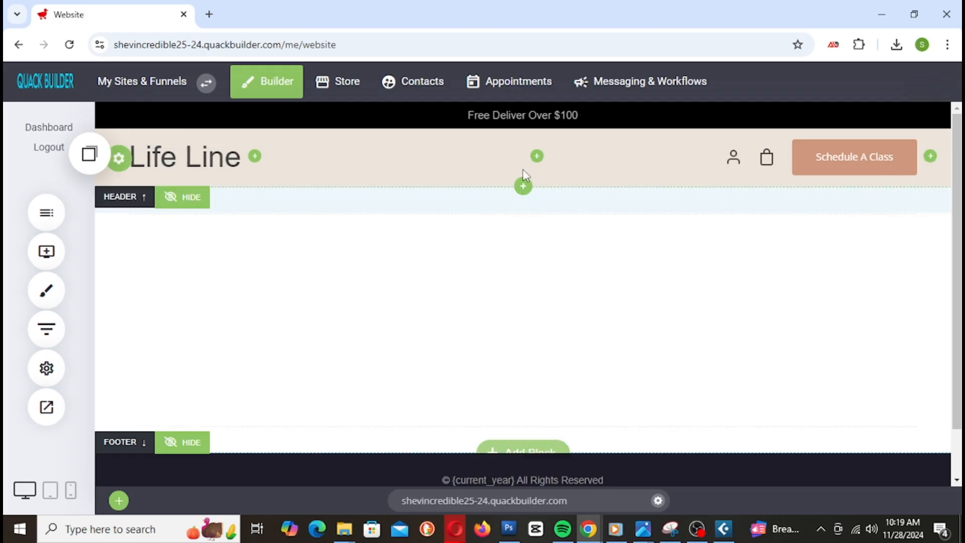
Add a Search widget to the centre of the Life Line header.
click(538, 156)
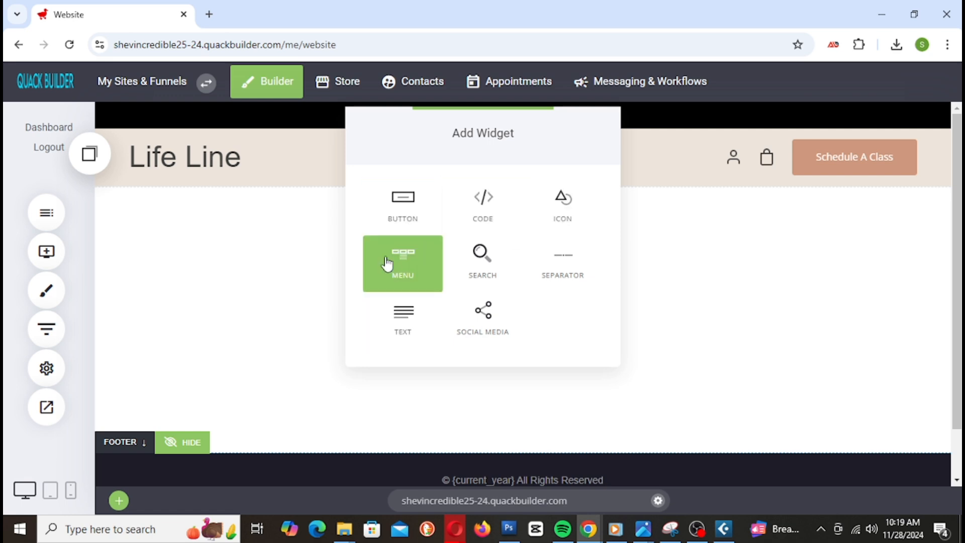
click(499, 272)
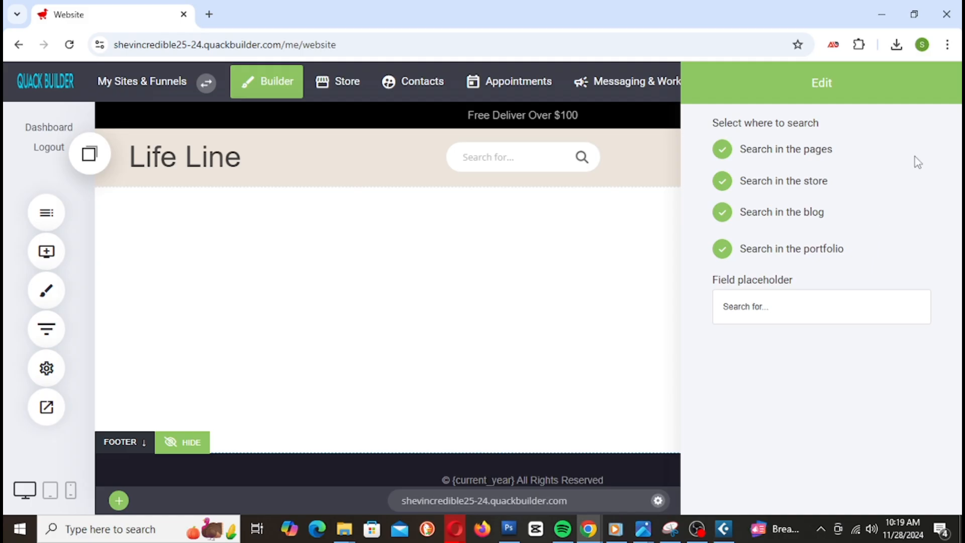
Set the header search to include blog but exclude pages and portfolio.
drag(895, 95, 840, 95)
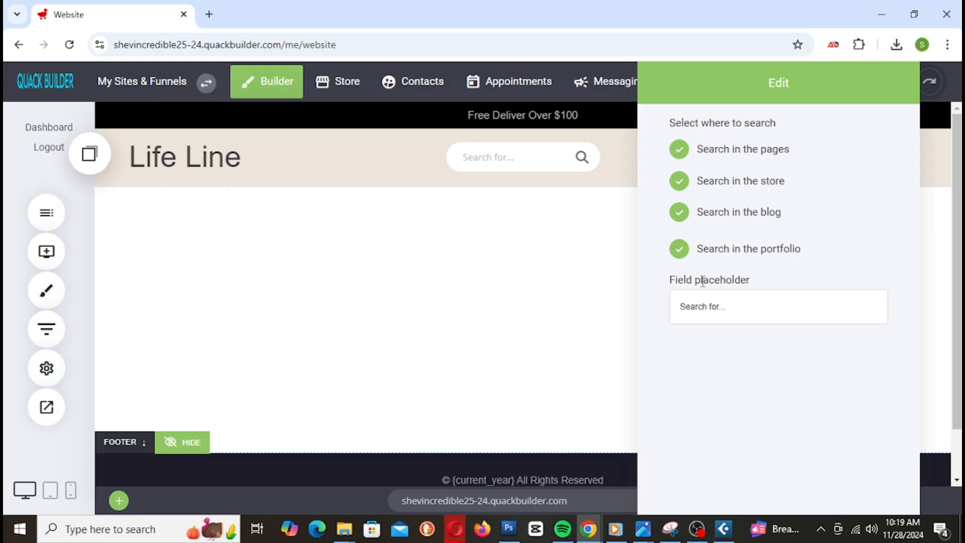
click(680, 249)
click(716, 257)
click(690, 216)
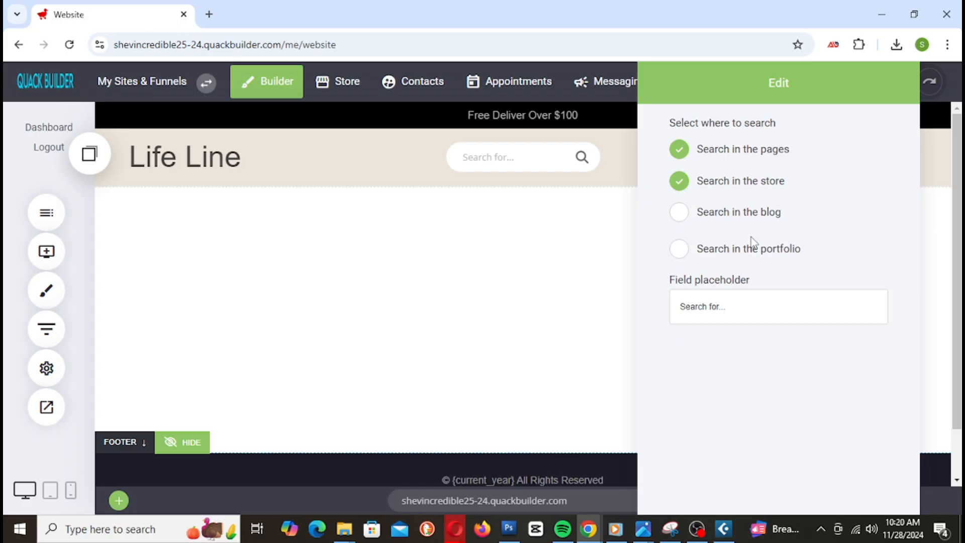
click(713, 219)
click(680, 153)
click(509, 236)
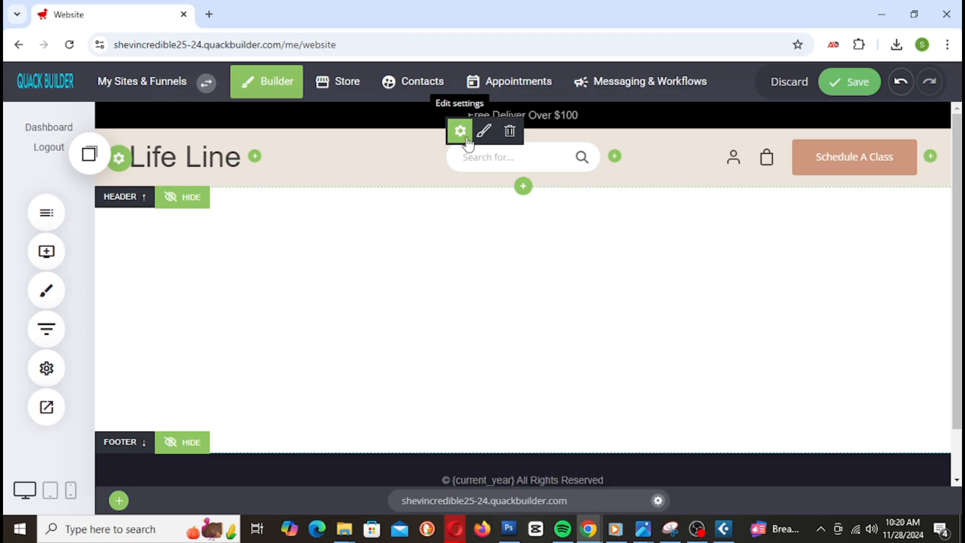
click(484, 131)
Set the search box font size to 19px and its padding to 9px.
drag(822, 82, 257, 145)
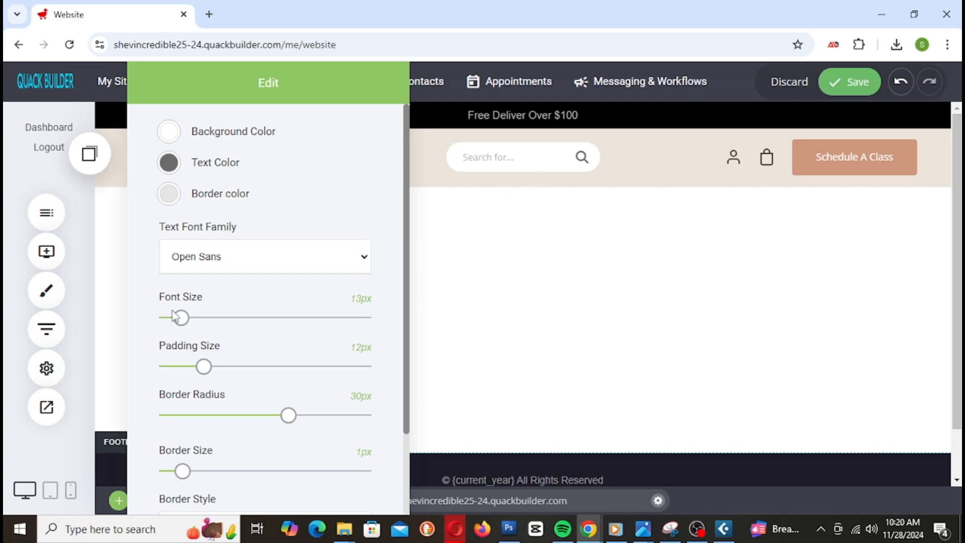
drag(181, 317, 191, 318)
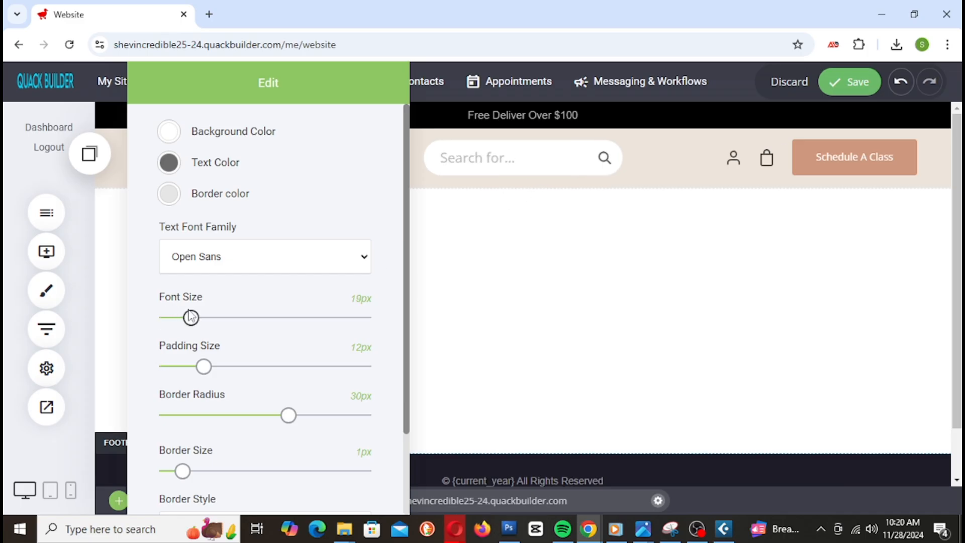
mouse_move(204, 367)
mouse_down()
mouse_move(300, 367)
mouse_move(231, 393)
mouse_move(186, 377)
mouse_move(196, 368)
mouse_up()
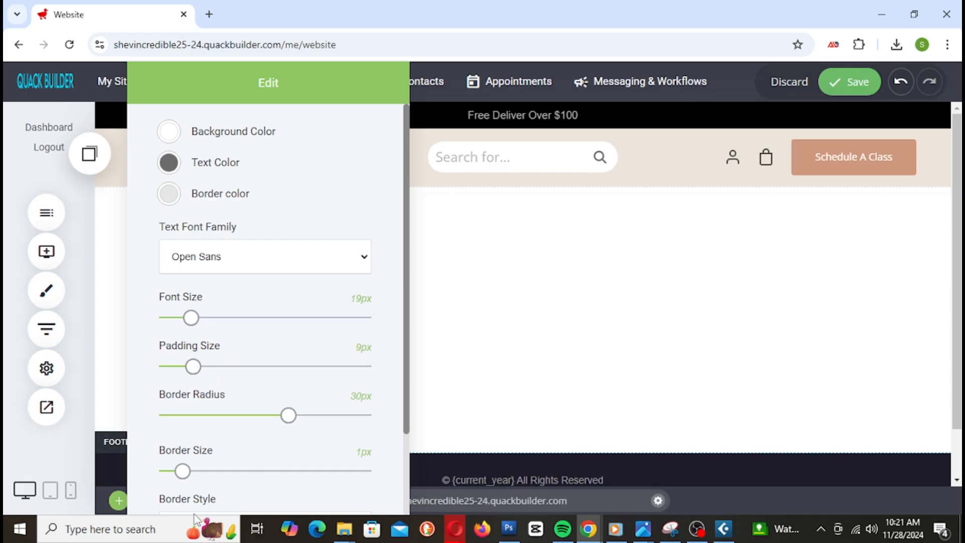
scroll(236, 411, down, 2)
scroll(191, 373, up, 1)
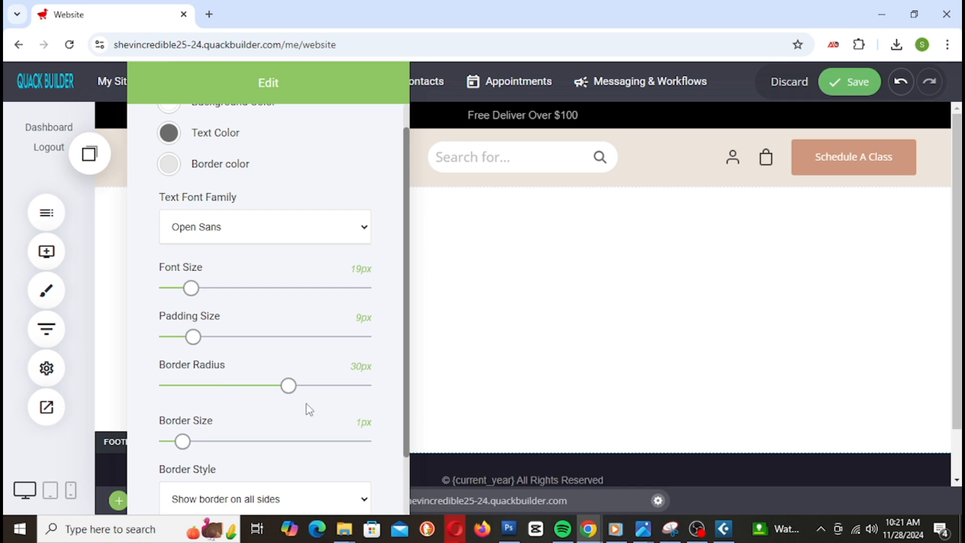
scroll(176, 441, down, 2)
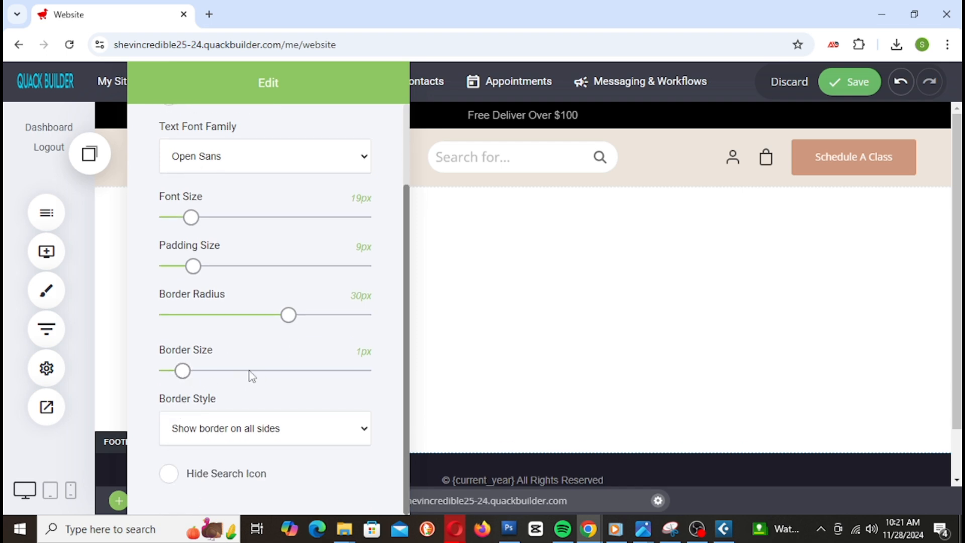
mouse_move(195, 372)
mouse_down()
mouse_move(239, 372)
mouse_move(181, 371)
mouse_up()
scroll(236, 366, up, 2)
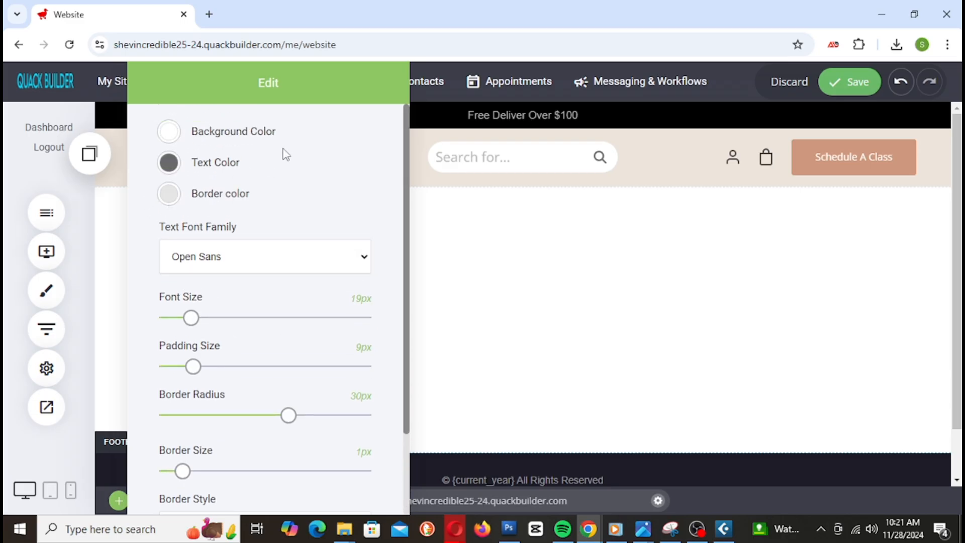
Give the search box a dark grey border colour and enlarge its text.
click(169, 194)
drag(179, 267, 156, 259)
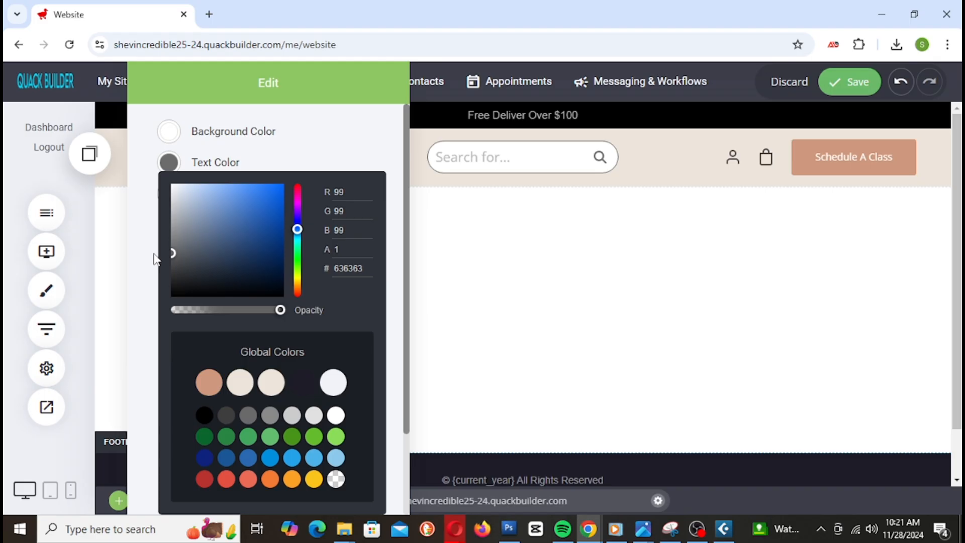
click(317, 143)
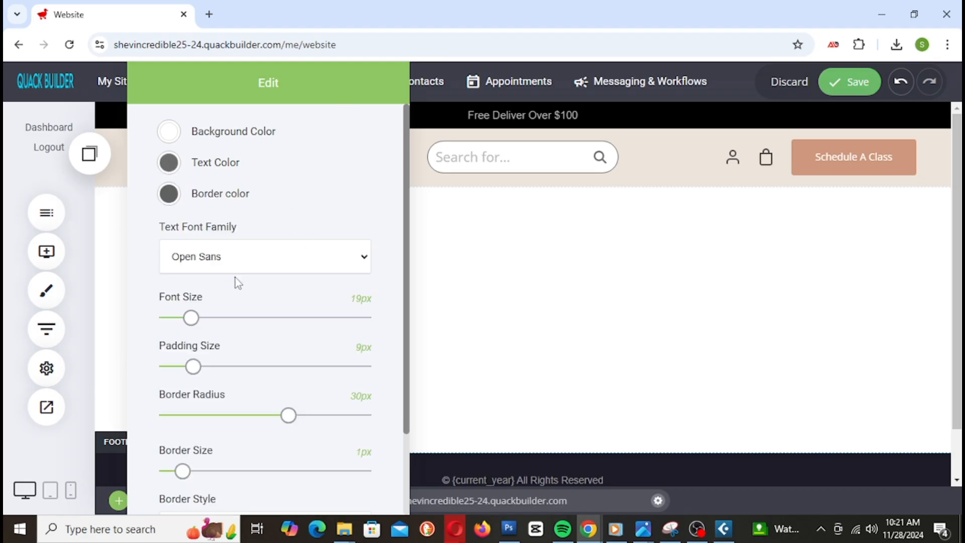
mouse_move(195, 324)
mouse_down()
mouse_move(218, 326)
mouse_move(207, 323)
mouse_up()
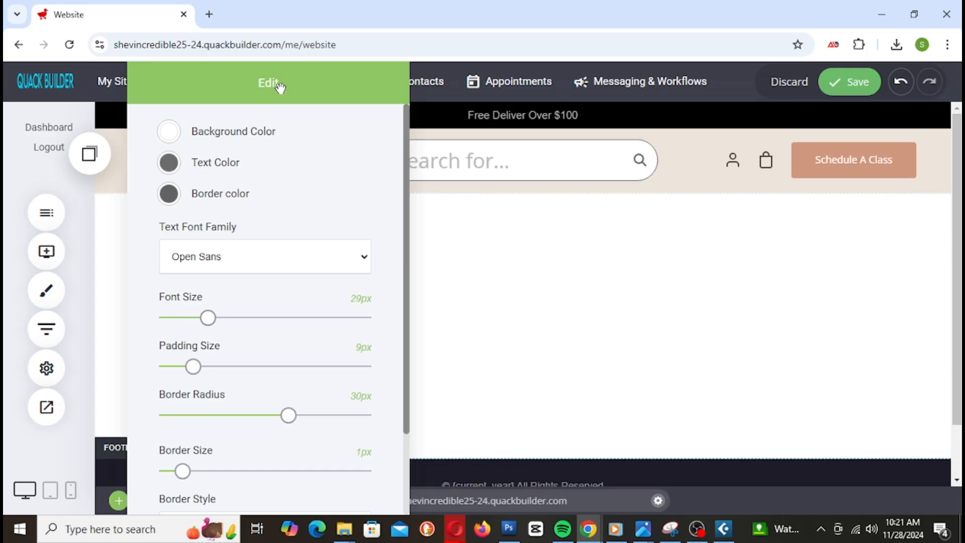
Adjust the search box to 26px text, 6px padding and a 22px border radius.
drag(278, 86, 697, 160)
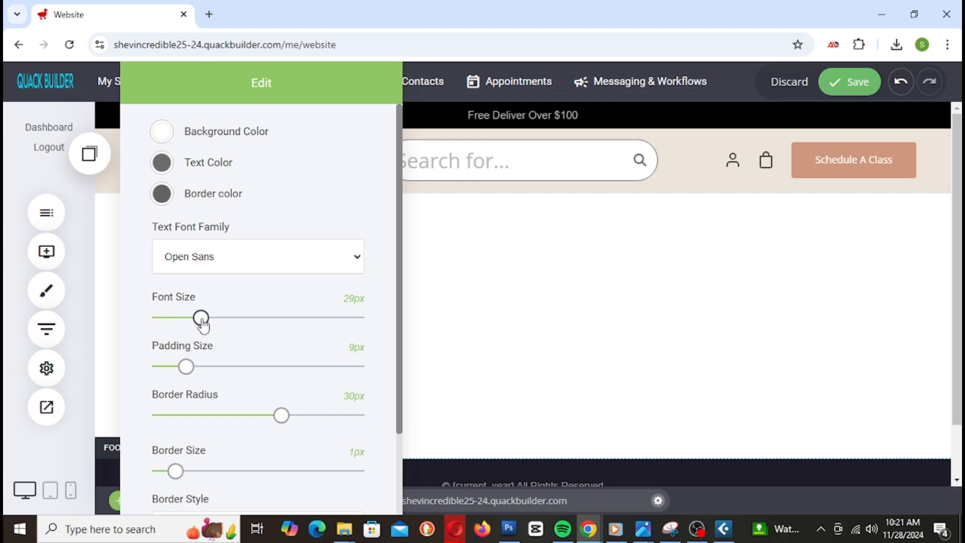
drag(201, 318, 198, 321)
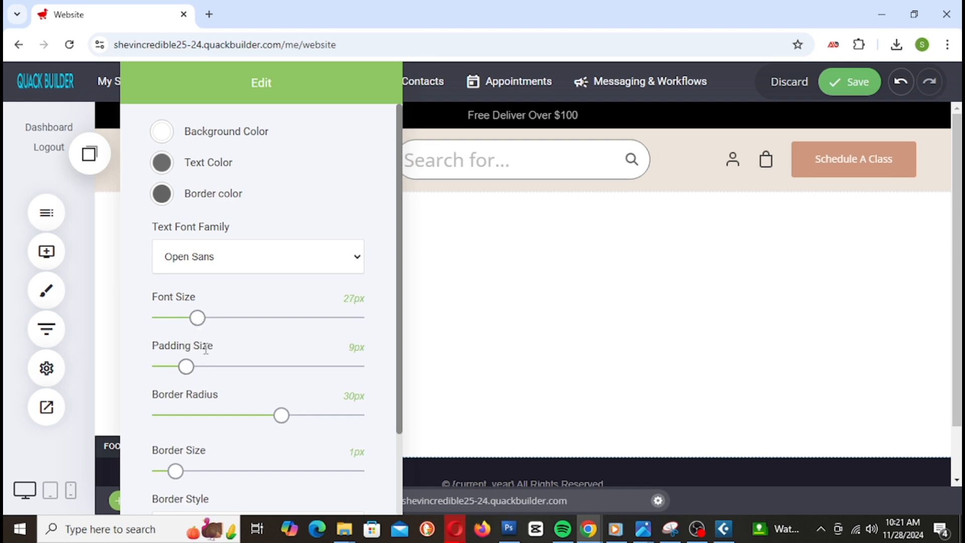
drag(185, 371, 168, 372)
drag(292, 96, 245, 101)
drag(122, 376, 133, 370)
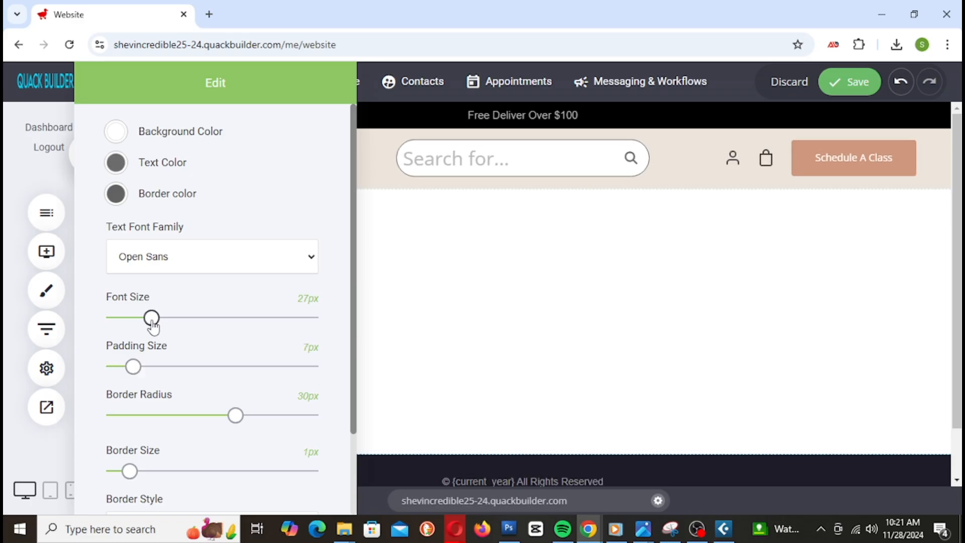
drag(152, 326, 156, 328)
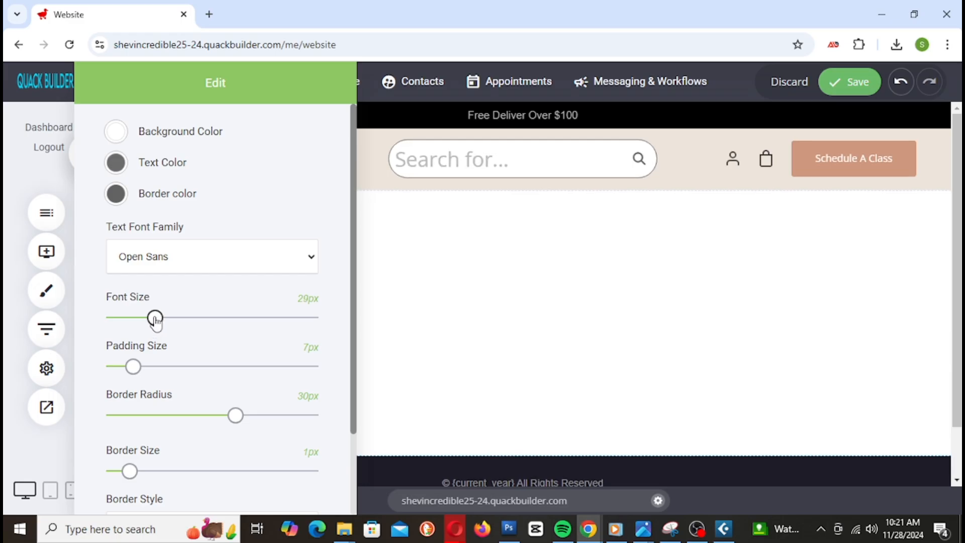
drag(156, 324, 153, 325)
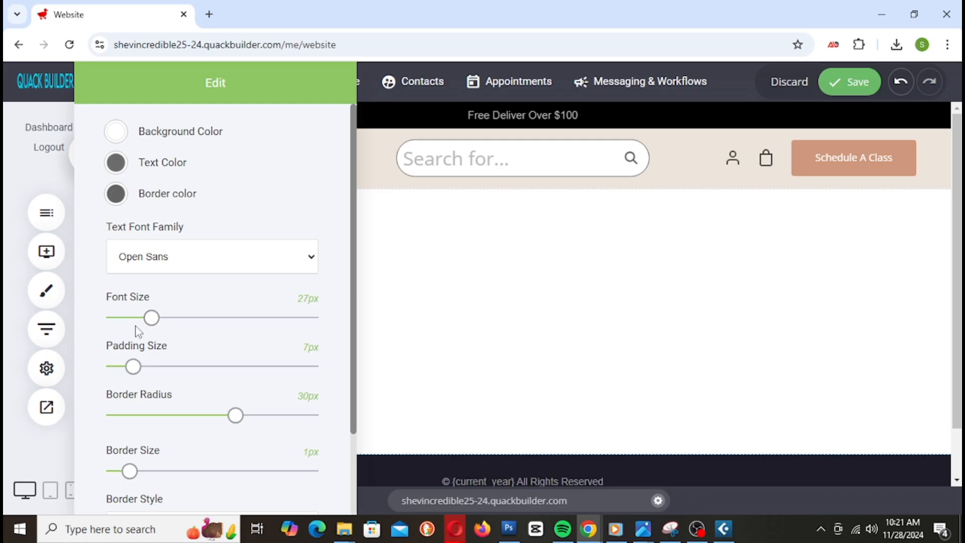
drag(151, 326, 150, 328)
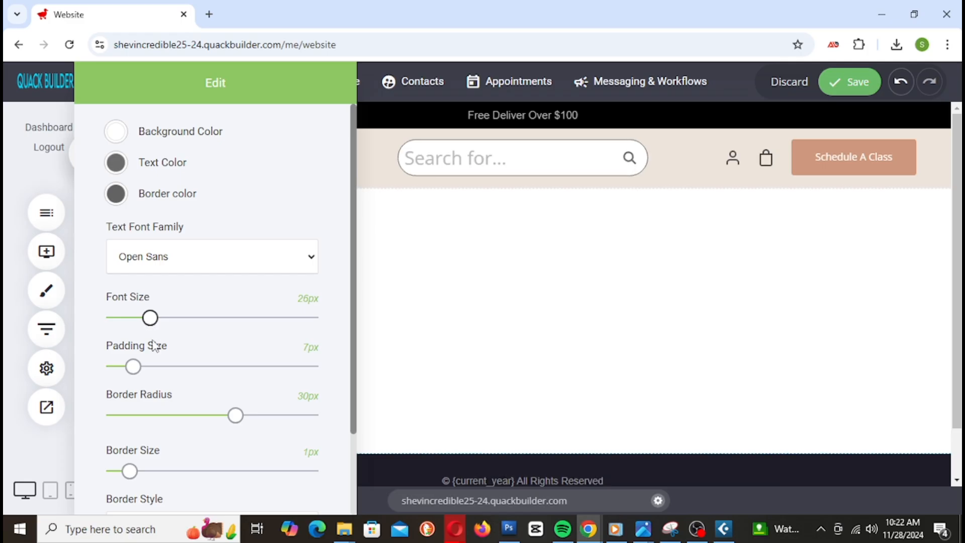
drag(134, 378, 130, 377)
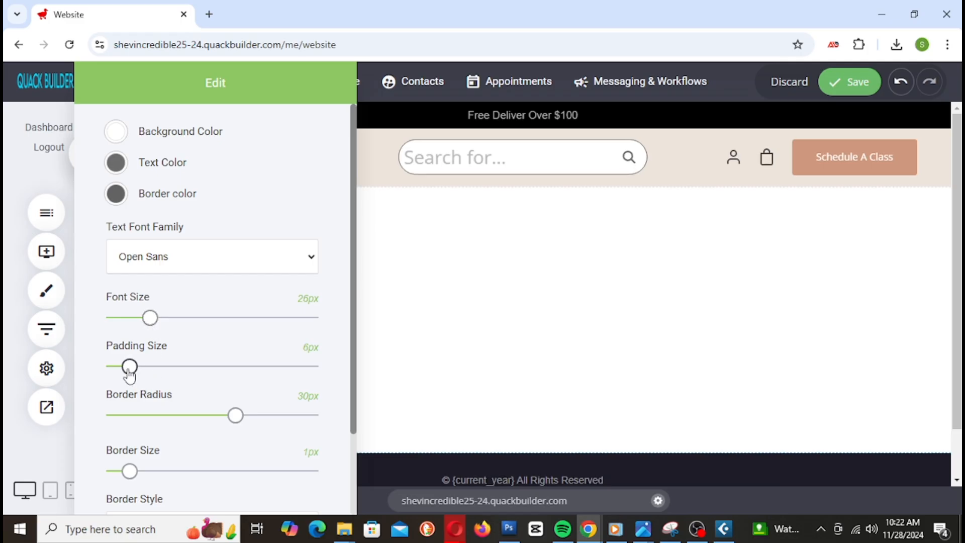
drag(236, 425, 205, 384)
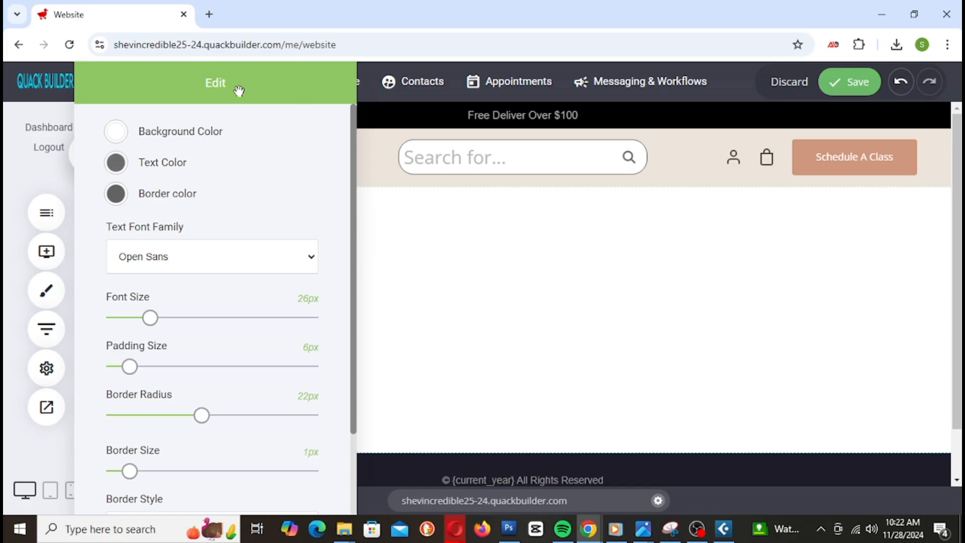
drag(237, 90, 279, 98)
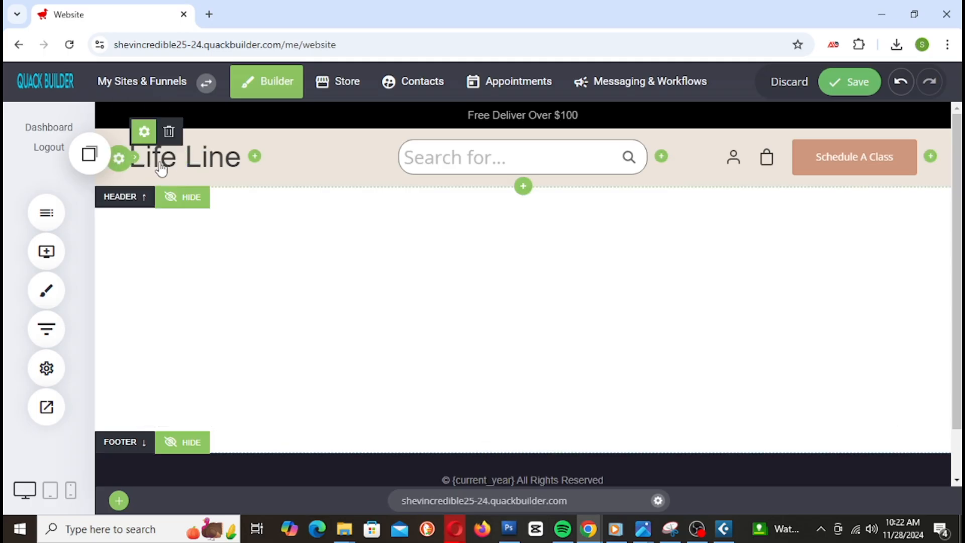
Change the Life Line header background colour to white (FFFFFF).
click(122, 160)
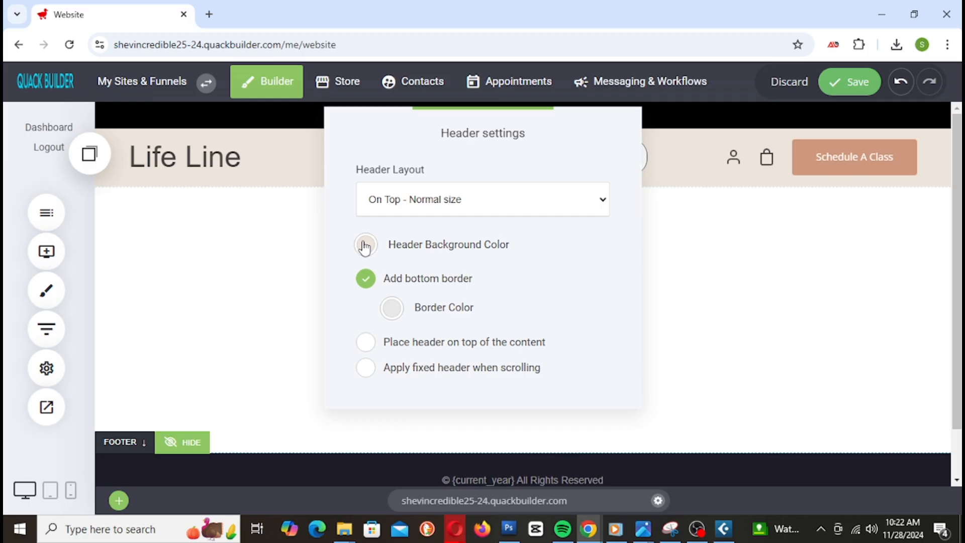
drag(562, 132, 764, 172)
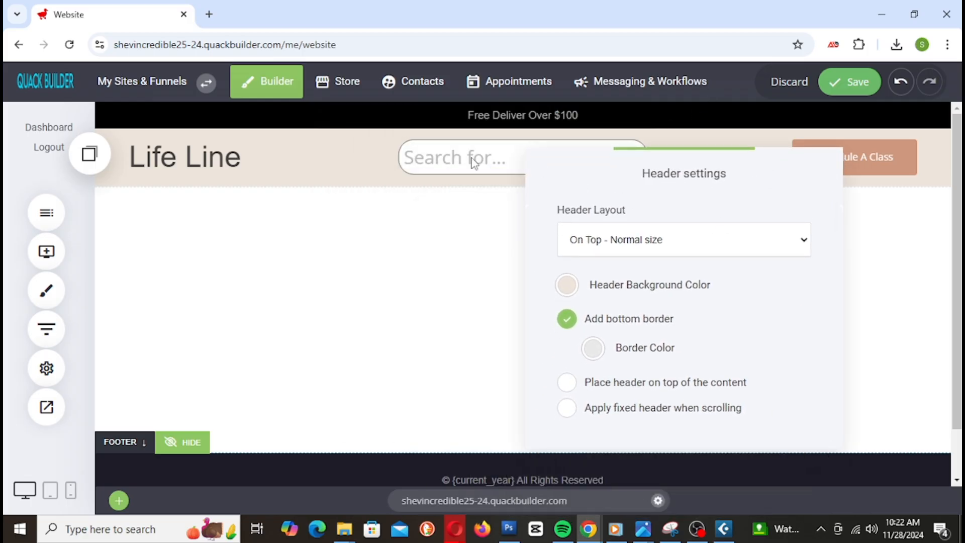
click(569, 287)
drag(580, 197, 561, 185)
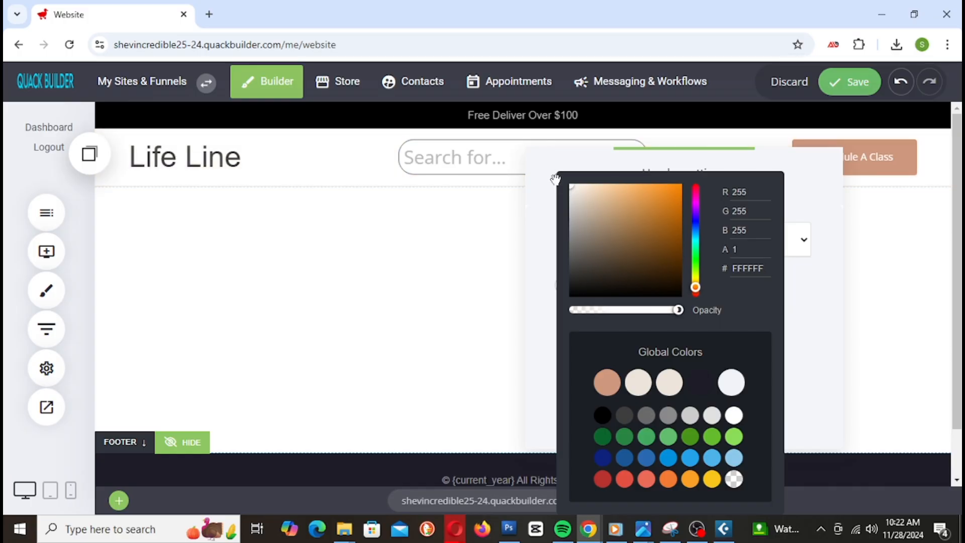
click(452, 236)
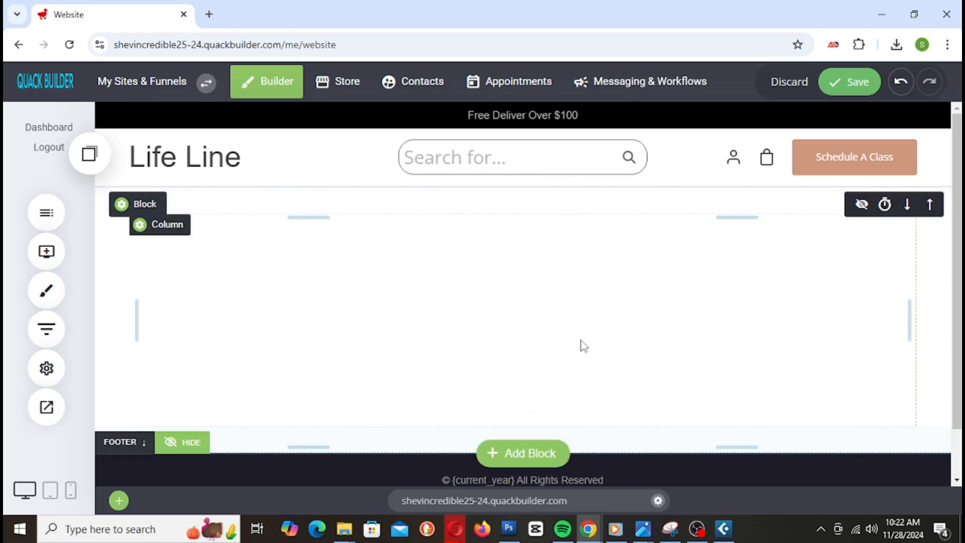
click(435, 130)
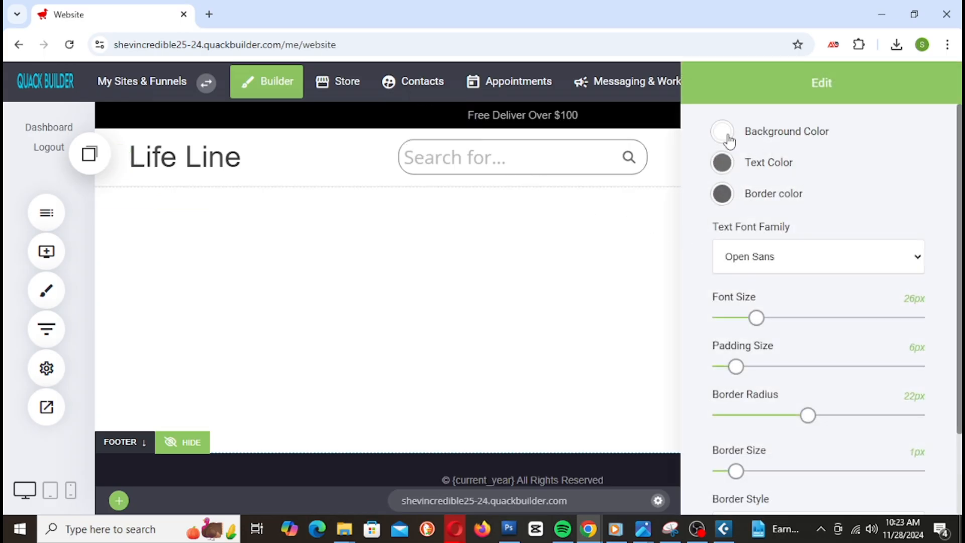
Give the search box a pale yellow #FFFDC1 background at about 0.54 opacity.
click(724, 132)
drag(732, 160, 783, 279)
drag(786, 316, 740, 156)
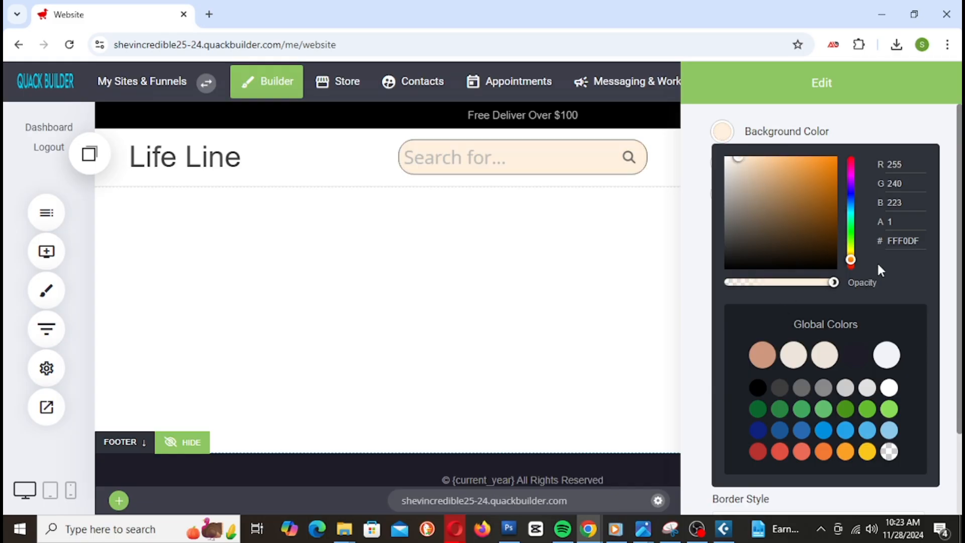
drag(852, 263, 848, 234)
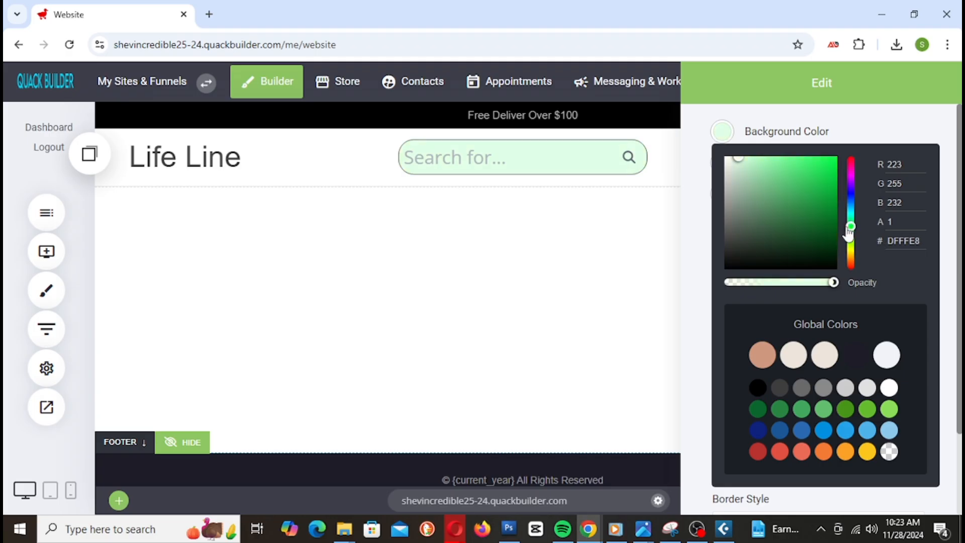
mouse_move(734, 166)
mouse_down()
mouse_move(799, 160)
mouse_move(733, 155)
mouse_move(724, 168)
mouse_move(746, 164)
mouse_move(739, 171)
mouse_up()
drag(850, 227, 851, 250)
drag(832, 284, 785, 279)
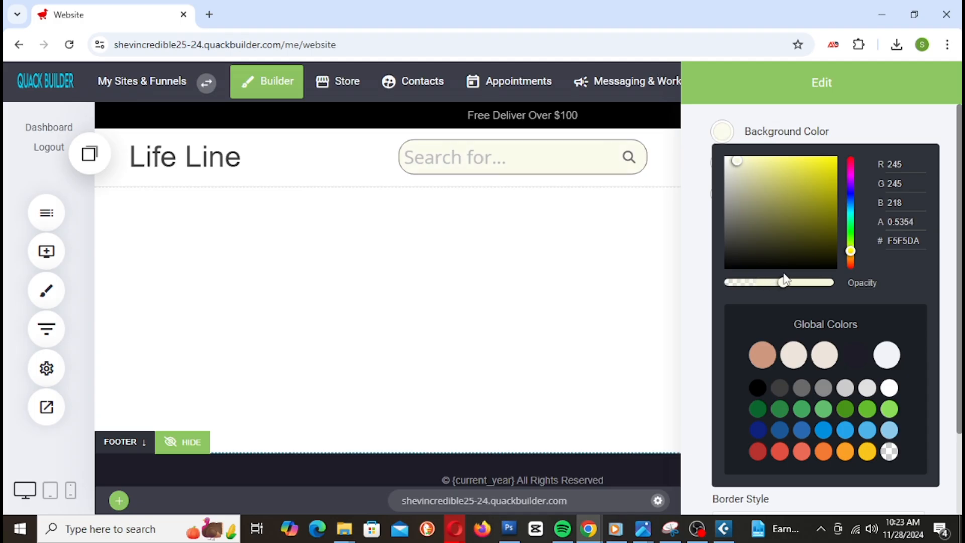
mouse_move(742, 169)
mouse_down()
mouse_move(801, 166)
mouse_move(760, 161)
mouse_move(769, 166)
mouse_move(768, 157)
mouse_move(816, 163)
mouse_move(754, 155)
mouse_up()
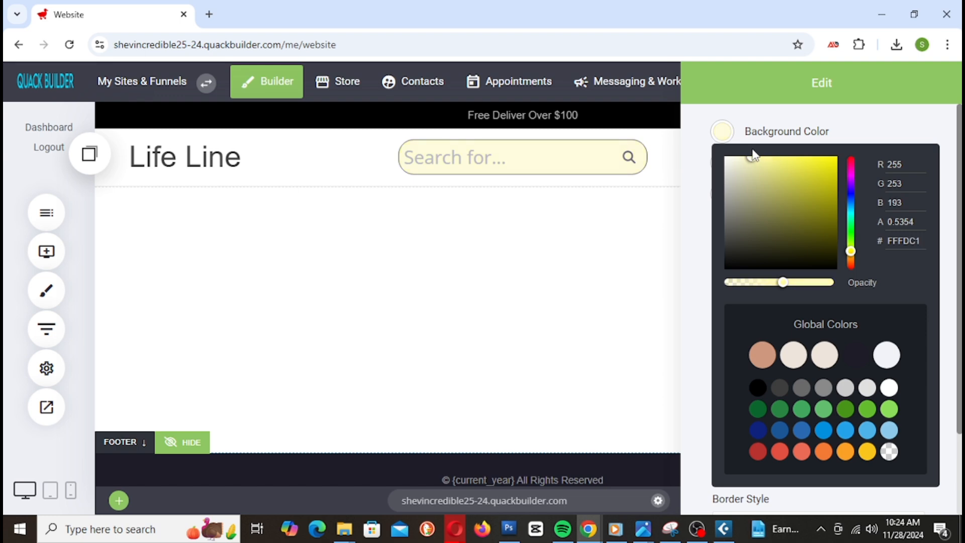
click(657, 173)
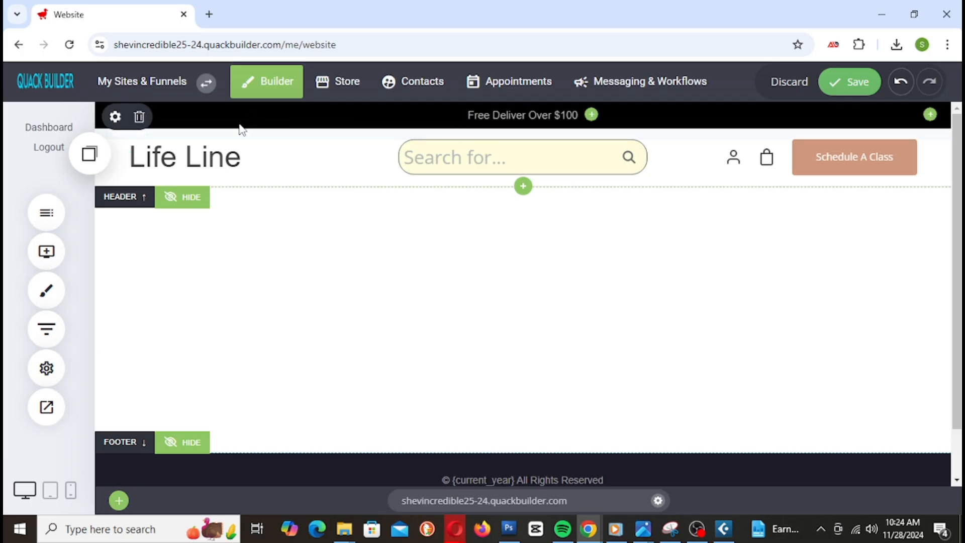
Make the Free Deliver Over $100 banner text black.
click(569, 117)
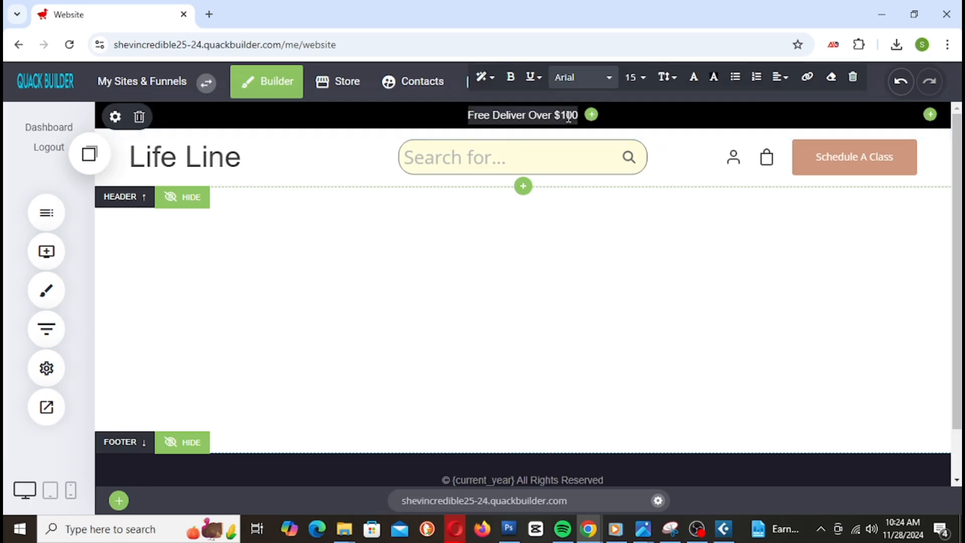
click(695, 81)
drag(741, 117, 729, 68)
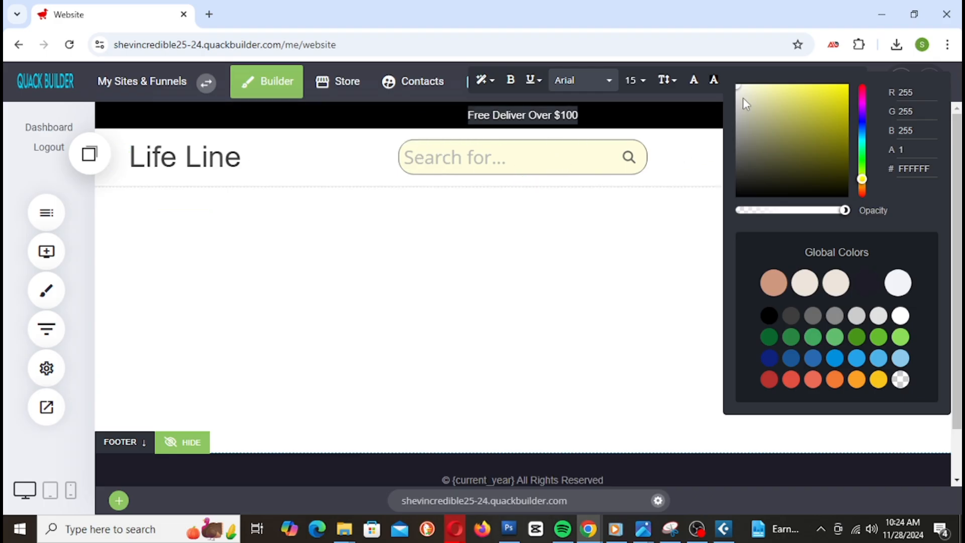
drag(740, 89, 723, 216)
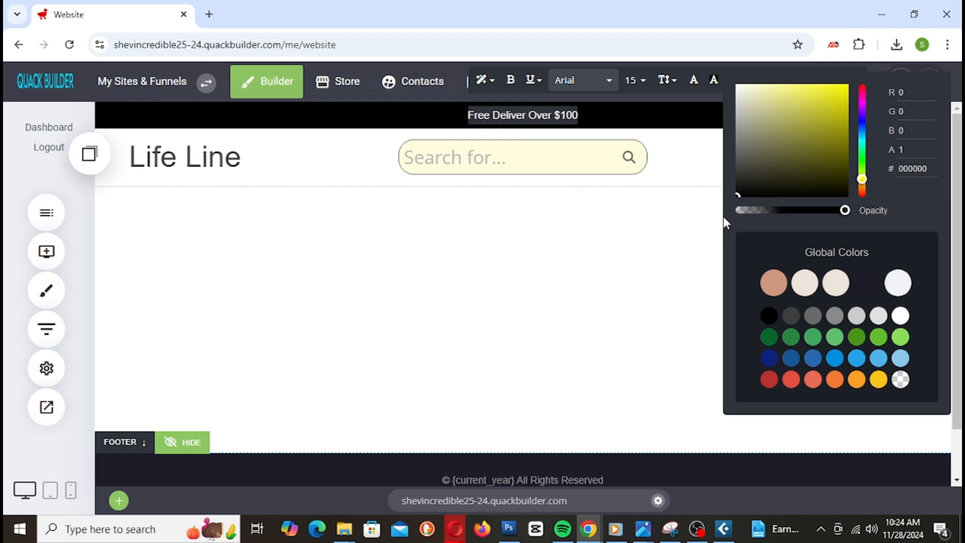
click(563, 224)
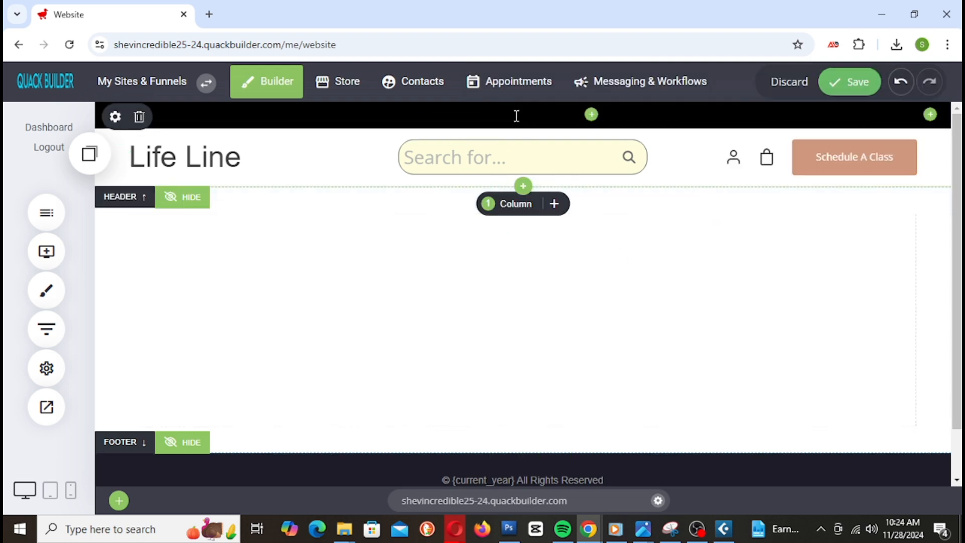
Turn the announcement bar background white and reduce the header's top padding.
click(117, 115)
click(384, 179)
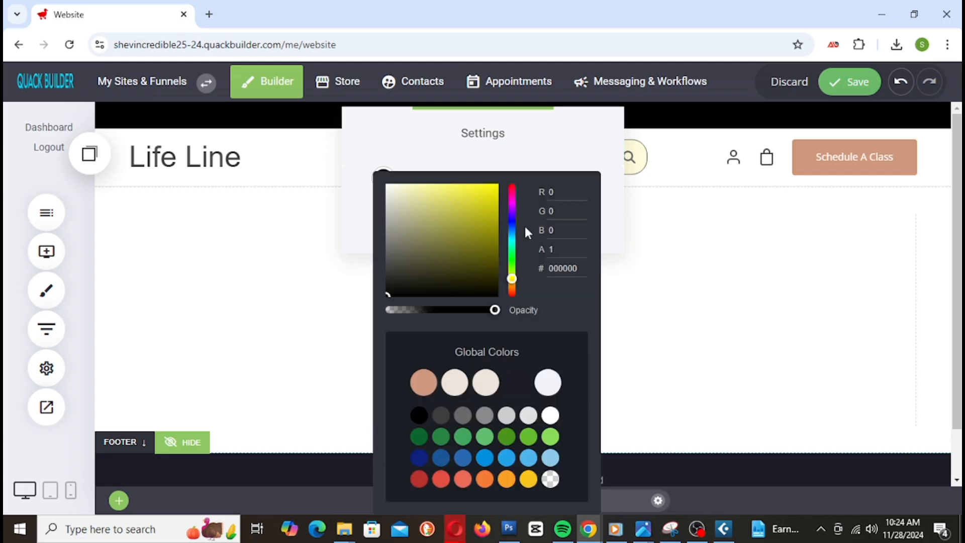
drag(491, 204, 329, 159)
click(297, 207)
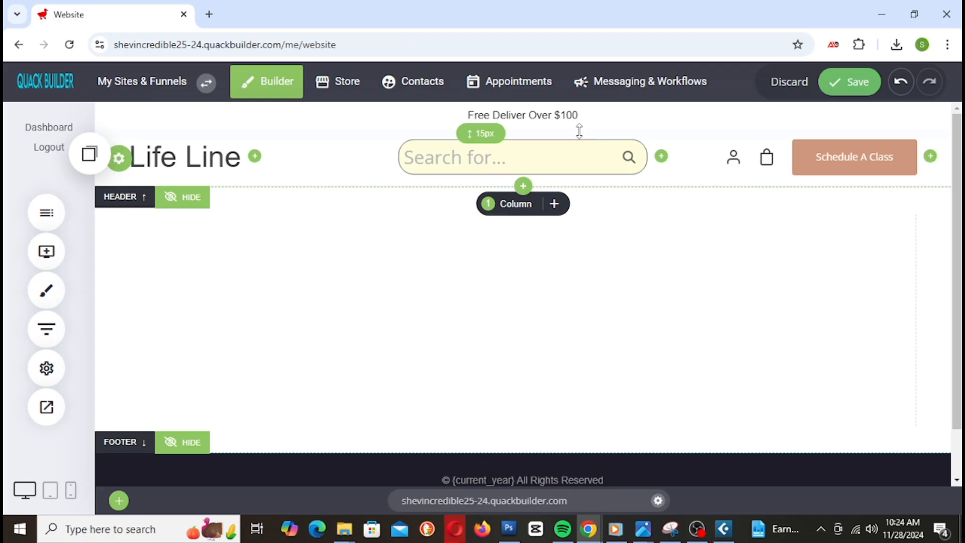
drag(576, 128, 575, 125)
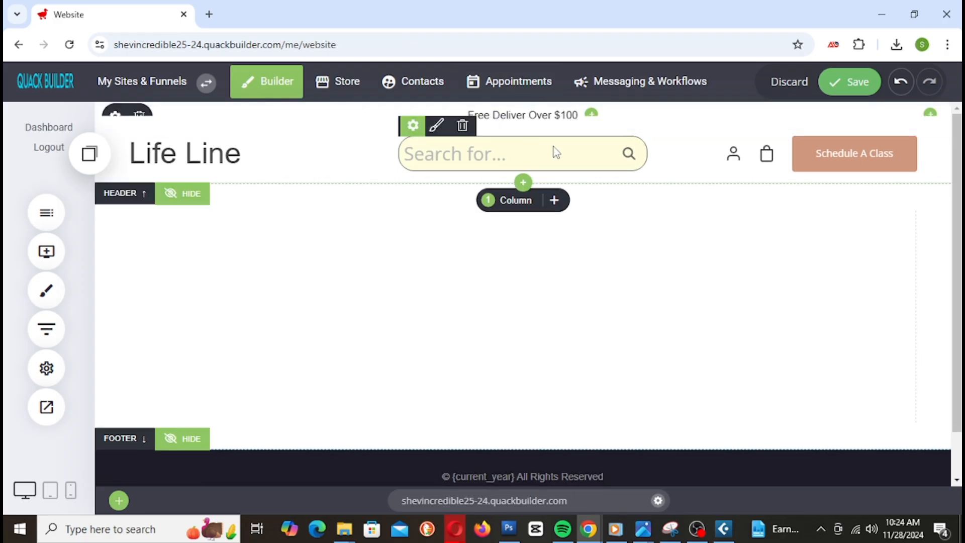
double_click(533, 115)
triple_click(529, 117)
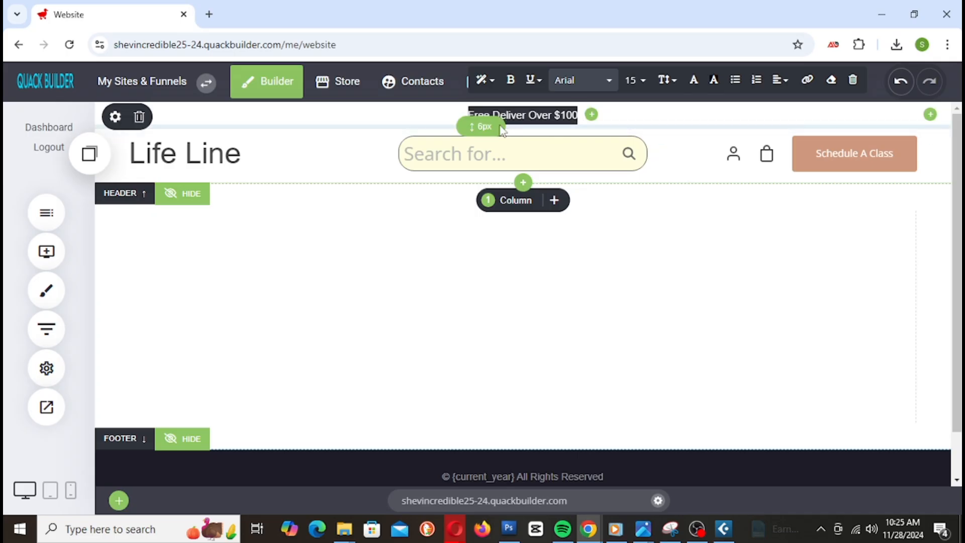
Insert 'On All Orders' before 'Over' in the banner text.
click(549, 115)
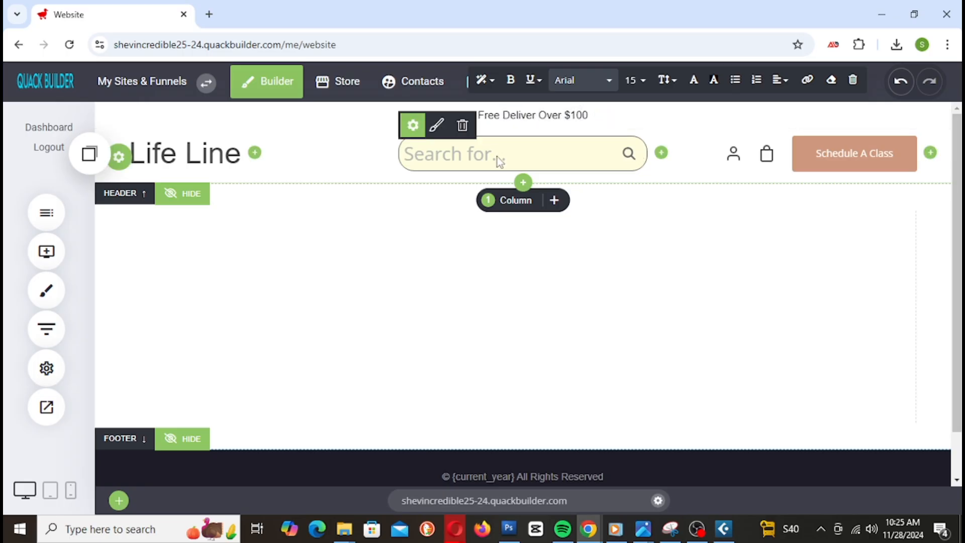
text(On )
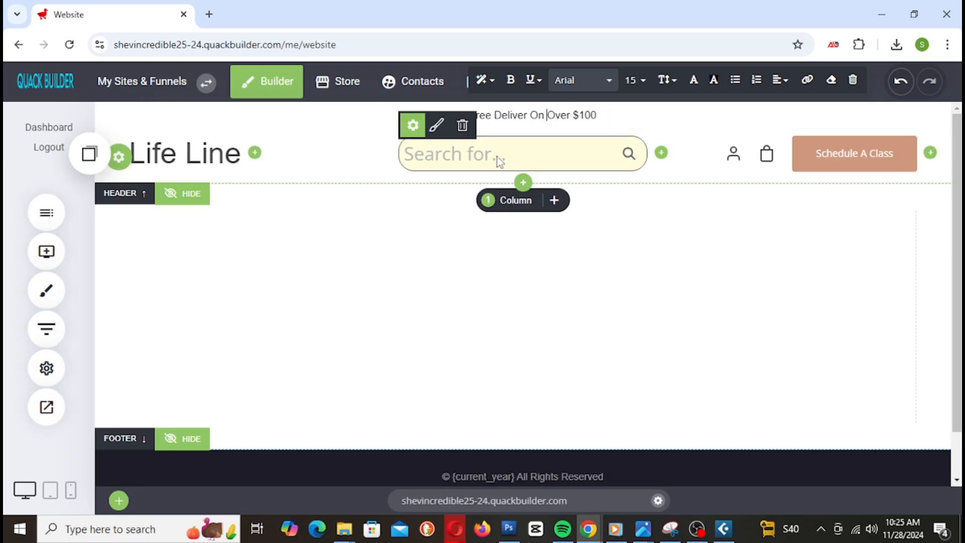
text(All )
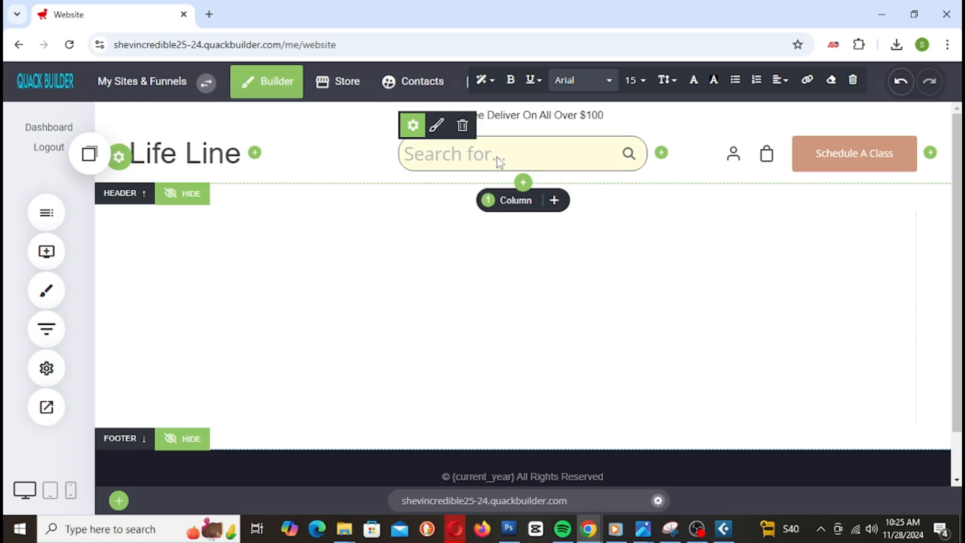
text(Orders O)
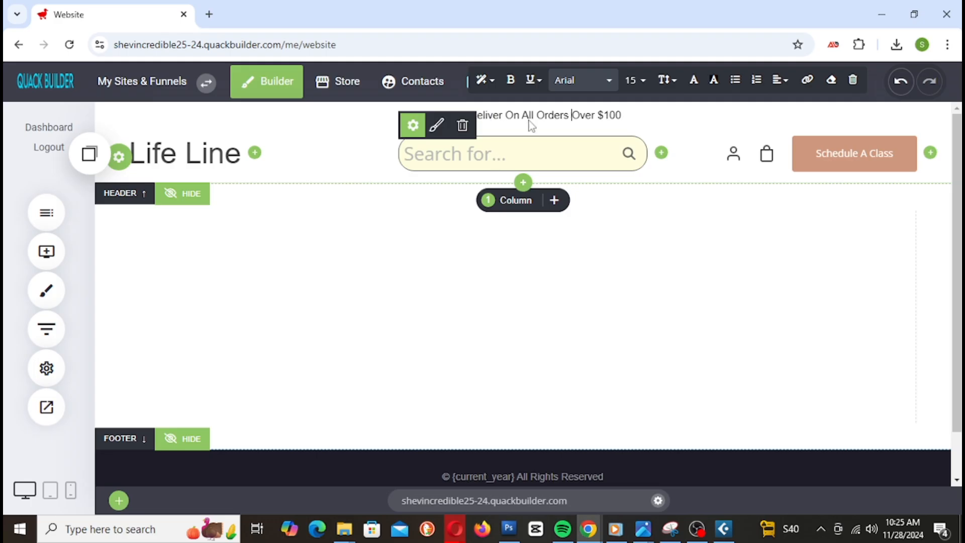
click(598, 141)
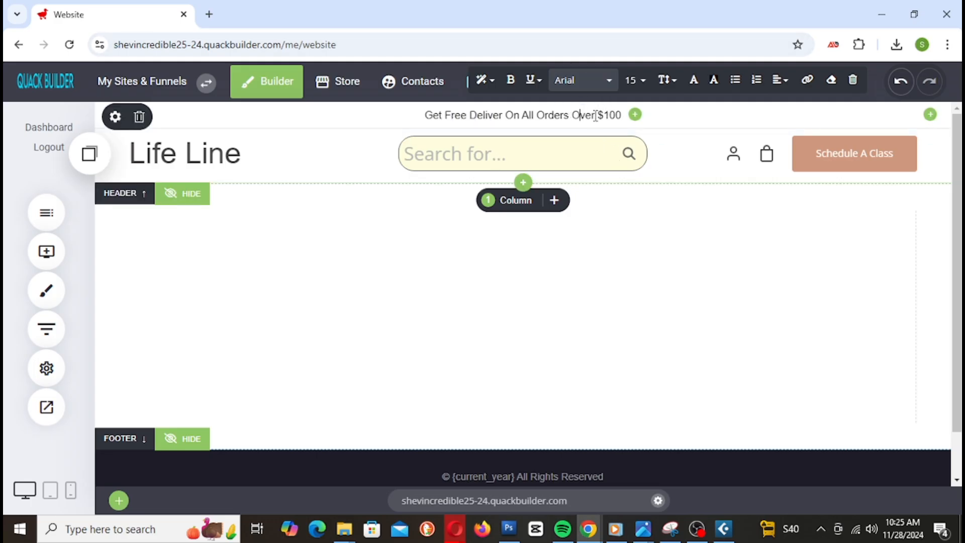
Set the banner line to font size 22, nudge the top padding, and save the website.
triple_click(596, 115)
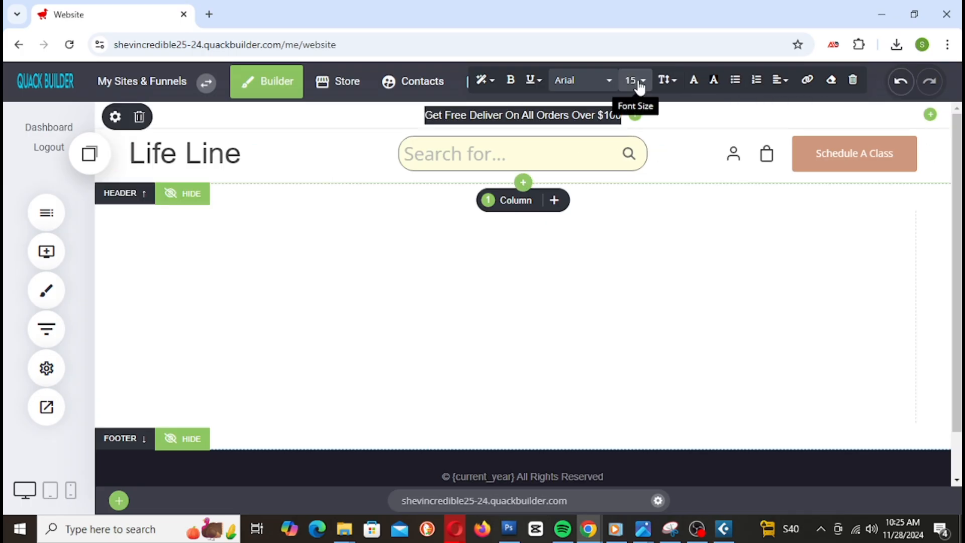
click(638, 81)
click(754, 160)
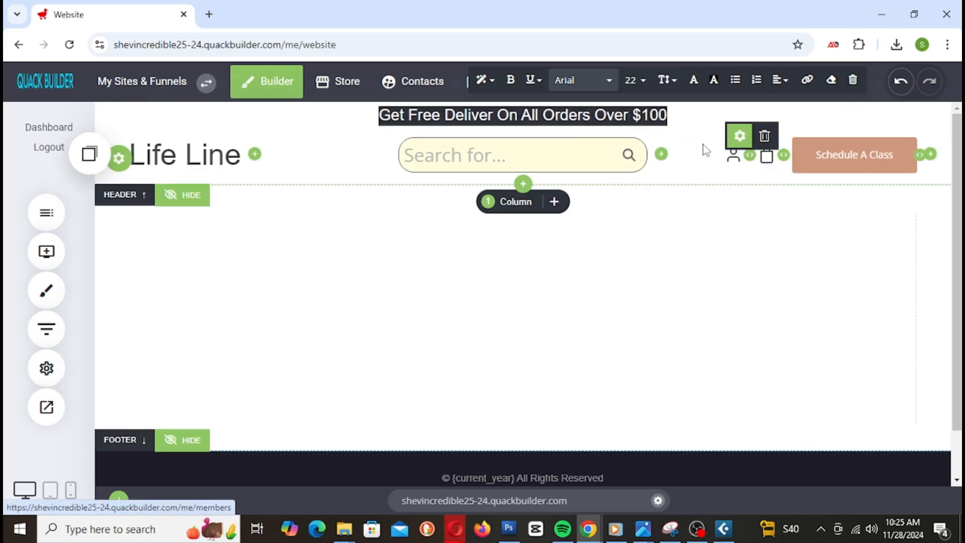
click(775, 276)
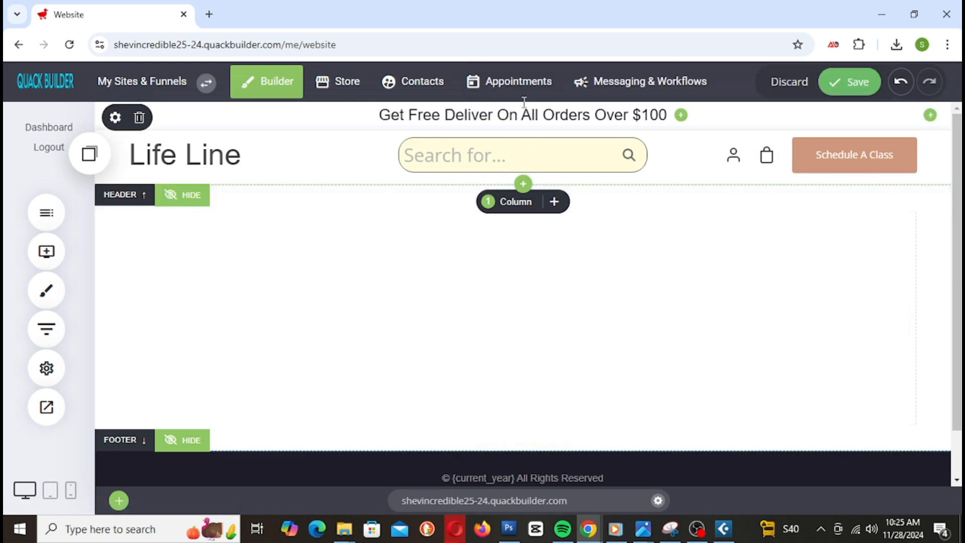
drag(534, 101, 534, 103)
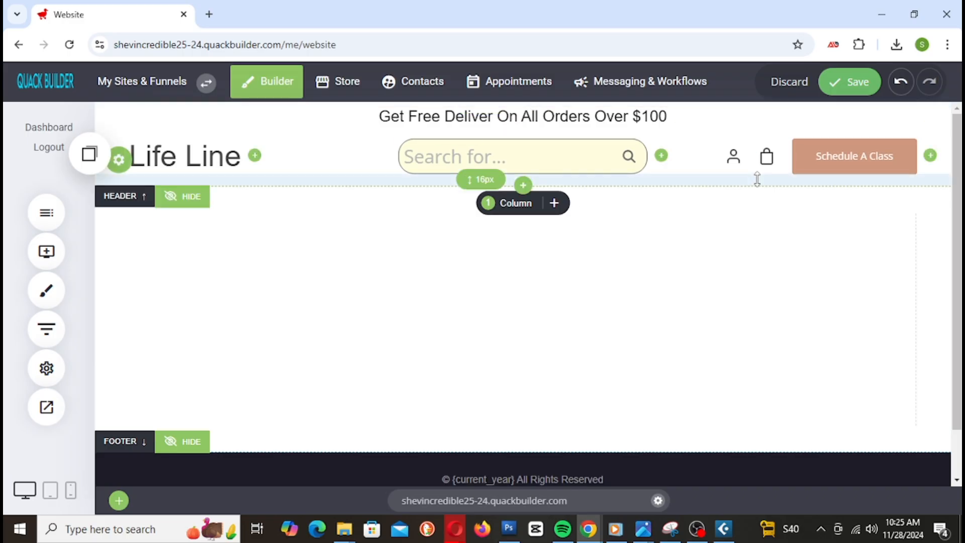
click(841, 82)
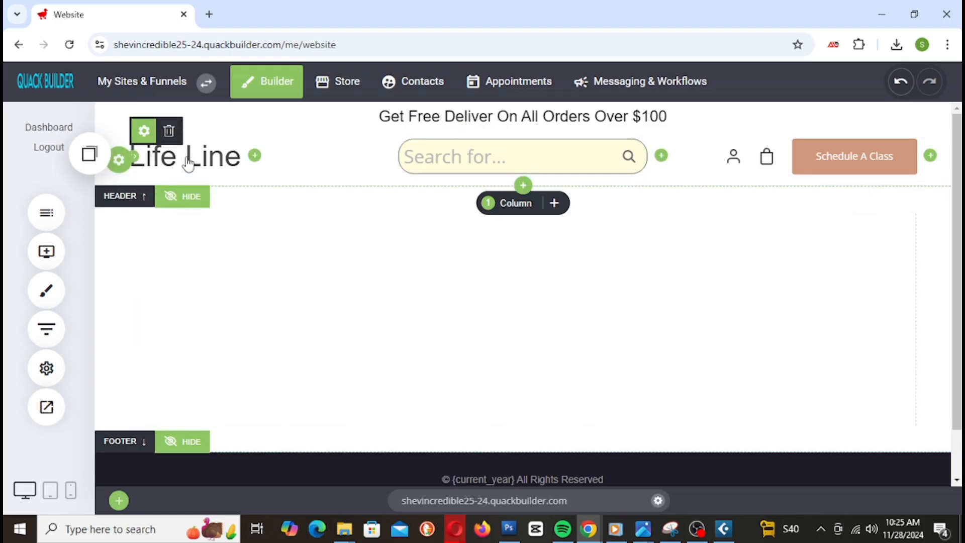
Try Helvetica, Times New Roman and Verdana on the Life Line logo, settling on Courier New.
click(144, 131)
click(872, 252)
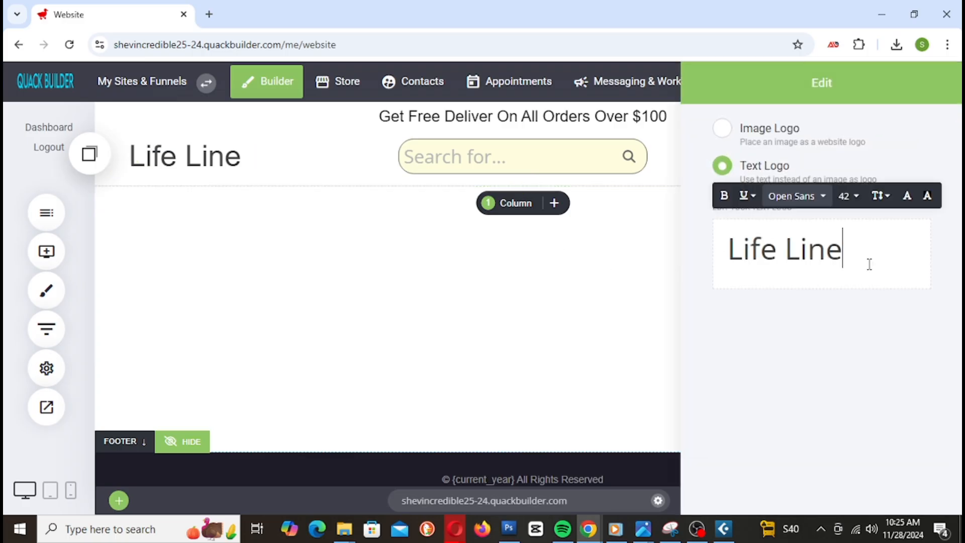
drag(866, 255, 704, 257)
click(794, 197)
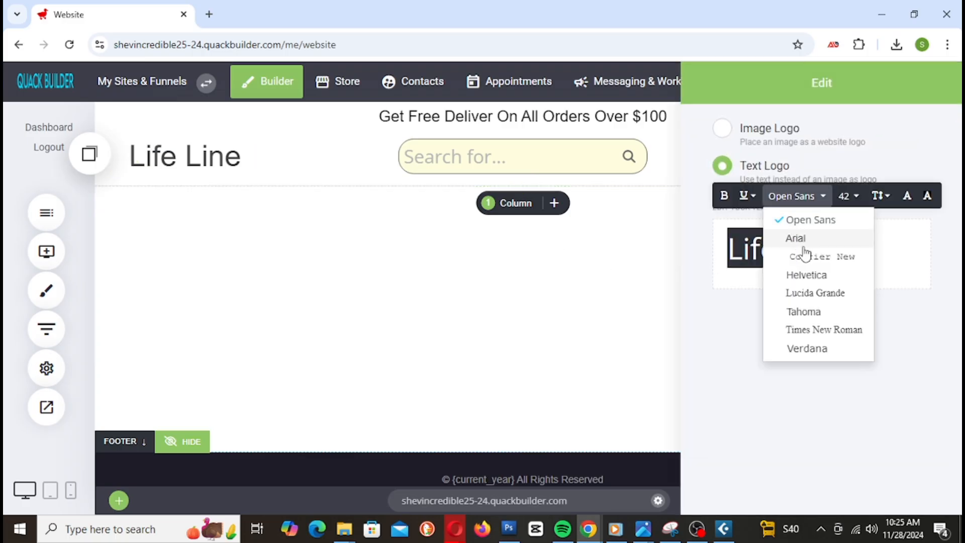
click(822, 256)
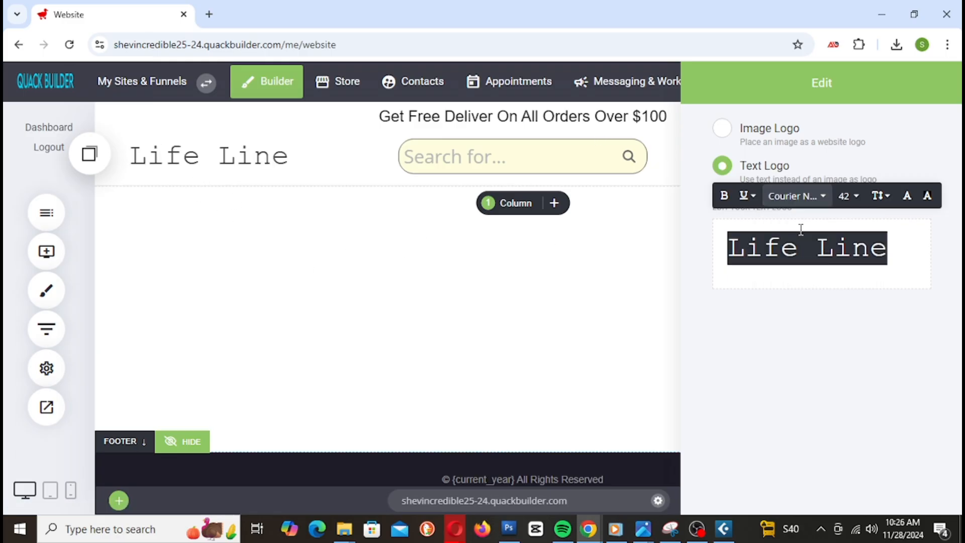
click(825, 200)
click(806, 274)
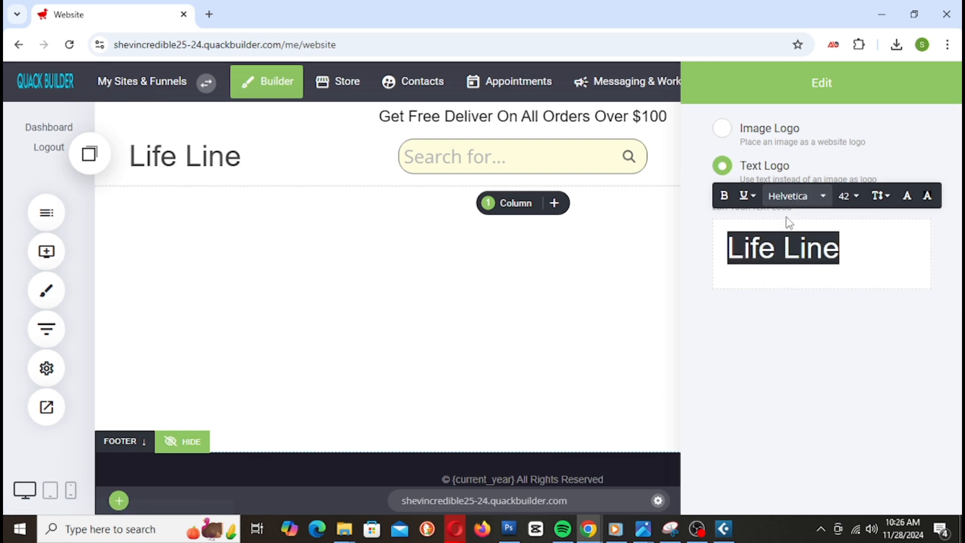
click(790, 196)
click(821, 330)
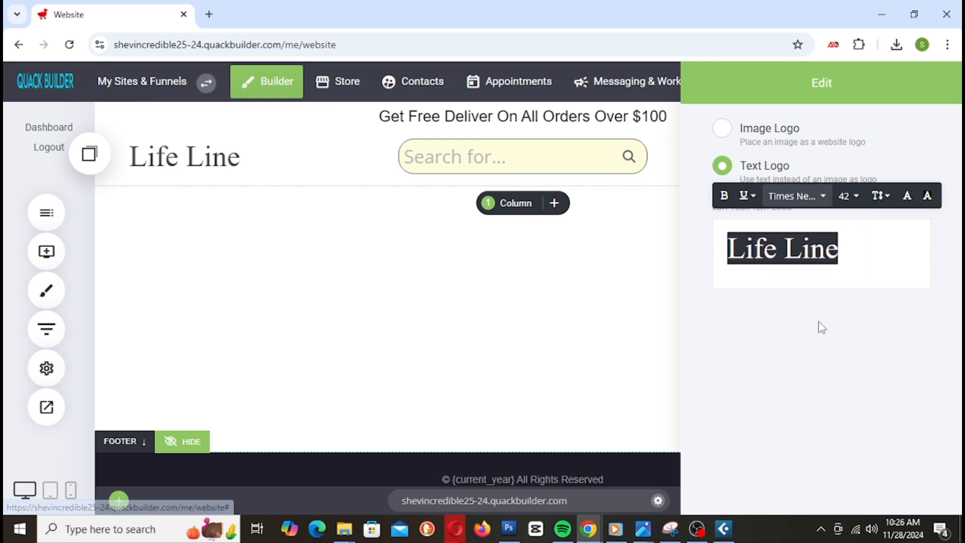
click(801, 198)
click(803, 346)
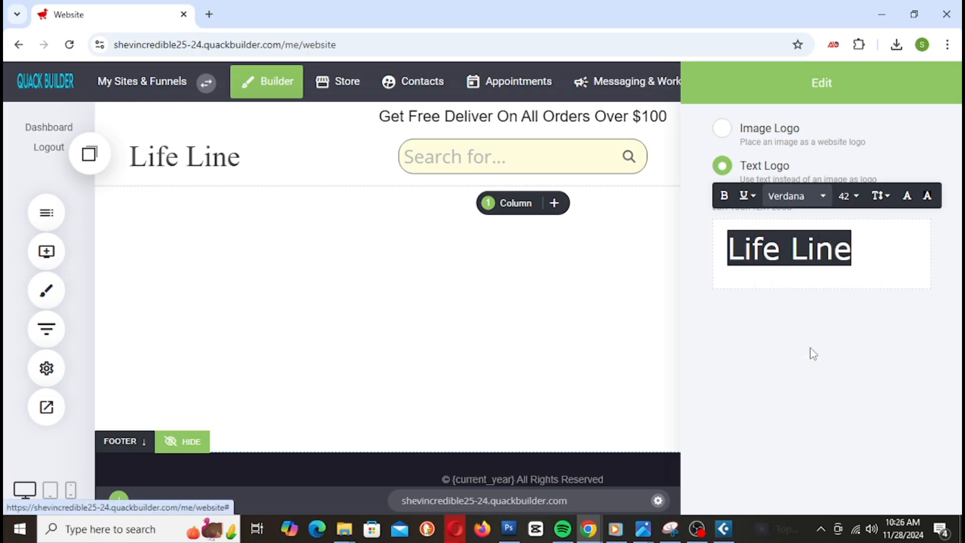
click(795, 197)
click(829, 258)
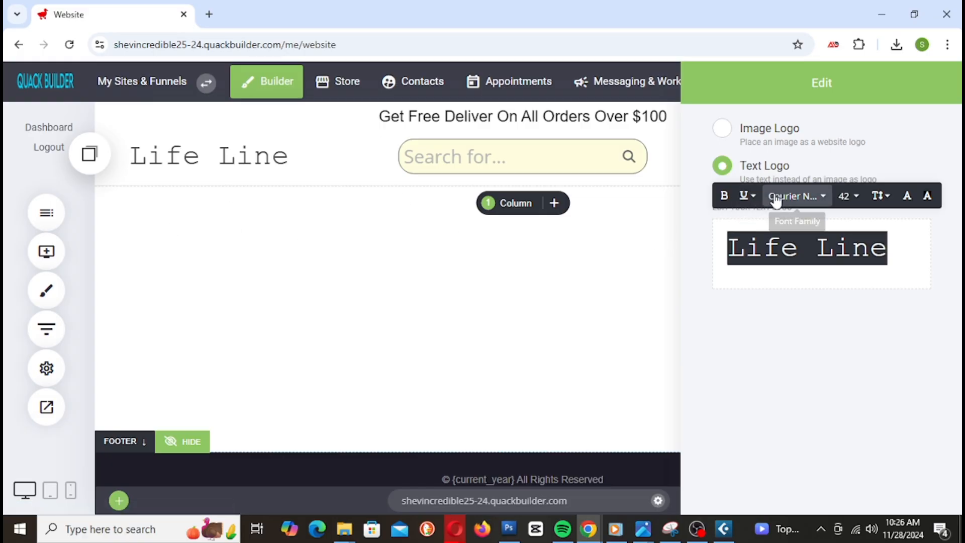
Close the logo editing panel and save the website.
click(794, 196)
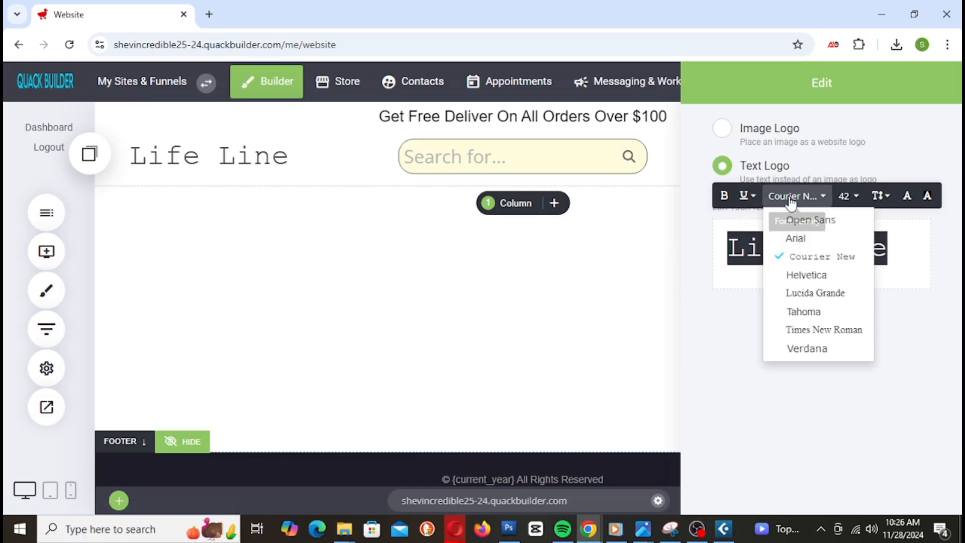
click(737, 336)
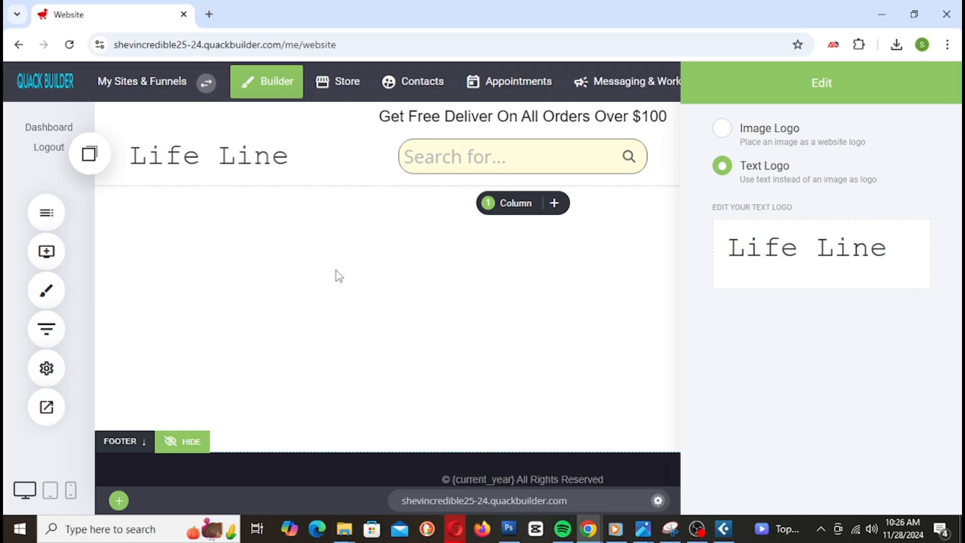
click(799, 243)
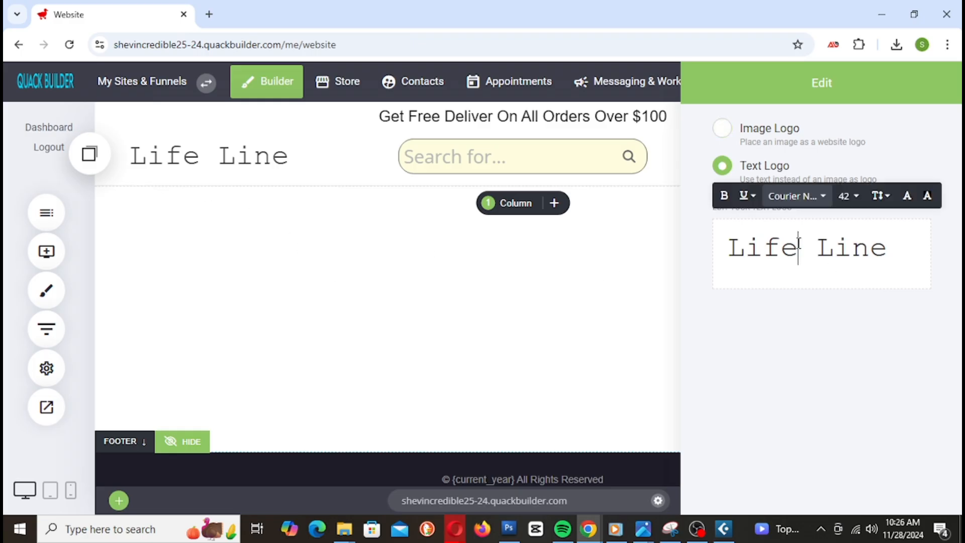
click(581, 287)
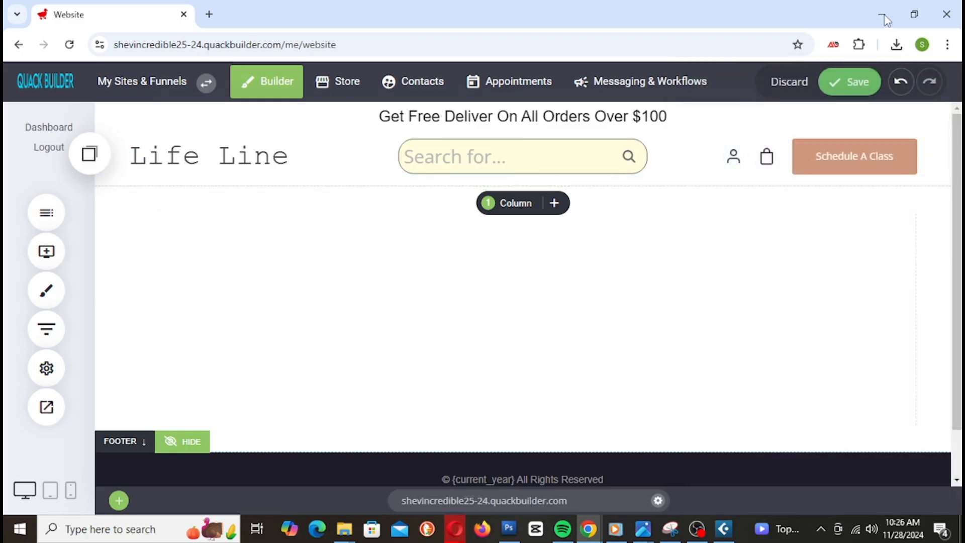
click(845, 87)
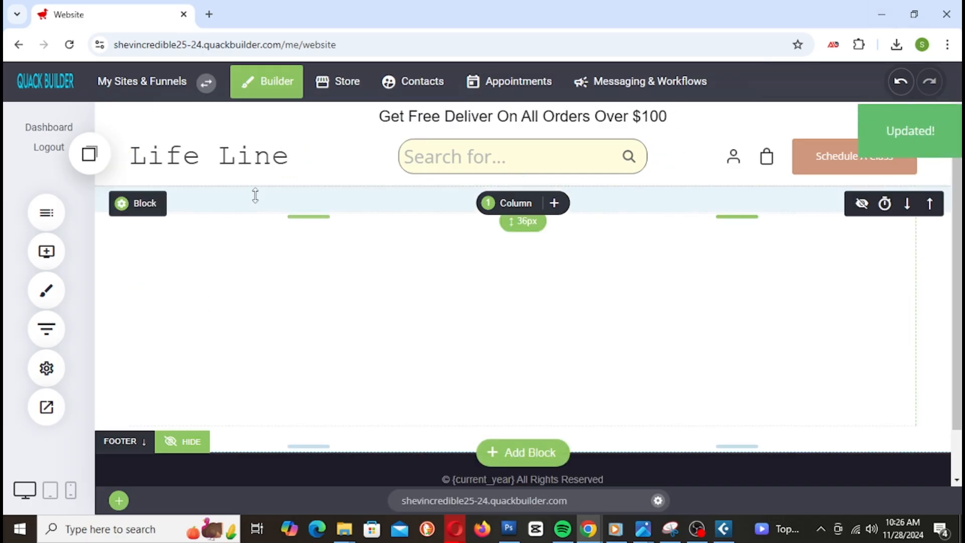
Check the Website Settings, then bring up the Global Styling panel.
click(48, 376)
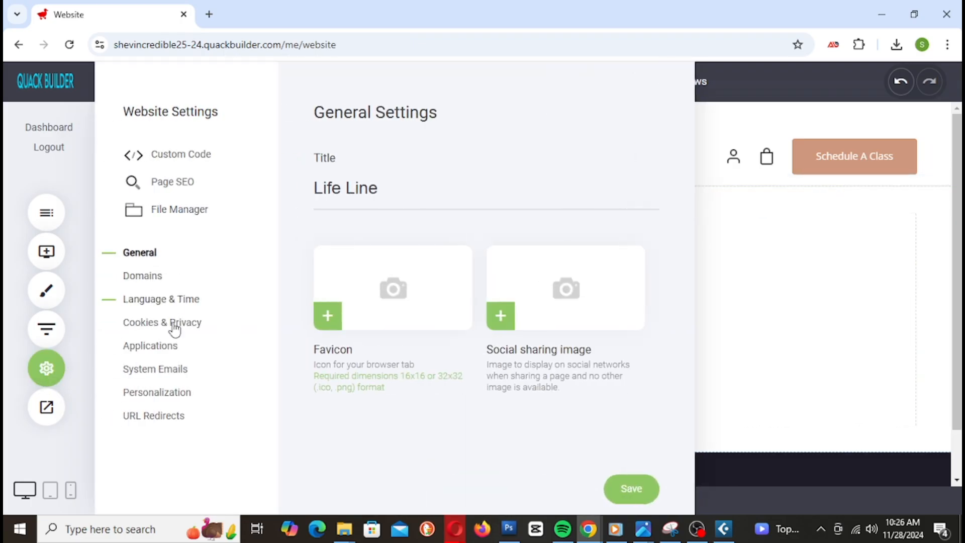
click(87, 450)
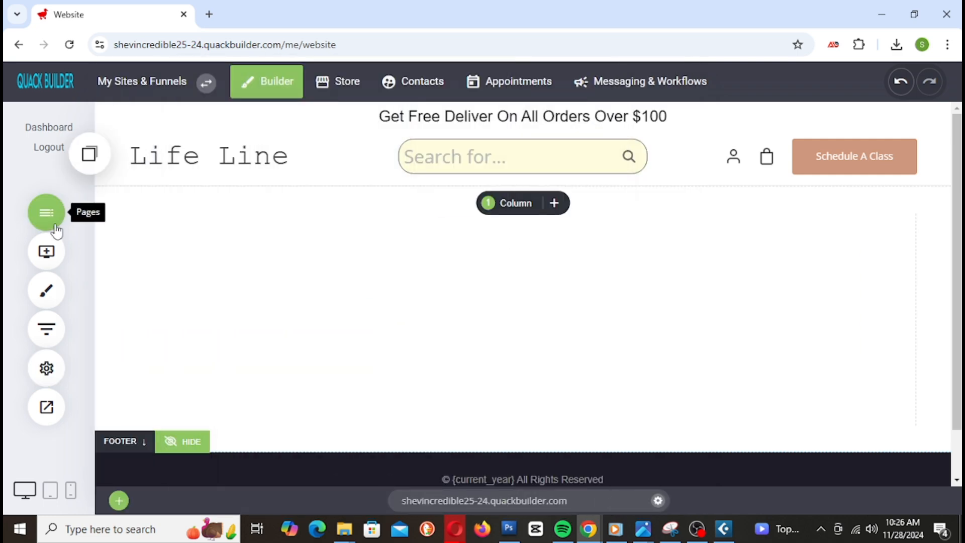
click(48, 291)
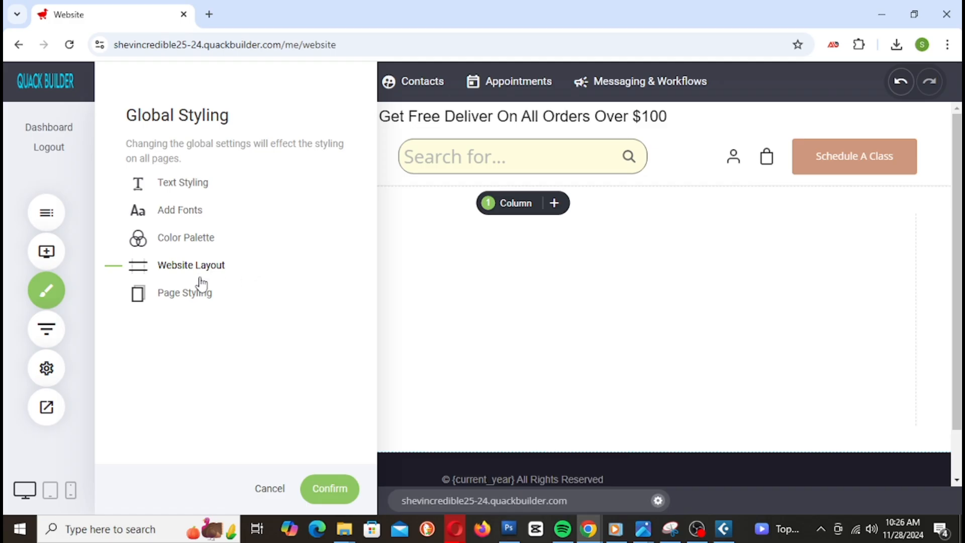
Open the Add Fonts list and scroll down to Dancing Script.
click(196, 217)
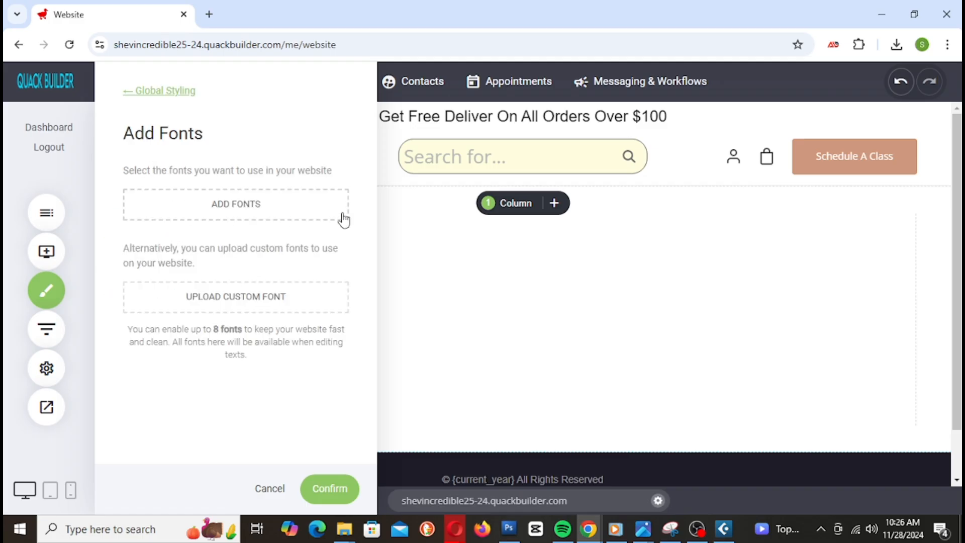
click(277, 217)
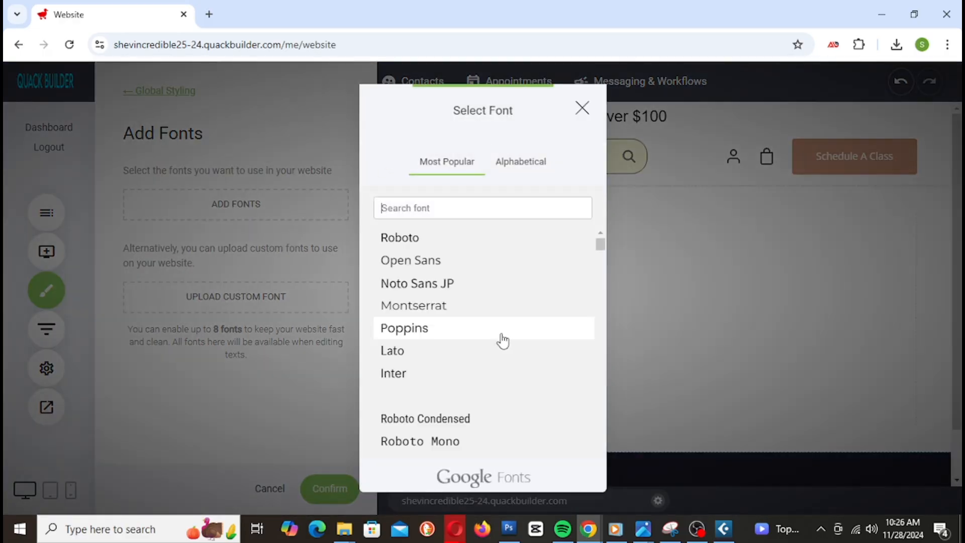
scroll(411, 373, down, 5)
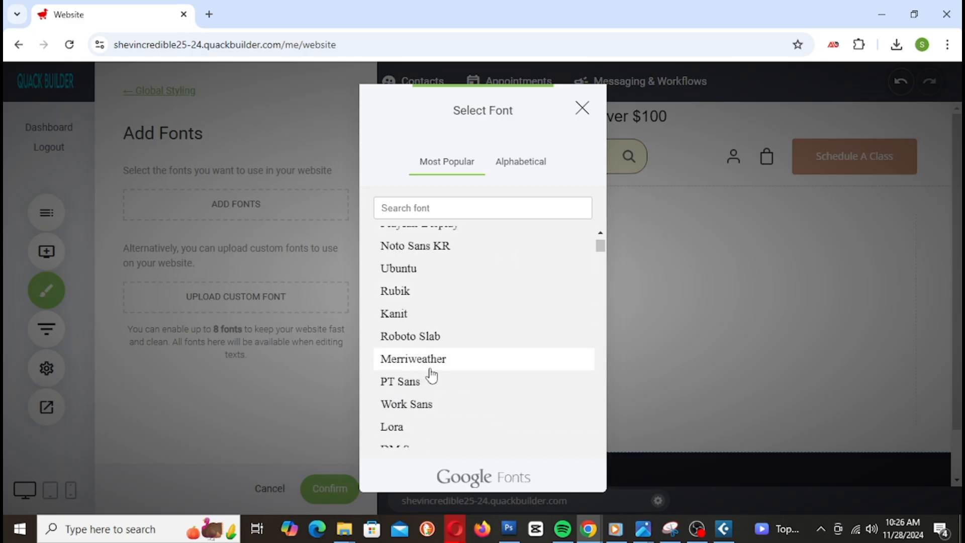
scroll(478, 390, up, 5)
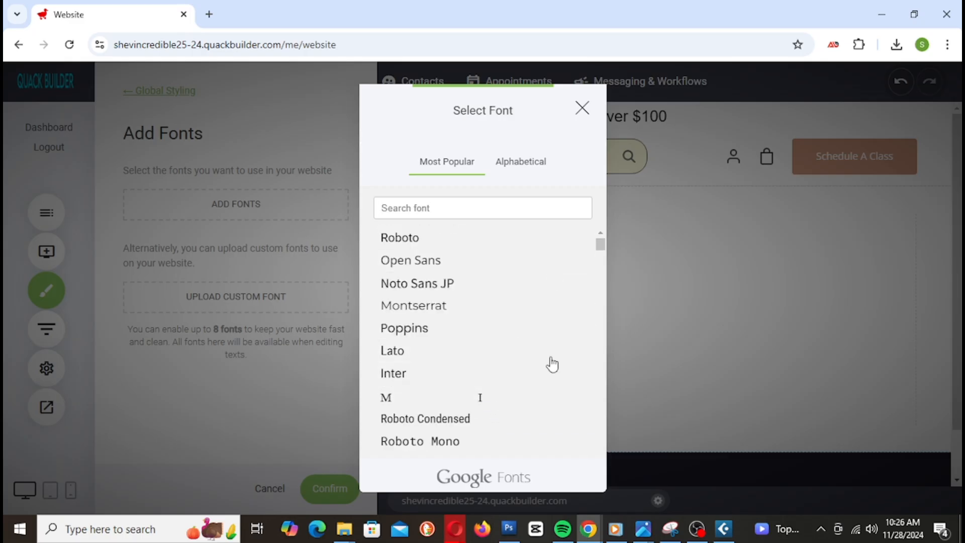
scroll(552, 340, down, 10)
scroll(429, 340, up, 3)
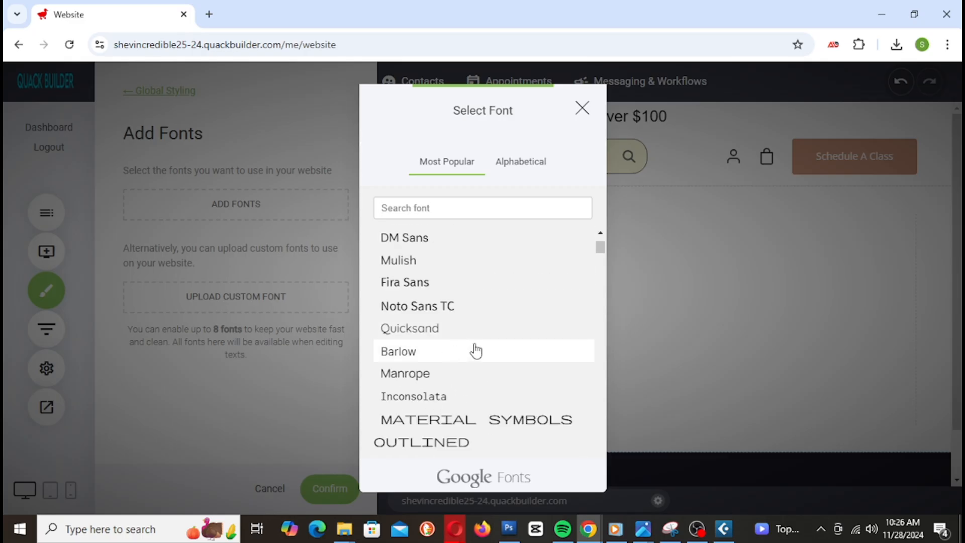
scroll(493, 396, down, 1)
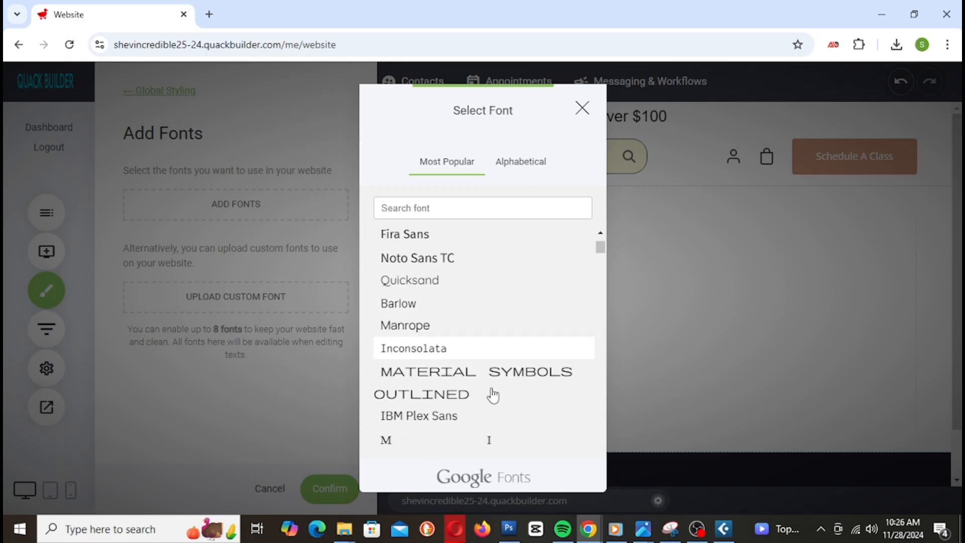
scroll(493, 395, down, 8)
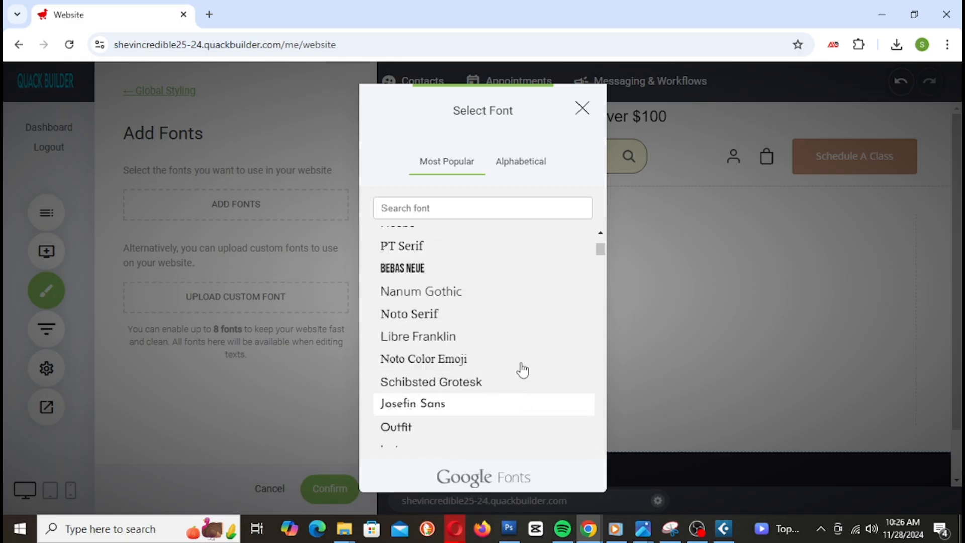
scroll(517, 366, down, 3)
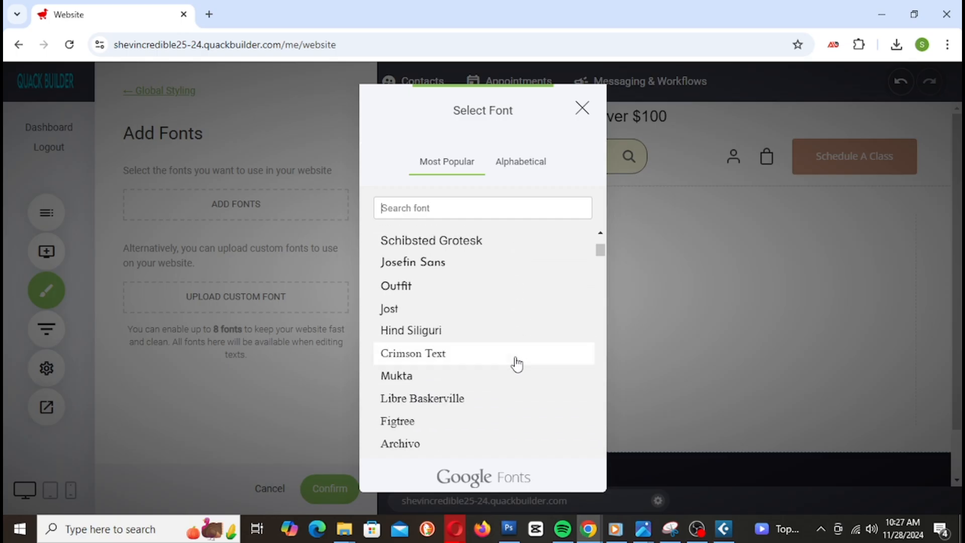
scroll(499, 315, down, 5)
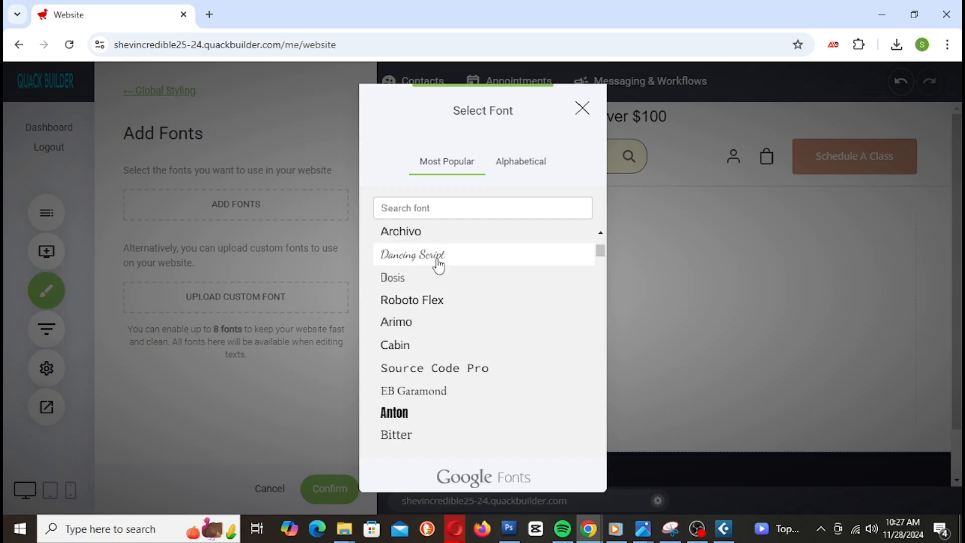
Add Dancing Script at weight 500 to the site fonts and confirm it.
click(438, 259)
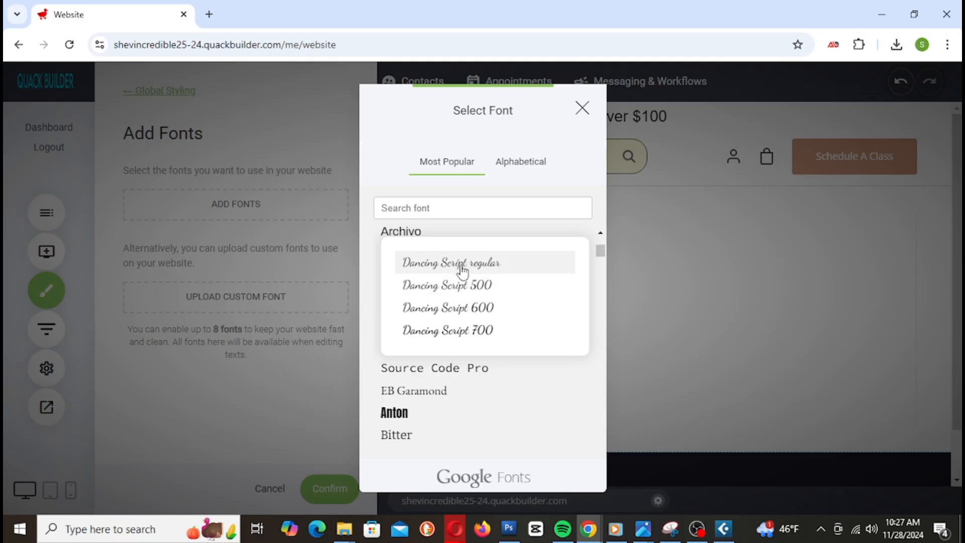
click(493, 286)
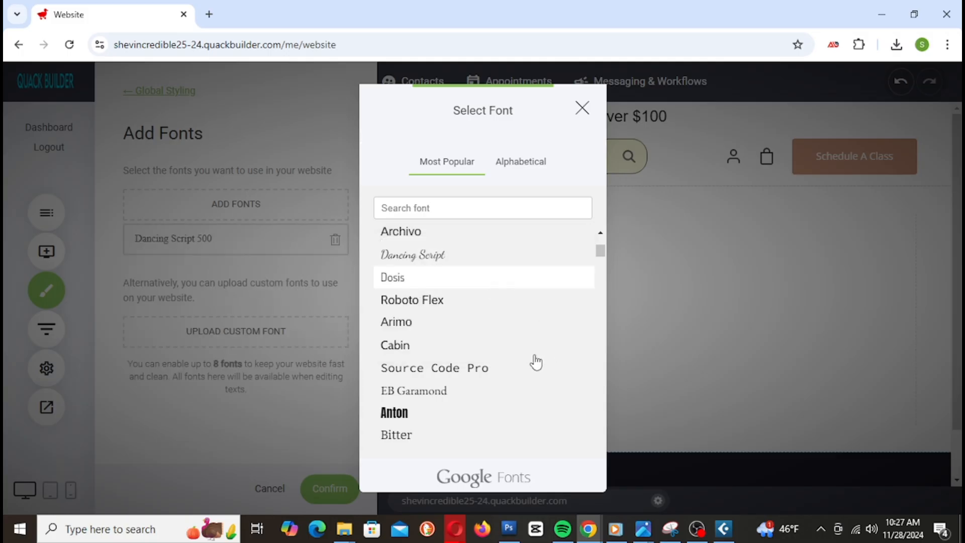
click(332, 239)
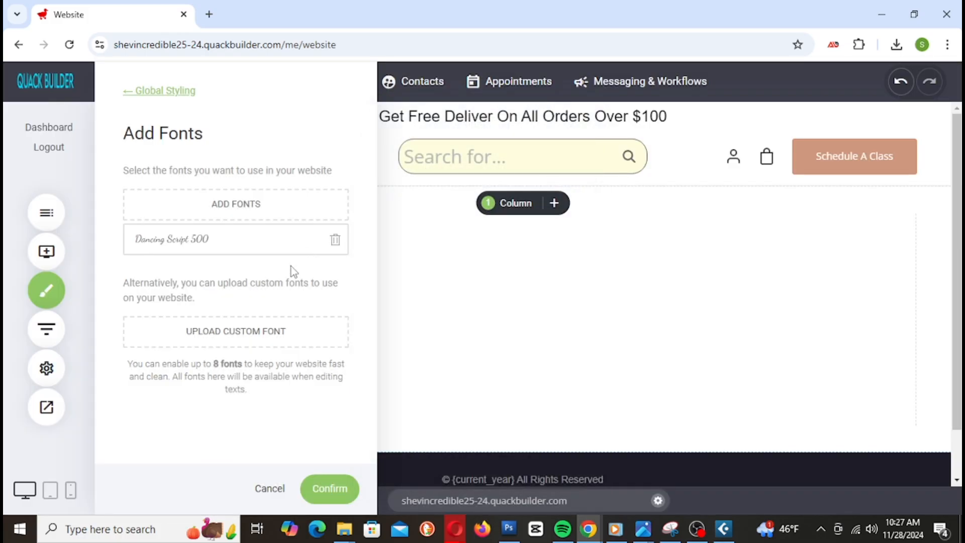
click(330, 489)
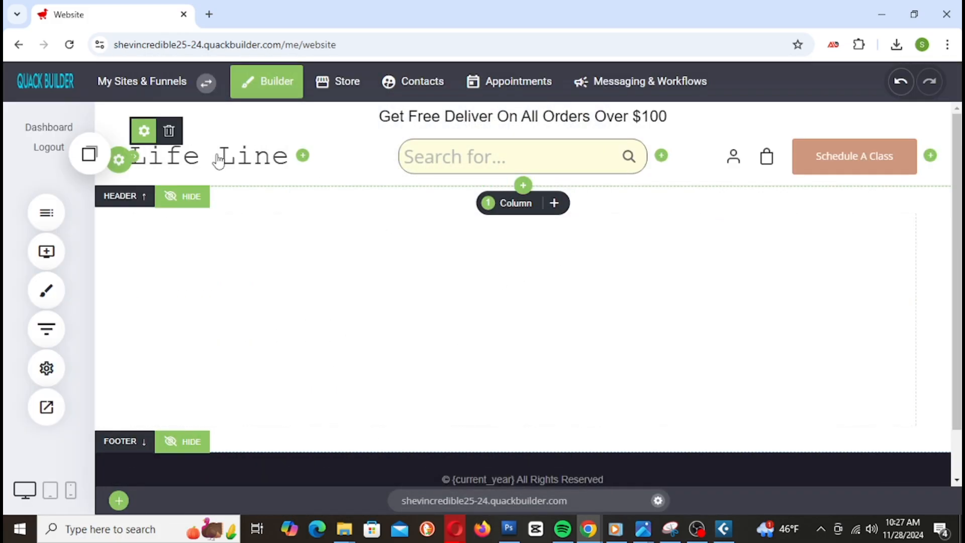
Select the Life Line logo text and try Dancing Script, bold, at size 54.
click(146, 134)
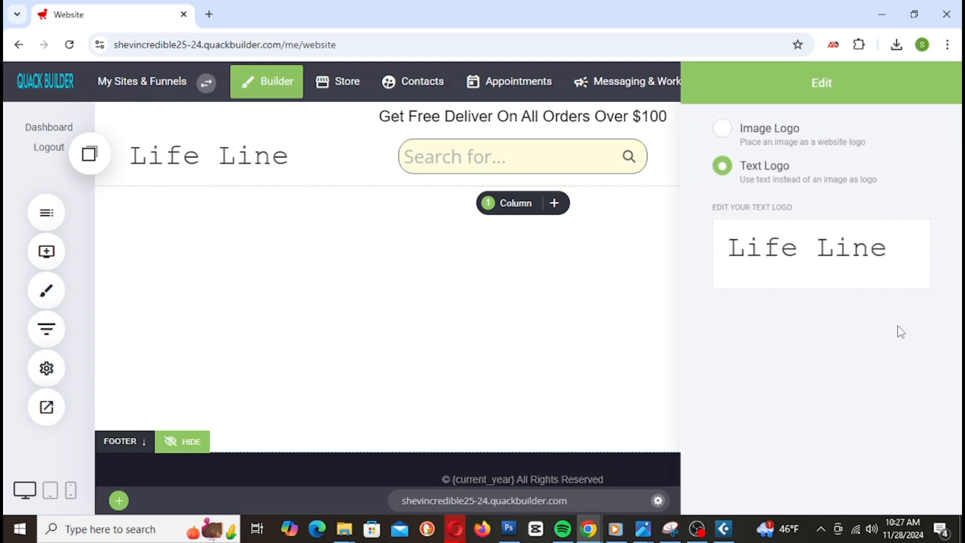
click(779, 241)
drag(898, 253, 687, 263)
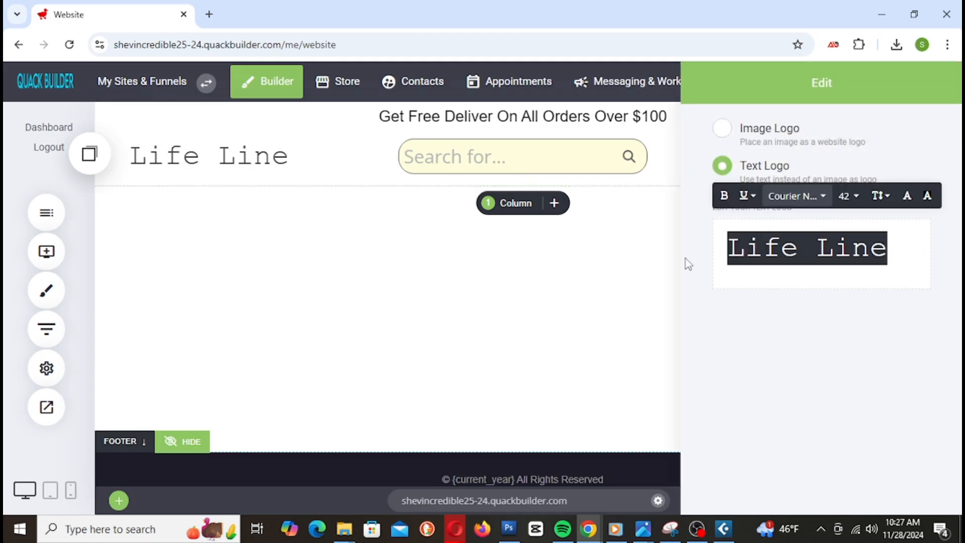
click(818, 196)
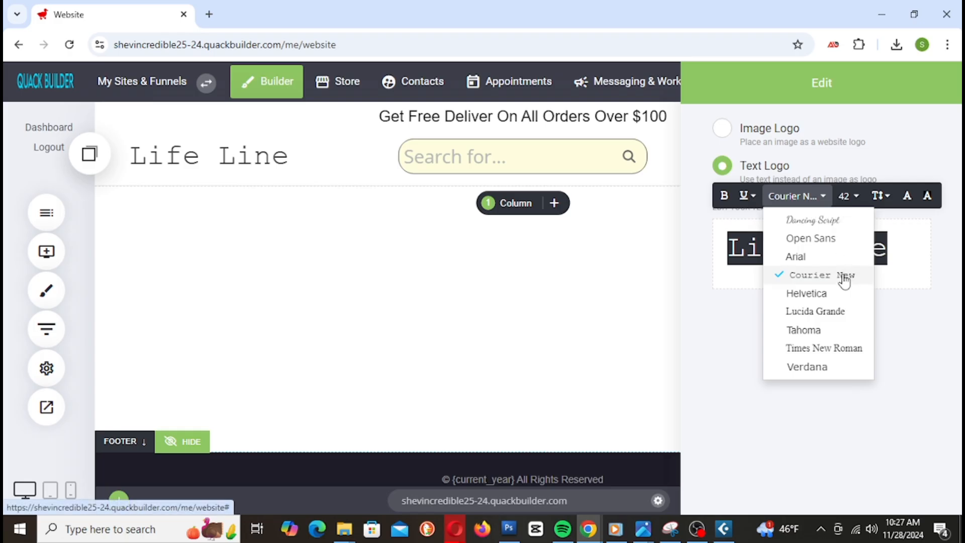
click(813, 220)
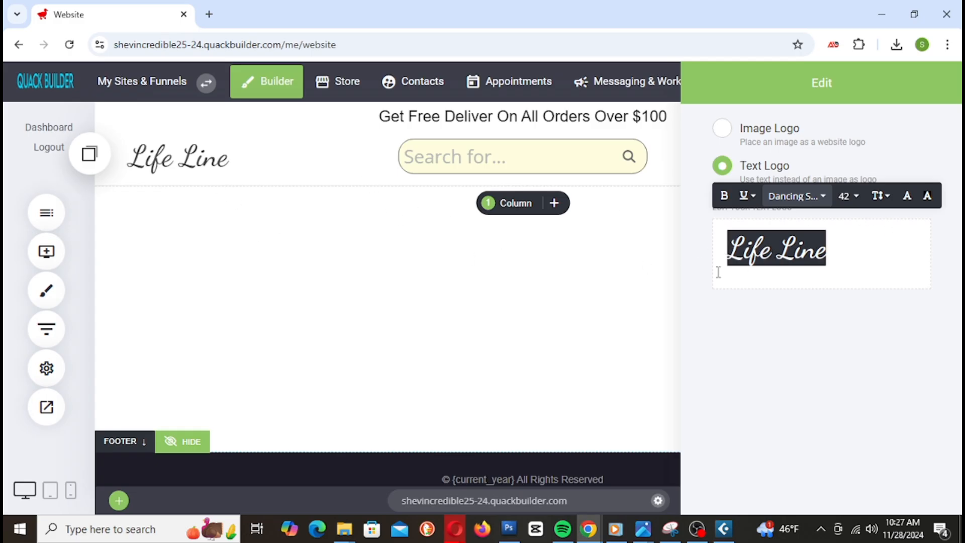
click(725, 197)
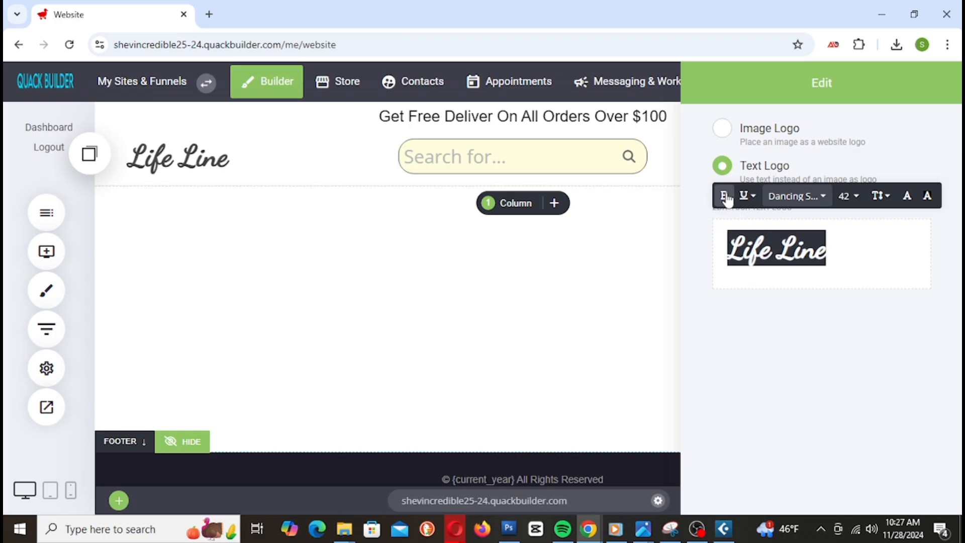
click(844, 196)
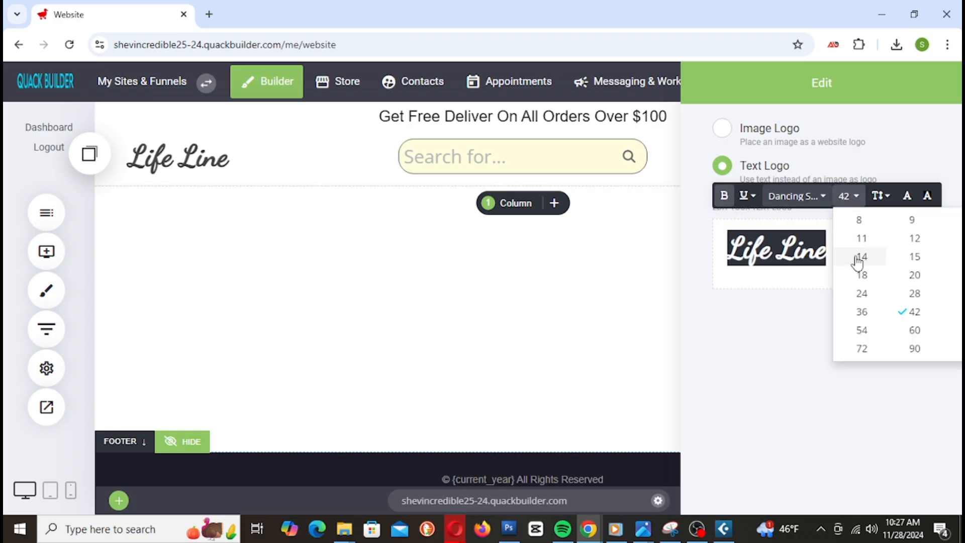
click(862, 330)
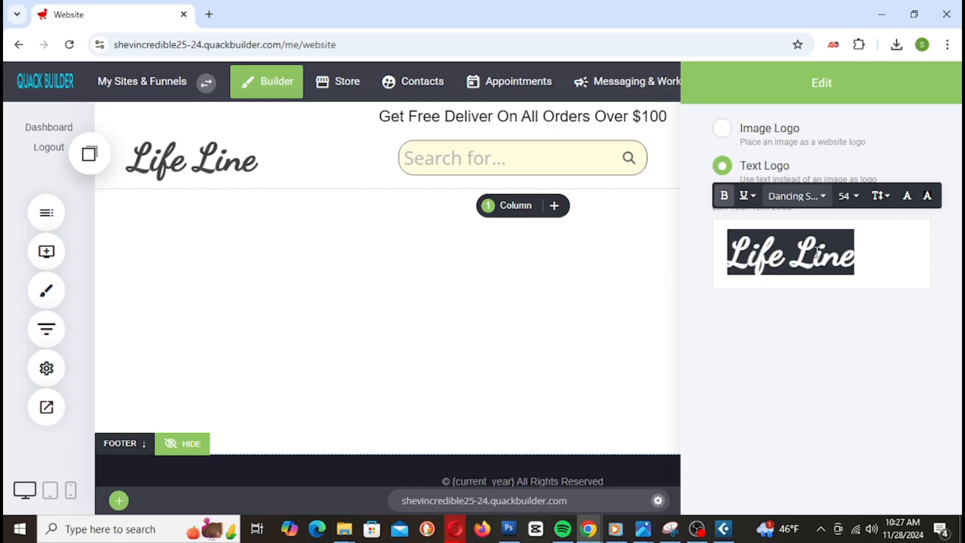
Try Open Sans, Helvetica and Lucida Grande as the logo font.
click(800, 197)
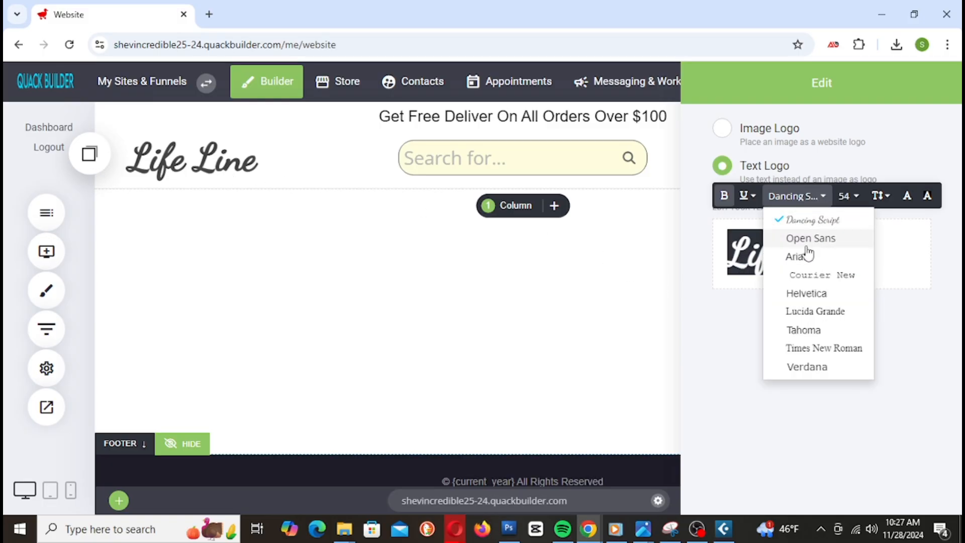
click(810, 239)
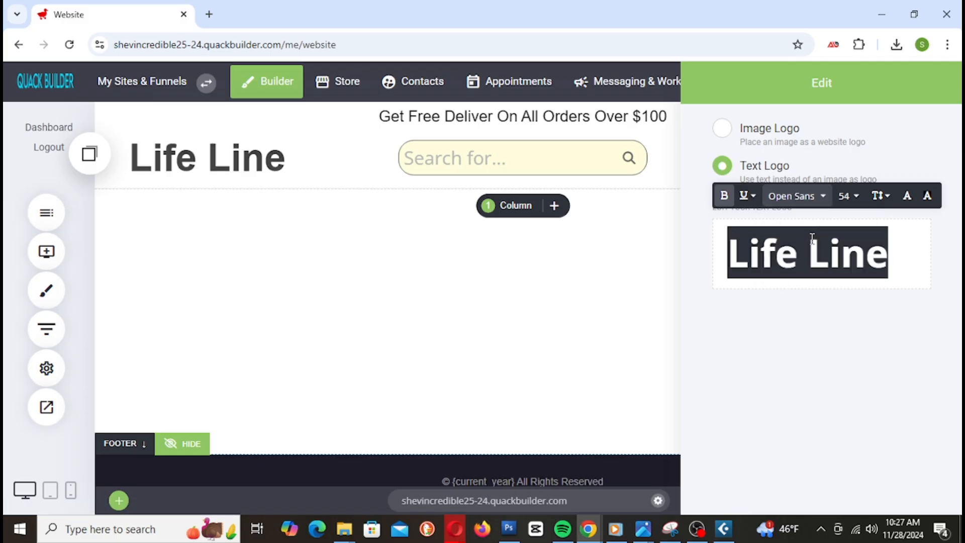
click(788, 213)
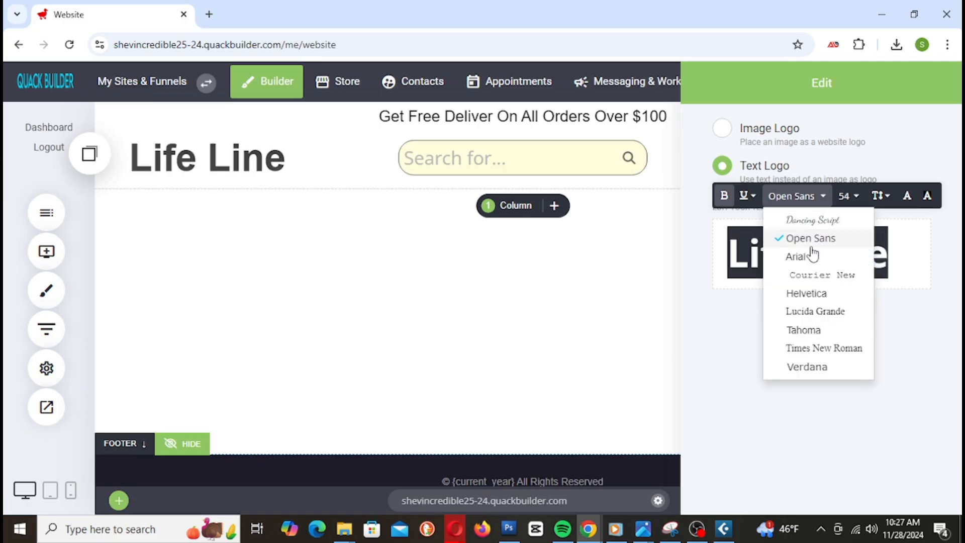
click(807, 293)
click(803, 211)
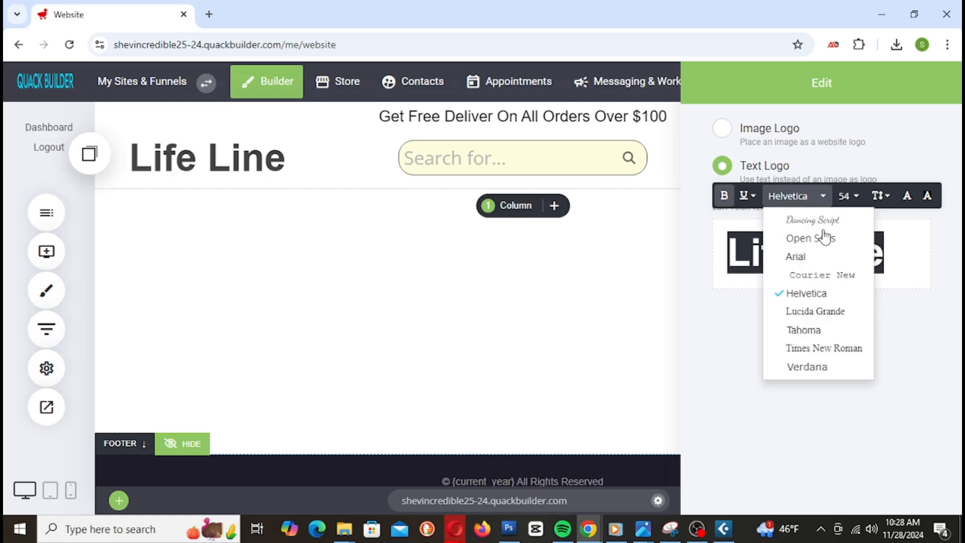
click(825, 312)
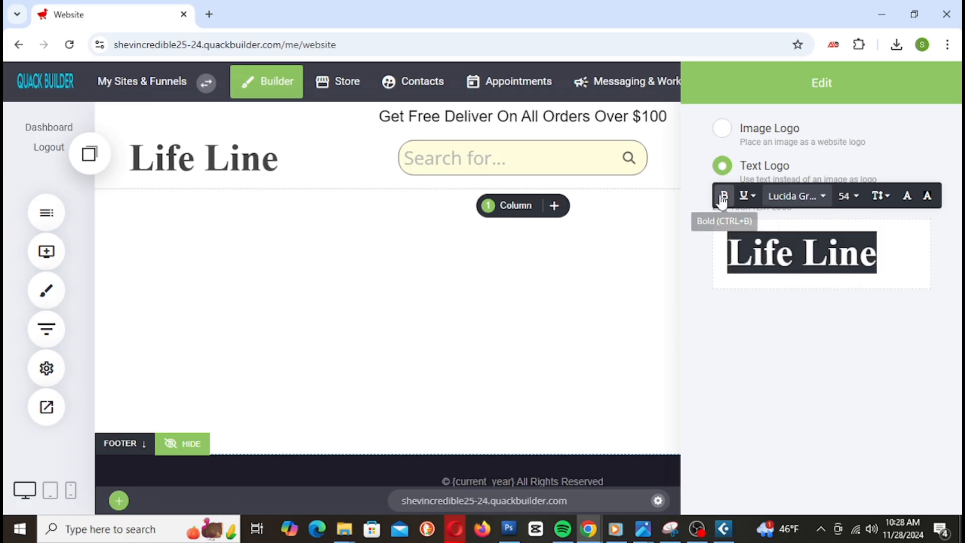
Try logo text sizes 42, 36 and 28, settling on size 42.
click(847, 197)
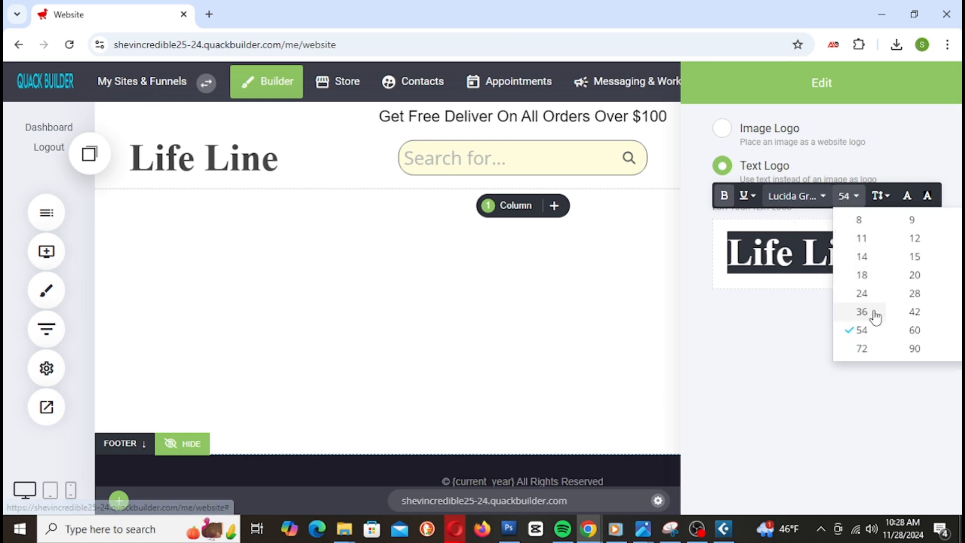
click(914, 312)
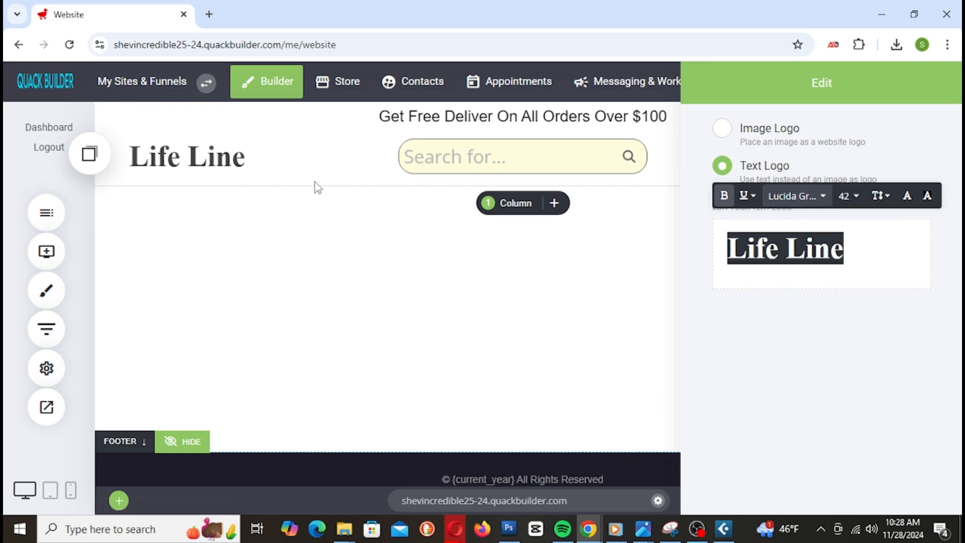
click(850, 196)
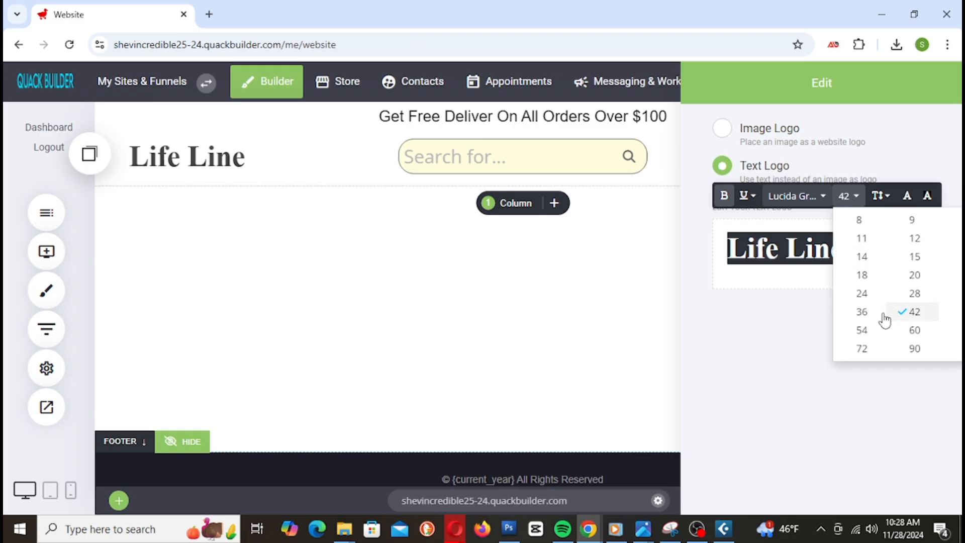
click(871, 312)
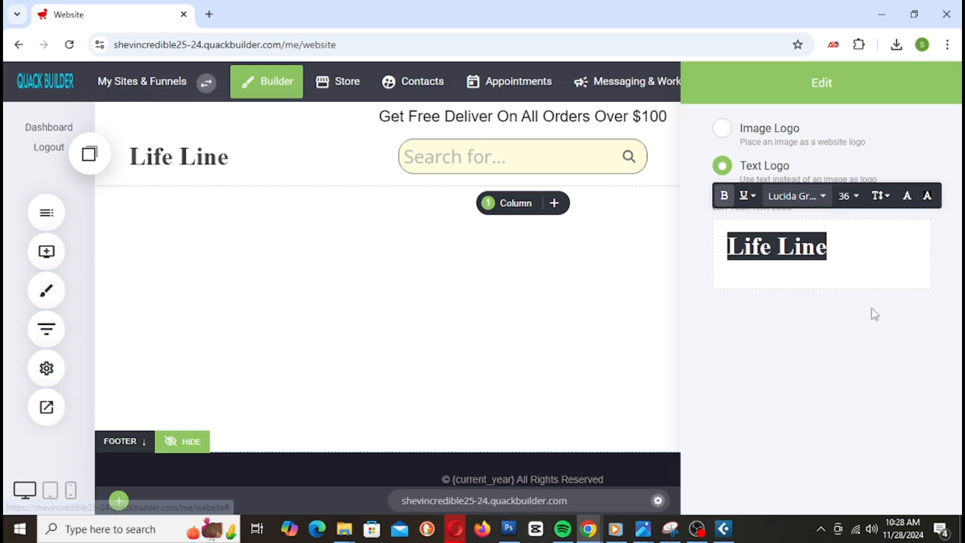
click(851, 195)
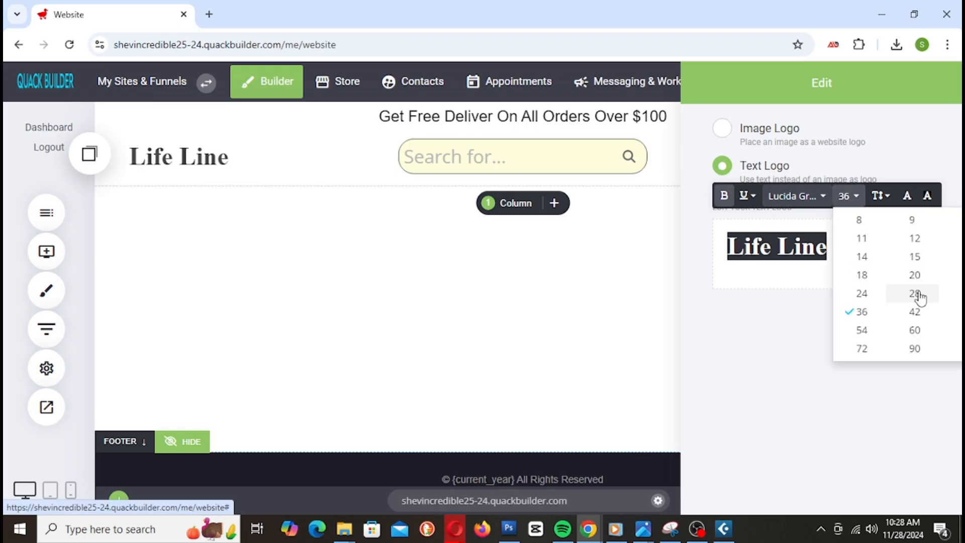
click(918, 295)
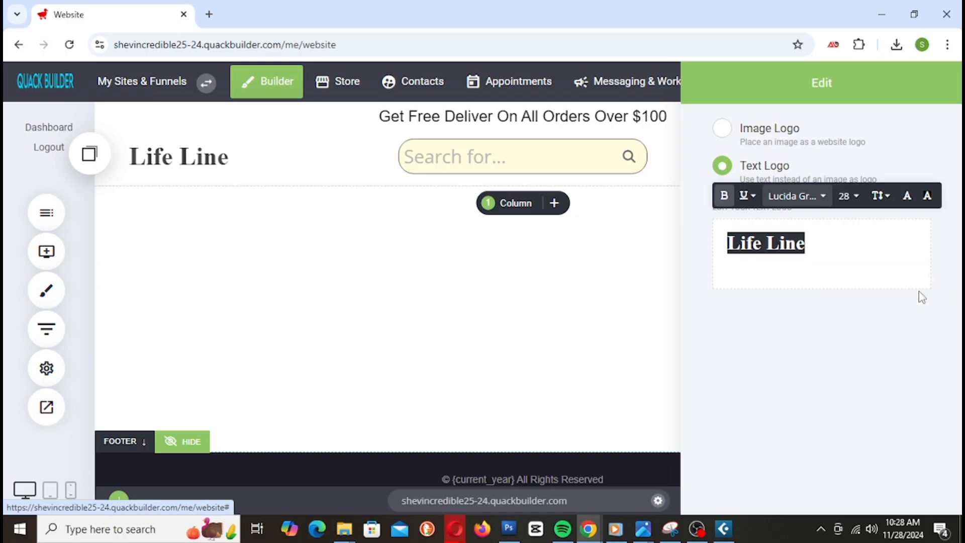
click(849, 196)
click(861, 322)
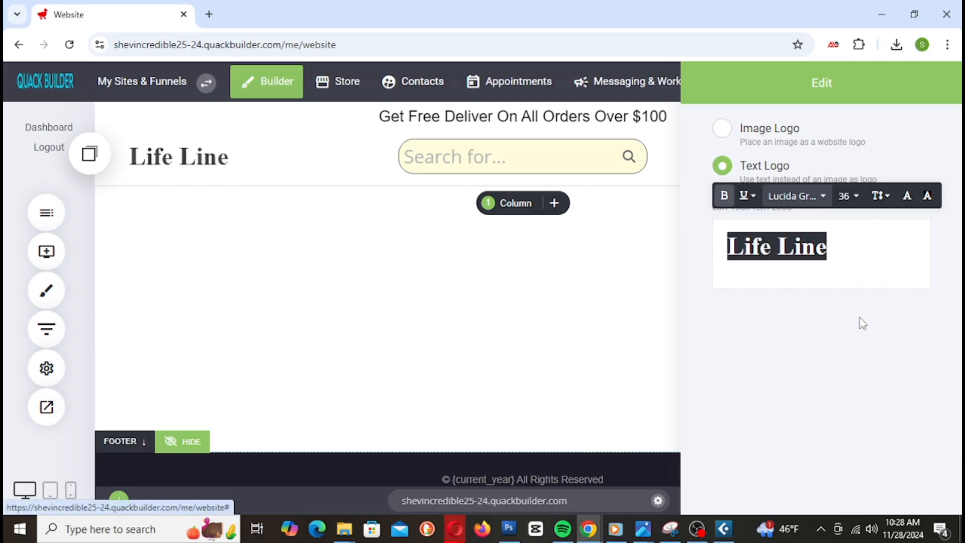
click(850, 195)
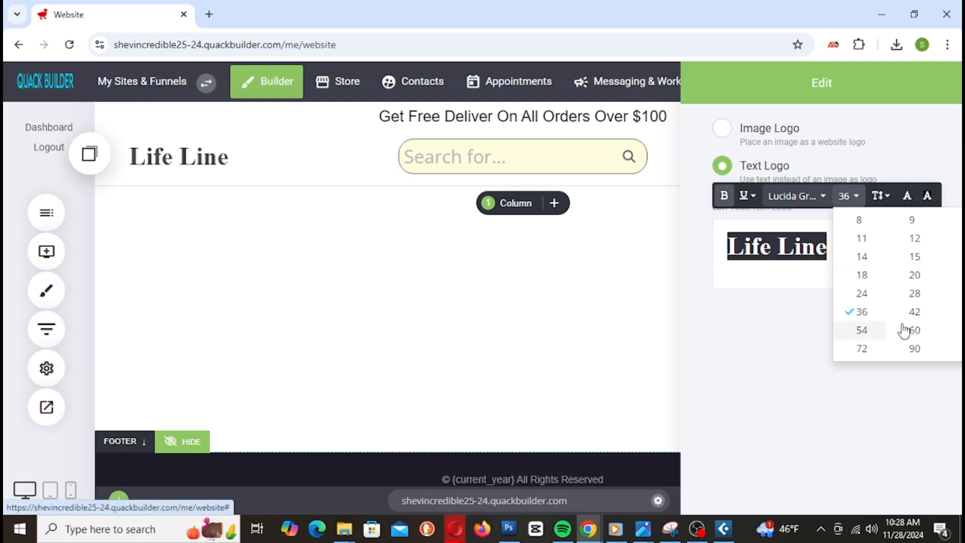
click(914, 313)
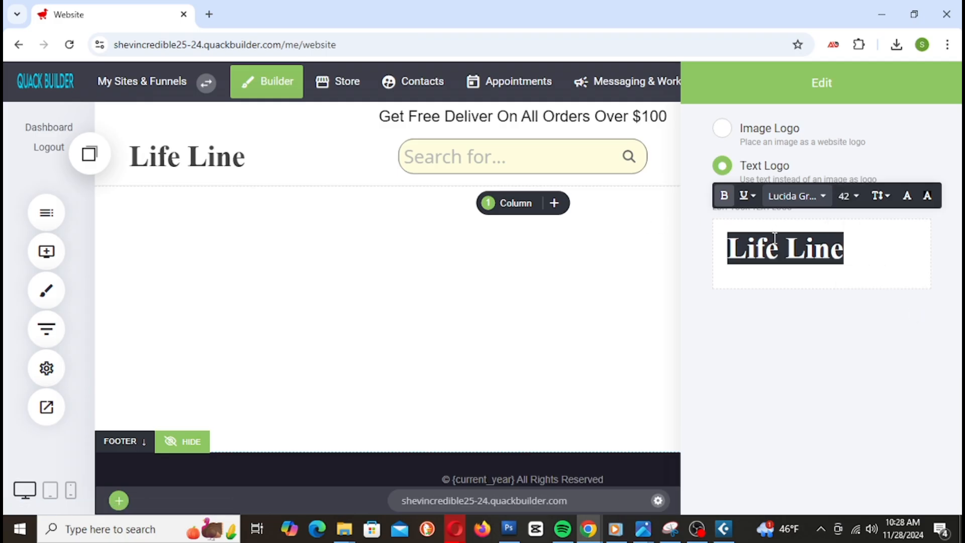
Switch the logo font to Tahoma and close the logo settings.
click(800, 196)
click(820, 333)
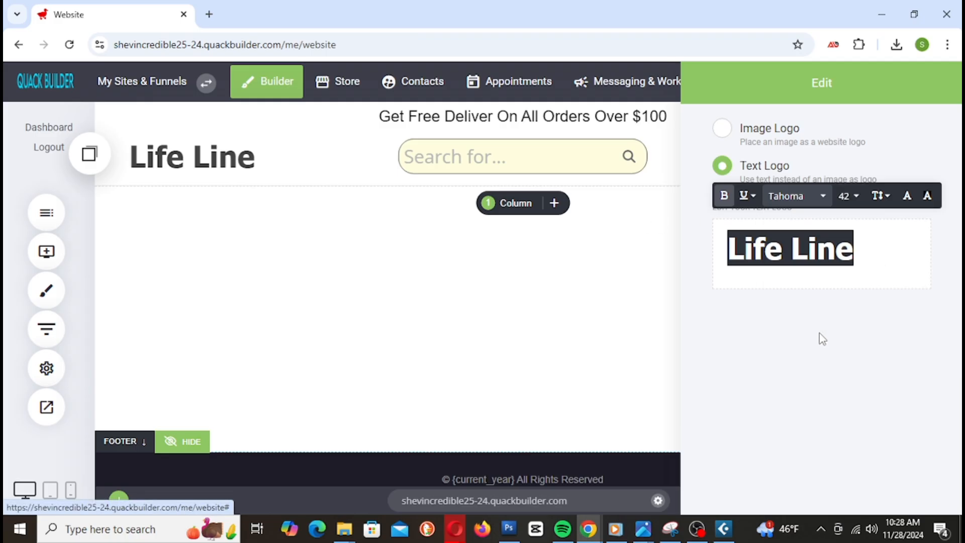
click(807, 196)
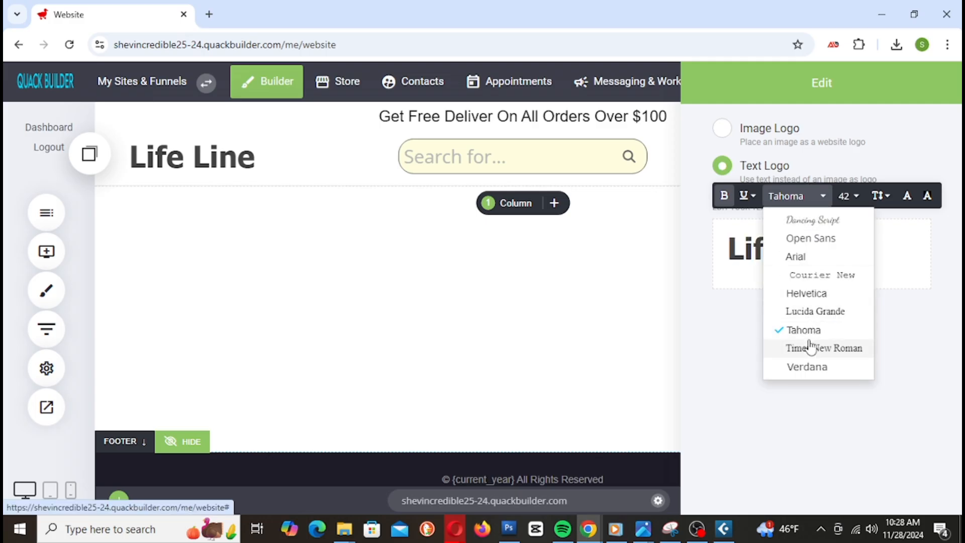
click(719, 302)
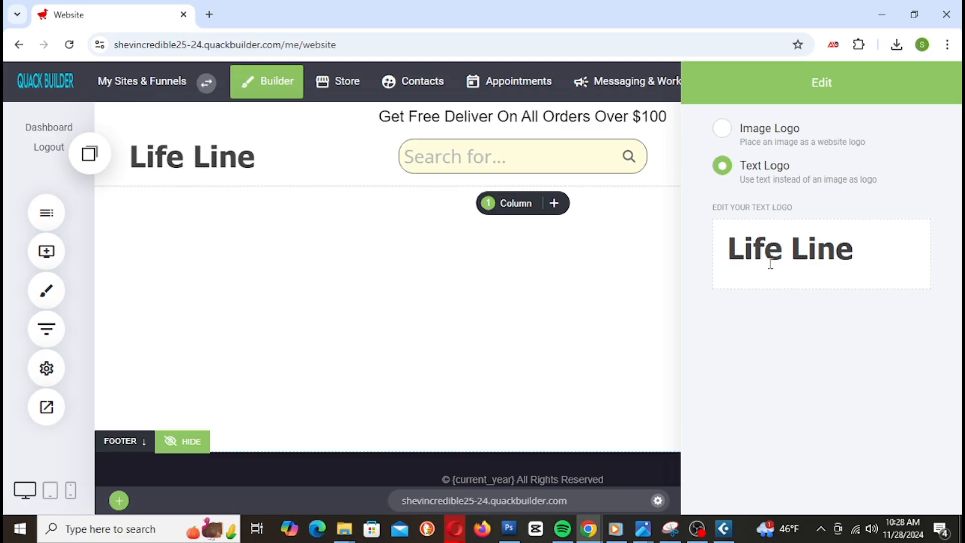
click(190, 177)
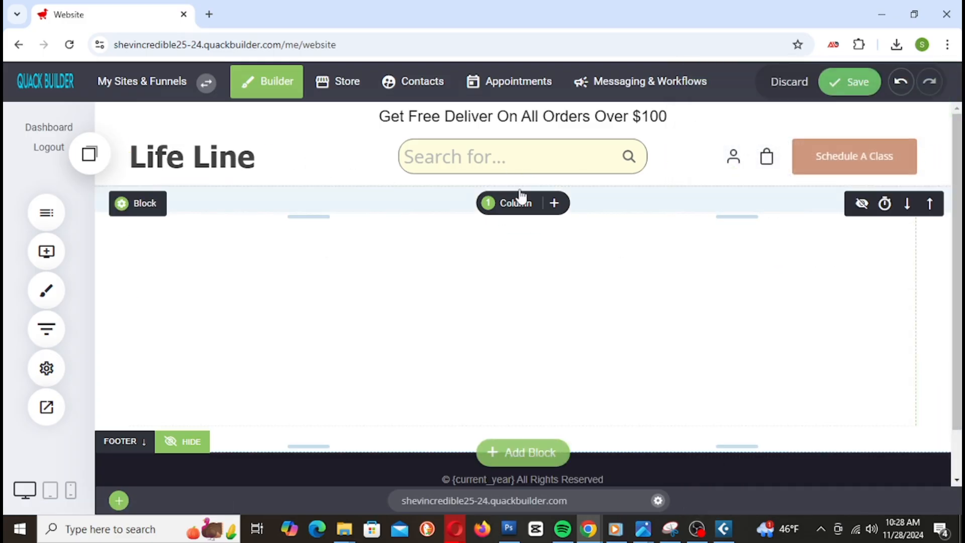
Shrink the header's bottom padding, reduce its top padding to 6px, and save.
mouse_move(416, 153)
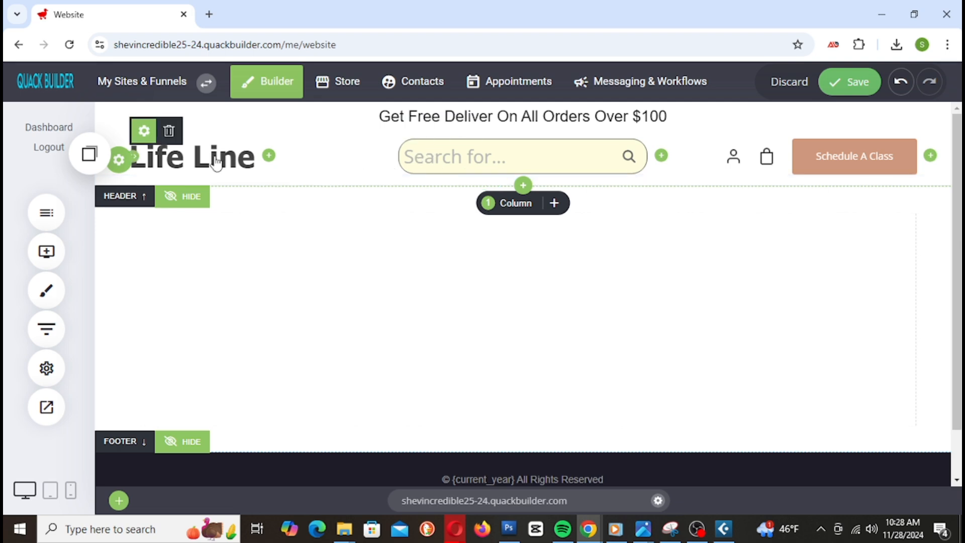
mouse_move(355, 179)
drag(353, 178, 352, 175)
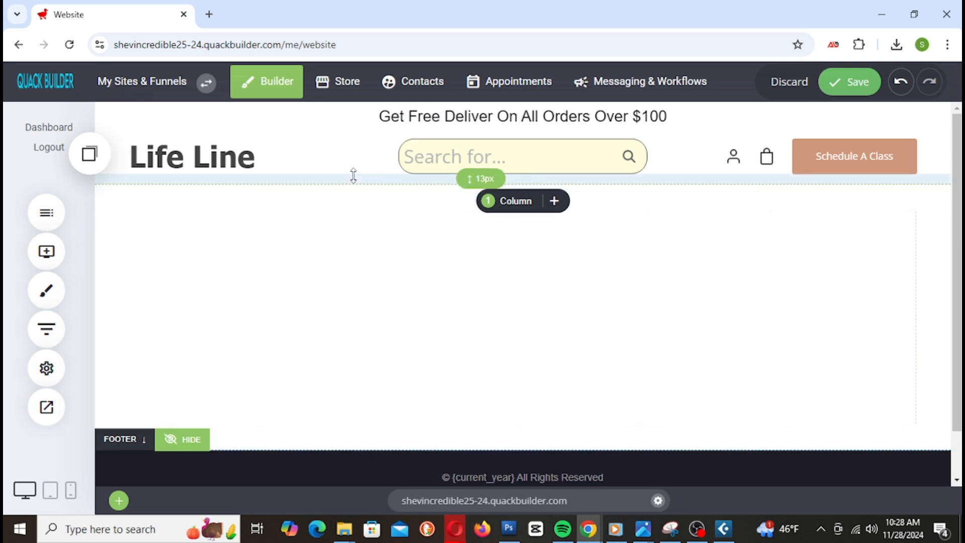
mouse_move(381, 133)
drag(381, 132, 379, 130)
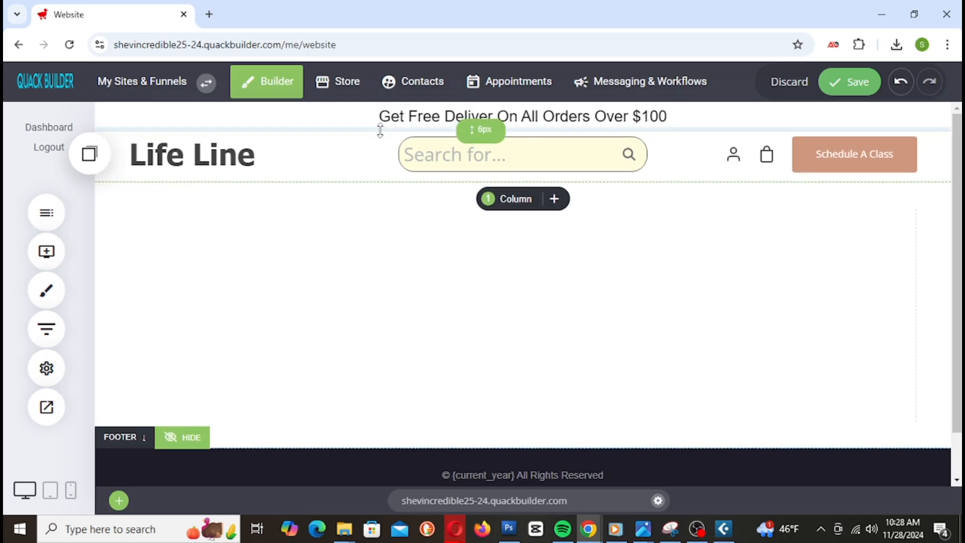
click(857, 92)
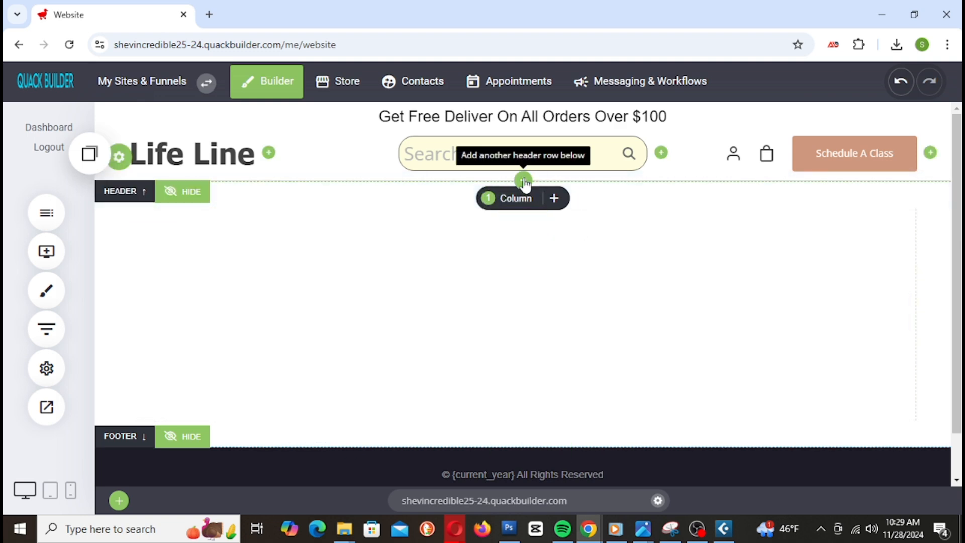
Add a row below the header with a navigation menu linking Contact Us.
click(523, 180)
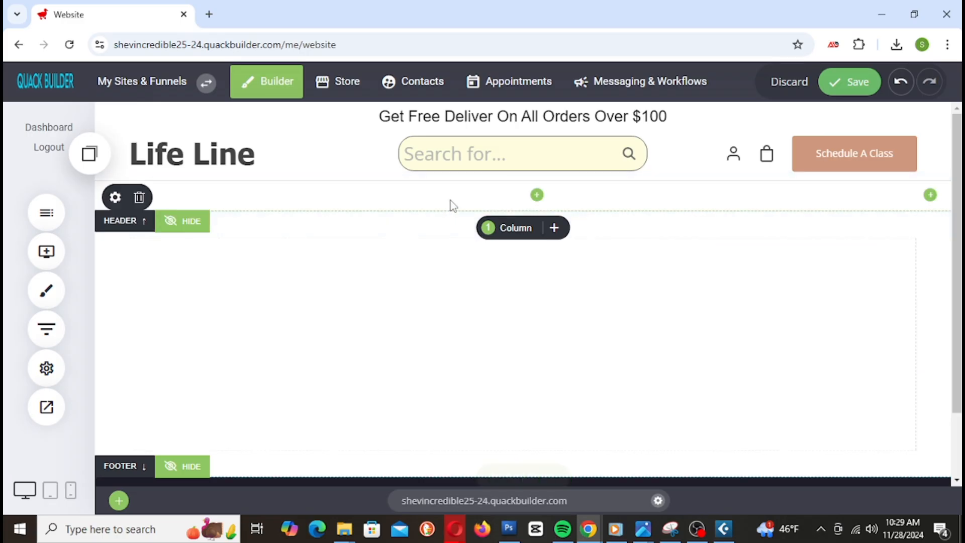
click(537, 194)
click(405, 267)
click(787, 162)
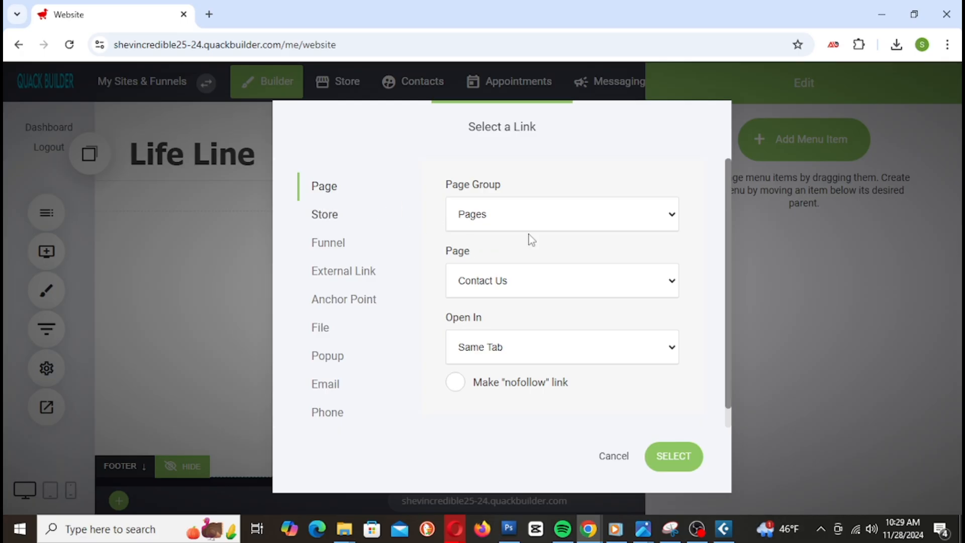
click(521, 219)
click(522, 219)
click(520, 282)
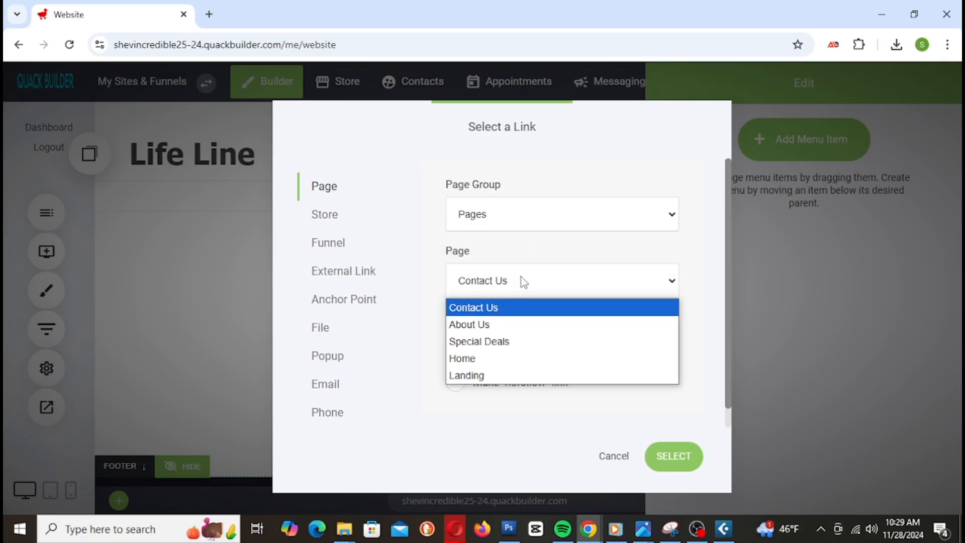
click(493, 315)
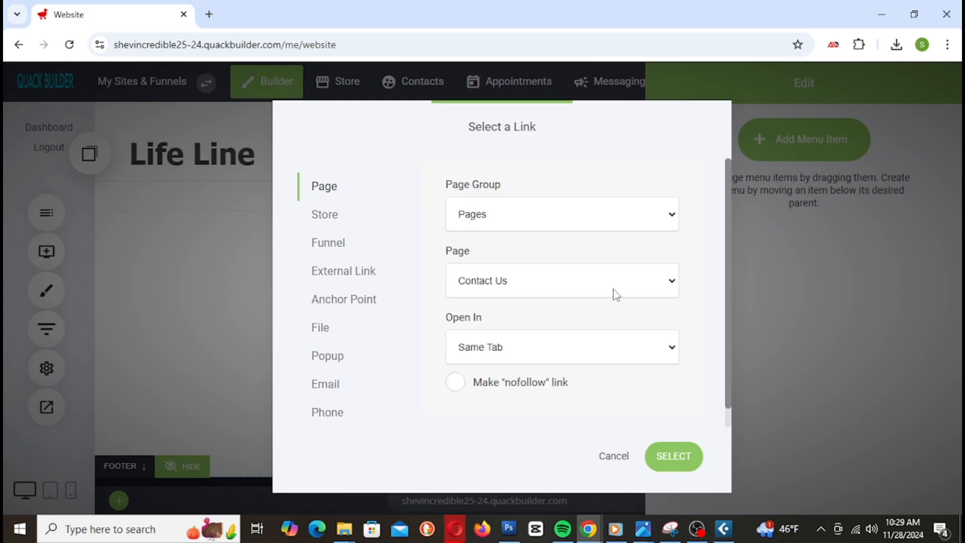
click(657, 458)
Add About Us and Special Deals links to the navigation menu.
click(802, 151)
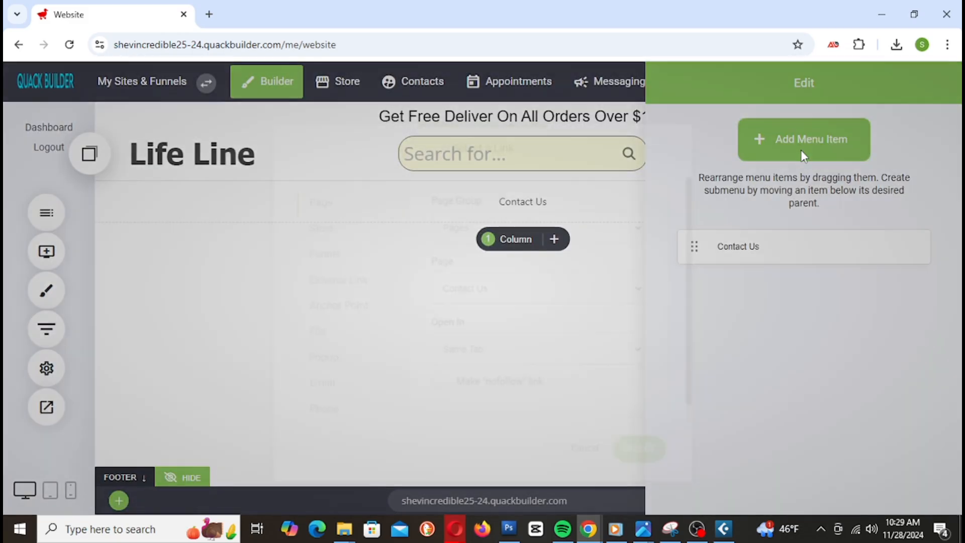
click(536, 289)
click(509, 332)
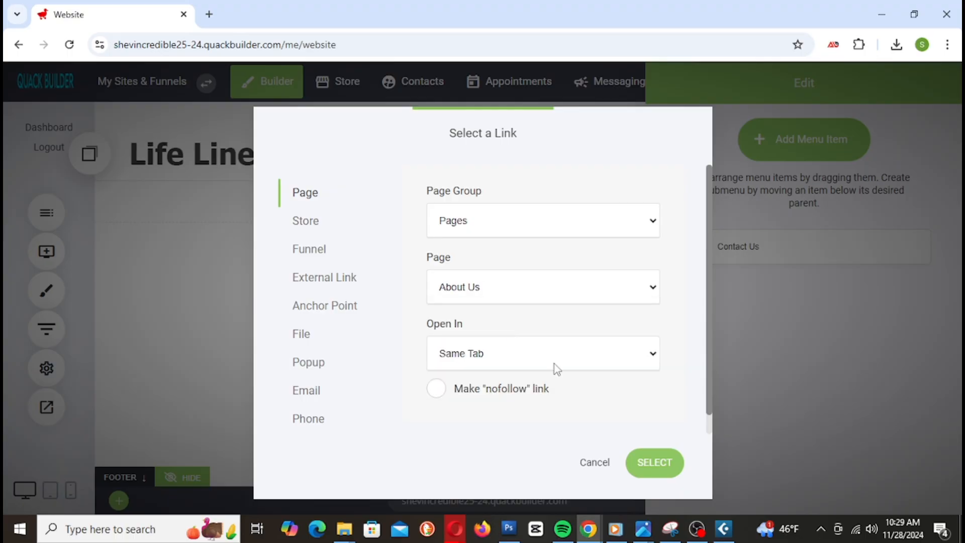
click(655, 463)
click(810, 138)
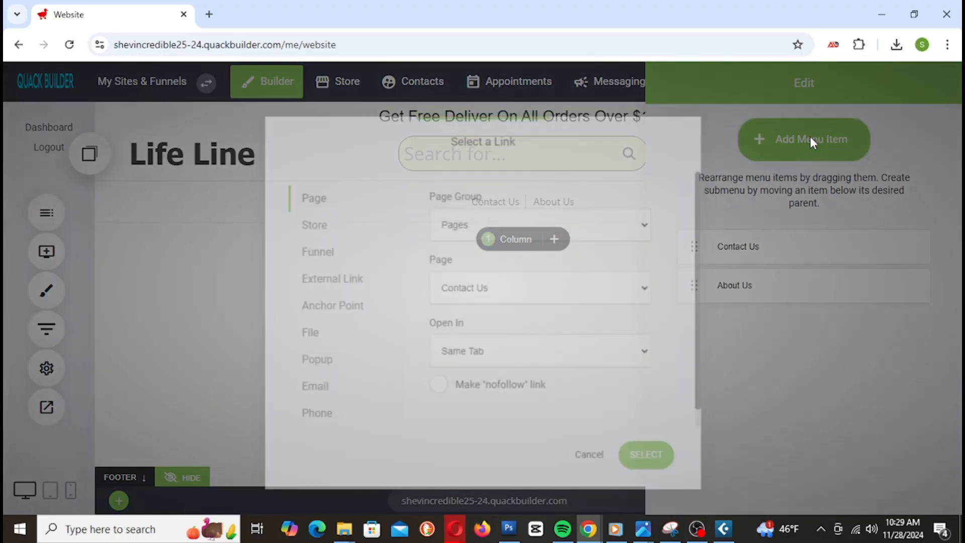
click(560, 292)
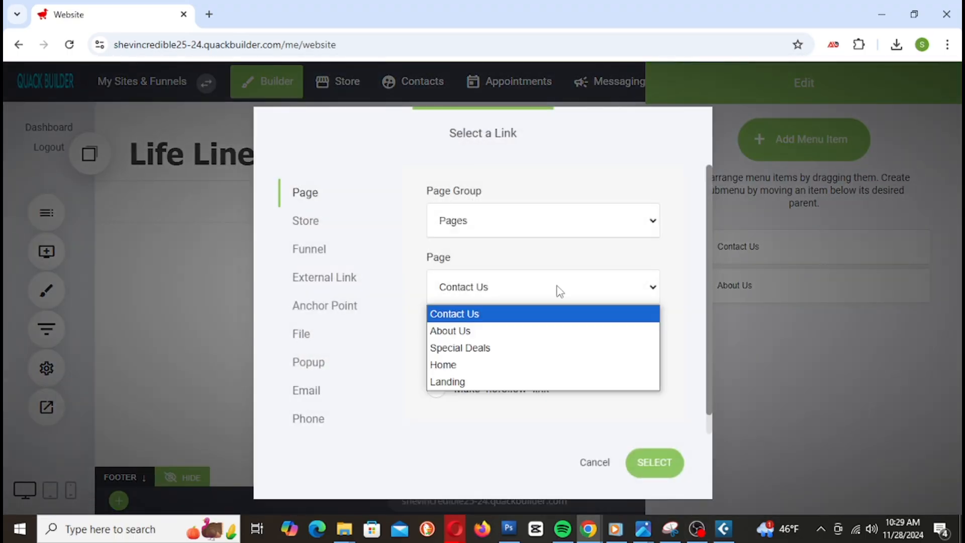
click(505, 349)
click(655, 463)
Add Home and Landing links to the navigation menu.
click(802, 146)
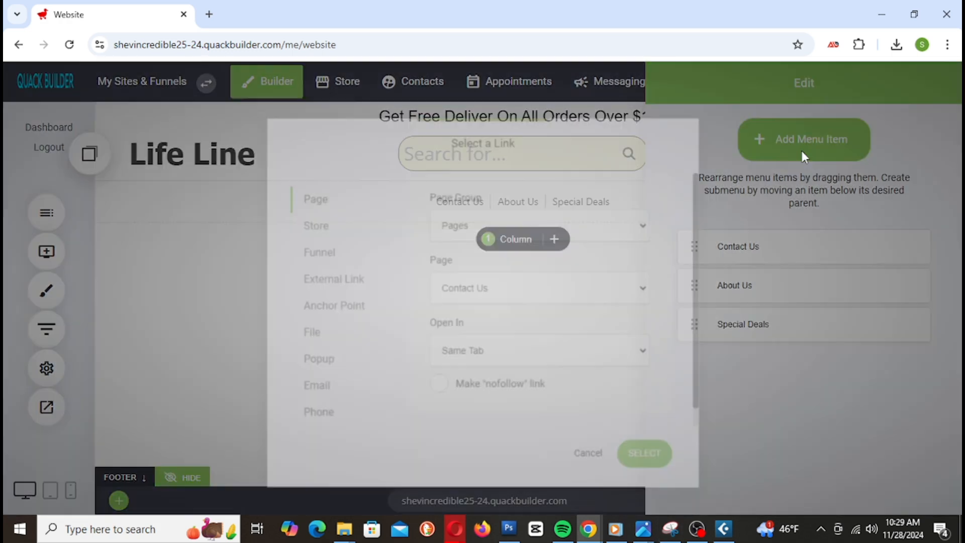
click(521, 297)
click(490, 364)
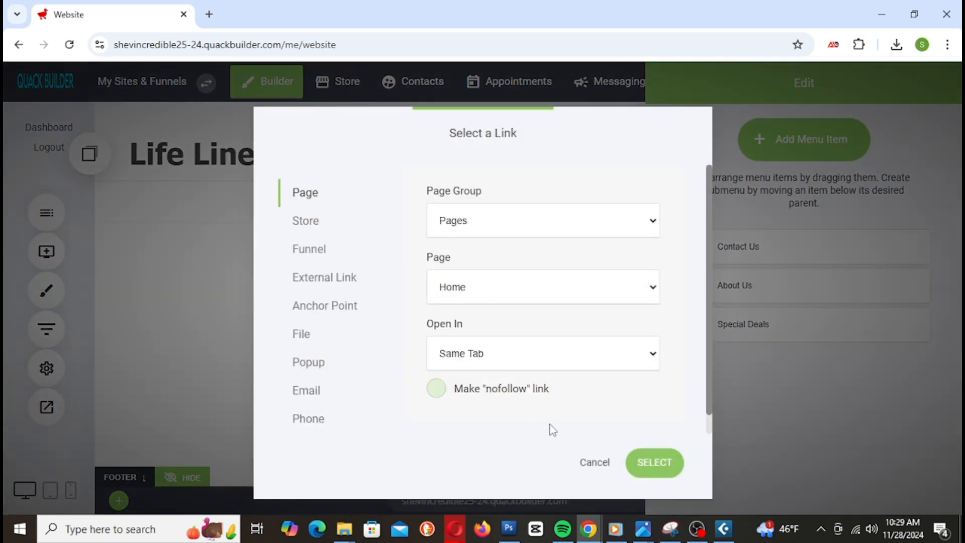
click(661, 460)
click(827, 140)
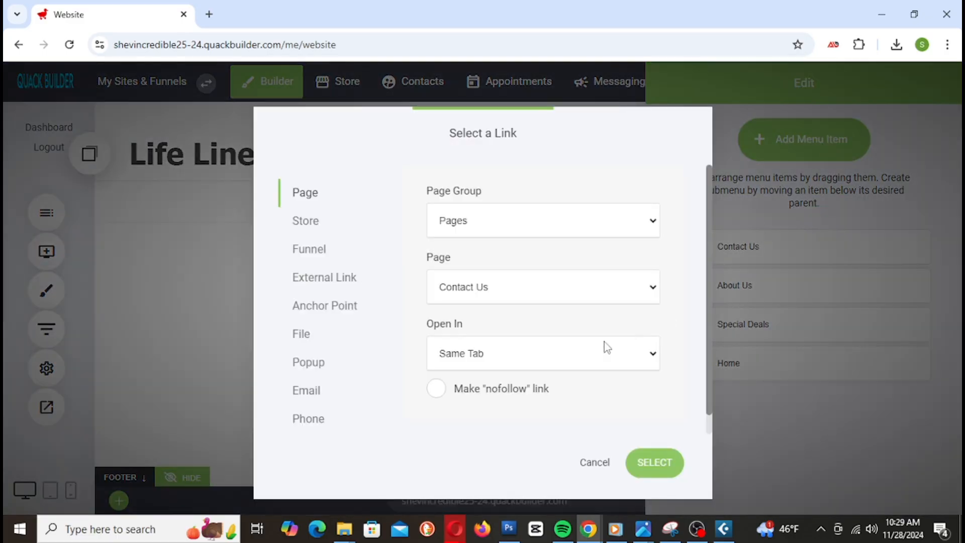
click(536, 296)
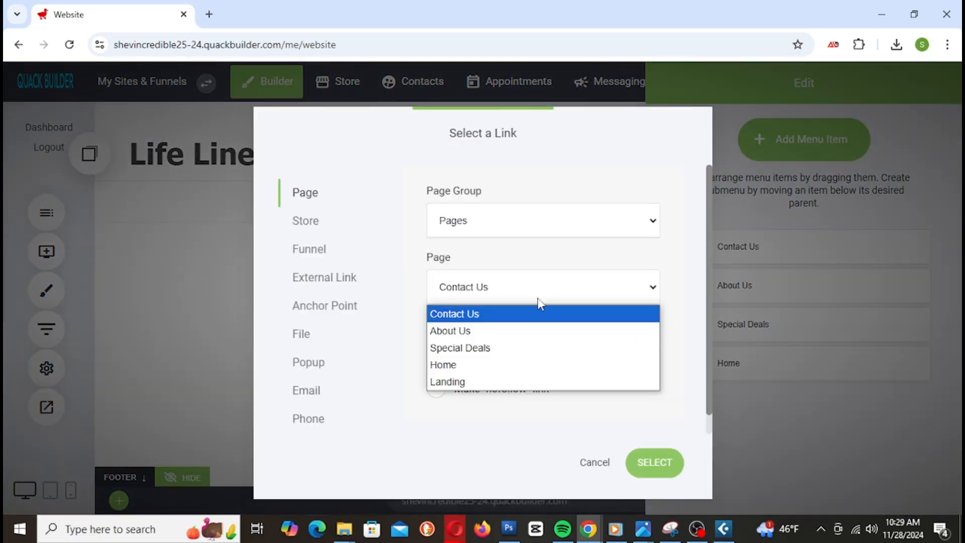
click(499, 381)
click(670, 471)
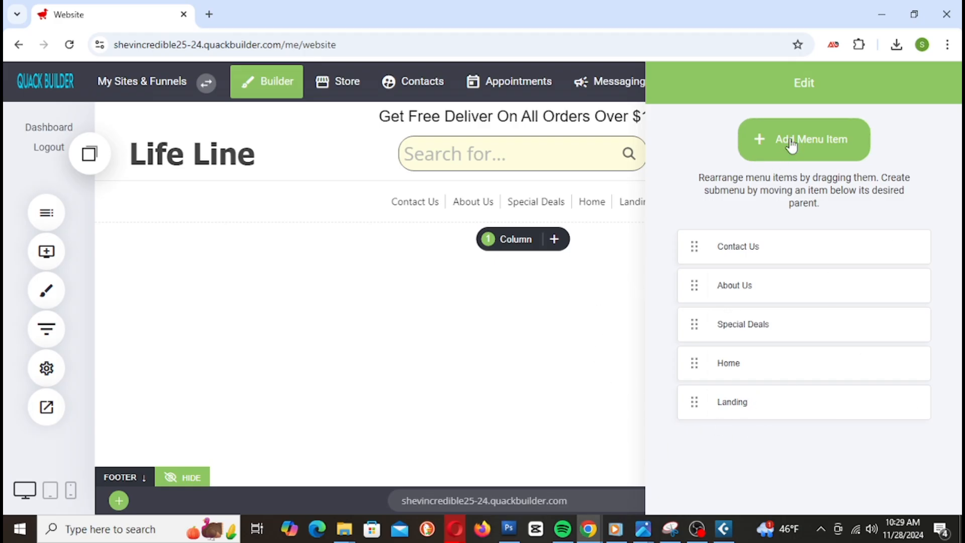
drag(804, 81, 705, 32)
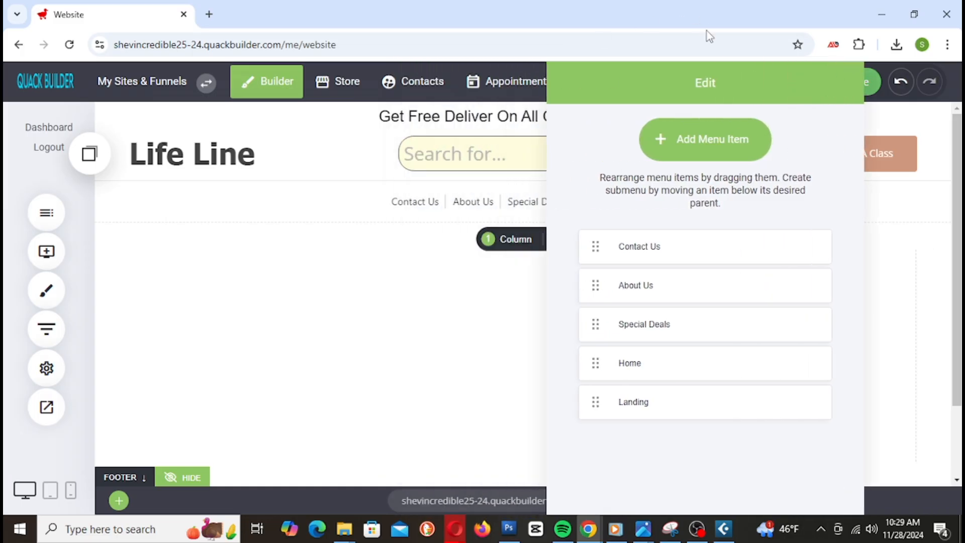
Replace the Landing link's name with 'Best Deals', close the link editor and save.
drag(704, 82, 231, 61)
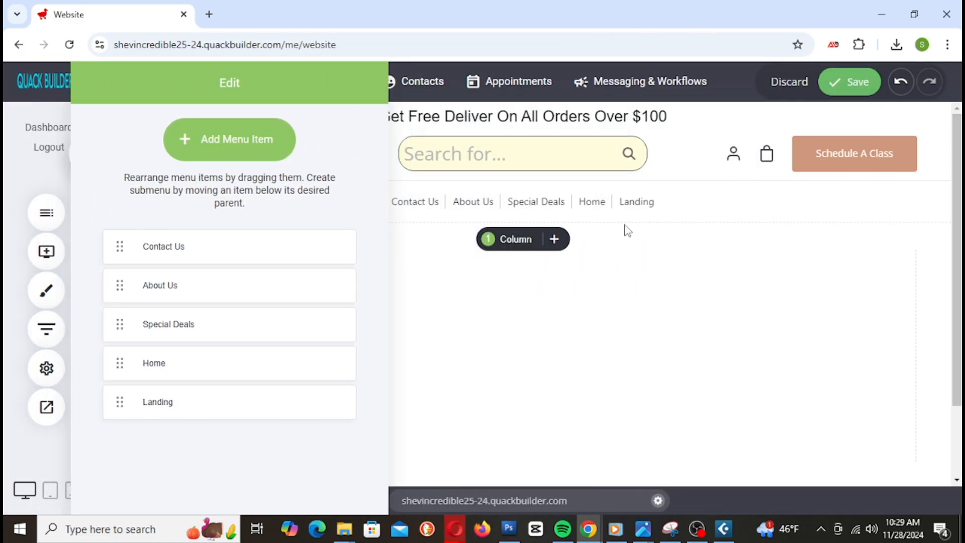
mouse_move(210, 410)
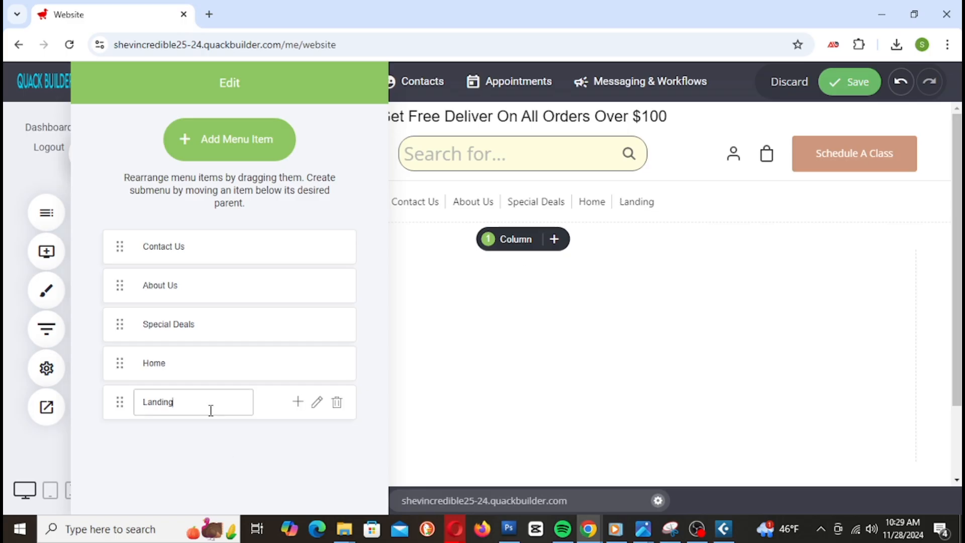
drag(177, 406, 116, 397)
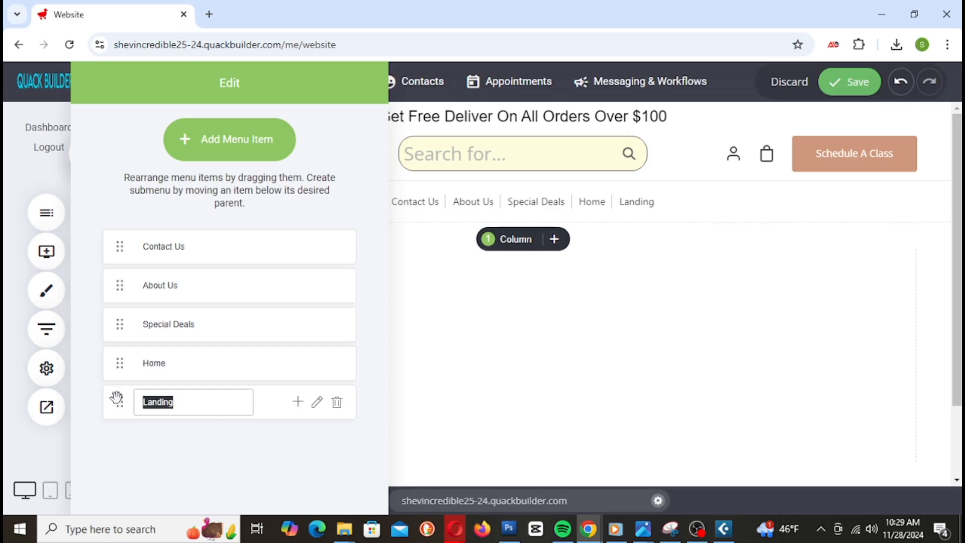
text(Best Deals)
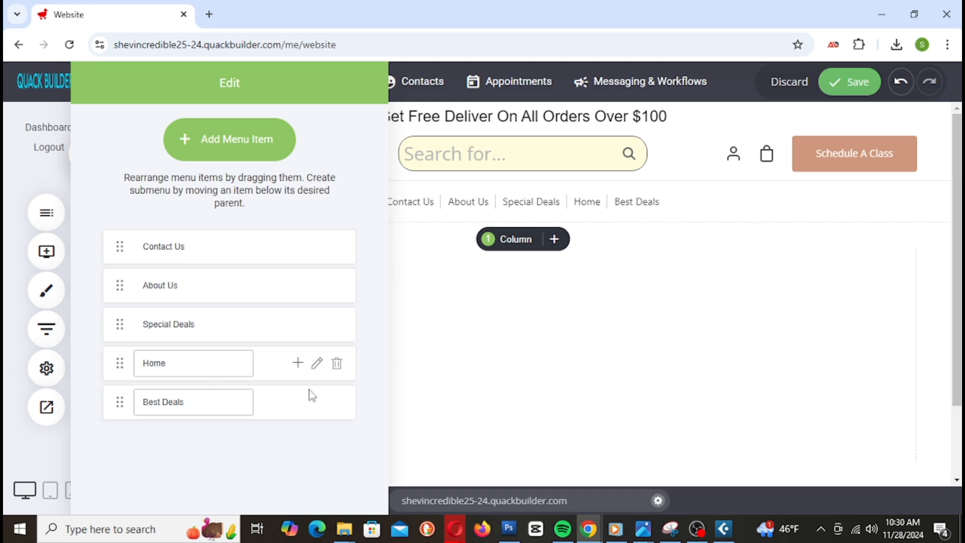
click(749, 349)
click(864, 83)
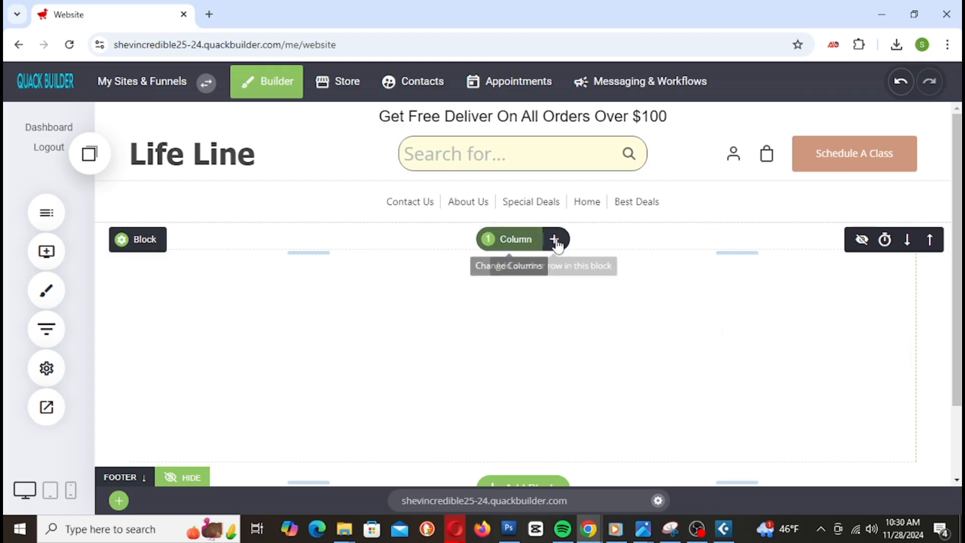
Save the page and show the widget list down to the Media widgets.
scroll(593, 284, down, 3)
scroll(787, 324, up, 2)
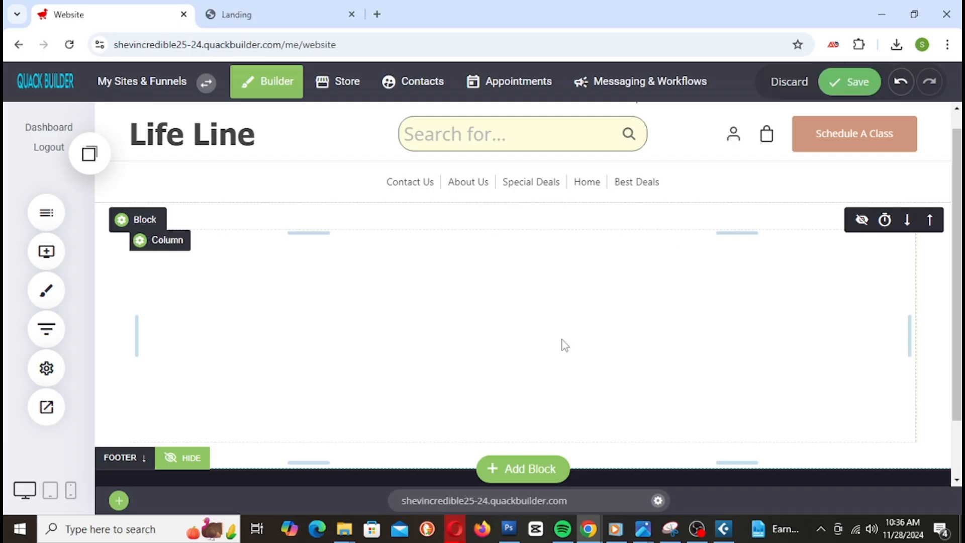
click(861, 86)
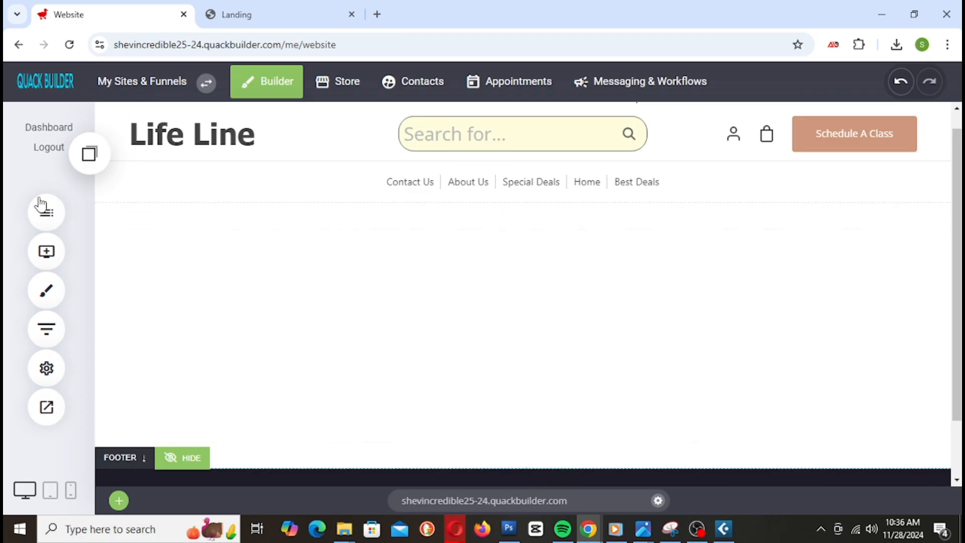
click(48, 281)
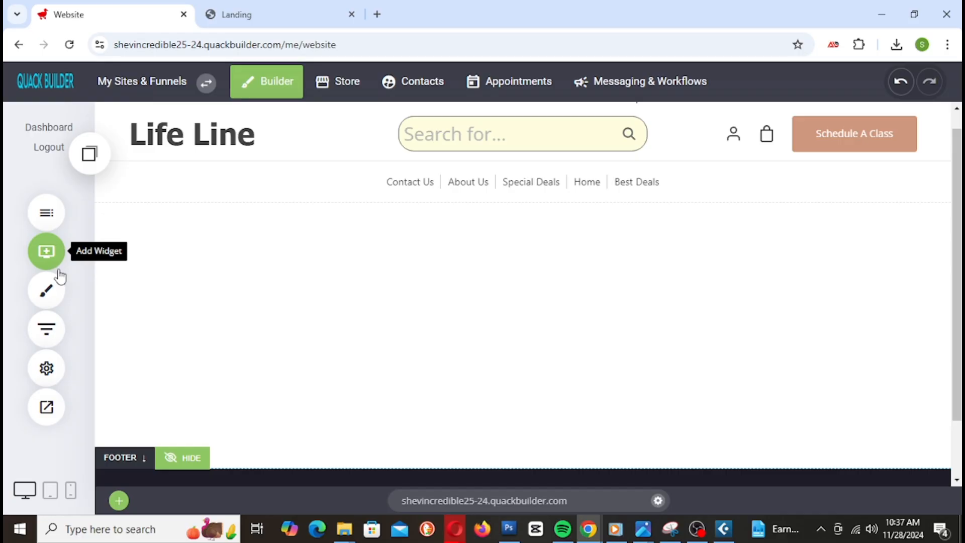
click(59, 271)
scroll(260, 292, down, 10)
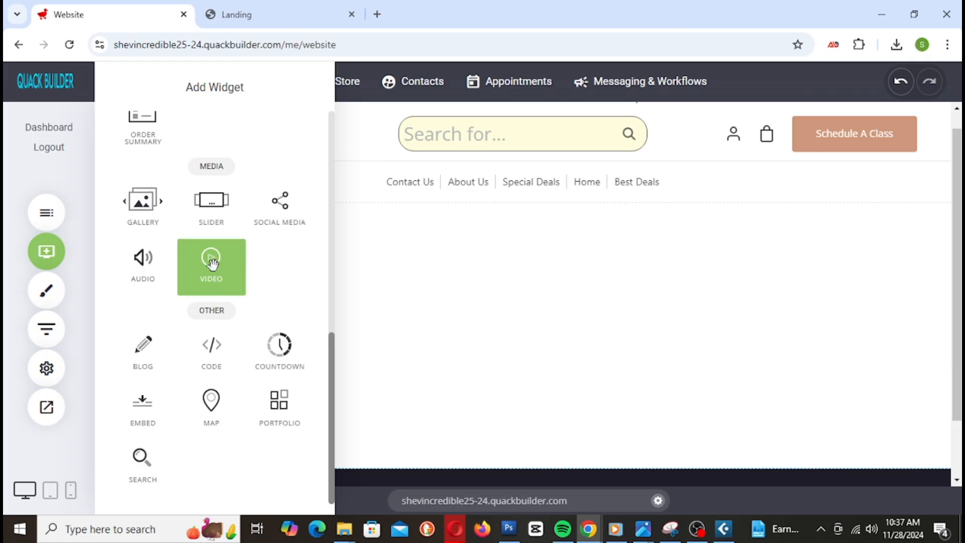
Place a slider in the empty section and add a new slide, abandoning a video layer.
drag(222, 206, 569, 246)
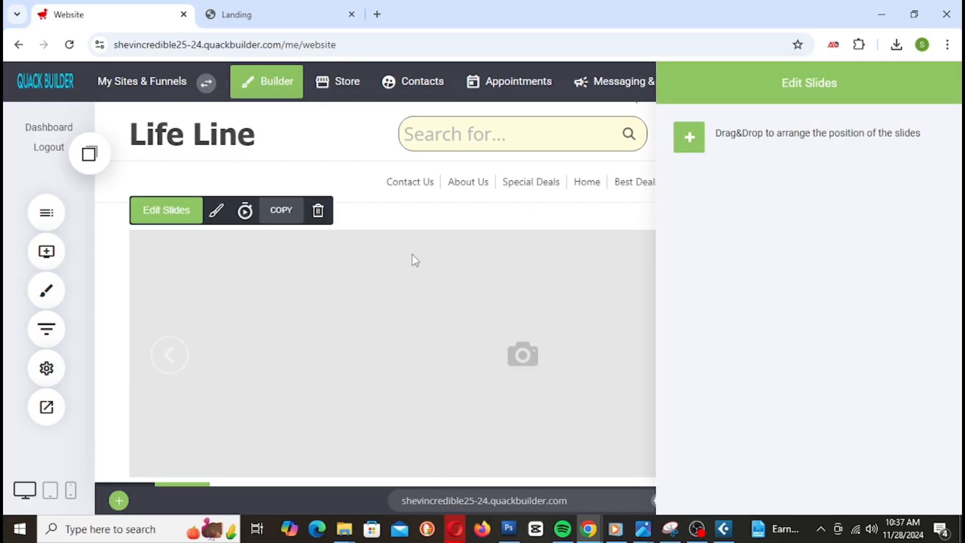
click(692, 138)
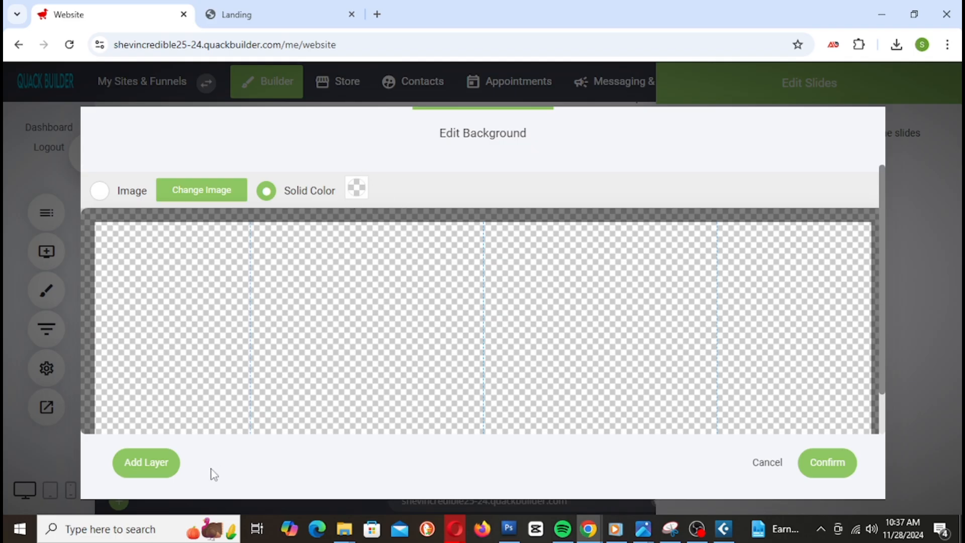
click(143, 467)
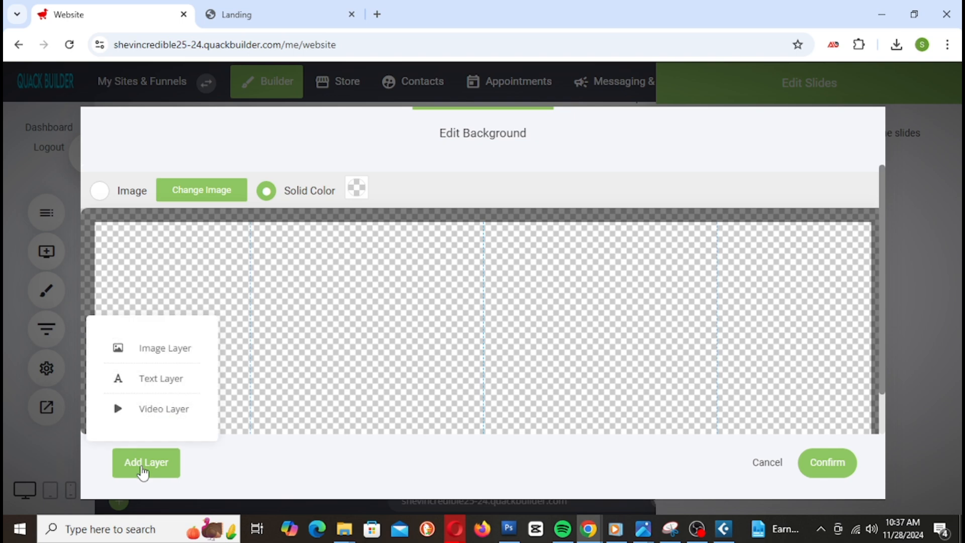
click(412, 279)
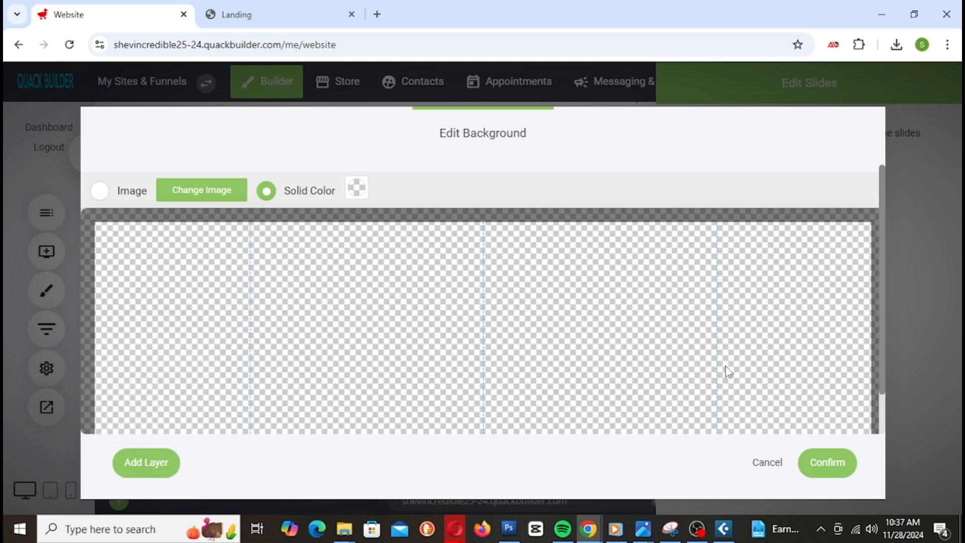
click(150, 472)
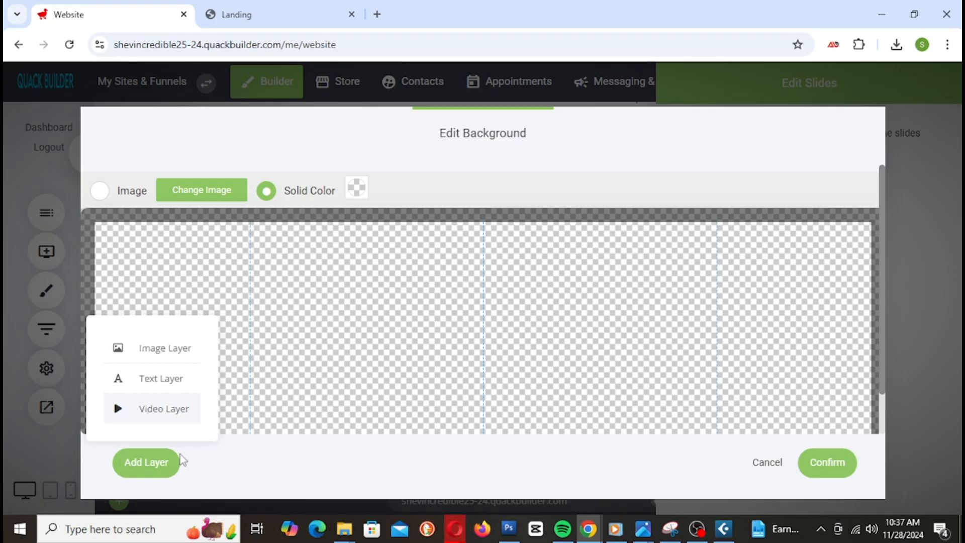
click(169, 411)
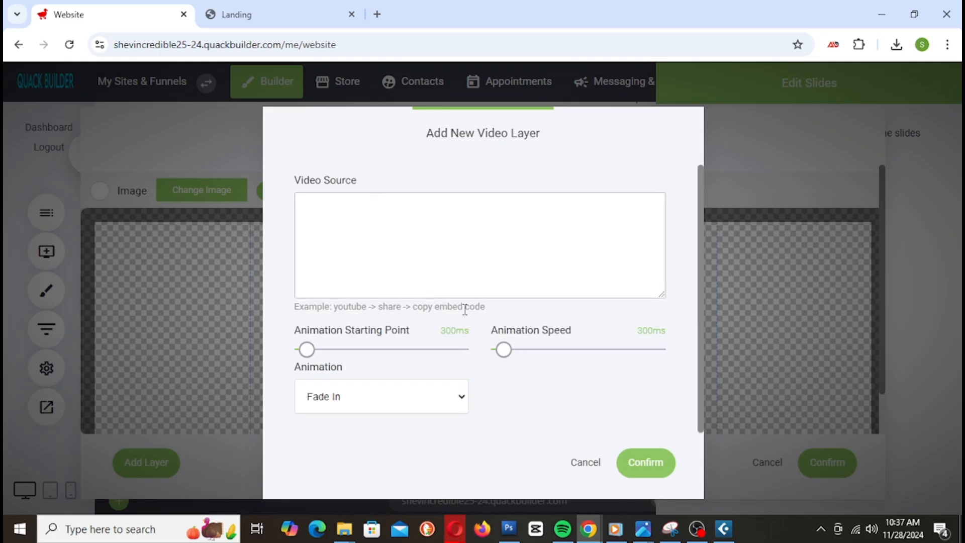
click(587, 463)
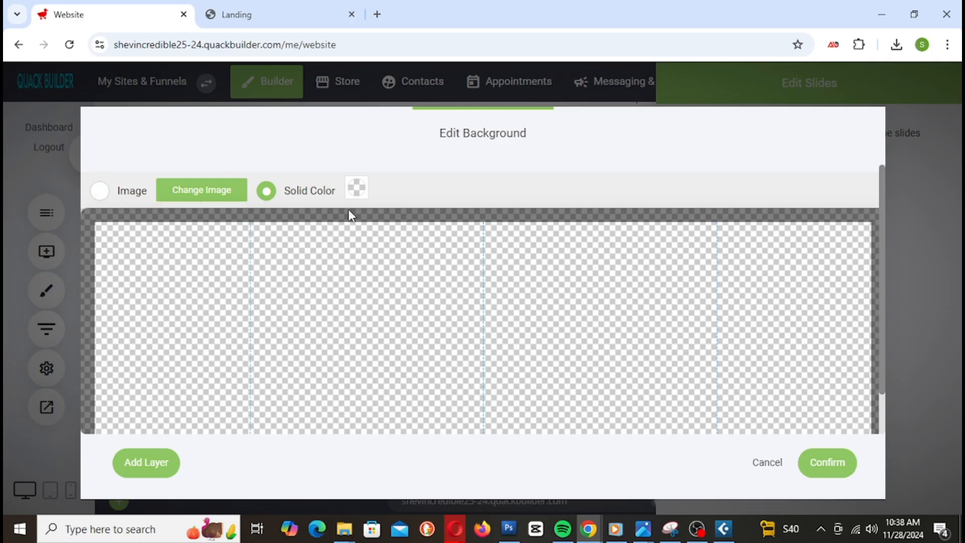
Set the slide's solid background colour to white, then bring up the image library.
click(356, 190)
drag(386, 189, 358, 183)
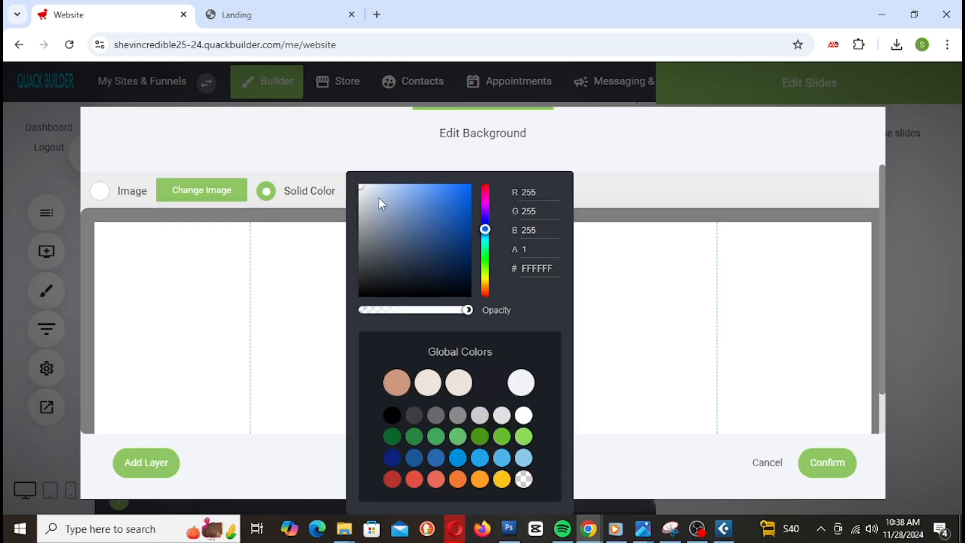
click(222, 195)
click(222, 195)
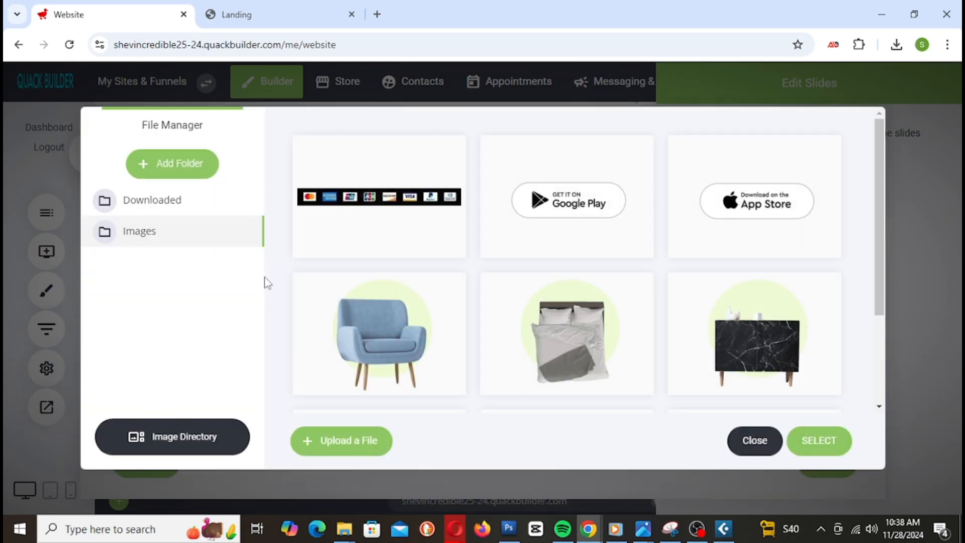
Browse the Downloaded folder and the Unsplash stock photo library.
click(155, 198)
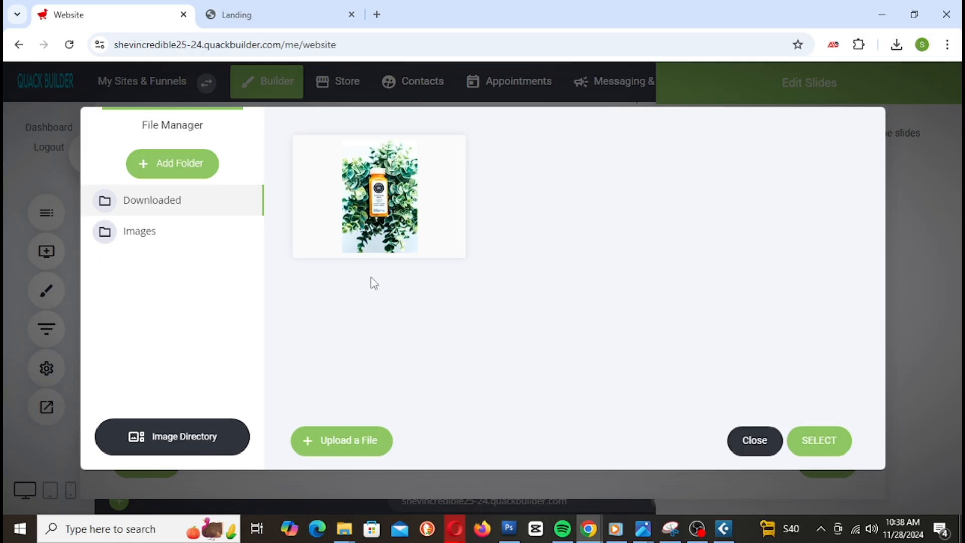
click(198, 450)
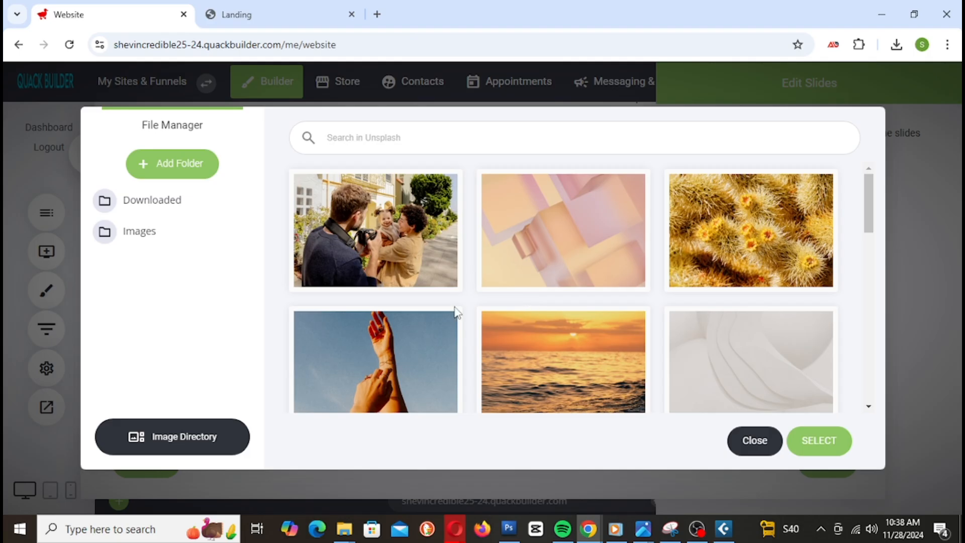
click(432, 139)
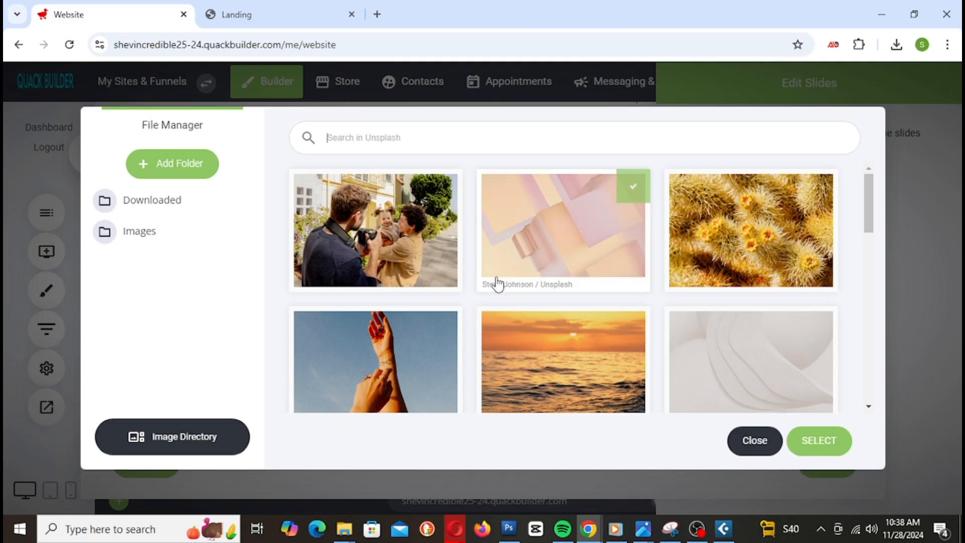
scroll(503, 287, down, 4)
scroll(606, 326, down, 5)
scroll(618, 324, up, 8)
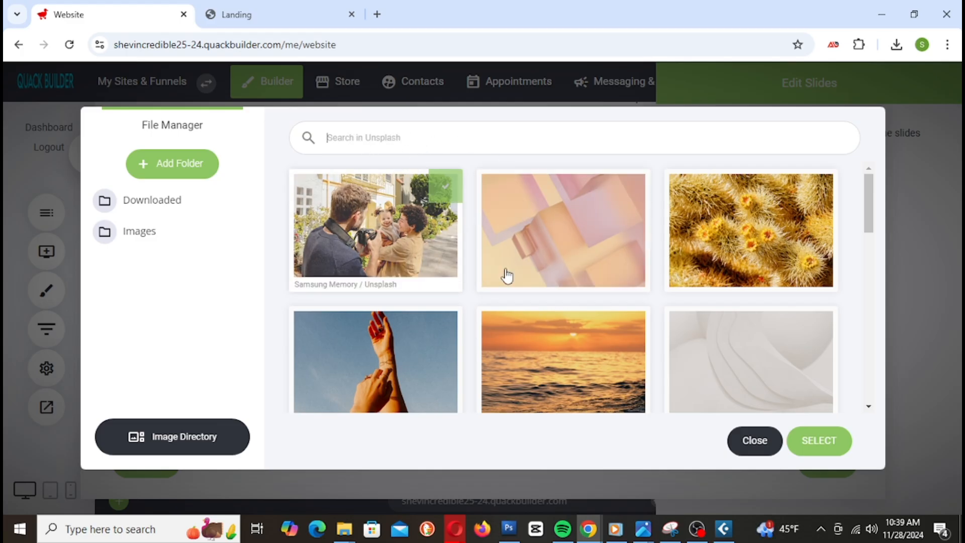
Use the pink-and-peach abstract photo as the slide background.
click(587, 254)
scroll(596, 275, down, 5)
scroll(596, 275, up, 5)
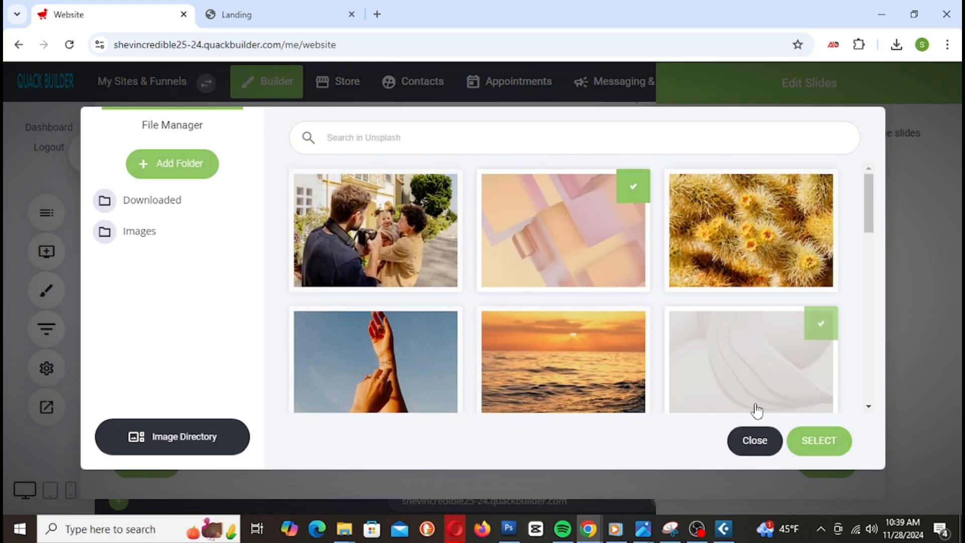
click(802, 444)
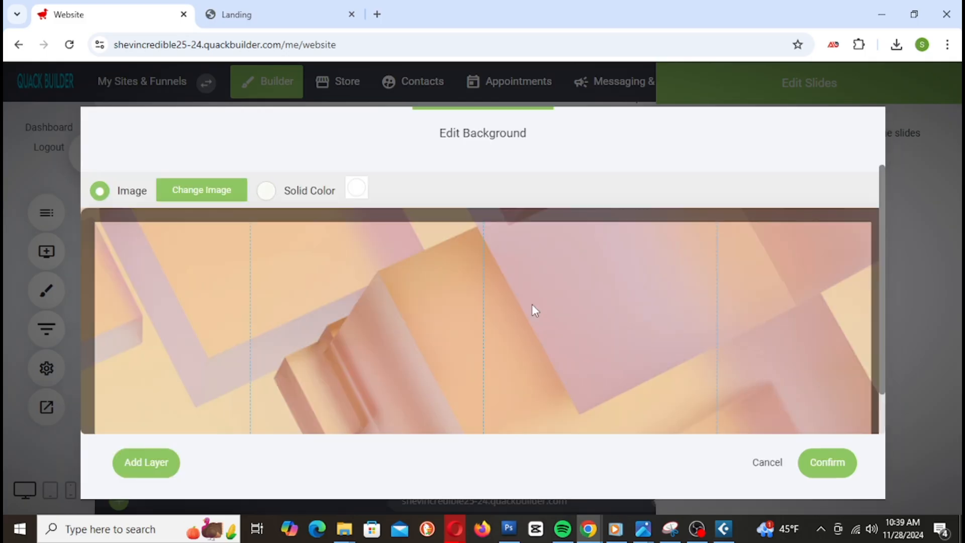
scroll(488, 289, down, 1)
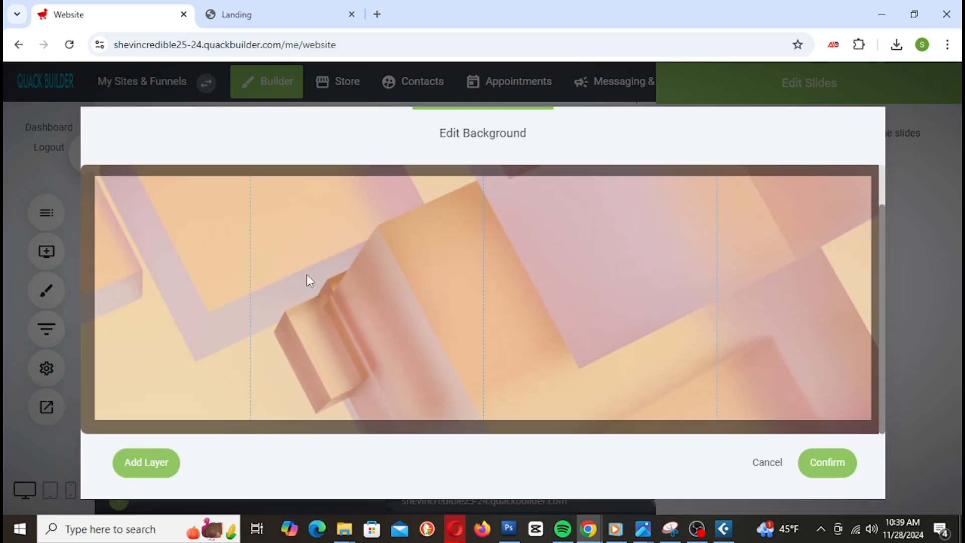
scroll(585, 342, up, 1)
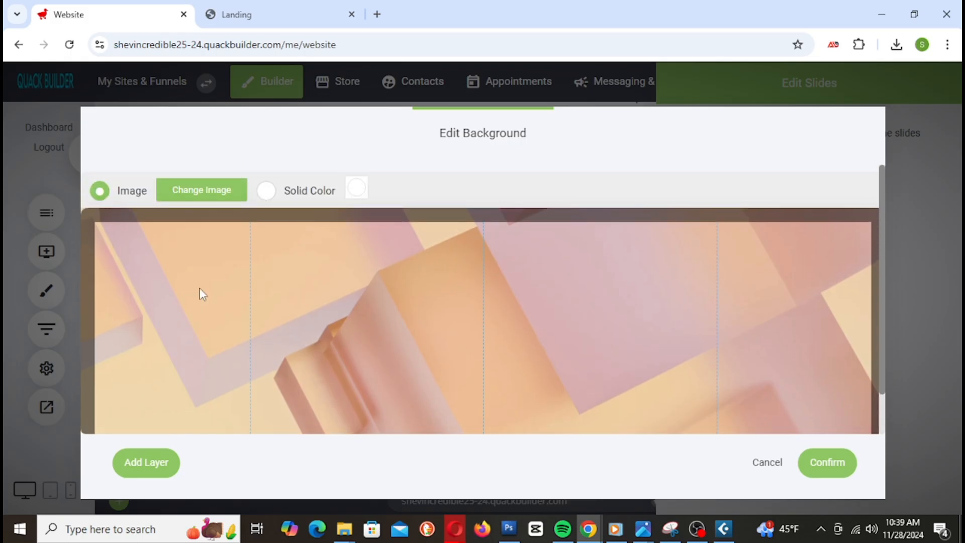
click(202, 191)
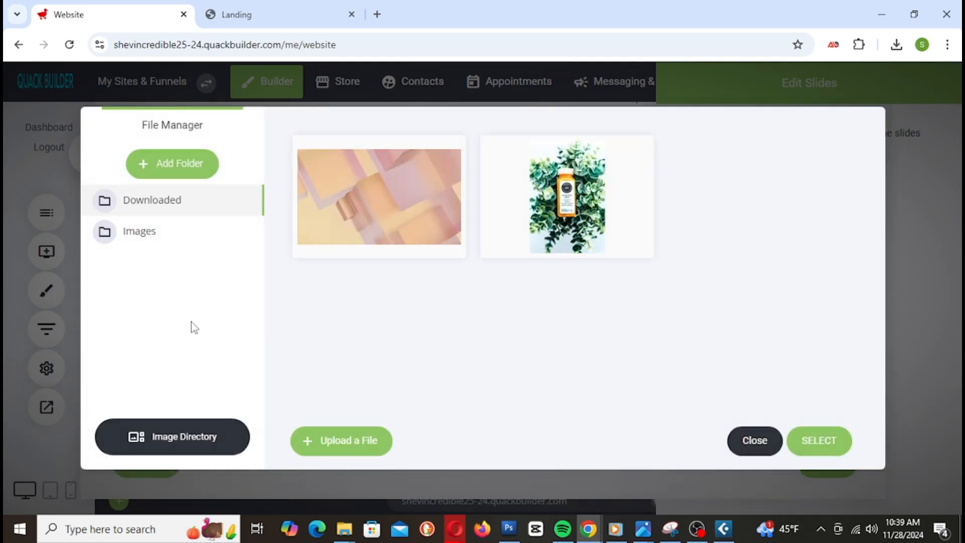
Search the Unsplash library for 'Product' and browse the results.
click(195, 444)
click(355, 387)
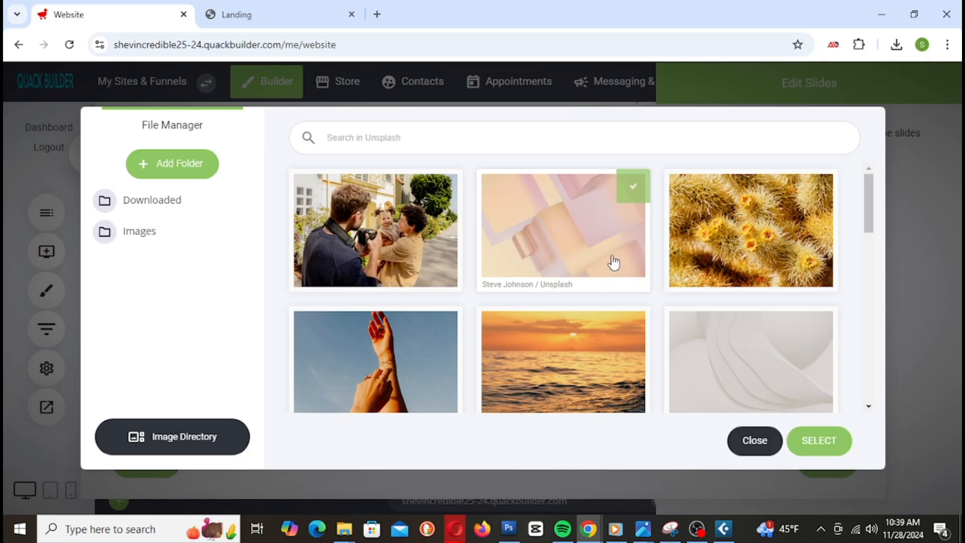
text(Product)
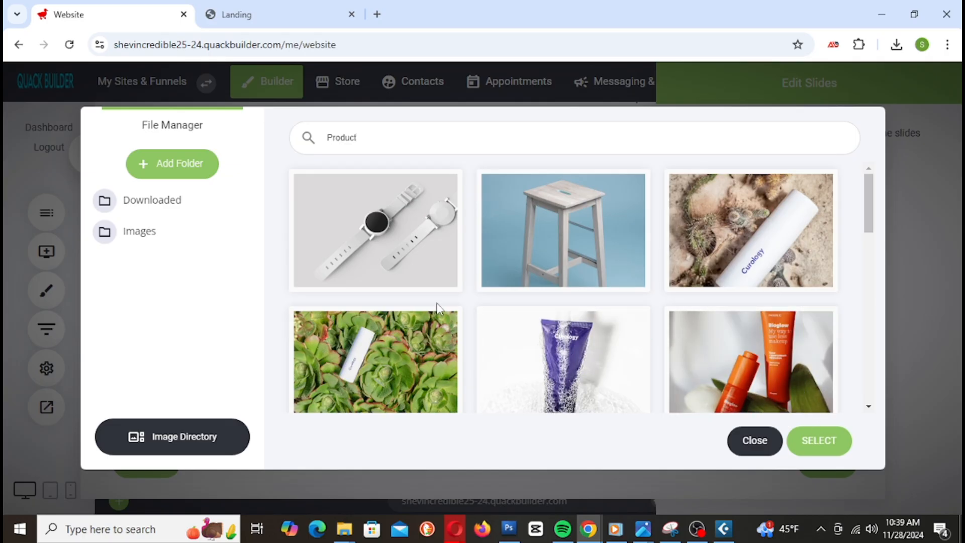
scroll(553, 301, down, 5)
scroll(547, 297, down, 5)
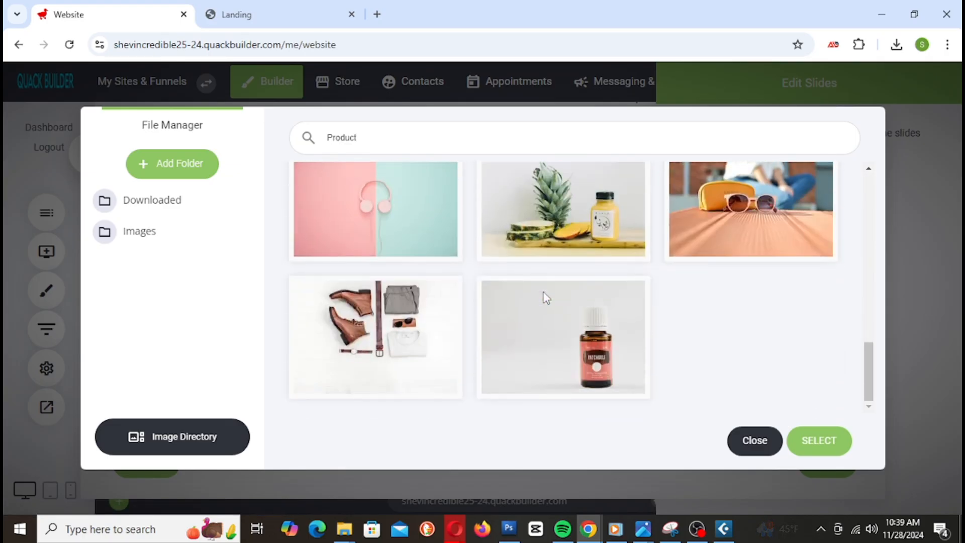
scroll(547, 297, up, 2)
scroll(726, 298, down, 3)
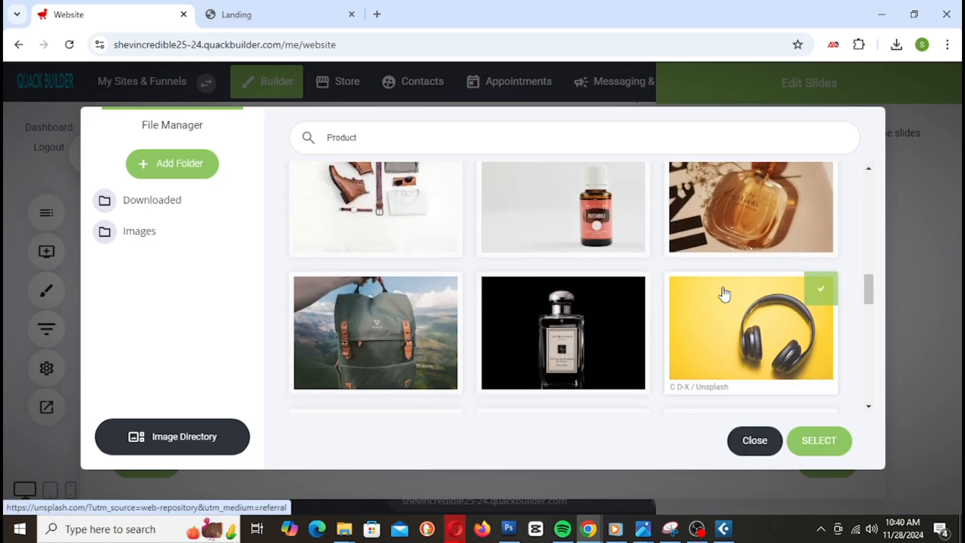
scroll(593, 295, down, 2)
scroll(595, 292, up, 2)
scroll(600, 287, up, 2)
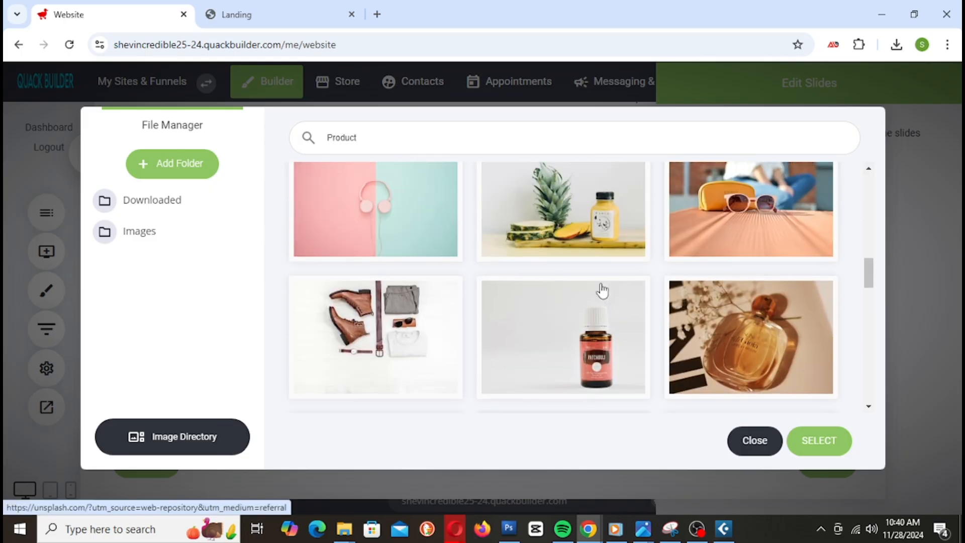
scroll(553, 280, down, 1)
scroll(709, 301, down, 3)
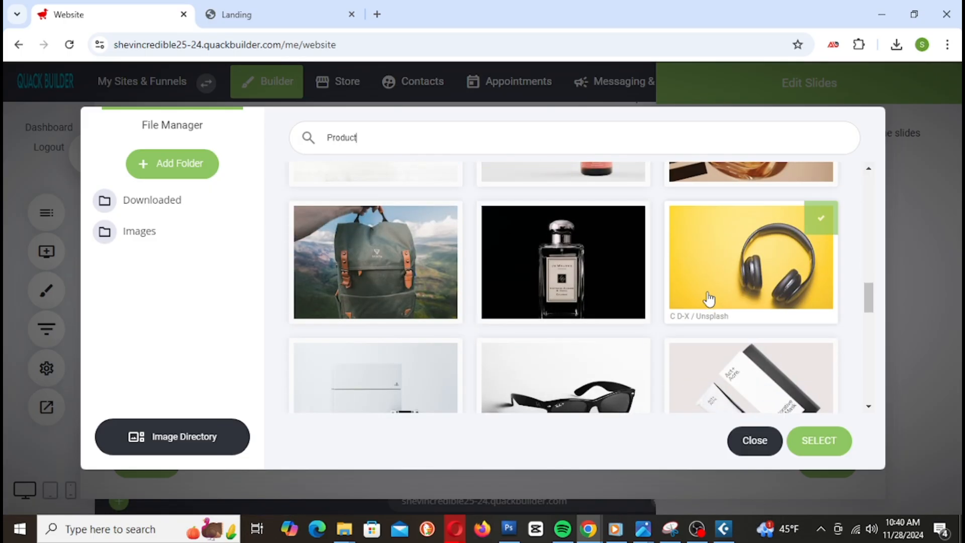
scroll(711, 298, down, 3)
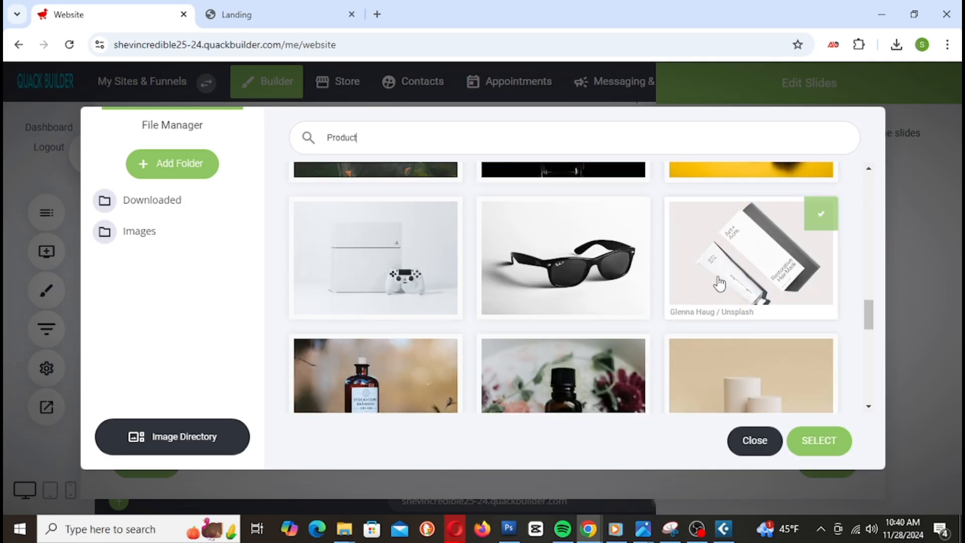
Set the white PlayStation console and controller photo as the slide background.
click(401, 252)
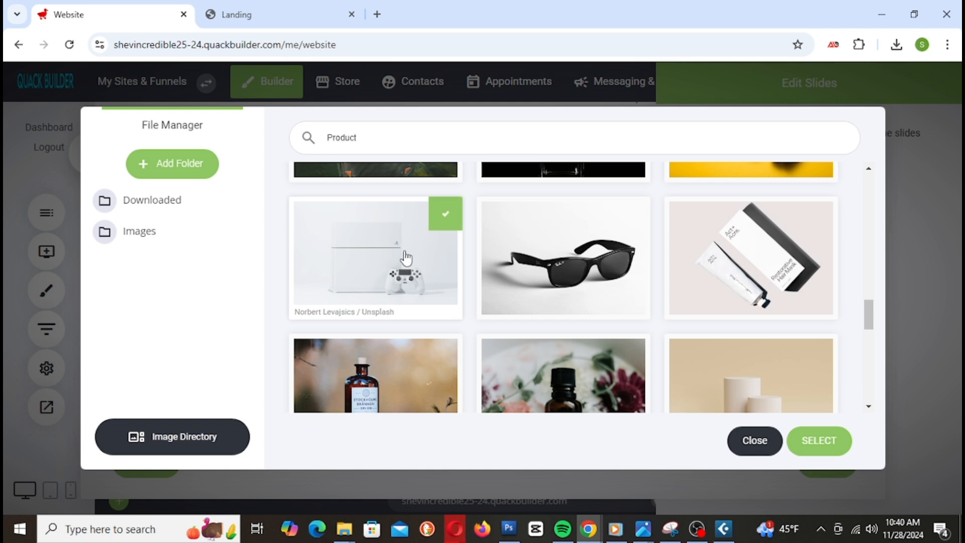
click(823, 453)
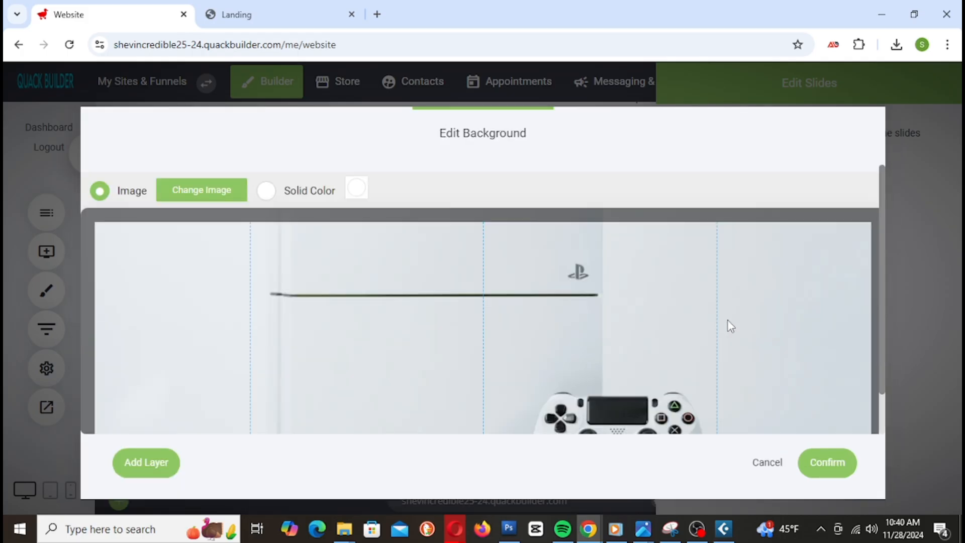
scroll(601, 279, down, 1)
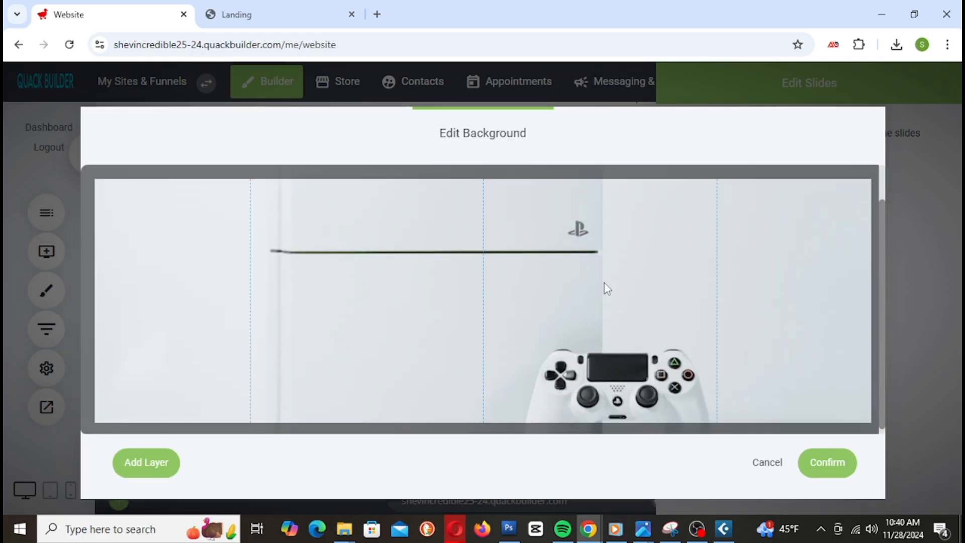
scroll(541, 317, up, 1)
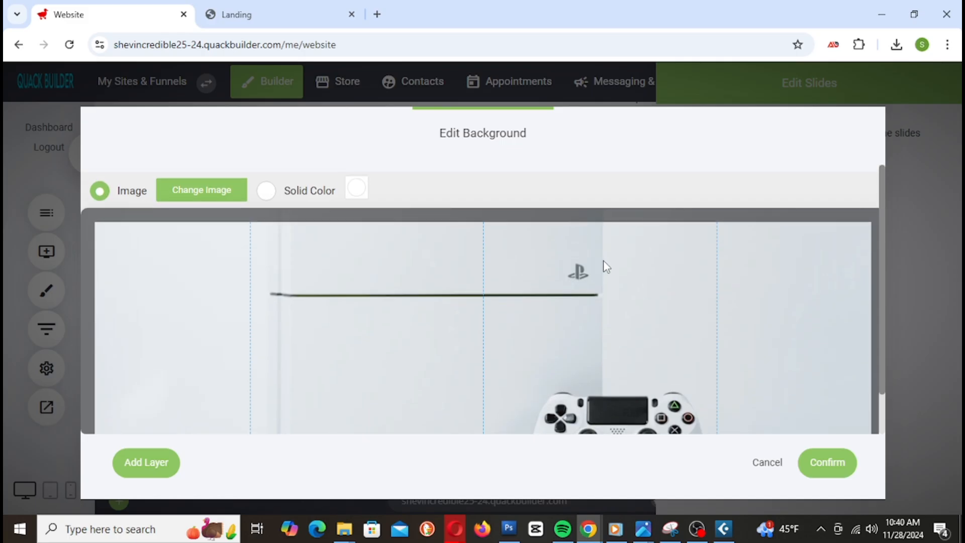
scroll(603, 264, down, 1)
scroll(534, 304, up, 1)
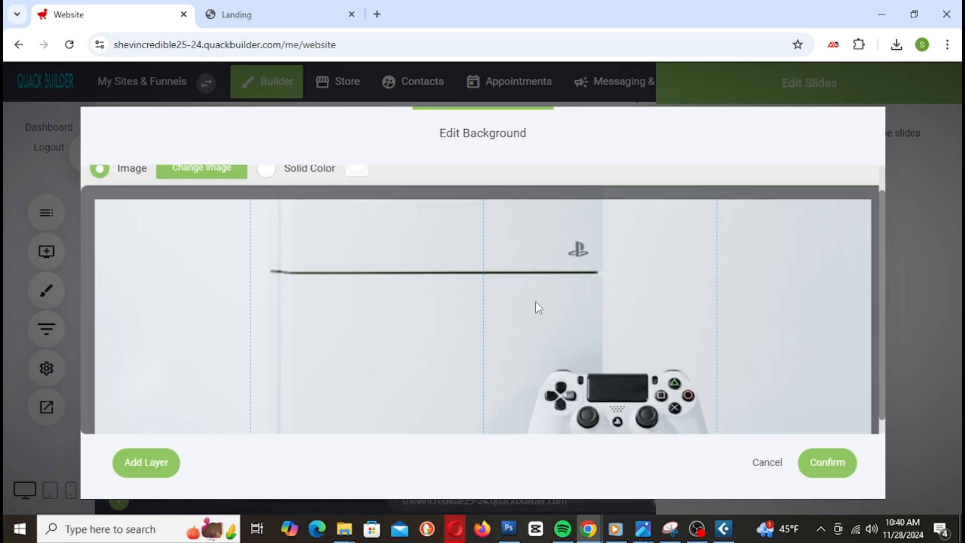
scroll(357, 293, down, 1)
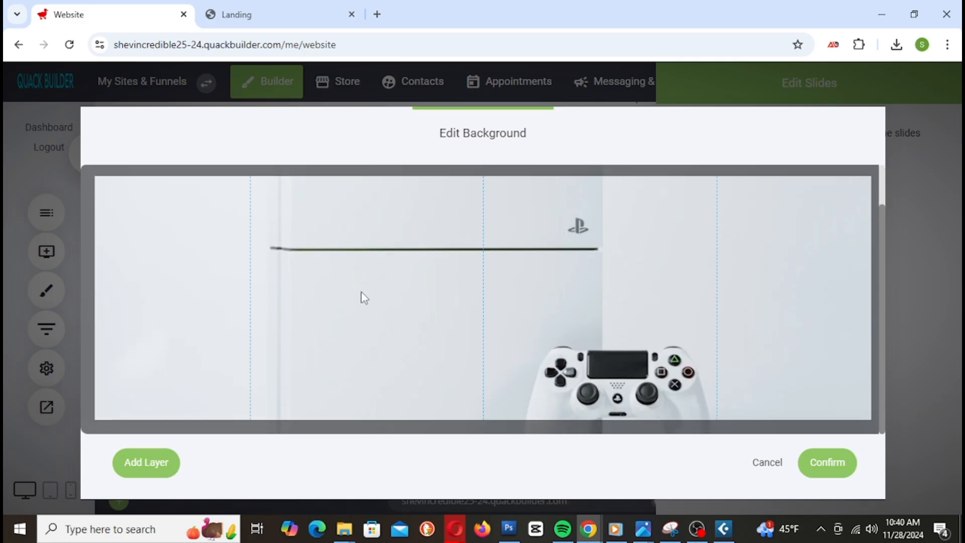
click(151, 475)
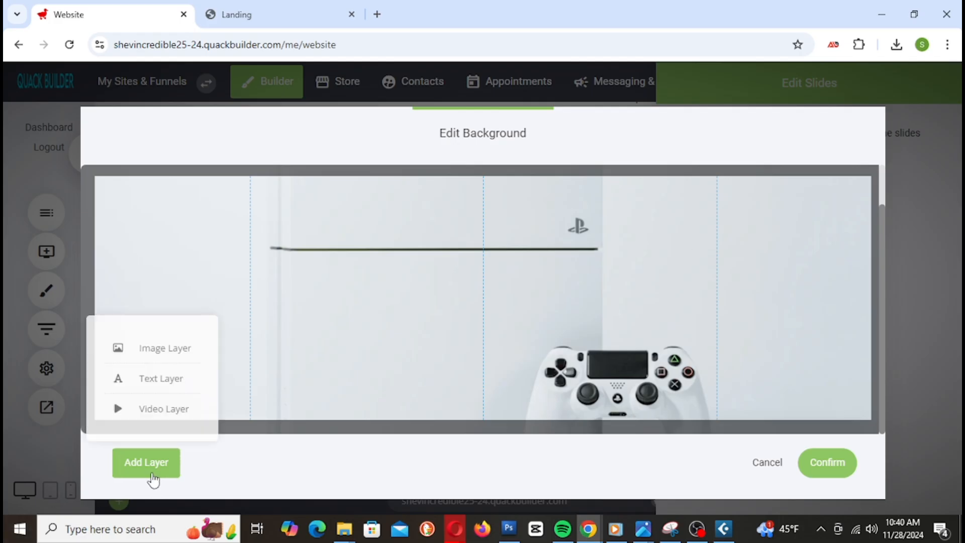
Add a new text layer whose first line reads 'Get our top gaming deals'.
click(153, 383)
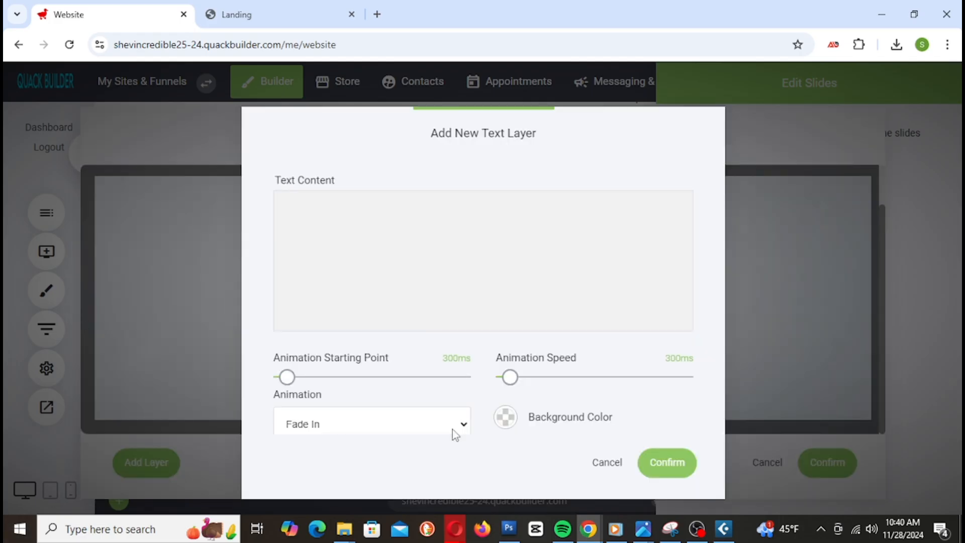
click(337, 214)
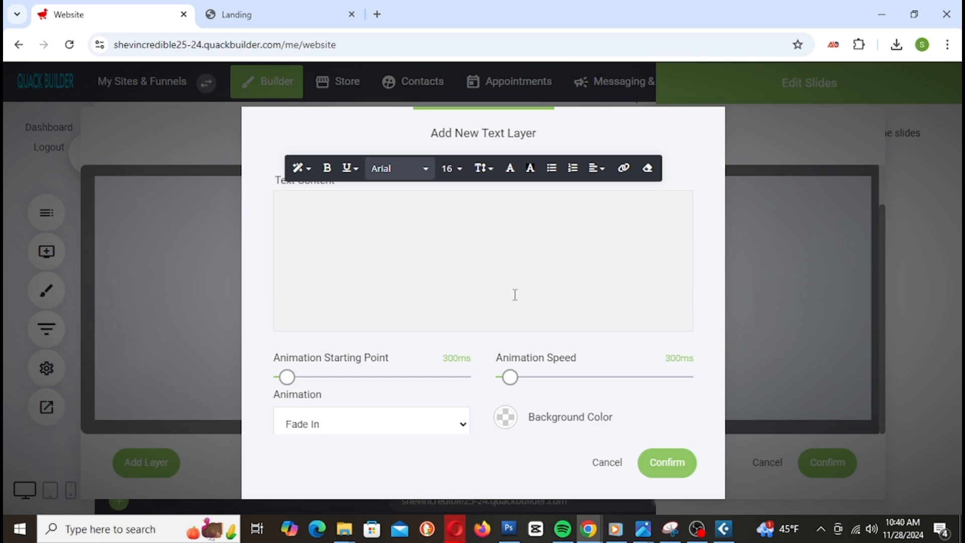
text(Get )
text(top)
key(BackSpace)
key(BackSpace)
key(BackSpace)
text(our te)
text(m)
key(BackSpace)
key(BackSpace)
text(op gami)
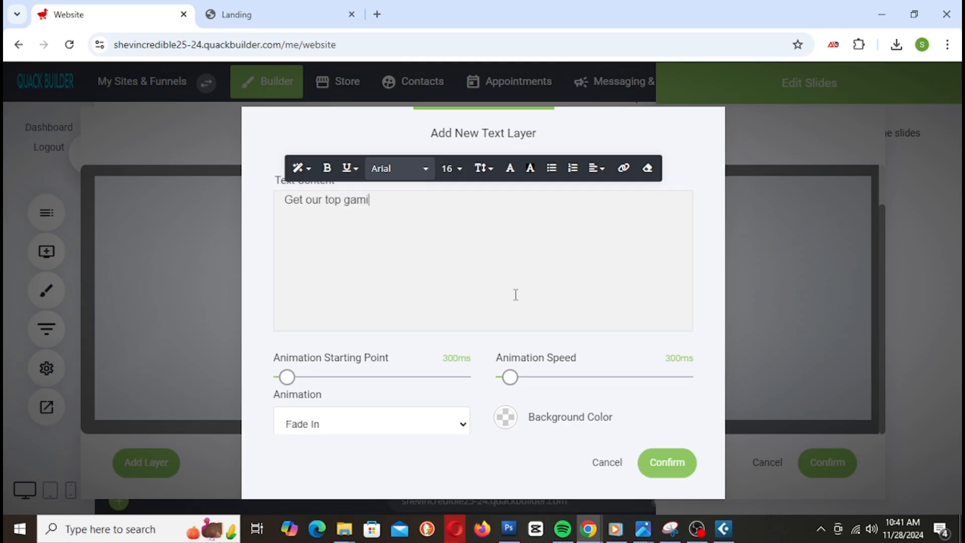
text(nig)
key(BackSpace)
key(BackSpace)
key(BackSpace)
key(BackSpace)
text(ing deals)
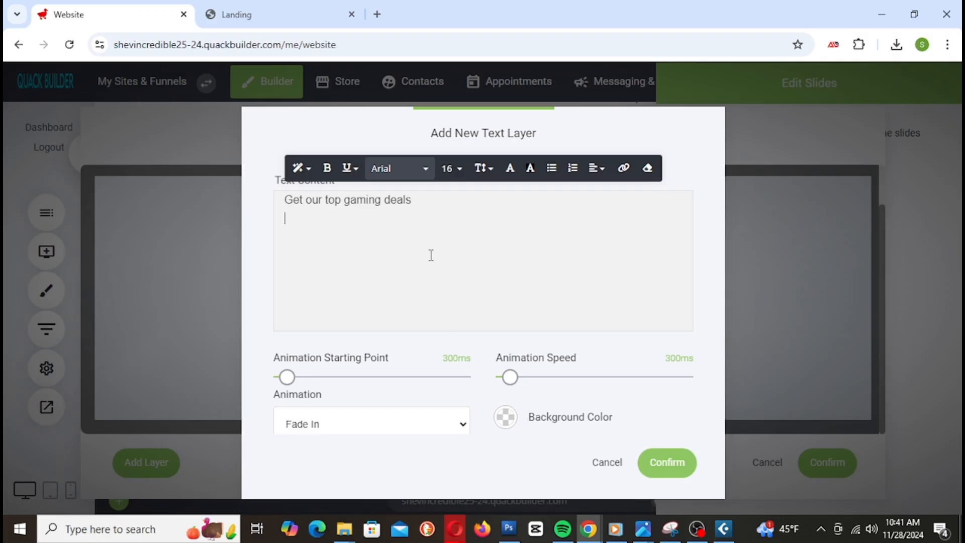
Add 'Shop now to save Big', 'This is a limited time offer', a blank line, then 'Click here to get this deal'.
text(Shop now to save)
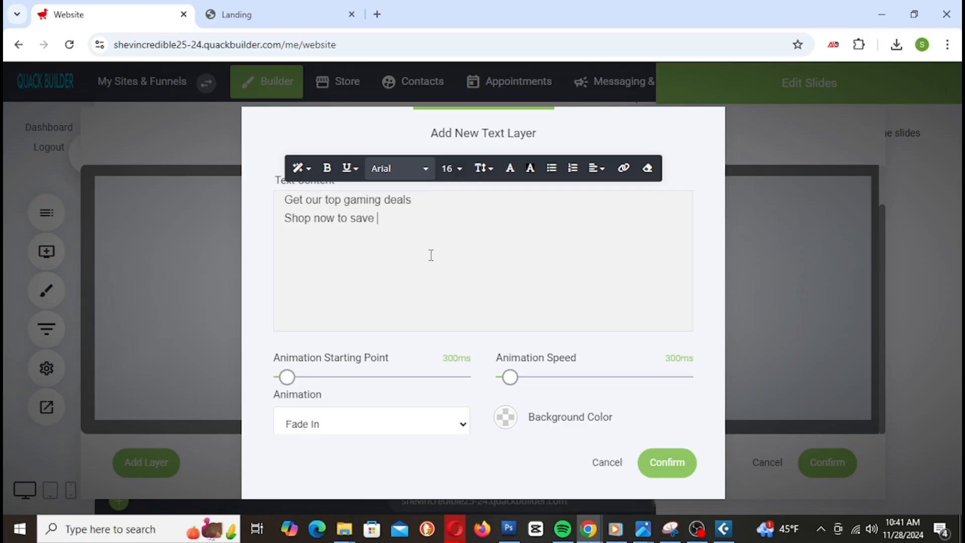
text( Big)
key(Return)
text(th)
key(BackSpace)
key(BackSpace)
text(This is a limited )
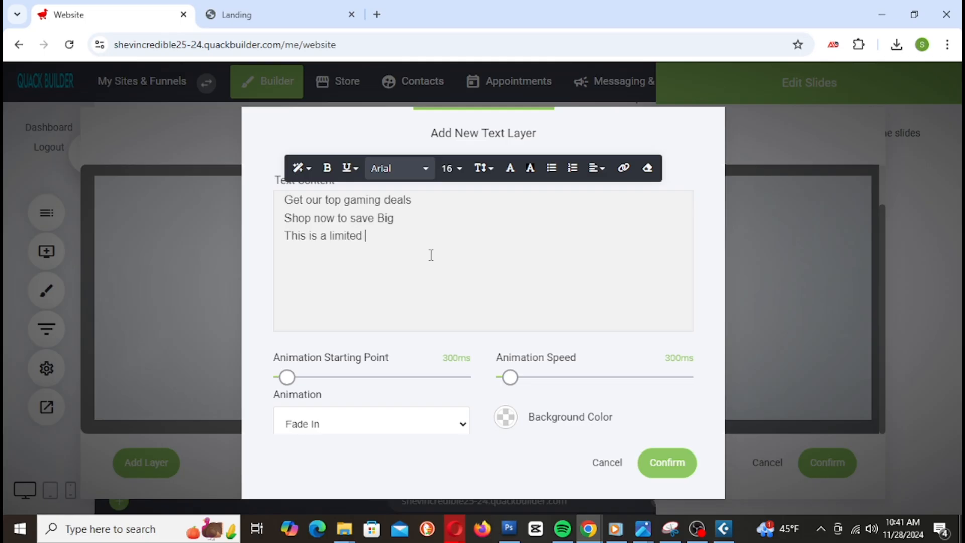
text(time offer)
key(Return)
key(Return)
text(Click h)
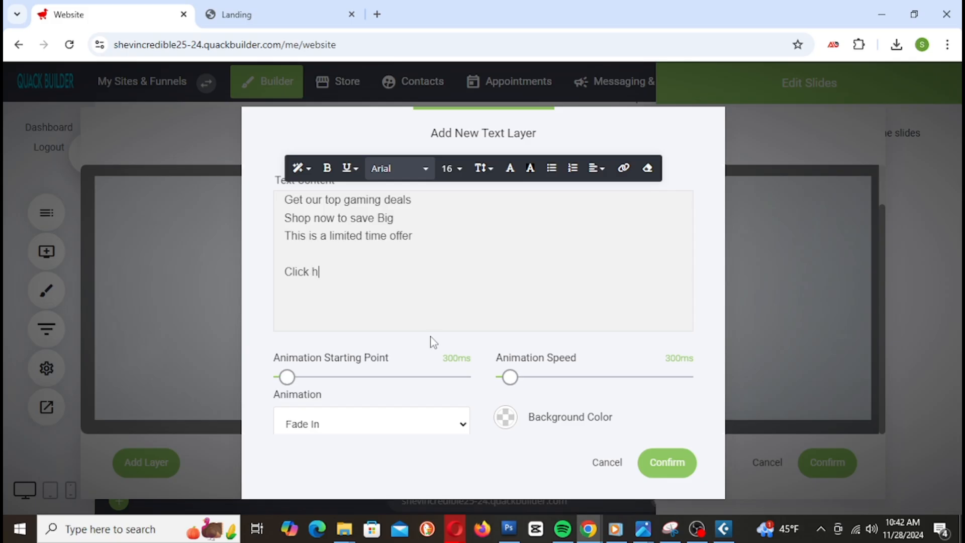
text(ere to get)
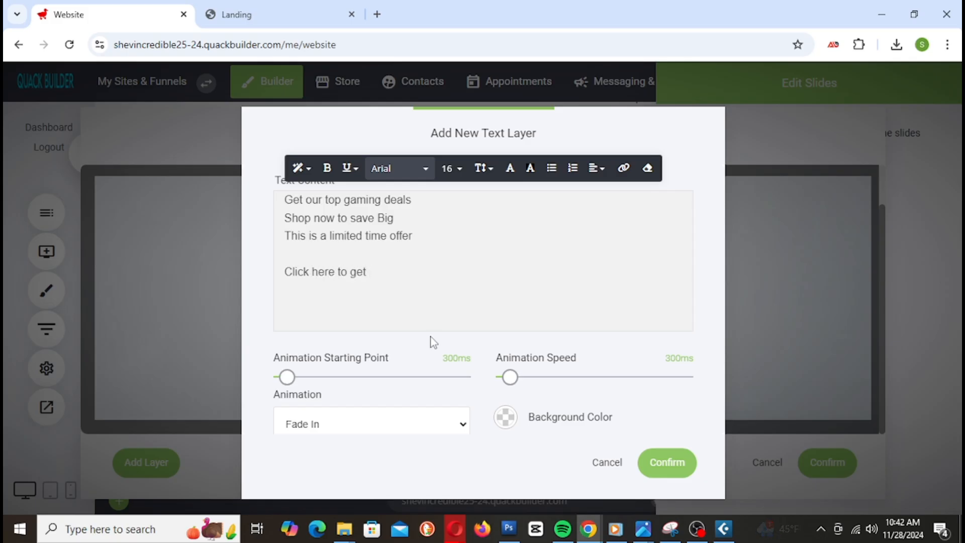
text( this deal)
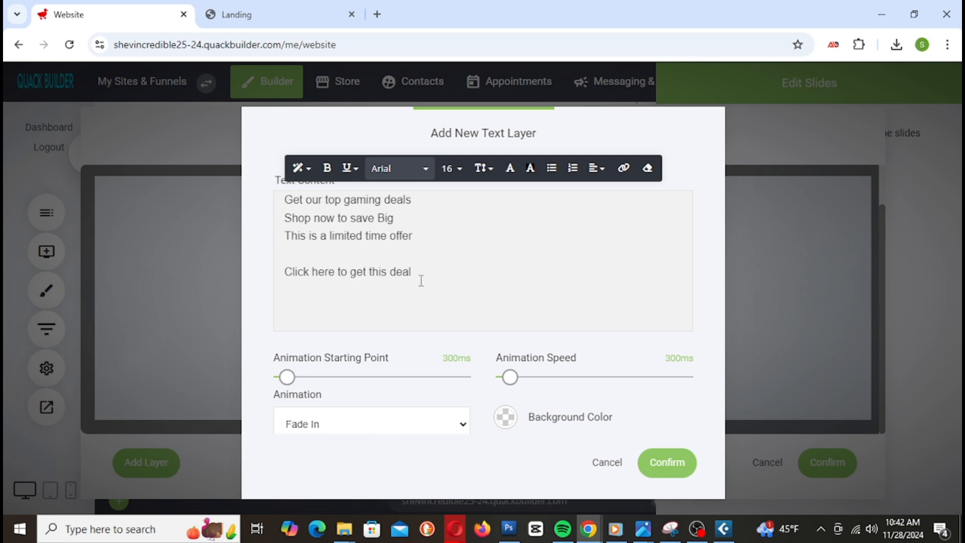
Select the 'Click here to get this deal' line and make it a link.
drag(413, 271, 269, 258)
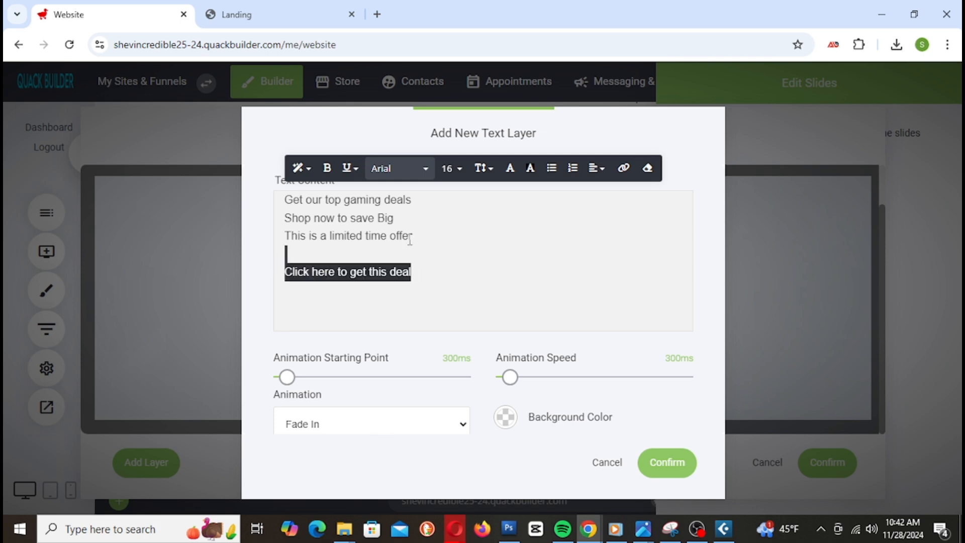
click(385, 278)
drag(411, 272, 283, 276)
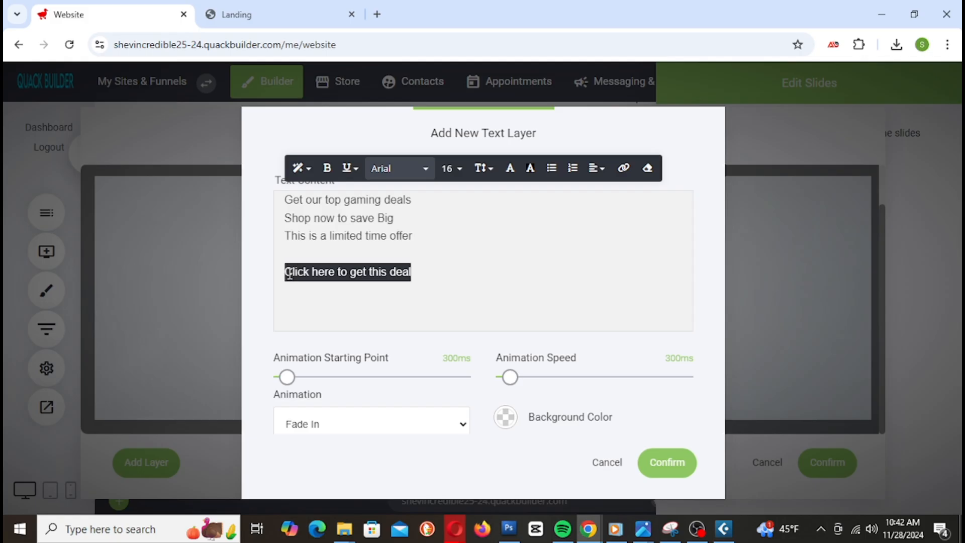
click(623, 168)
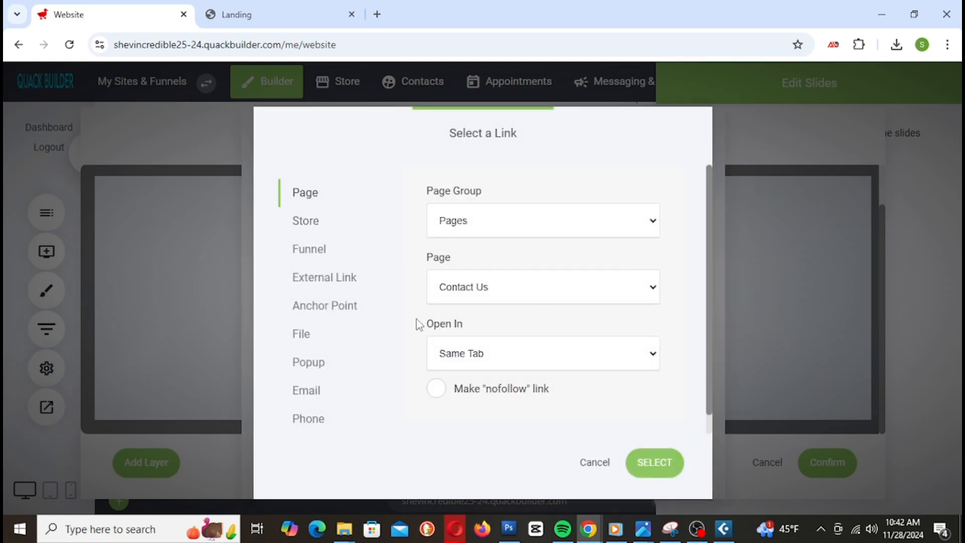
Target the link at the store with Category 1 and page All products.
click(338, 220)
click(318, 223)
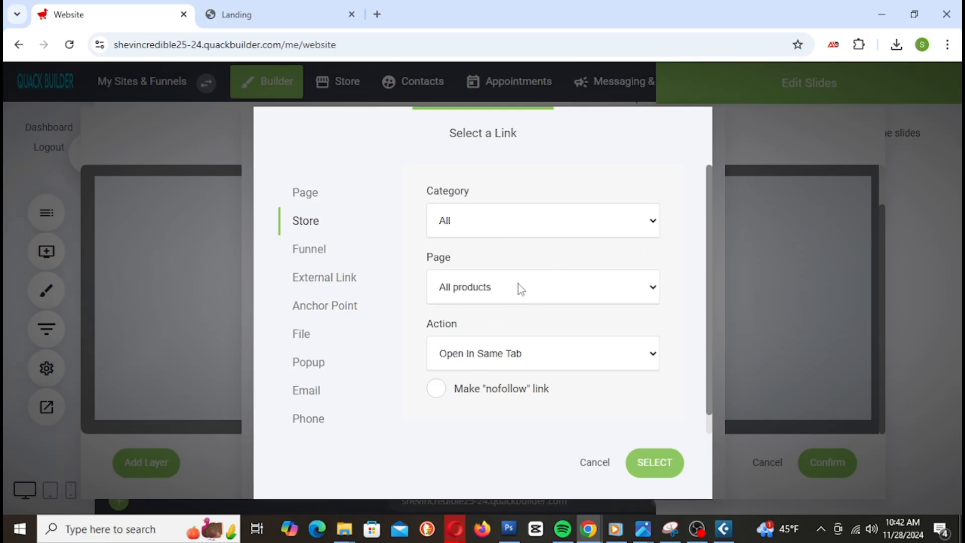
click(532, 223)
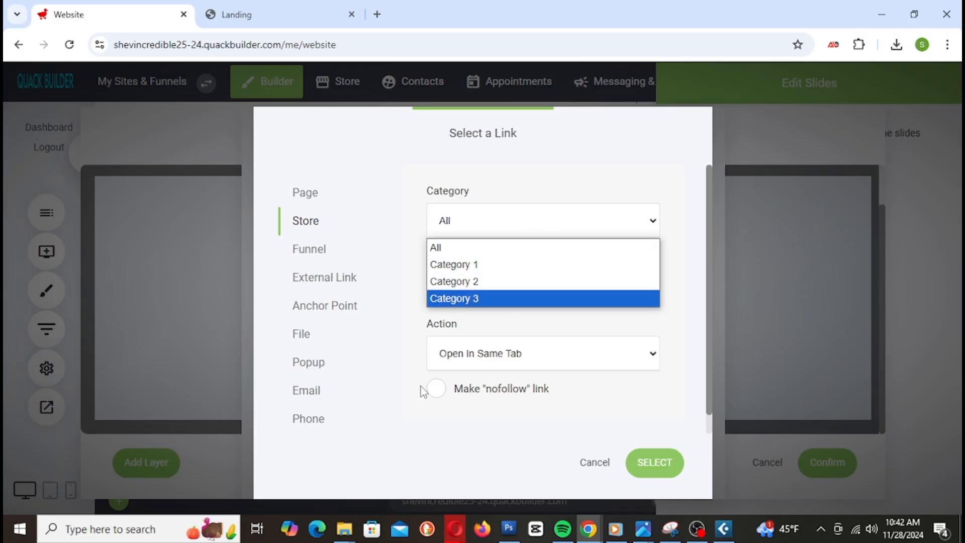
click(497, 422)
click(518, 294)
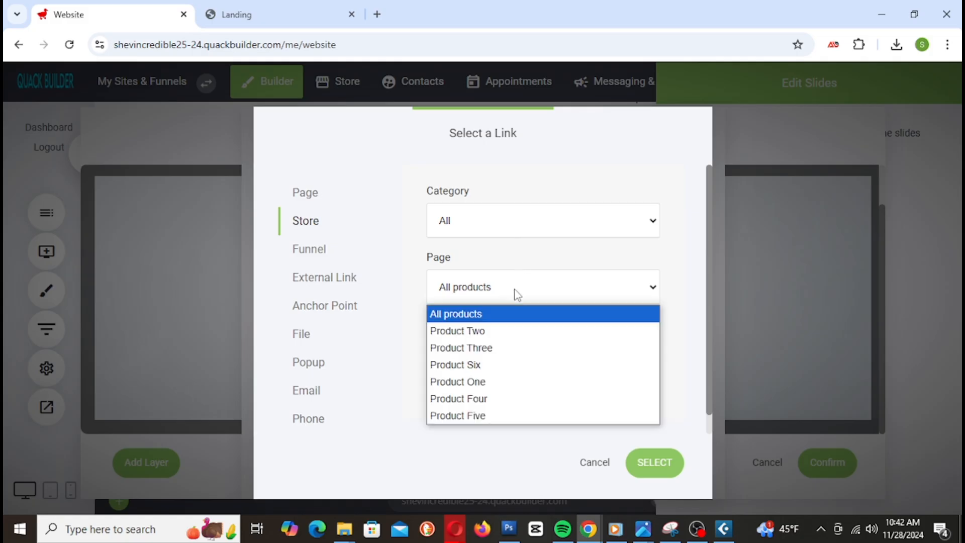
click(546, 165)
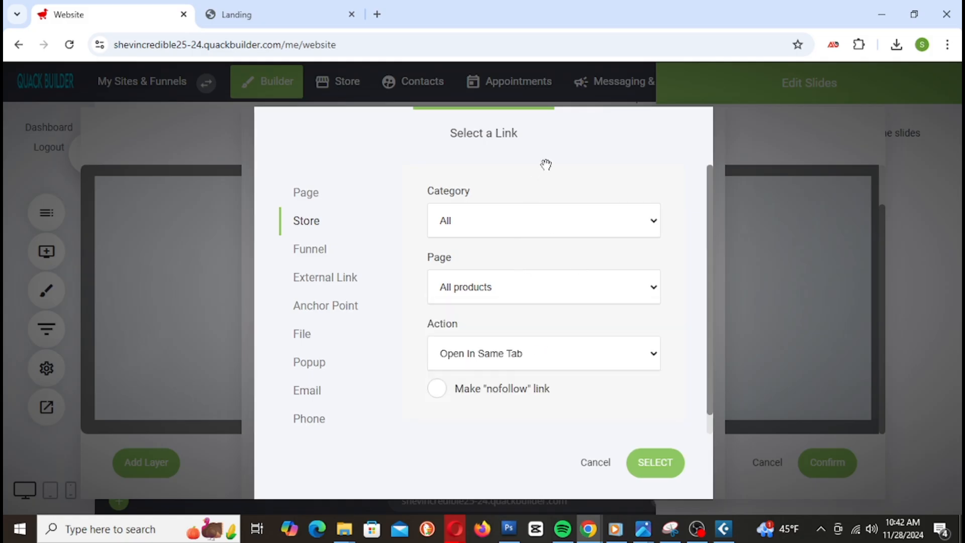
click(541, 232)
click(521, 264)
click(656, 465)
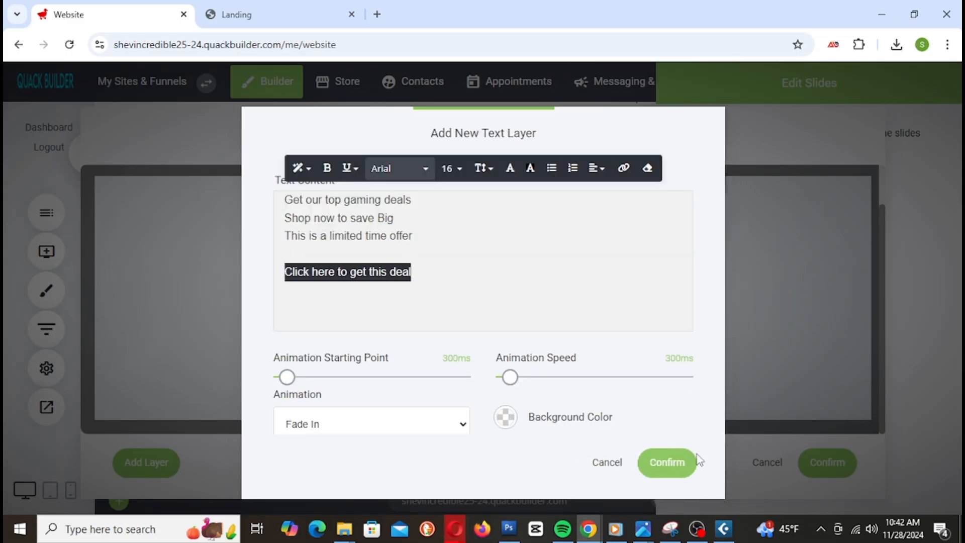
Color 'Click here to get this deal' orange, place the layer on the slide, and reopen it.
click(520, 175)
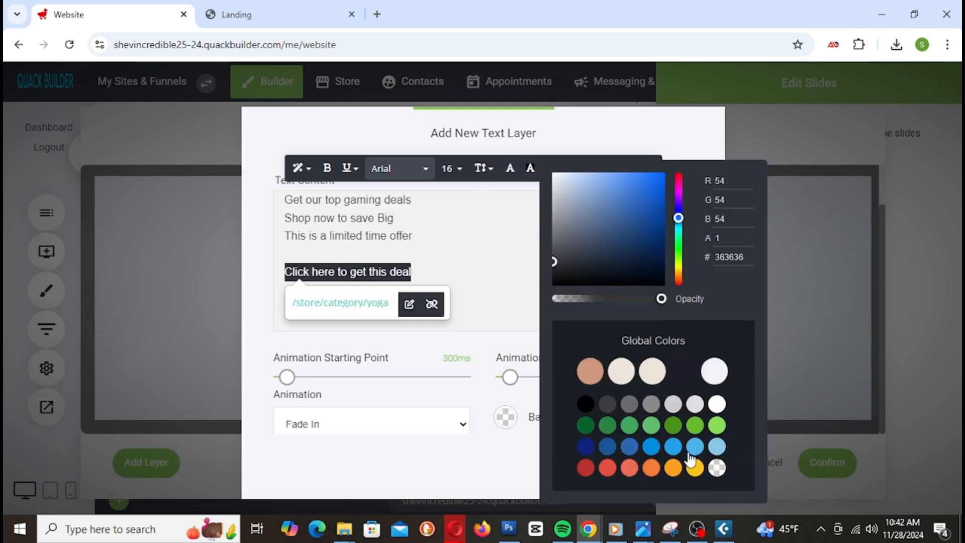
click(717, 453)
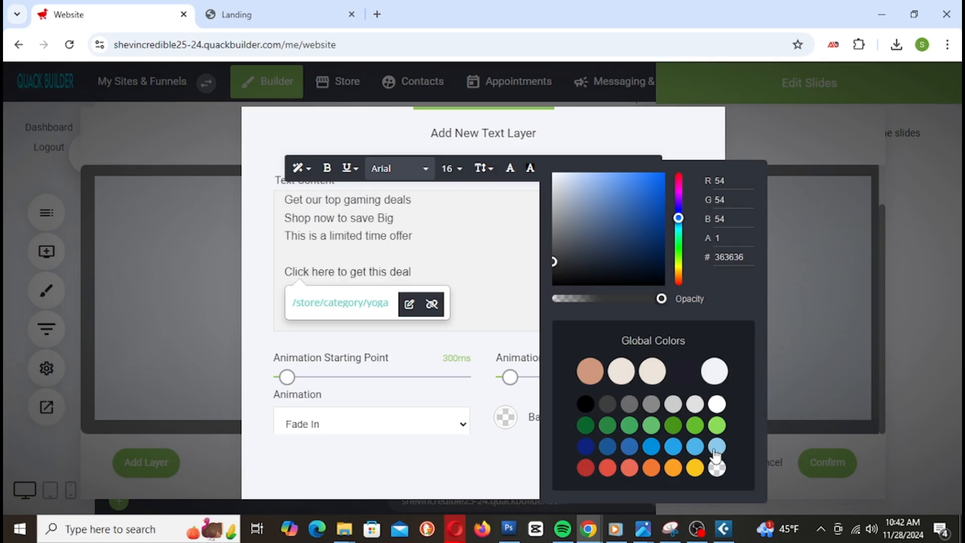
click(673, 448)
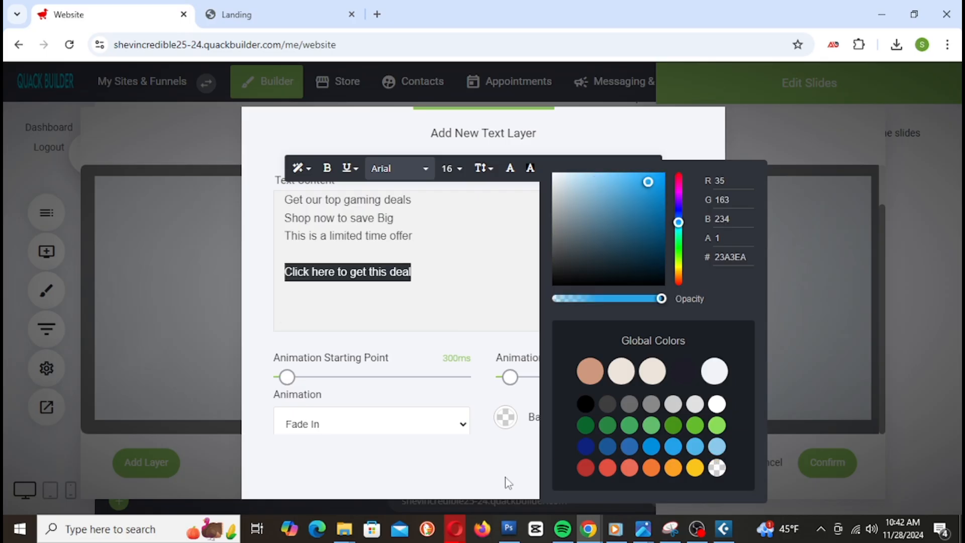
click(695, 469)
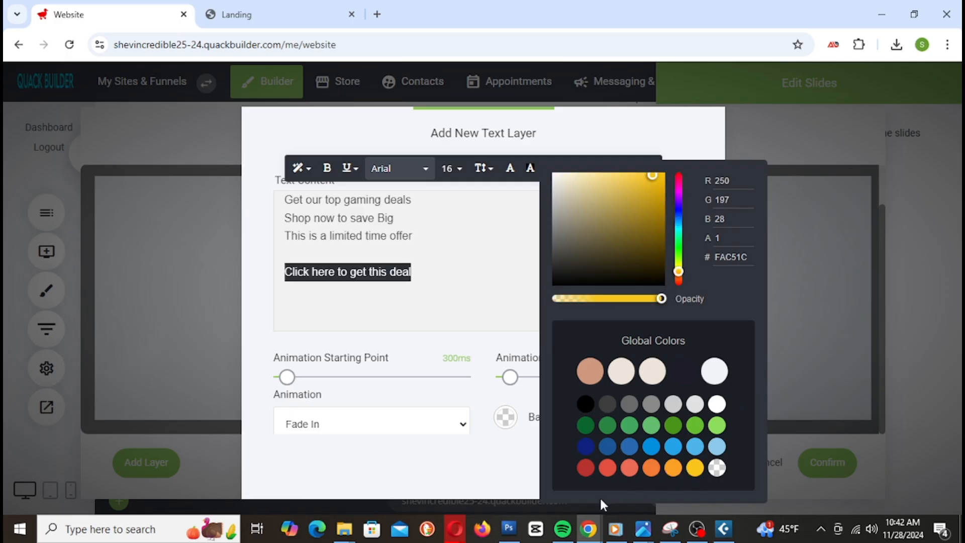
click(673, 468)
click(508, 478)
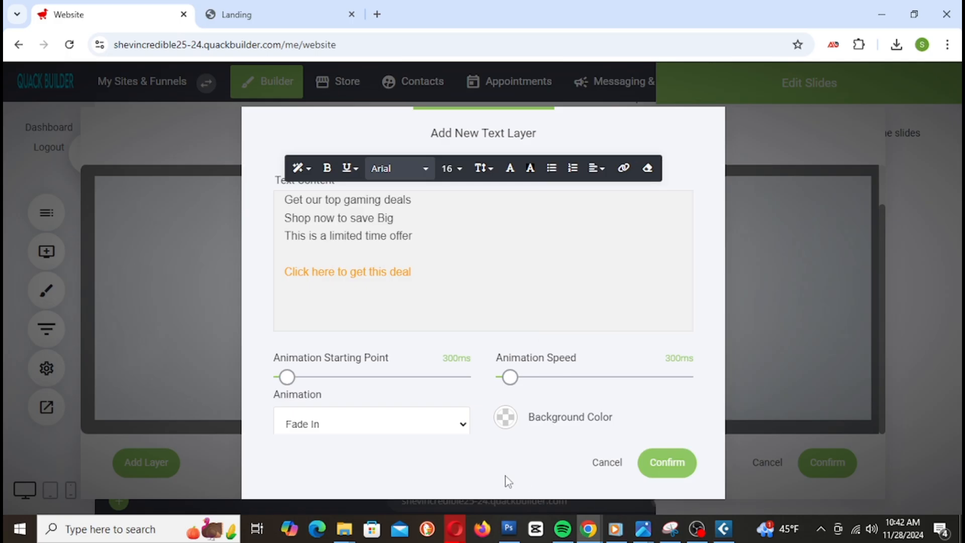
click(679, 472)
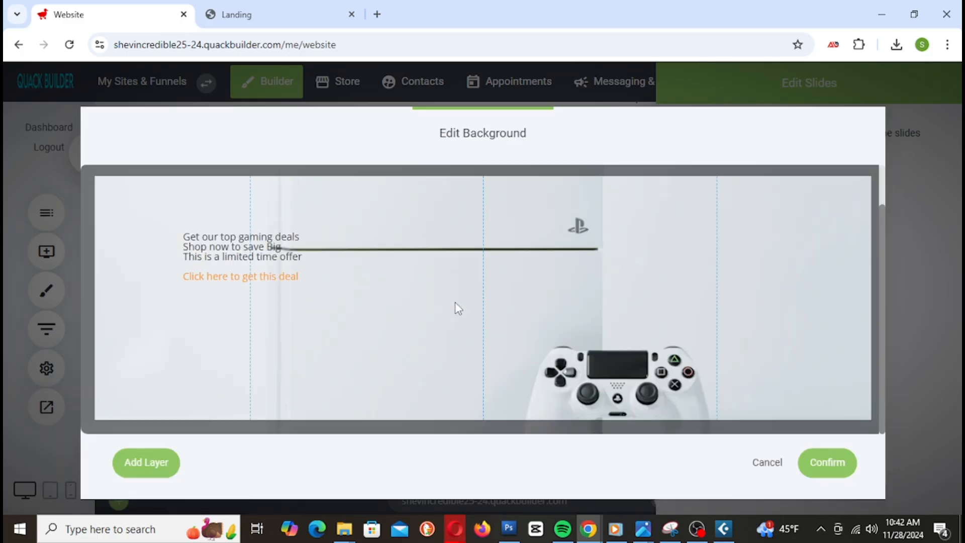
click(240, 237)
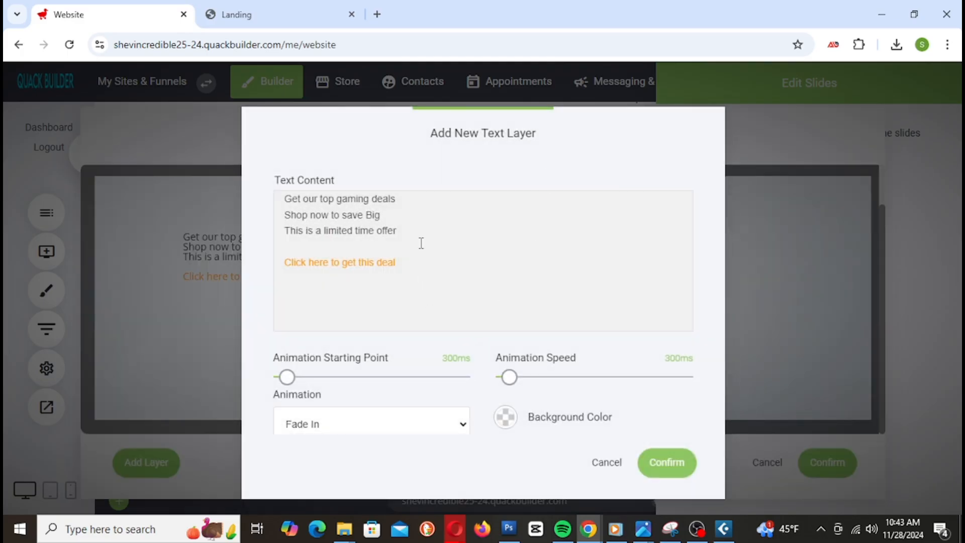
Set all the promo text to font size 48.
click(415, 229)
drag(413, 226, 409, 287)
click(286, 202)
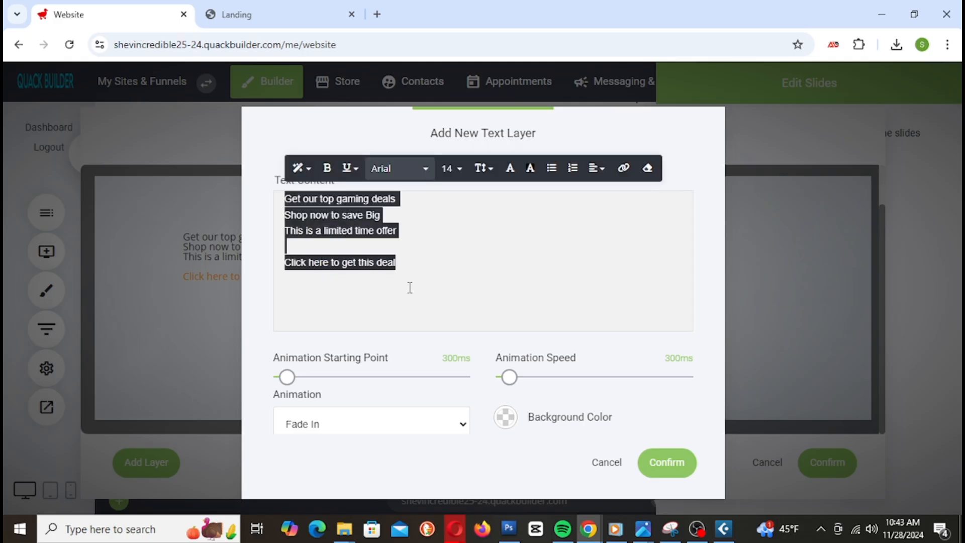
click(452, 169)
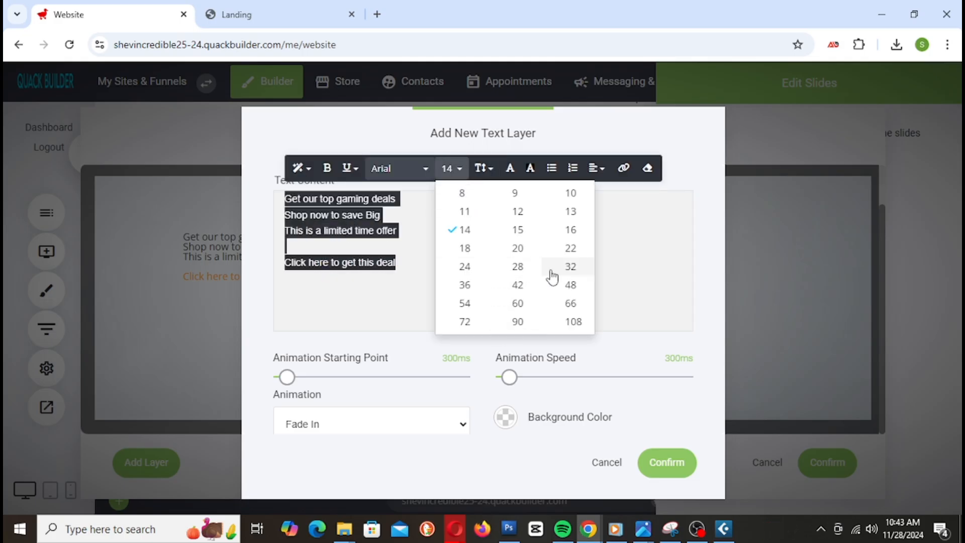
click(571, 285)
click(411, 227)
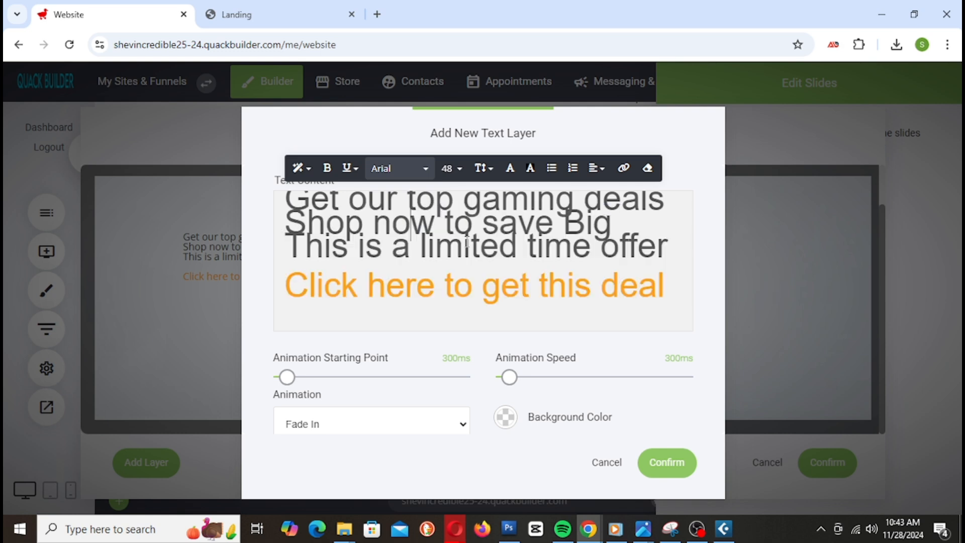
click(660, 462)
Position the text block at the slide's upper left and save the slide.
drag(383, 303, 327, 267)
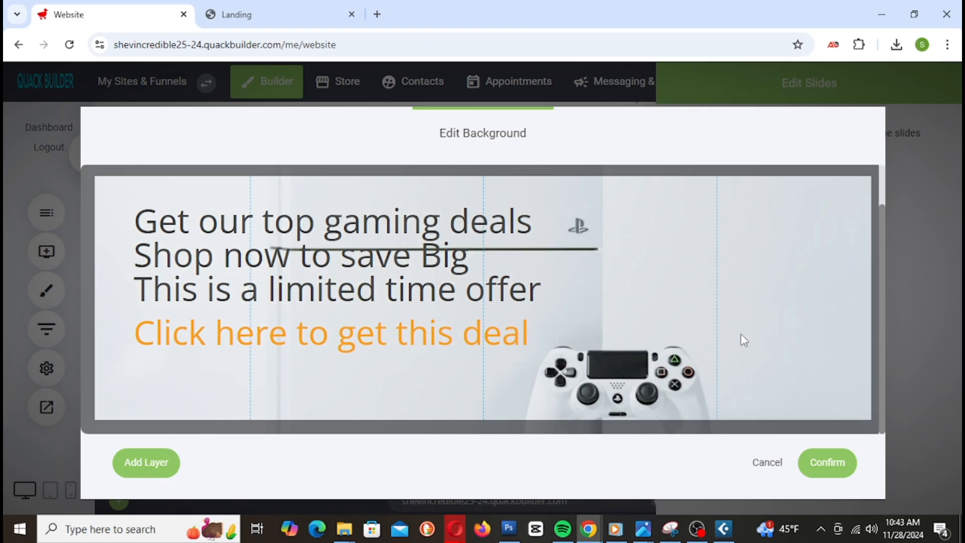
drag(377, 308, 374, 314)
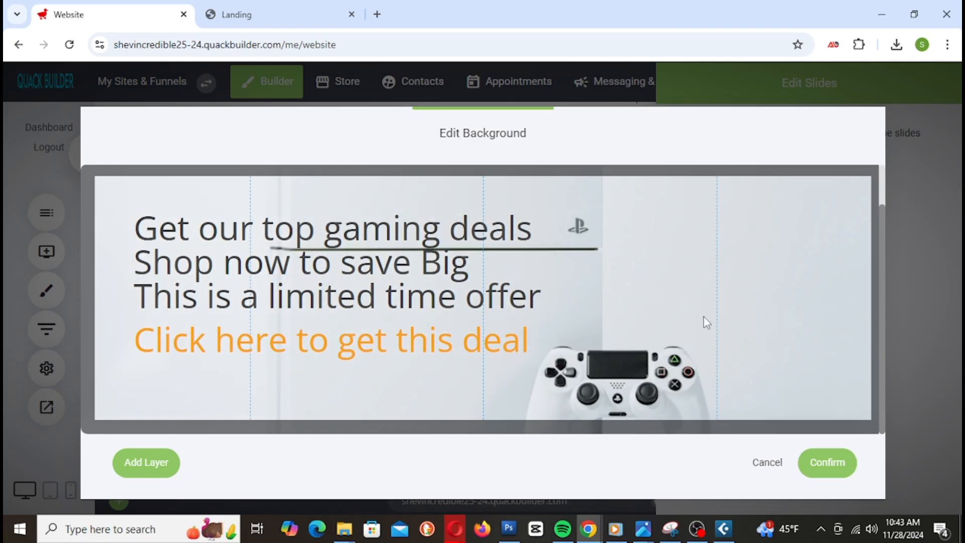
drag(397, 309, 390, 301)
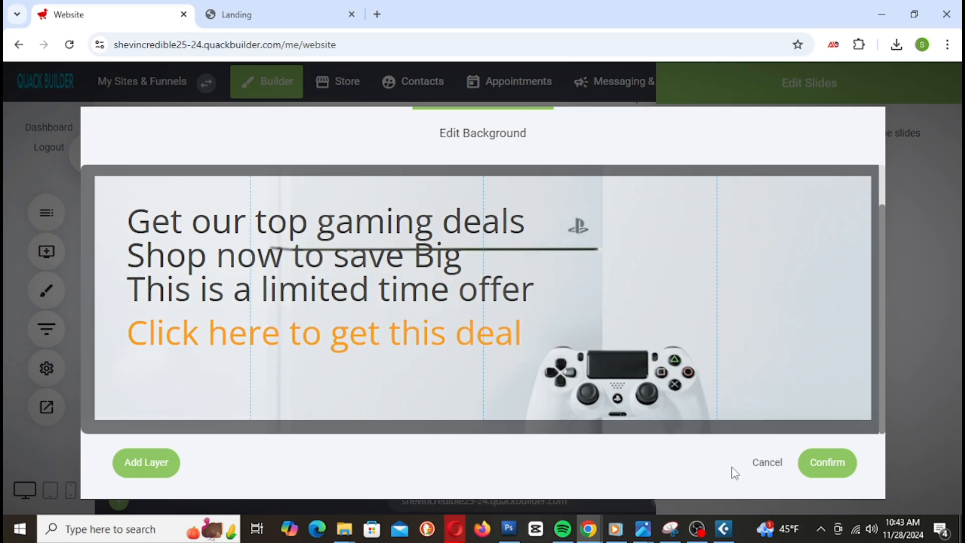
click(825, 463)
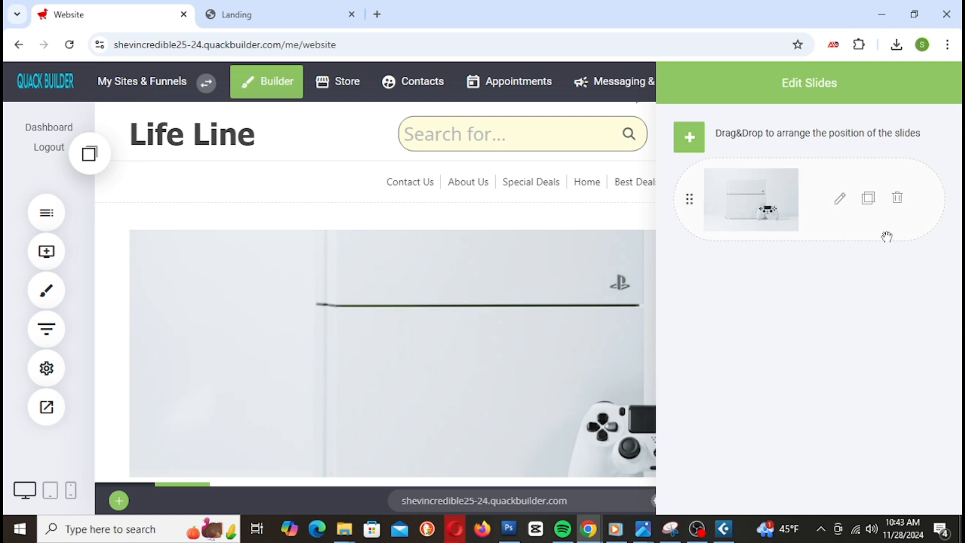
Duplicate the PlayStation slide and give the copy a pink-and-peach abstract background.
click(870, 199)
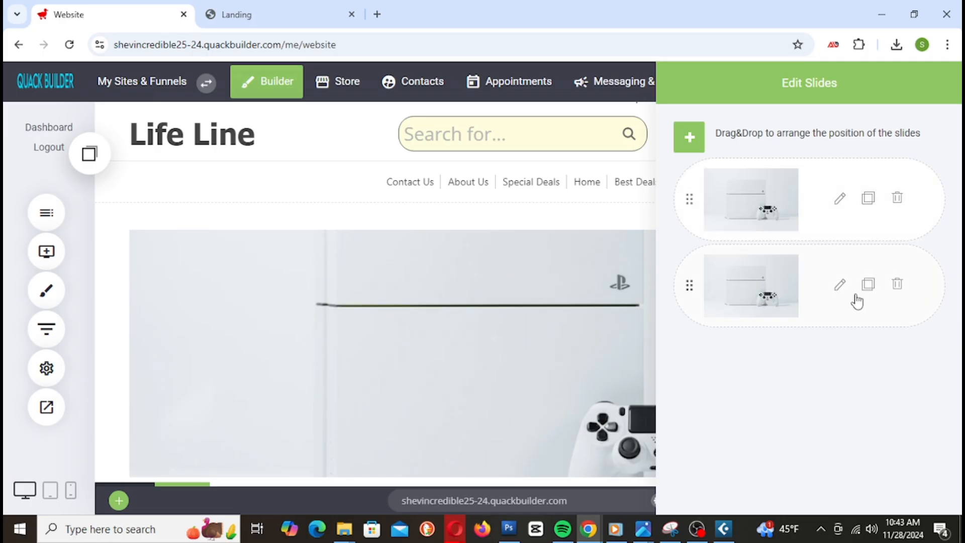
click(841, 286)
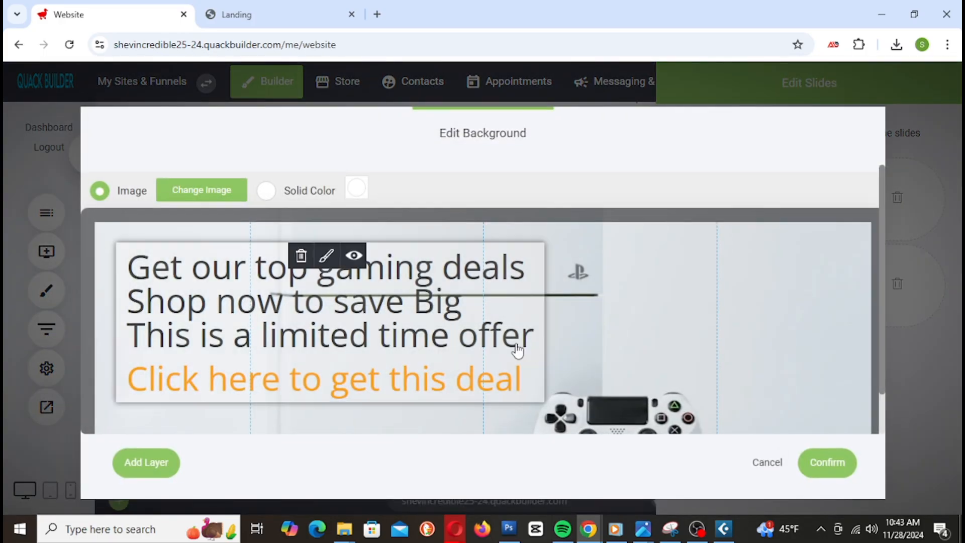
click(201, 191)
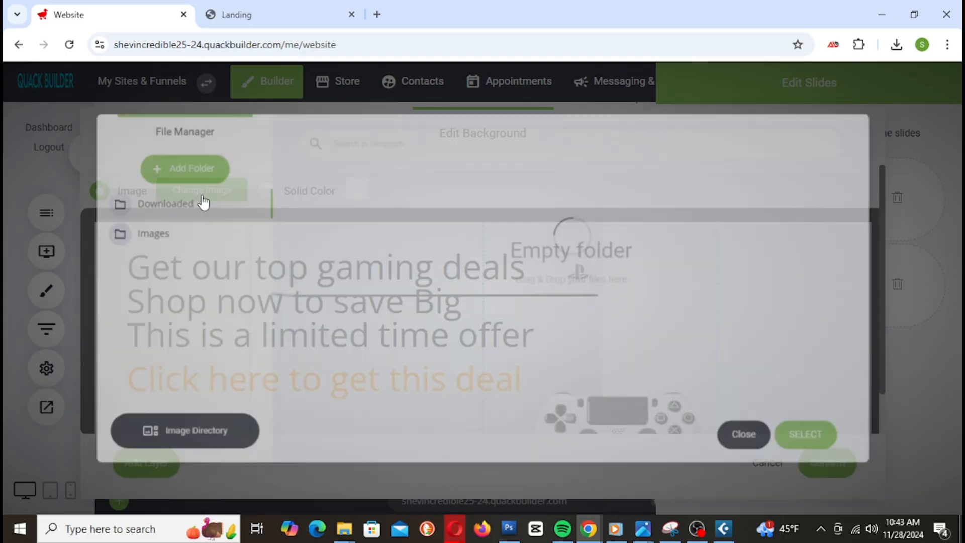
click(593, 206)
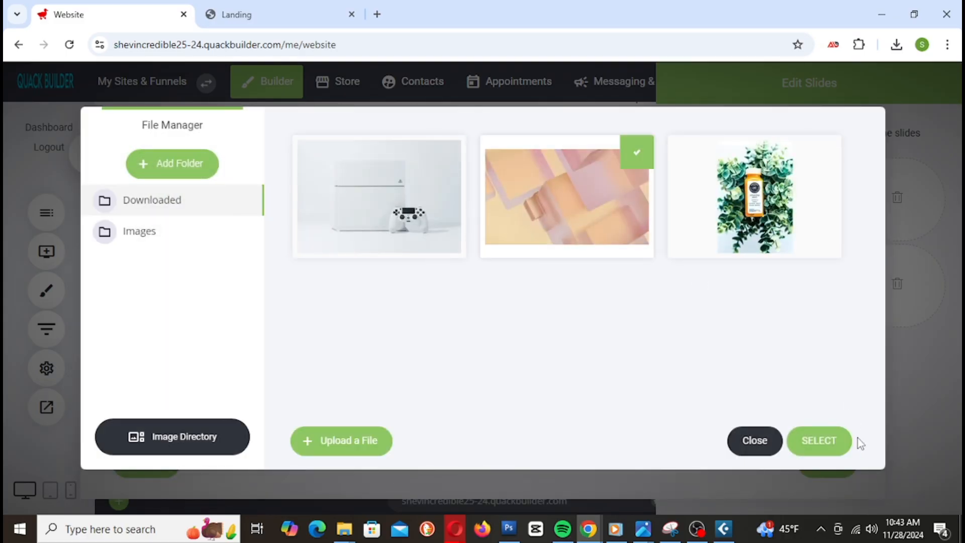
click(820, 442)
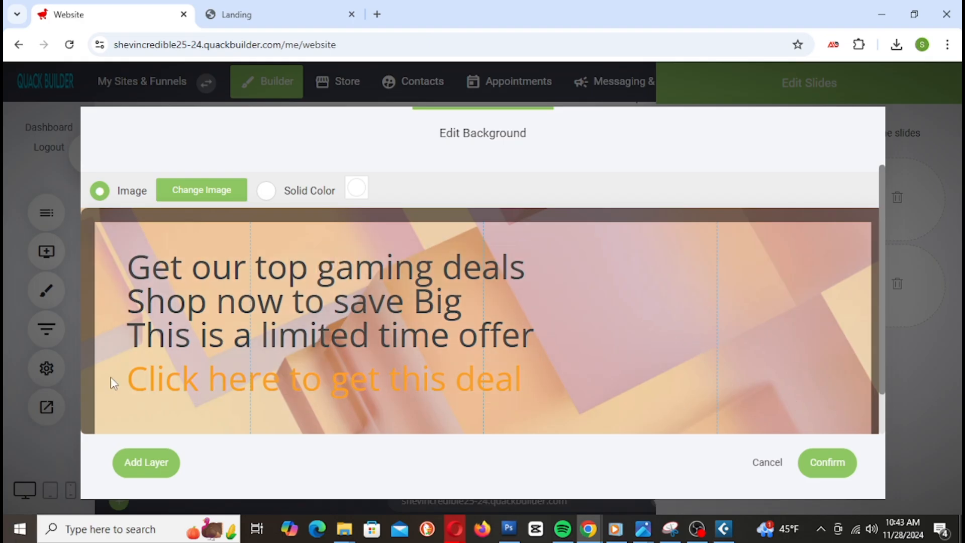
Replace that background with the first Unsplash stock photo of a family on a street.
click(194, 191)
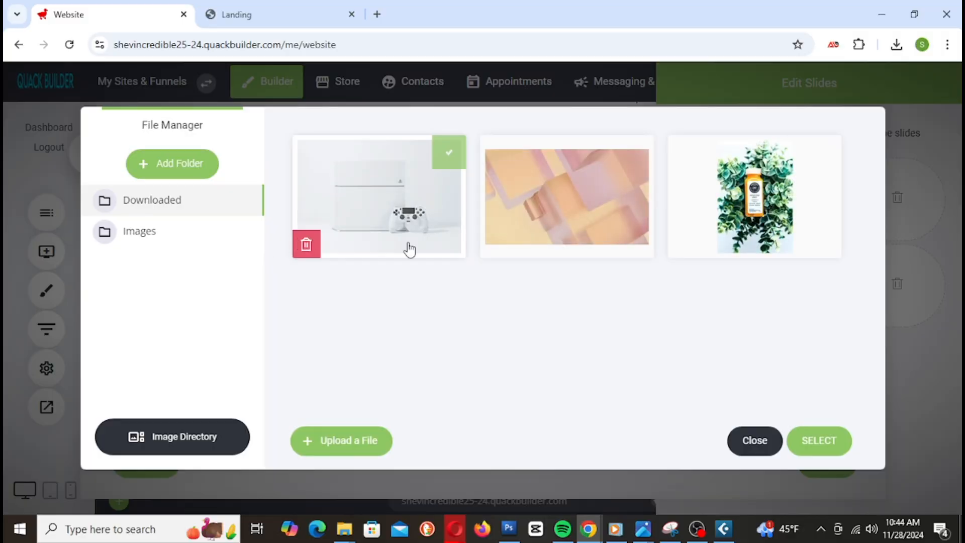
click(130, 450)
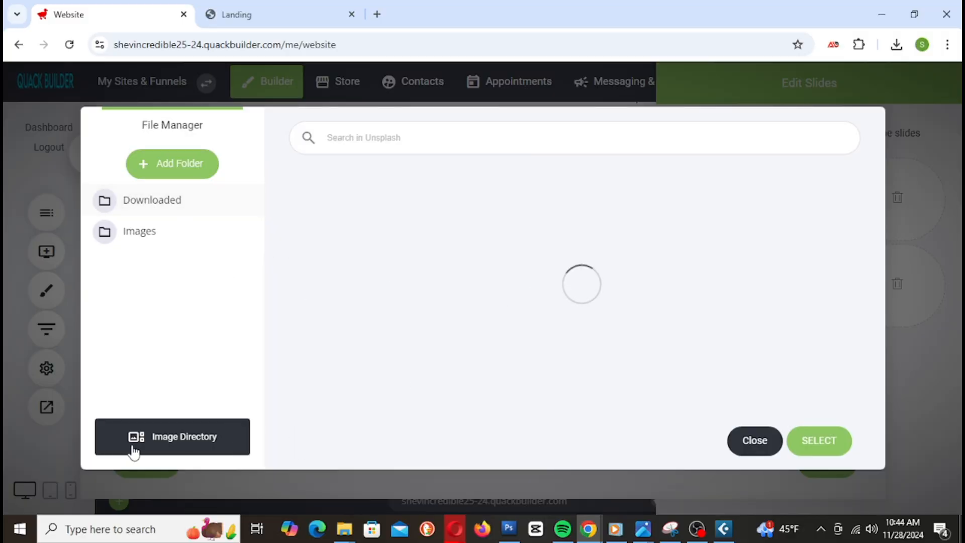
click(362, 241)
click(831, 439)
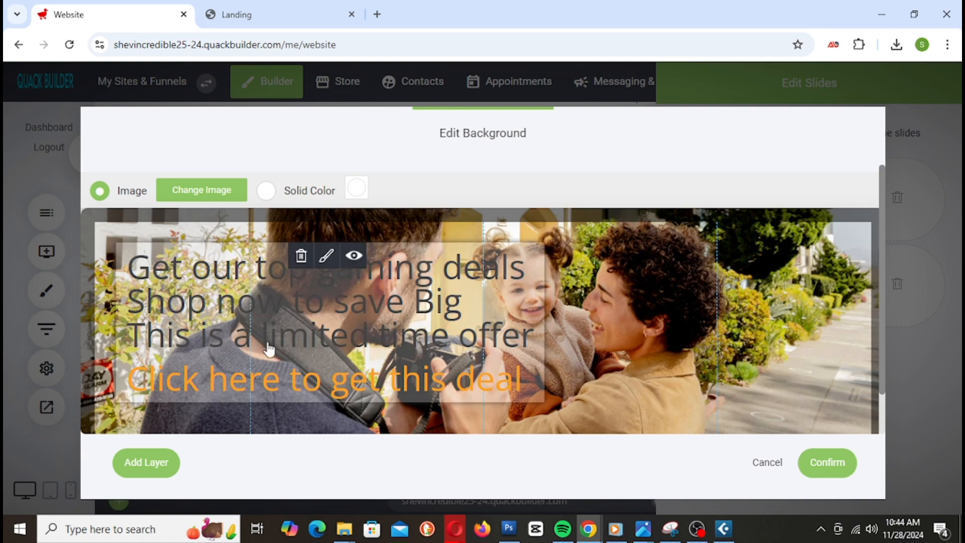
Set the Unsplash interior photo with stairs, wicker lamps and a plant as the background.
click(199, 193)
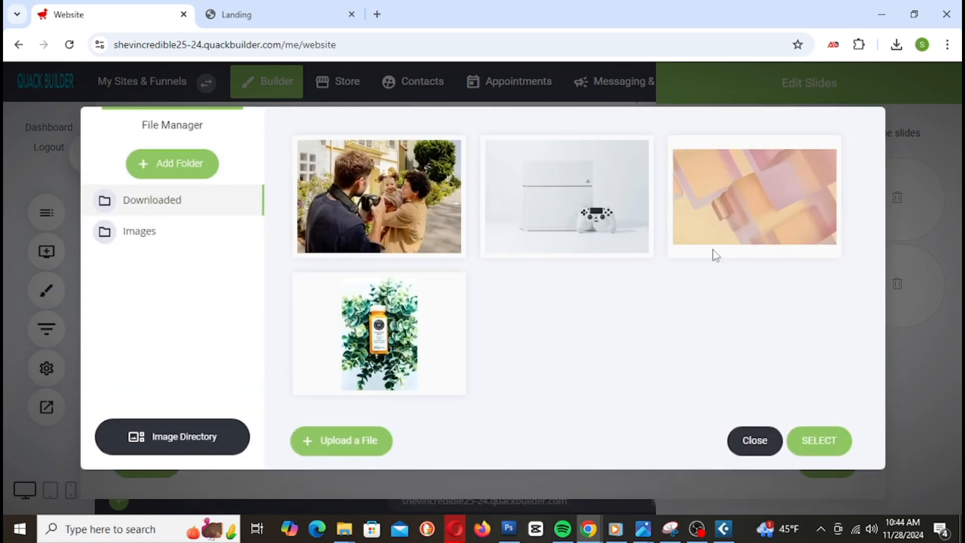
click(166, 437)
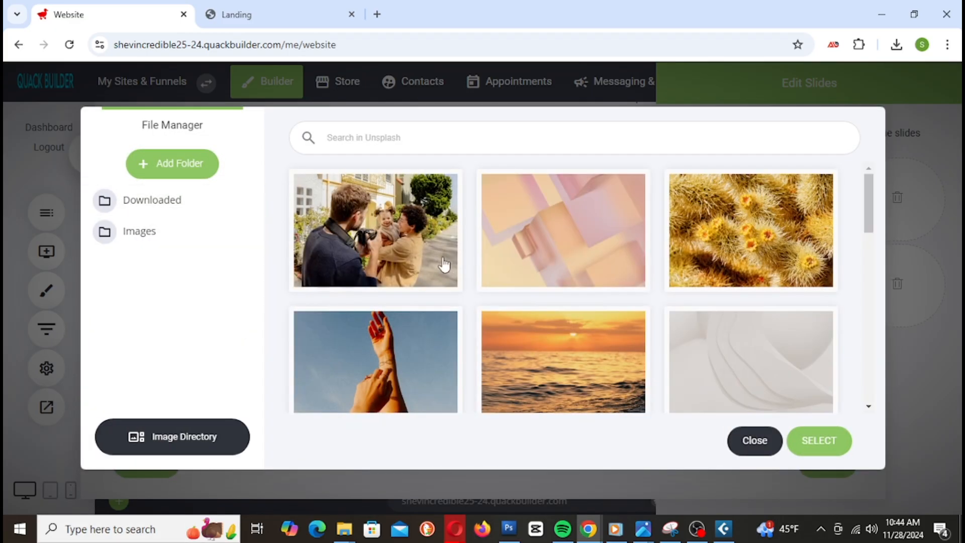
scroll(648, 269, down, 5)
mouse_move(638, 272)
scroll(638, 274, down, 10)
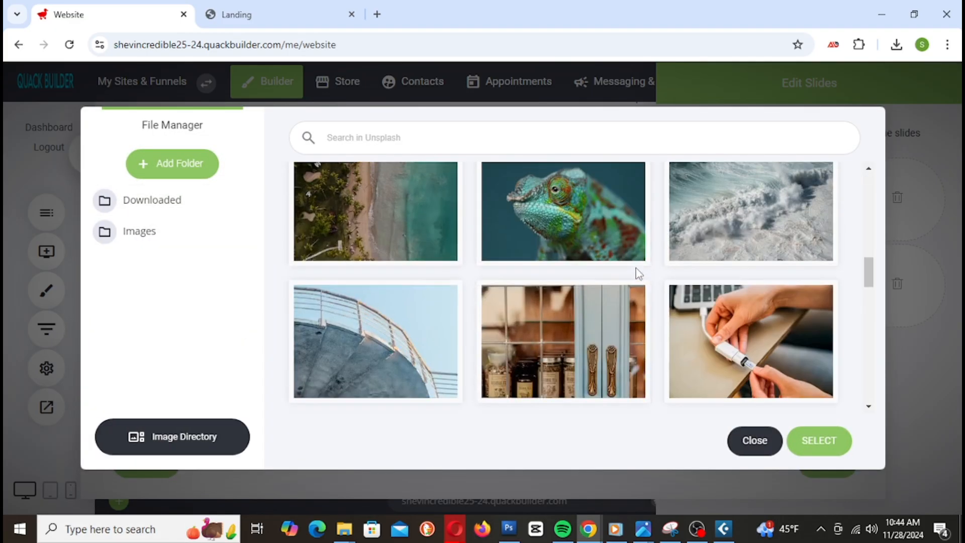
scroll(817, 315, up, 3)
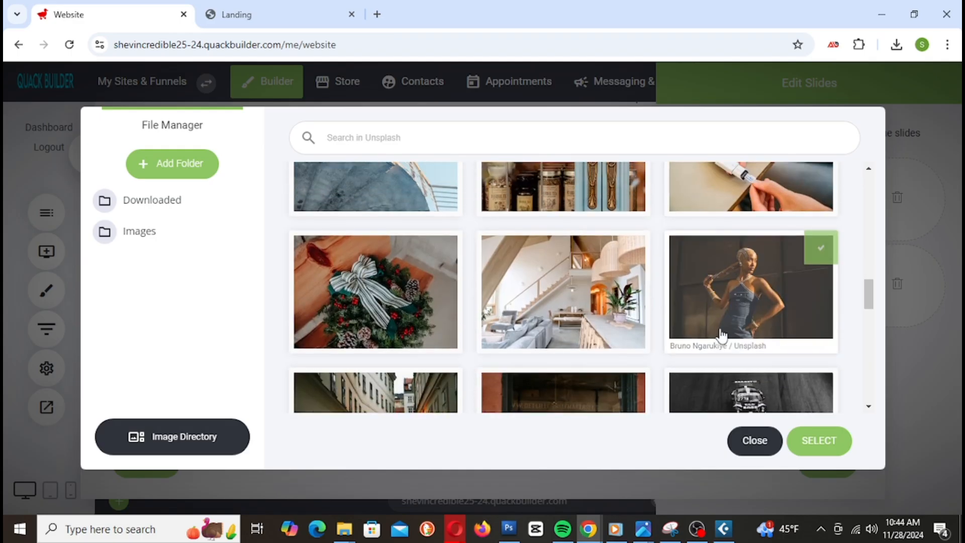
scroll(681, 340, down, 3)
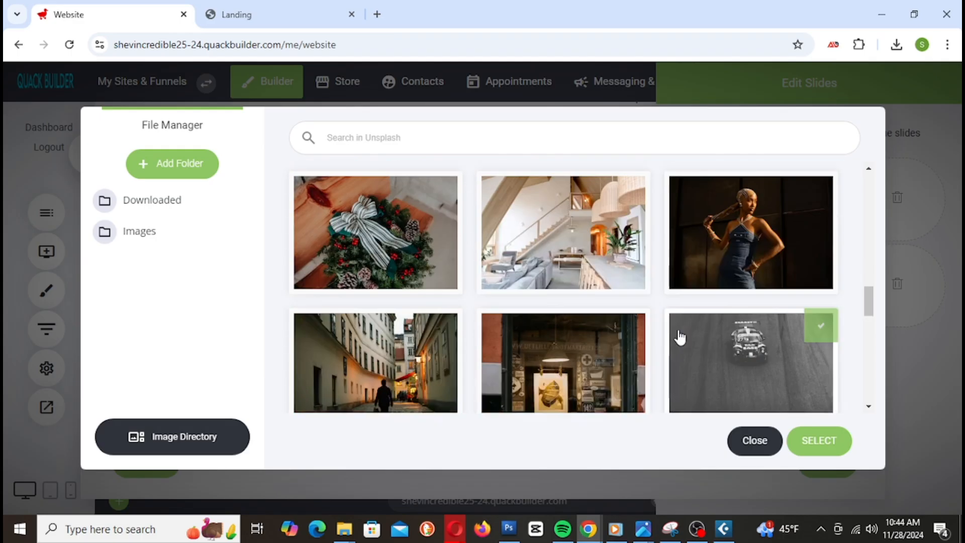
scroll(779, 308, up, 2)
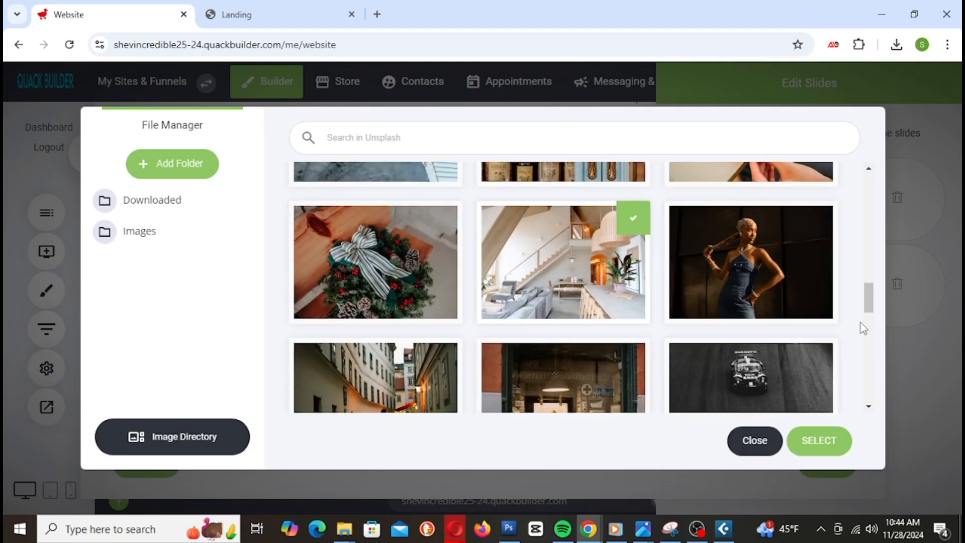
scroll(861, 322, down, 3)
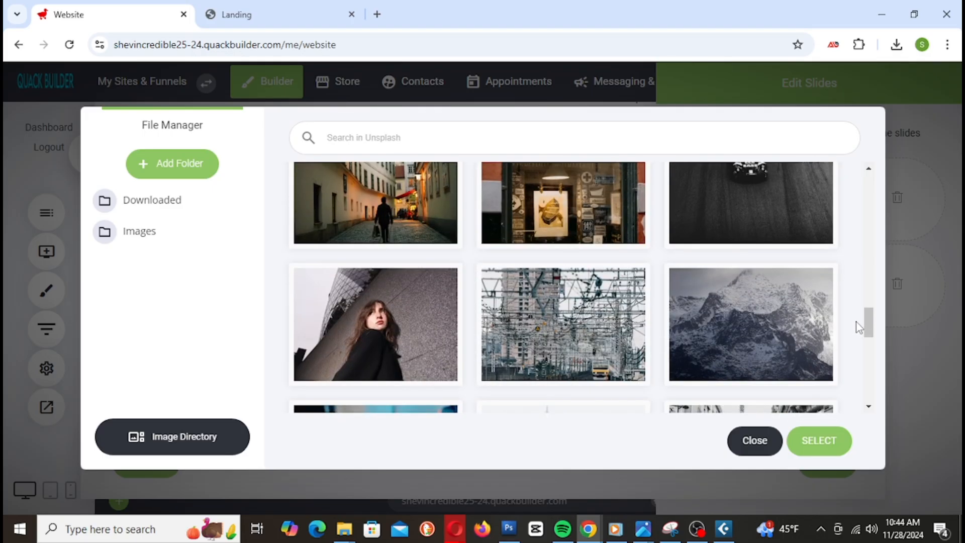
scroll(857, 324, down, 5)
scroll(856, 327, down, 5)
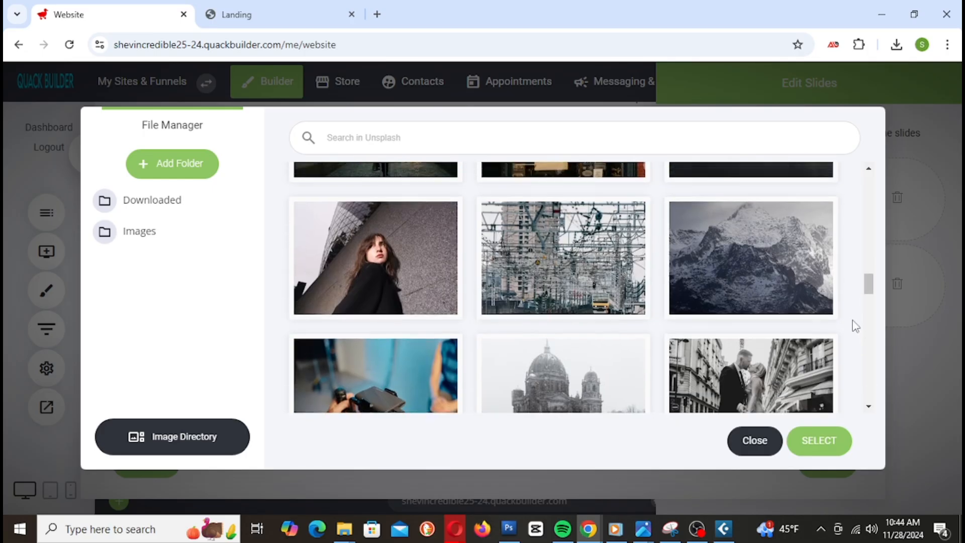
click(835, 447)
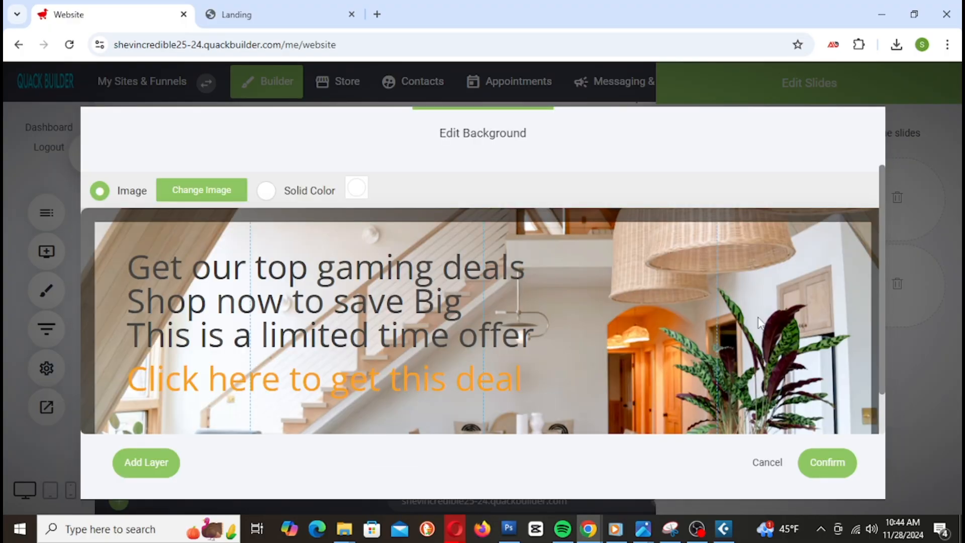
scroll(711, 373, down, 1)
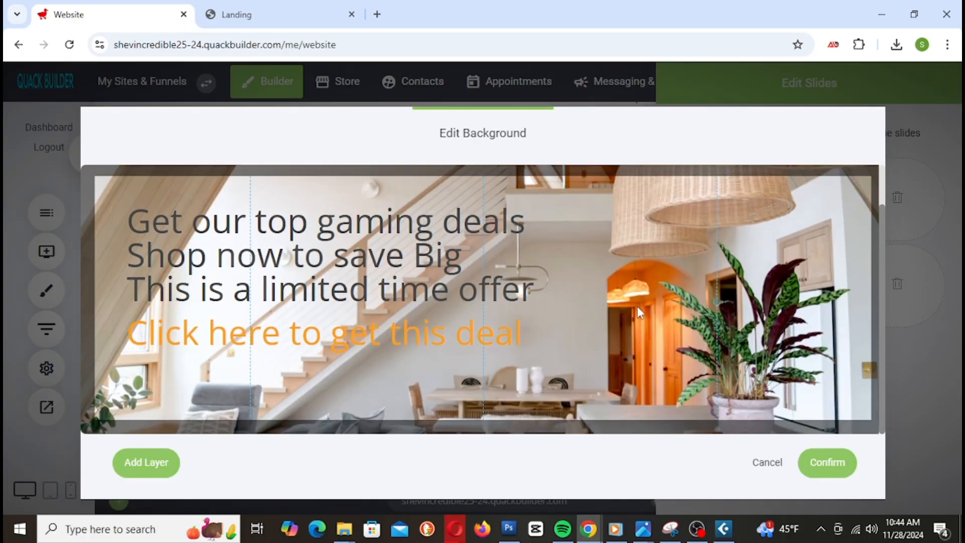
mouse_move(231, 246)
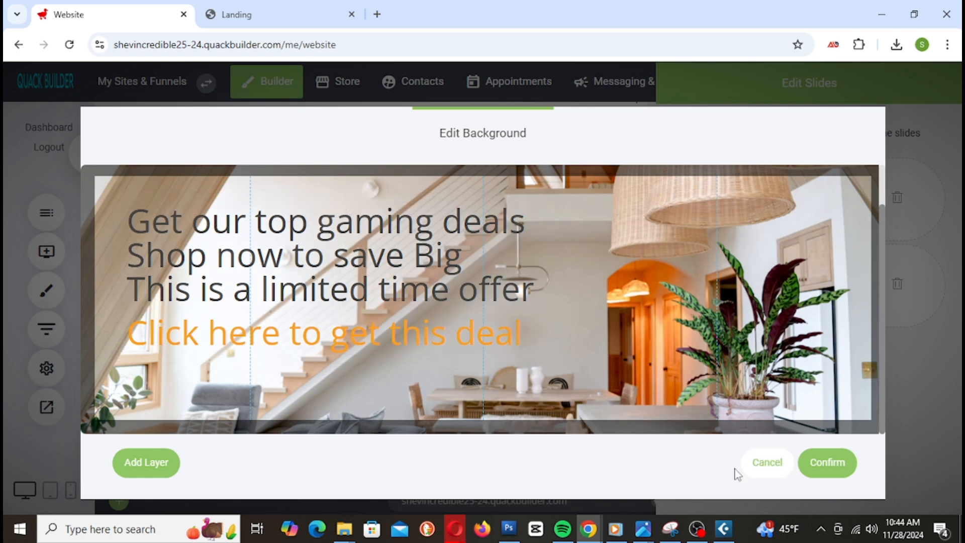
mouse_move(418, 313)
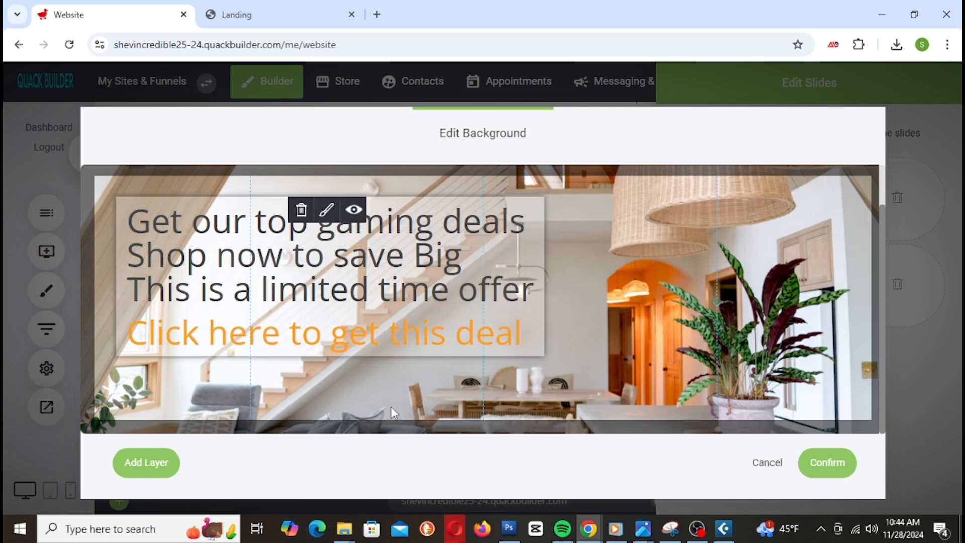
Replace the 'Get our top gaming deals' headline with 'improve Your Home Today'.
click(327, 210)
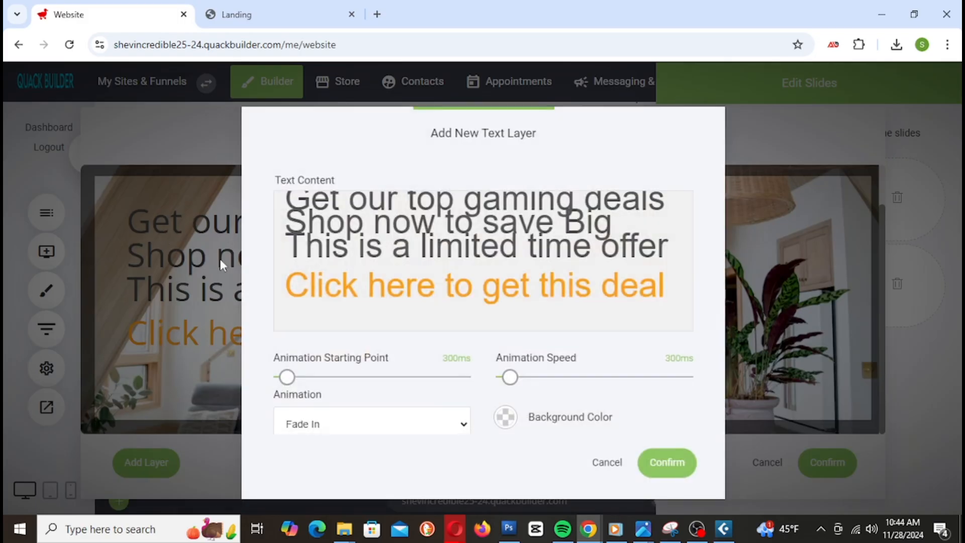
click(311, 216)
click(292, 201)
drag(290, 198, 658, 192)
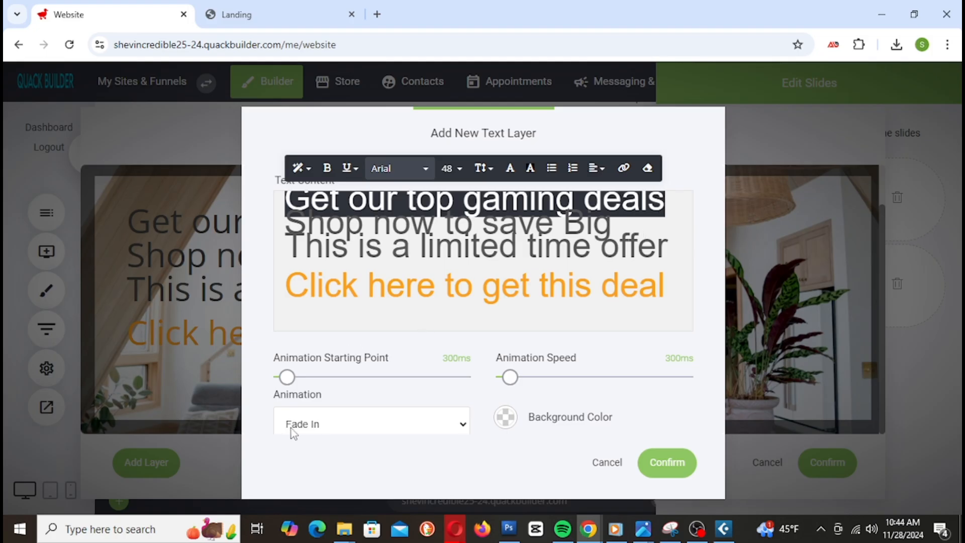
key(BackSpace)
text(impro)
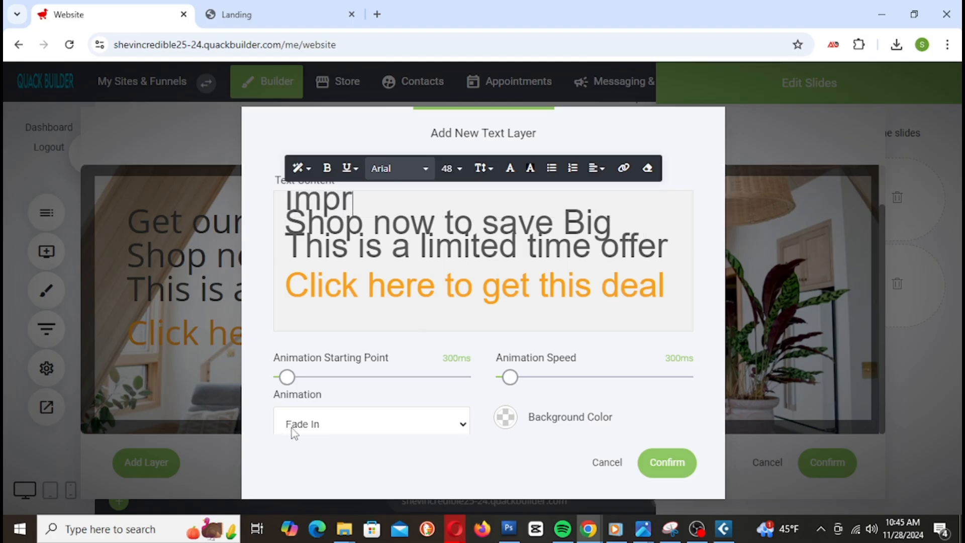
text(ve Y)
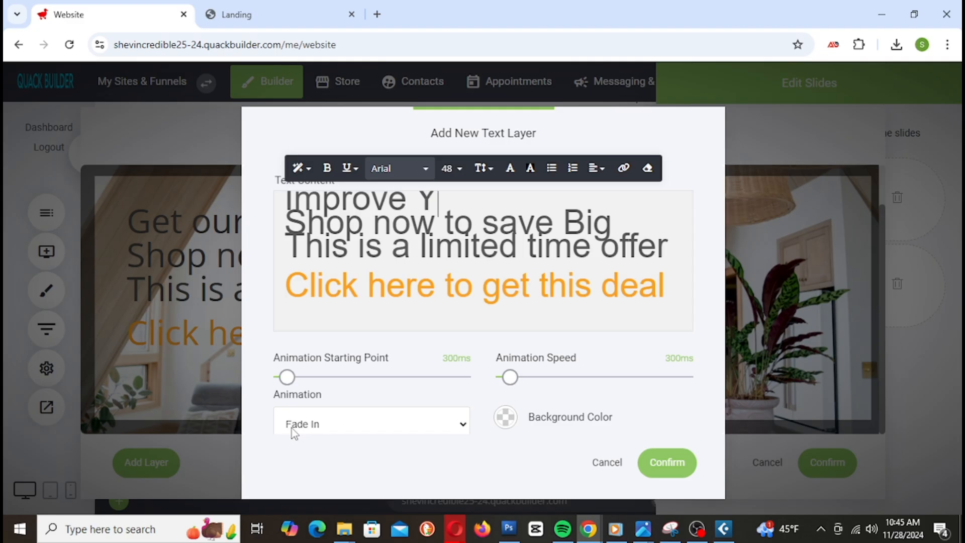
text(our Home)
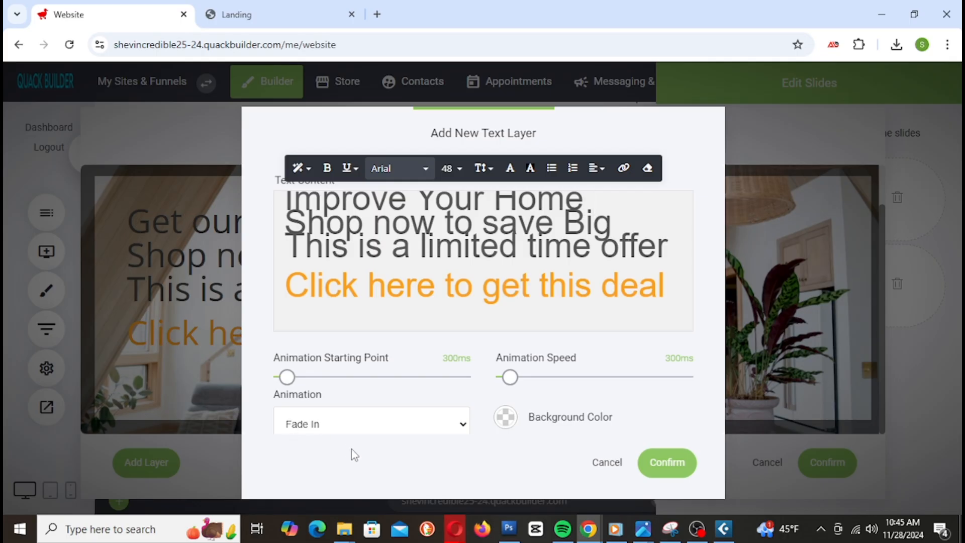
text( Today)
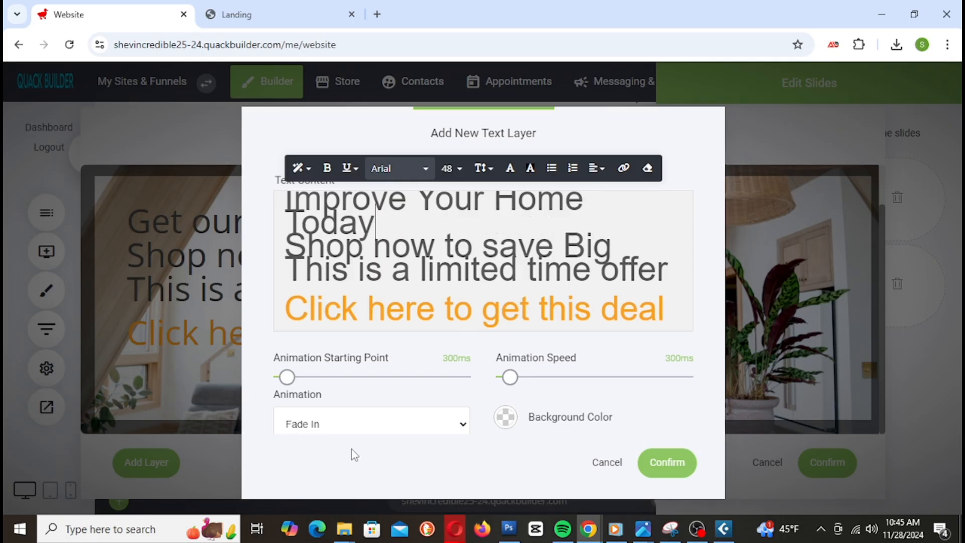
click(668, 464)
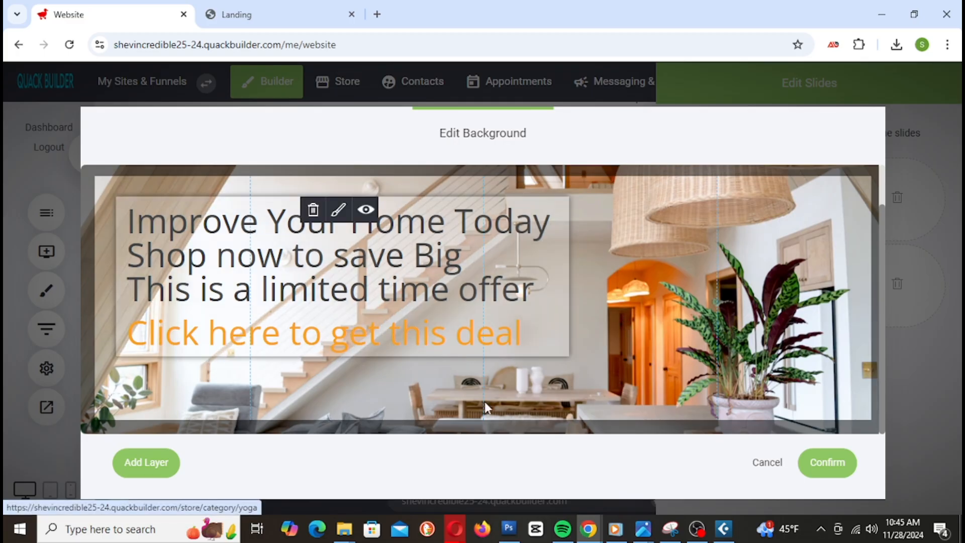
Confirm the home-interior slide and return to the slider's slide list.
click(822, 464)
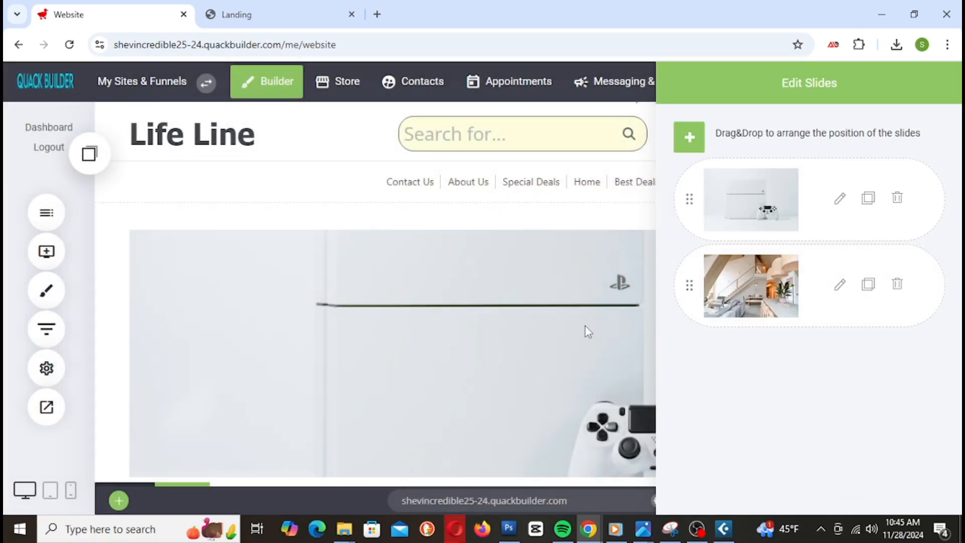
click(533, 316)
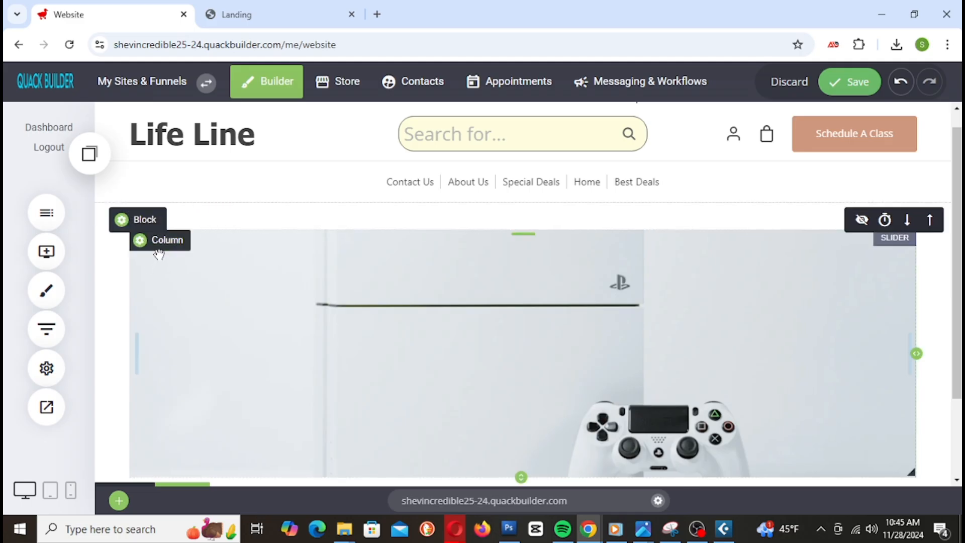
click(444, 377)
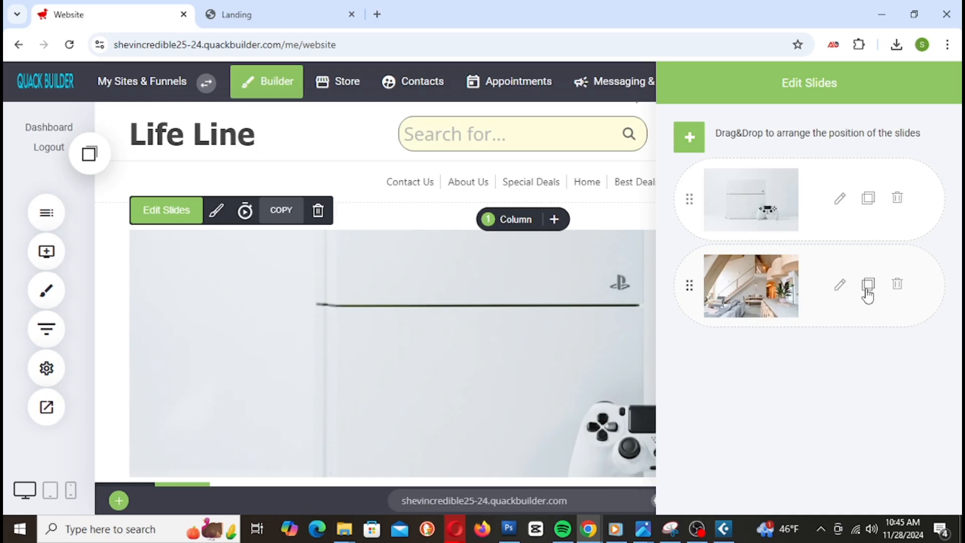
Duplicate then delete an extra slide, and save the Life Line website.
click(868, 285)
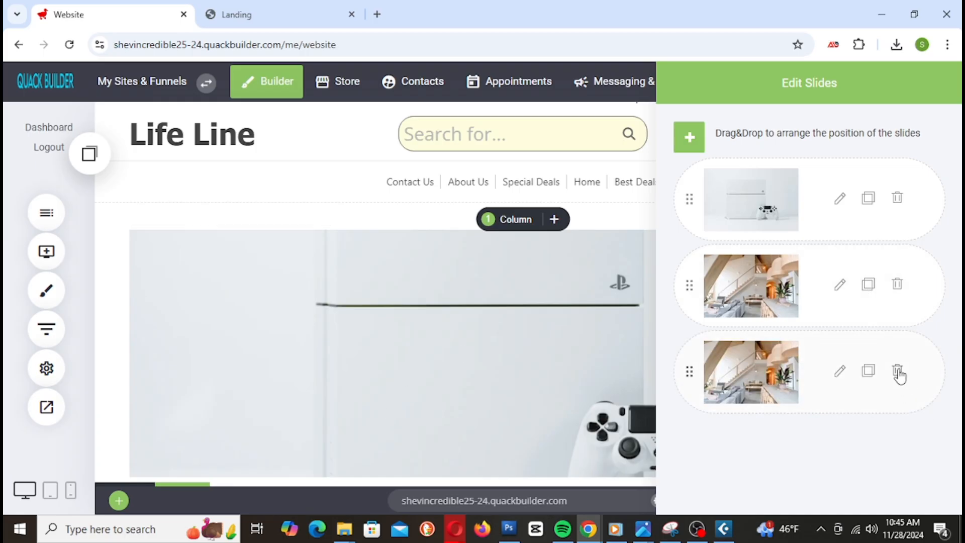
click(898, 371)
click(553, 379)
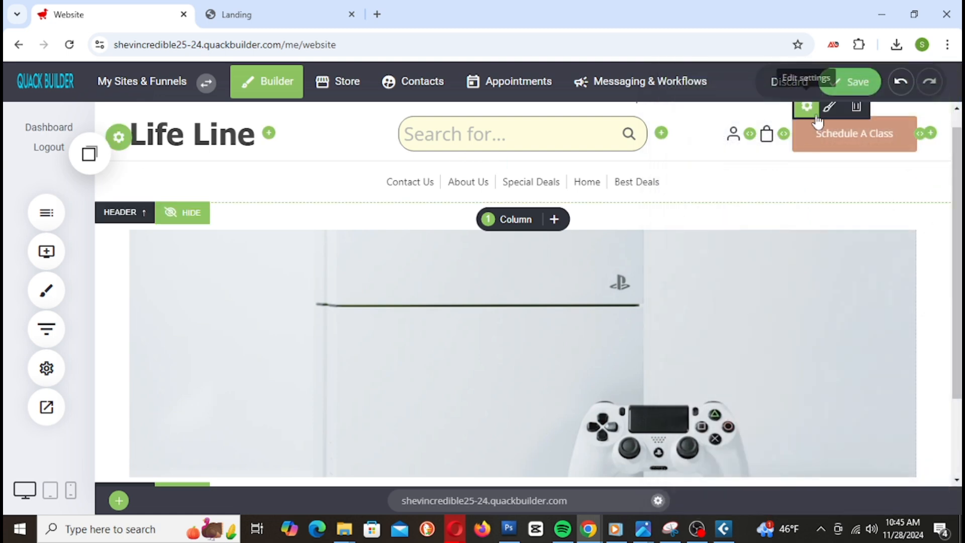
click(838, 86)
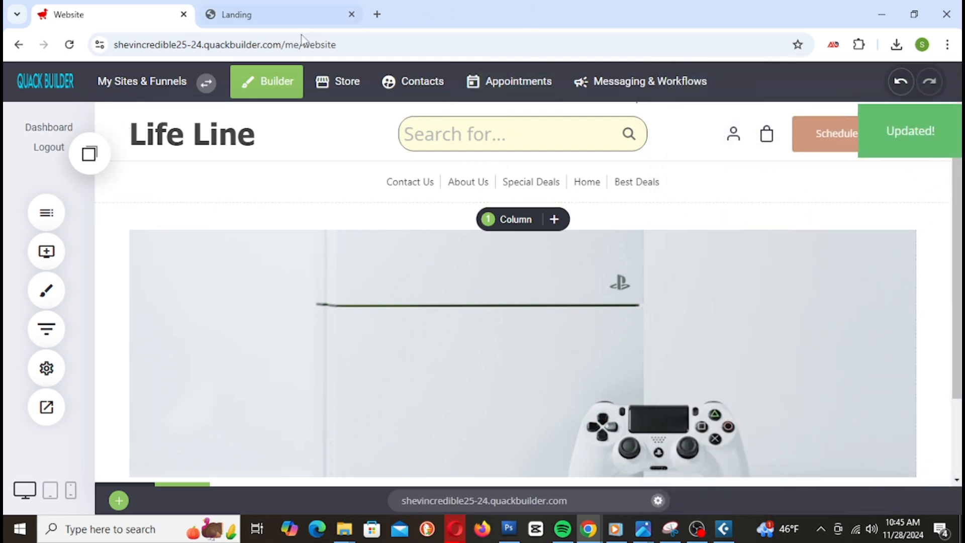
click(56, 409)
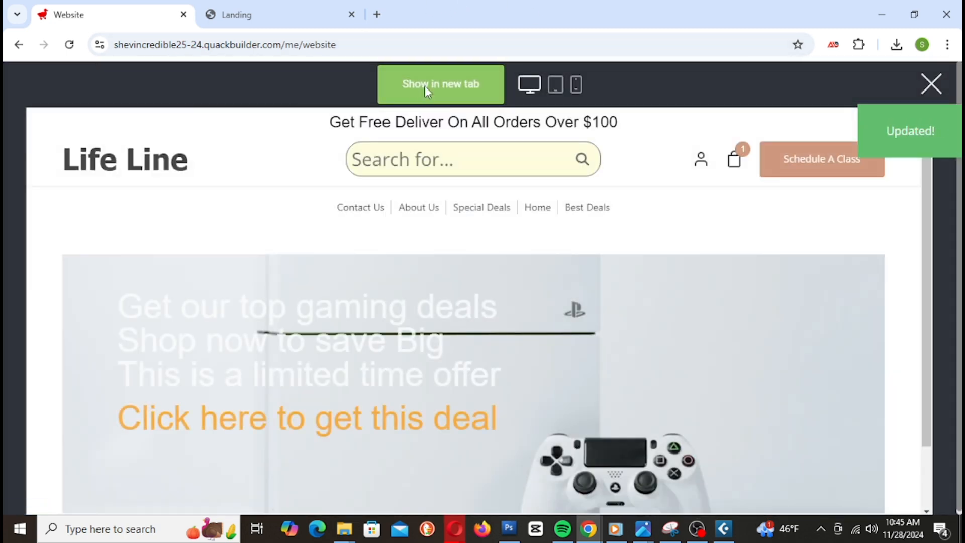
Preview the Life Line site in a new tab and scroll down the page.
click(425, 88)
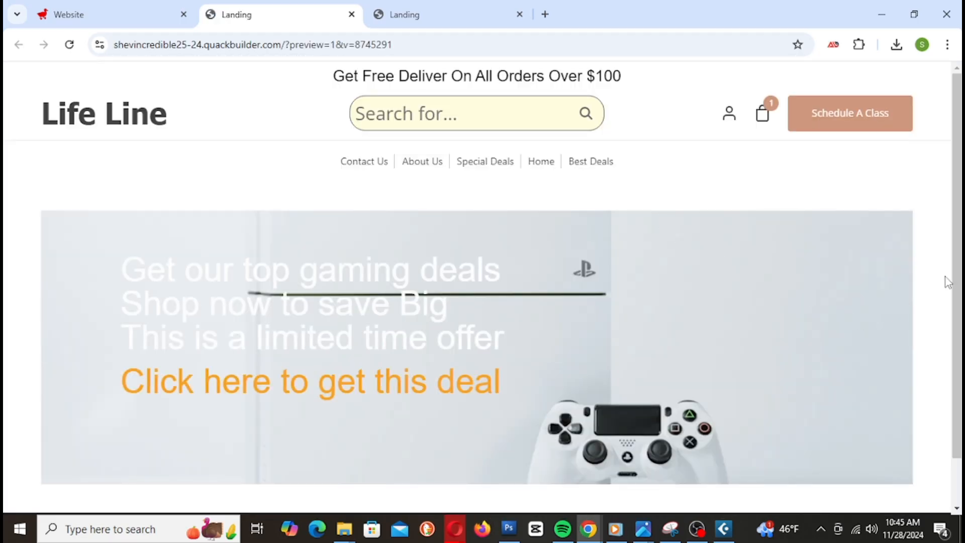
scroll(874, 274, down, 1)
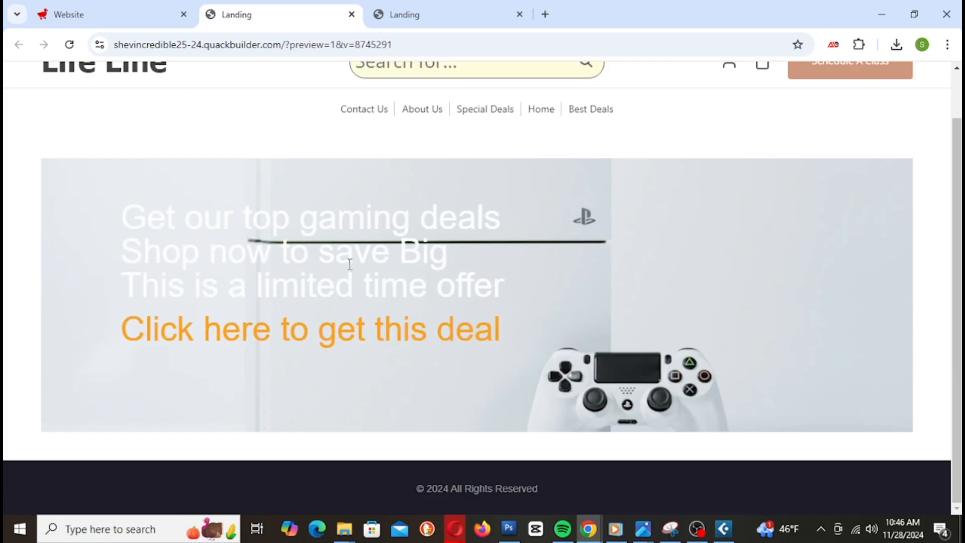
Switch from the Landing preview back to the Website tab with the Life Line editor.
click(113, 18)
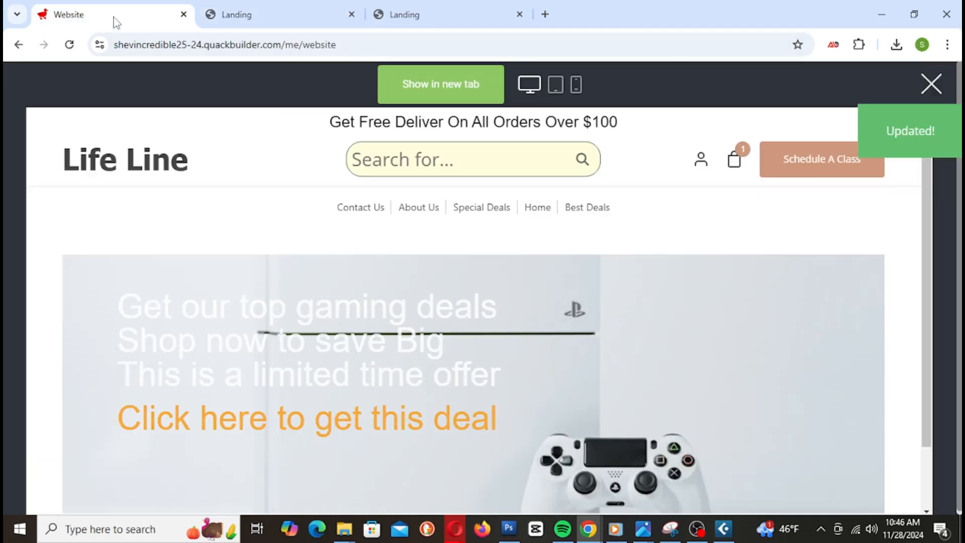
Open the home-interior slide's background image in the stock Image Directory.
click(504, 339)
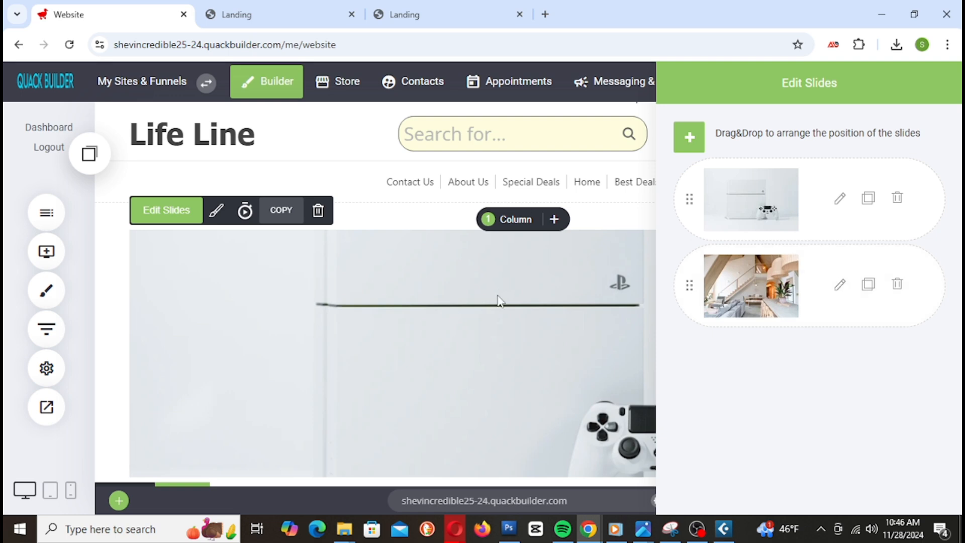
click(841, 286)
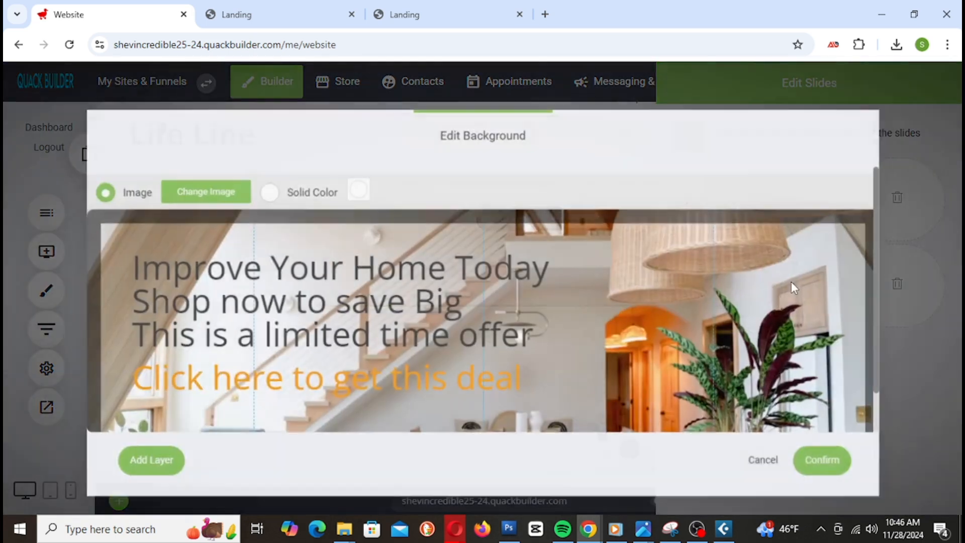
mouse_move(183, 302)
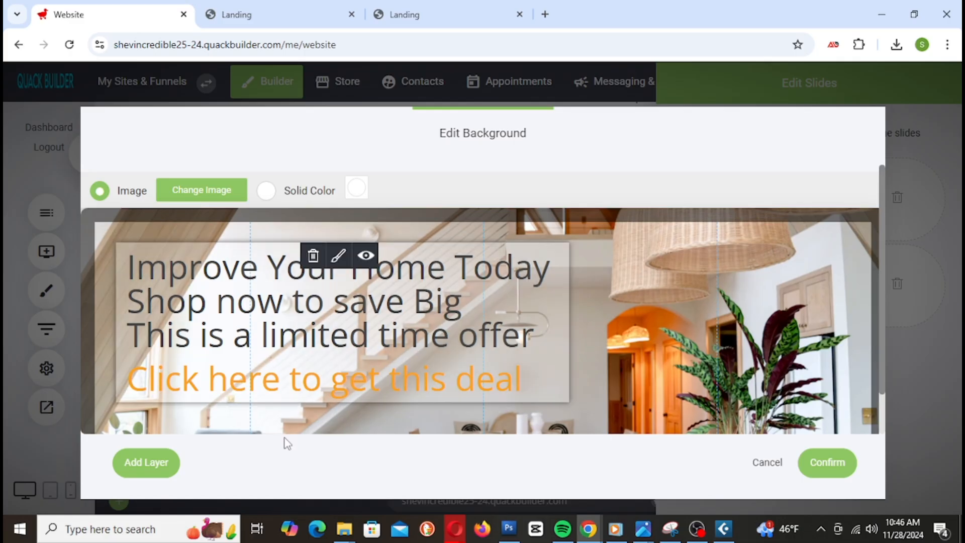
click(200, 196)
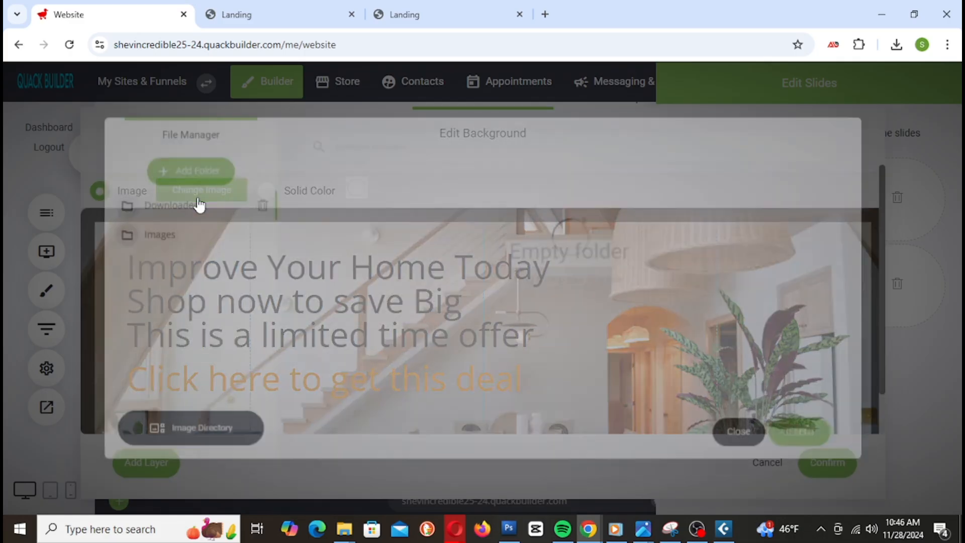
mouse_move(529, 297)
click(219, 439)
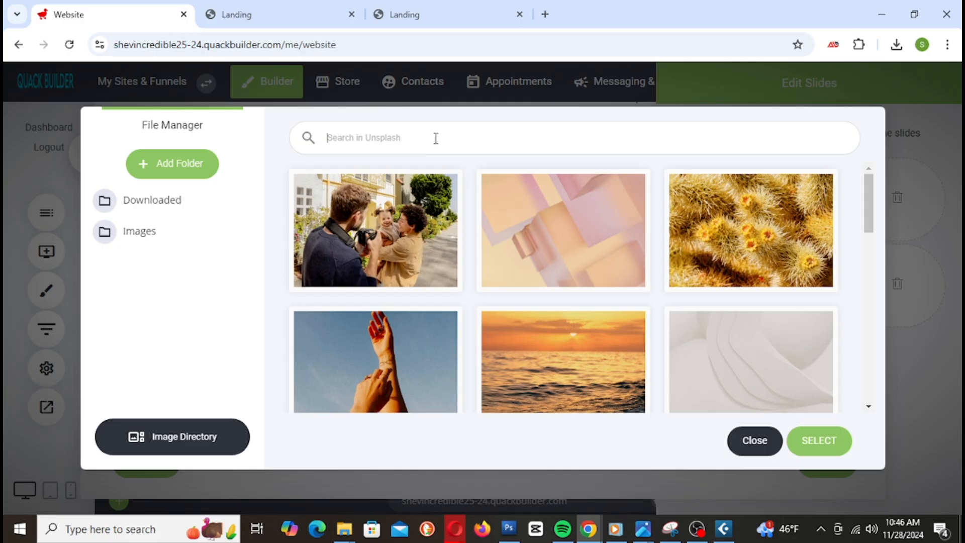
Search 'Home' and set the white modern kitchen photo as the slide background.
text(Home)
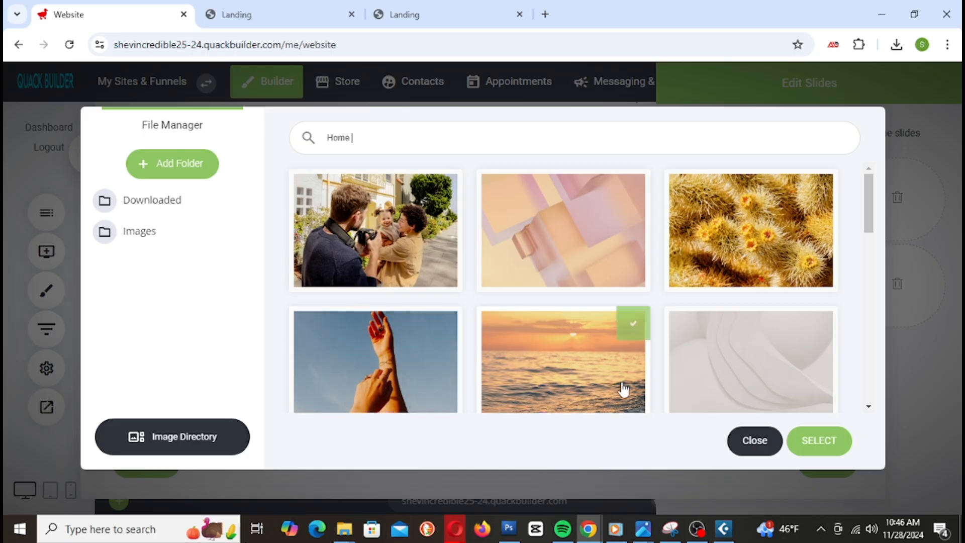
click(815, 440)
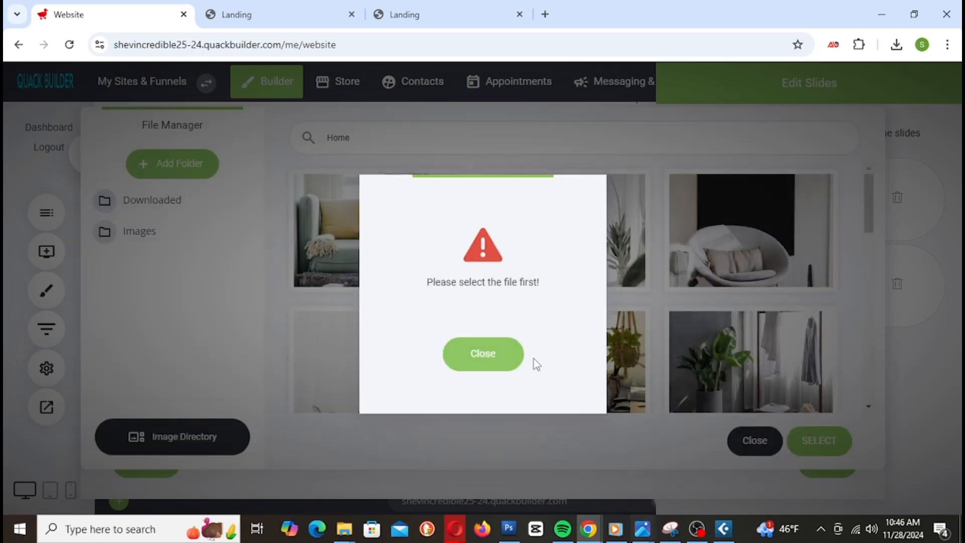
click(506, 356)
click(412, 176)
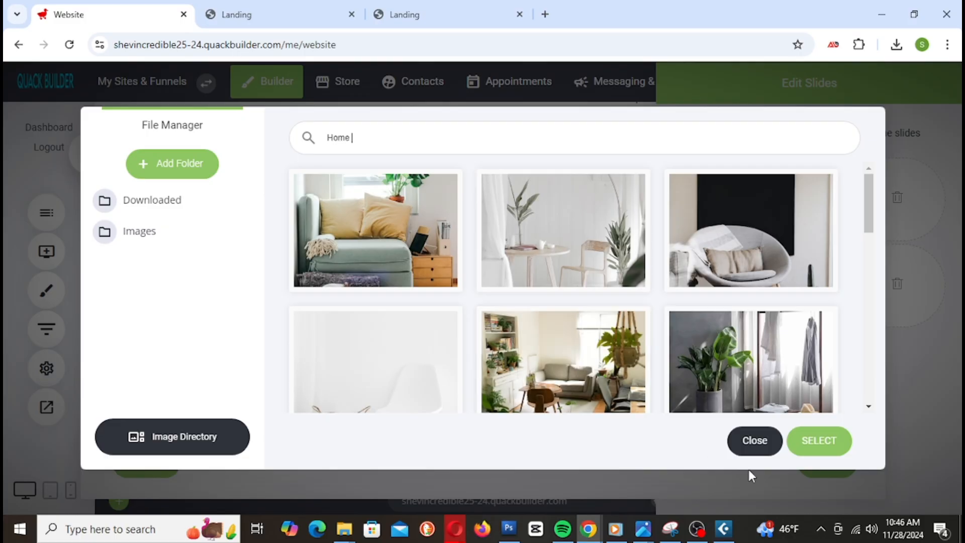
click(406, 186)
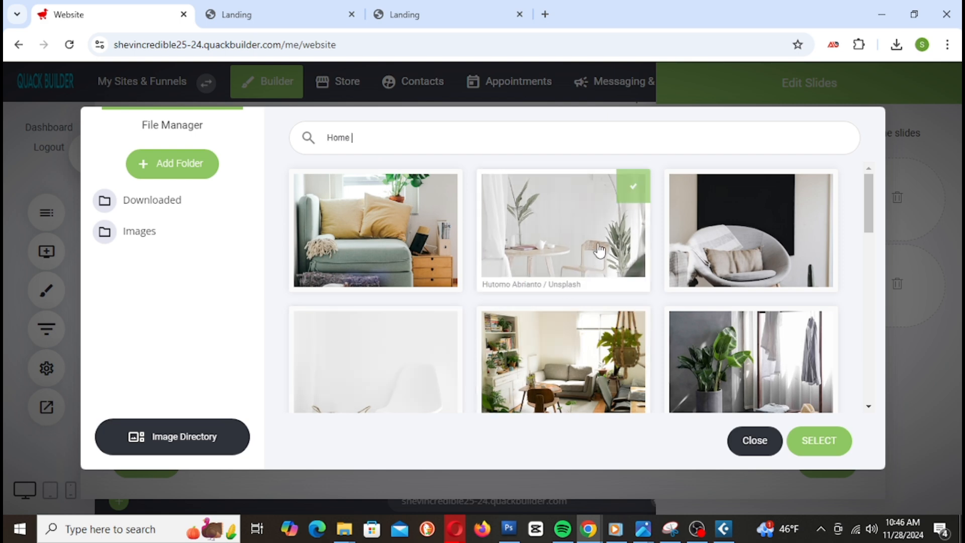
scroll(702, 342, down, 3)
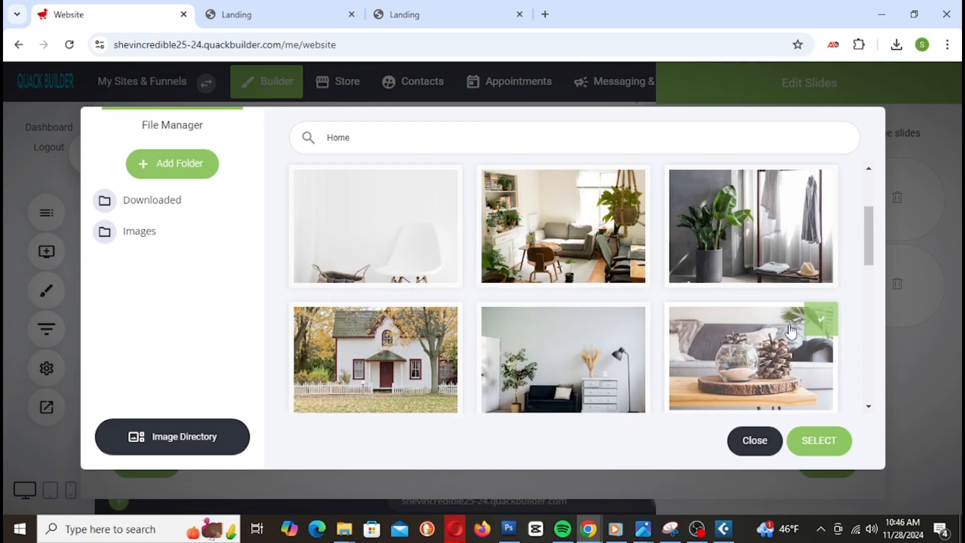
scroll(788, 333, up, 3)
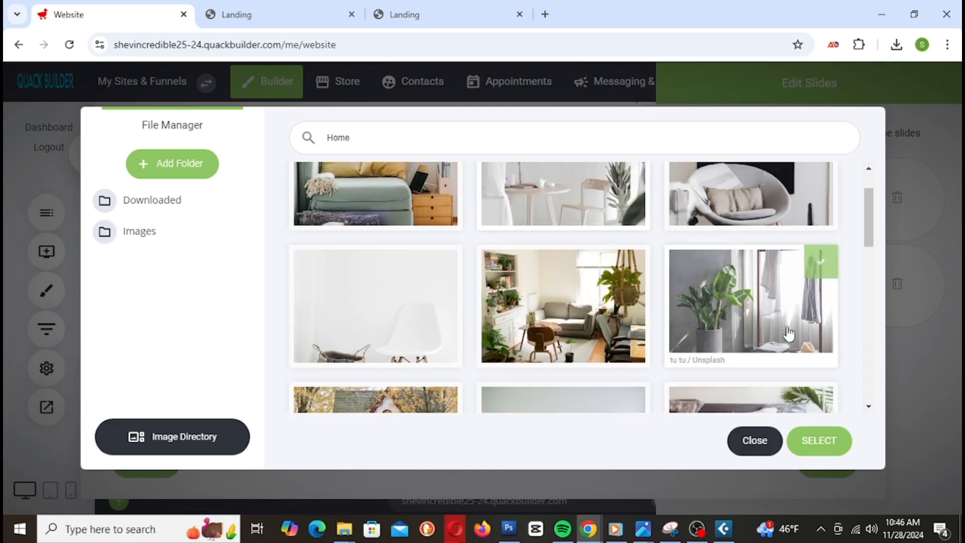
scroll(789, 333, down, 3)
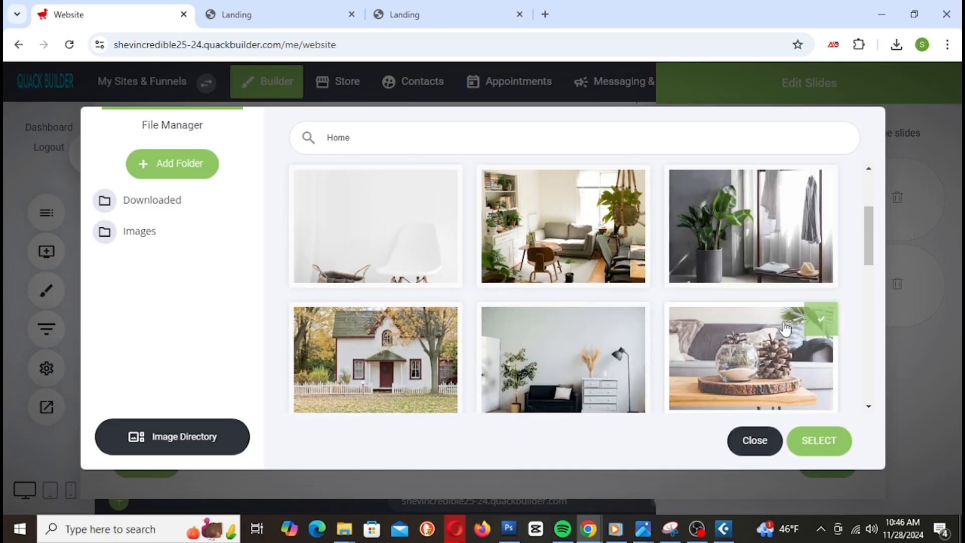
click(599, 228)
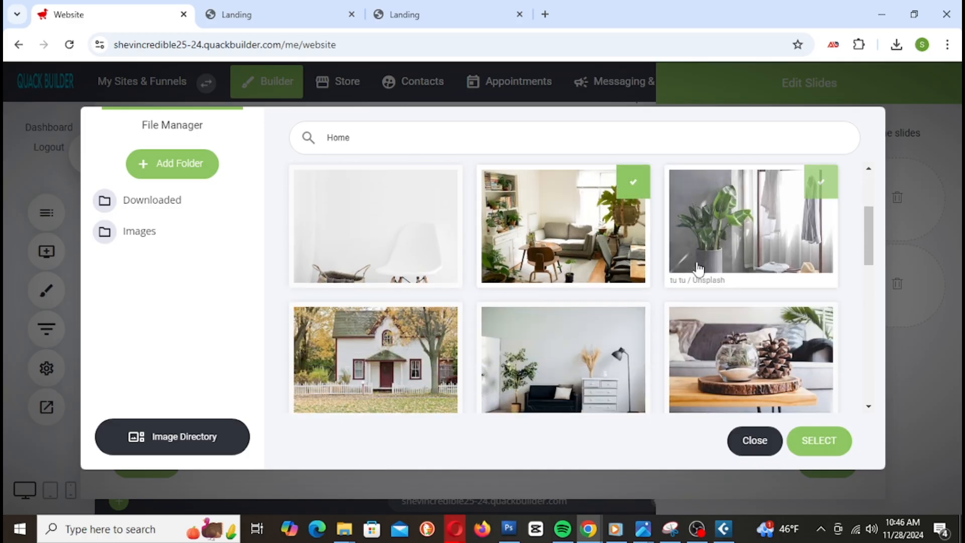
scroll(769, 329, down, 3)
scroll(773, 327, down, 3)
scroll(769, 322, up, 1)
click(630, 266)
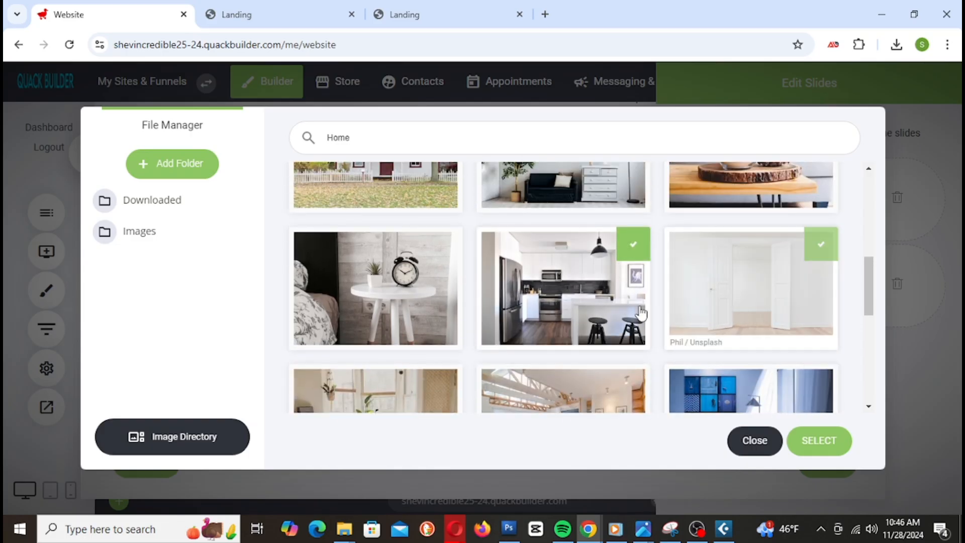
click(827, 445)
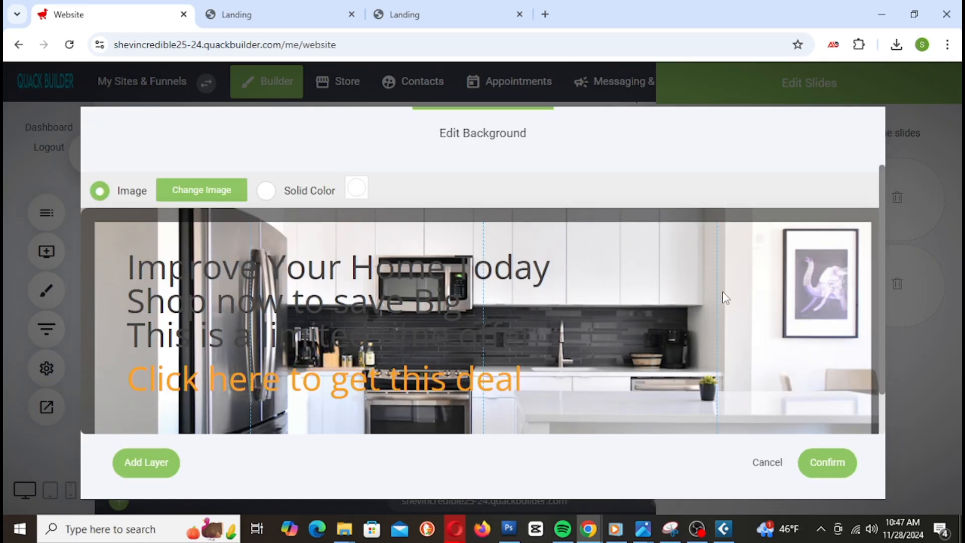
Select the kitchen slide's opening text lines and tint them light grey.
scroll(716, 304, down, 1)
mouse_move(139, 226)
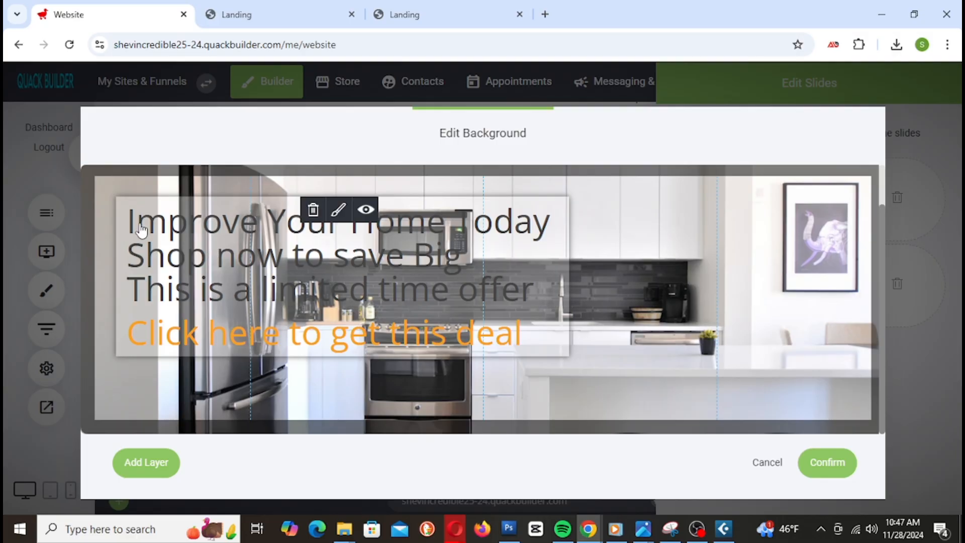
click(336, 209)
click(387, 207)
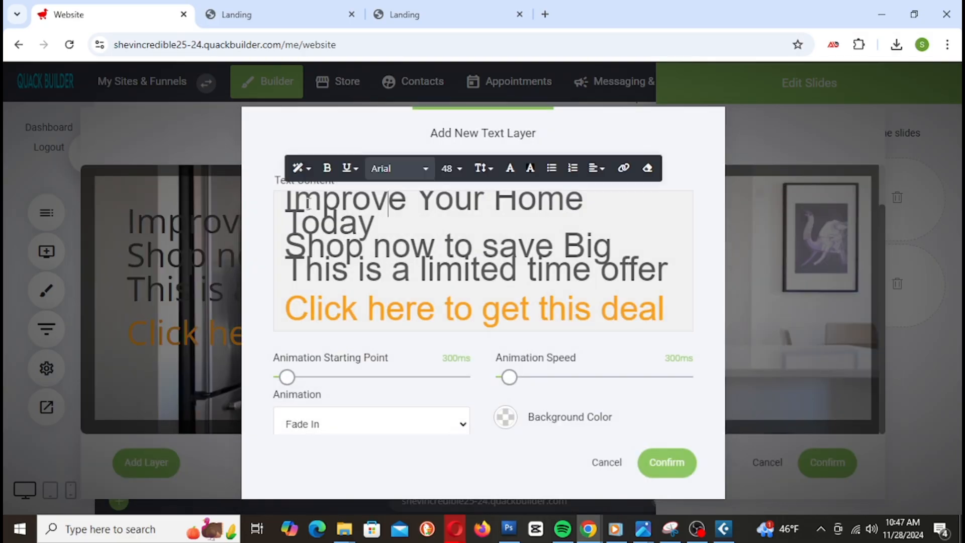
click(285, 198)
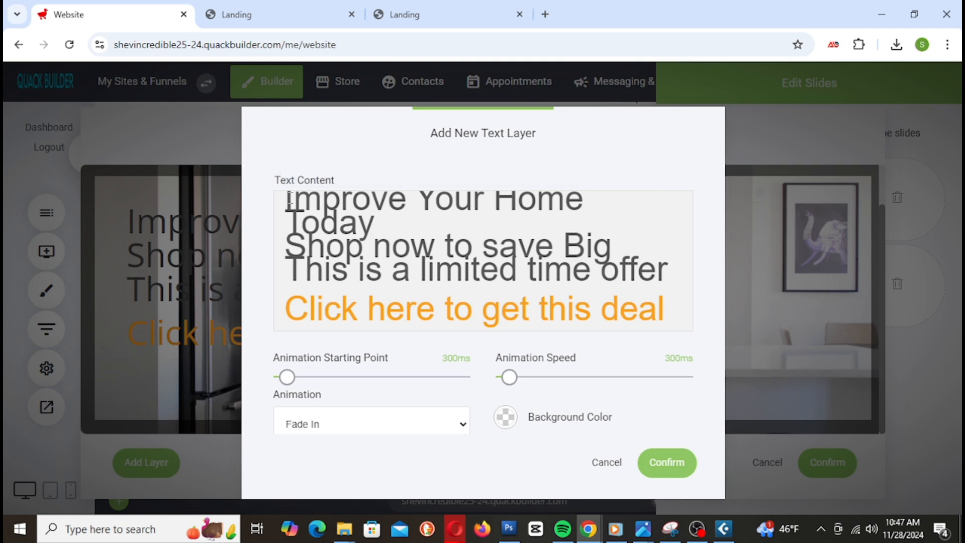
drag(285, 198, 658, 241)
click(565, 265)
drag(672, 273, 292, 196)
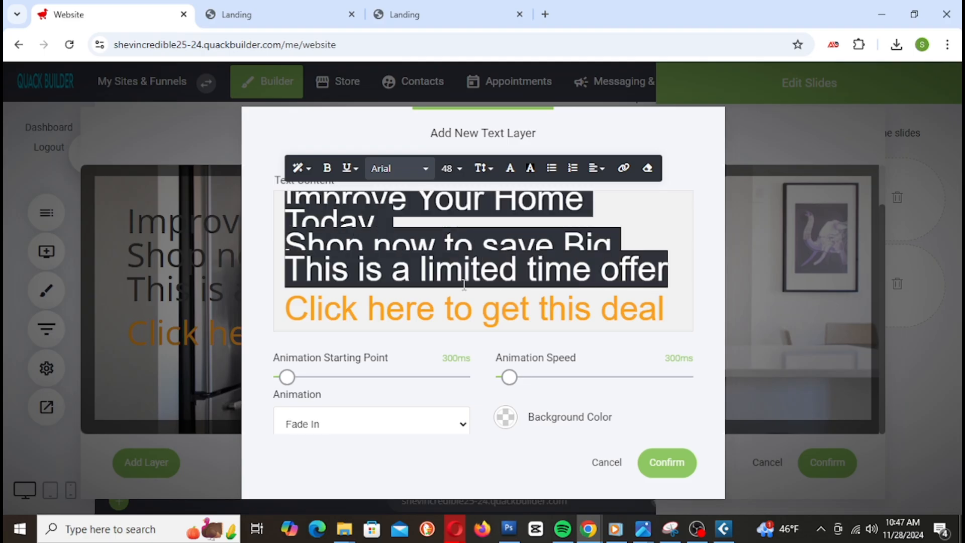
click(509, 168)
drag(558, 254, 549, 201)
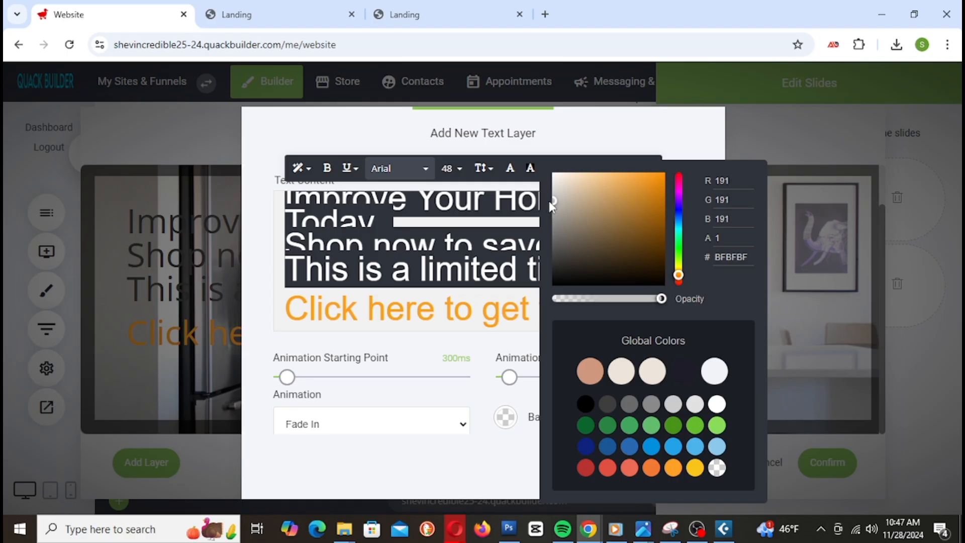
click(451, 229)
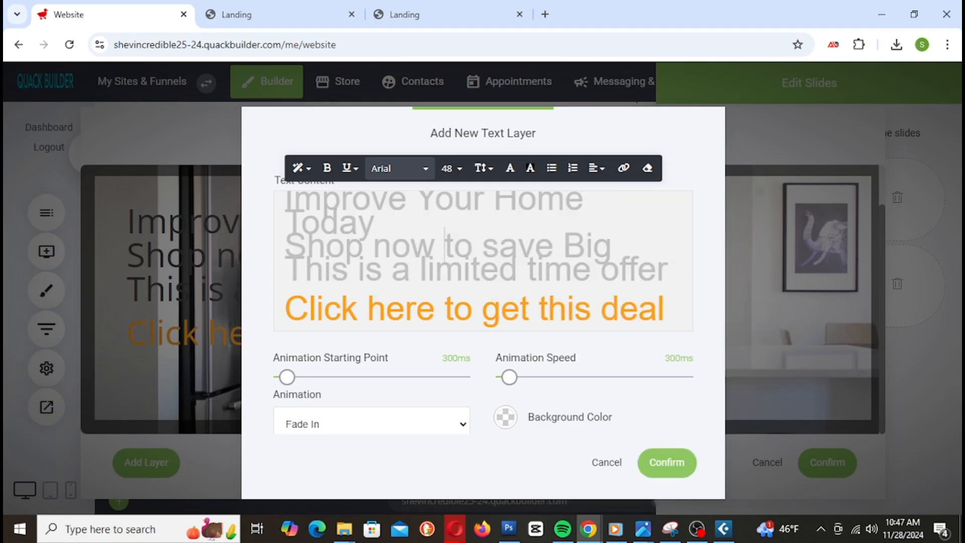
Recolour the three headline lines to grey #899BA0 and confirm the text layer.
drag(285, 201, 669, 263)
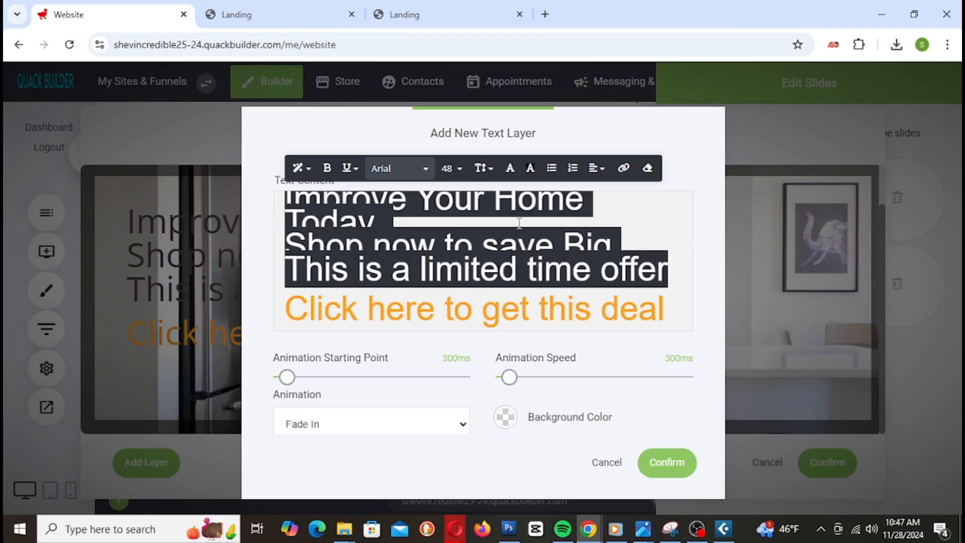
click(510, 168)
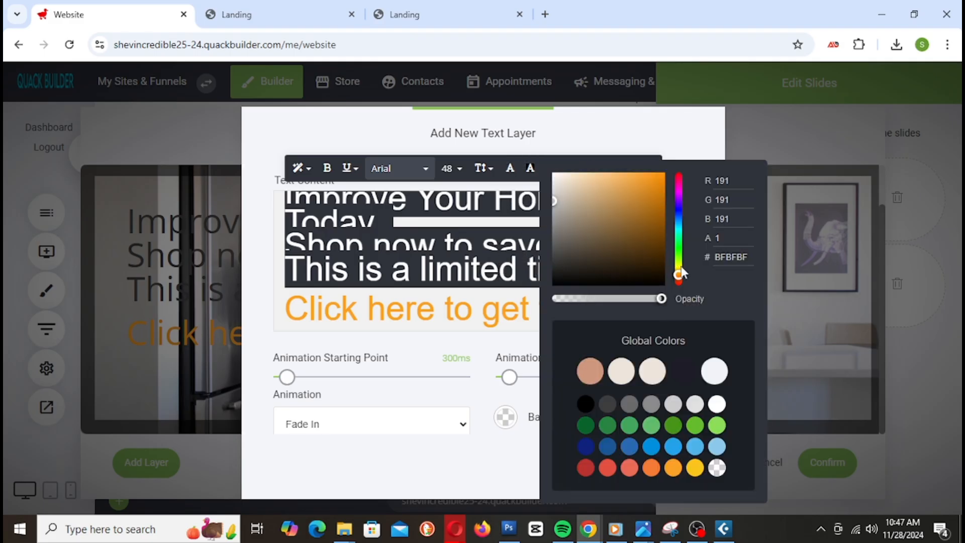
drag(557, 207, 555, 188)
click(680, 227)
drag(559, 192, 563, 185)
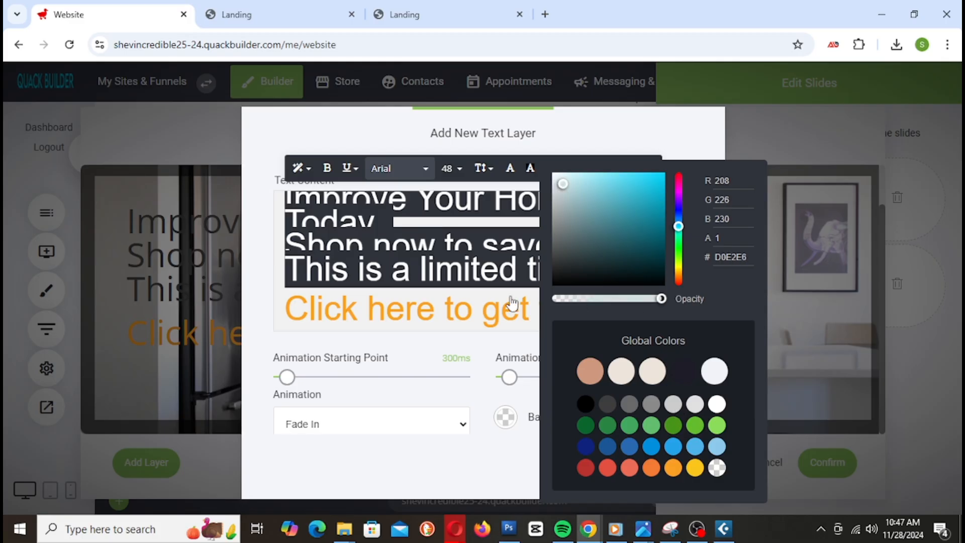
click(464, 194)
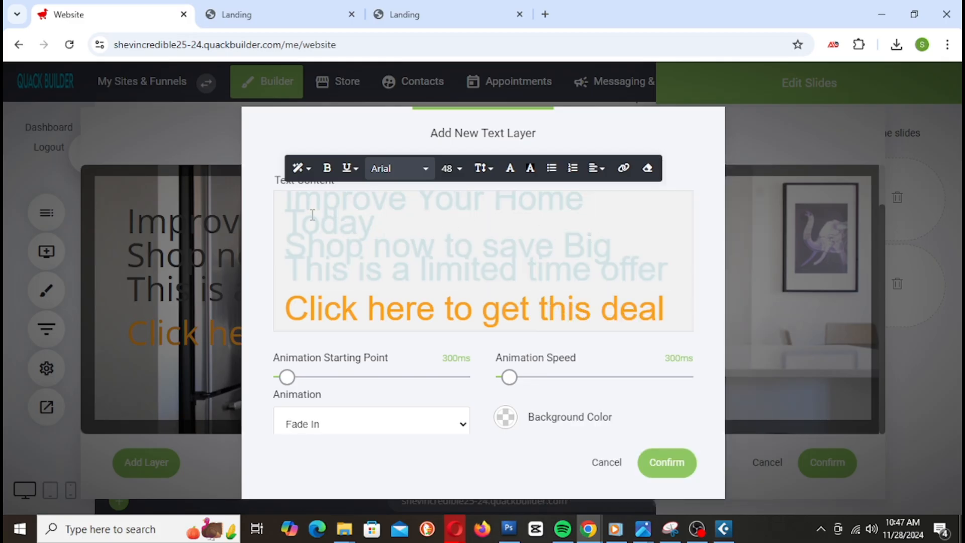
drag(289, 200, 678, 278)
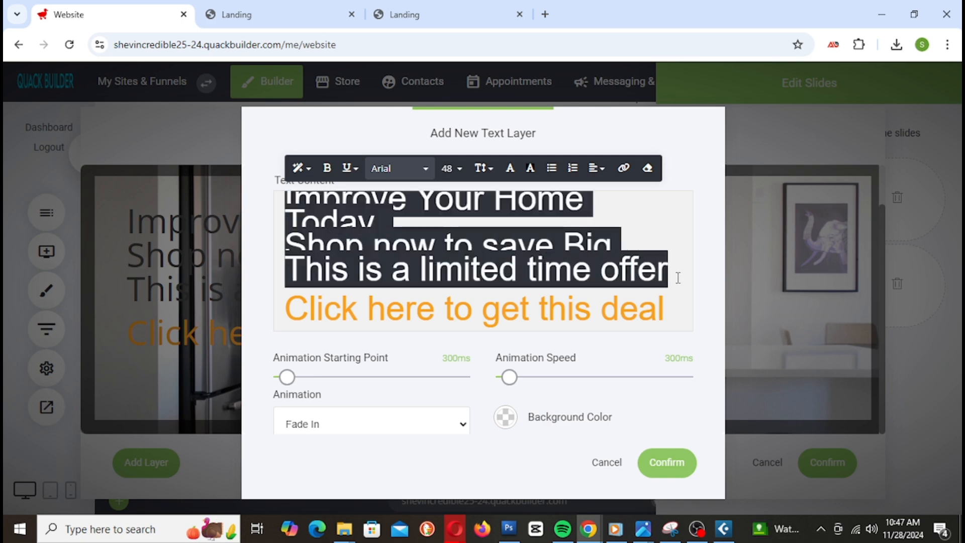
click(511, 168)
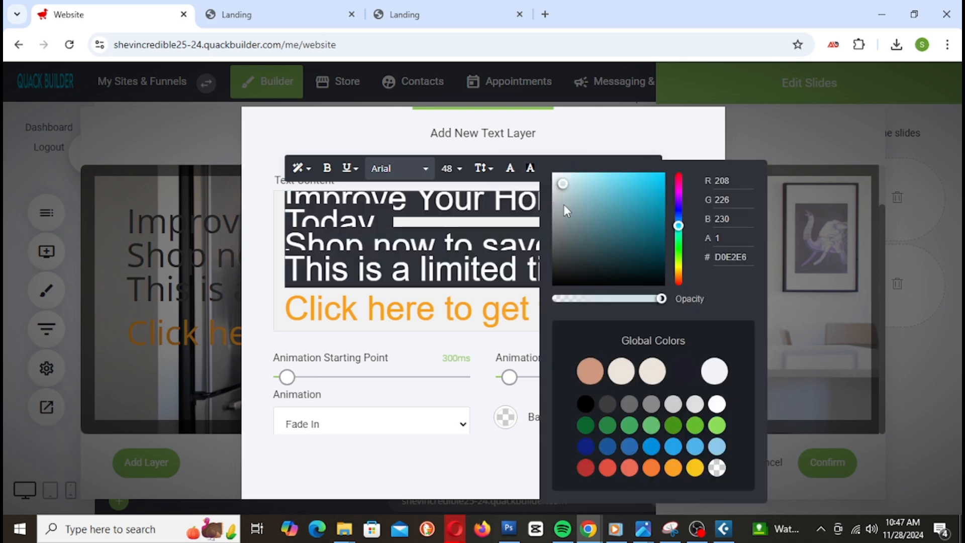
drag(564, 187, 569, 221)
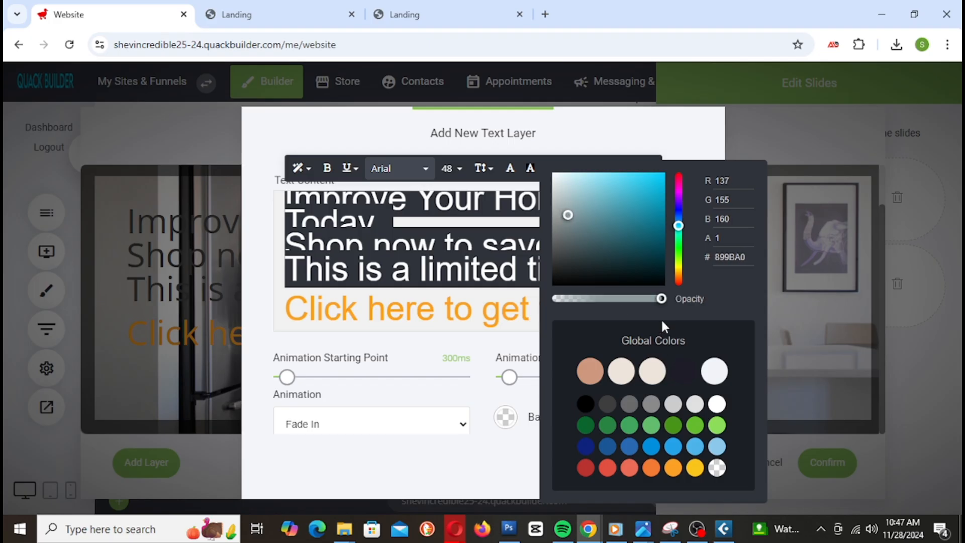
click(473, 224)
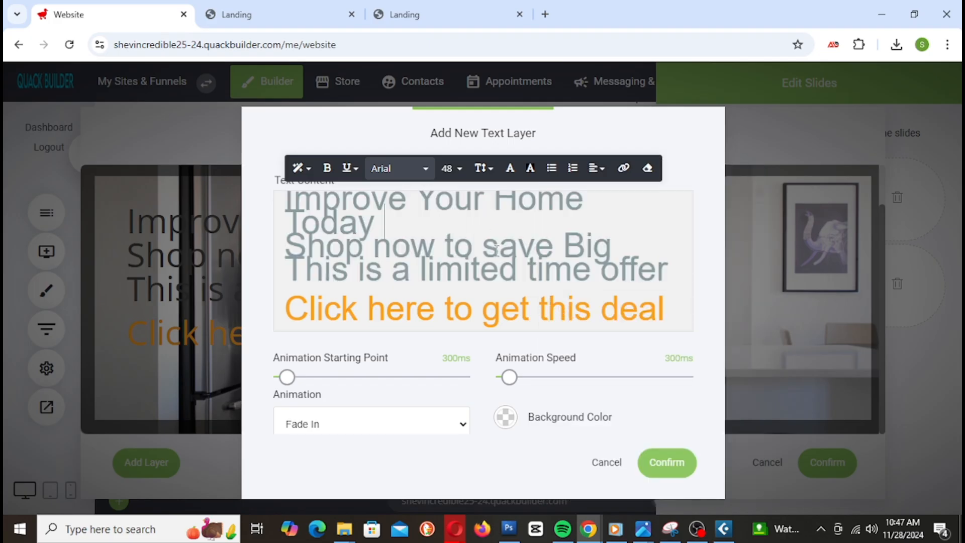
click(665, 461)
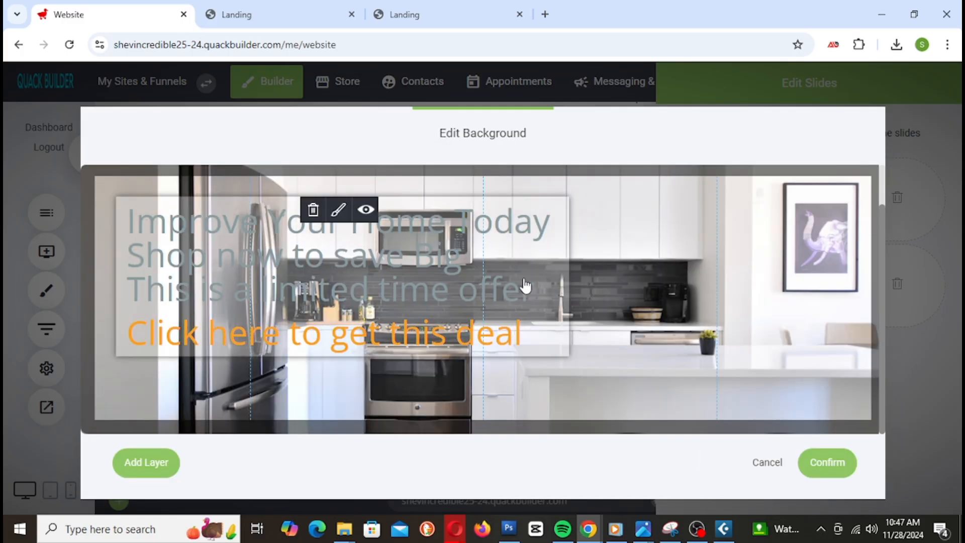
Confirm and save the kitchen slide, reload the Landing preview, then return to the editor.
click(834, 469)
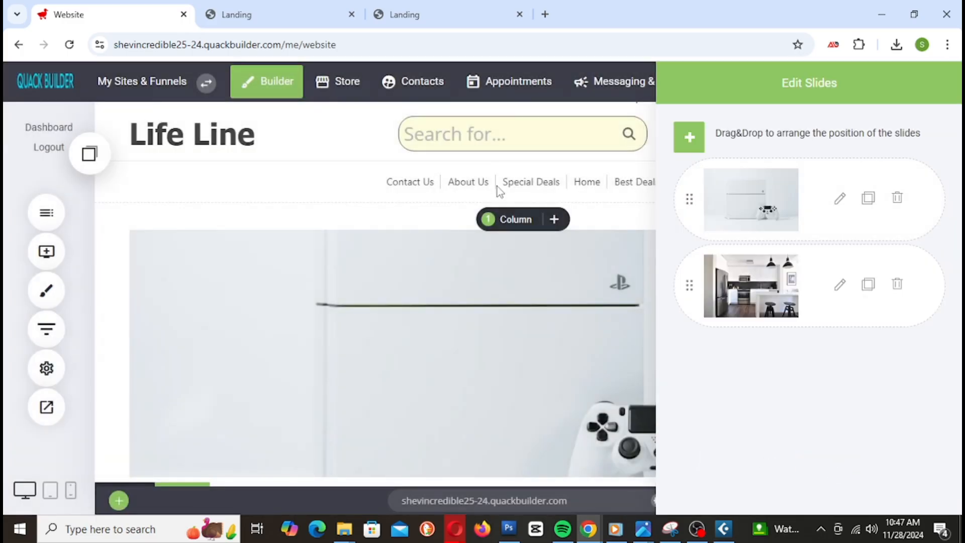
click(849, 79)
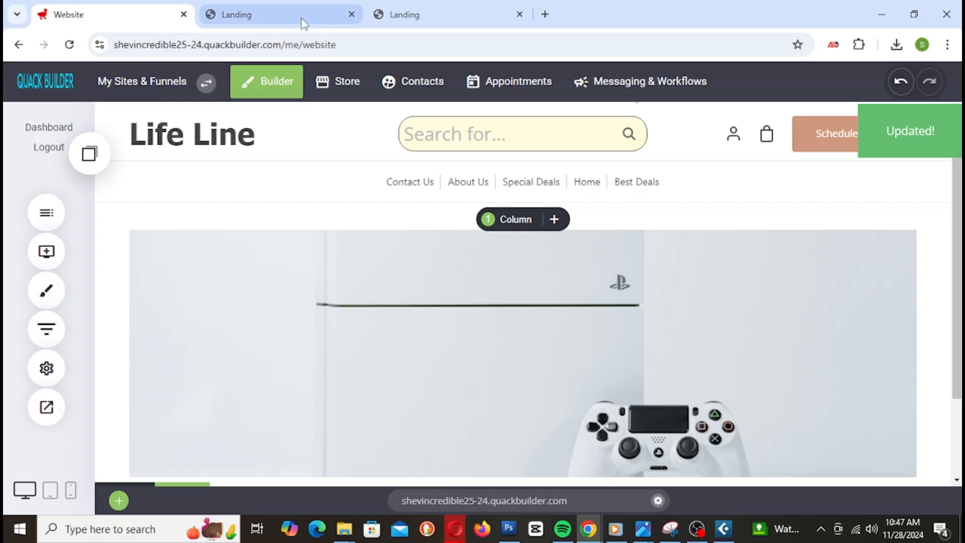
click(302, 21)
right_click(301, 19)
click(379, 149)
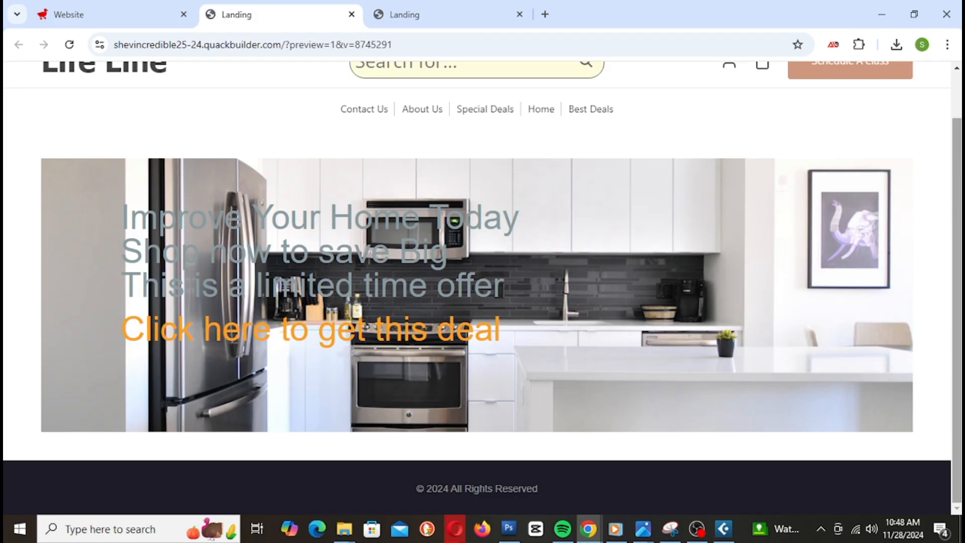
click(138, 19)
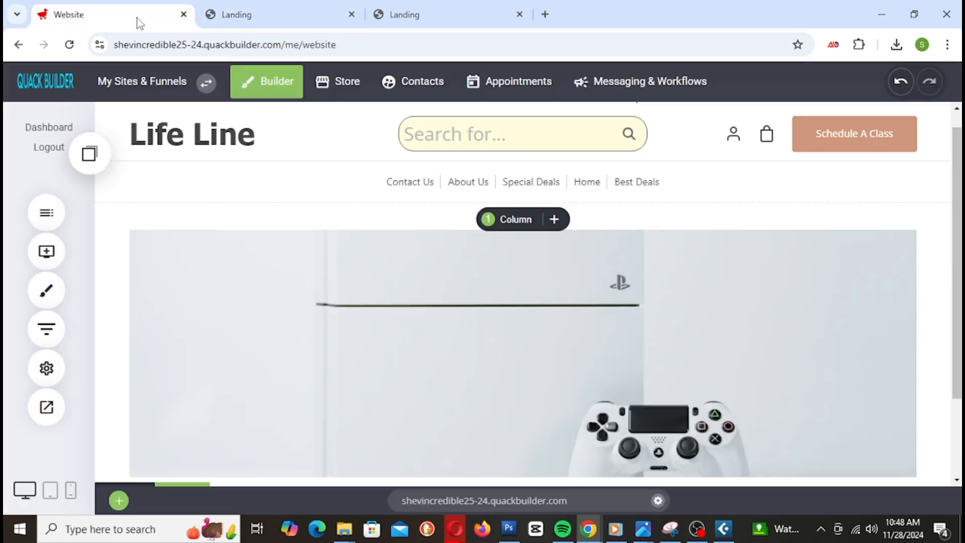
click(402, 302)
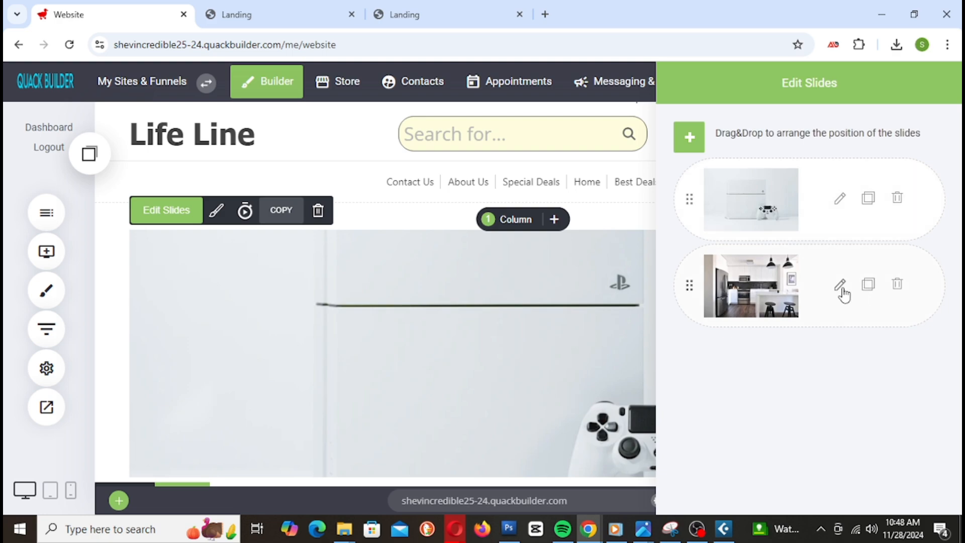
click(840, 289)
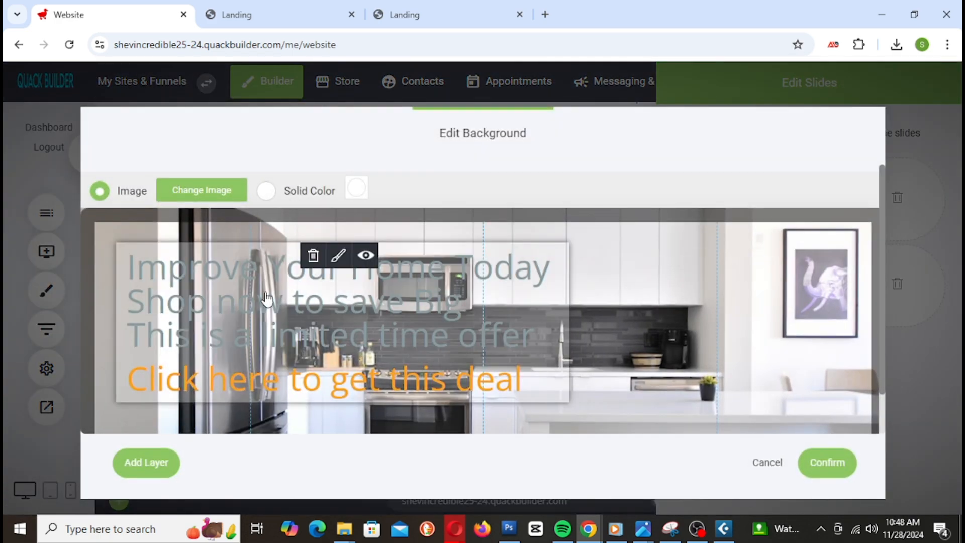
click(262, 296)
click(289, 203)
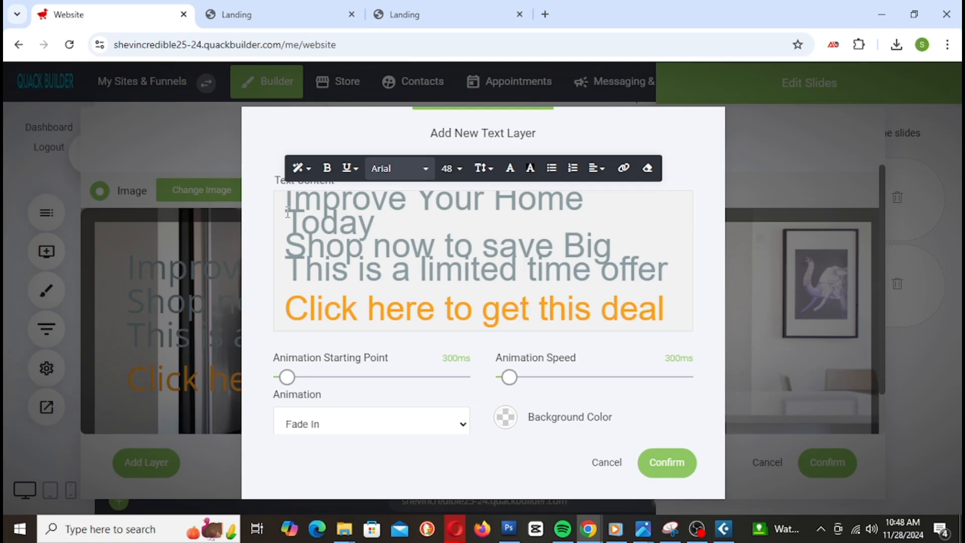
drag(288, 199, 677, 263)
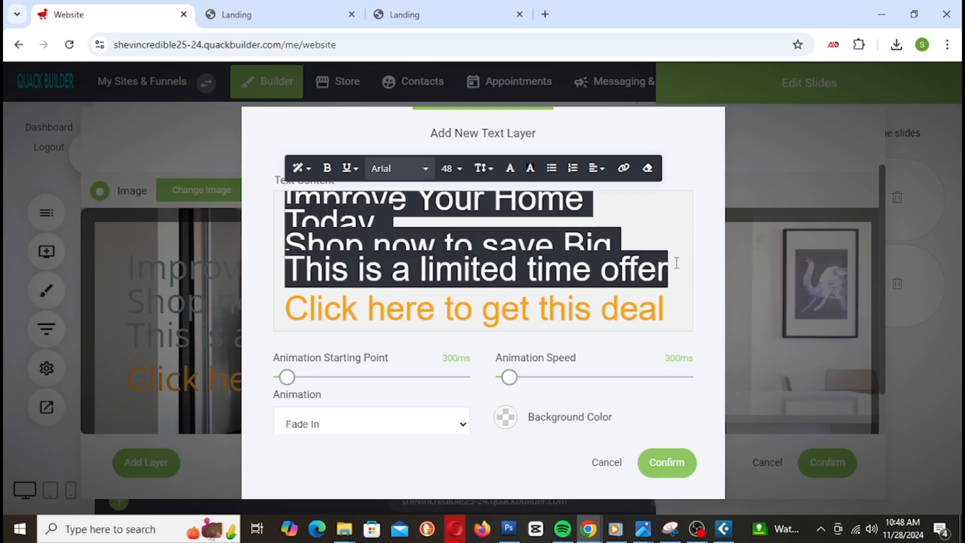
click(530, 168)
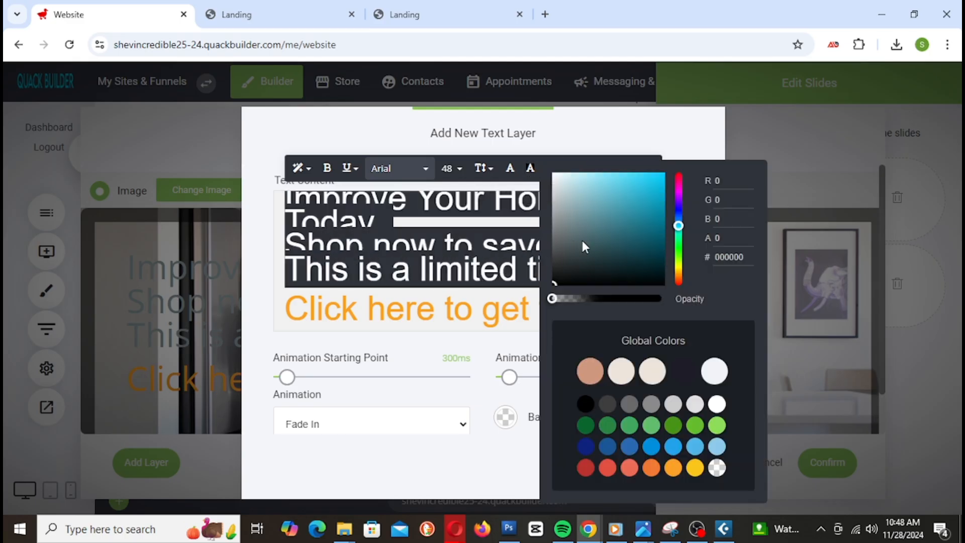
drag(603, 191, 584, 173)
drag(658, 298, 626, 290)
click(388, 130)
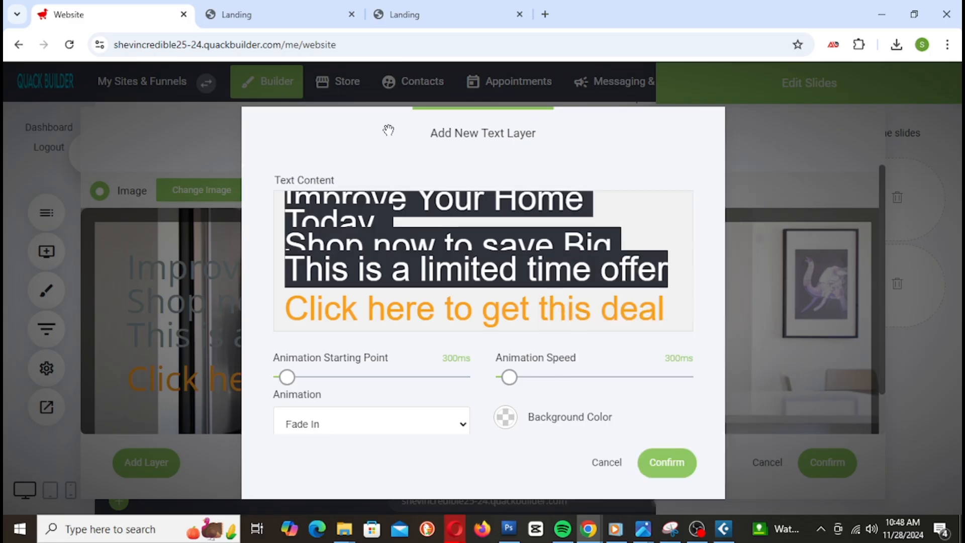
click(407, 244)
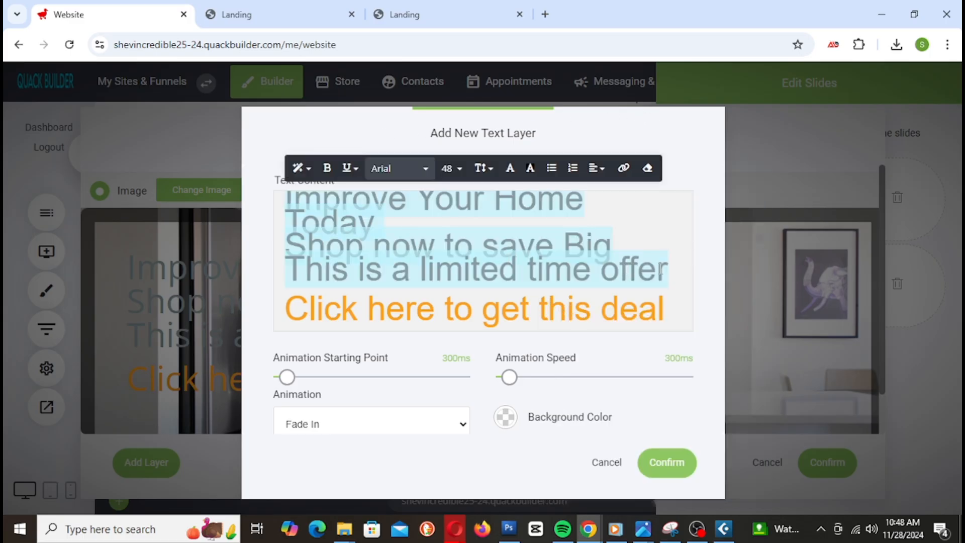
drag(665, 270, 288, 200)
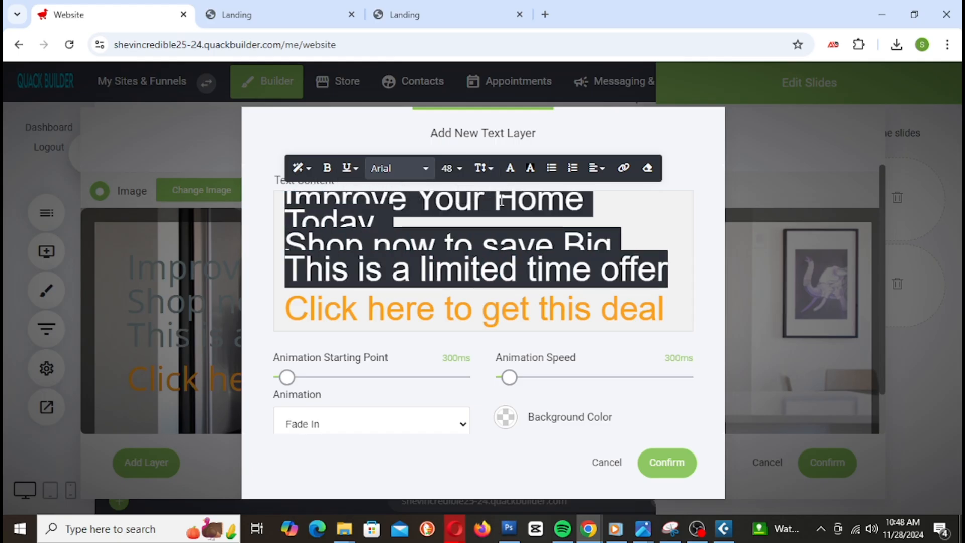
click(511, 169)
drag(556, 218, 514, 262)
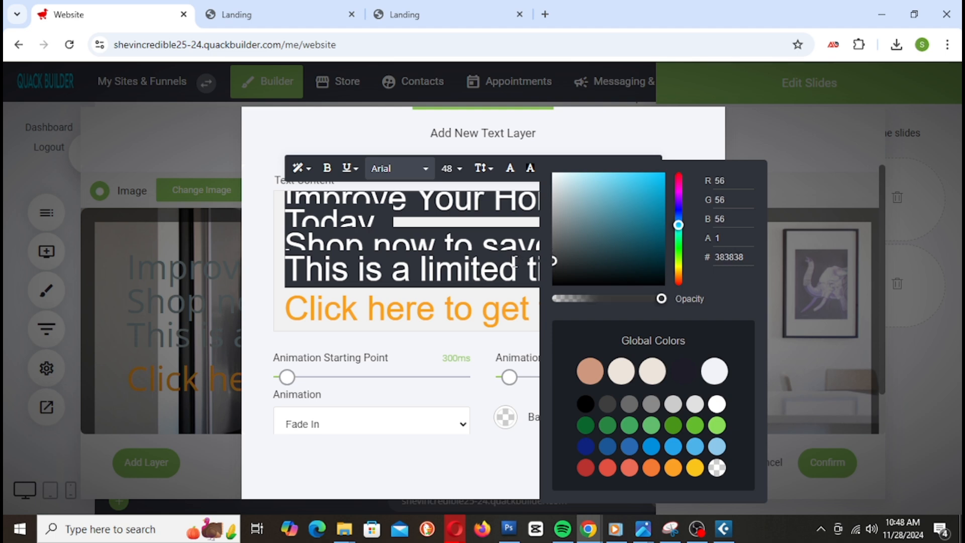
click(614, 137)
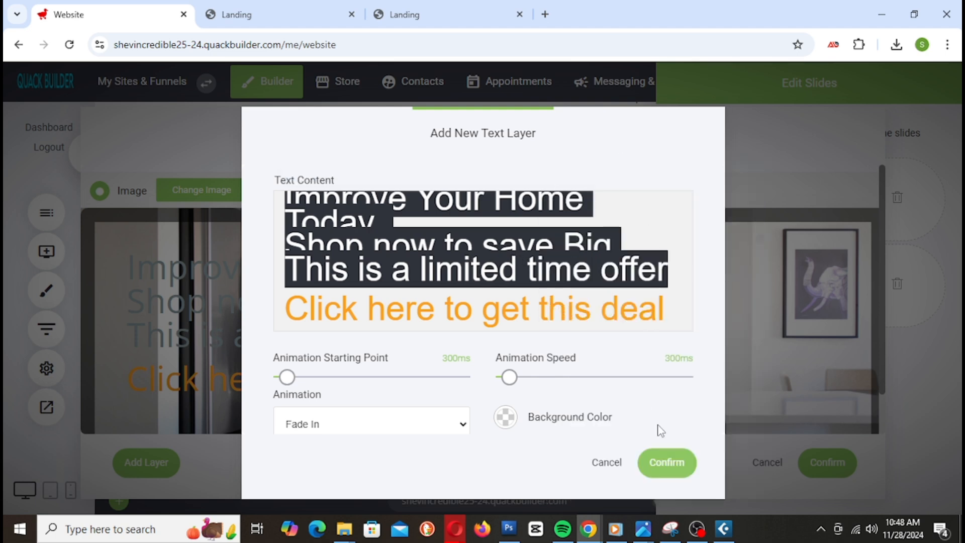
click(666, 461)
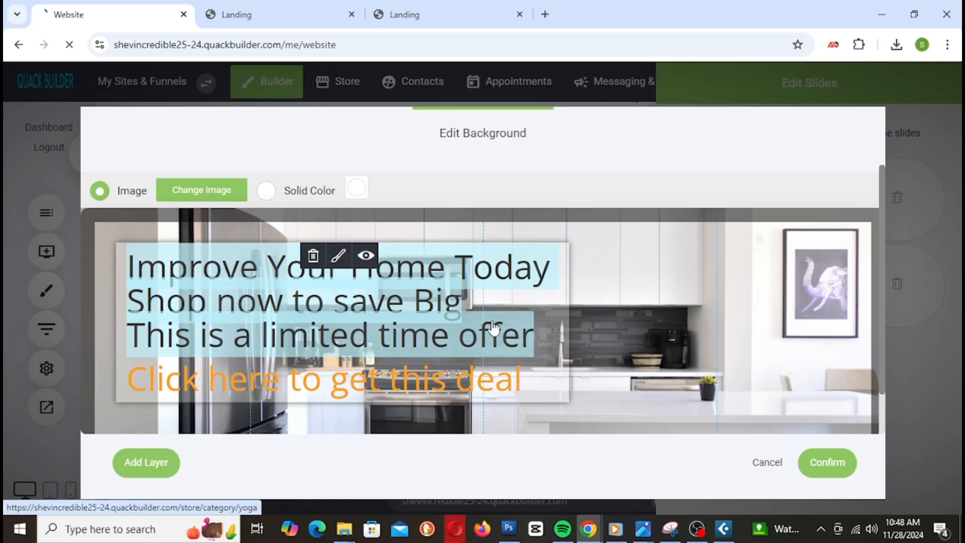
key(alt+Left)
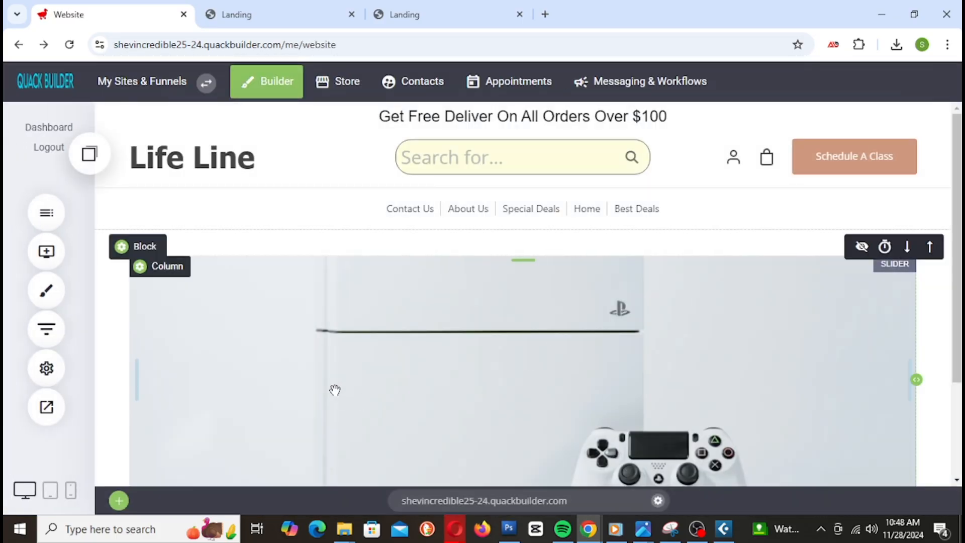
Give the kitchen slide's first three headline lines a translucent light-cyan B1EAF7 background.
click(335, 390)
click(839, 285)
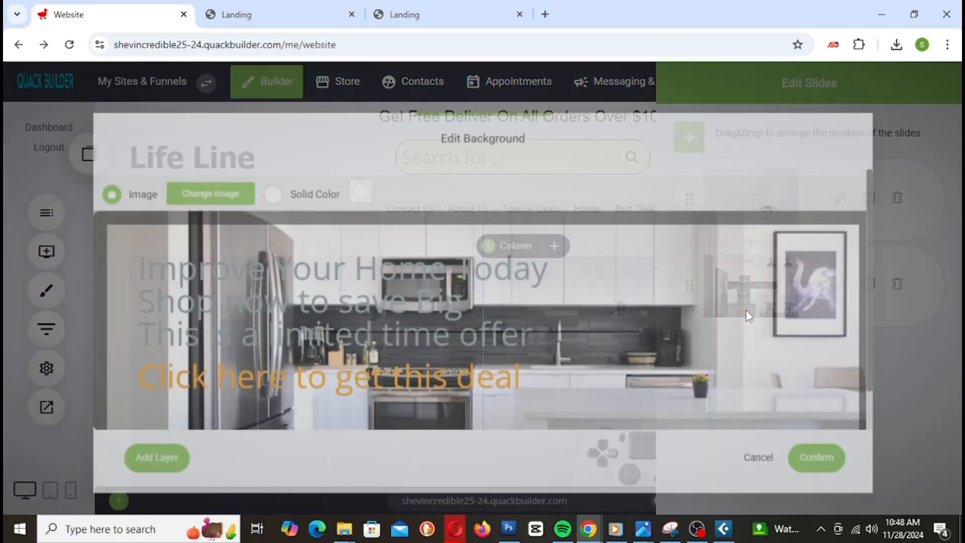
double_click(202, 292)
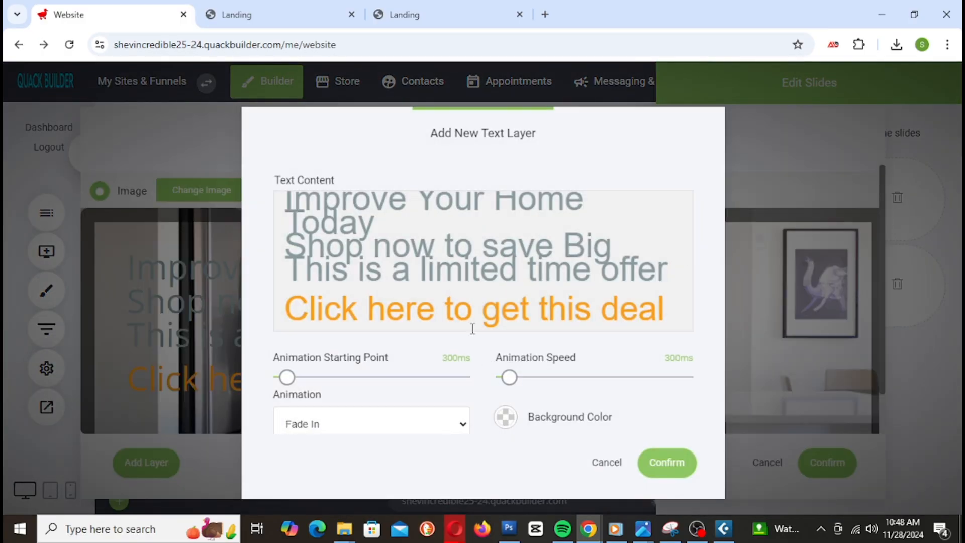
click(321, 221)
drag(287, 201, 682, 270)
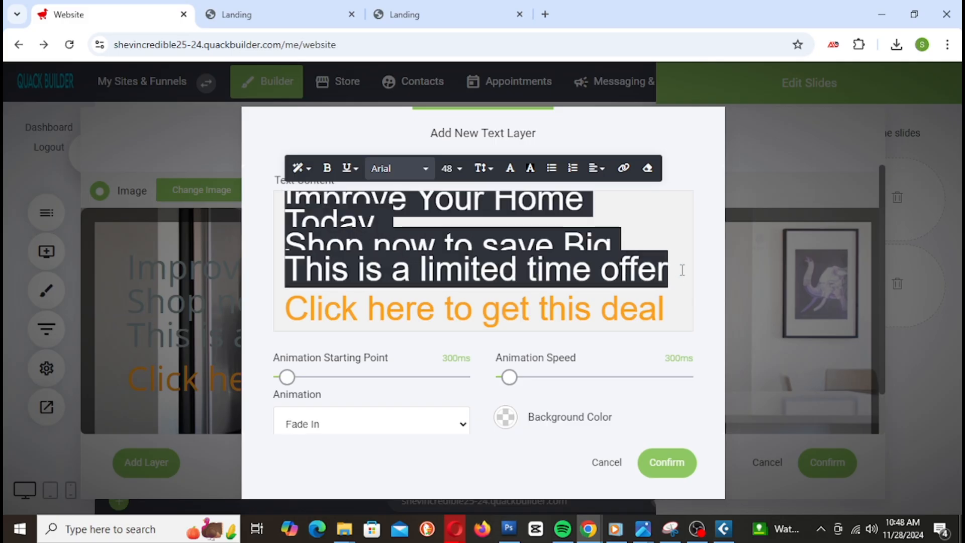
click(530, 169)
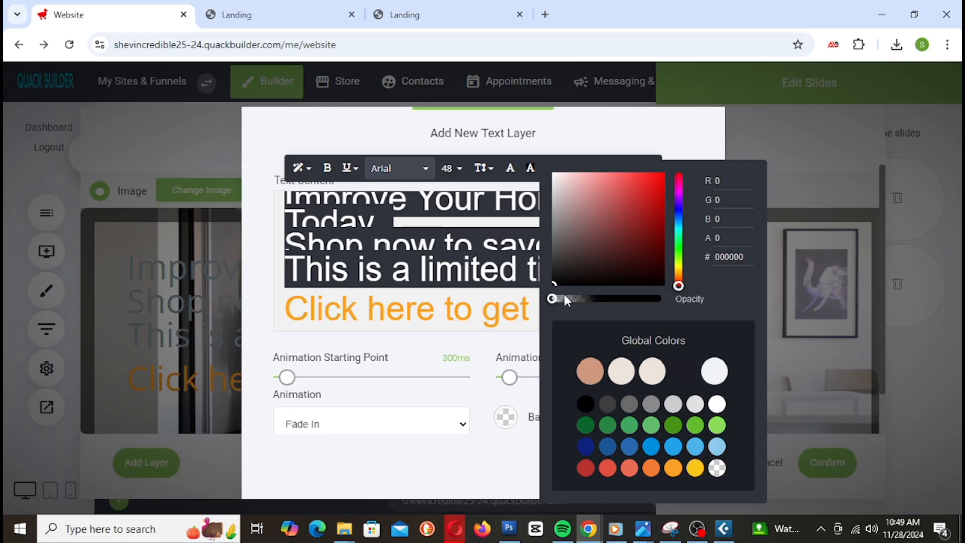
drag(680, 265, 679, 226)
drag(612, 199, 585, 184)
drag(666, 304, 616, 303)
click(470, 226)
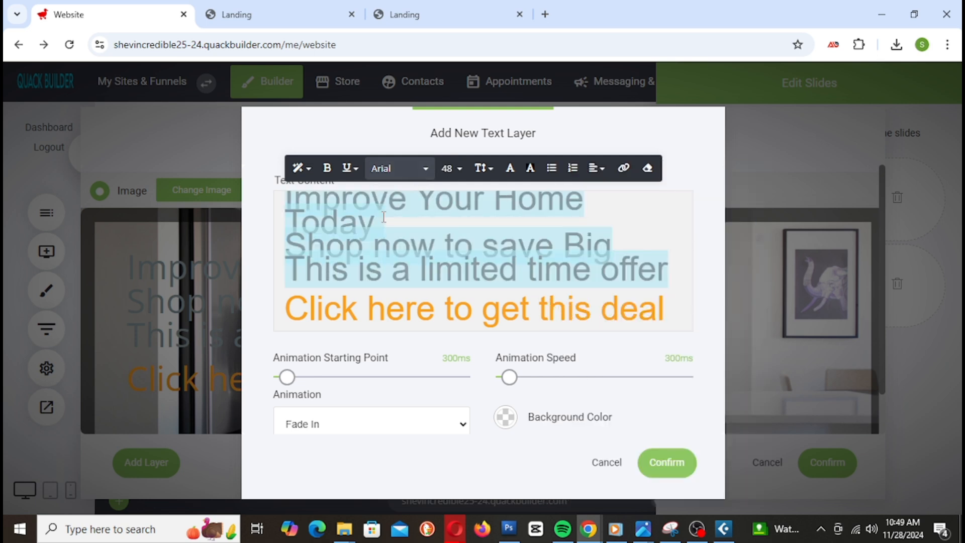
click(283, 199)
Set those lines' text colour to dark grey 2B2B2B, confirm both dialogs, and save.
drag(287, 198, 675, 263)
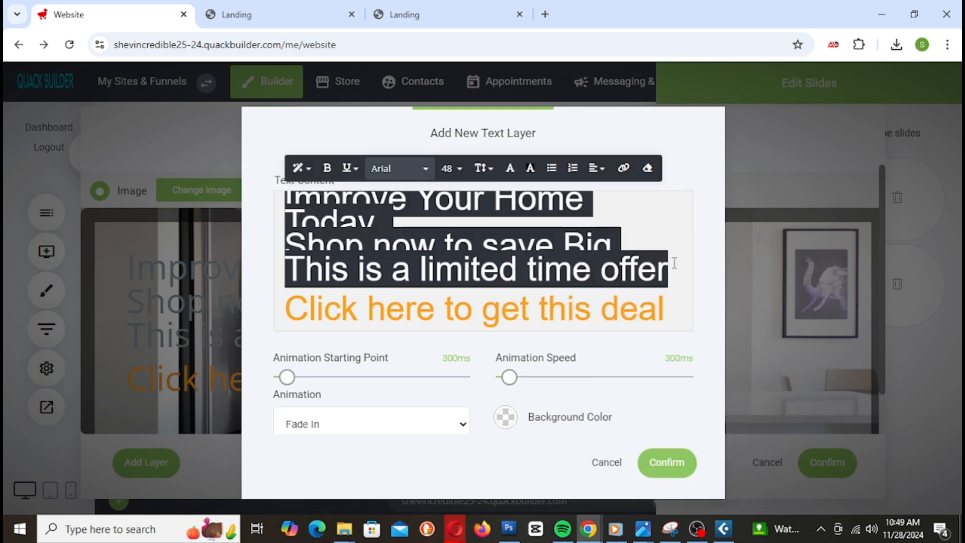
click(509, 168)
drag(566, 219, 532, 267)
click(462, 223)
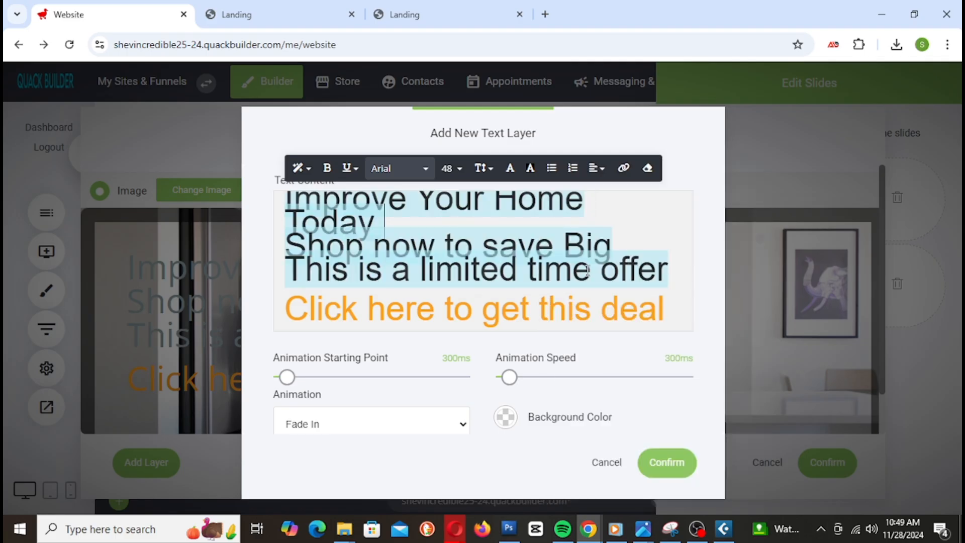
click(674, 476)
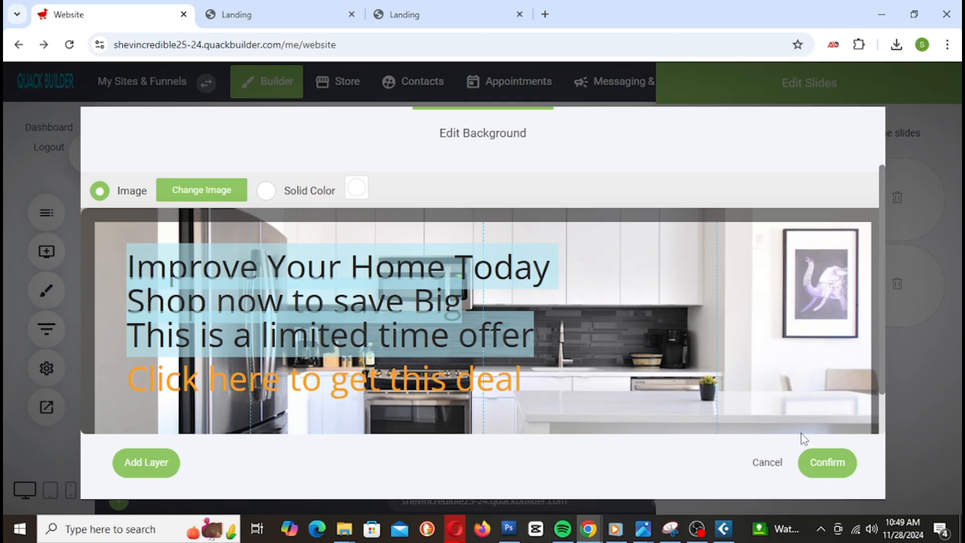
click(824, 462)
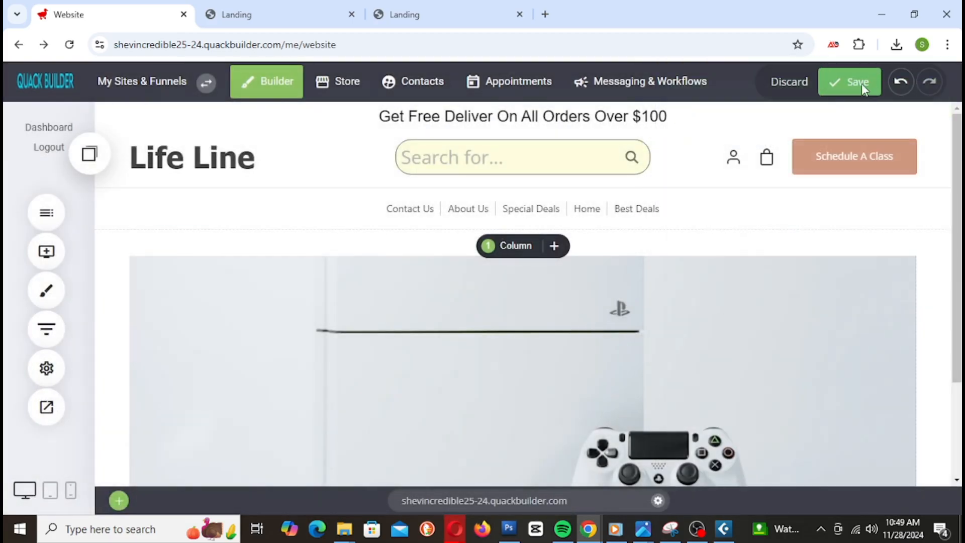
click(862, 83)
Reload the Landing preview to check the kitchen slide's dark headline on cyan highlight.
click(275, 15)
right_click(291, 22)
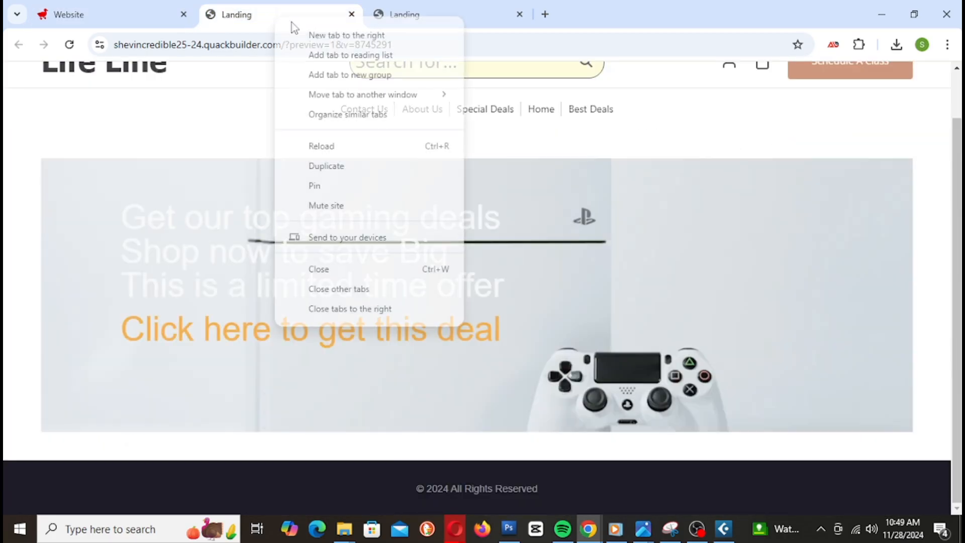
click(346, 149)
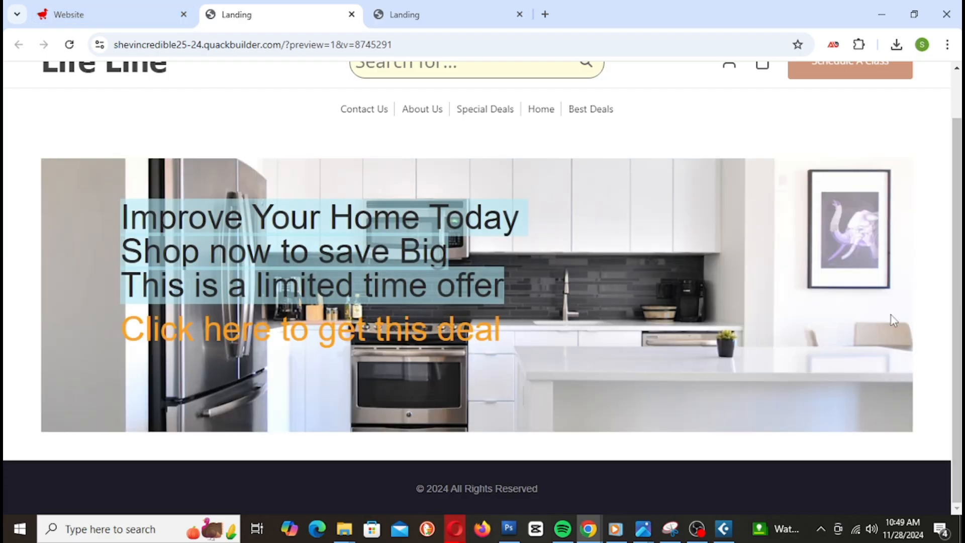
scroll(717, 371, up, 1)
scroll(714, 372, down, 1)
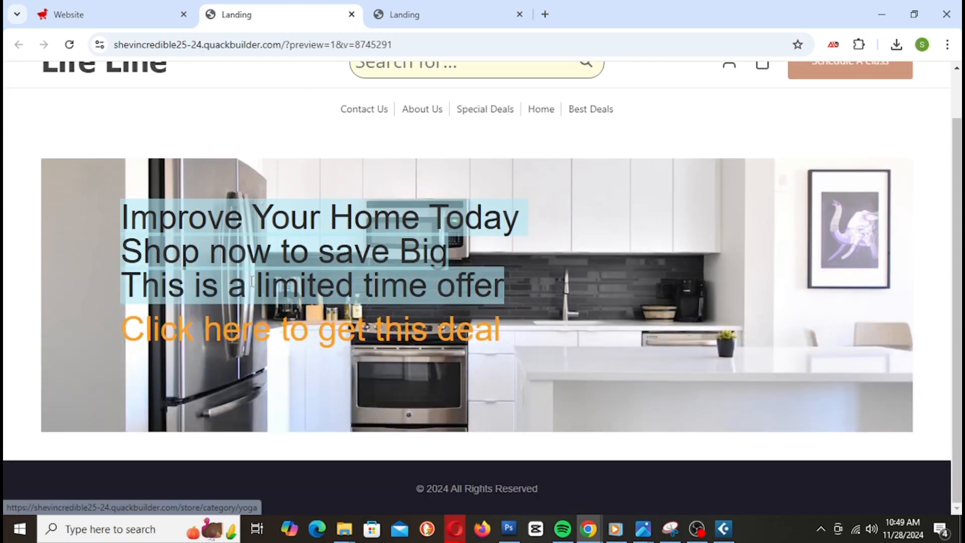
Test the 'Click here to get this deal' link, go back, and return to the editor.
click(316, 345)
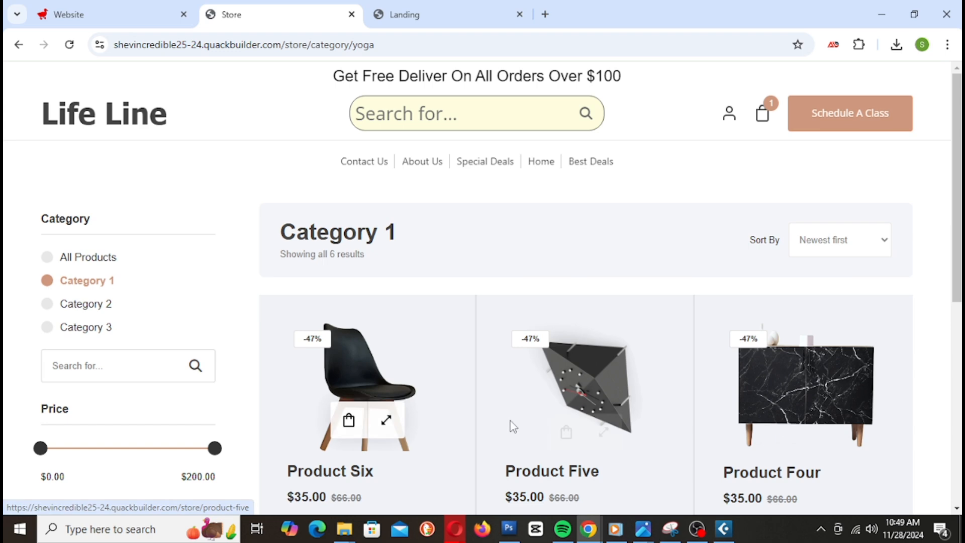
scroll(489, 409, down, 5)
scroll(539, 413, up, 5)
key(alt+Left)
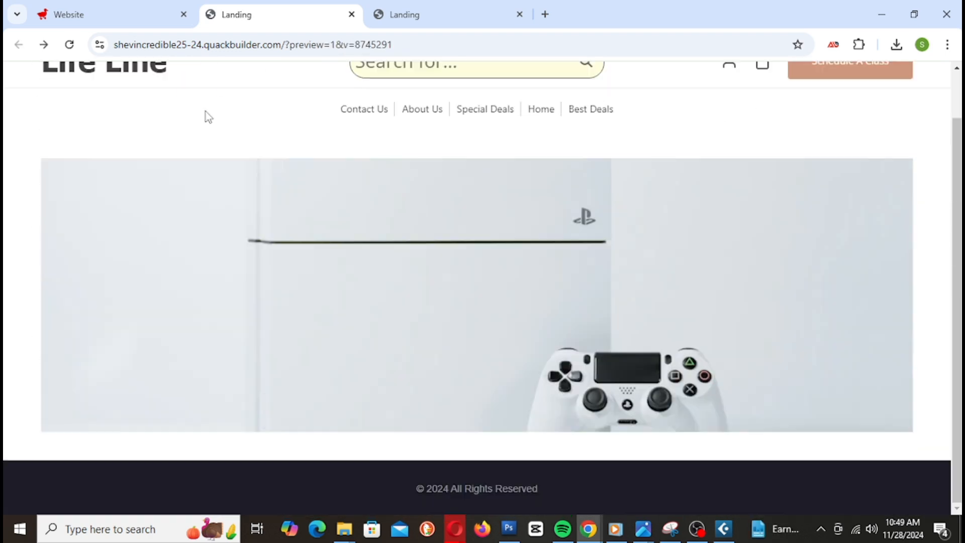
click(114, 14)
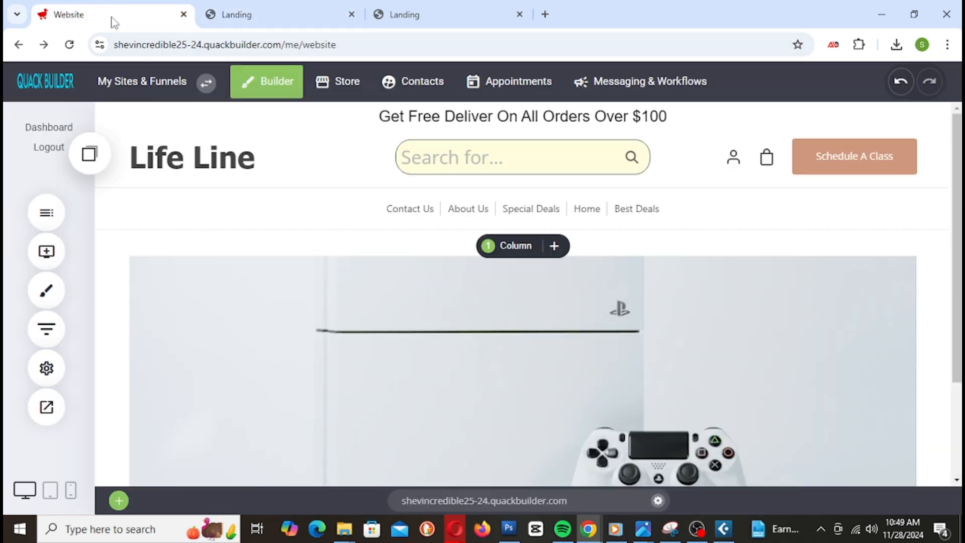
Enable Pause on mouse over, Show timer and Navigation Arrows on the slider, then save.
scroll(437, 355, up, 1)
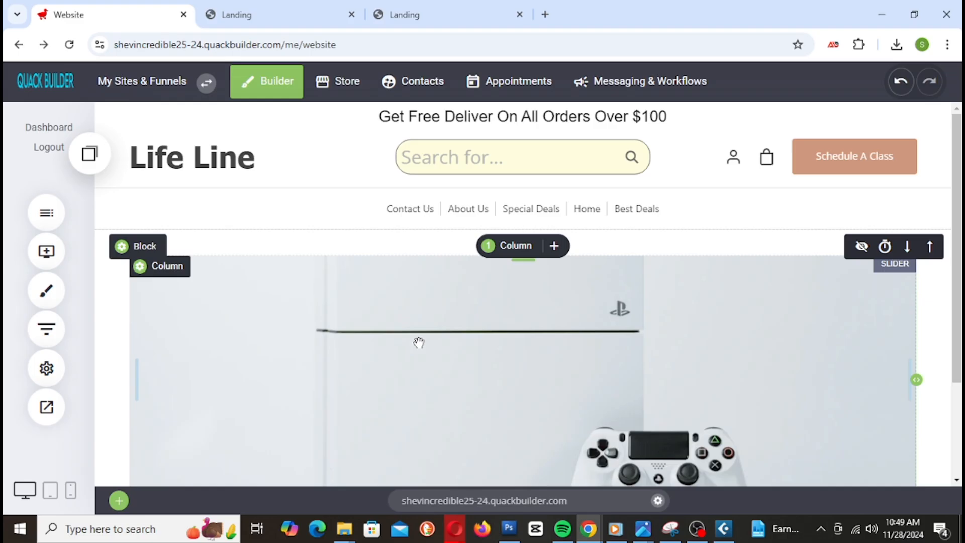
scroll(553, 352, down, 3)
click(452, 263)
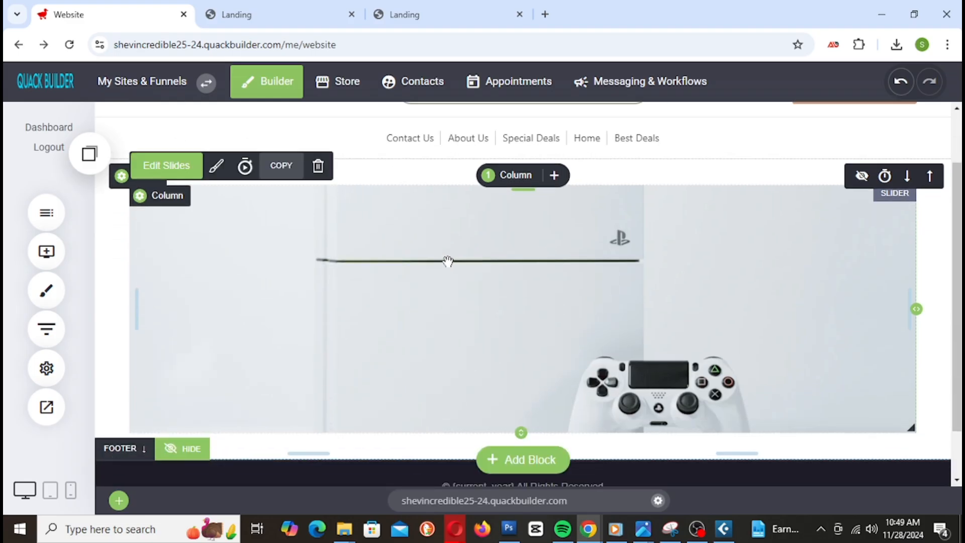
click(217, 171)
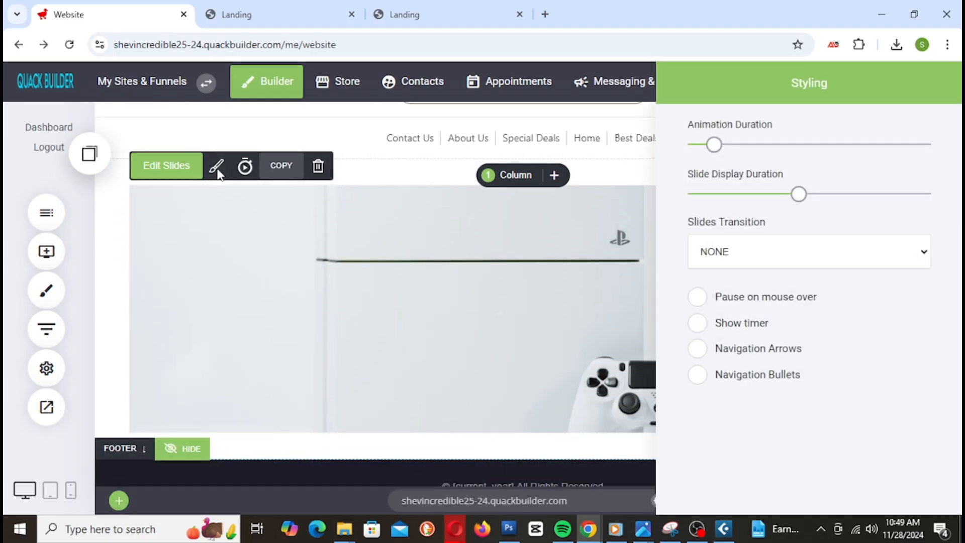
click(697, 303)
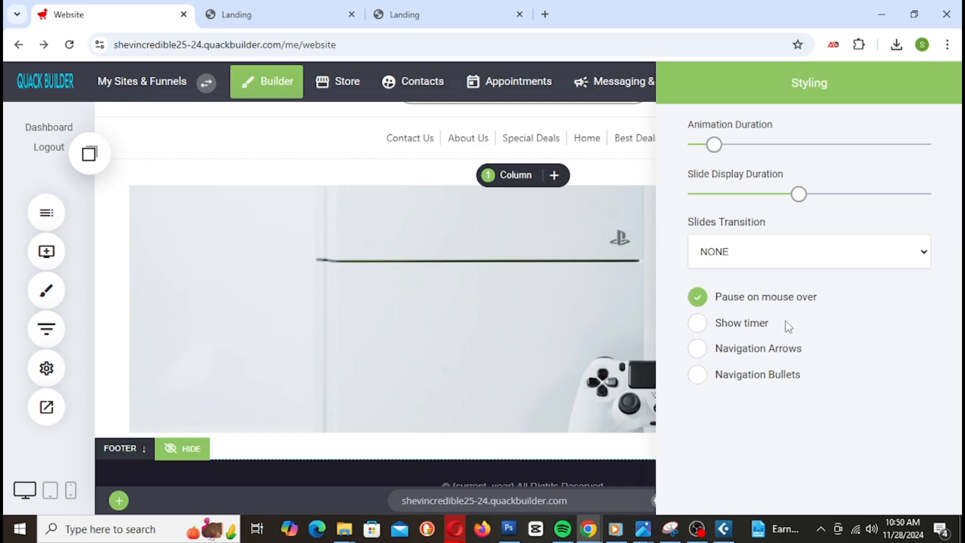
click(699, 324)
click(699, 351)
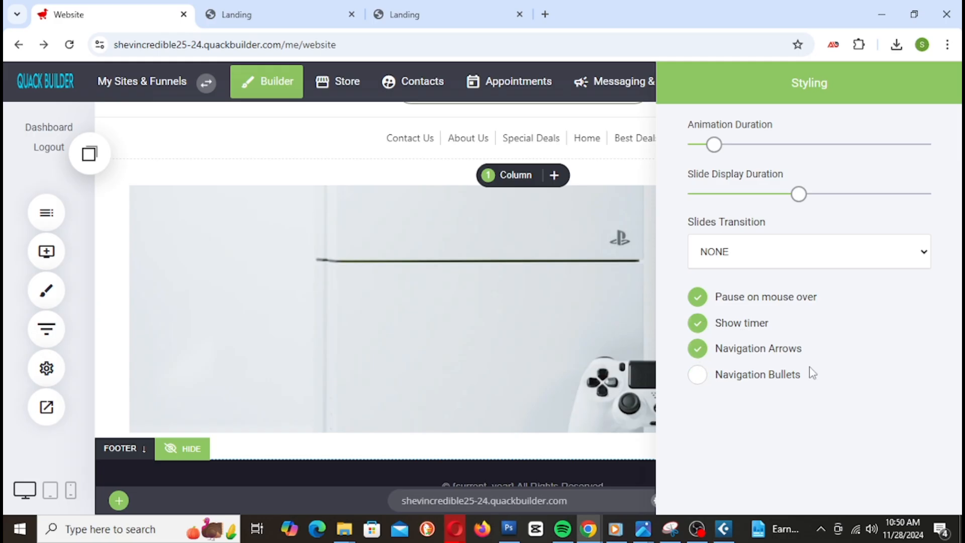
click(562, 342)
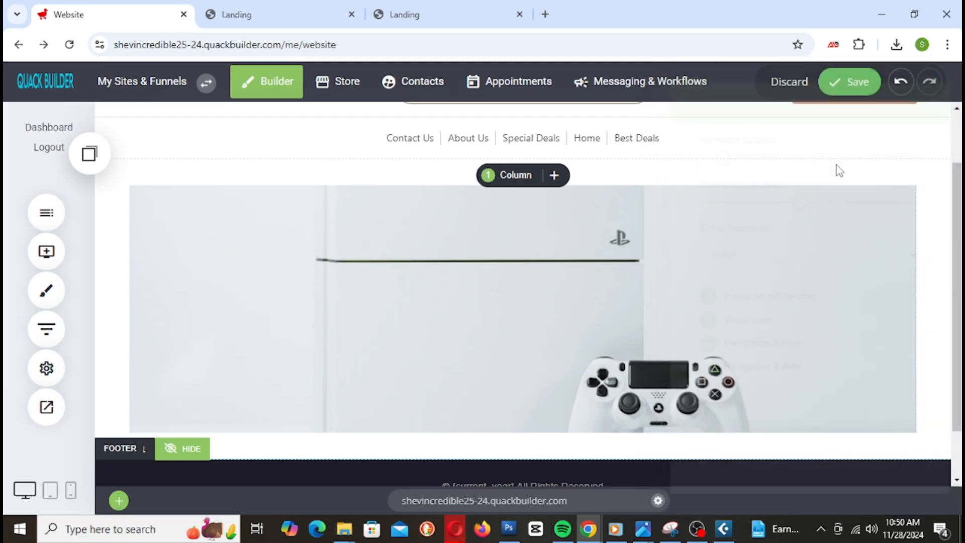
click(854, 84)
Reload the Landing preview and step through the gaming and kitchen slides with the new arrows.
click(291, 13)
right_click(291, 13)
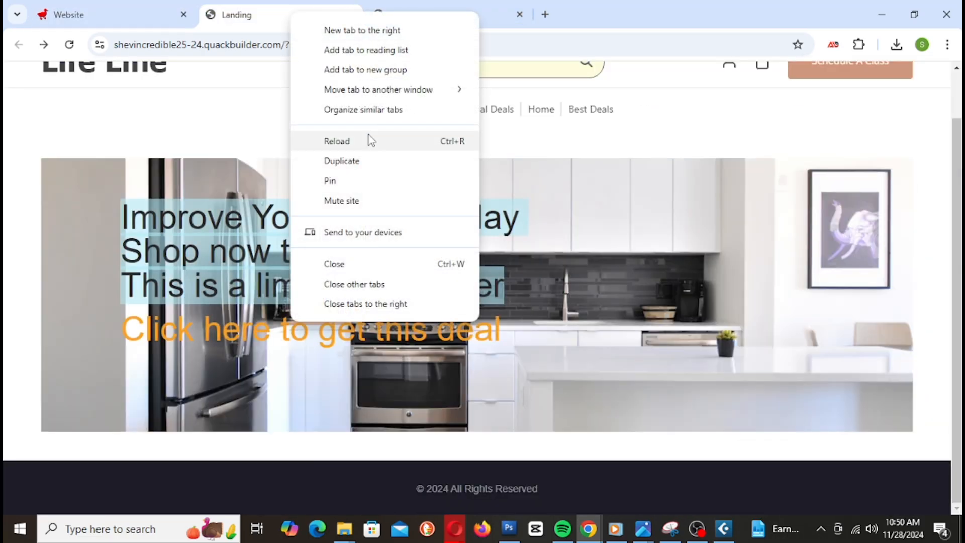
click(369, 140)
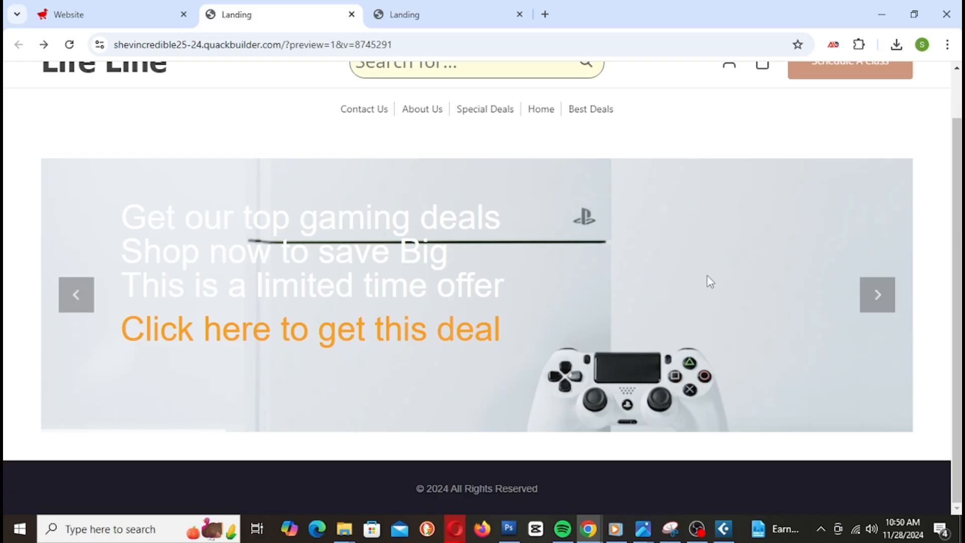
click(875, 308)
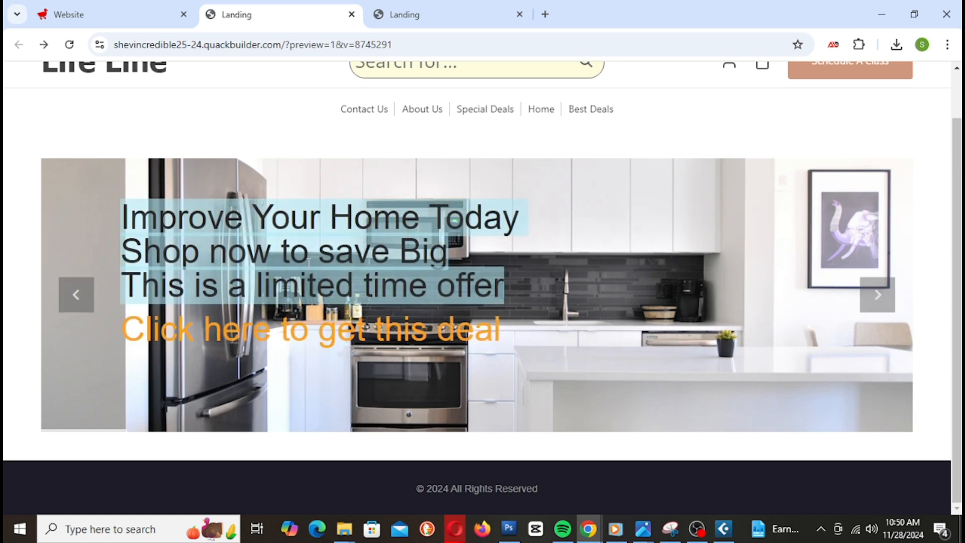
click(877, 301)
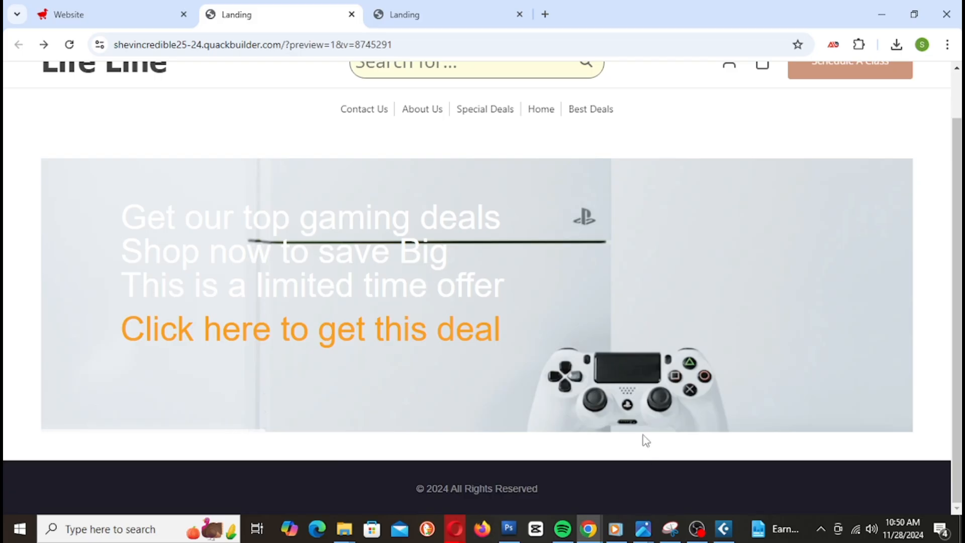
scroll(643, 440, up, 1)
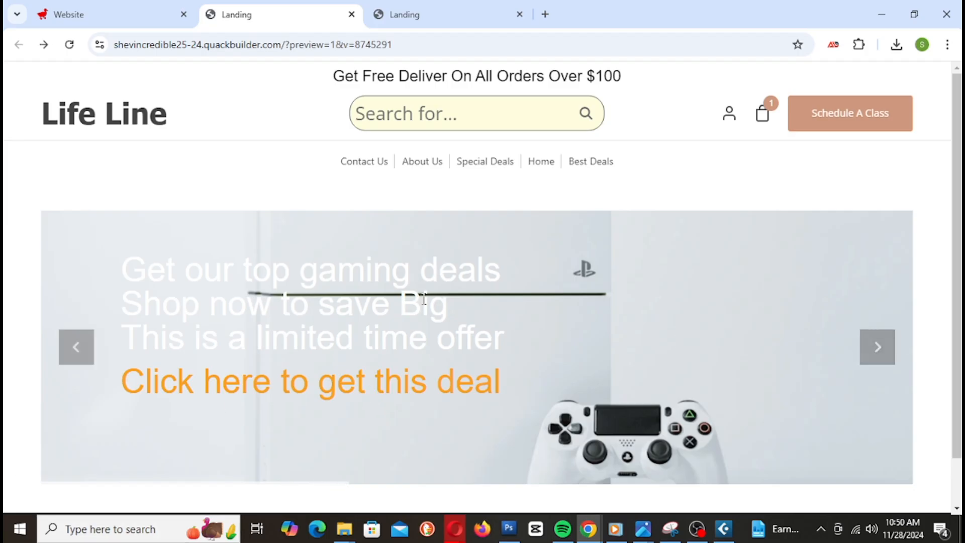
scroll(551, 463, down, 1)
scroll(754, 382, up, 1)
click(888, 347)
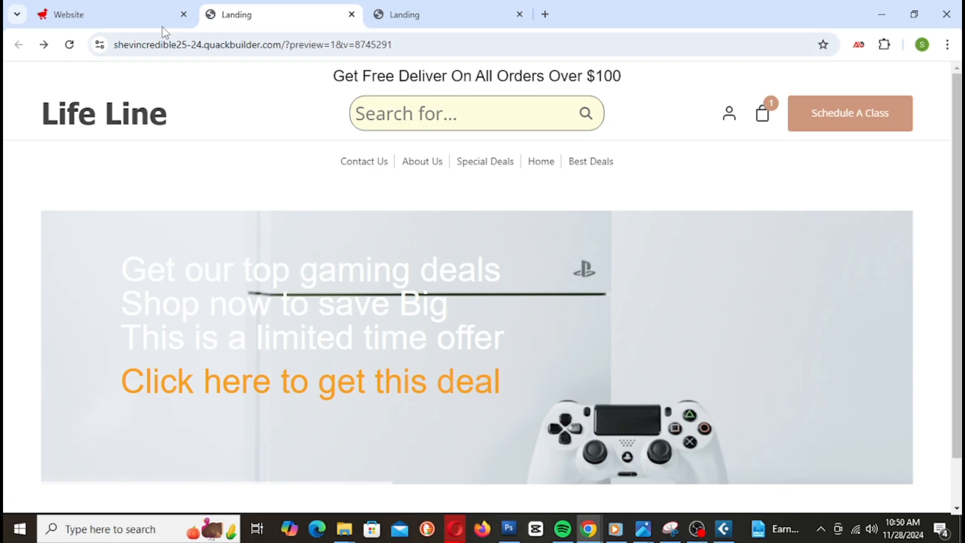
click(148, 16)
Highlight the gaming slide's first three caption lines with #2DC6F1 at about 30% opacity.
click(468, 307)
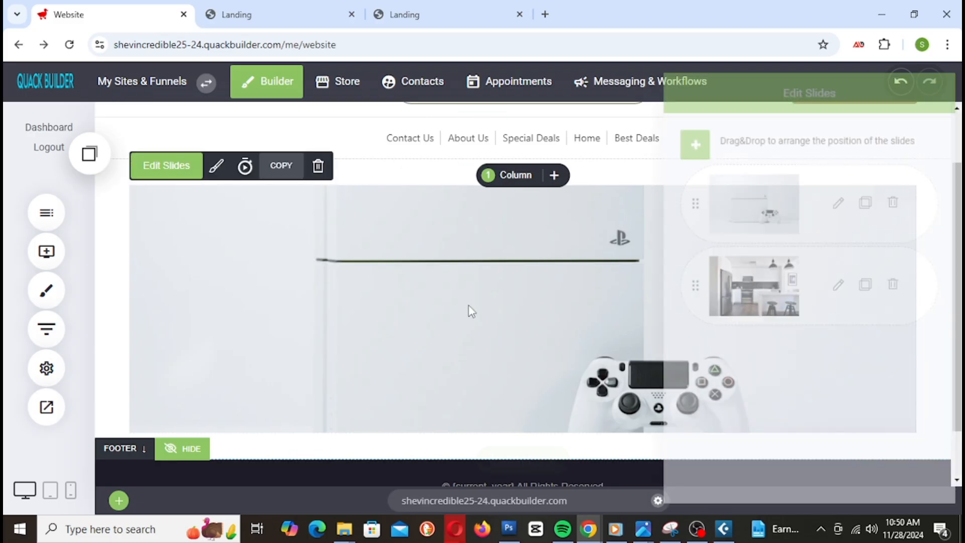
click(840, 198)
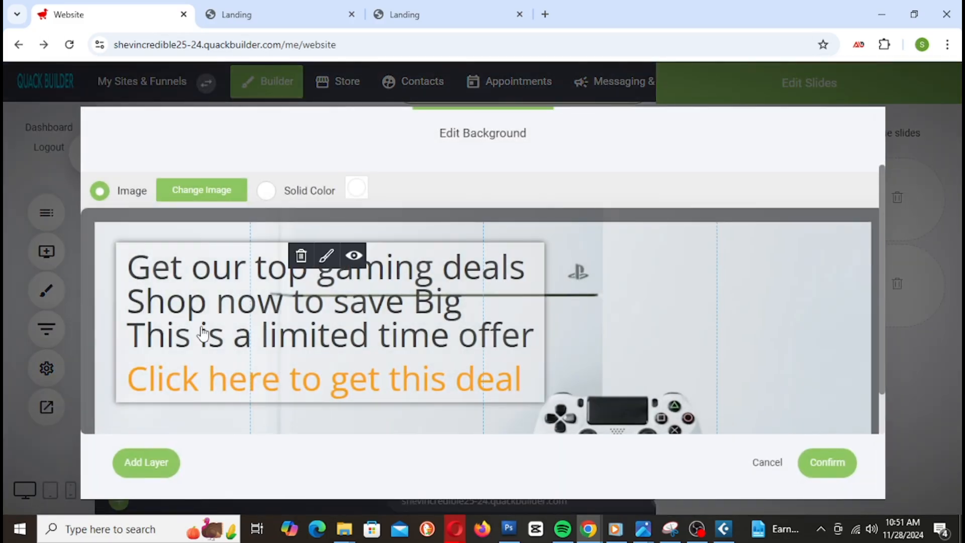
click(253, 248)
click(327, 254)
click(343, 229)
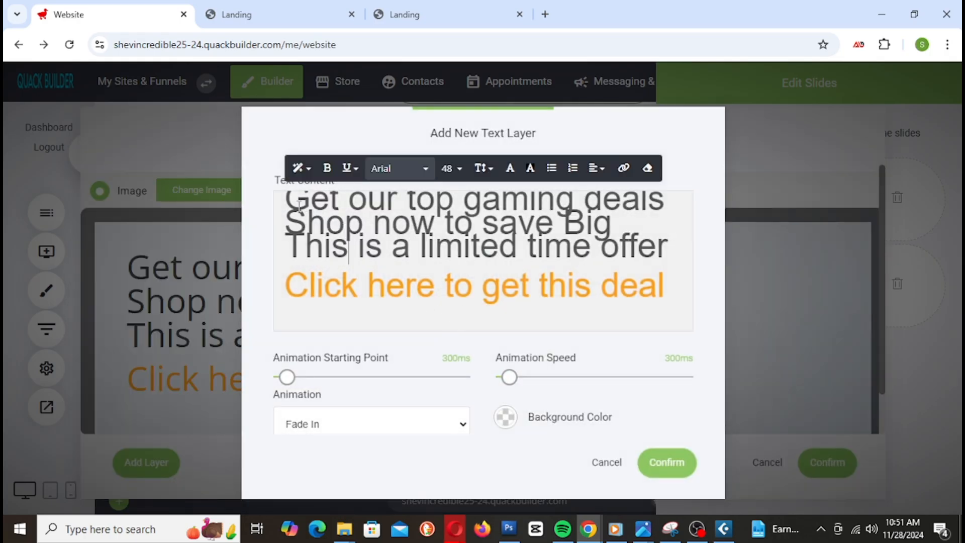
drag(291, 211, 686, 245)
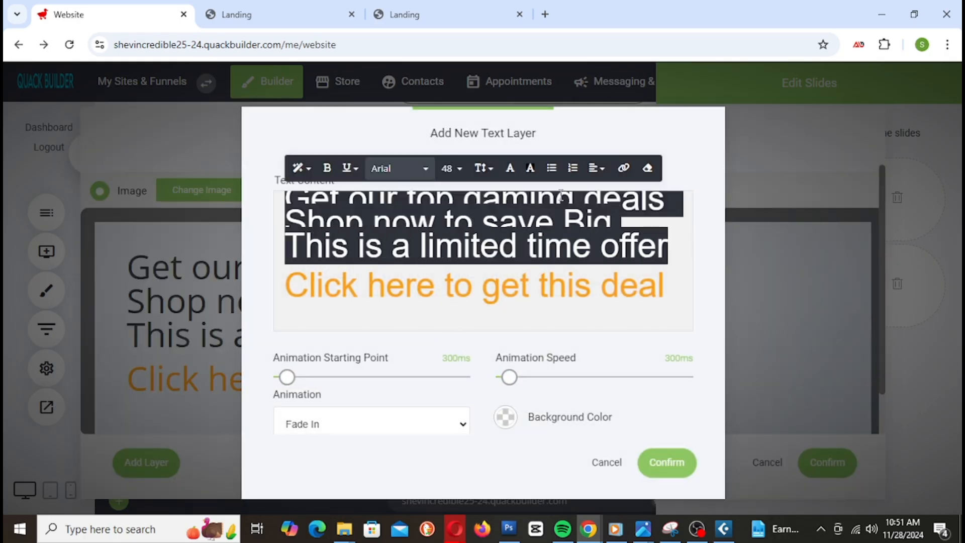
click(530, 168)
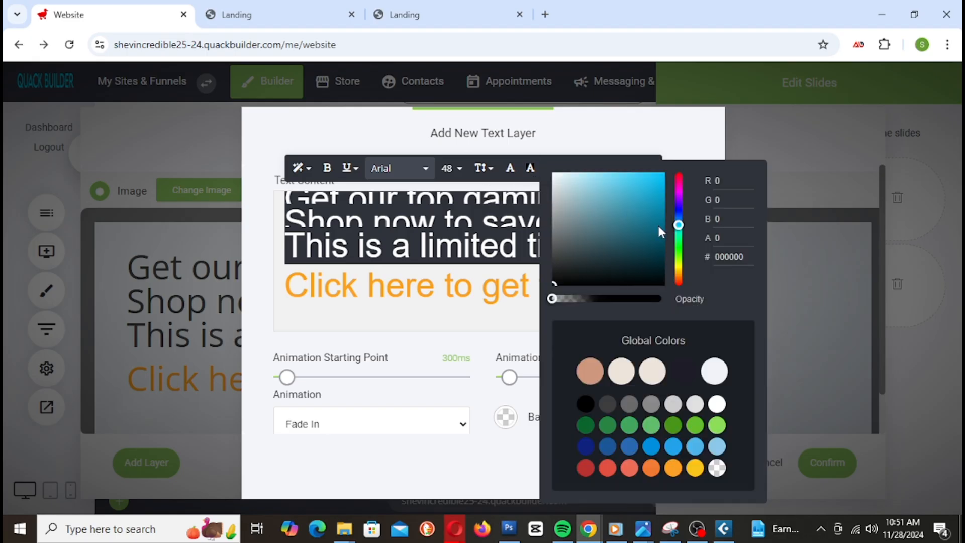
click(644, 179)
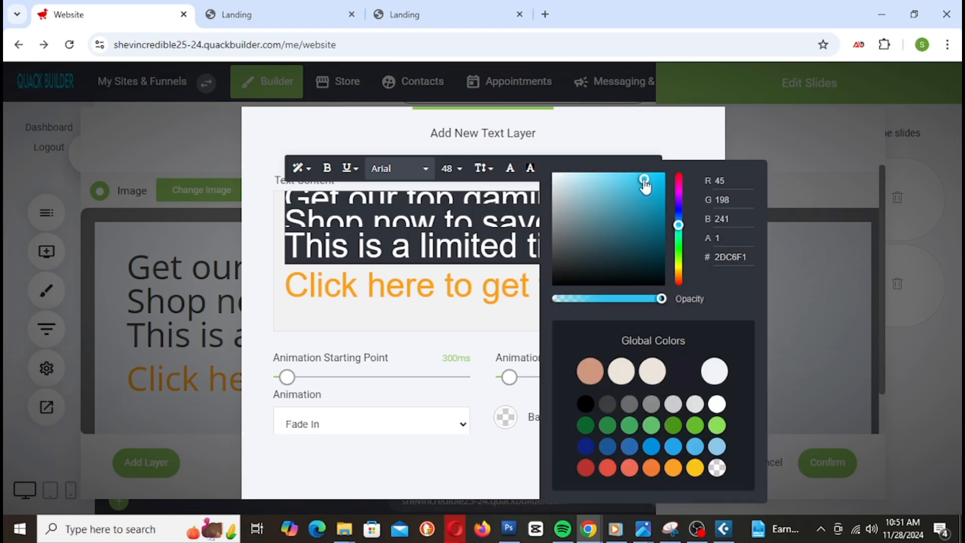
drag(662, 298, 593, 315)
click(604, 142)
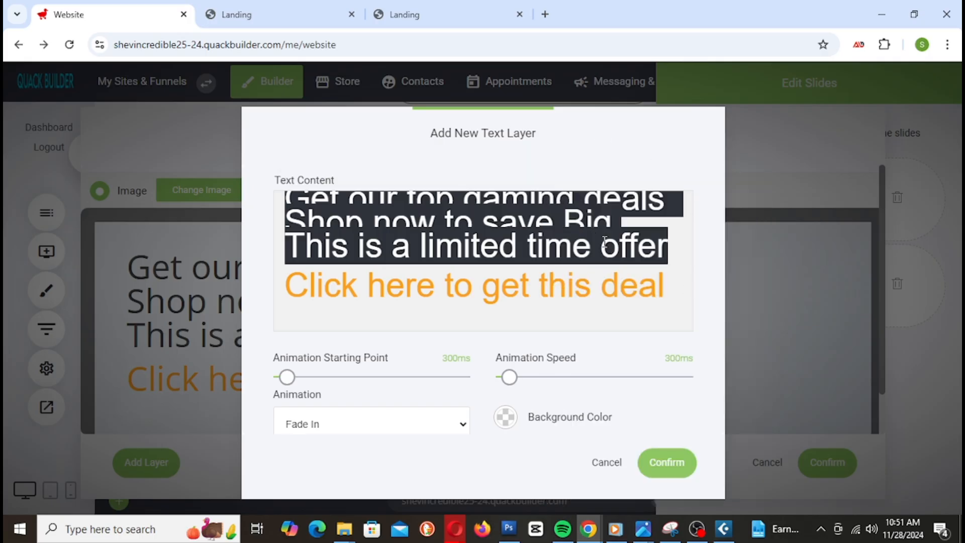
Confirm the caption and slide edits, save the page, and bring up the Landing tab's options.
click(672, 466)
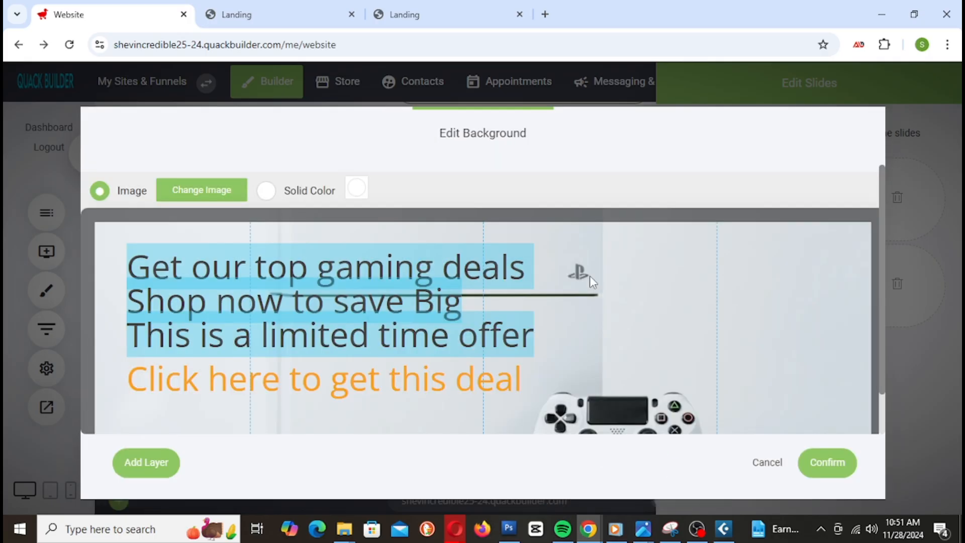
click(830, 464)
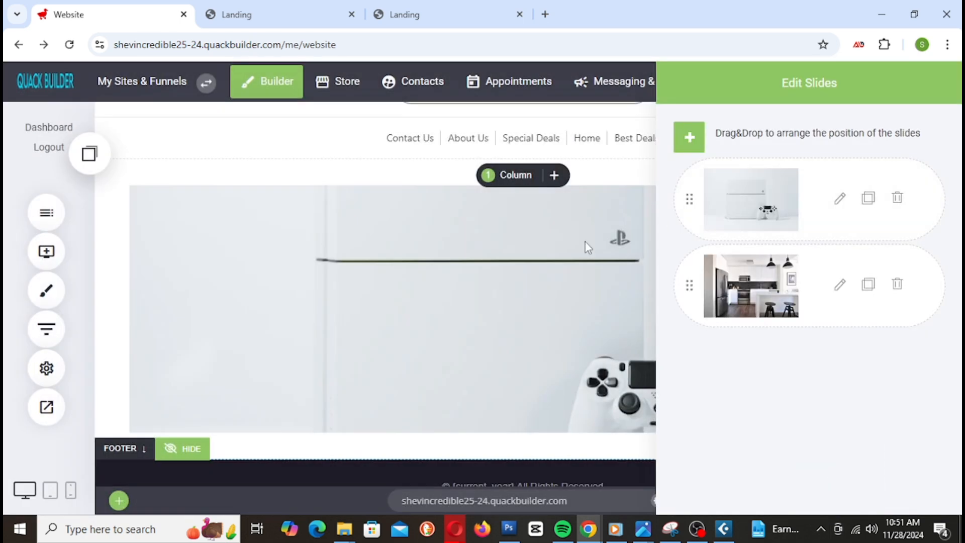
click(867, 84)
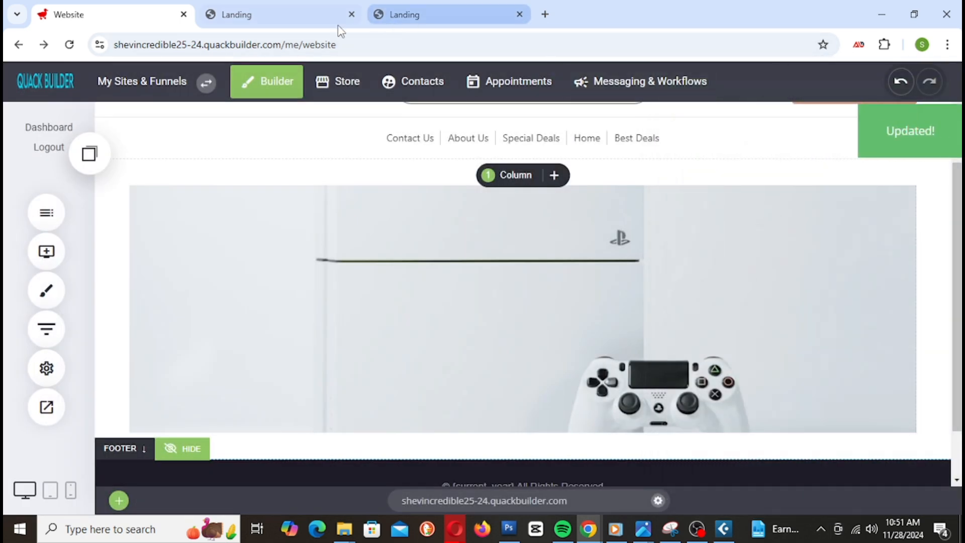
click(309, 17)
right_click(308, 16)
Reload the Landing preview to view the light-blue caption highlight, then return to the editor.
click(358, 140)
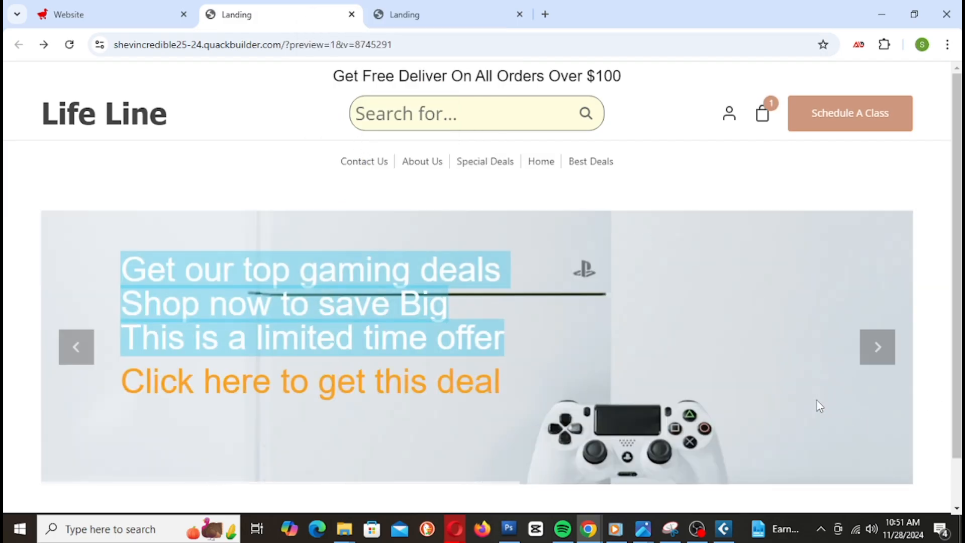
scroll(941, 345, down, 1)
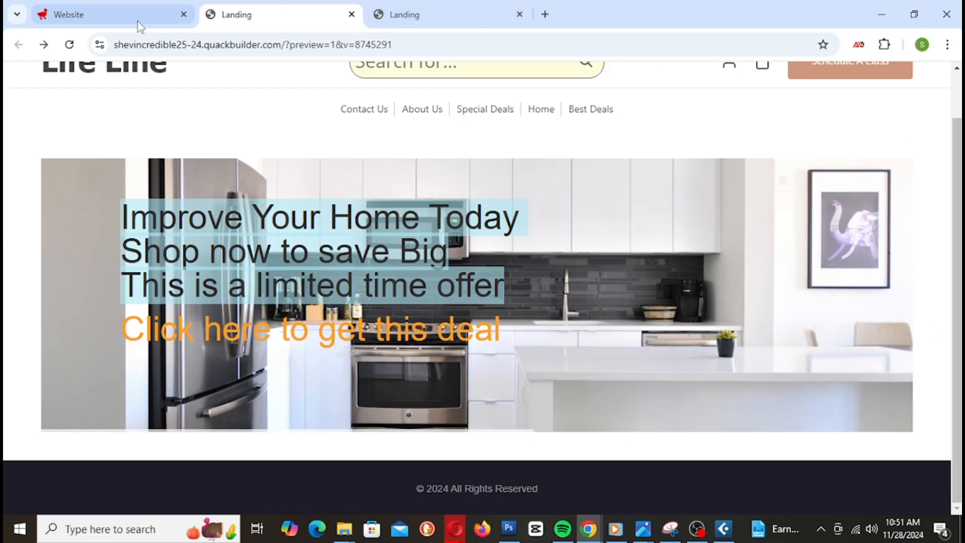
mouse_move(544, 292)
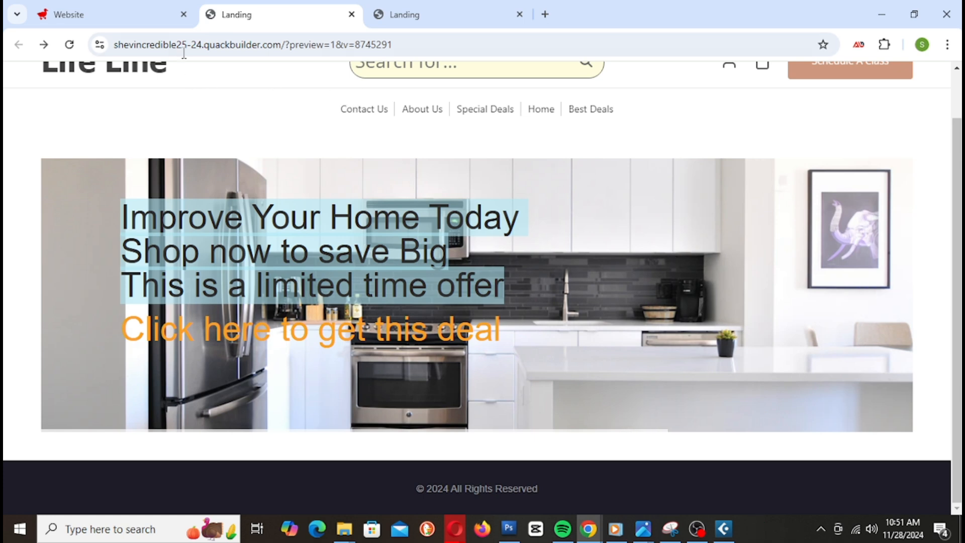
click(133, 23)
Insert a blank line after 'This is a limited time offer' in the kitchen slide's caption.
click(471, 327)
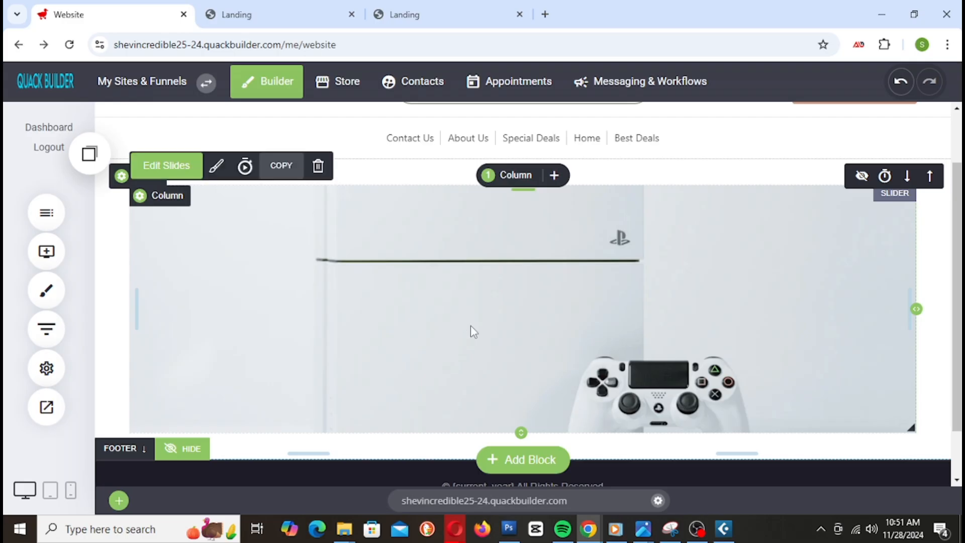
click(839, 290)
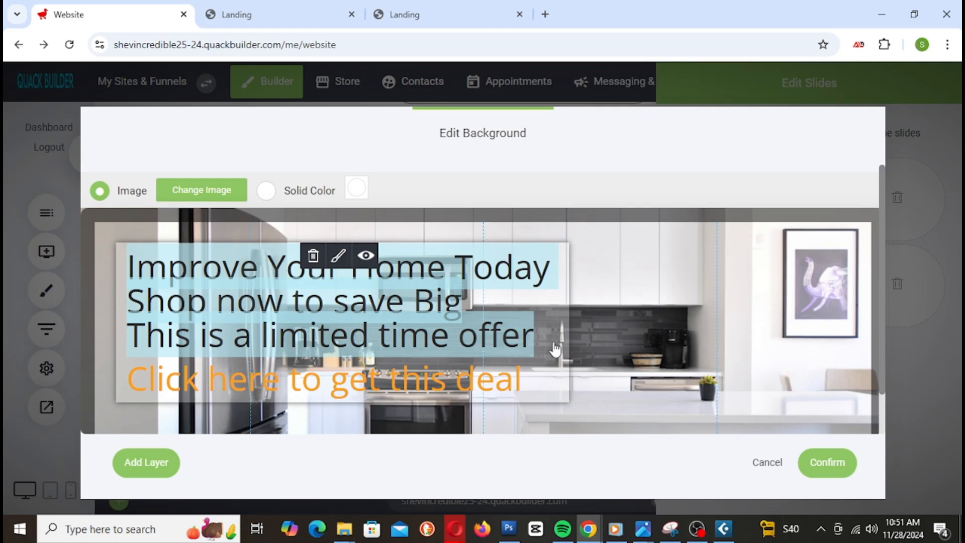
click(334, 262)
click(680, 280)
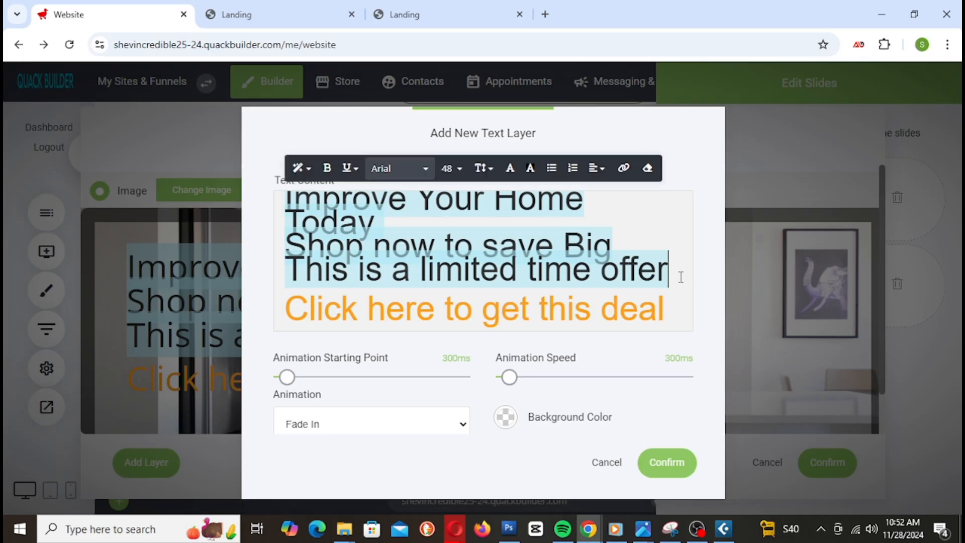
key(Return)
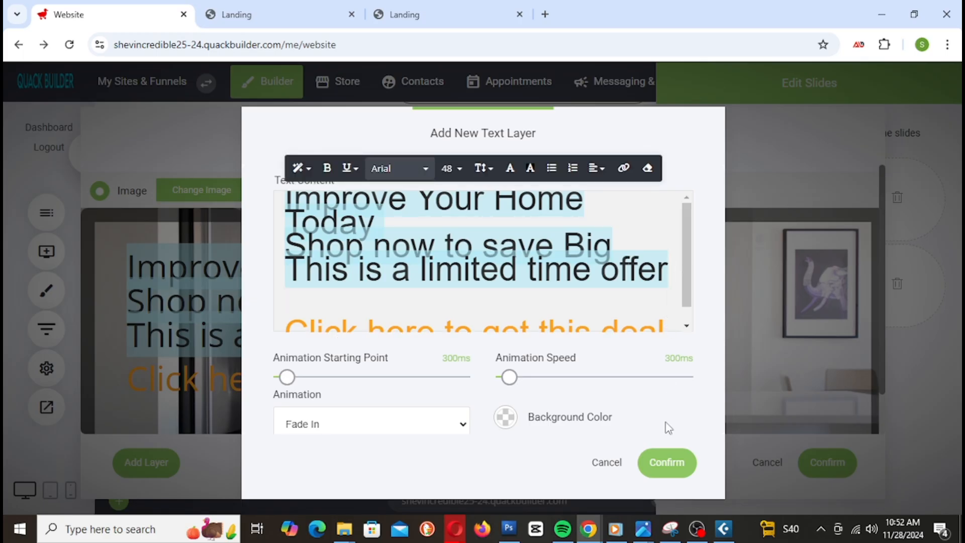
click(668, 464)
scroll(448, 336, down, 1)
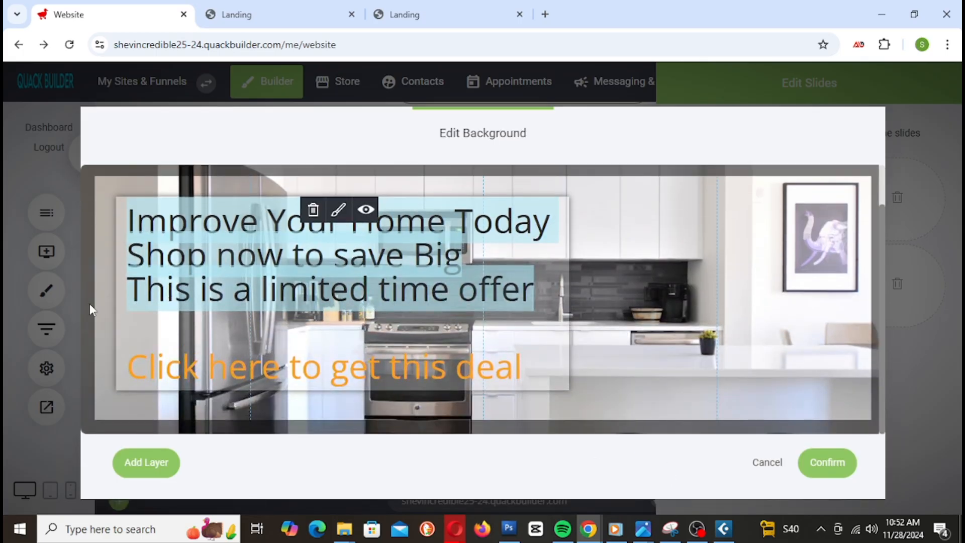
click(825, 463)
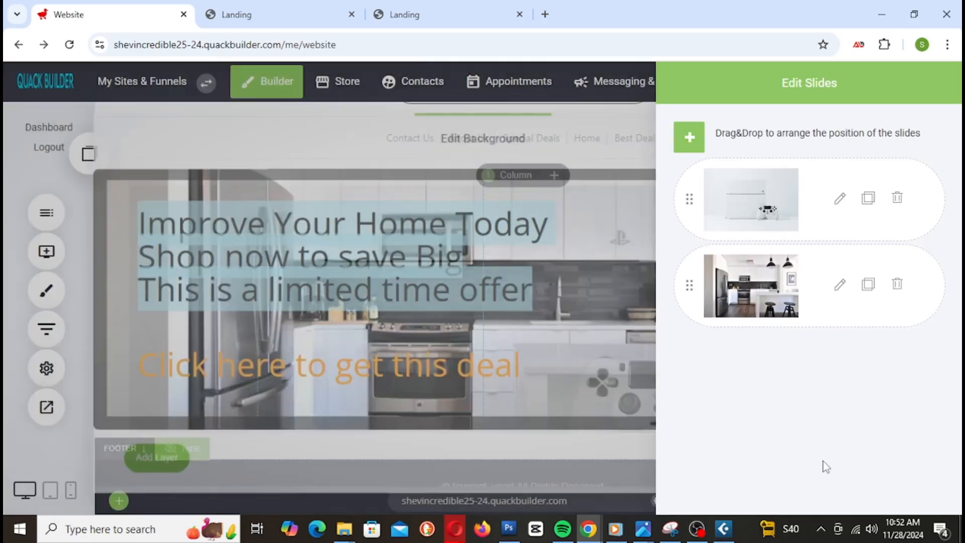
Insert the same blank line after 'This is a limited time offer' in the gaming slide's caption.
click(841, 201)
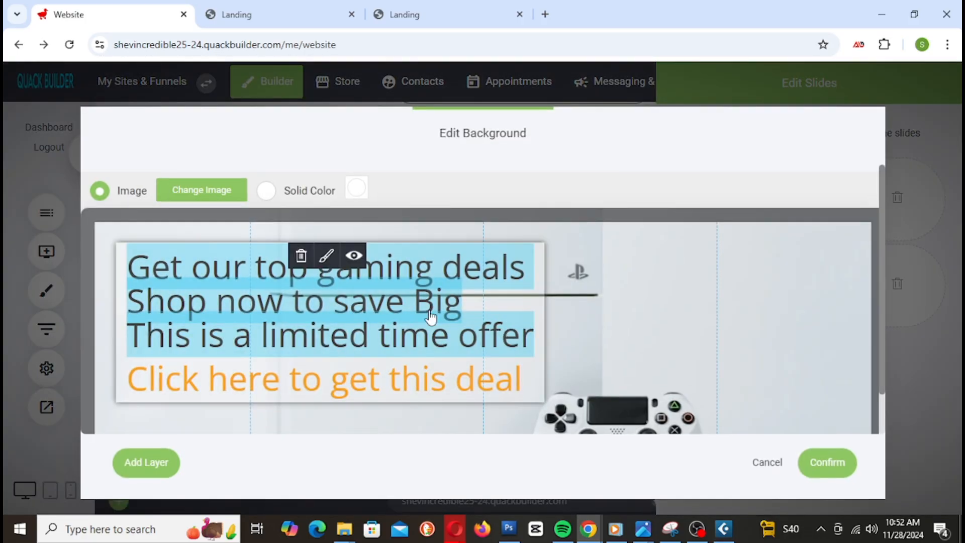
click(325, 256)
click(676, 247)
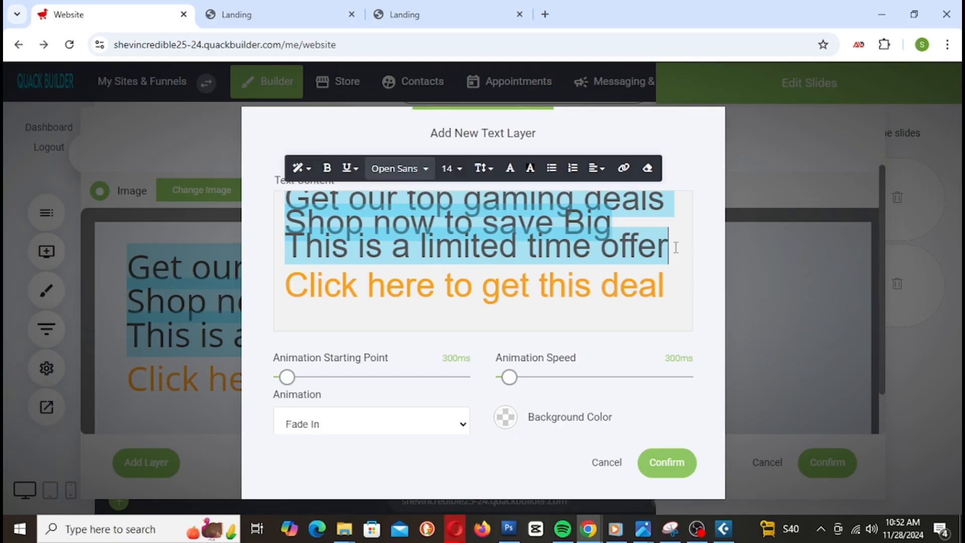
key(Return)
click(678, 462)
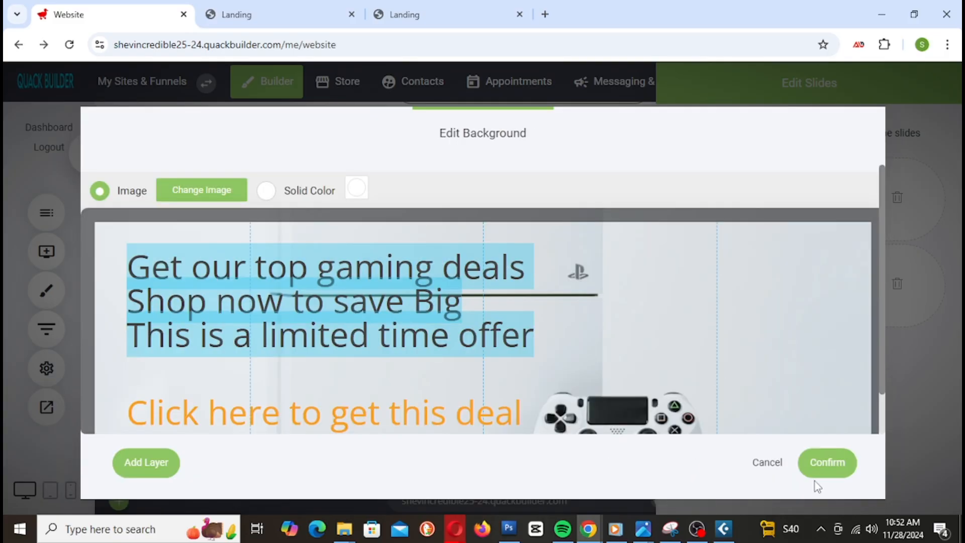
click(827, 462)
Finish editing the slides and save the website.
click(577, 275)
click(822, 87)
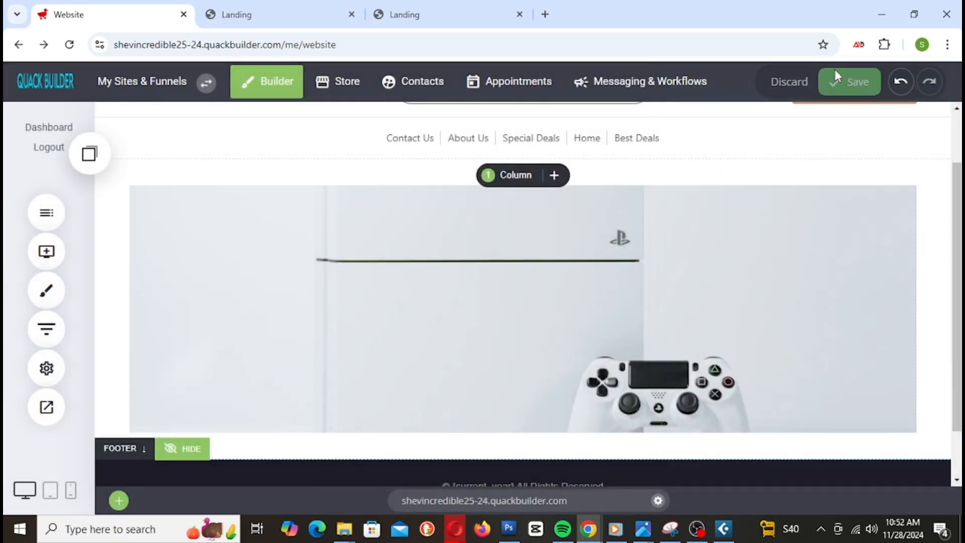
click(281, 16)
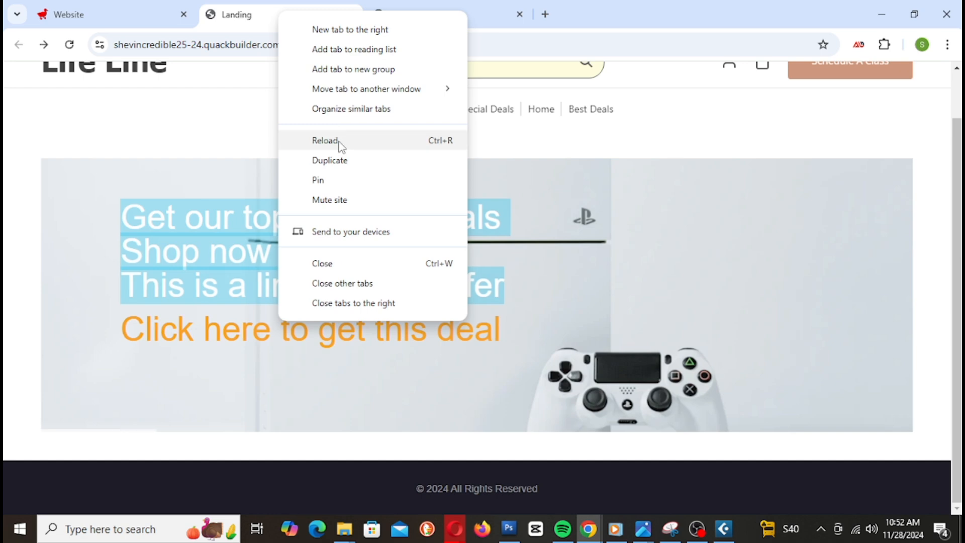
Reload the Landing preview and check the kitchen and gaming slide captions.
click(336, 141)
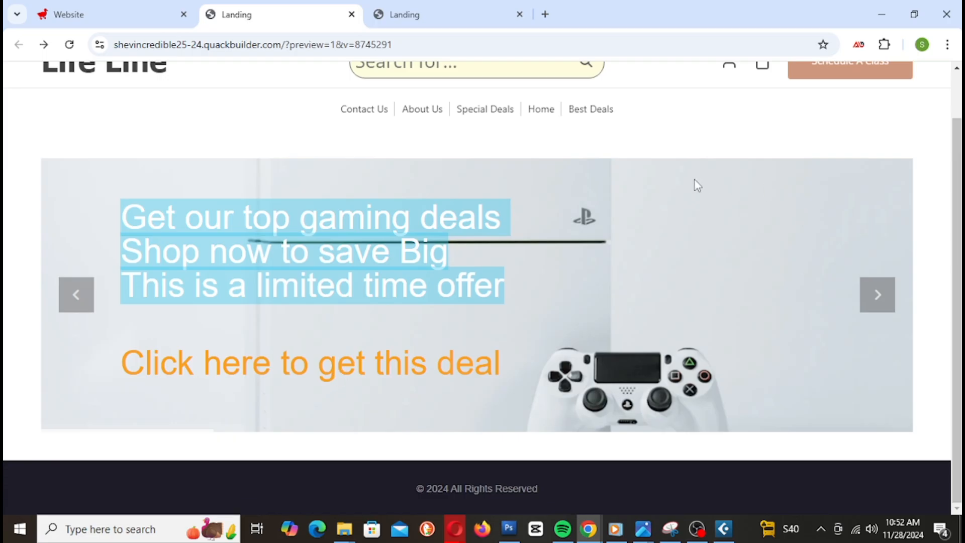
click(882, 296)
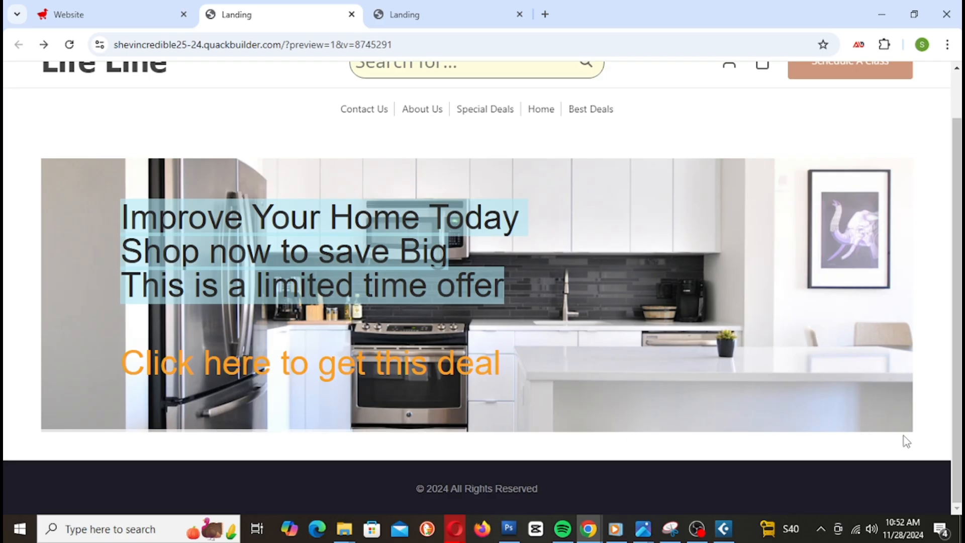
scroll(910, 428, up, 1)
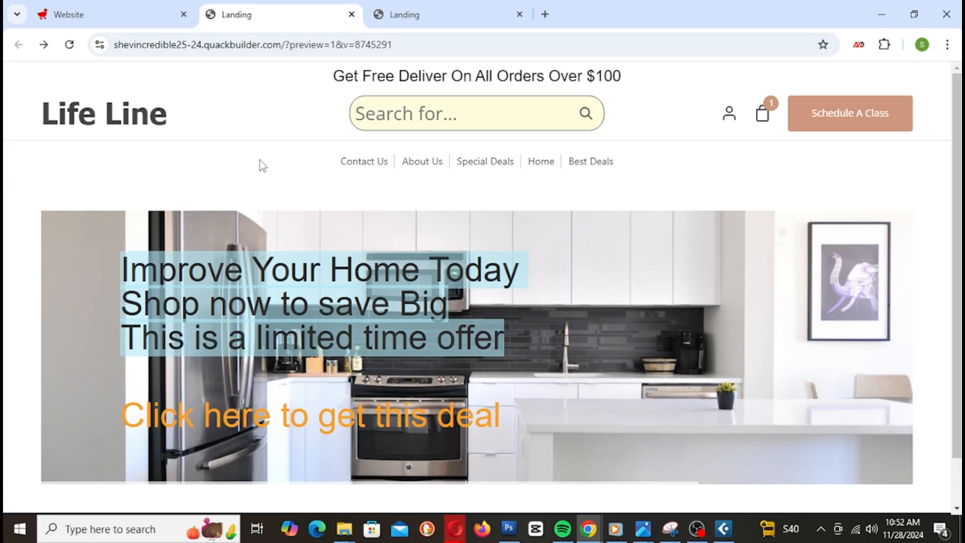
scroll(876, 192, down, 1)
scroll(447, 252, up, 1)
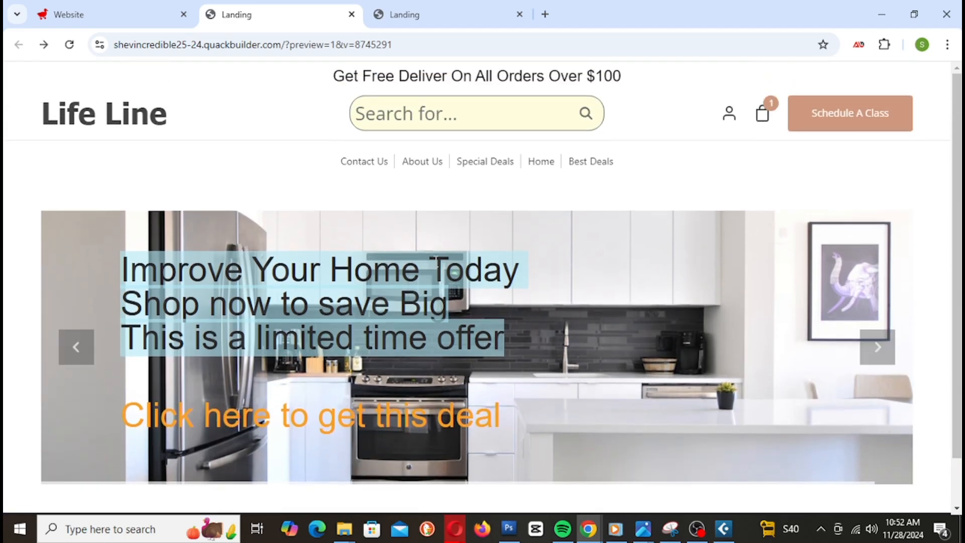
click(877, 351)
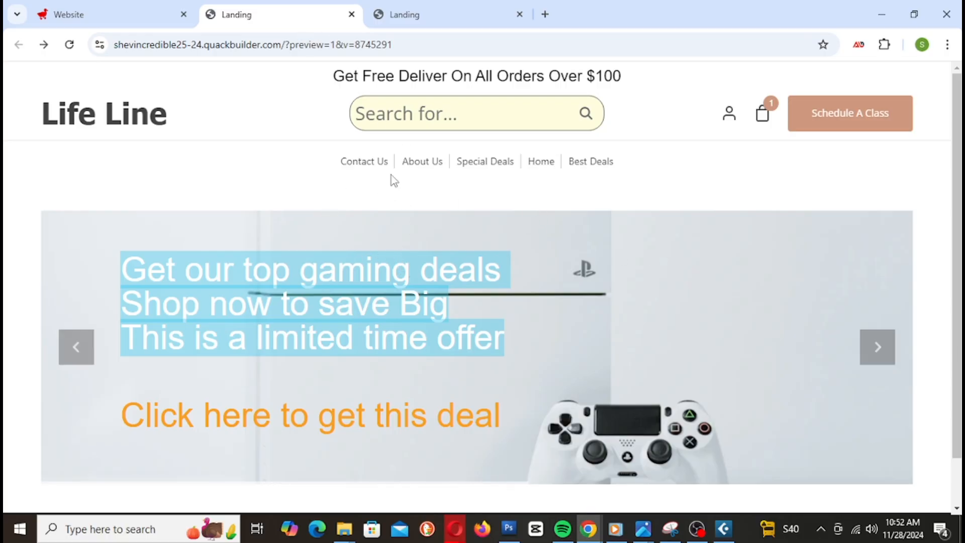
In the website editor, drag the banner block's top padding up and save.
click(154, 22)
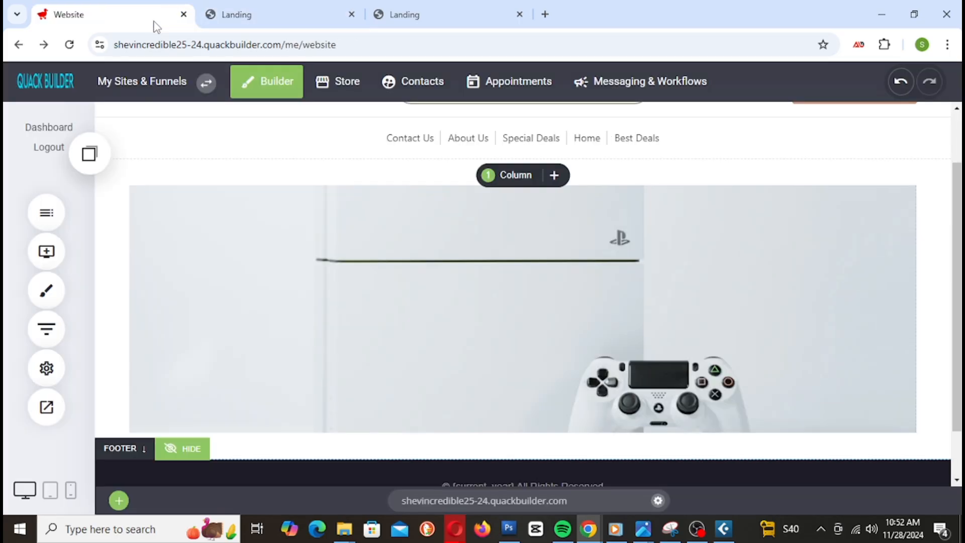
drag(443, 181, 444, 159)
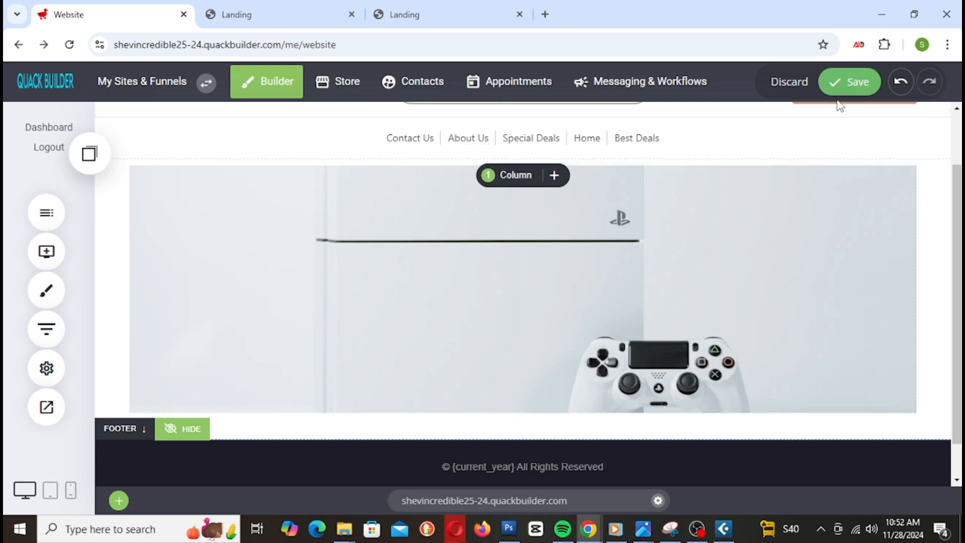
click(847, 83)
Reload the Landing preview to check the tighter banner spacing, then return to the editor.
click(263, 17)
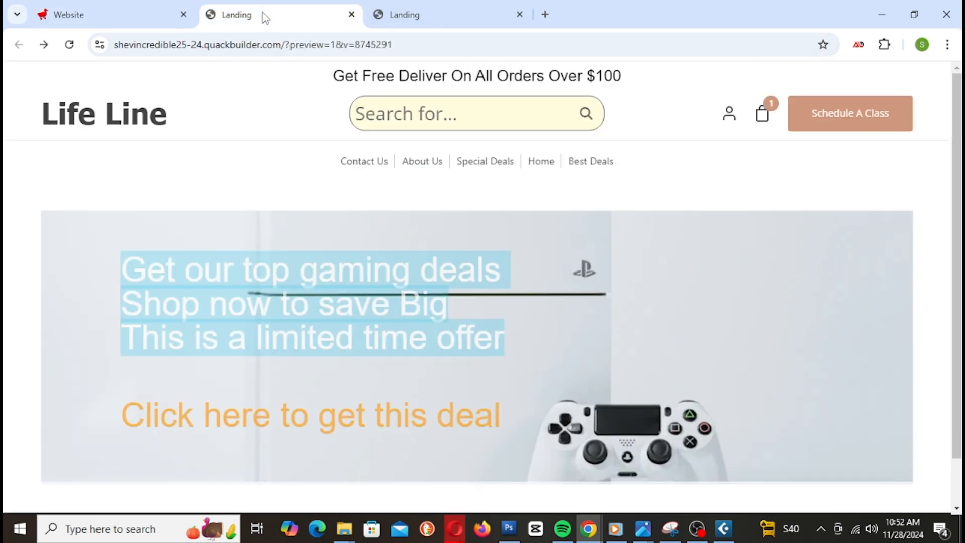
right_click(262, 16)
click(334, 141)
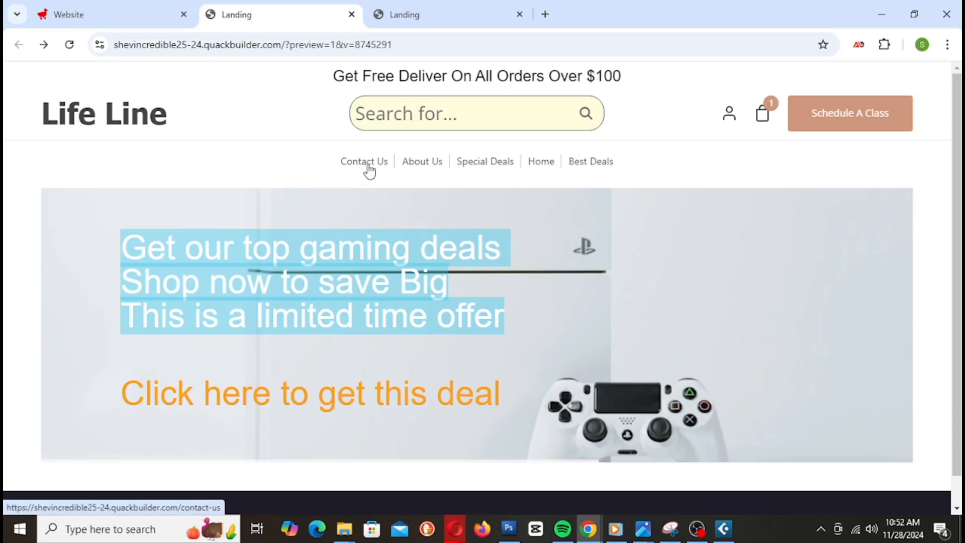
mouse_move(759, 319)
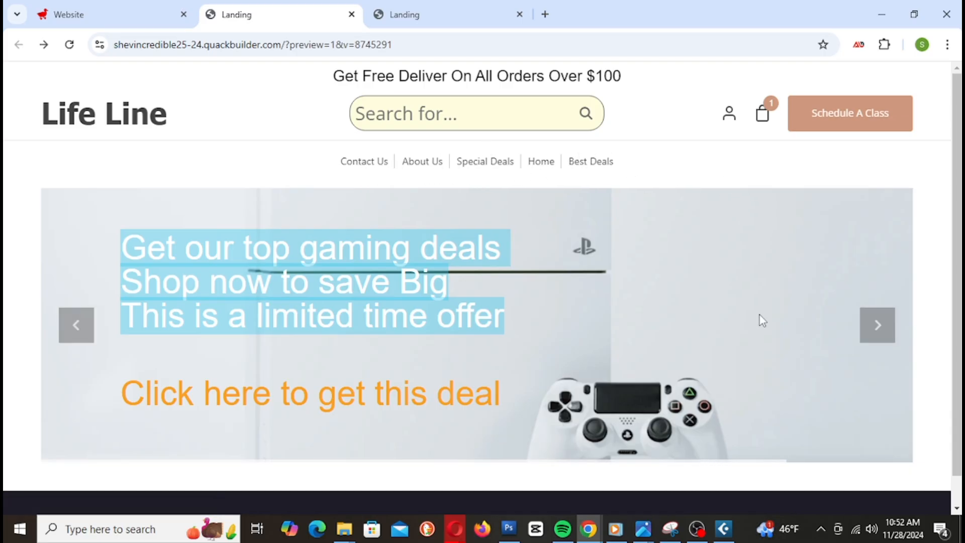
scroll(759, 316, down, 1)
scroll(759, 315, up, 1)
click(129, 14)
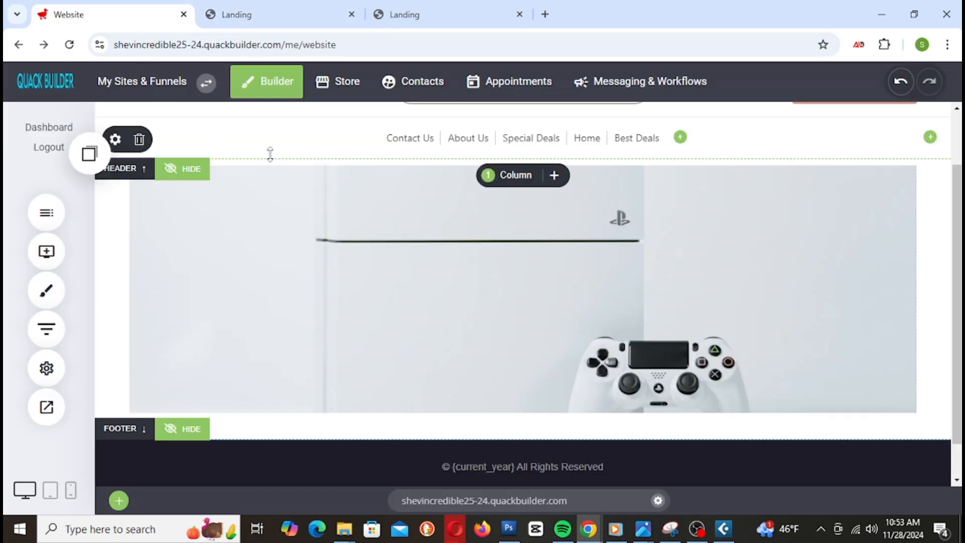
Add a Full Width separator above the banner, set block spacing to 2px, and save.
click(45, 251)
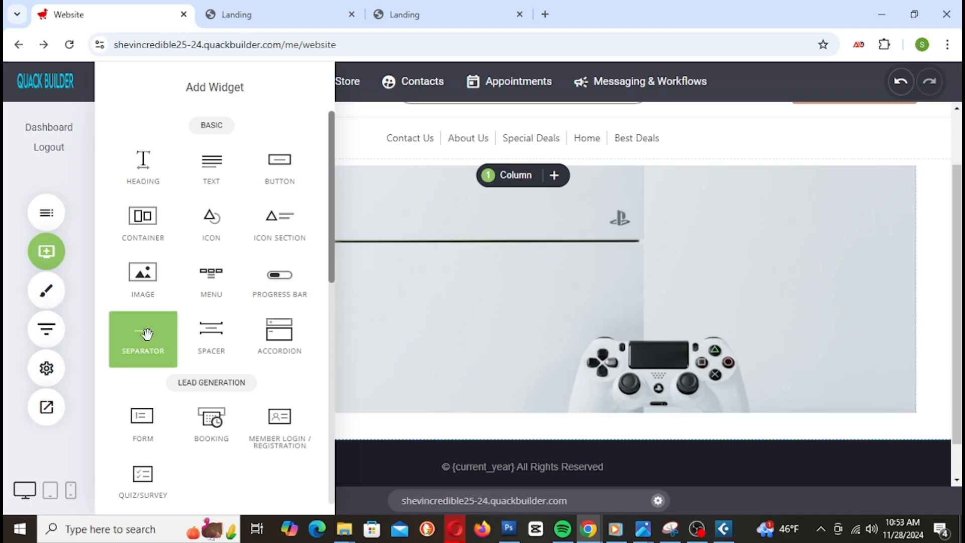
drag(147, 334, 508, 195)
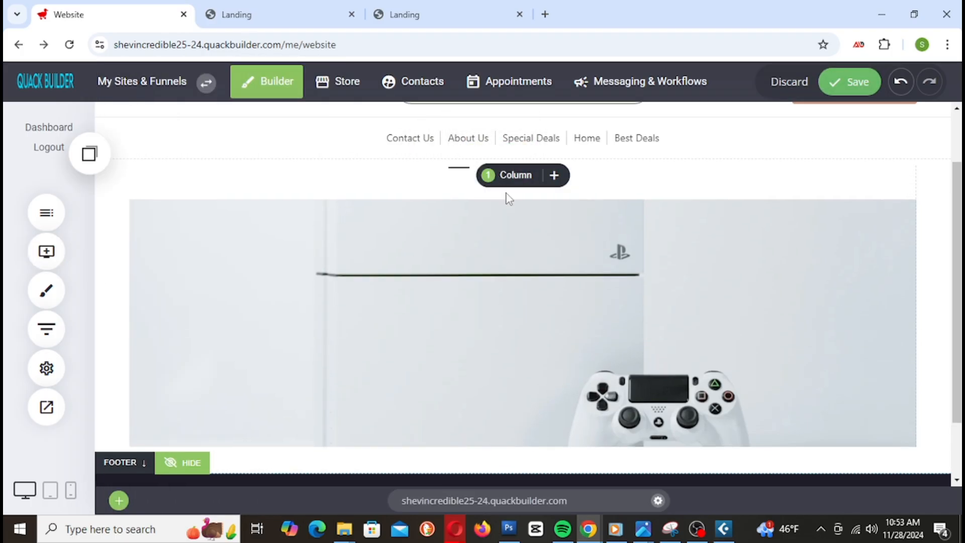
click(843, 149)
click(842, 199)
click(669, 180)
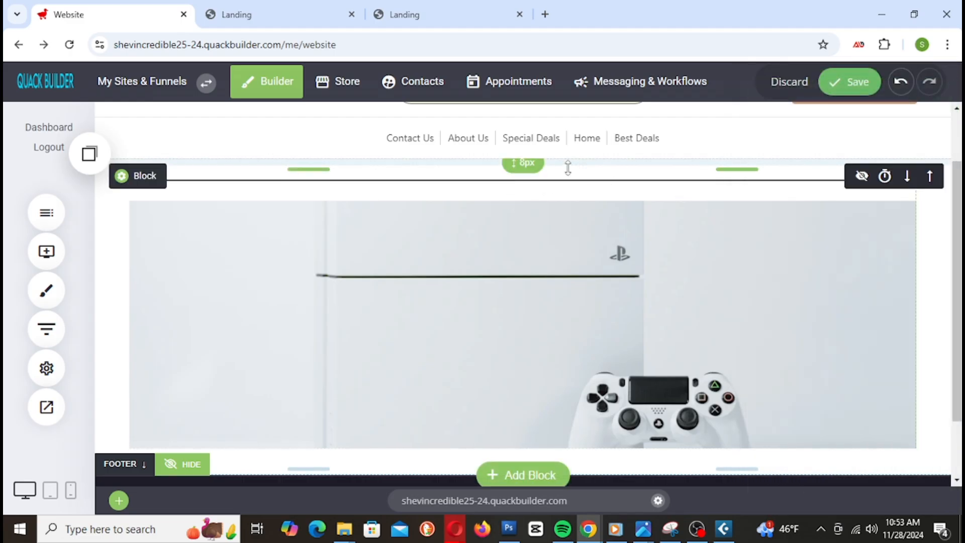
drag(568, 166, 569, 150)
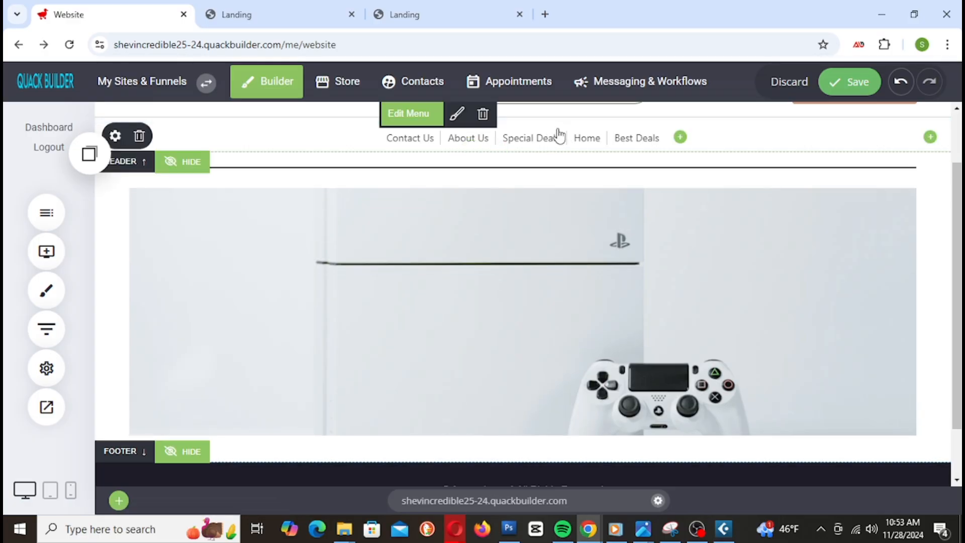
click(855, 80)
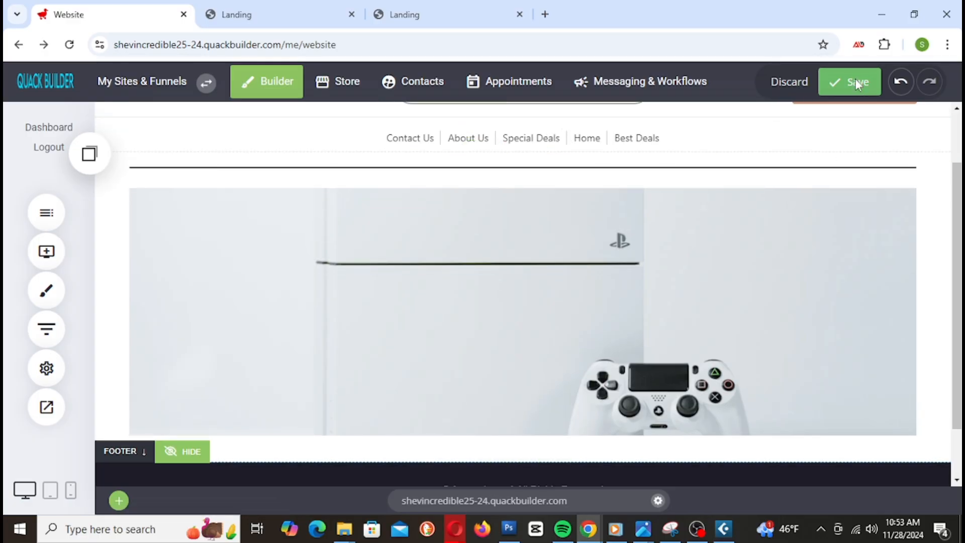
click(307, 20)
right_click(298, 16)
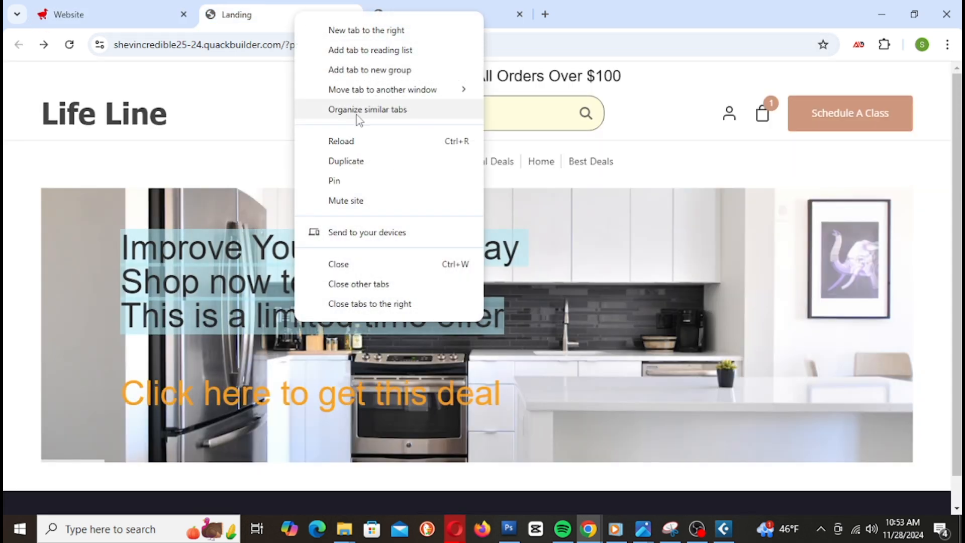
click(363, 143)
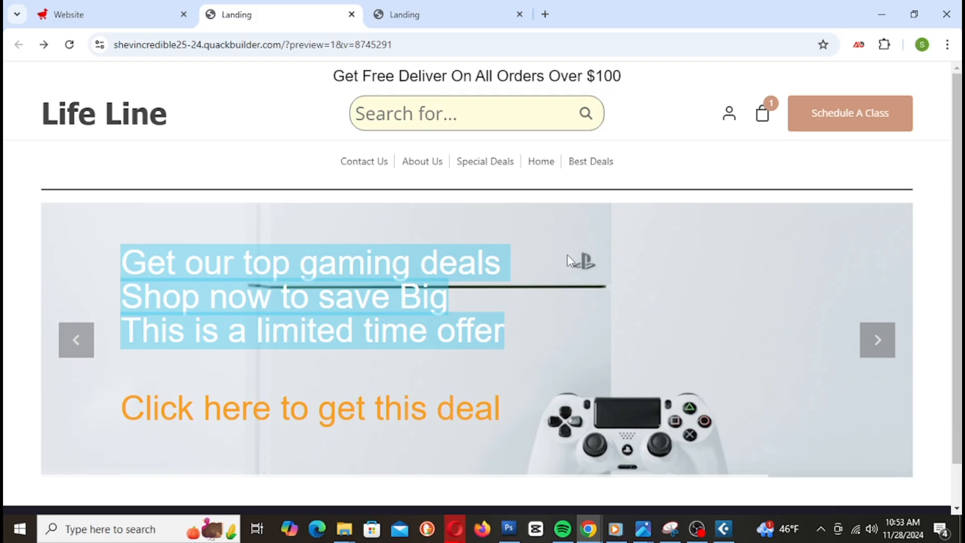
click(120, 21)
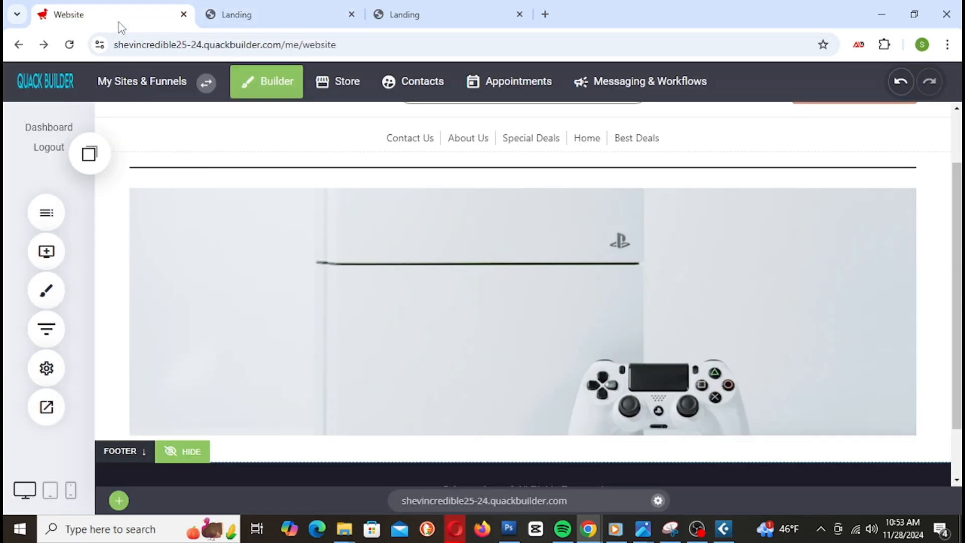
Drag the separator colour's opacity down to make the line transparent.
click(360, 168)
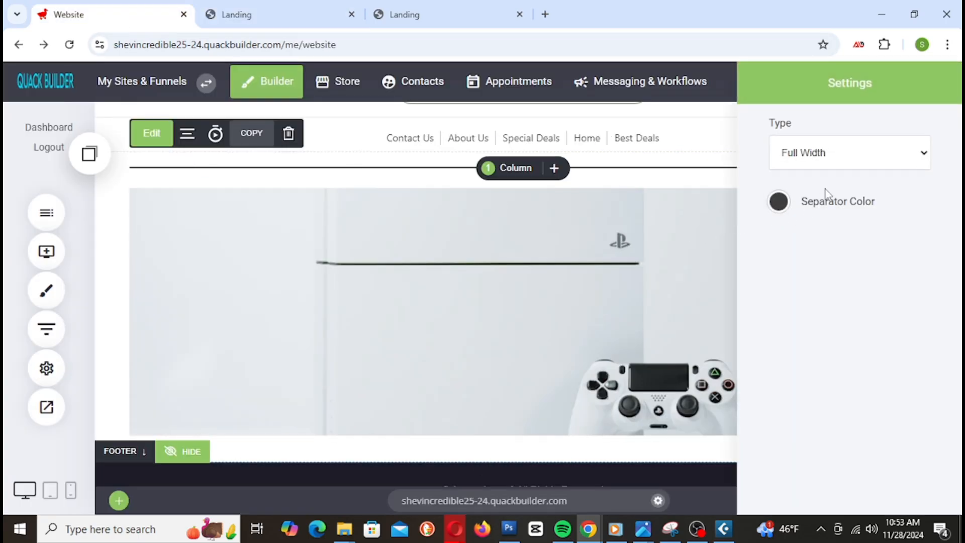
click(780, 202)
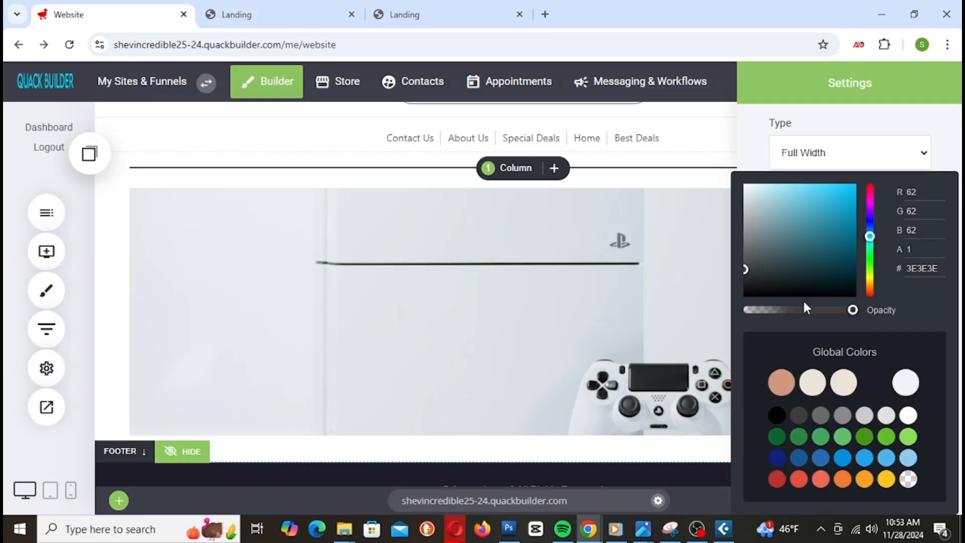
drag(853, 312, 735, 308)
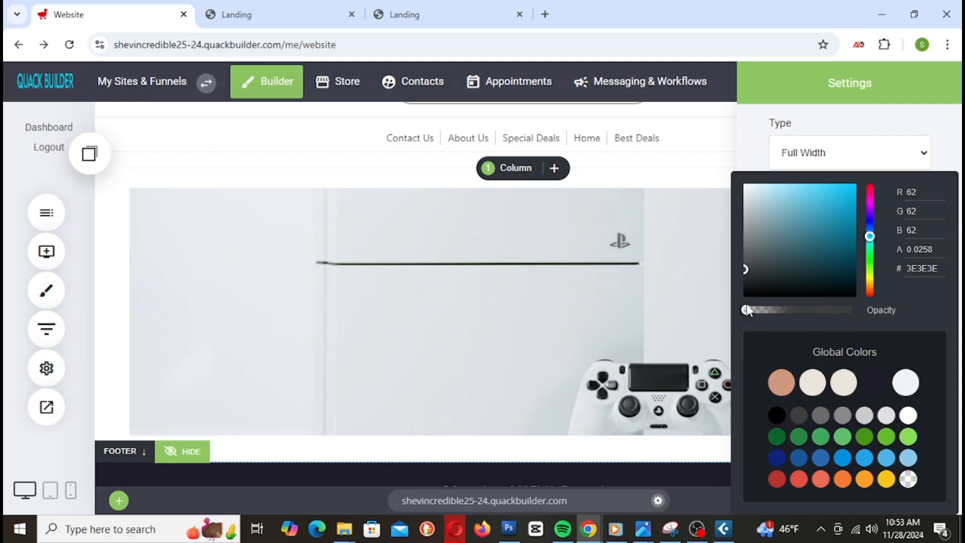
click(684, 206)
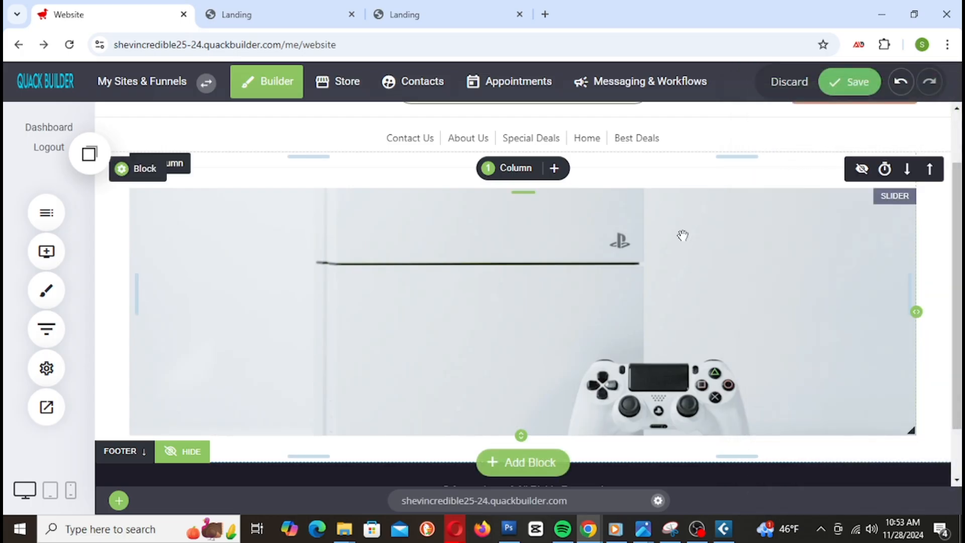
Save the page and reload the Landing preview.
scroll(909, 301, up, 2)
click(850, 83)
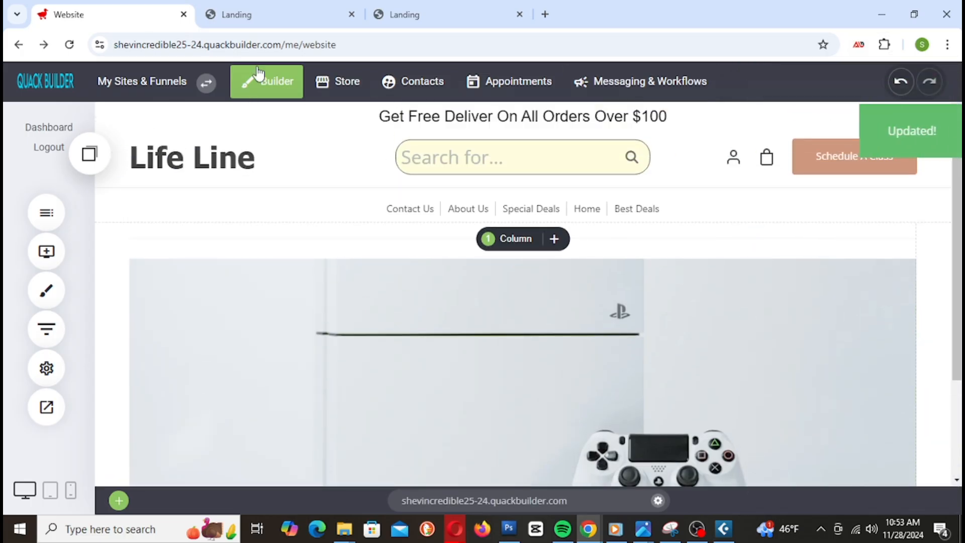
click(263, 18)
right_click(263, 18)
click(340, 147)
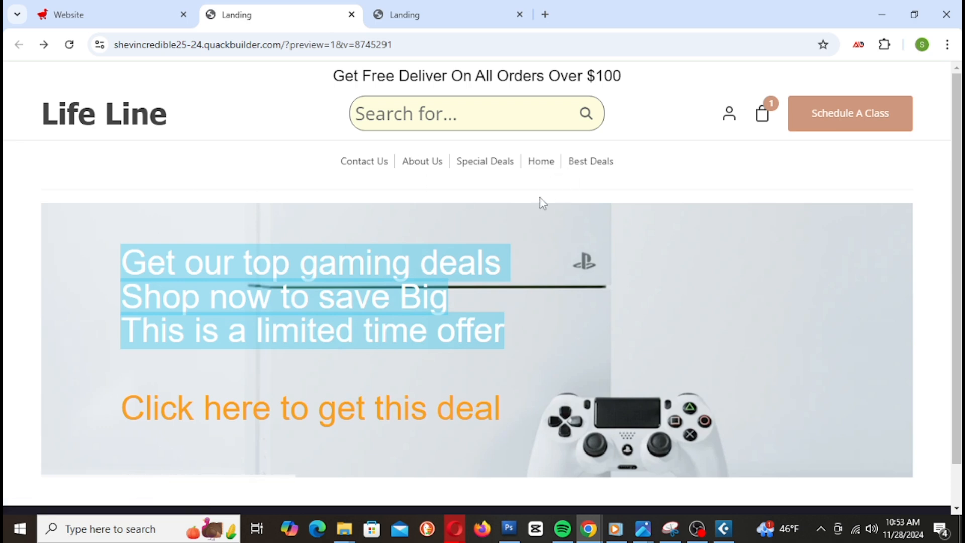
Delete the stray widget above the PlayStation slider.
click(147, 14)
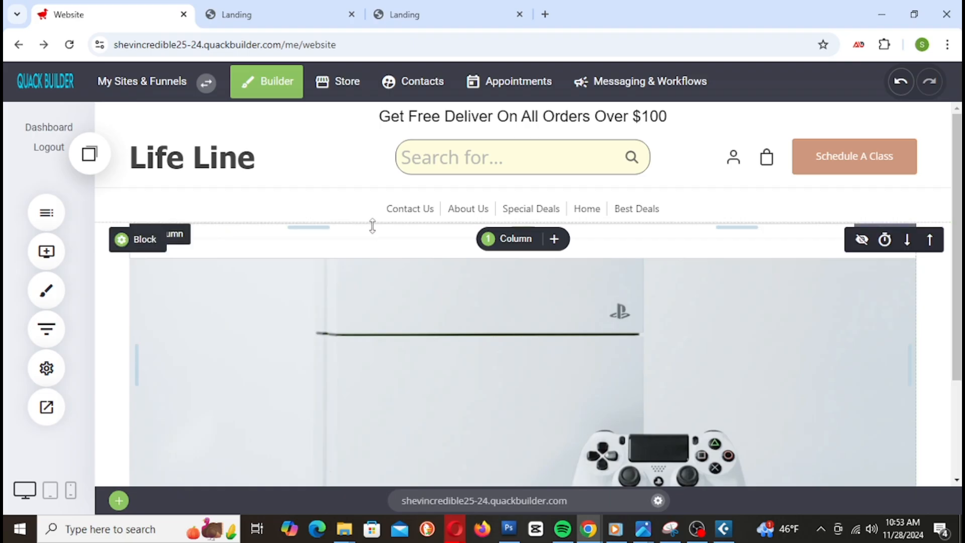
mouse_move(386, 225)
mouse_down()
mouse_move(380, 243)
mouse_move(379, 229)
mouse_up()
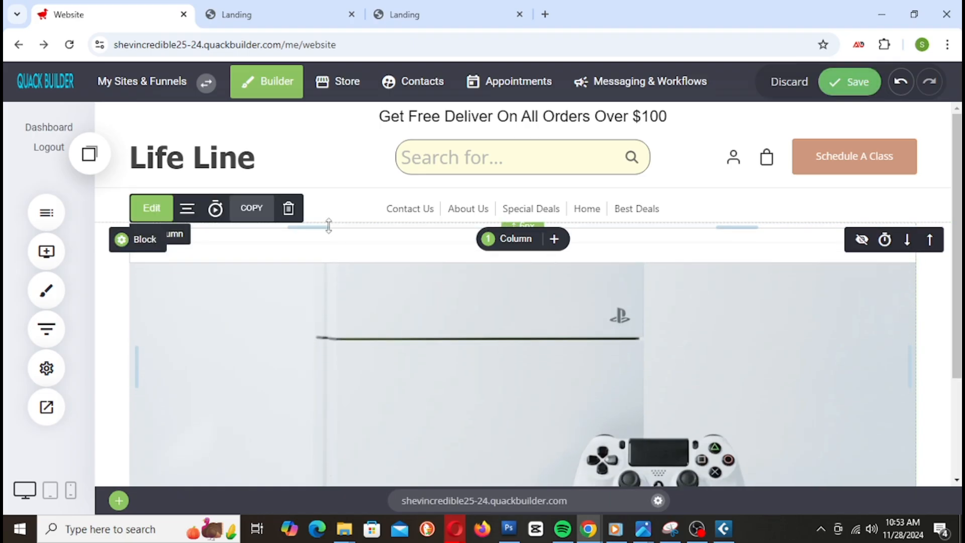
click(289, 208)
click(545, 324)
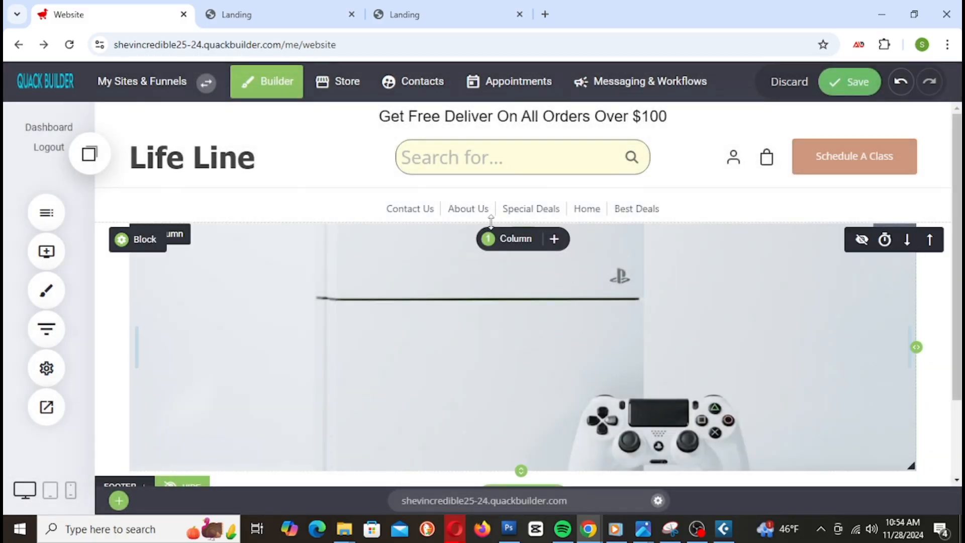
Set the slider block's top padding to 12px and save.
drag(424, 220, 425, 227)
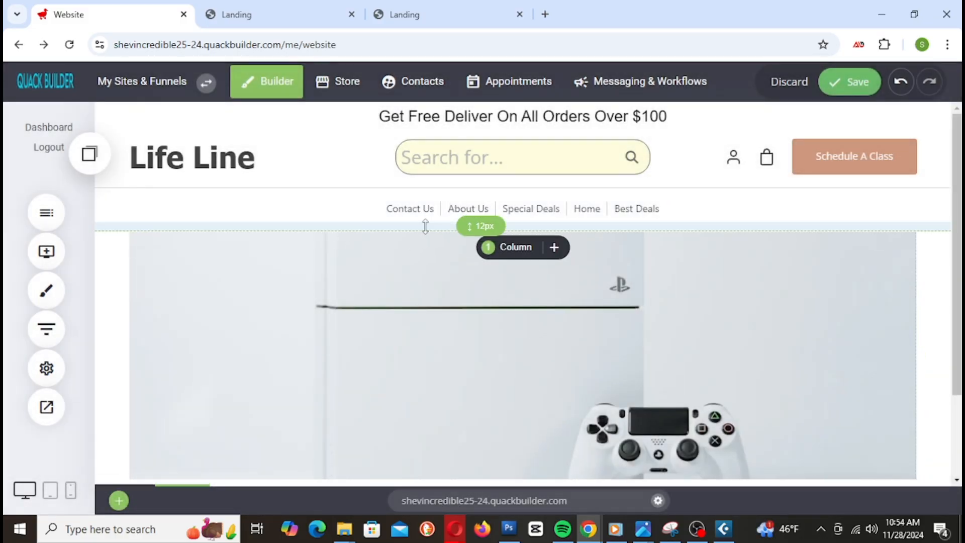
click(849, 82)
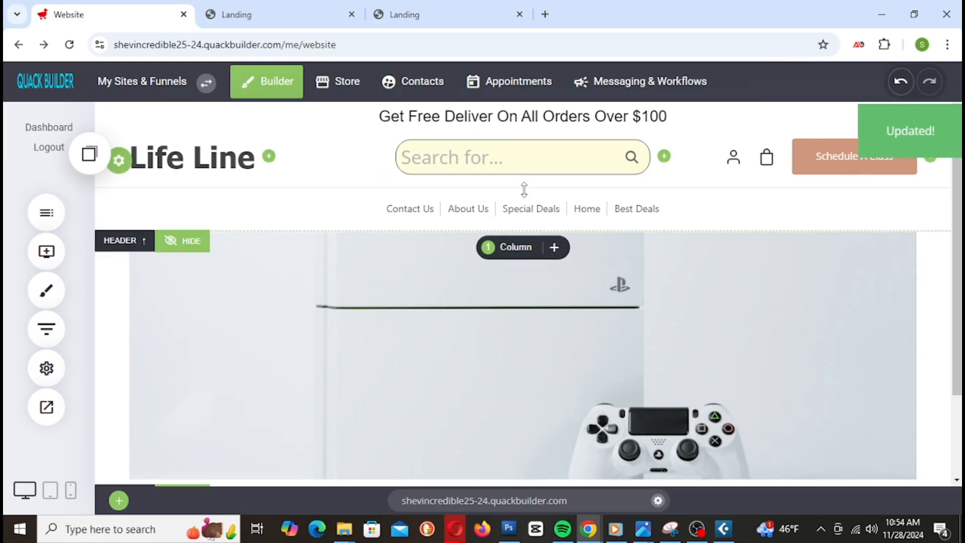
scroll(617, 352, down, 3)
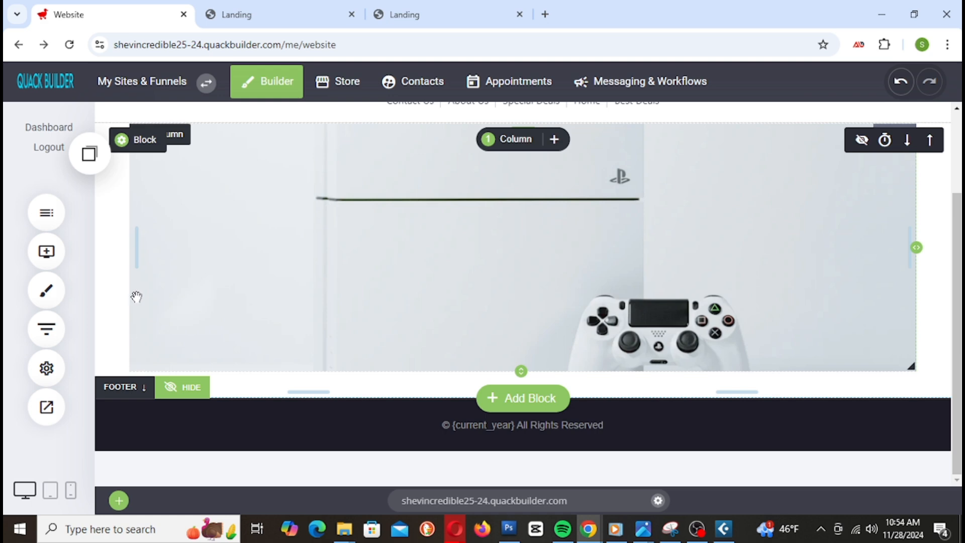
Add a Container block beneath the slider, shrink its top padding, and save.
click(47, 252)
drag(142, 226, 623, 342)
scroll(670, 355, down, 3)
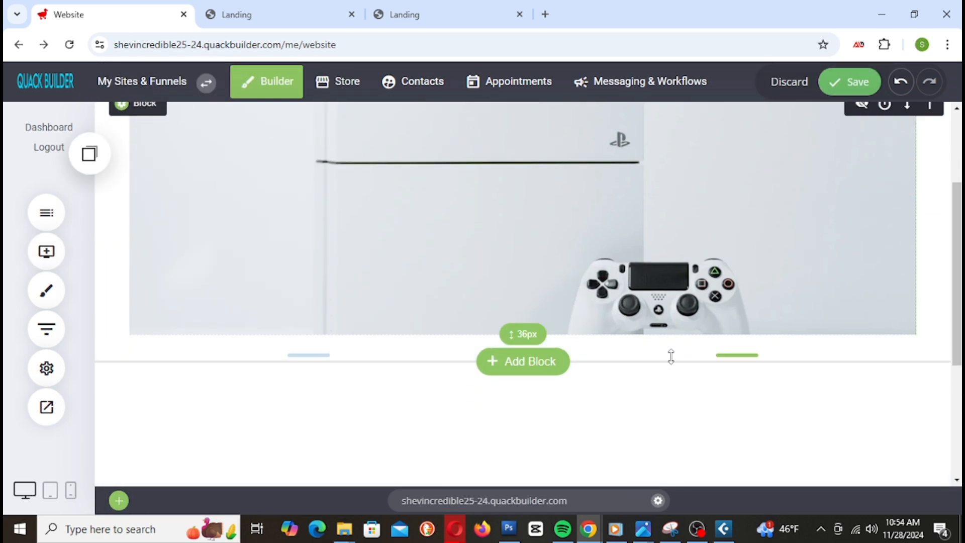
scroll(670, 342, up, 1)
drag(414, 267, 432, 232)
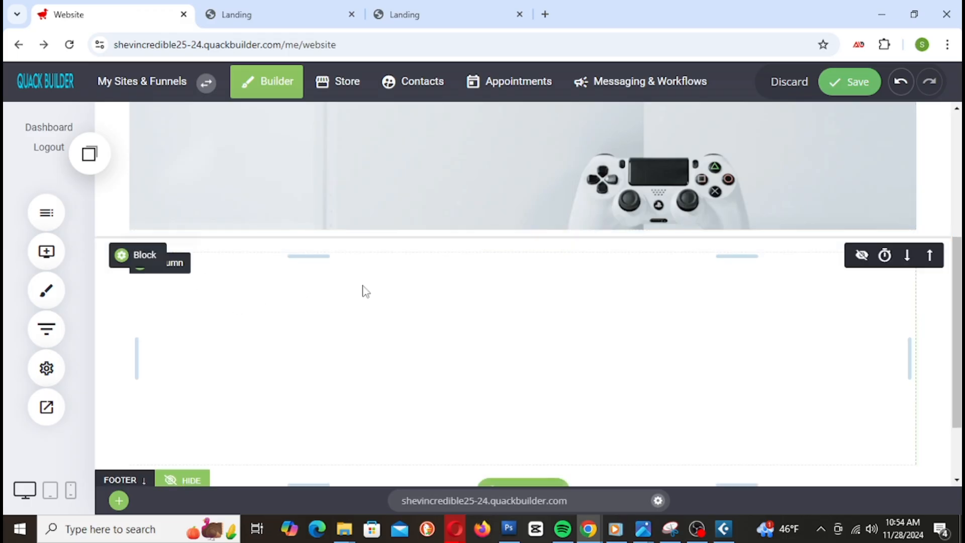
click(852, 83)
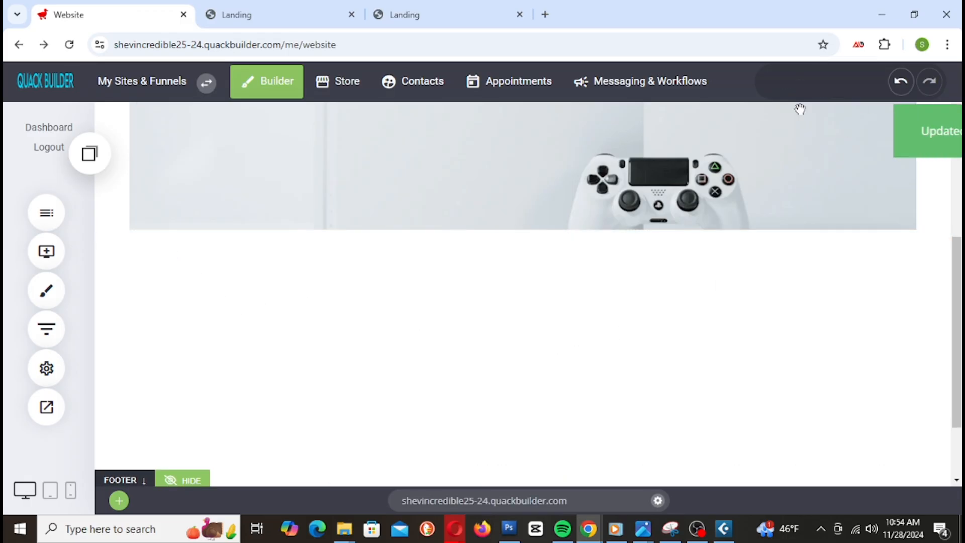
Give the container a solid black background, tighten the gap above it, and save.
click(47, 251)
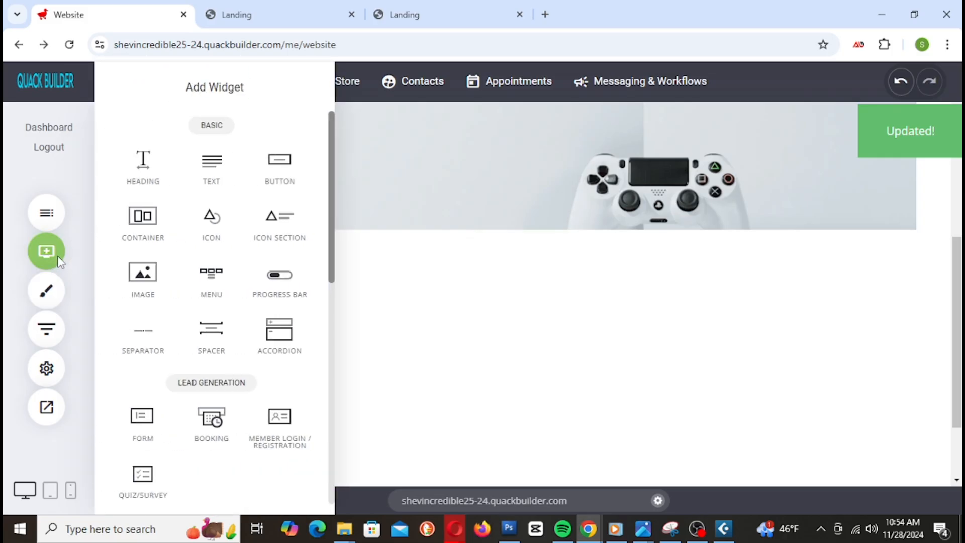
click(385, 302)
click(182, 267)
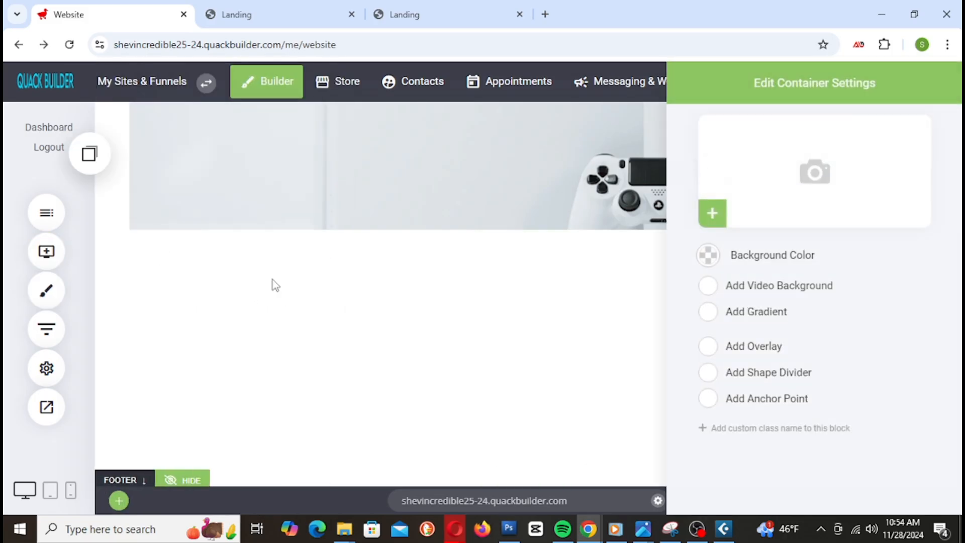
click(706, 255)
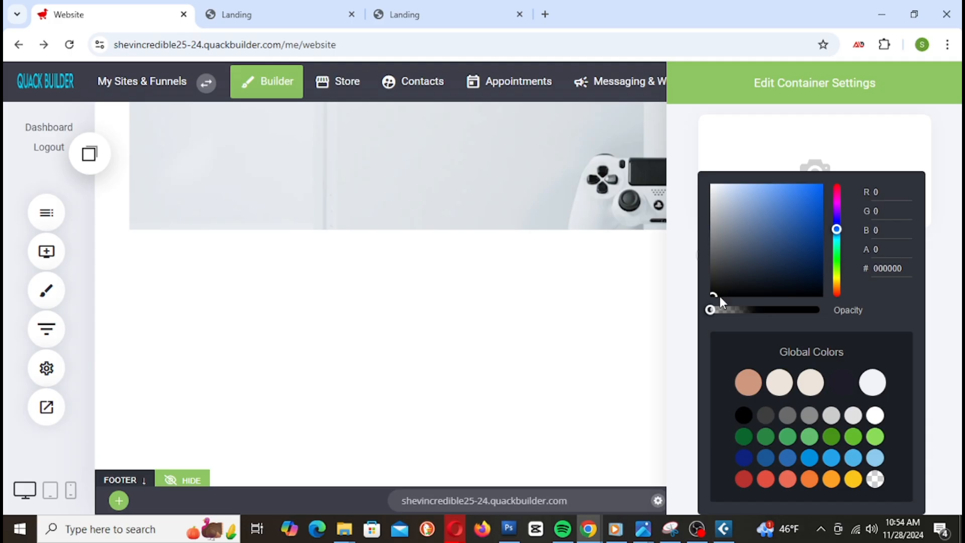
drag(740, 304, 820, 310)
click(515, 364)
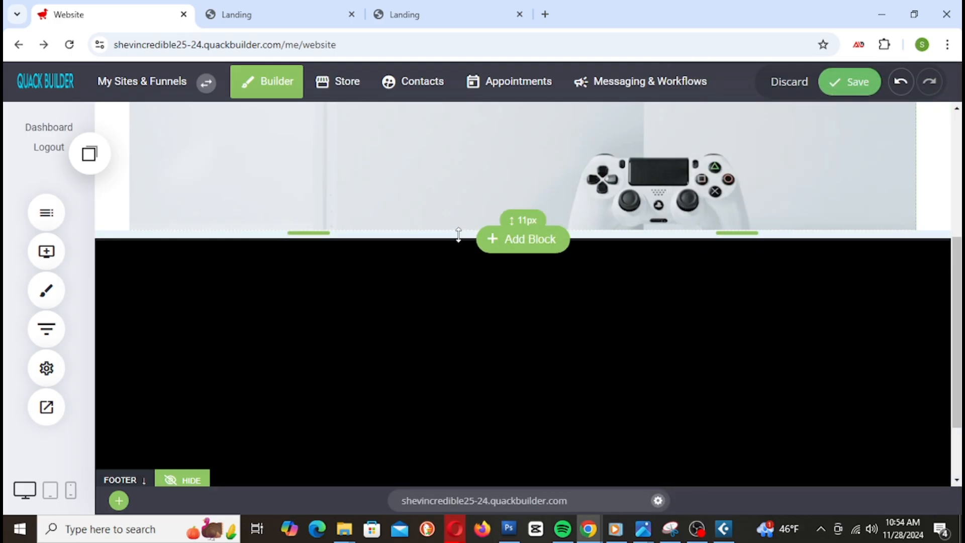
drag(459, 234, 506, 197)
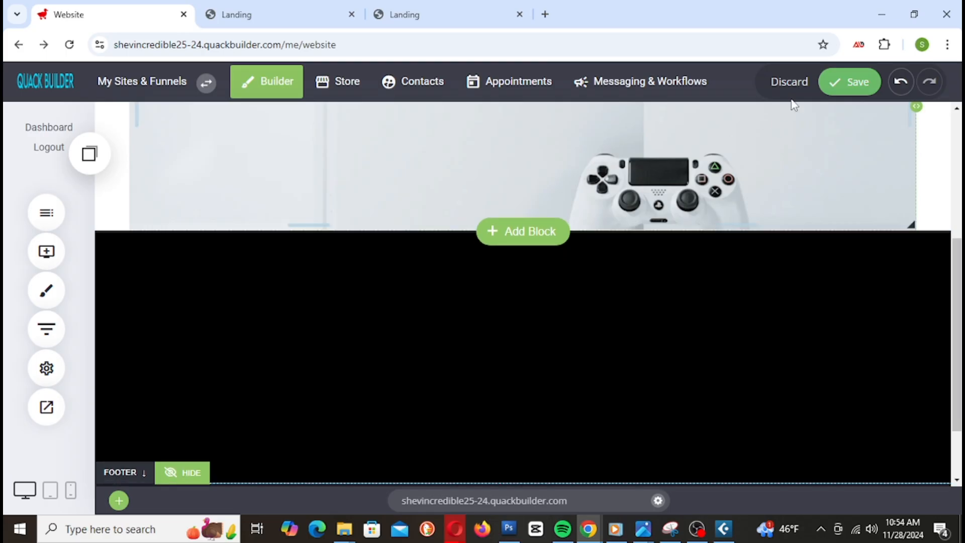
click(864, 84)
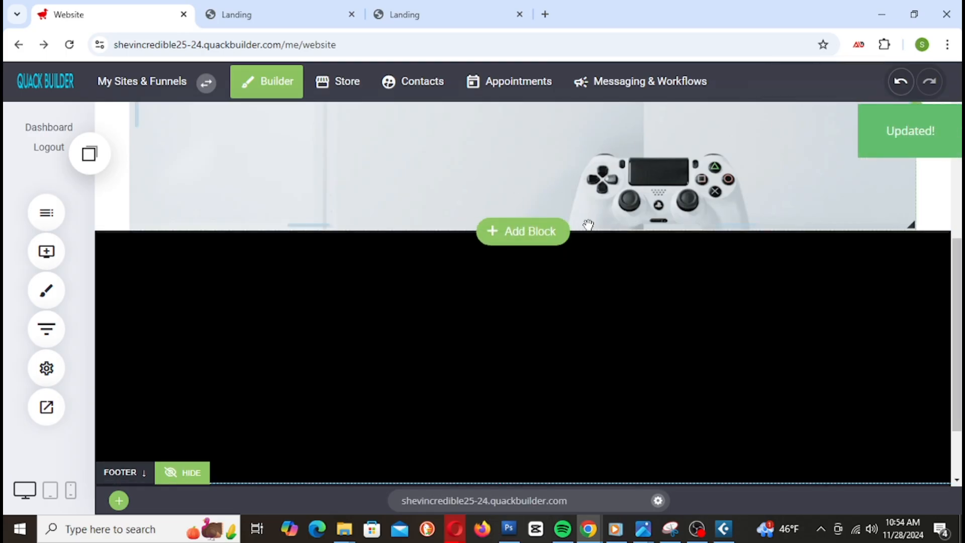
Add a Paper shape divider to the black block's bottom edge, after trying Wave Brush first.
drag(587, 232, 589, 230)
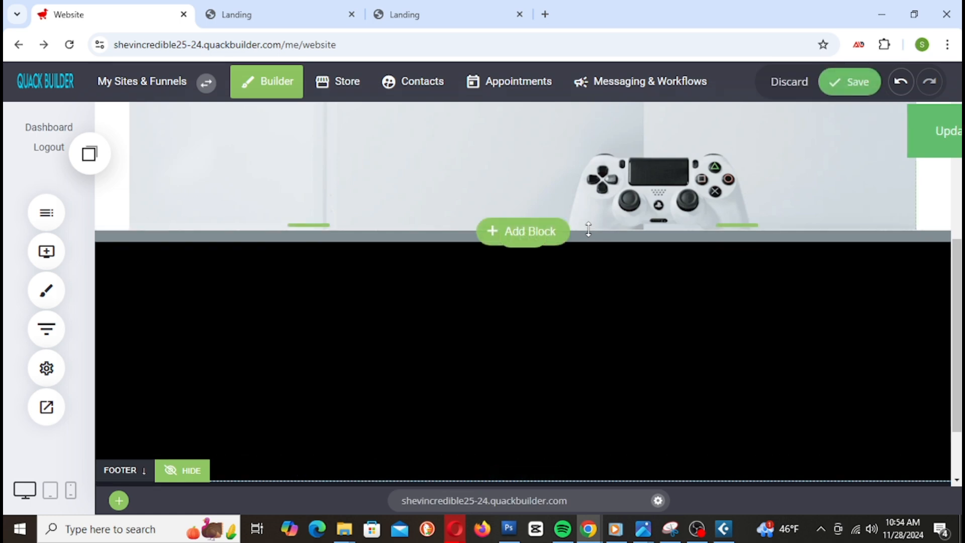
scroll(647, 345, down, 1)
scroll(648, 350, up, 1)
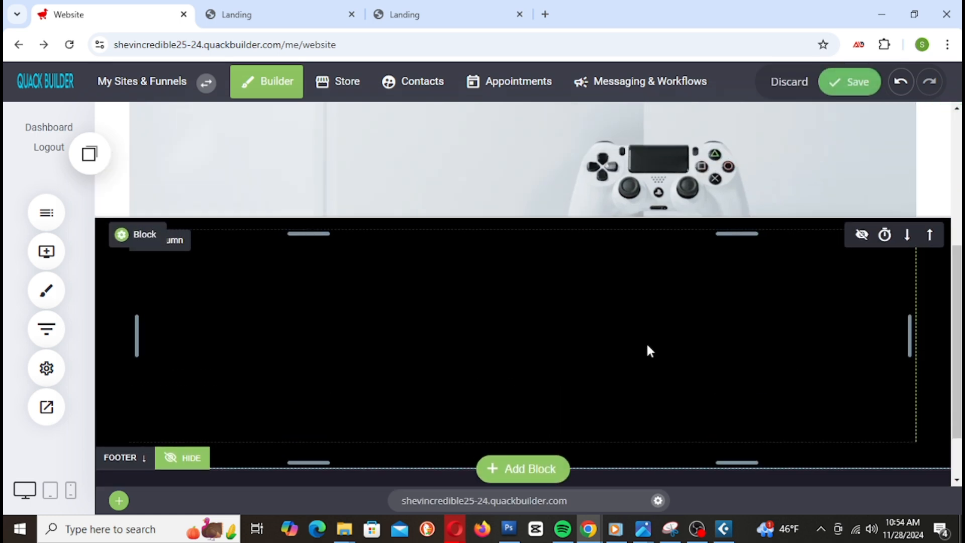
click(153, 237)
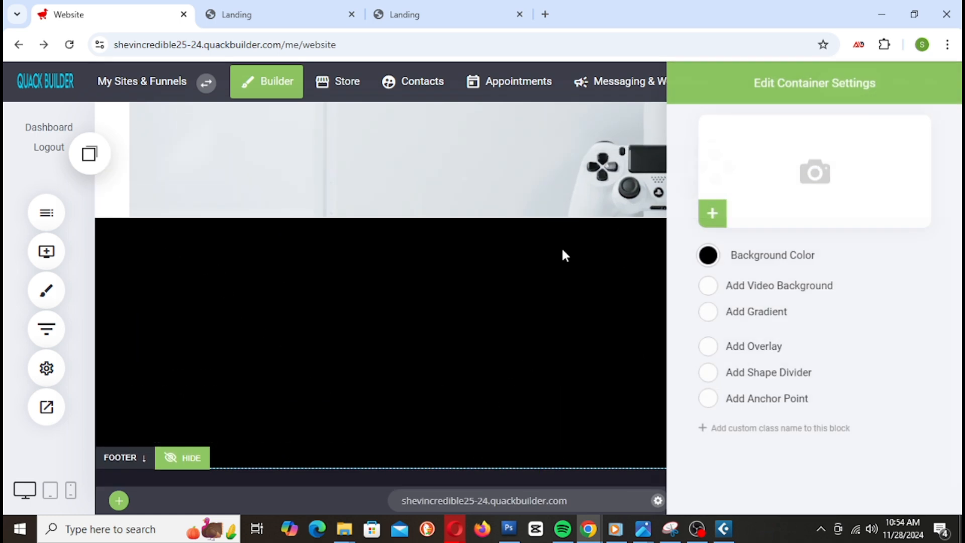
click(716, 378)
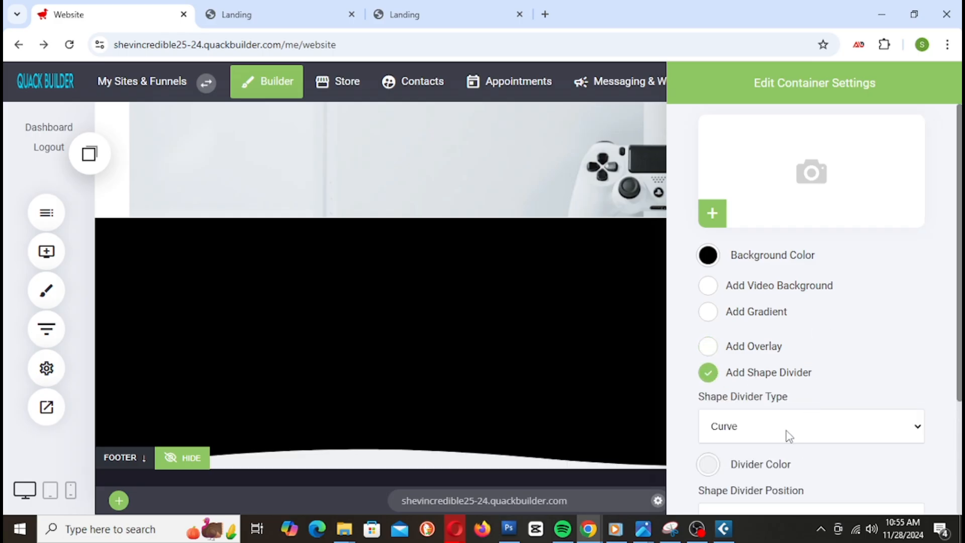
click(789, 436)
click(703, 347)
click(761, 439)
click(749, 313)
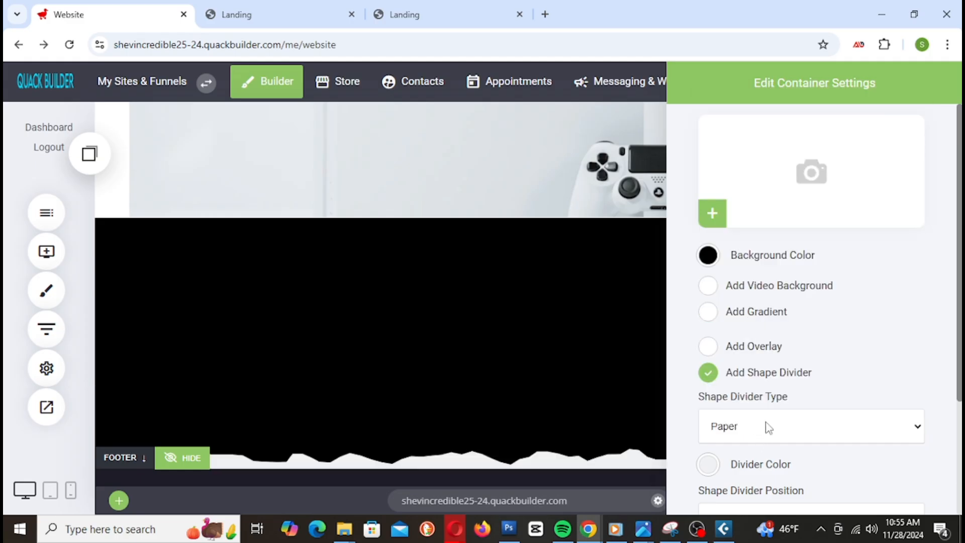
click(523, 359)
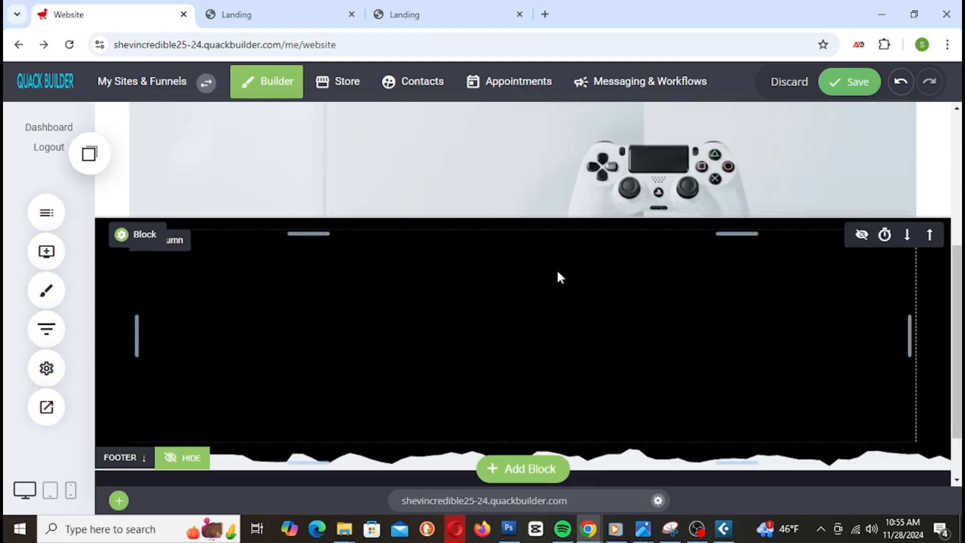
click(46, 252)
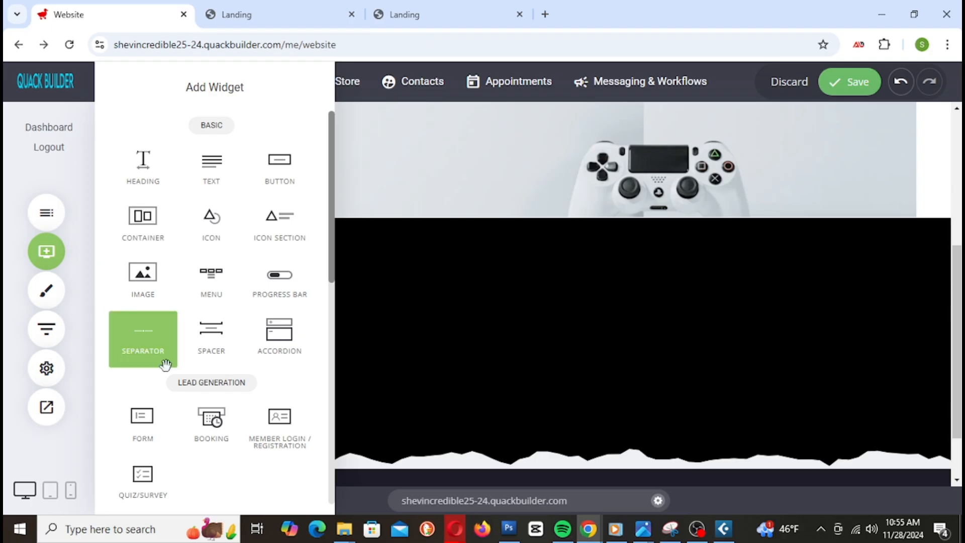
Drop a Form widget into the black footer block.
scroll(269, 372, down, 4)
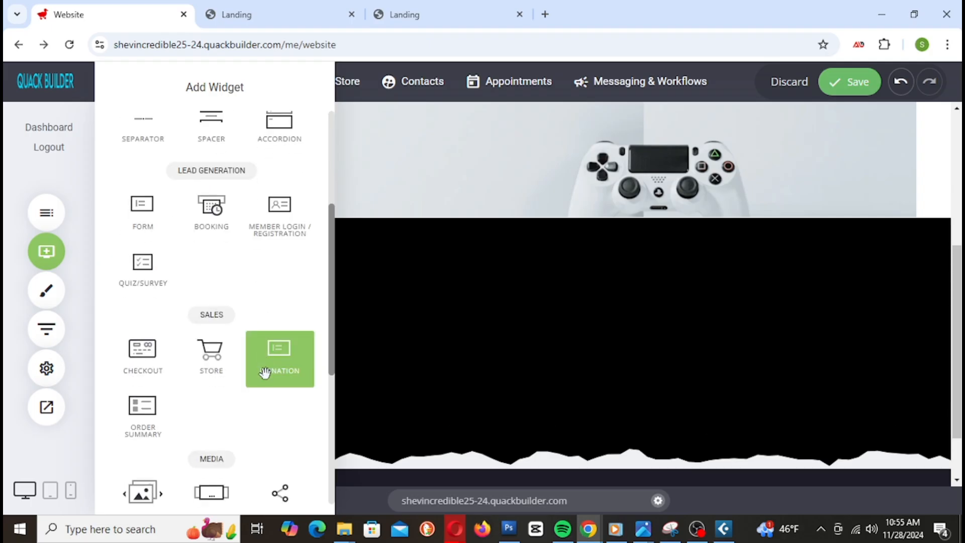
scroll(209, 400, down, 4)
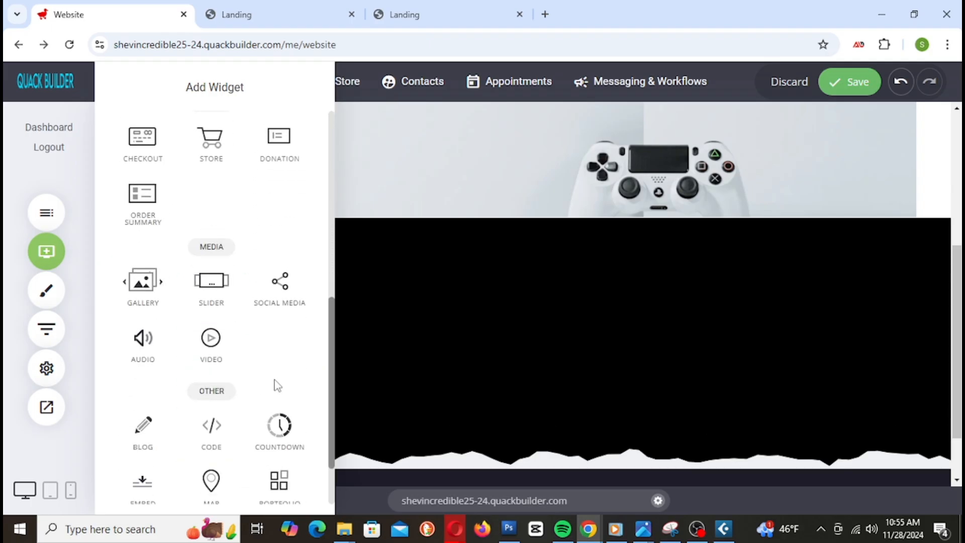
scroll(276, 383, down, 2)
scroll(275, 377, up, 8)
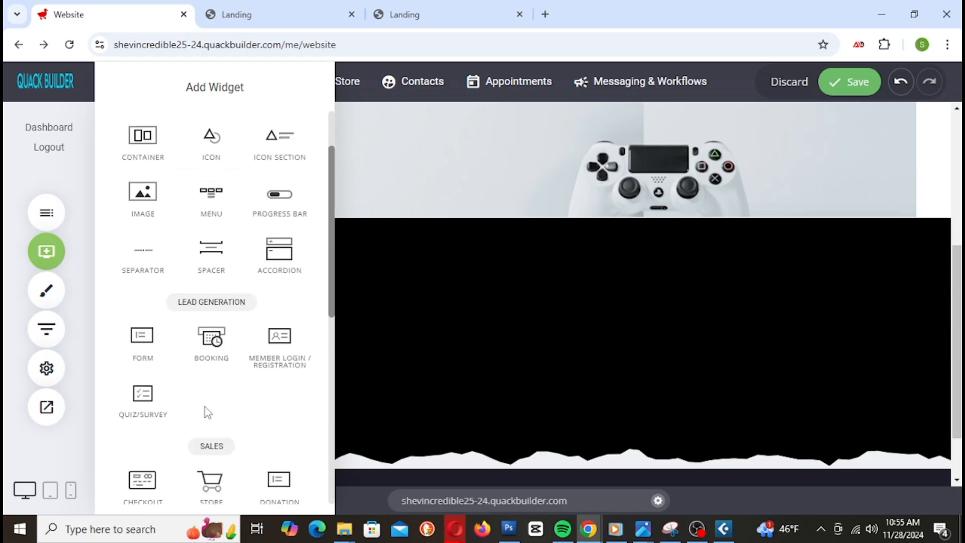
drag(142, 338, 620, 246)
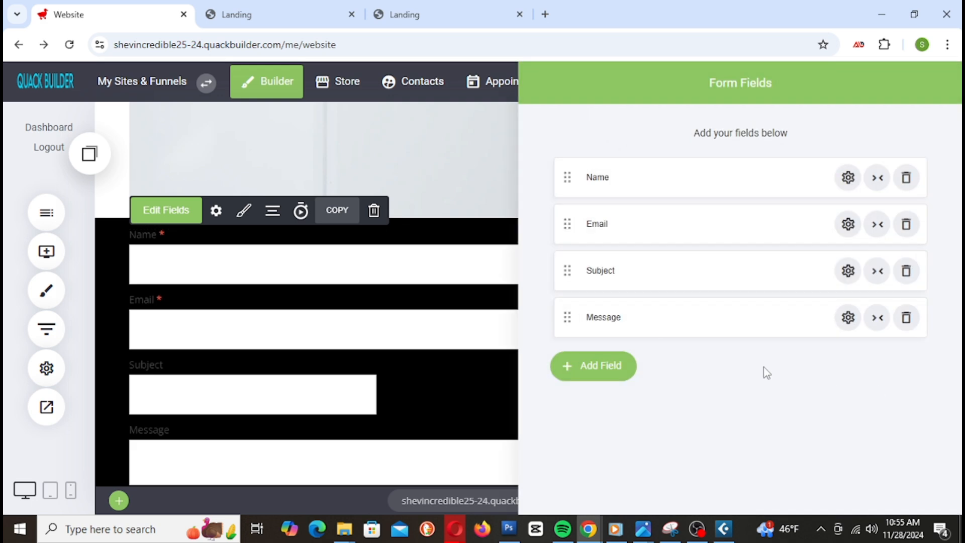
Delete the form's Message, Subject and Name fields, leaving only Email.
click(914, 331)
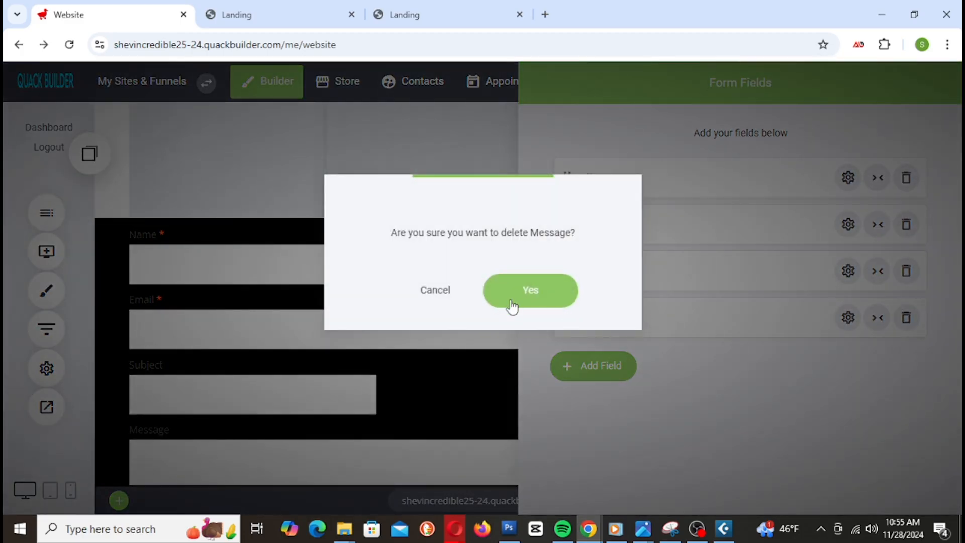
click(509, 302)
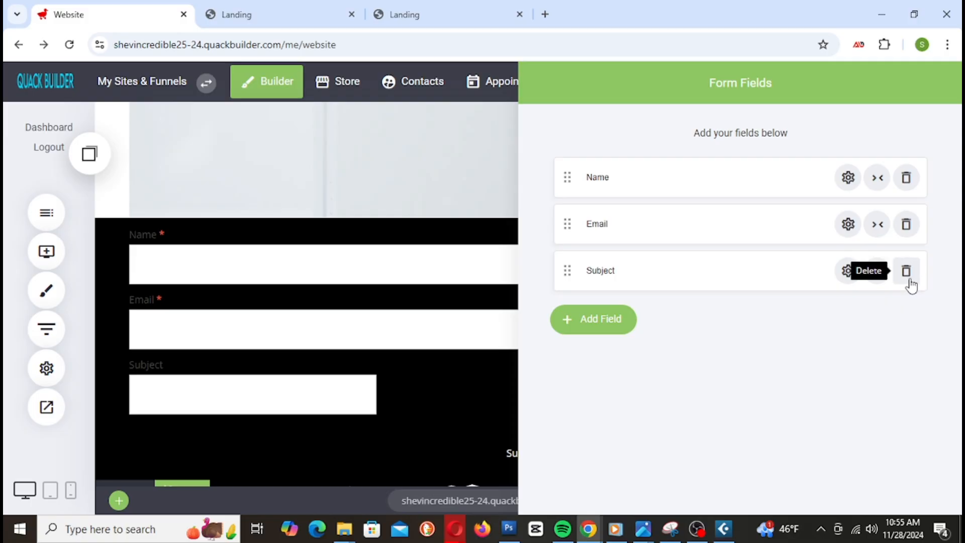
click(907, 272)
click(553, 299)
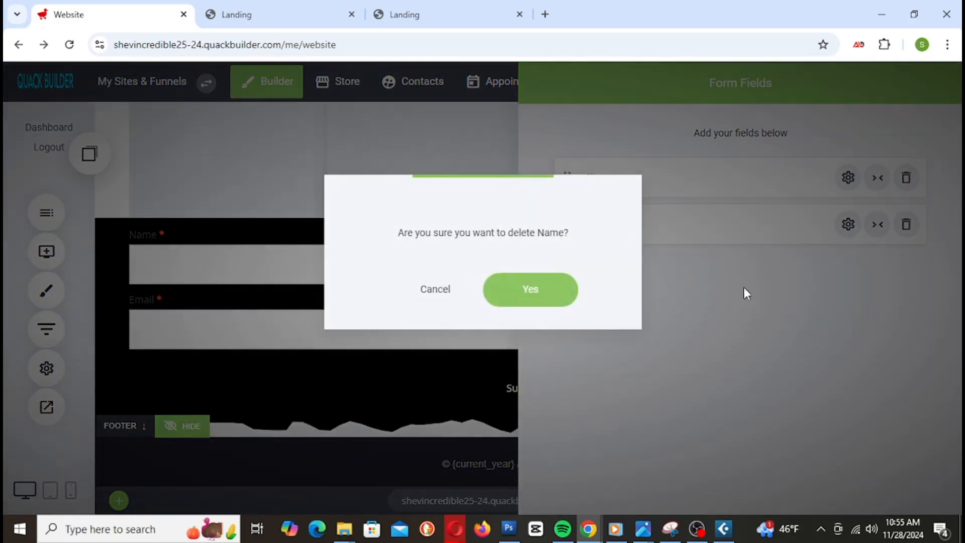
click(571, 296)
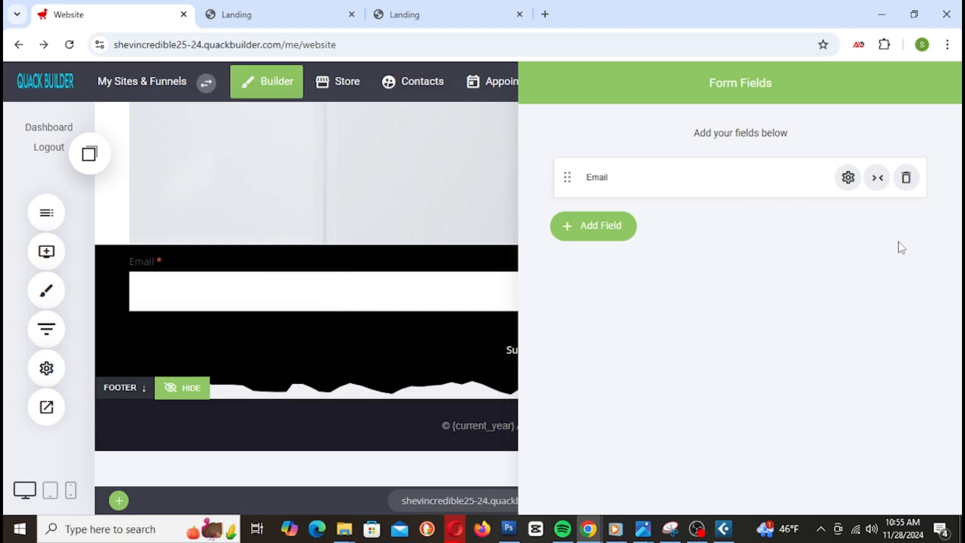
click(439, 321)
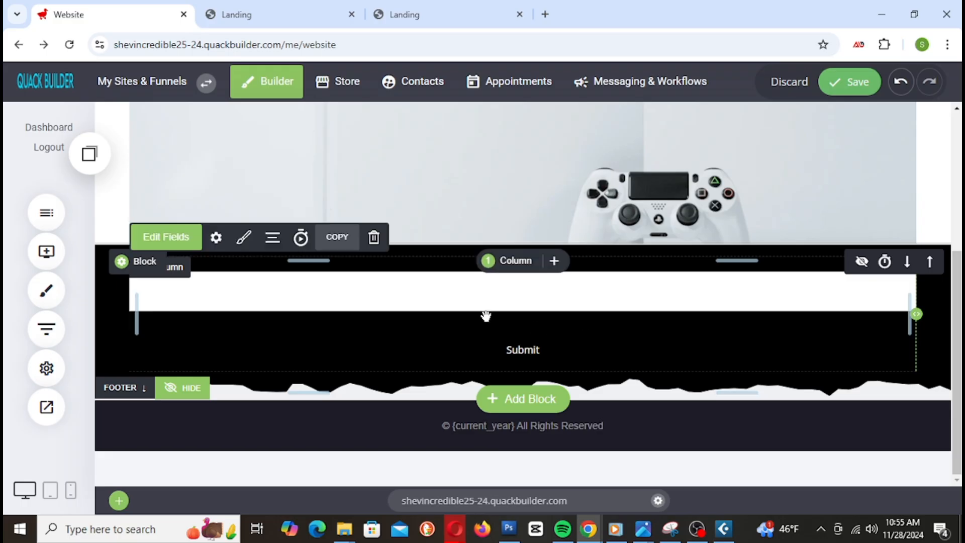
Try a 2-column split for the footer section with the form on the right, then revert to 1 column.
click(518, 264)
click(536, 331)
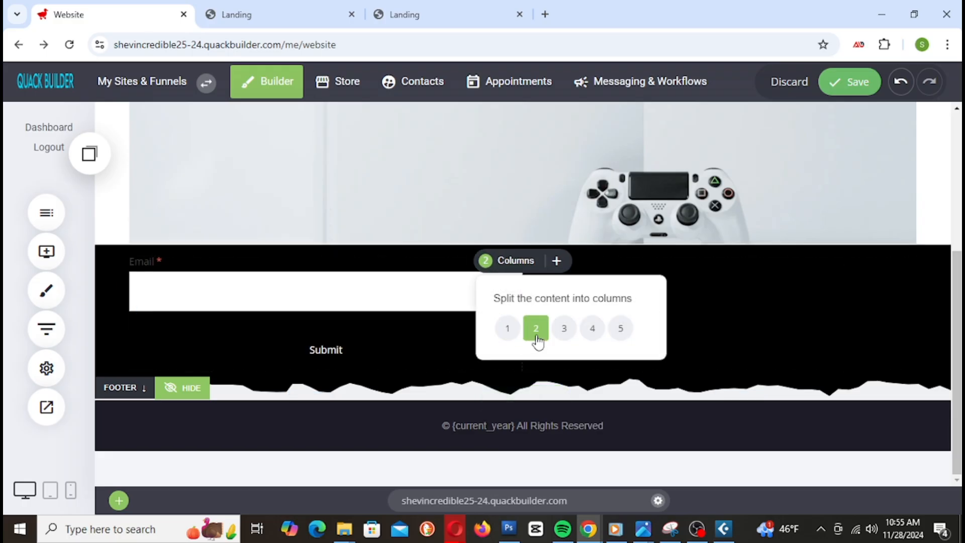
drag(396, 308, 707, 295)
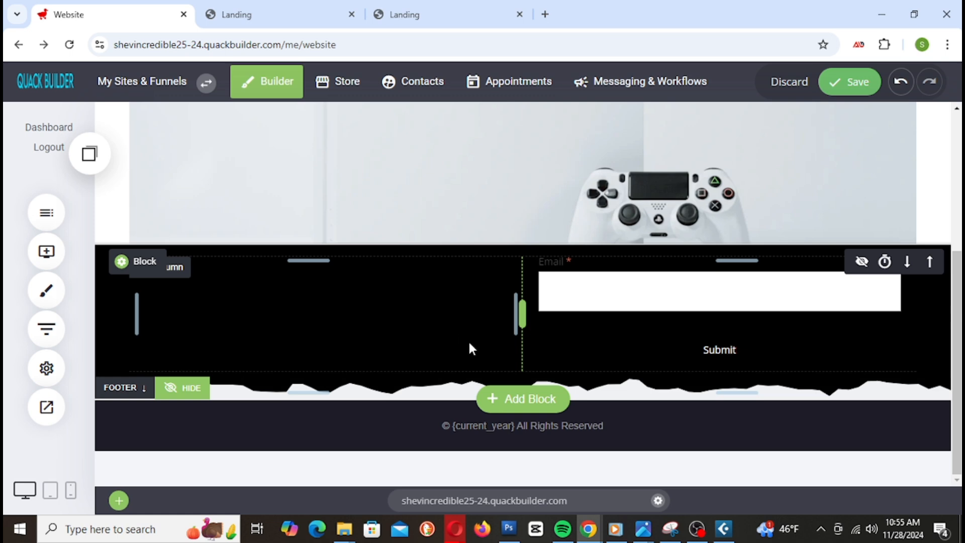
click(634, 287)
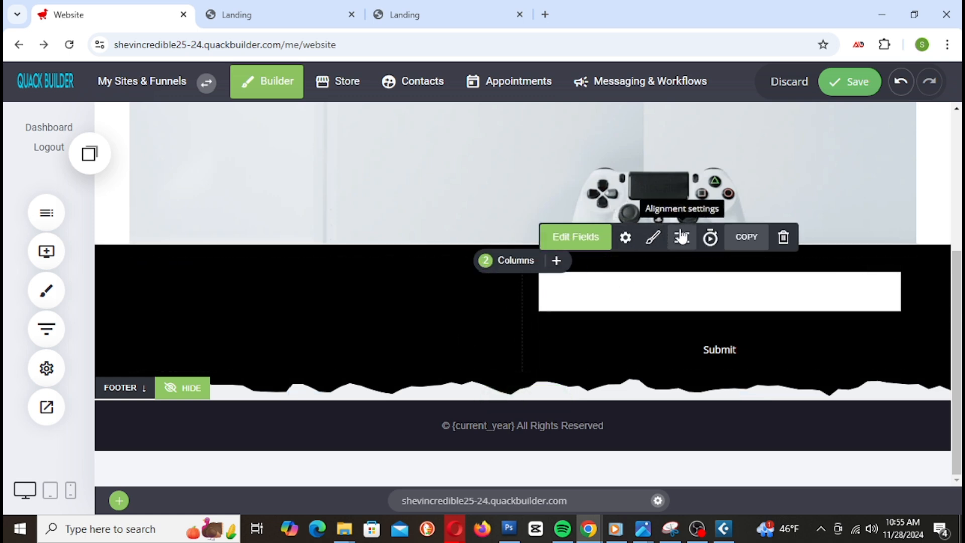
click(506, 260)
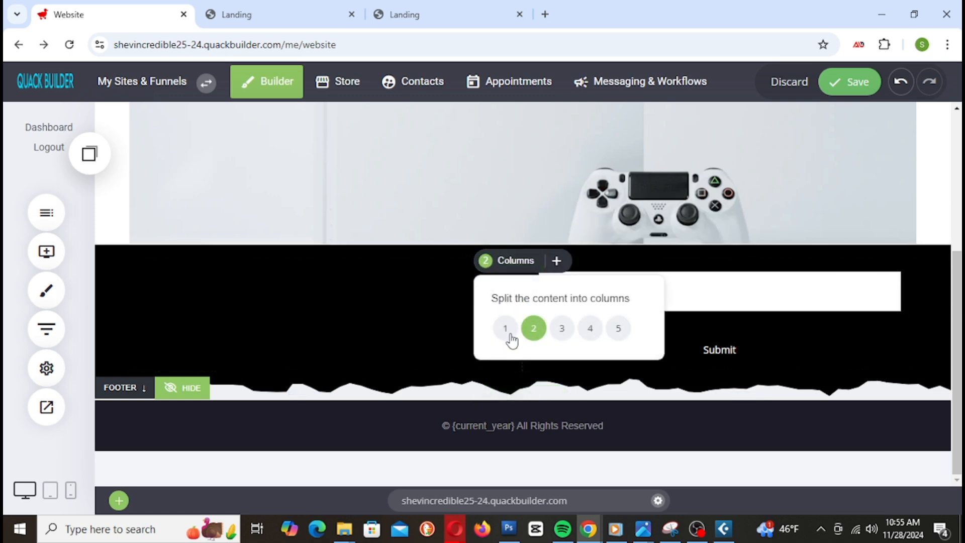
click(505, 331)
click(804, 256)
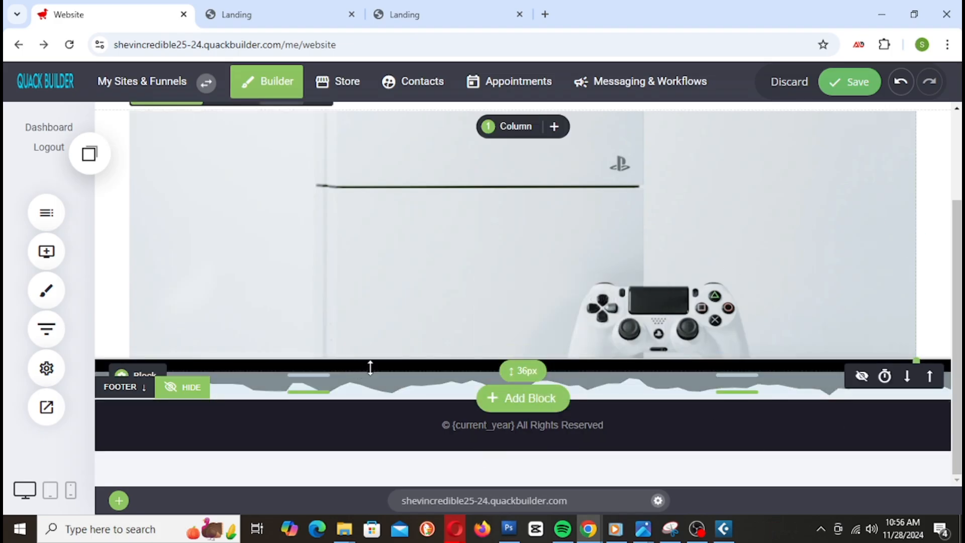
Increase the black block's top padding and drag a new Form widget into it.
drag(383, 366, 396, 439)
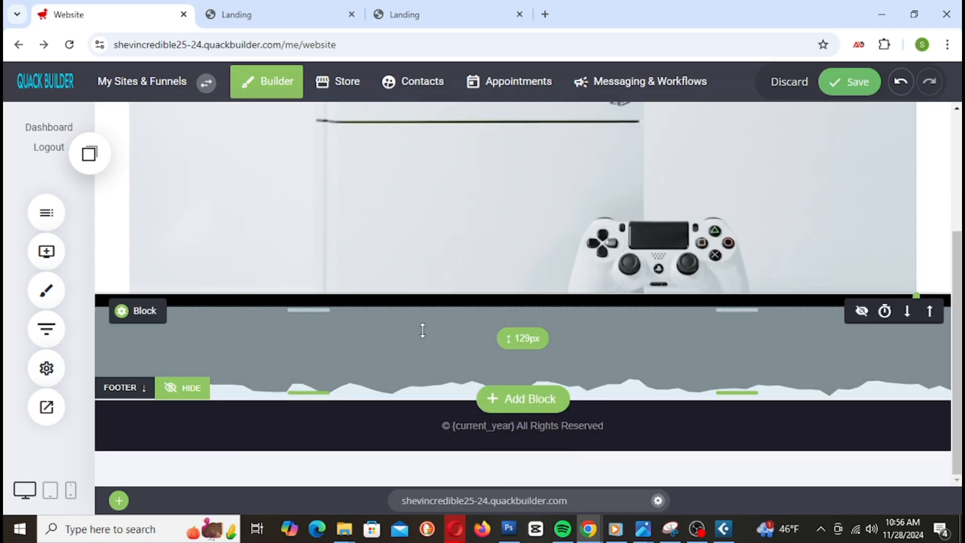
drag(453, 299, 456, 328)
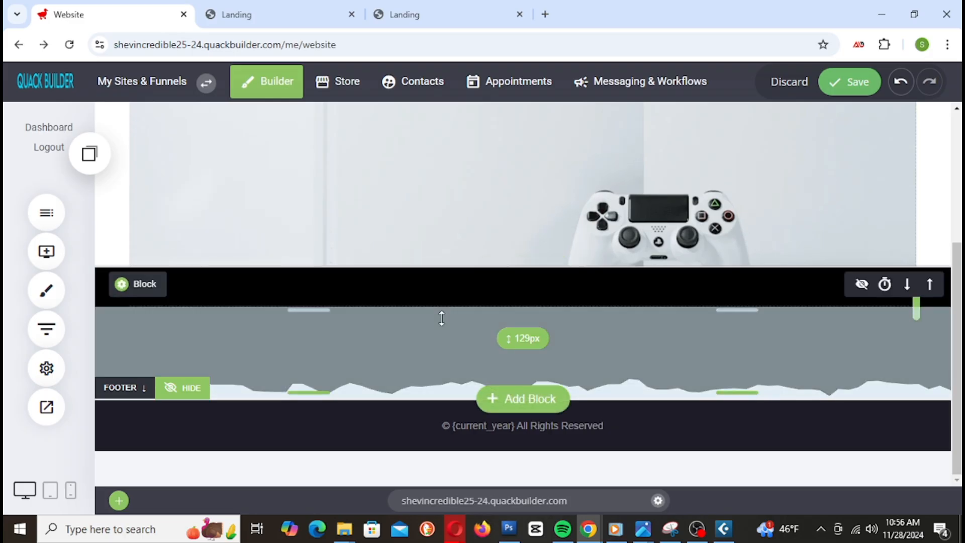
scroll(719, 341, up, 5)
scroll(719, 345, down, 5)
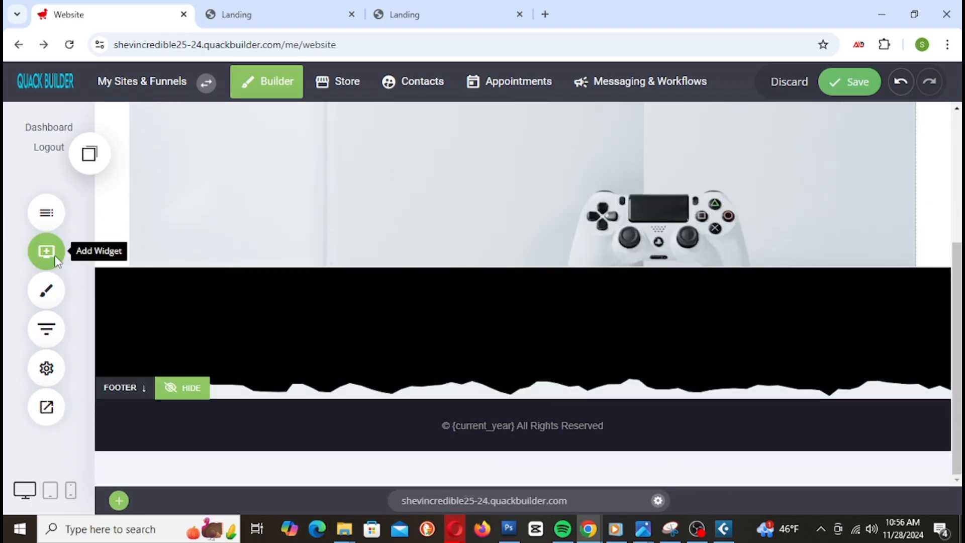
click(46, 250)
scroll(173, 319, down, 4)
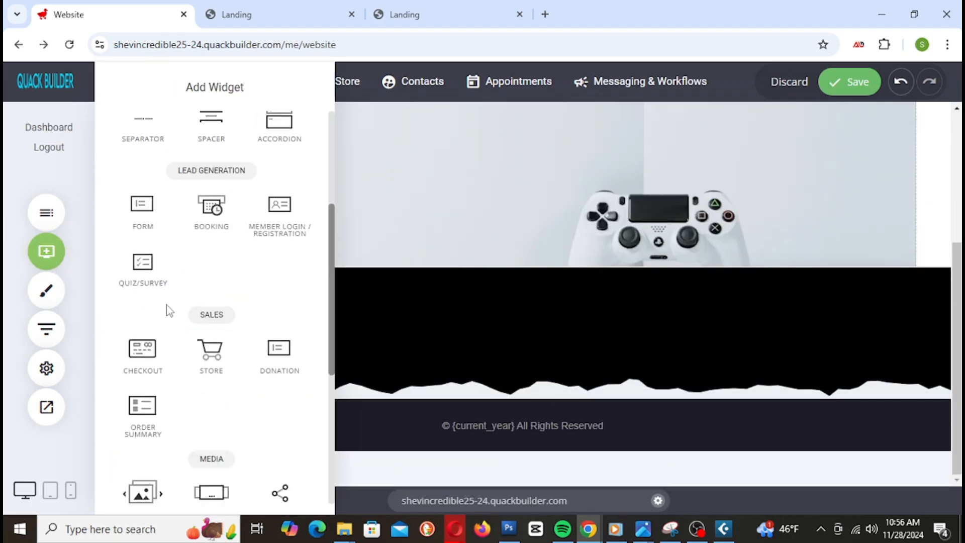
drag(142, 212, 629, 312)
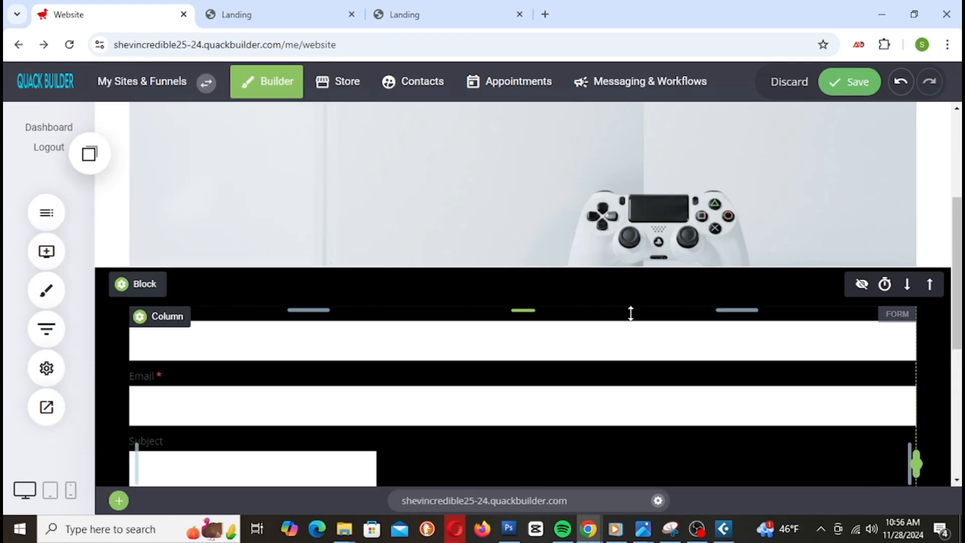
Delete the new form's Message, Subject and Name fields, then set the block's bottom padding to 84px.
click(906, 317)
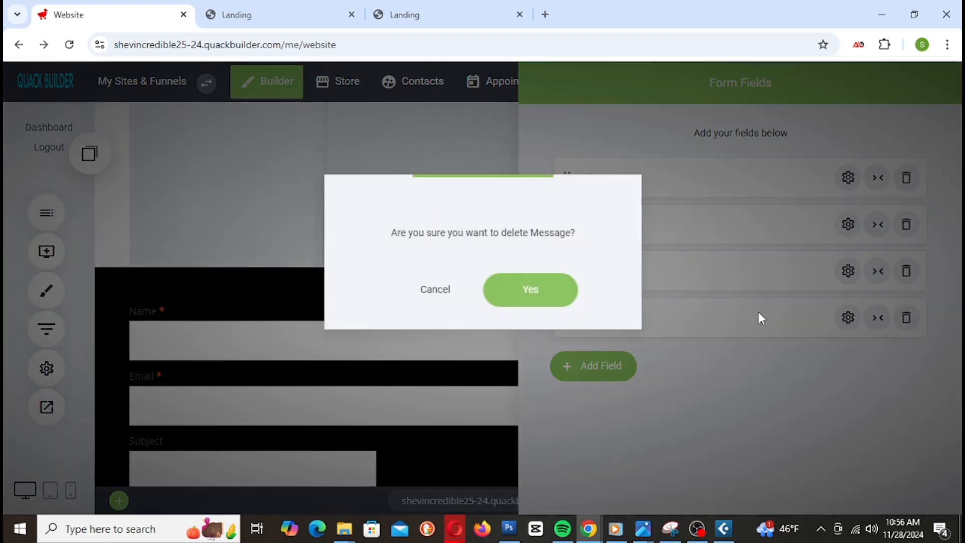
click(552, 301)
click(906, 270)
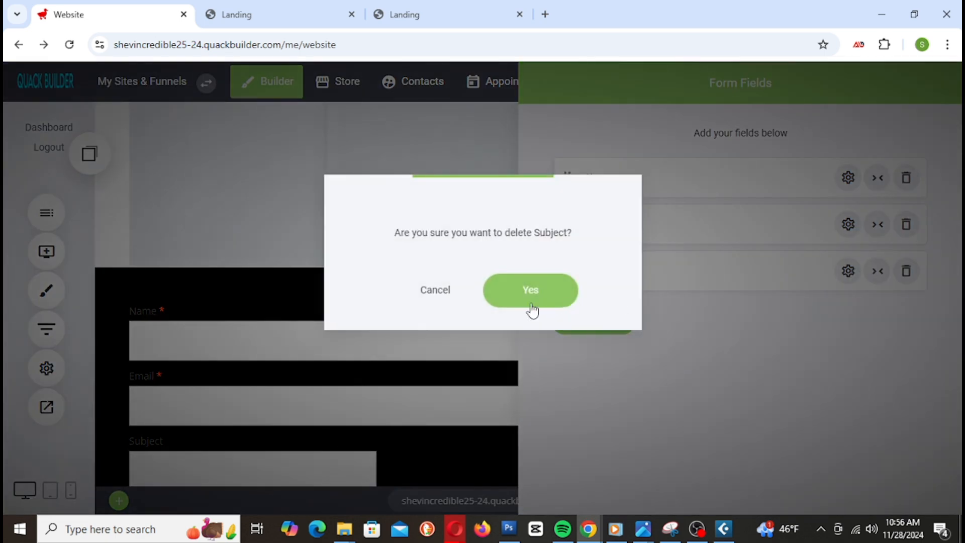
click(531, 285)
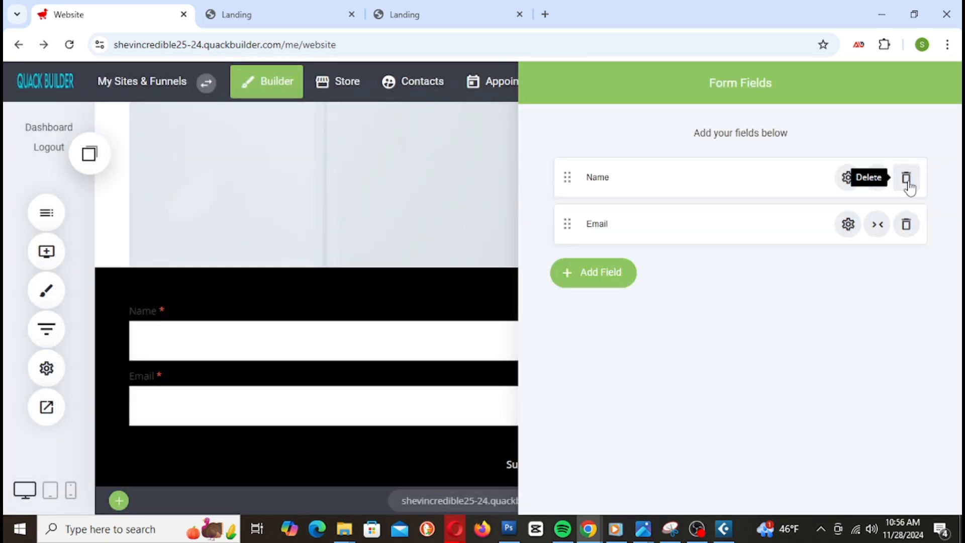
click(907, 178)
click(558, 292)
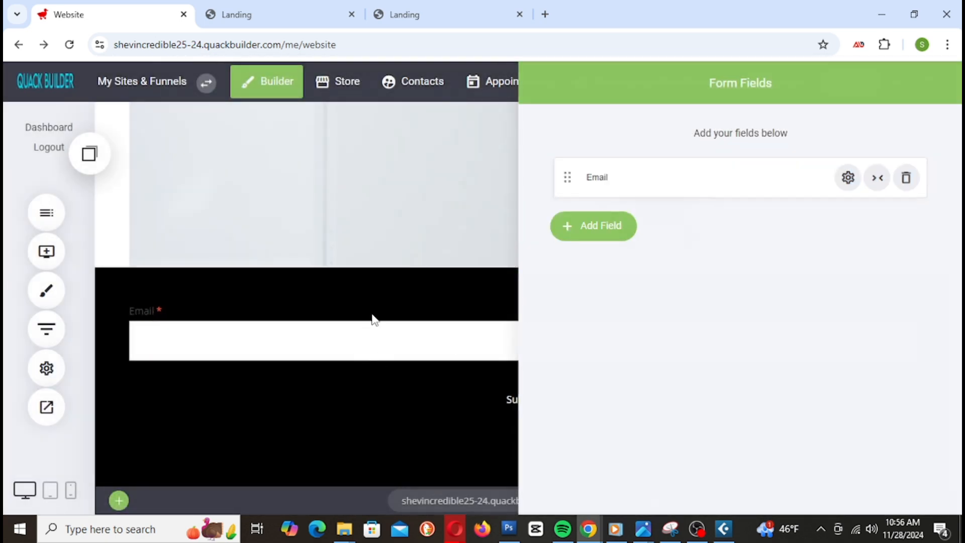
click(497, 341)
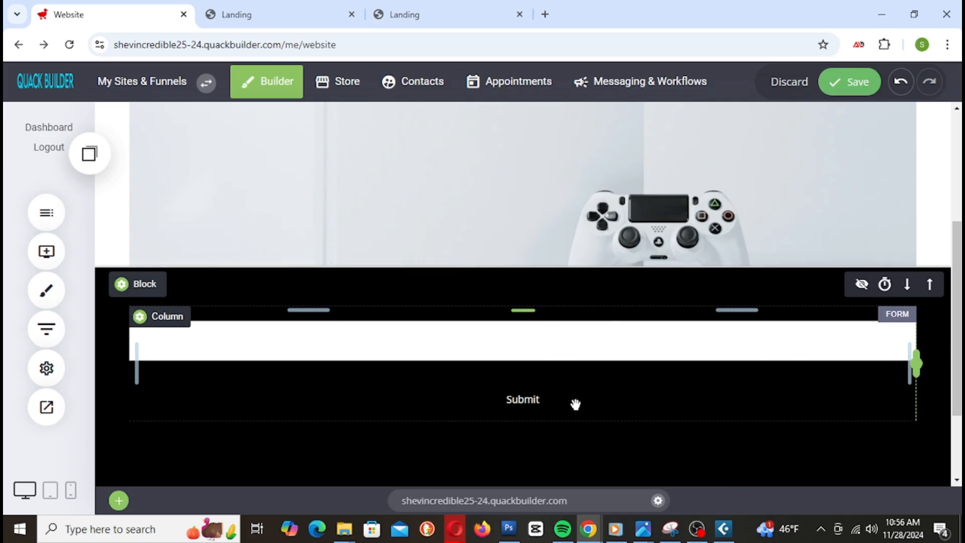
drag(575, 435, 578, 404)
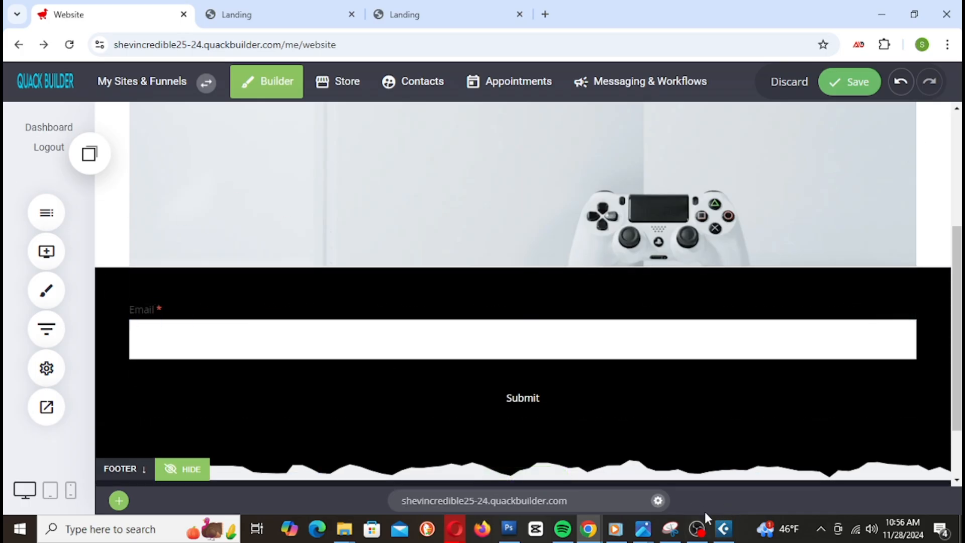
mouse_move(724, 528)
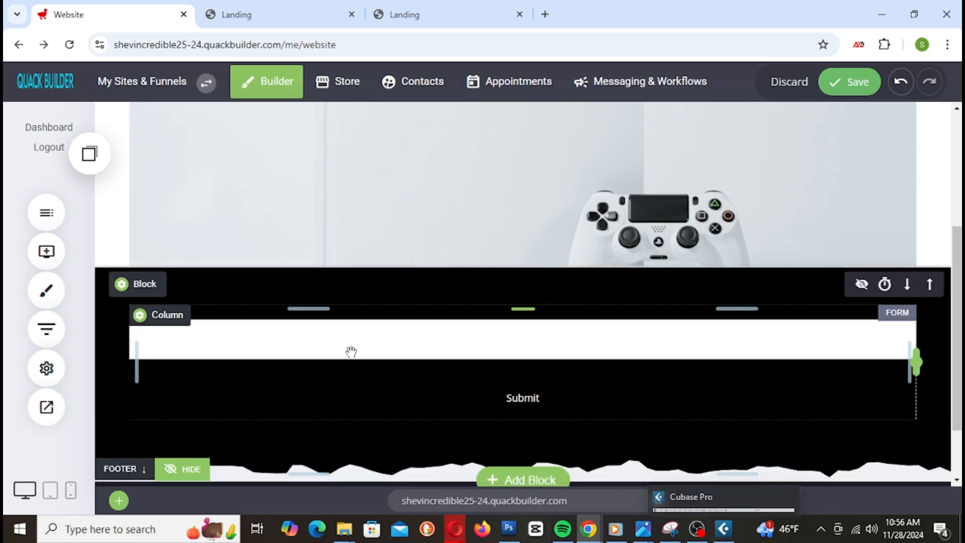
Add a heading widget above the Email field and select its placeholder text.
click(46, 252)
drag(143, 161, 548, 301)
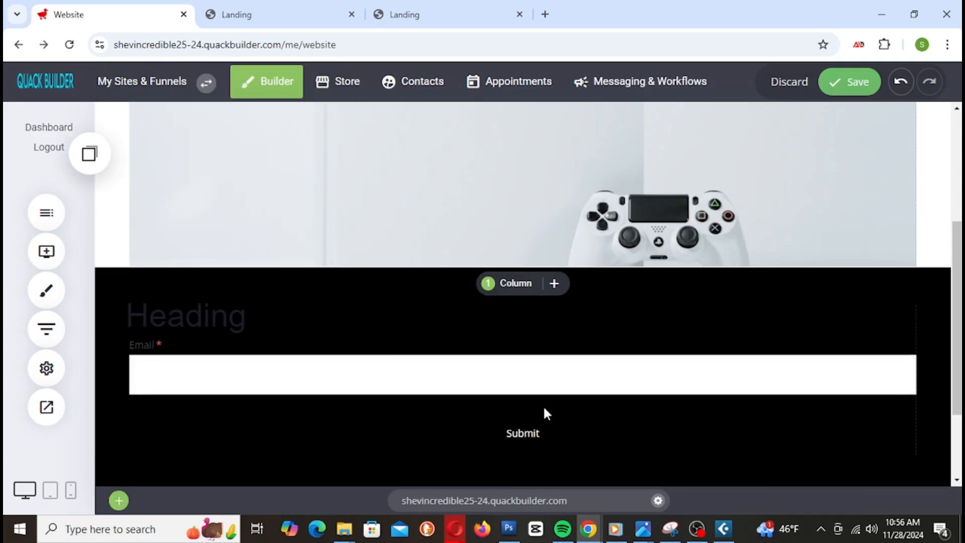
click(159, 322)
drag(138, 321, 312, 331)
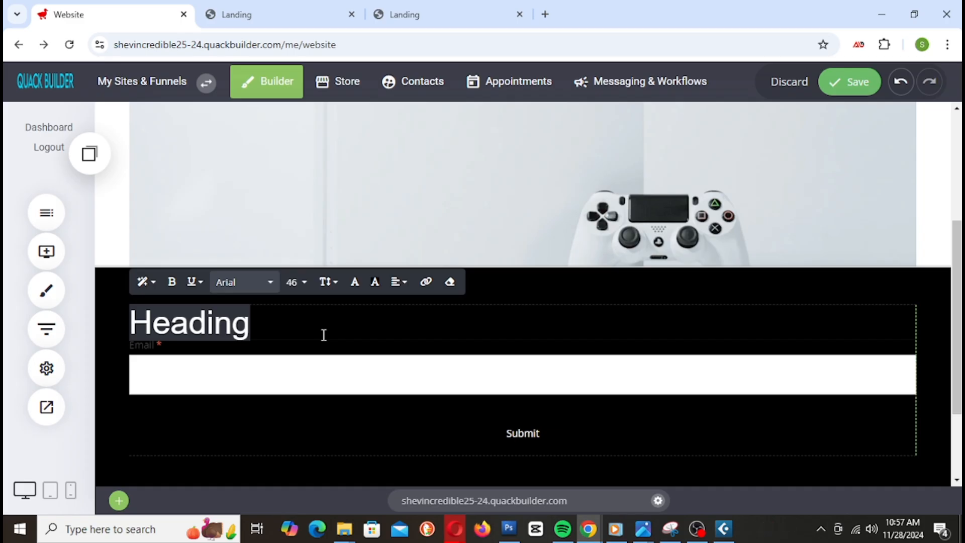
Write the heading 'Subscribe to get up to 15% off we will send you coupon code via email'.
text(G)
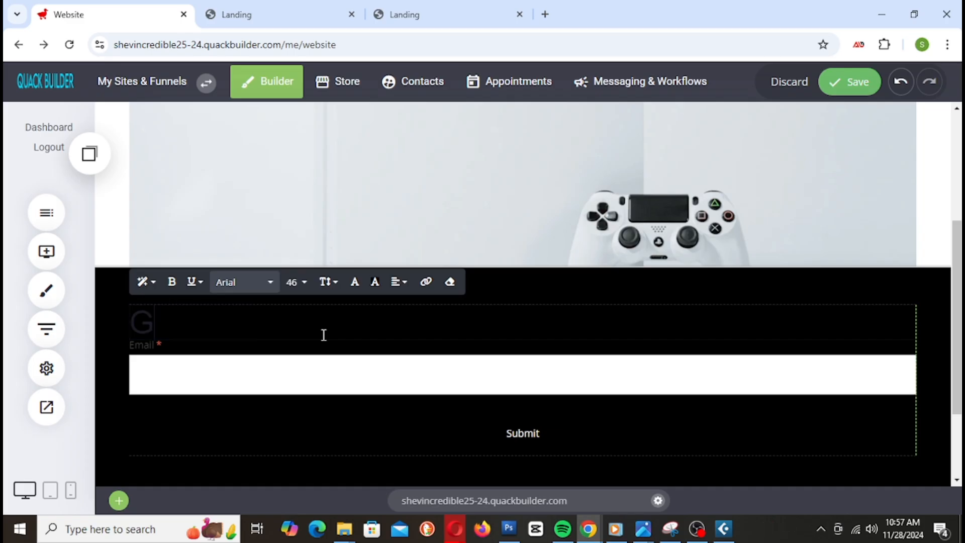
key(BackSpace)
text(Su)
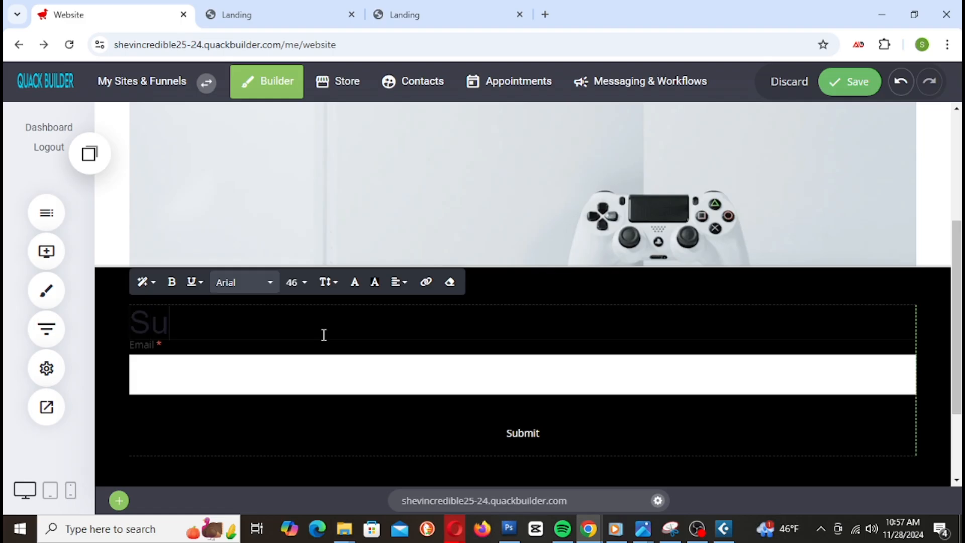
text(bscr)
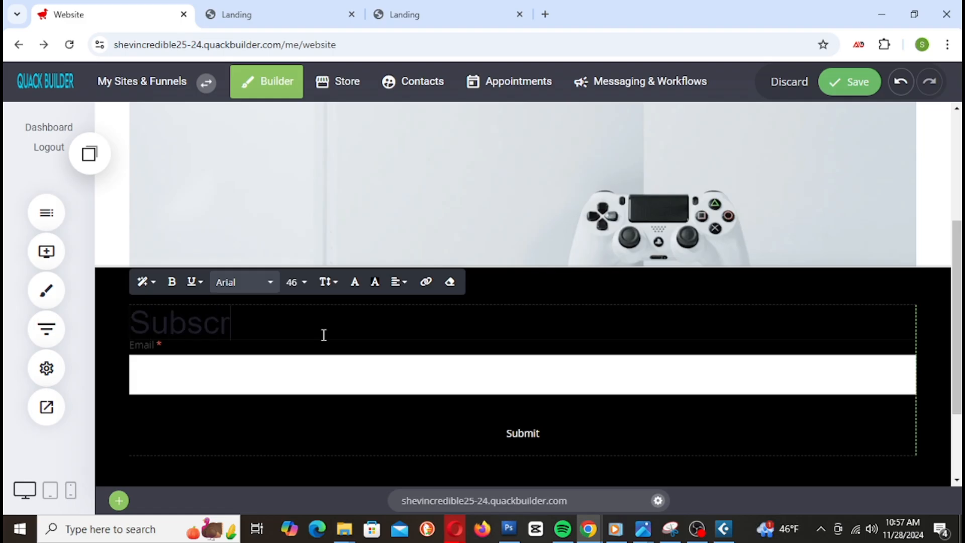
text(ibe t)
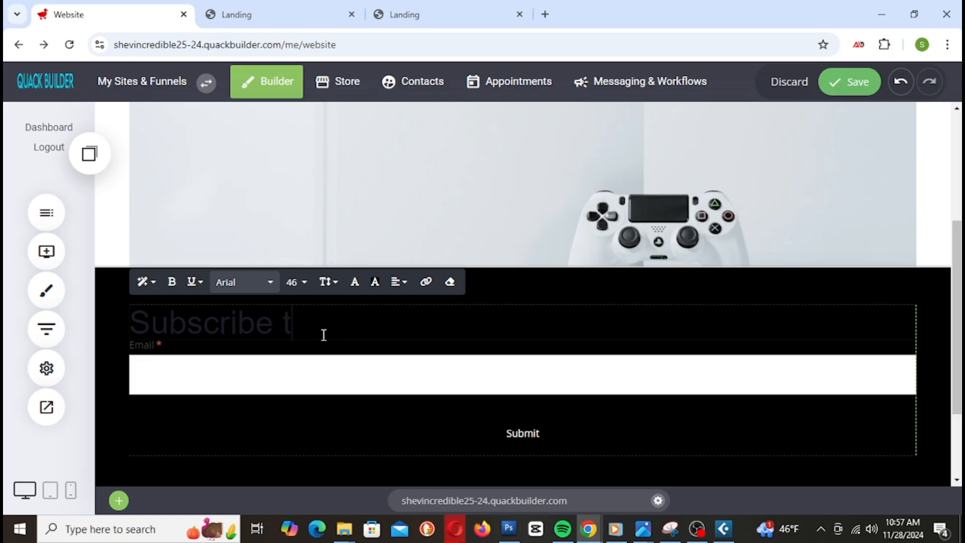
text(o save)
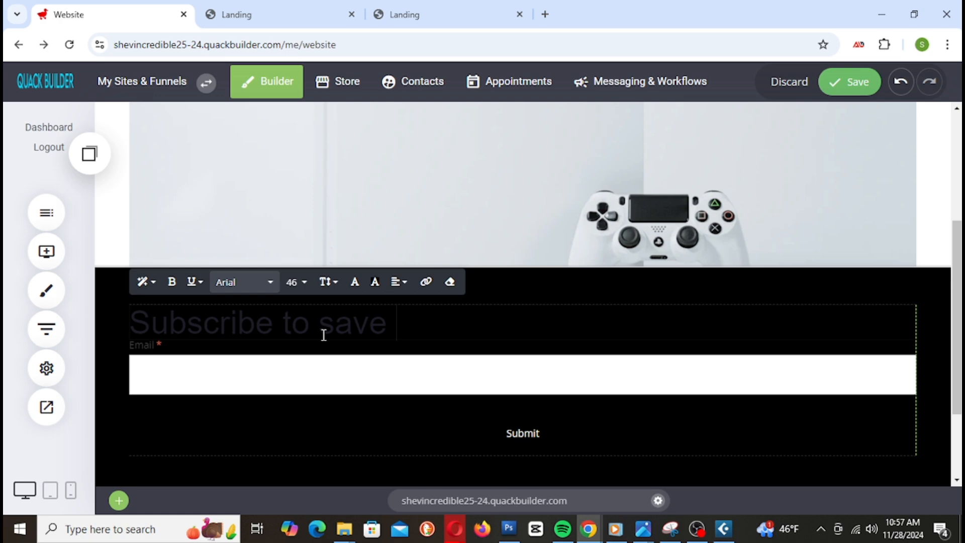
key(BackSpace)
key(BackSpace)
key(BackSpace)
key(BackSpace)
text(get up to)
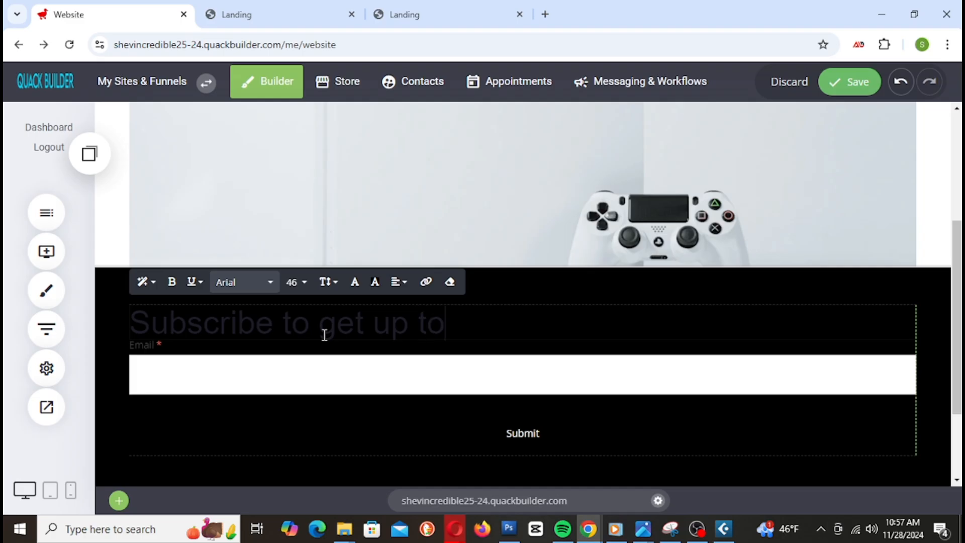
text( 15% off)
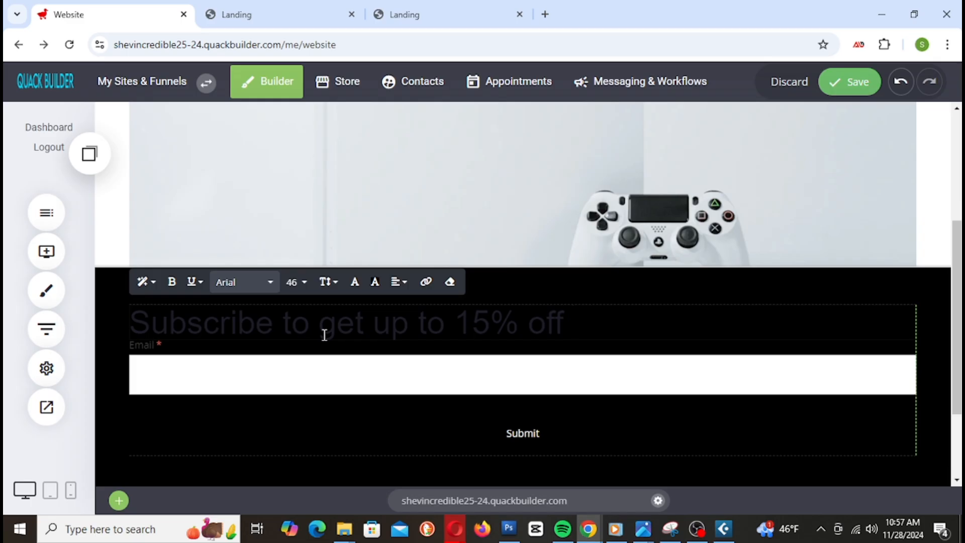
text(wit)
key(BackSpace)
key(BackSpace)
key(BackSpace)
key(BackSpace)
text(we will)
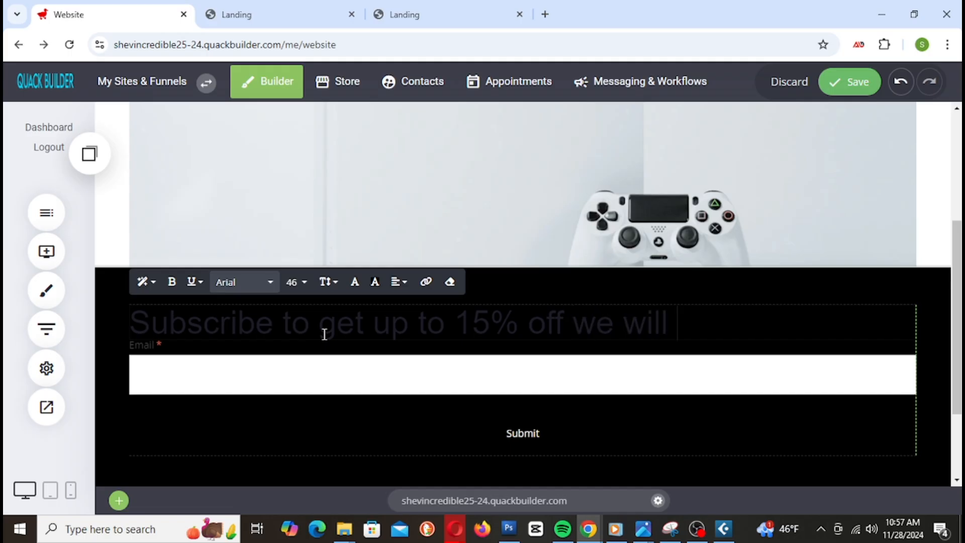
text( send )
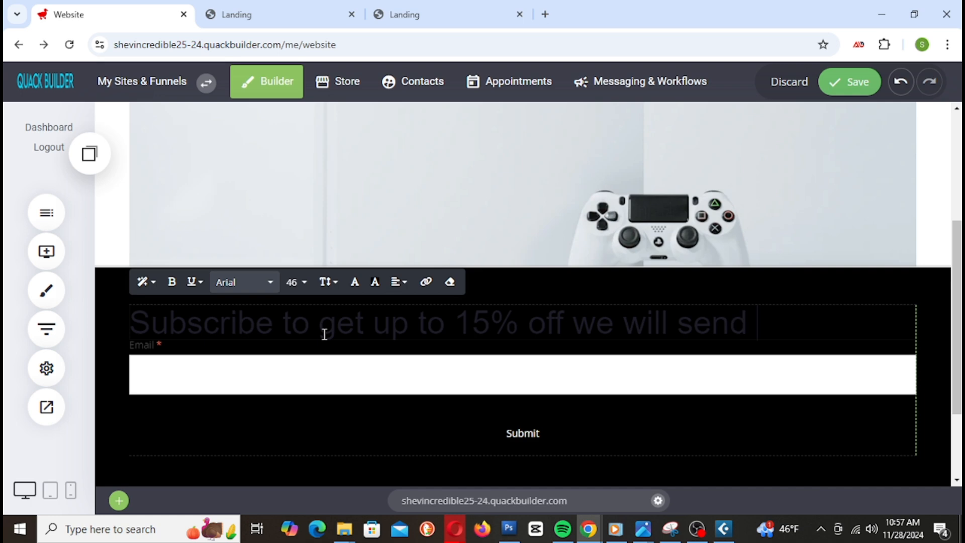
text(you coupon)
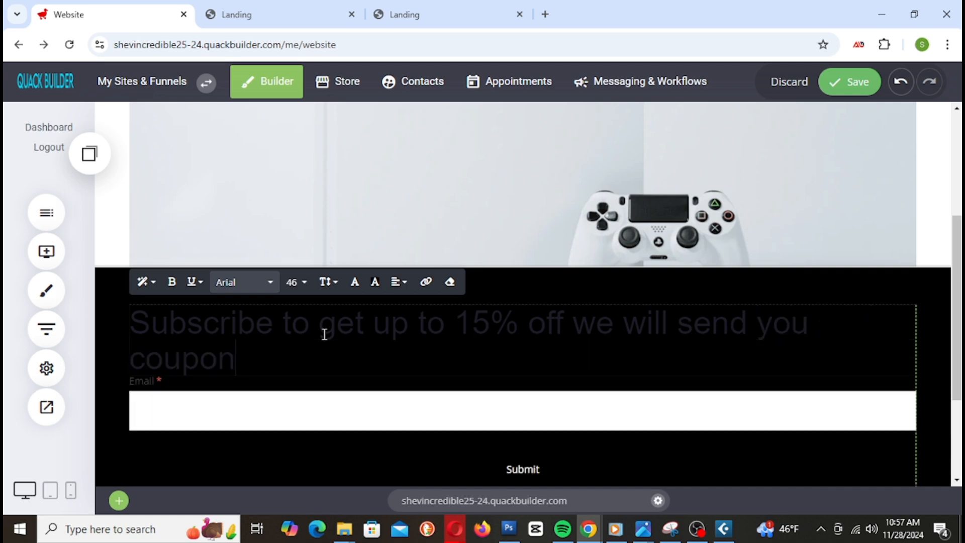
text( code via email)
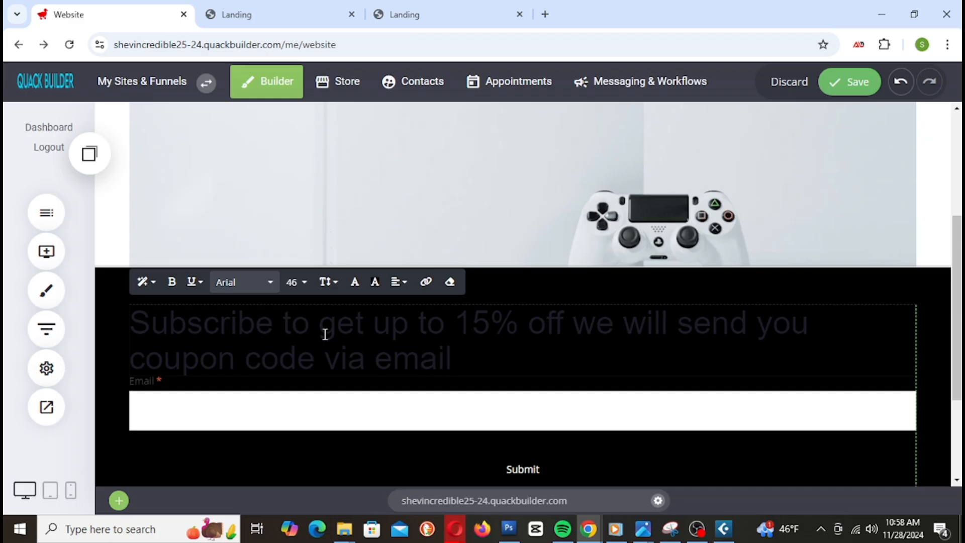
key(ctrl+a)
click(297, 290)
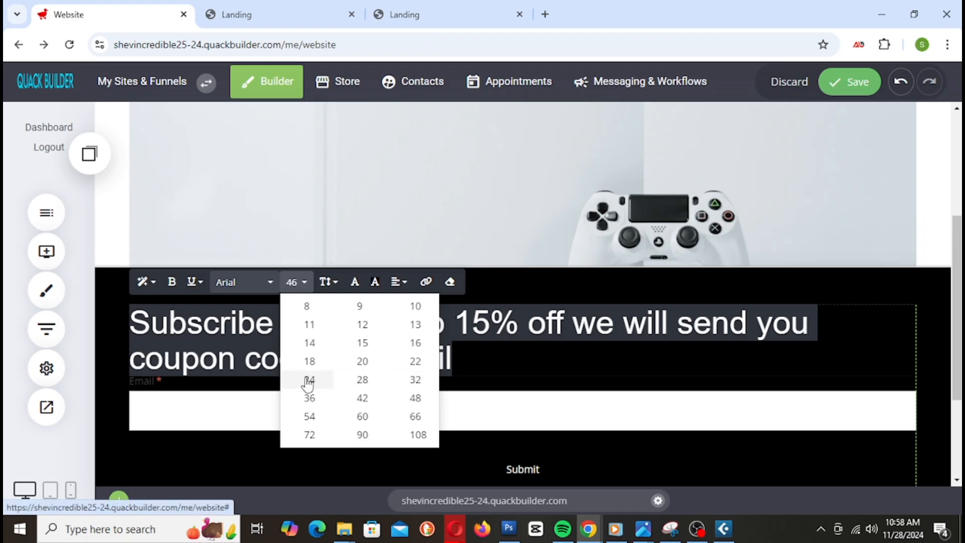
Set the whole subscribe heading to font size 28.
click(308, 380)
click(298, 287)
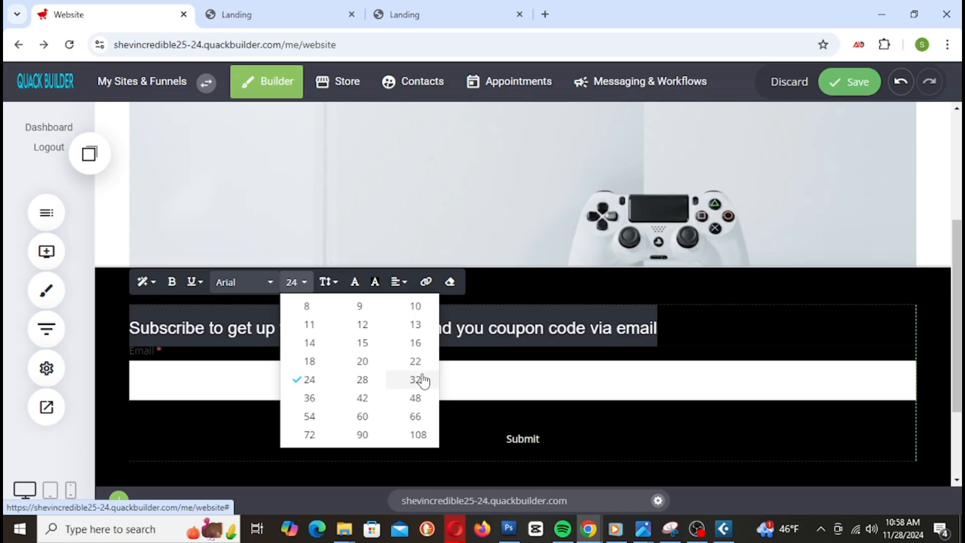
click(362, 380)
triple_click(330, 332)
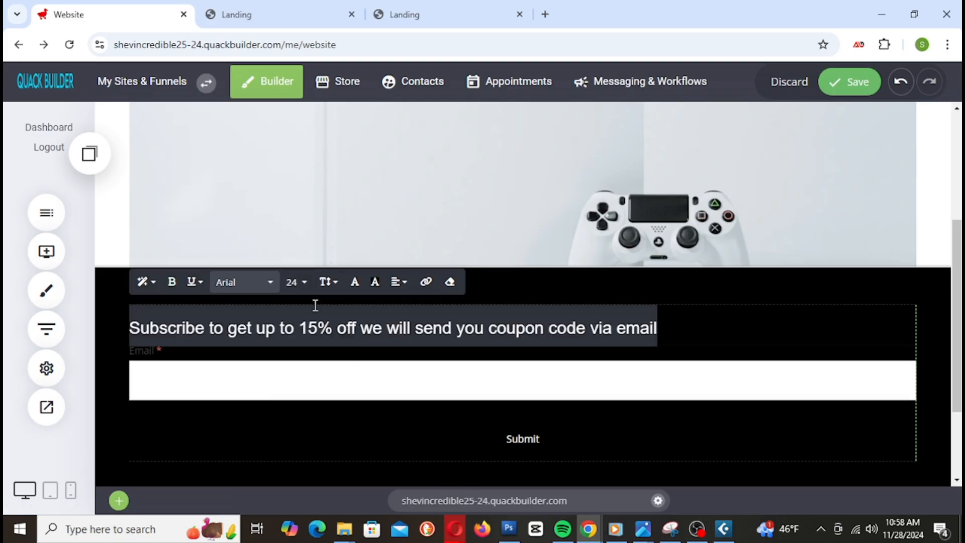
click(296, 282)
click(361, 377)
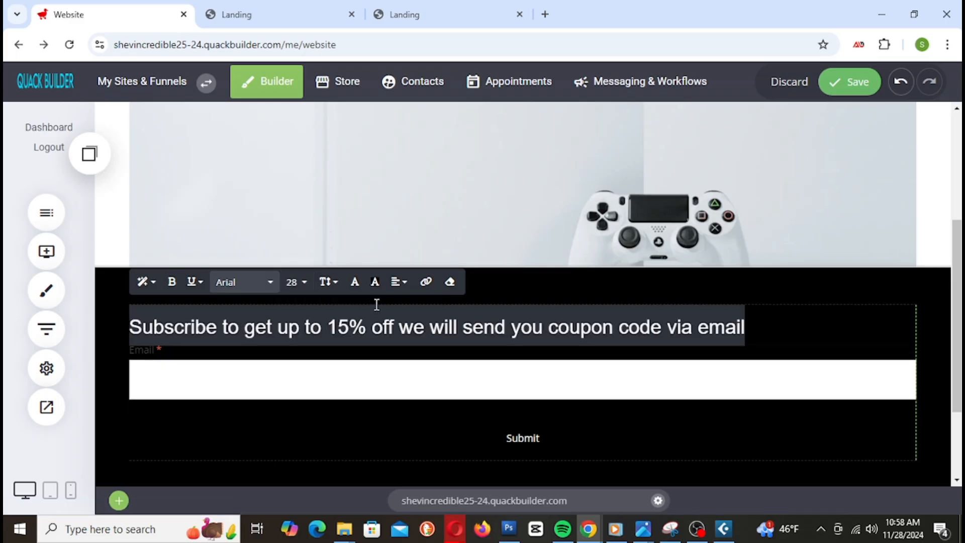
Centre the heading and make its text white (FFFFFF).
click(399, 282)
click(416, 307)
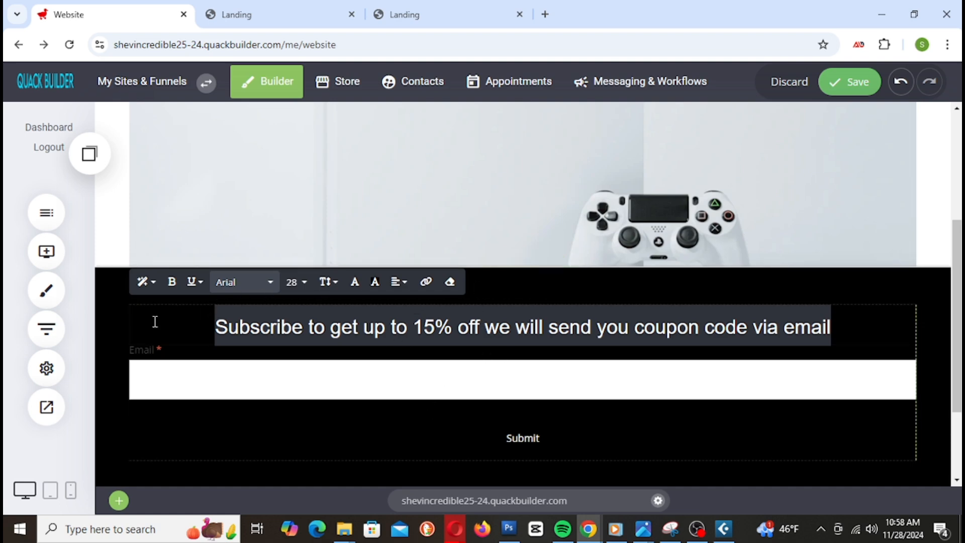
click(354, 283)
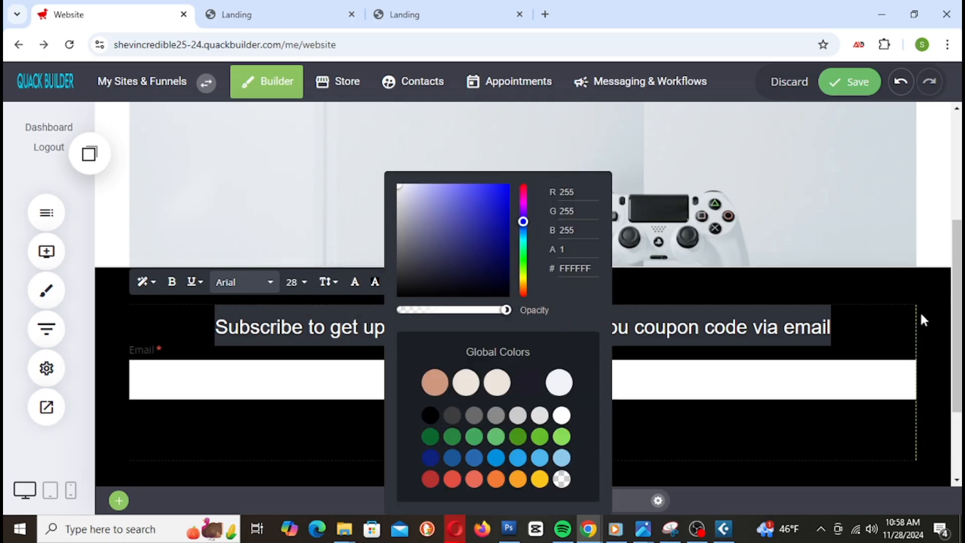
click(931, 338)
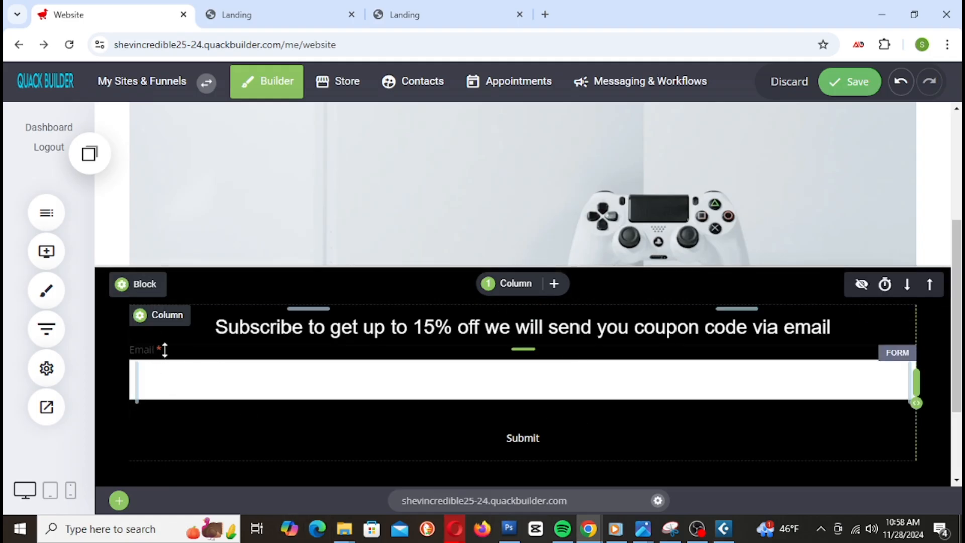
Change the form's Email field label to 'Enter your email here'.
double_click(251, 366)
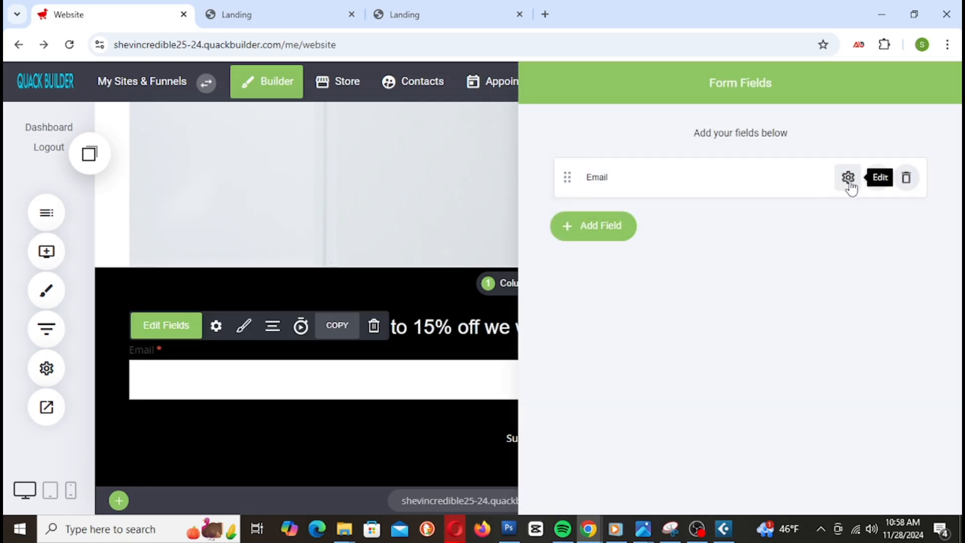
drag(784, 91, 517, 225)
click(493, 179)
key(ctrl+a)
key(BackSpace)
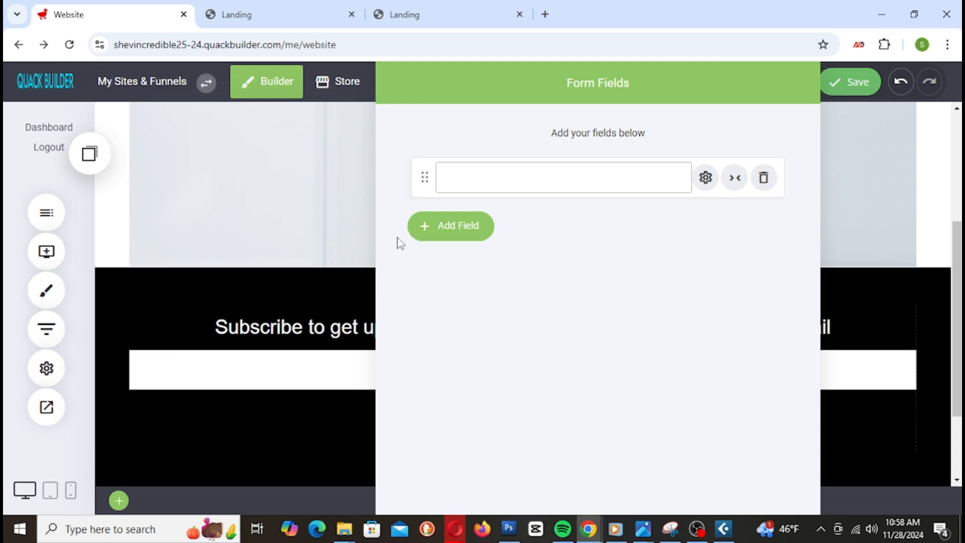
drag(655, 89, 647, 250)
click(479, 181)
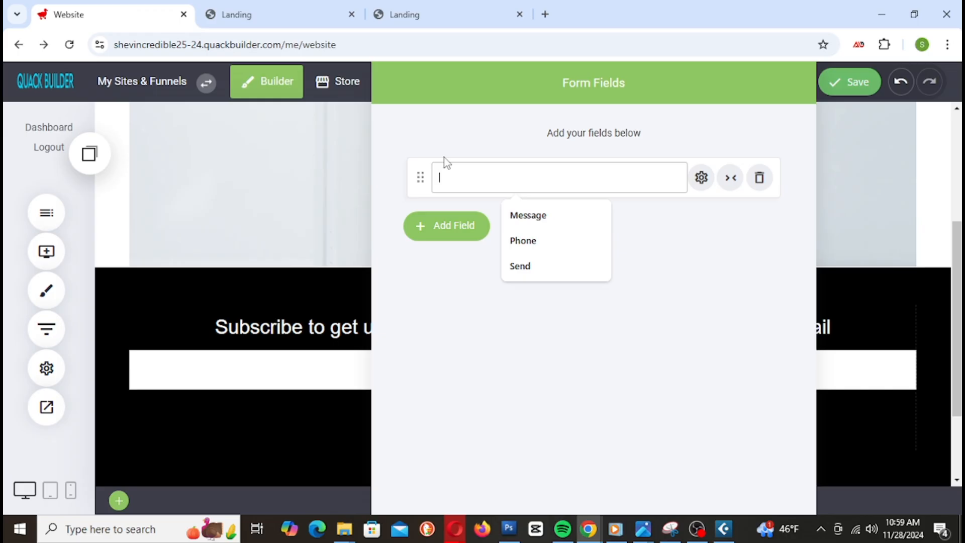
text(Em)
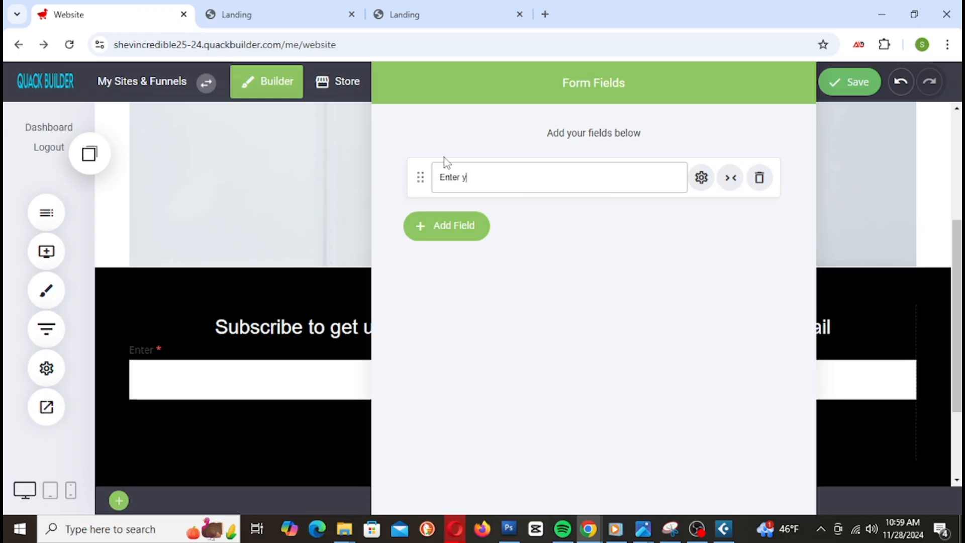
text(ter your email here)
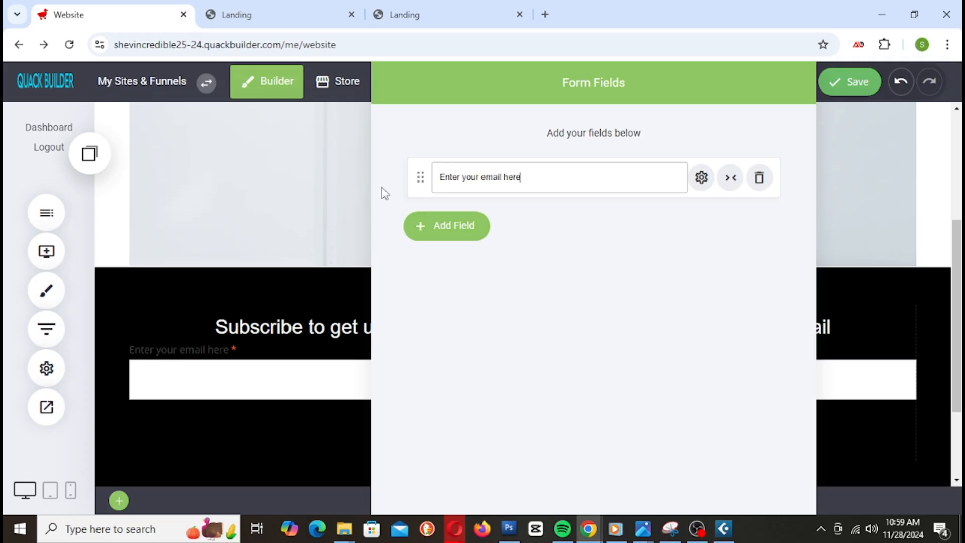
click(315, 351)
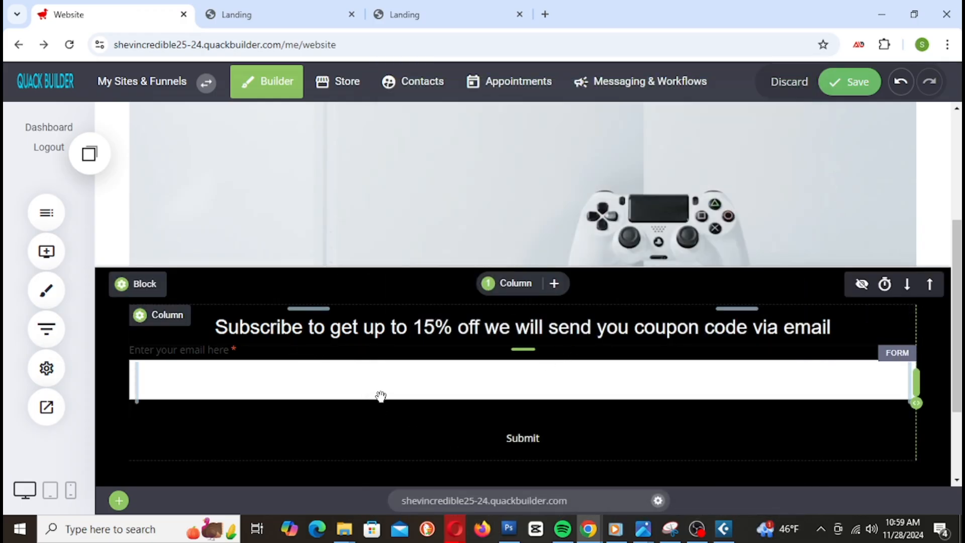
Save the page changes.
click(864, 86)
scroll(653, 211, down, 10)
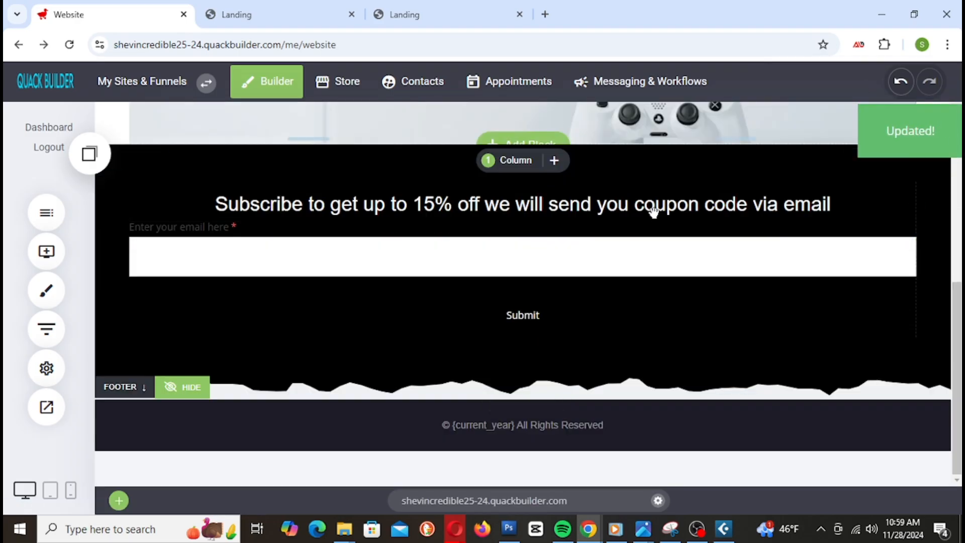
scroll(653, 213, up, 2)
scroll(651, 212, down, 1)
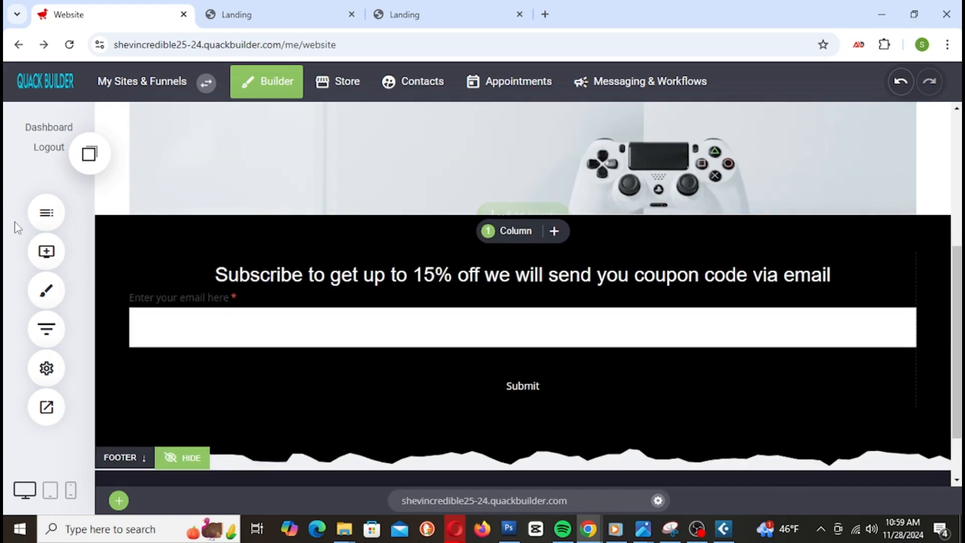
Reload the Landing preview and scroll down to the new subscribe footer.
click(279, 12)
right_click(279, 12)
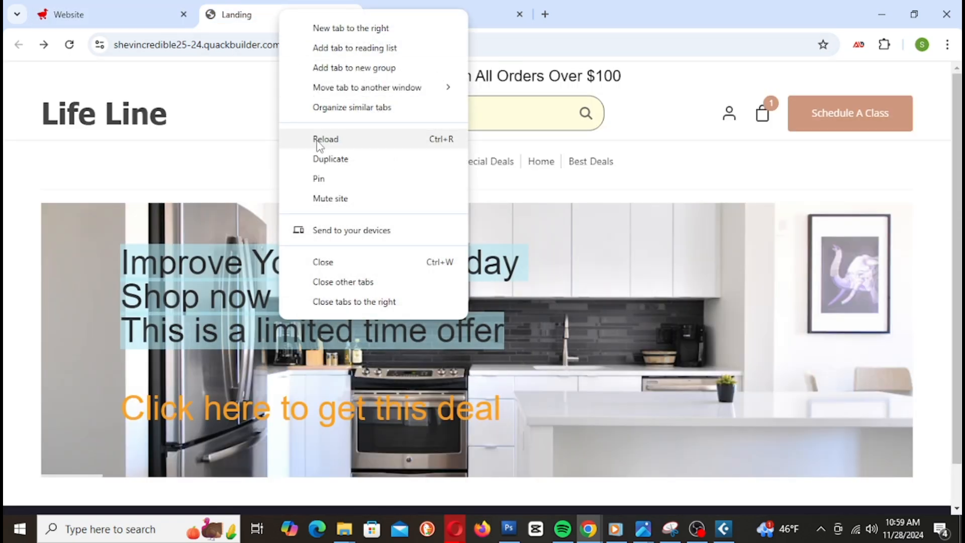
click(347, 139)
scroll(762, 178, down, 4)
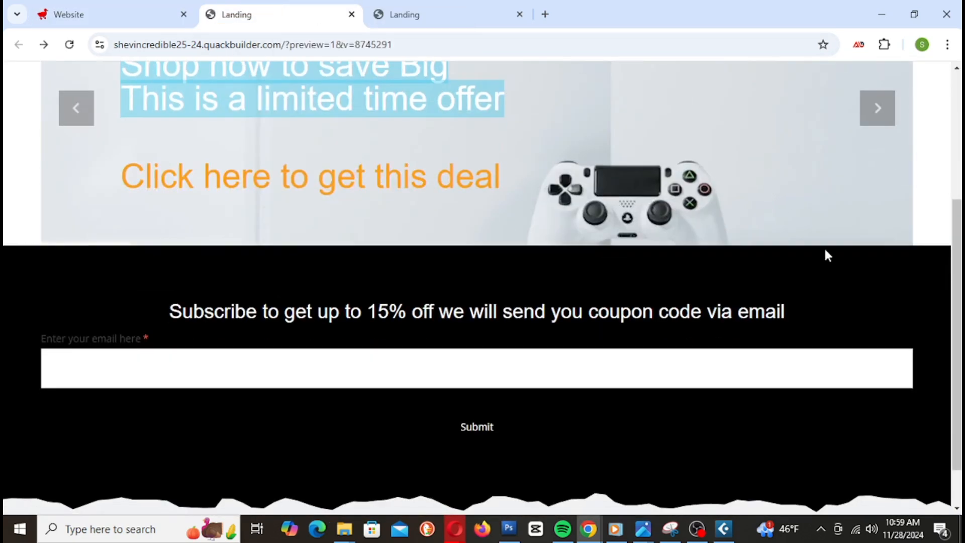
scroll(827, 261, down, 1)
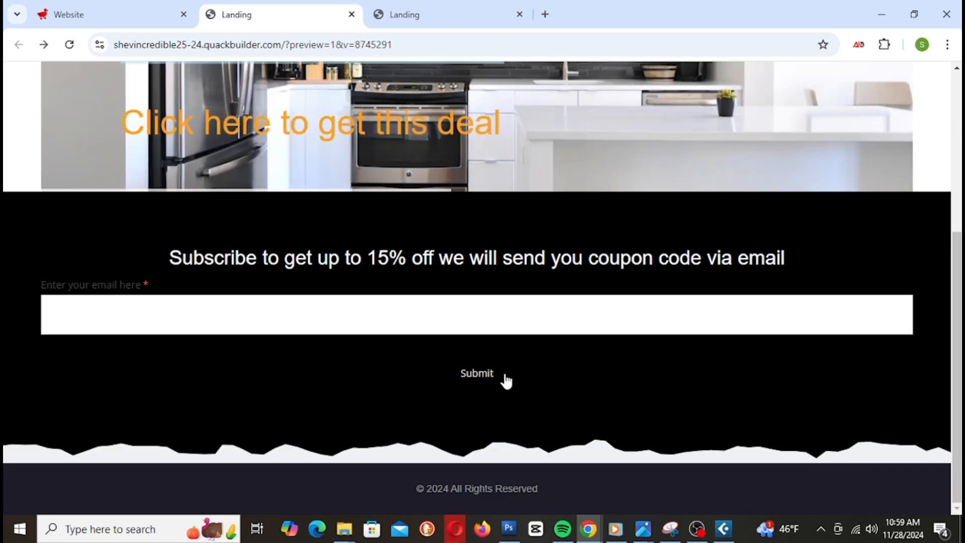
Give the signup form's column 20% left padding in the Website editor.
click(121, 14)
click(361, 316)
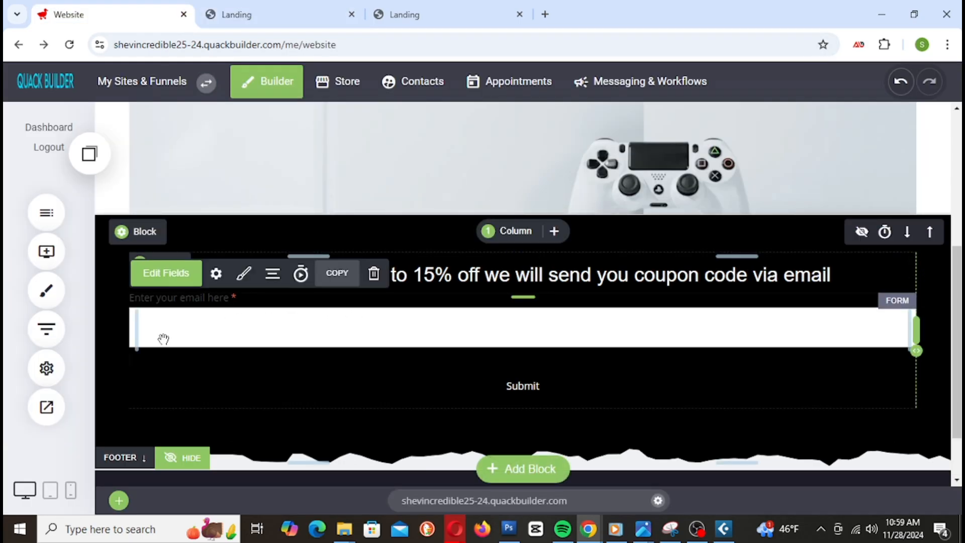
drag(138, 330, 383, 315)
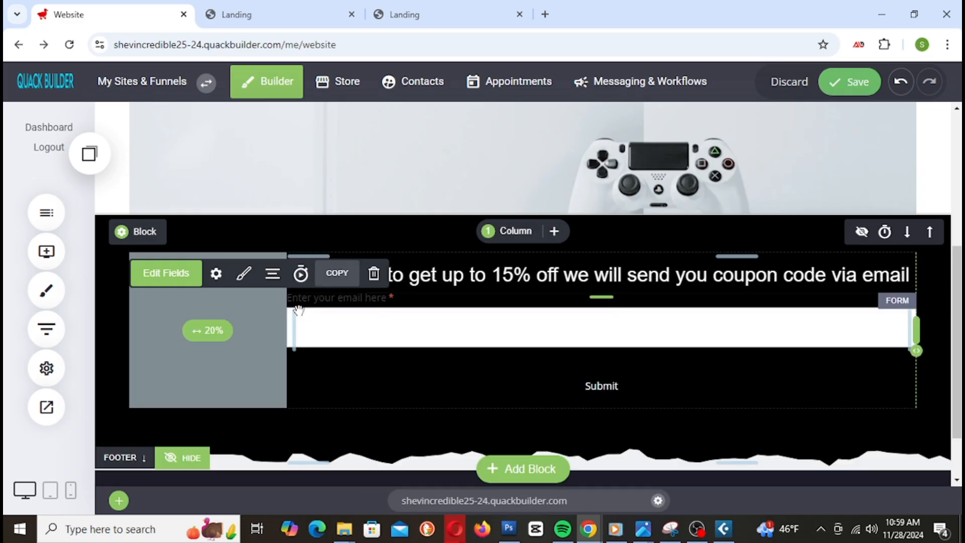
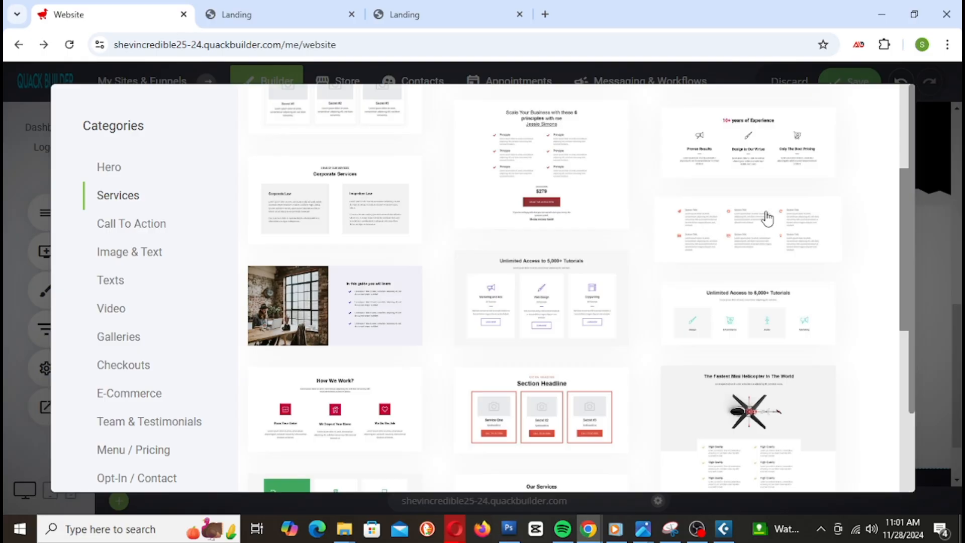
Insert the Services template with Free Delivery, 14 Day Return and Phone Support cards.
scroll(805, 301, up, 4)
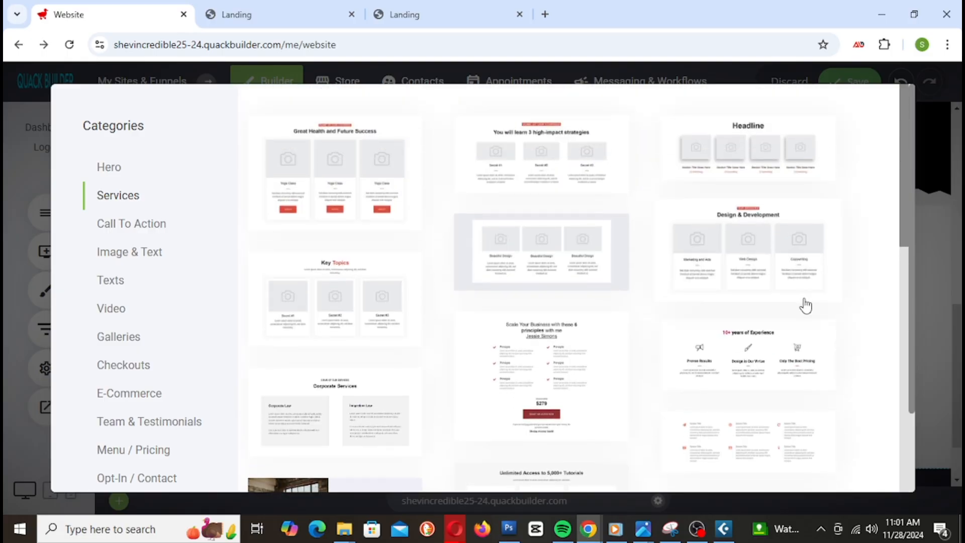
scroll(819, 336, down, 1)
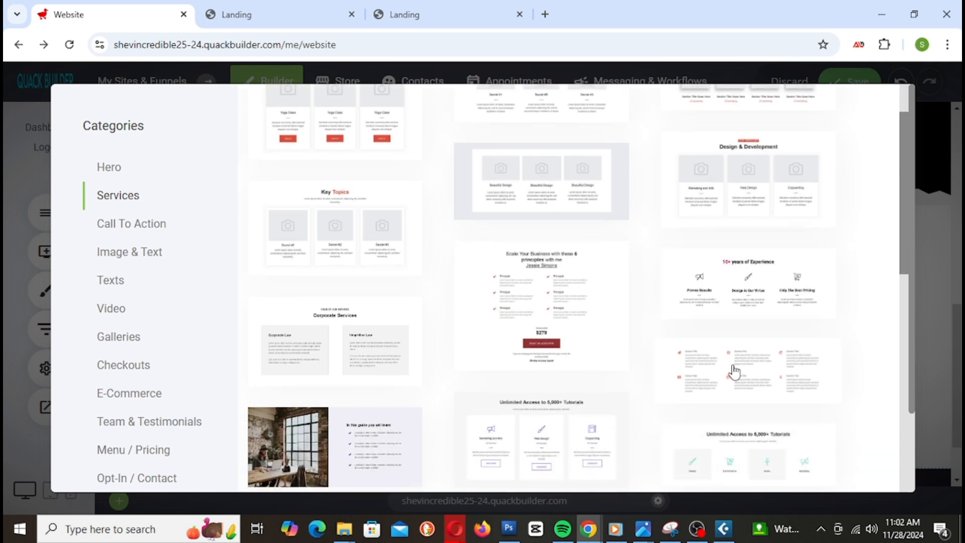
scroll(842, 309, down, 2)
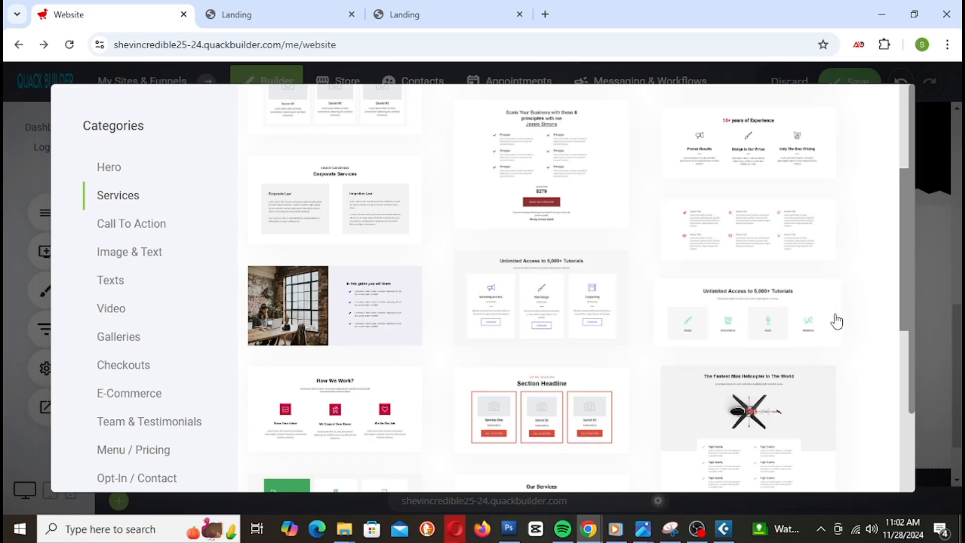
scroll(838, 315, down, 3)
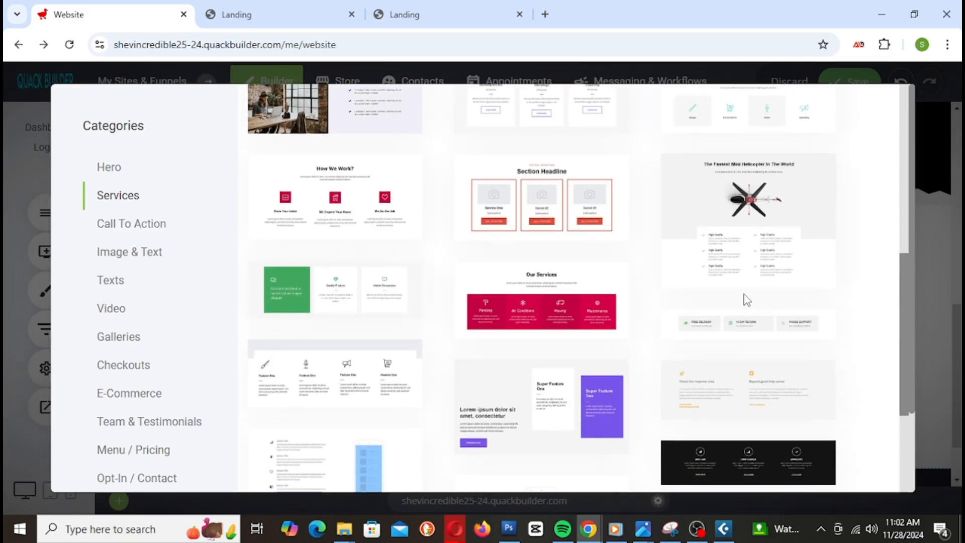
scroll(749, 300, down, 3)
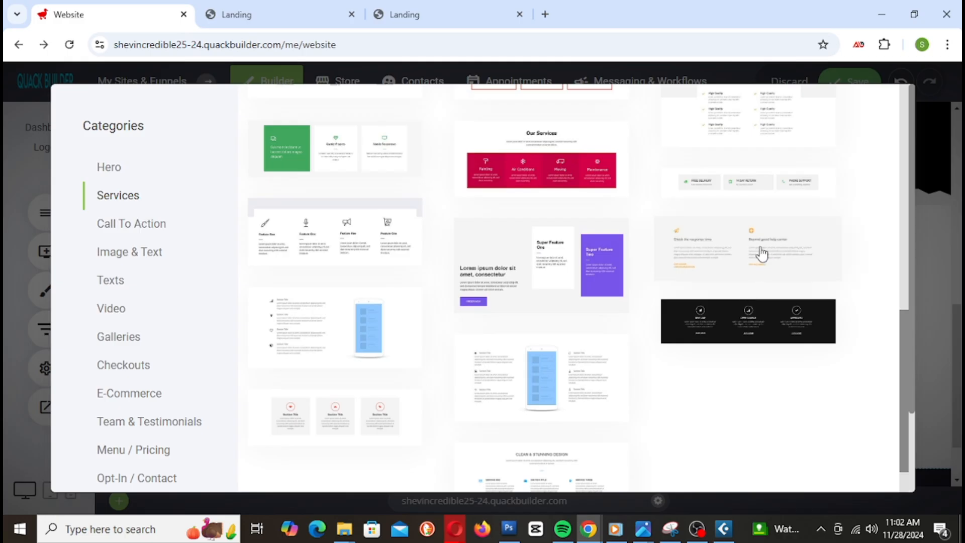
scroll(767, 363, down, 1)
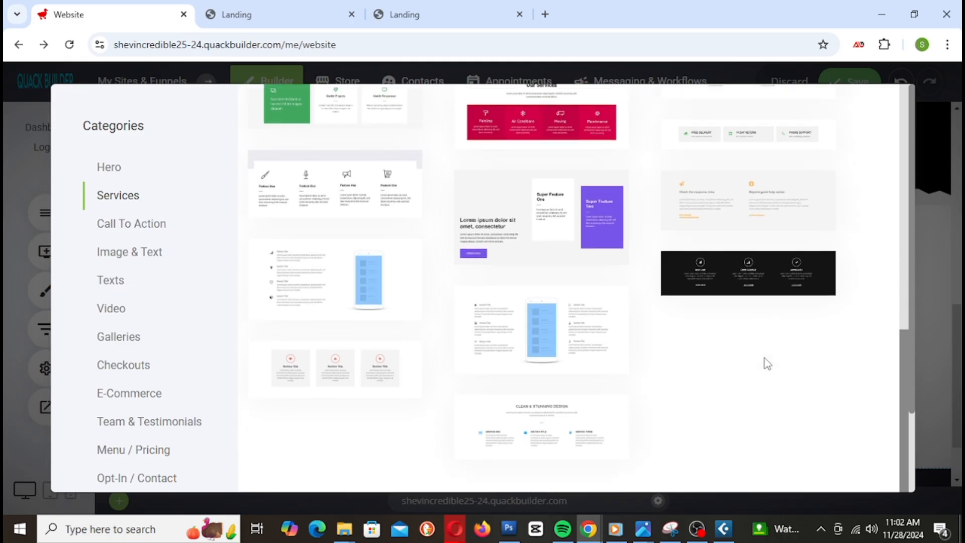
scroll(767, 364, up, 8)
scroll(768, 363, up, 3)
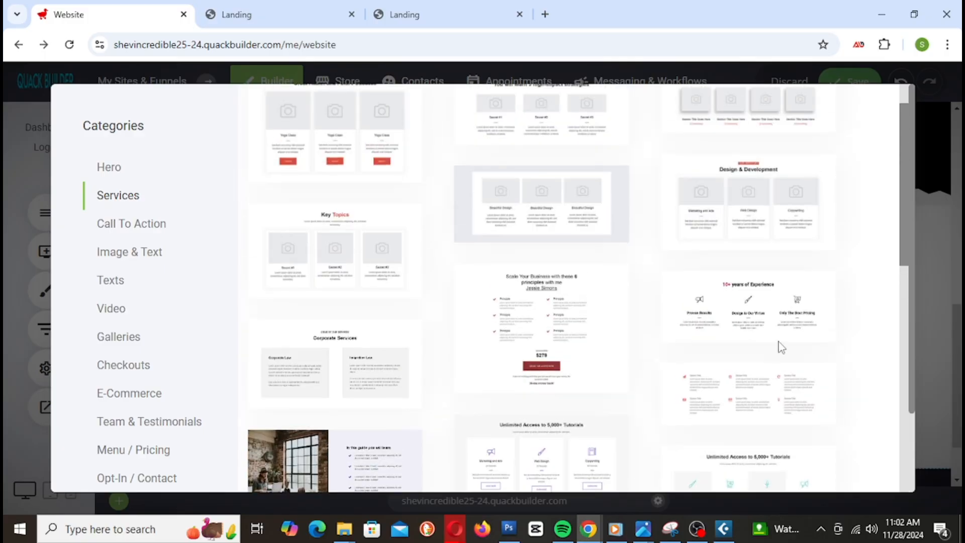
scroll(780, 345, down, 5)
scroll(788, 342, down, 2)
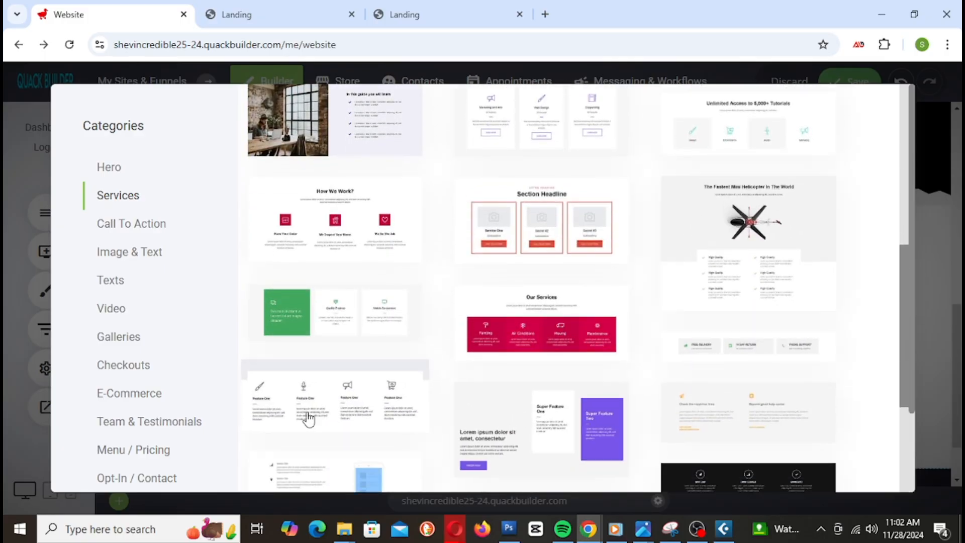
scroll(308, 419, down, 1)
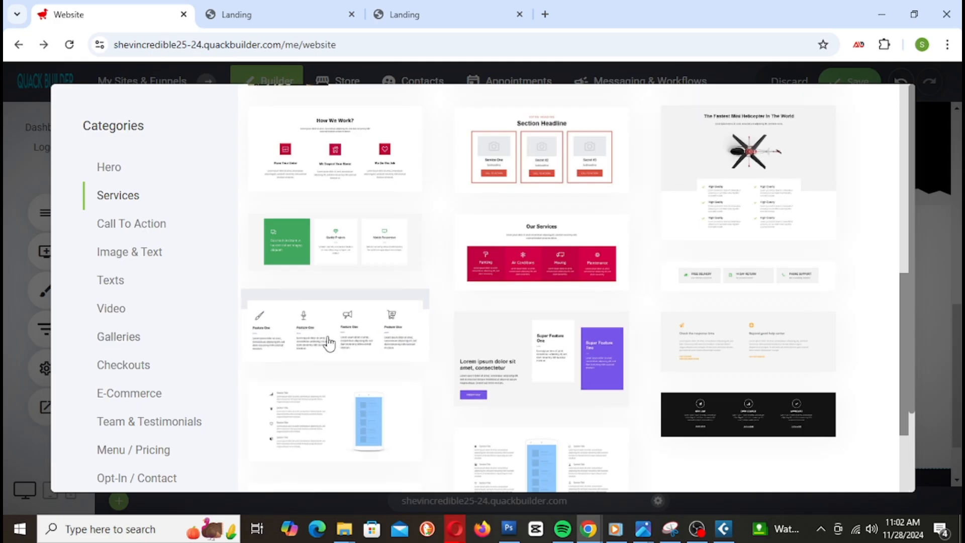
click(820, 287)
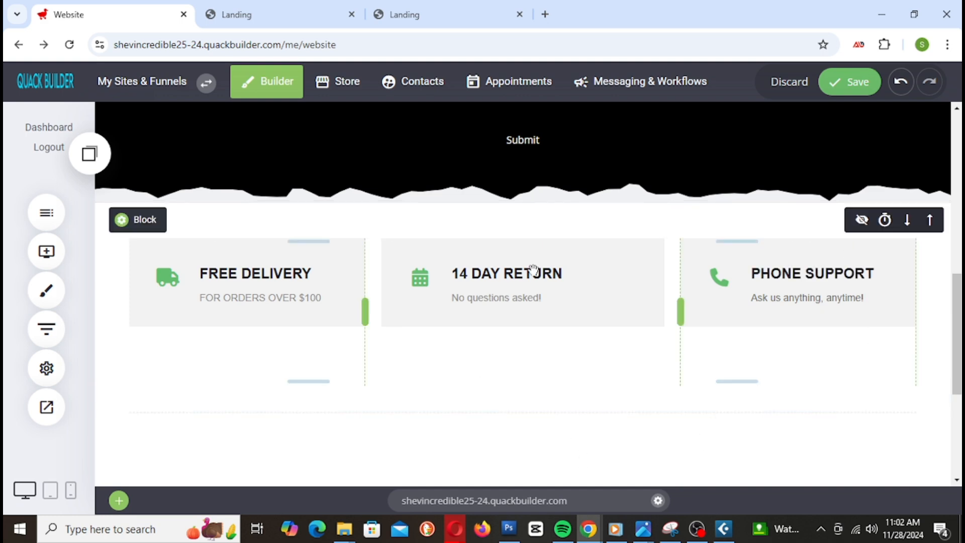
Set the services block's top padding to 35px and save the page.
drag(504, 229, 506, 195)
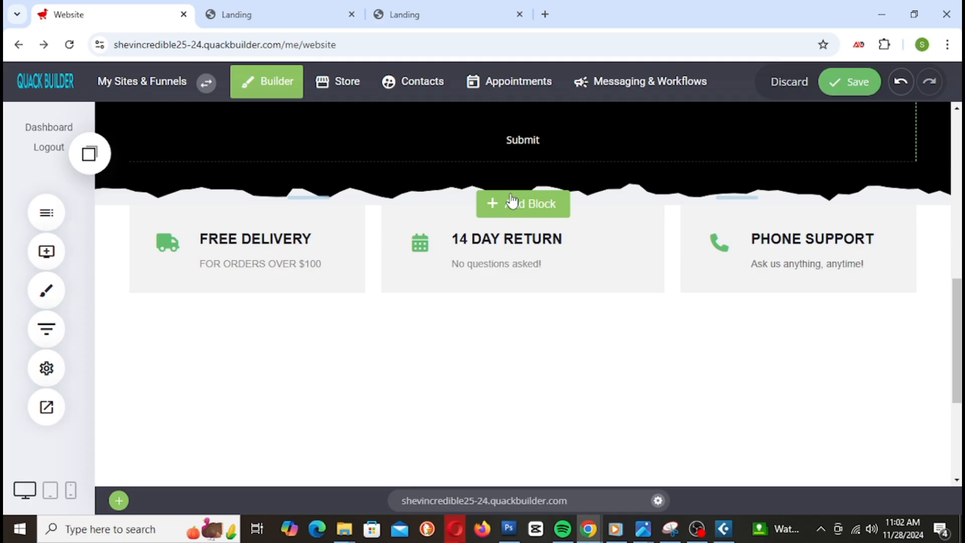
drag(512, 202, 510, 219)
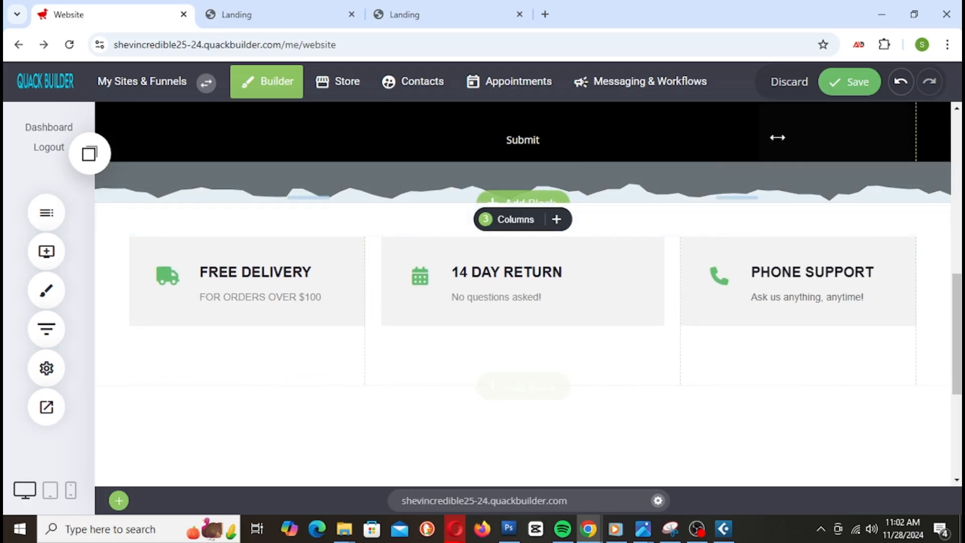
click(857, 81)
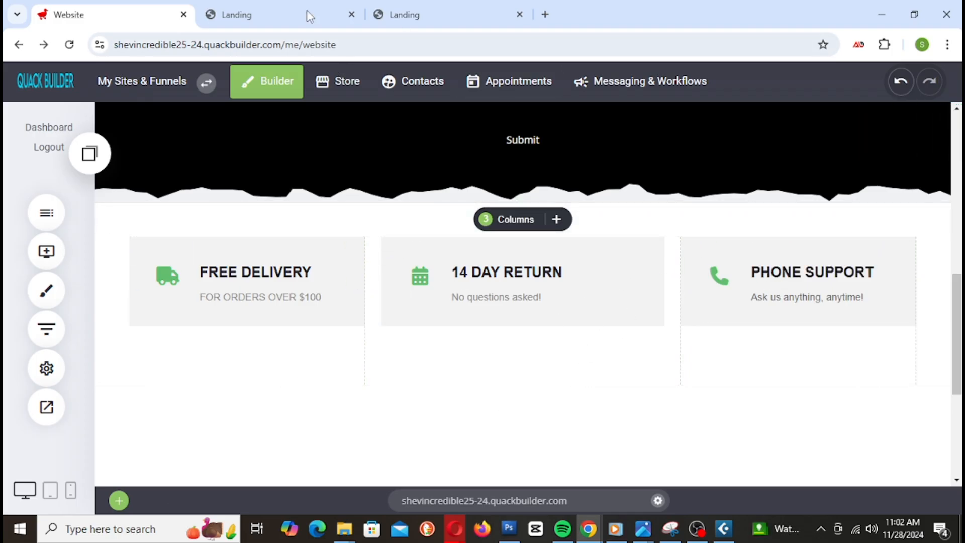
Reload the Landing preview to check the cards, then raise the block's top padding to 58px.
click(275, 16)
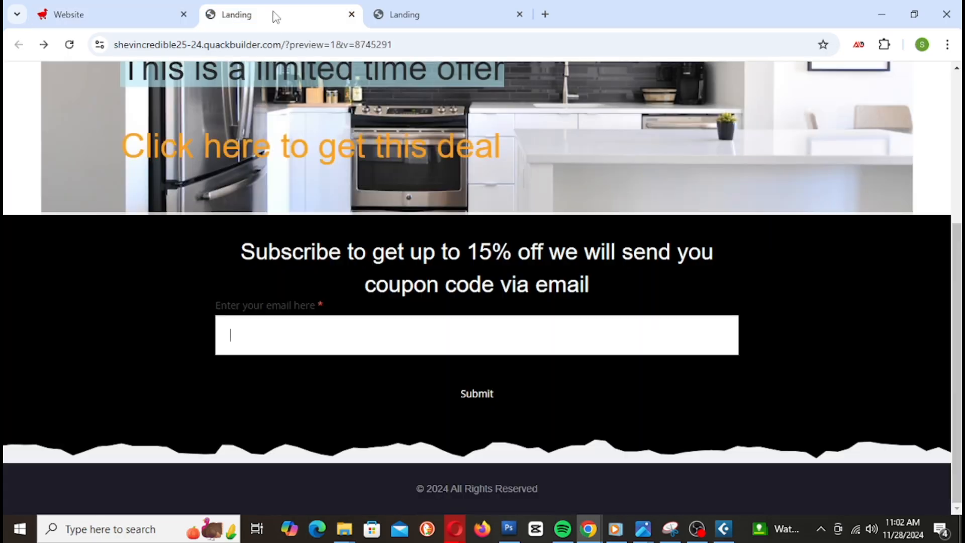
right_click(276, 17)
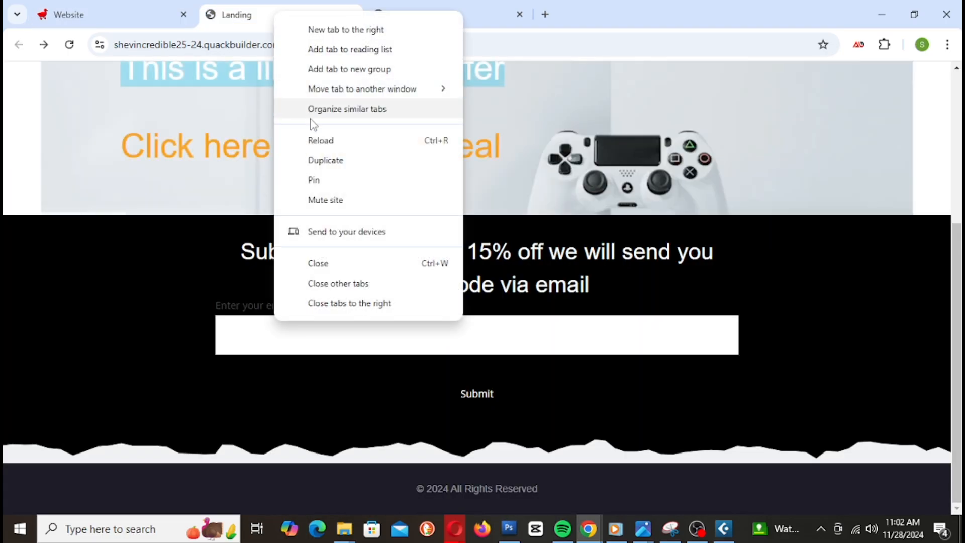
click(320, 146)
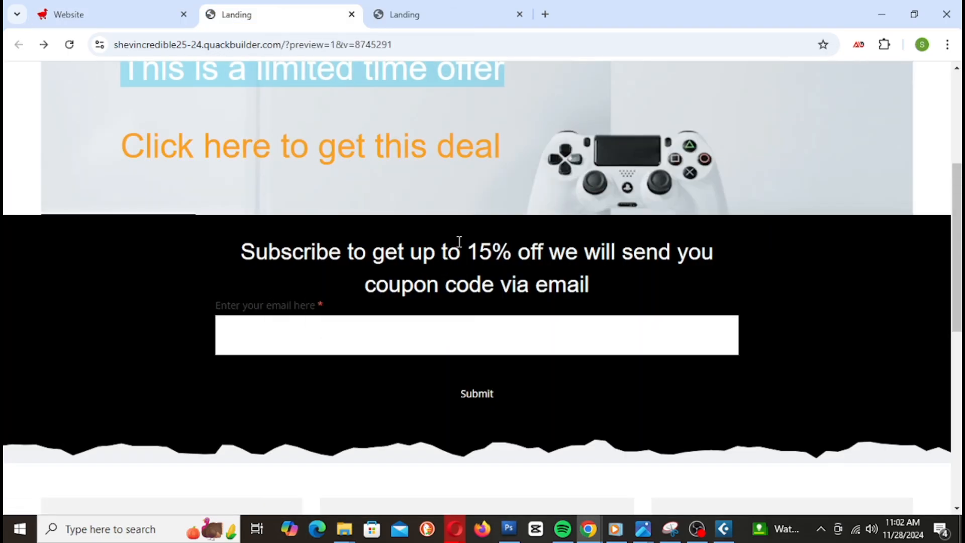
scroll(459, 244, down, 5)
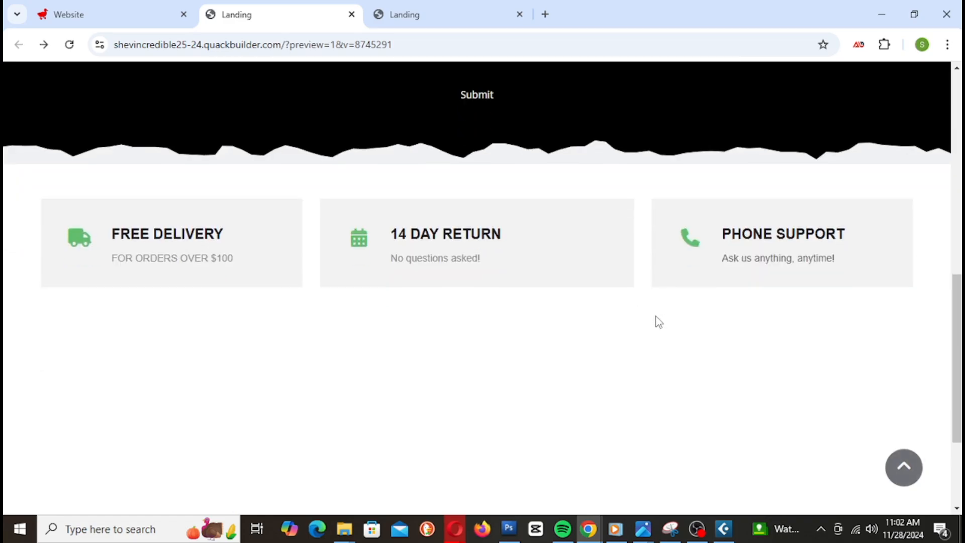
scroll(572, 327, up, 2)
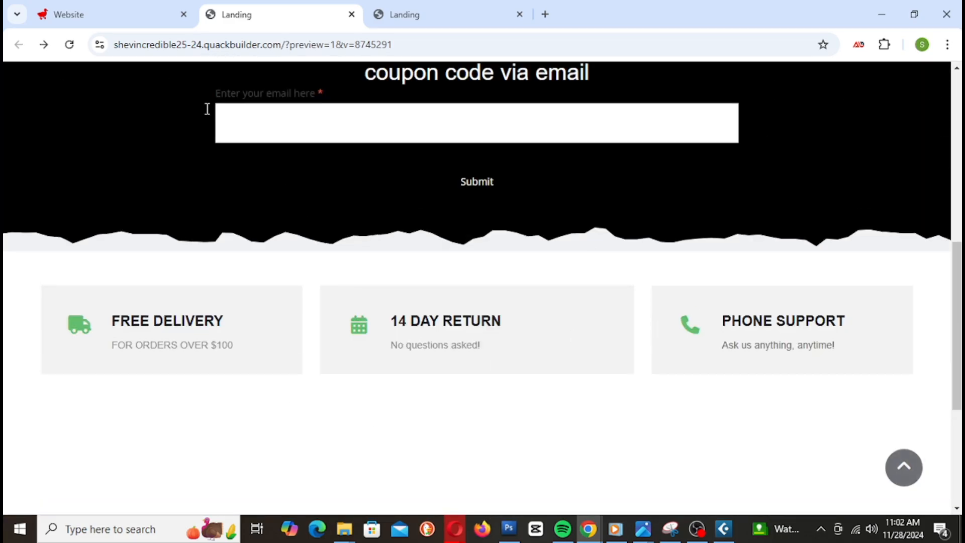
click(111, 18)
drag(448, 219, 448, 227)
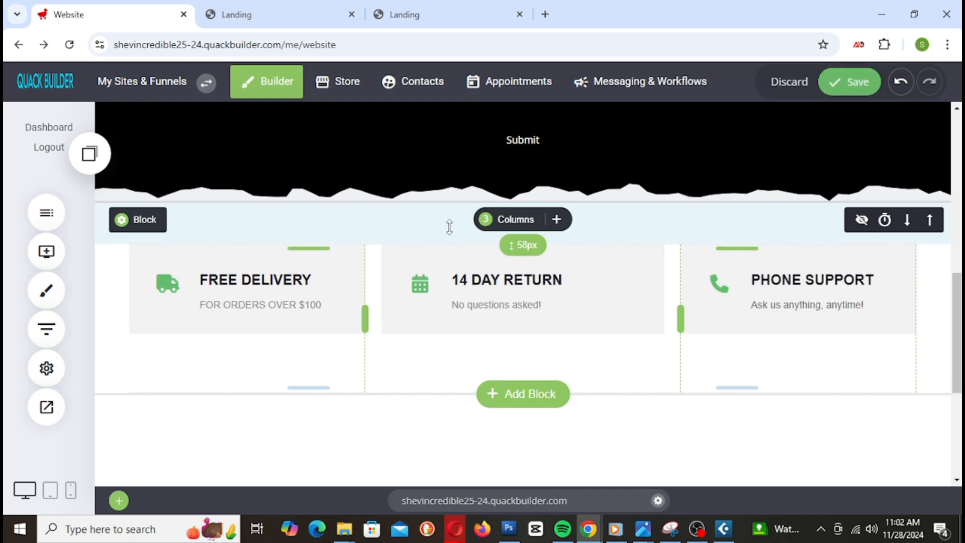
Save the 58px padding, inspect the 14 Day Return and Phone Support sections, and reload Landing.
click(824, 90)
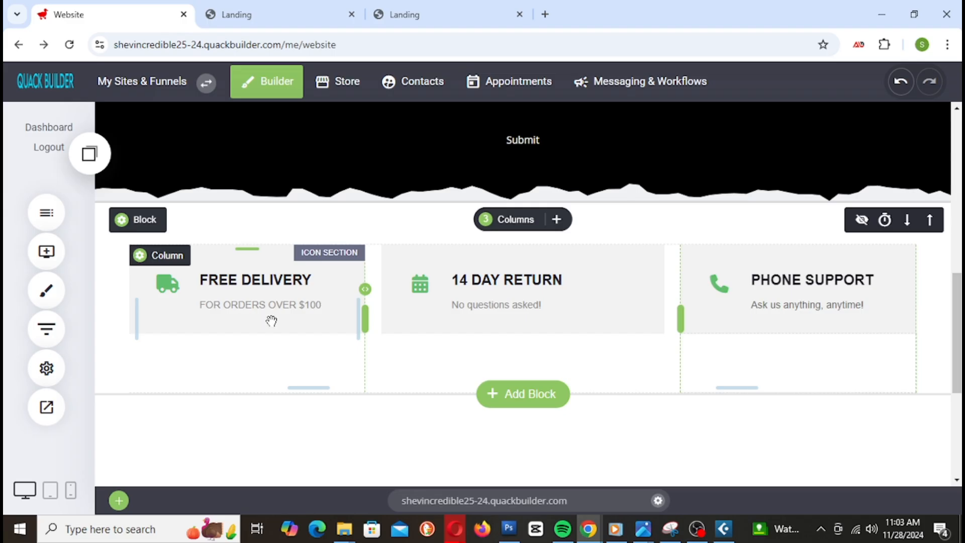
click(553, 319)
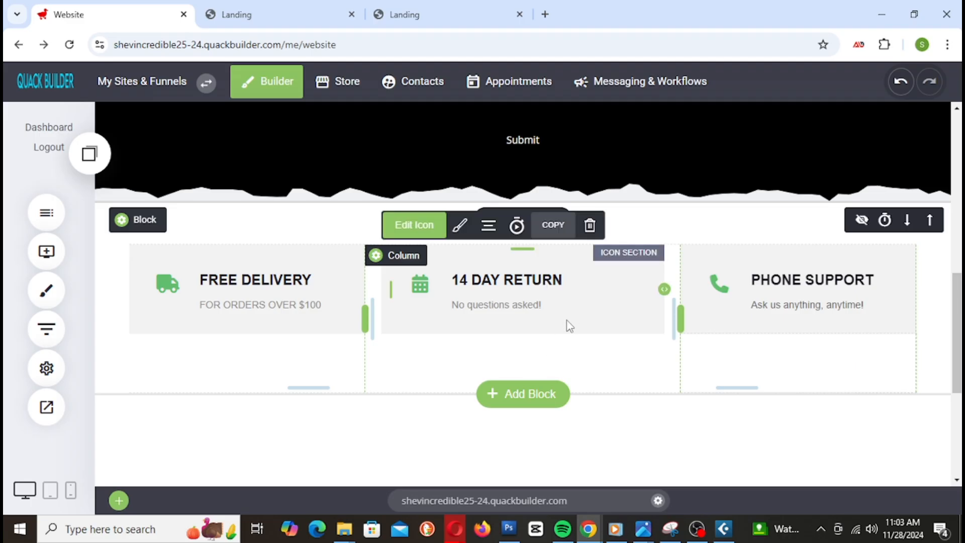
click(900, 306)
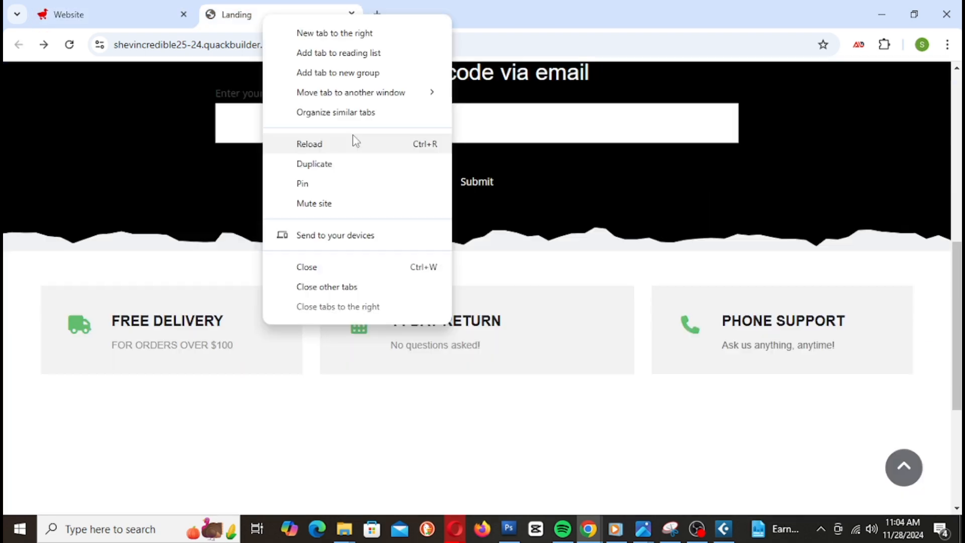
click(355, 141)
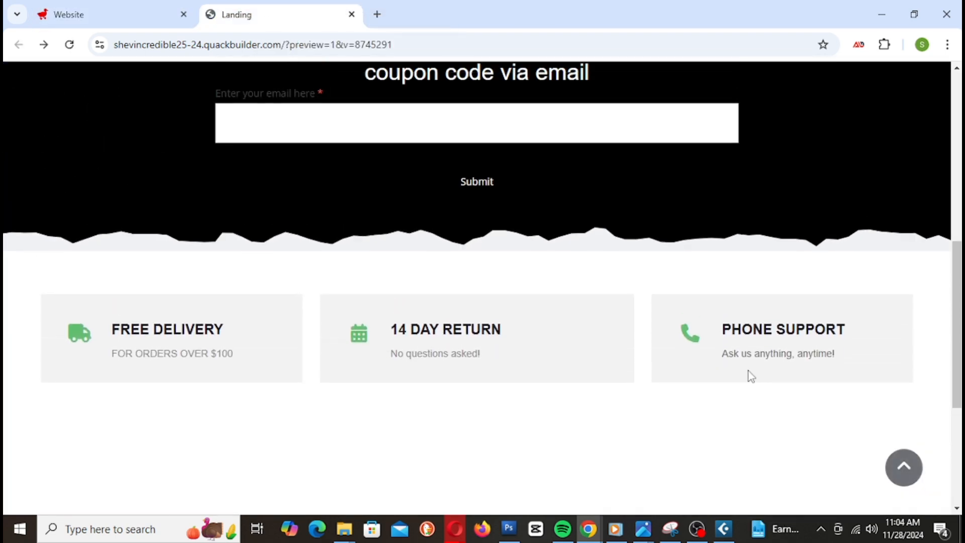
Scroll through the service cards on the Landing preview, then return to the editor's services block.
scroll(752, 341, up, 7)
scroll(754, 366, down, 8)
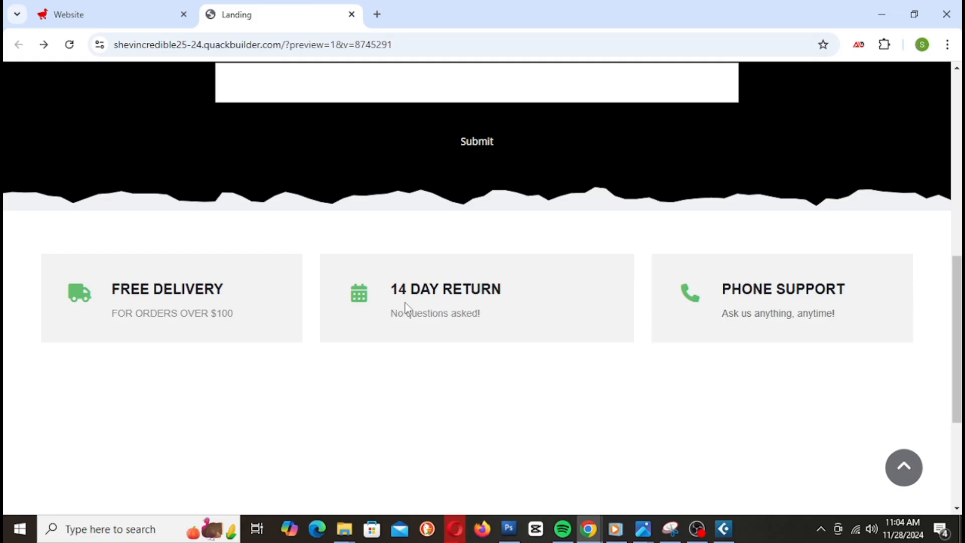
scroll(790, 362, up, 5)
scroll(790, 362, down, 5)
scroll(790, 362, up, 3)
scroll(790, 361, down, 1)
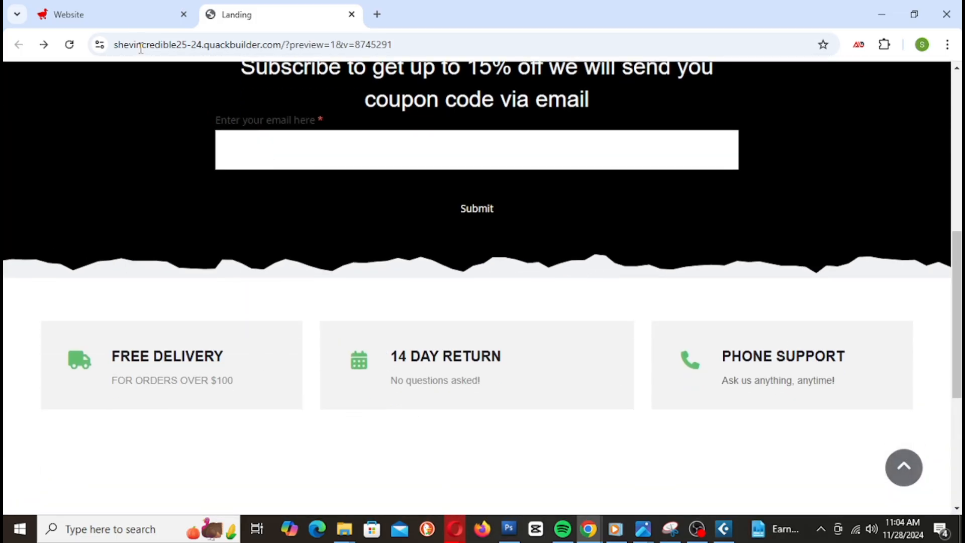
click(120, 14)
scroll(528, 397, down, 3)
scroll(600, 352, up, 1)
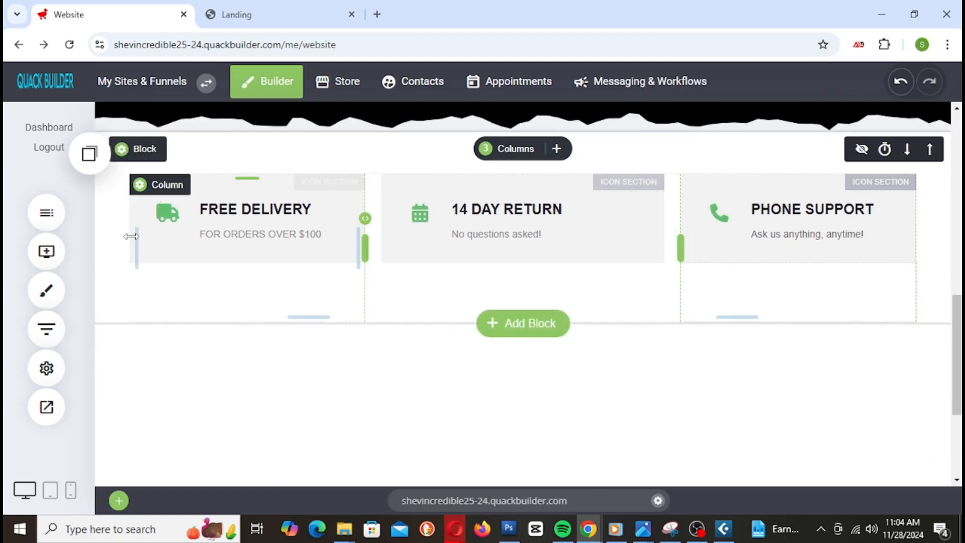
Try full width for the services section, then set it back to boxed width.
click(183, 149)
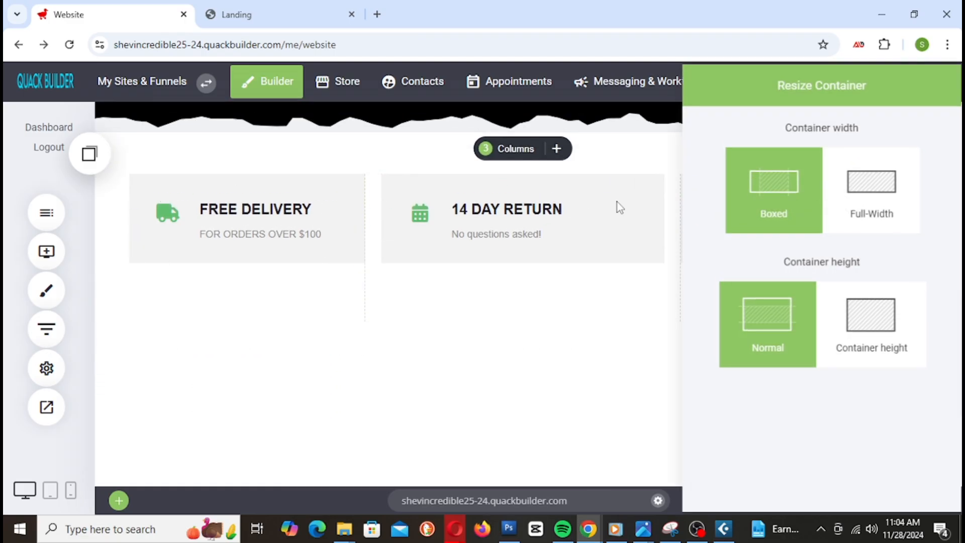
click(861, 200)
click(599, 345)
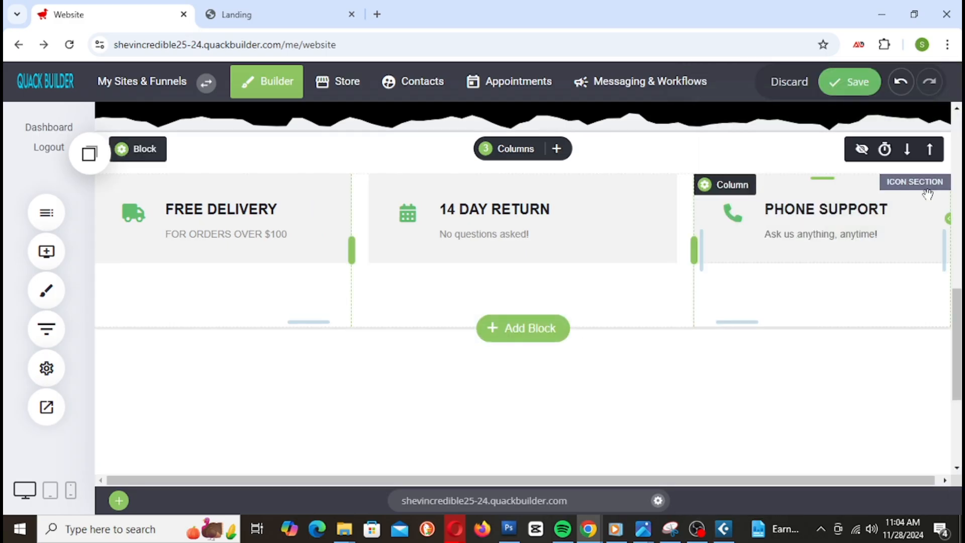
click(182, 150)
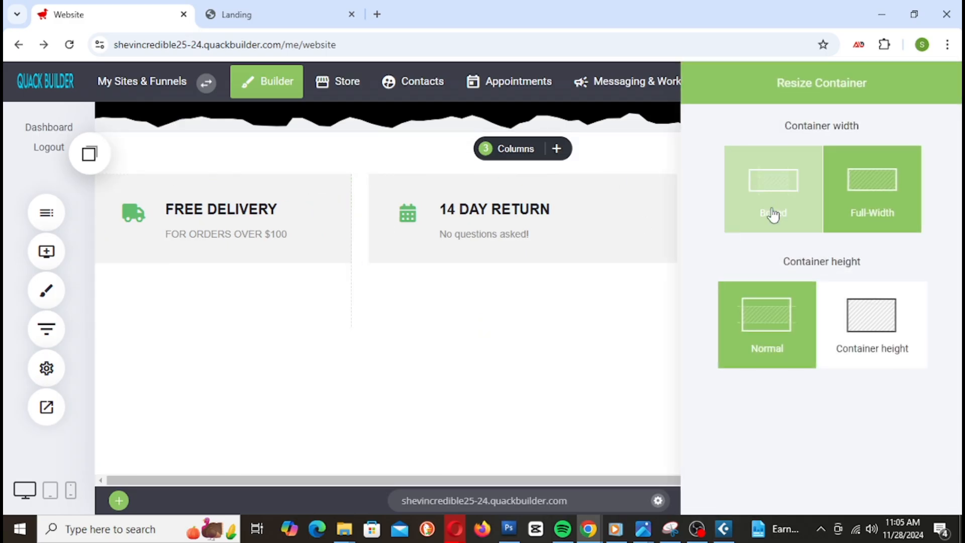
click(773, 215)
click(373, 308)
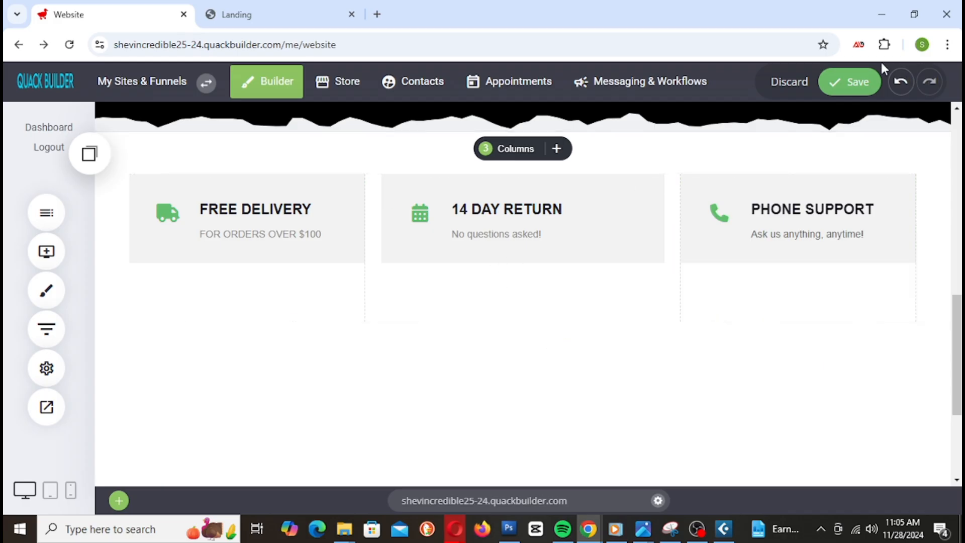
Save the page and scroll down to the empty block above the footer.
click(858, 82)
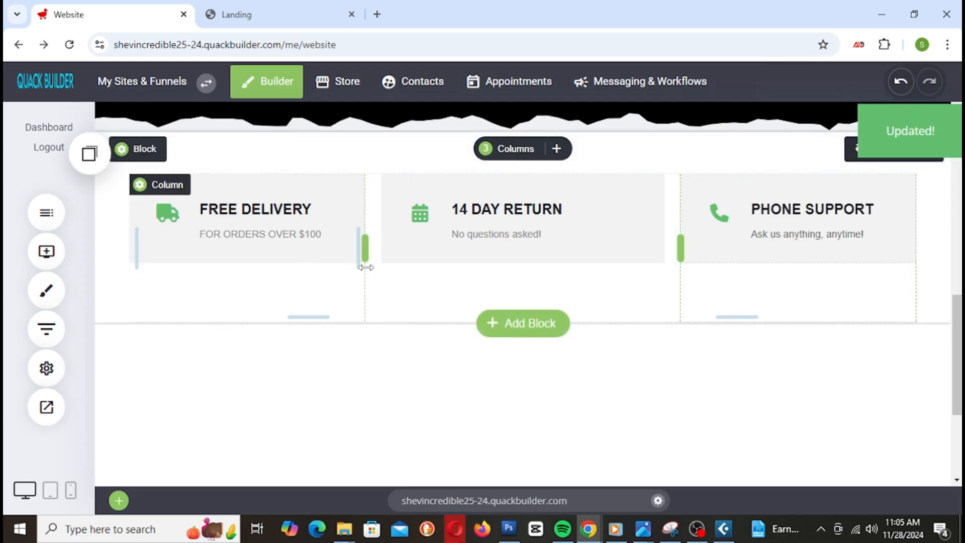
scroll(429, 271, down, 3)
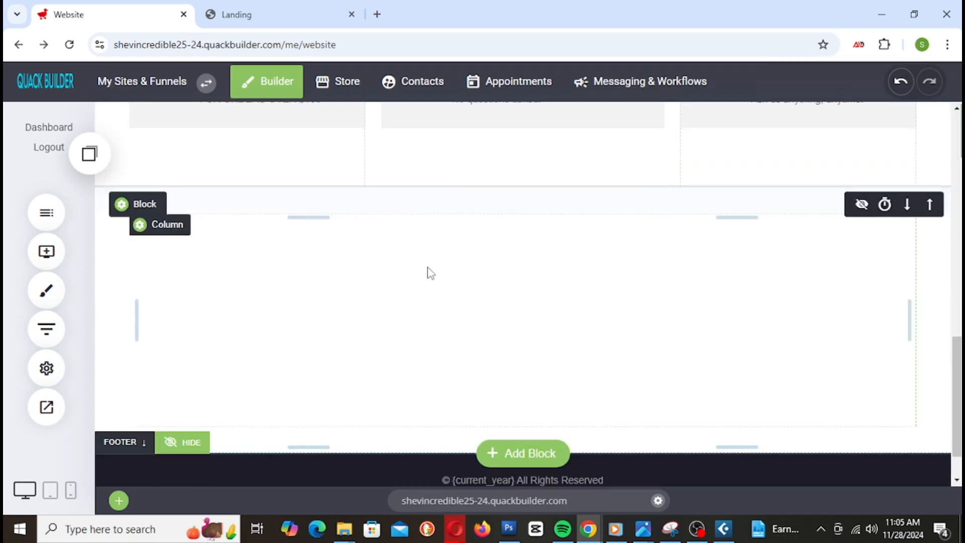
scroll(620, 304, up, 1)
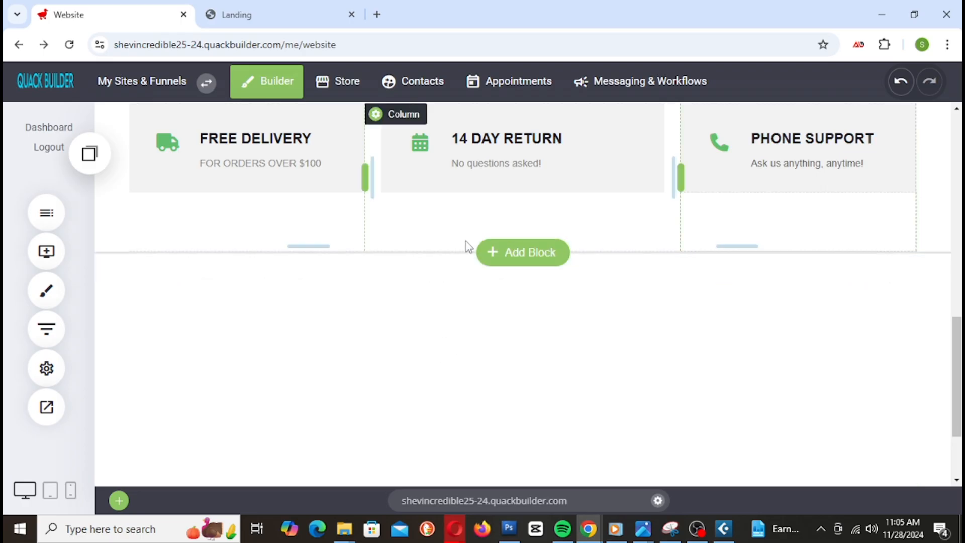
scroll(463, 313, down, 1)
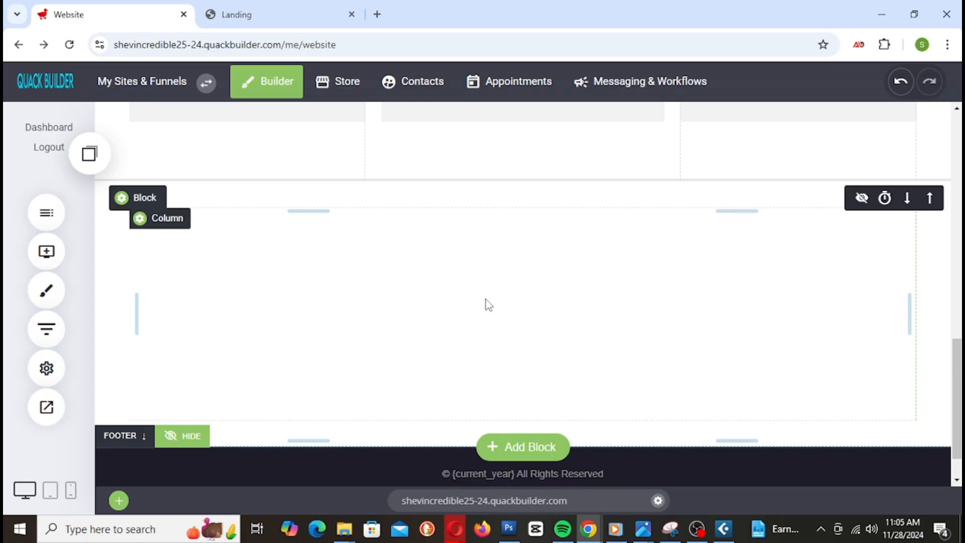
Add a Container to the empty block and place a Heading widget inside it.
click(51, 262)
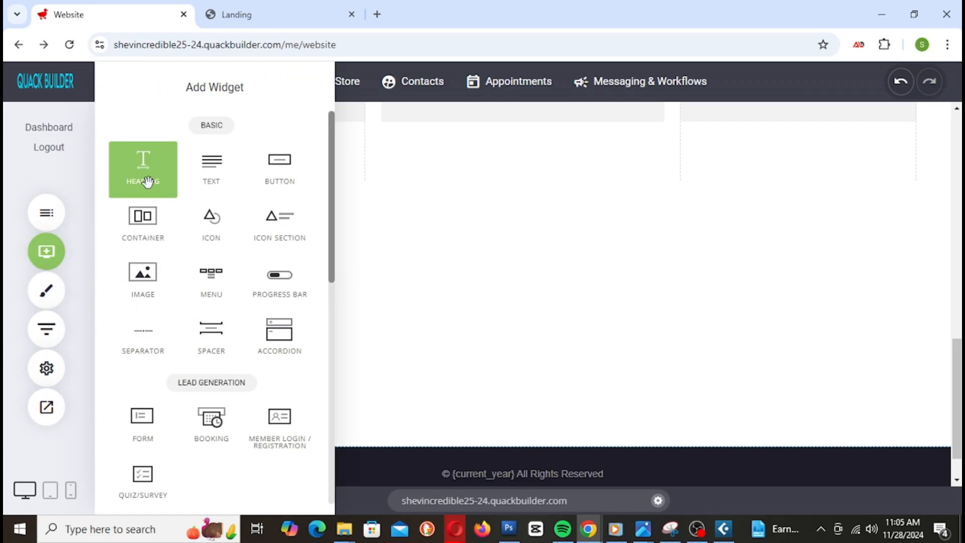
drag(143, 222, 531, 203)
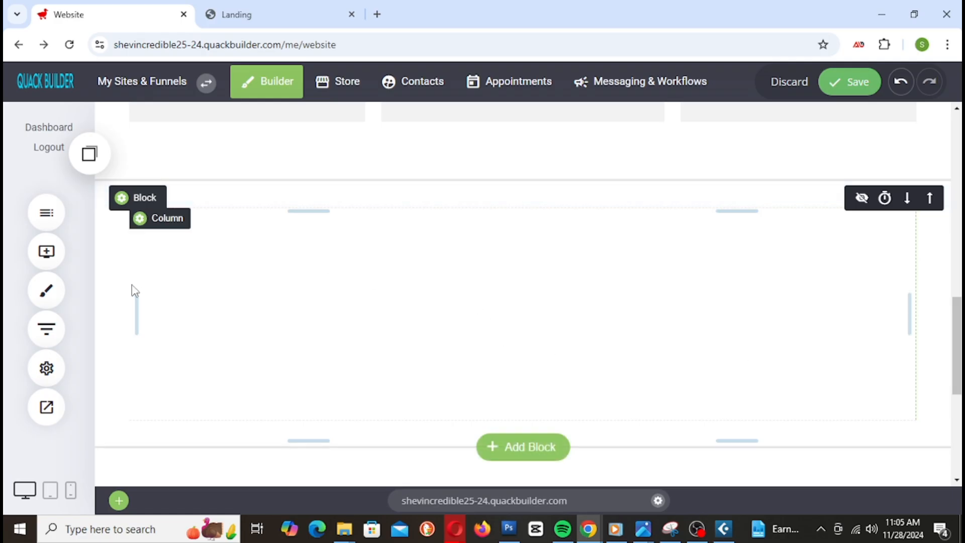
click(64, 257)
drag(137, 166, 590, 236)
Replace the heading placeholder and begin typing 'Shop In Catego…' as the title.
click(229, 227)
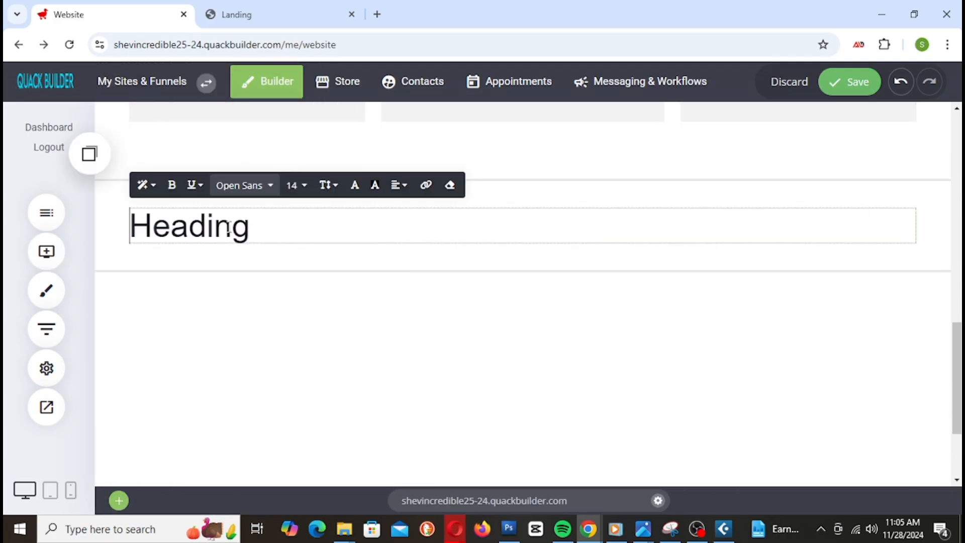
drag(253, 226, 71, 327)
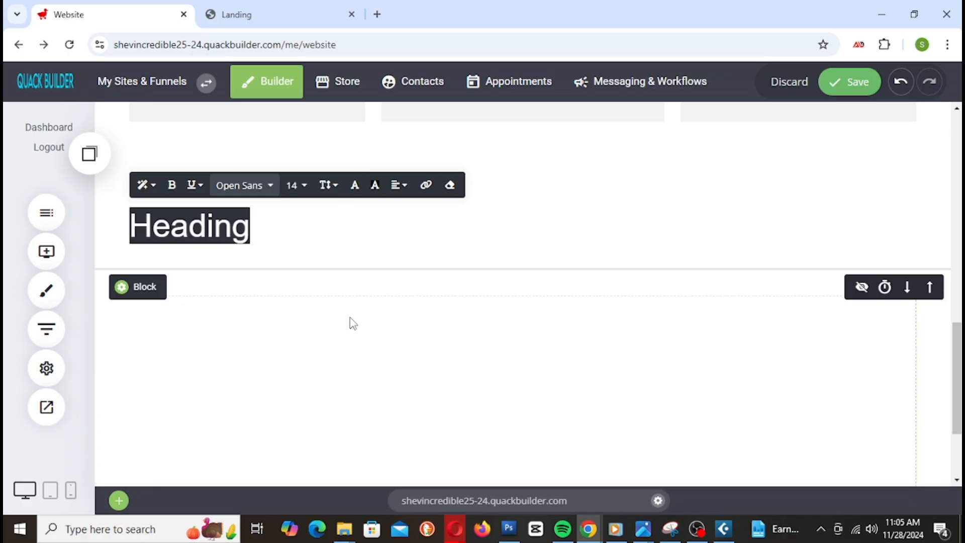
text(Shop)
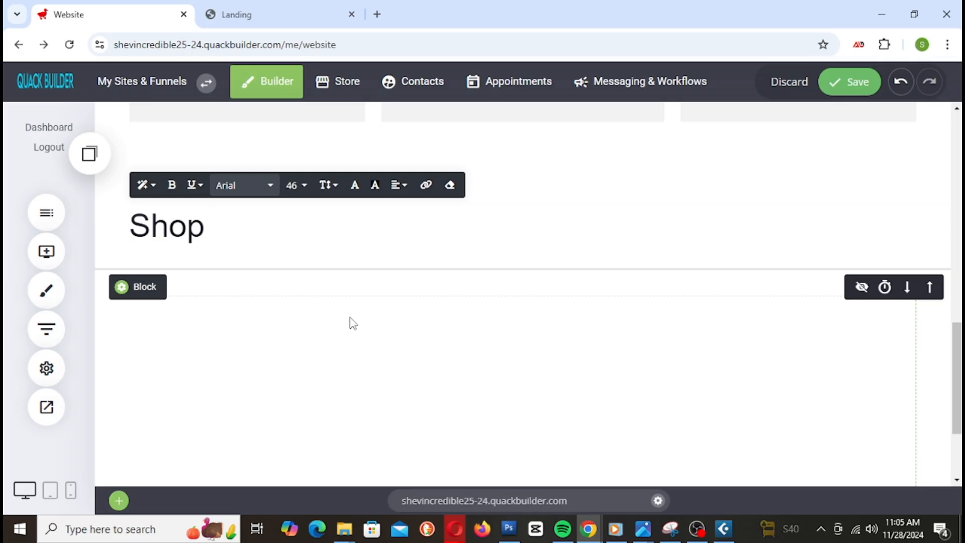
text(Y)
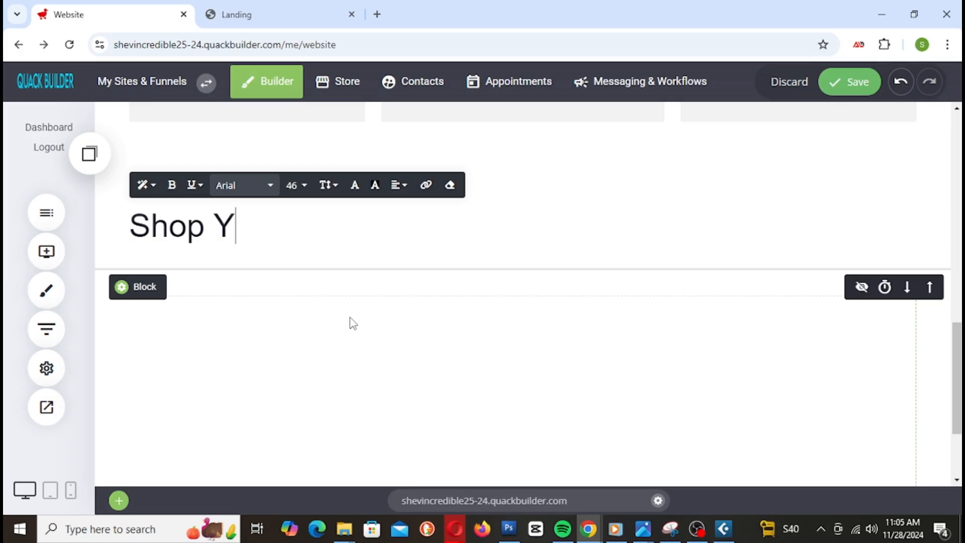
text(our)
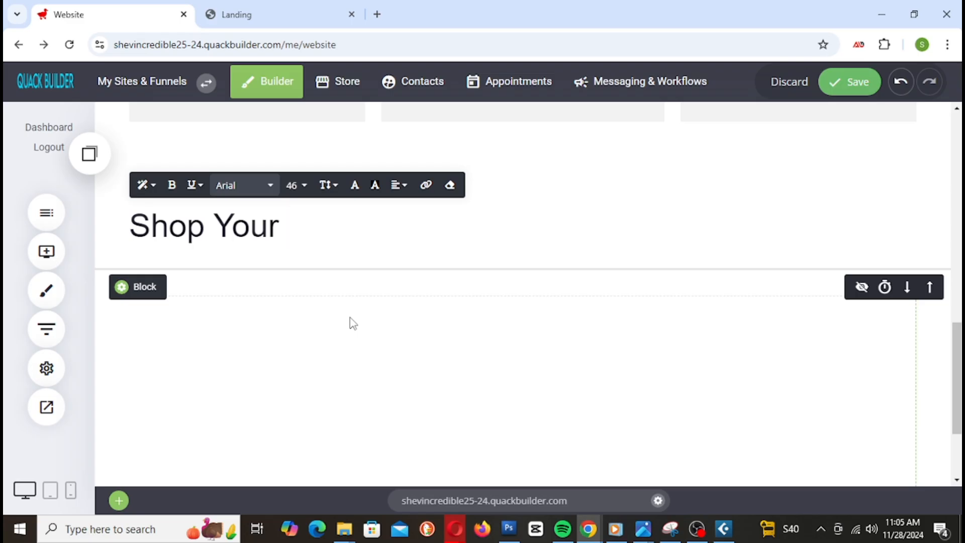
key(BackSpace)
key(BackSpace)
key(BackSpace)
key(BackSpace)
key(BackSpace)
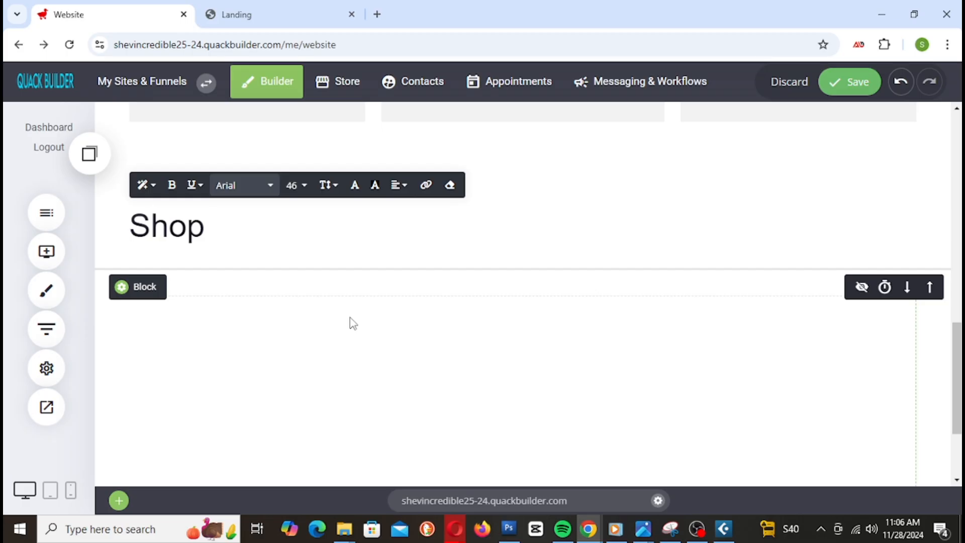
text(In Ca)
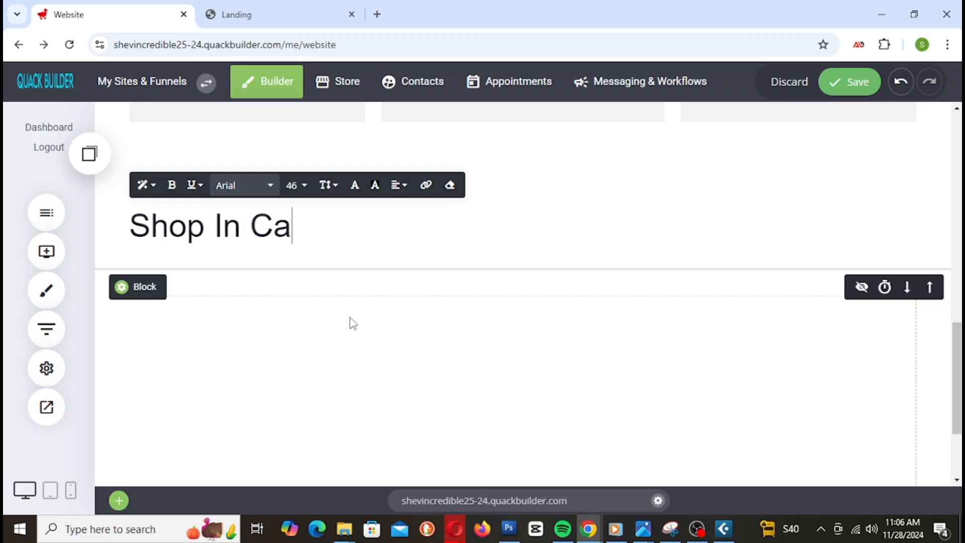
text(tego)
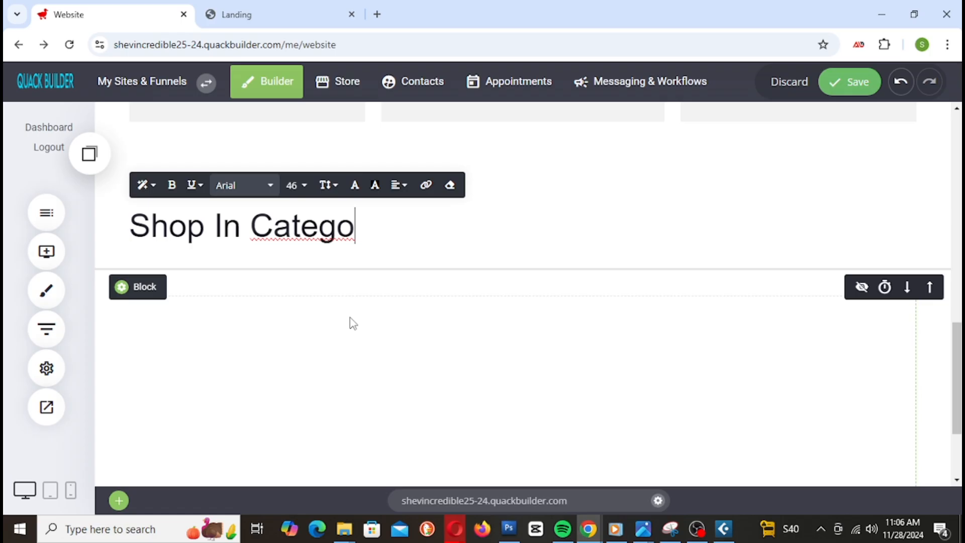
Complete the heading text as 'Shop In Categories' and select it for formatting.
text(rie)
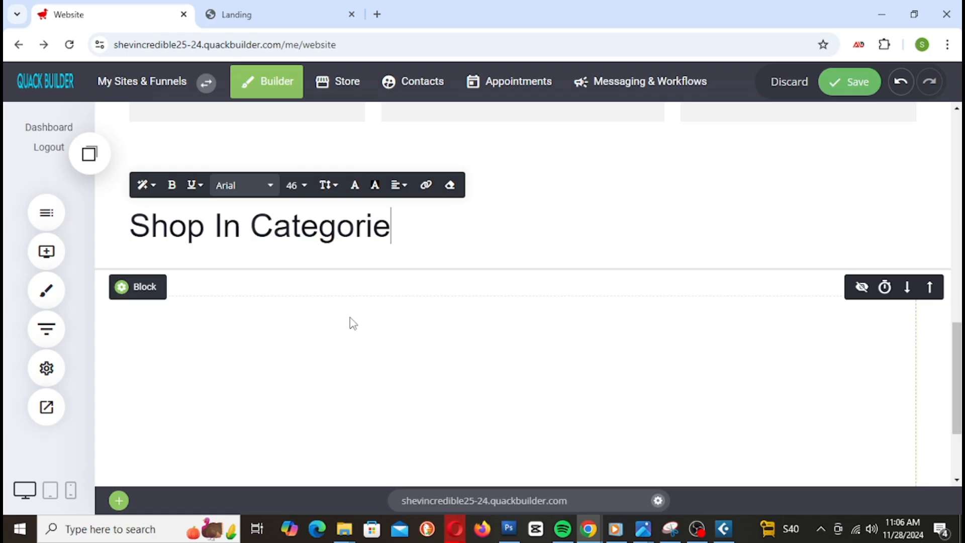
text(s)
click(929, 236)
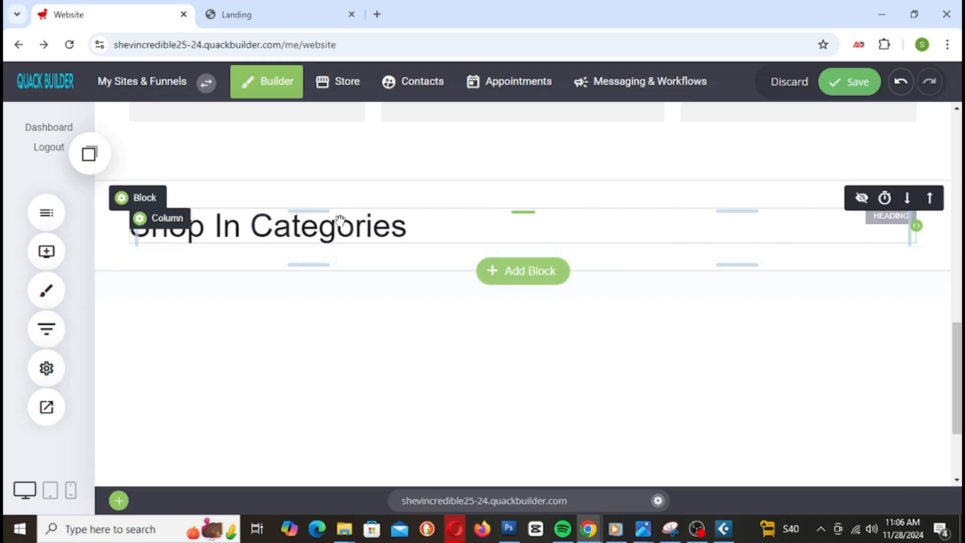
click(386, 221)
click(387, 220)
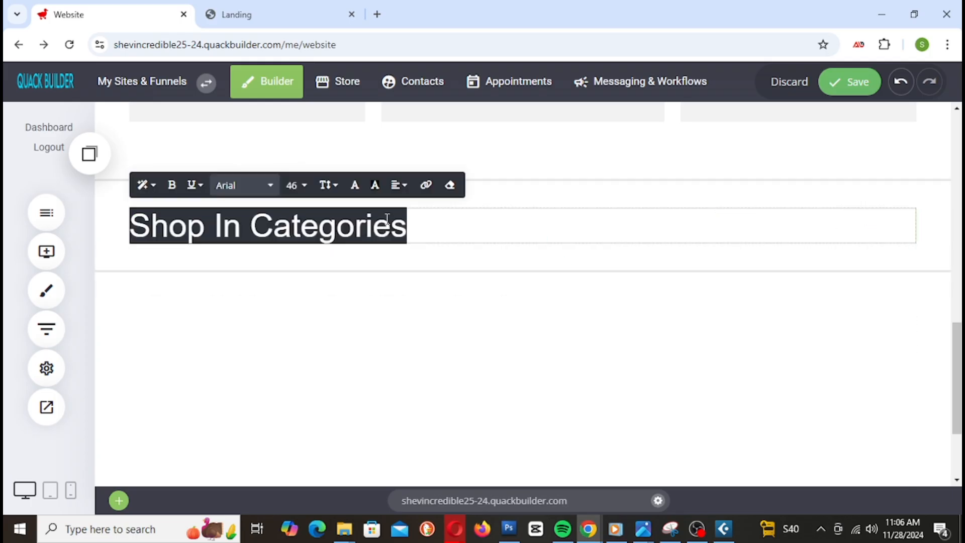
click(303, 186)
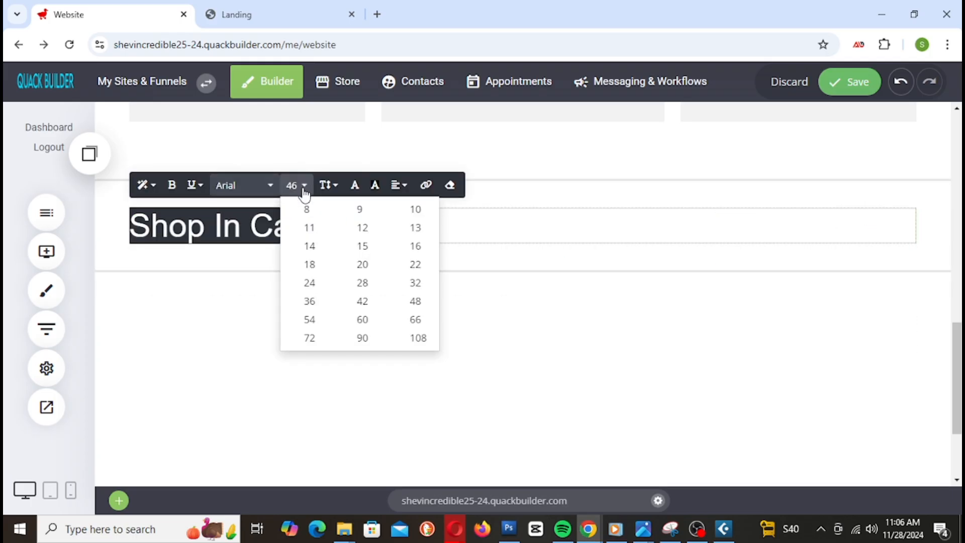
click(313, 282)
click(343, 221)
triple_click(342, 221)
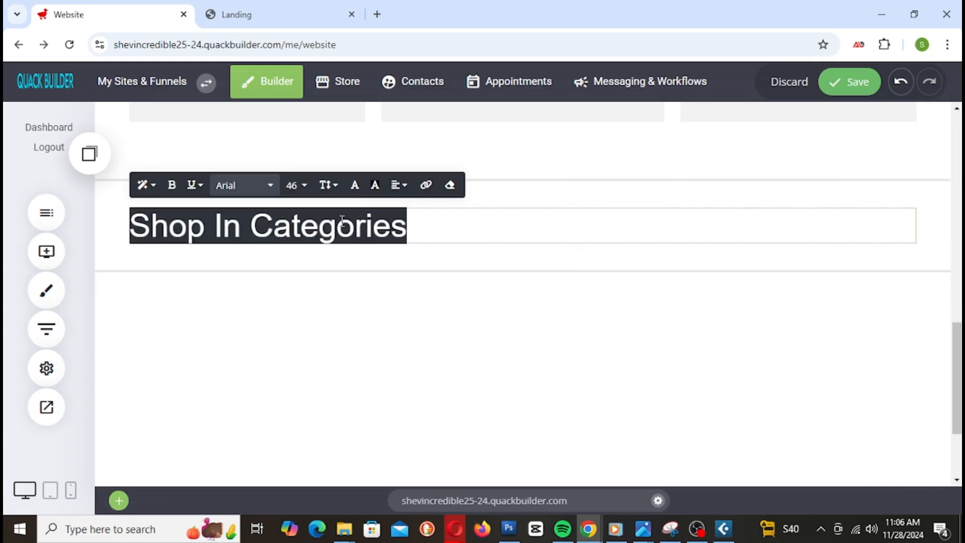
Set the heading's font size to 28.
click(301, 186)
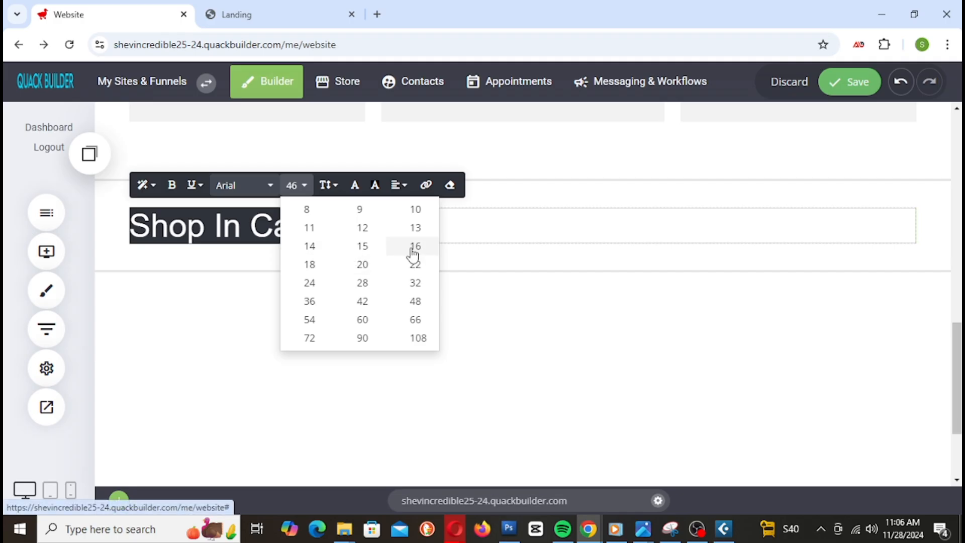
click(311, 265)
click(299, 187)
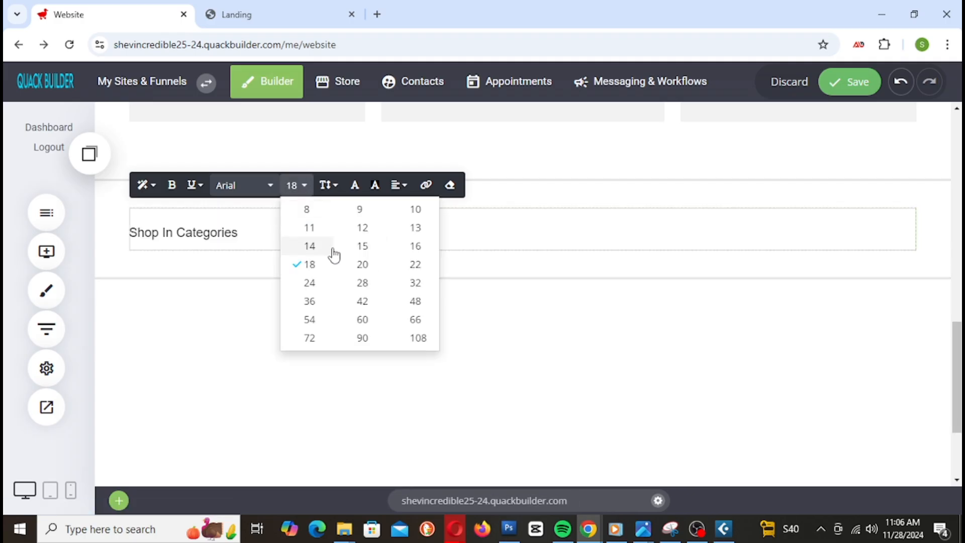
double_click(205, 239)
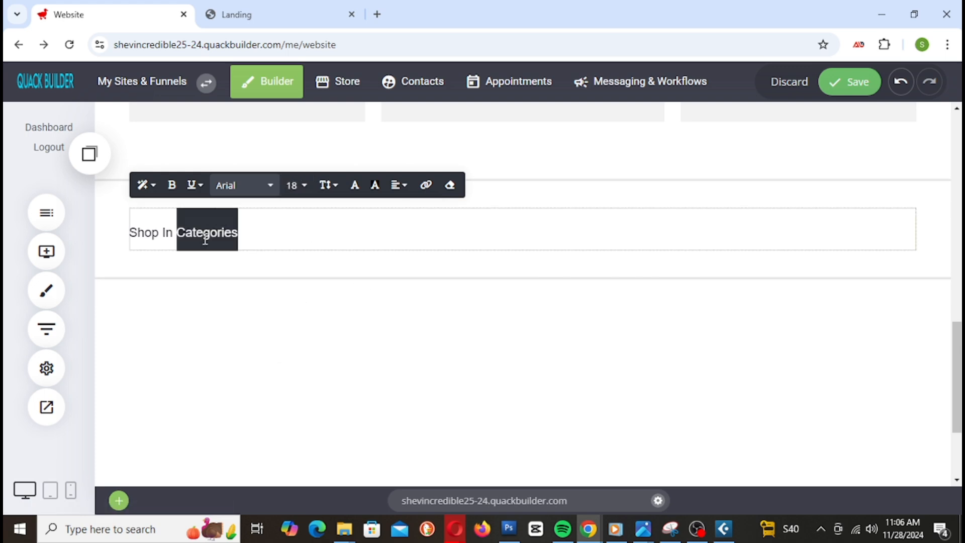
click(296, 186)
click(357, 280)
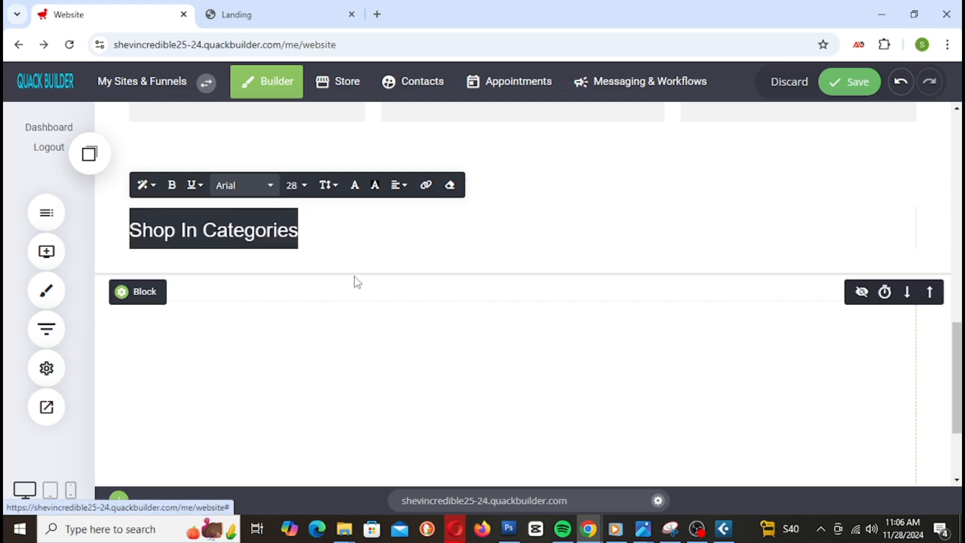
click(935, 229)
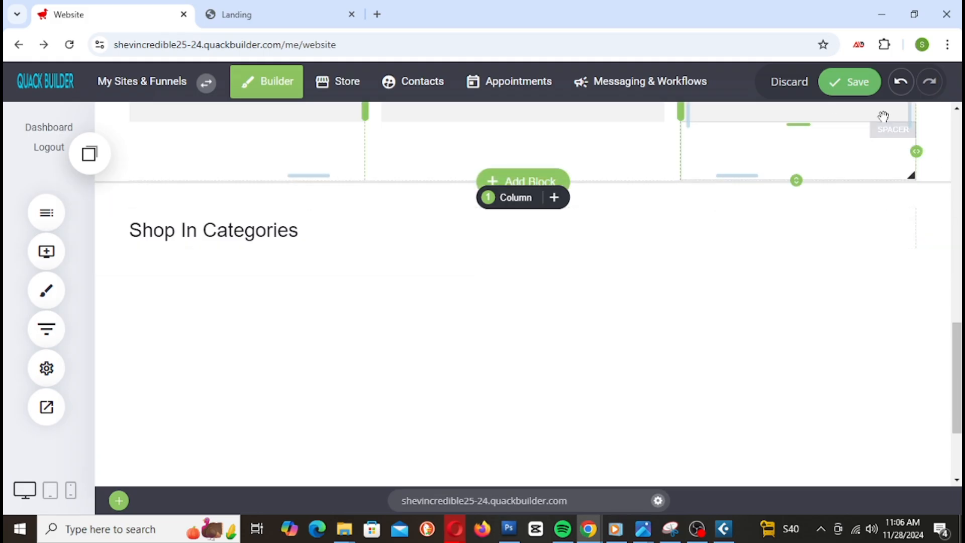
Save the page and reduce the spacing above the heading.
click(852, 86)
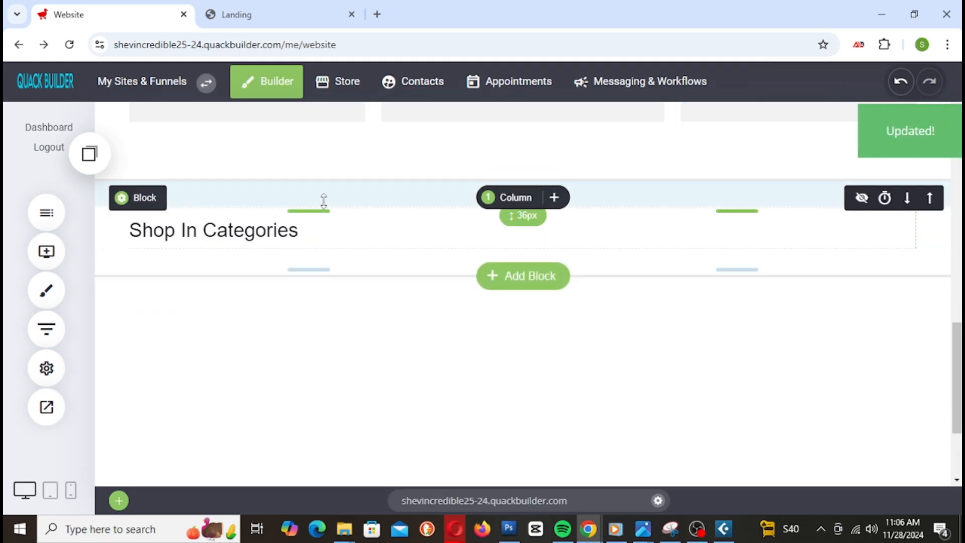
drag(466, 207, 416, 269)
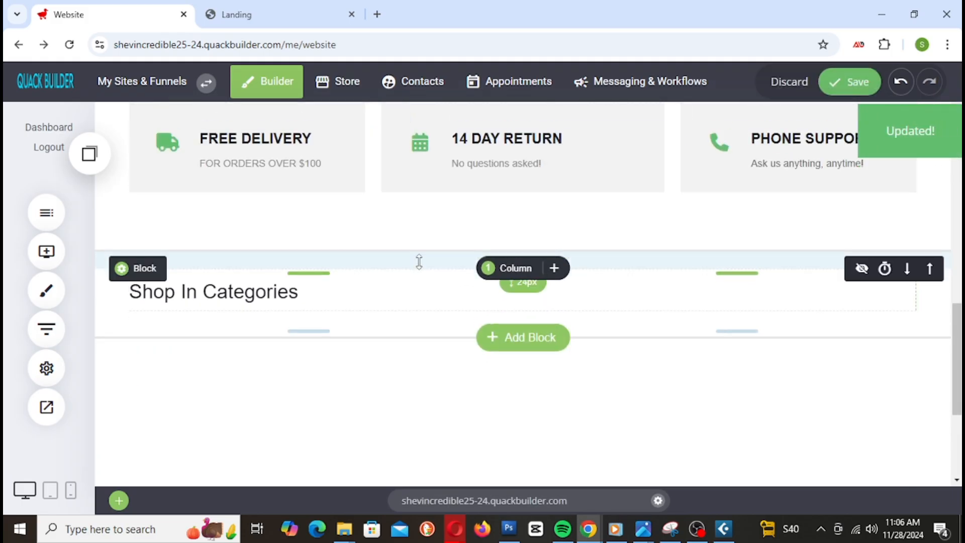
scroll(352, 302, down, 1)
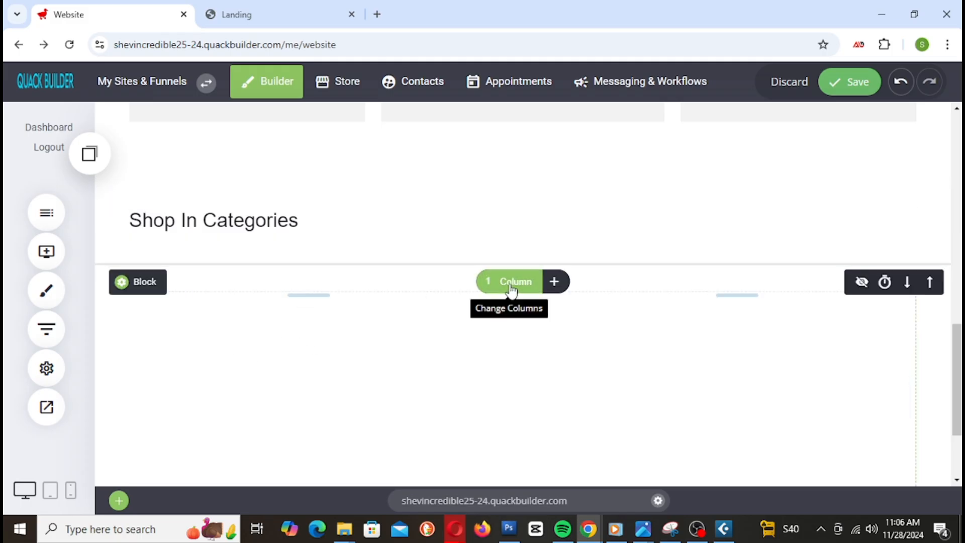
Create a four-column block, trim the heading's bottom space to 26px, and add an image to column one.
click(511, 291)
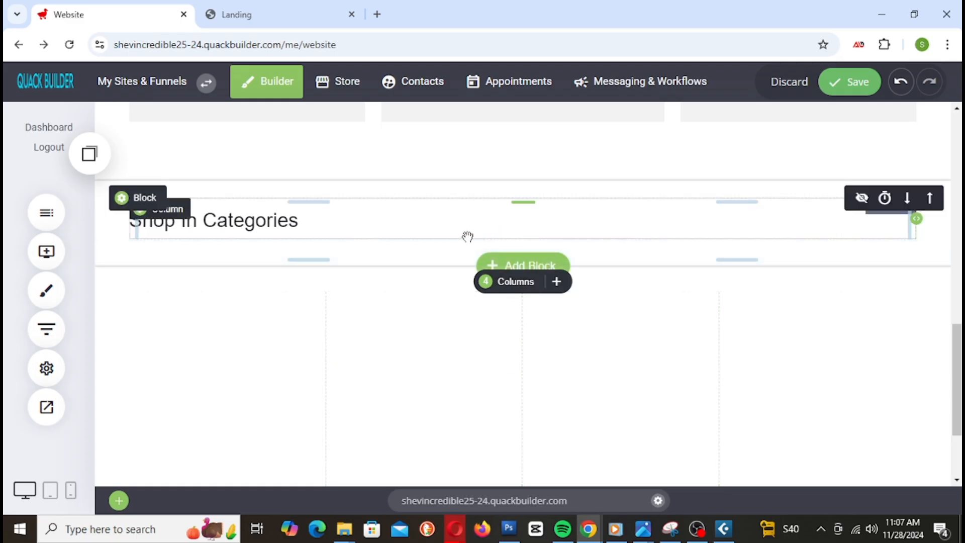
drag(399, 248, 409, 238)
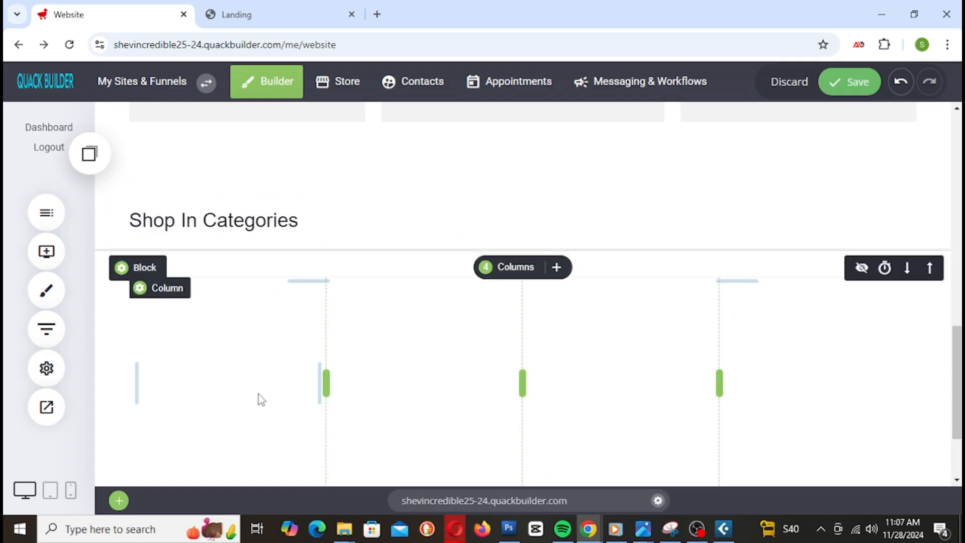
scroll(431, 431, down, 2)
scroll(423, 424, up, 1)
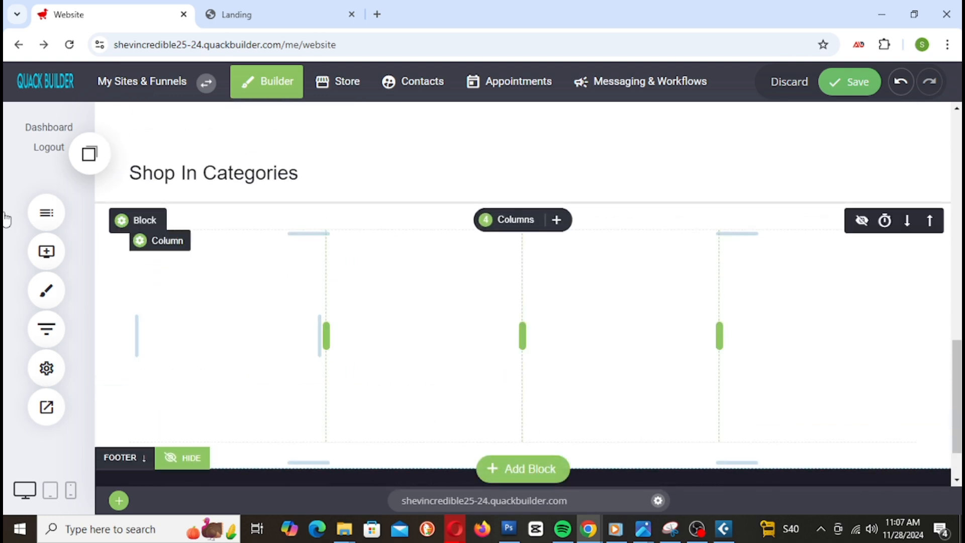
click(46, 251)
drag(143, 275, 276, 270)
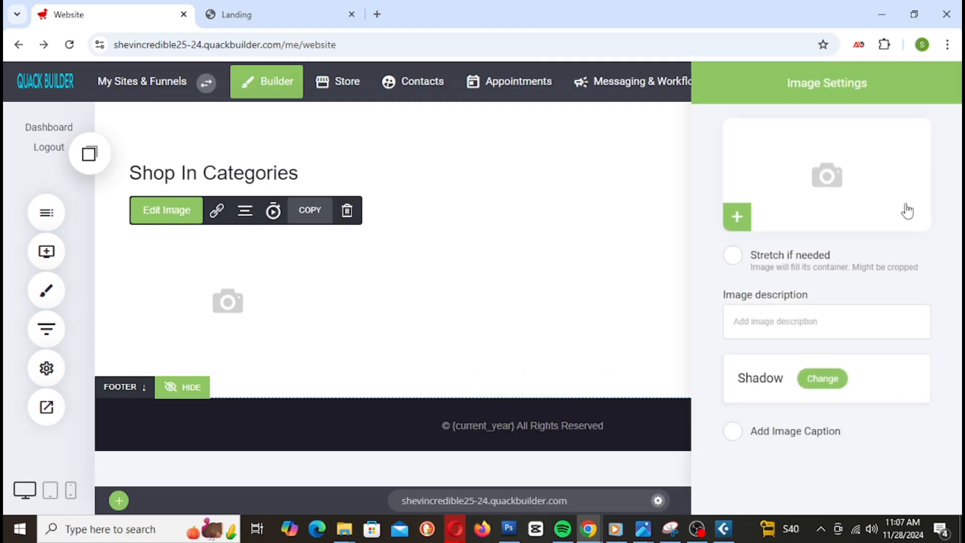
Set the first column's image to the blue chair picture from the Images folder.
click(908, 212)
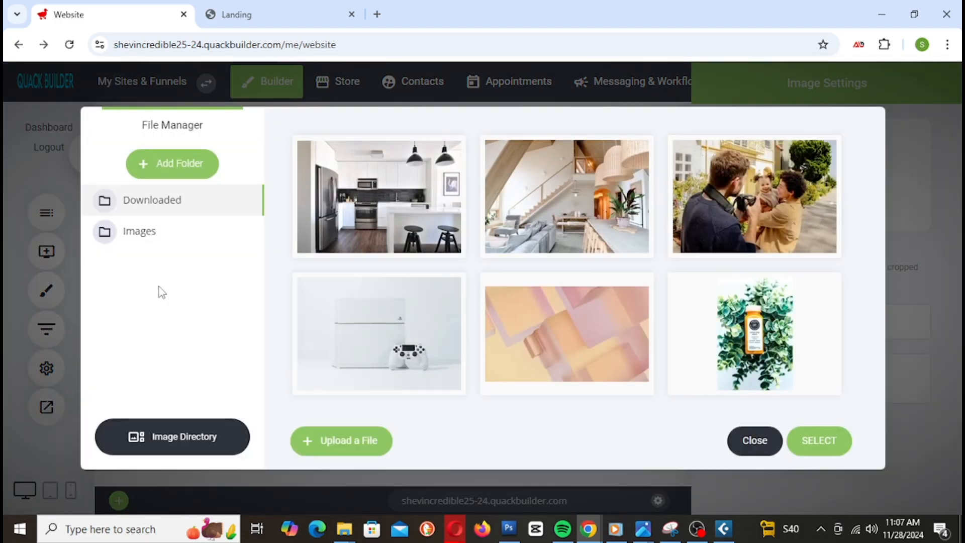
click(151, 234)
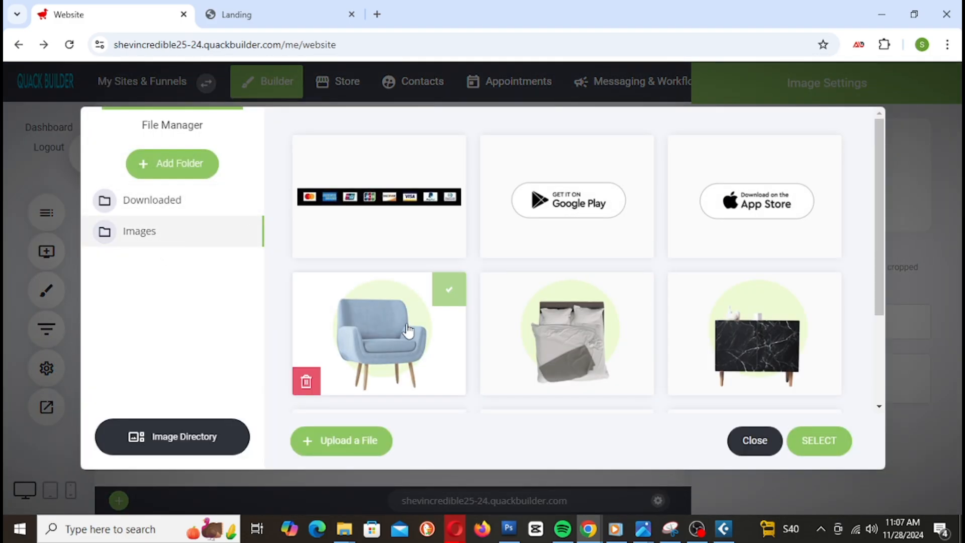
scroll(679, 255, down, 3)
scroll(685, 257, up, 3)
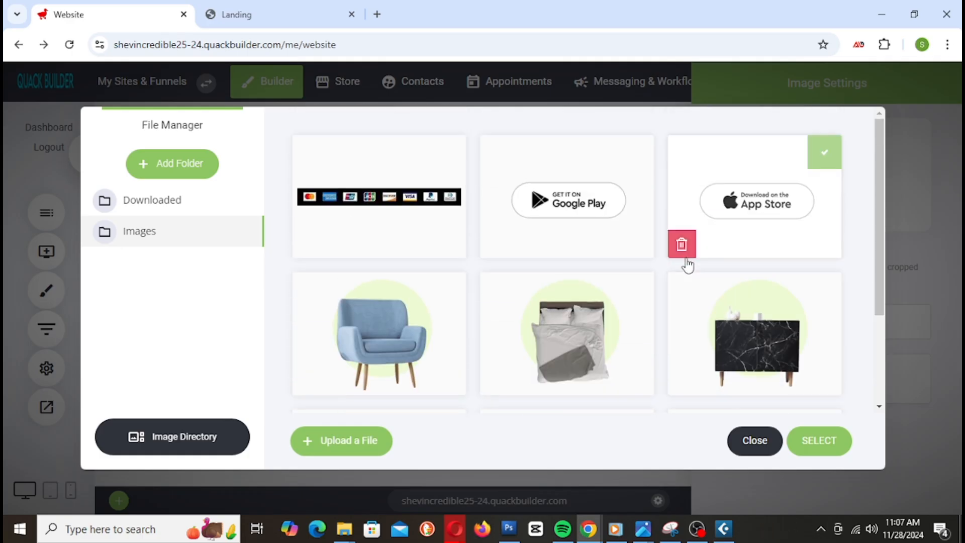
scroll(687, 265, down, 2)
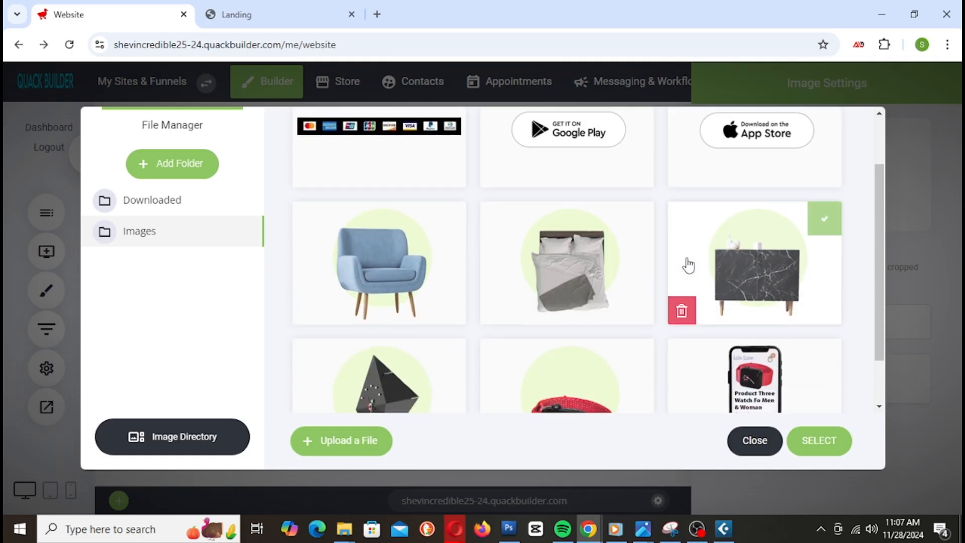
click(454, 291)
click(820, 440)
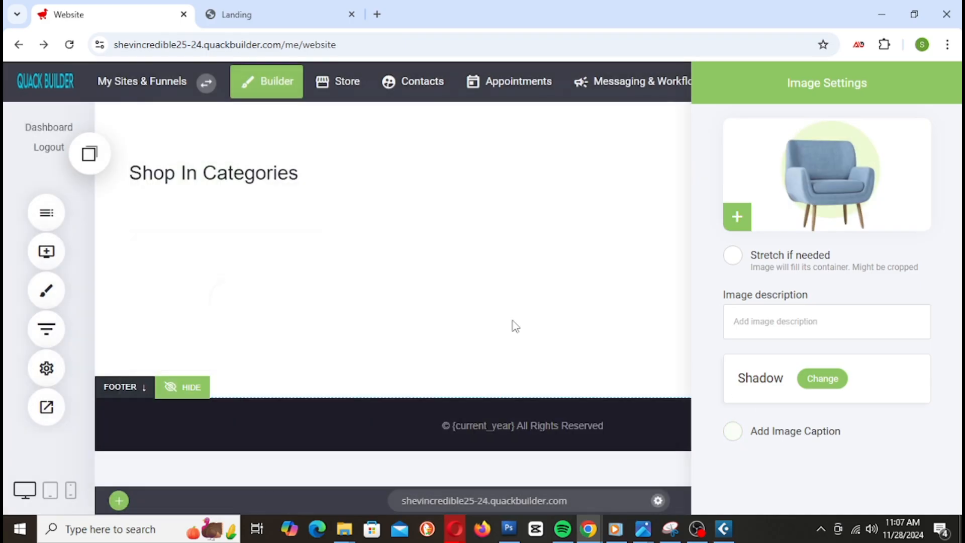
click(441, 292)
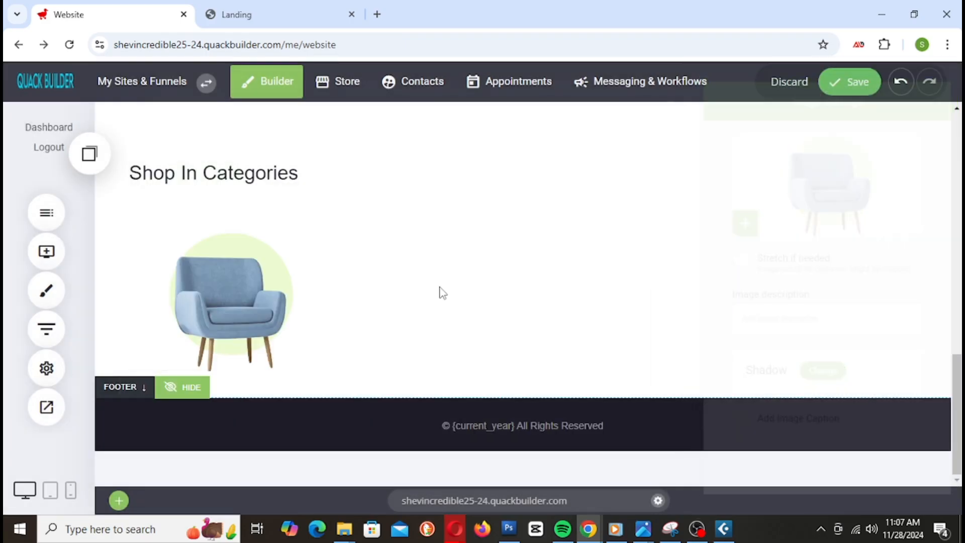
Add image widgets with the bed and marble cabinet pictures to the second and third columns.
click(46, 251)
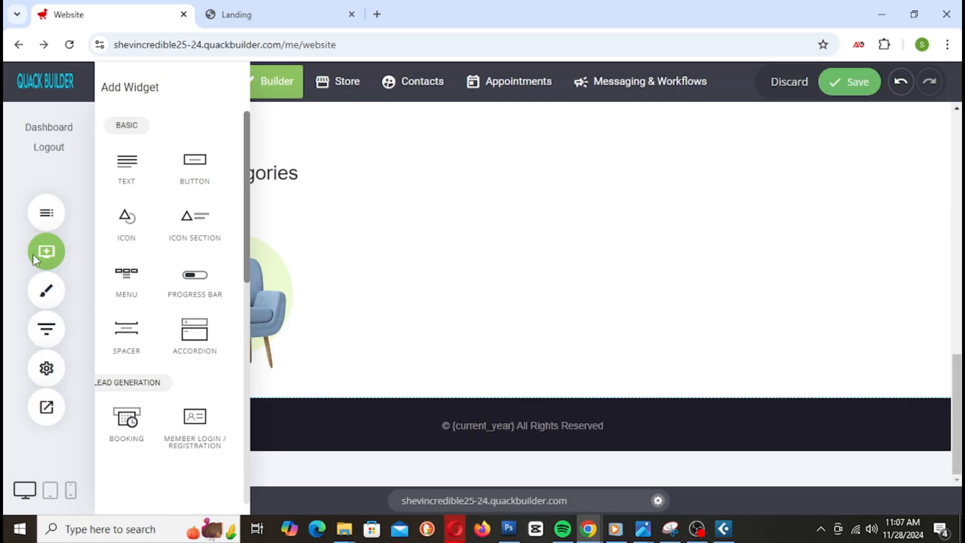
drag(141, 280, 470, 285)
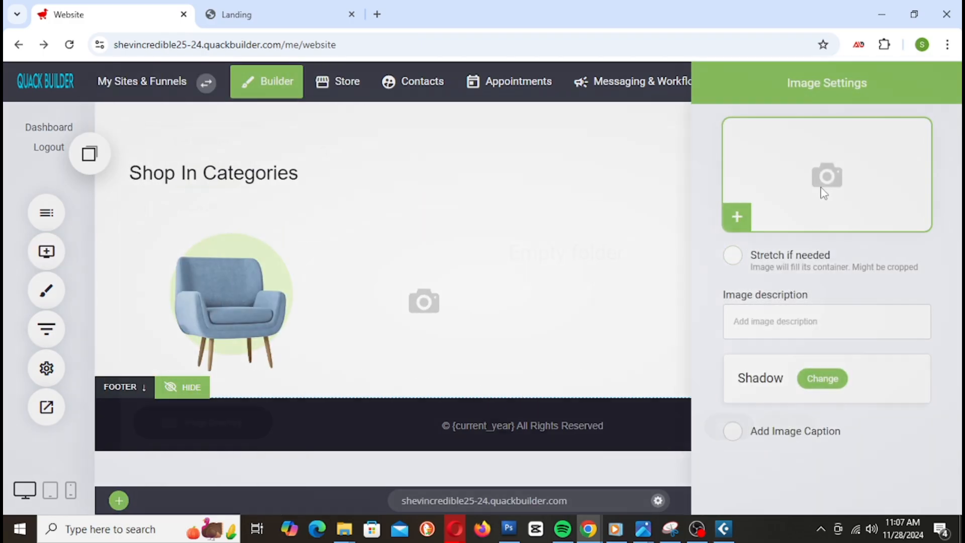
click(824, 194)
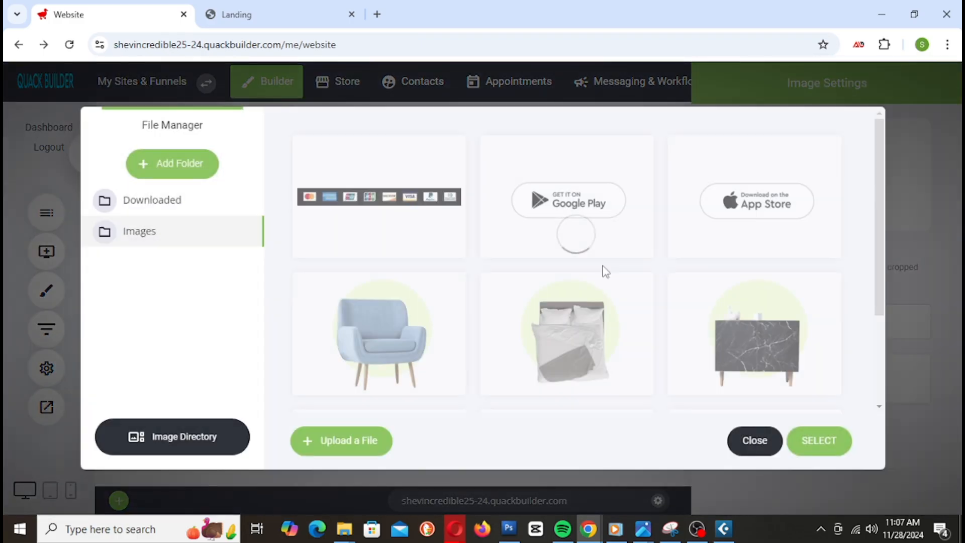
click(567, 339)
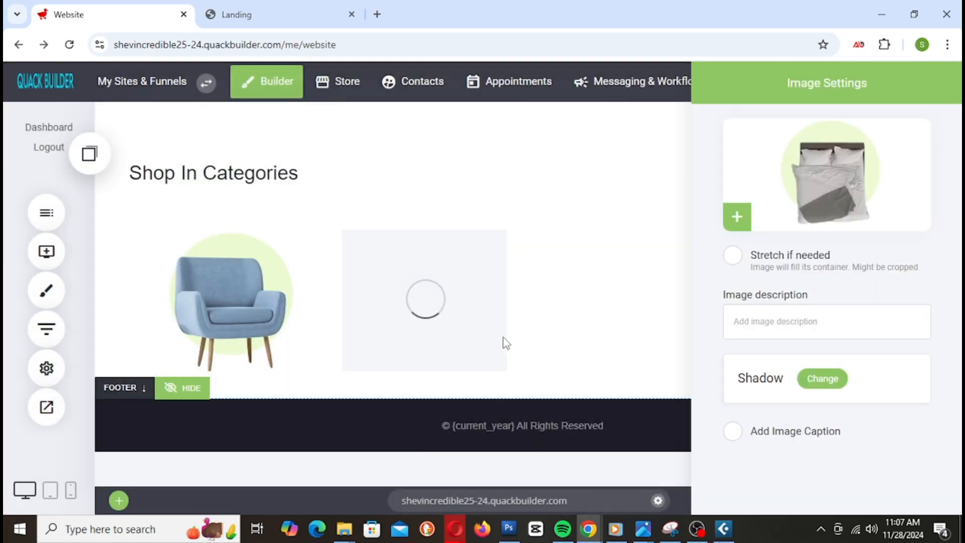
click(574, 323)
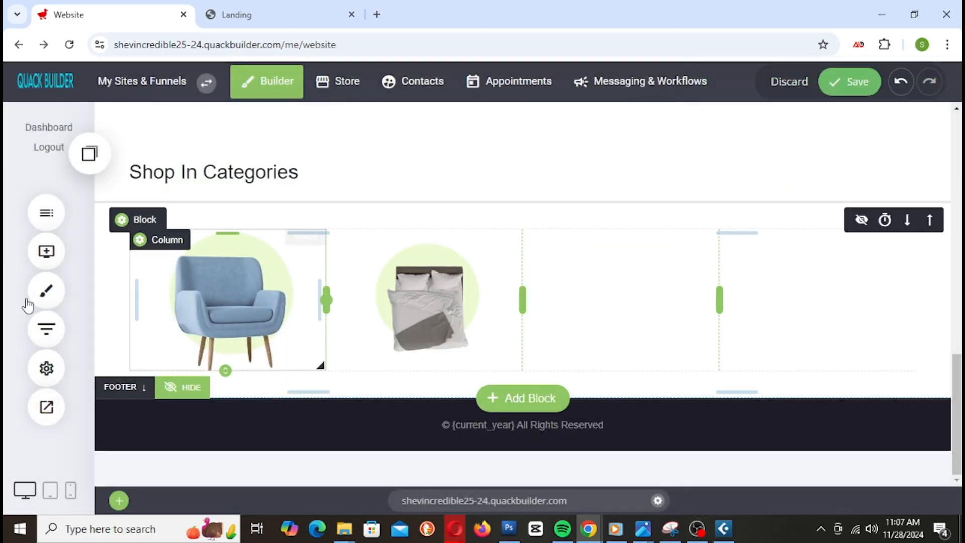
click(47, 252)
drag(142, 276, 635, 278)
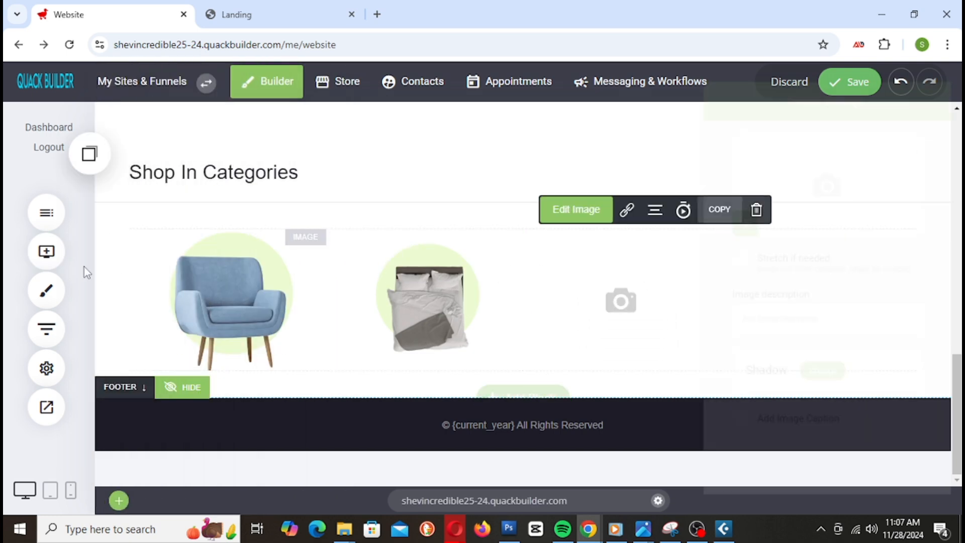
click(737, 217)
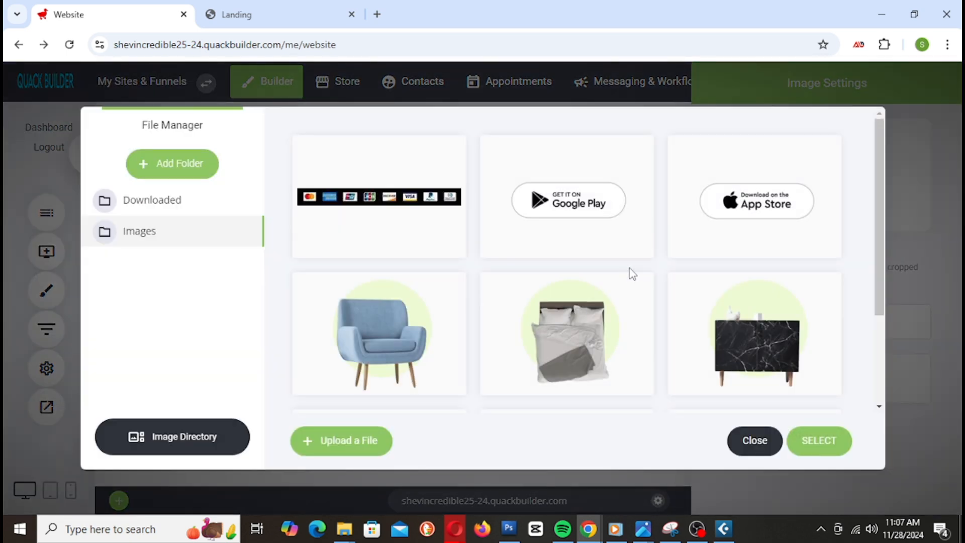
click(783, 341)
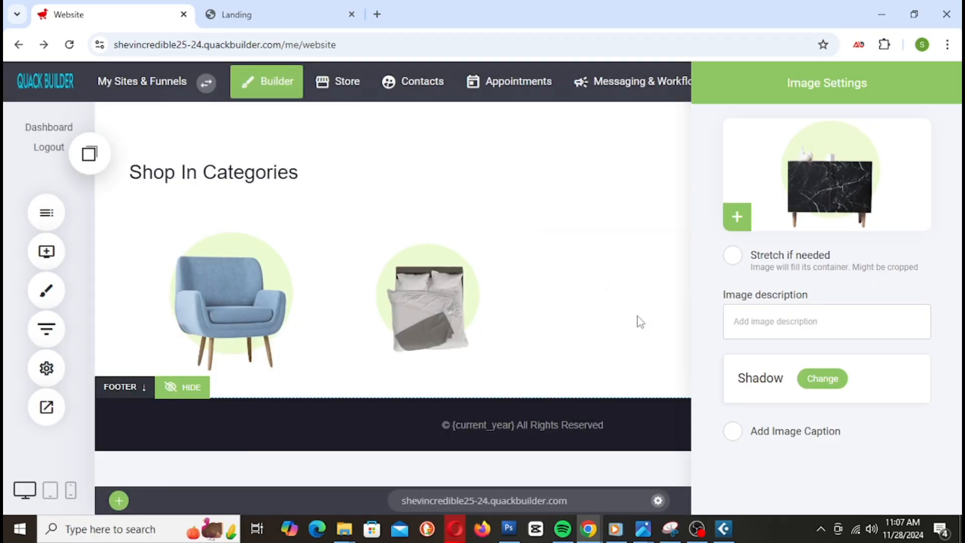
Put the diamond clock picture in the fourth column and save the page.
click(47, 251)
drag(151, 284, 864, 261)
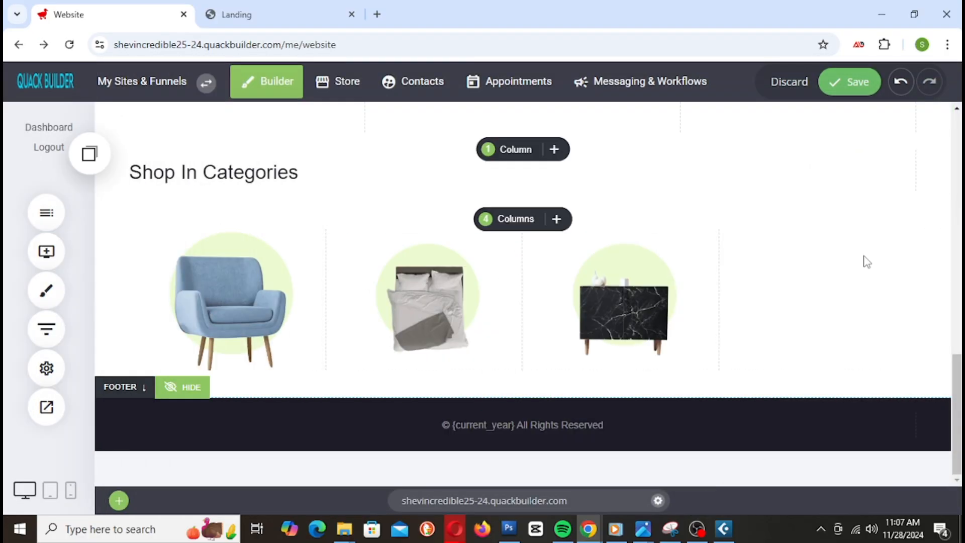
click(813, 211)
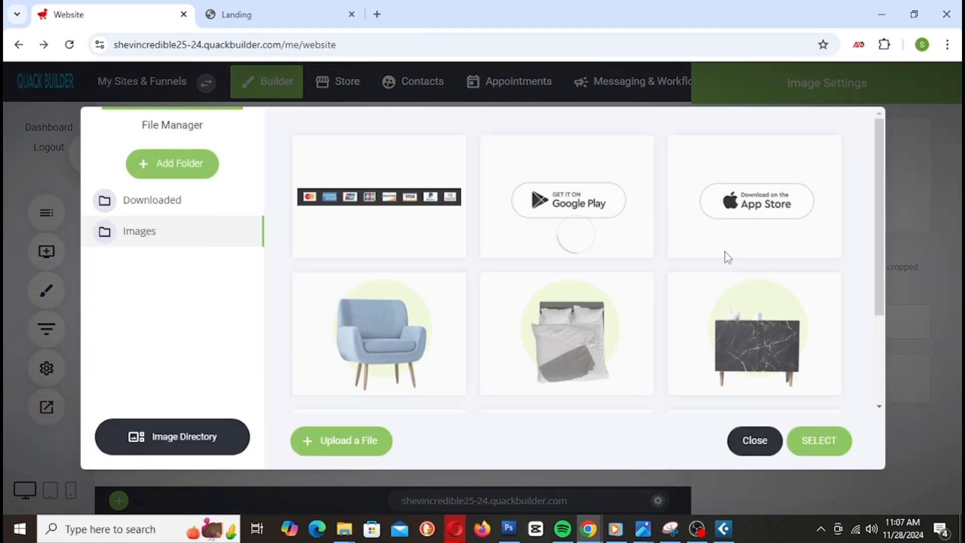
scroll(699, 311, down, 3)
double_click(407, 336)
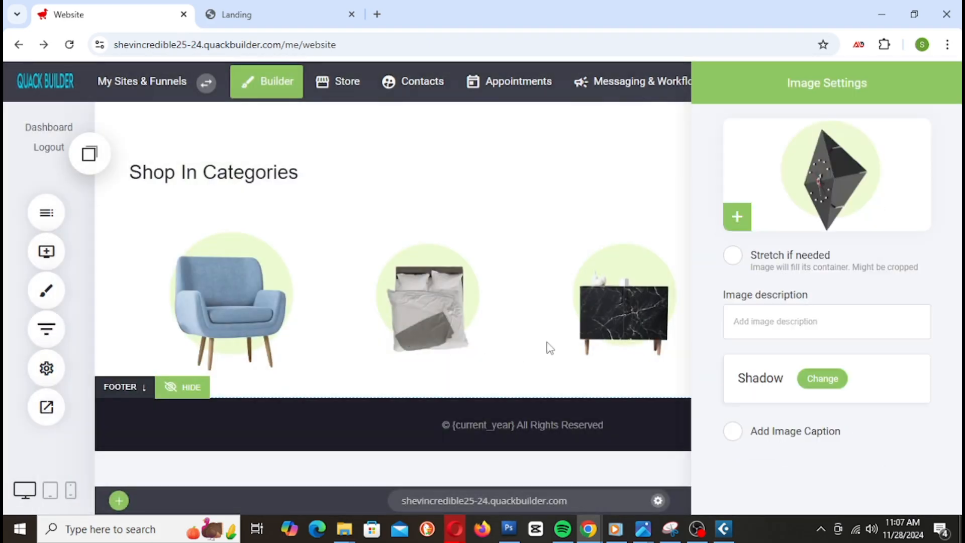
click(550, 348)
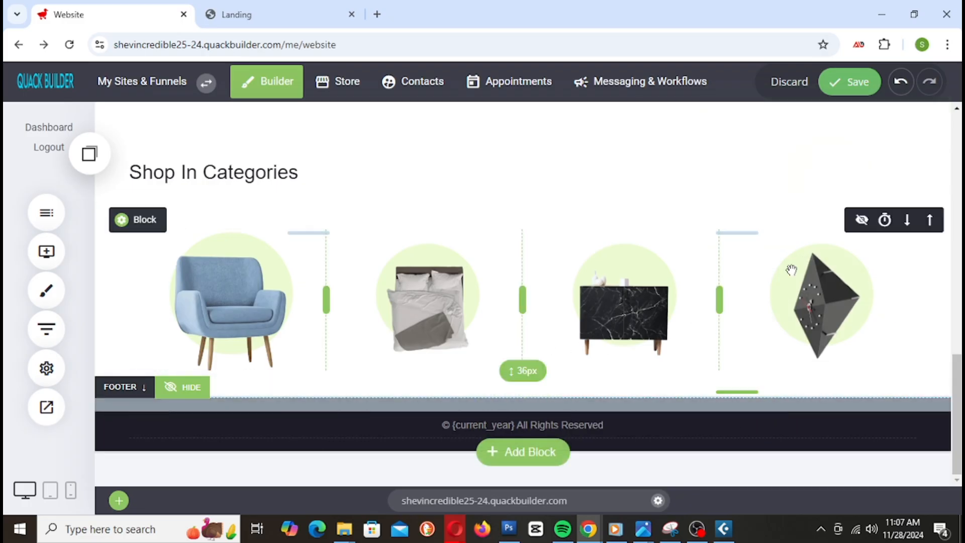
click(848, 87)
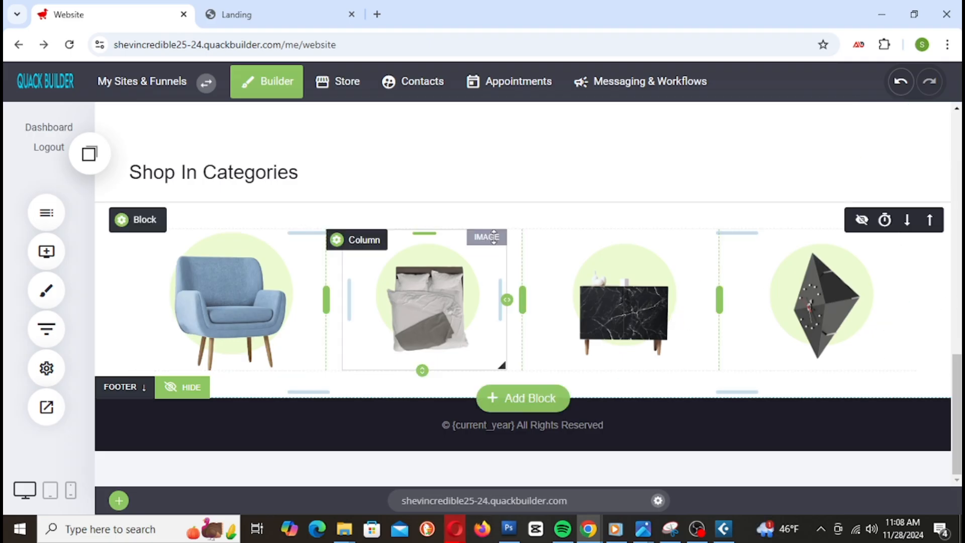
Increase the bottom padding beneath the Shop In Categories image row to push the footer lower.
scroll(518, 260, up, 5)
scroll(518, 259, up, 1)
scroll(517, 258, down, 6)
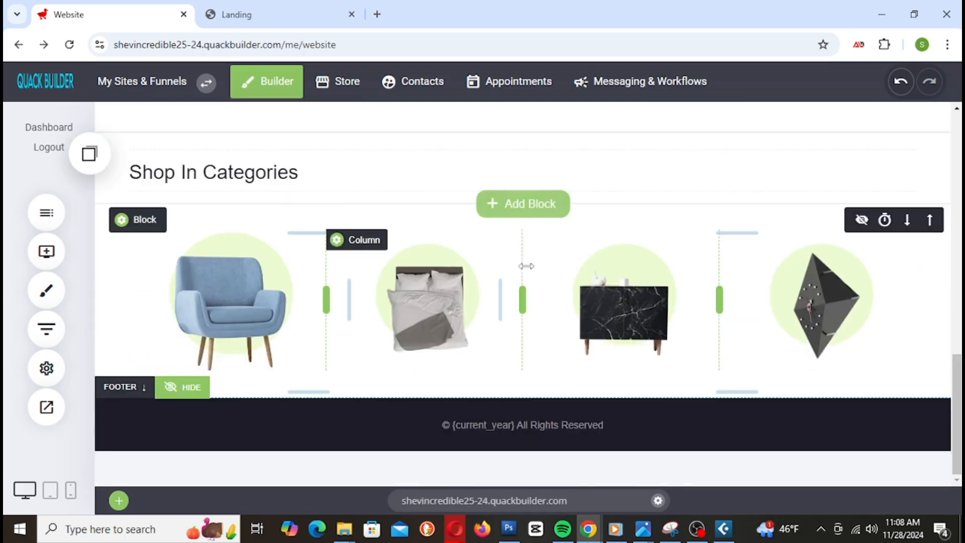
mouse_move(129, 233)
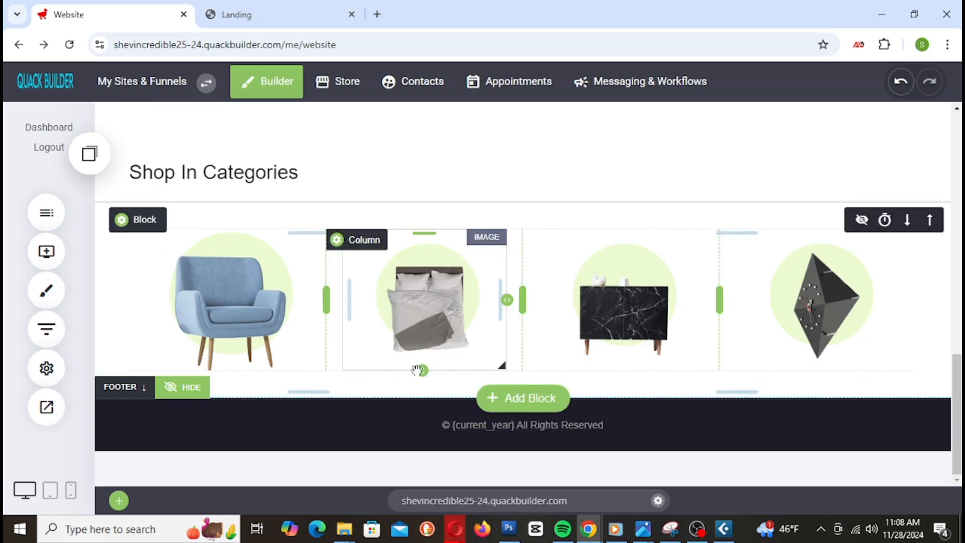
drag(407, 387, 410, 406)
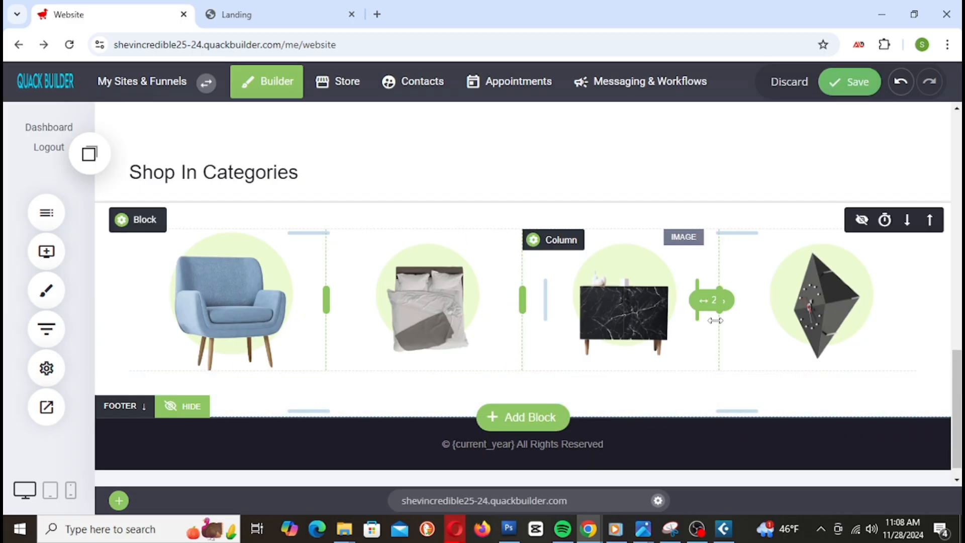
scroll(758, 342, down, 1)
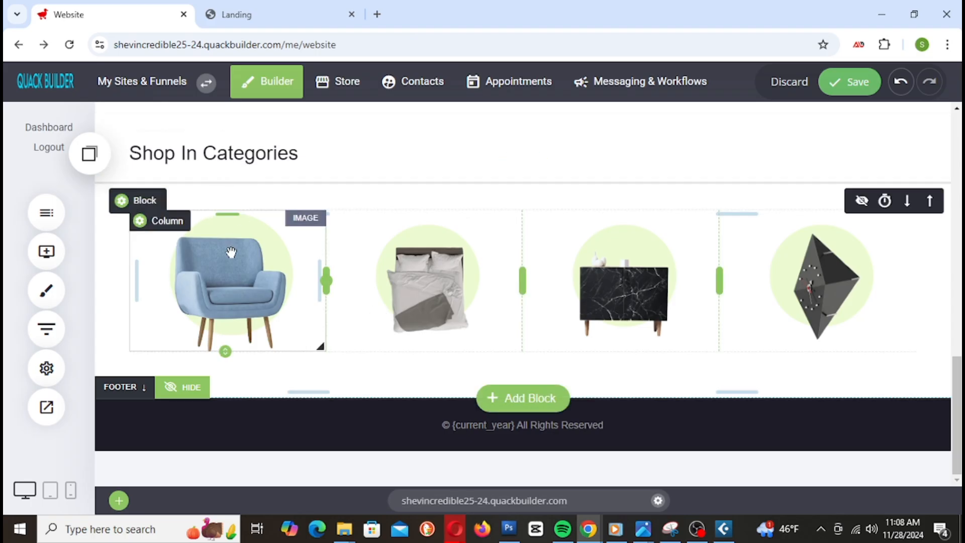
Give the chair column a 1px border and outline the second column with a dark border.
click(162, 221)
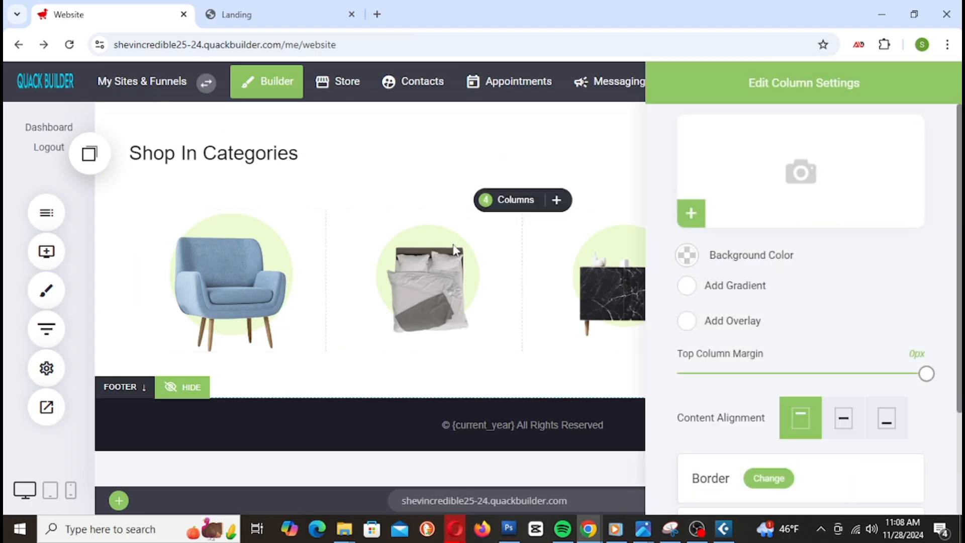
scroll(827, 358, down, 3)
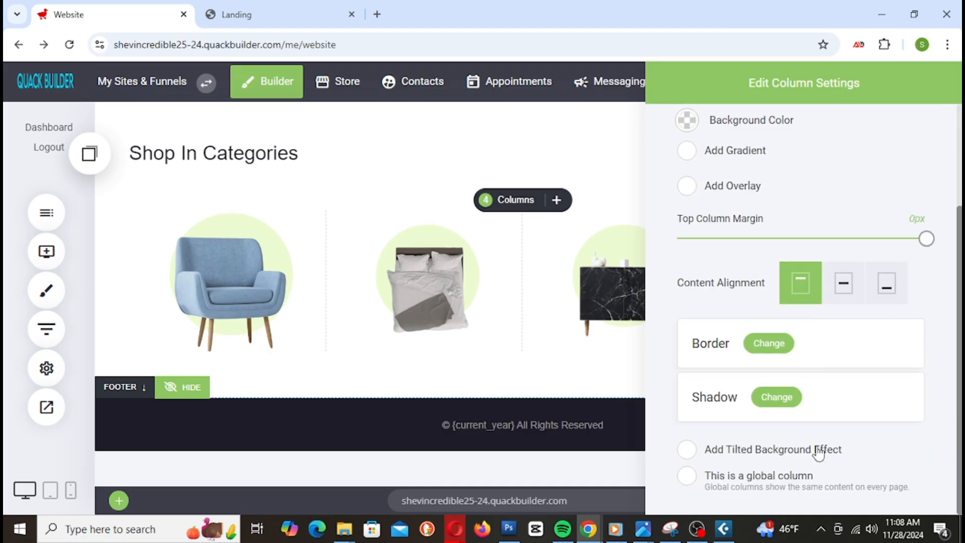
scroll(799, 438, up, 3)
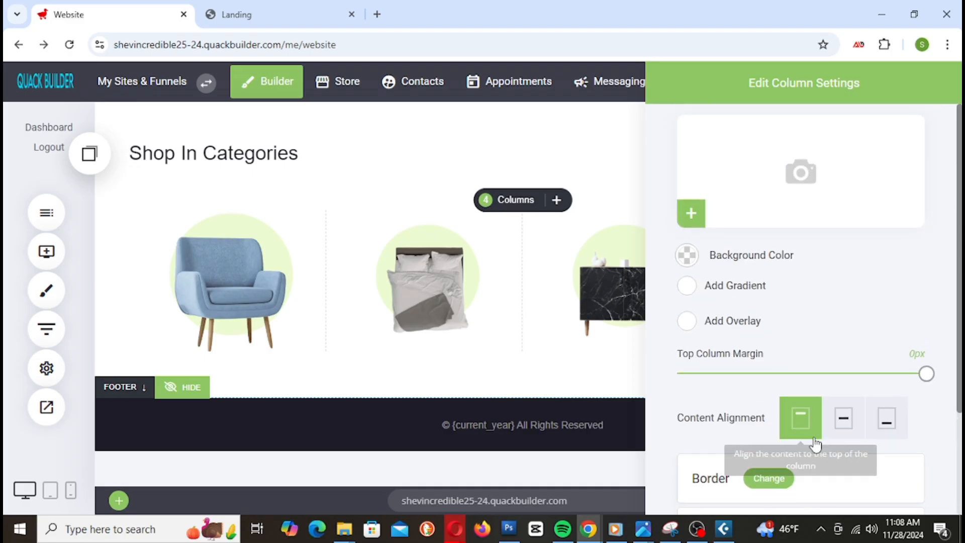
scroll(823, 391, down, 3)
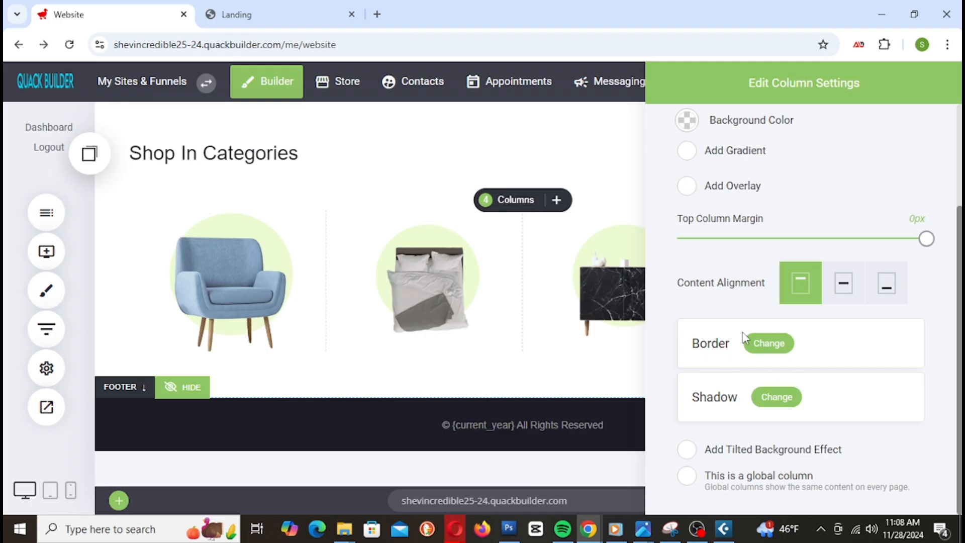
click(769, 344)
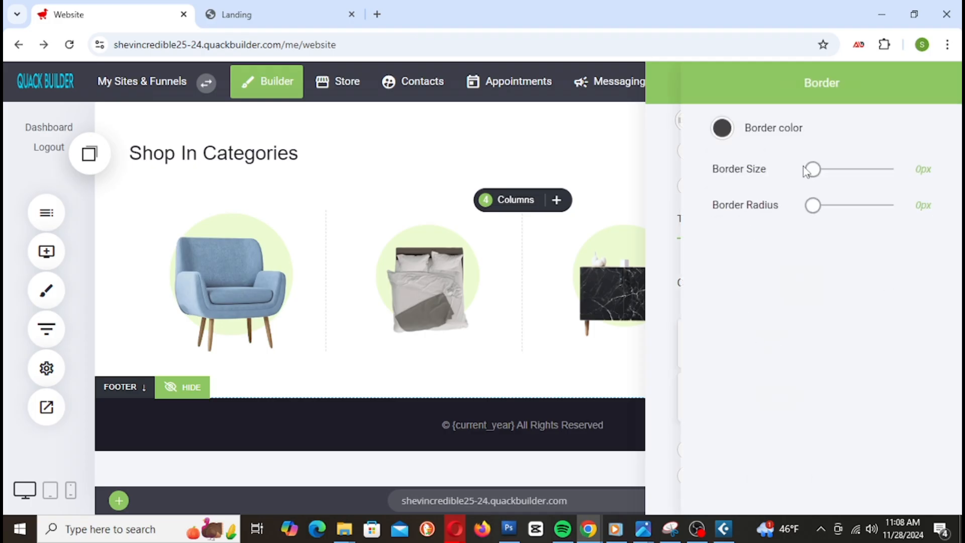
drag(814, 173, 817, 176)
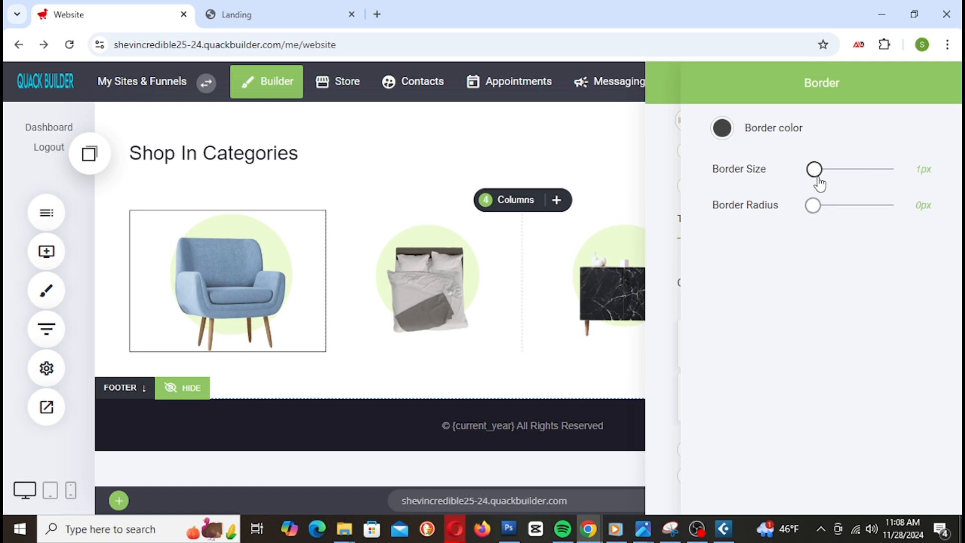
click(452, 261)
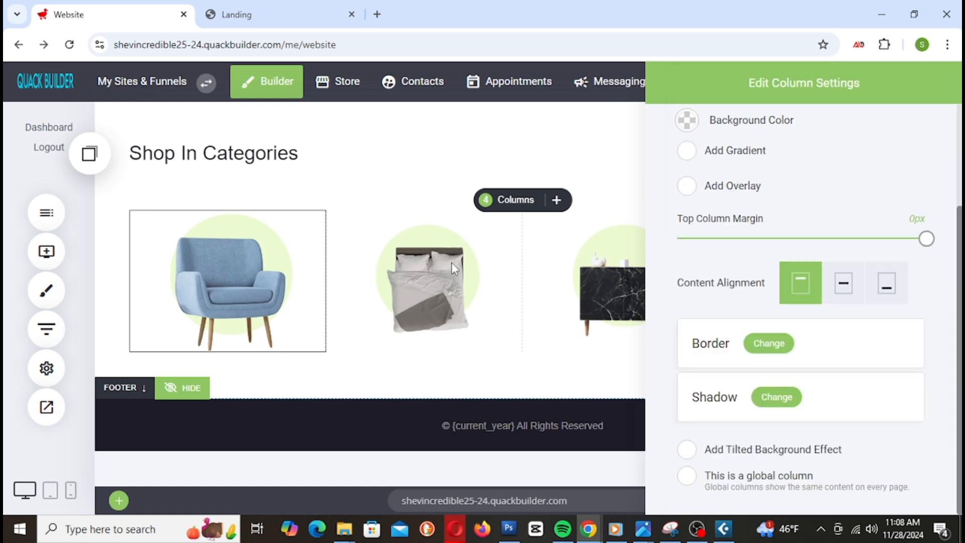
click(373, 227)
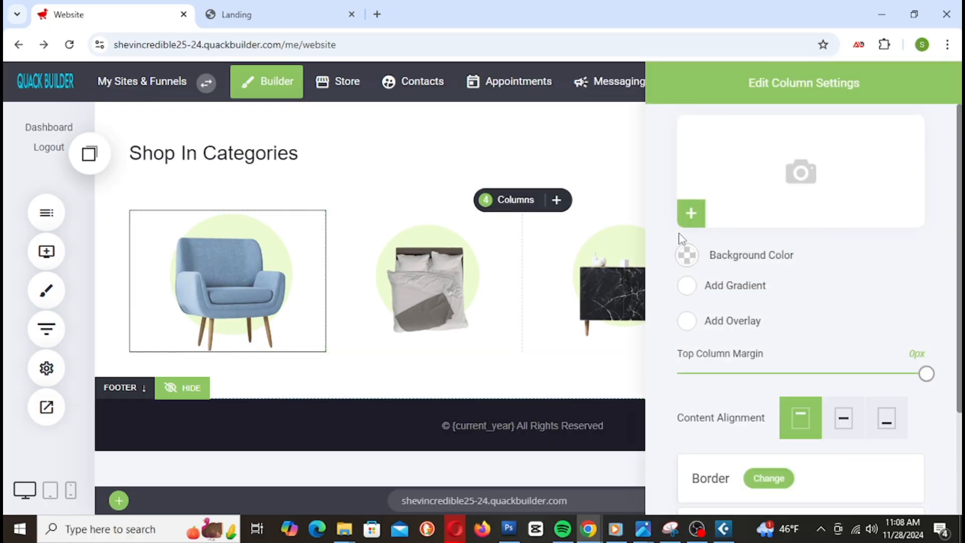
scroll(750, 385, down, 3)
click(778, 341)
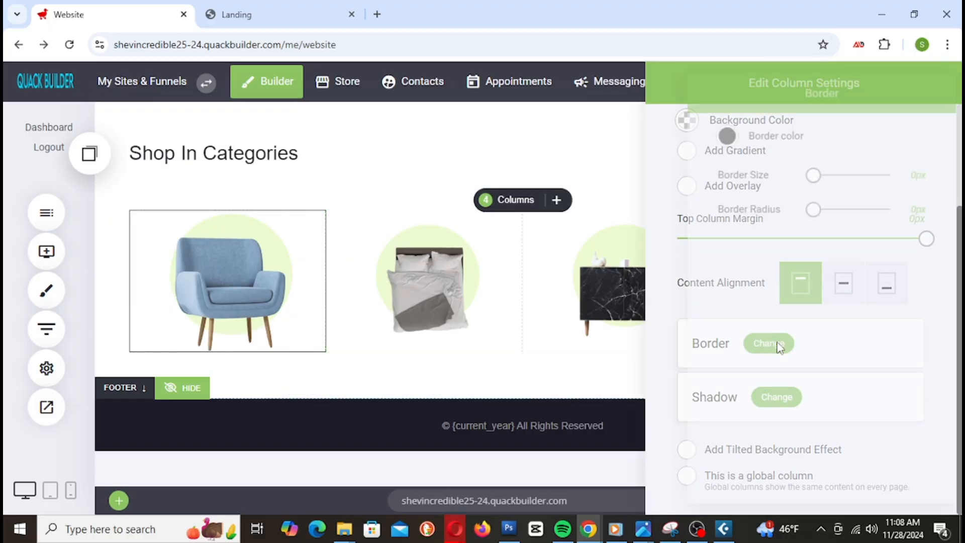
drag(815, 174, 817, 176)
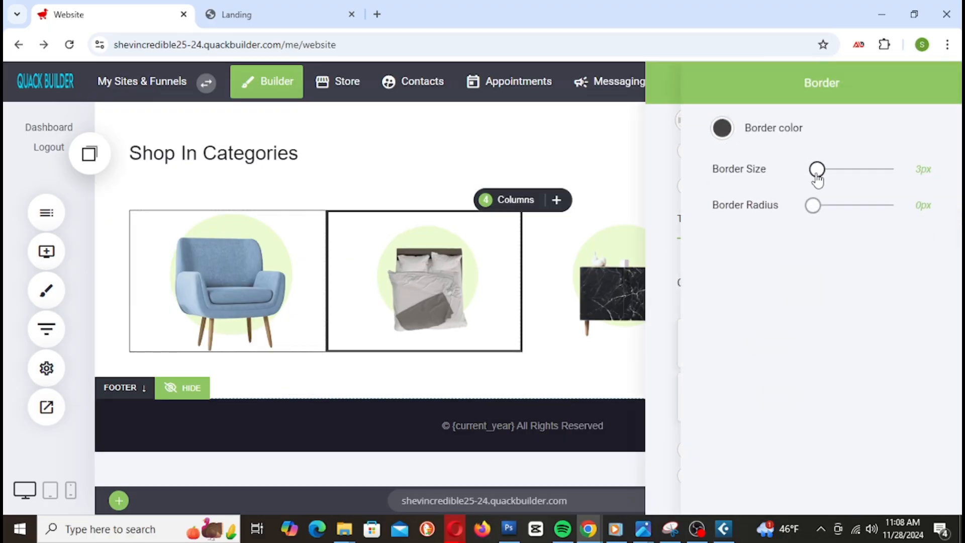
click(658, 234)
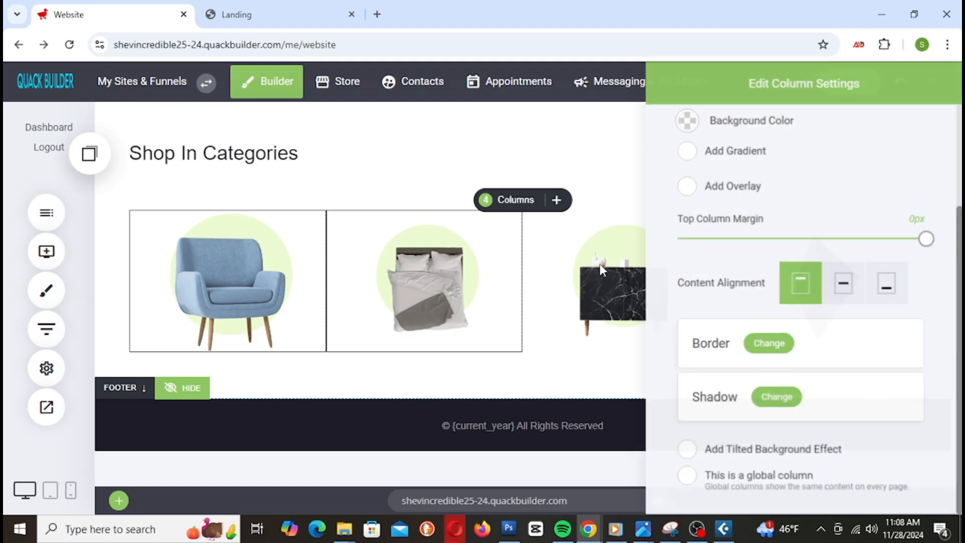
click(601, 269)
Outline the third and fourth columns with matching dark borders and save the page.
click(565, 232)
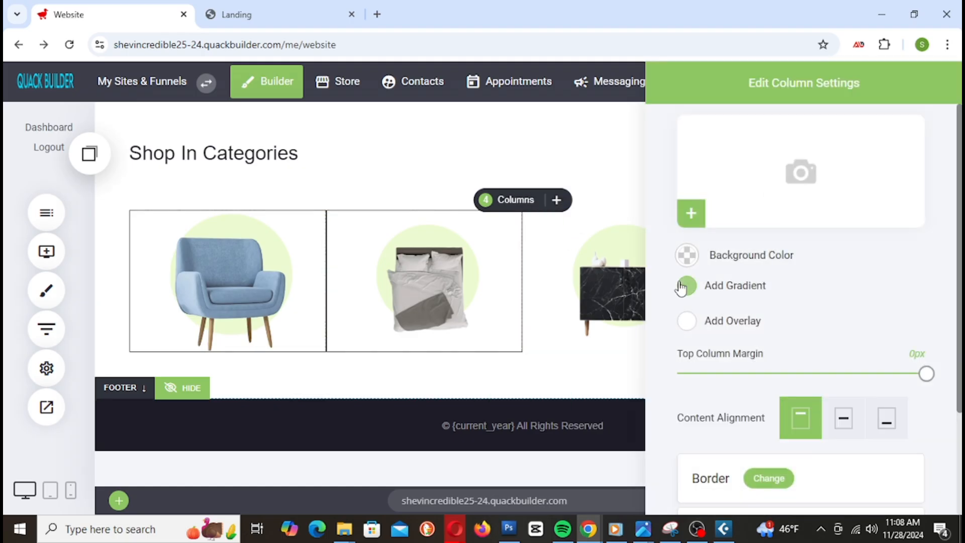
scroll(703, 352, down, 3)
click(768, 343)
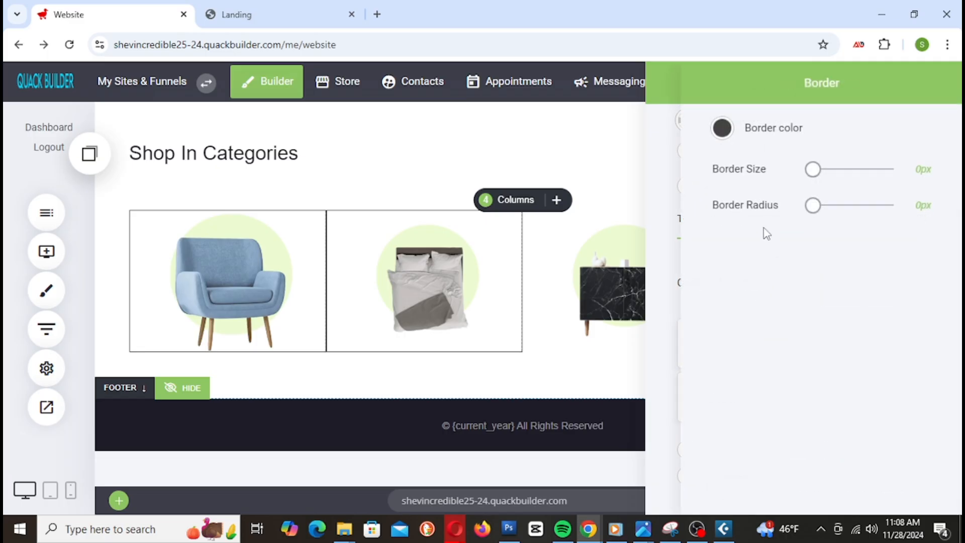
drag(814, 171, 817, 172)
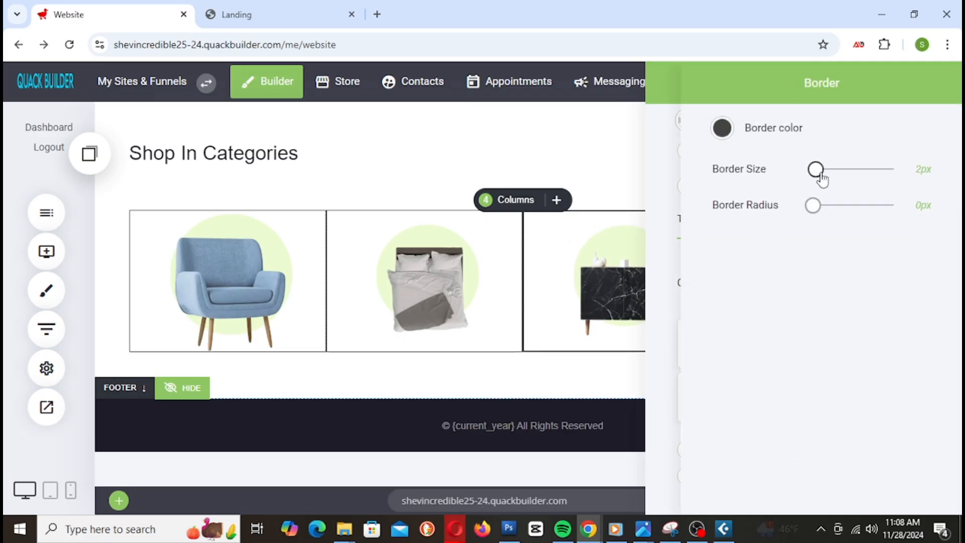
click(562, 217)
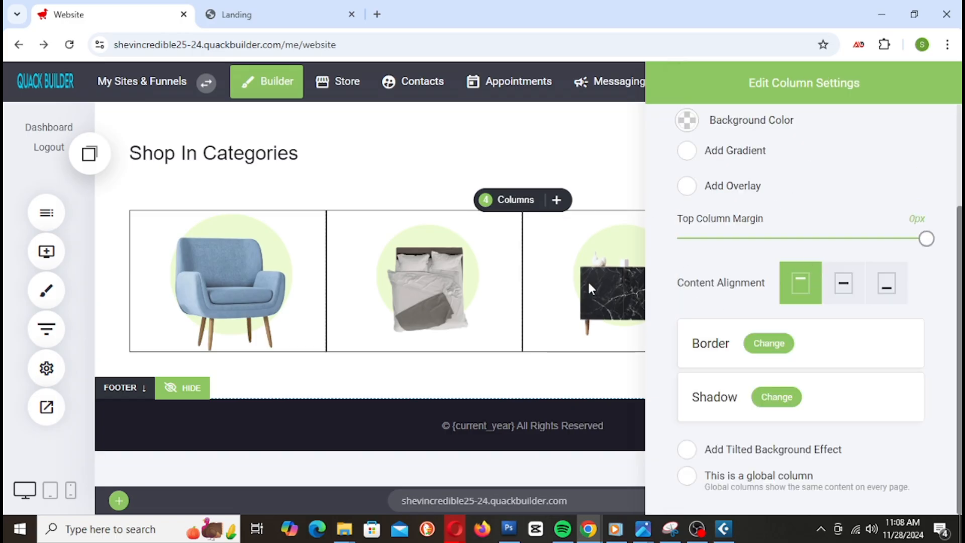
click(587, 279)
click(827, 264)
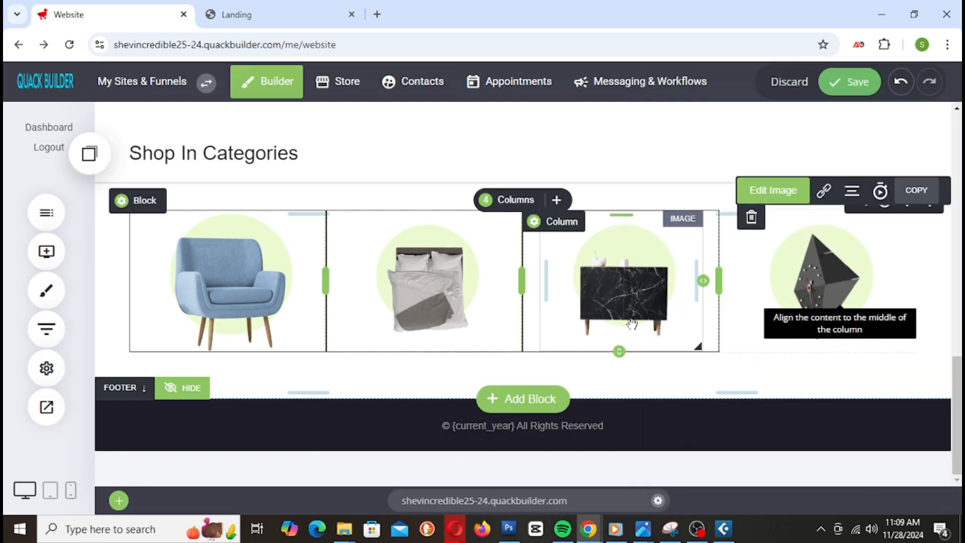
click(755, 227)
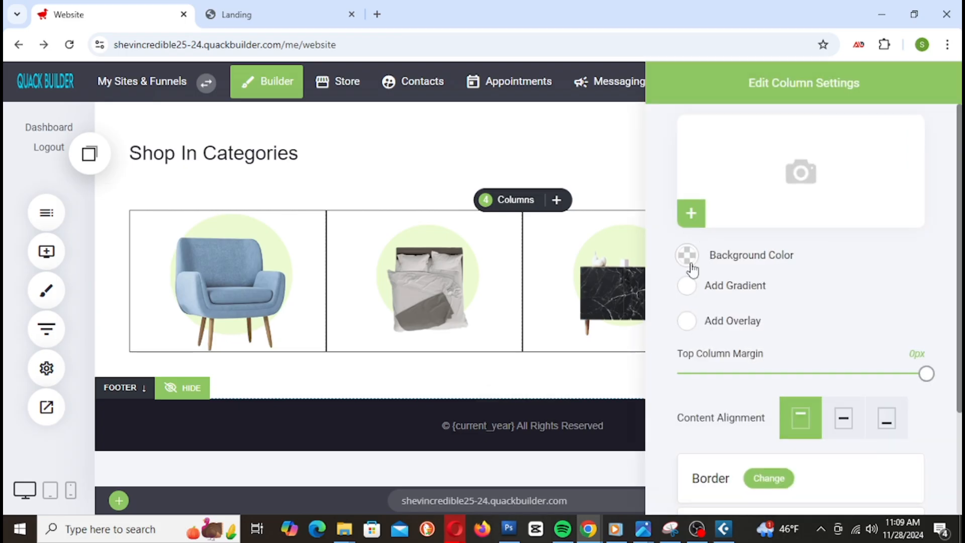
scroll(719, 412, down, 3)
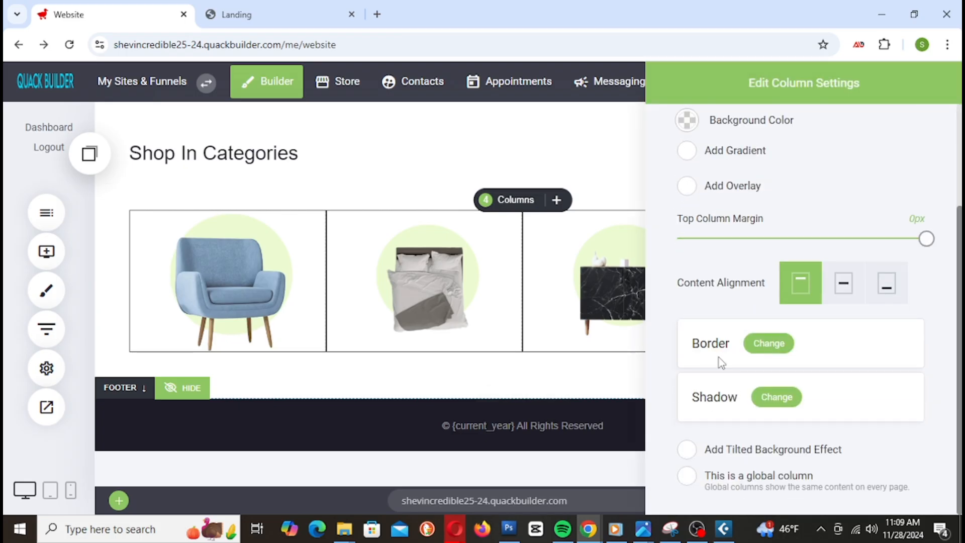
click(767, 343)
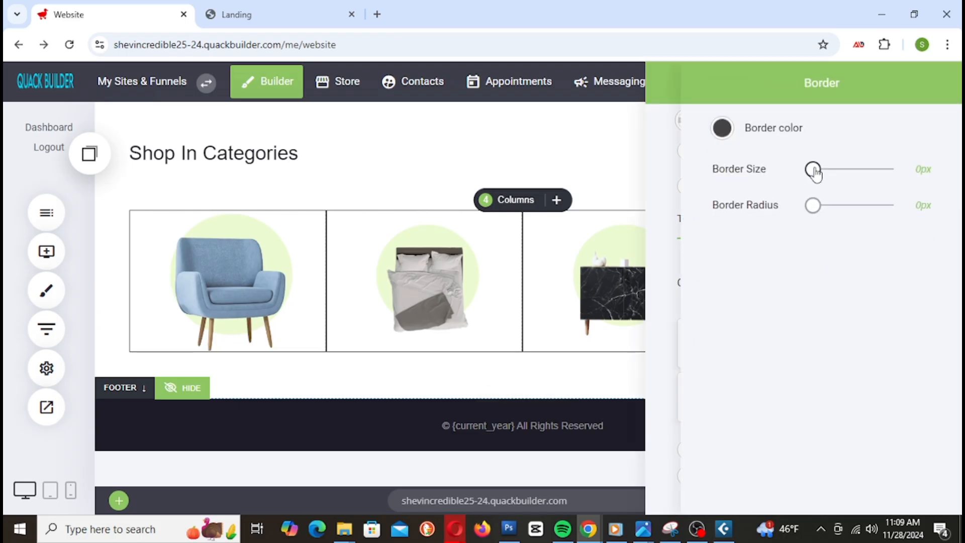
click(489, 227)
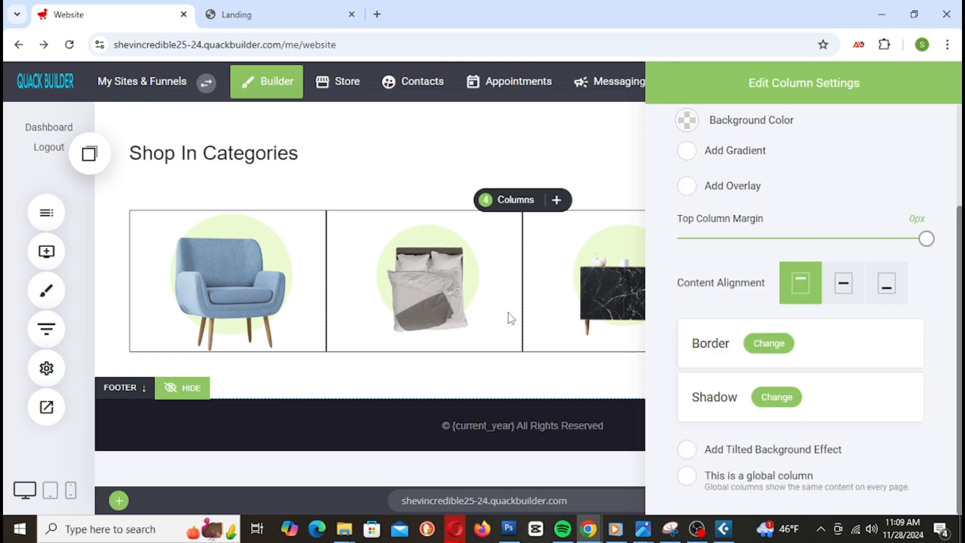
click(508, 313)
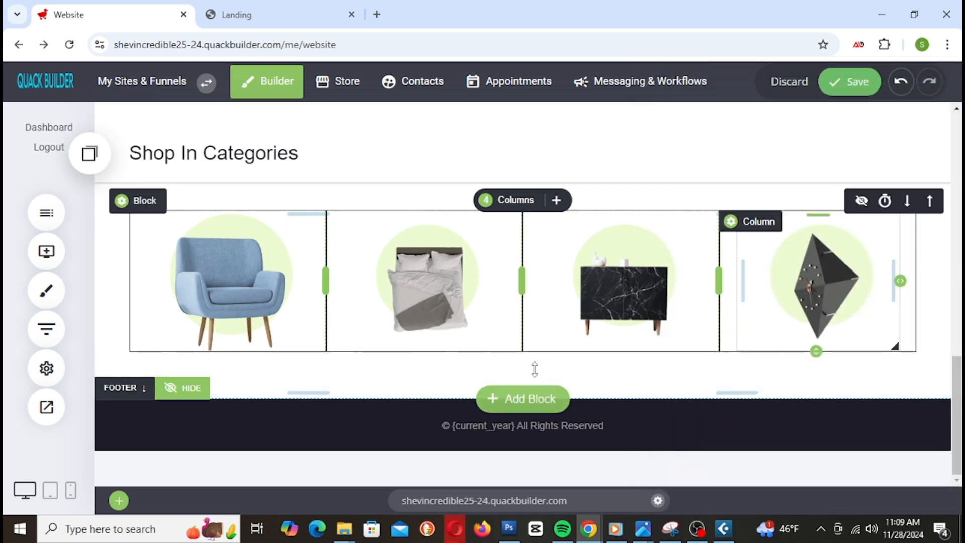
click(849, 86)
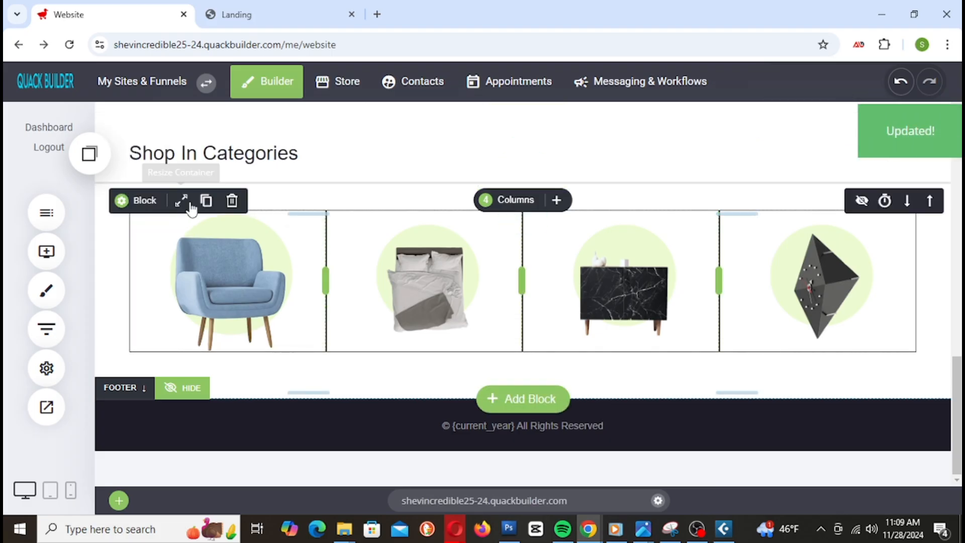
Copy the image grid block and place the copy from Saved Blocks below the original.
click(206, 202)
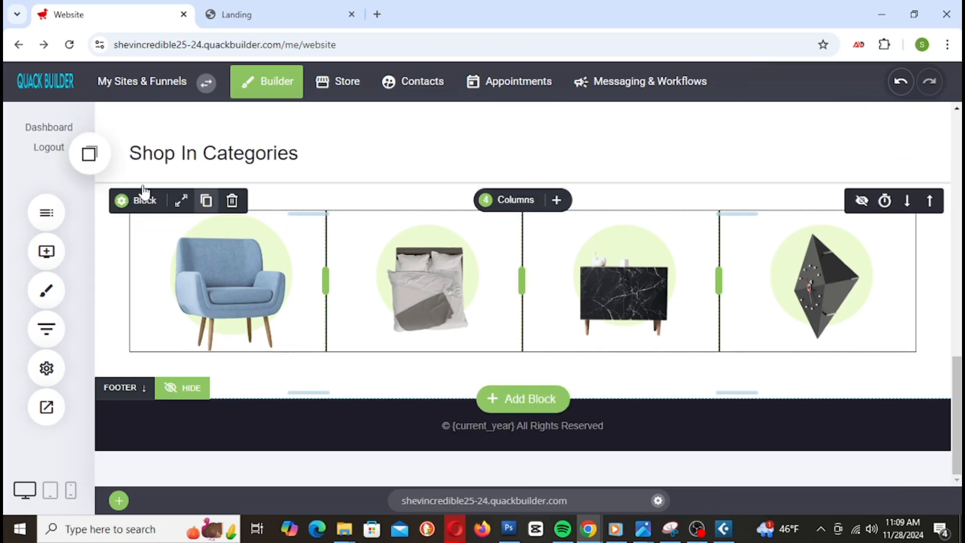
click(91, 153)
drag(171, 286, 433, 254)
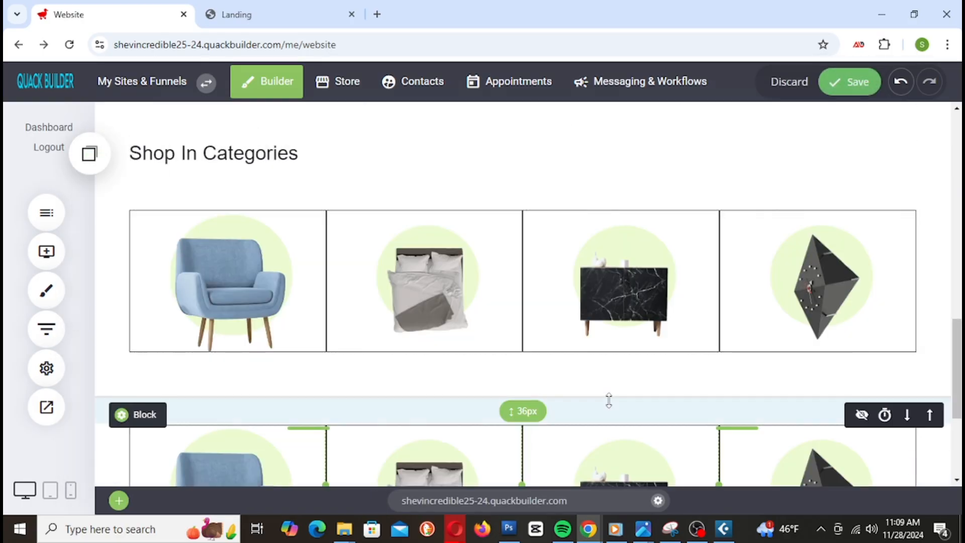
Remove the padding between the upper and lower grids so they sit flush.
scroll(709, 302, down, 3)
scroll(708, 317, up, 2)
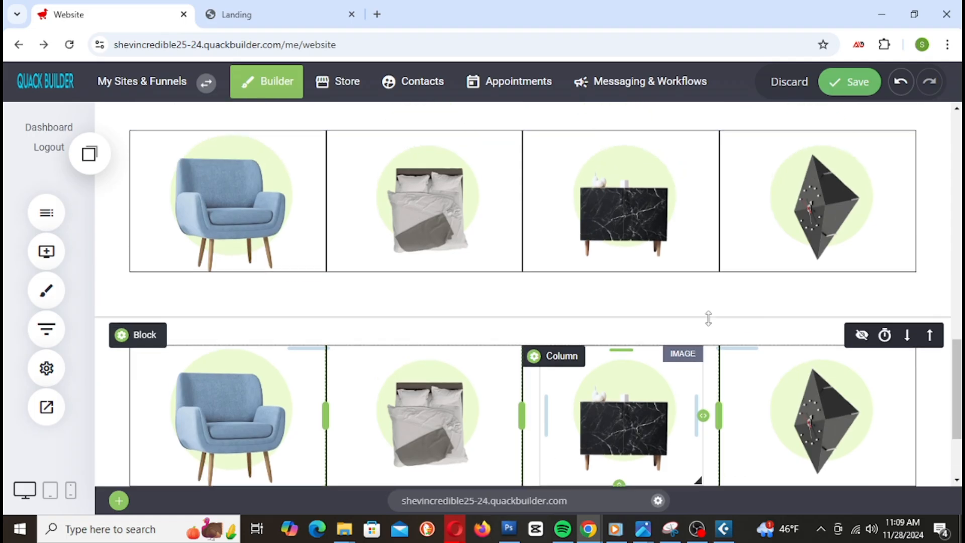
drag(376, 312, 403, 251)
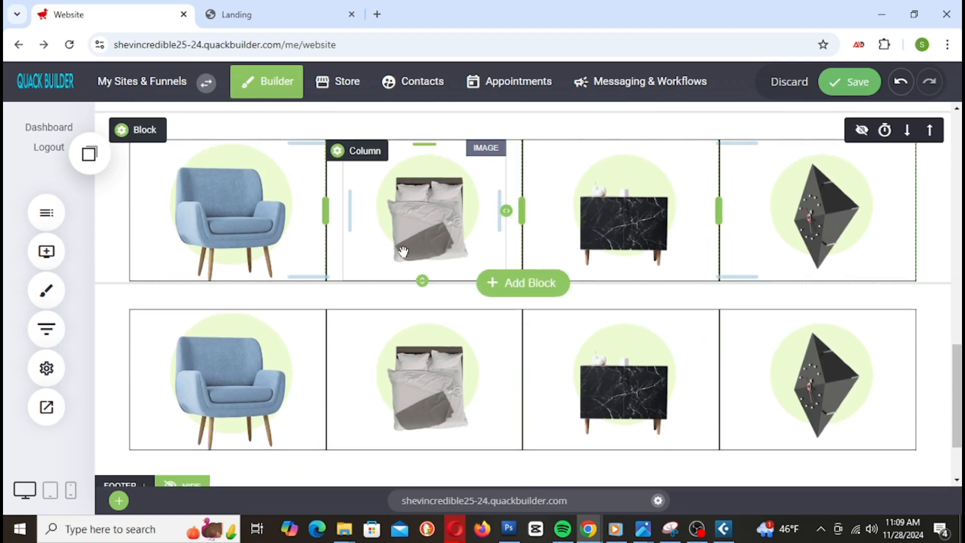
drag(343, 290, 373, 244)
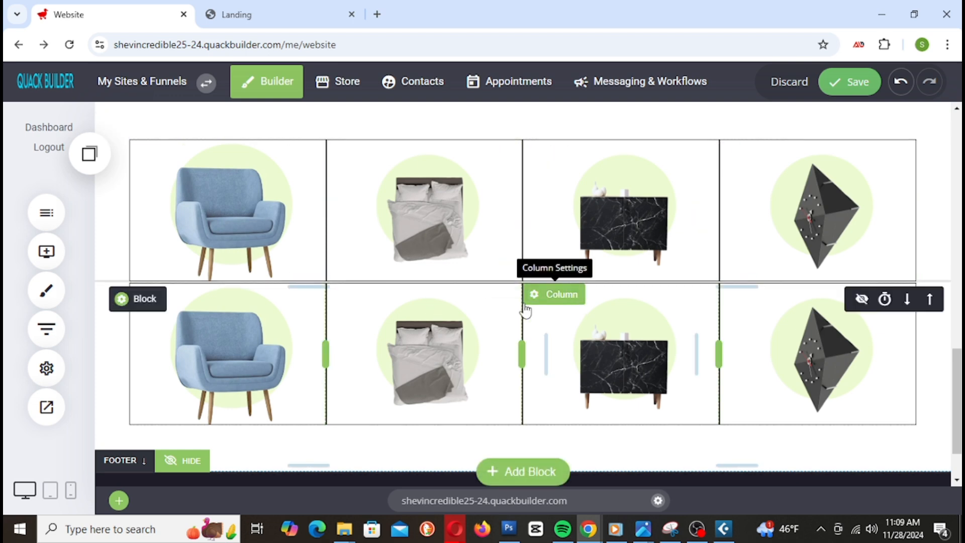
Replace the chair image in the upper grid's first column with the red watch from File Manager.
click(241, 210)
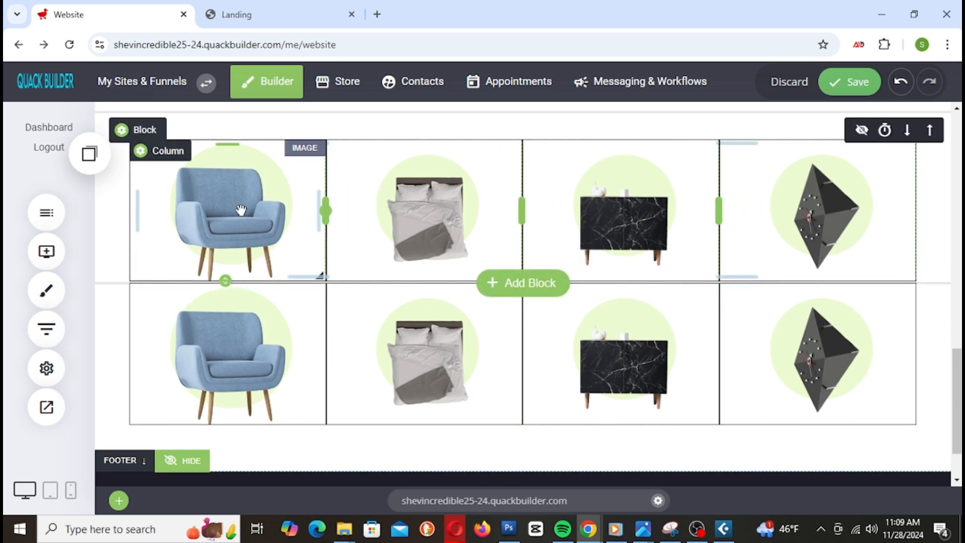
double_click(241, 209)
click(880, 201)
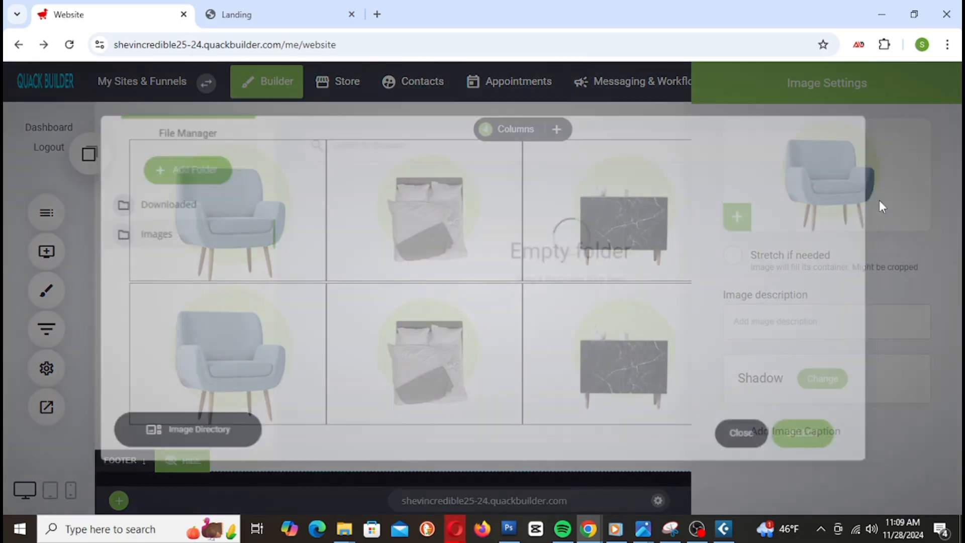
scroll(662, 312, down, 3)
click(595, 358)
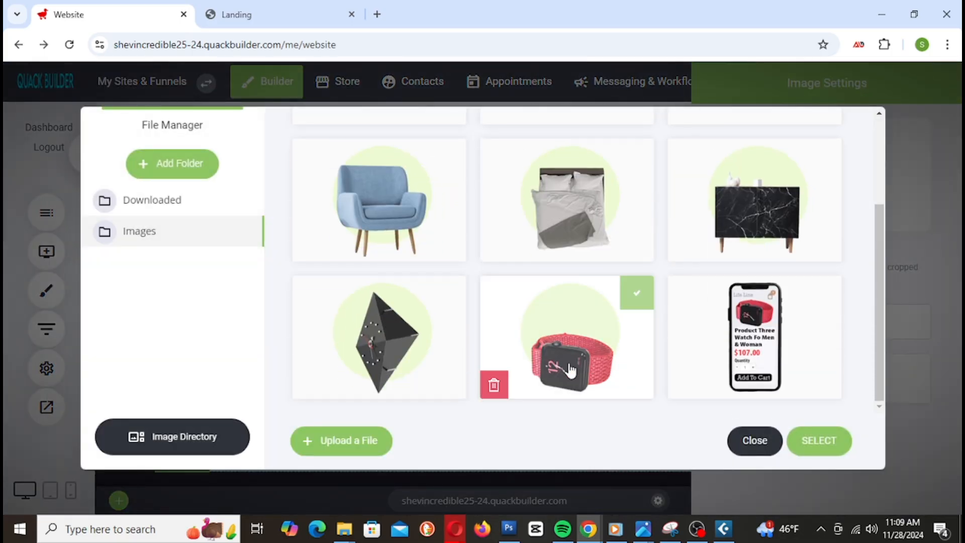
double_click(582, 348)
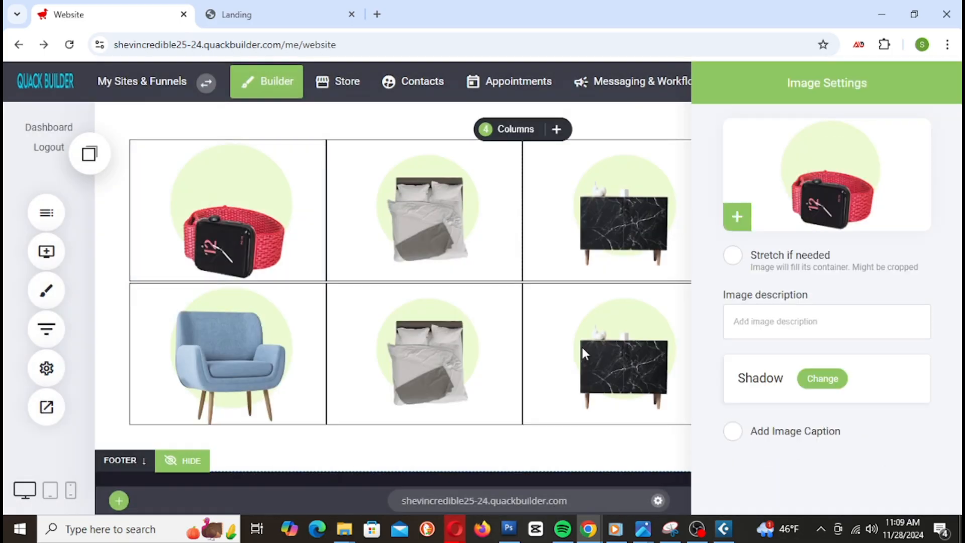
click(444, 345)
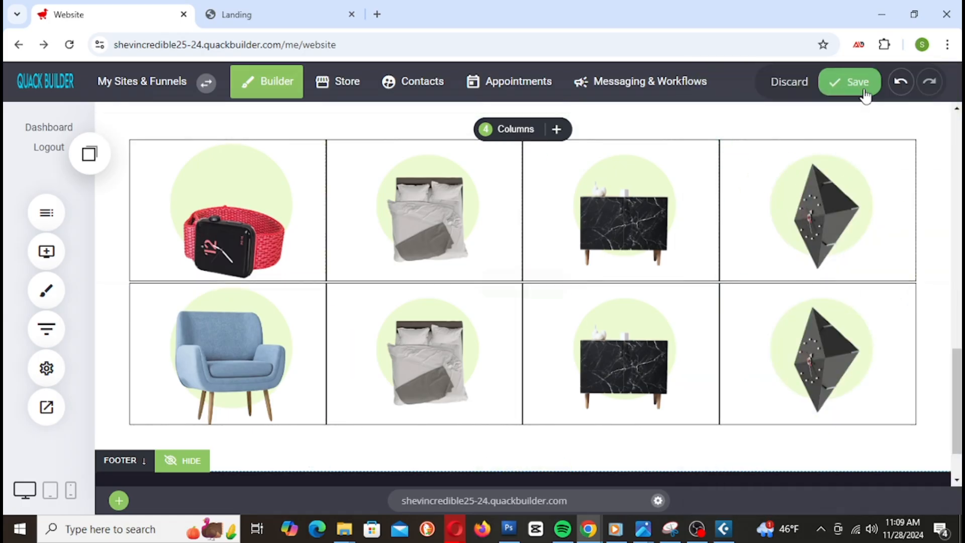
Save the page and scroll to review the updated grid.
click(864, 91)
scroll(860, 200, down, 2)
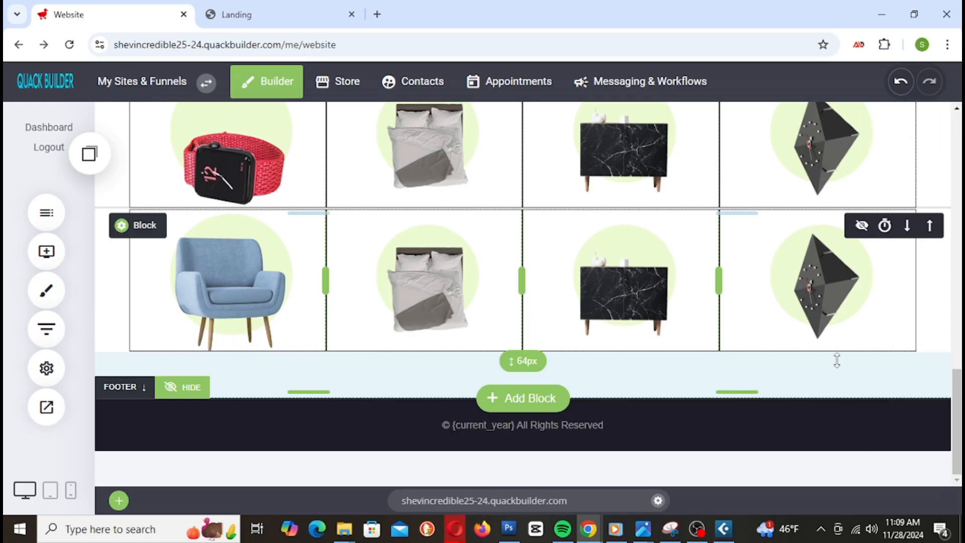
scroll(837, 360, up, 3)
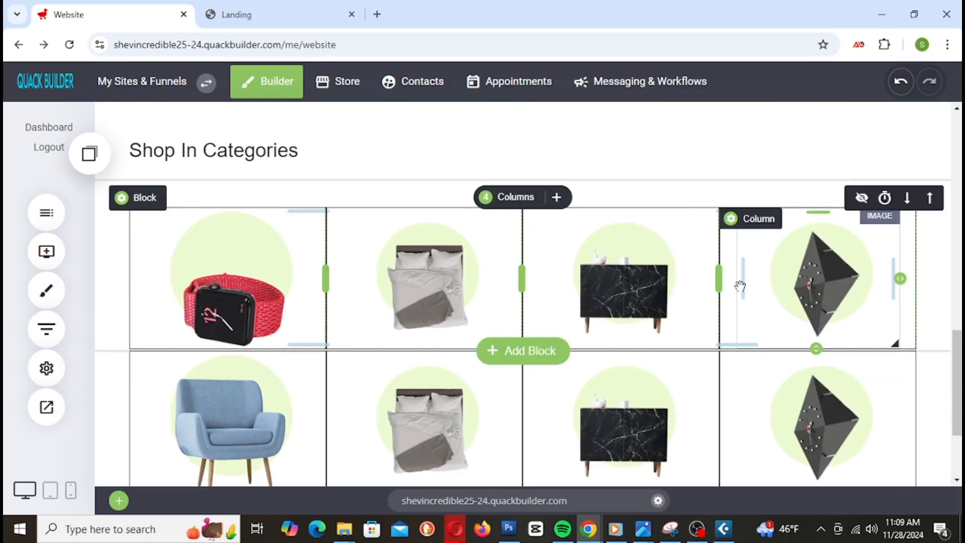
scroll(803, 327, down, 3)
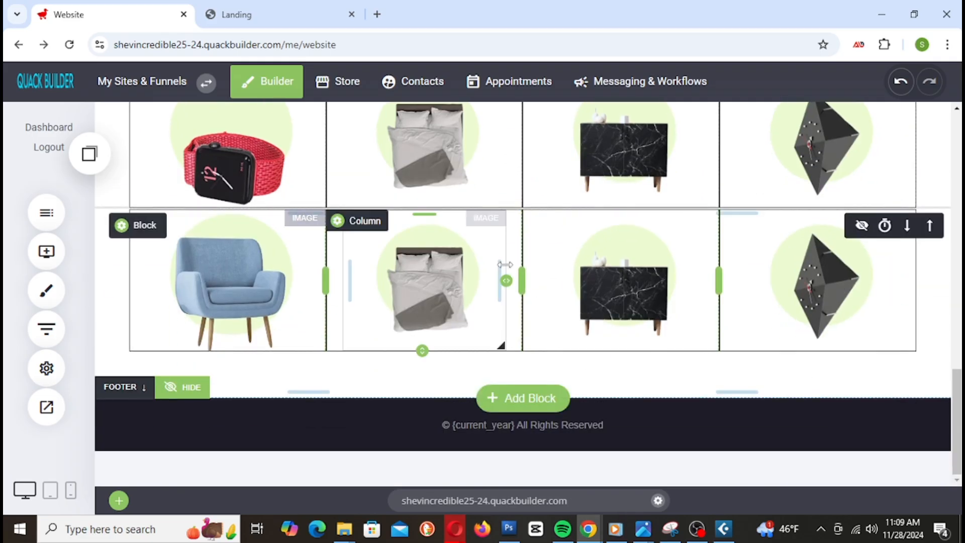
scroll(432, 302, up, 5)
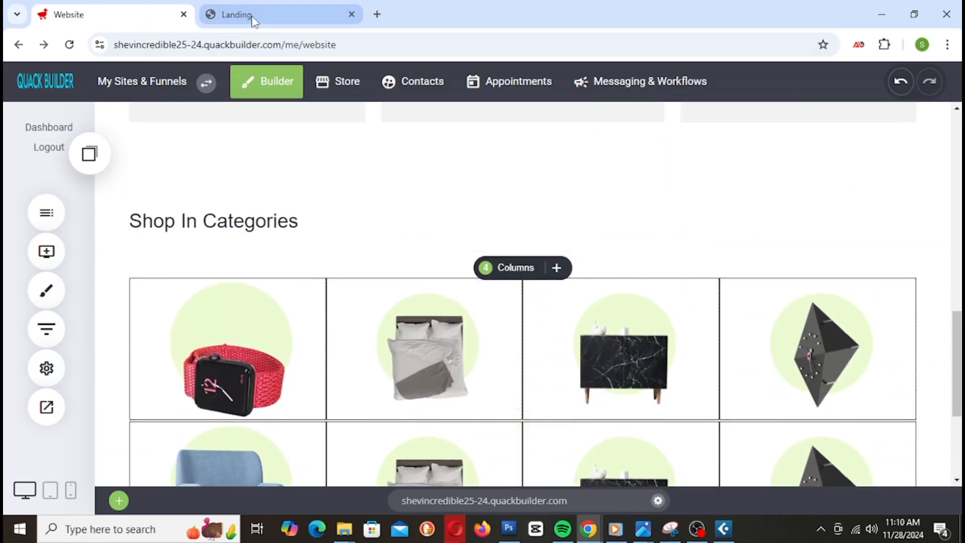
Reload the Landing preview, check both grids with the red watch, then return to the Website editor.
click(256, 12)
right_click(258, 11)
click(312, 139)
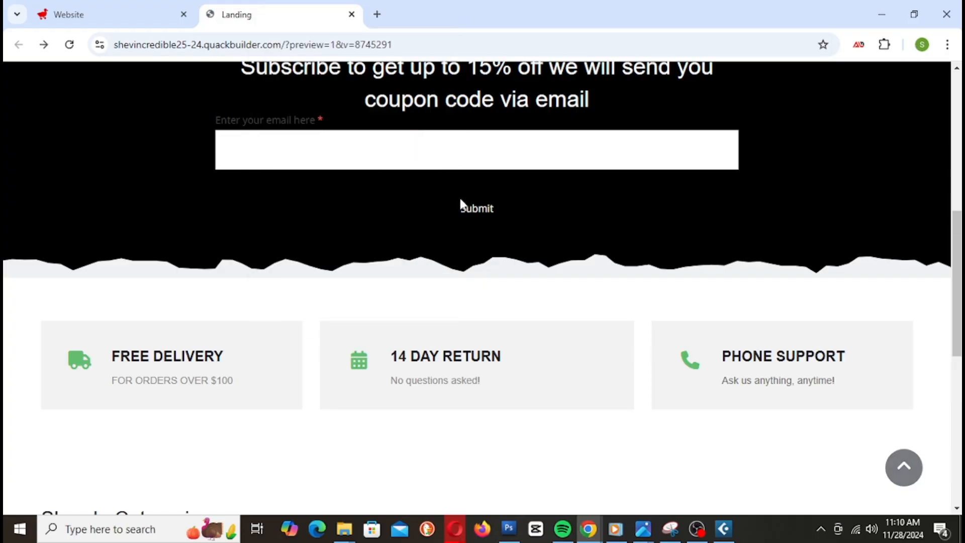
scroll(669, 274, down, 8)
scroll(689, 292, up, 2)
scroll(699, 297, up, 7)
scroll(700, 302, down, 8)
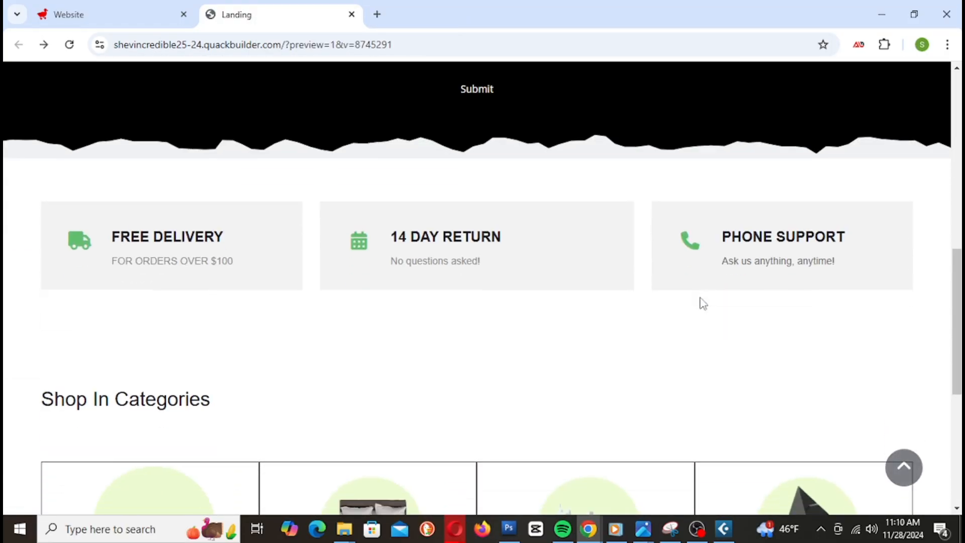
click(93, 11)
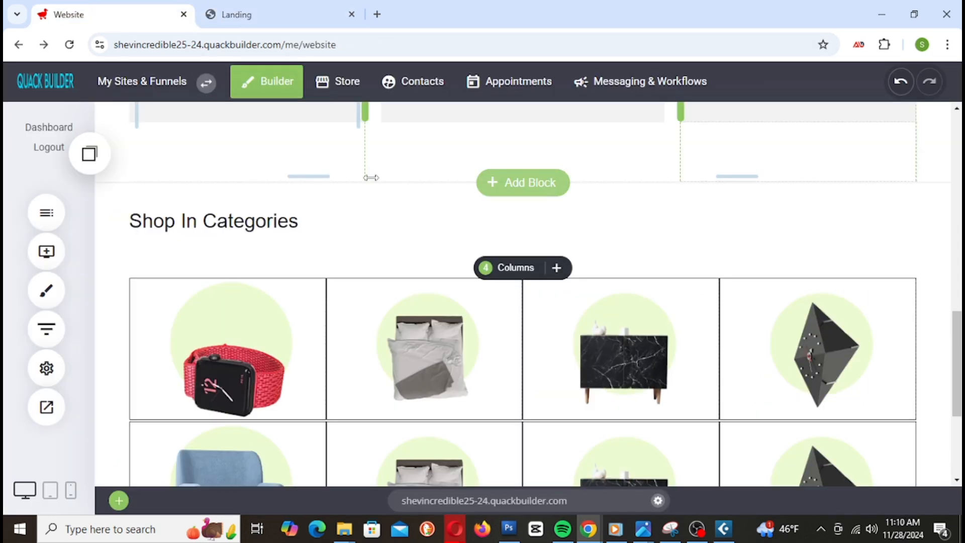
Set the Shop In Categories block's top and bottom padding to about 10px and 8px, then save.
scroll(377, 201, up, 2)
scroll(387, 218, up, 2)
drag(259, 338, 262, 314)
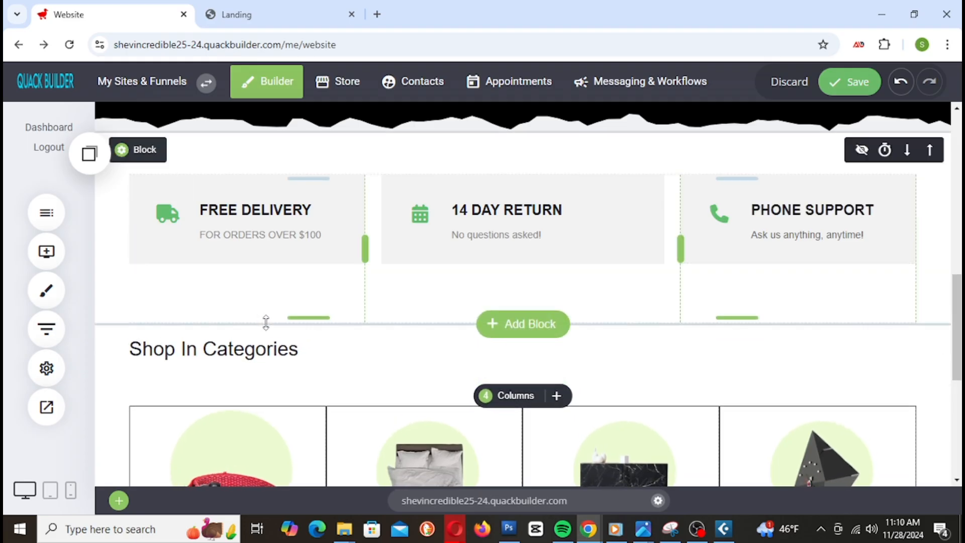
drag(280, 368, 287, 367)
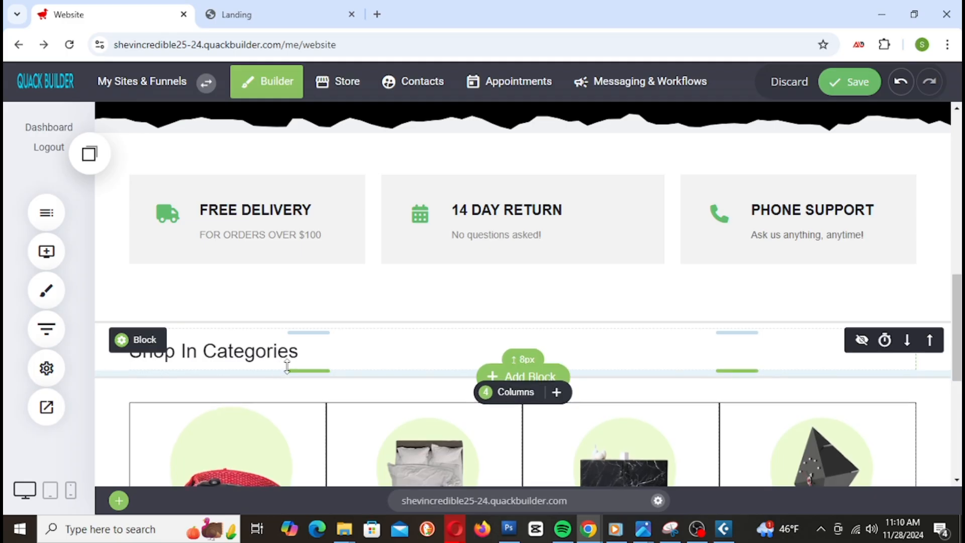
click(856, 89)
Reload the Landing preview to confirm the tighter spacing, then go back to the Website editor.
click(264, 23)
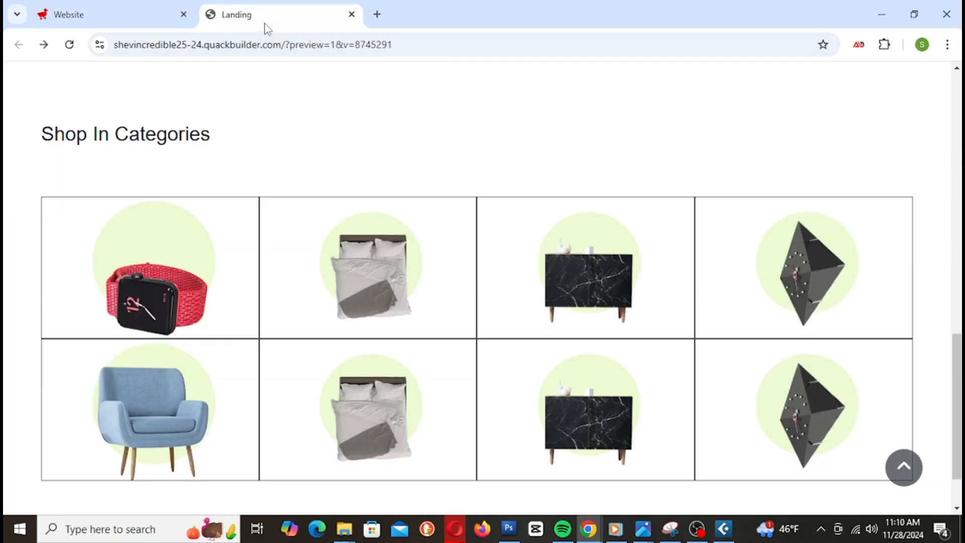
right_click(264, 24)
click(366, 159)
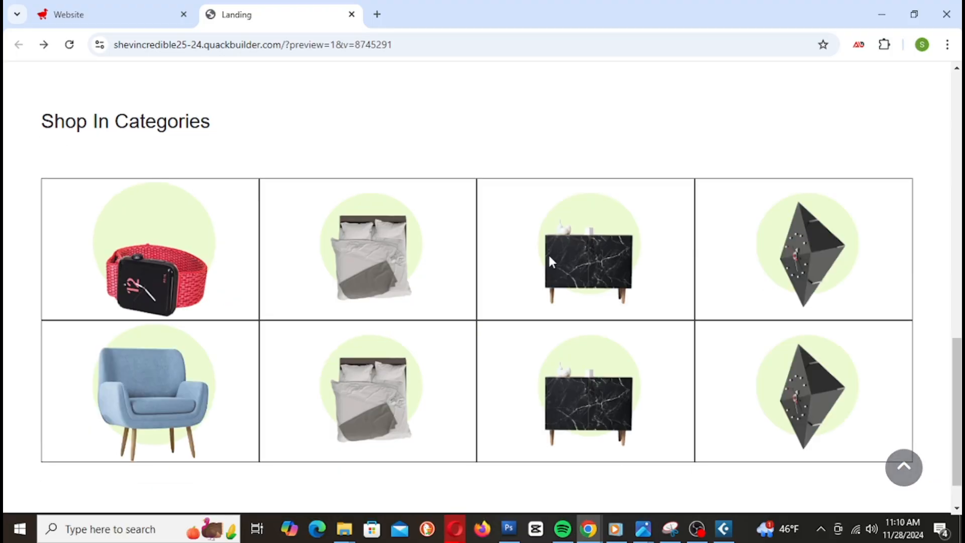
scroll(698, 375, up, 15)
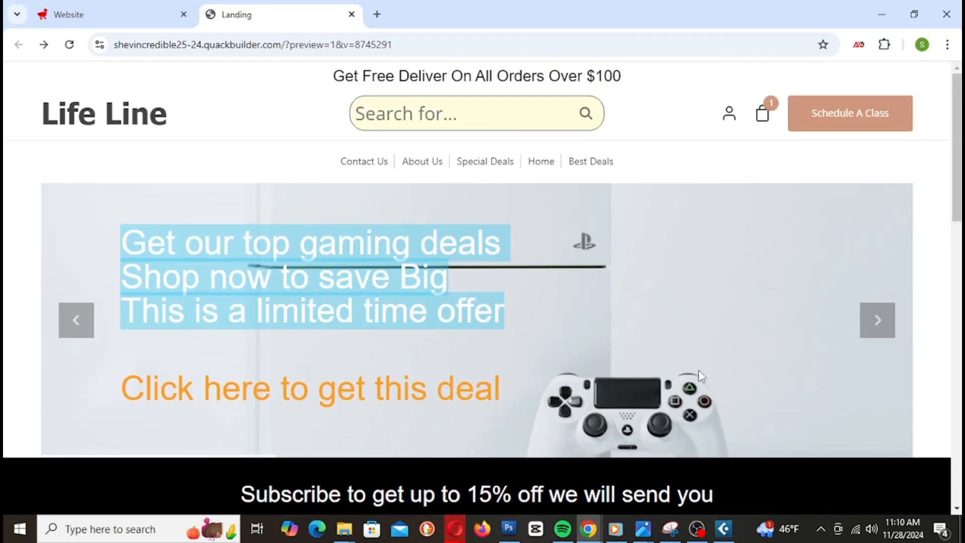
scroll(698, 375, down, 8)
scroll(701, 378, down, 3)
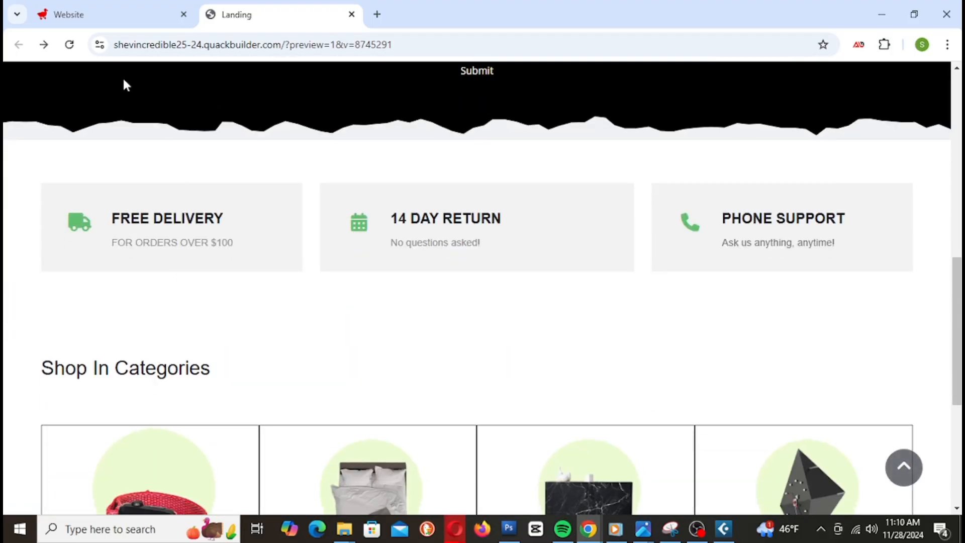
click(126, 25)
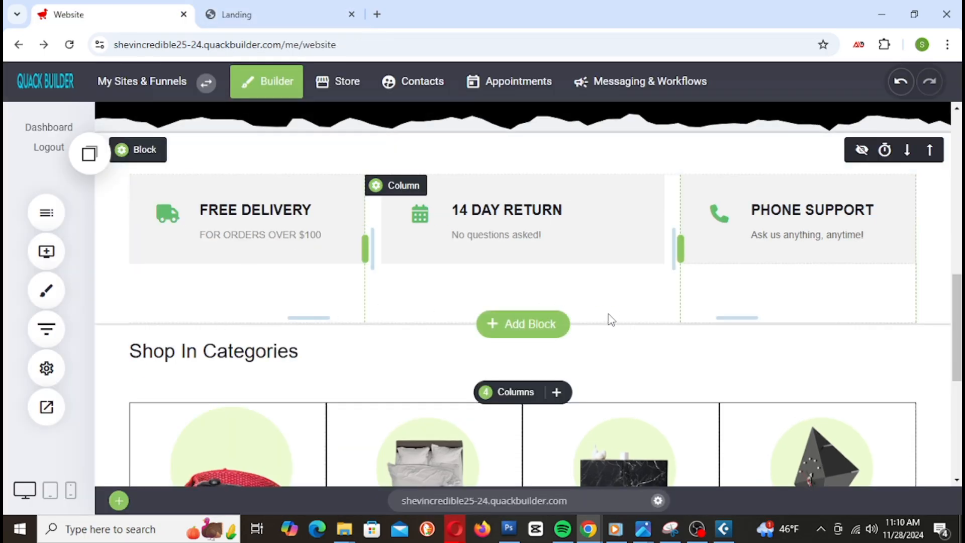
scroll(610, 319, up, 2)
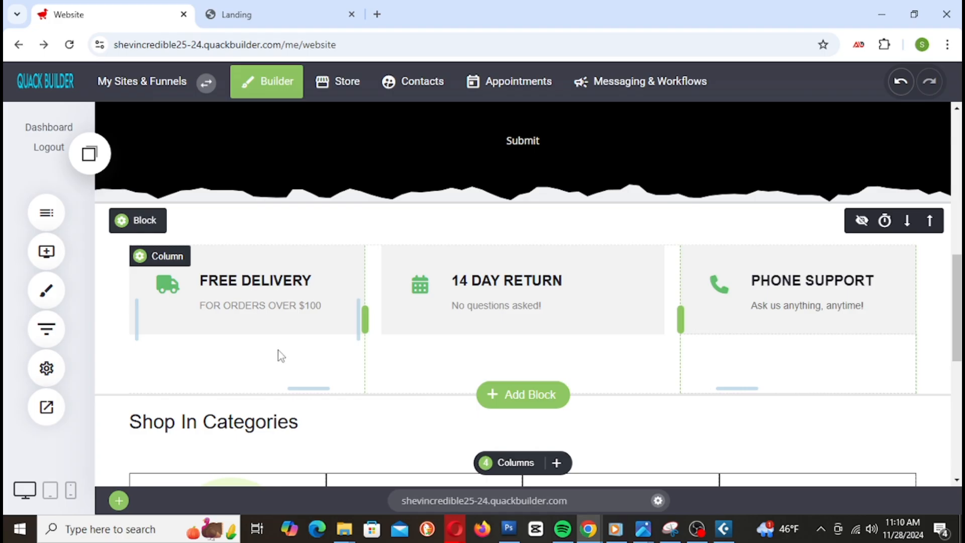
Swap the FREE DELIVERY truck icon for a car icon from the icon chooser.
click(232, 289)
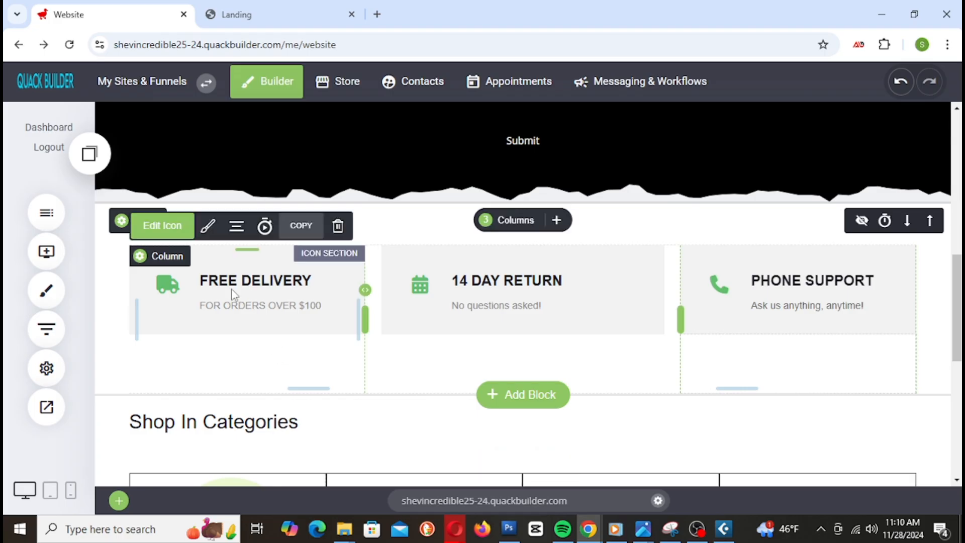
click(154, 230)
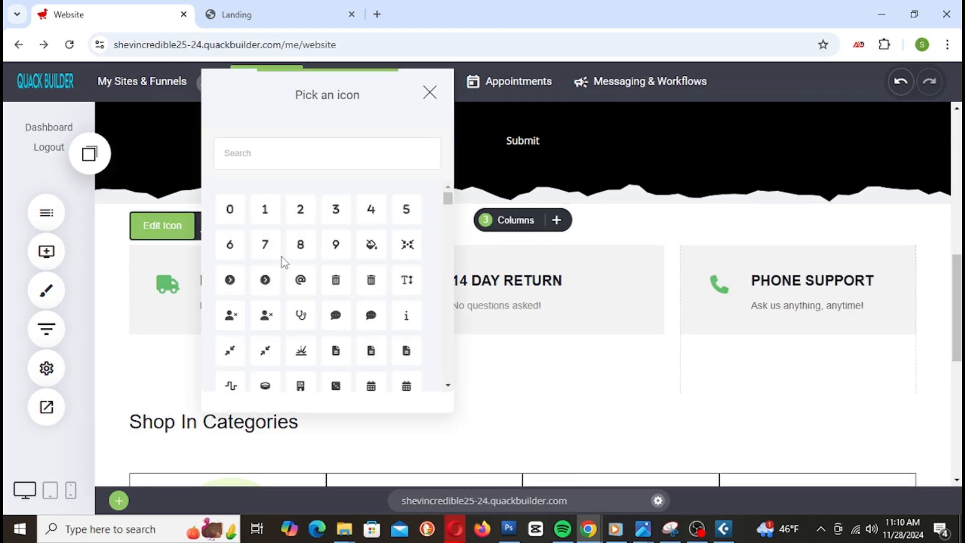
scroll(320, 352, down, 3)
scroll(320, 350, up, 3)
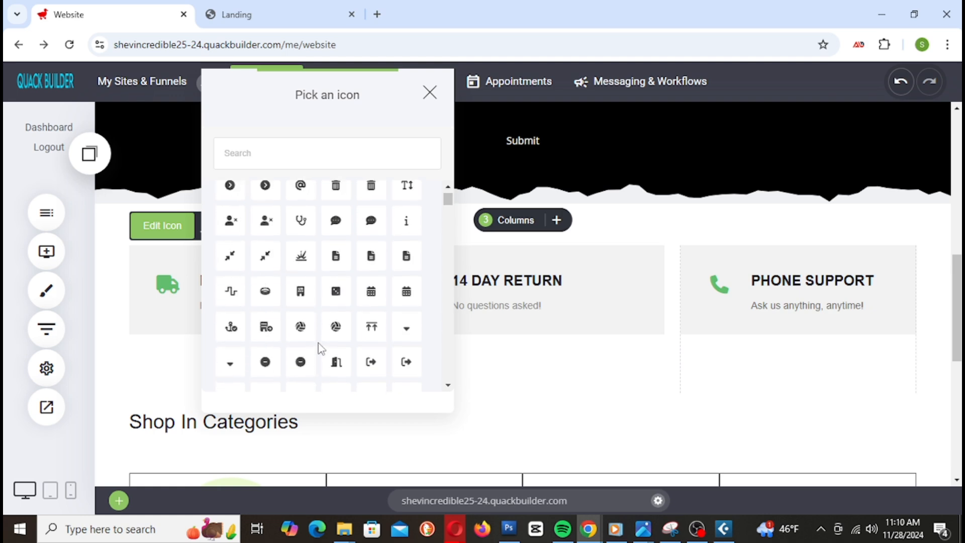
scroll(303, 312, down, 5)
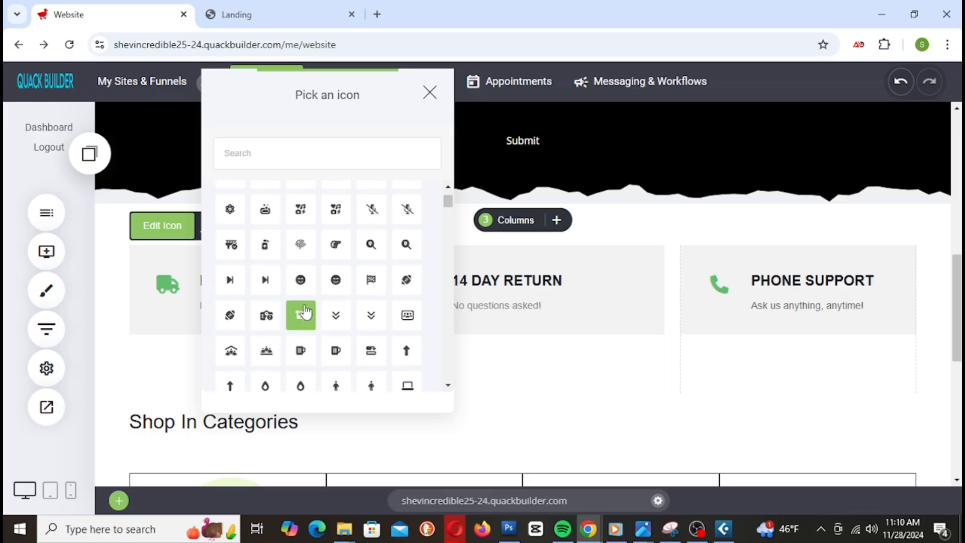
scroll(306, 313, down, 4)
scroll(321, 327, down, 2)
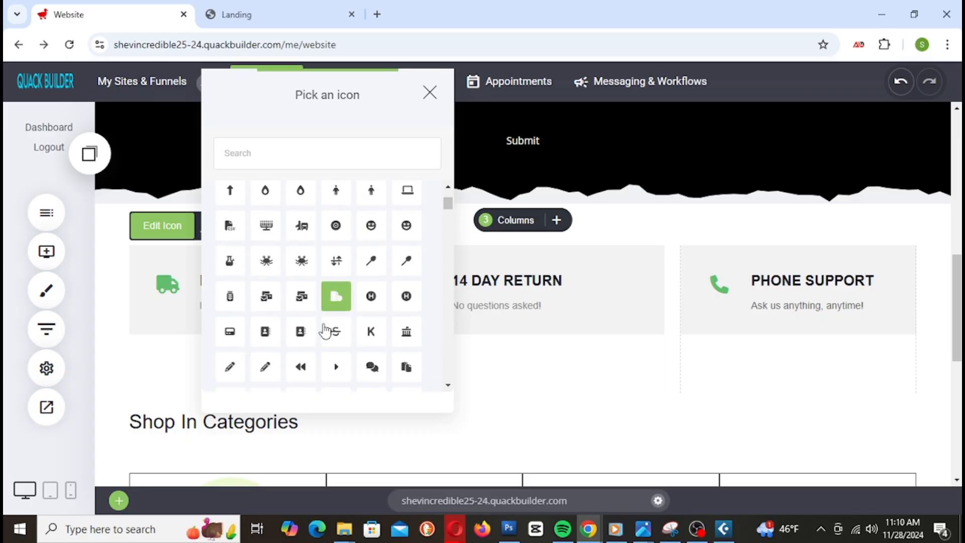
scroll(329, 327, down, 4)
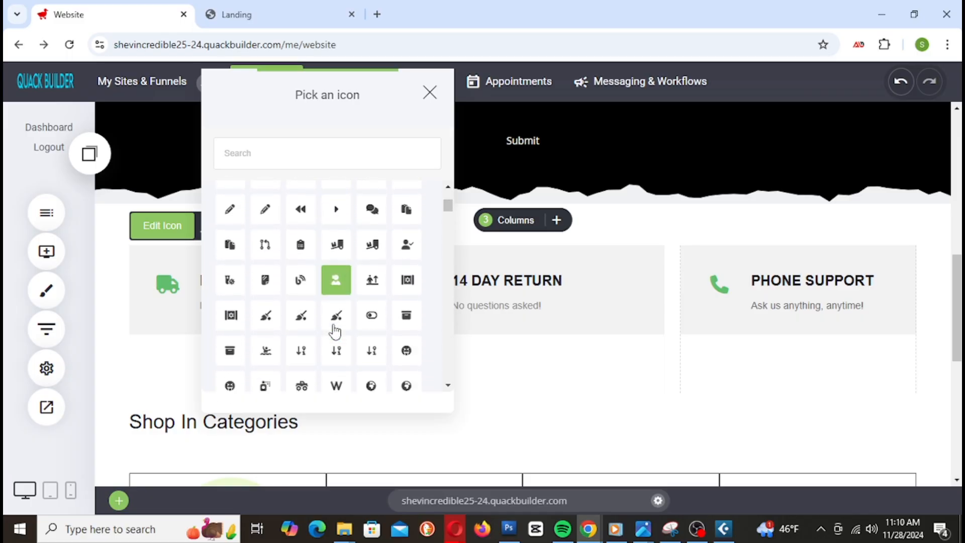
scroll(351, 325, down, 8)
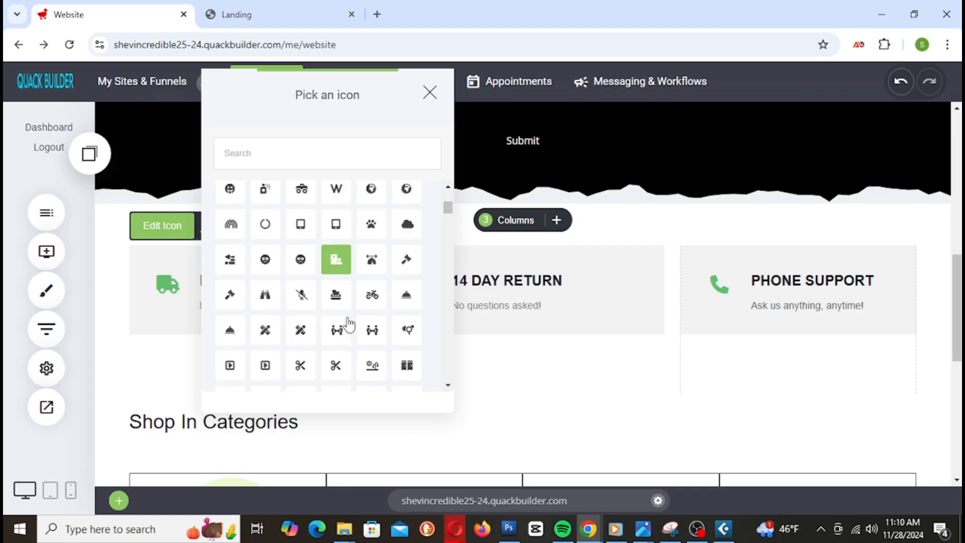
scroll(350, 326, down, 4)
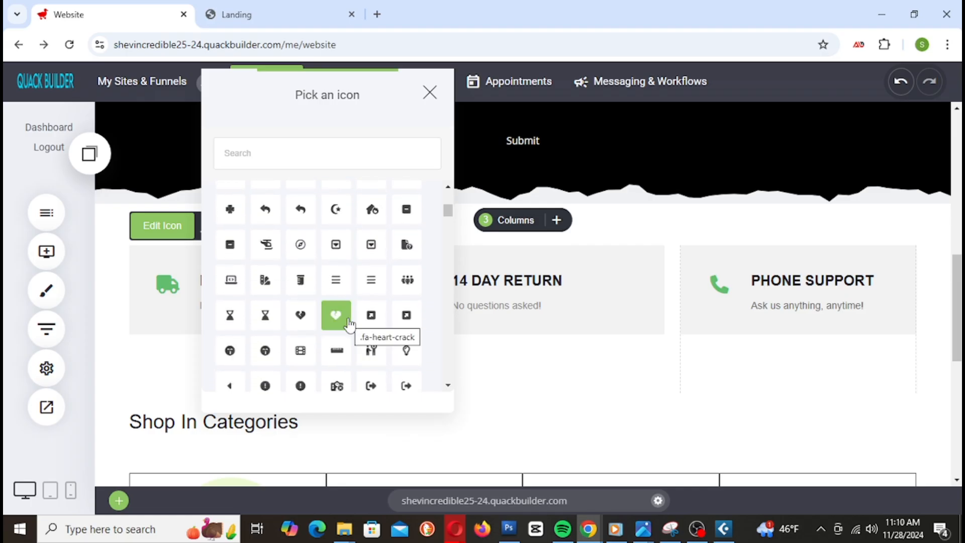
scroll(350, 326, down, 6)
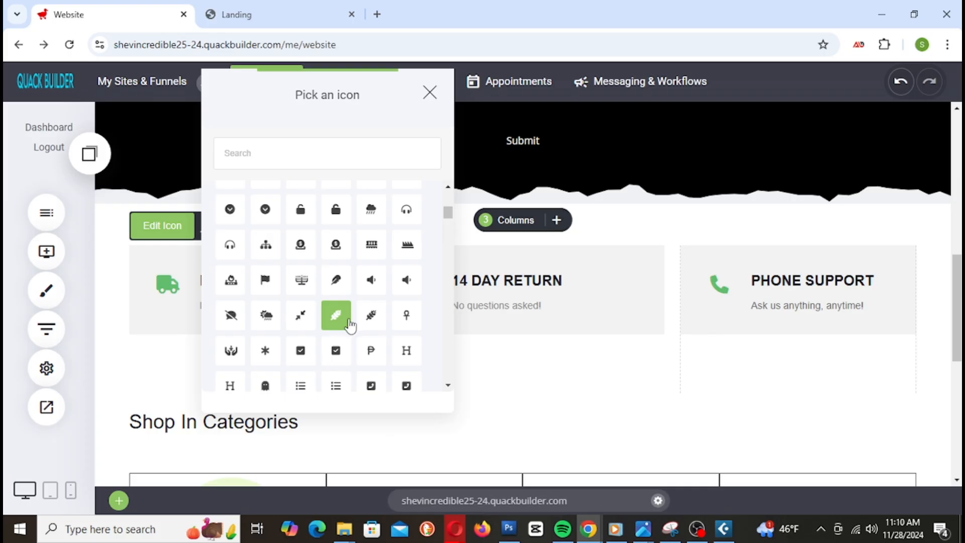
scroll(350, 326, down, 10)
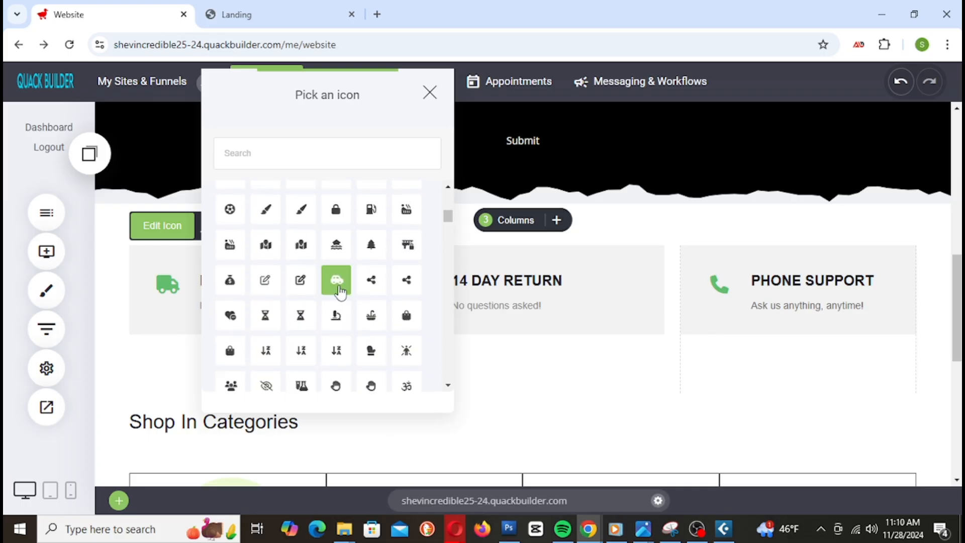
click(337, 280)
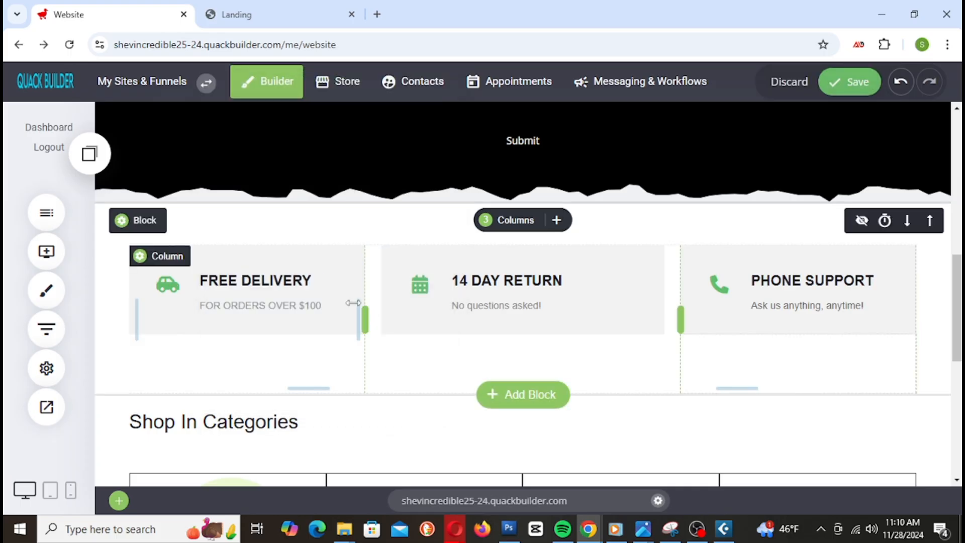
click(174, 284)
Browse the icon chooser again without changing anything, then undo back to the delivery truck icon.
click(160, 226)
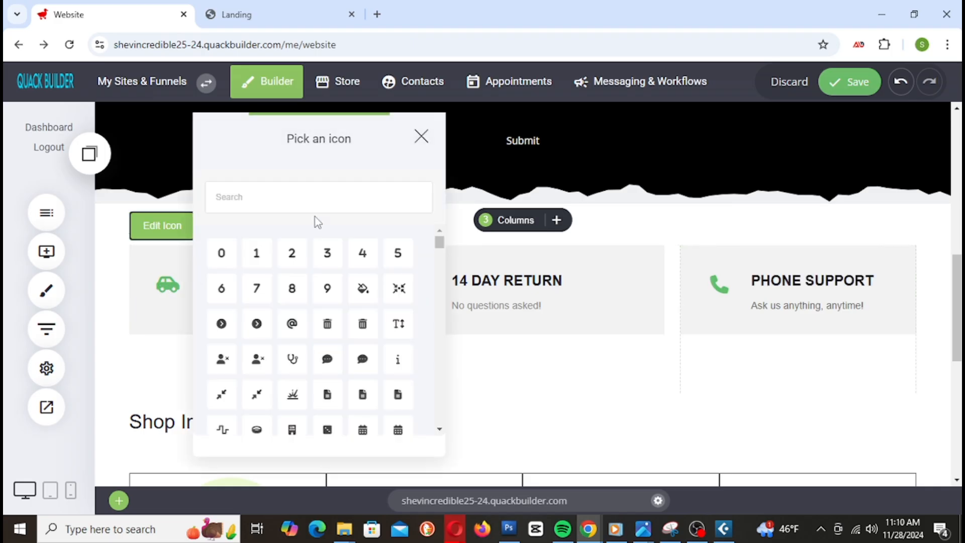
scroll(361, 336, down, 3)
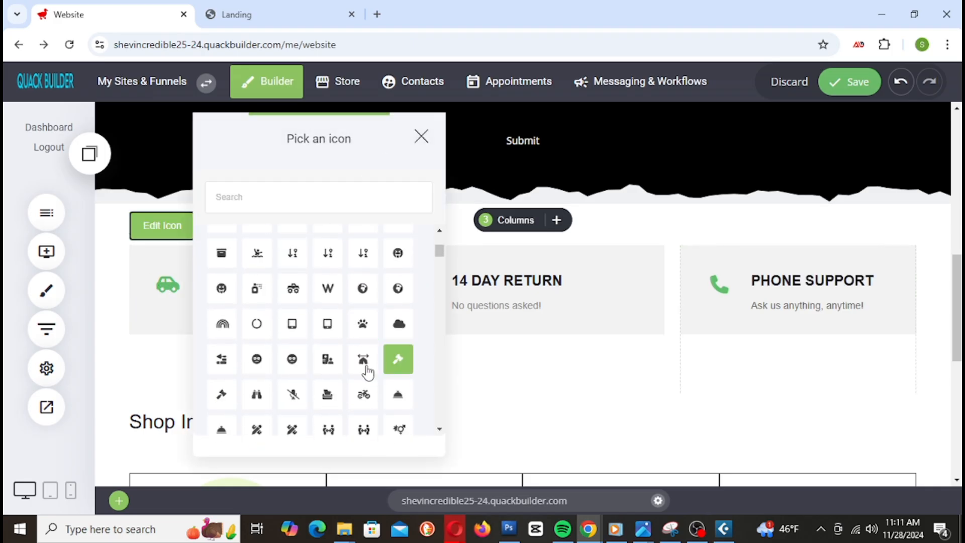
scroll(375, 369, down, 3)
scroll(373, 370, down, 3)
scroll(372, 370, down, 10)
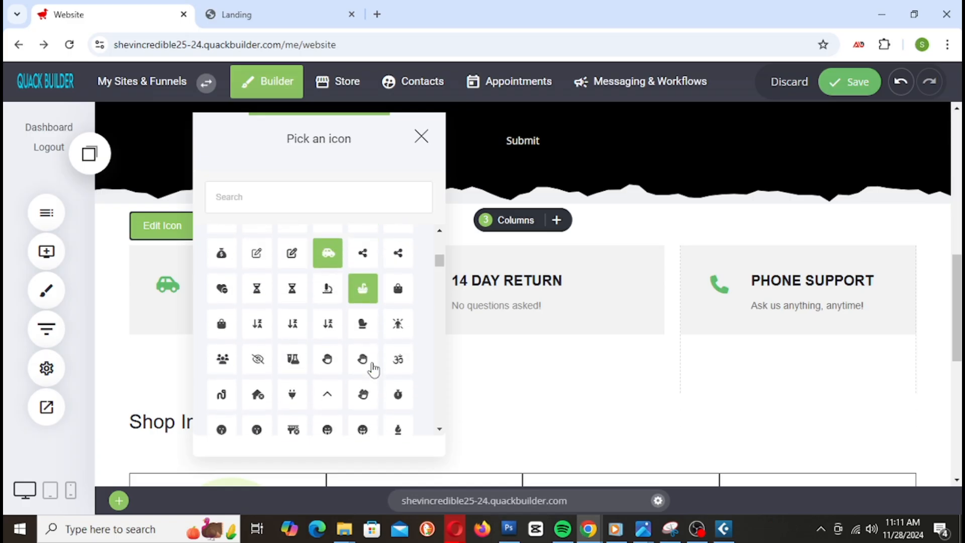
scroll(374, 369, up, 2)
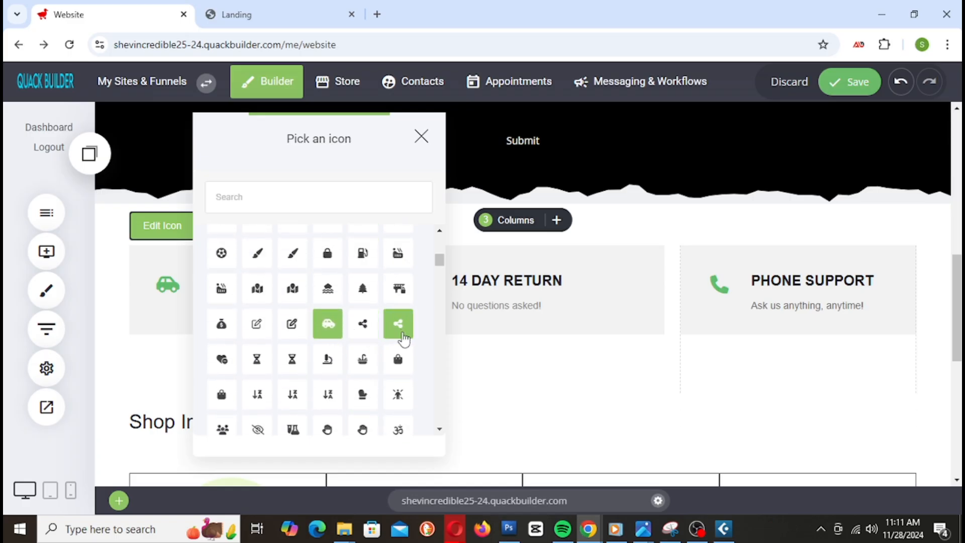
scroll(400, 373, down, 2)
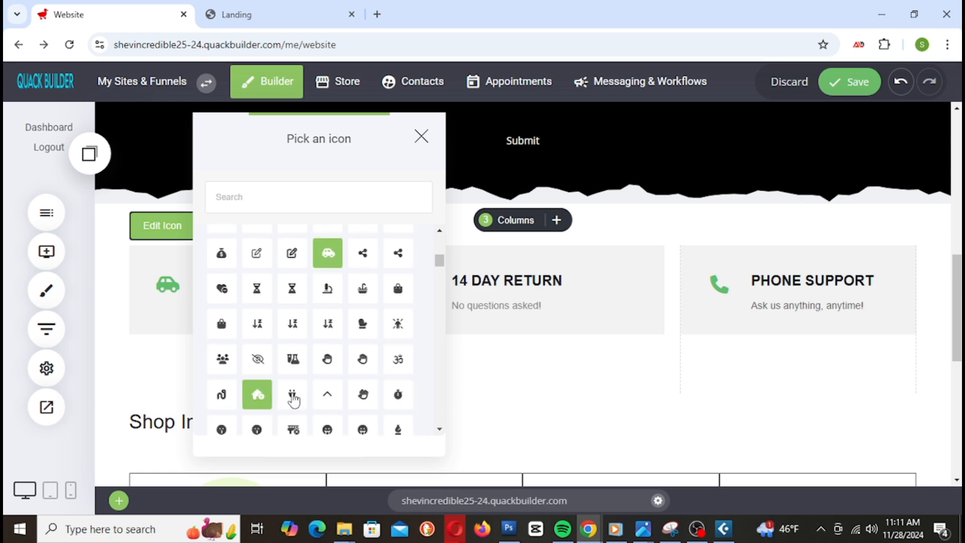
scroll(317, 397, down, 4)
scroll(338, 353, down, 8)
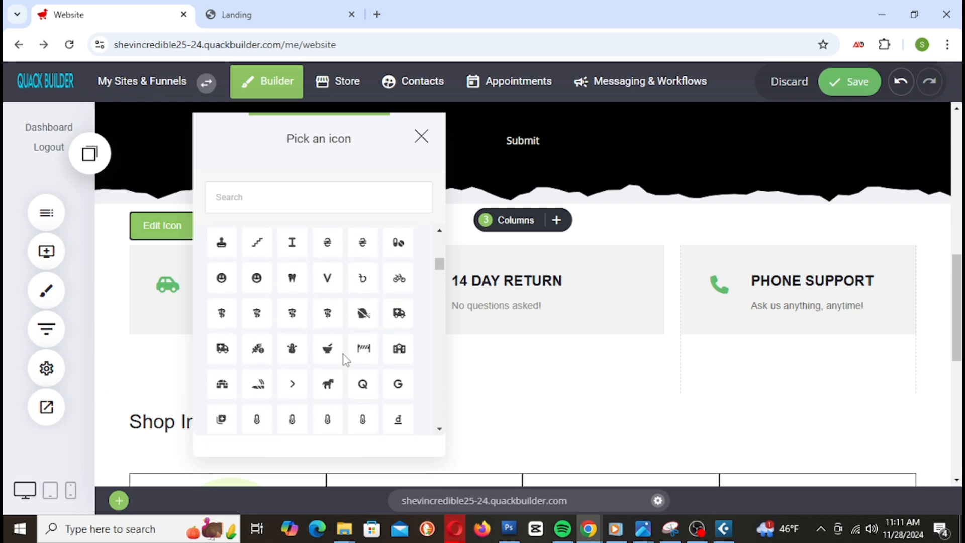
scroll(345, 357, down, 5)
scroll(346, 356, up, 4)
scroll(348, 360, up, 1)
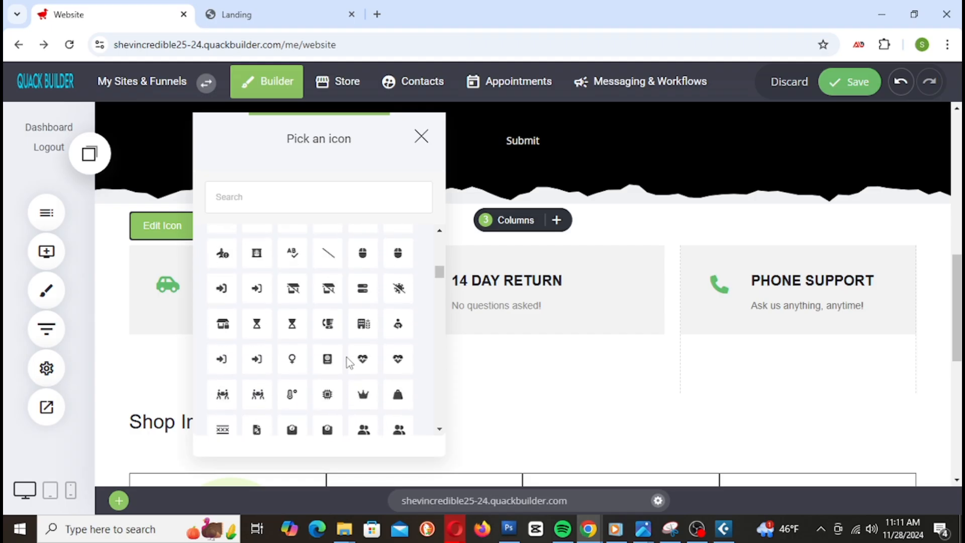
scroll(347, 358, up, 5)
scroll(347, 363, up, 5)
scroll(346, 364, up, 5)
scroll(347, 367, up, 5)
scroll(353, 380, up, 3)
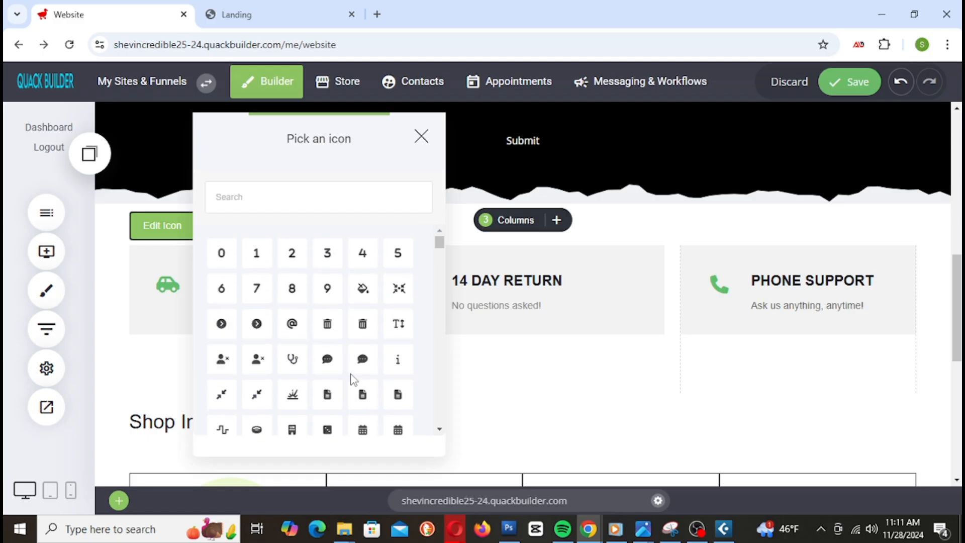
click(422, 138)
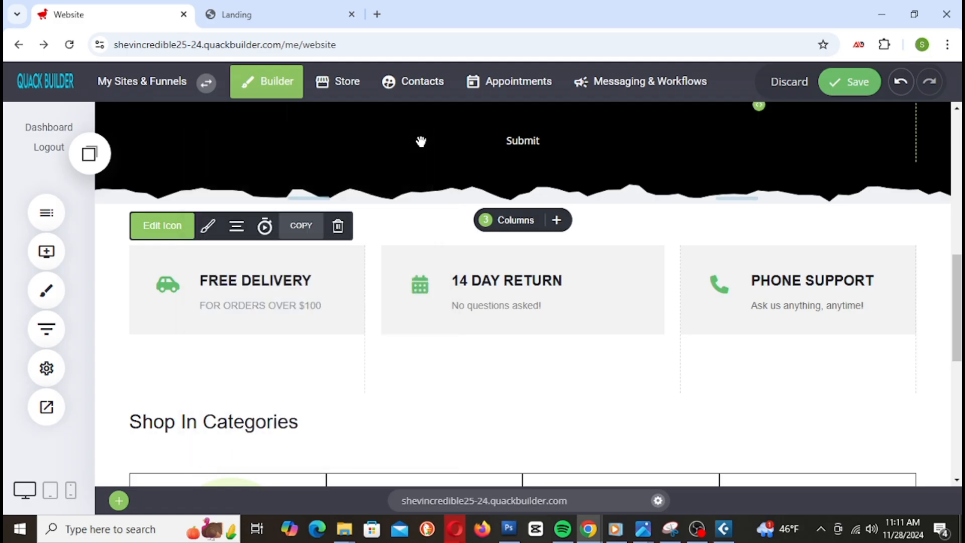
click(901, 82)
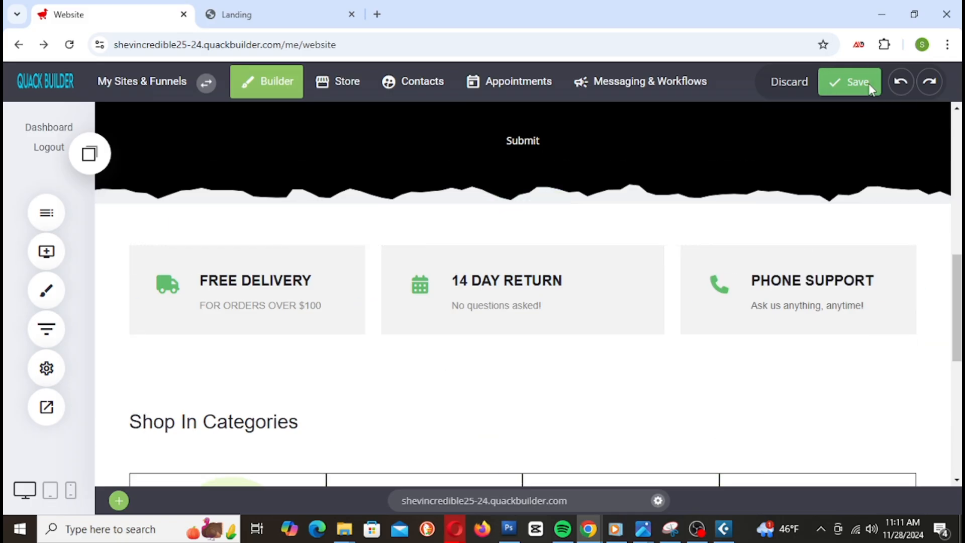
Save the restored truck icon, add more top padding above the category grid, and save again.
click(850, 82)
scroll(538, 302, down, 3)
drag(311, 258, 315, 321)
scroll(355, 299, down, 3)
click(854, 82)
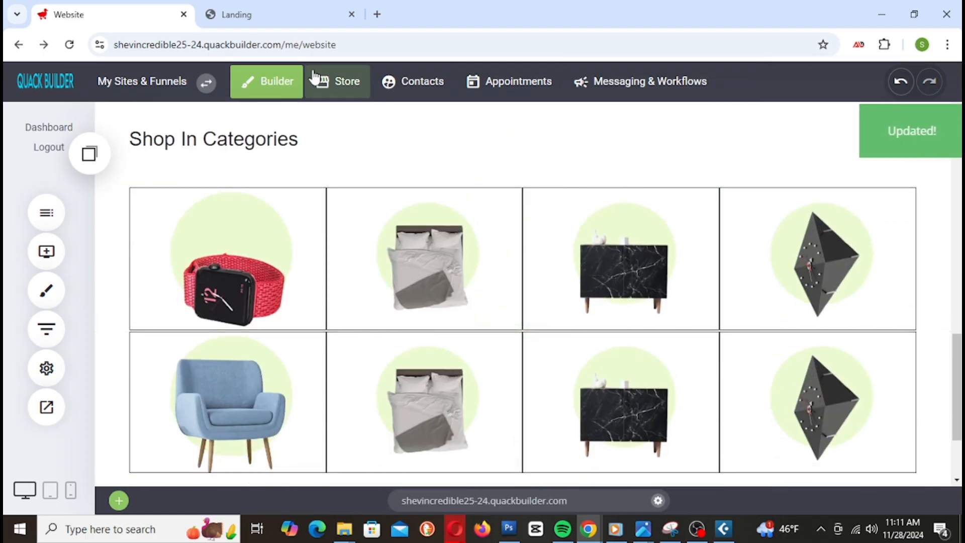
Reload the Landing preview to verify the truck icon and spacing, then return to the editor.
click(260, 12)
right_click(261, 11)
click(347, 136)
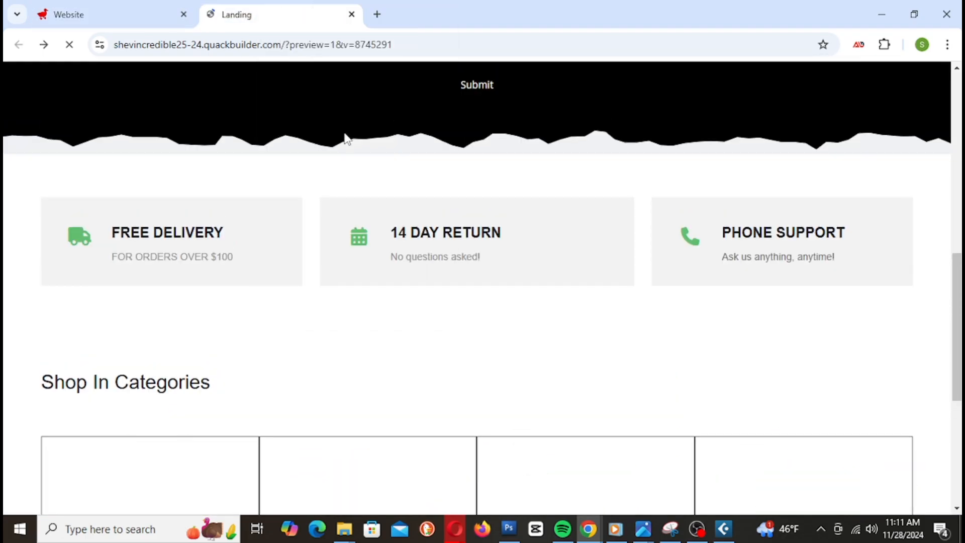
scroll(543, 259, up, 10)
scroll(545, 262, down, 4)
scroll(545, 264, down, 7)
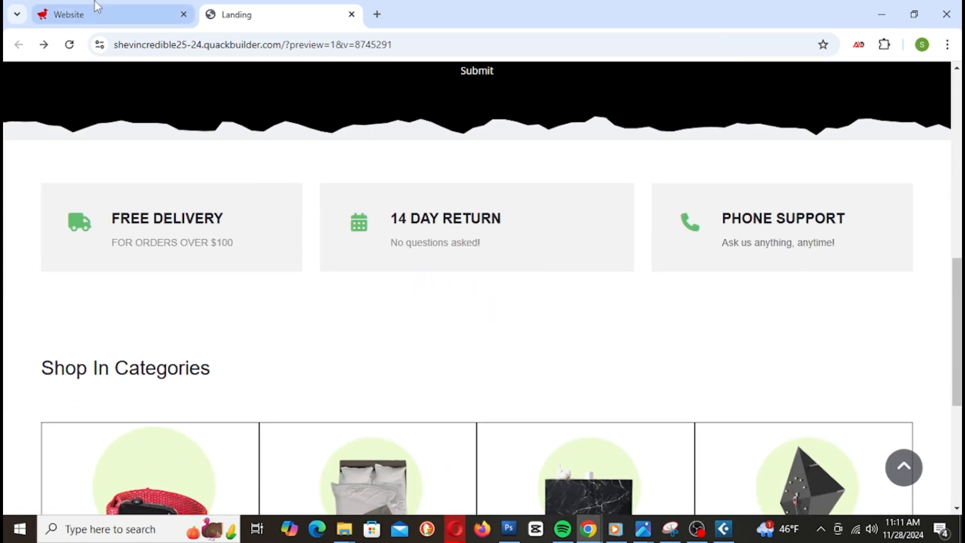
mouse_move(107, 8)
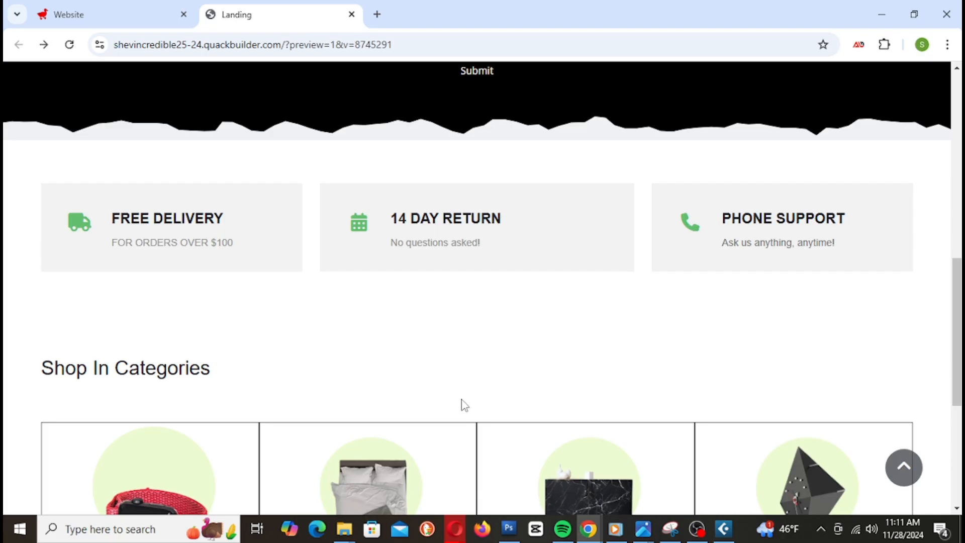
click(134, 7)
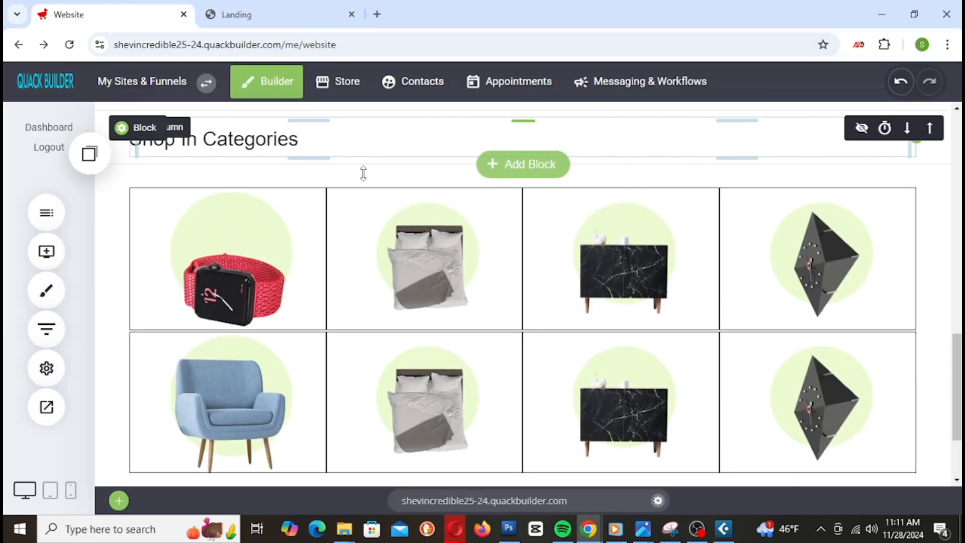
Reduce the padding above the feature boxes and check it in the reloaded Landing preview.
scroll(362, 172, up, 5)
drag(382, 224, 389, 210)
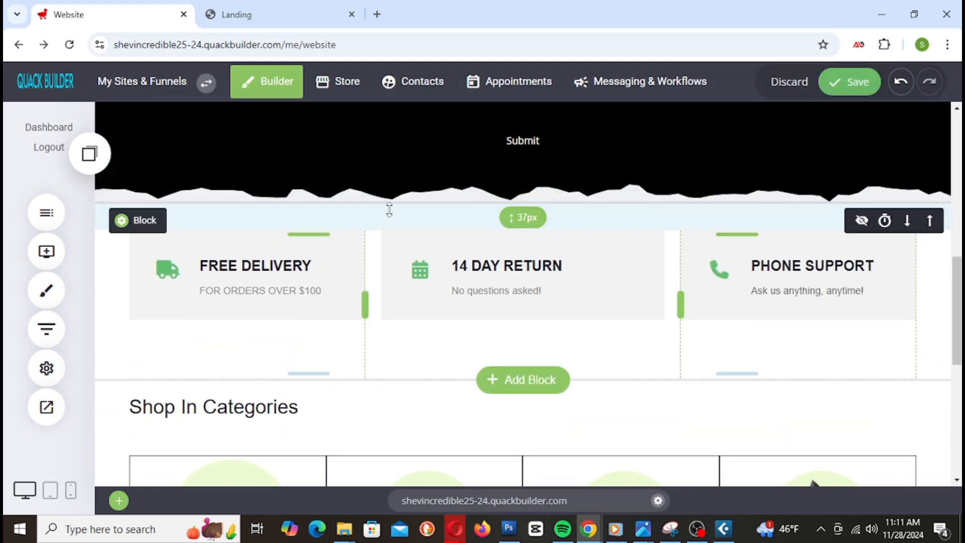
click(257, 4)
right_click(257, 4)
click(336, 126)
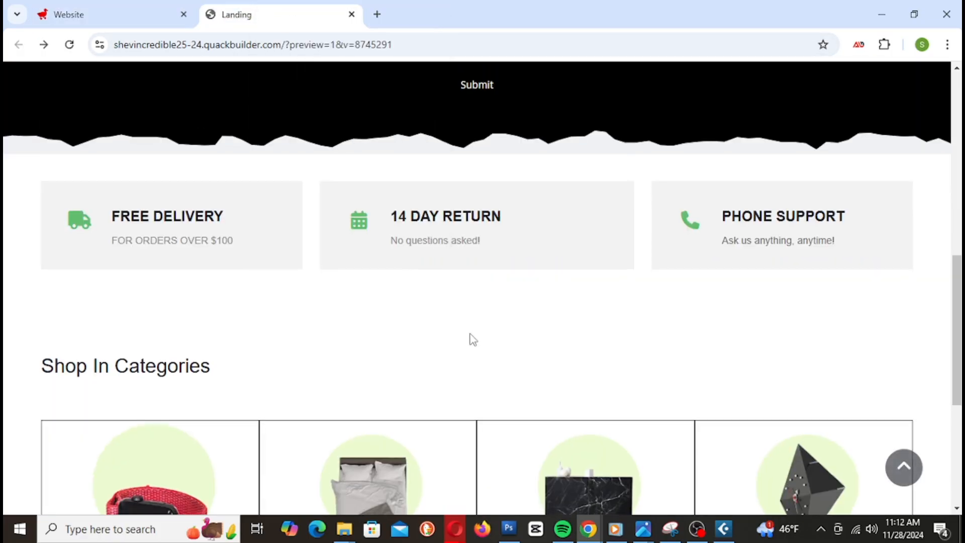
scroll(484, 316, up, 5)
scroll(483, 310, down, 3)
scroll(485, 315, down, 5)
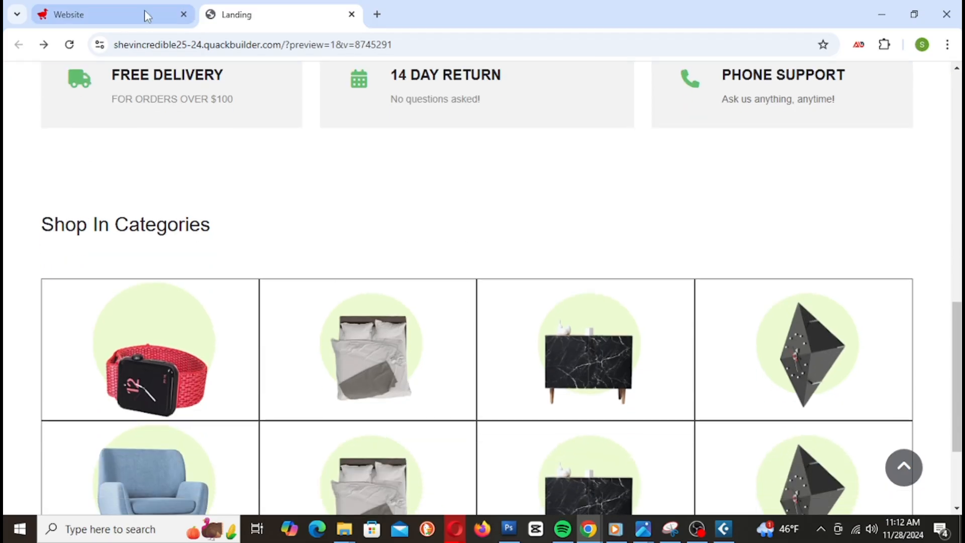
click(144, 10)
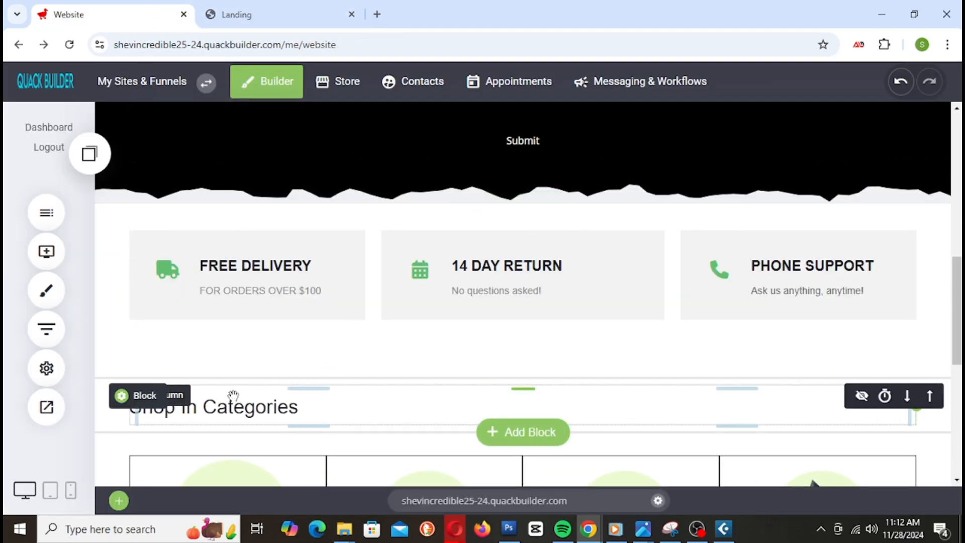
Shrink the padding above the Shop In Categories heading to 6px and save the page.
drag(237, 383, 237, 381)
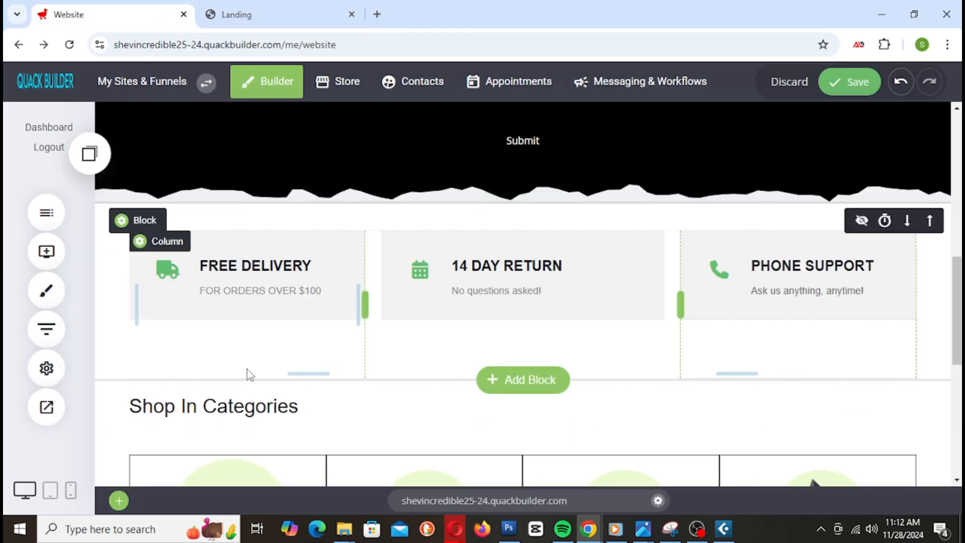
scroll(559, 374, down, 8)
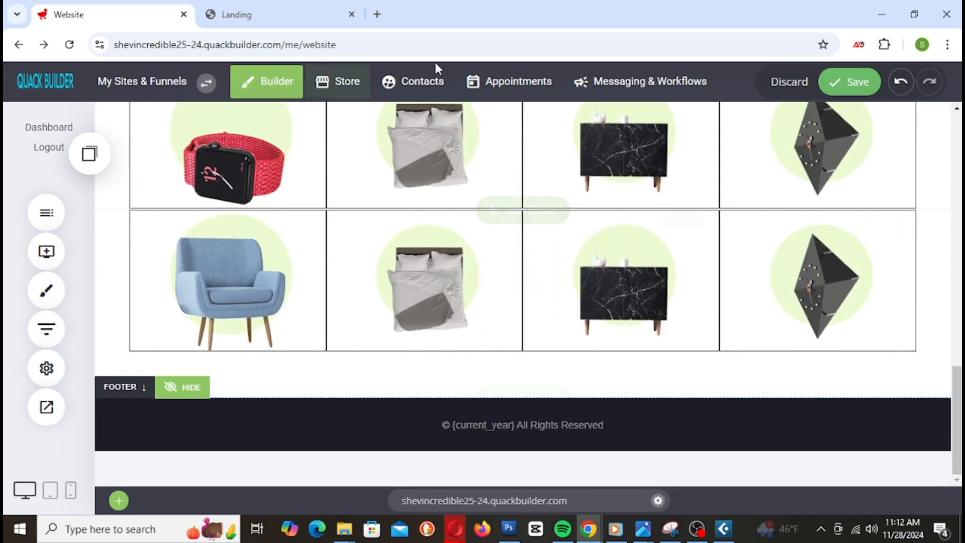
click(838, 93)
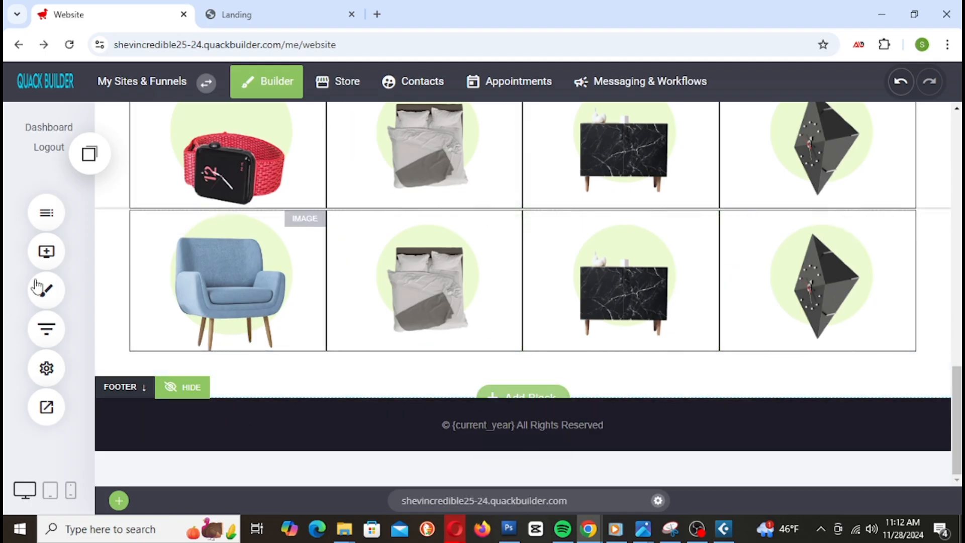
Browse the Add Widget list and try dropping a Button onto the page.
click(50, 259)
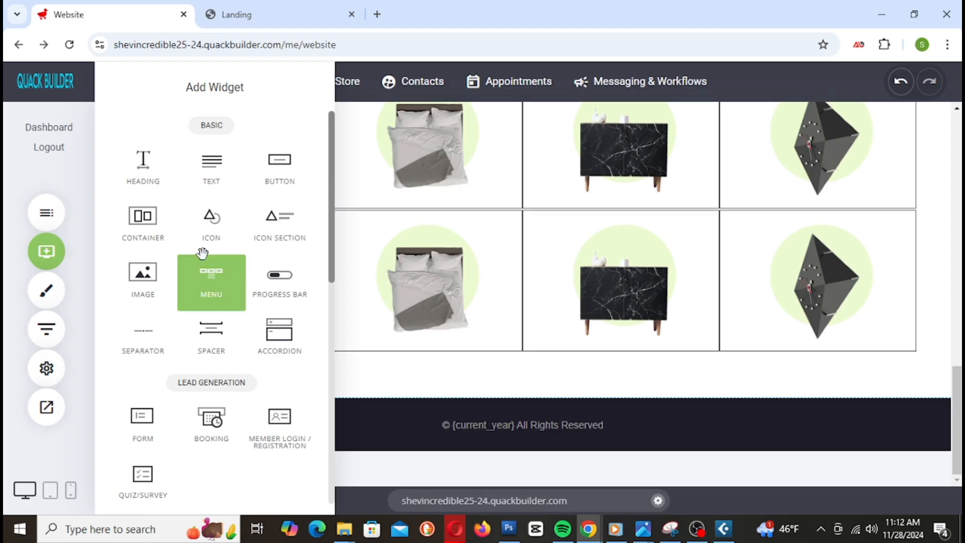
scroll(233, 280, down, 1)
scroll(242, 294, down, 3)
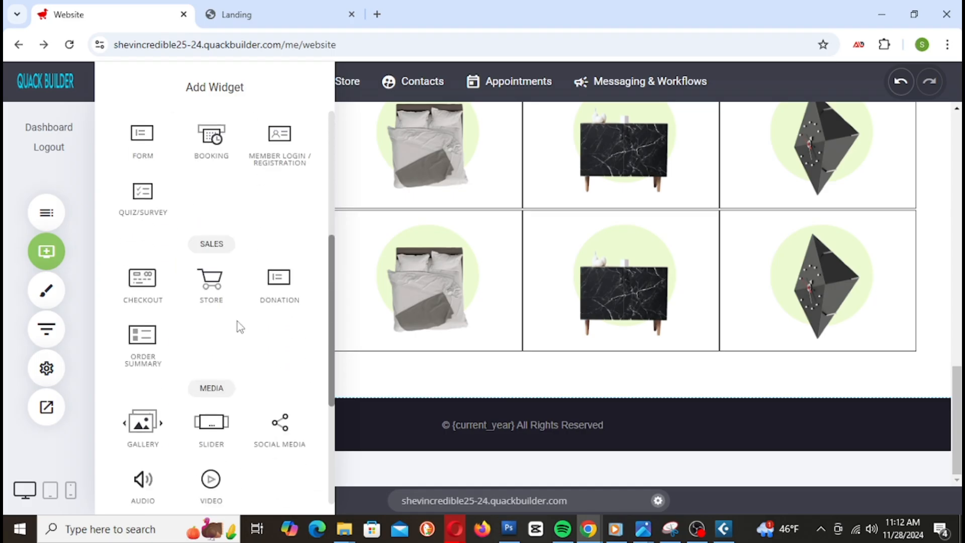
scroll(245, 416, up, 4)
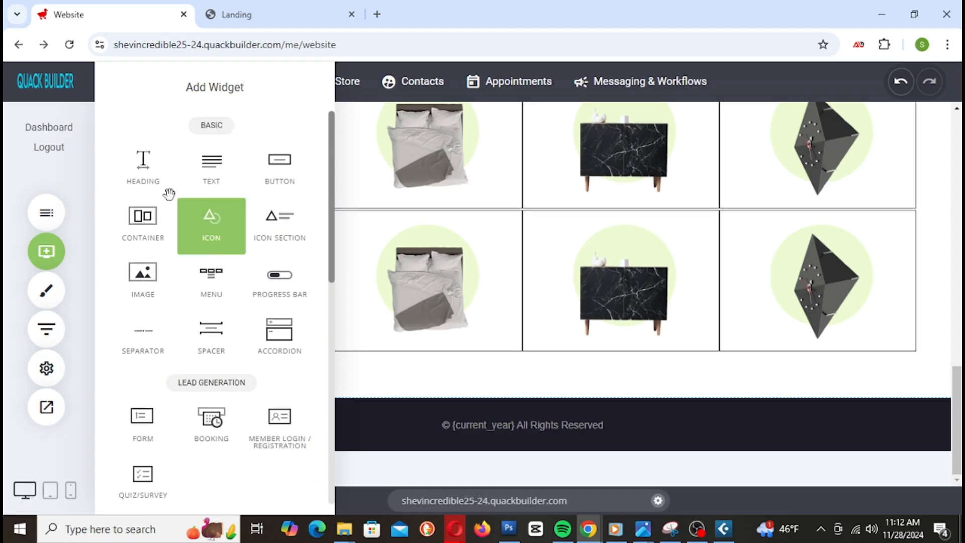
drag(273, 167, 46, 237)
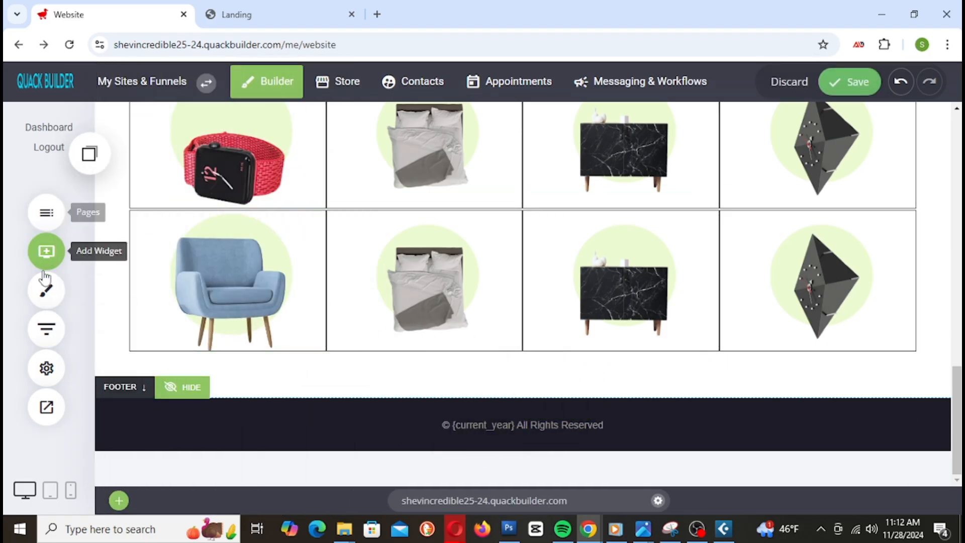
Place a new Container below the product grid and drag its bottom padding up.
click(46, 250)
drag(157, 241, 516, 374)
scroll(558, 401, down, 1)
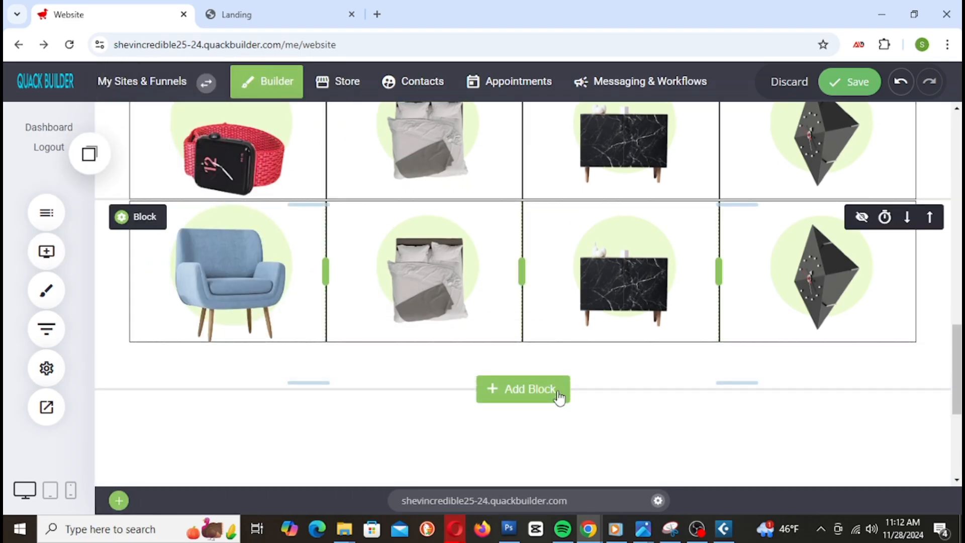
drag(437, 312, 447, 273)
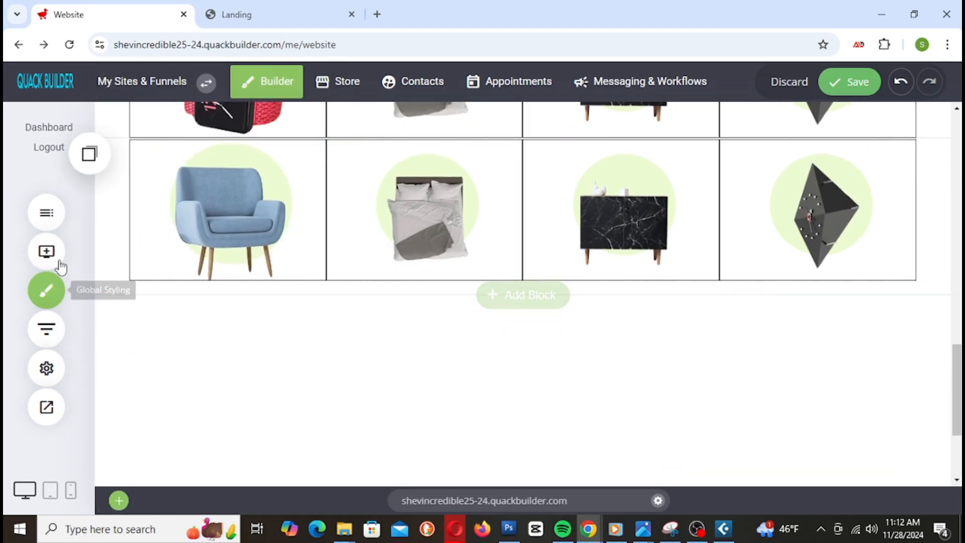
click(46, 251)
Add a 'Shop All Products' button below the grid, linked to the store's All products page.
drag(255, 168, 563, 326)
click(551, 336)
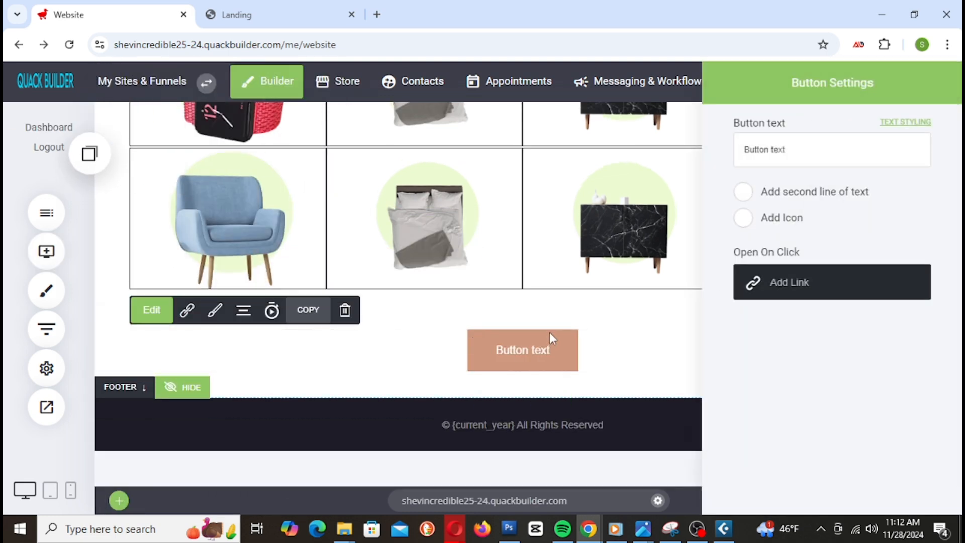
key(ctrl+a)
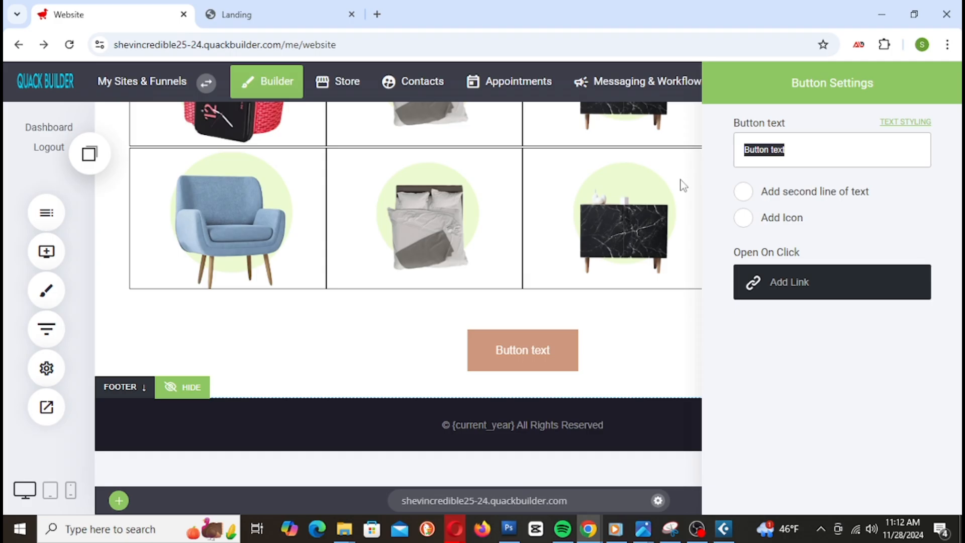
text(Shop )
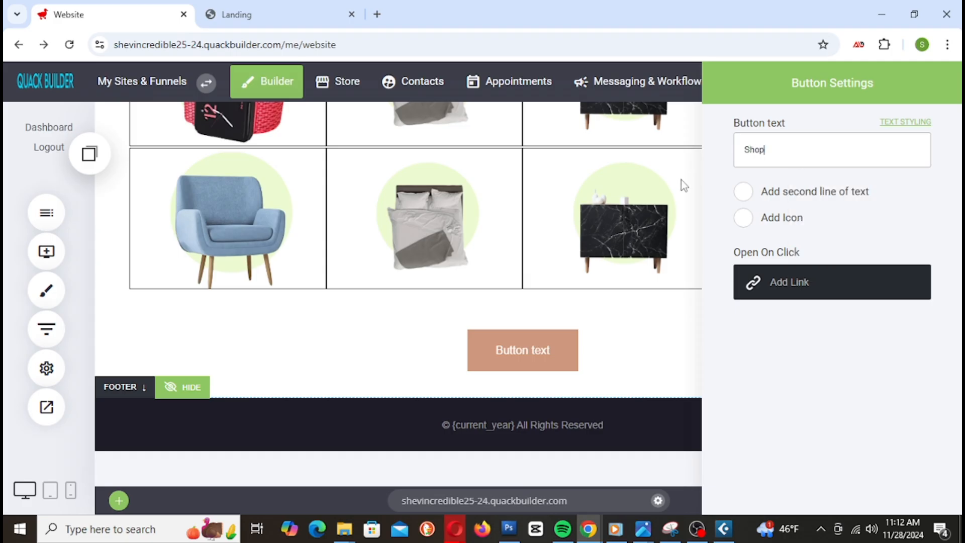
text(All Products)
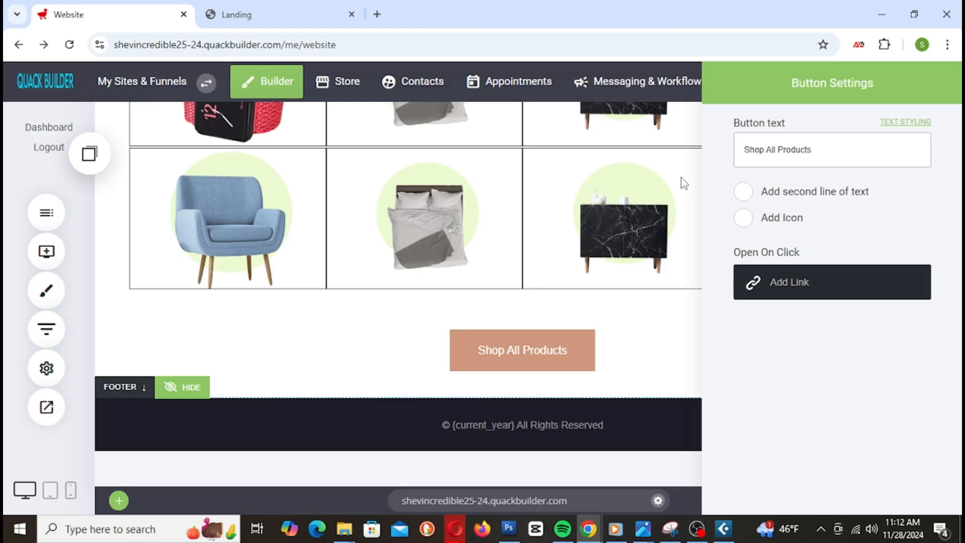
click(844, 285)
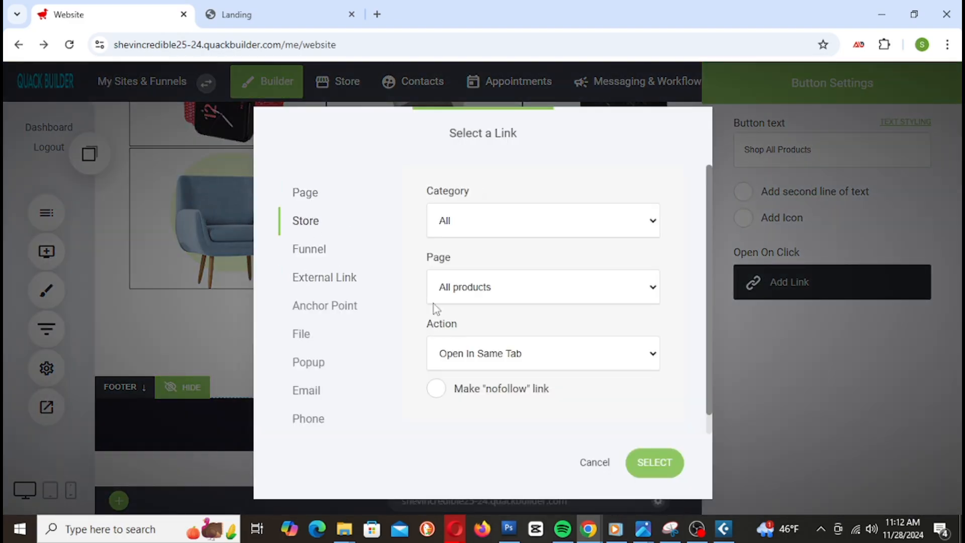
click(654, 461)
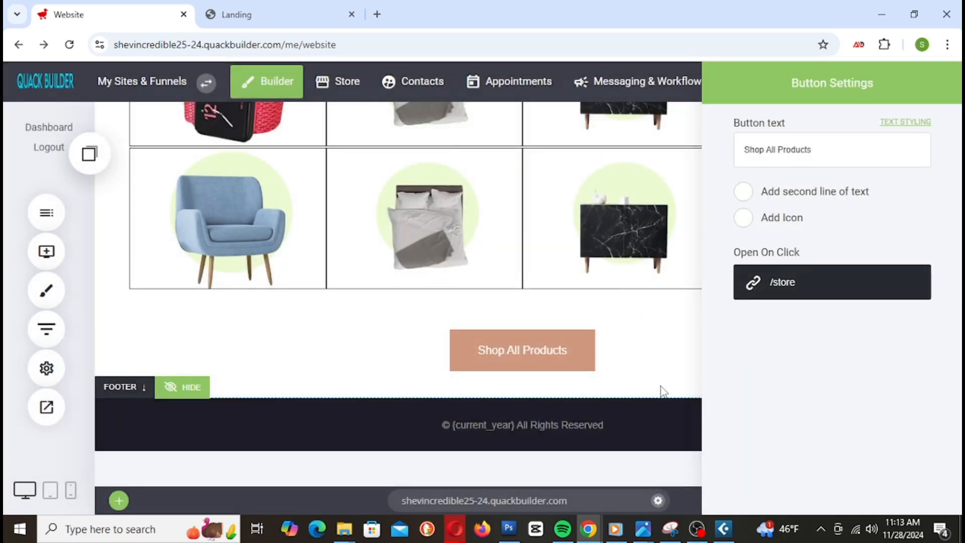
click(913, 123)
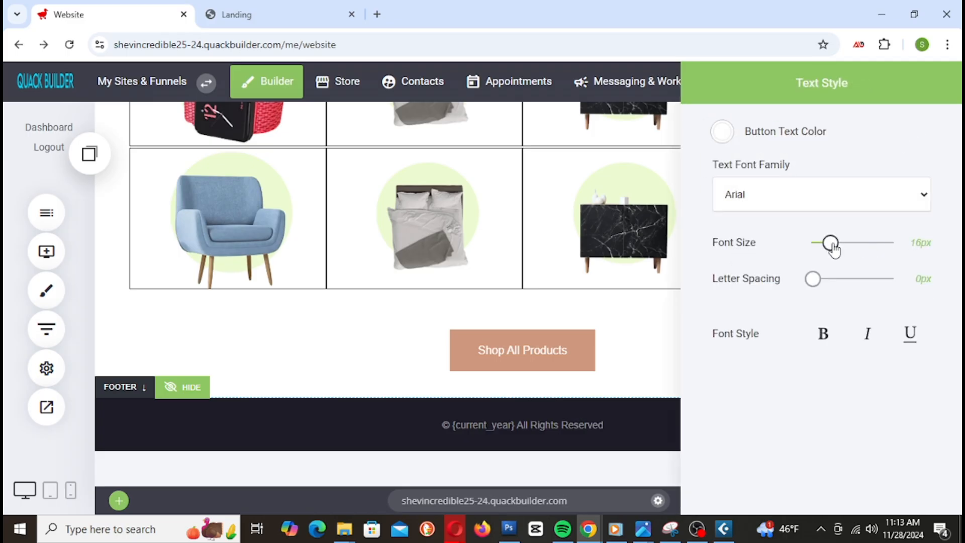
Adjust the button text's font size and letter spacing.
mouse_move(832, 246)
mouse_down()
mouse_move(874, 258)
mouse_move(835, 261)
mouse_up()
mouse_move(813, 292)
mouse_down()
mouse_move(860, 287)
mouse_move(822, 294)
mouse_up()
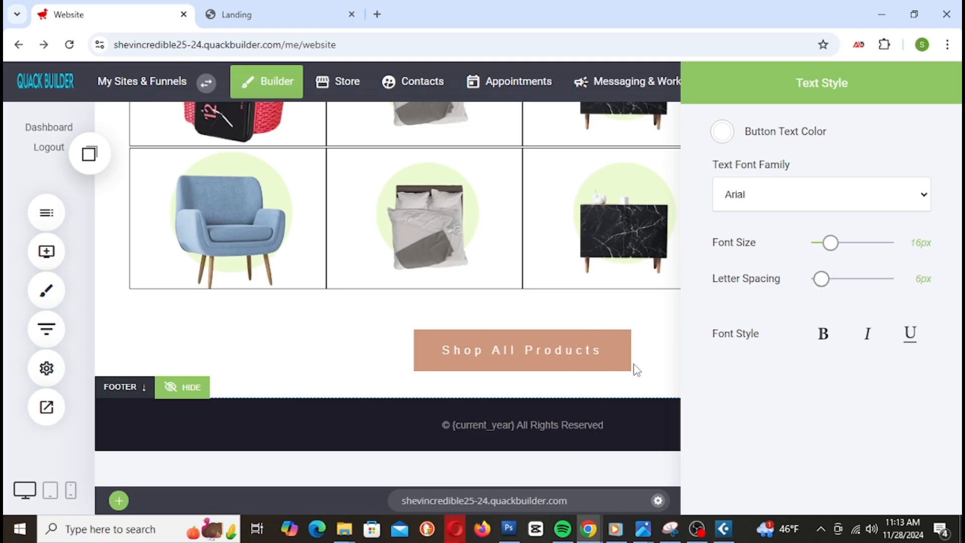
click(653, 293)
click(461, 373)
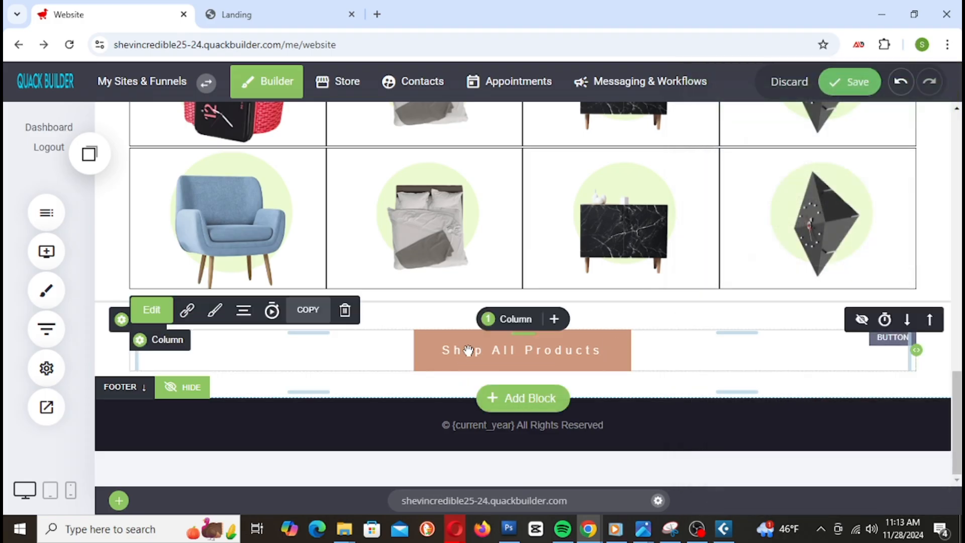
Round the button's corners, reset the trial border and full width, and save the page.
click(215, 312)
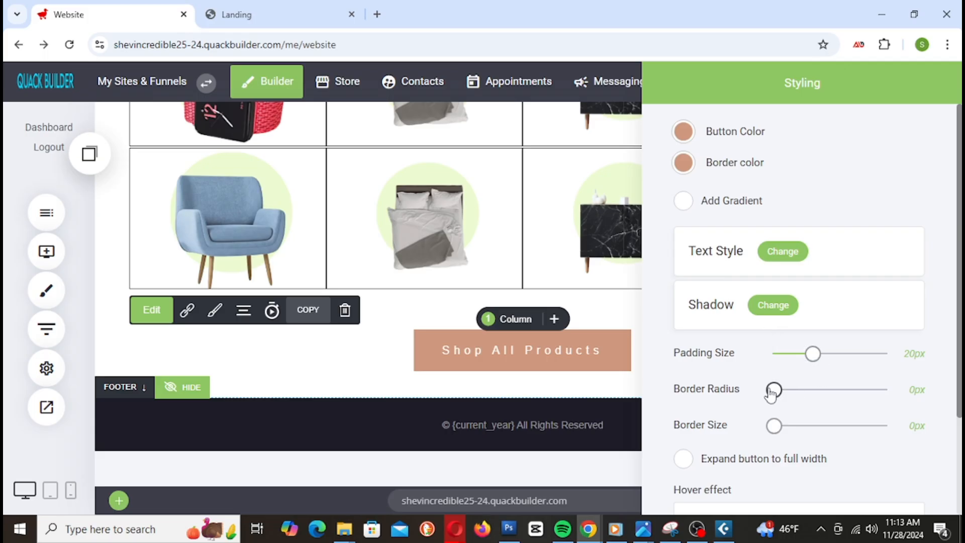
drag(772, 393, 794, 388)
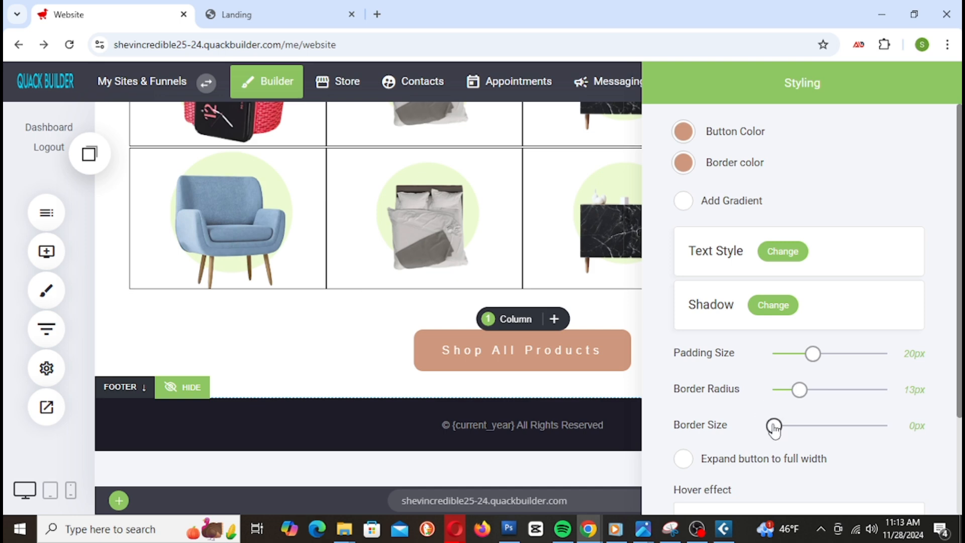
drag(774, 426, 729, 425)
click(683, 464)
click(682, 466)
scroll(717, 333, down, 3)
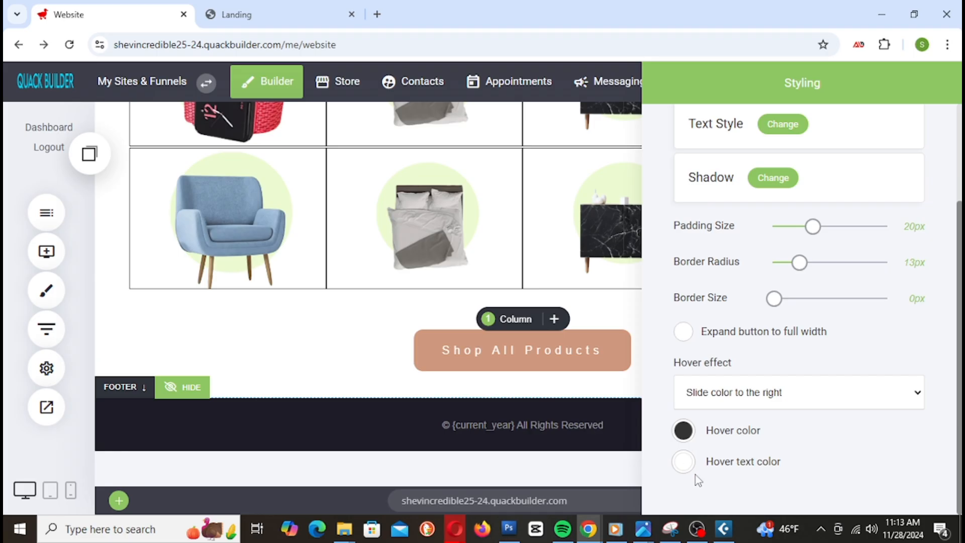
click(553, 329)
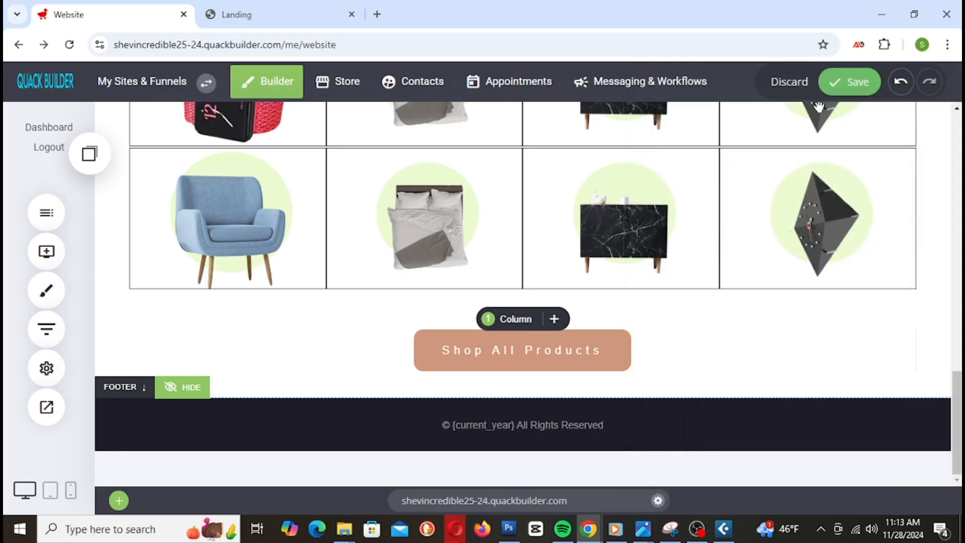
click(843, 89)
click(259, 14)
right_click(259, 13)
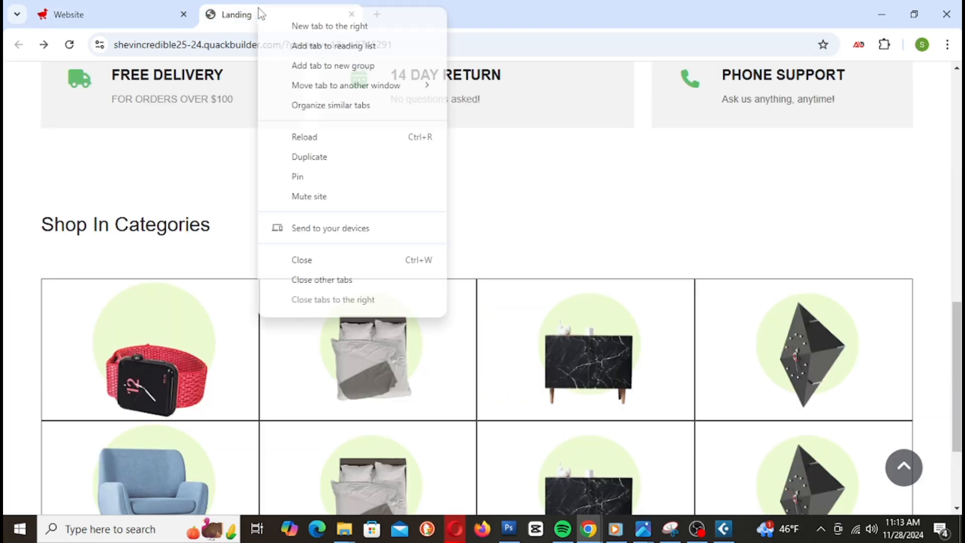
click(304, 135)
scroll(404, 200, down, 4)
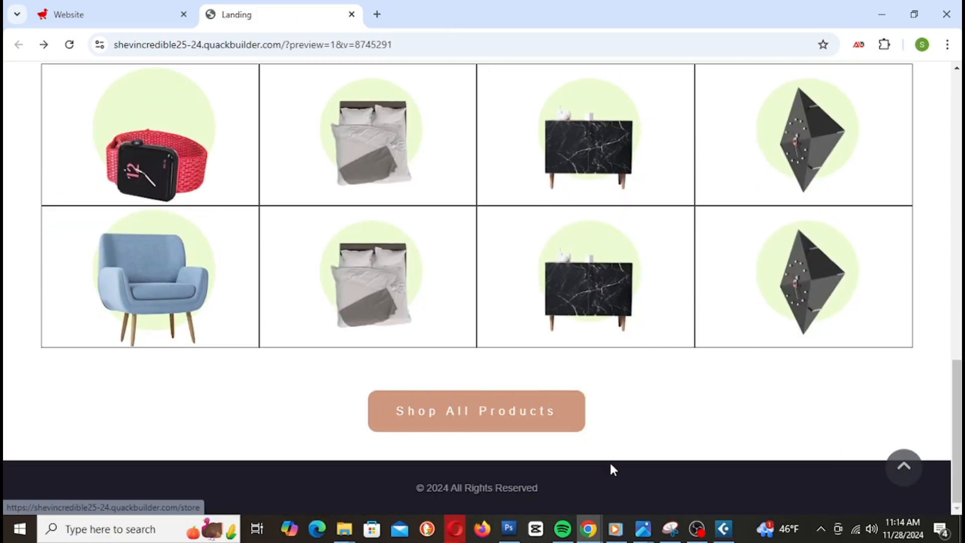
click(484, 423)
key(alt+Left)
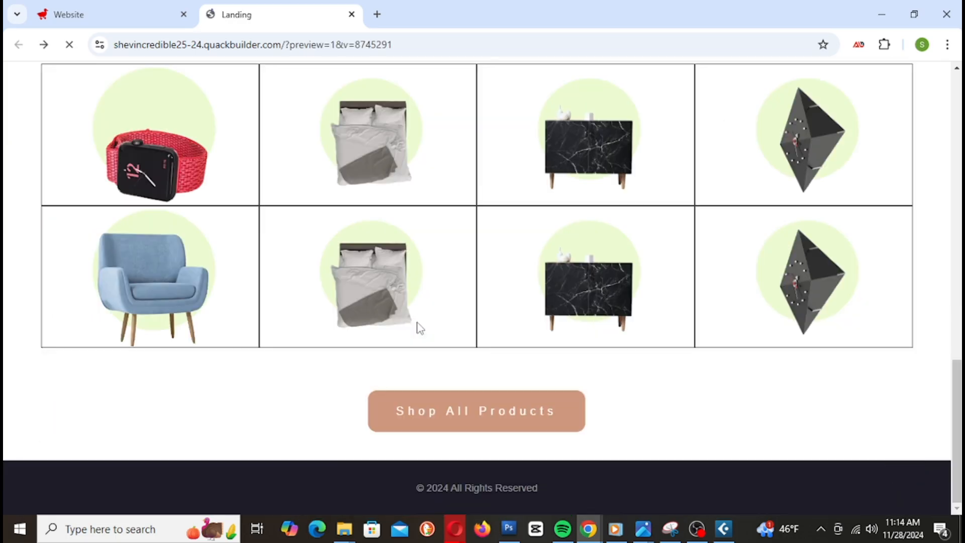
scroll(450, 318, up, 7)
scroll(452, 322, down, 5)
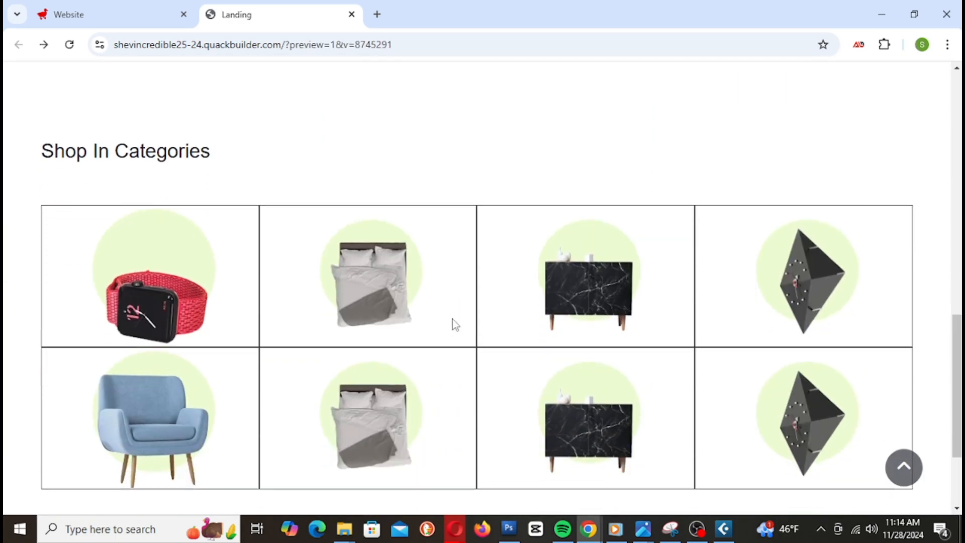
scroll(453, 319, down, 1)
scroll(456, 325, down, 1)
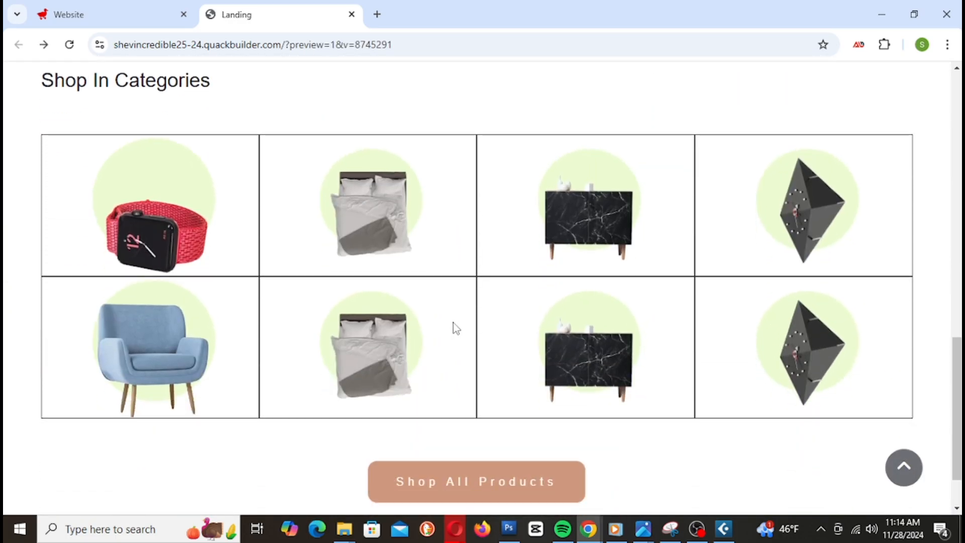
scroll(362, 278, up, 2)
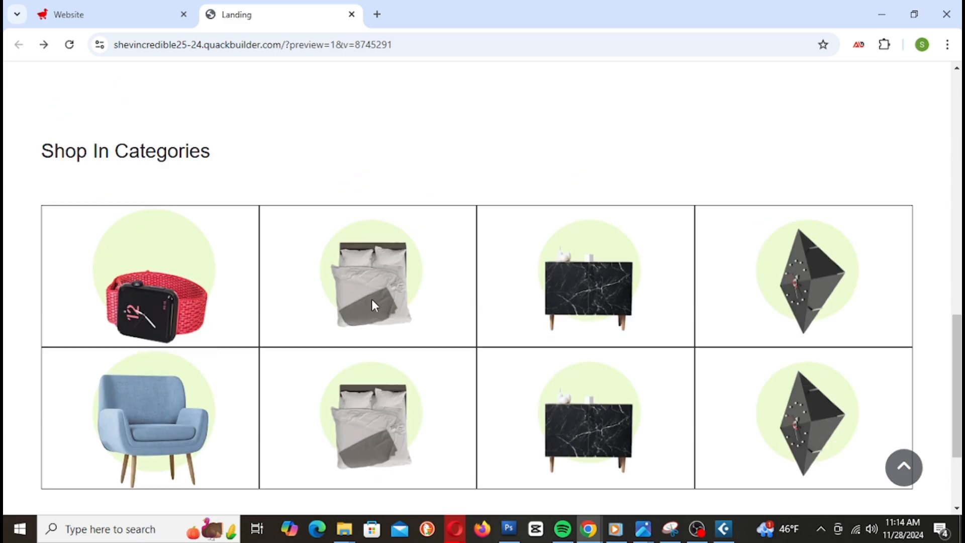
scroll(372, 297, up, 8)
scroll(379, 309, down, 5)
scroll(428, 294, down, 2)
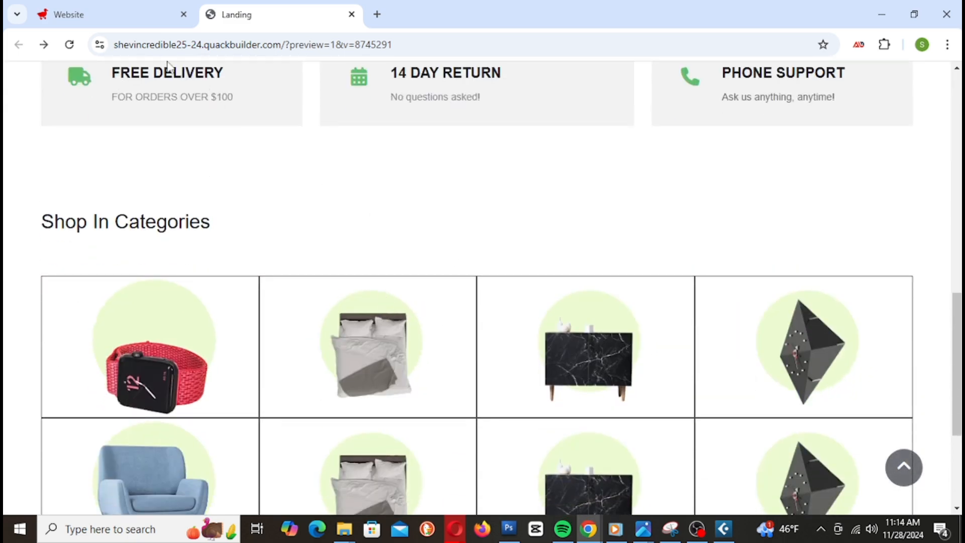
scroll(356, 277, up, 10)
scroll(553, 349, down, 10)
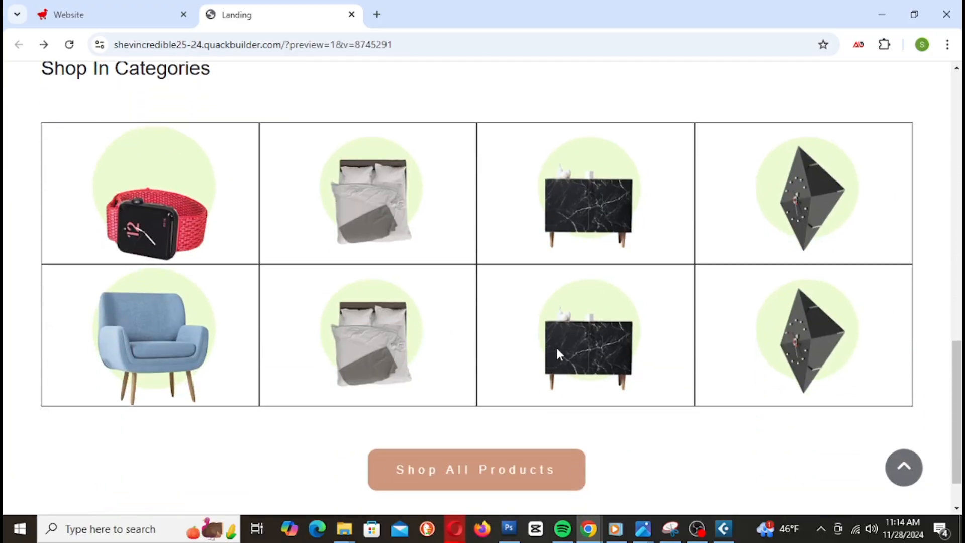
click(130, 8)
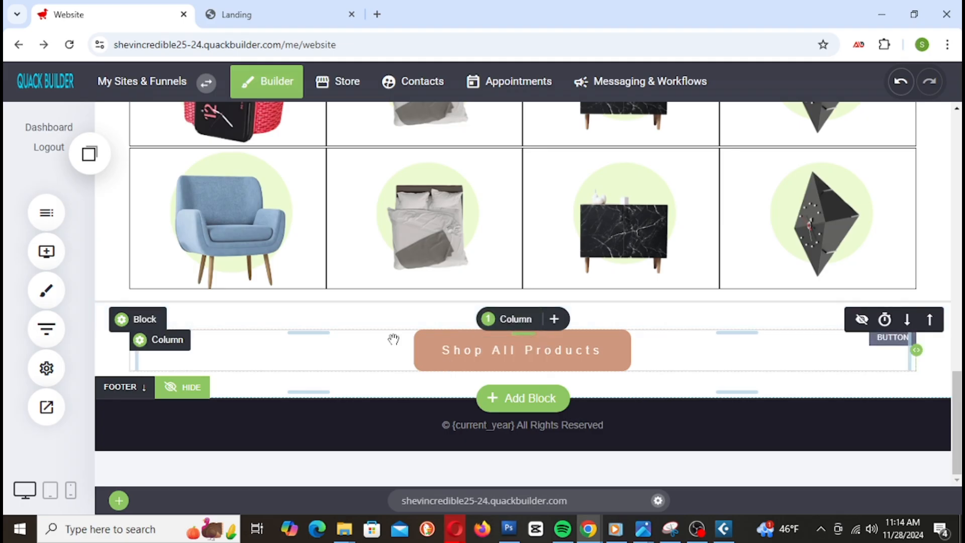
Change the Shop All Products button fill from tan to mint green (#7DCFB6).
click(501, 340)
click(215, 311)
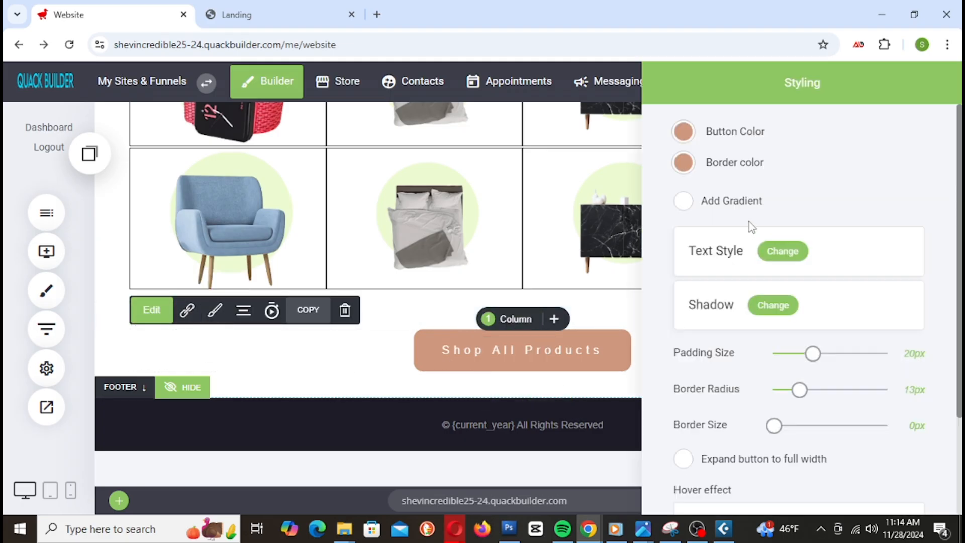
click(684, 133)
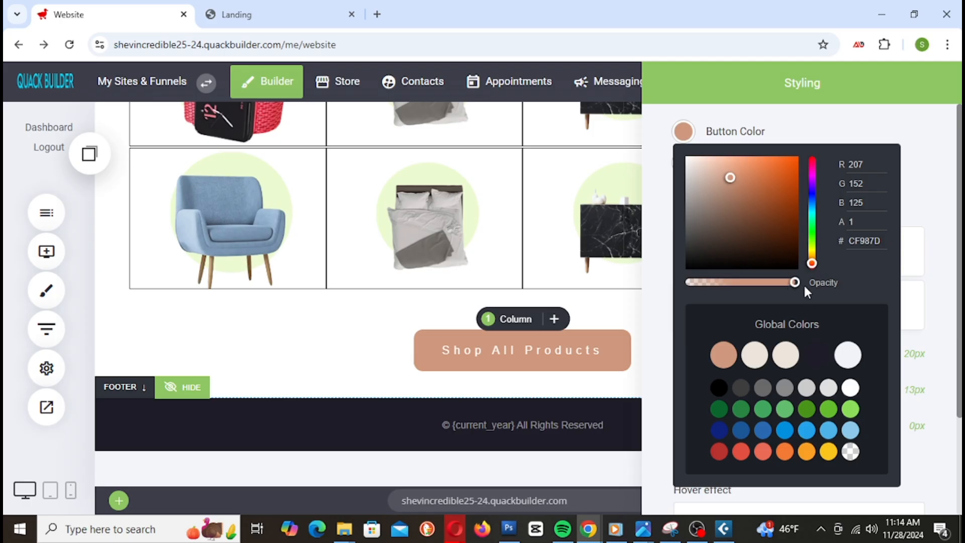
drag(812, 263, 817, 228)
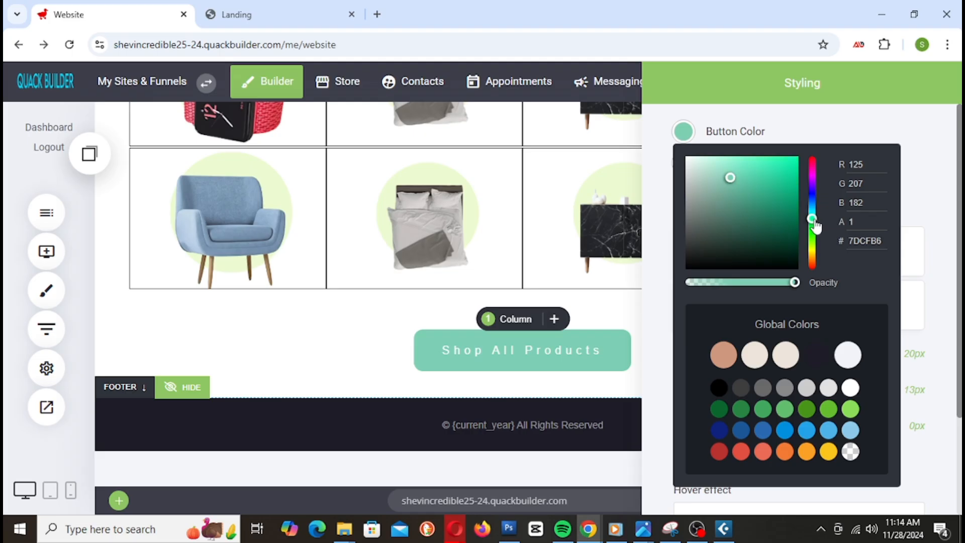
click(656, 305)
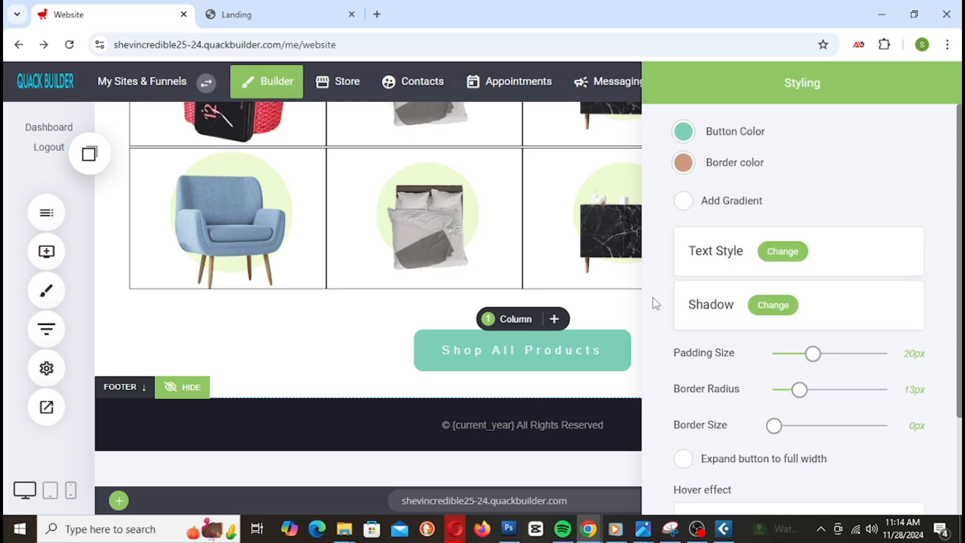
Test the button border colour's transparency, then restore it.
click(684, 163)
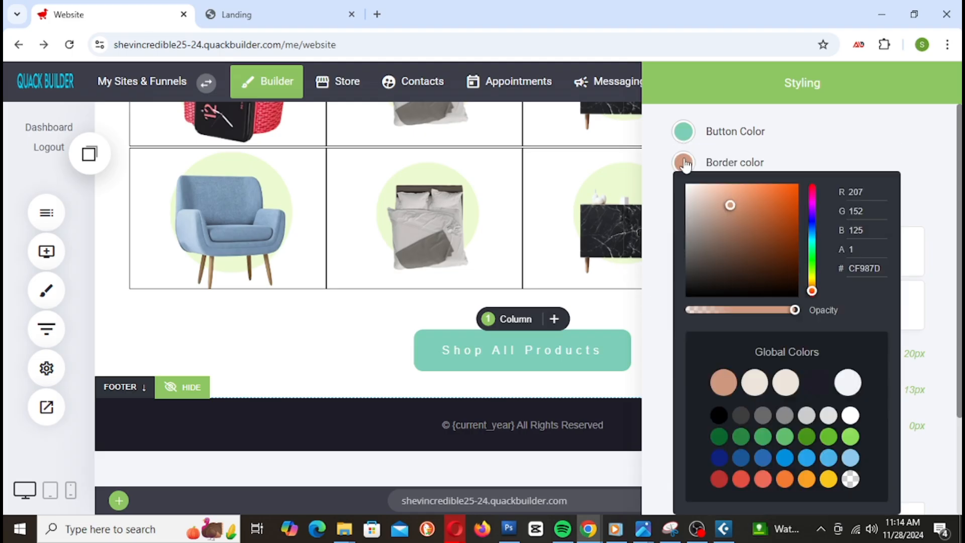
drag(793, 308, 765, 327)
click(658, 276)
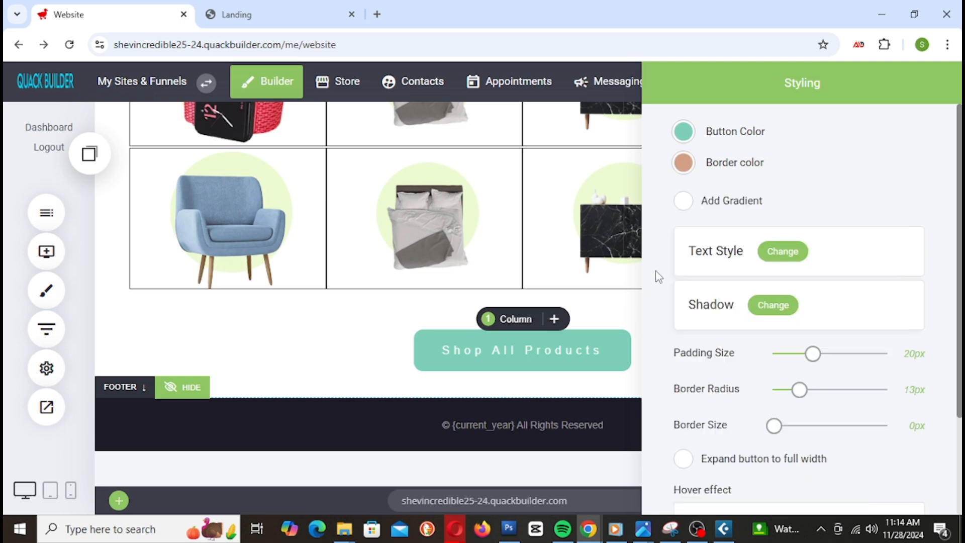
scroll(819, 483, down, 3)
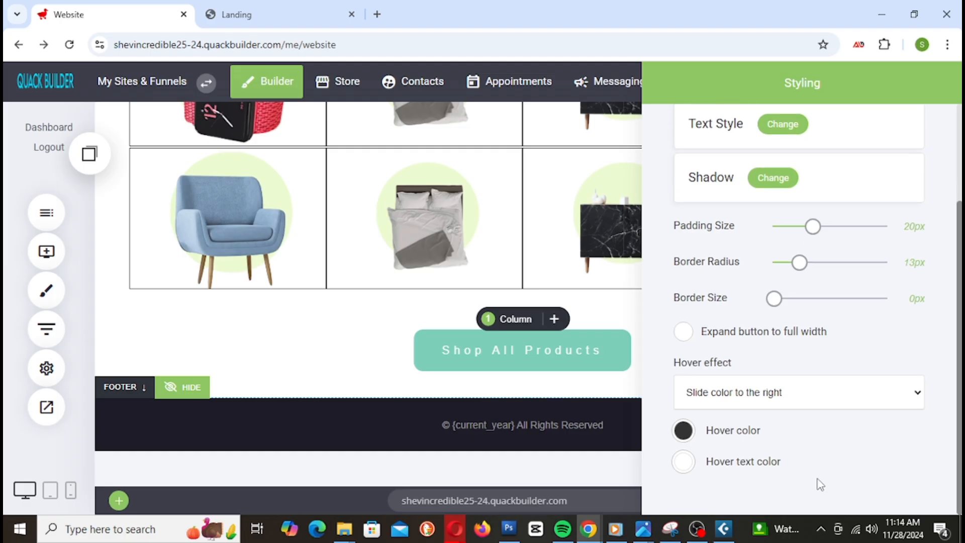
scroll(820, 481, up, 3)
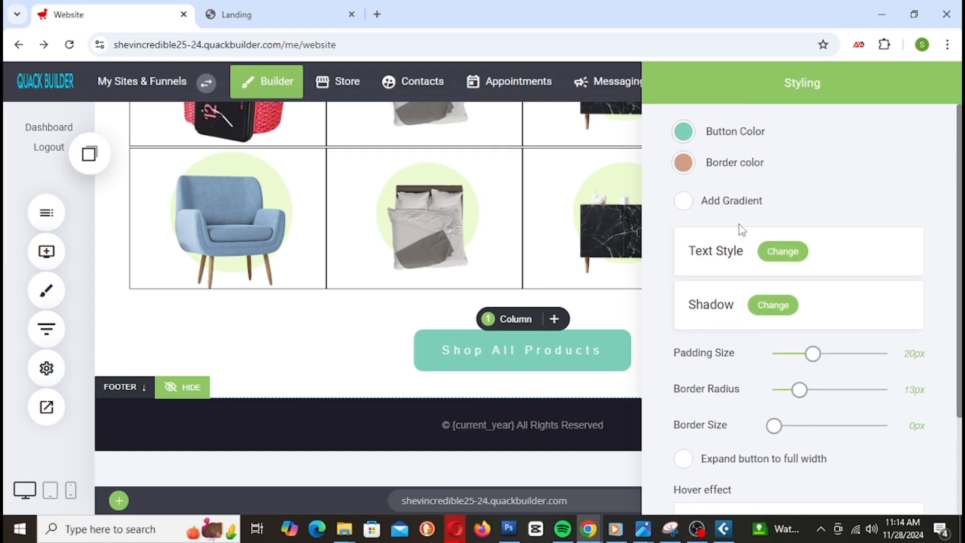
click(790, 249)
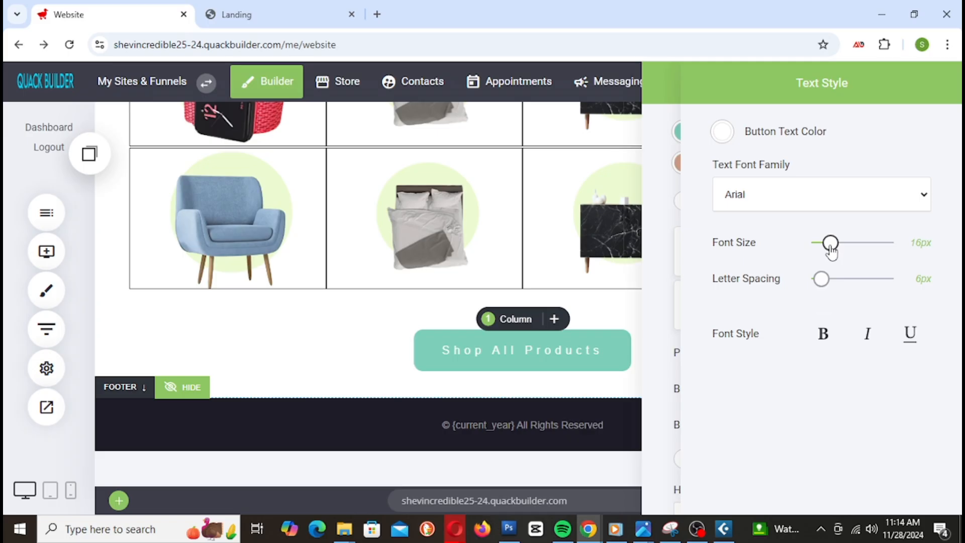
Keep the button text at 16px and solid white after testing size and transparency.
mouse_move(830, 254)
mouse_down()
mouse_move(821, 256)
mouse_move(835, 259)
mouse_up()
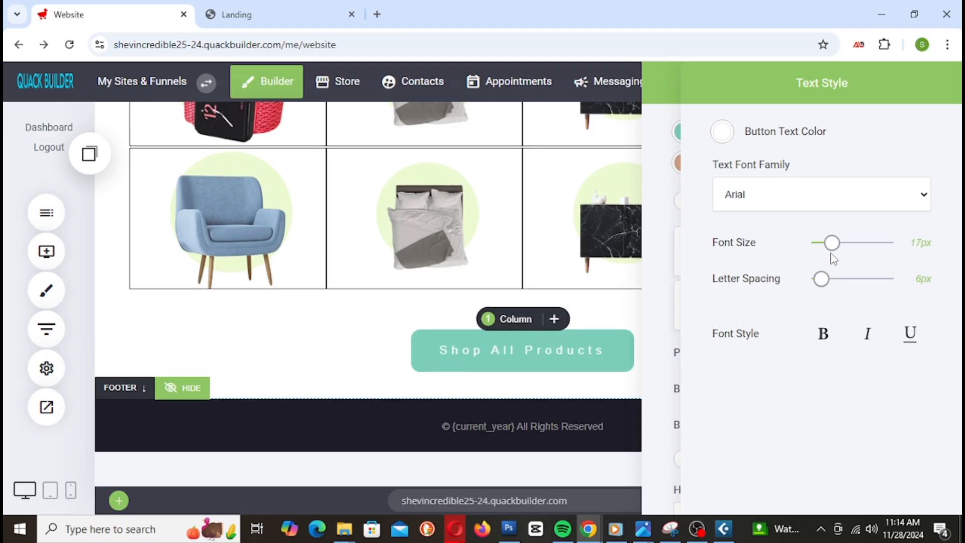
drag(832, 246, 831, 247)
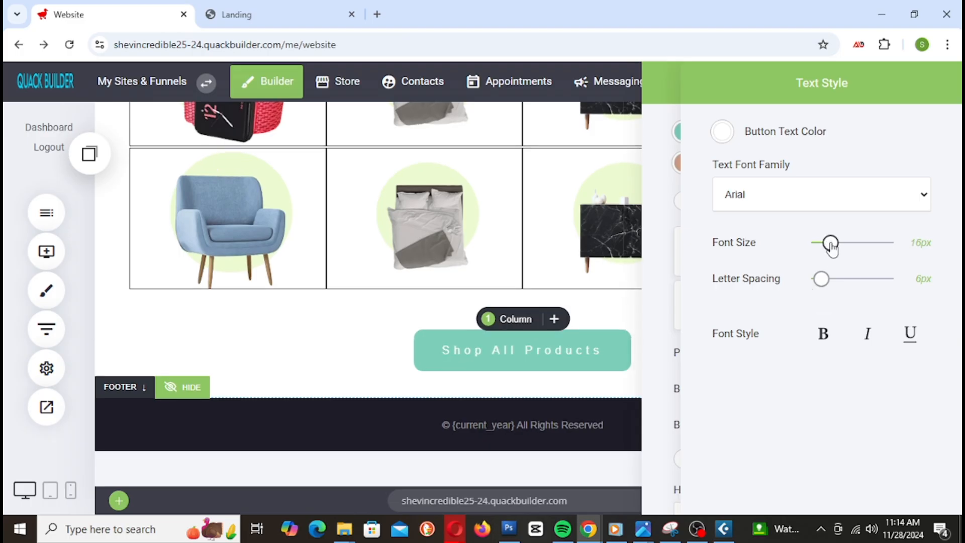
click(724, 132)
drag(836, 289, 912, 309)
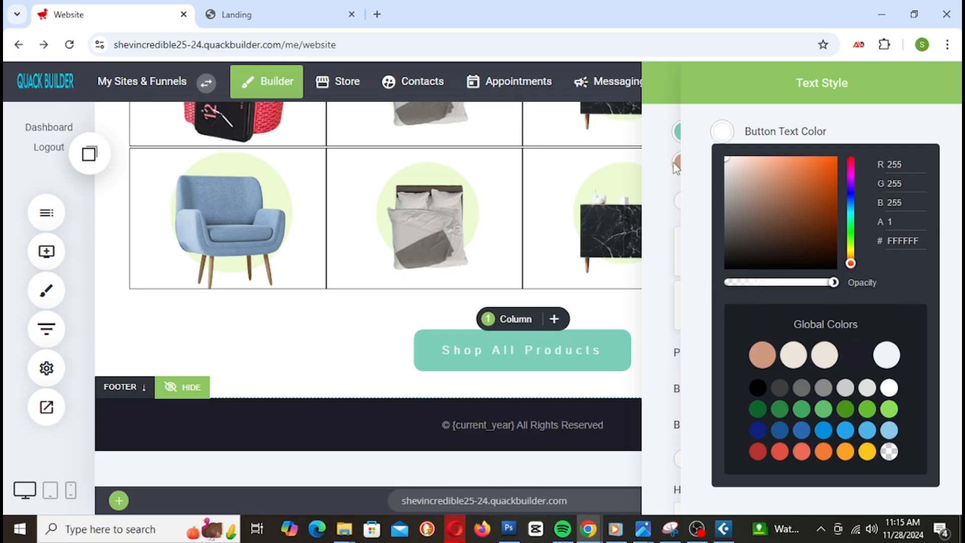
click(692, 168)
click(658, 181)
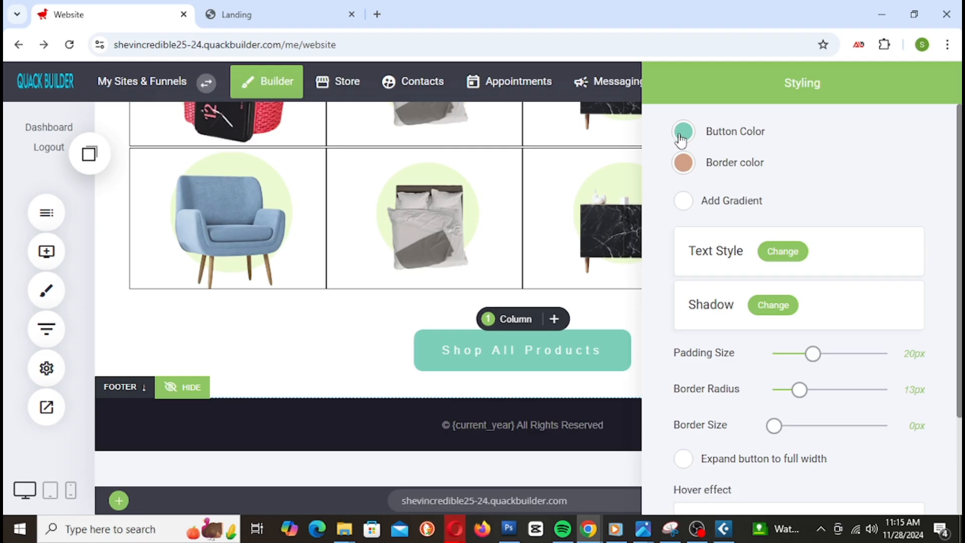
Lower the mint button fill's opacity to about 0.88.
click(683, 133)
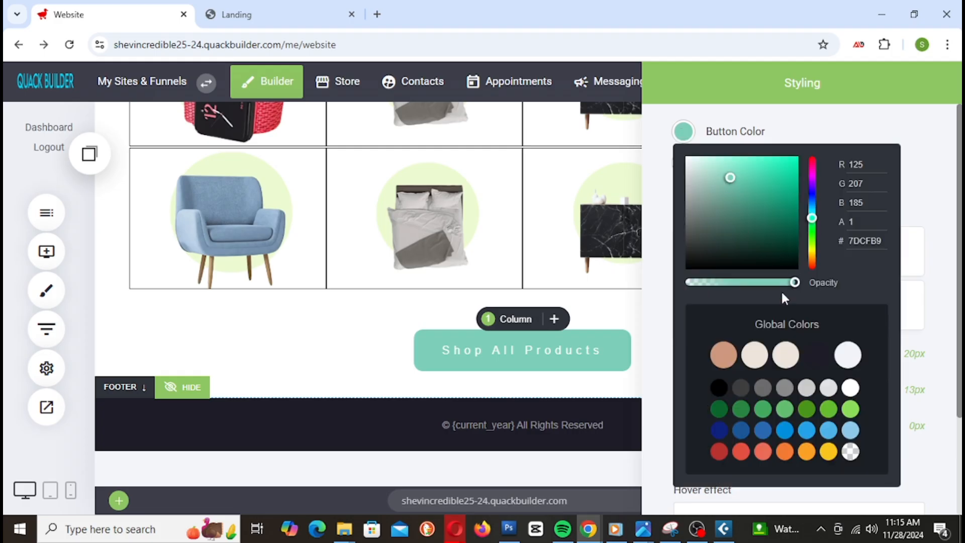
drag(795, 283, 781, 298)
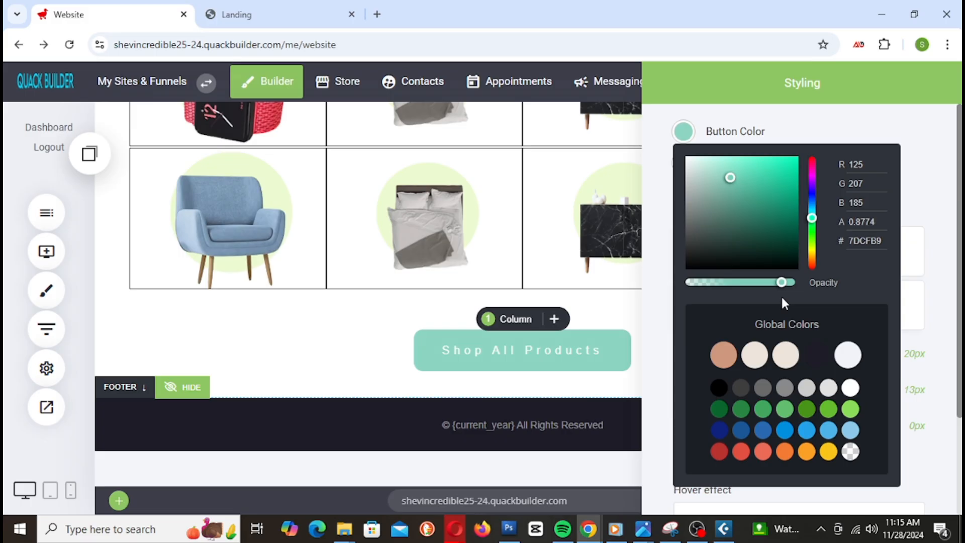
click(662, 239)
click(591, 327)
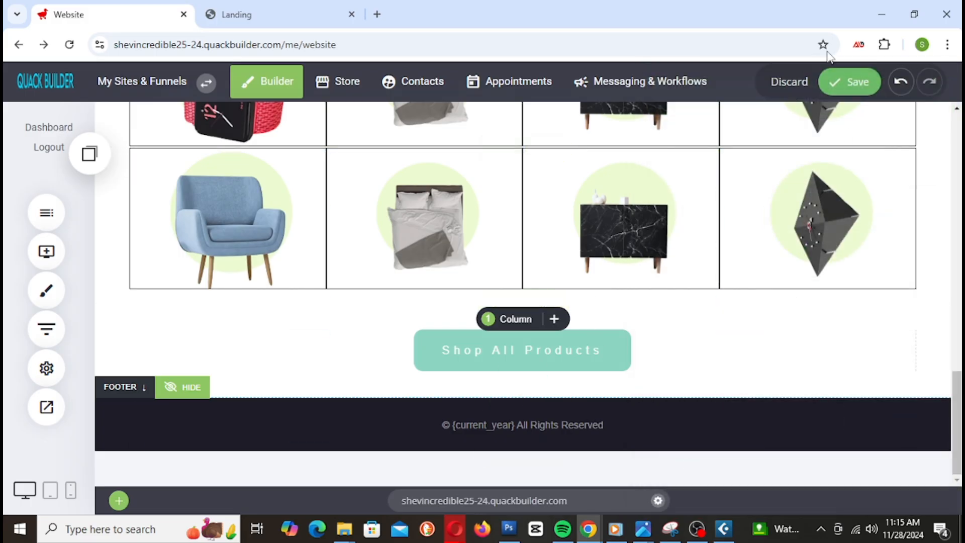
Save the page and reload the Landing preview.
click(845, 84)
click(290, 14)
right_click(290, 12)
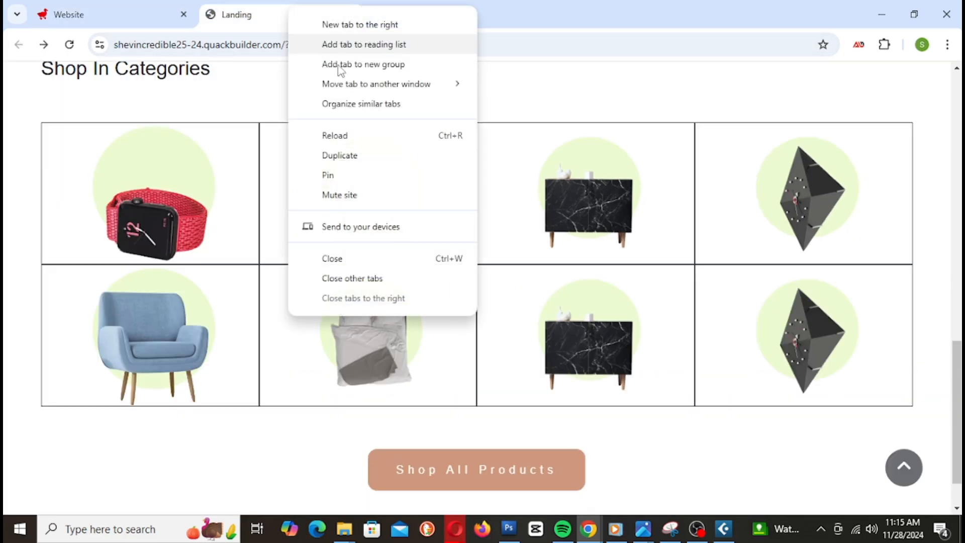
click(367, 136)
Check the translucent mint button in the preview, then go back to the website editor.
scroll(598, 340, up, 15)
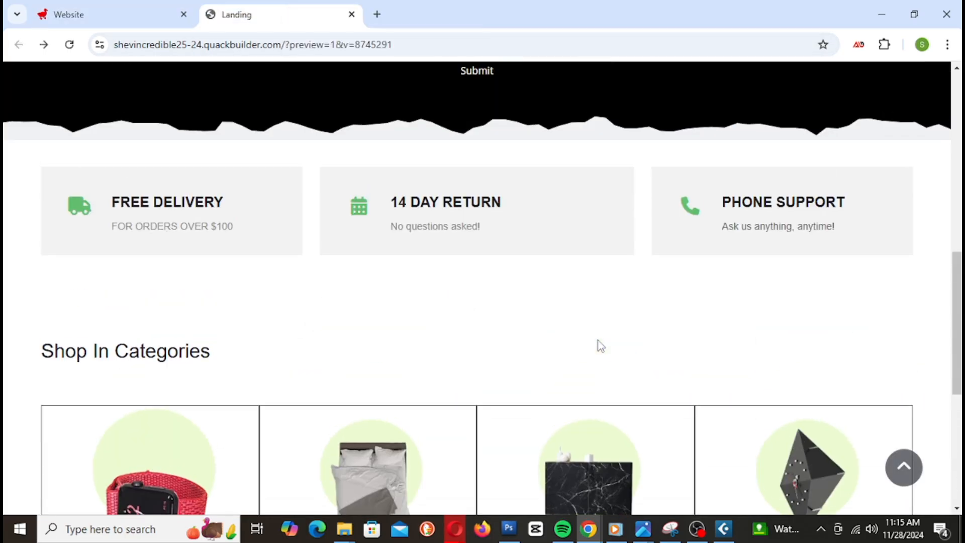
scroll(603, 346, down, 15)
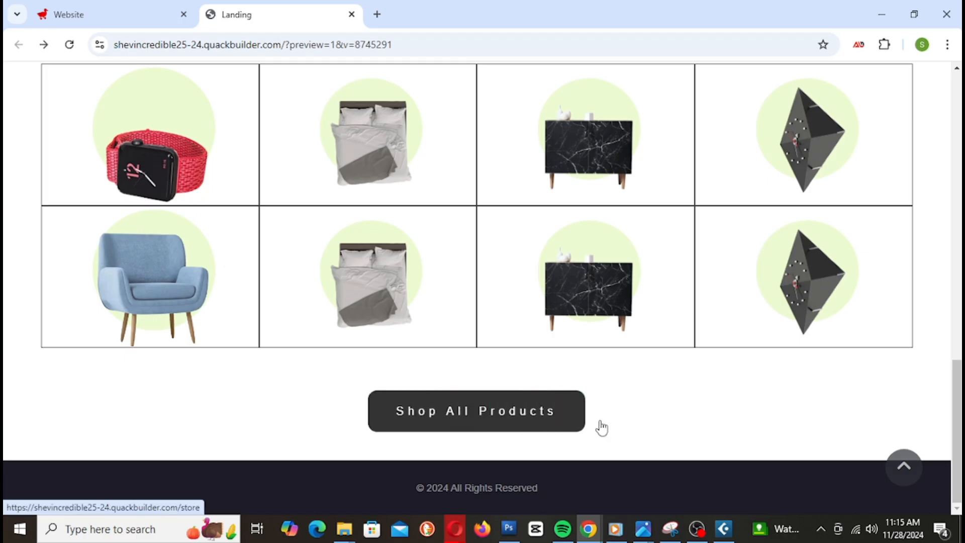
scroll(650, 411, up, 5)
scroll(650, 411, up, 1)
scroll(650, 411, down, 4)
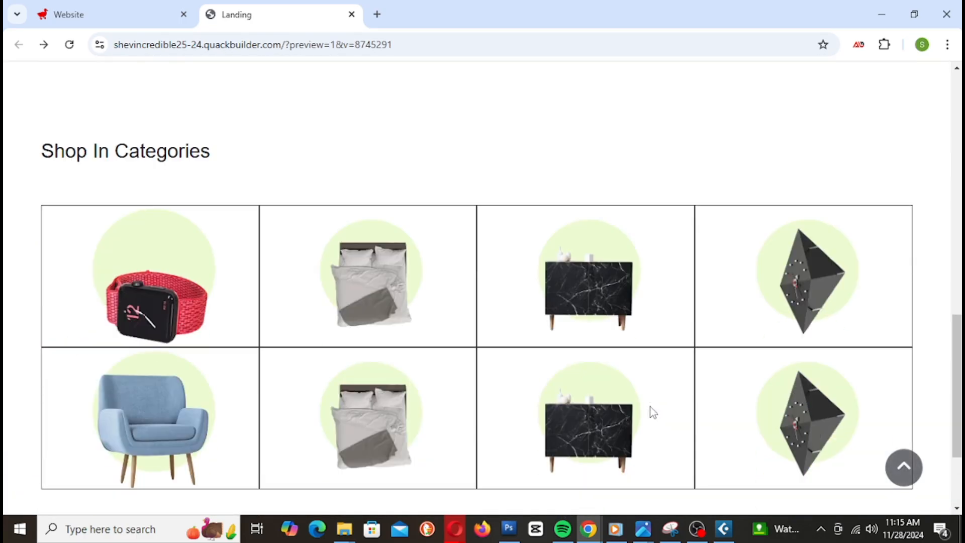
scroll(651, 411, down, 1)
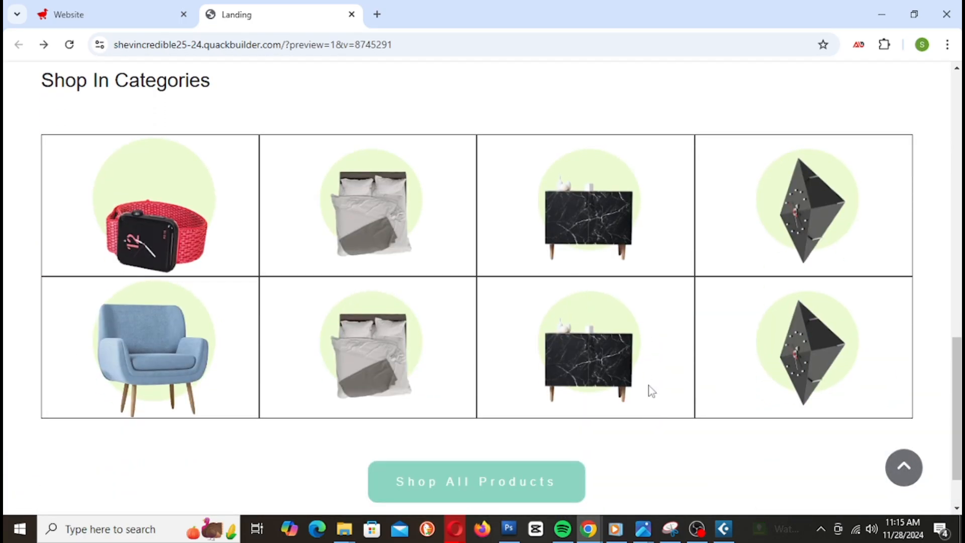
click(116, 14)
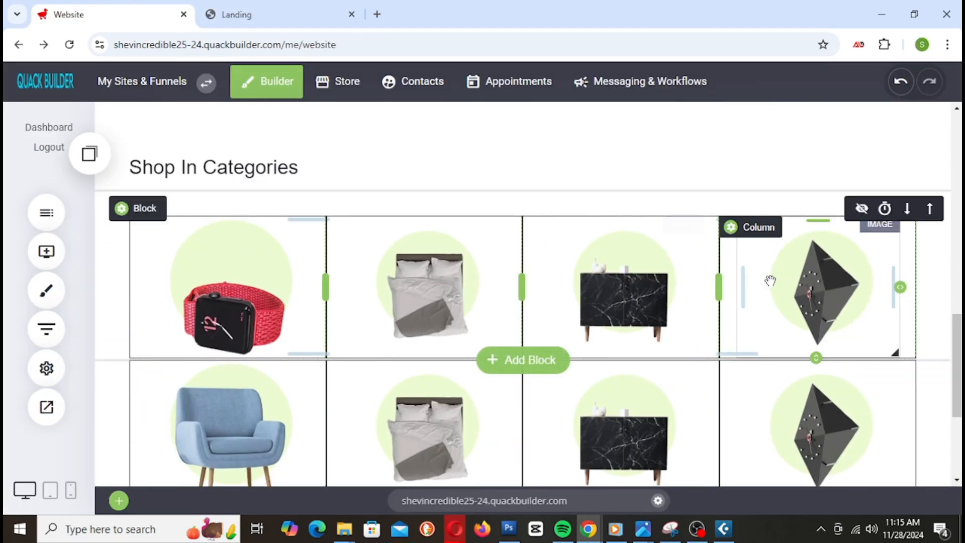
Tick 'Stretch if needed' for the top-row watch, bed, dresser and clock images.
click(254, 266)
click(737, 259)
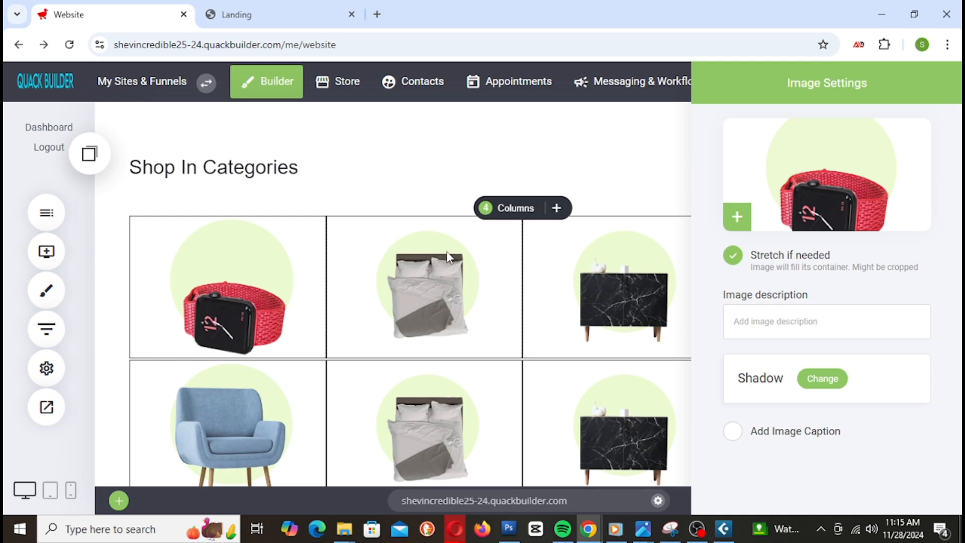
click(447, 253)
click(446, 291)
click(744, 263)
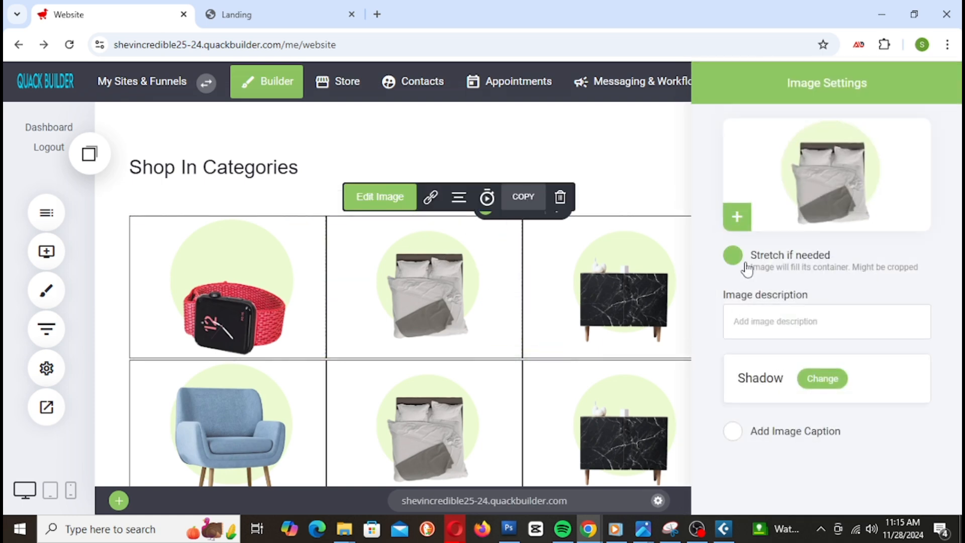
click(598, 276)
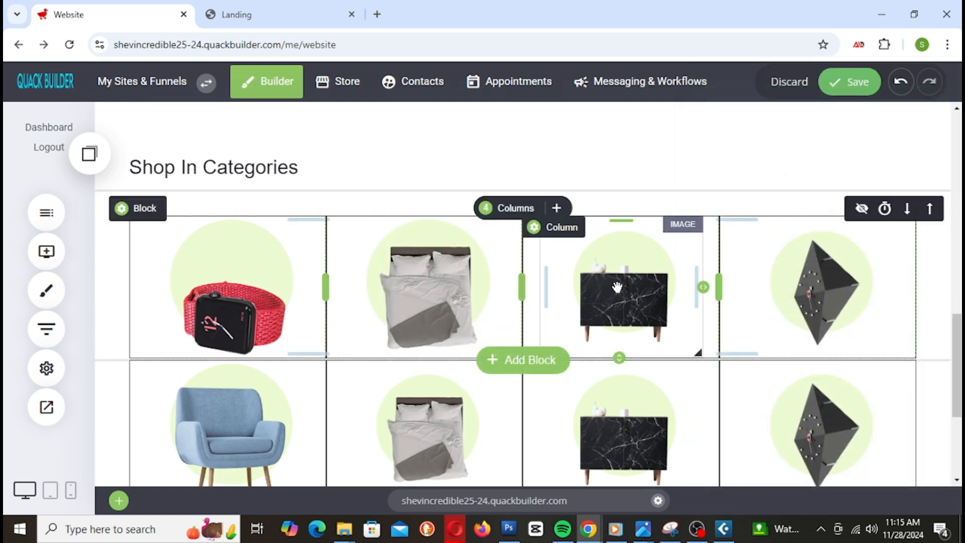
click(617, 287)
click(733, 256)
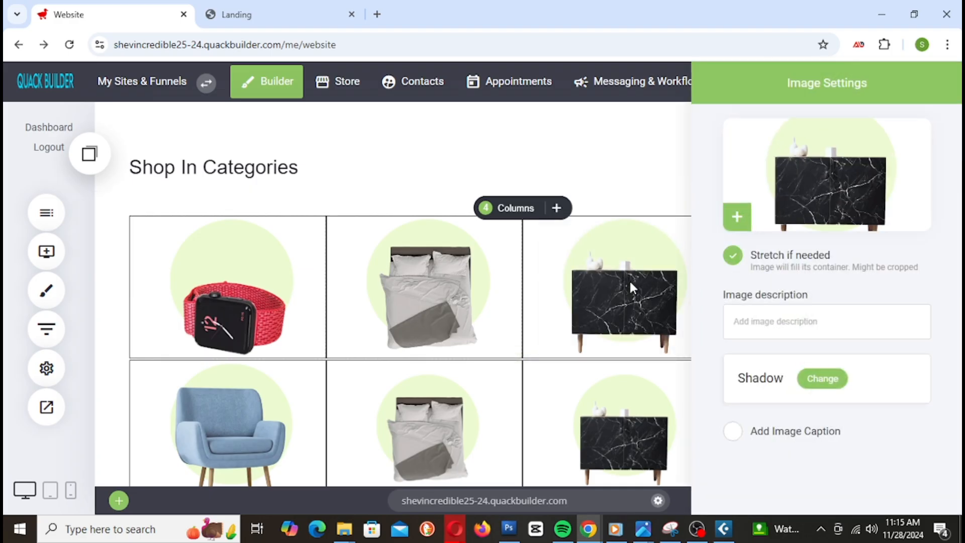
click(630, 282)
click(817, 291)
click(817, 291)
click(727, 260)
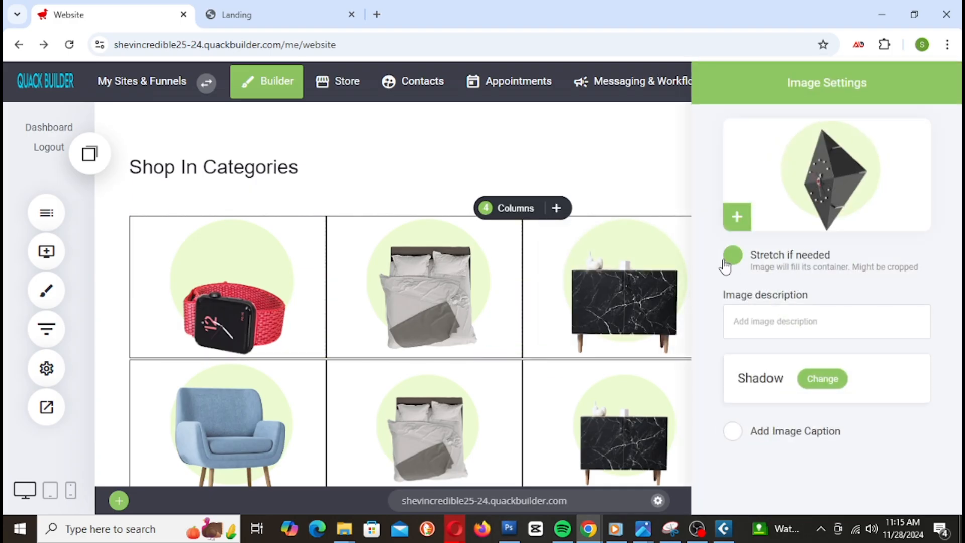
click(644, 289)
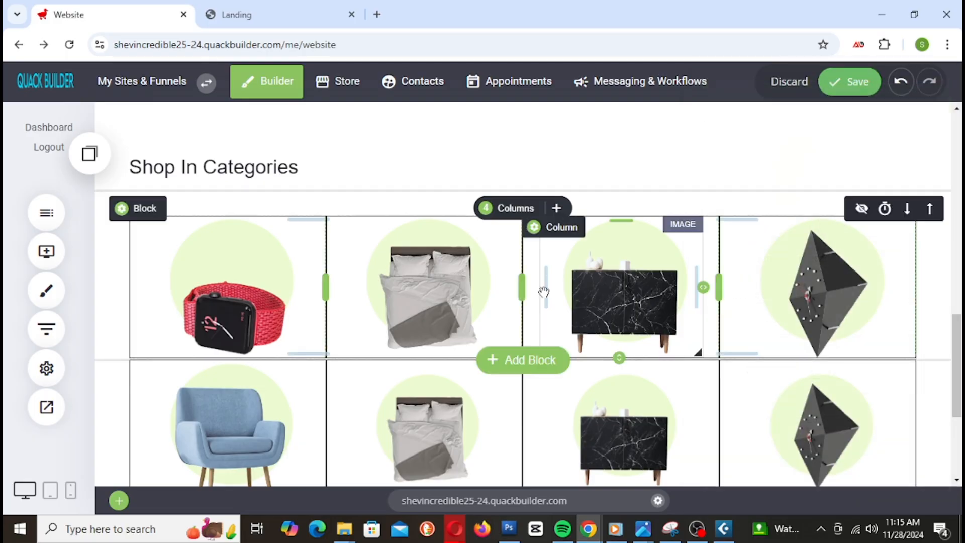
Tick 'Stretch if needed' for the bottom-row chair, bed, dresser and clock images.
scroll(543, 289, down, 3)
click(257, 250)
click(737, 259)
click(568, 306)
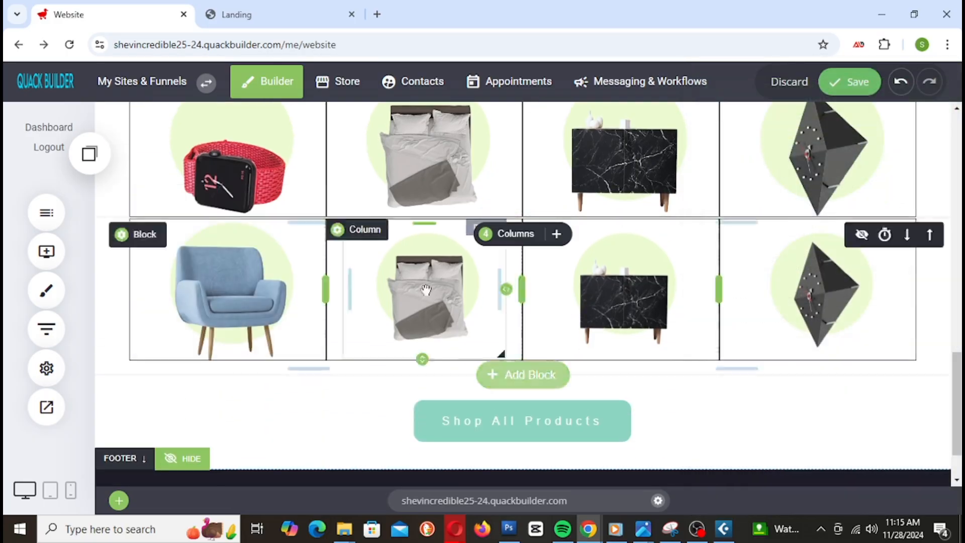
click(425, 287)
click(733, 256)
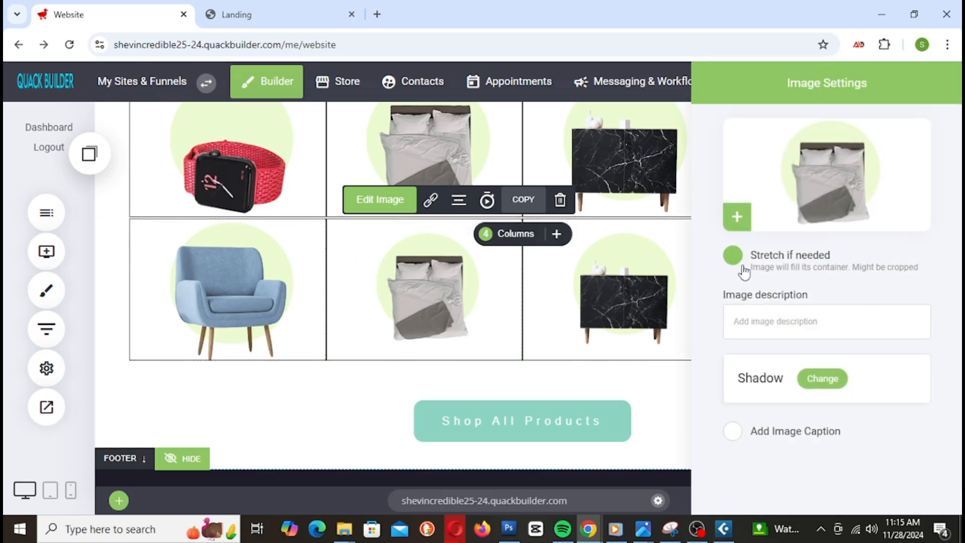
click(639, 293)
click(639, 294)
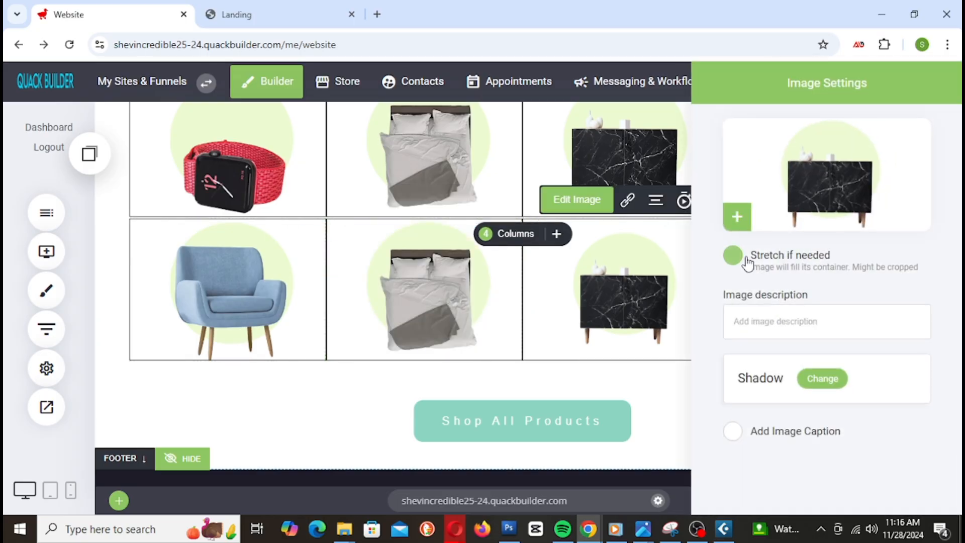
click(733, 255)
click(755, 305)
click(733, 256)
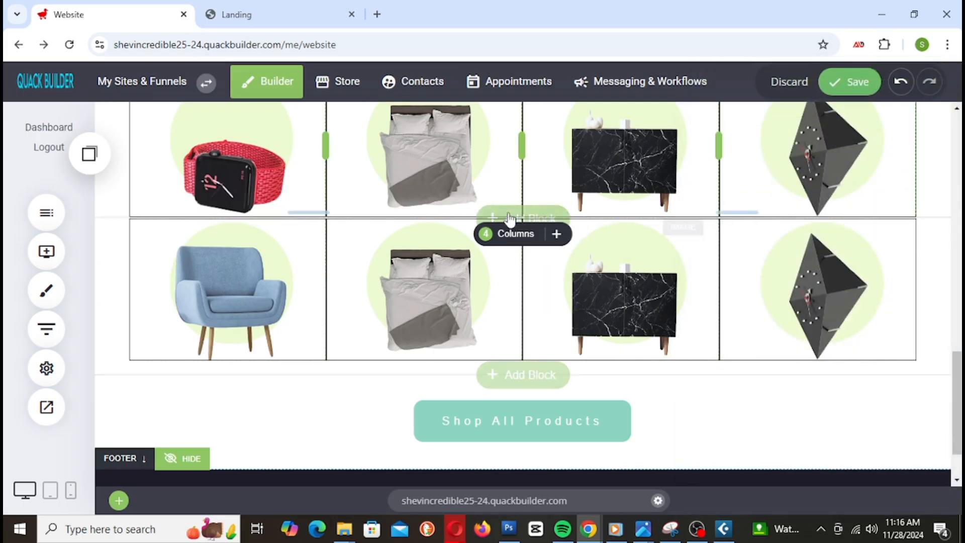
scroll(758, 293, up, 2)
scroll(629, 211, down, 2)
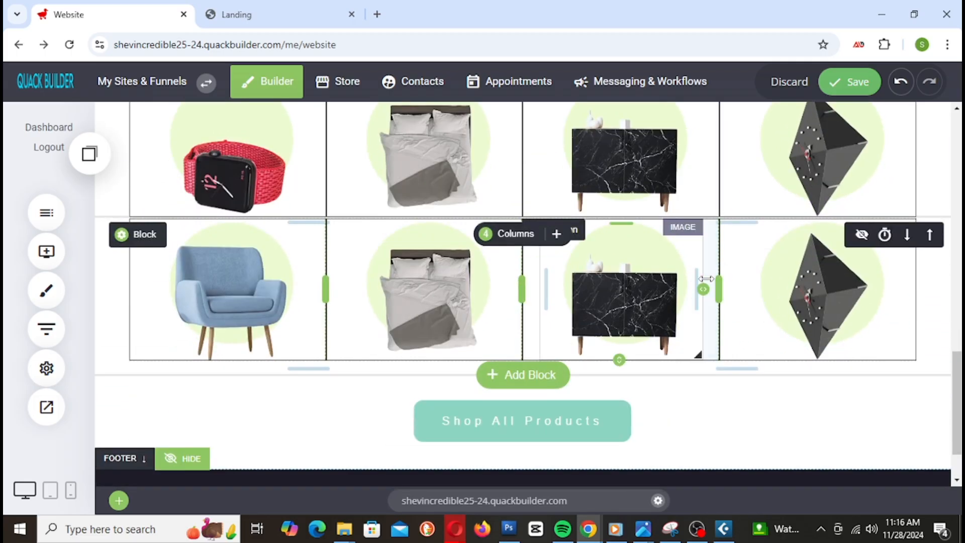
scroll(673, 334, up, 1)
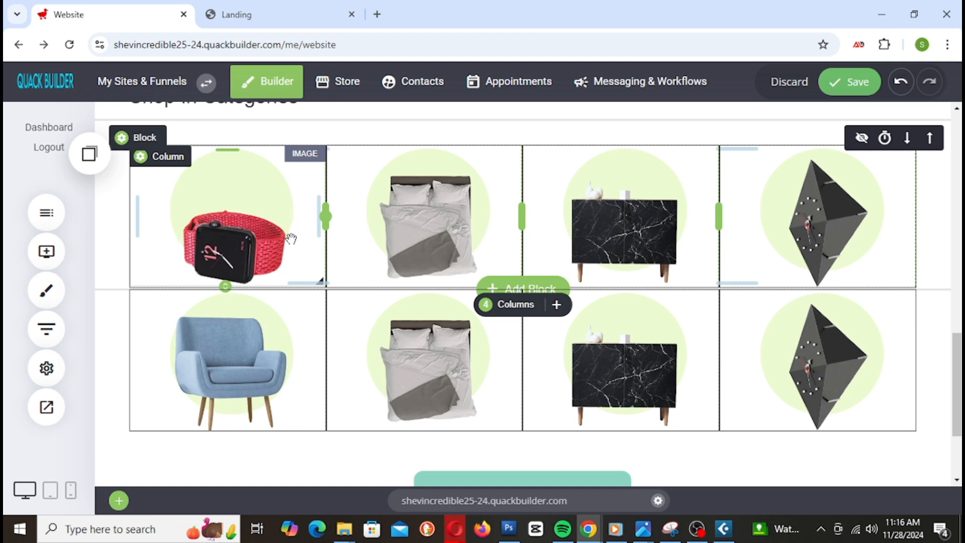
Make the top-row watch, bed, dresser and clock images taller.
drag(213, 288, 237, 292)
drag(239, 288, 242, 296)
drag(422, 287, 428, 313)
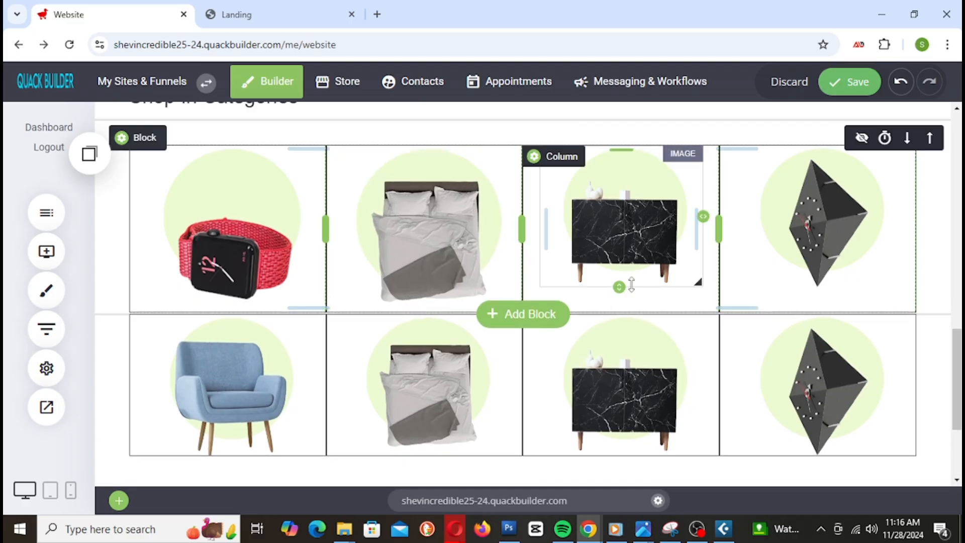
drag(619, 287, 621, 309)
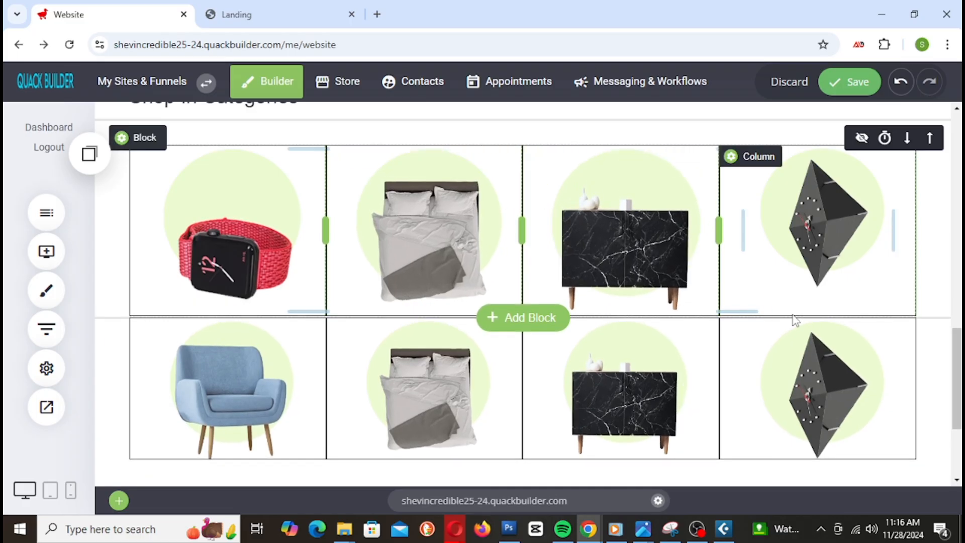
drag(819, 284, 820, 315)
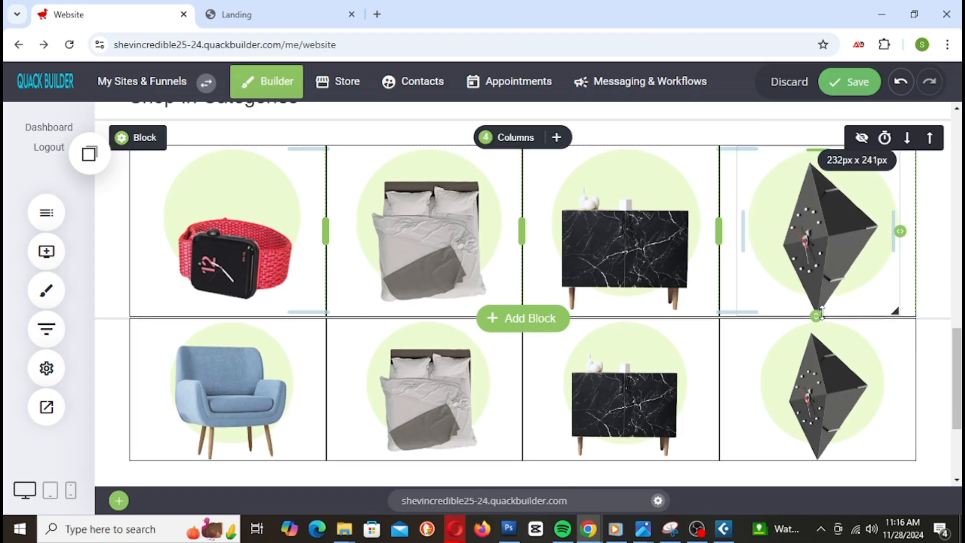
Enlarge the bottom-row chair, bed, dresser and clock images.
scroll(495, 394, down, 2)
drag(227, 389, 225, 425)
drag(422, 391, 417, 430)
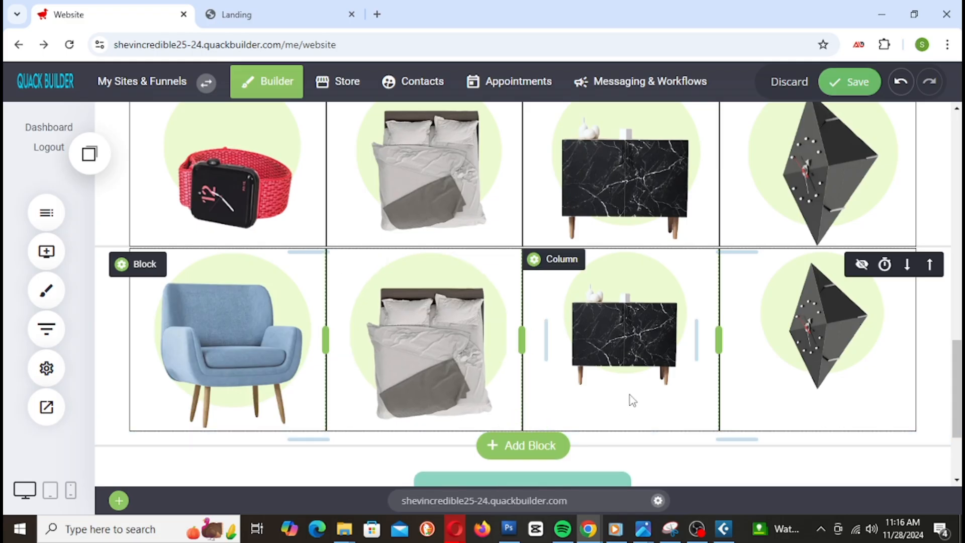
drag(620, 390, 621, 432)
drag(819, 389, 819, 431)
scroll(744, 342, up, 8)
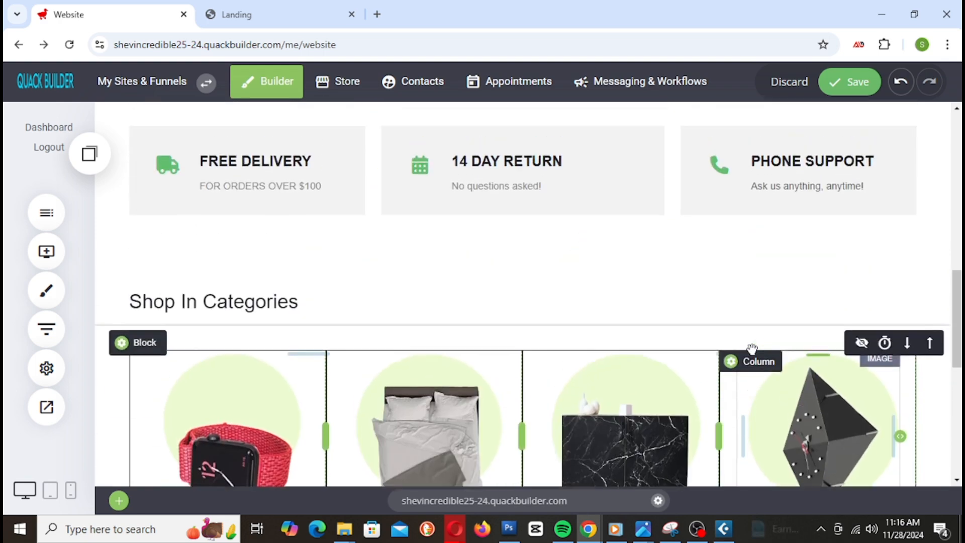
Save the page and reload the Landing preview.
click(874, 87)
scroll(556, 219, down, 8)
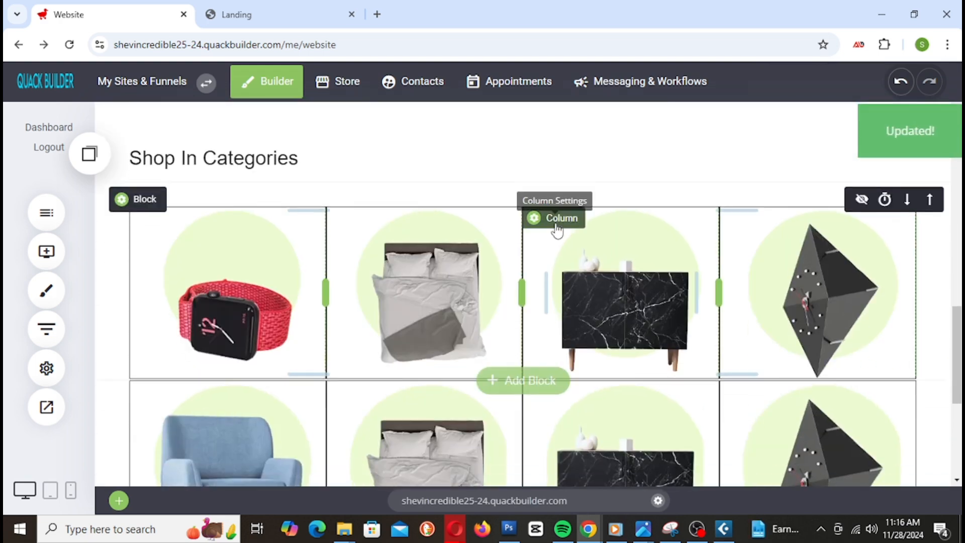
click(240, 20)
right_click(240, 20)
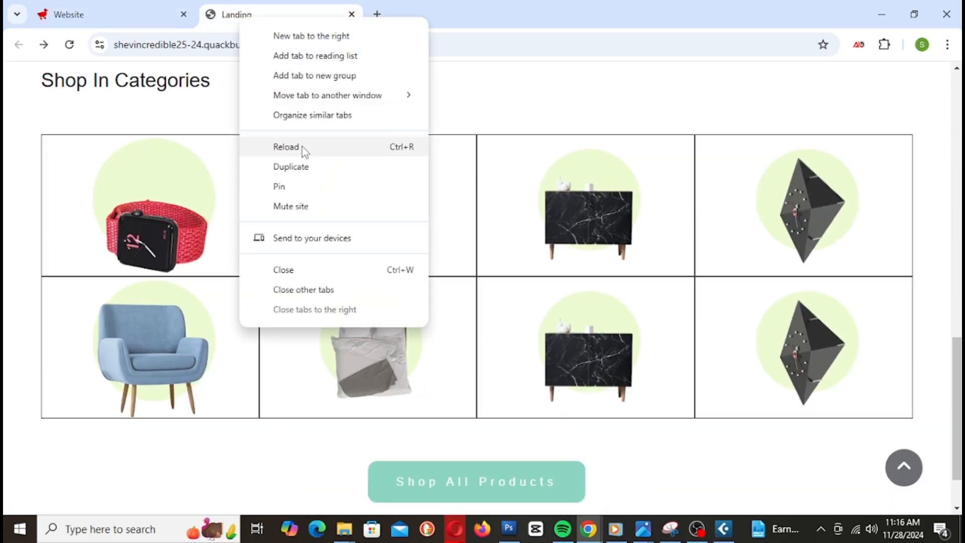
click(303, 147)
Review both enlarged category image rows in the preview, then return to the editor.
scroll(801, 334, up, 15)
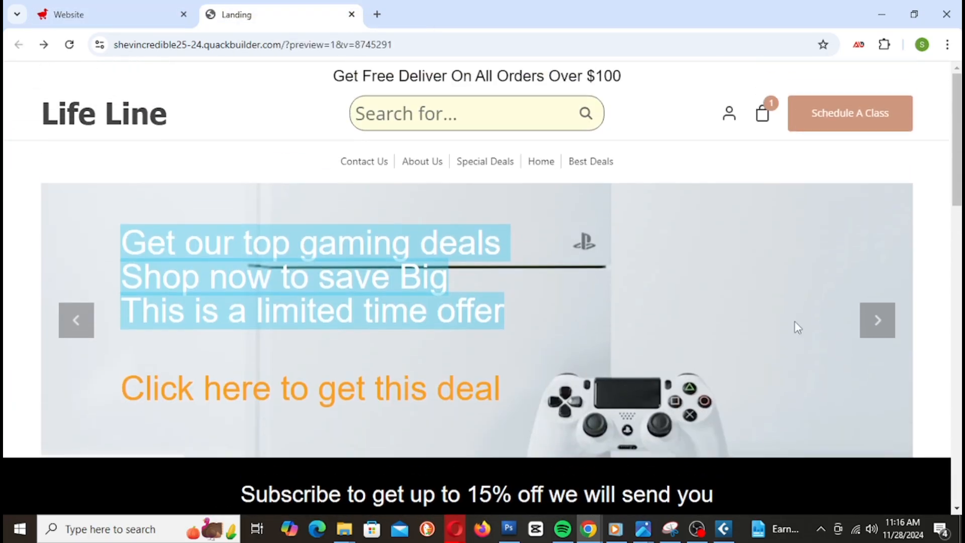
scroll(794, 322, down, 12)
scroll(795, 327, down, 5)
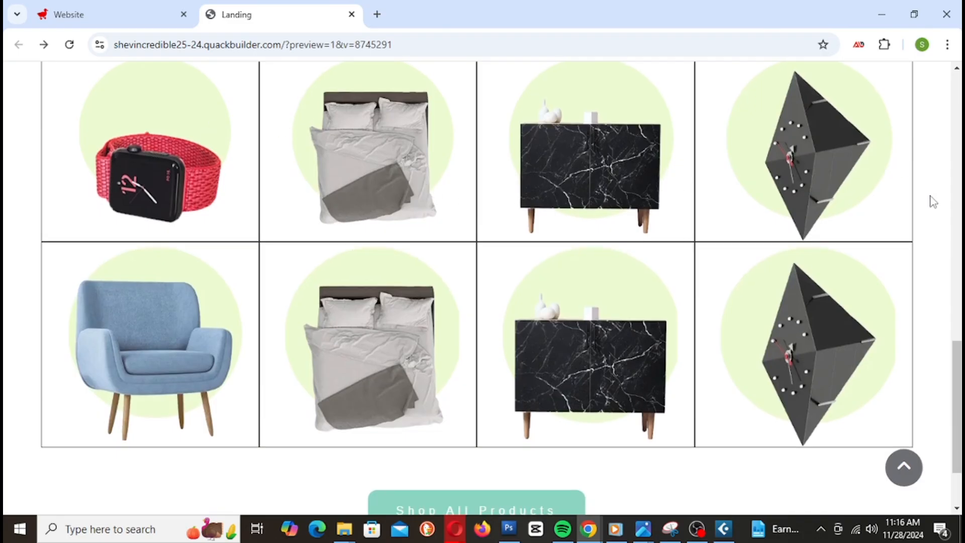
scroll(636, 243, down, 2)
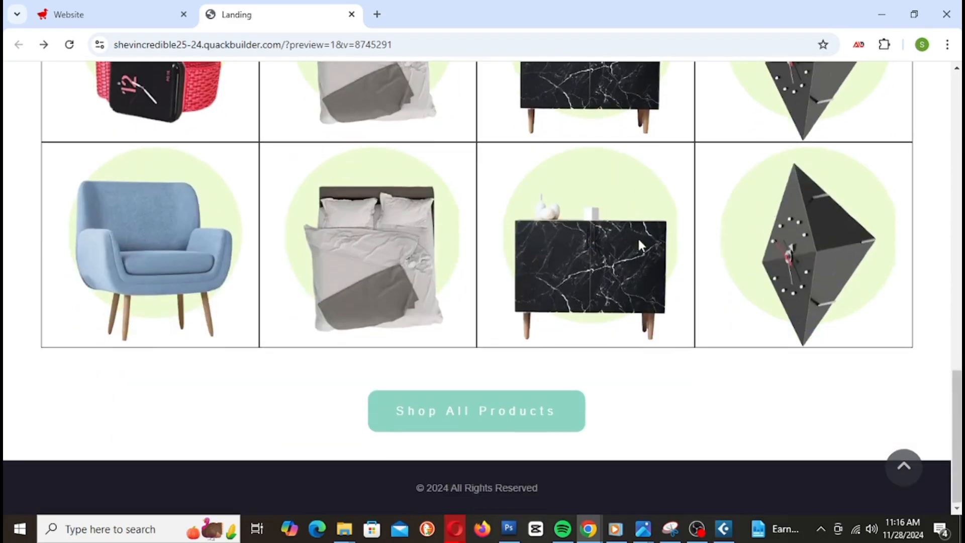
scroll(639, 239, up, 10)
scroll(645, 239, down, 4)
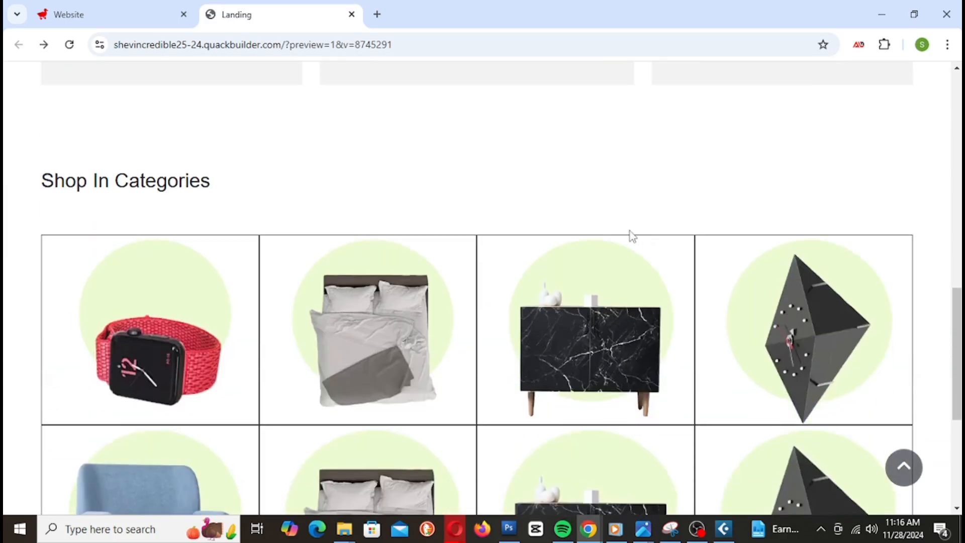
scroll(877, 323, down, 6)
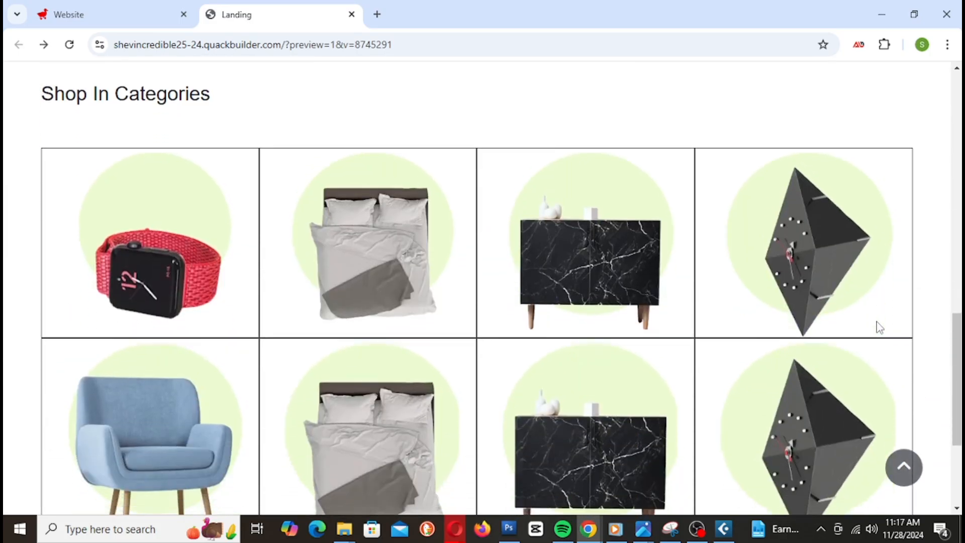
scroll(845, 261, up, 17)
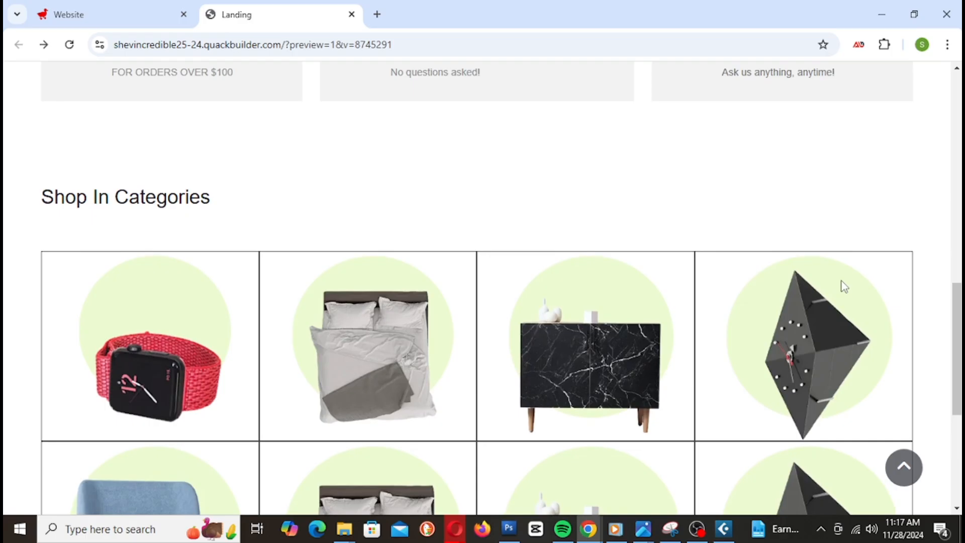
scroll(841, 280, down, 13)
scroll(843, 283, down, 3)
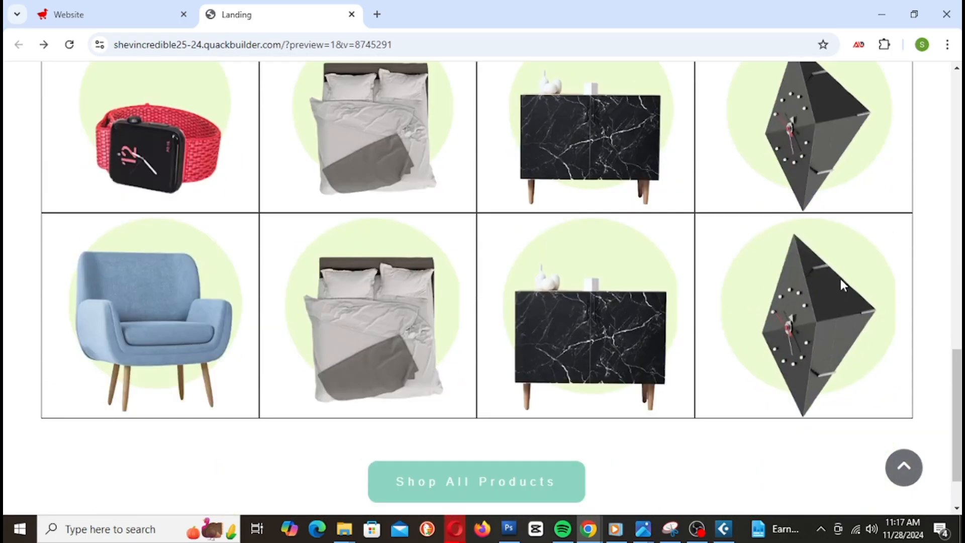
scroll(840, 280, up, 1)
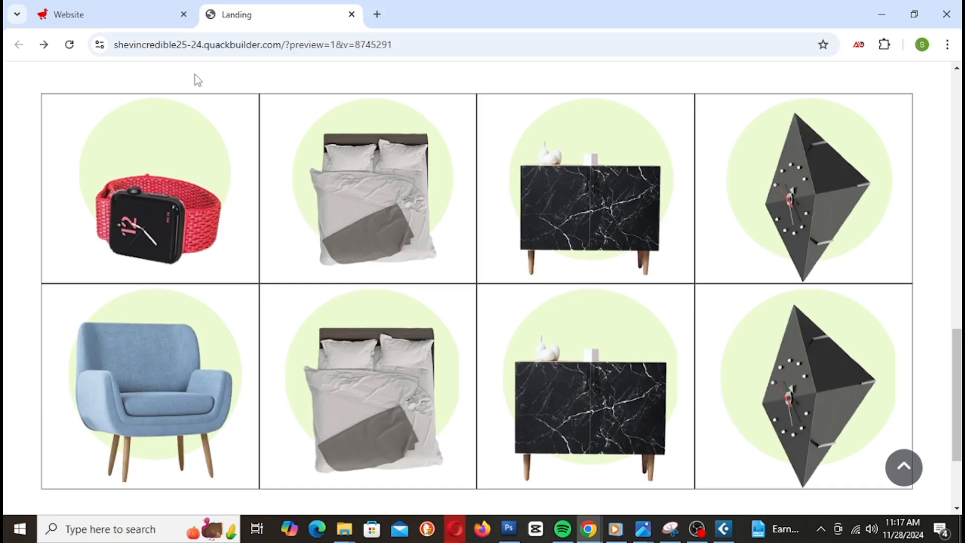
click(110, 14)
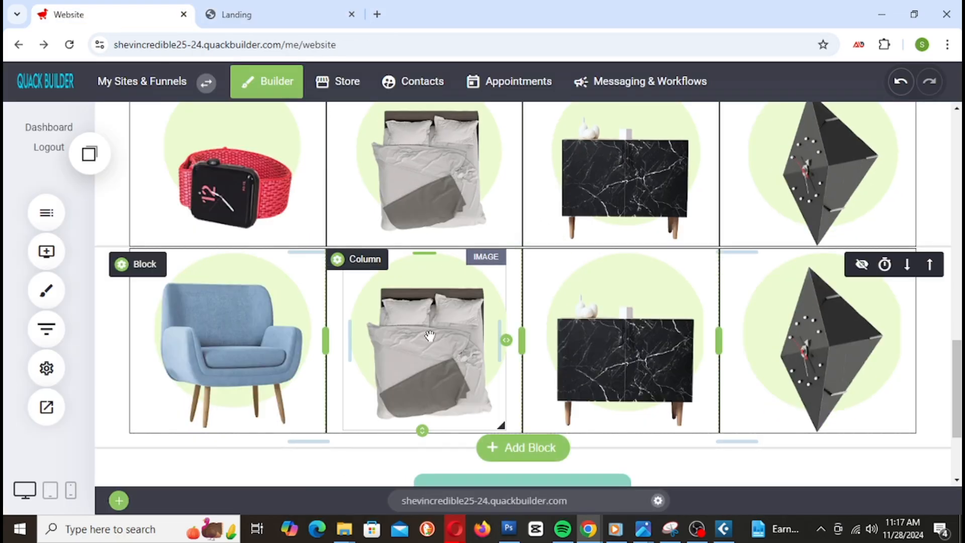
Replace the bottom-row bed with the diamond clock and the top-row cabinet with the red watch.
click(430, 333)
click(830, 185)
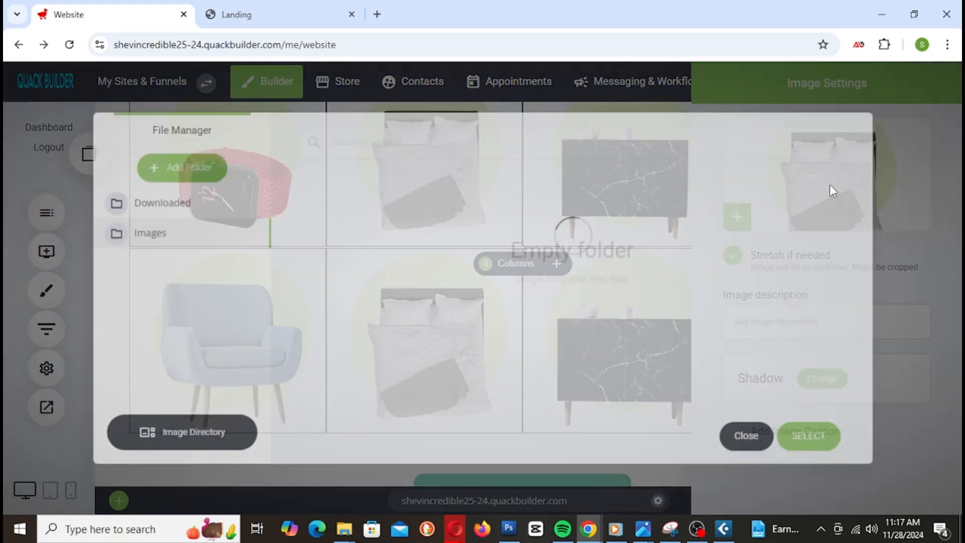
scroll(632, 301, down, 3)
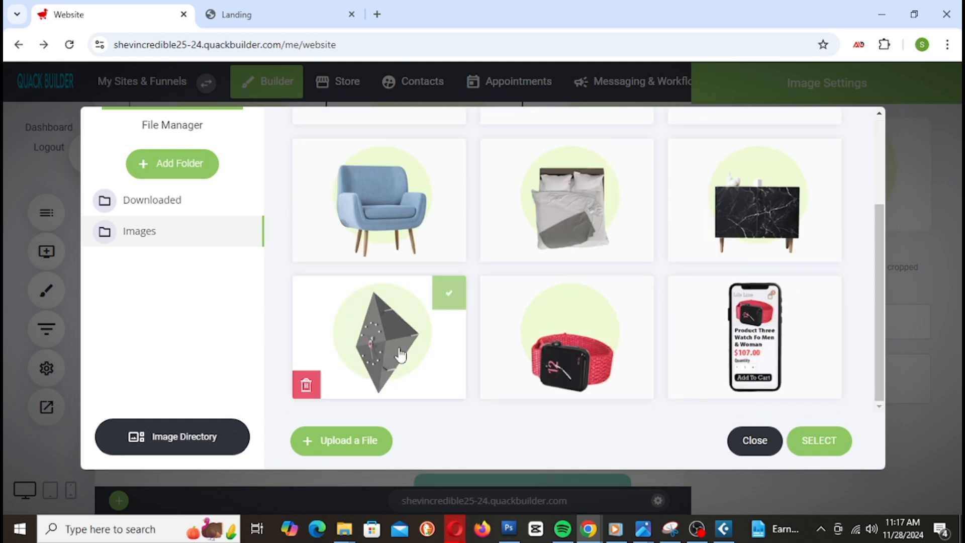
click(413, 308)
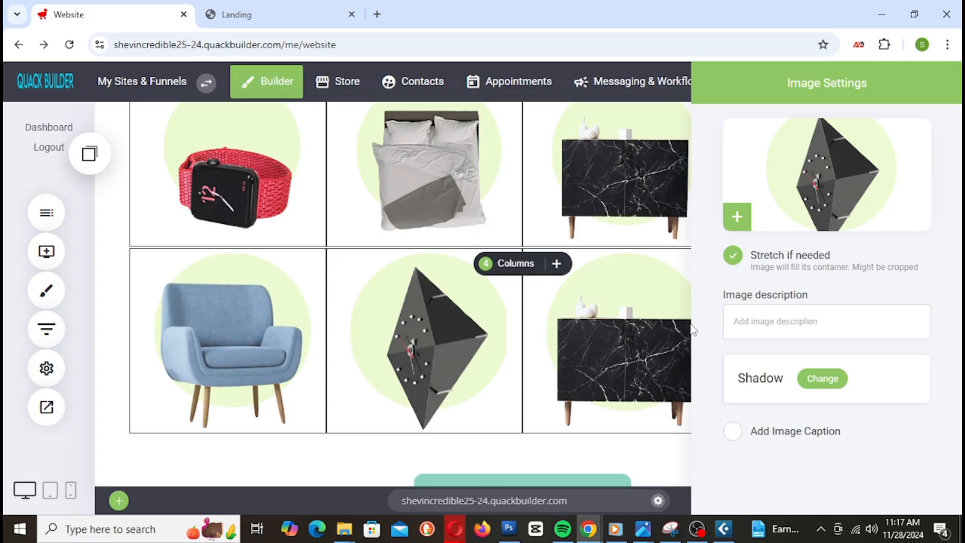
click(579, 185)
click(660, 172)
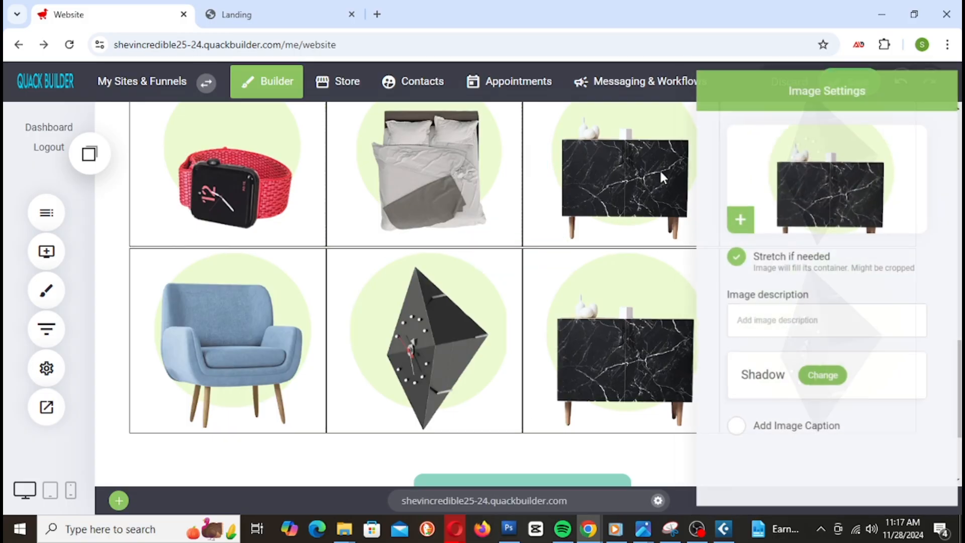
click(836, 174)
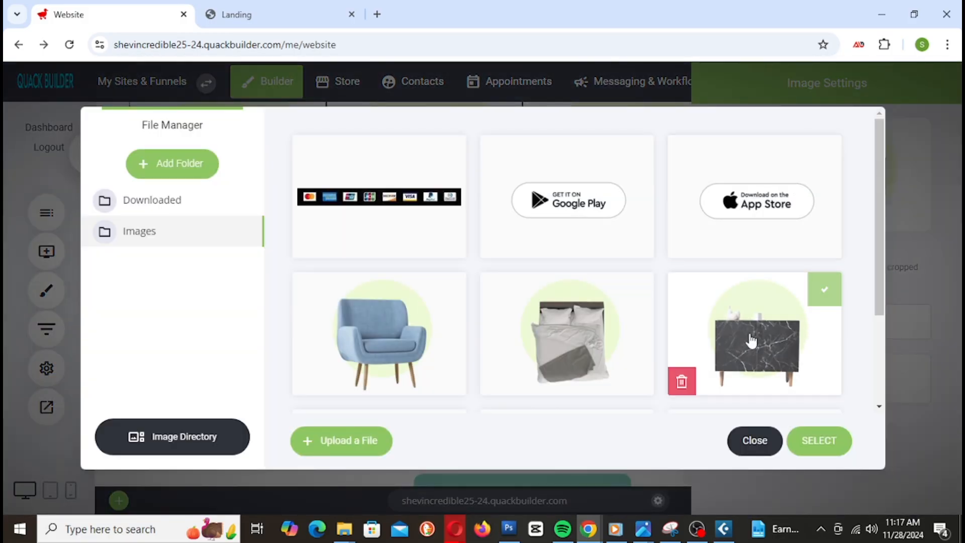
scroll(749, 334, down, 3)
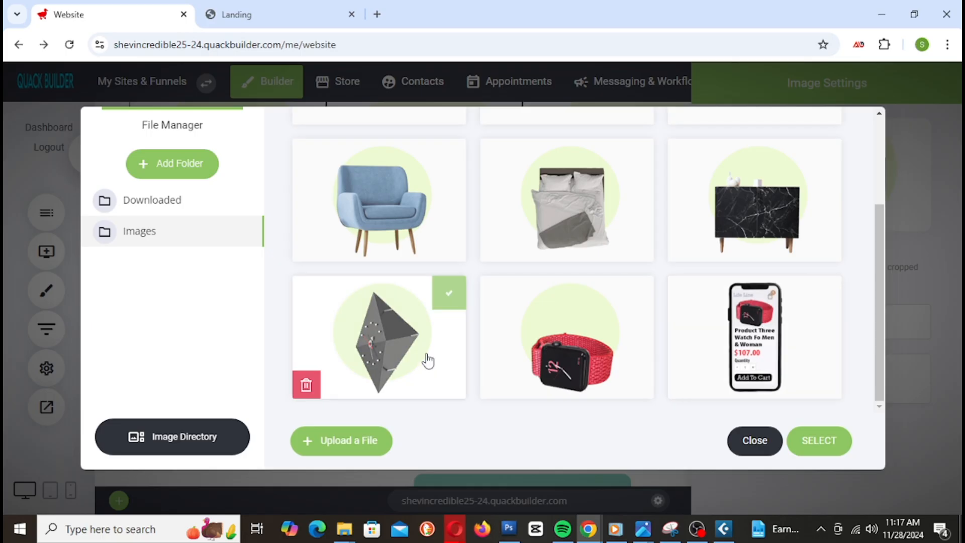
click(579, 346)
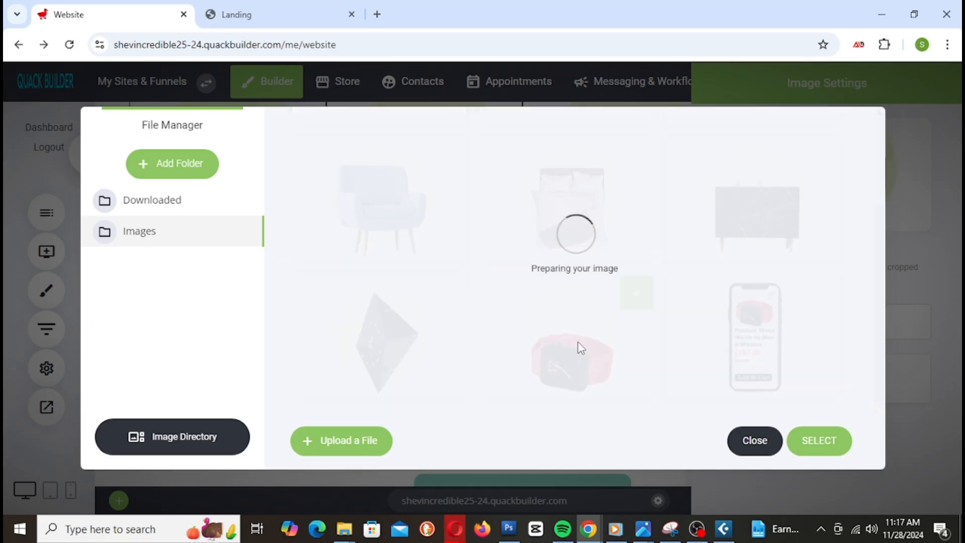
Replace the bottom-right clock image with the blue chair.
click(478, 354)
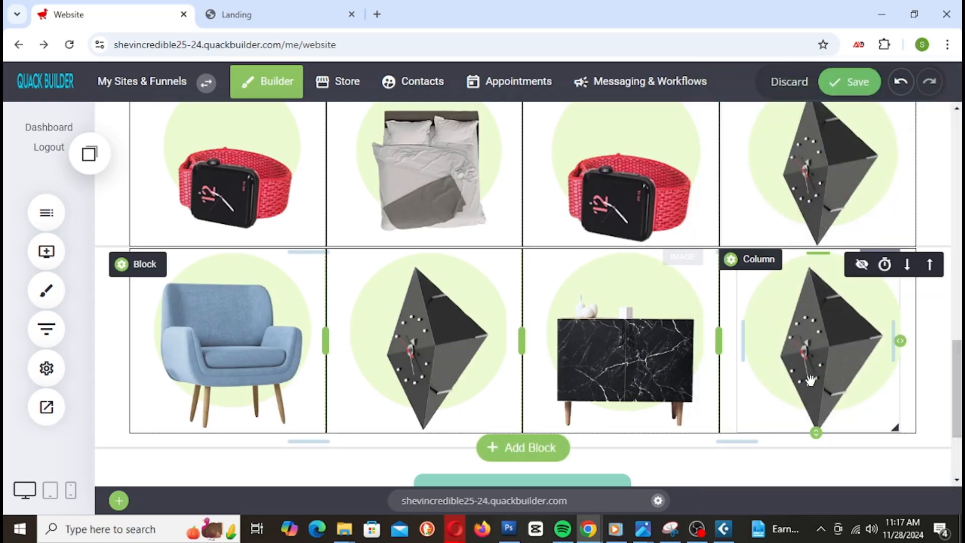
scroll(815, 381, down, 1)
scroll(816, 380, up, 2)
scroll(816, 381, down, 1)
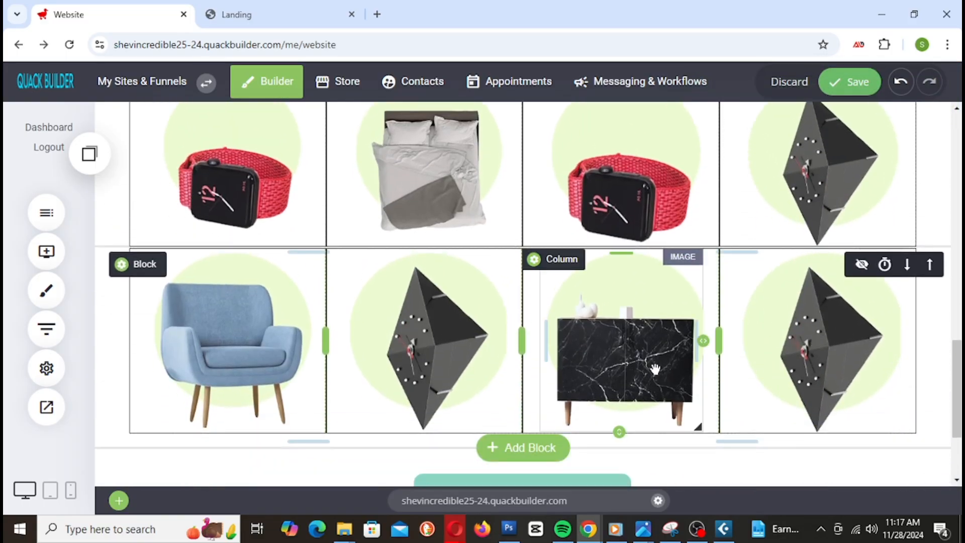
click(810, 368)
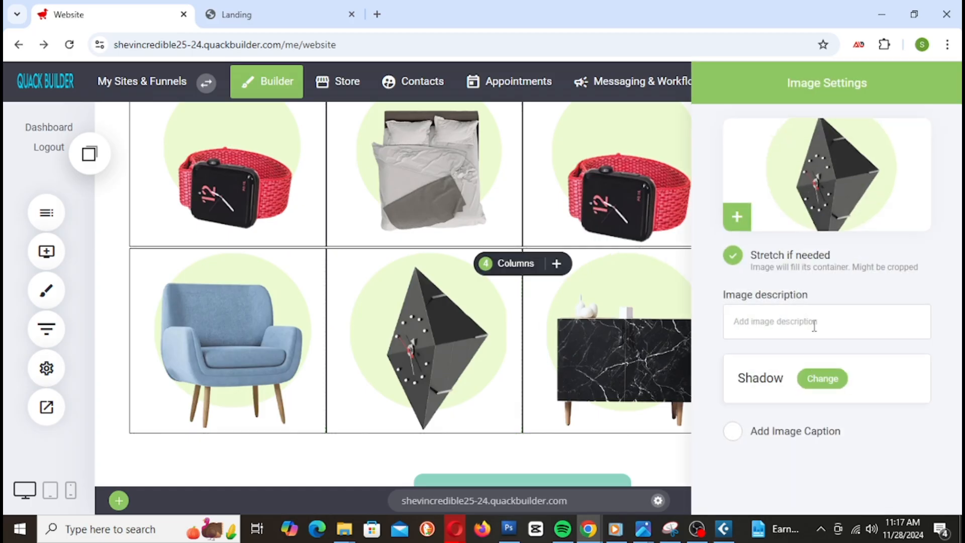
click(803, 185)
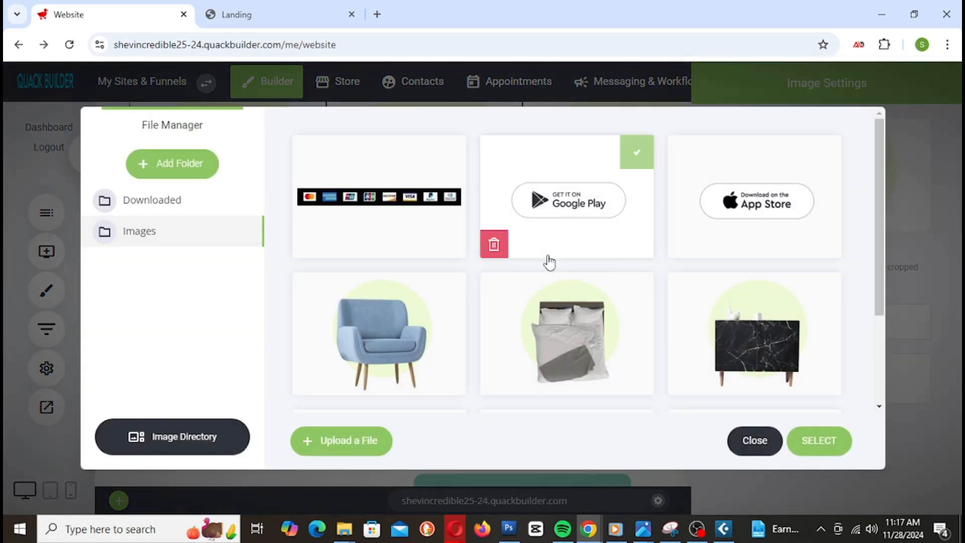
scroll(546, 280, down, 3)
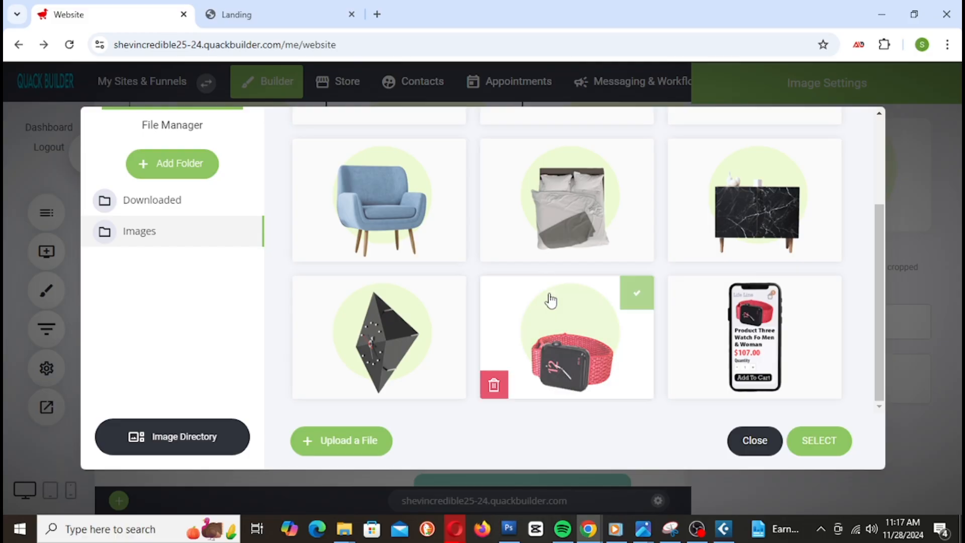
scroll(552, 297, up, 3)
scroll(551, 297, down, 3)
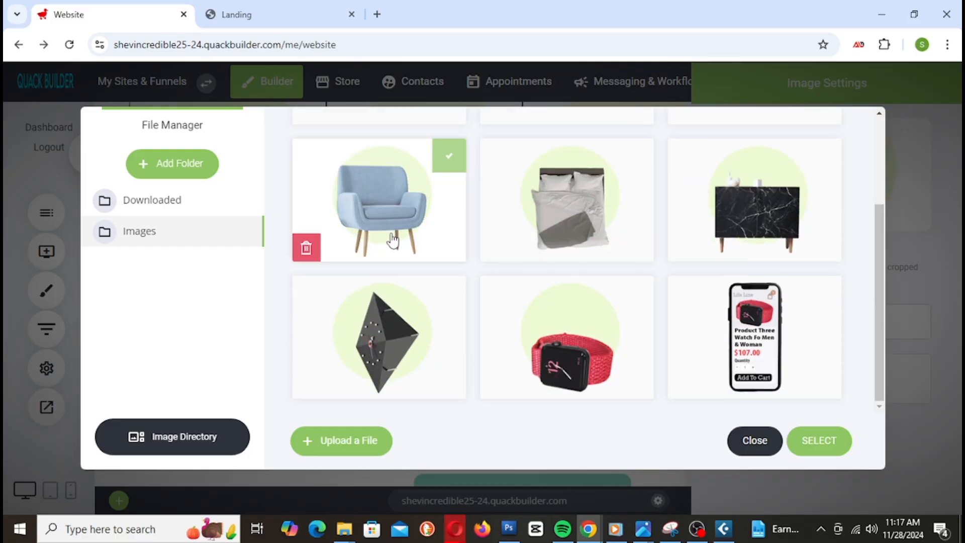
click(395, 206)
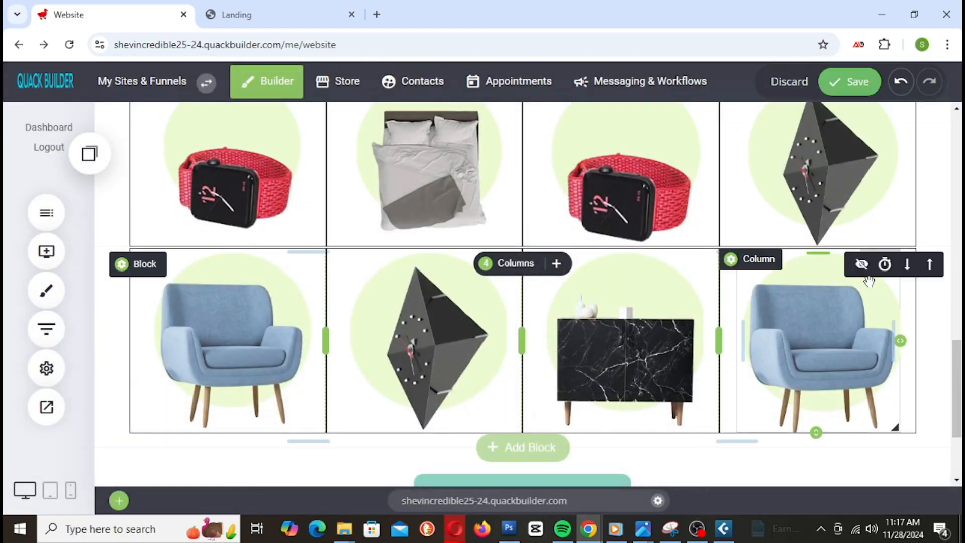
scroll(829, 370, up, 3)
scroll(829, 371, down, 3)
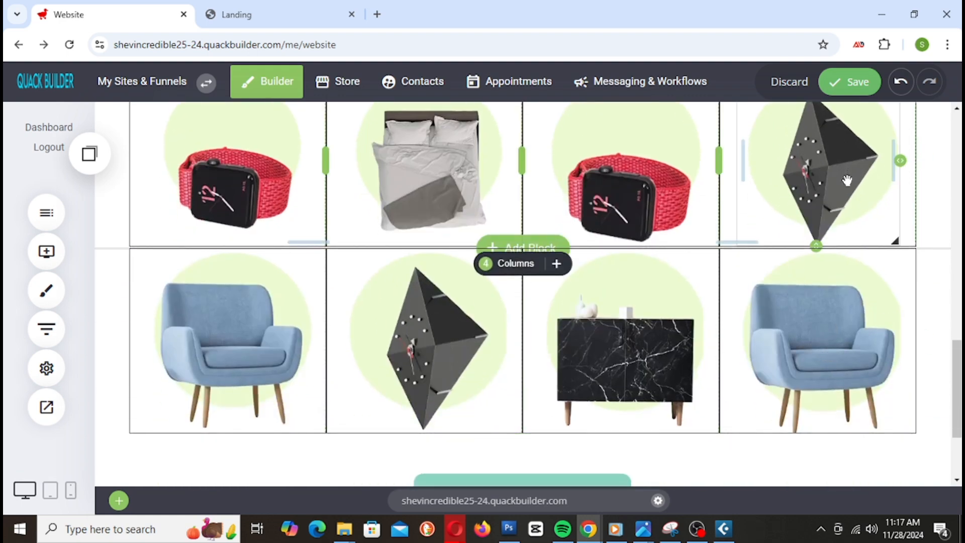
Save the page with the rearranged product grid.
scroll(848, 180, up, 2)
scroll(847, 180, down, 2)
click(851, 96)
Confirm in the Landing preview that the bottom row shows chair, watch, cabinet, chair.
scroll(578, 384, up, 6)
scroll(578, 390, down, 6)
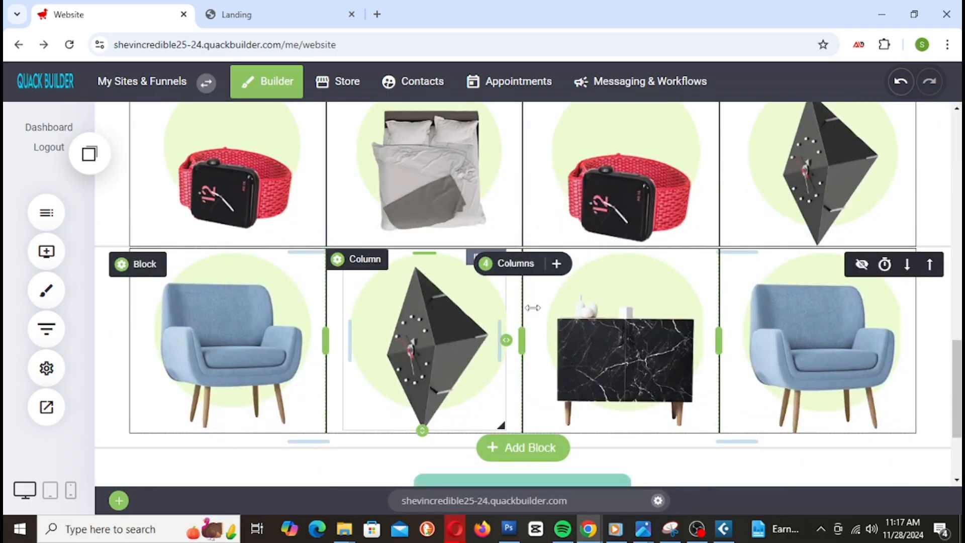
scroll(781, 317, up, 5)
scroll(781, 319, down, 3)
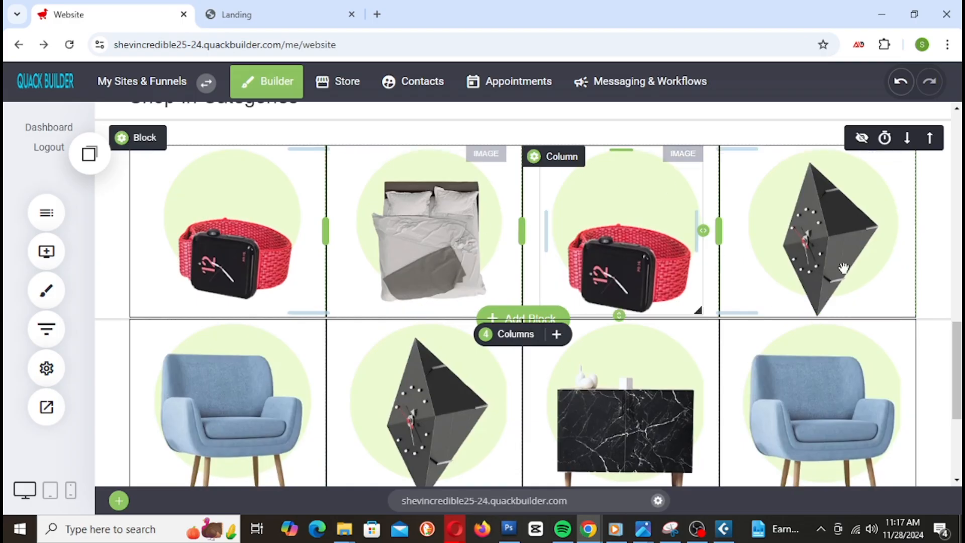
scroll(578, 261, down, 3)
scroll(503, 272, up, 3)
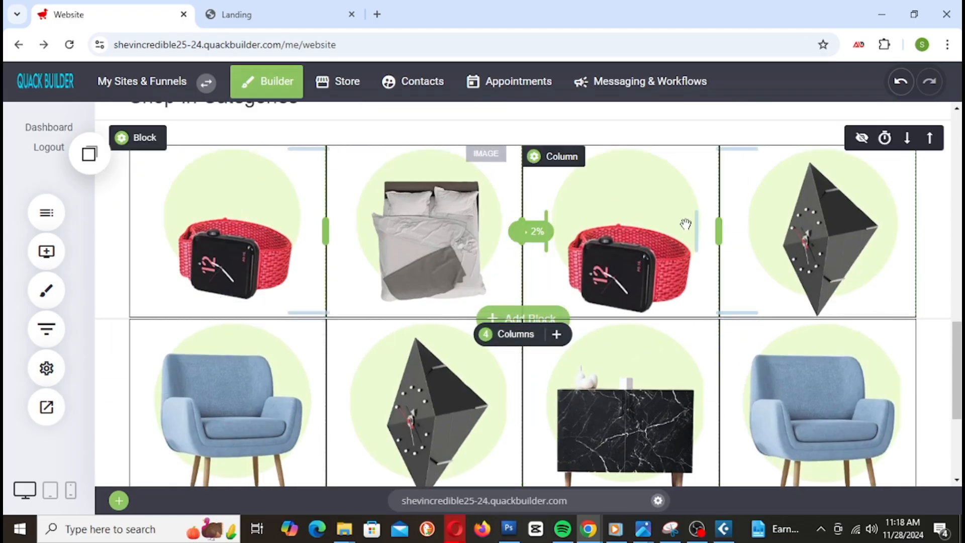
scroll(653, 339, down, 1)
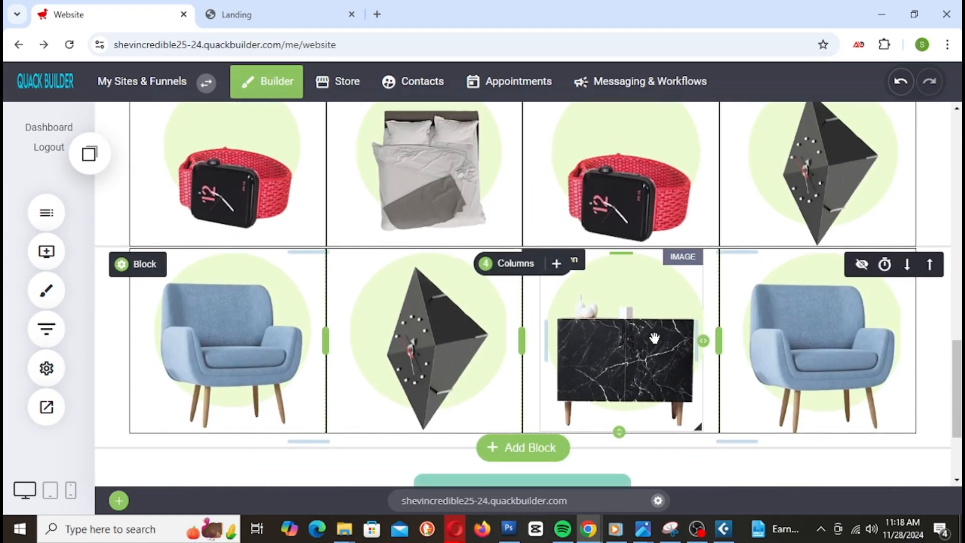
scroll(654, 338, up, 1)
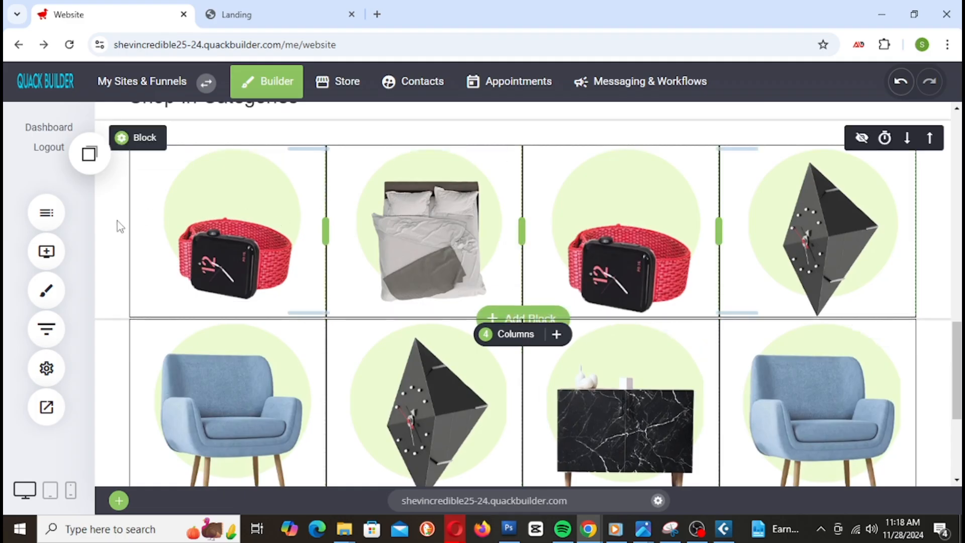
scroll(457, 216, down, 1)
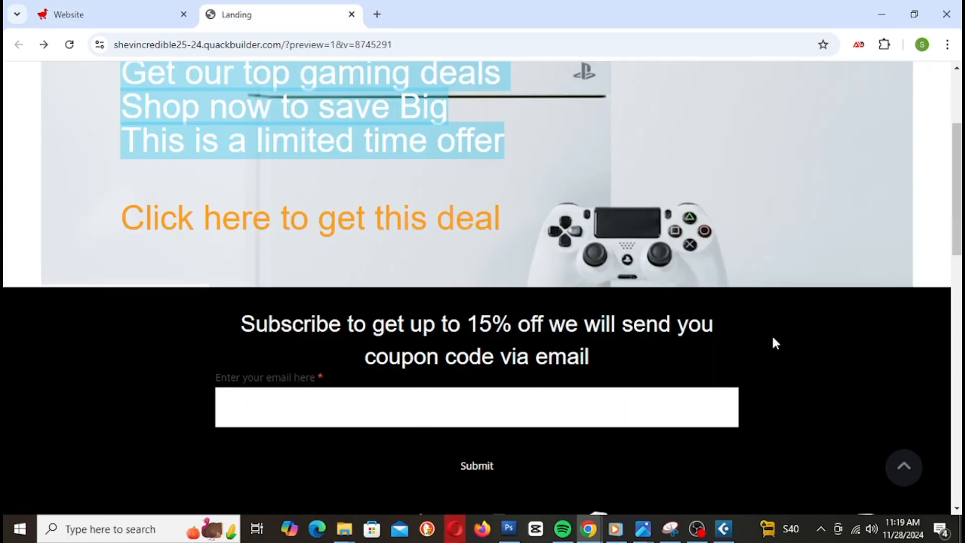
scroll(772, 336, down, 15)
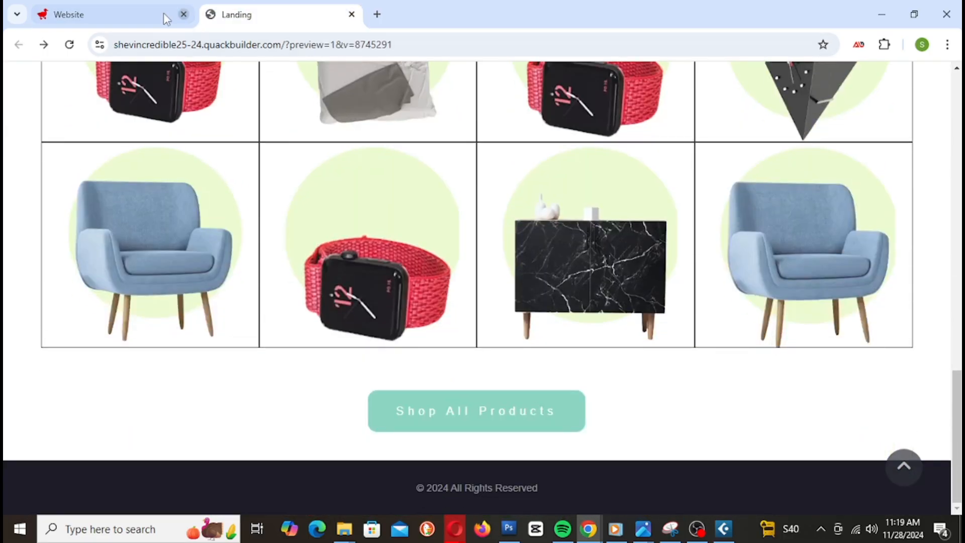
click(166, 19)
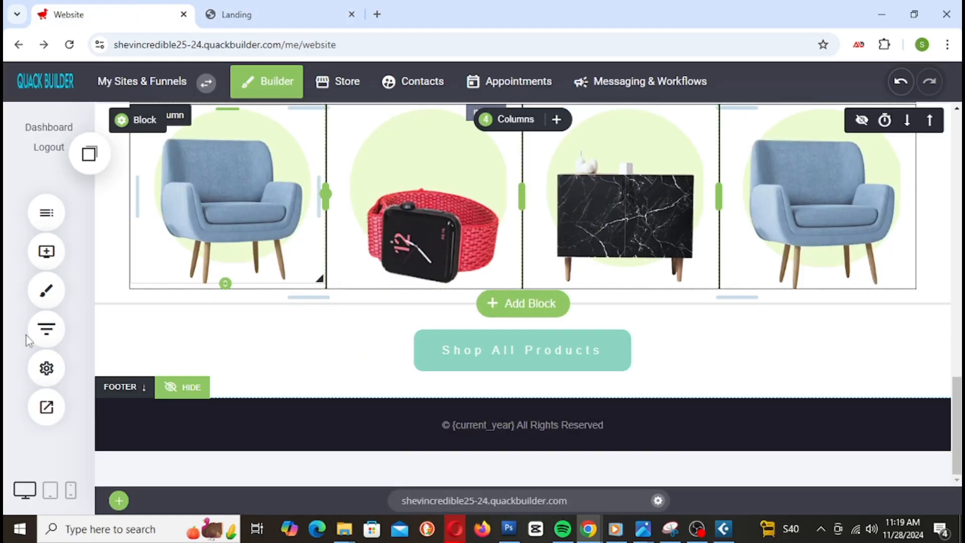
Drop an empty CONTAINER widget beneath the Shop All Products button, above the footer.
click(46, 252)
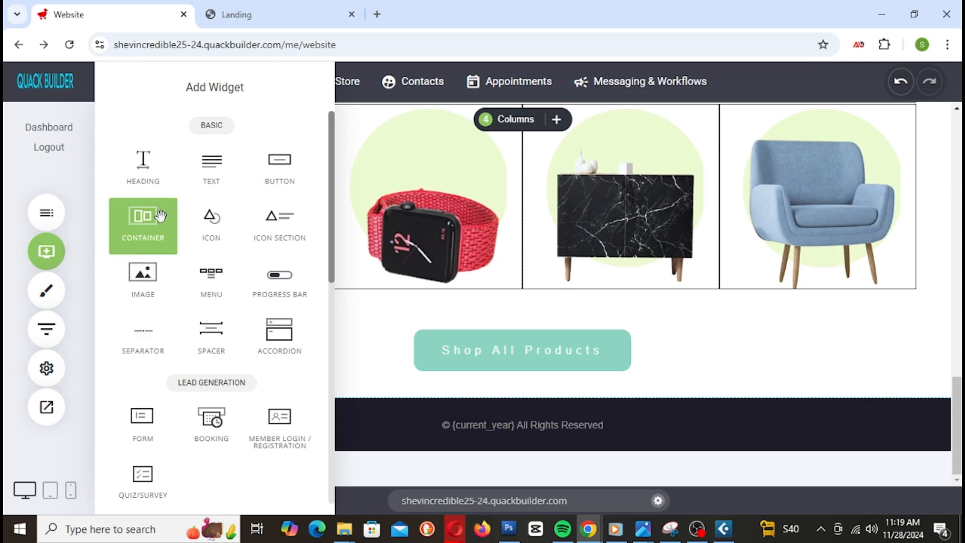
drag(160, 217, 543, 385)
scroll(872, 312, down, 3)
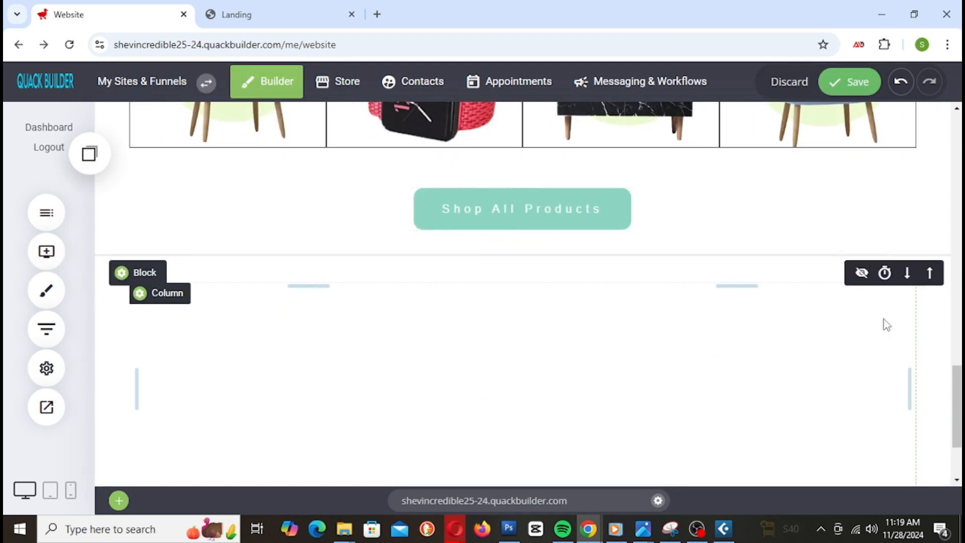
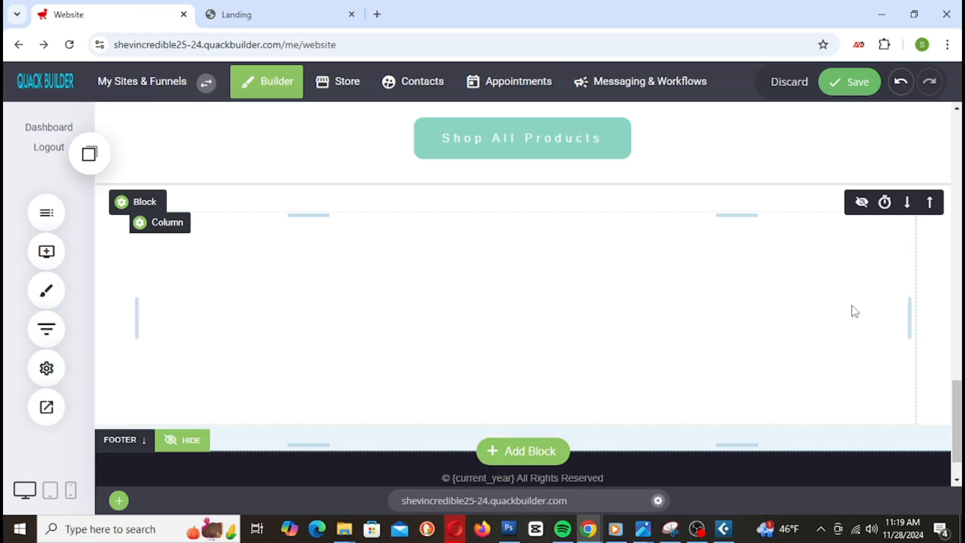
Review the landing page in live preview, then return to the page editor.
click(307, 7)
scroll(370, 149, up, 8)
scroll(403, 280, down, 2)
scroll(304, 233, down, 5)
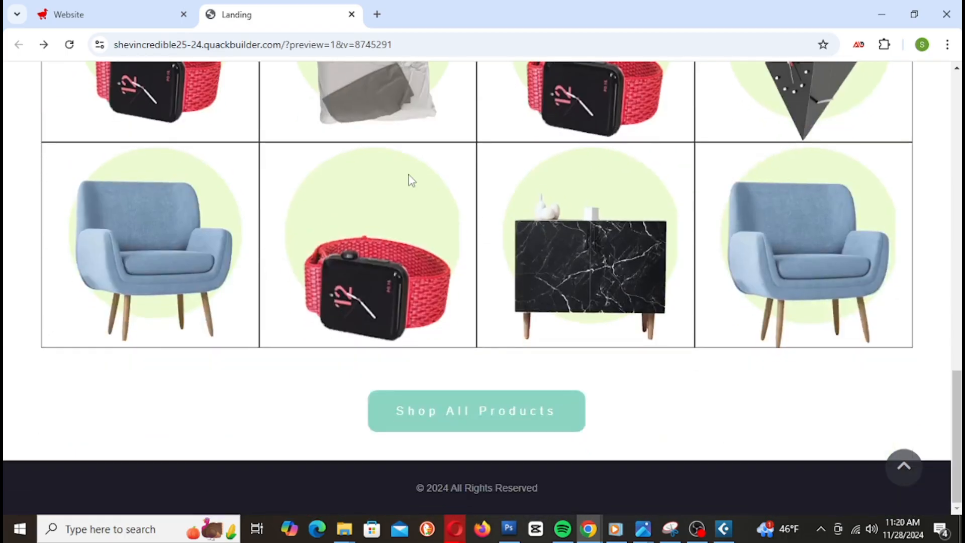
click(55, 13)
scroll(431, 204, down, 2)
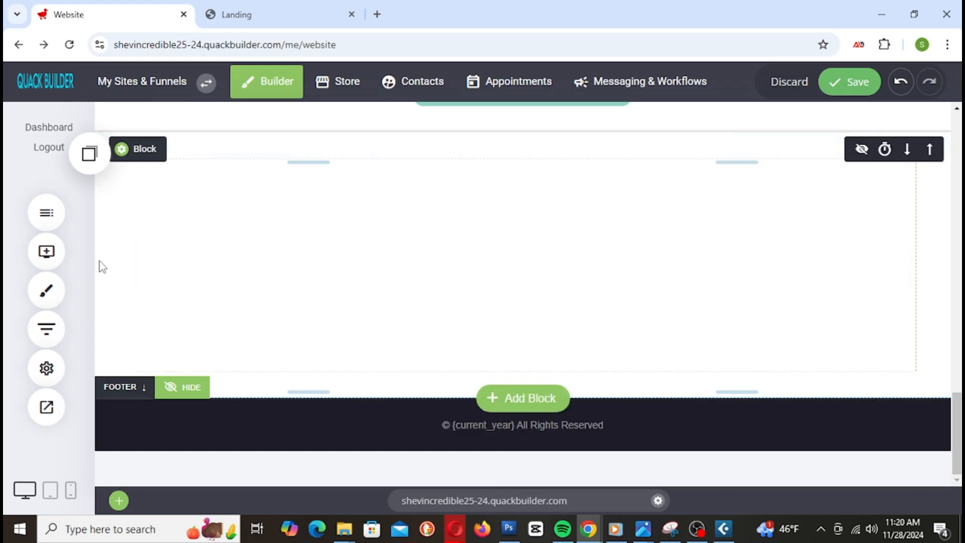
Add a new container above the footer holding a heading that reads 'Best Deals'.
click(48, 264)
drag(161, 218, 468, 185)
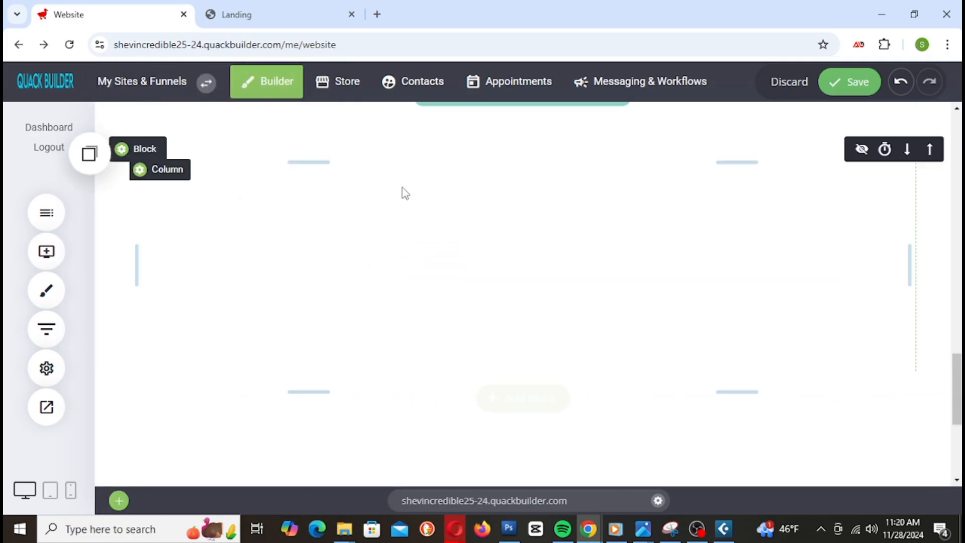
click(43, 271)
drag(147, 189, 391, 178)
click(211, 177)
double_click(216, 180)
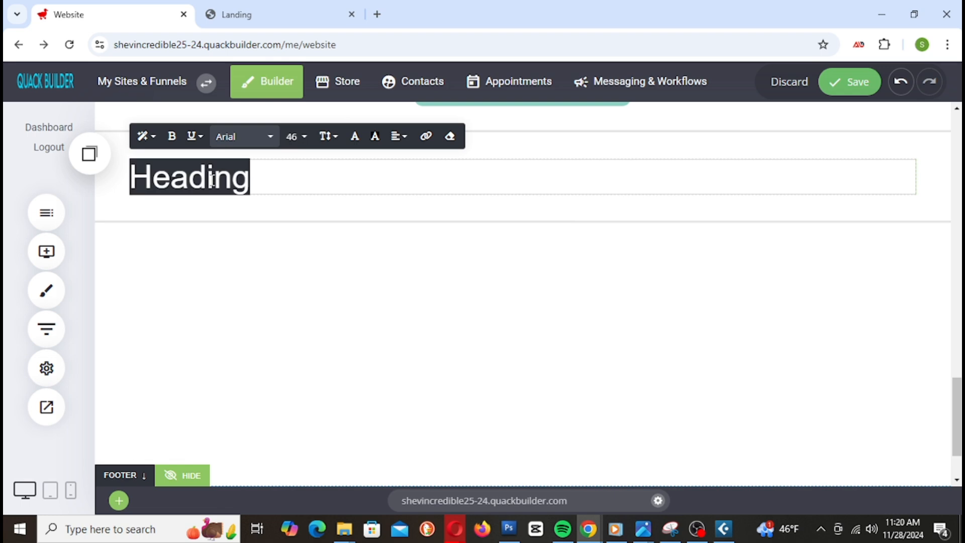
text(Best Deals)
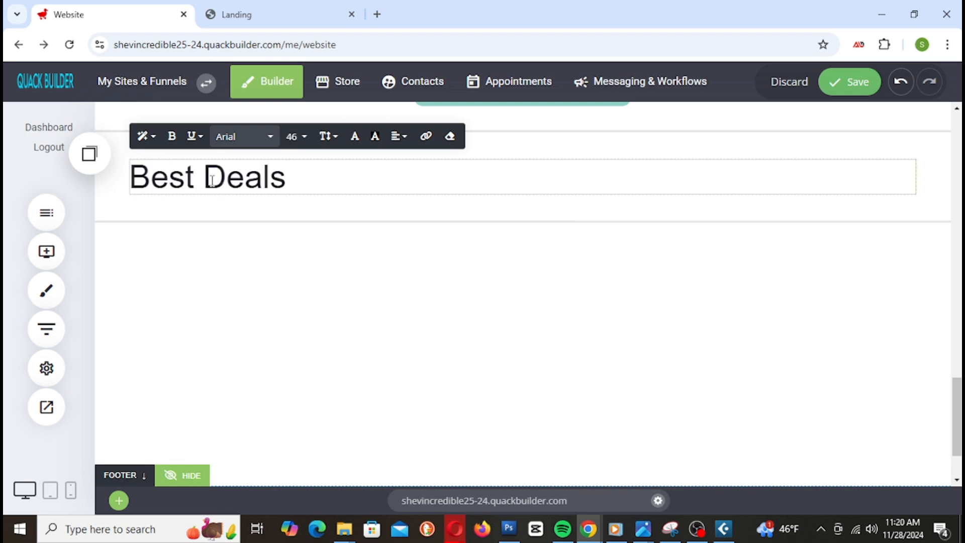
Set the Best Deals heading to font size 36, save, and tighten the section padding.
triple_click(282, 180)
click(296, 136)
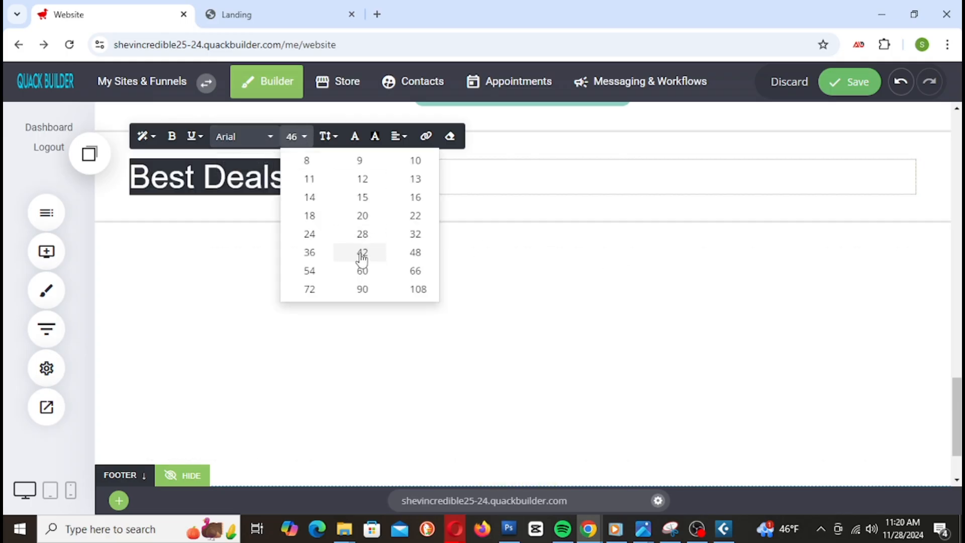
click(310, 252)
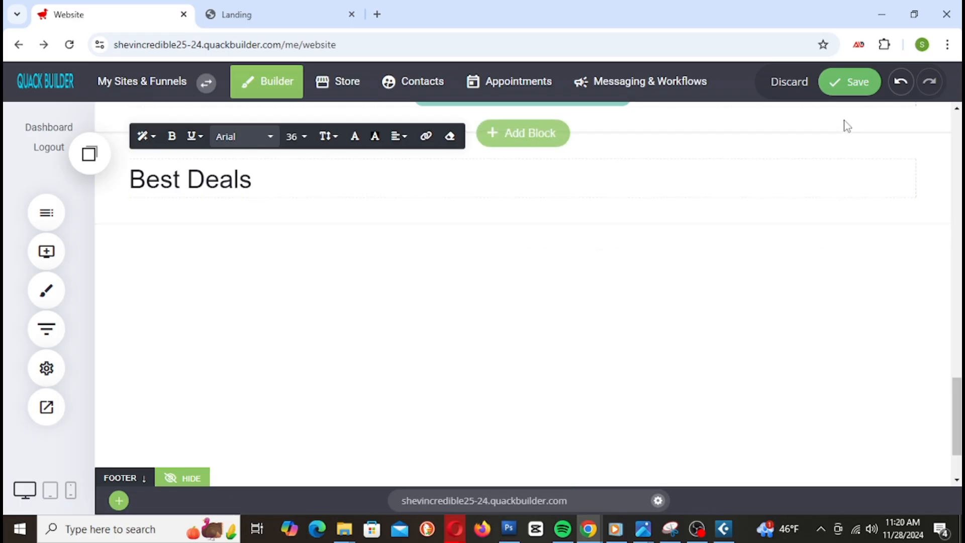
click(855, 82)
drag(349, 210, 349, 194)
mouse_move(347, 143)
mouse_down()
mouse_move(347, 106)
mouse_move(343, 135)
mouse_move(342, 126)
mouse_up()
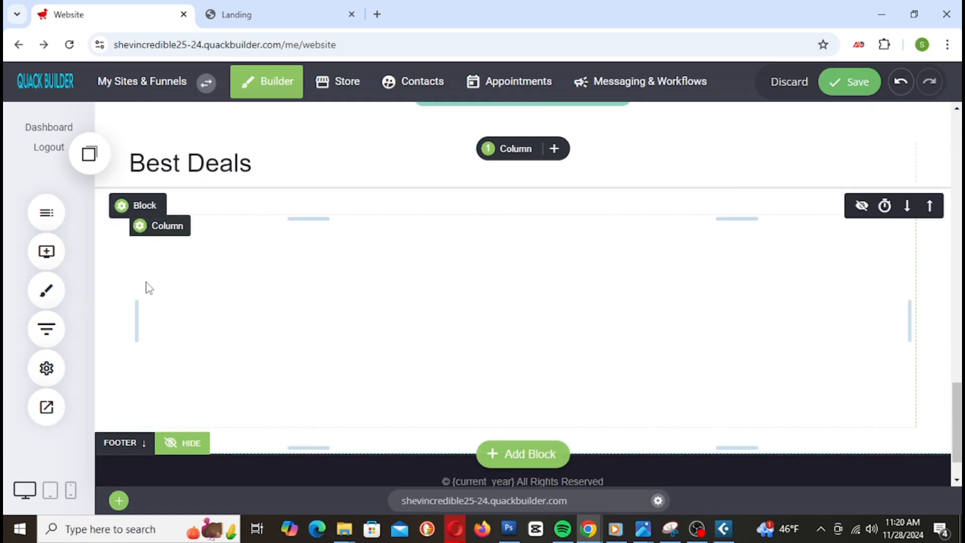
Place a Store product feed of three sale items under Best Deals and save.
click(45, 250)
scroll(201, 331, down, 5)
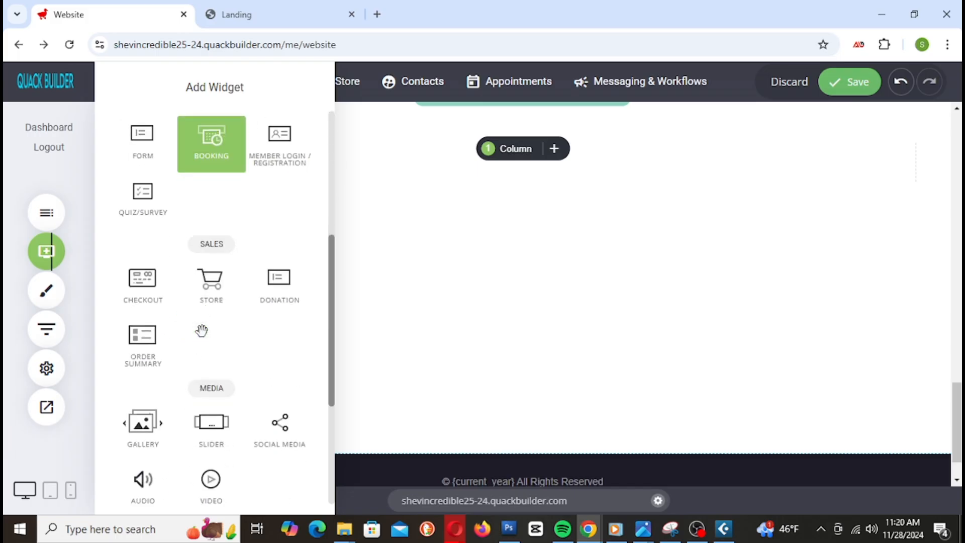
drag(211, 284, 519, 212)
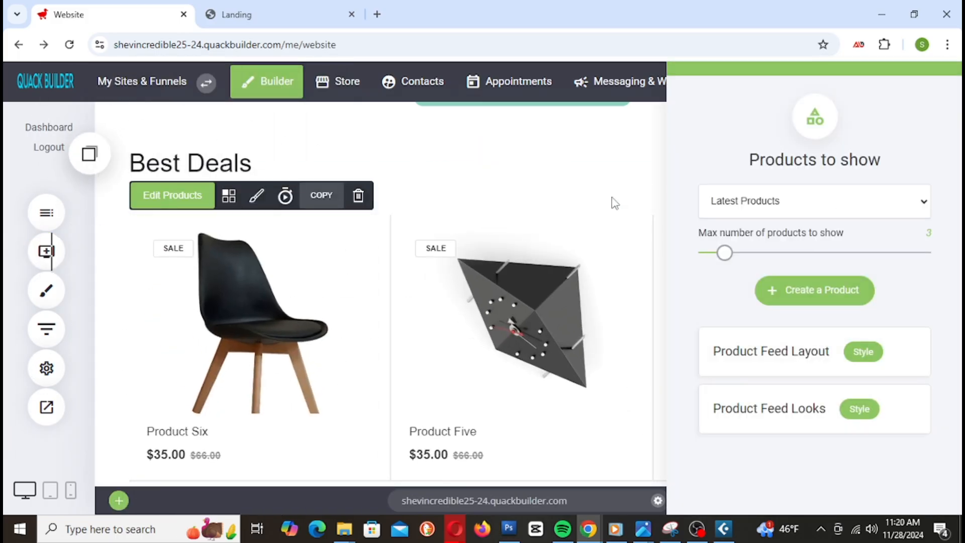
click(619, 202)
click(851, 97)
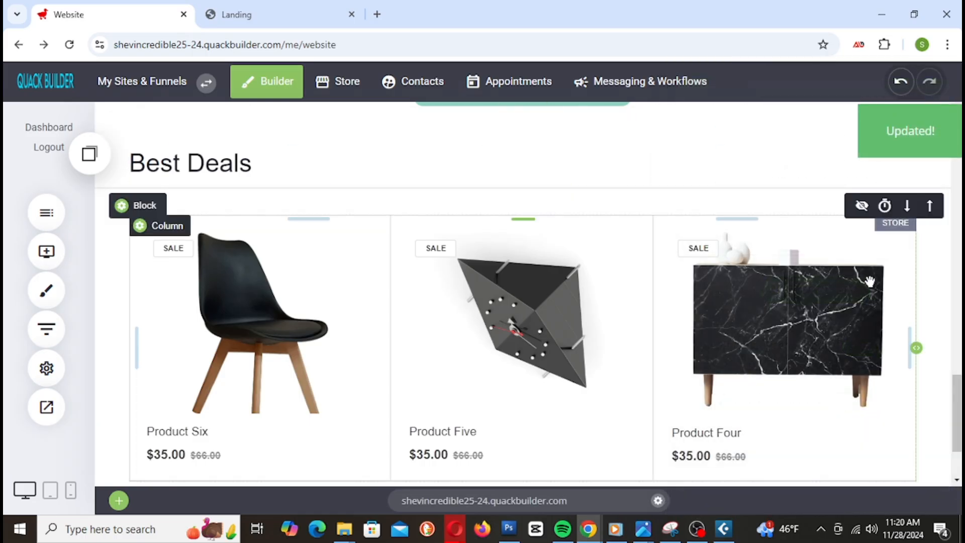
scroll(870, 281, down, 3)
scroll(869, 281, up, 5)
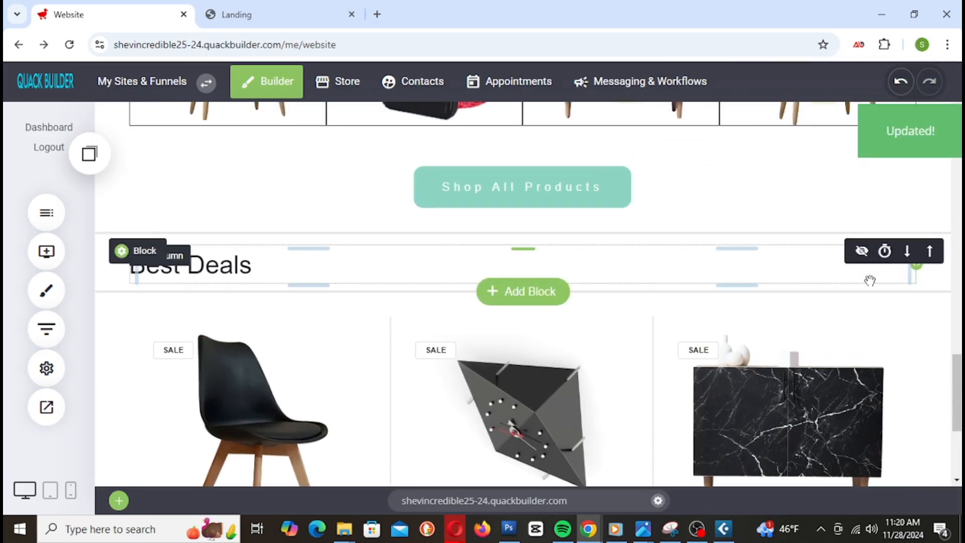
scroll(874, 287, down, 1)
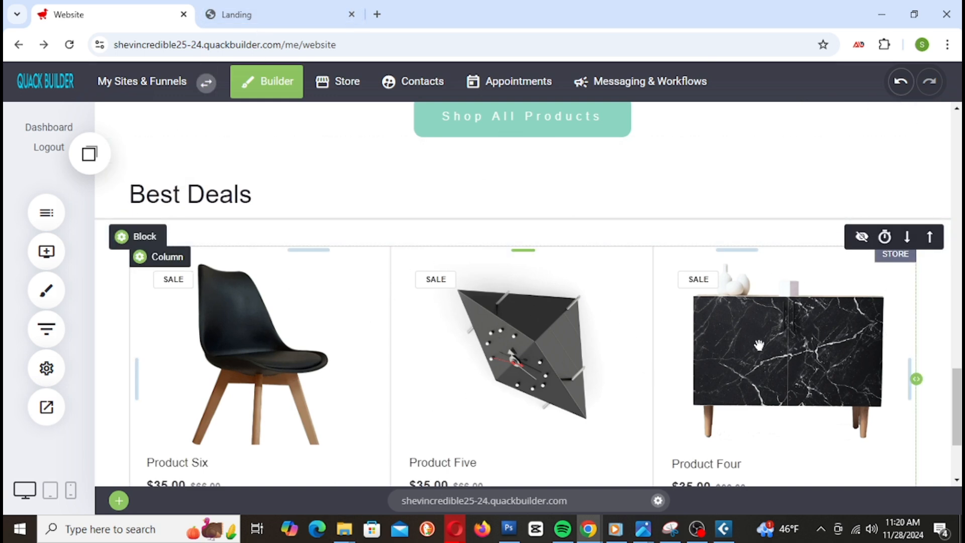
click(282, 20)
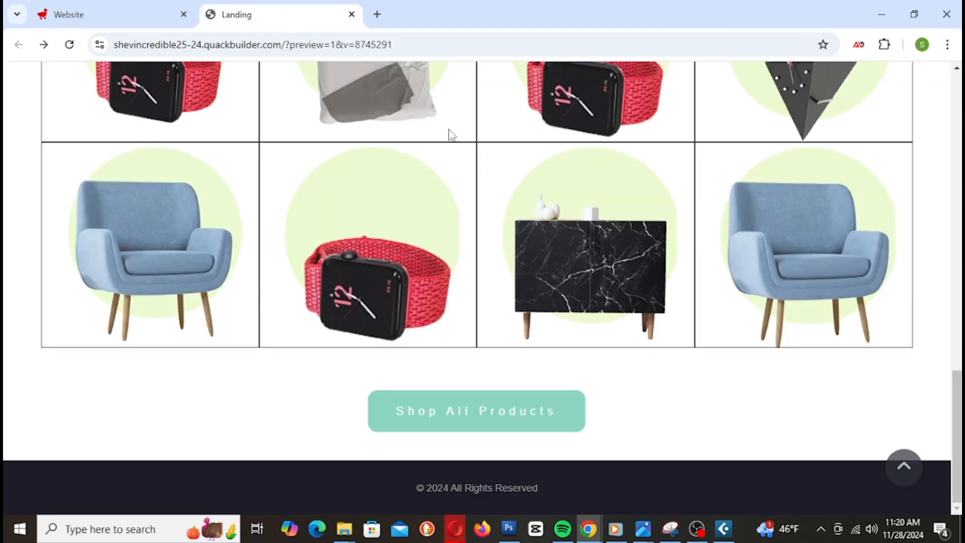
scroll(563, 280, up, 3)
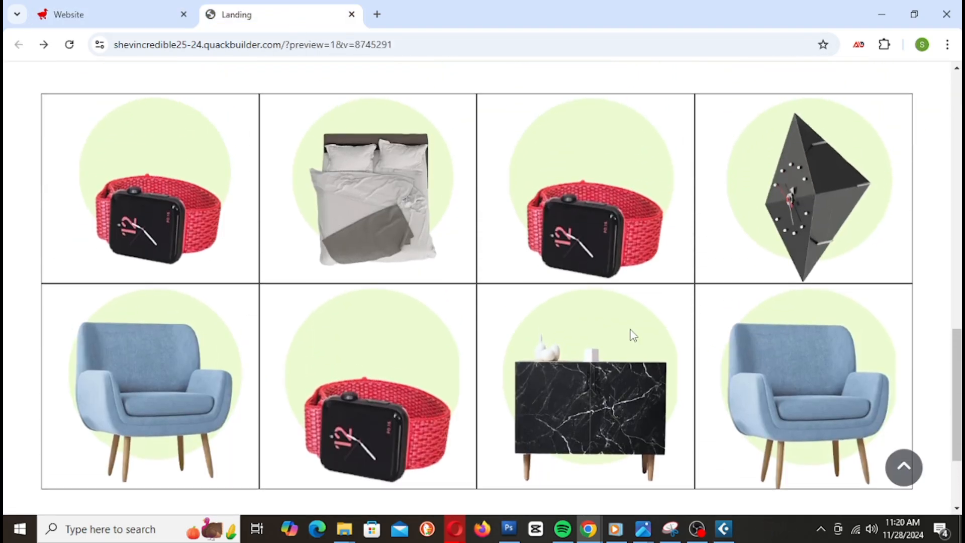
right_click(323, 2)
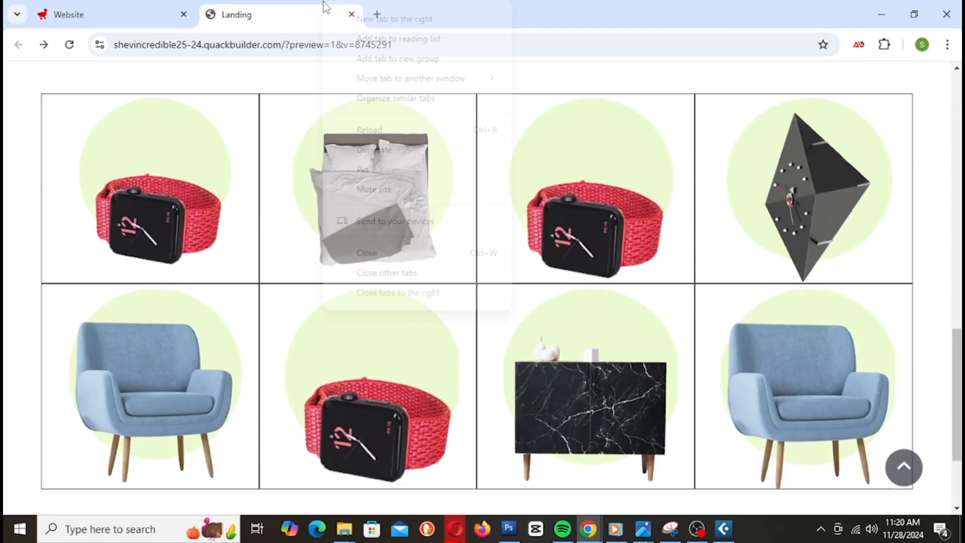
right_click(266, 6)
click(375, 135)
scroll(487, 183, down, 5)
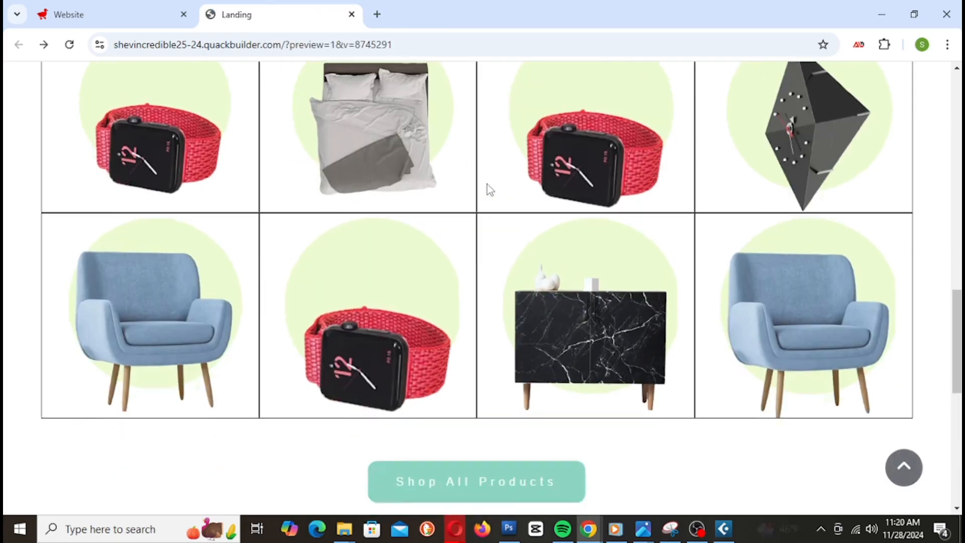
scroll(490, 190, down, 4)
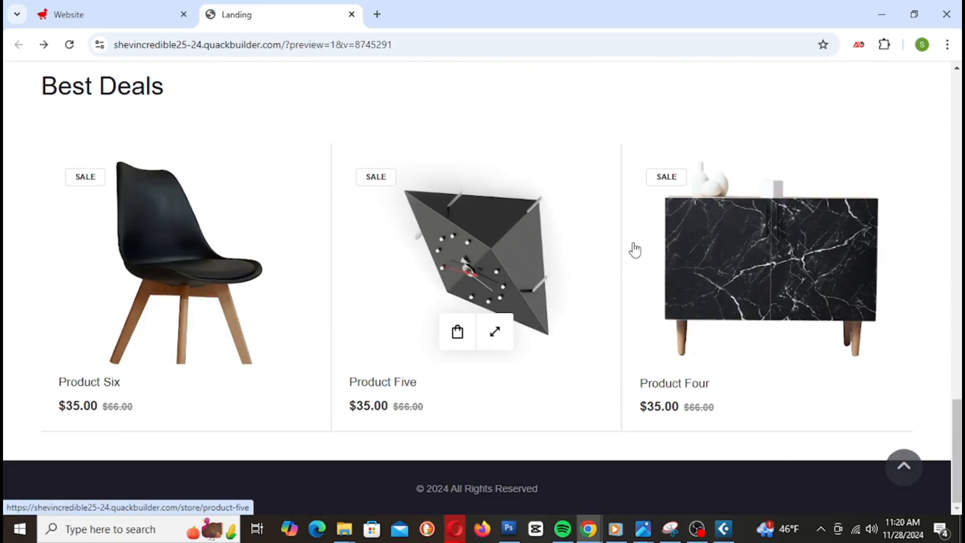
scroll(844, 304, up, 20)
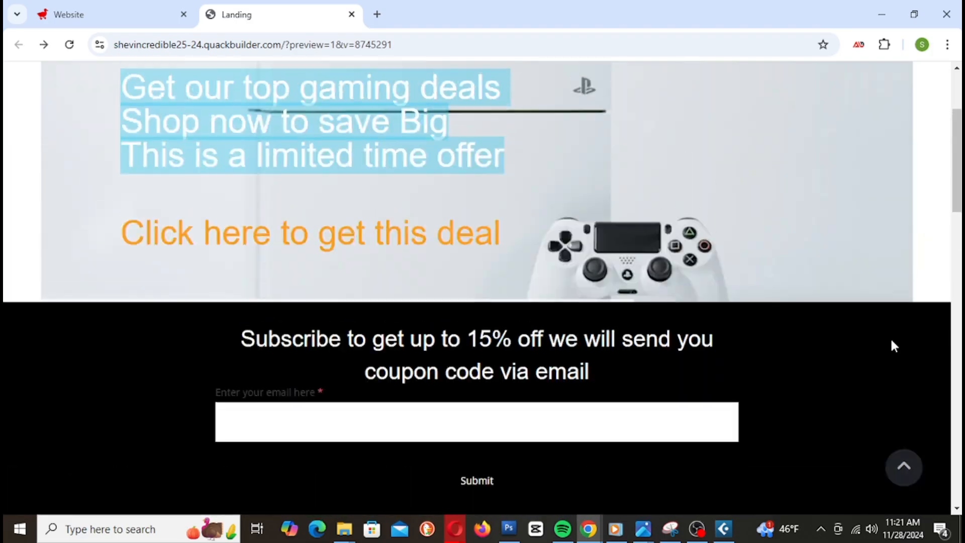
scroll(885, 346, down, 15)
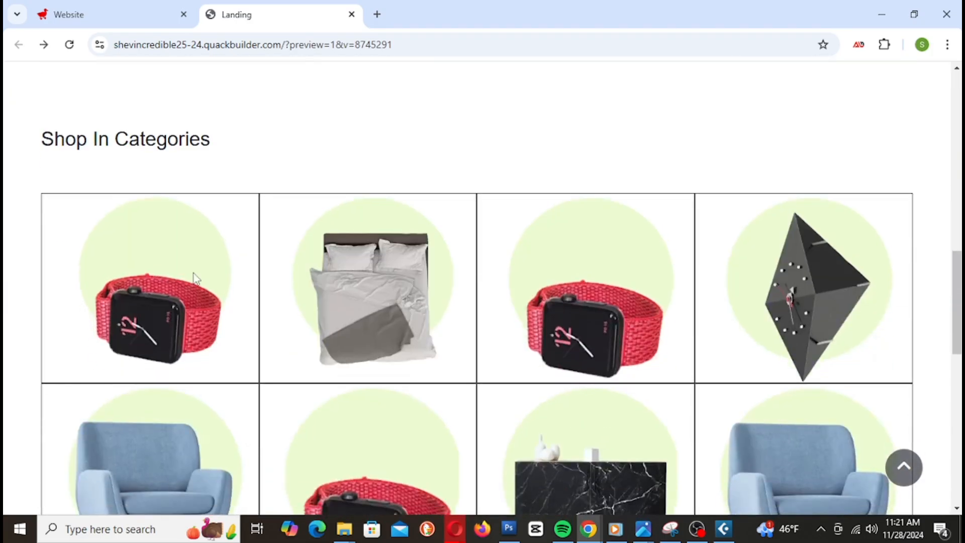
scroll(286, 322, down, 3)
scroll(832, 296, down, 5)
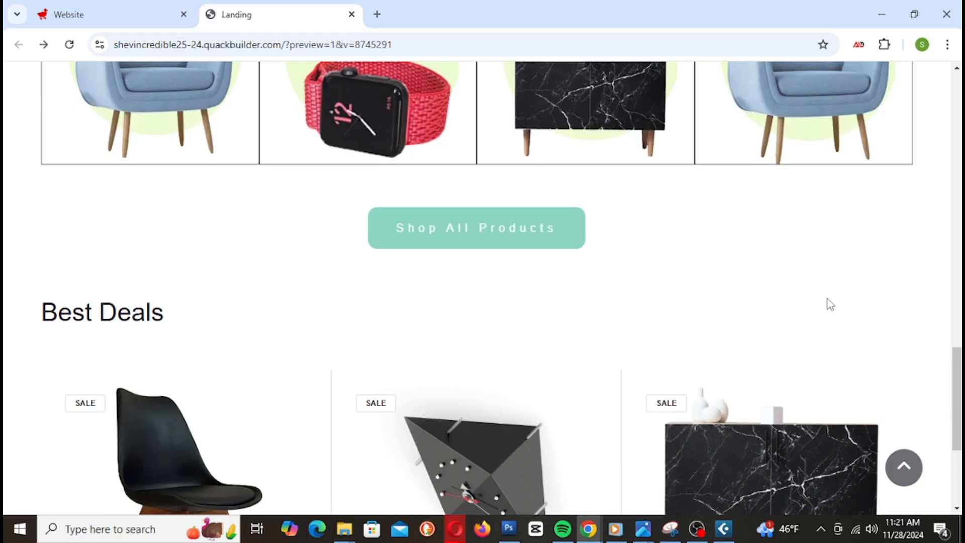
scroll(629, 323, down, 3)
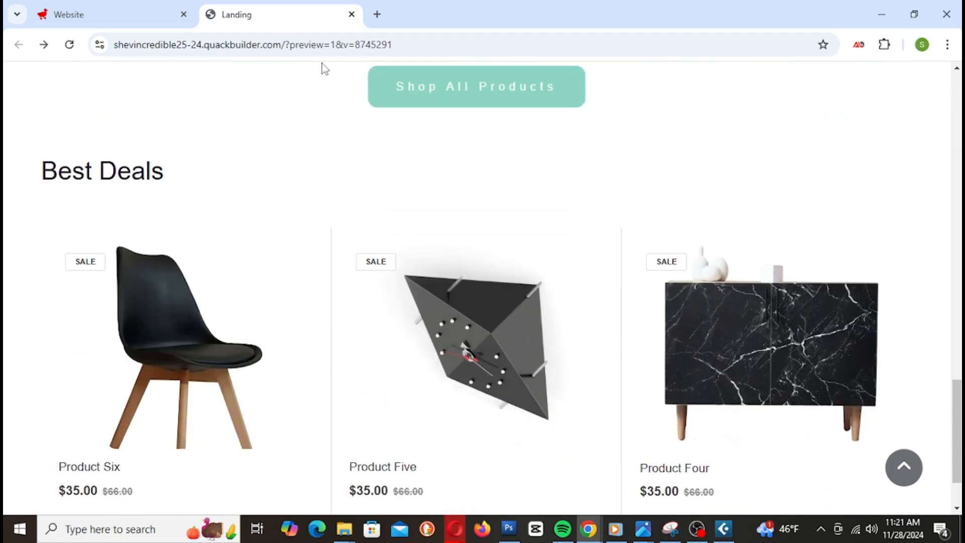
click(106, 9)
scroll(379, 267, up, 3)
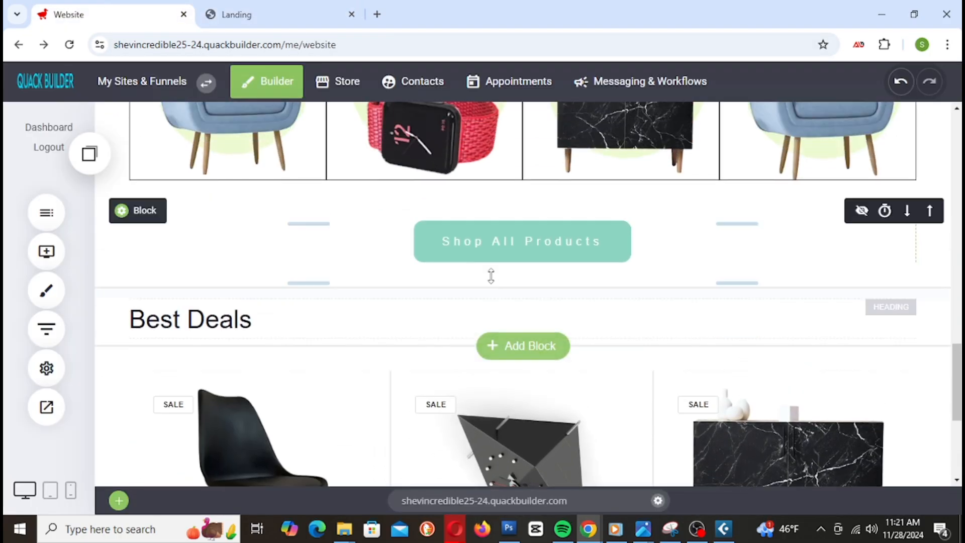
Copy the Shop All Products block and insert the copy above the footer.
drag(321, 279, 322, 280)
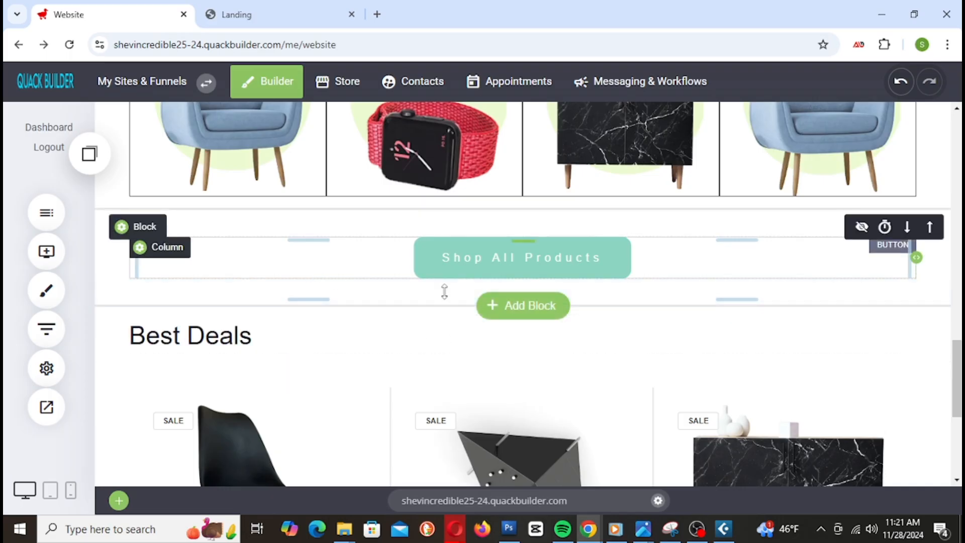
scroll(350, 248, down, 5)
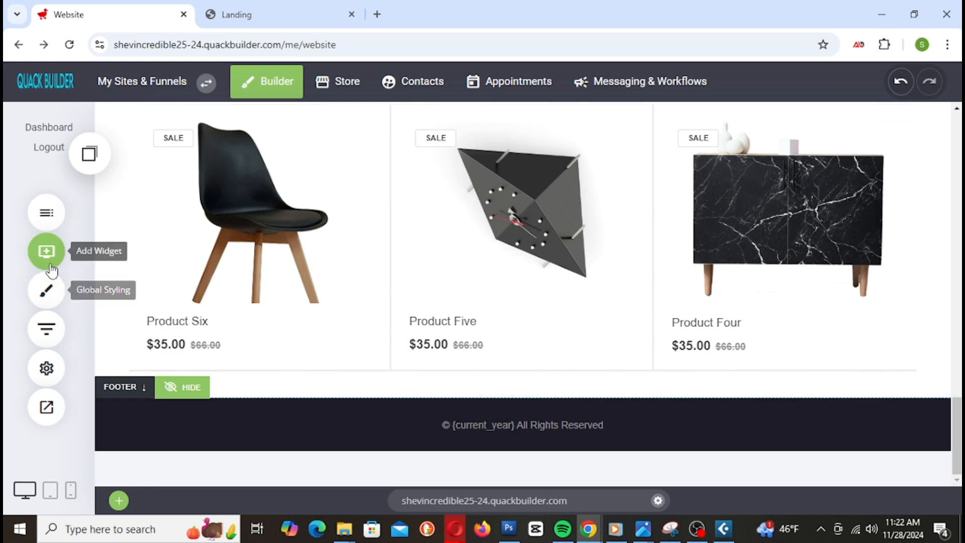
scroll(287, 304, up, 5)
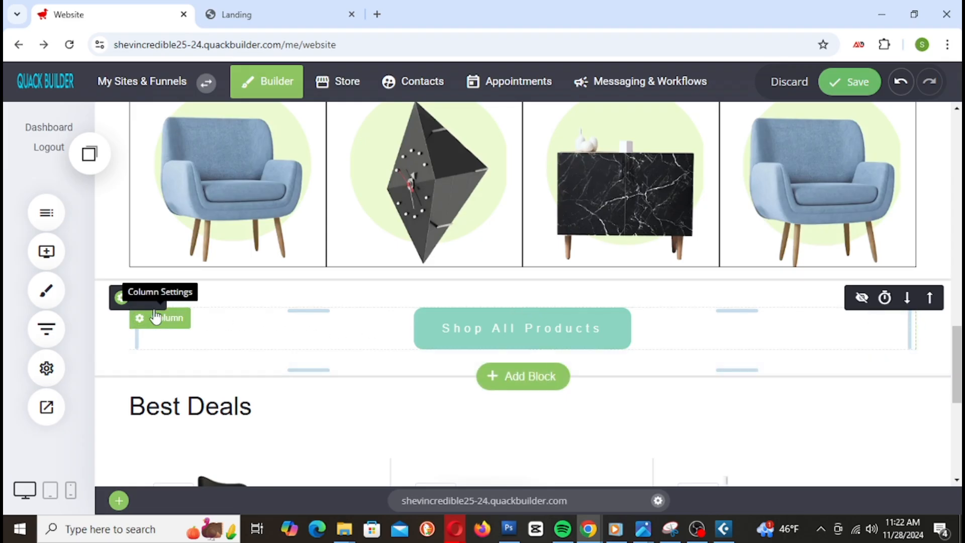
click(144, 298)
click(205, 299)
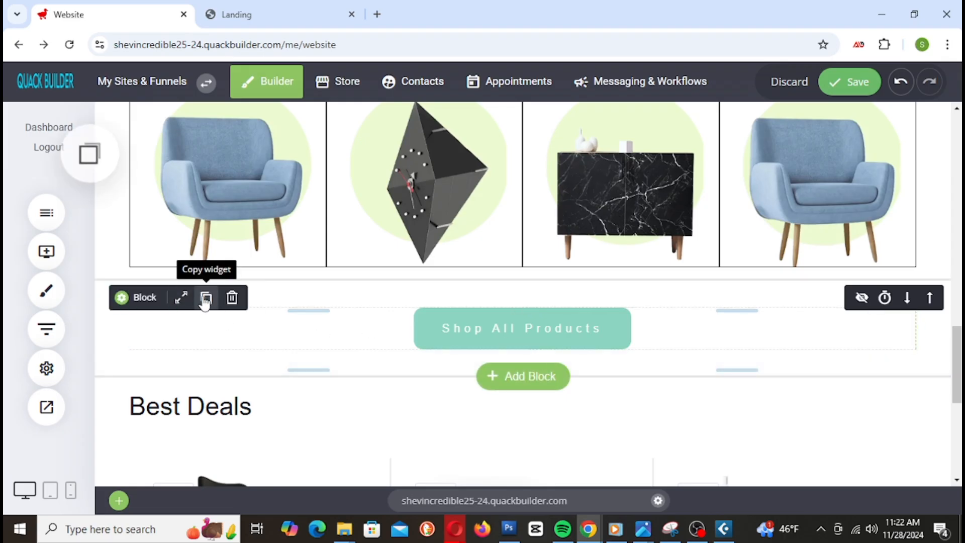
scroll(302, 318, down, 5)
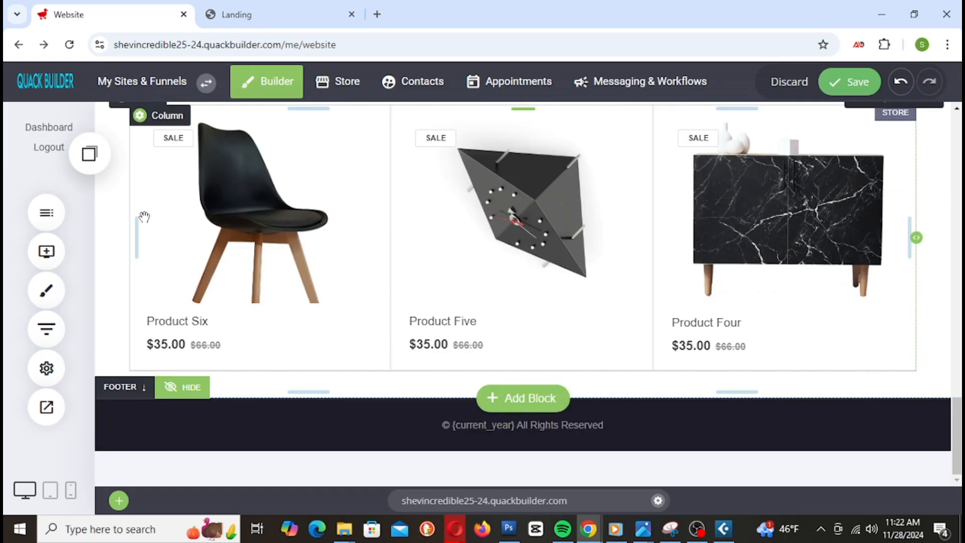
click(89, 154)
drag(130, 293, 489, 360)
Rename the copied button to 'Shop All Deals', shrink the spacing above it, and save.
scroll(651, 403, down, 2)
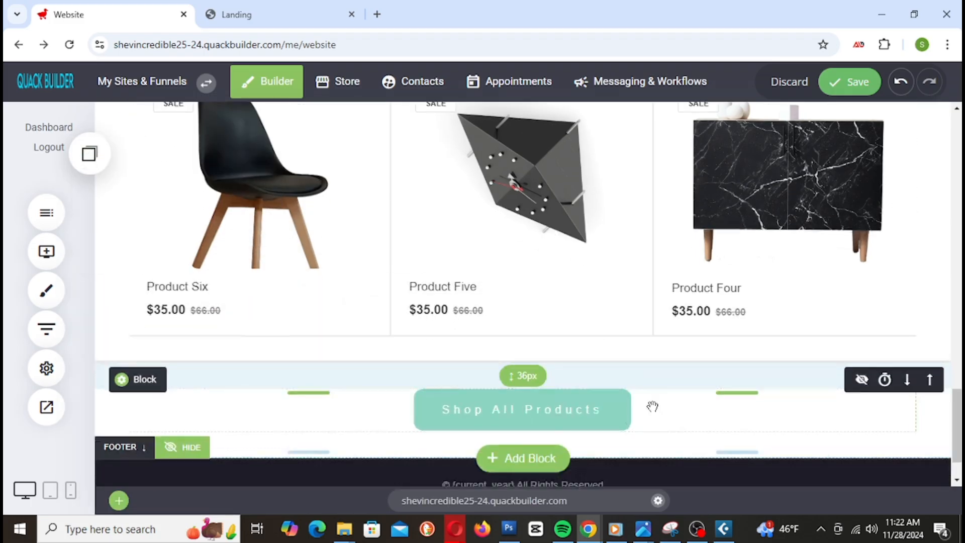
drag(483, 317, 486, 310)
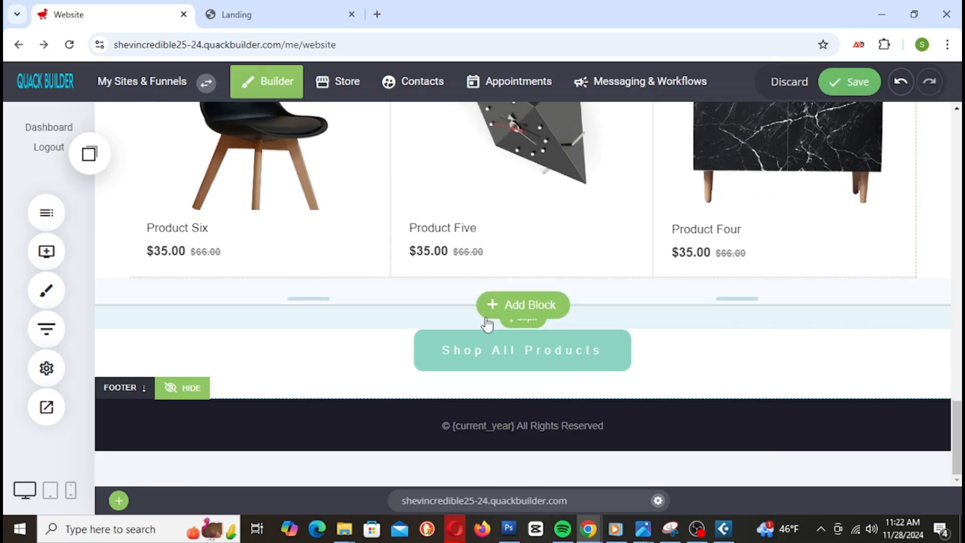
click(473, 358)
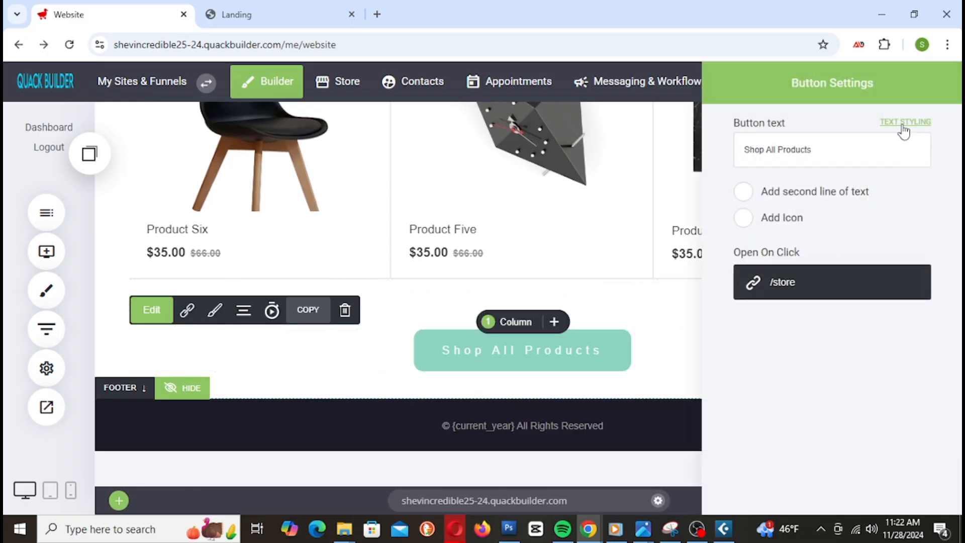
drag(834, 142, 664, 171)
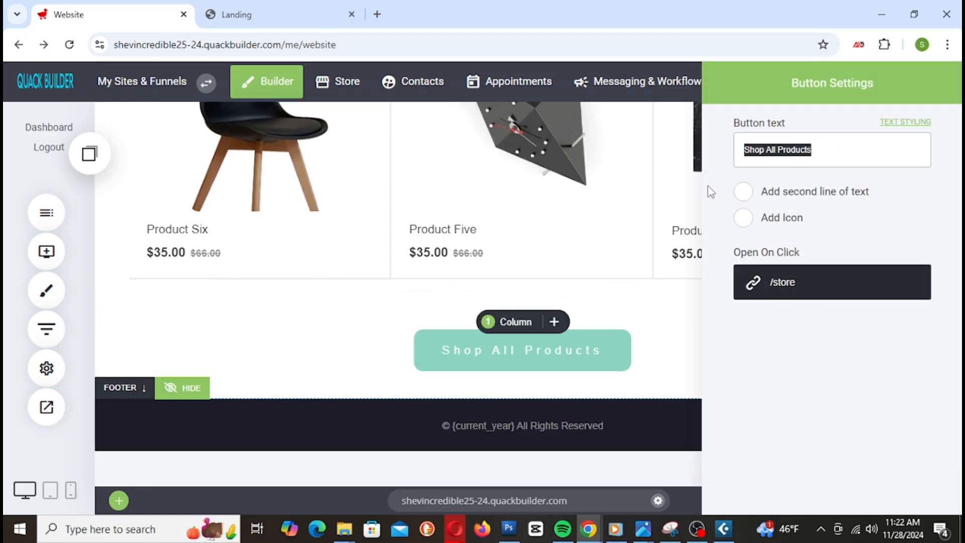
text(Sh)
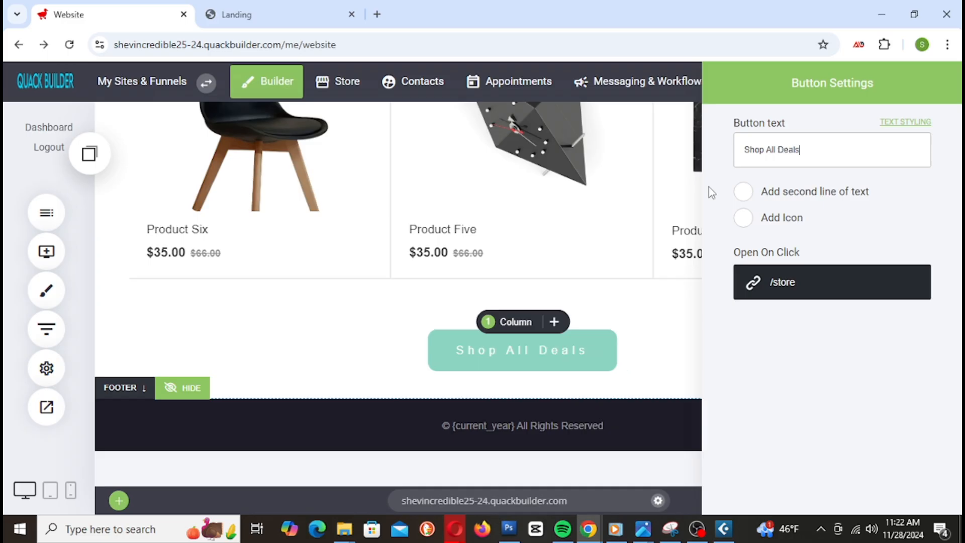
click(644, 371)
click(873, 84)
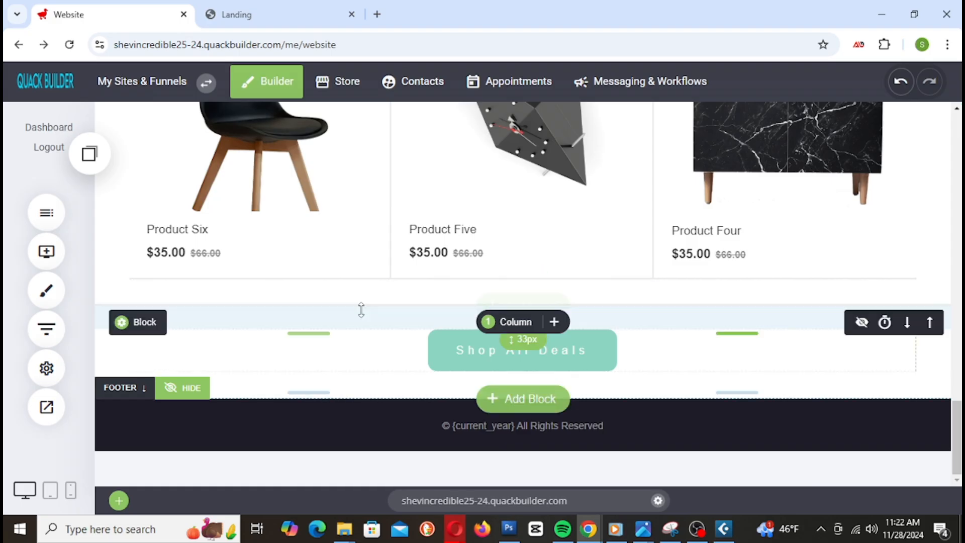
drag(360, 304, 361, 301)
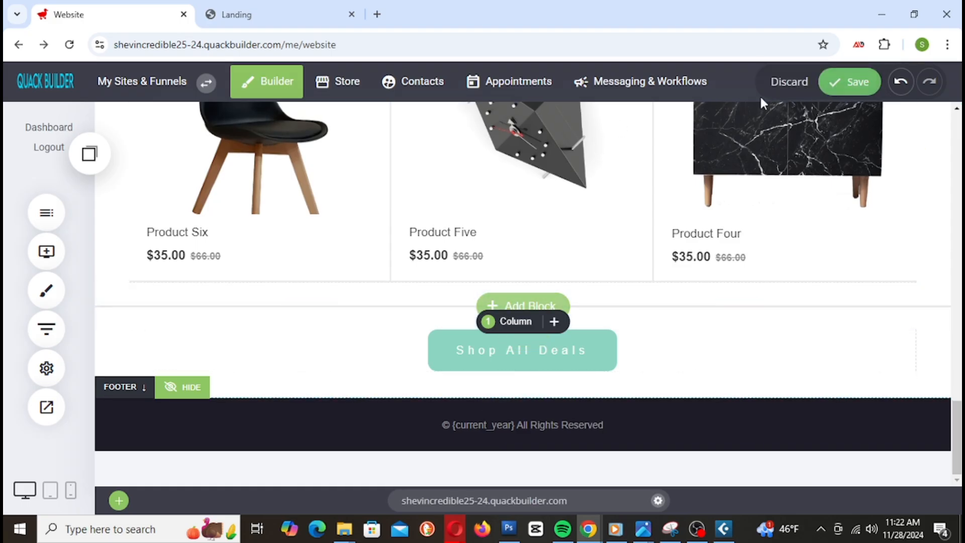
click(857, 92)
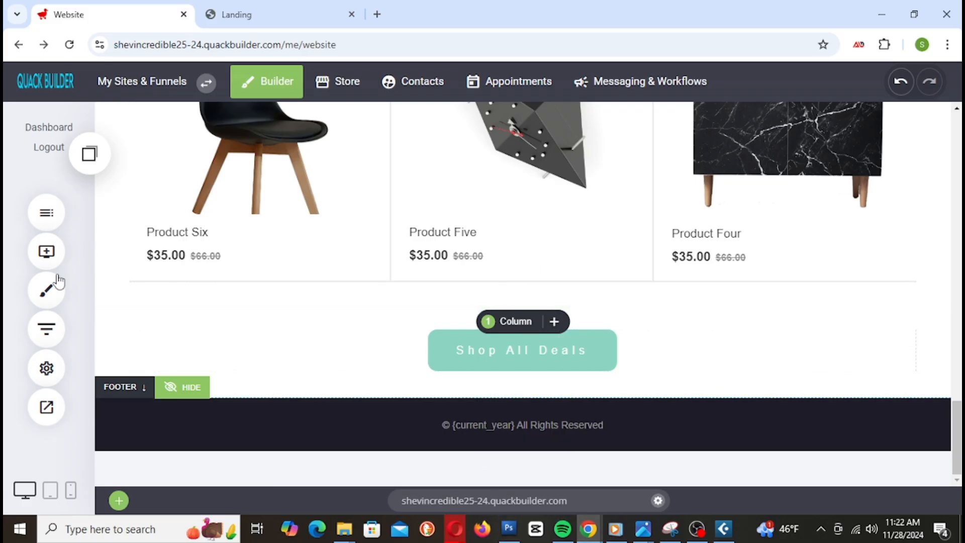
Add an empty container below Shop All Deals with top padding reduced from 36px to 32px.
click(48, 256)
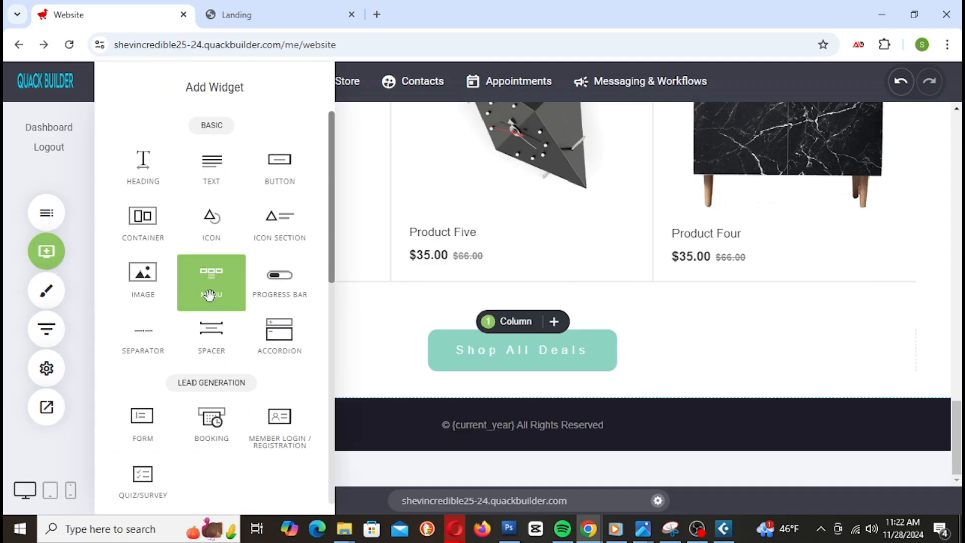
drag(145, 231, 618, 379)
scroll(823, 397, down, 2)
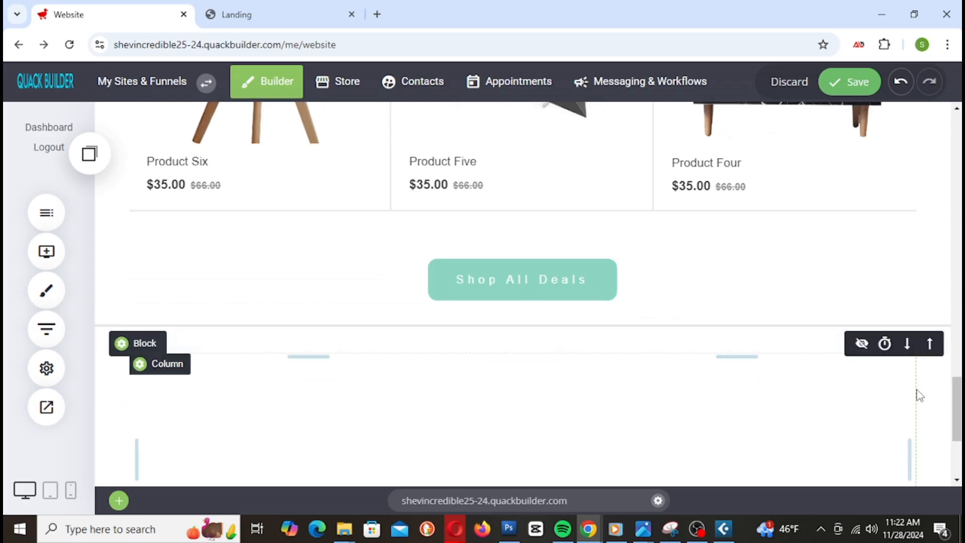
scroll(904, 401, down, 3)
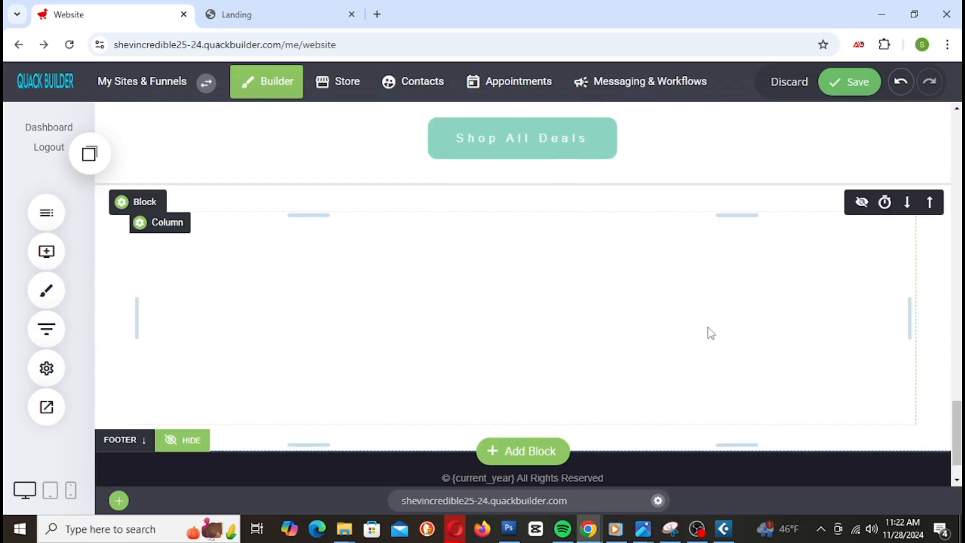
drag(448, 195, 442, 172)
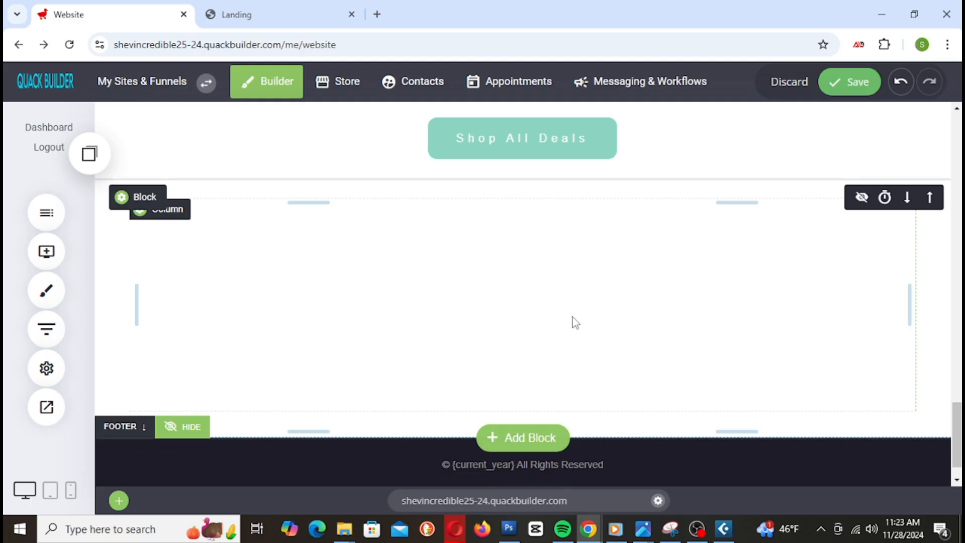
click(44, 252)
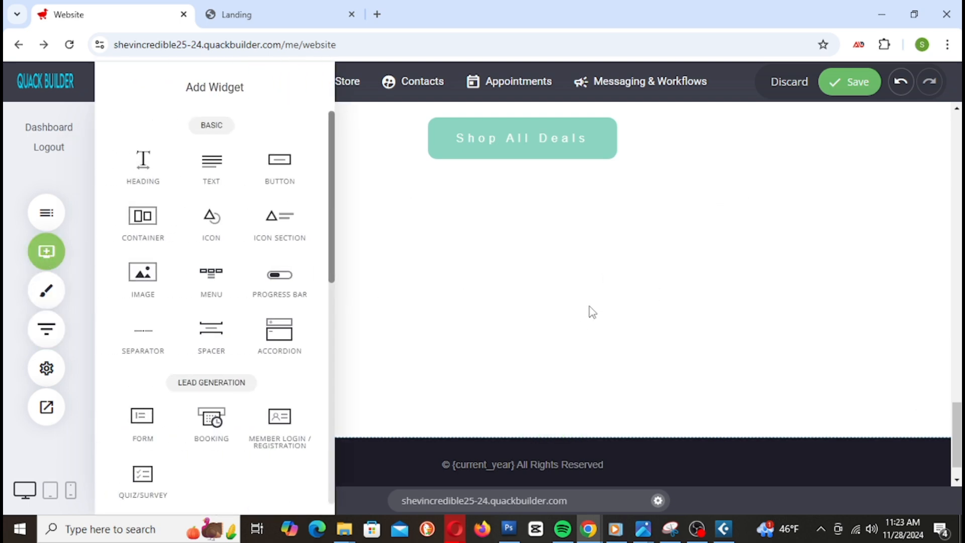
click(584, 325)
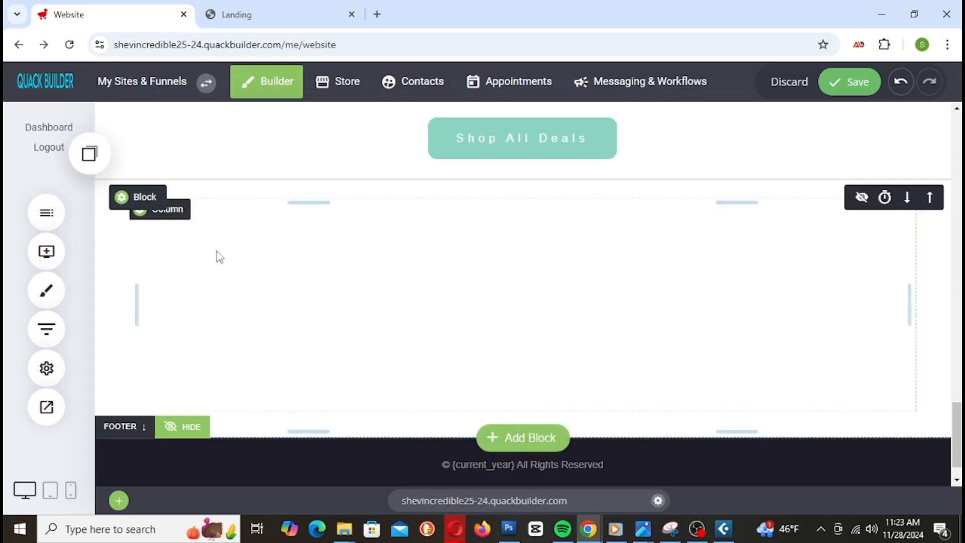
click(140, 198)
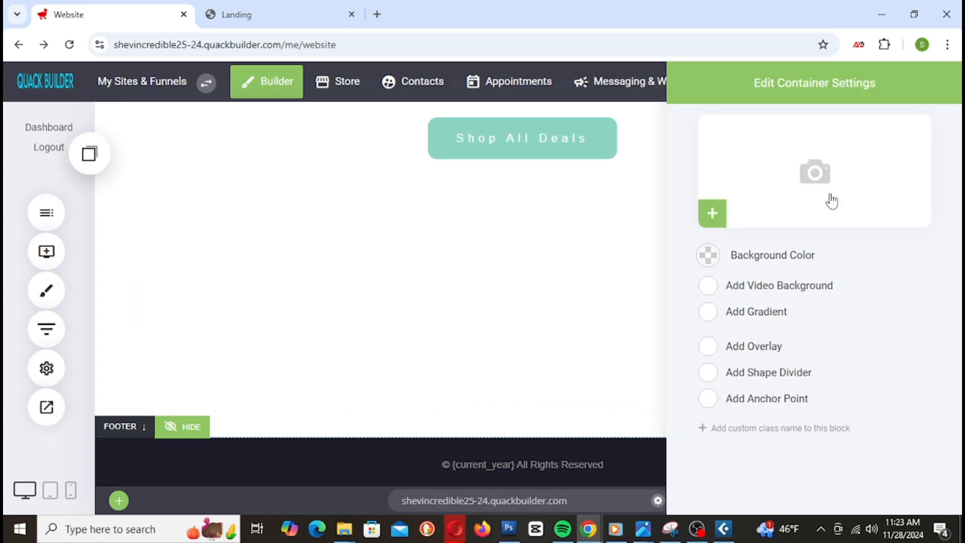
Search the Unsplash stock photos for 'App' as the container background and mark candidate phone photos.
click(861, 170)
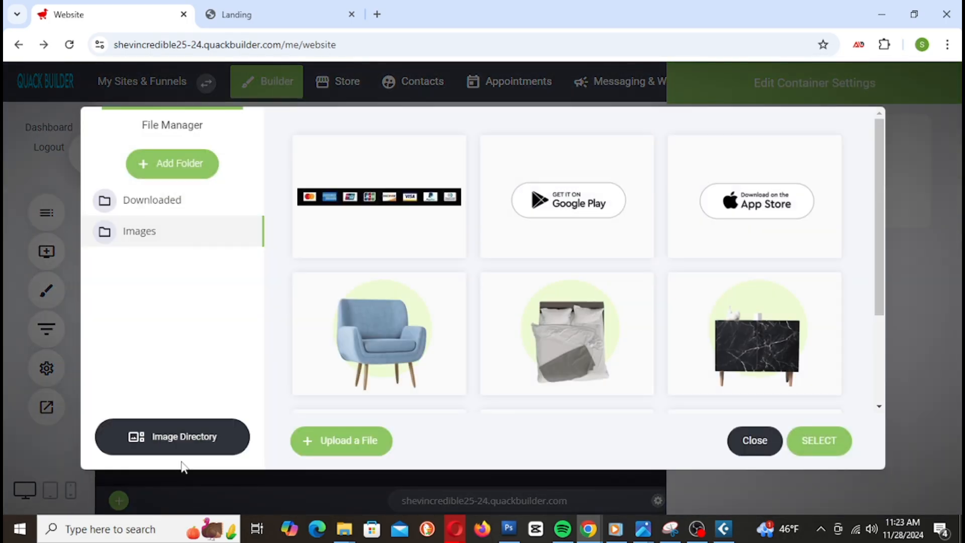
click(203, 448)
click(475, 142)
text(App)
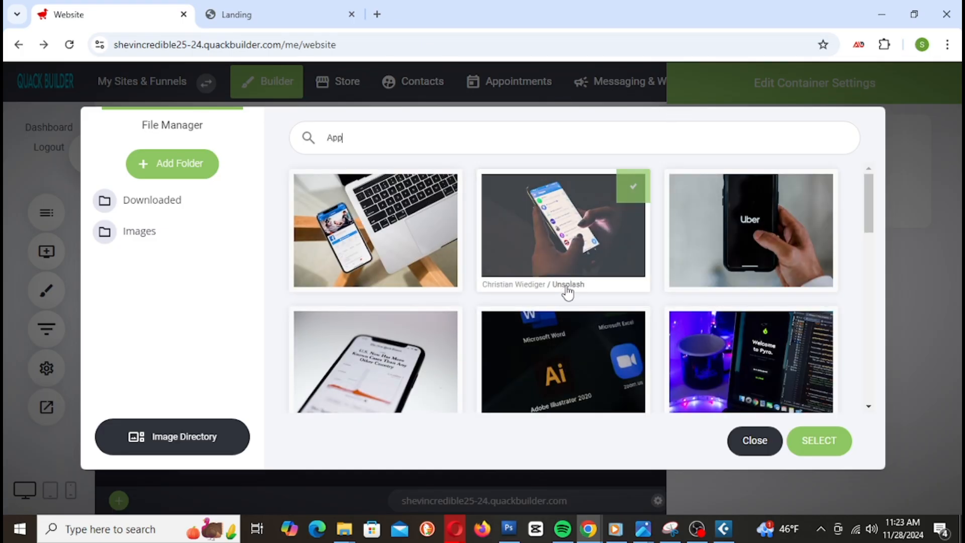
click(639, 326)
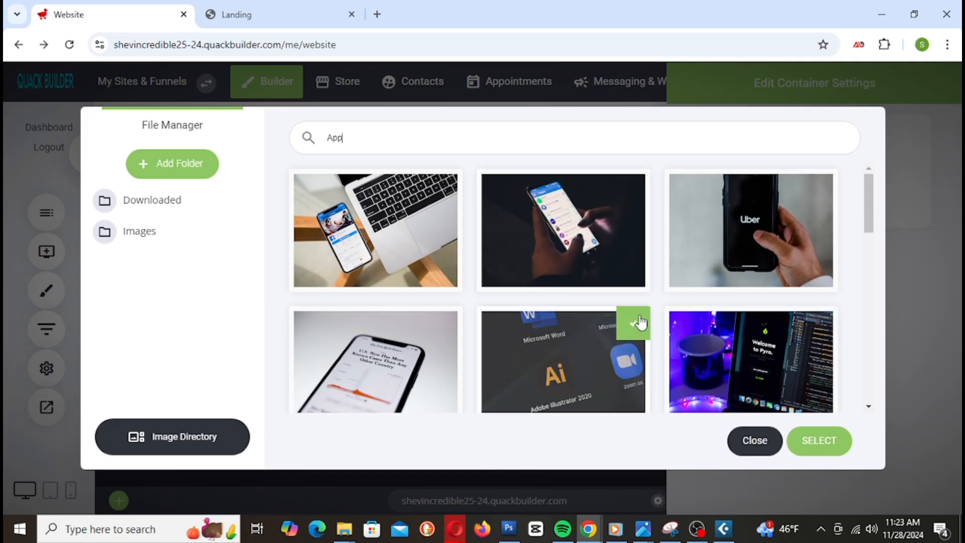
scroll(638, 303, down, 2)
scroll(638, 304, down, 10)
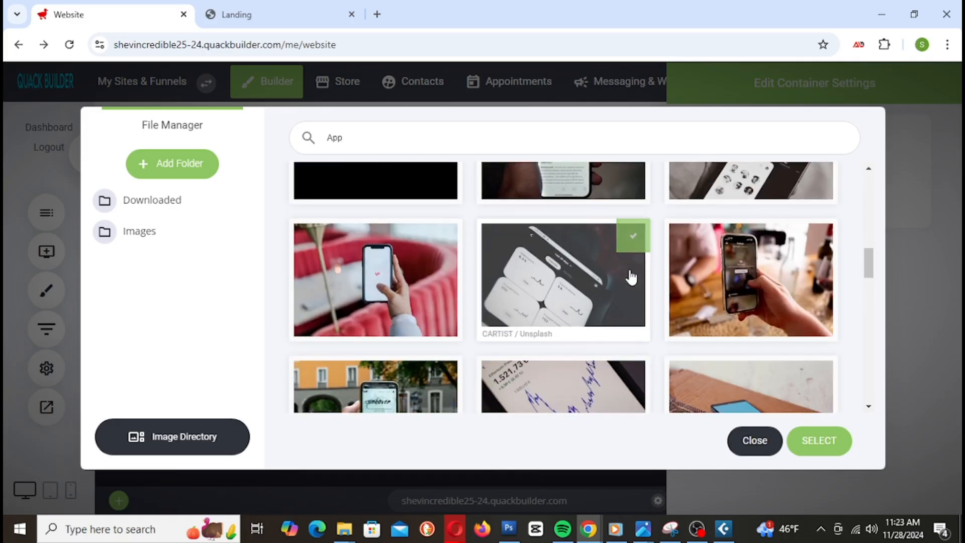
scroll(724, 308, up, 4)
scroll(732, 317, down, 6)
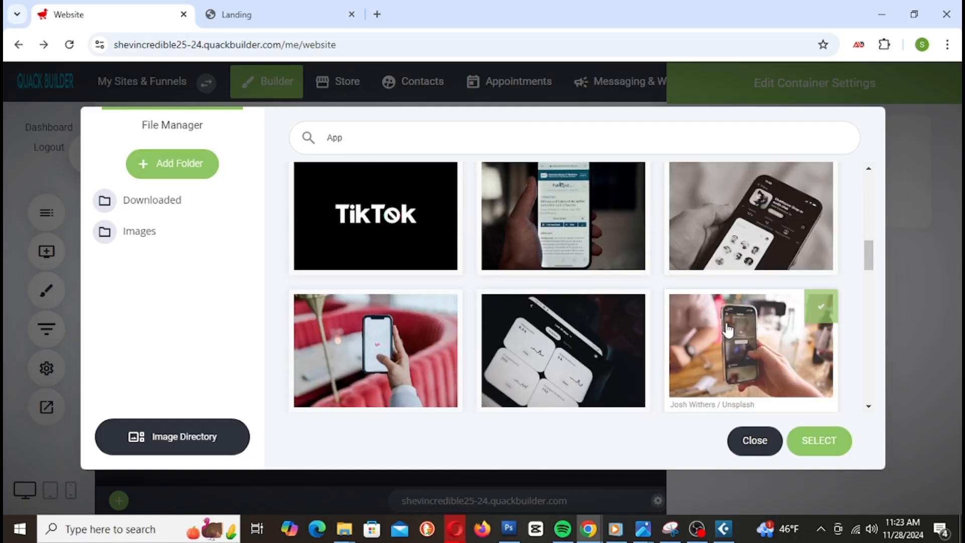
scroll(728, 330, down, 1)
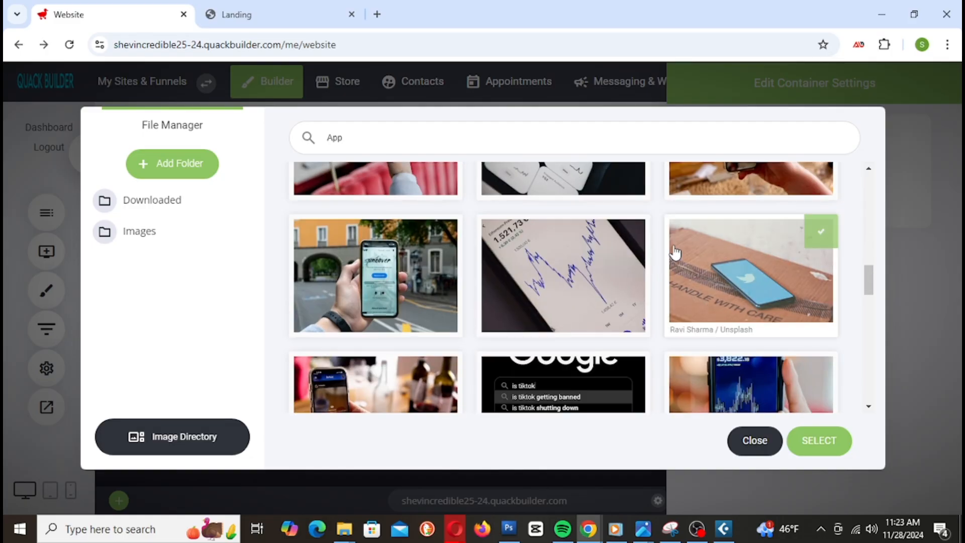
click(720, 285)
Browse further down the 'App' results for a suitable phone photo.
scroll(720, 285, down, 9)
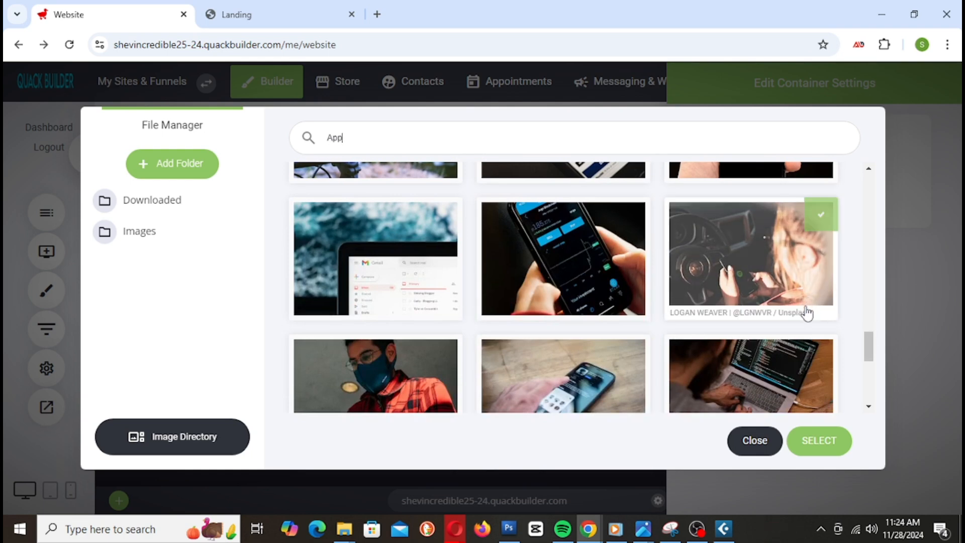
scroll(807, 313, down, 1)
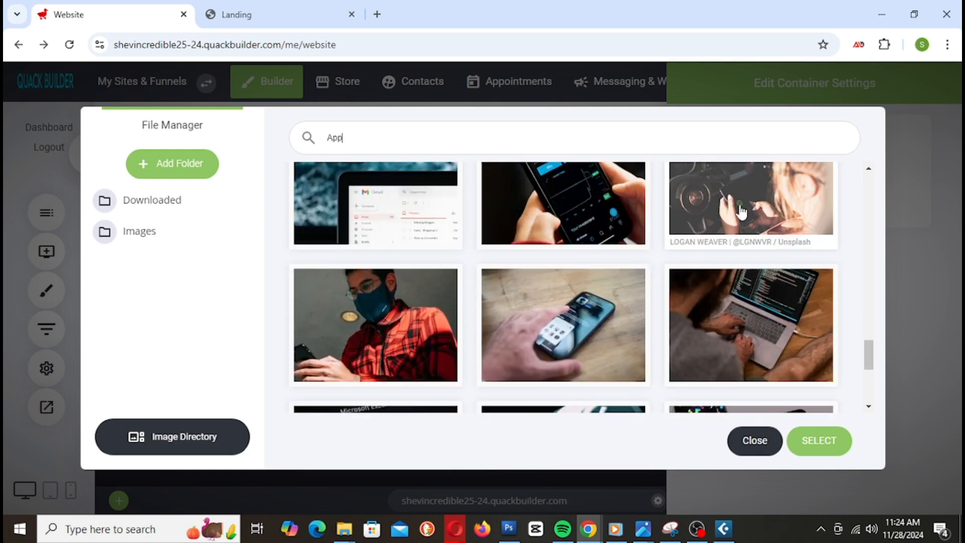
scroll(556, 242, down, 2)
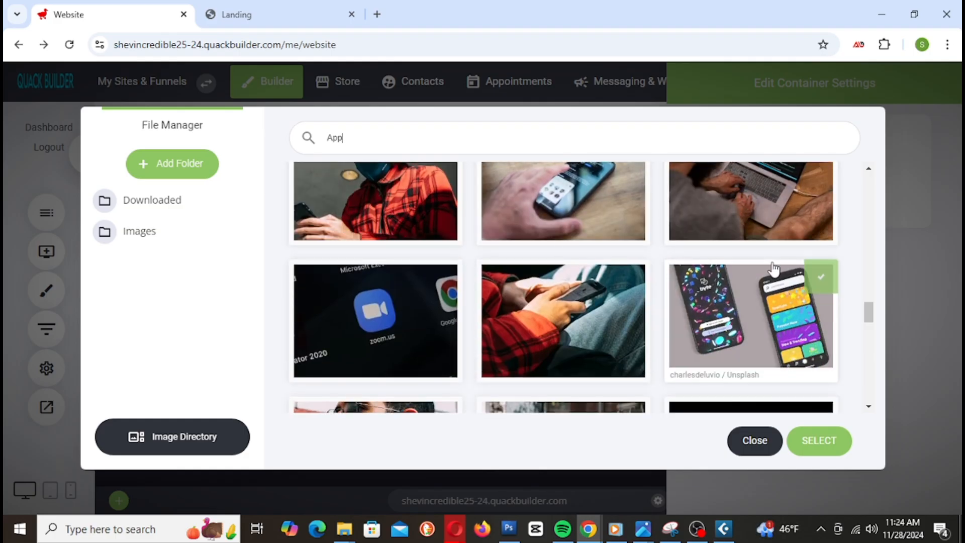
scroll(784, 291, up, 2)
scroll(817, 325, up, 2)
scroll(769, 298, down, 4)
scroll(812, 326, down, 5)
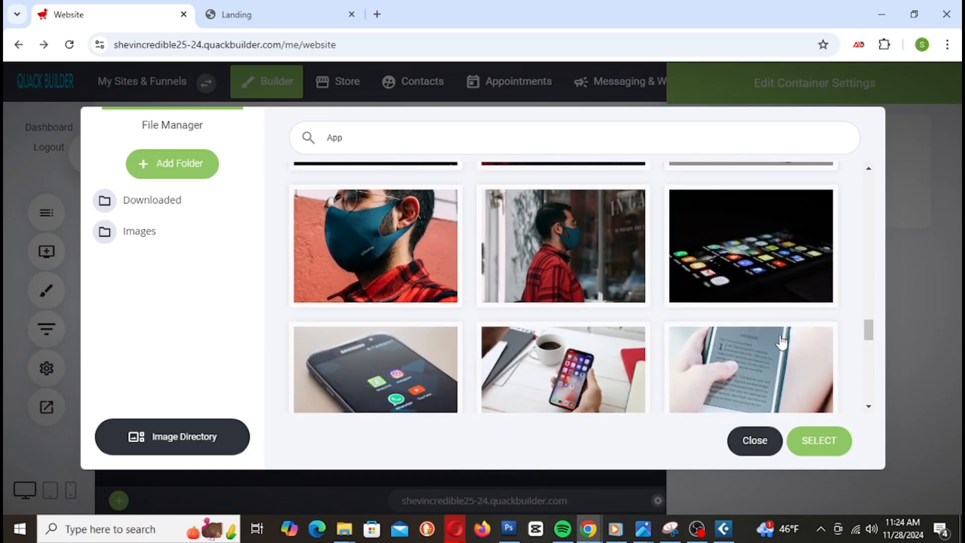
scroll(754, 325, up, 2)
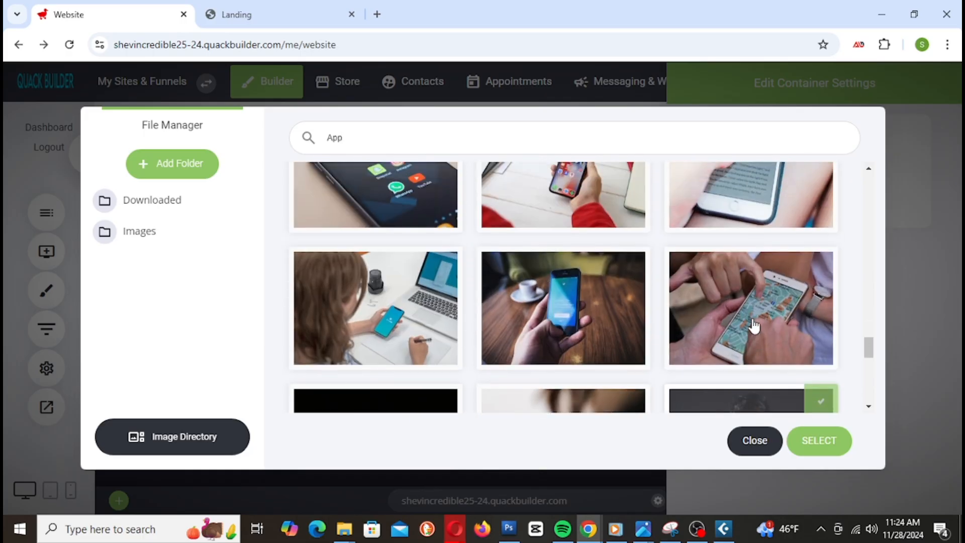
scroll(611, 324, down, 2)
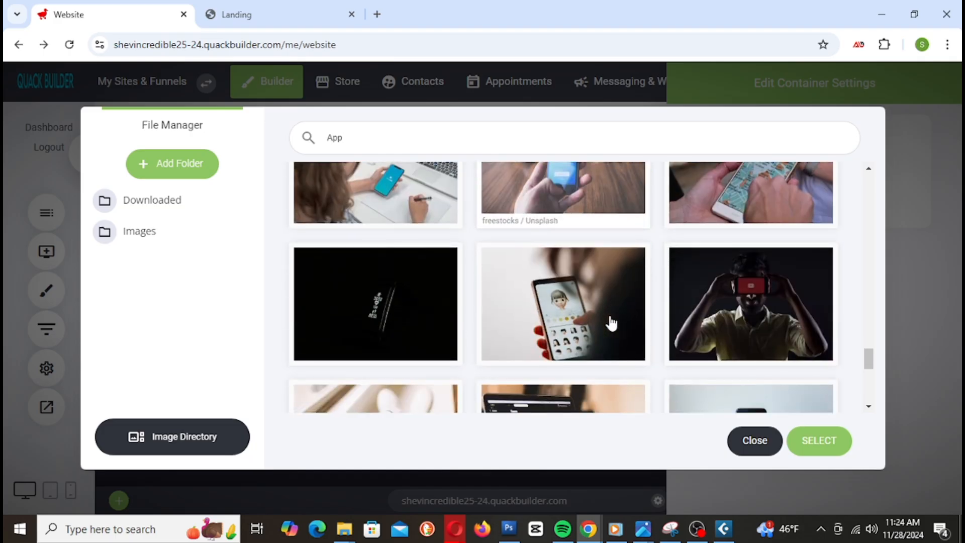
scroll(611, 324, down, 3)
scroll(611, 324, up, 2)
scroll(611, 324, down, 2)
scroll(612, 324, down, 5)
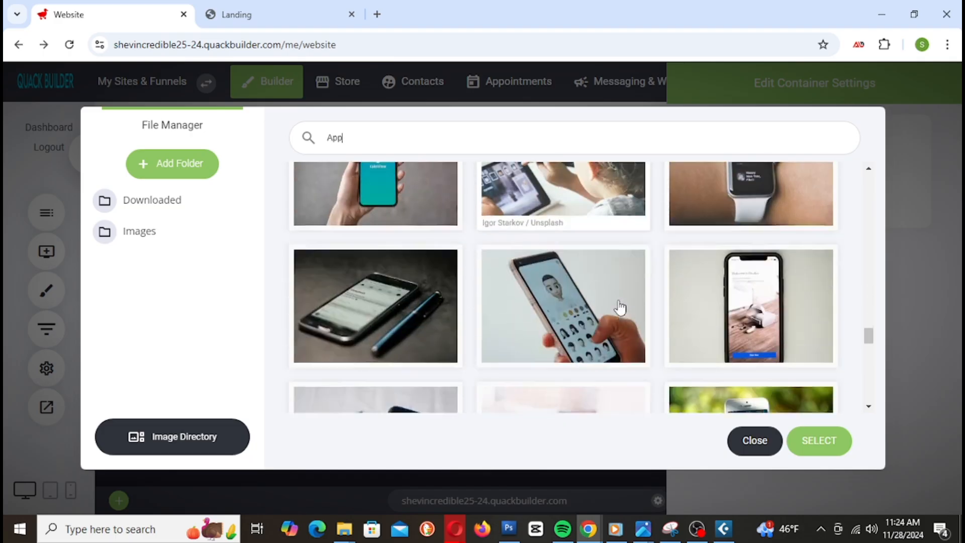
scroll(704, 279, down, 5)
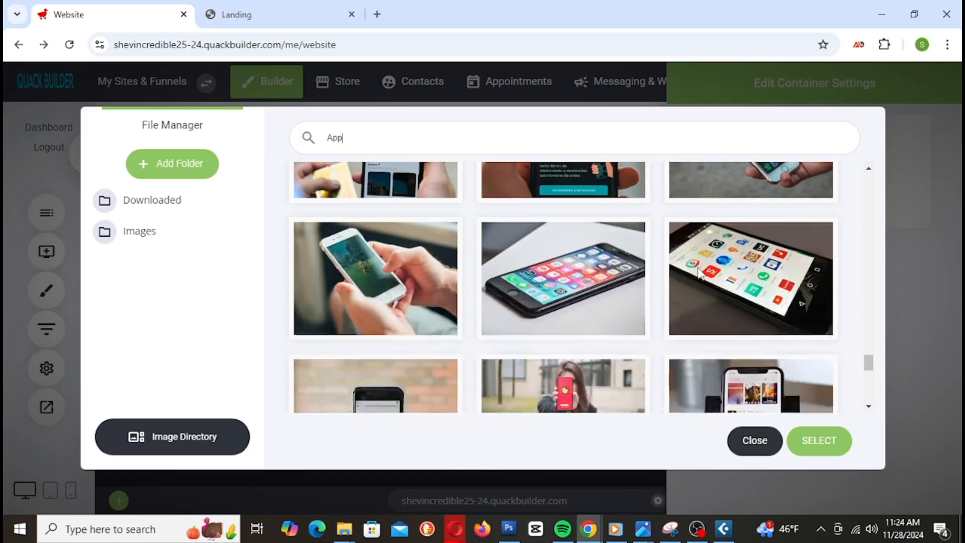
scroll(706, 280, down, 2)
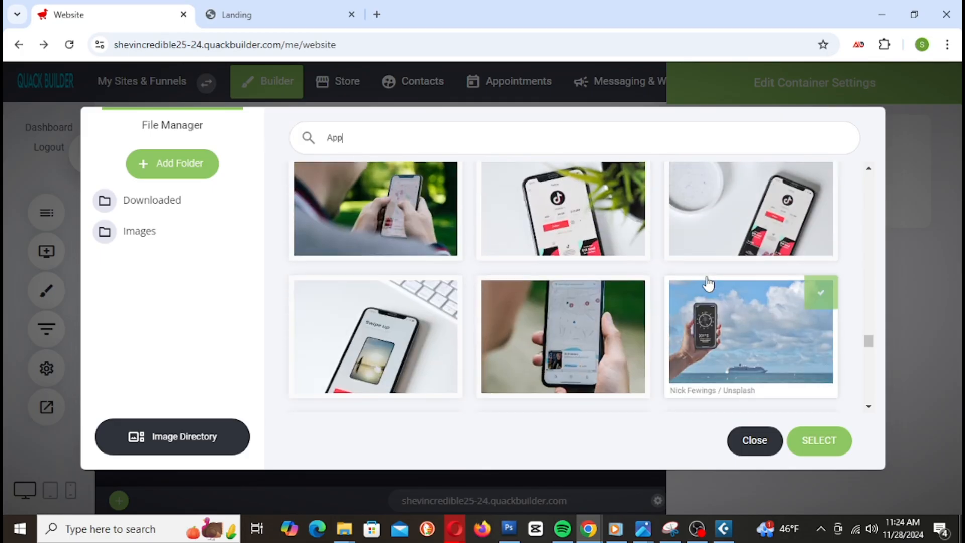
scroll(709, 282, down, 4)
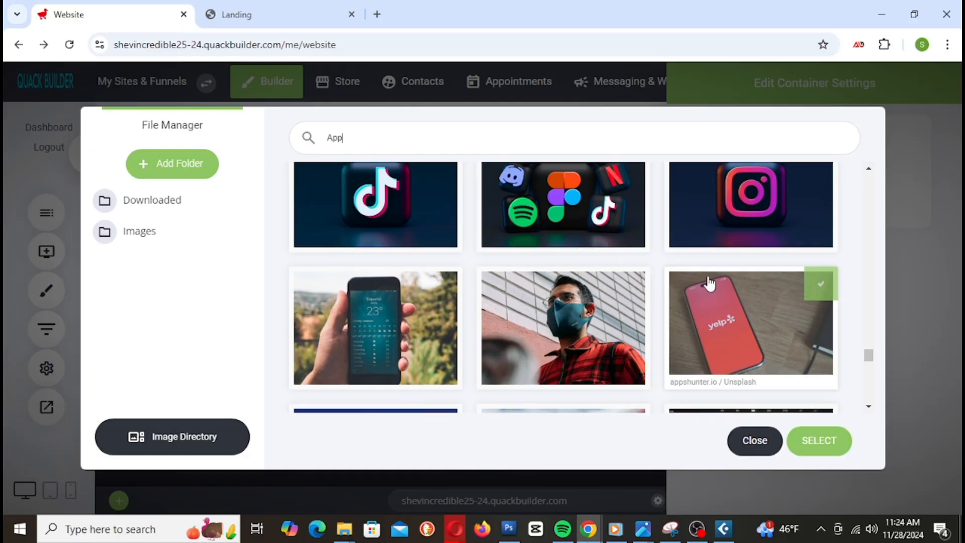
scroll(709, 282, down, 4)
scroll(802, 305, down, 2)
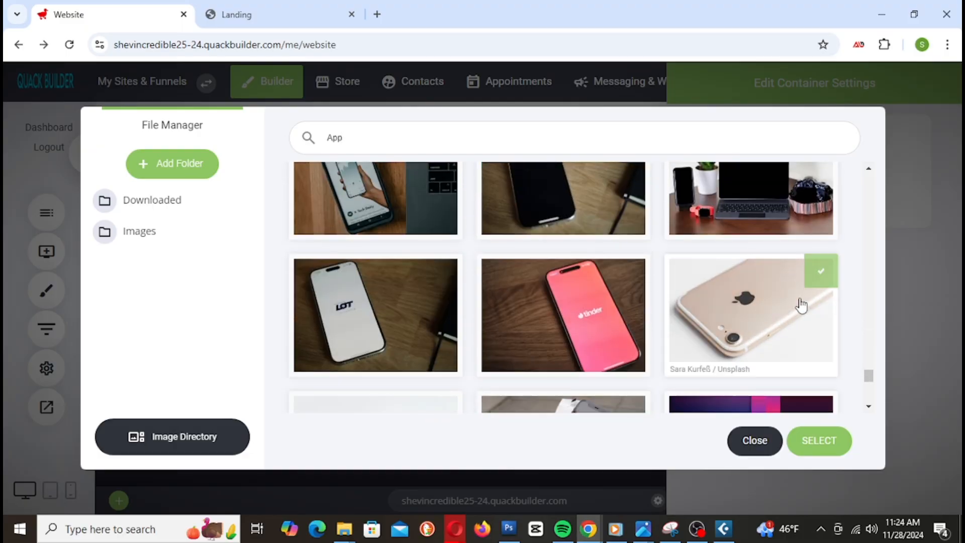
scroll(802, 305, down, 5)
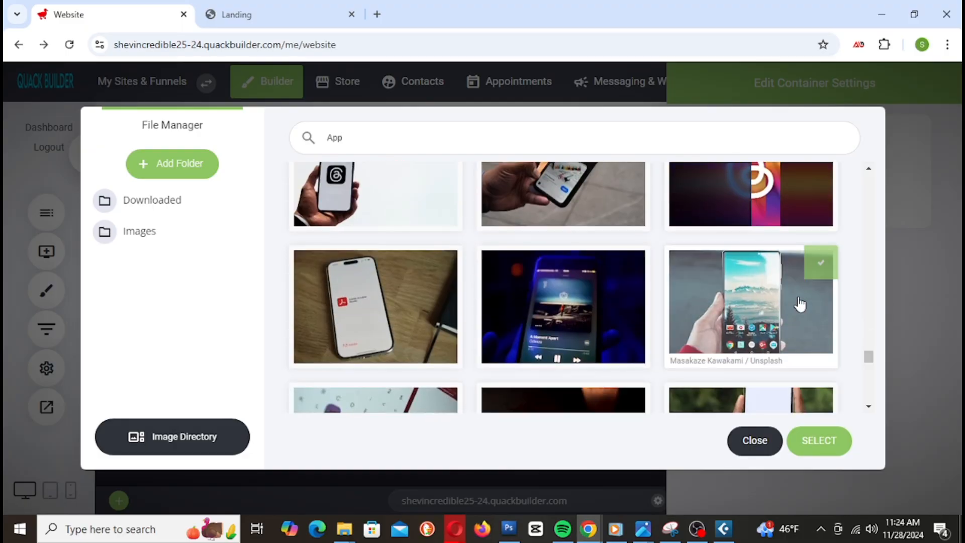
scroll(801, 305, down, 3)
scroll(801, 305, down, 3)
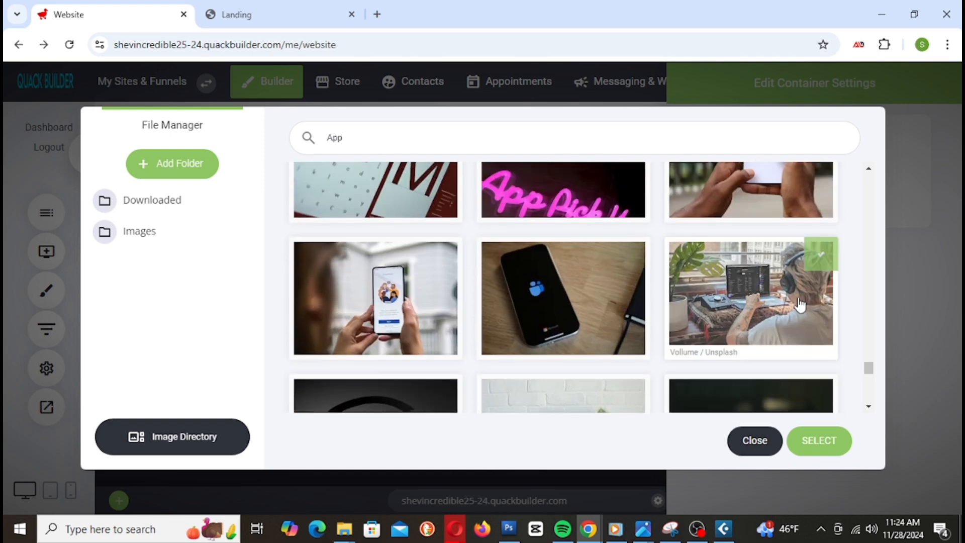
scroll(801, 305, down, 3)
scroll(800, 304, down, 3)
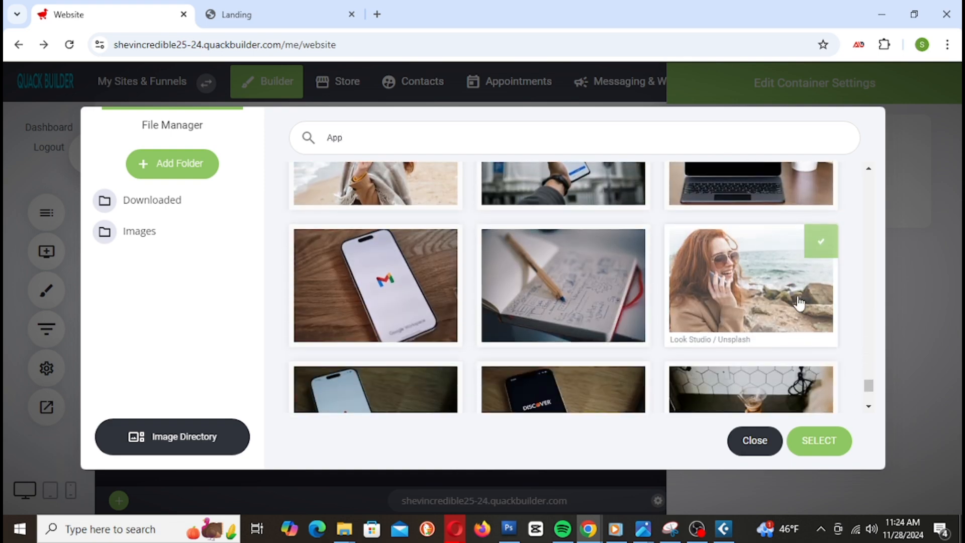
scroll(800, 304, down, 3)
scroll(800, 304, down, 3)
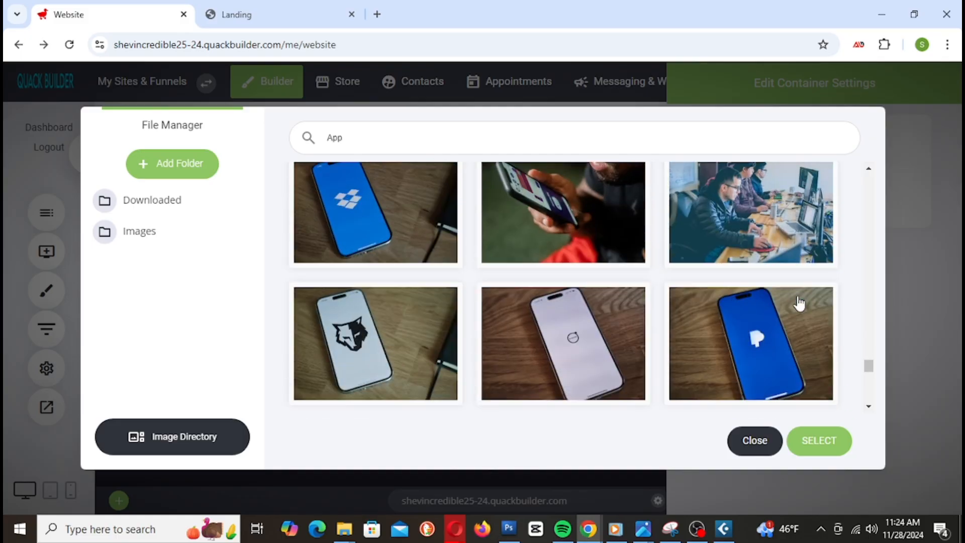
scroll(800, 304, down, 5)
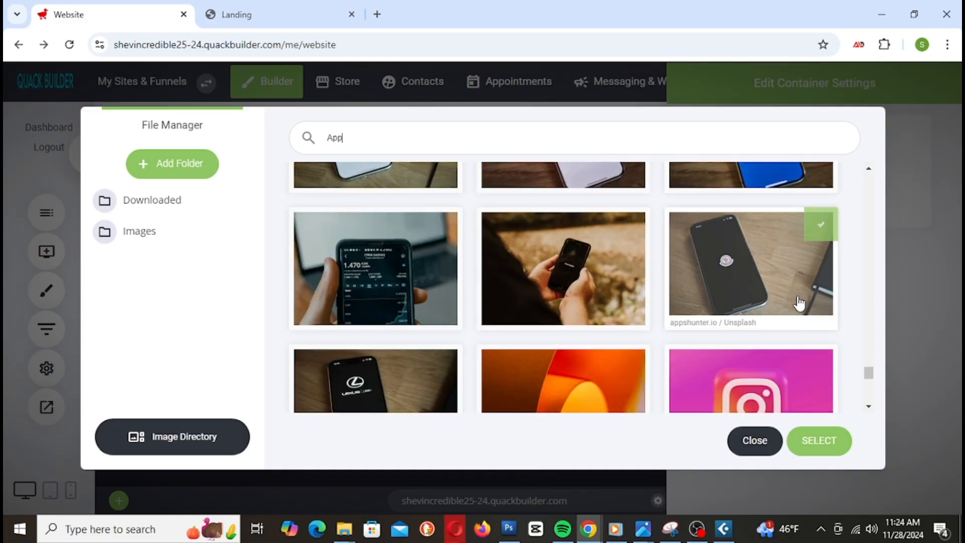
scroll(800, 304, down, 5)
scroll(800, 303, down, 3)
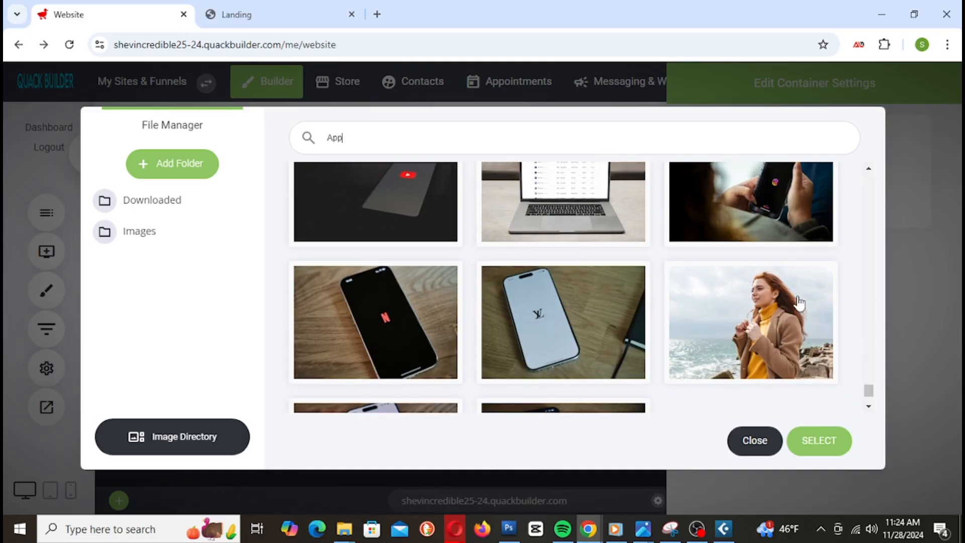
scroll(799, 303, down, 8)
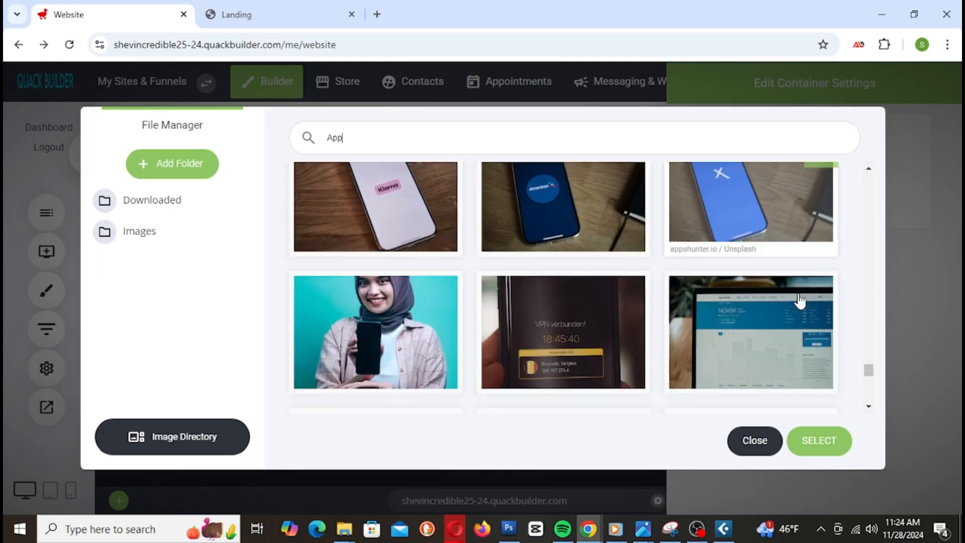
scroll(798, 291, down, 10)
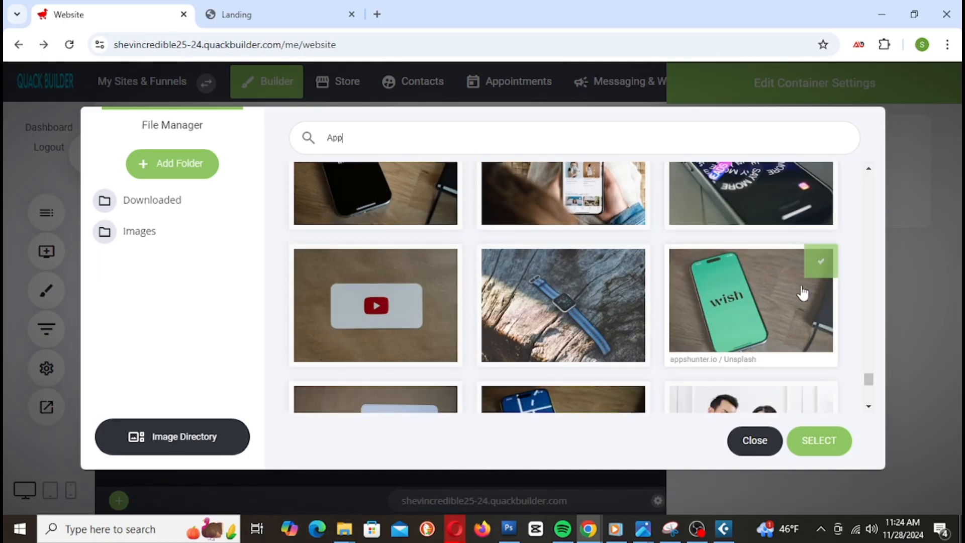
scroll(801, 291, down, 5)
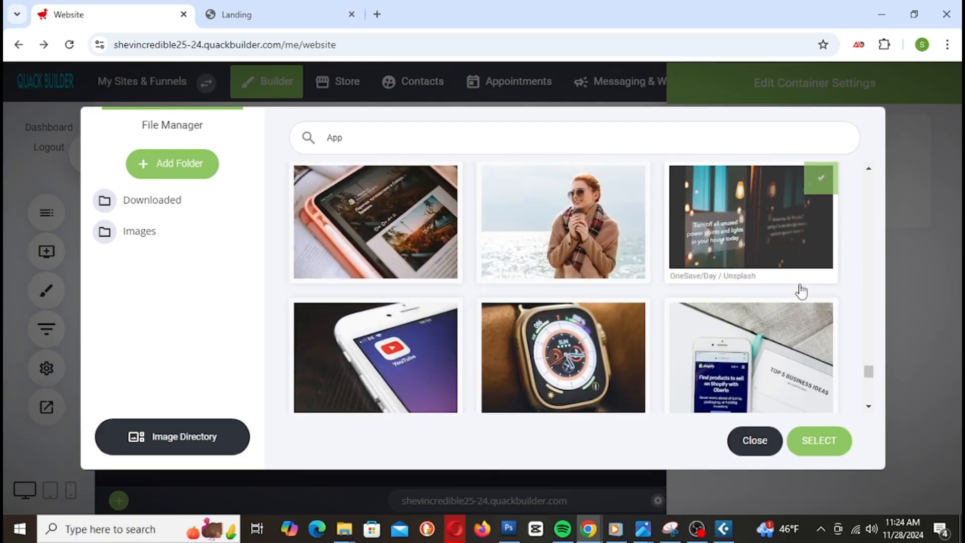
scroll(798, 288, down, 8)
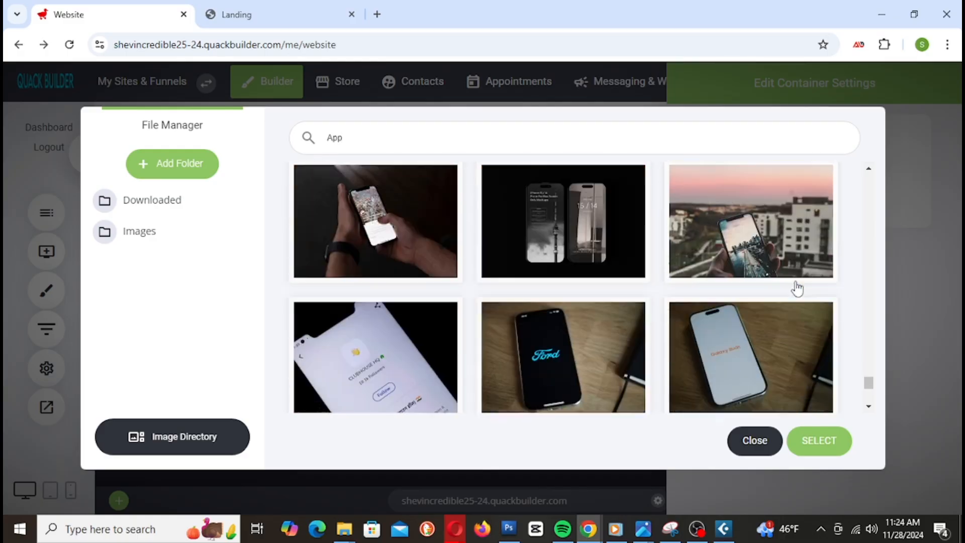
scroll(797, 289, down, 8)
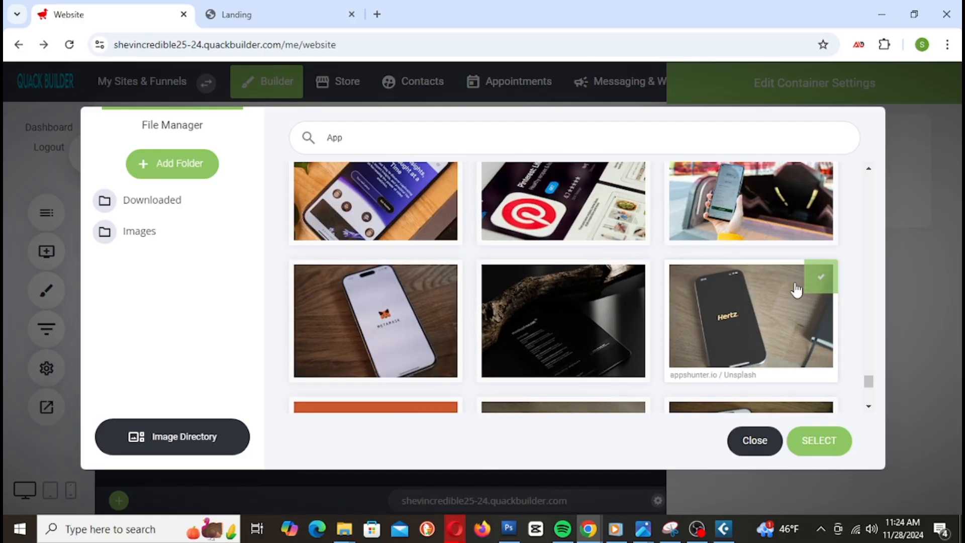
scroll(798, 290, down, 3)
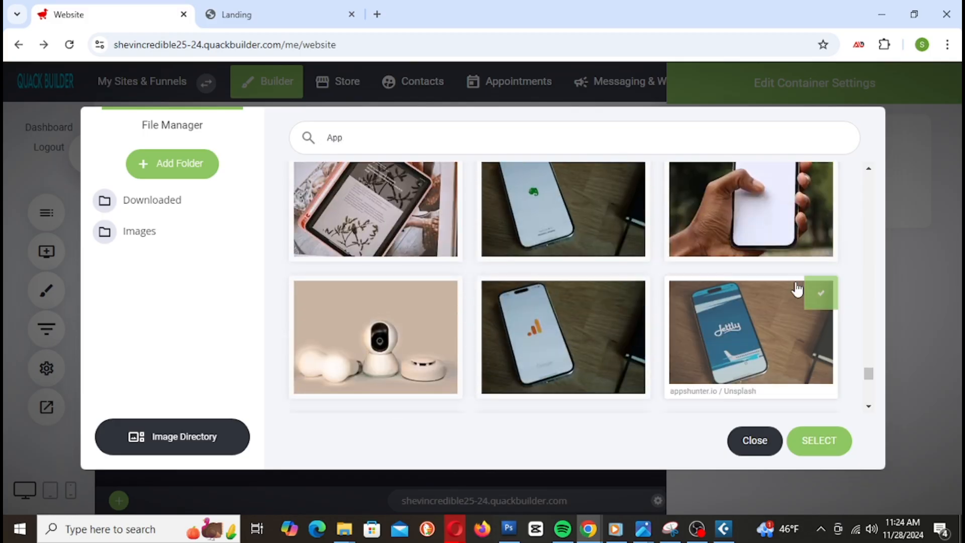
scroll(789, 287, down, 6)
scroll(788, 286, up, 3)
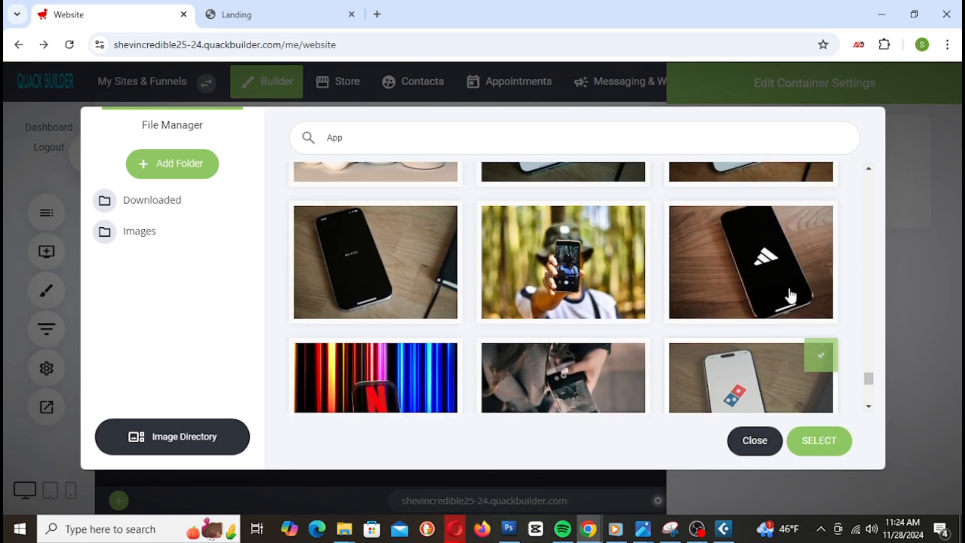
scroll(687, 276, down, 5)
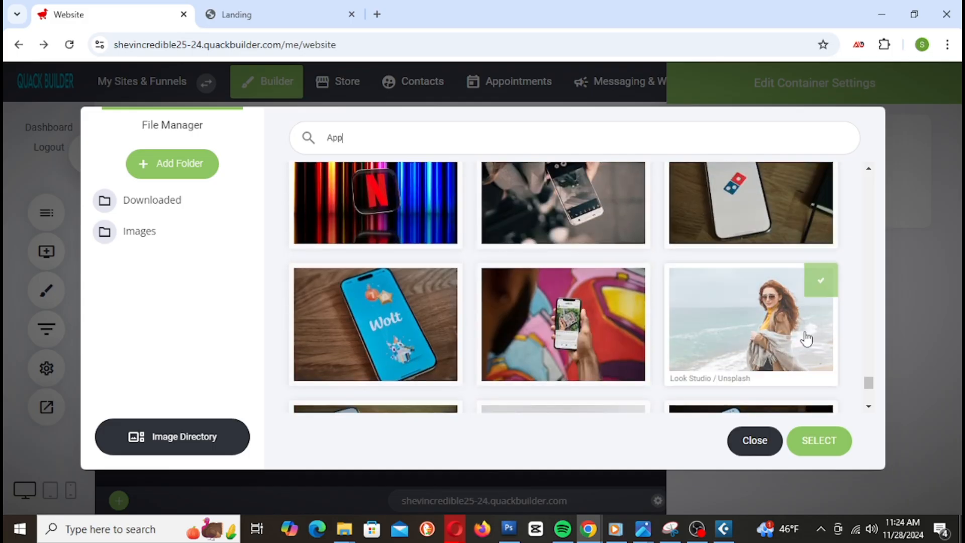
scroll(674, 306, down, 2)
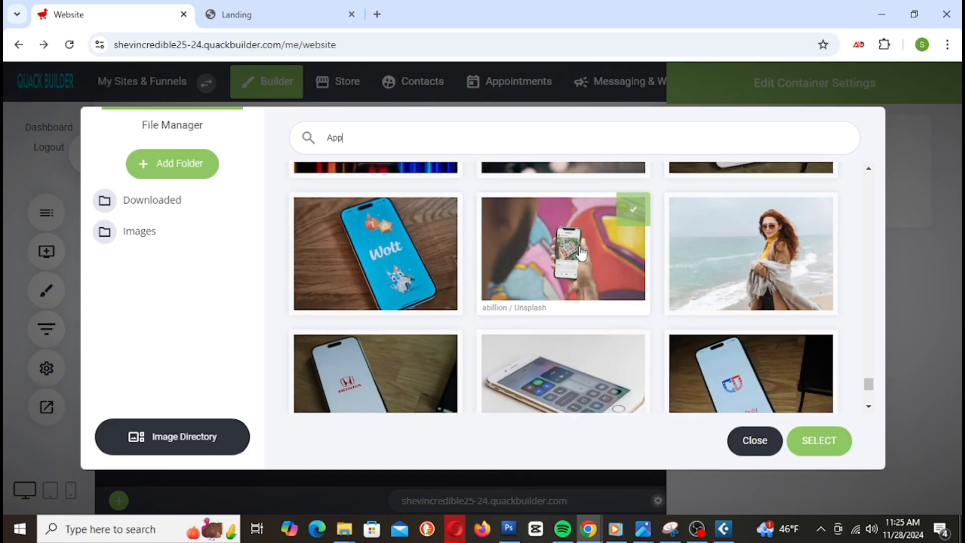
scroll(581, 255, down, 3)
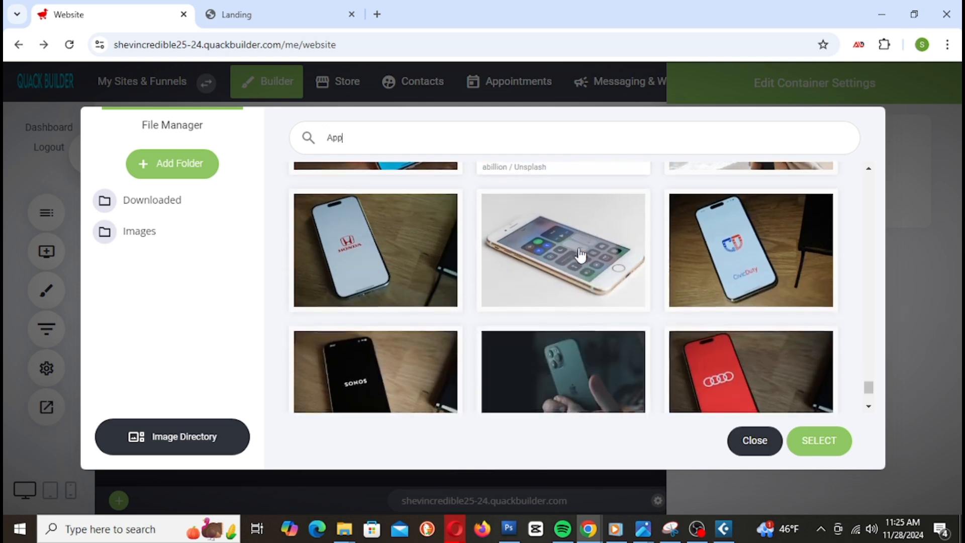
scroll(584, 254, down, 2)
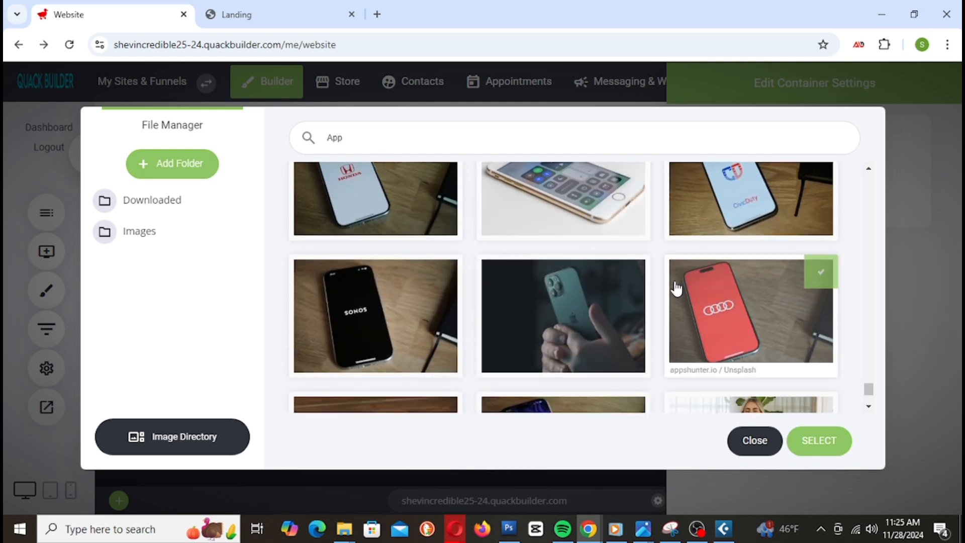
scroll(653, 287, down, 4)
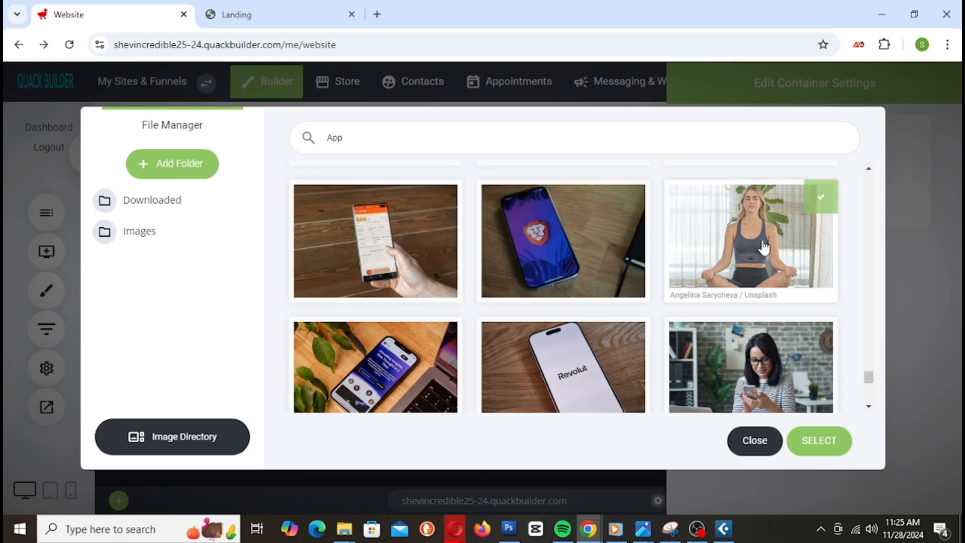
scroll(830, 245, down, 2)
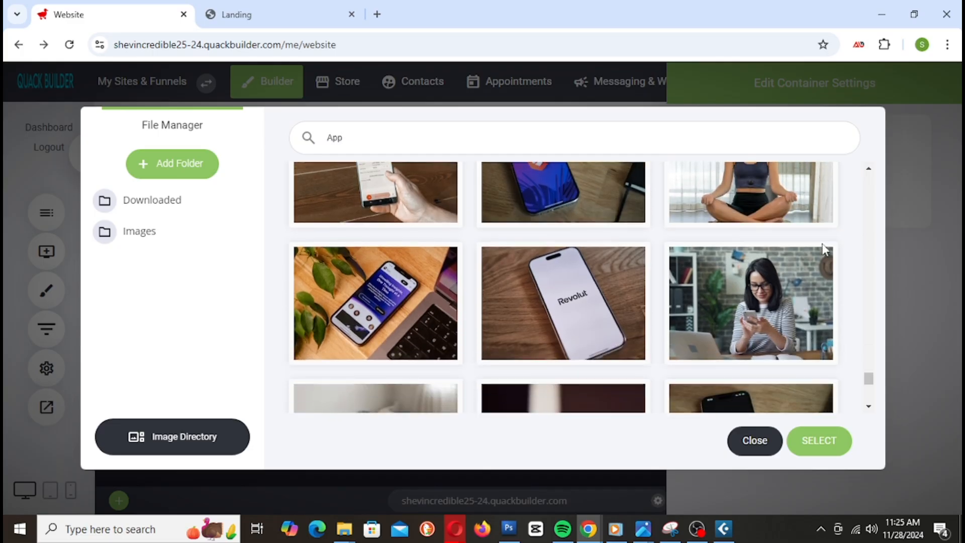
scroll(825, 249, down, 2)
scroll(802, 246, down, 3)
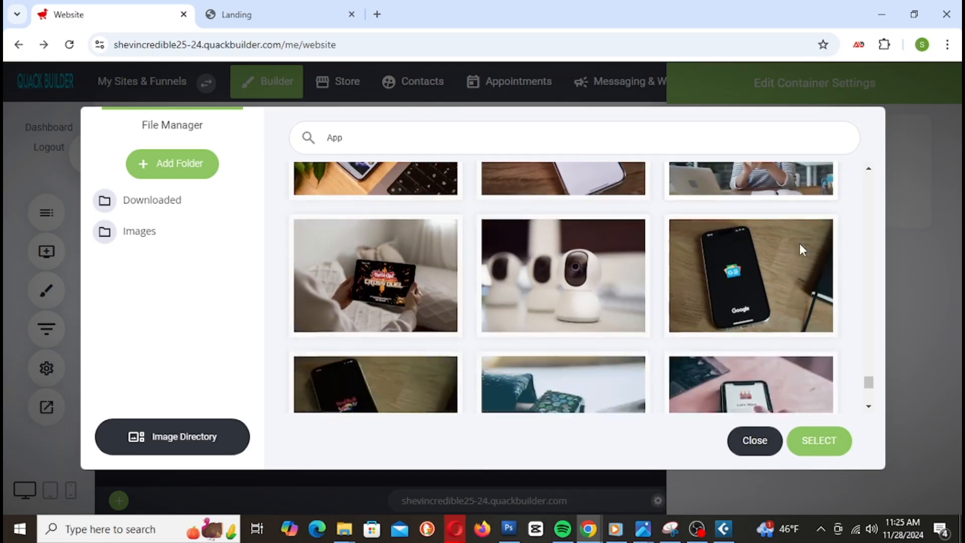
scroll(804, 252, down, 2)
Use the woman-with-phone photo as the section background and try right and centre-top positions.
click(817, 441)
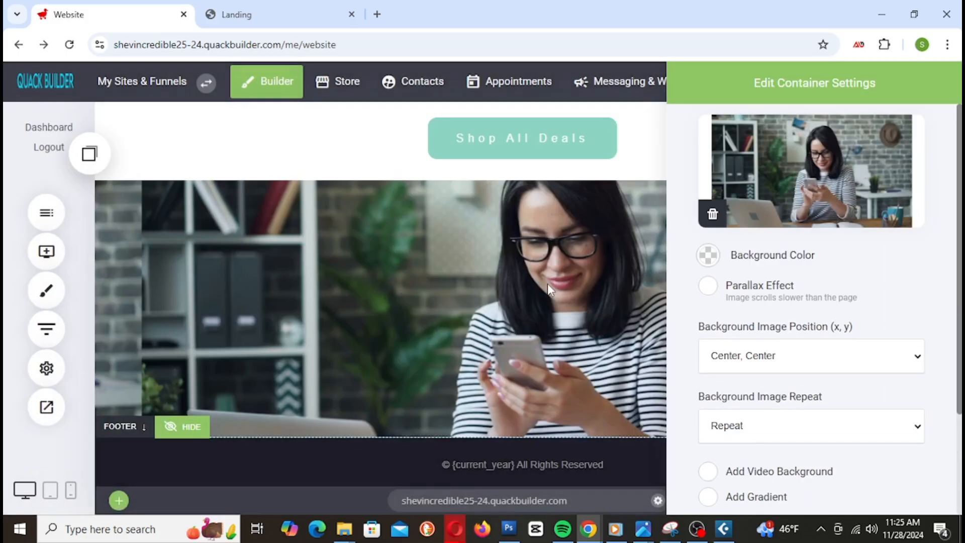
drag(856, 99, 825, 99)
drag(787, 138, 693, 146)
click(717, 371)
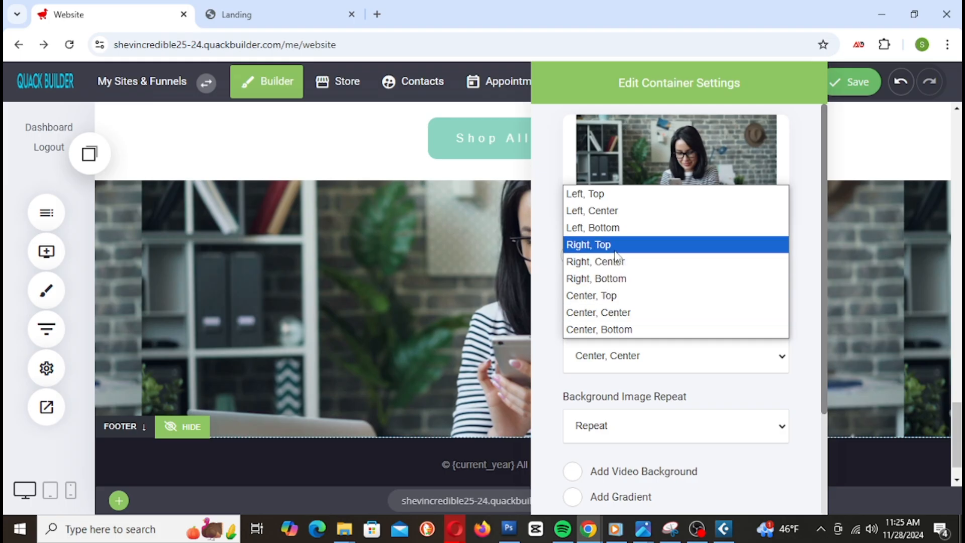
click(598, 244)
drag(553, 88, 554, 108)
click(523, 366)
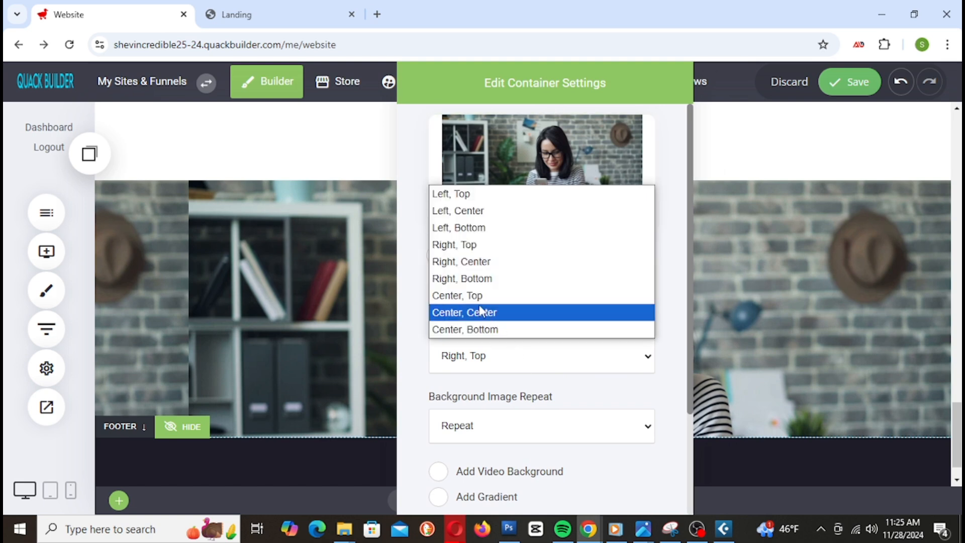
click(477, 260)
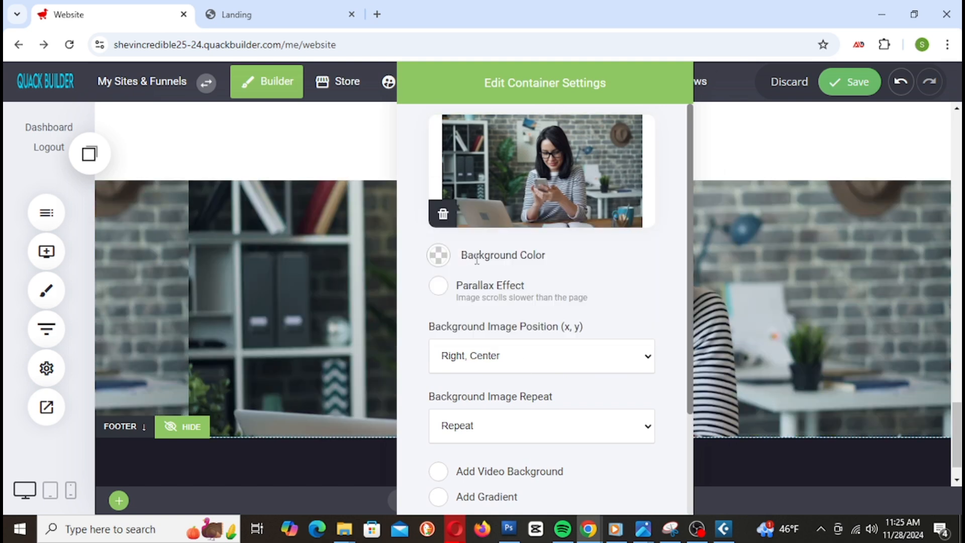
click(503, 358)
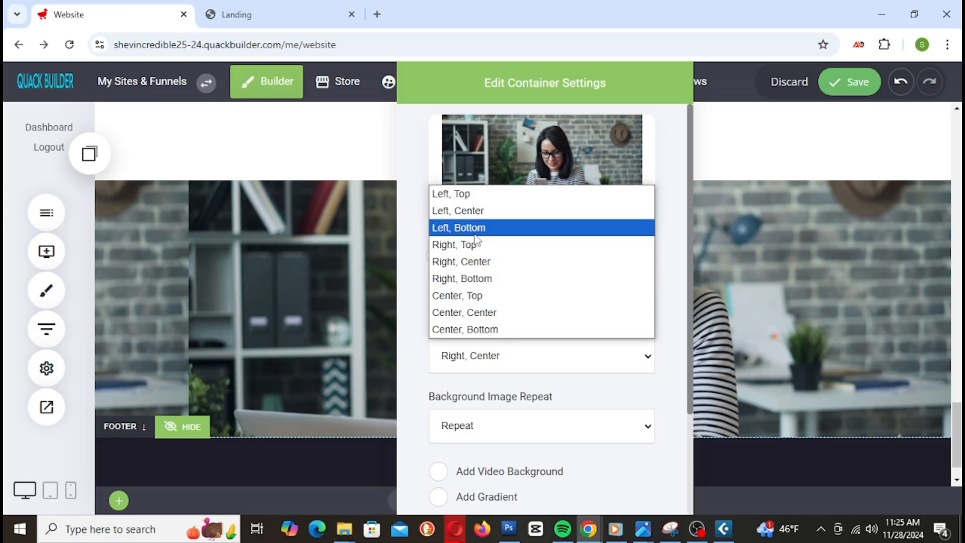
click(502, 279)
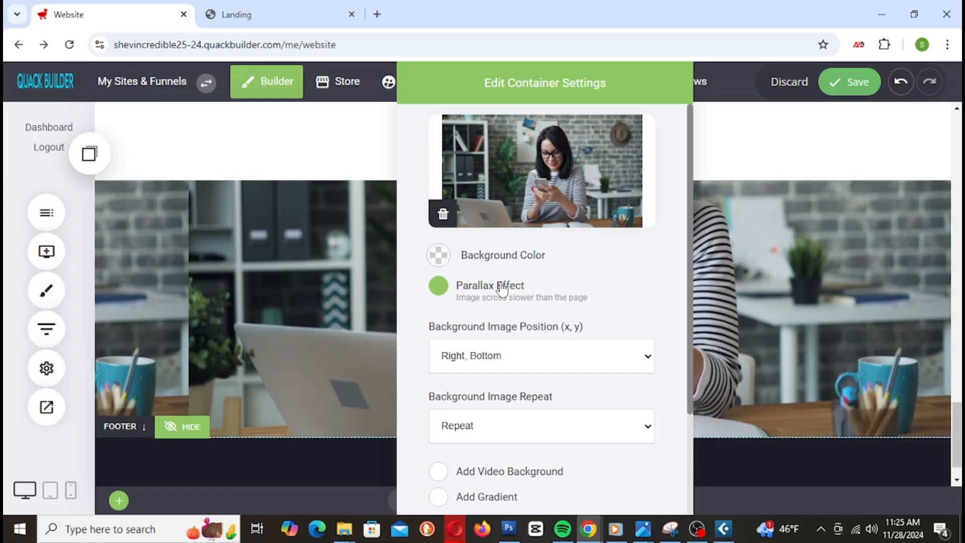
drag(543, 80, 573, 105)
click(515, 357)
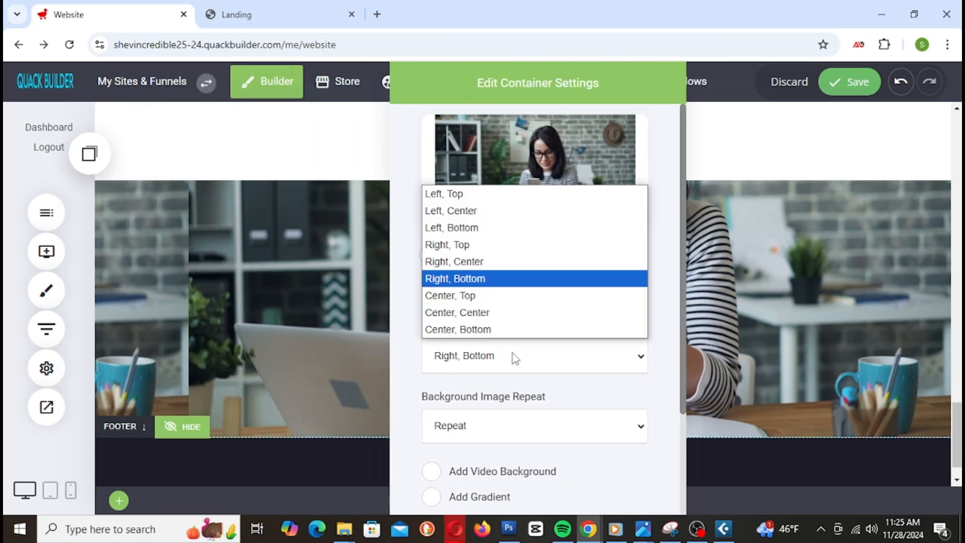
click(478, 298)
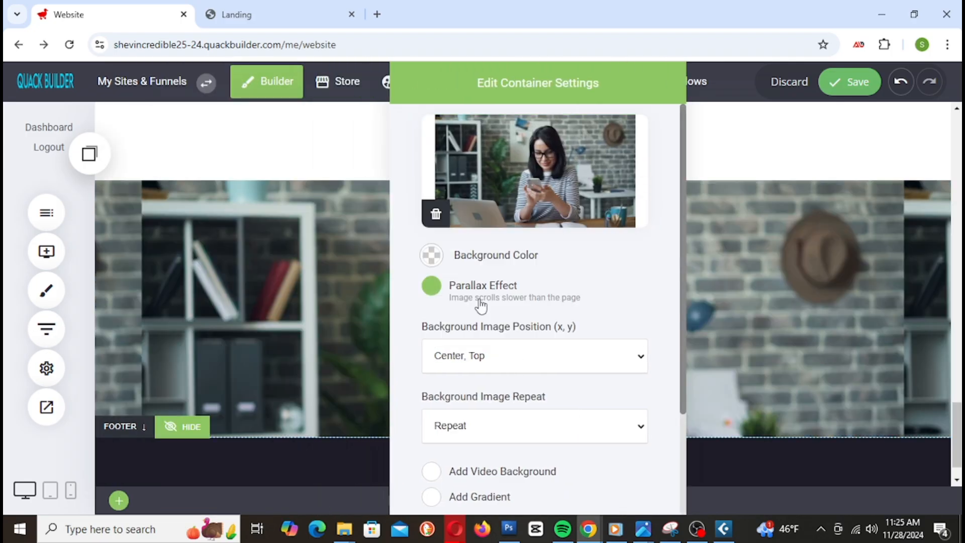
Turn off the parallax effect and settle the background position on Right, Center.
click(480, 305)
drag(538, 86, 505, 86)
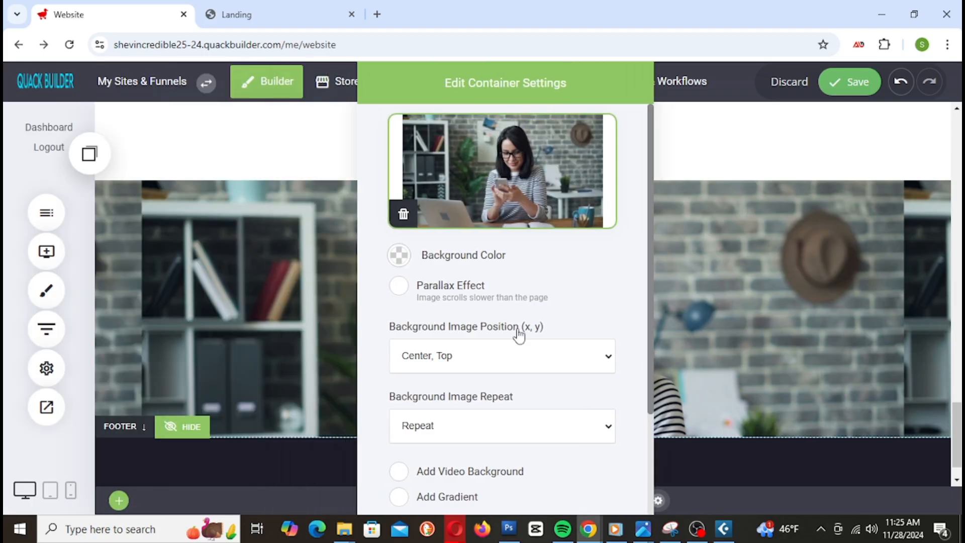
click(509, 362)
click(451, 329)
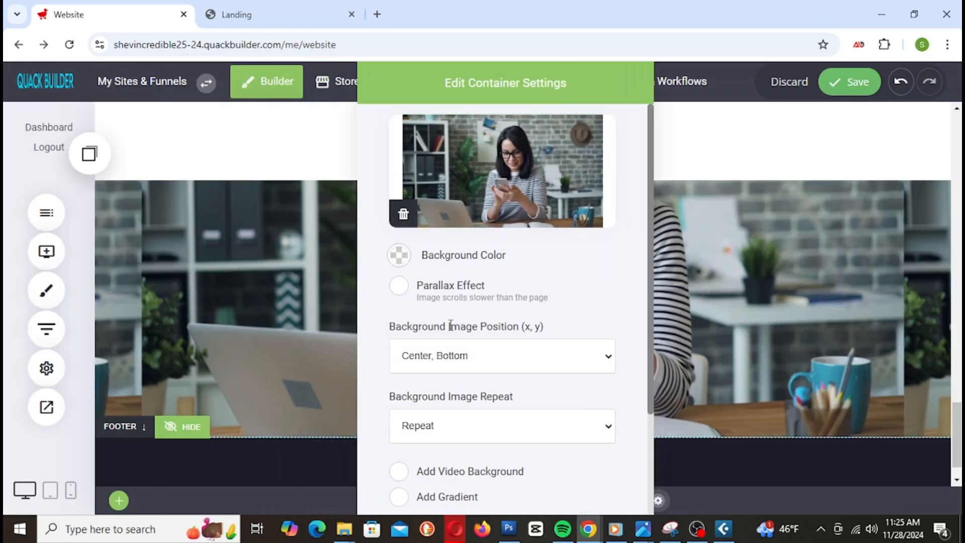
click(495, 353)
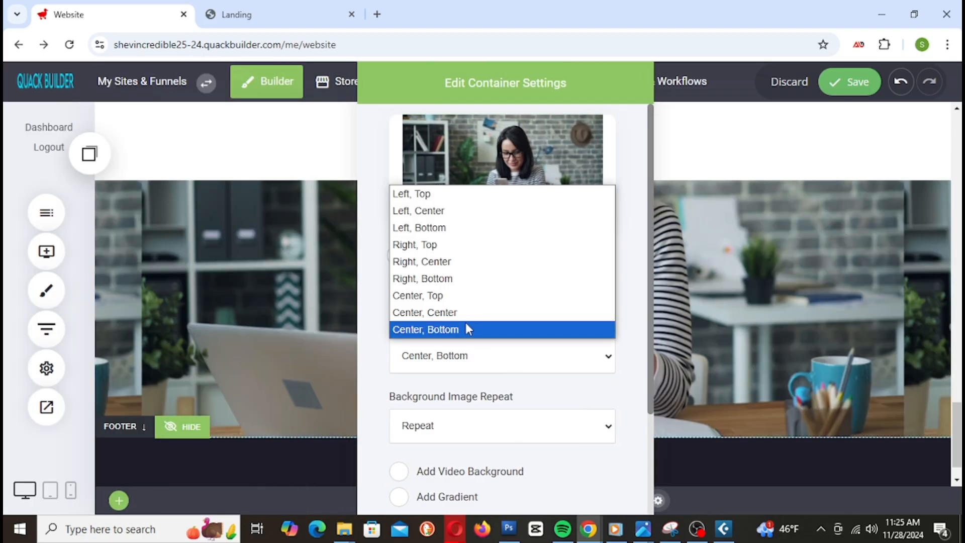
click(483, 247)
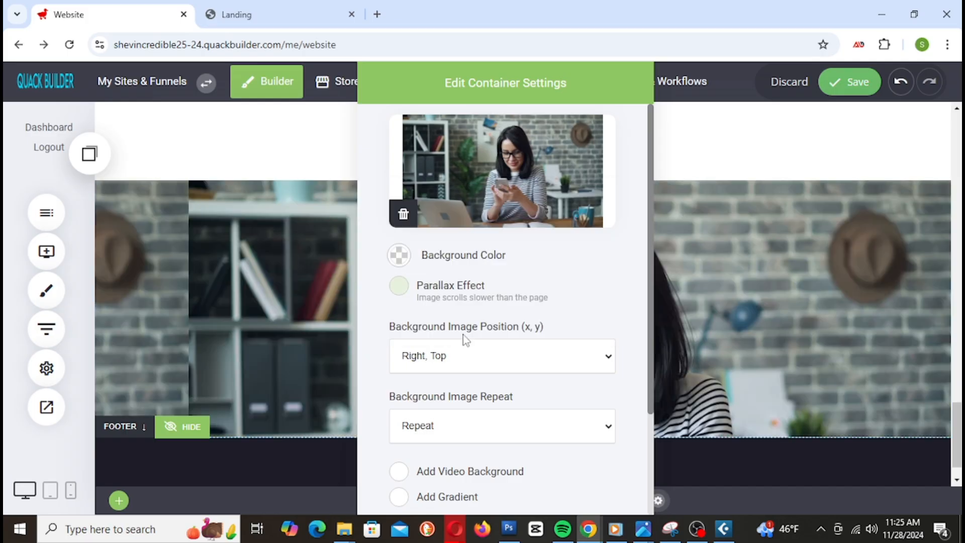
click(460, 351)
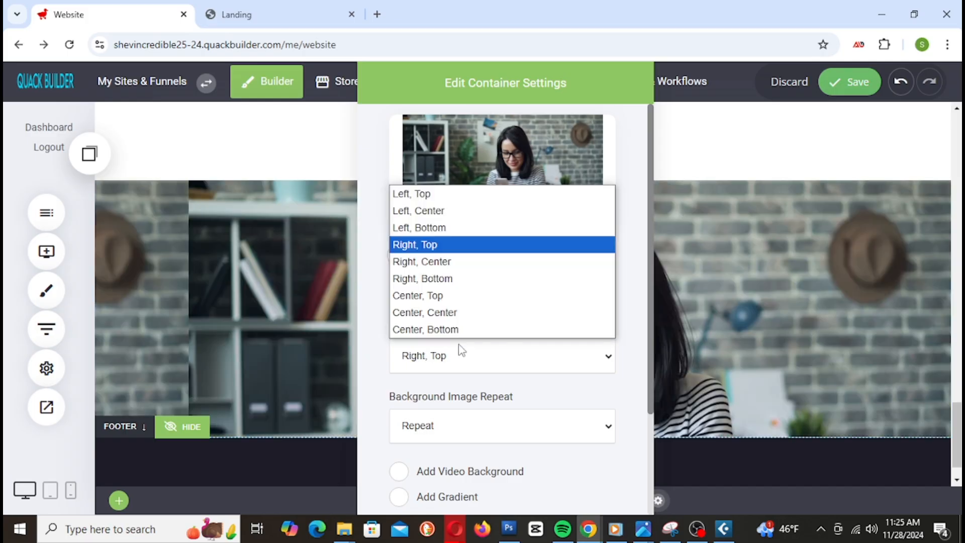
click(477, 264)
After trying other repeat and size options, set the background to Repeat Horizontally.
click(494, 435)
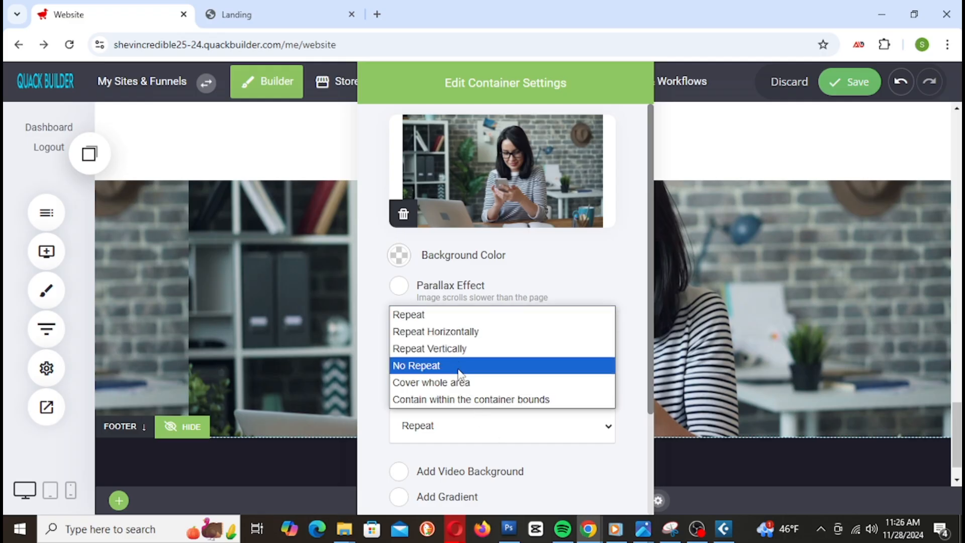
click(455, 354)
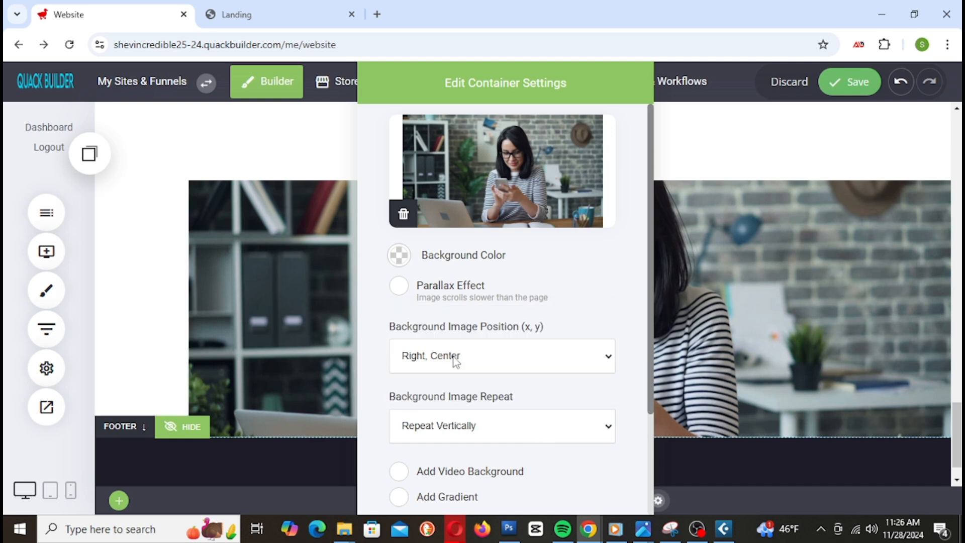
click(487, 431)
click(455, 382)
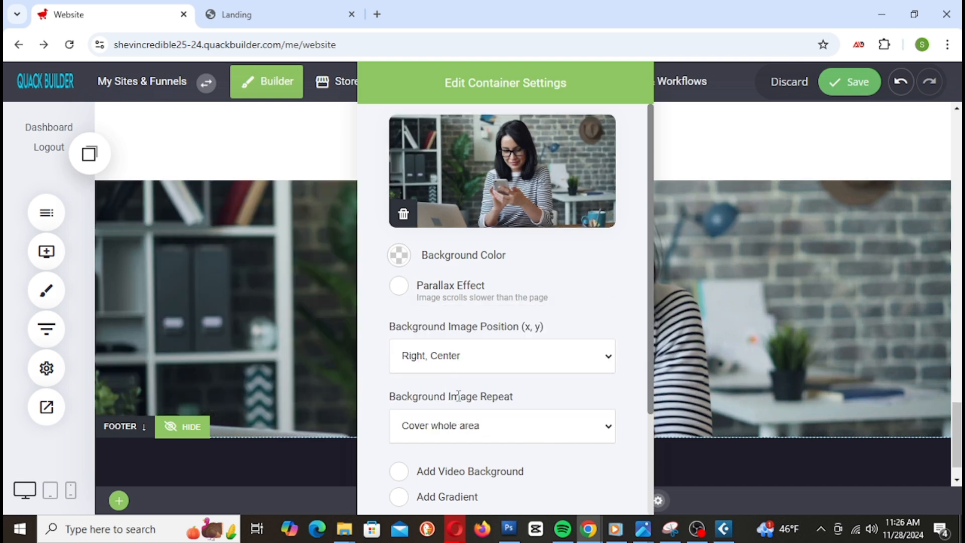
click(475, 429)
click(455, 398)
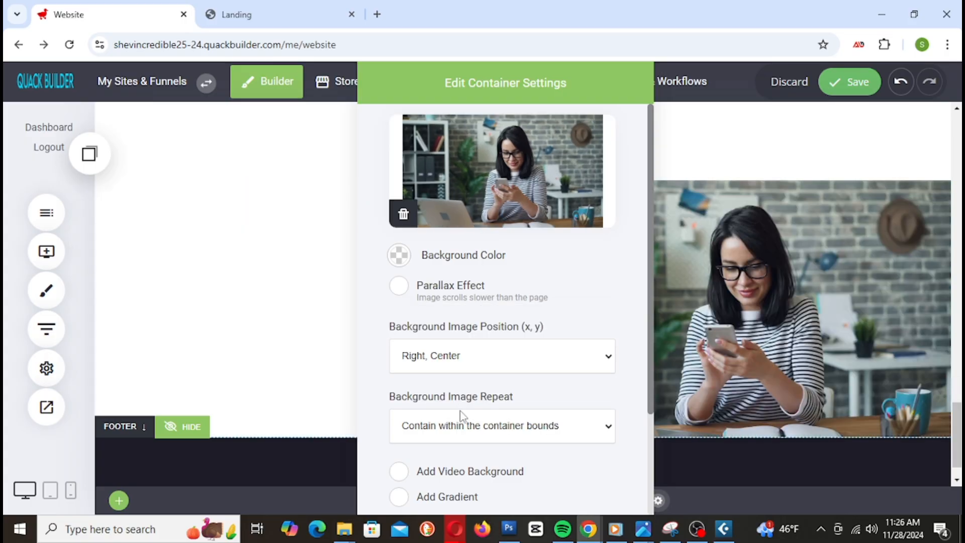
click(467, 425)
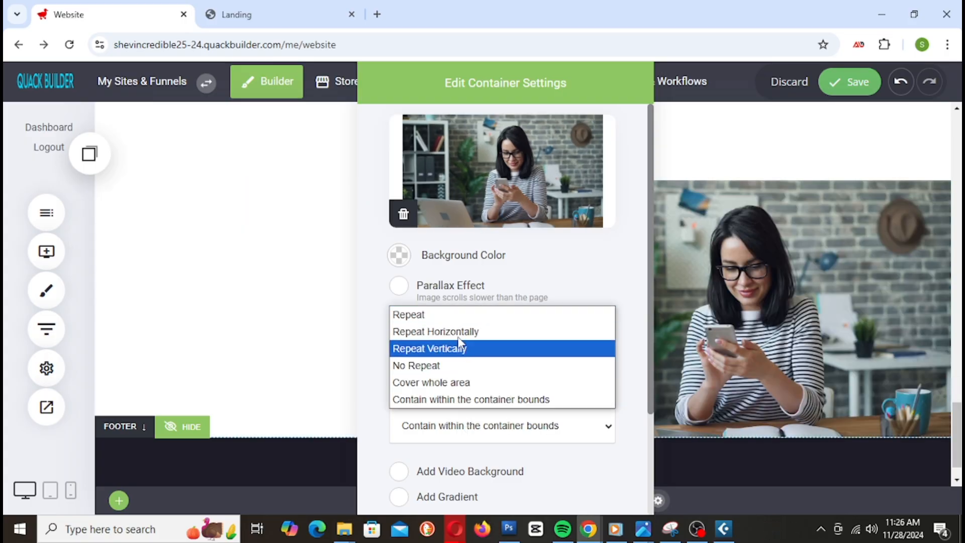
click(458, 332)
click(455, 426)
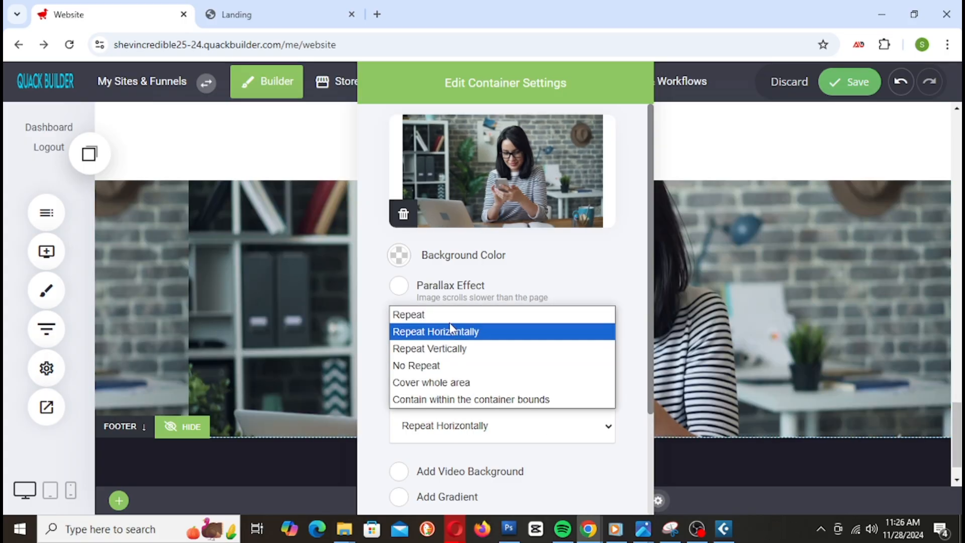
click(448, 317)
click(434, 425)
click(447, 325)
drag(505, 82, 412, 133)
Make the image section taller and switch on the background's parallax effect.
click(831, 298)
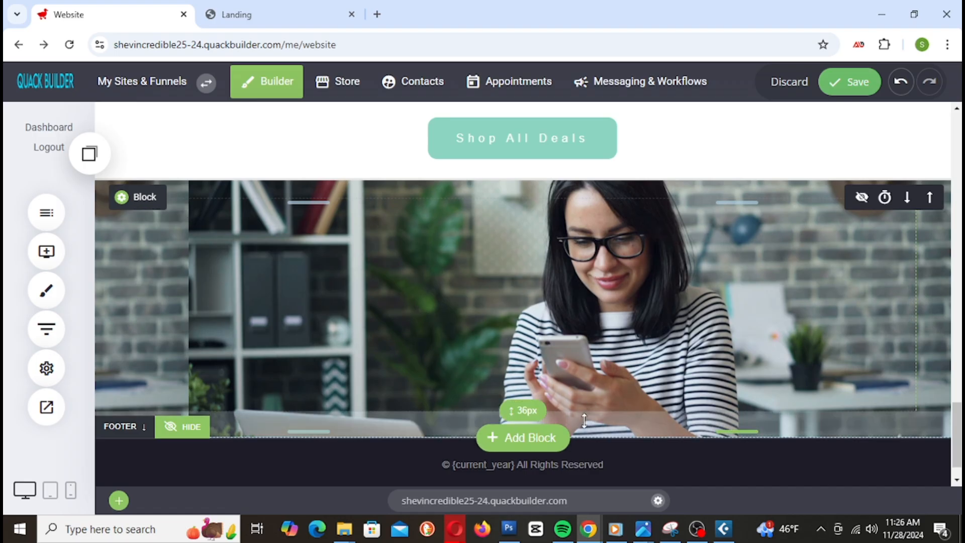
drag(597, 423, 606, 472)
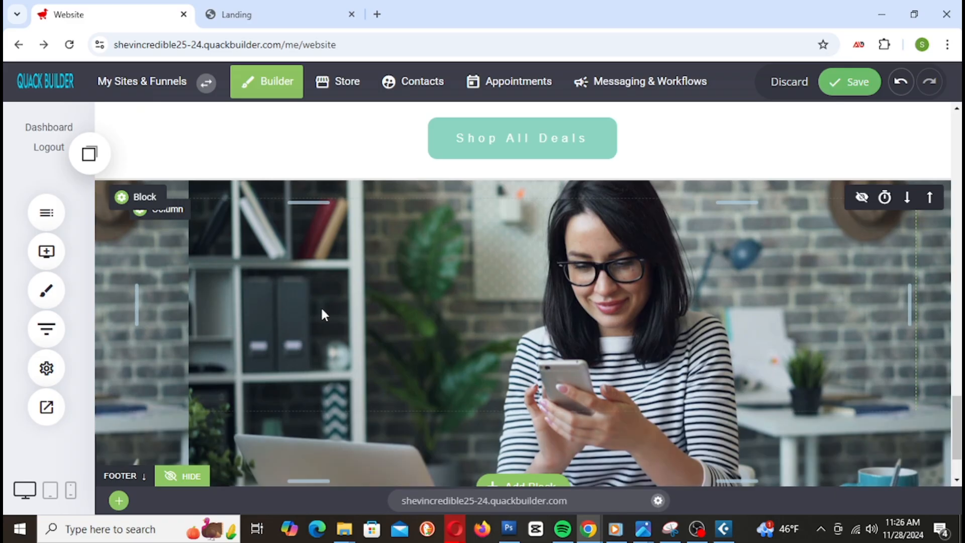
click(143, 201)
click(728, 285)
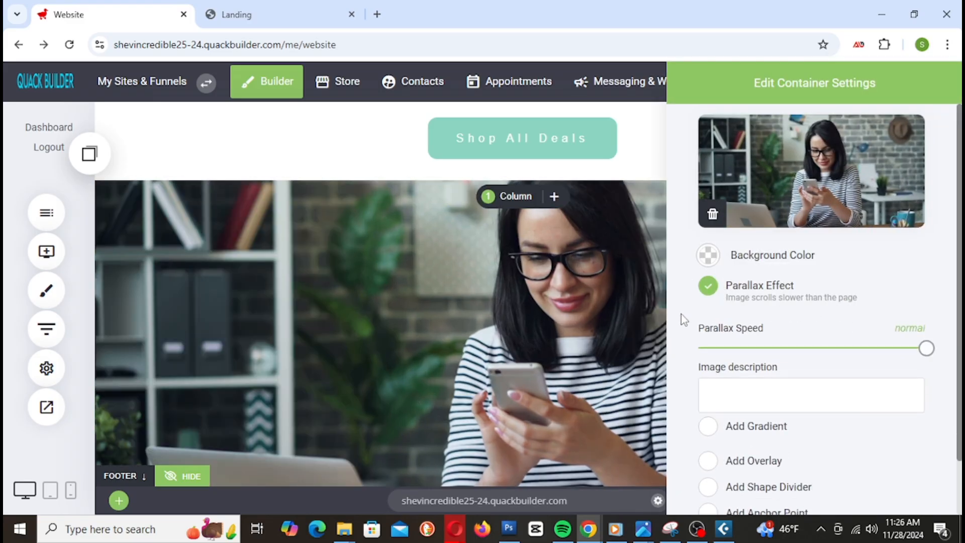
Leave the parallax speed at normal and add an overlay over the background image.
drag(930, 352, 806, 370)
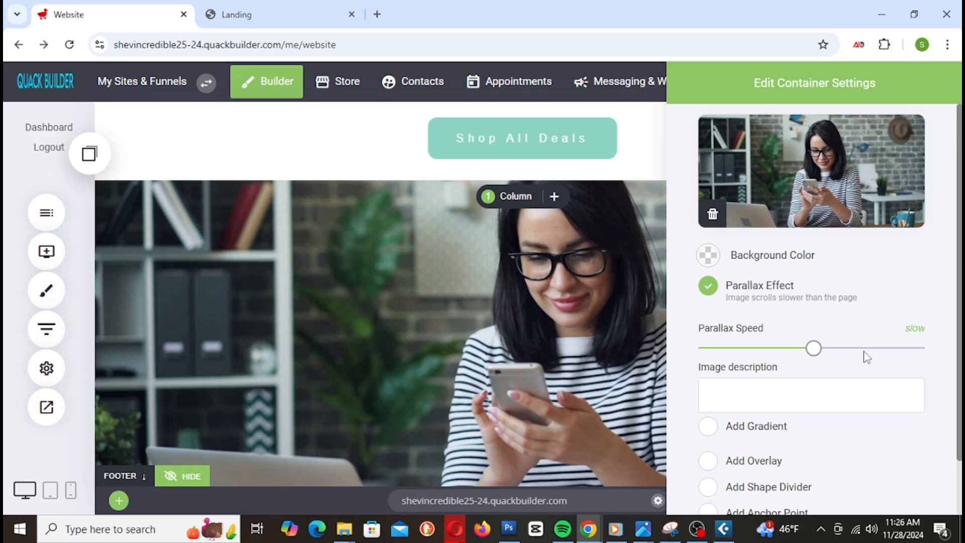
scroll(772, 332, down, 2)
scroll(771, 323, up, 2)
drag(817, 350, 926, 352)
scroll(727, 295, down, 2)
click(708, 400)
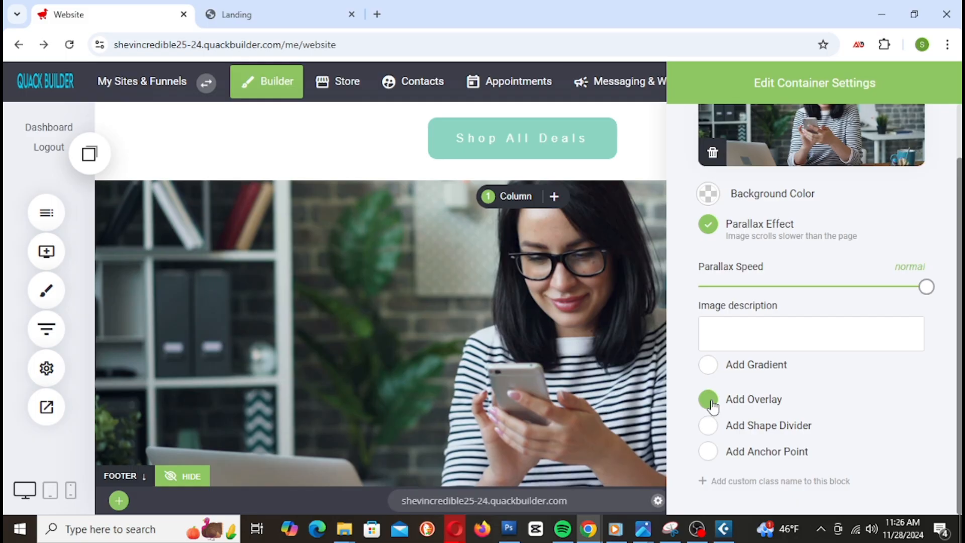
click(556, 321)
scroll(555, 315, down, 1)
scroll(553, 312, up, 1)
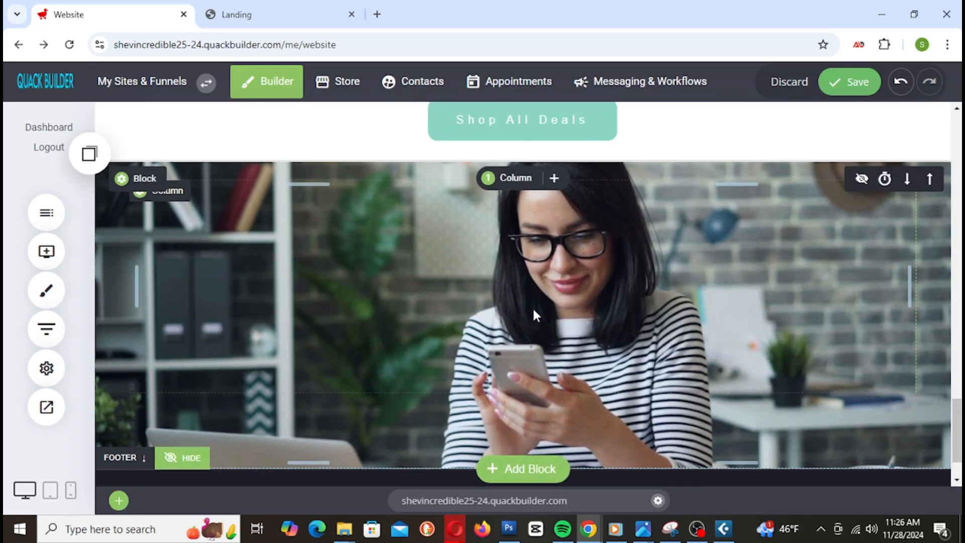
Add a heading to the image section reading 'Download Our Mobile App'.
click(46, 251)
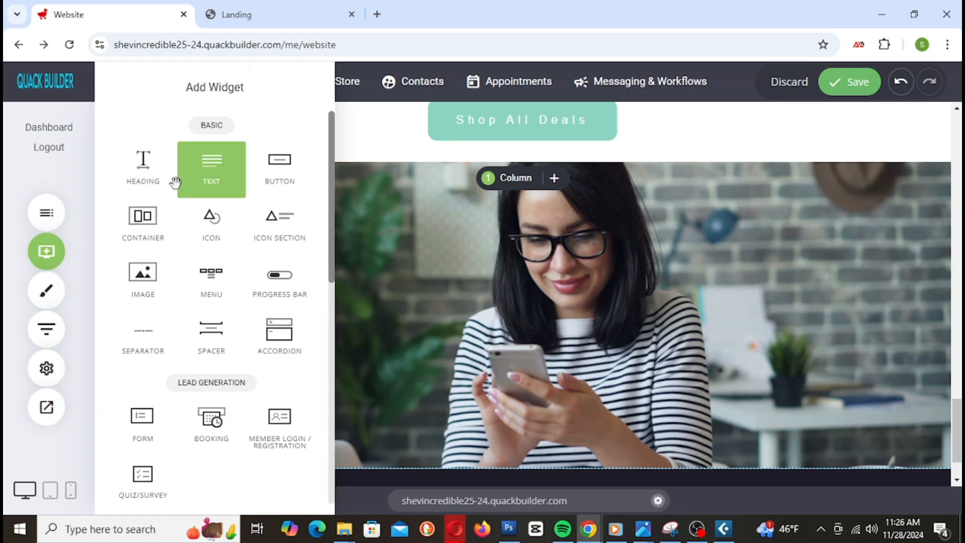
drag(151, 181, 279, 216)
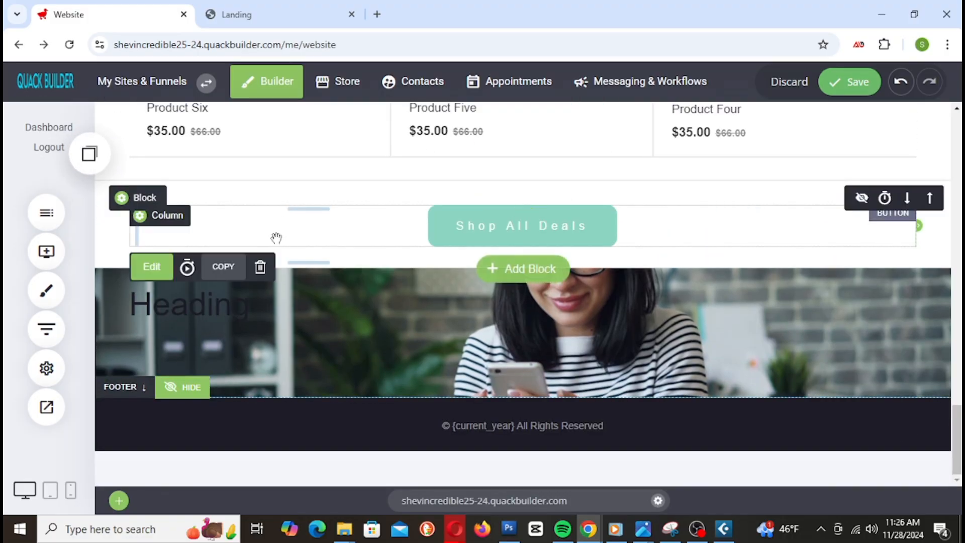
click(171, 315)
click(132, 302)
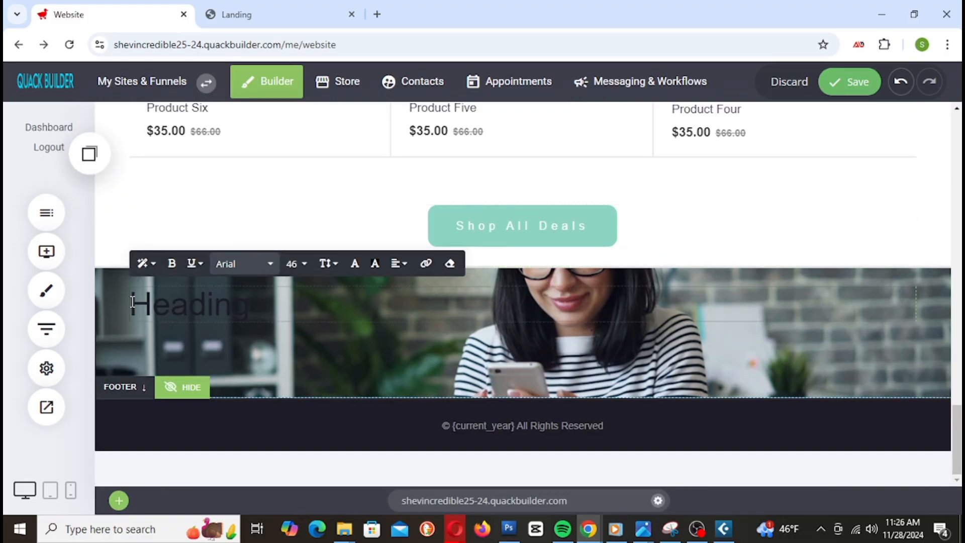
drag(133, 304, 281, 310)
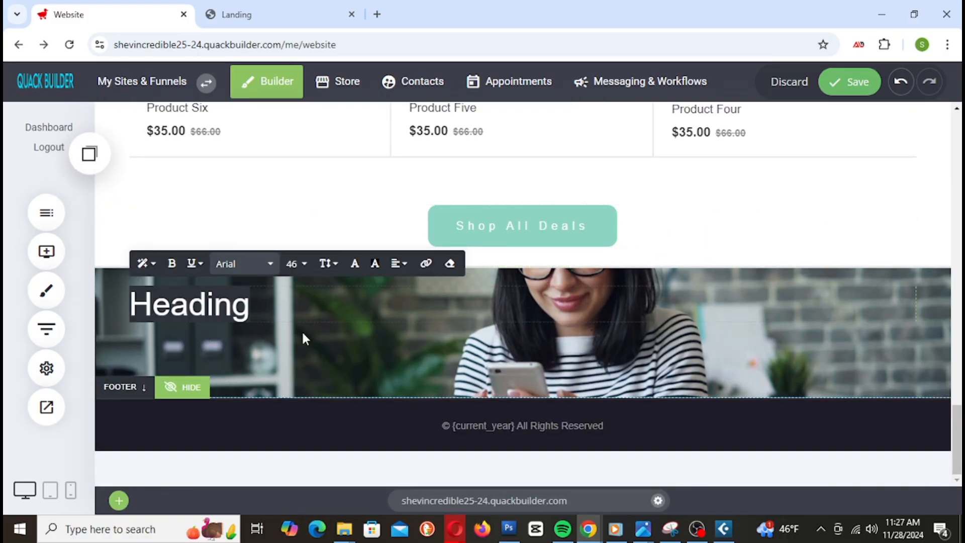
text(Do)
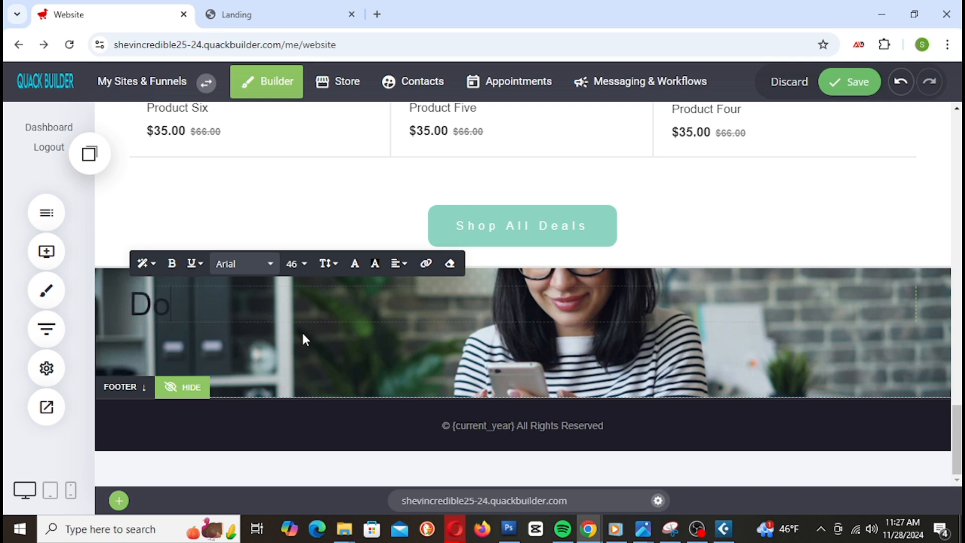
text(wnload Our)
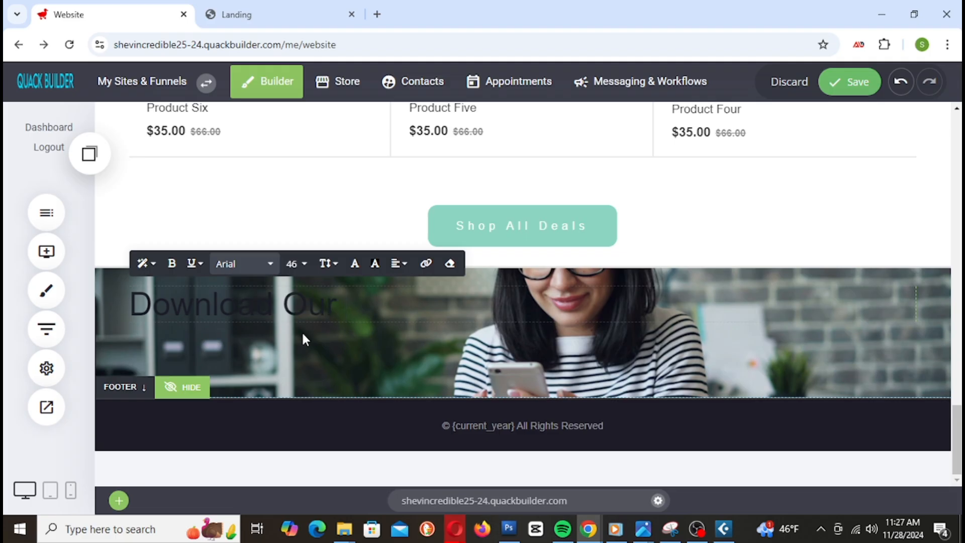
text( Mobile )
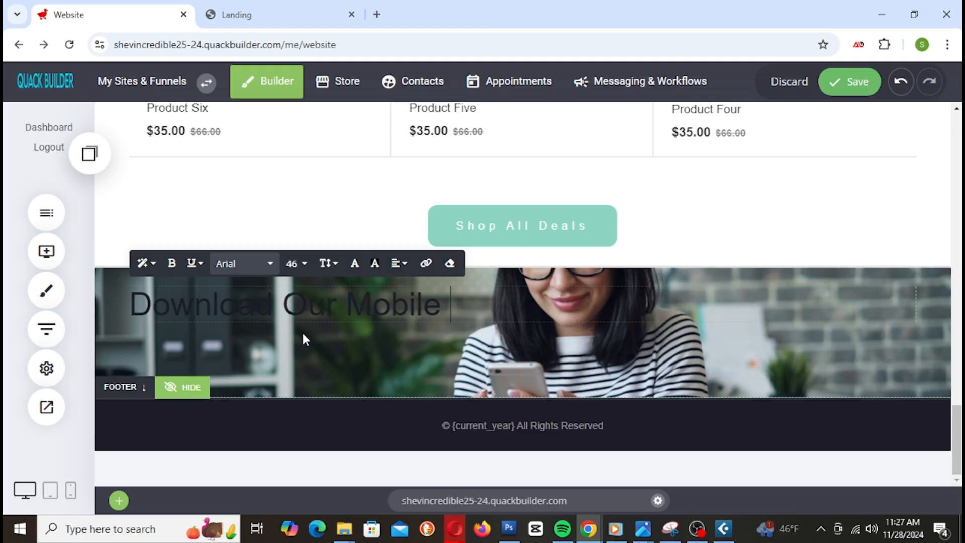
text(App)
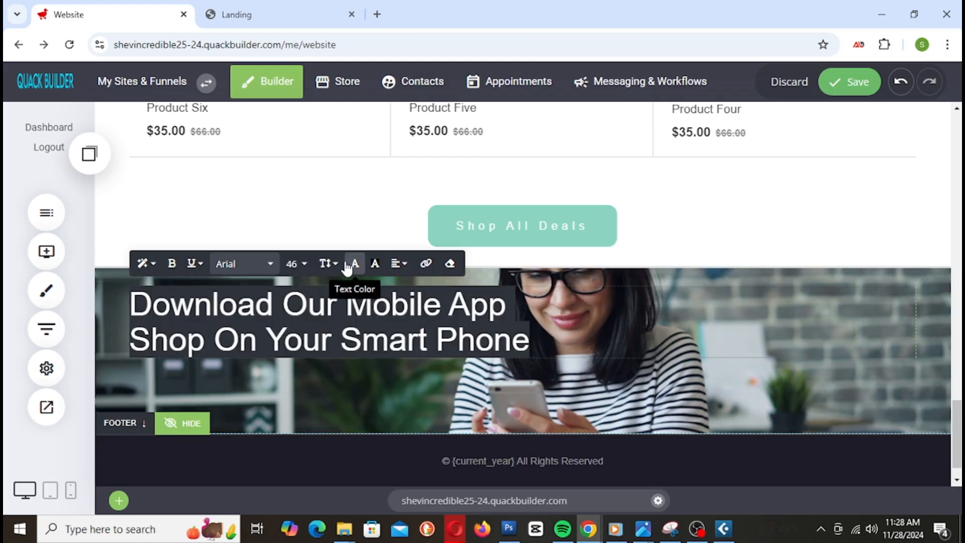
Make the heading white and add '...' after 'Phone' at its end.
click(355, 265)
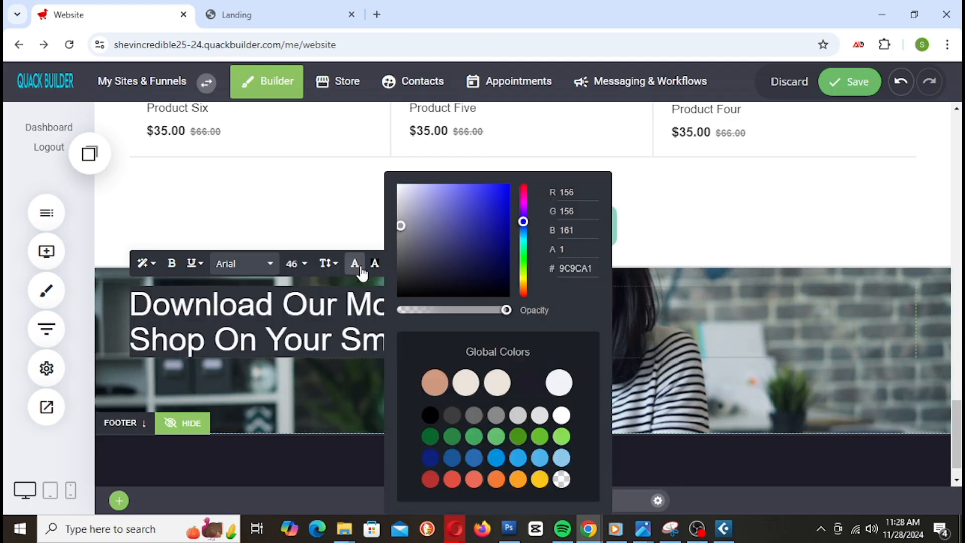
drag(405, 212, 391, 185)
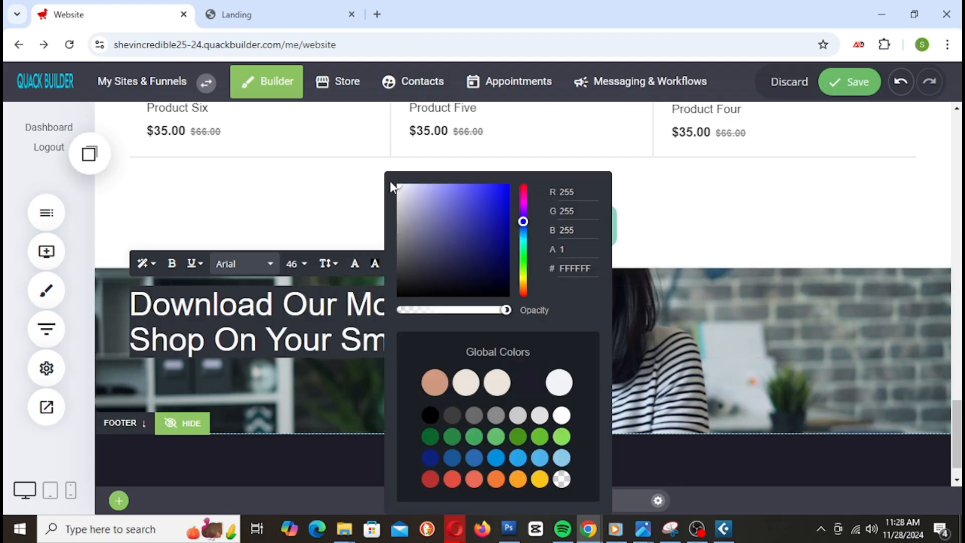
click(306, 324)
click(512, 335)
click(541, 348)
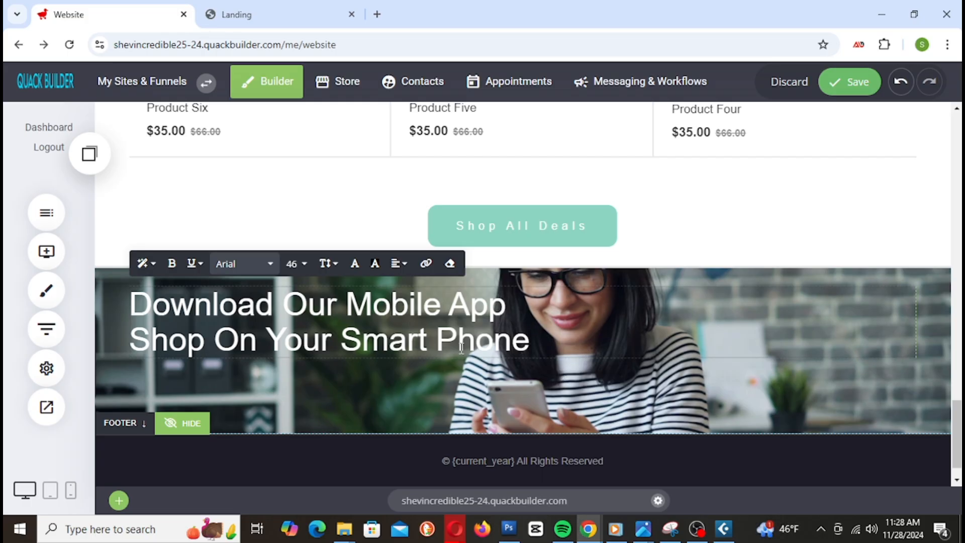
text(...)
click(51, 252)
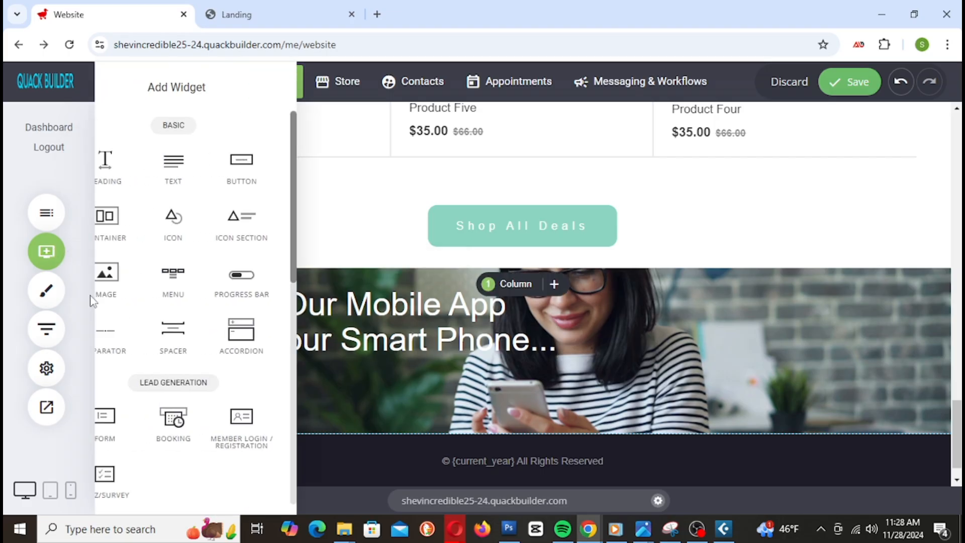
Add a text block below the heading and paste the app description in place of the placeholder.
drag(211, 168, 342, 376)
click(182, 371)
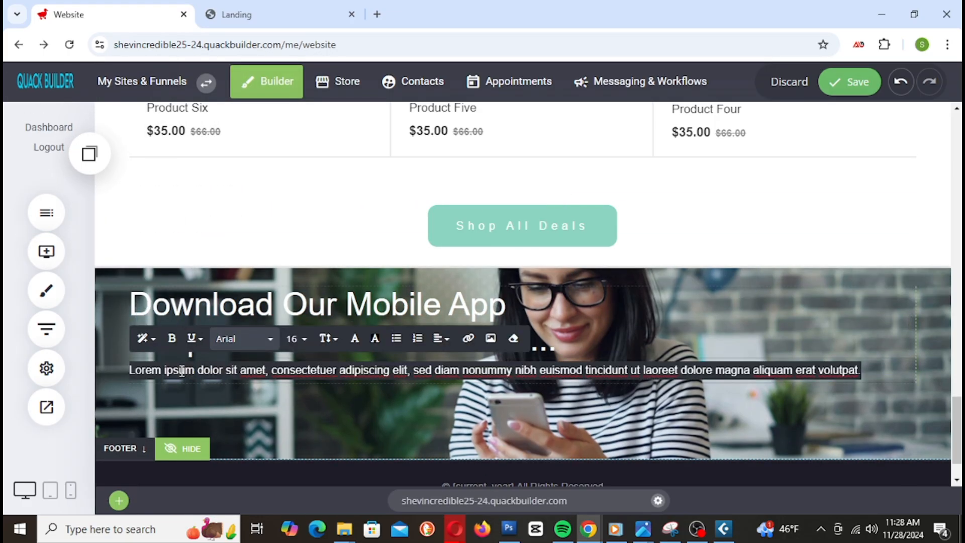
key(BackSpace)
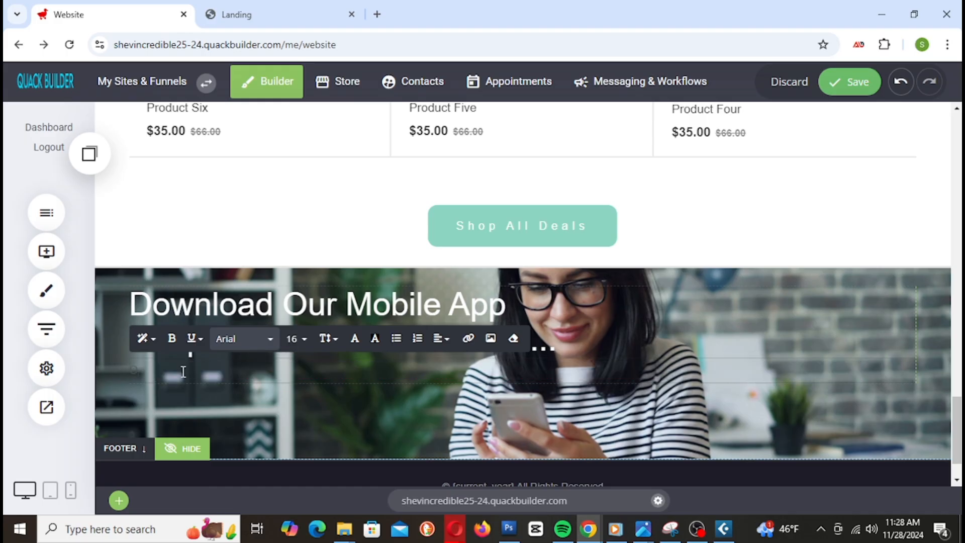
key(ctrl+v)
Colour the whole paragraph white (FFFFFF).
click(355, 339)
drag(427, 233, 386, 186)
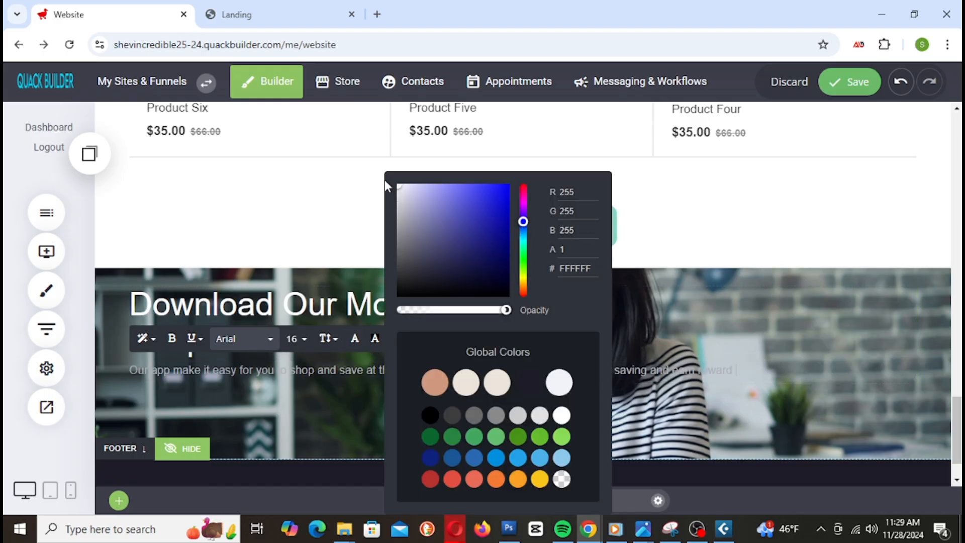
click(396, 227)
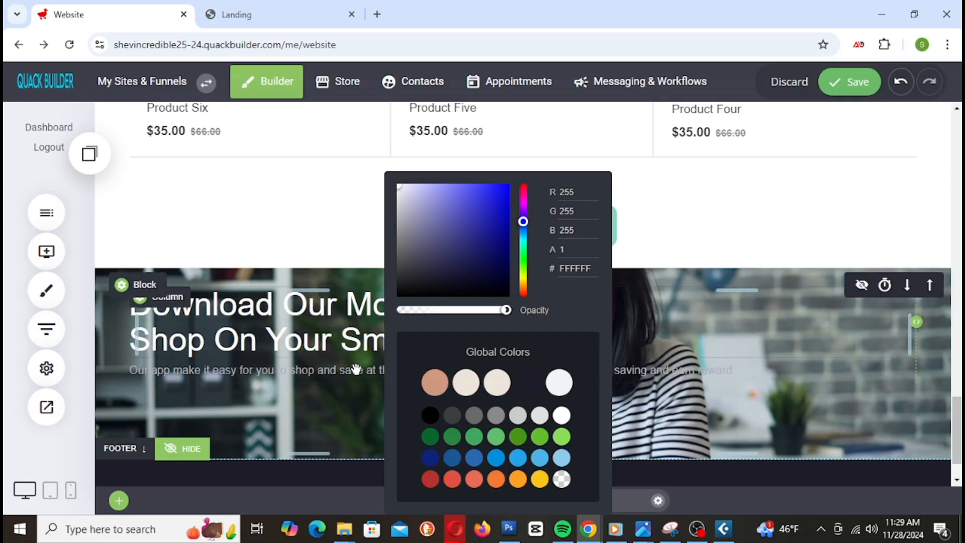
click(317, 372)
triple_click(358, 373)
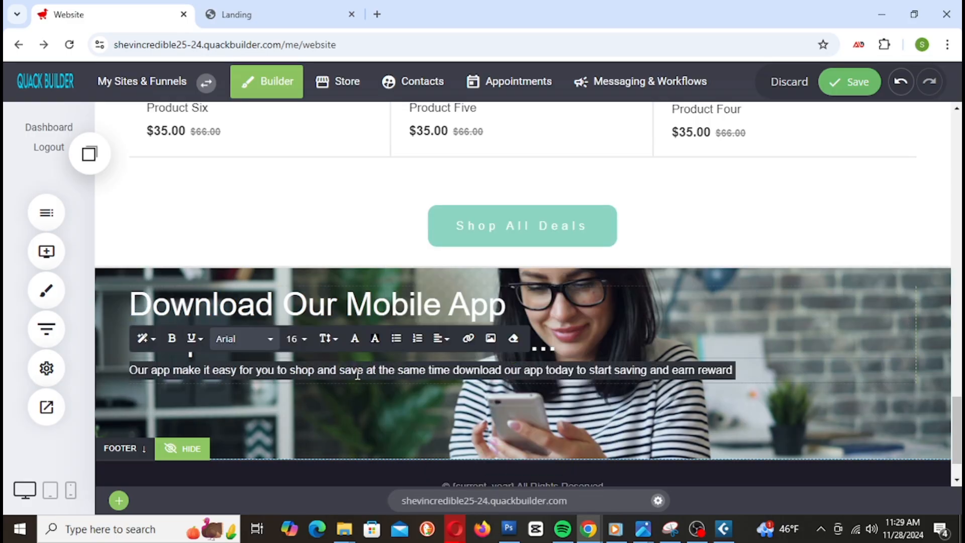
click(355, 339)
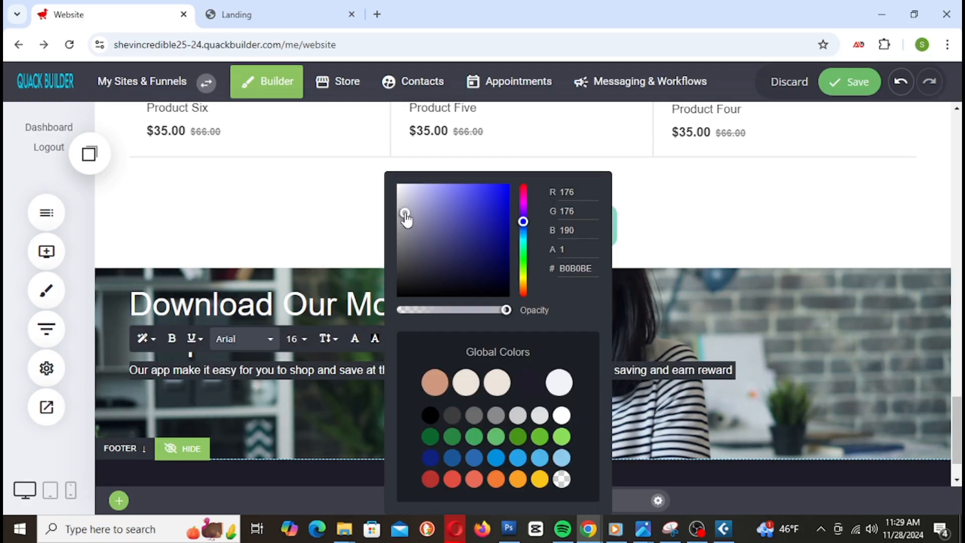
drag(406, 219, 388, 183)
click(319, 373)
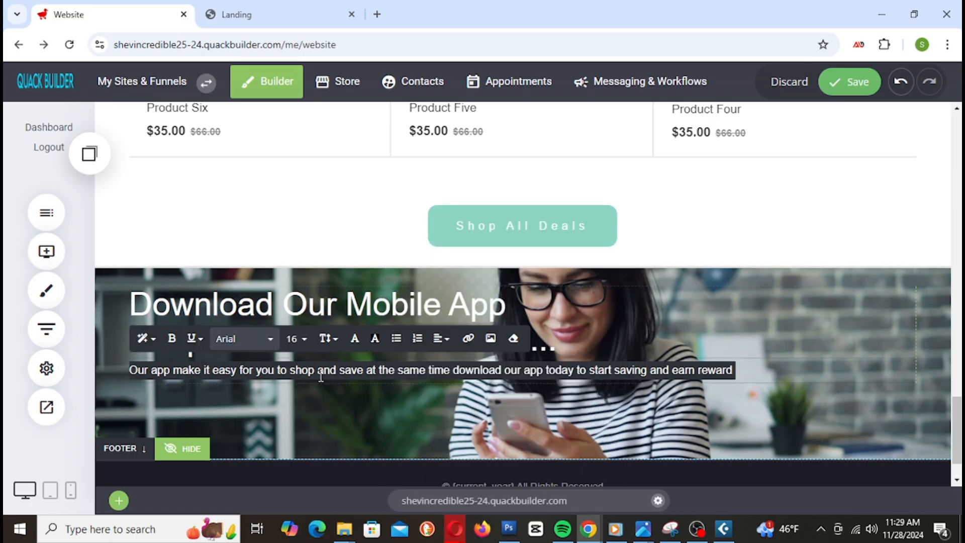
click(245, 380)
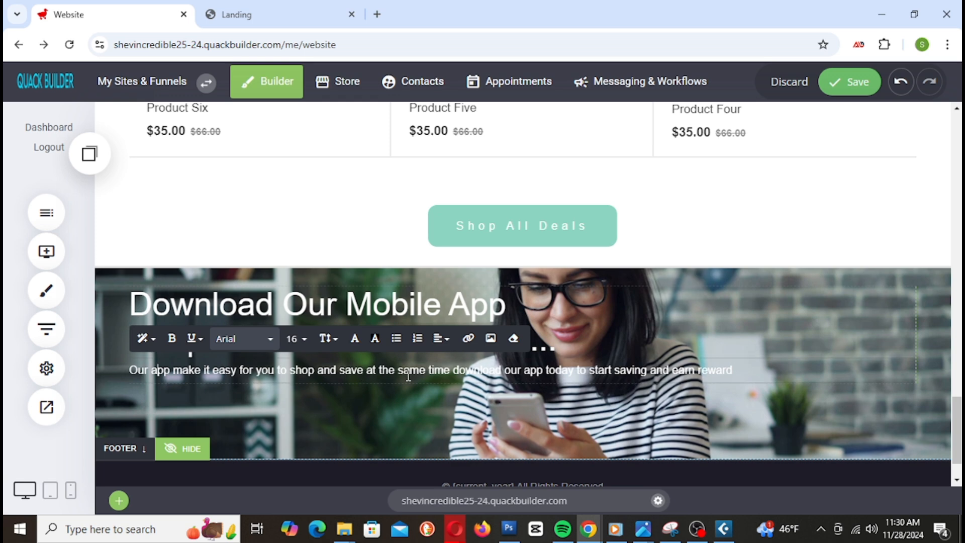
Break the paragraph onto a second line before 'download' and save the page.
click(451, 372)
key(Return)
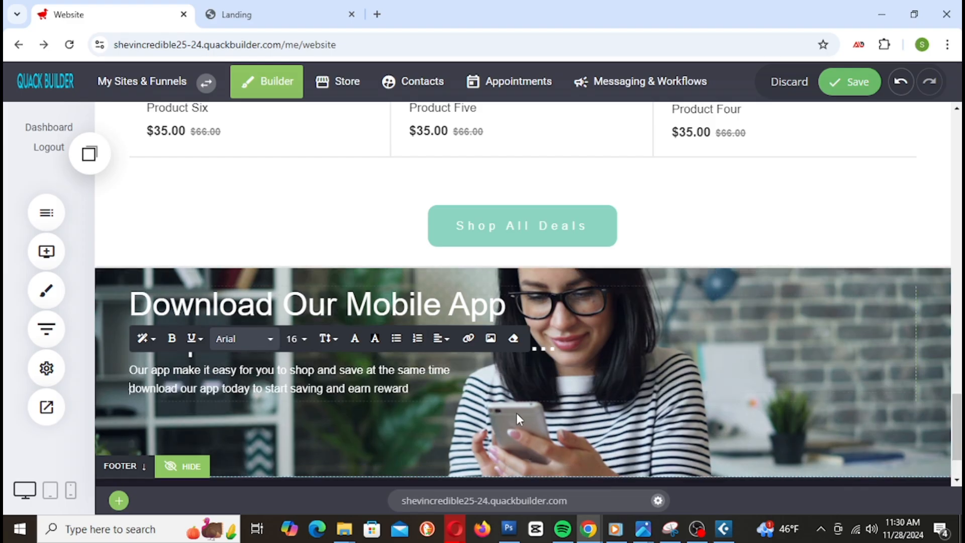
click(906, 413)
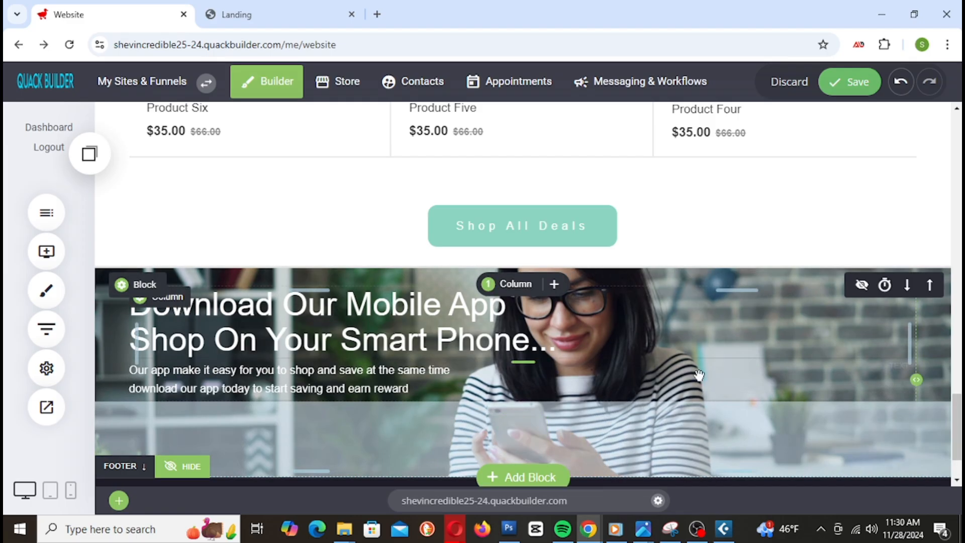
click(405, 395)
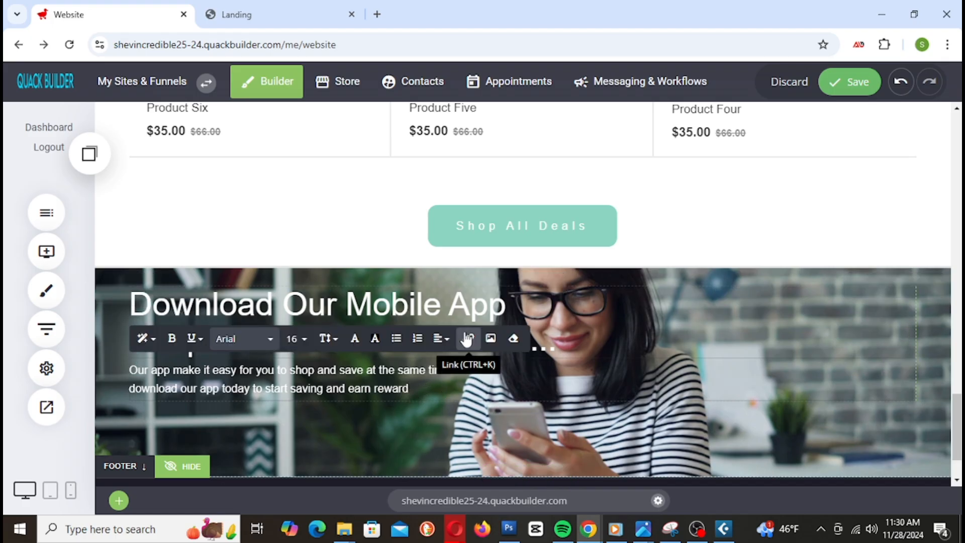
click(828, 94)
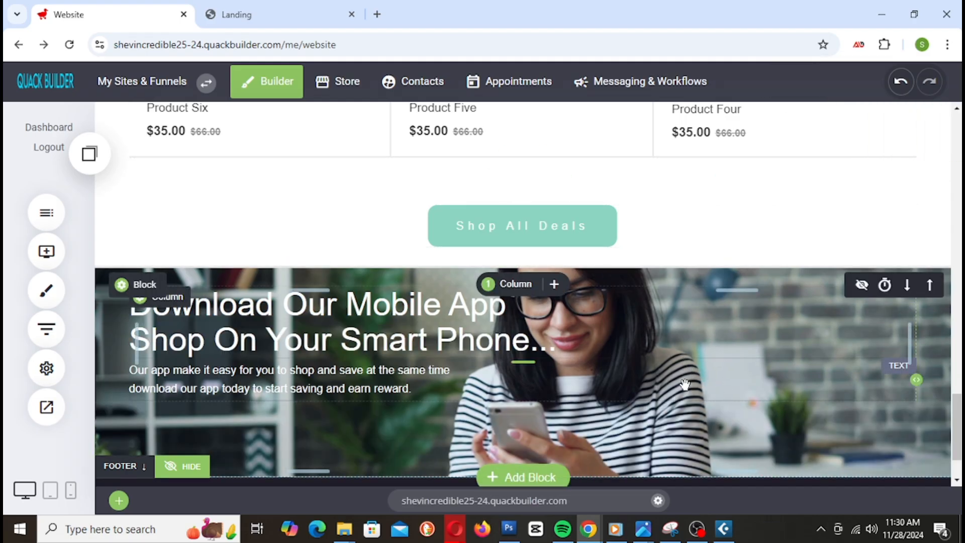
Increase the banner's bottom padding to 126px.
drag(491, 481, 589, 444)
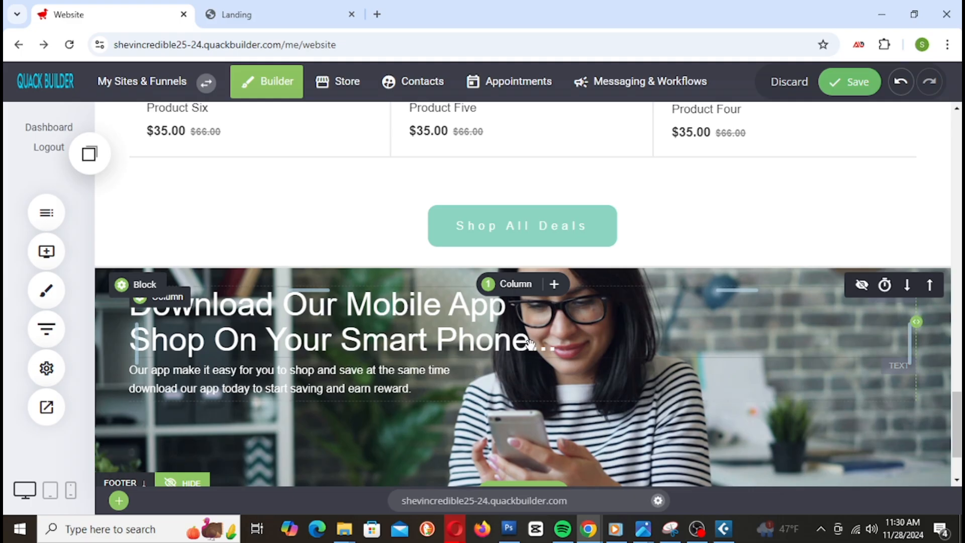
scroll(698, 362, down, 2)
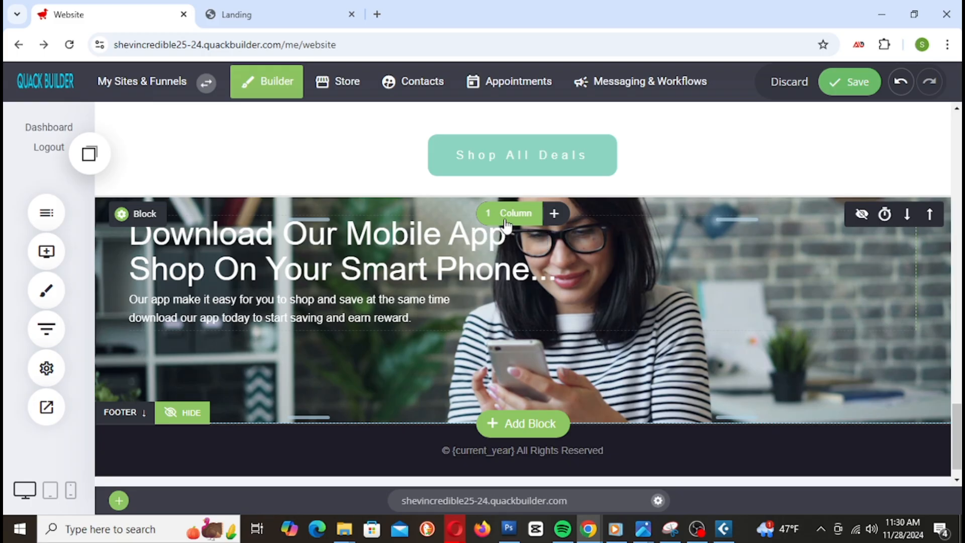
click(507, 224)
Switch the banner to 2 columns and move the heading and paragraph into the right column.
click(537, 289)
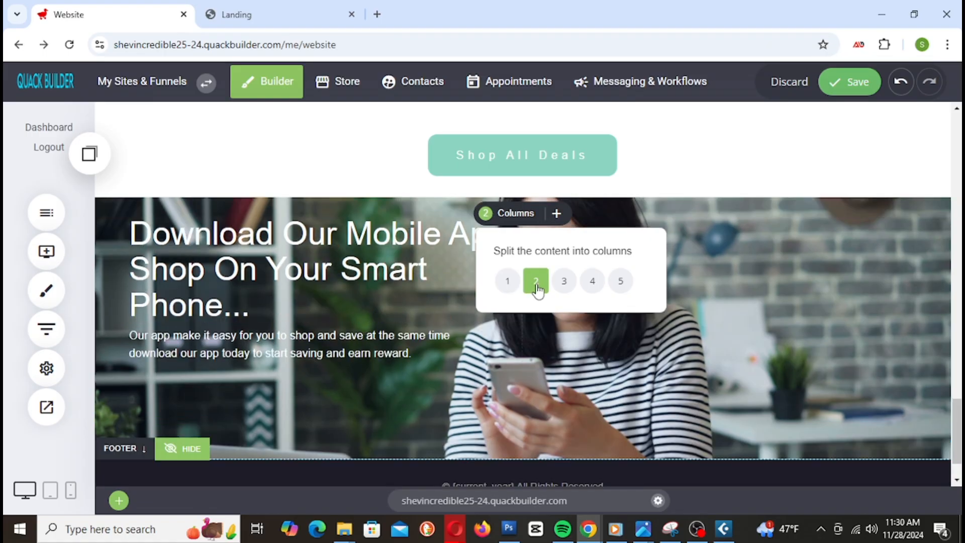
drag(405, 259, 663, 261)
drag(260, 234, 714, 373)
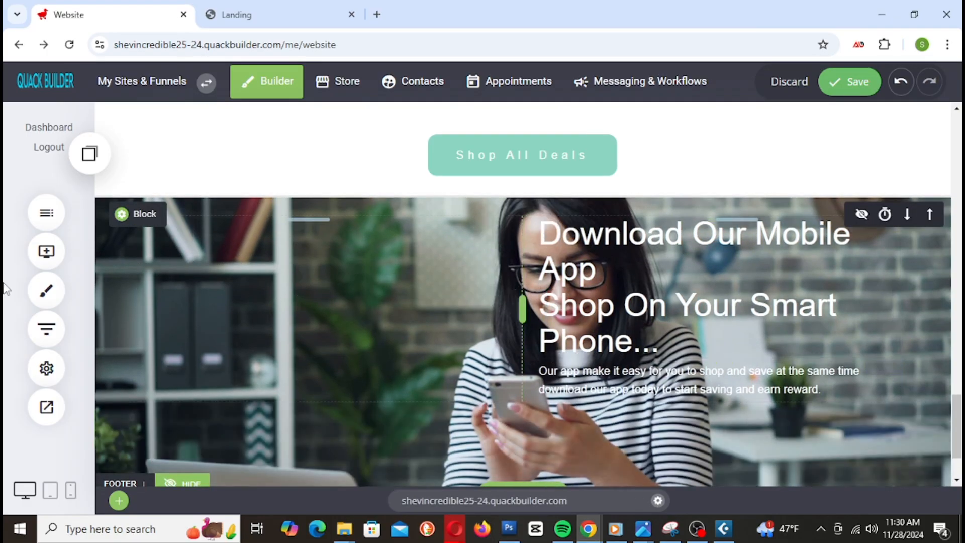
Add an image to the left column using the phone mockup picture from the Images folder.
click(46, 251)
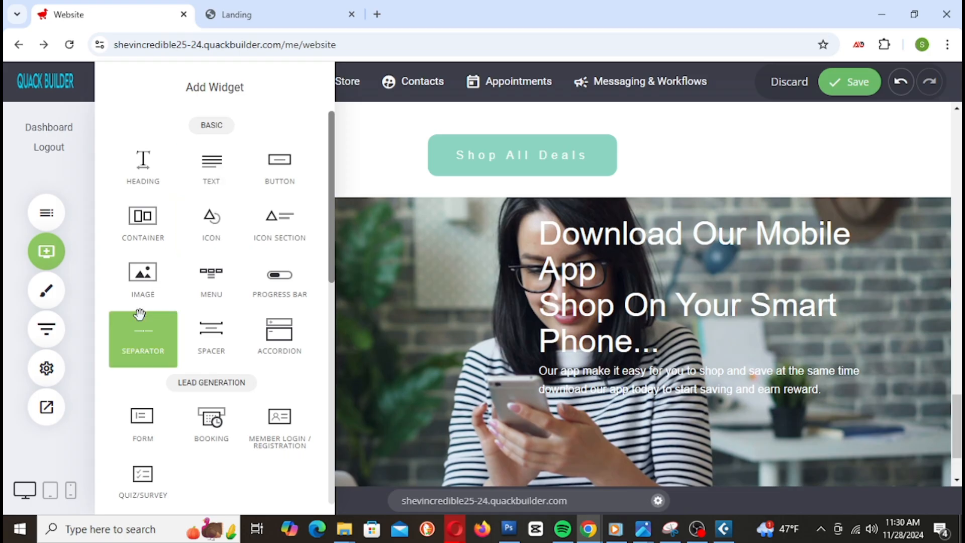
drag(143, 276, 341, 280)
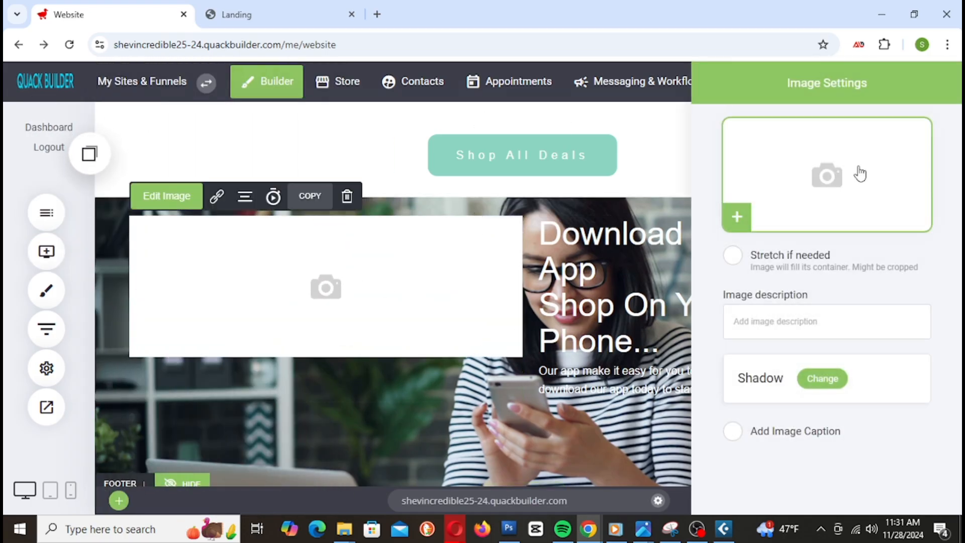
click(860, 173)
scroll(442, 253, down, 3)
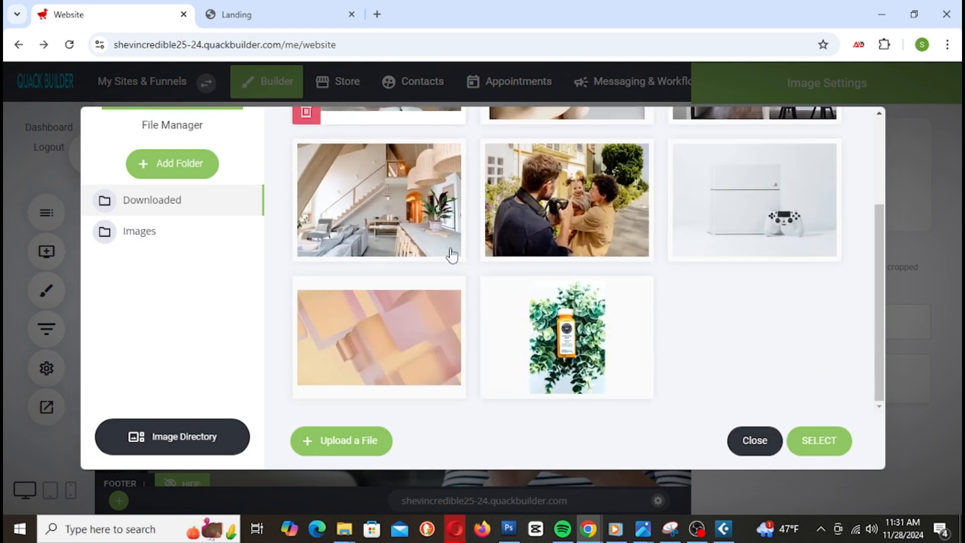
click(141, 230)
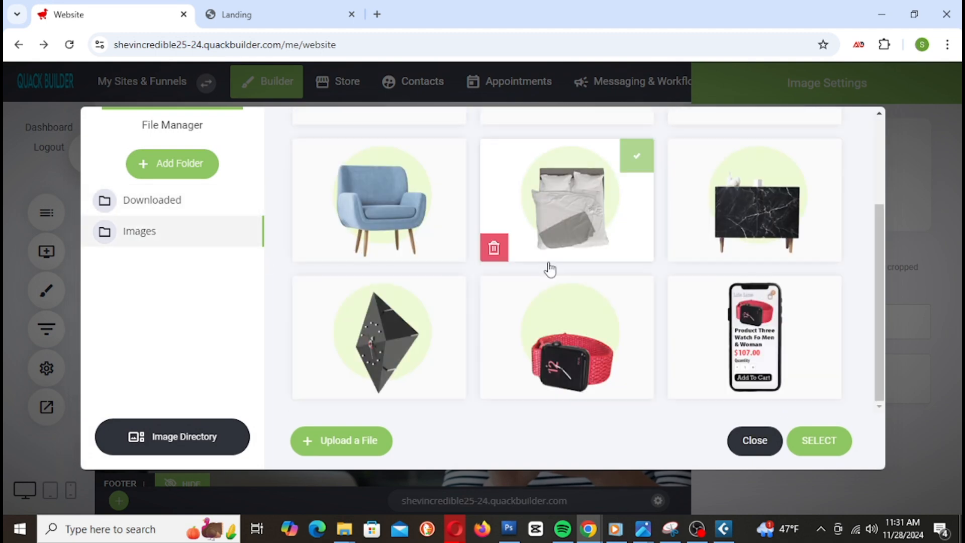
mouse_move(829, 321)
click(794, 345)
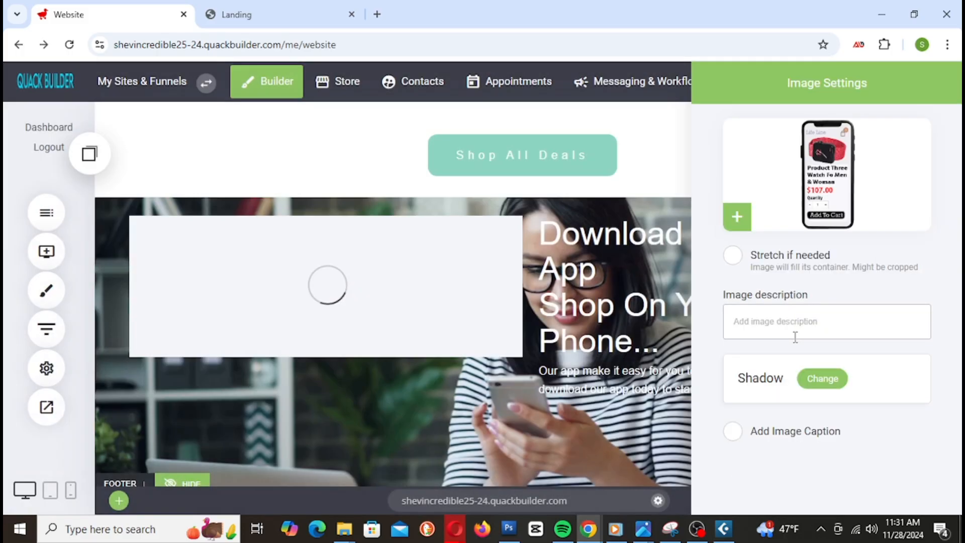
Leave Stretch off so the whole phone shows, and make the mockup image taller.
click(734, 256)
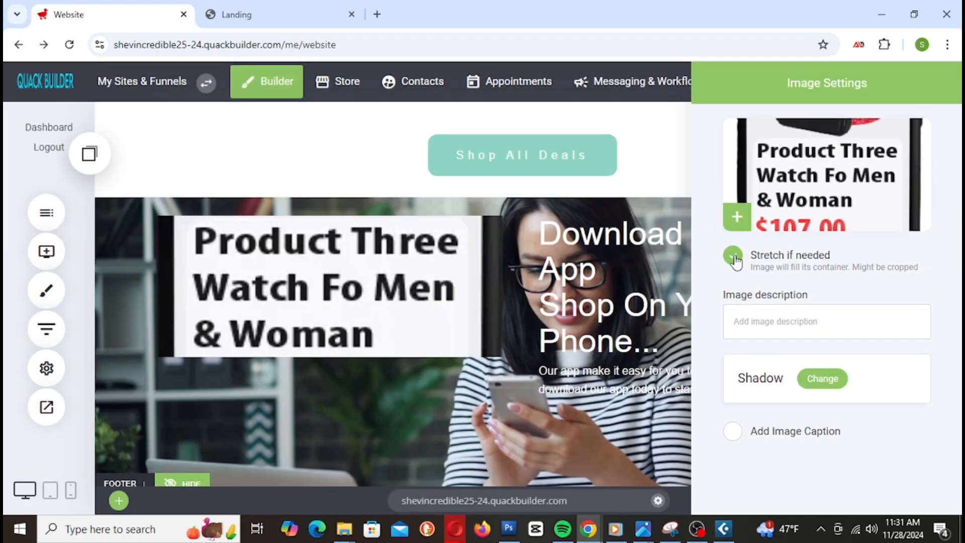
click(735, 257)
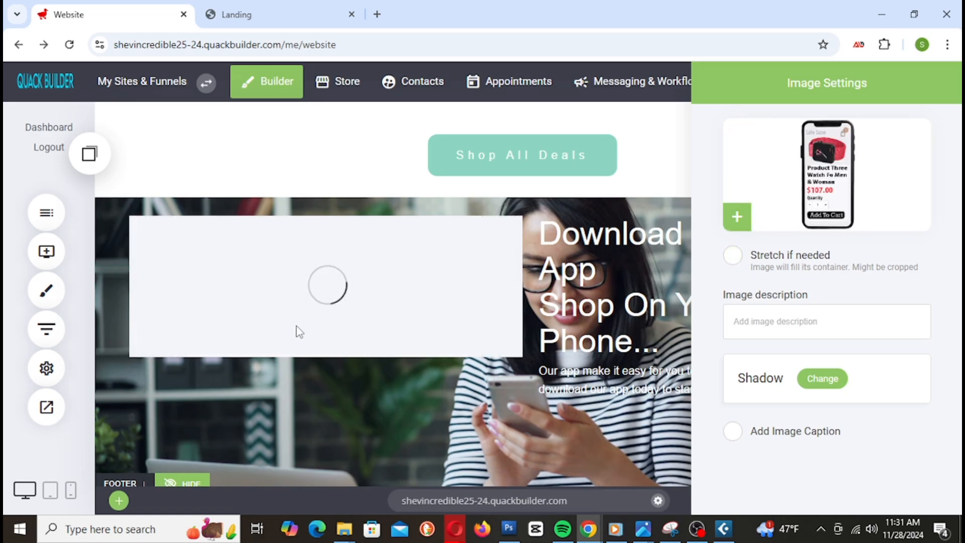
click(368, 307)
drag(325, 357, 345, 461)
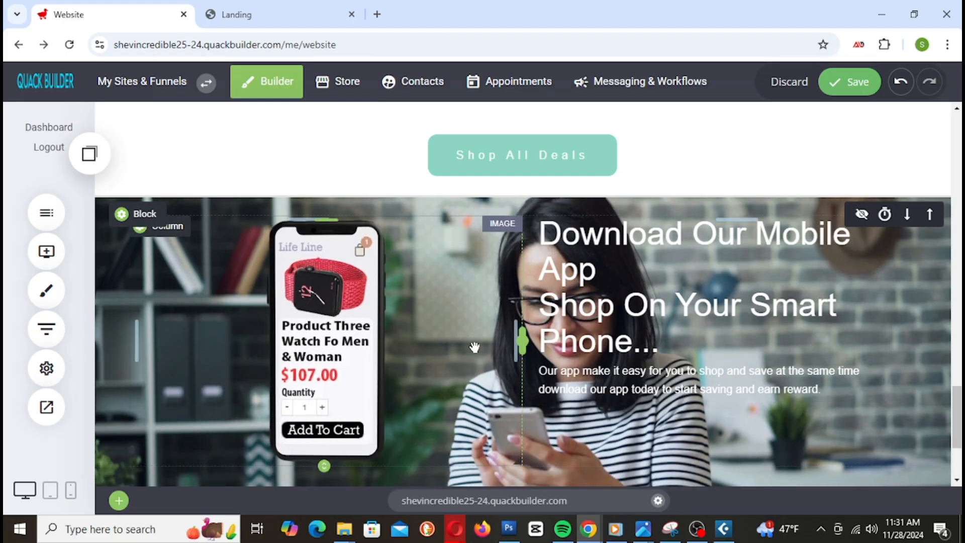
scroll(475, 349, down, 1)
Reduce the app section's bottom padding from 40px to 25px.
drag(328, 402, 400, 459)
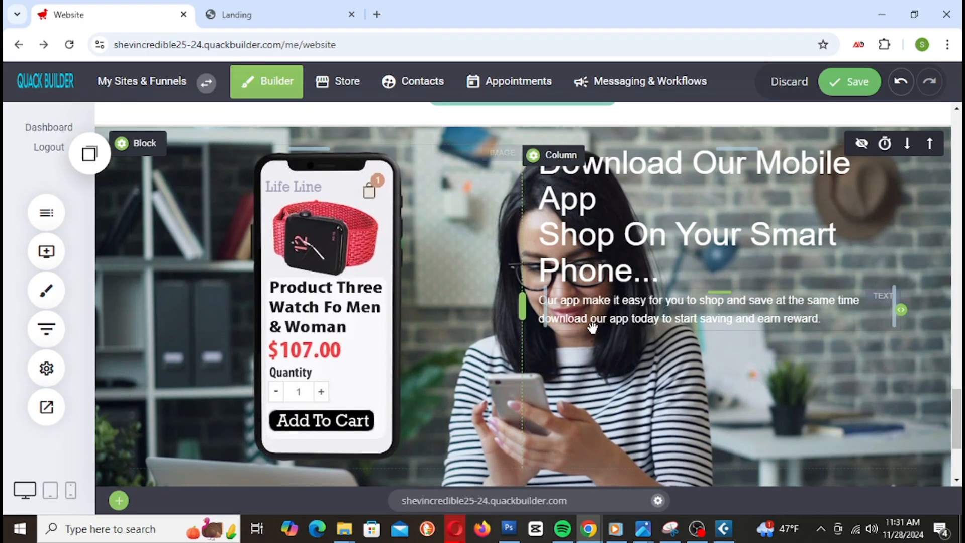
scroll(592, 328, down, 1)
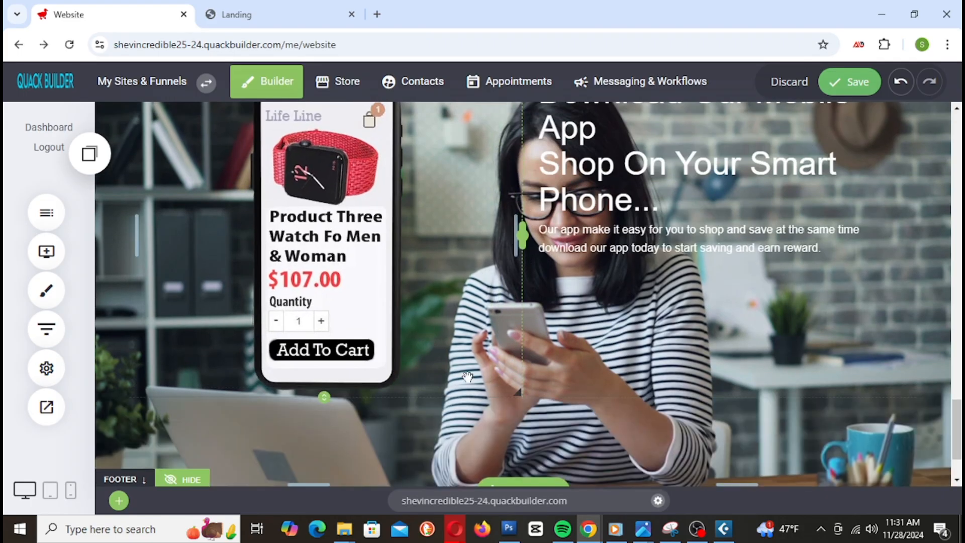
drag(414, 453, 419, 408)
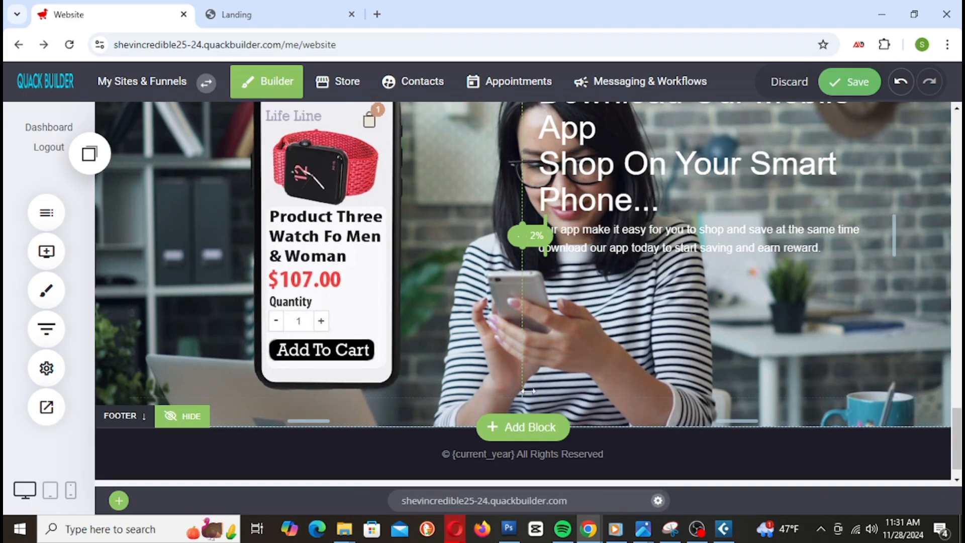
scroll(612, 369, up, 1)
scroll(593, 378, down, 2)
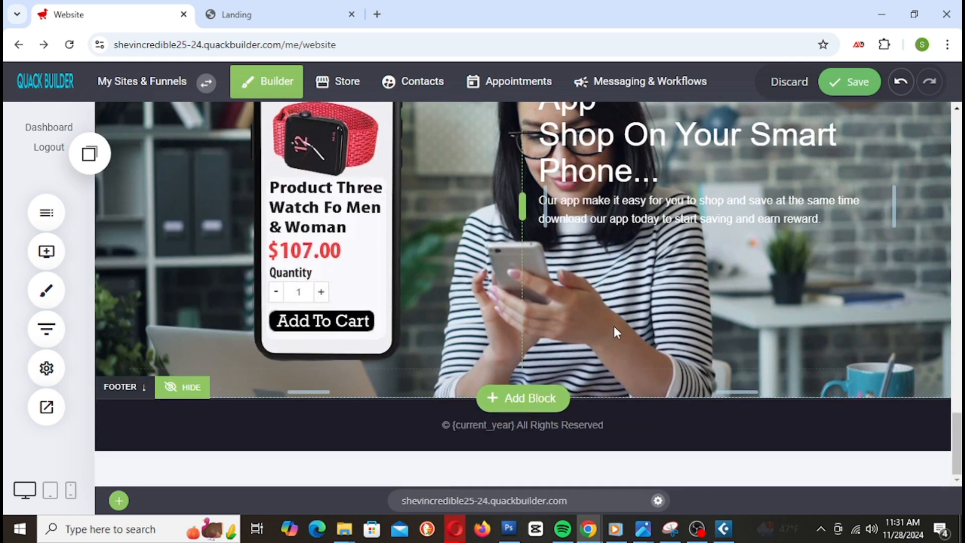
scroll(614, 321, up, 1)
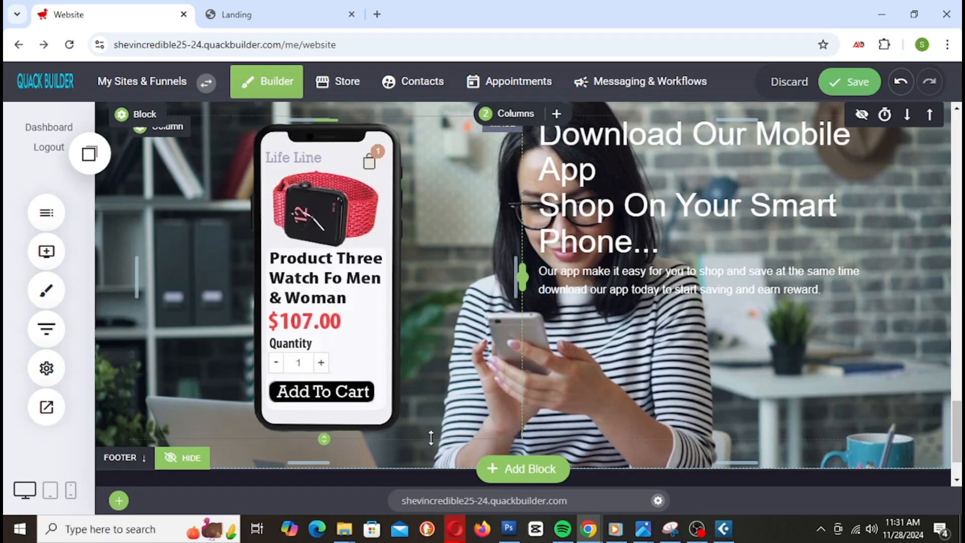
drag(409, 456, 414, 446)
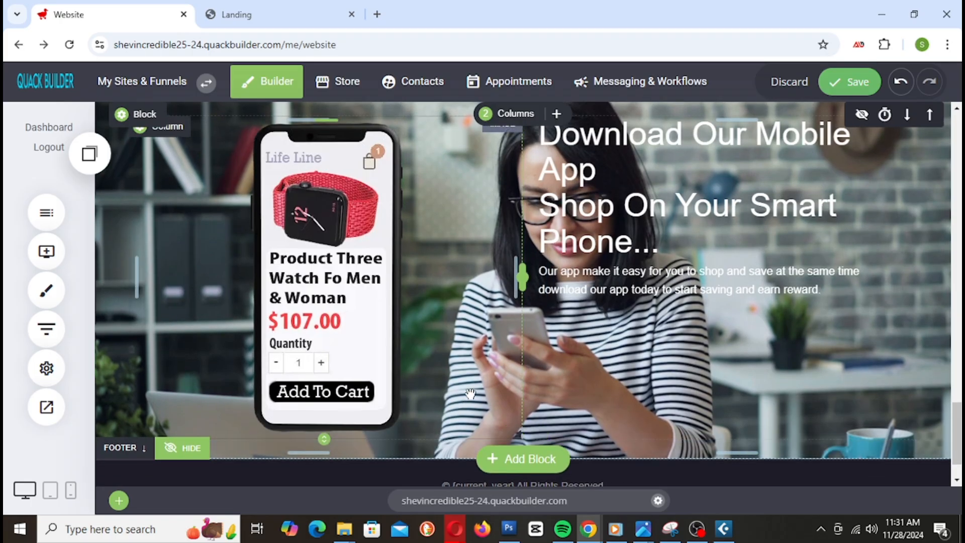
scroll(427, 352, up, 1)
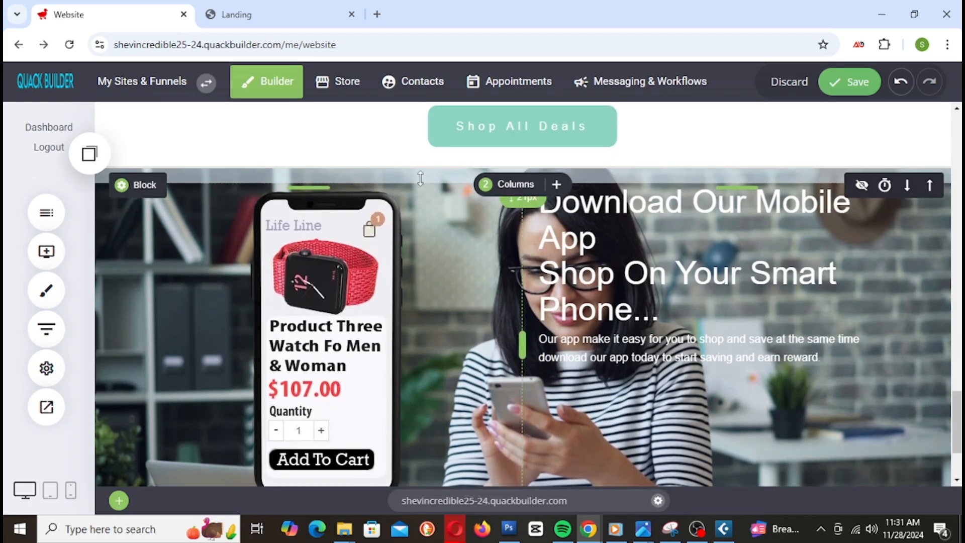
scroll(518, 324, down, 1)
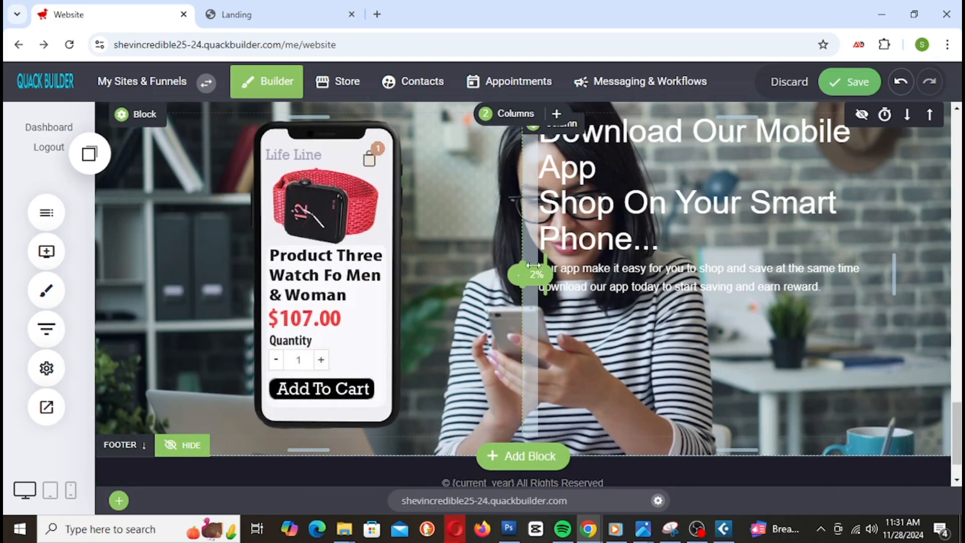
Widen the right text column by moving the divider to about 45%, then save the page.
mouse_move(523, 274)
mouse_down()
mouse_move(481, 277)
mouse_move(537, 277)
mouse_move(516, 281)
mouse_up()
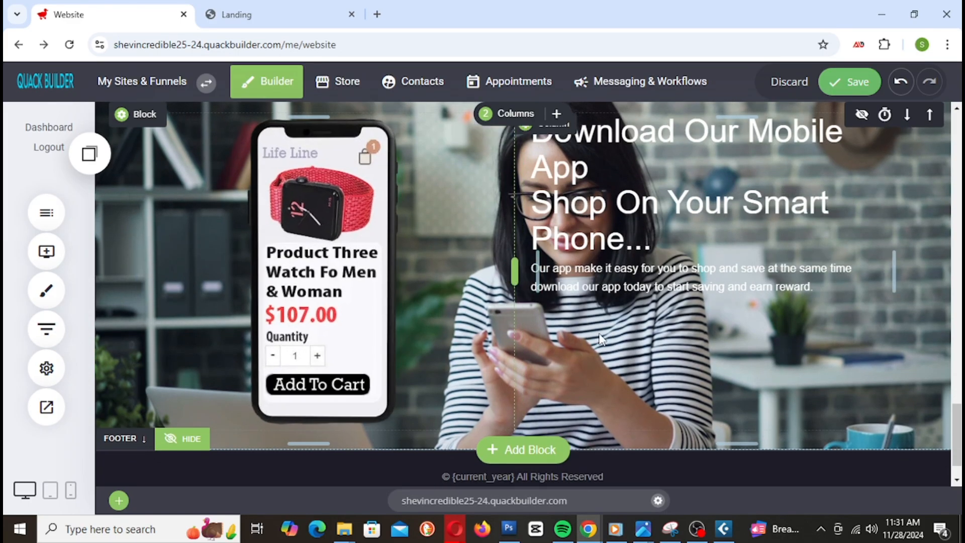
scroll(677, 391, up, 2)
scroll(678, 391, down, 1)
scroll(678, 394, down, 1)
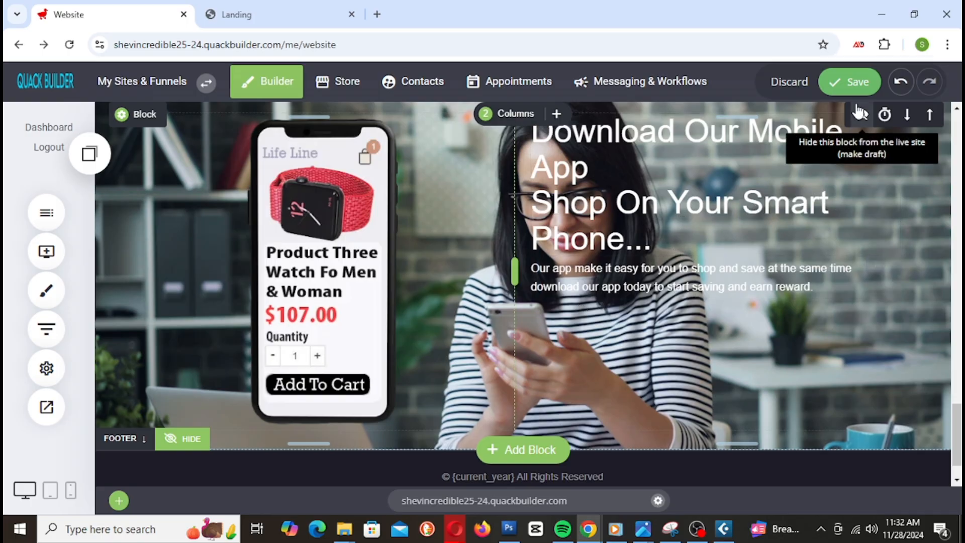
click(854, 83)
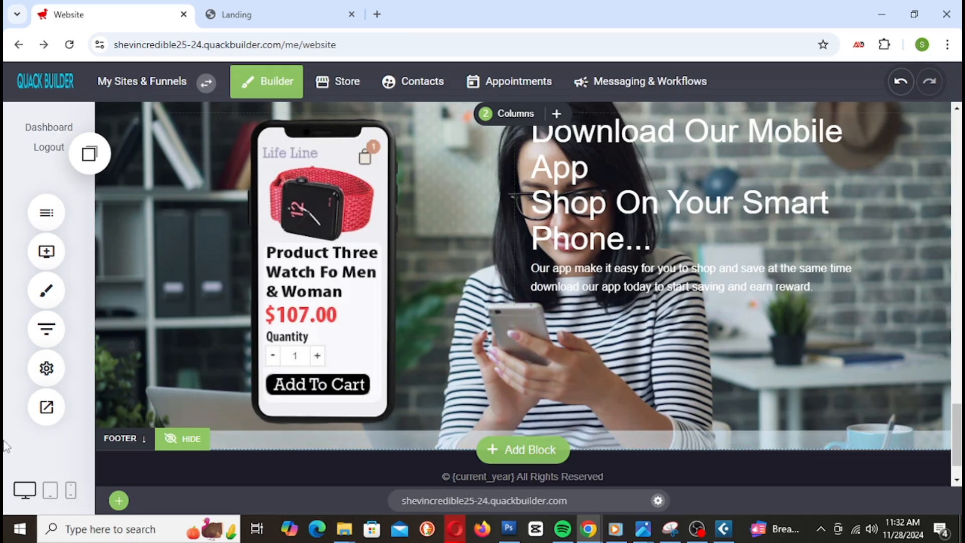
Add an image beneath the app paragraph showing the Google Play badge.
click(47, 255)
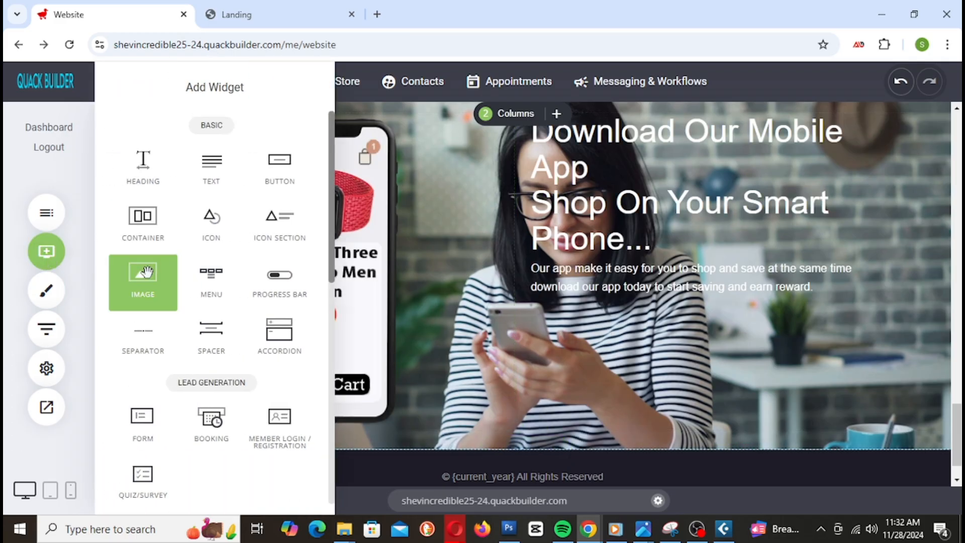
drag(146, 272, 635, 309)
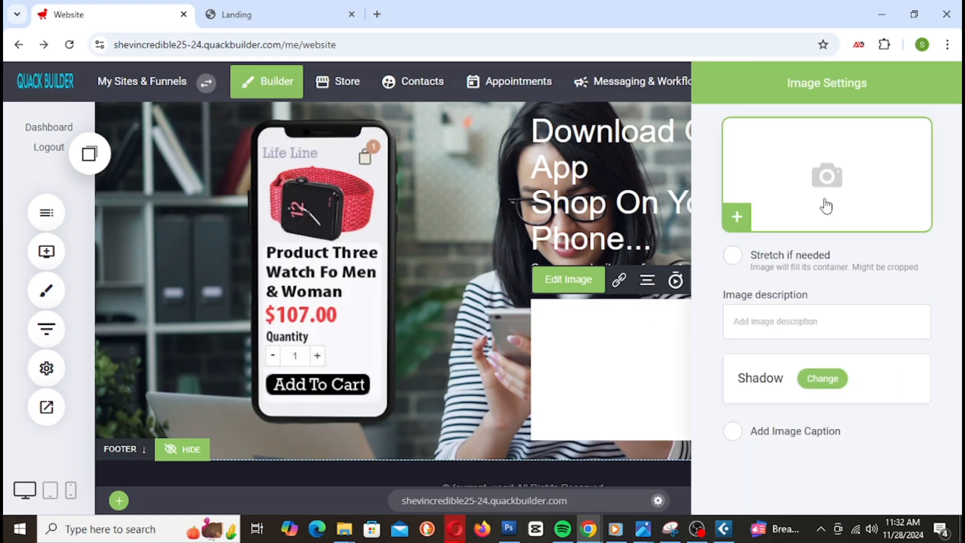
click(826, 206)
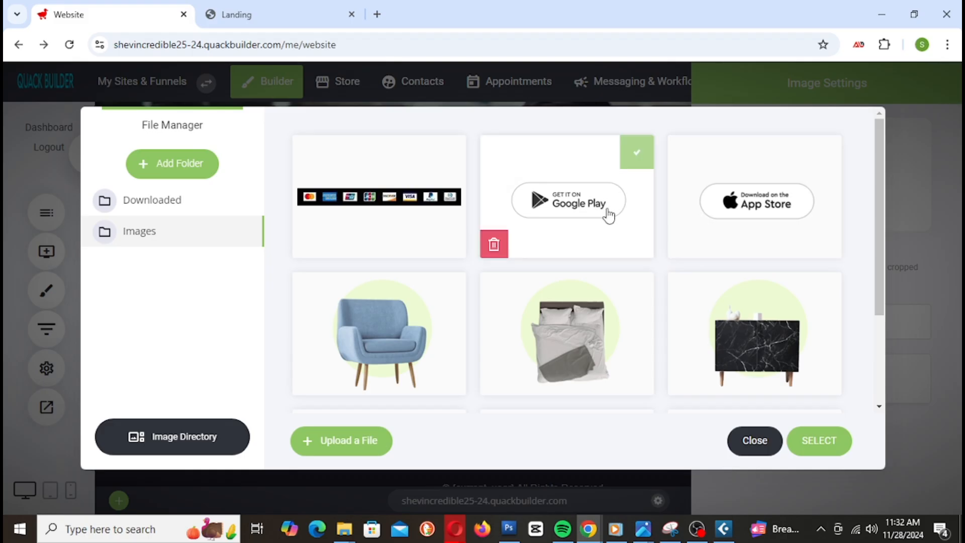
click(609, 216)
click(820, 450)
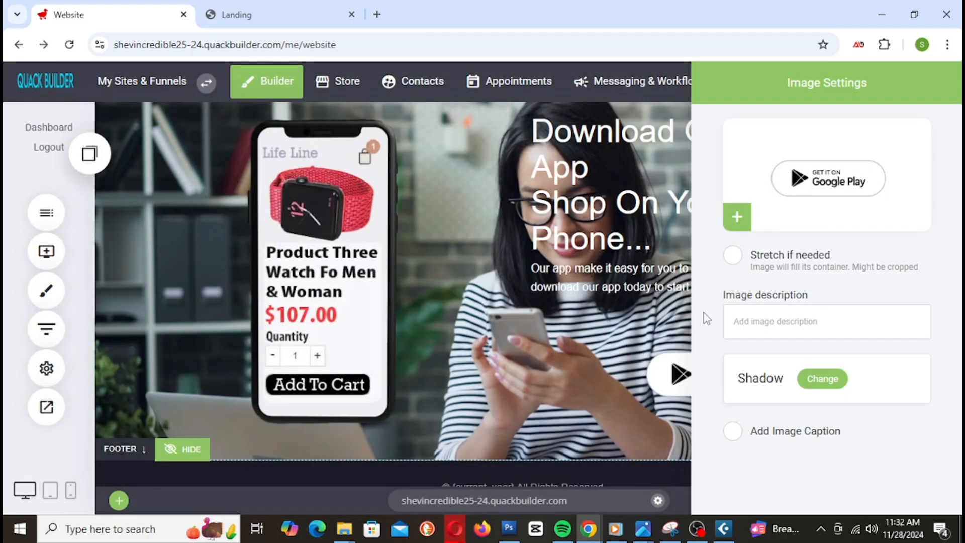
click(633, 317)
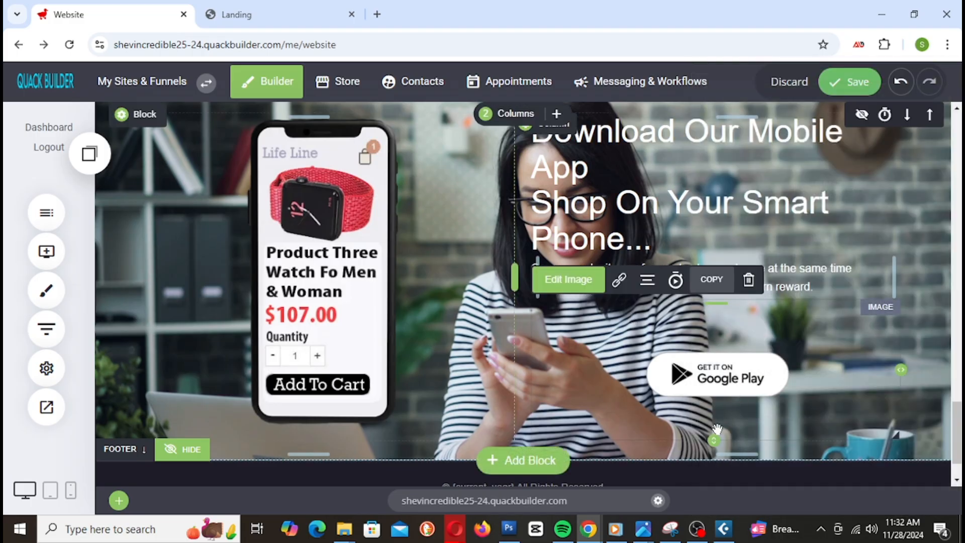
Resize the Google Play badge to about 213x150px and add a second image beside it.
drag(715, 439, 716, 405)
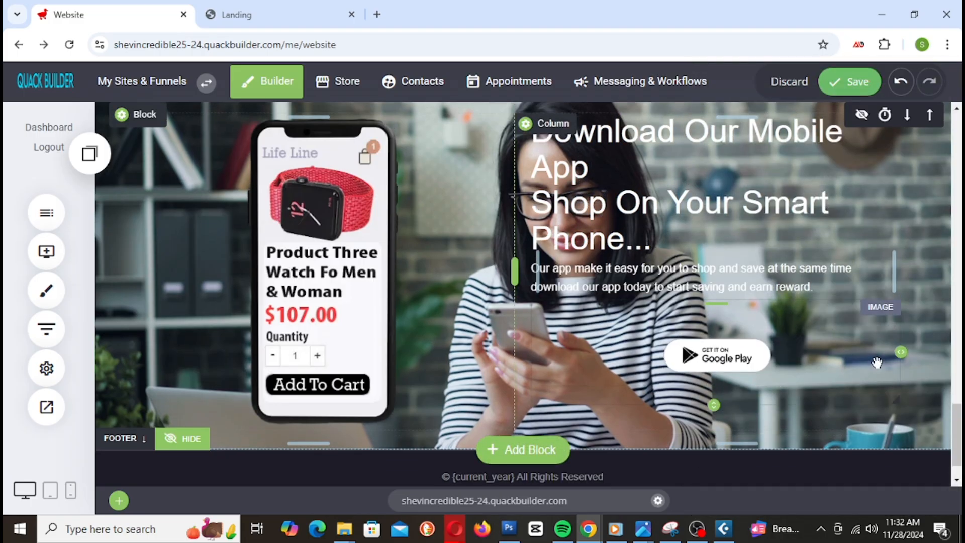
drag(901, 353, 659, 336)
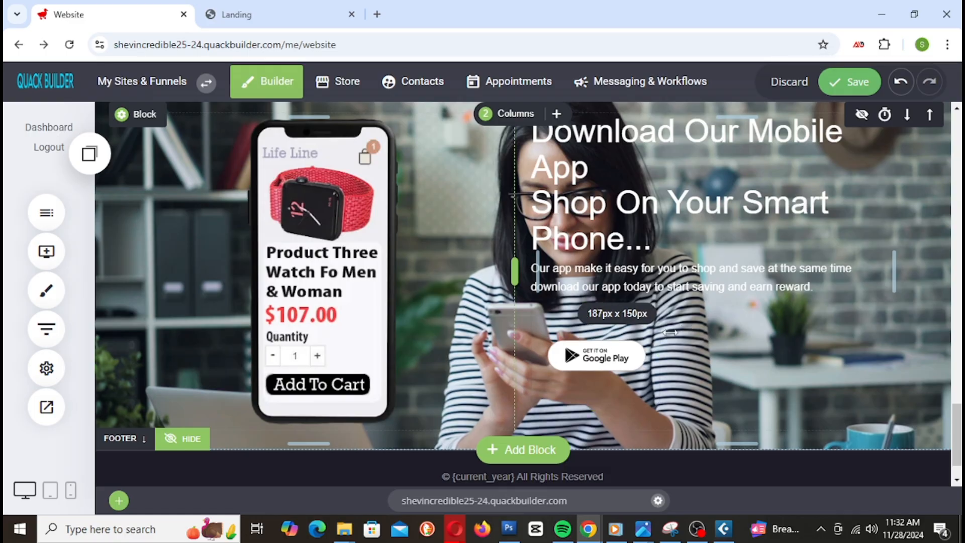
drag(669, 332, 683, 332)
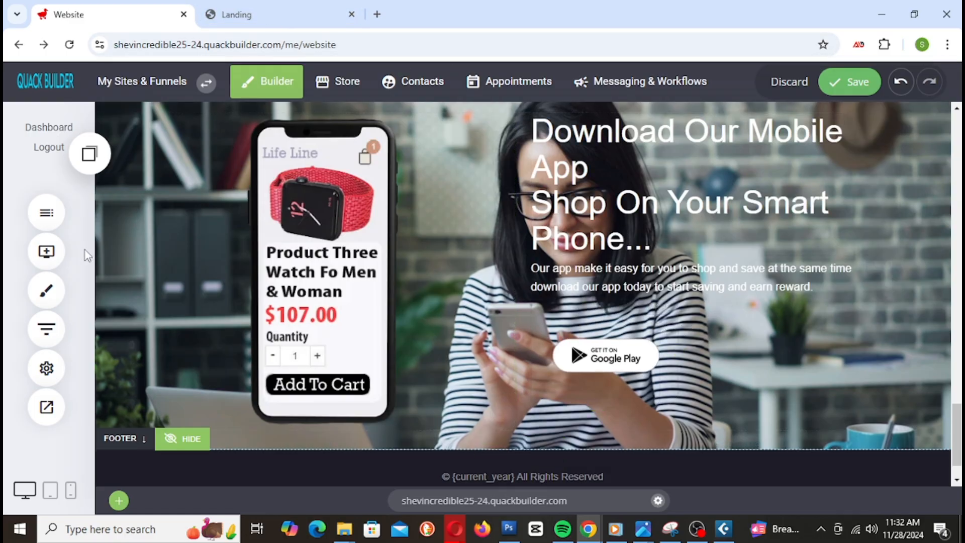
click(37, 254)
drag(143, 276, 678, 364)
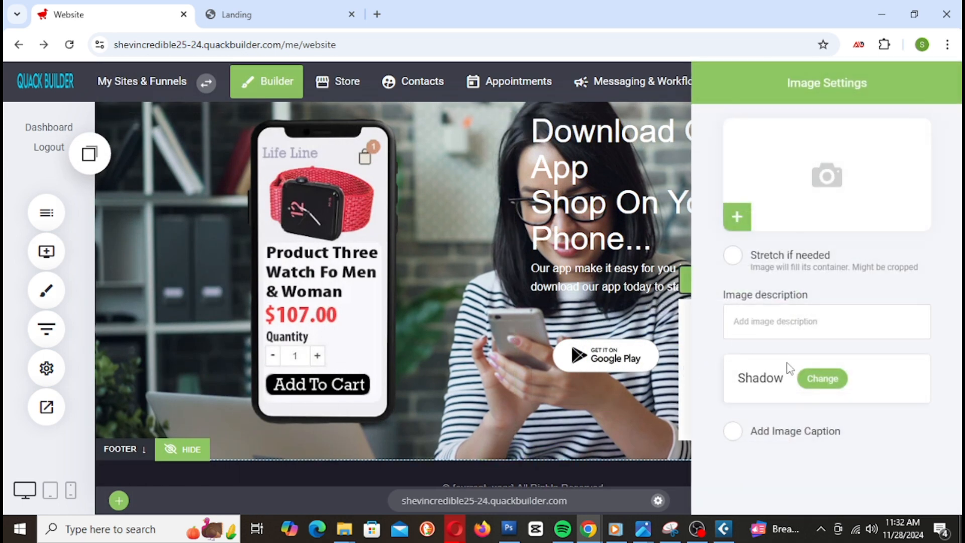
Set the second image to the App Store badge picture.
click(735, 215)
click(734, 215)
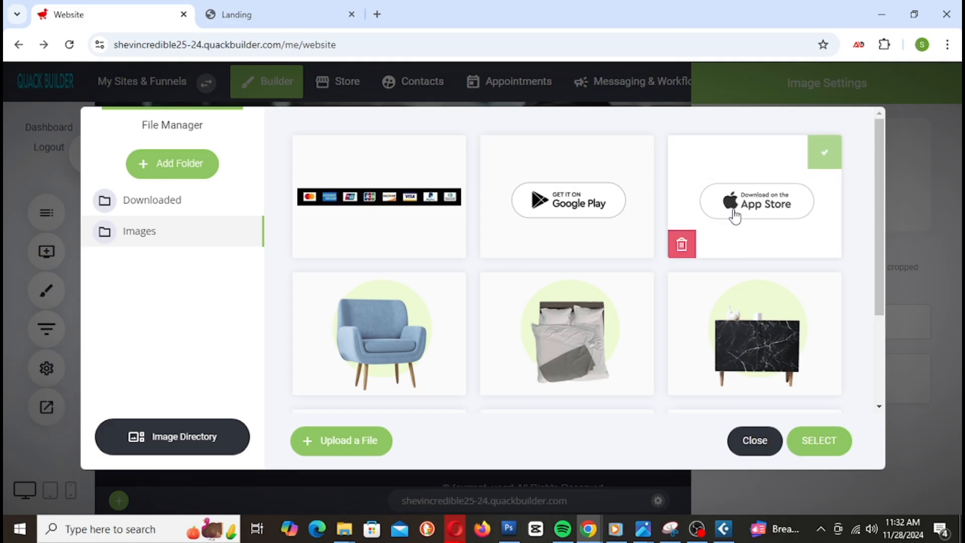
click(819, 441)
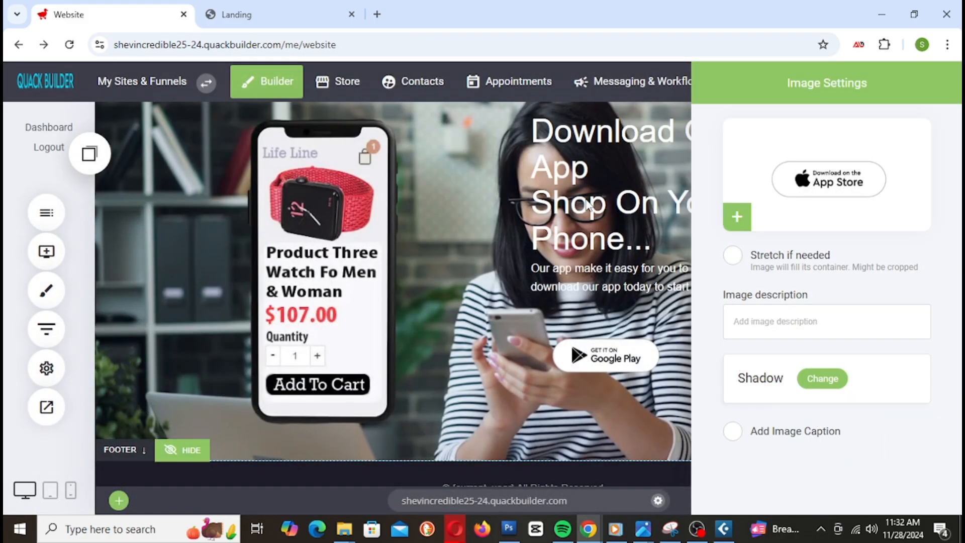
click(587, 201)
Reduce the bottom spacing, enlarge the App Store badge, and save the page.
drag(735, 446, 733, 435)
drag(789, 355, 864, 356)
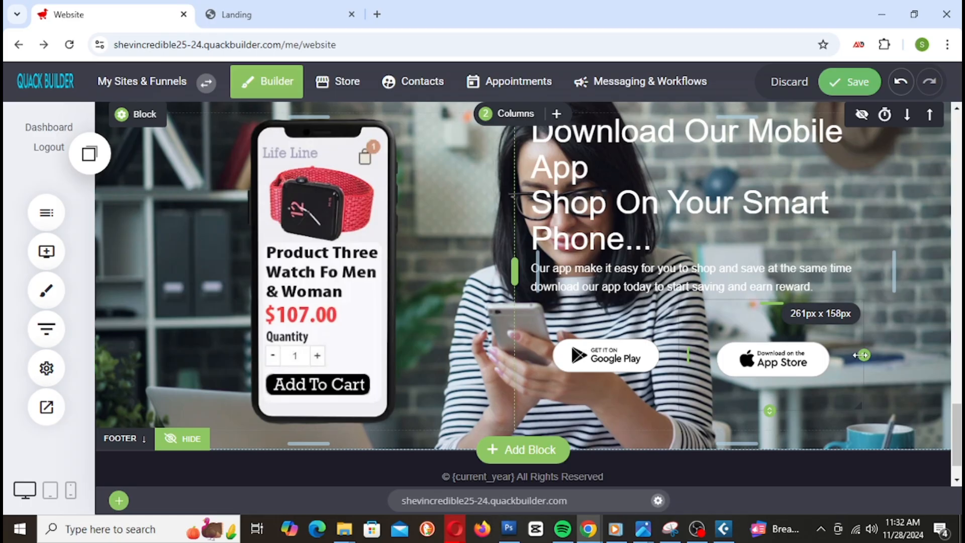
drag(681, 355, 706, 359)
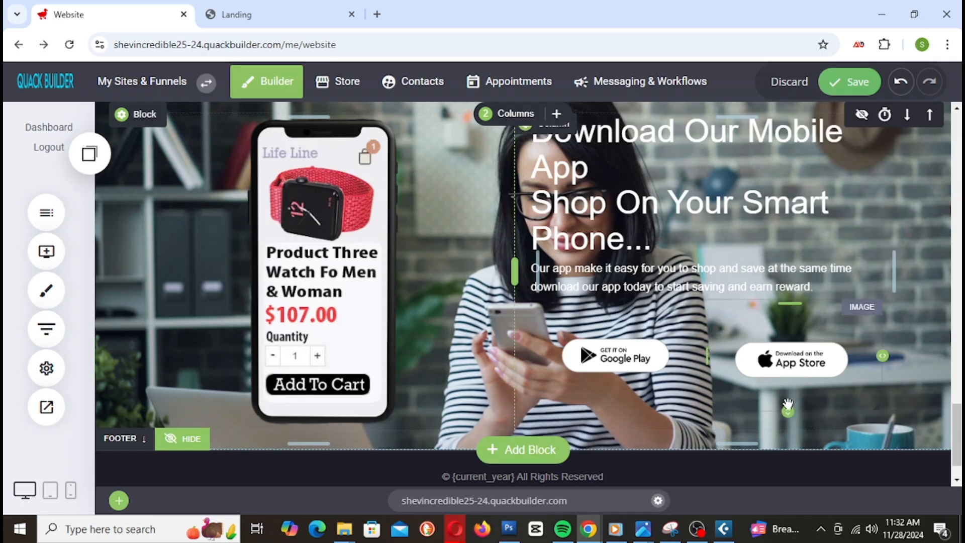
drag(788, 411, 788, 412)
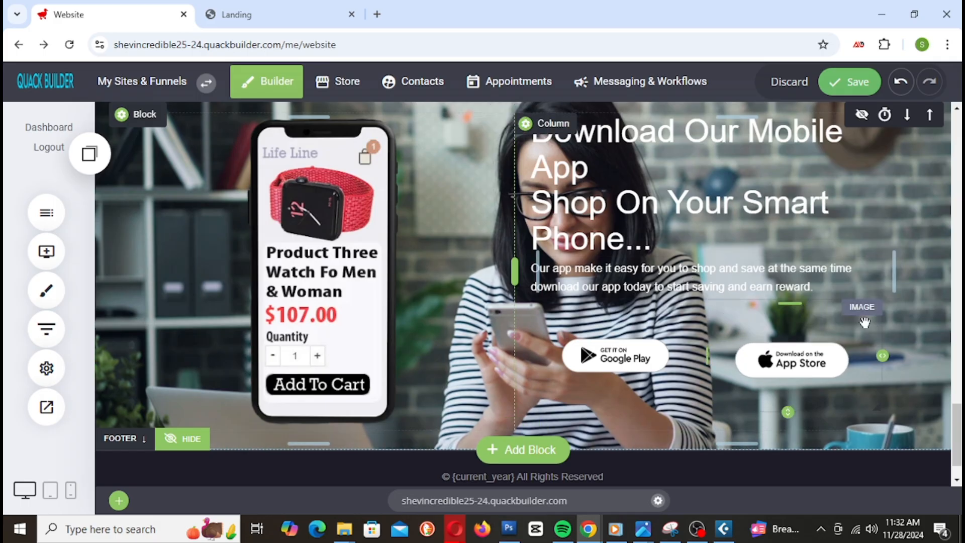
click(850, 82)
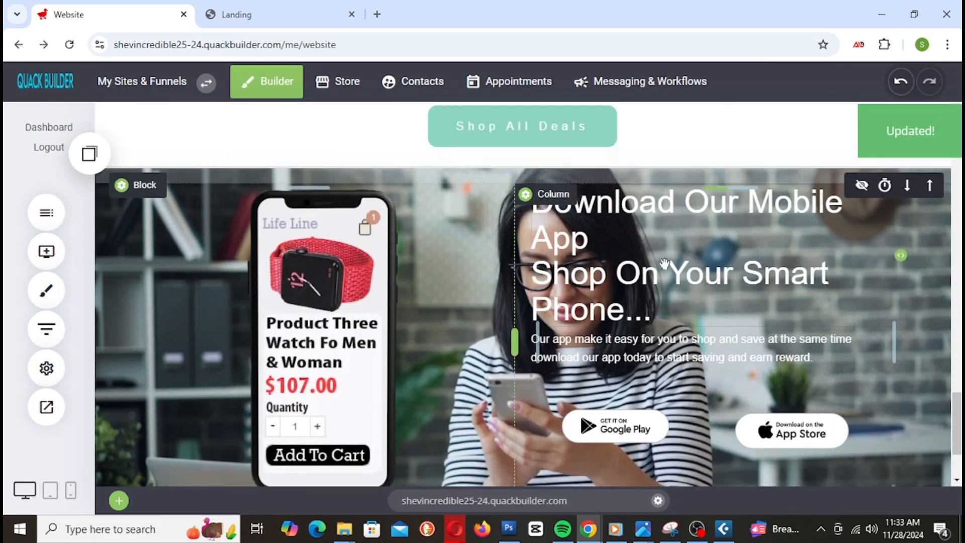
Select the download headline and reduce its font size to 42, then to 36.
click(587, 257)
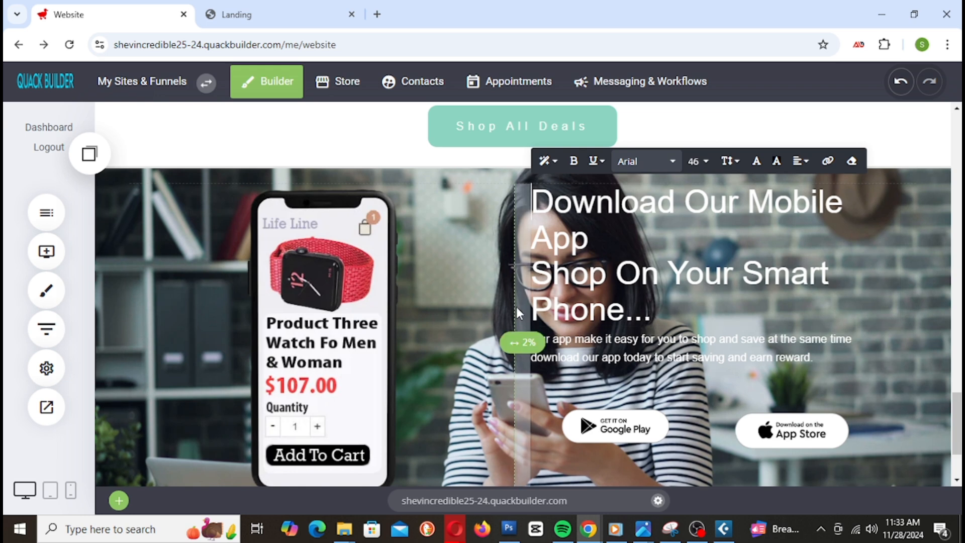
click(534, 200)
drag(534, 201, 783, 325)
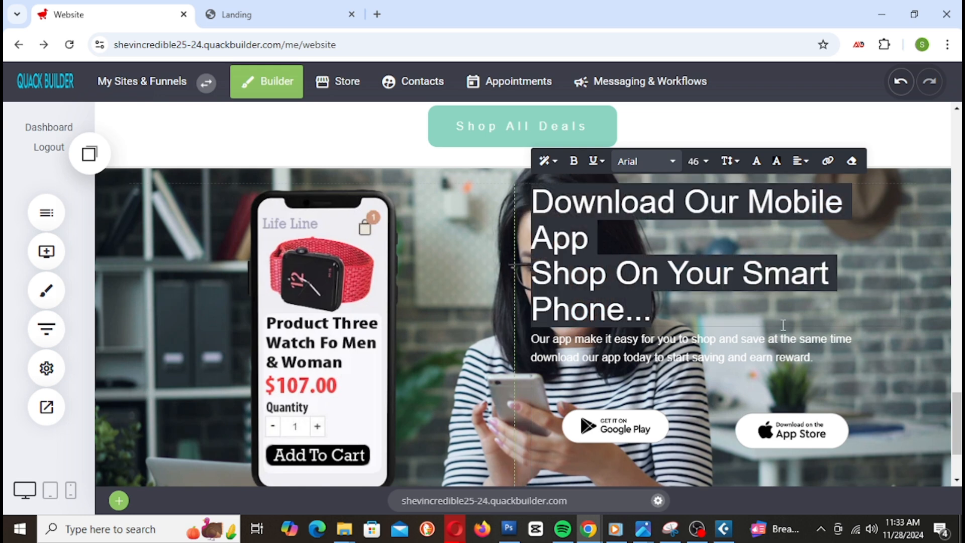
click(697, 162)
click(763, 278)
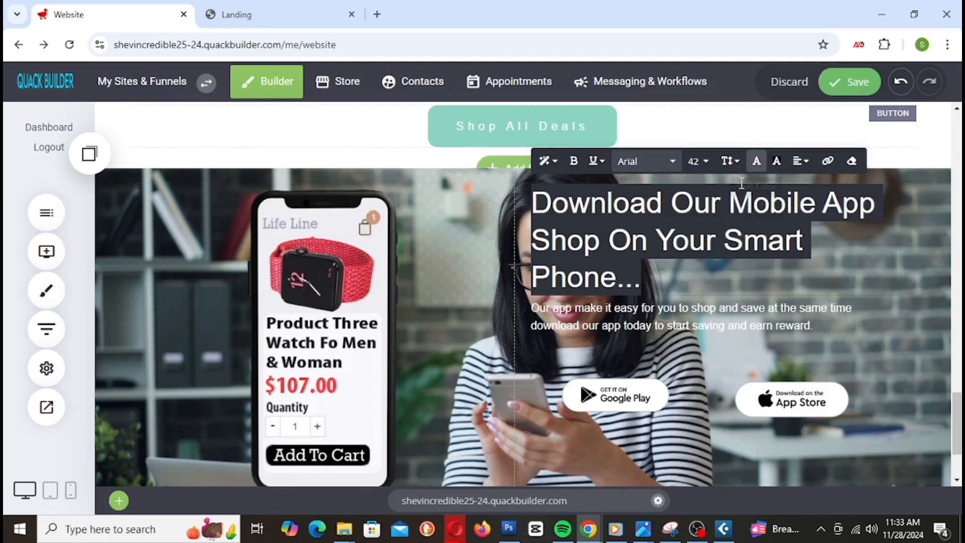
click(697, 162)
click(711, 277)
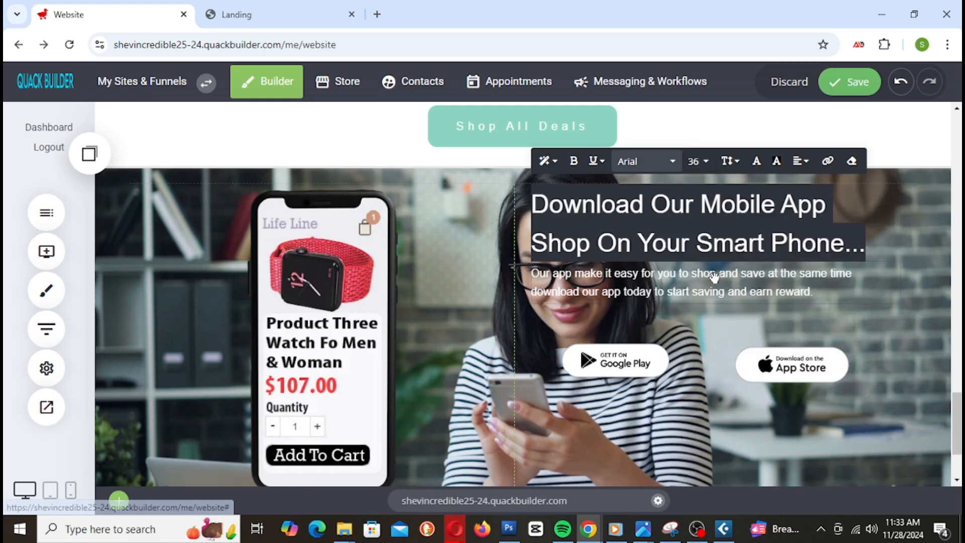
Drag the column divider left to 47%, narrowing the phone column.
mouse_move(928, 334)
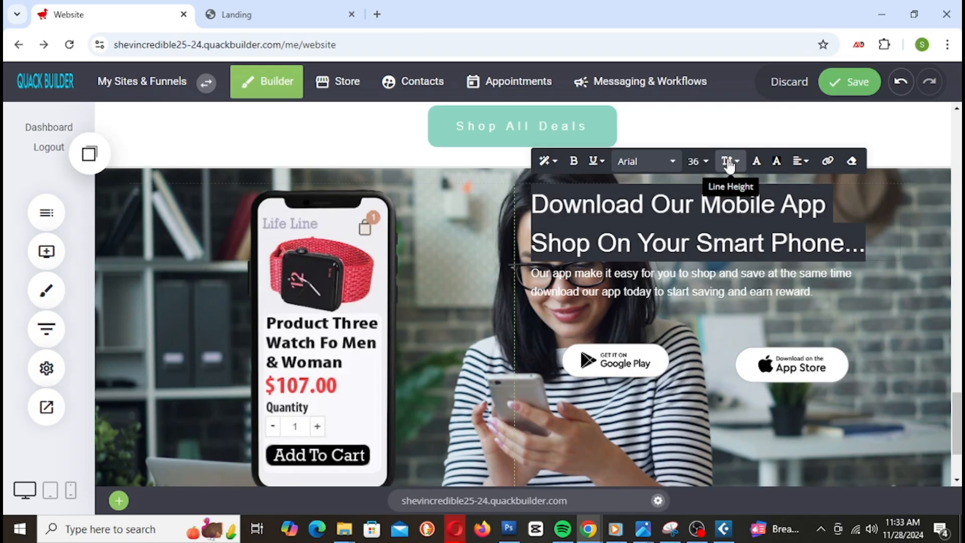
mouse_move(504, 328)
mouse_move(512, 340)
mouse_down()
mouse_move(499, 340)
mouse_move(522, 335)
mouse_up()
click(653, 280)
Try the app paragraph at font sizes 20, 22, 24 and 28 to compare the fit.
mouse_move(562, 304)
mouse_down()
mouse_move(566, 291)
mouse_move(833, 307)
mouse_up()
click(707, 243)
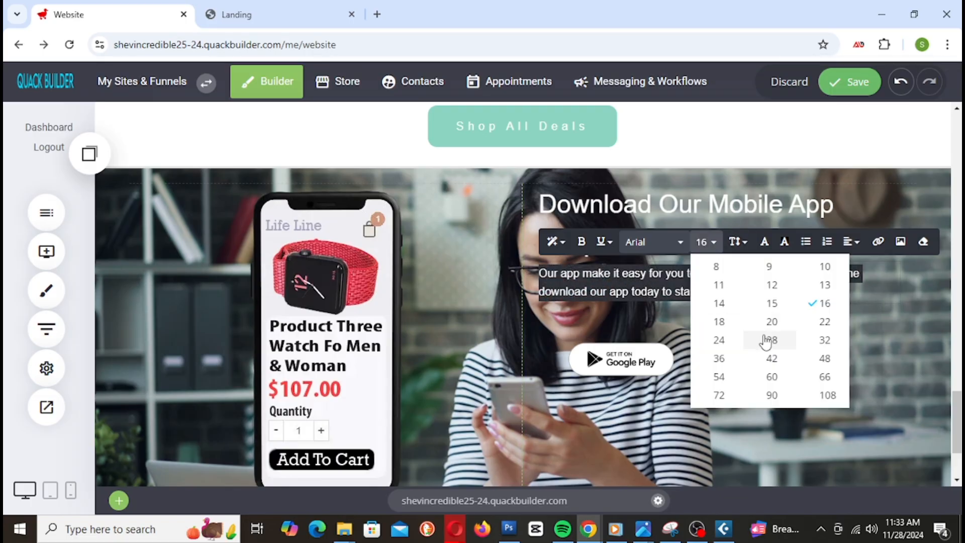
click(772, 322)
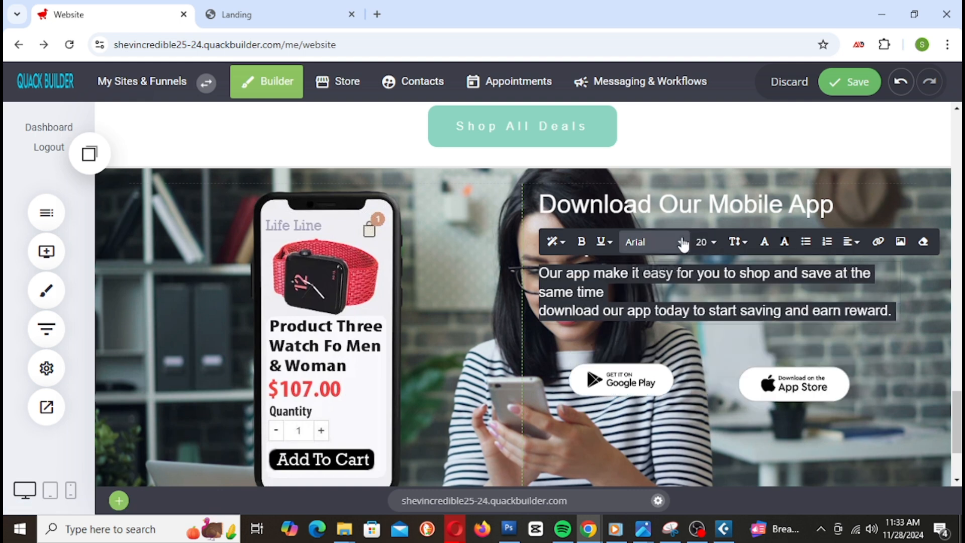
click(719, 250)
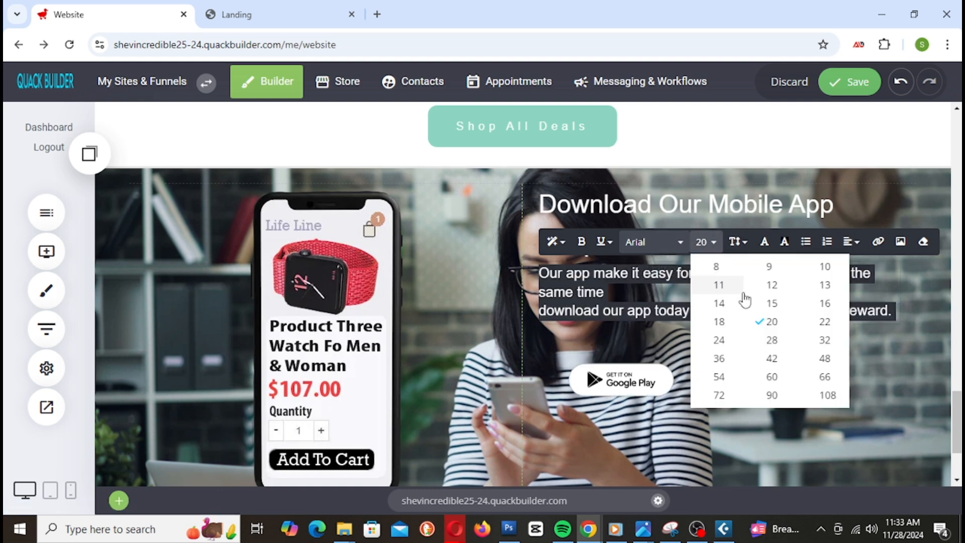
click(823, 321)
click(705, 242)
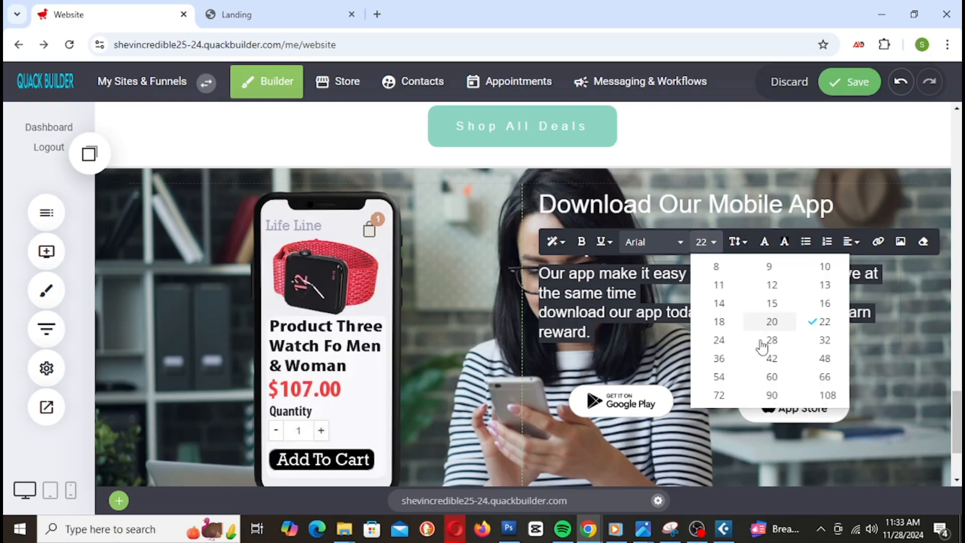
click(736, 340)
click(706, 242)
click(775, 338)
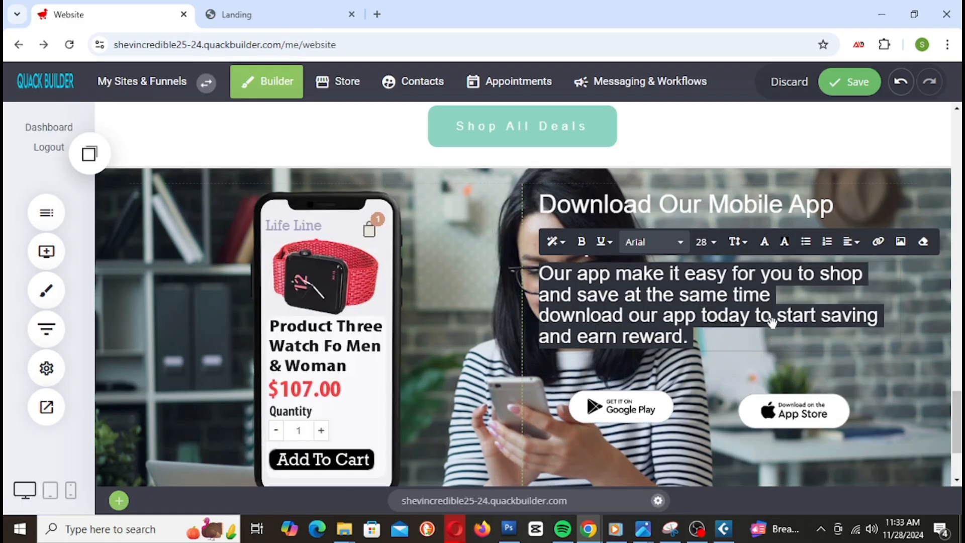
click(927, 333)
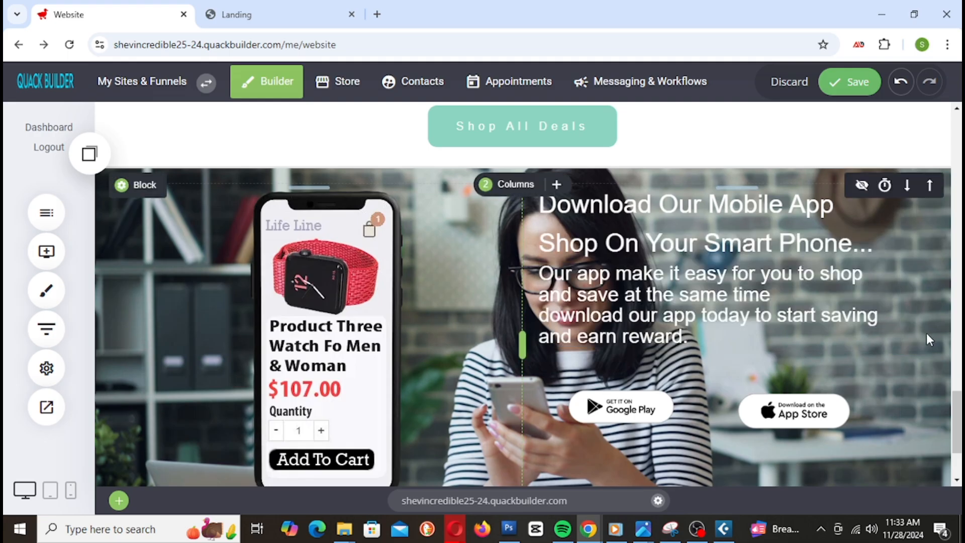
Reselect the paragraph and step its font size back down through 24 and 22 to 20.
click(643, 317)
drag(545, 274, 693, 338)
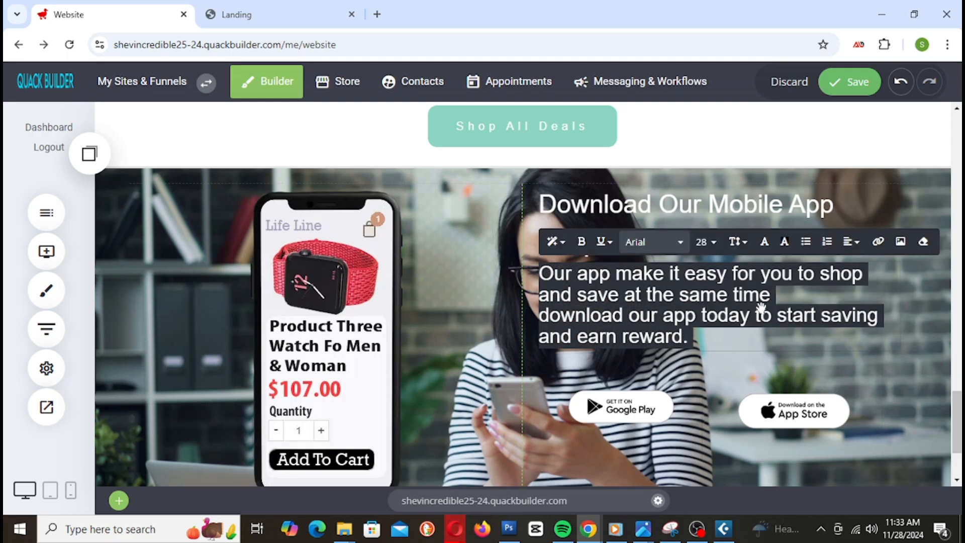
click(710, 245)
click(722, 338)
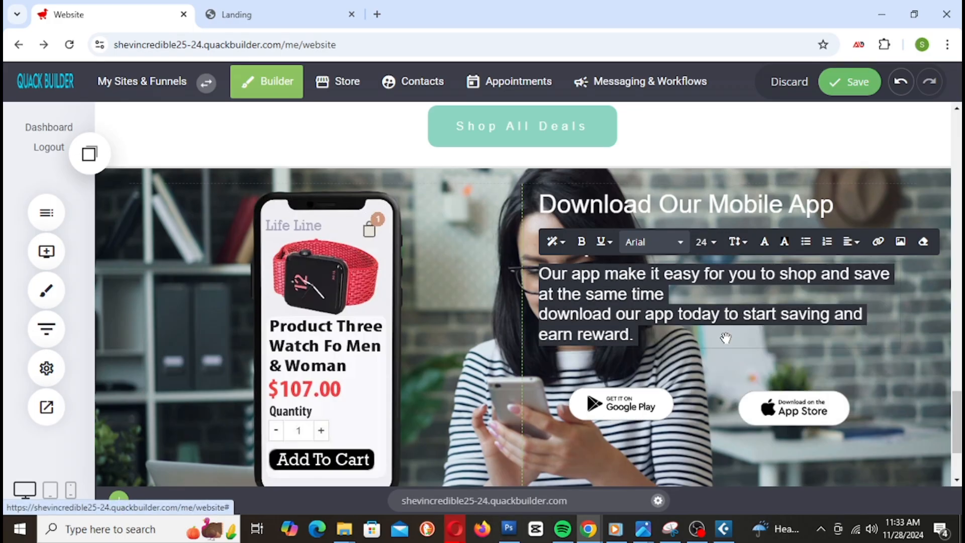
click(708, 245)
click(821, 327)
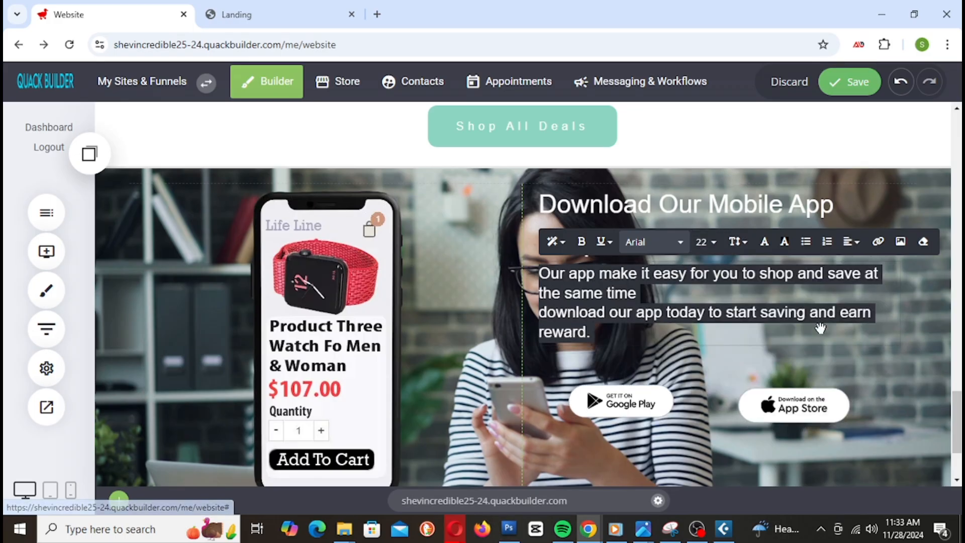
click(716, 246)
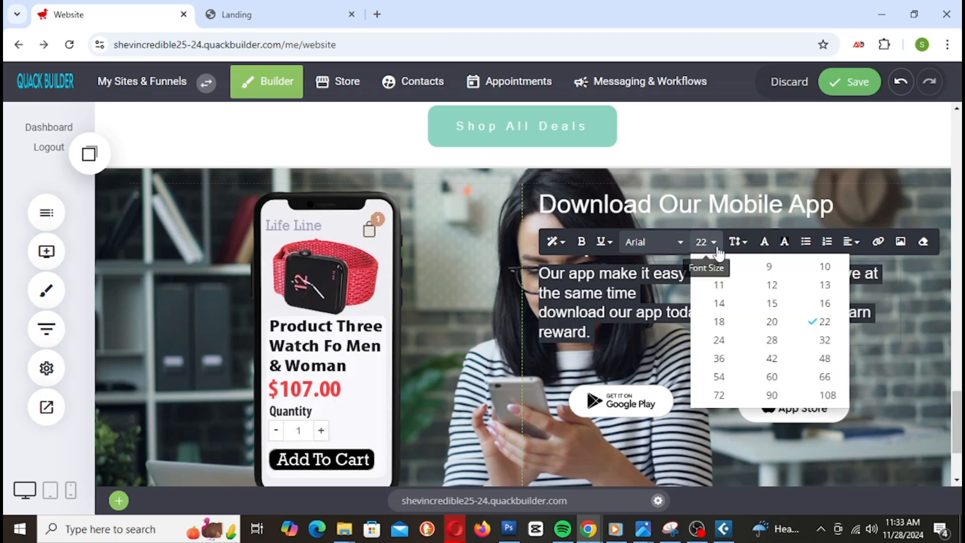
click(772, 321)
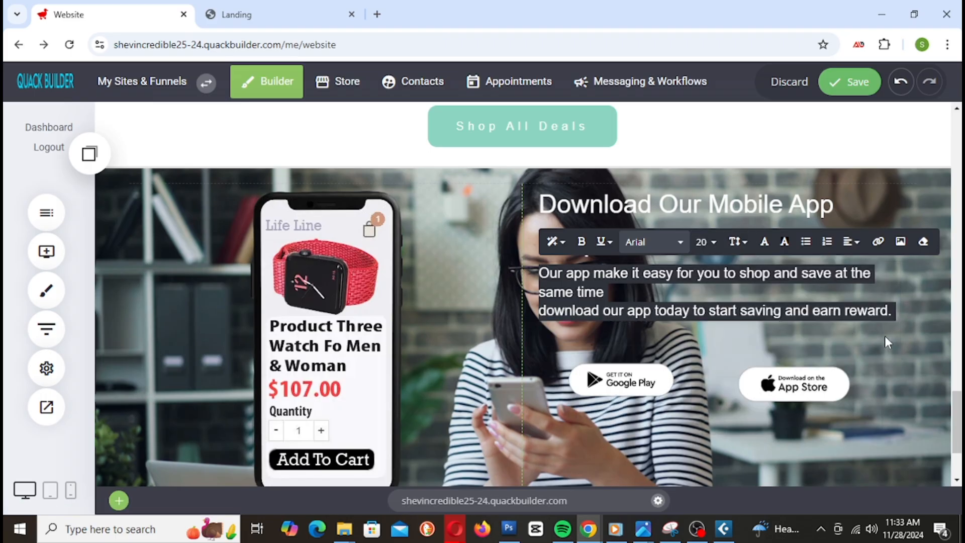
Delete the line break after 'same time' so the paragraph runs as one block.
mouse_move(784, 295)
click(678, 292)
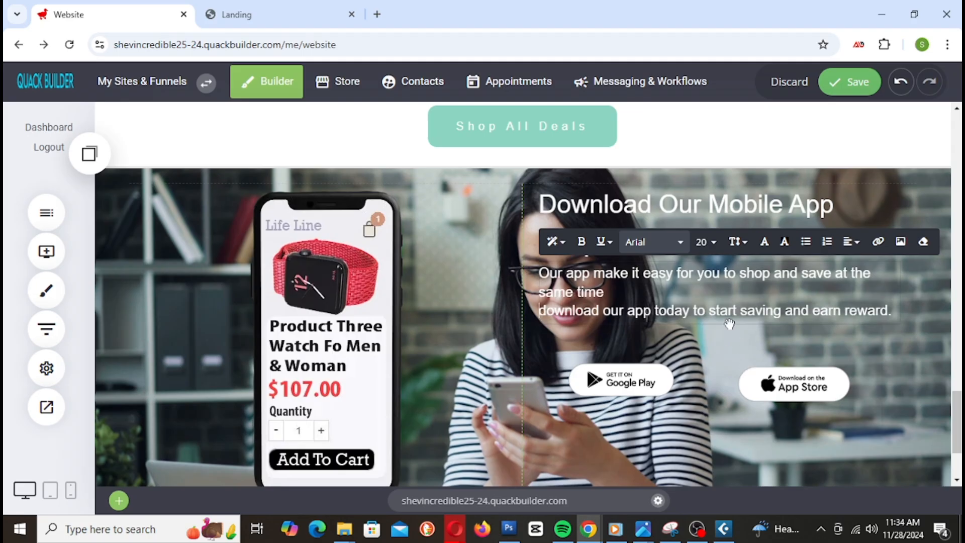
key(Delete)
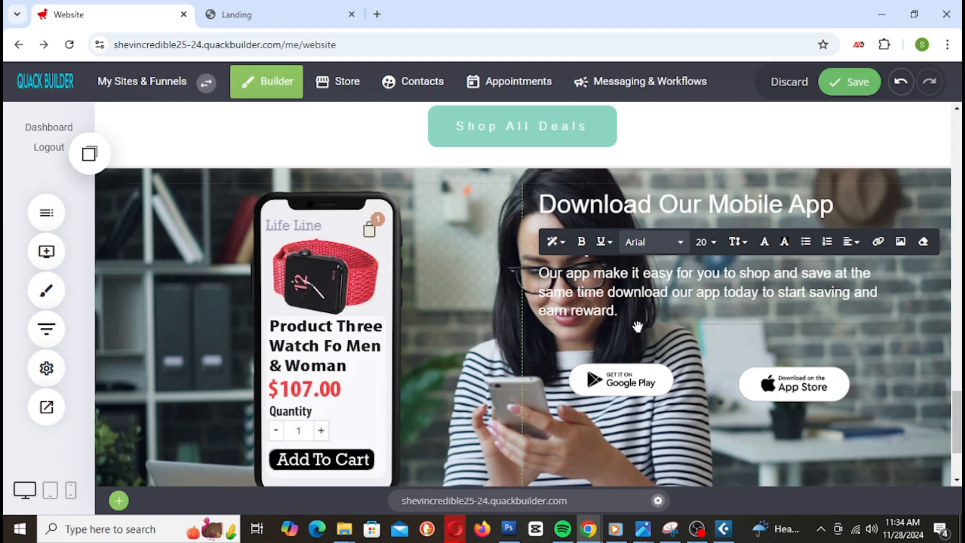
Reselect the whole paragraph and set its font size to 24.
drag(638, 311, 538, 273)
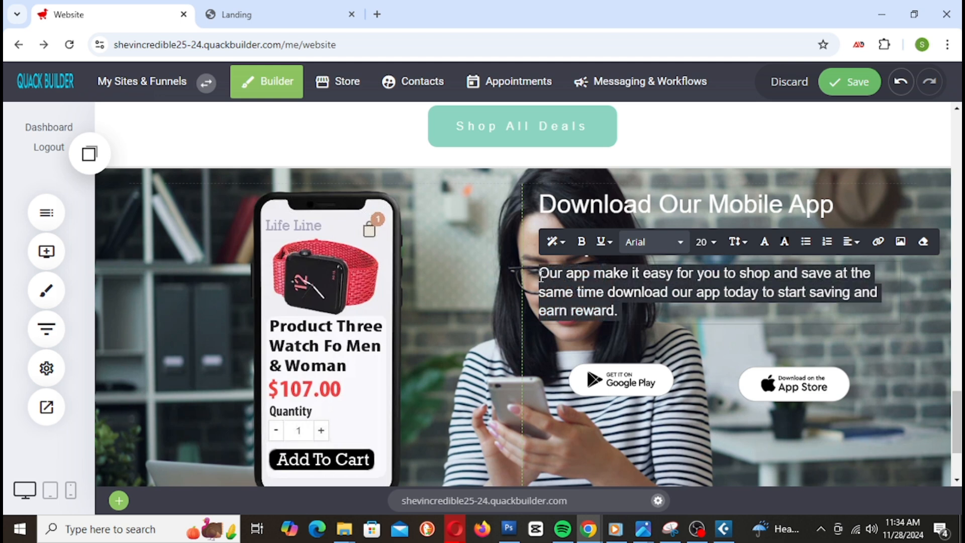
click(722, 248)
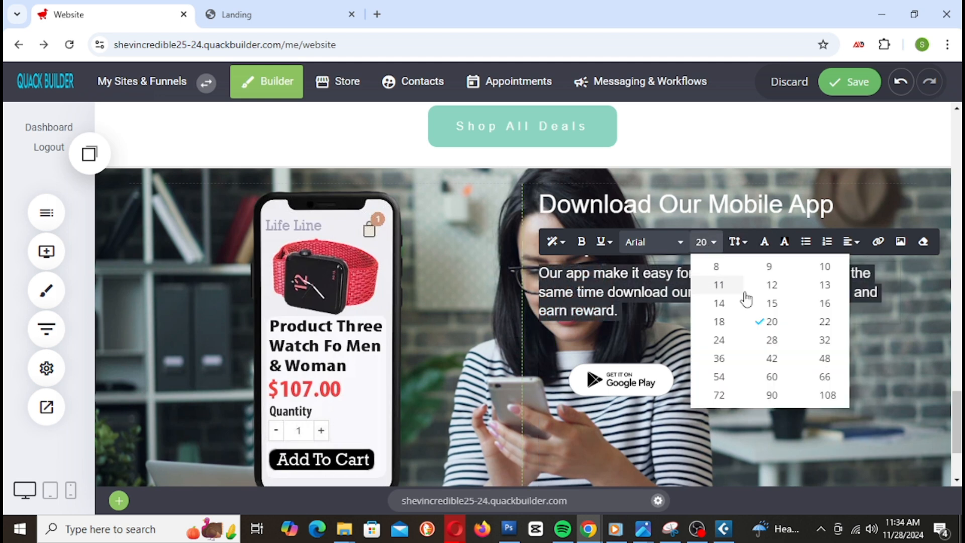
click(726, 340)
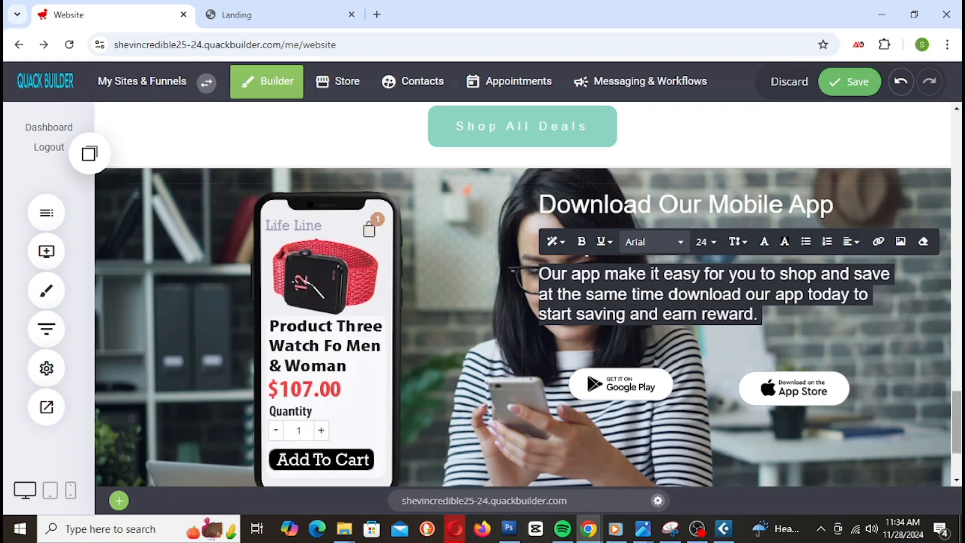
click(929, 333)
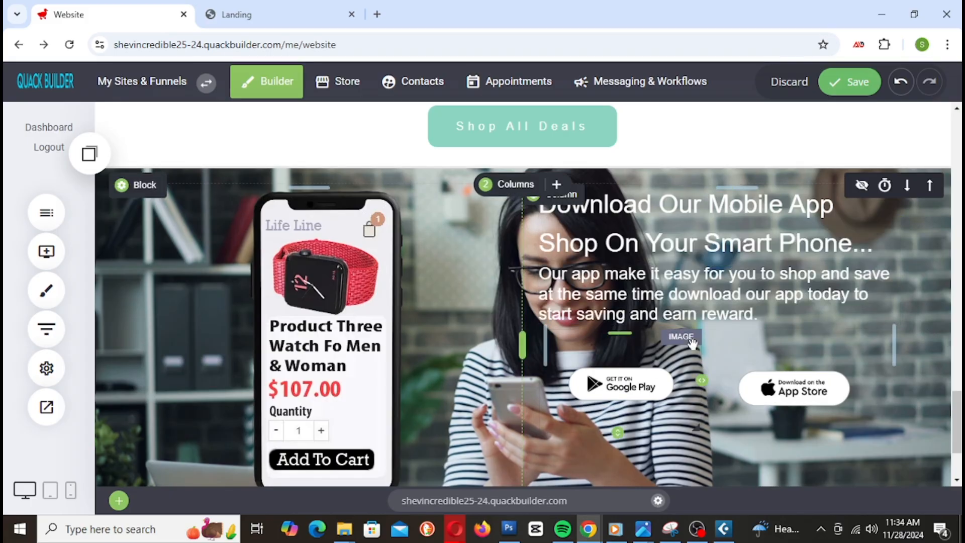
Resize the Google Play and App Store badges and slightly reduce the section's bottom padding.
drag(622, 433, 618, 423)
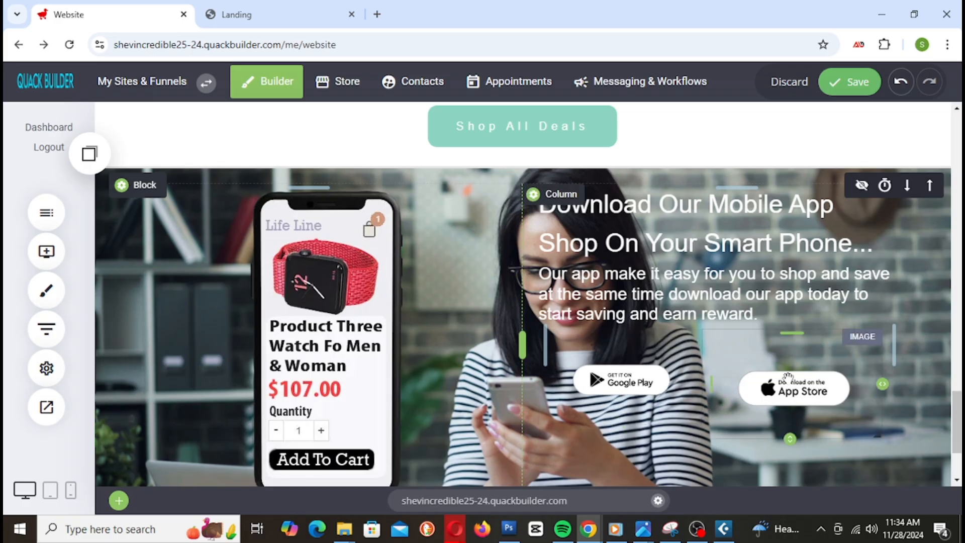
drag(792, 439, 791, 428)
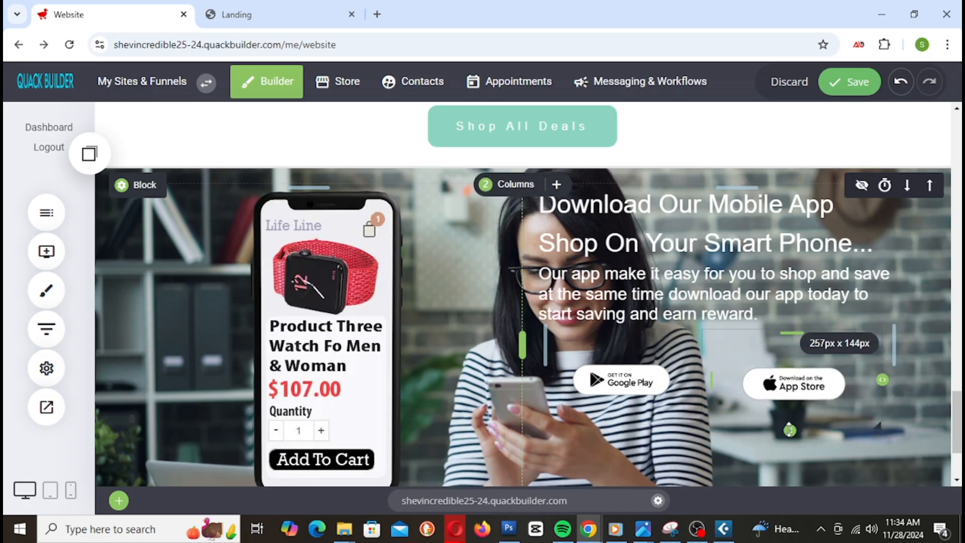
scroll(668, 373, down, 3)
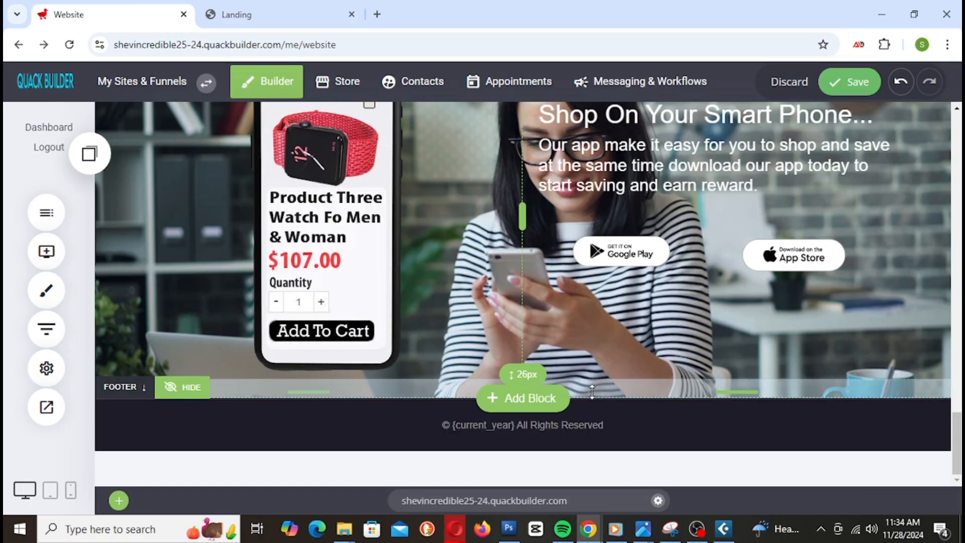
drag(589, 390, 590, 387)
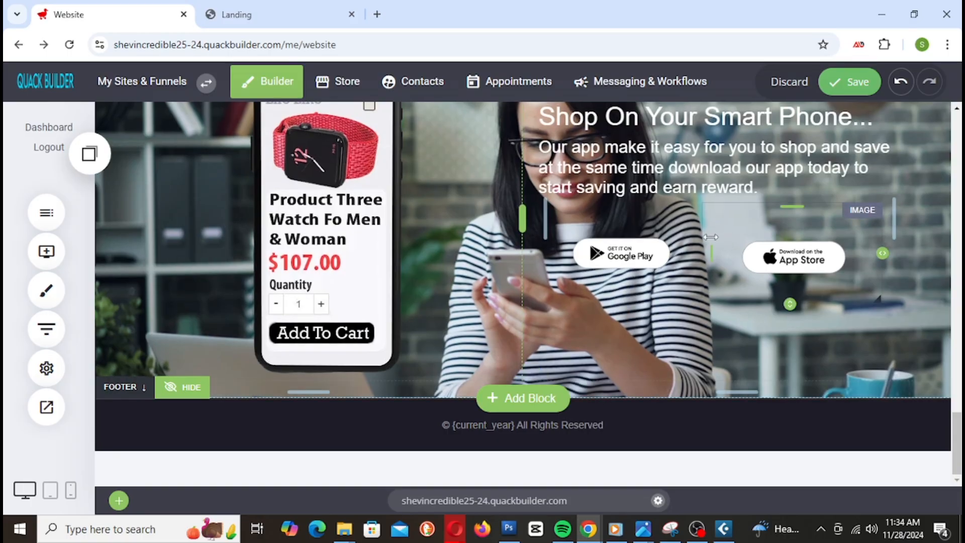
scroll(806, 280, up, 4)
scroll(668, 130, down, 3)
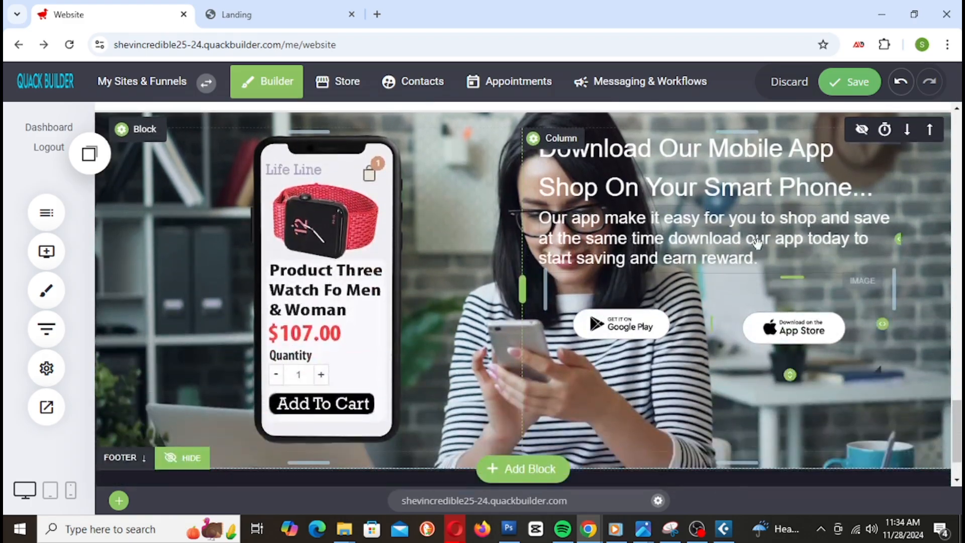
Add about 72px of space above the download heading and save the page.
drag(668, 130, 706, 179)
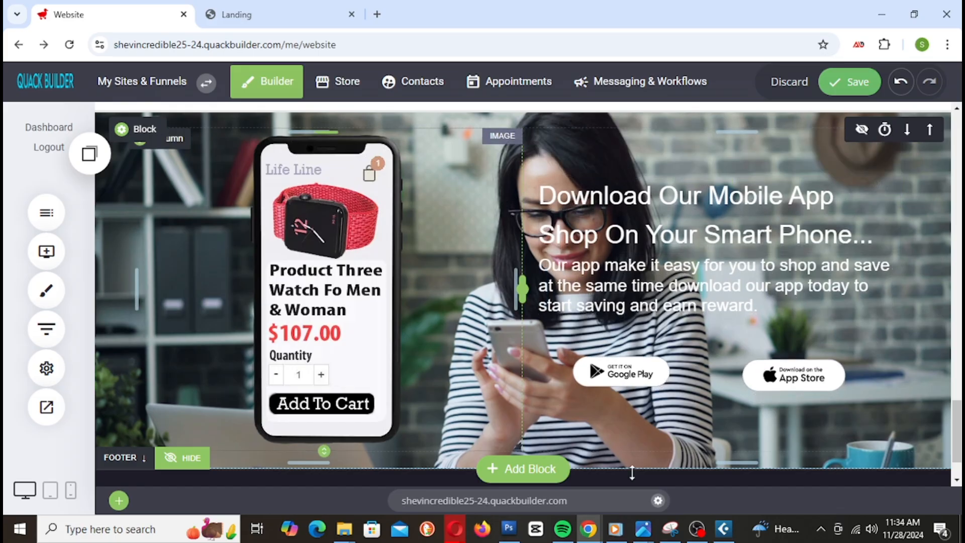
click(854, 82)
drag(675, 172, 670, 170)
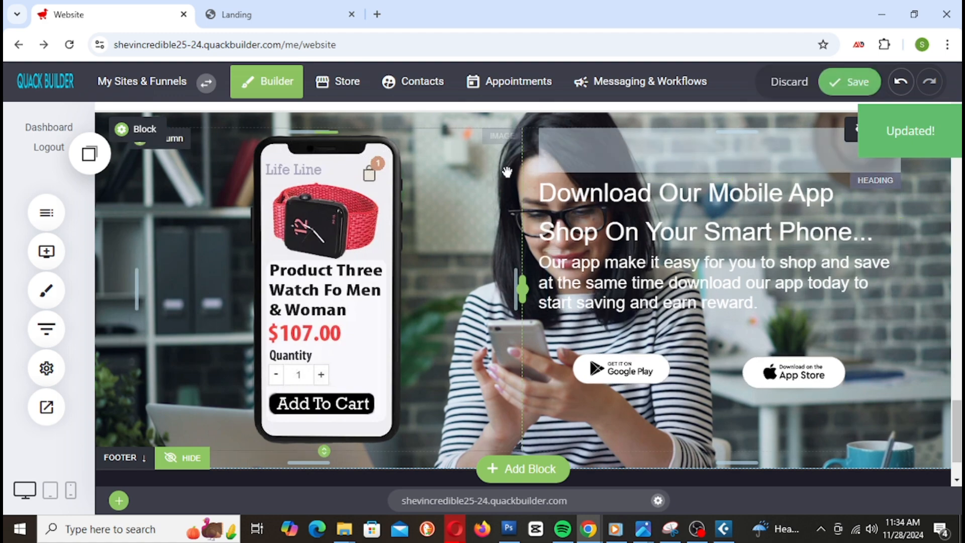
click(827, 89)
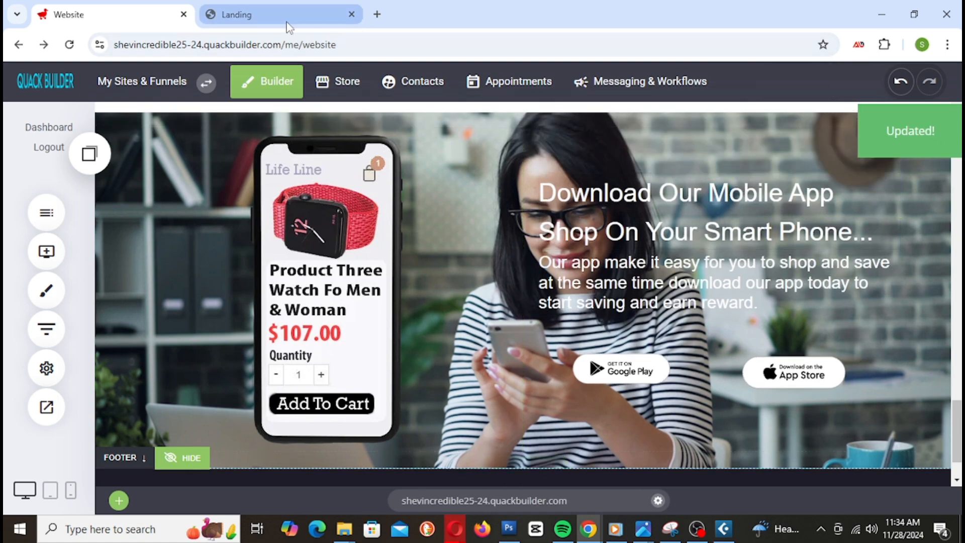
click(285, 15)
Reload the Landing preview and scroll to the app download banner above the © 2024 footer.
right_click(285, 15)
click(336, 142)
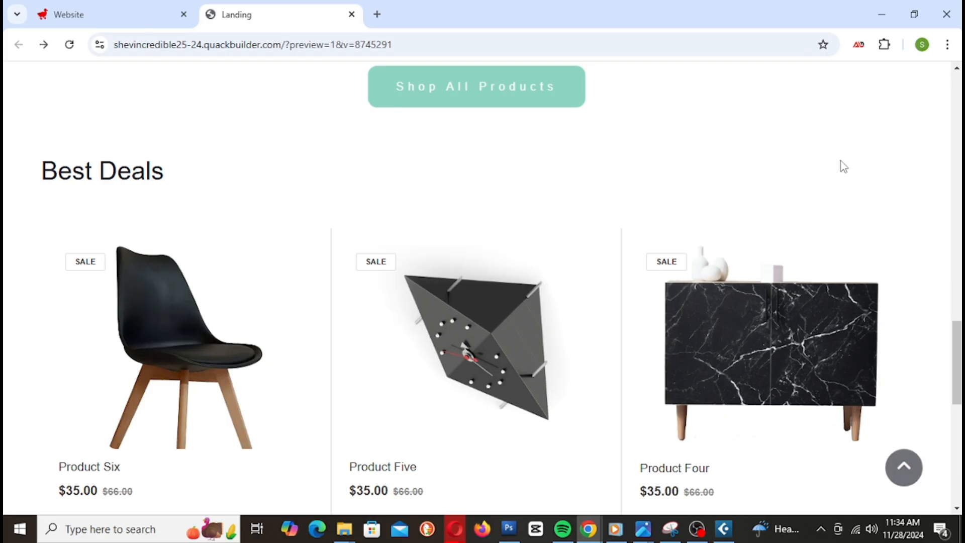
scroll(830, 187, down, 5)
scroll(827, 183, down, 4)
scroll(825, 179, up, 7)
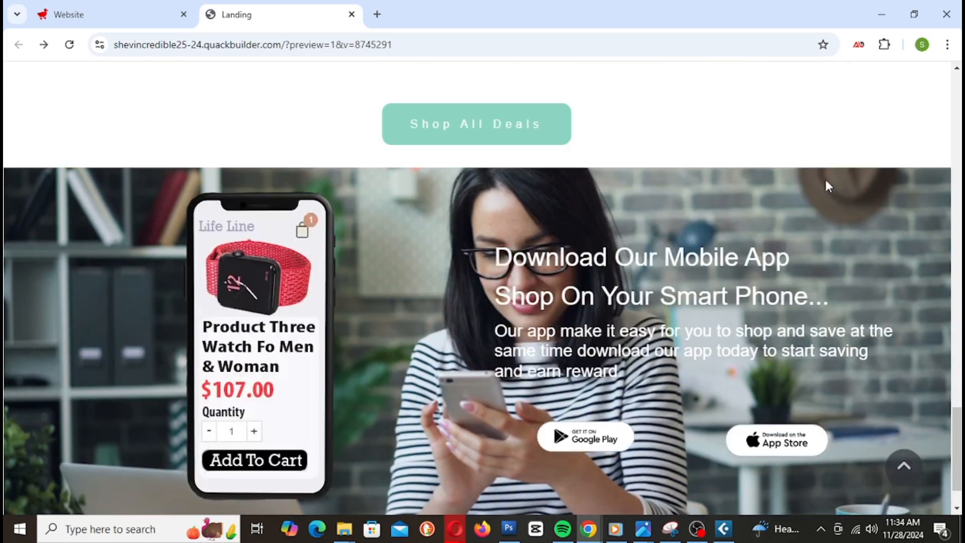
scroll(826, 186, up, 4)
scroll(825, 187, down, 10)
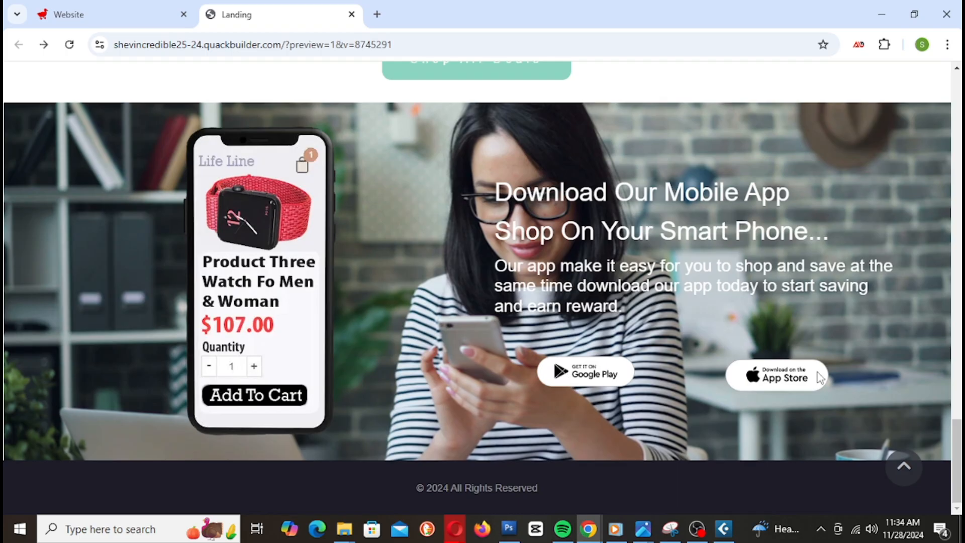
scroll(622, 301, up, 2)
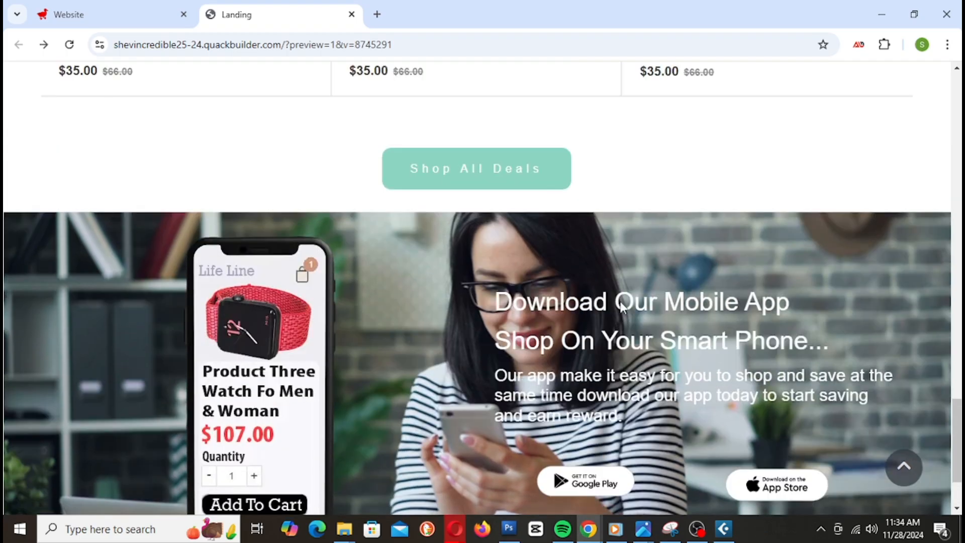
scroll(622, 301, down, 2)
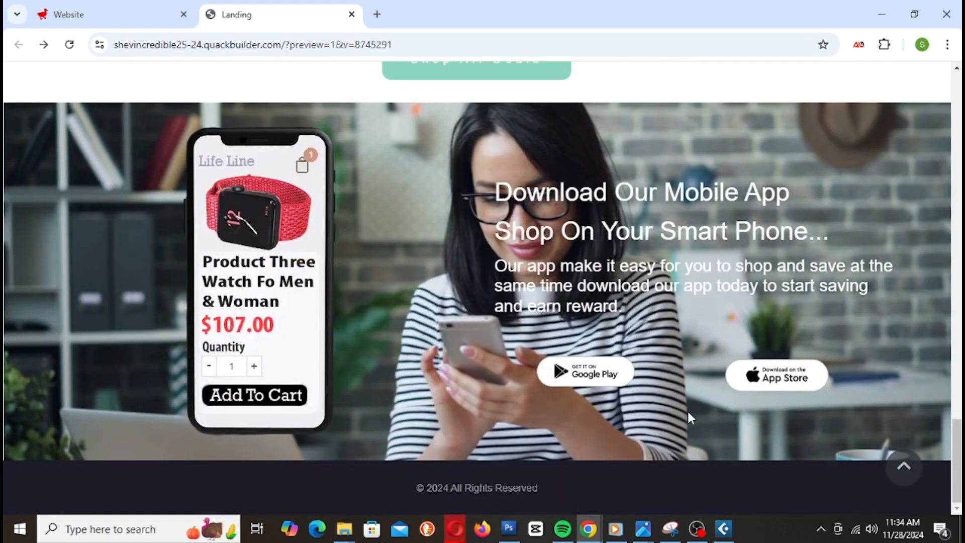
Widen the App Store badge and enable Stretch for both the Google Play and App Store images.
click(125, 12)
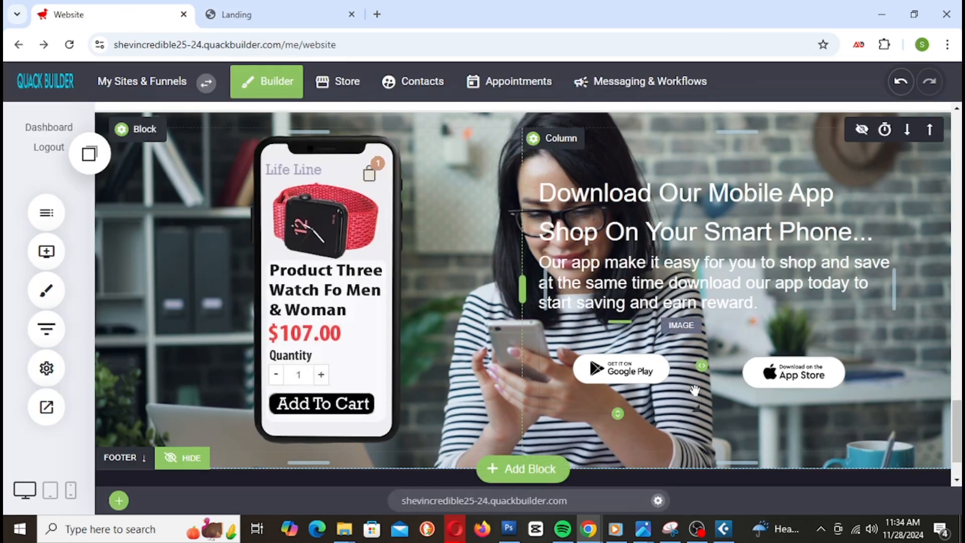
drag(705, 369, 666, 380)
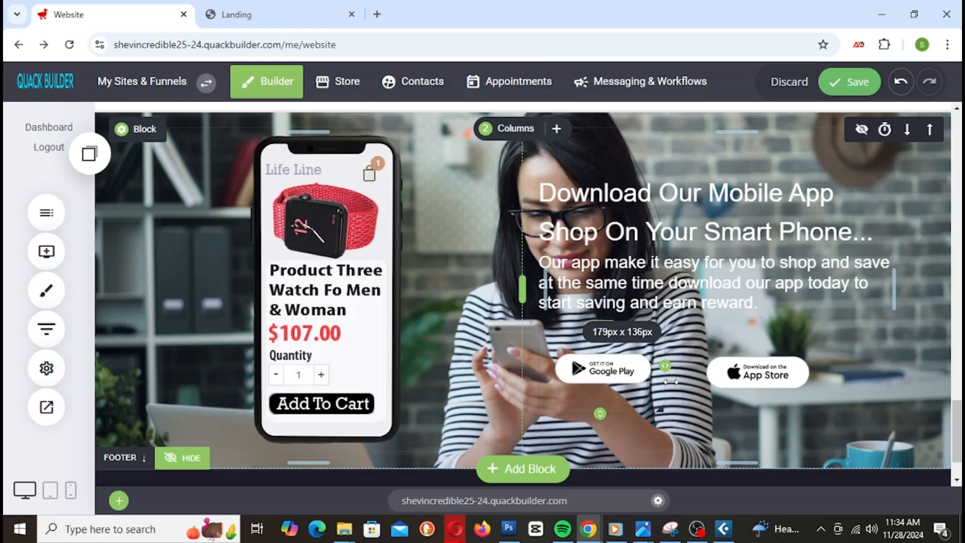
click(604, 366)
click(733, 263)
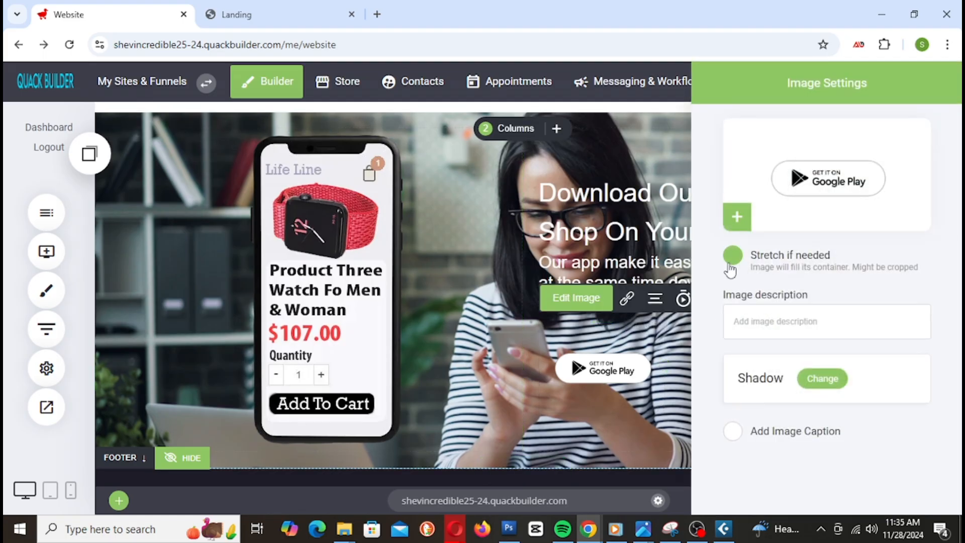
click(670, 352)
click(764, 370)
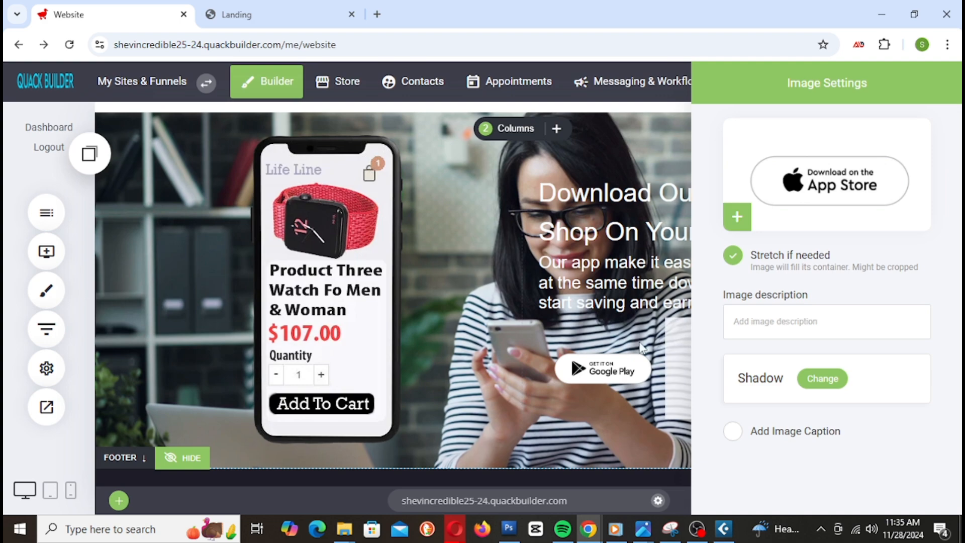
click(634, 374)
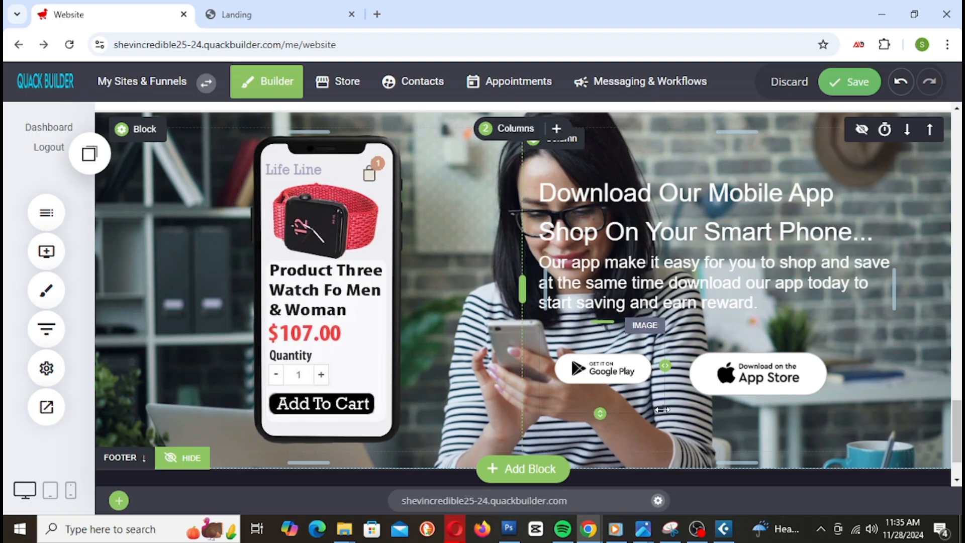
Enlarge the Google Play badge to about 257 by 149 px.
drag(659, 411, 689, 425)
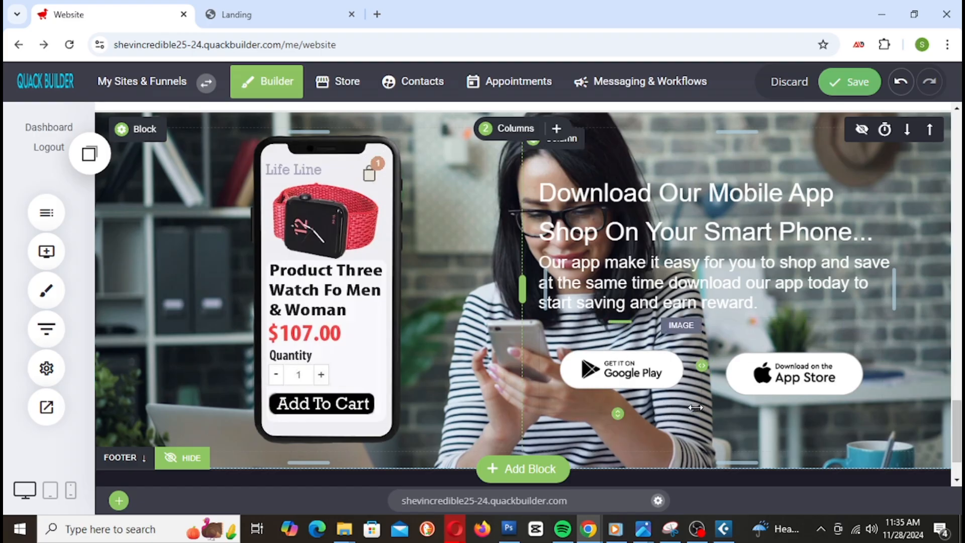
drag(693, 407, 707, 415)
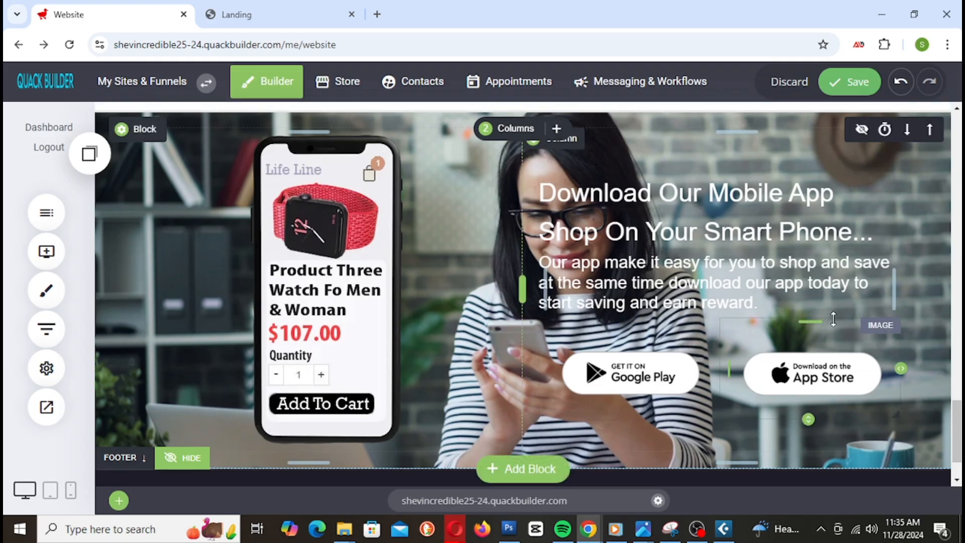
scroll(832, 320, down, 1)
scroll(832, 322, up, 2)
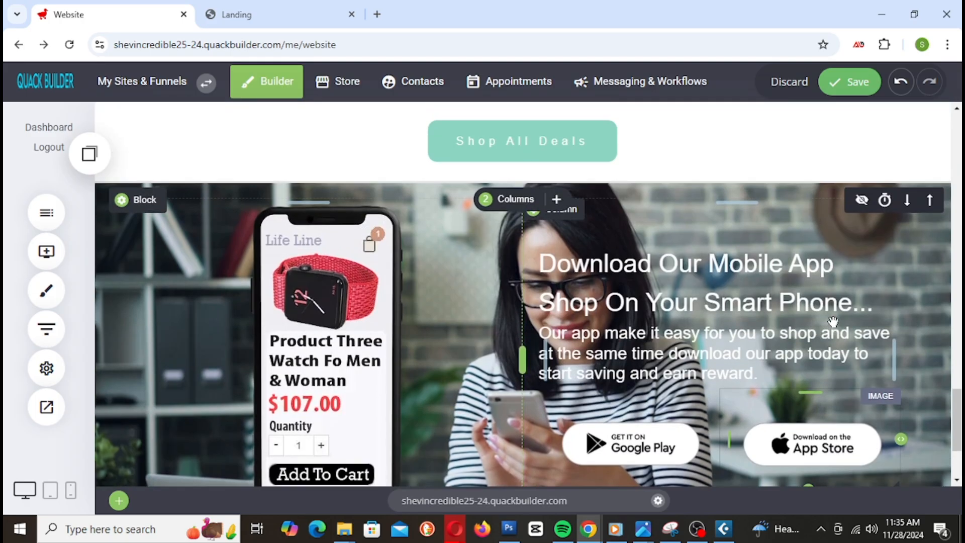
Save the badge size changes.
click(847, 80)
scroll(617, 228, down, 3)
scroll(618, 227, up, 1)
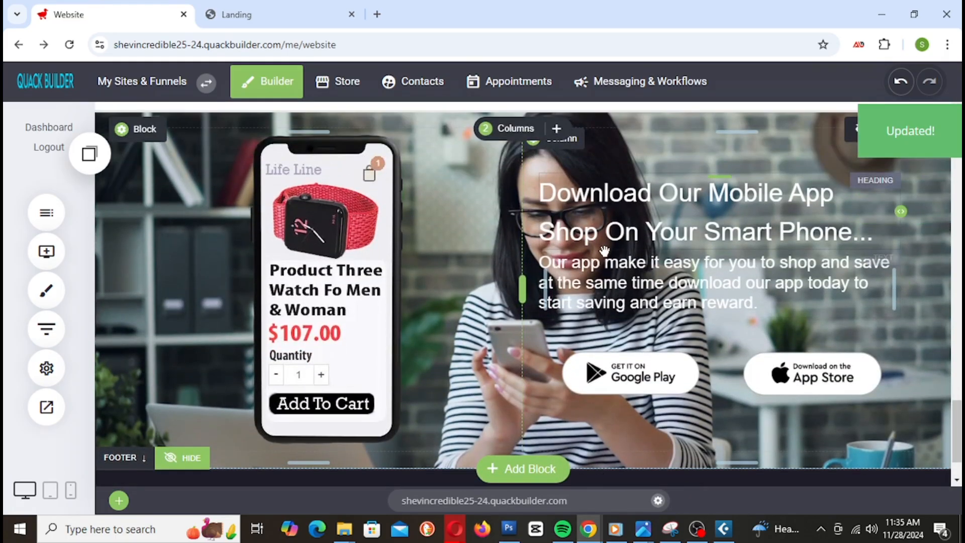
Reload the Landing preview and scroll through the app section to check the larger badges.
click(270, 15)
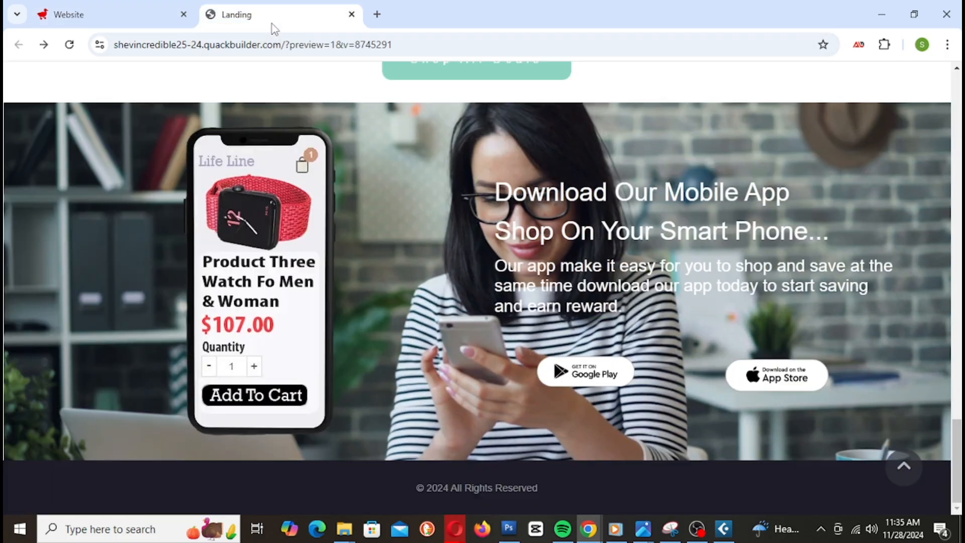
right_click(272, 20)
click(332, 151)
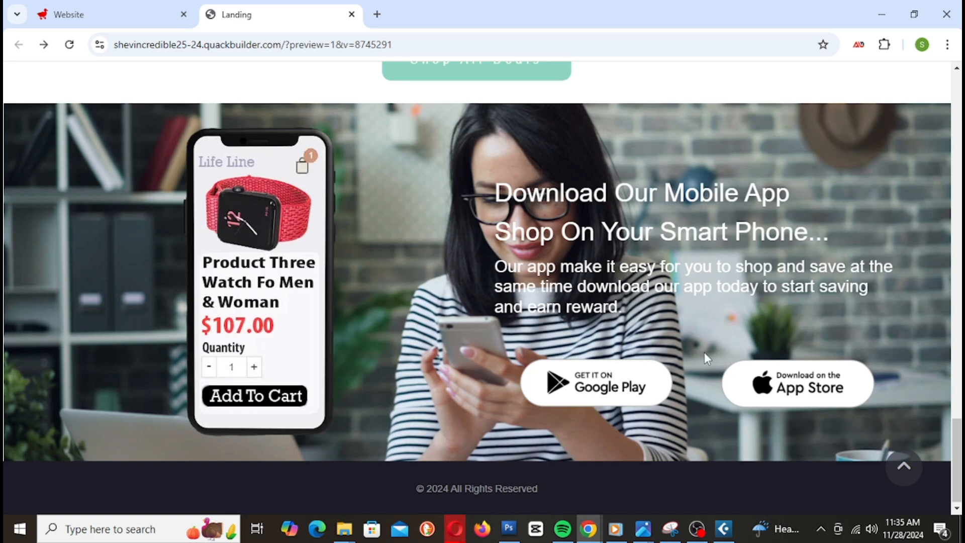
scroll(704, 352, up, 5)
scroll(729, 258, down, 5)
scroll(729, 254, up, 3)
scroll(728, 255, down, 3)
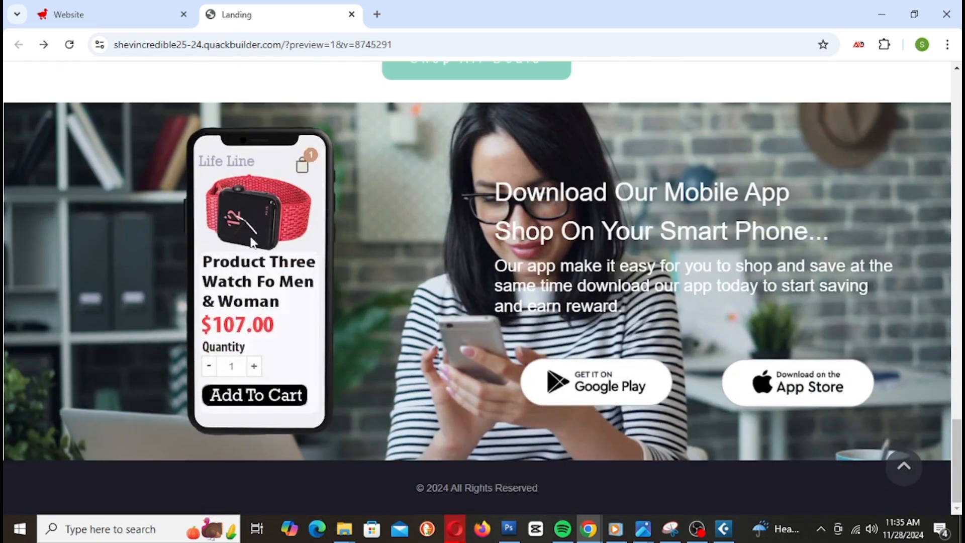
scroll(312, 254, up, 7)
scroll(319, 255, down, 7)
scroll(608, 347, up, 5)
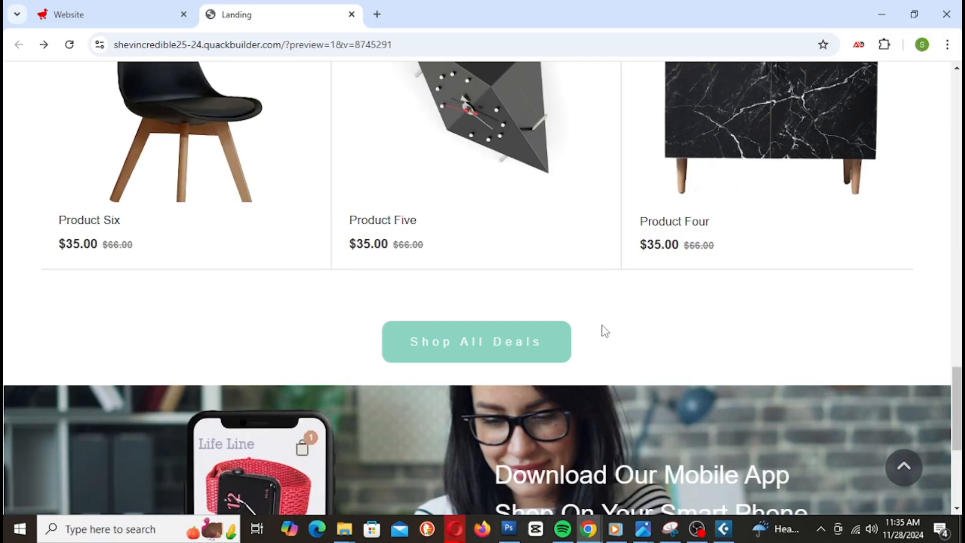
scroll(604, 330, down, 5)
scroll(601, 325, up, 5)
scroll(503, 301, down, 5)
click(149, 18)
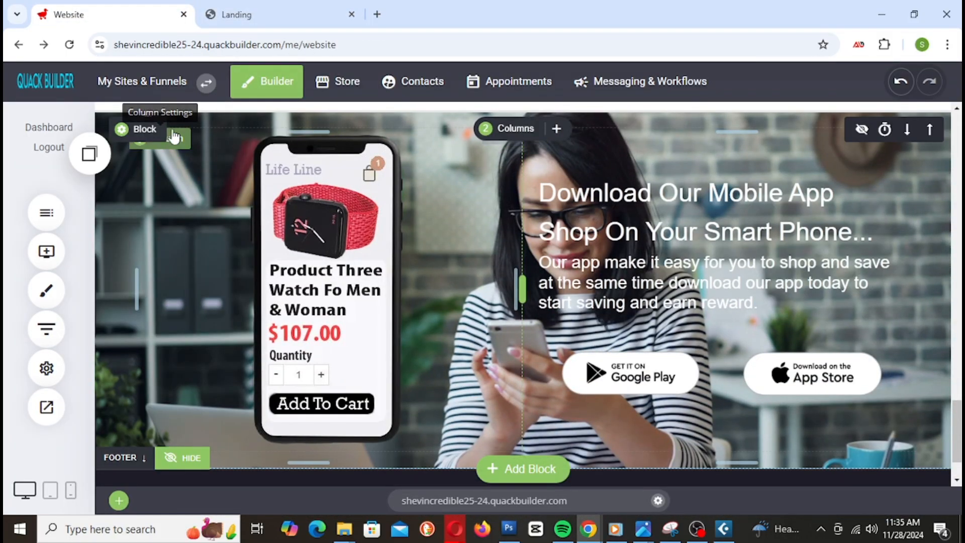
click(145, 126)
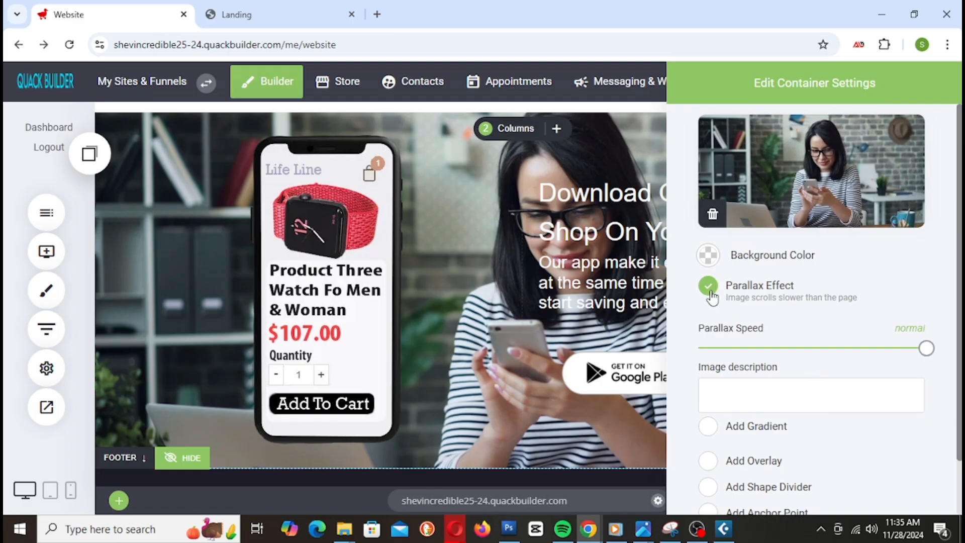
drag(927, 347, 722, 358)
click(488, 312)
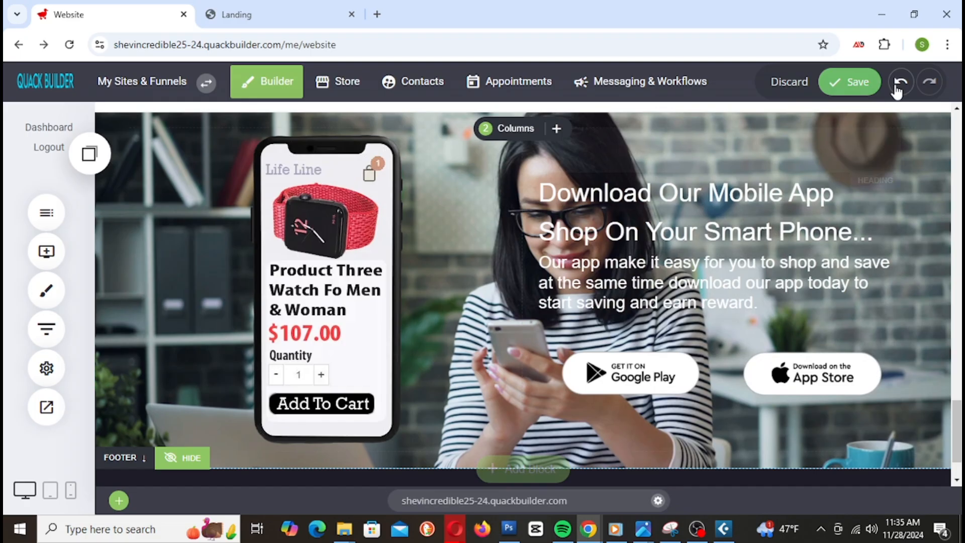
click(853, 78)
click(343, 15)
right_click(308, 12)
click(403, 132)
scroll(669, 221, down, 8)
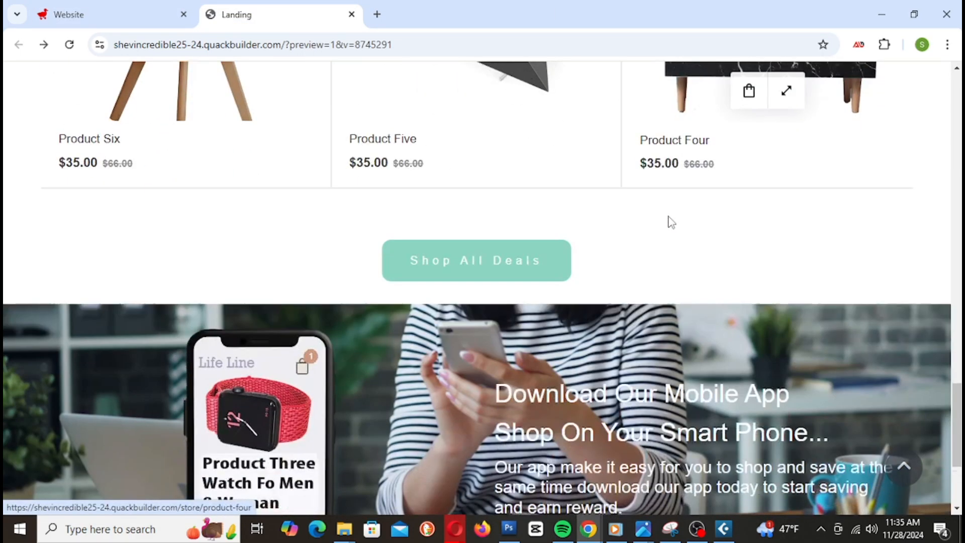
scroll(668, 221, up, 4)
scroll(669, 222, down, 4)
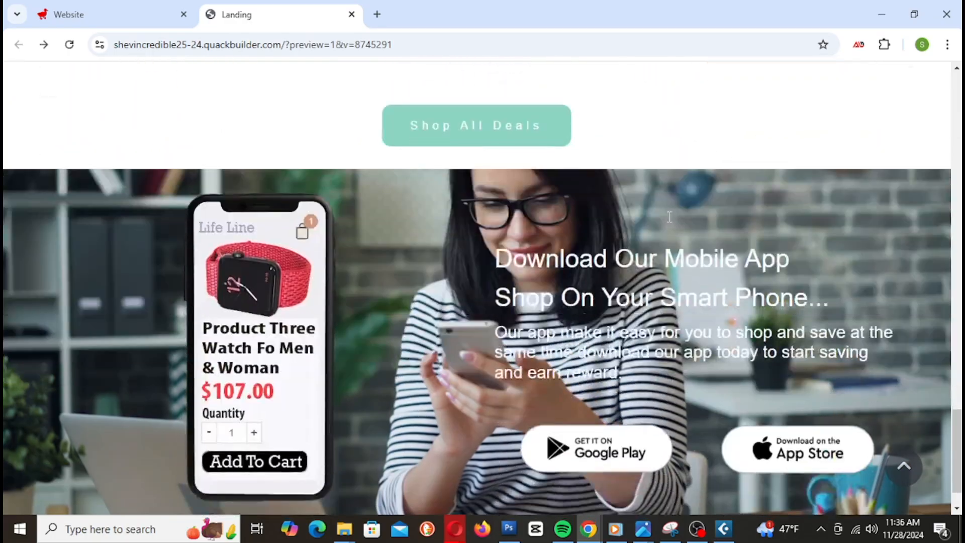
scroll(669, 221, up, 5)
scroll(670, 220, down, 5)
scroll(671, 221, up, 7)
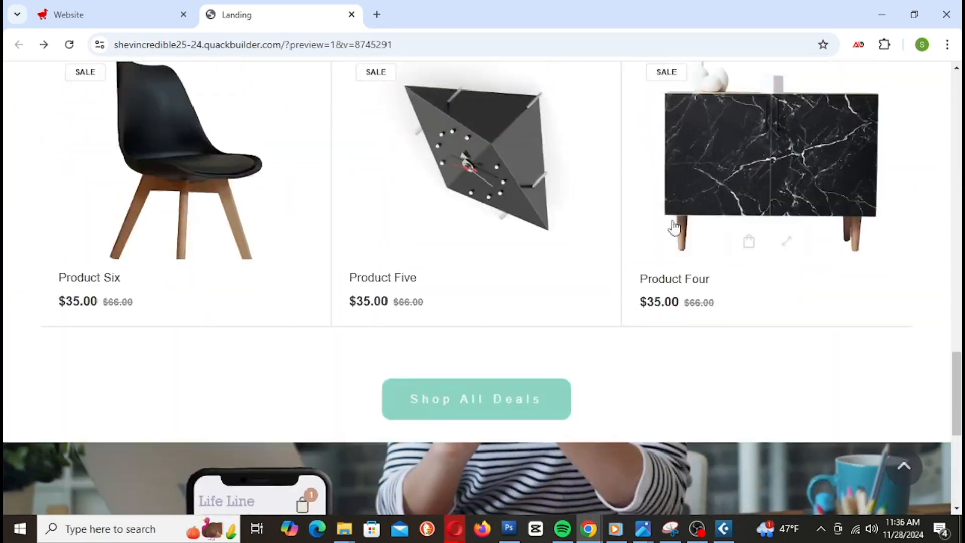
scroll(678, 226, down, 4)
scroll(678, 227, down, 4)
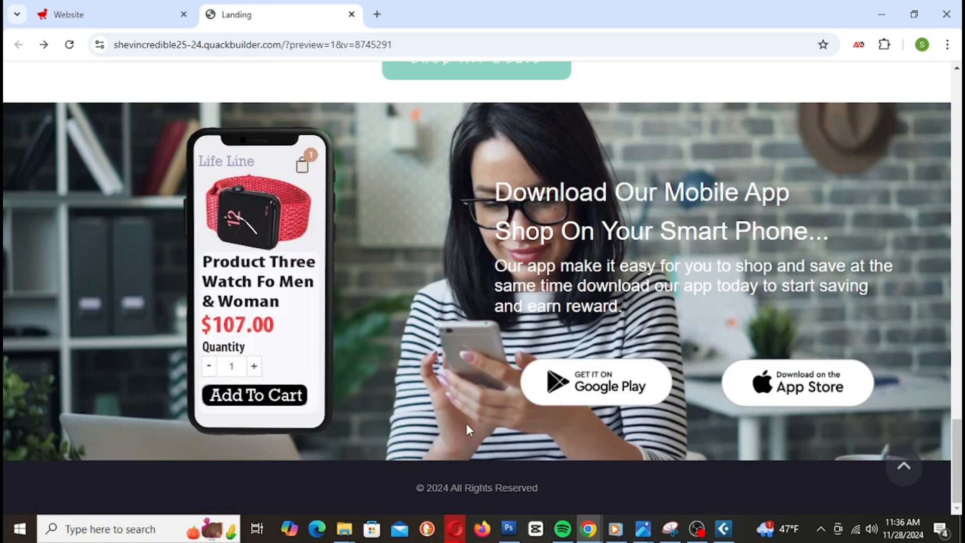
click(101, 14)
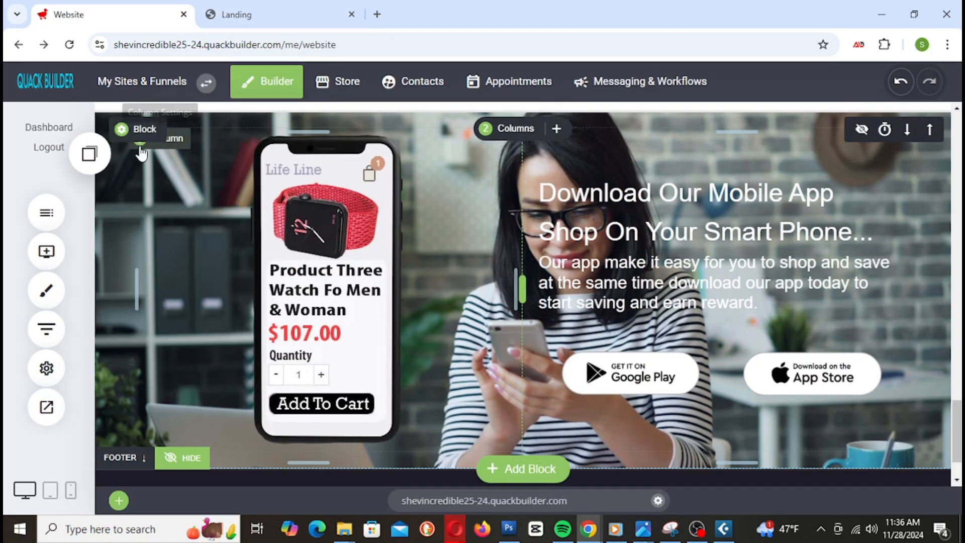
click(146, 126)
drag(700, 348, 926, 348)
click(518, 299)
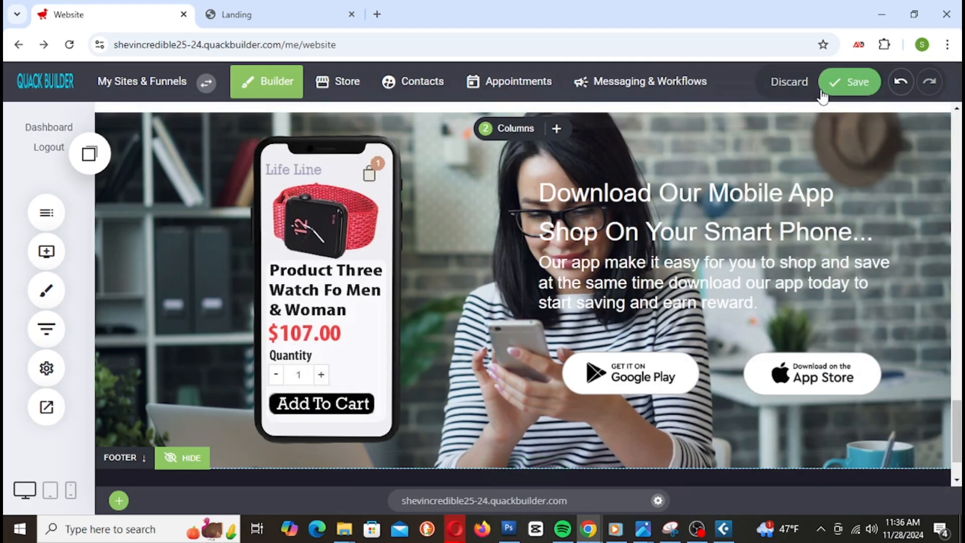
click(851, 80)
click(305, 22)
right_click(305, 23)
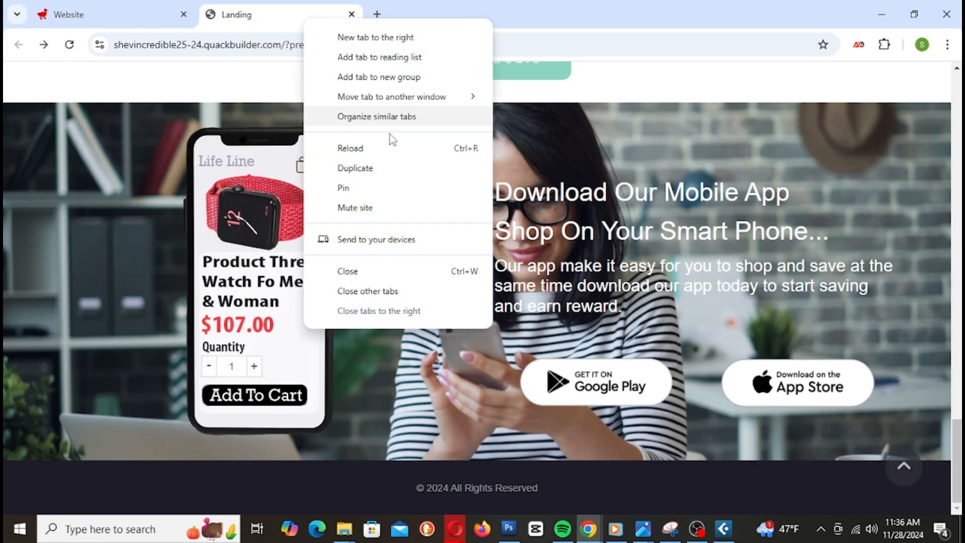
click(393, 144)
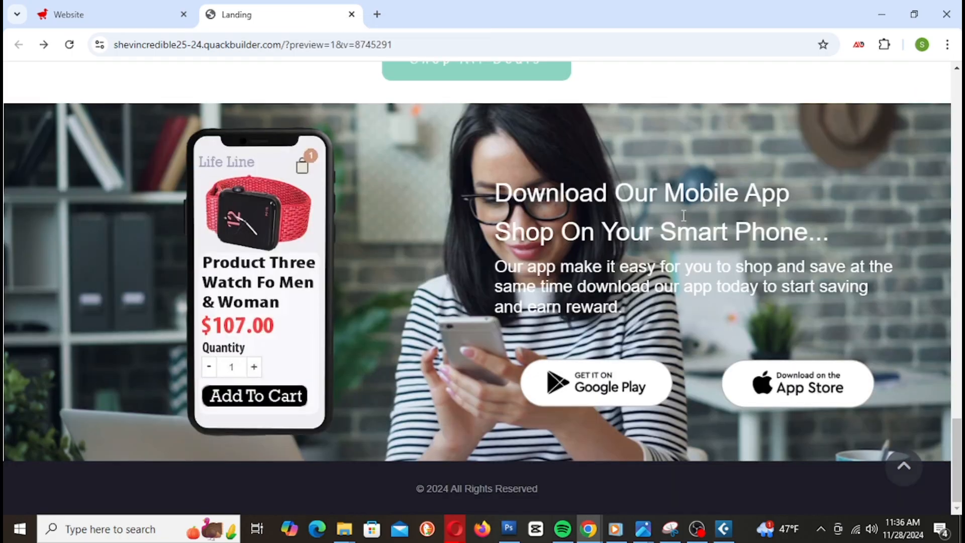
scroll(680, 214, down, 3)
scroll(680, 220, up, 5)
scroll(680, 220, down, 5)
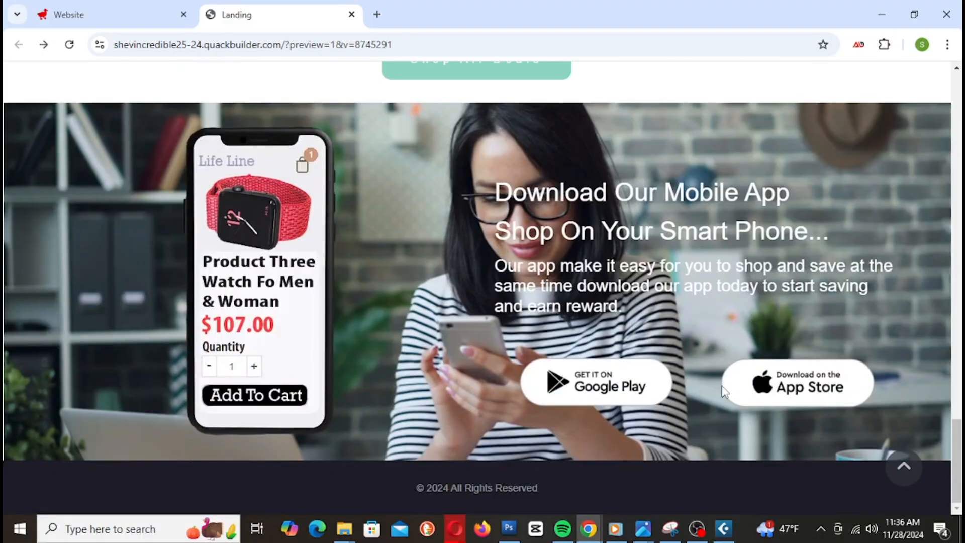
scroll(710, 338, up, 10)
scroll(706, 354, down, 5)
scroll(702, 357, down, 5)
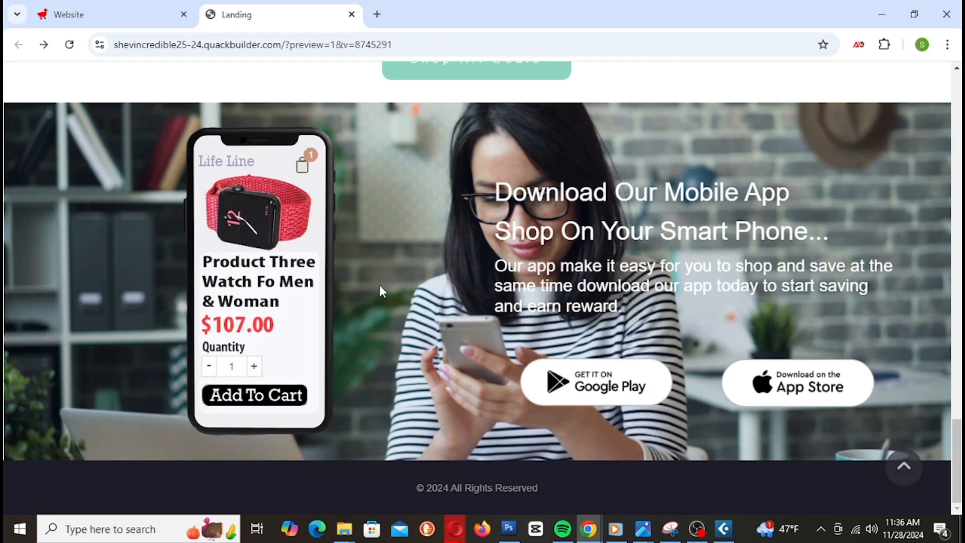
Go back to the Website editor and scroll down to the footer's app-download block.
click(85, 14)
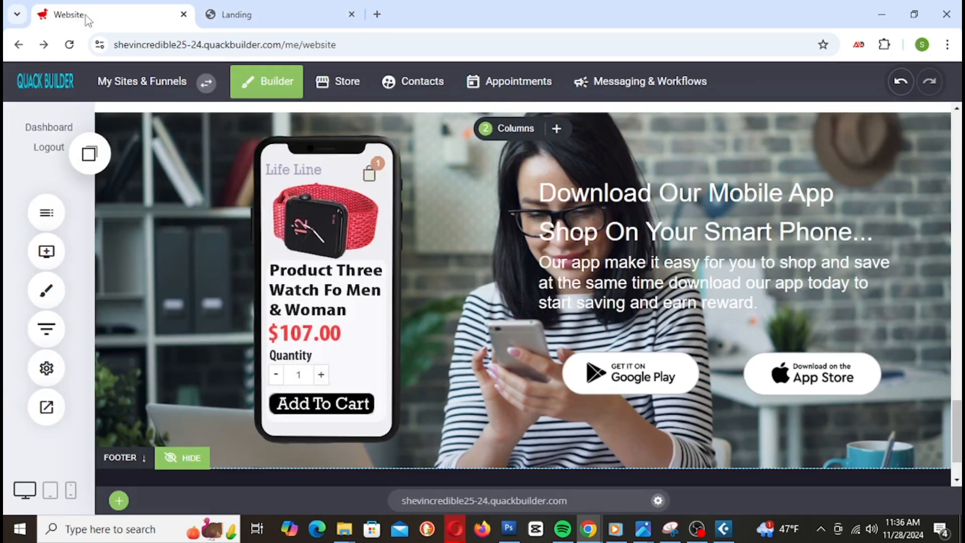
scroll(421, 251, down, 2)
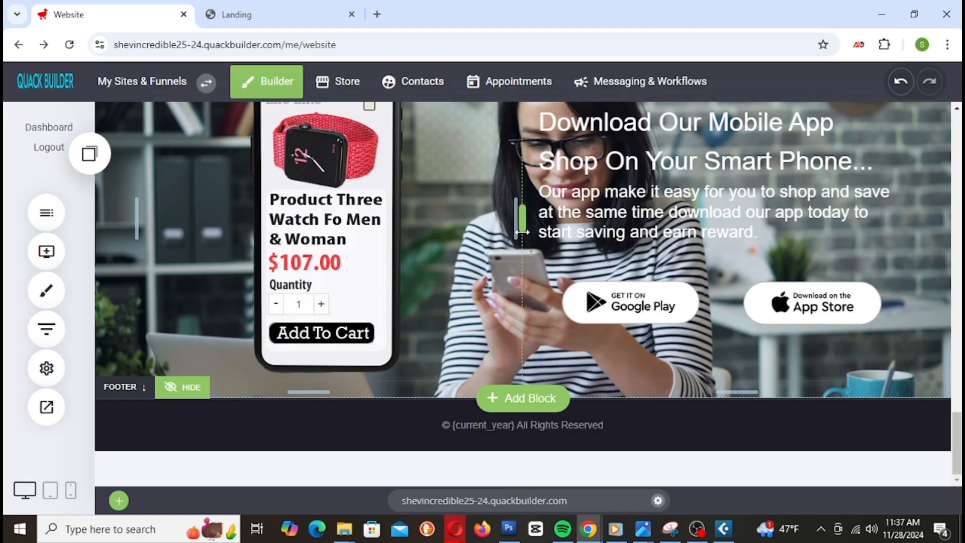
Add a Container section above the footer and place a Heading widget inside it.
click(47, 252)
drag(152, 226, 604, 362)
scroll(603, 362, down, 3)
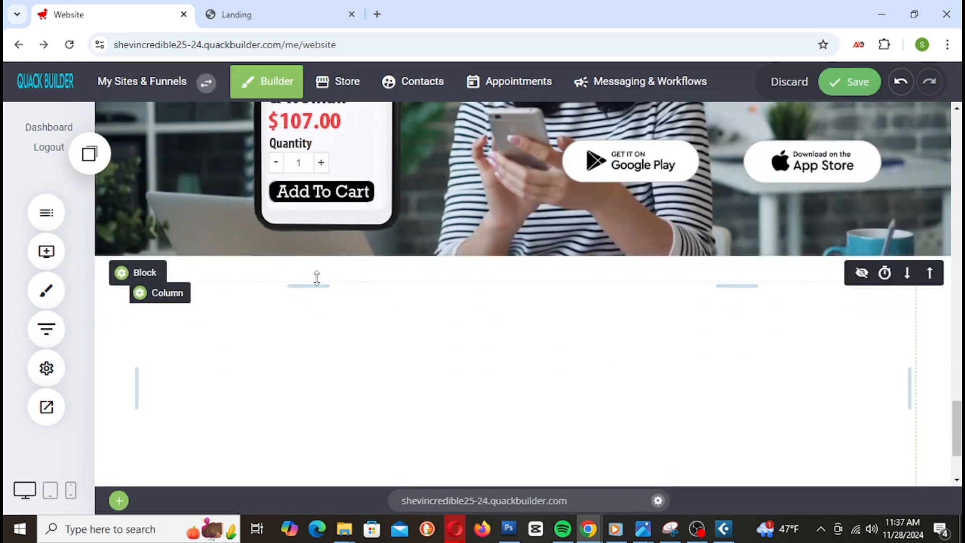
click(46, 251)
drag(142, 161, 465, 296)
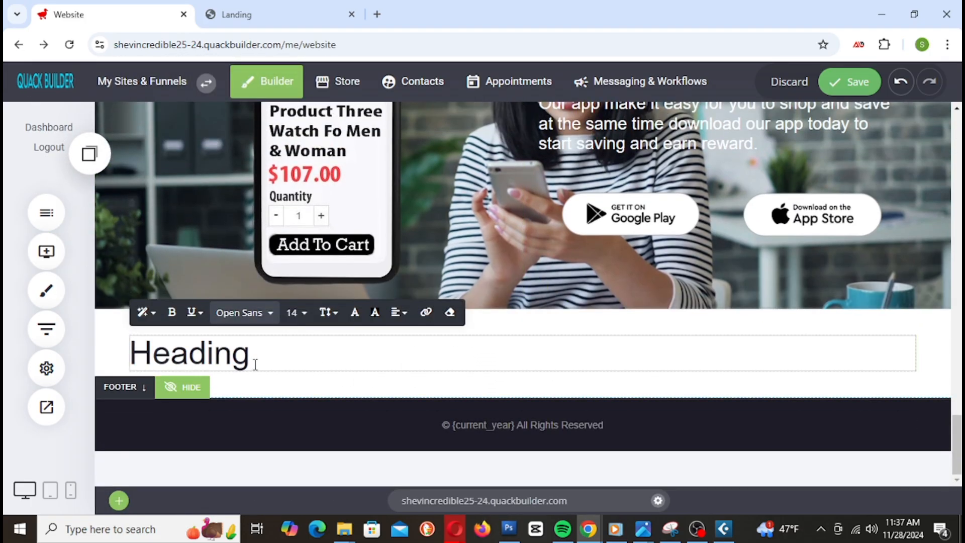
Replace the placeholder heading text with 'Customer Riviews'.
drag(255, 364, 13, 350)
text(Cust)
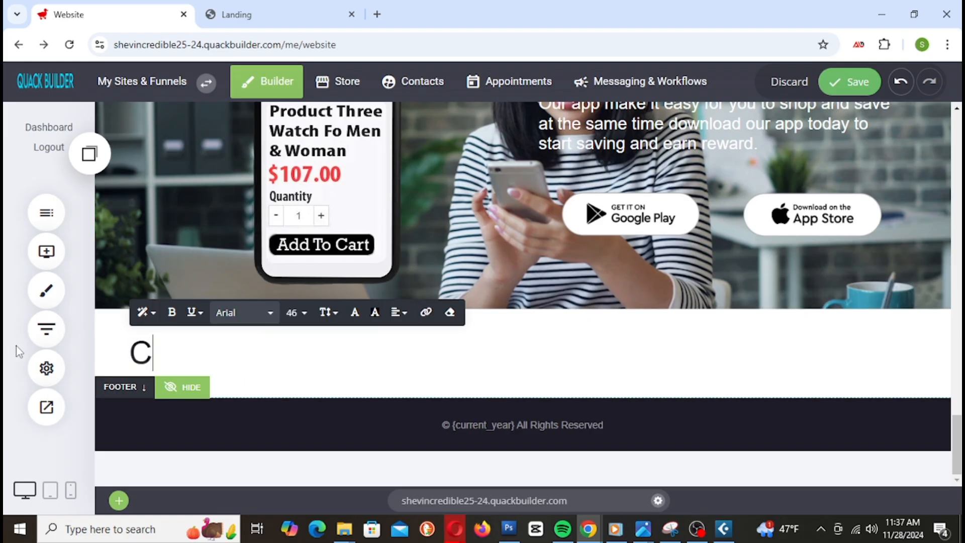
text(m)
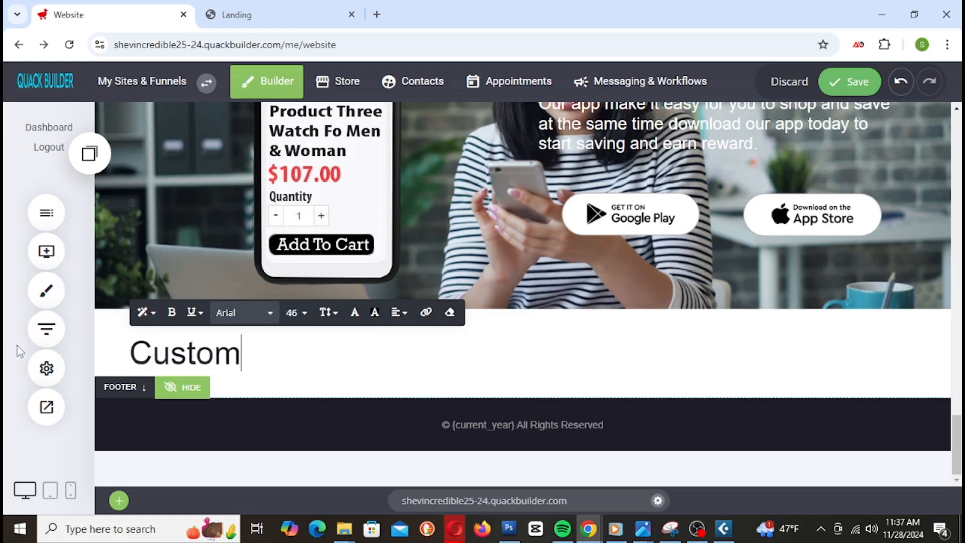
text(er Ri)
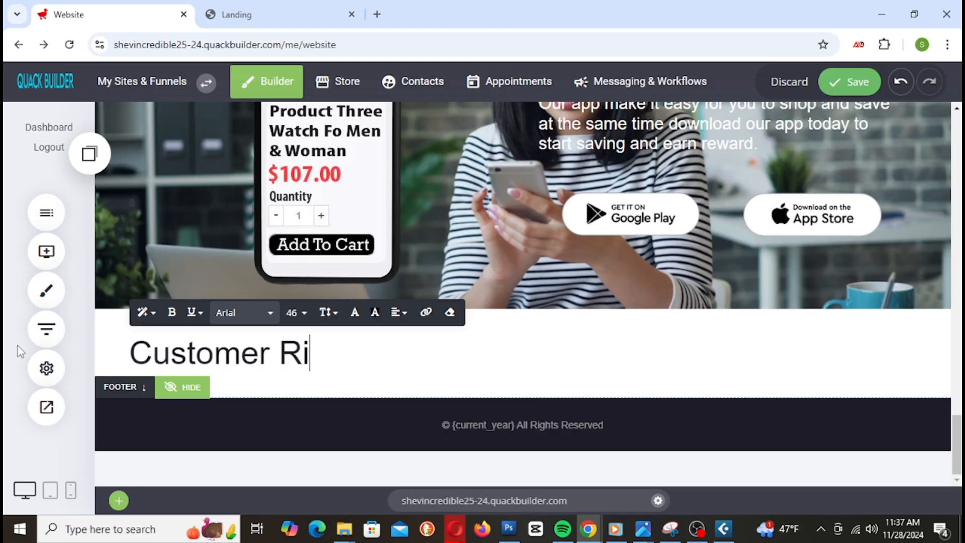
text(views)
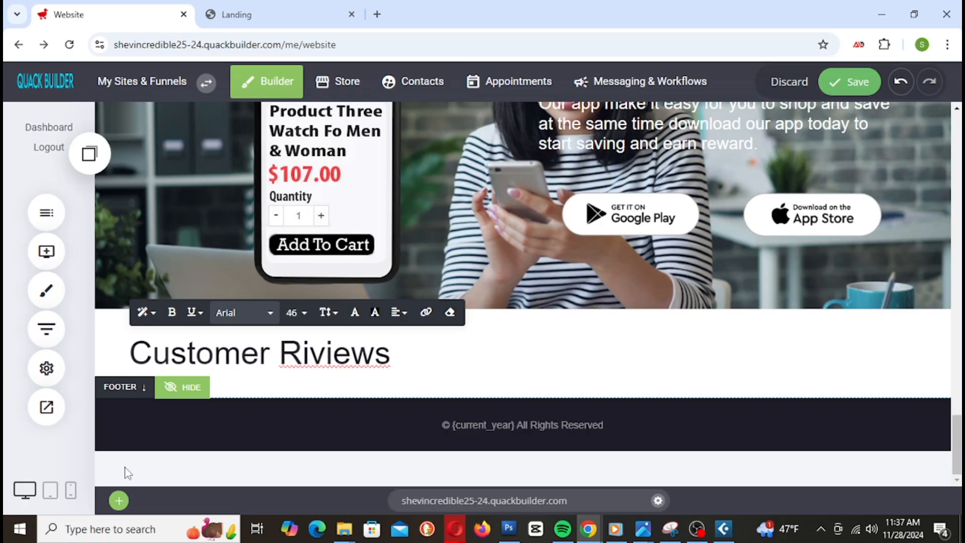
right_click(341, 359)
click(331, 358)
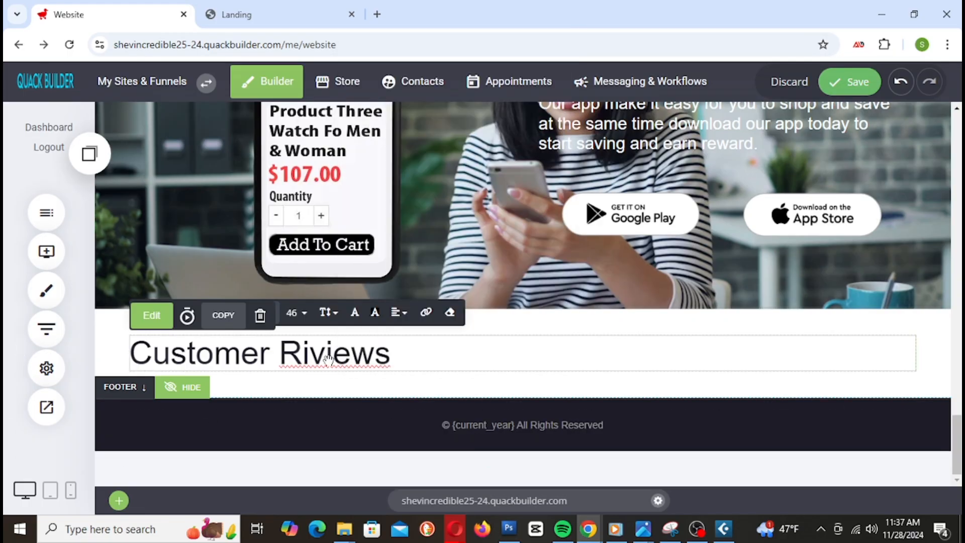
triple_click(329, 359)
Fix the typo so the heading reads 'Customer Reviews'.
click(291, 350)
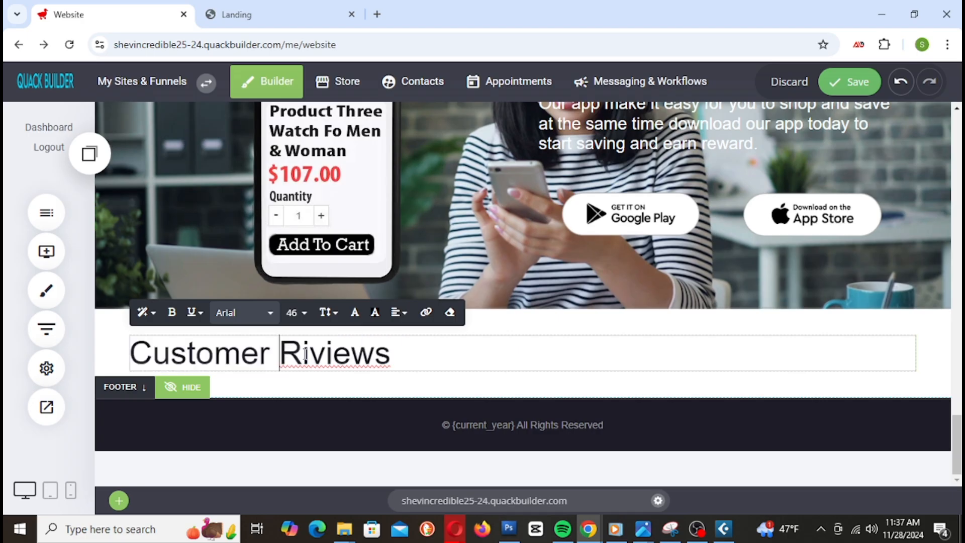
drag(291, 355, 422, 359)
right_click(378, 346)
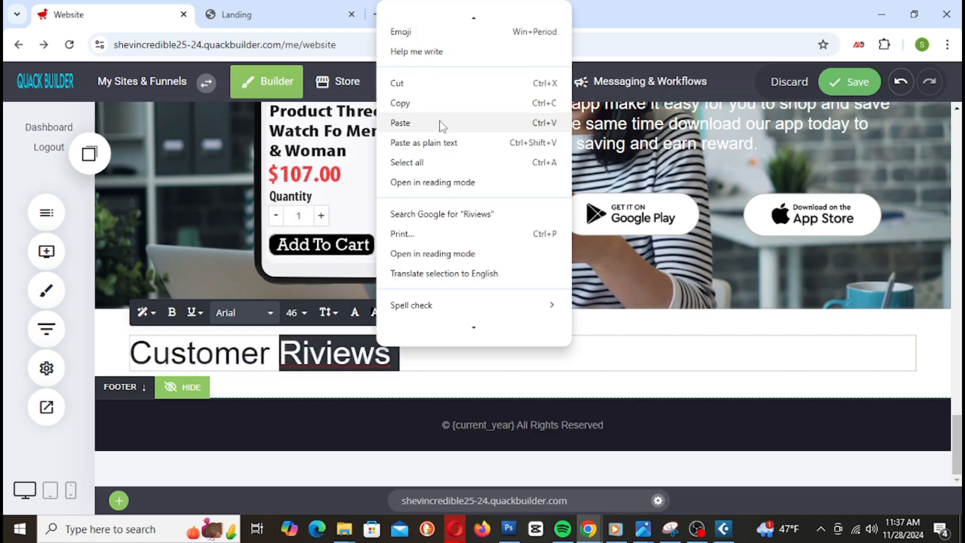
click(332, 347)
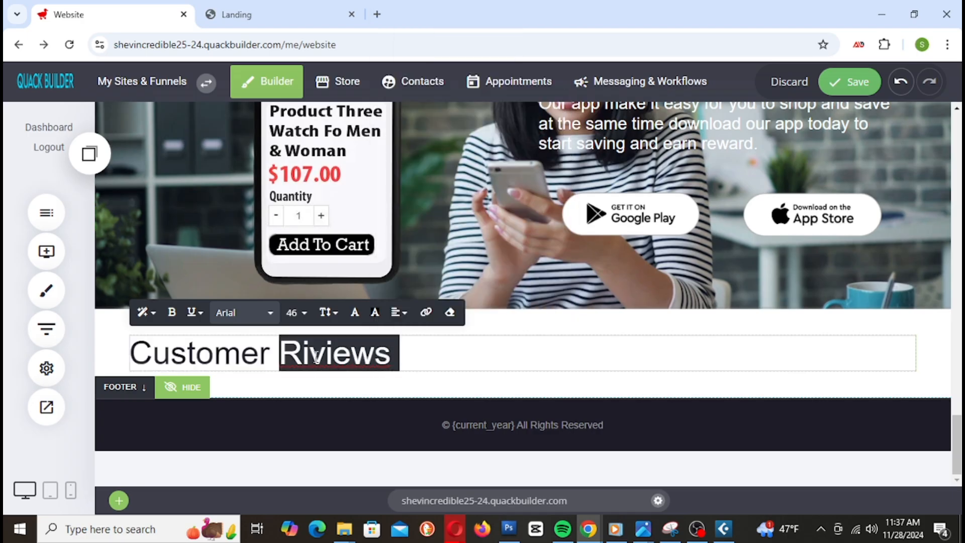
click(451, 359)
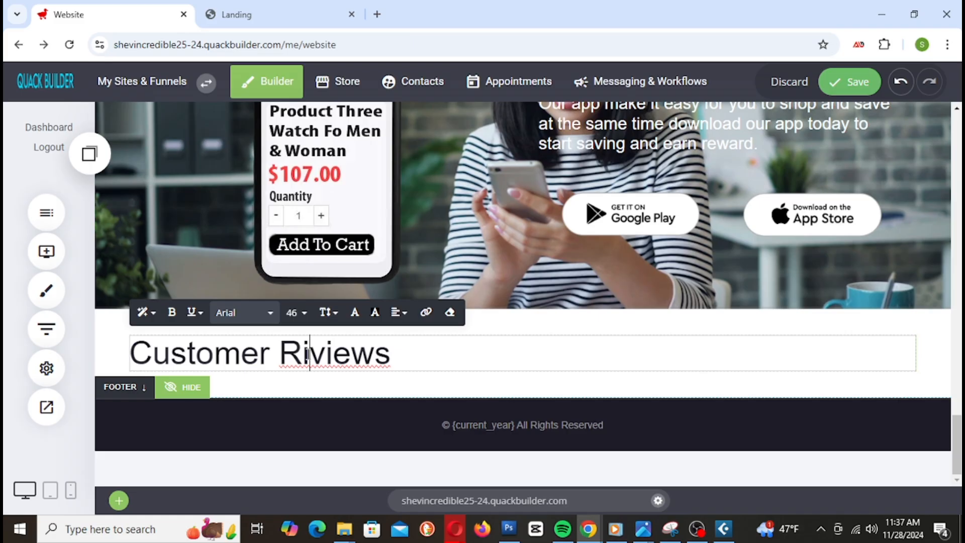
key(BackSpace)
text(e)
click(522, 359)
click(927, 366)
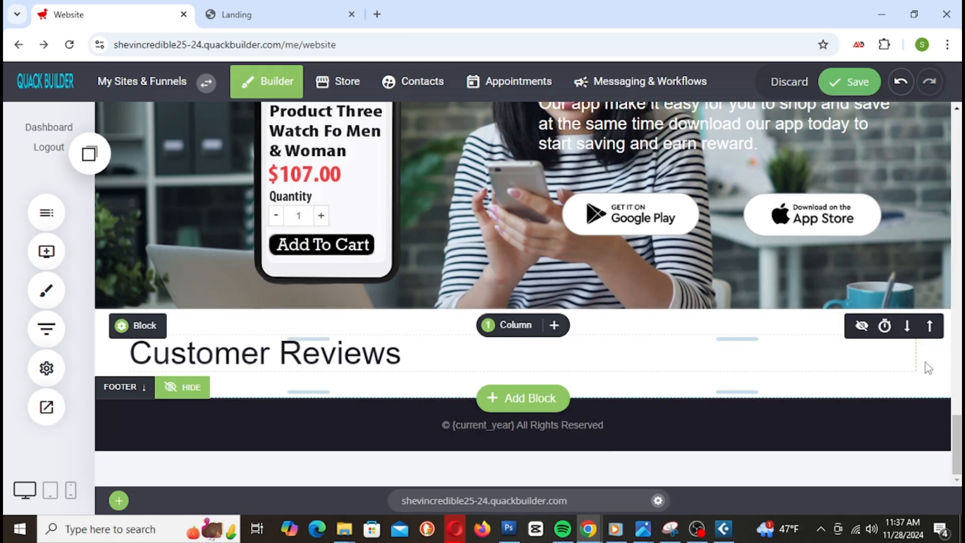
Set the Customer Reviews heading's font size to 28, trying 24 first.
triple_click(390, 356)
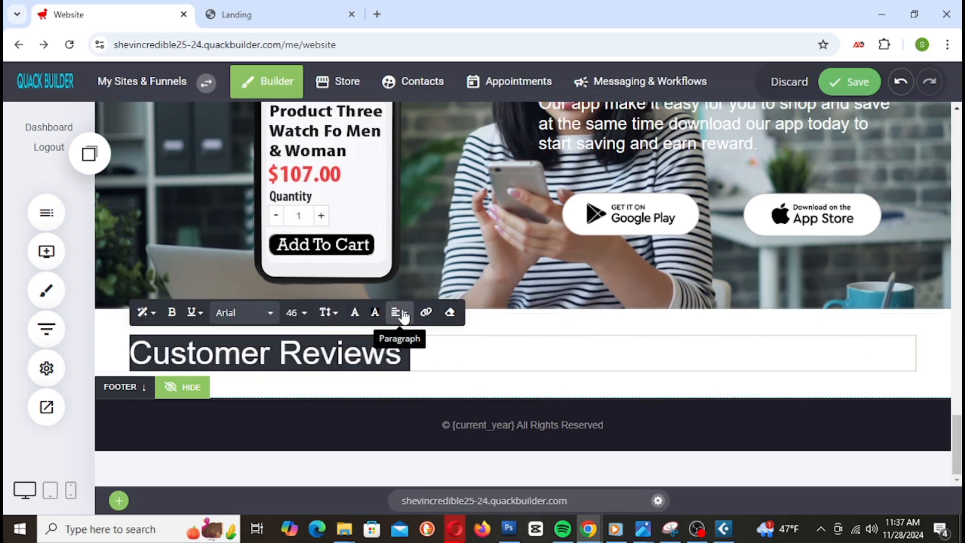
click(295, 312)
click(317, 414)
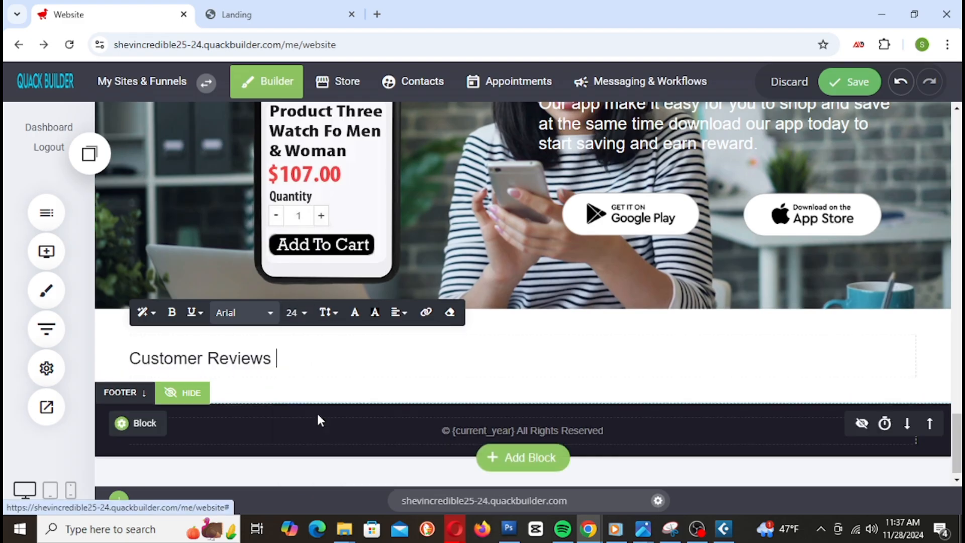
triple_click(221, 361)
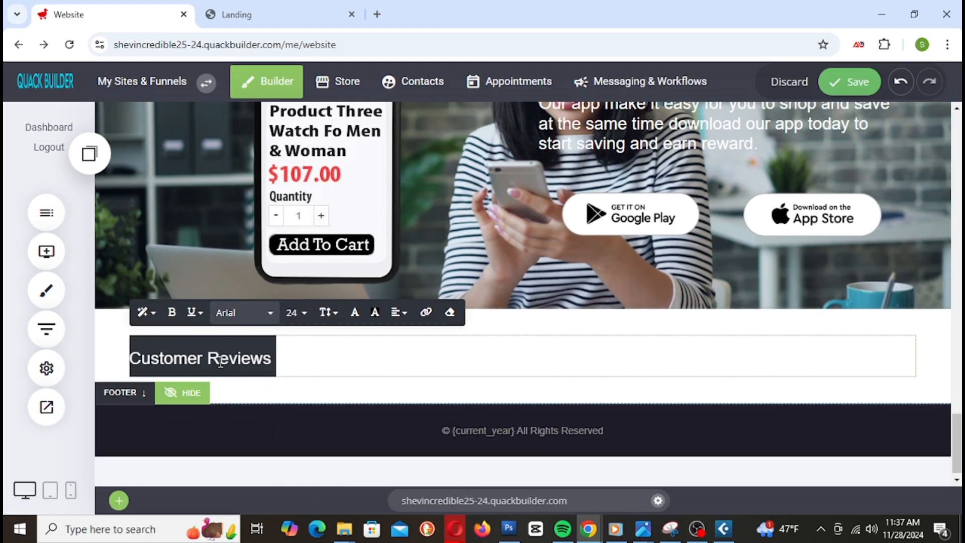
click(301, 322)
click(376, 412)
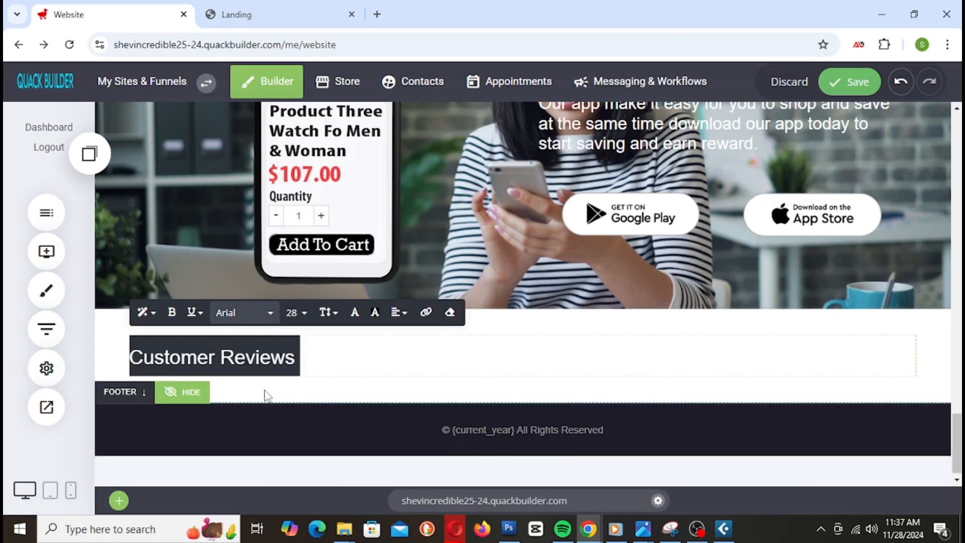
click(935, 354)
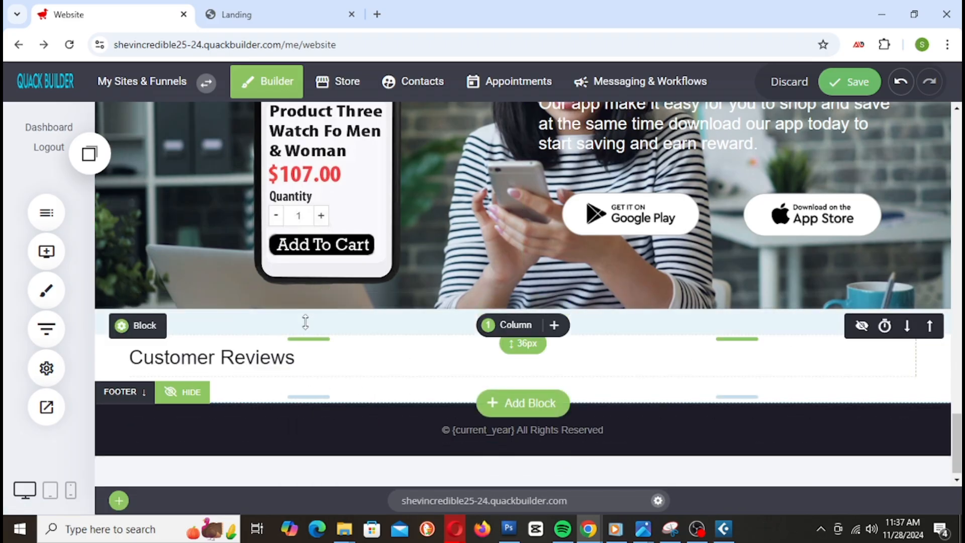
Save the page with the resized heading.
click(45, 250)
click(452, 375)
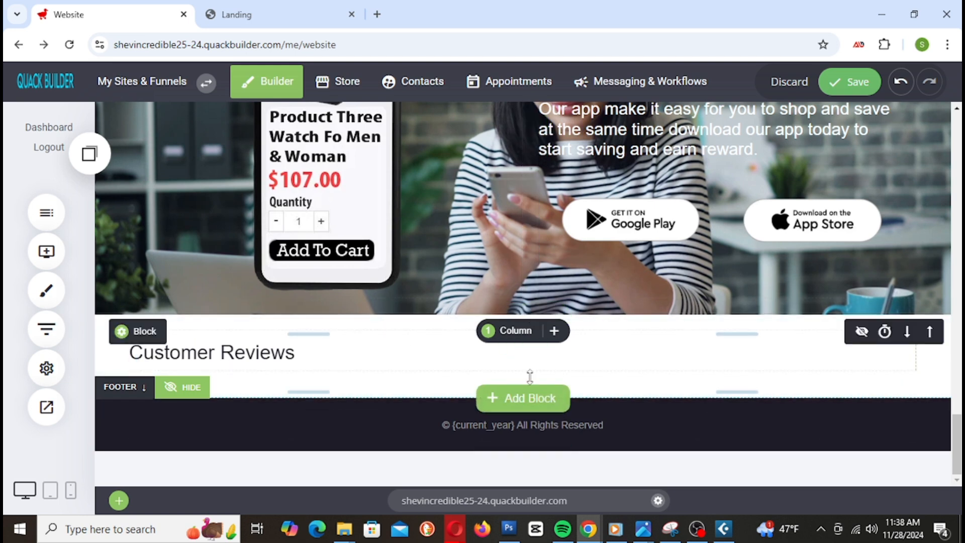
click(877, 82)
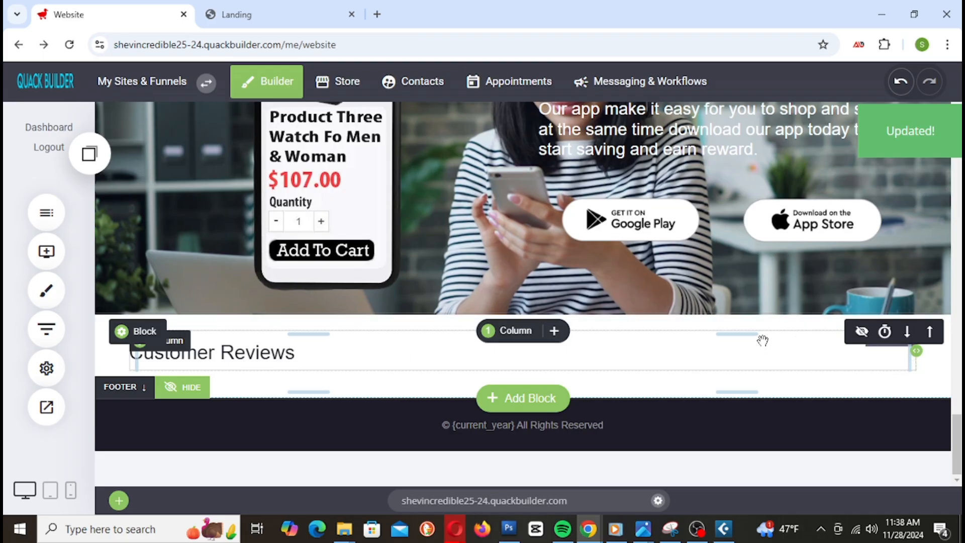
Open the Team & Testimonials block templates and browse the testimonial layouts.
click(523, 405)
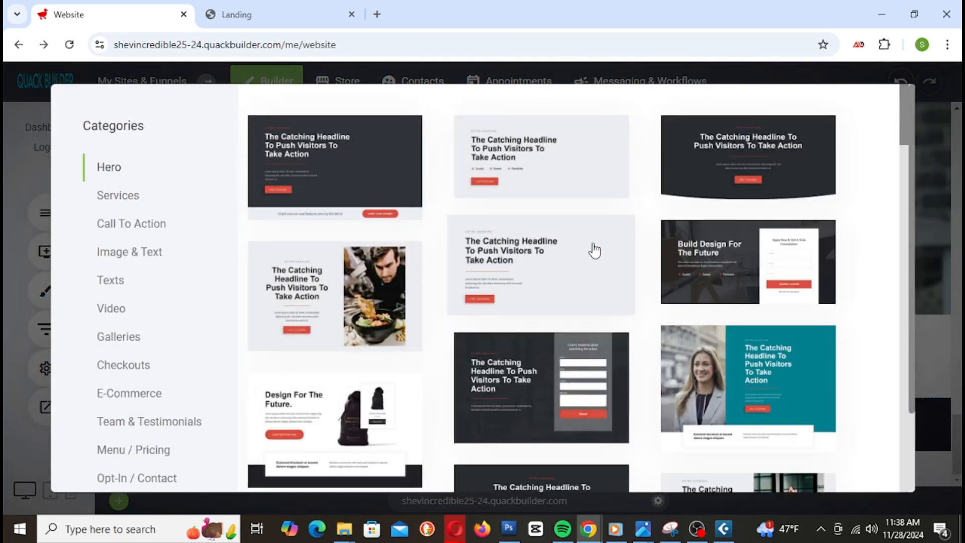
scroll(161, 347, down, 2)
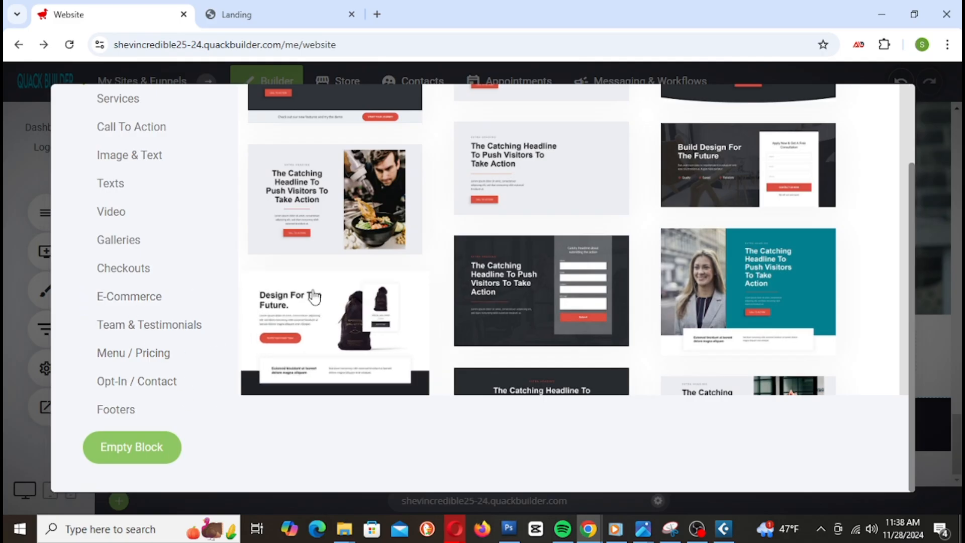
click(161, 336)
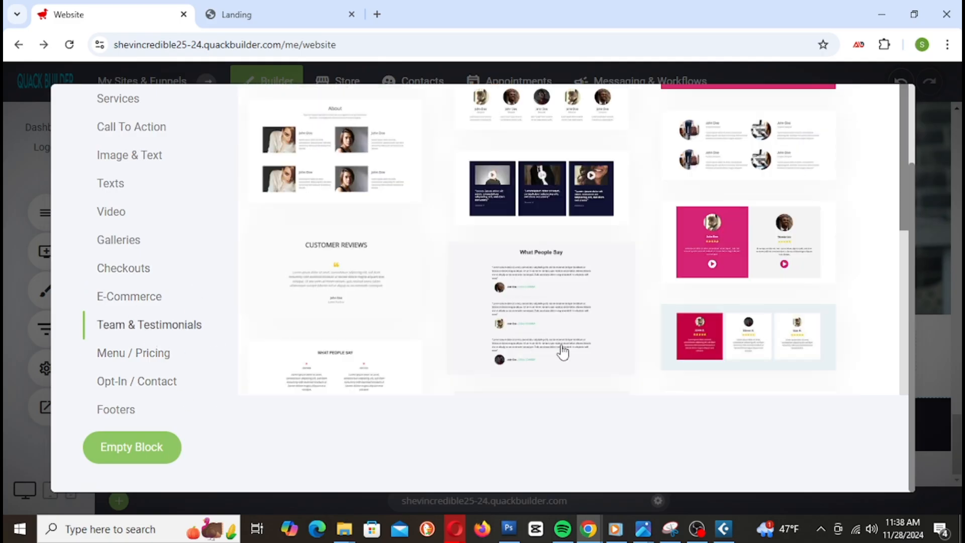
scroll(578, 358, up, 2)
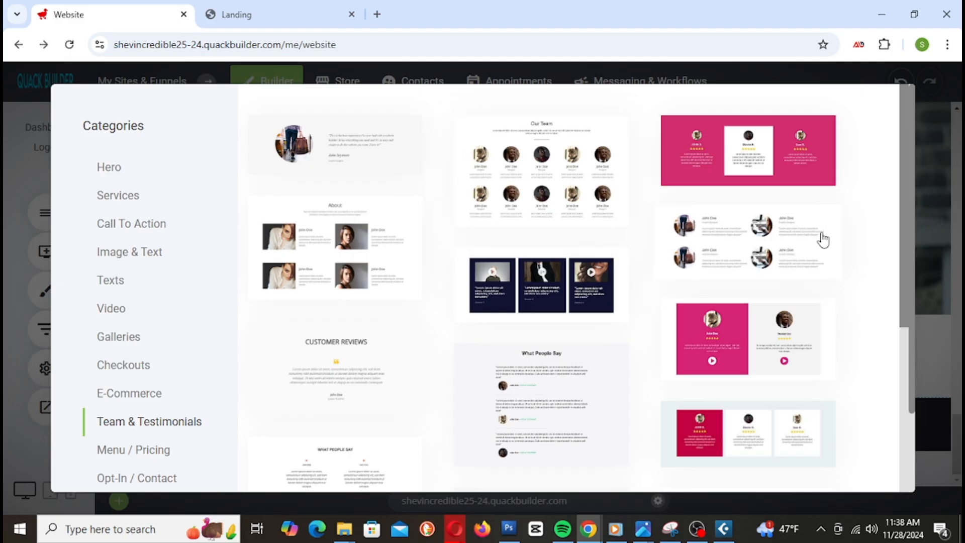
scroll(822, 244, down, 2)
scroll(823, 248, up, 2)
scroll(730, 252, down, 5)
scroll(739, 249, up, 3)
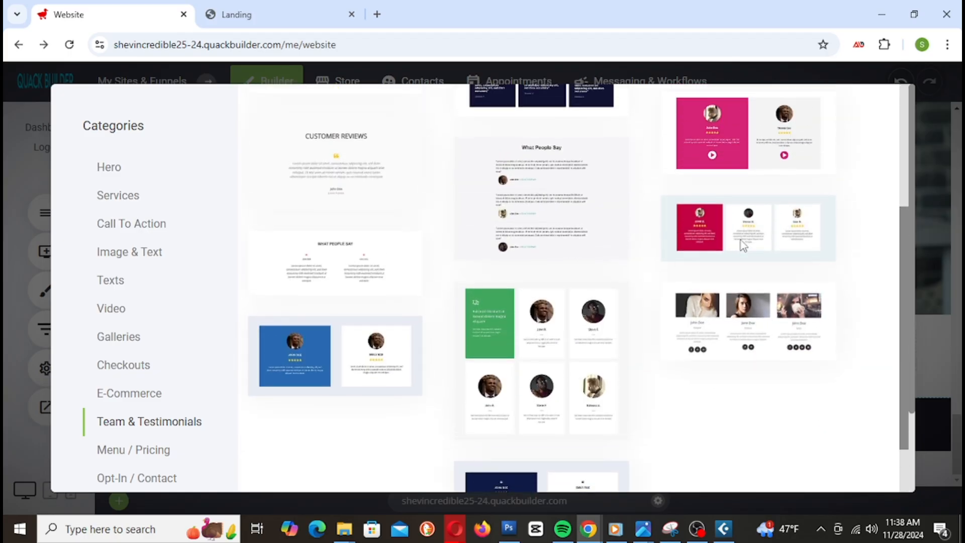
scroll(743, 247, up, 3)
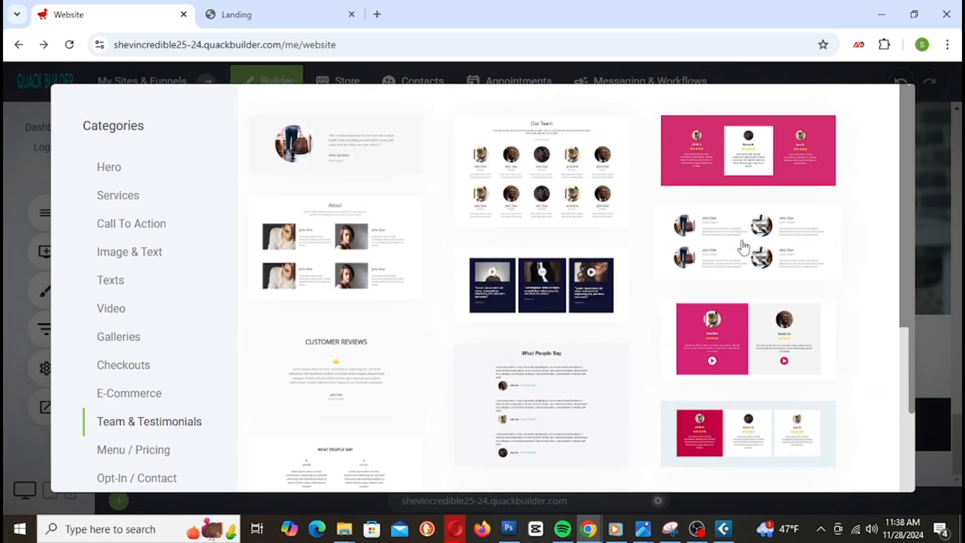
scroll(791, 253, down, 5)
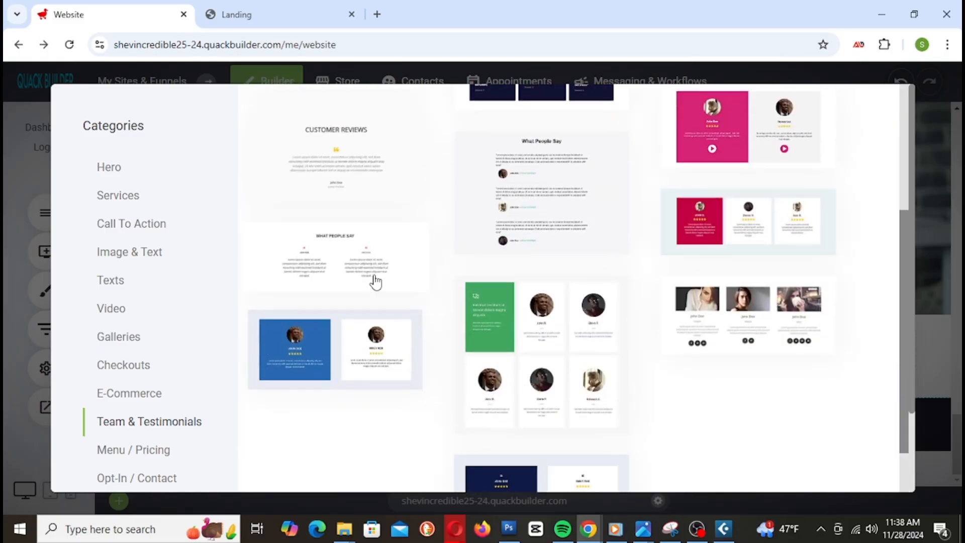
scroll(659, 383, down, 1)
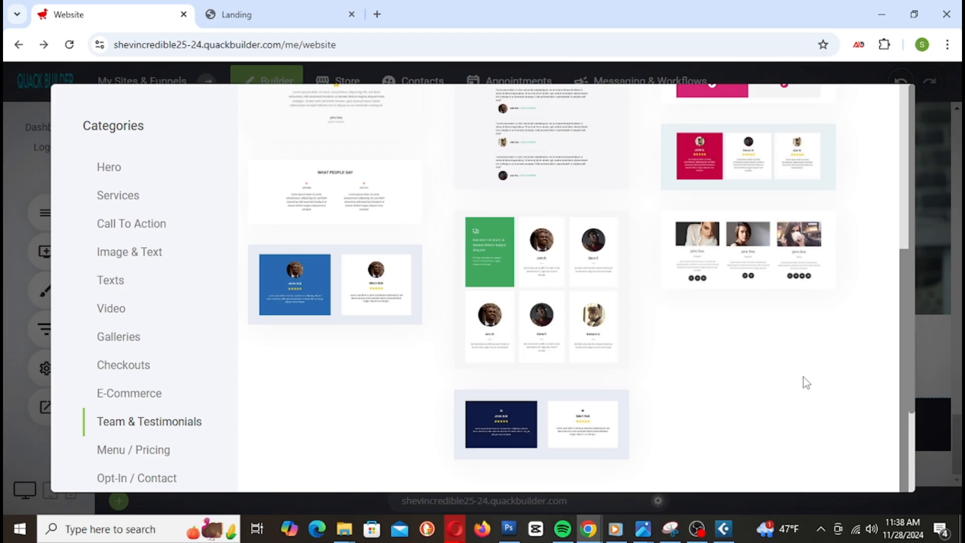
scroll(806, 383, up, 1)
scroll(806, 383, up, 2)
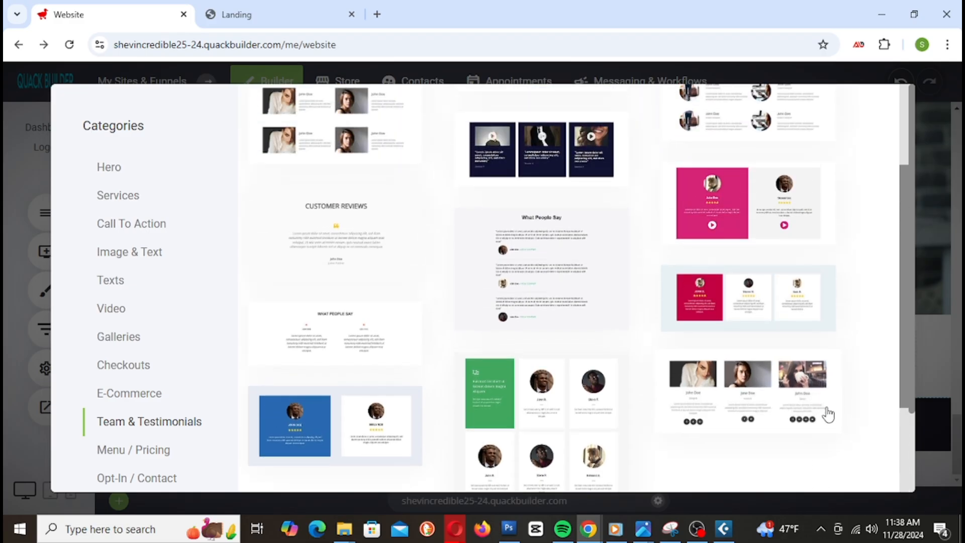
scroll(861, 446, up, 1)
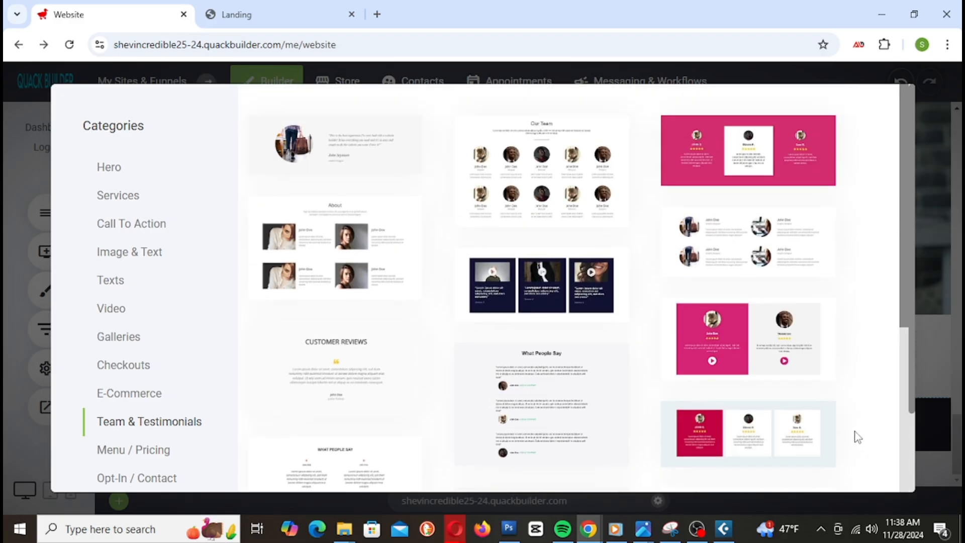
scroll(856, 438, down, 3)
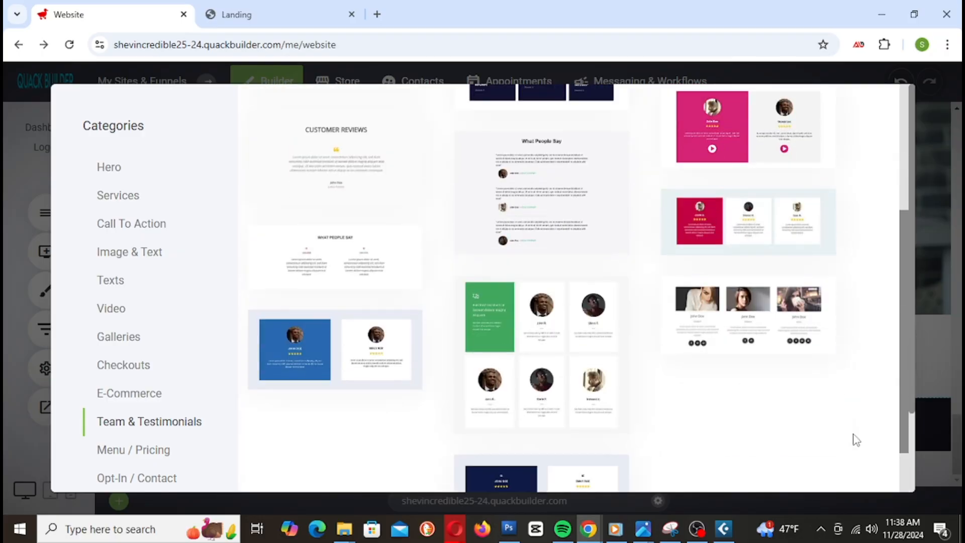
scroll(857, 440, up, 1)
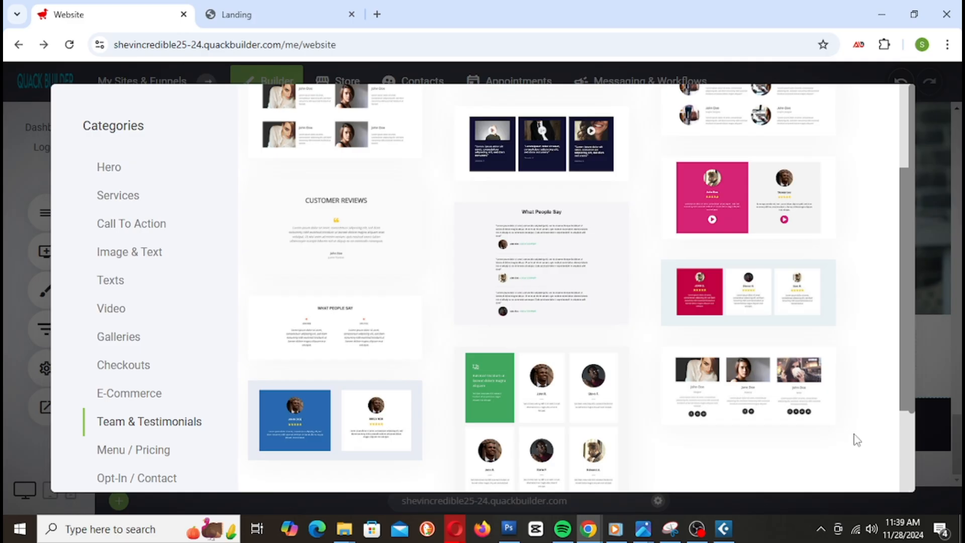
Insert the What People Say template and replace its title with 'Customer Reviews'.
click(341, 330)
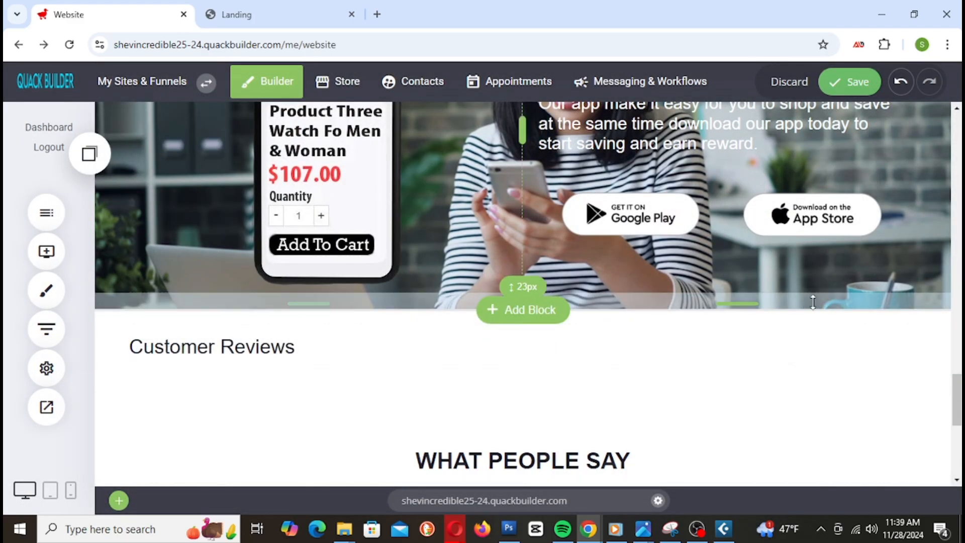
scroll(814, 302, down, 2)
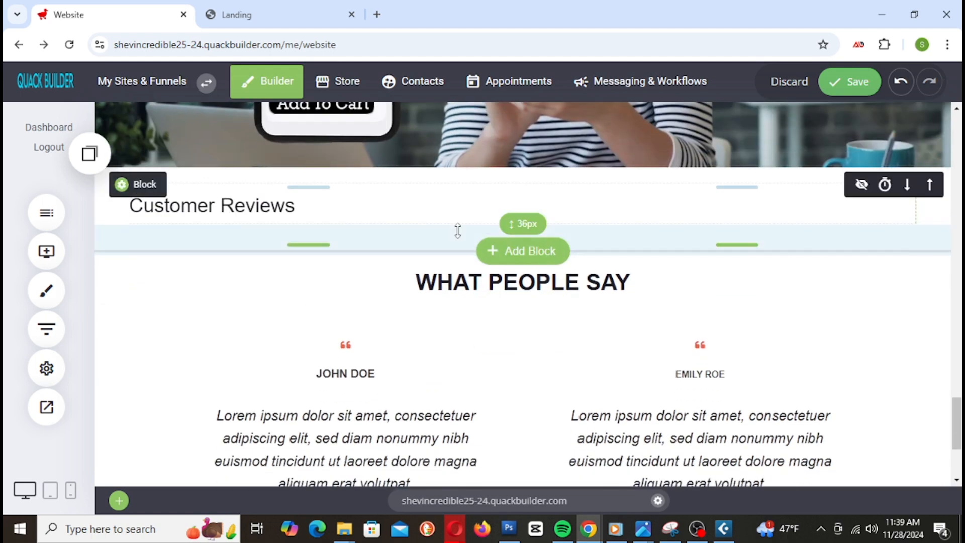
double_click(280, 205)
right_click(278, 204)
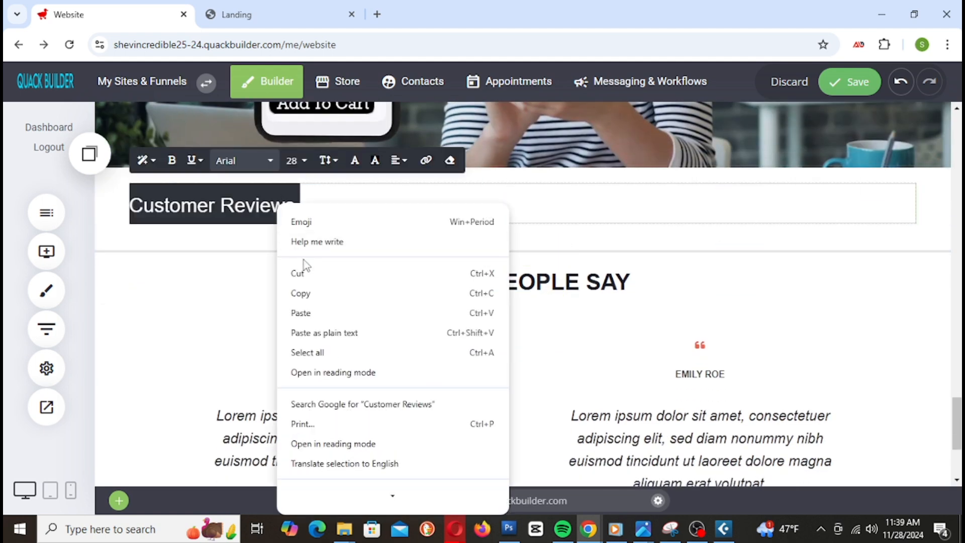
click(321, 278)
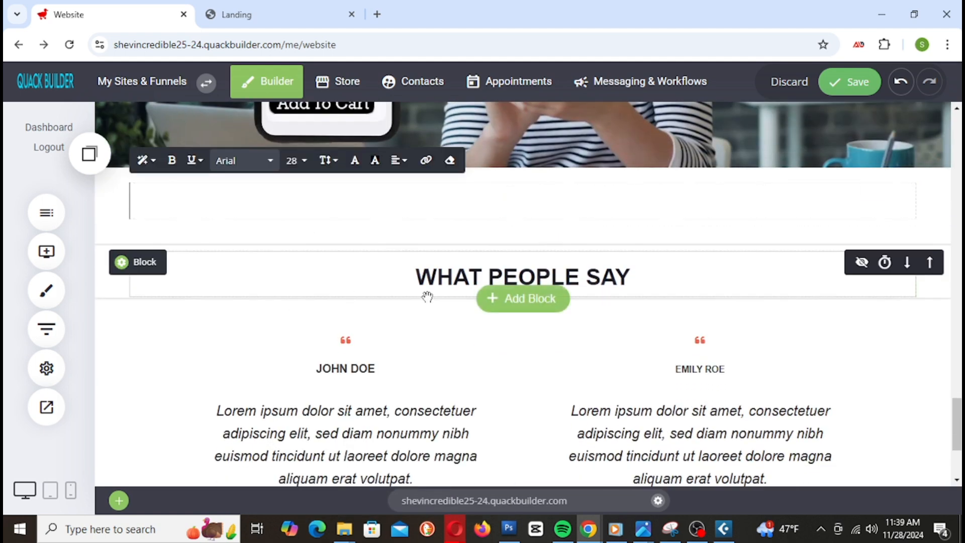
double_click(478, 275)
right_click(478, 276)
click(543, 112)
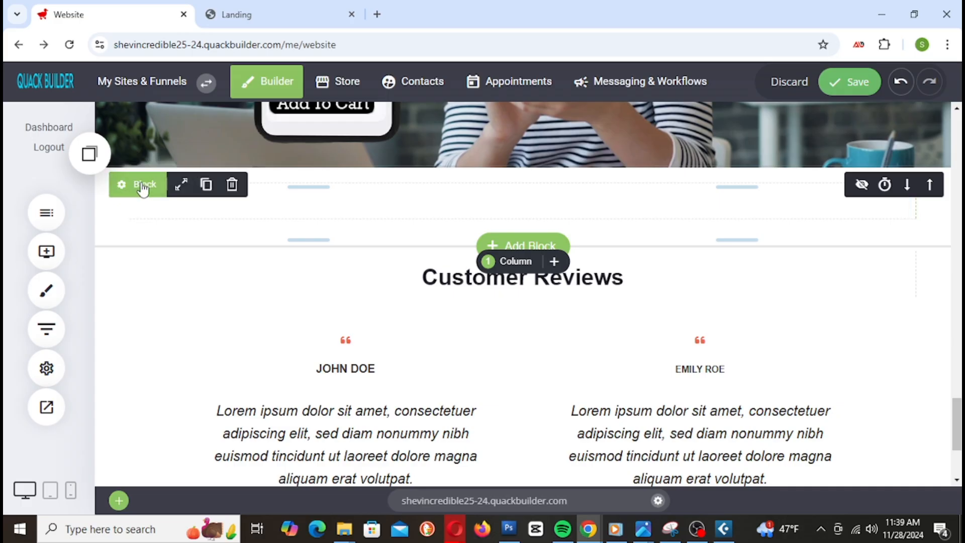
Delete the empty old heading widget and save the page.
click(232, 185)
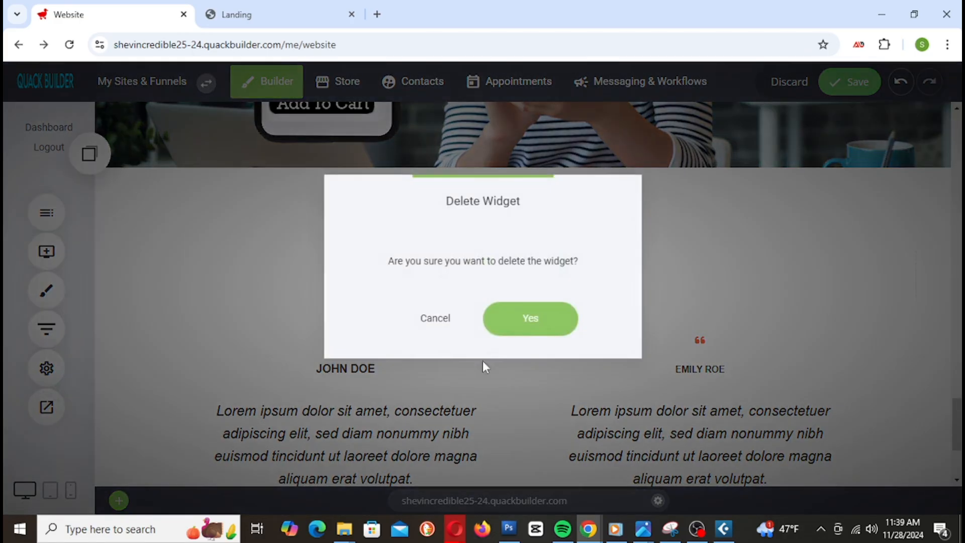
click(509, 311)
click(859, 82)
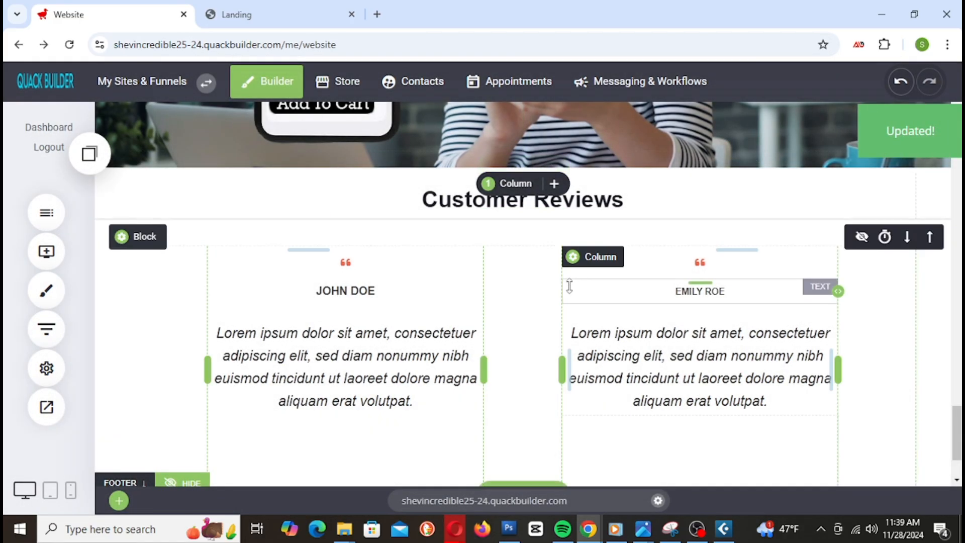
scroll(798, 384, down, 2)
scroll(471, 347, up, 8)
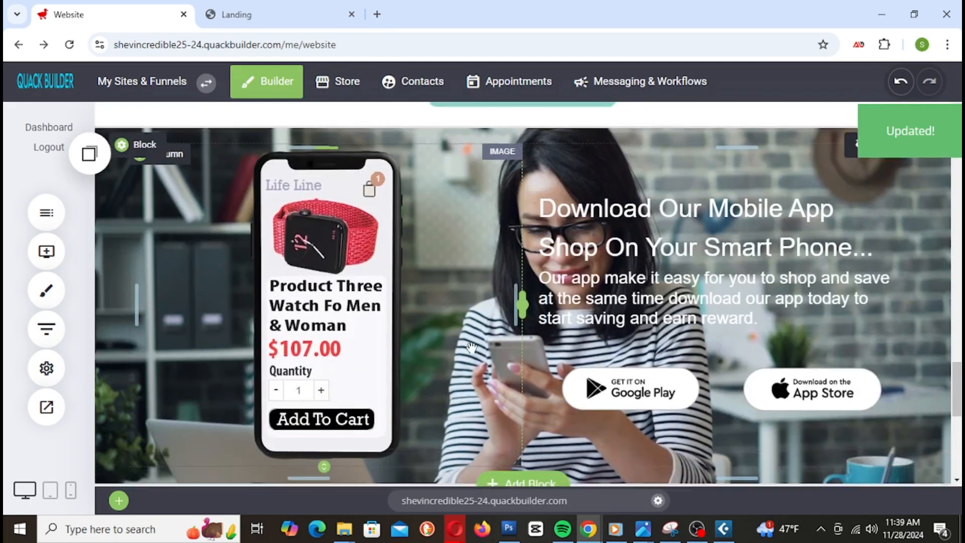
scroll(472, 347, down, 5)
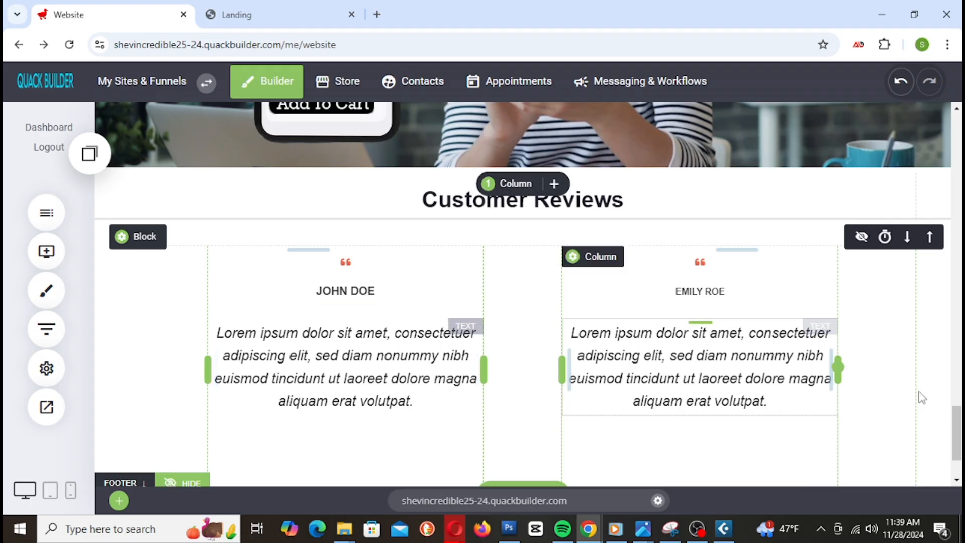
scroll(743, 363, down, 3)
scroll(771, 399, up, 3)
Reload the Landing preview and check the new Customer Reviews section.
click(251, 14)
right_click(249, 14)
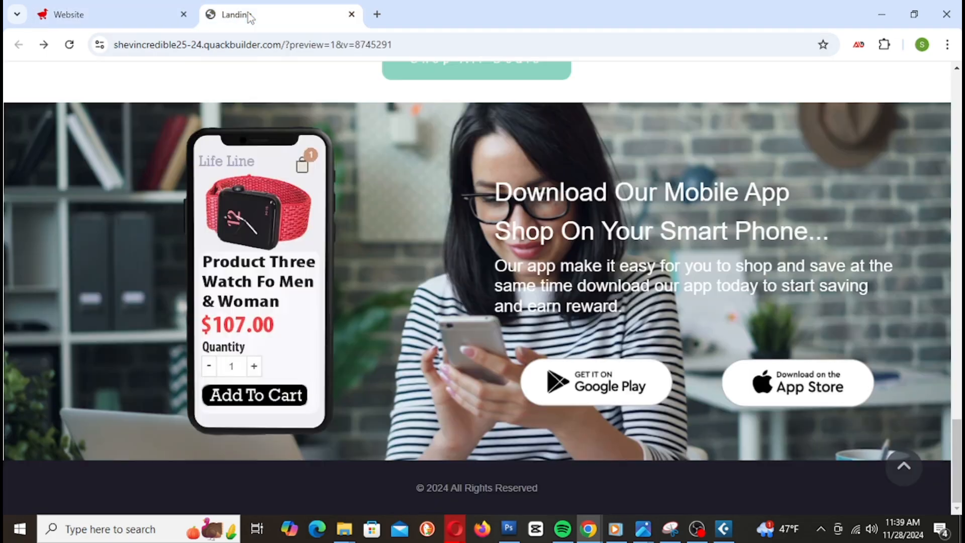
click(319, 141)
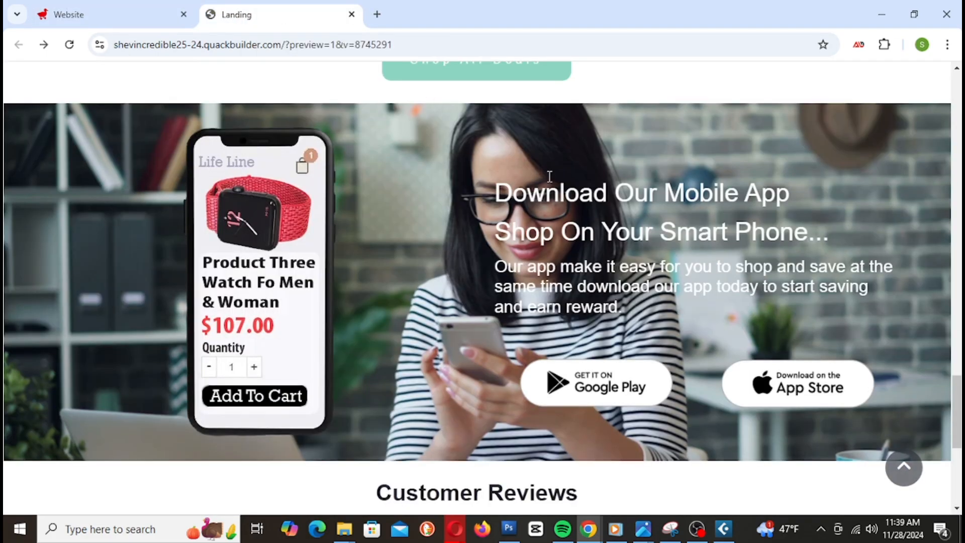
scroll(557, 177, down, 5)
scroll(558, 177, down, 1)
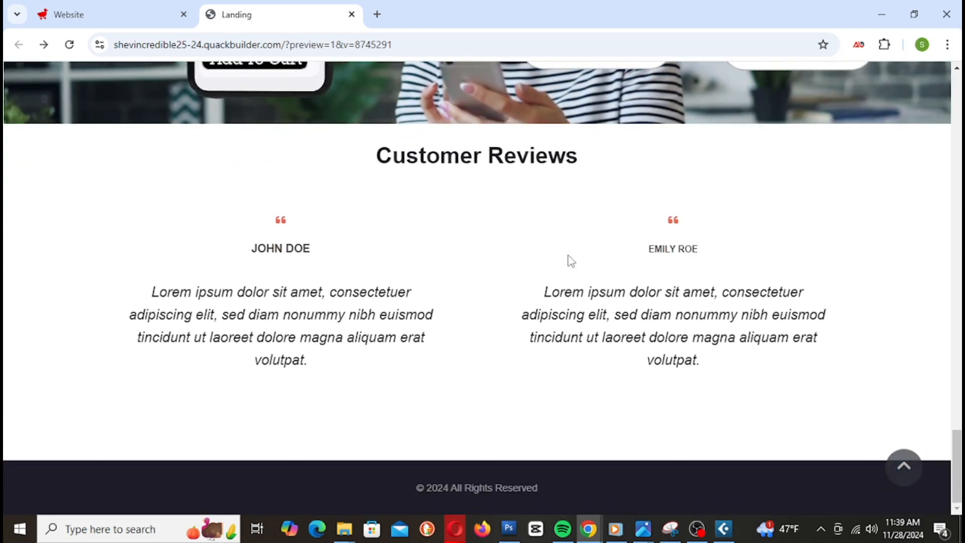
scroll(471, 242, up, 3)
Add more top padding above Customer Reviews, save, and recheck the reloaded preview.
click(130, 11)
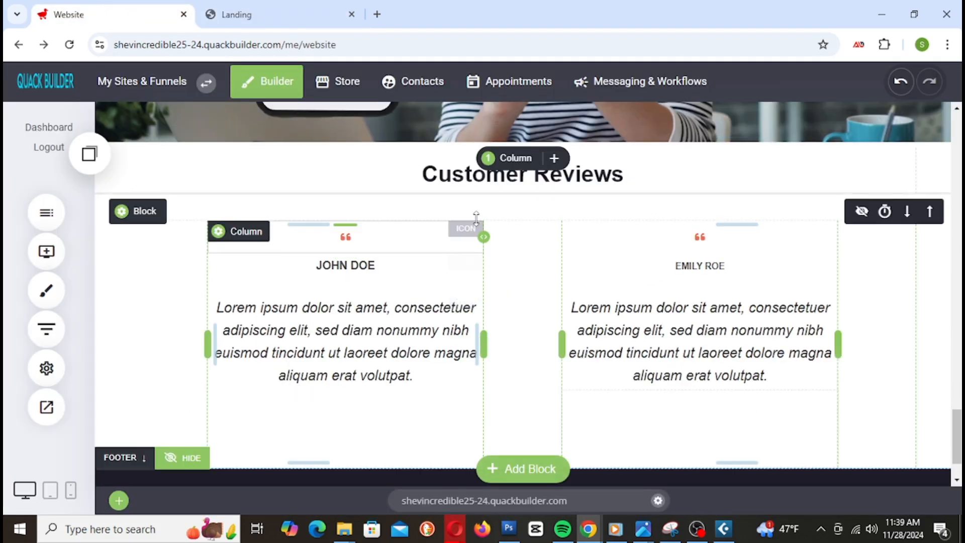
drag(447, 150, 447, 164)
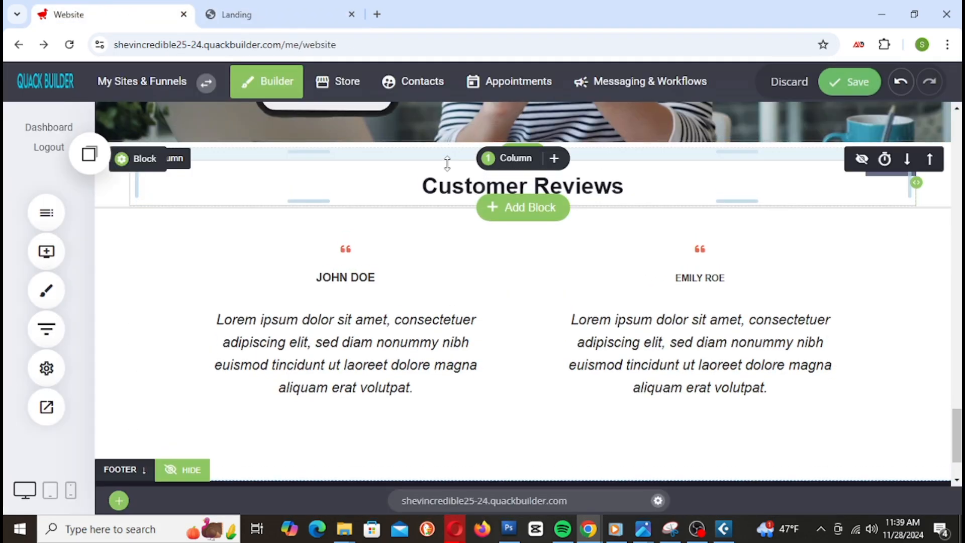
click(861, 85)
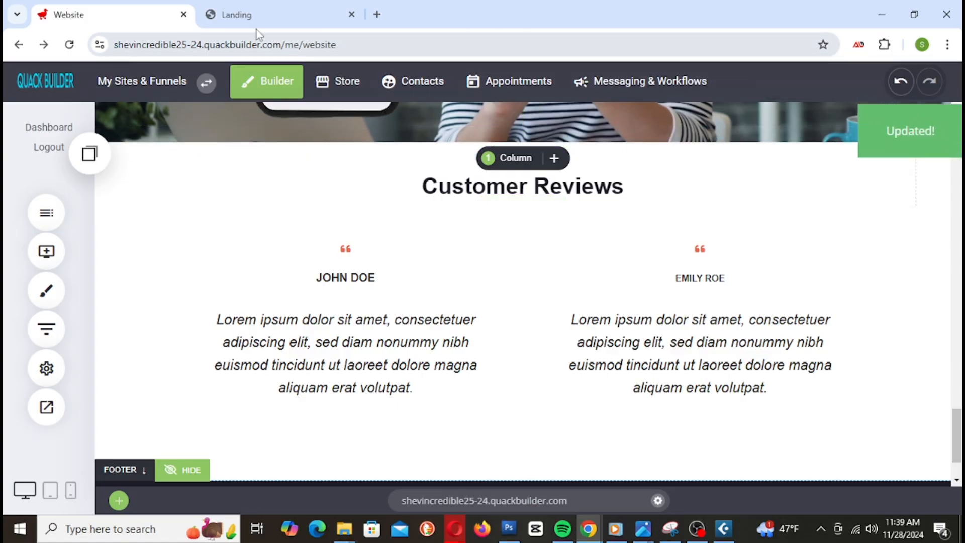
click(270, 11)
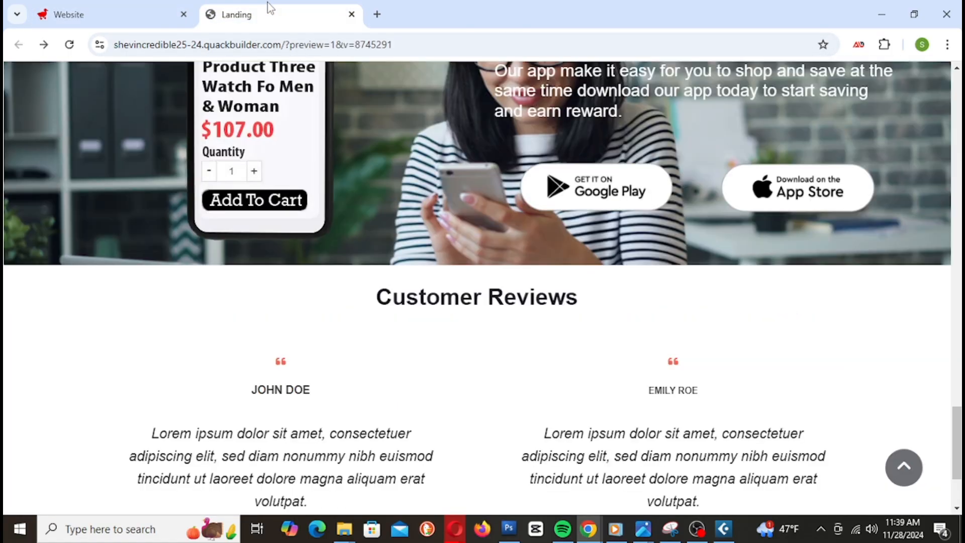
right_click(417, 325)
click(502, 69)
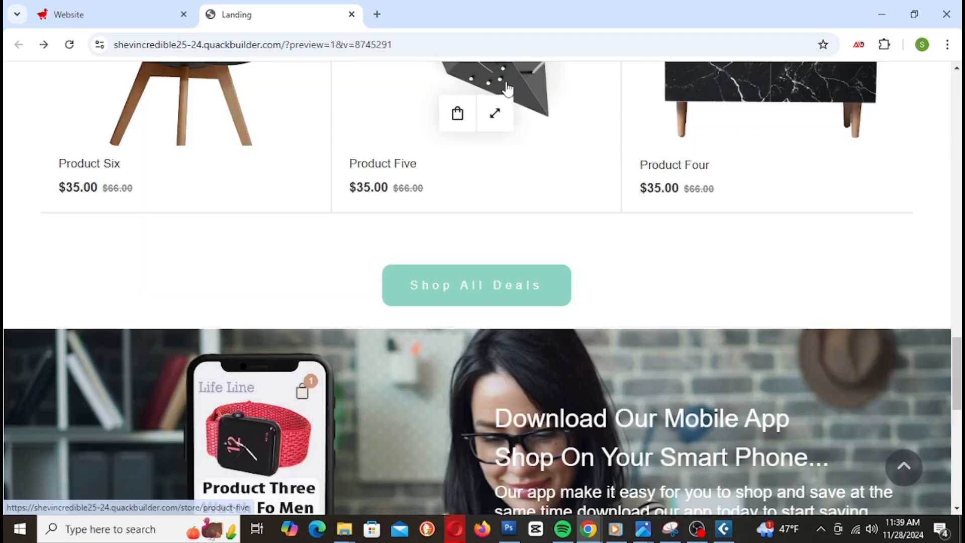
scroll(804, 281, down, 5)
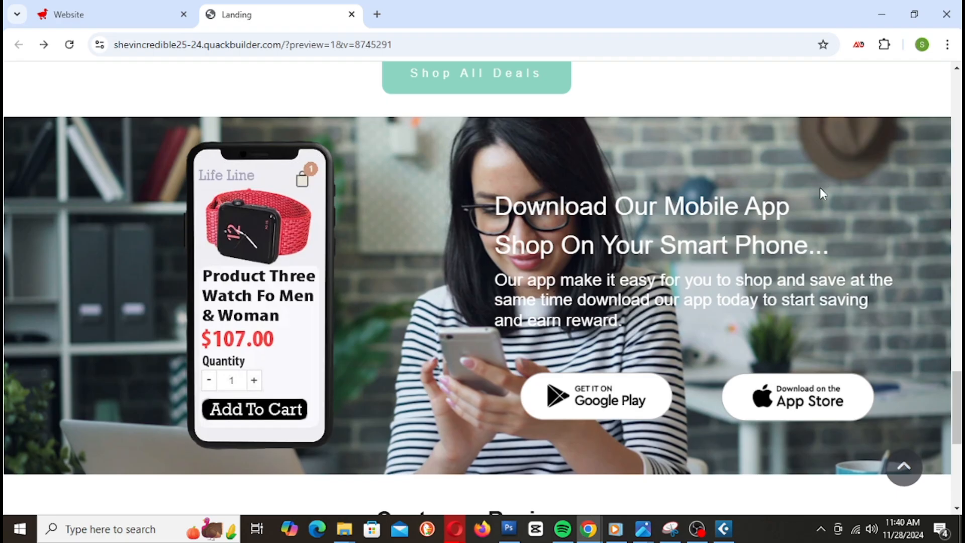
scroll(804, 211, down, 5)
scroll(758, 235, down, 1)
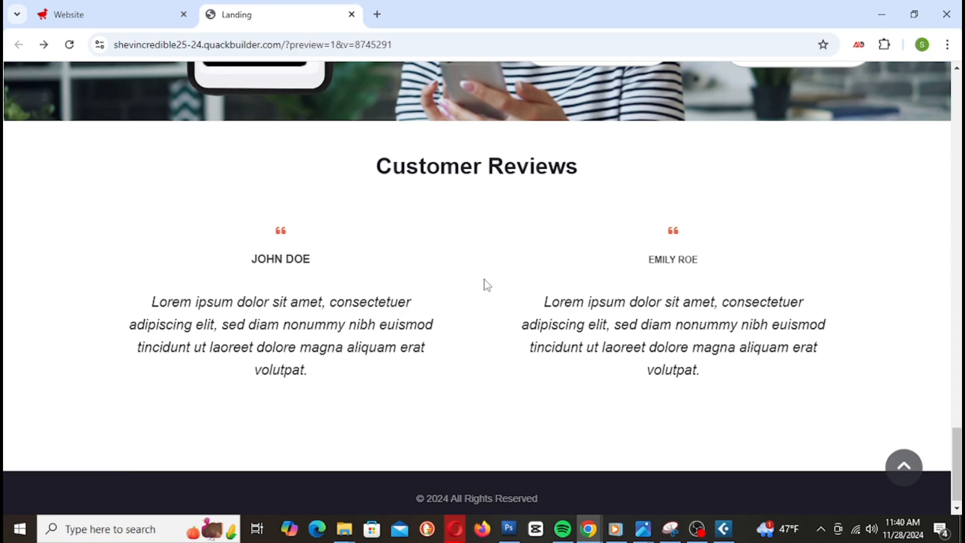
scroll(503, 286, down, 1)
click(118, 16)
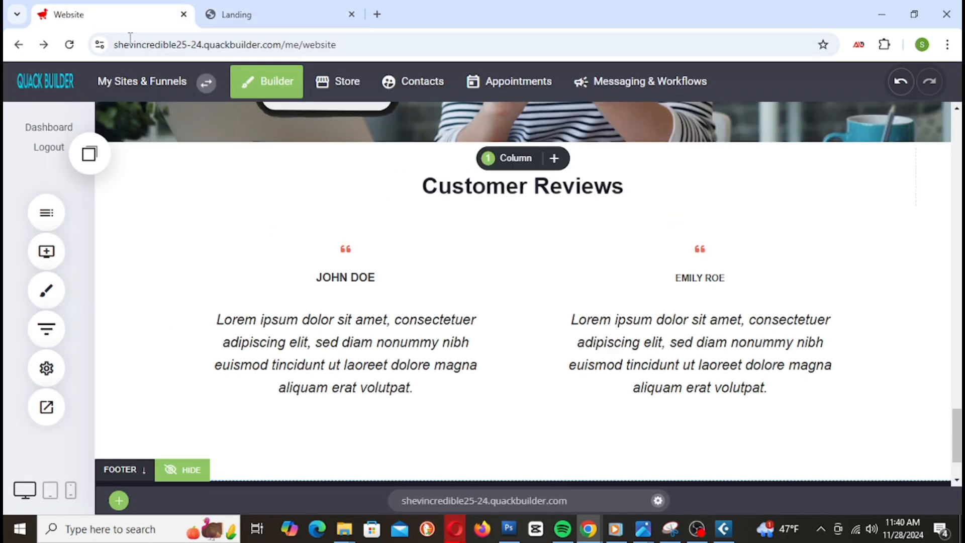
Drop a new empty Container below the reviews block and open its container settings.
scroll(352, 301, down, 2)
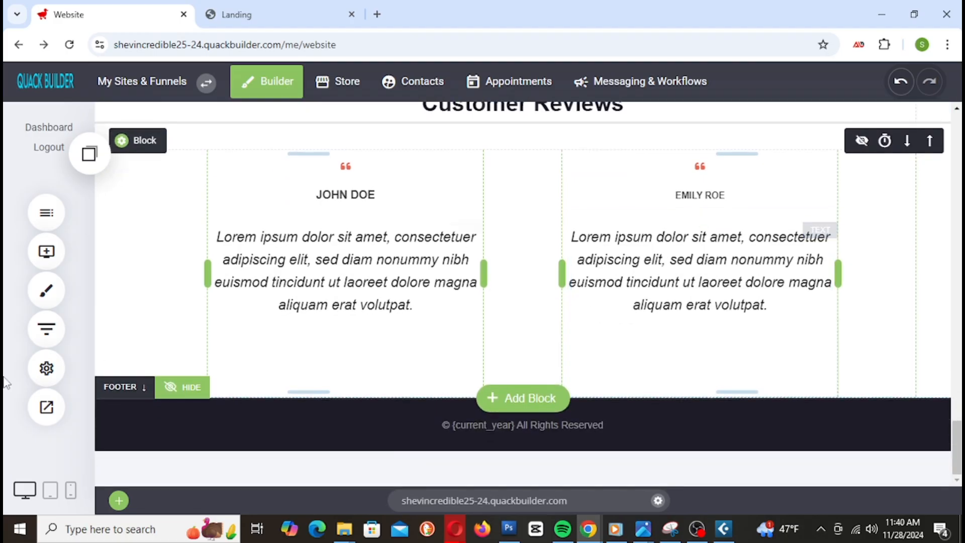
click(45, 250)
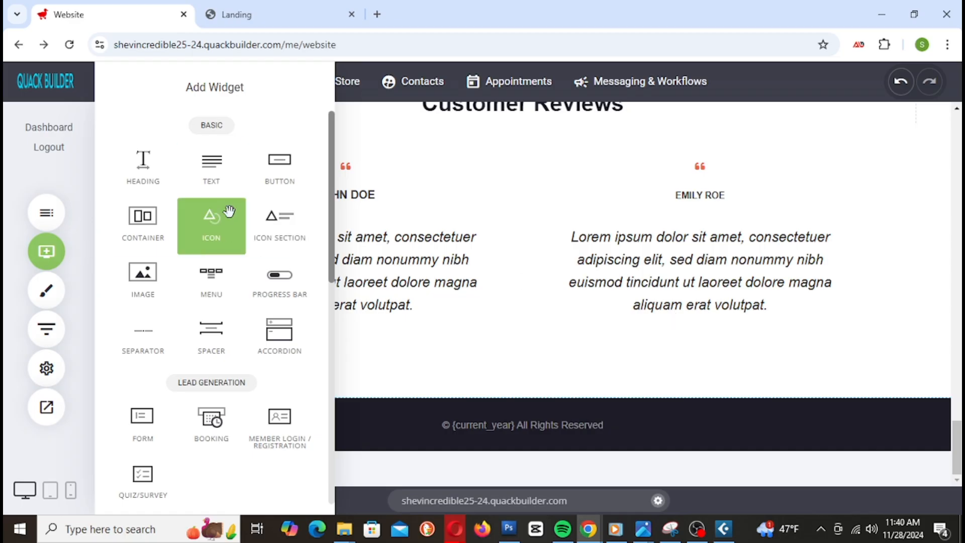
drag(146, 241, 534, 379)
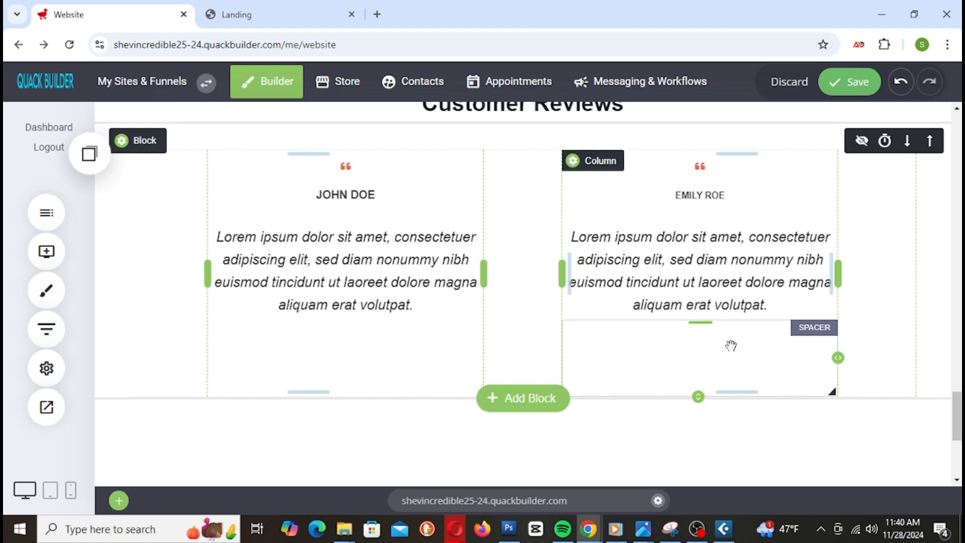
scroll(731, 346, down, 4)
scroll(751, 373, up, 1)
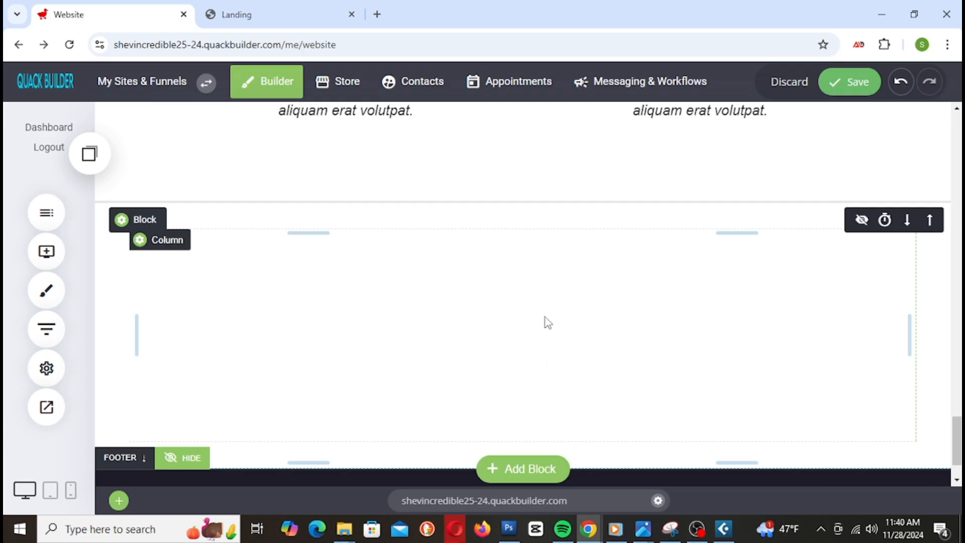
click(552, 350)
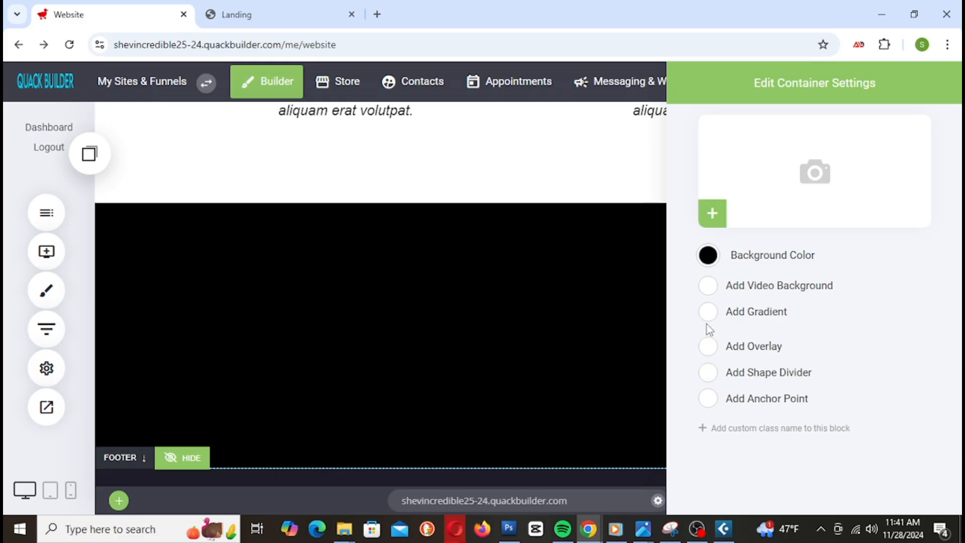
Enable a YouTube video background on the new container.
click(708, 286)
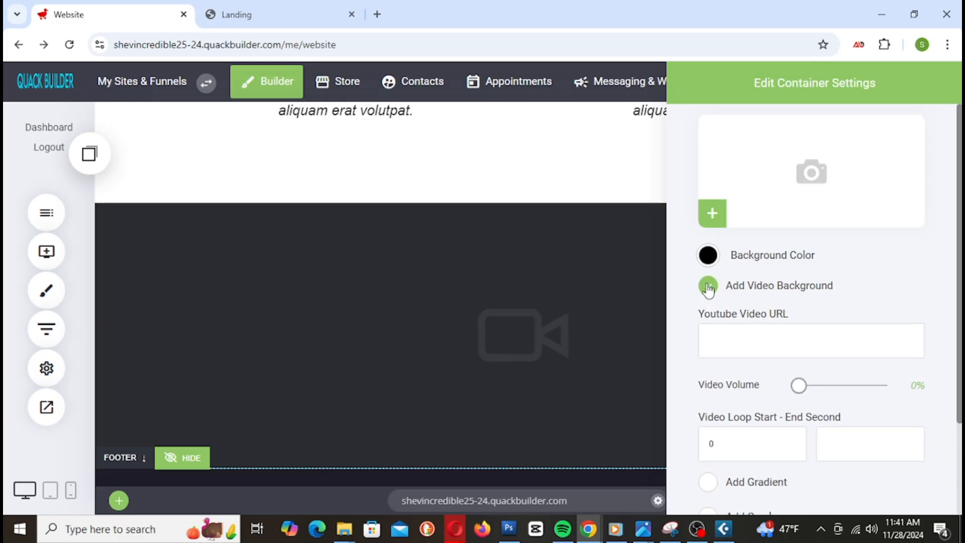
right_click(729, 341)
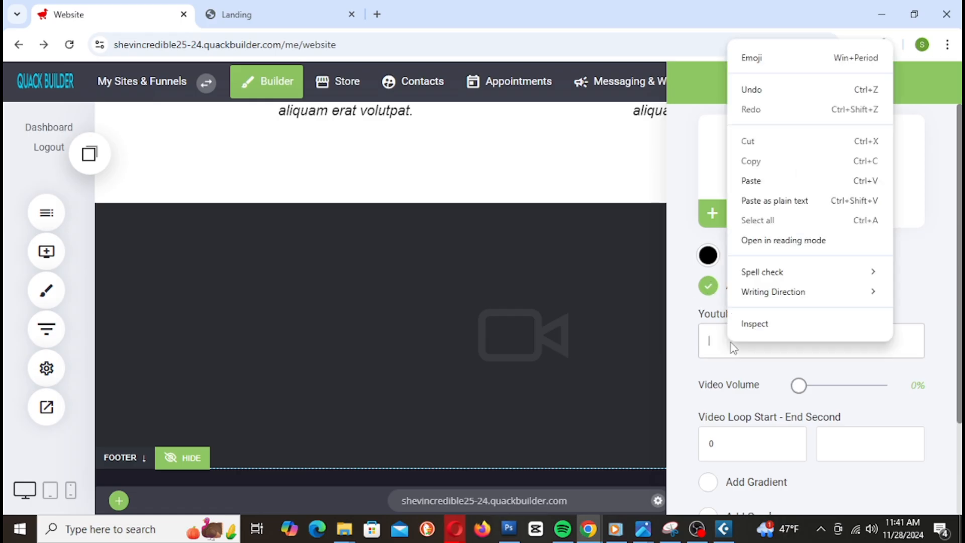
click(771, 180)
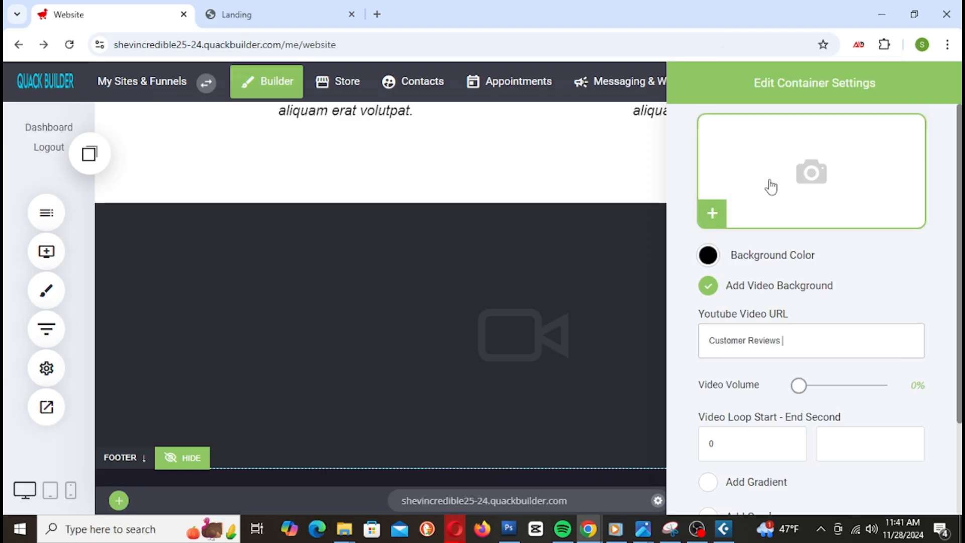
click(709, 292)
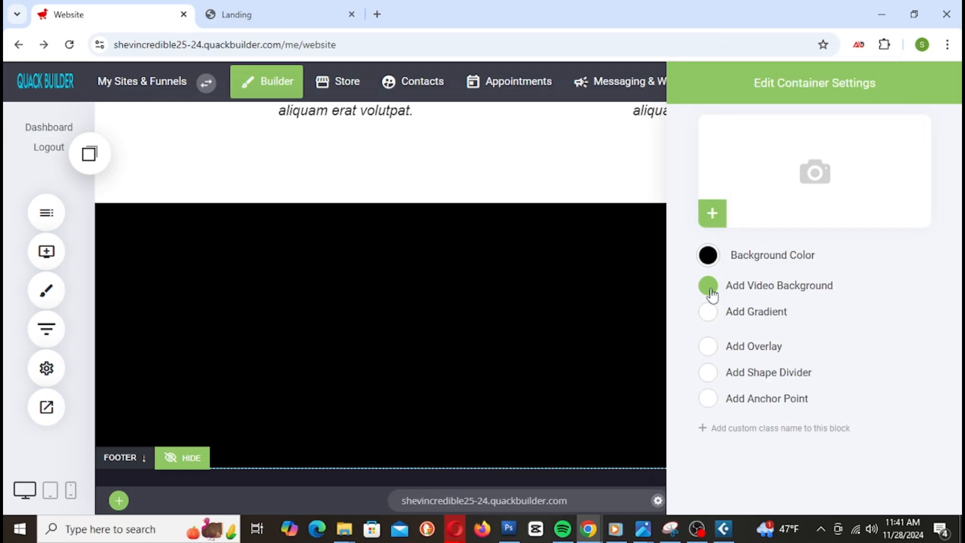
click(709, 288)
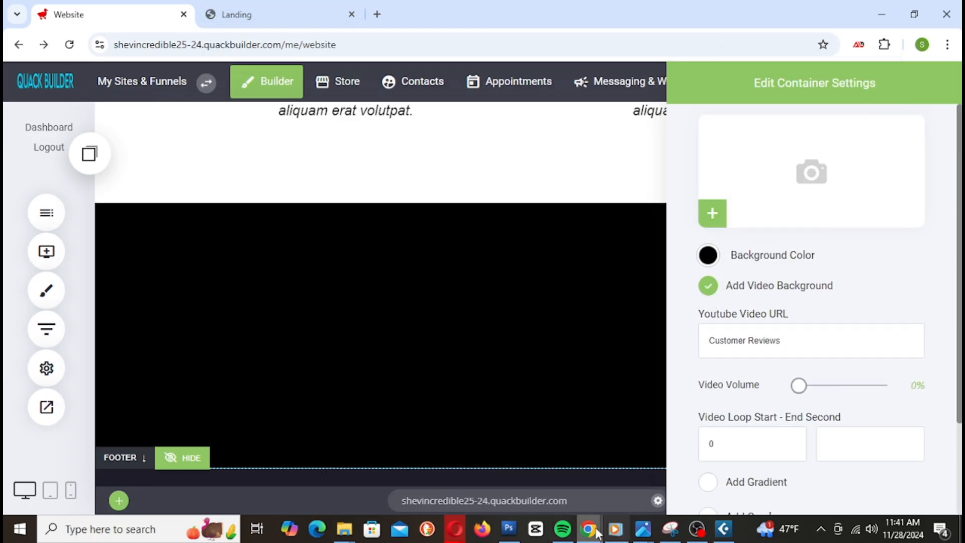
Copy the business promo video's youtu.be share link.
mouse_move(596, 532)
click(531, 474)
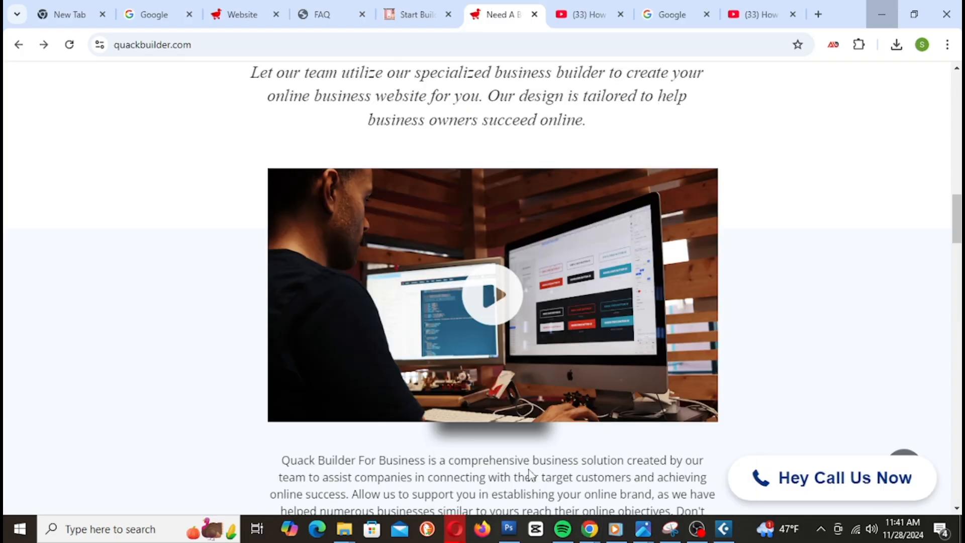
click(493, 295)
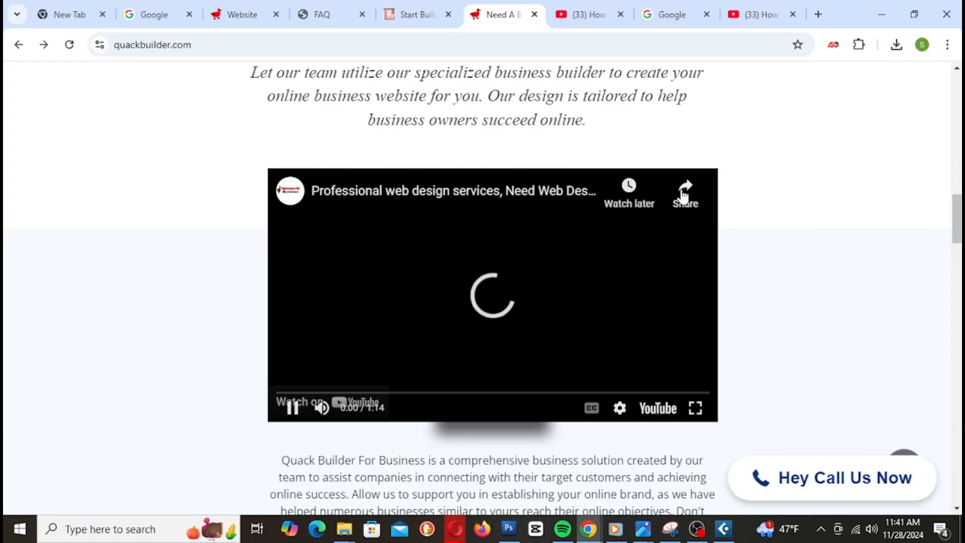
click(685, 195)
right_click(523, 288)
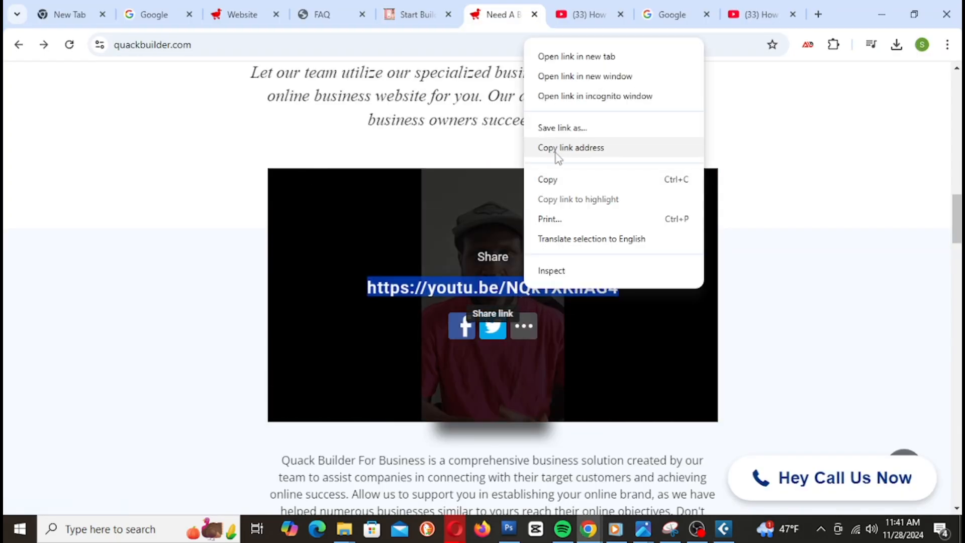
click(559, 180)
click(70, 44)
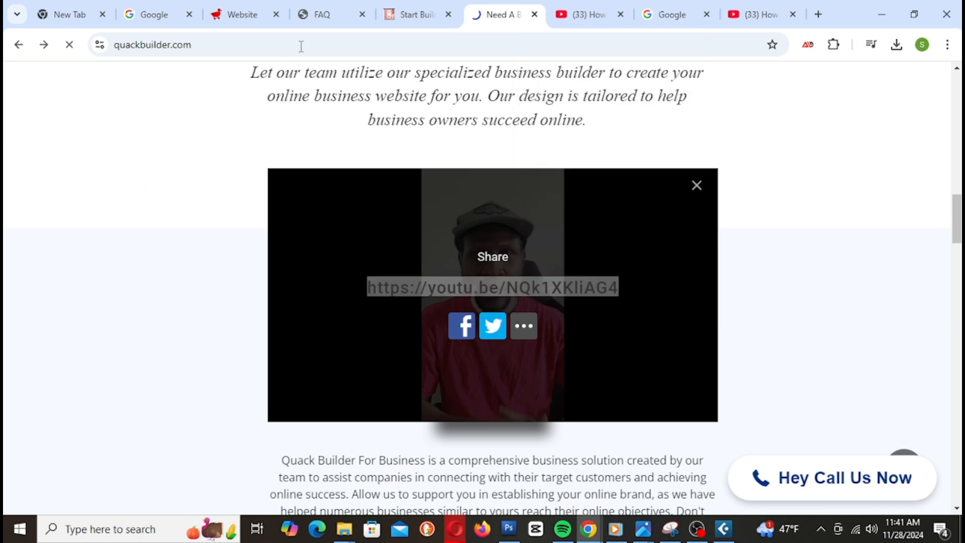
Paste the share link into the container's Youtube Video URL field.
click(882, 15)
triple_click(755, 353)
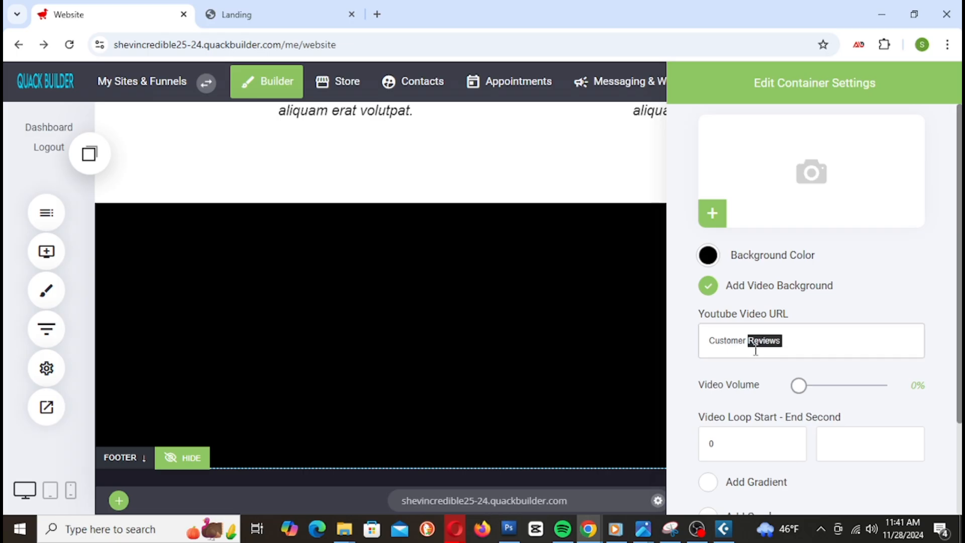
right_click(754, 352)
click(542, 98)
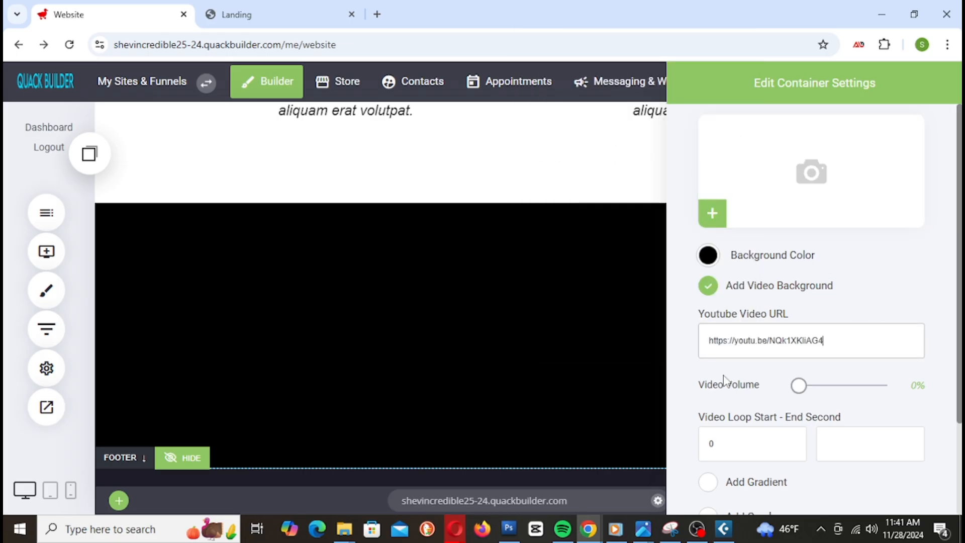
scroll(726, 381, down, 2)
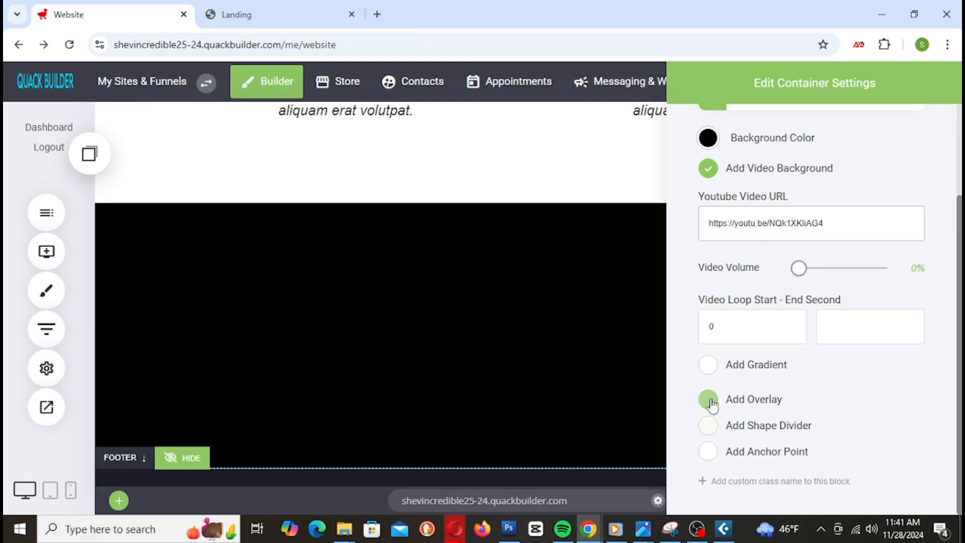
Add a Paper-style shape divider along the section's bottom edge.
click(708, 430)
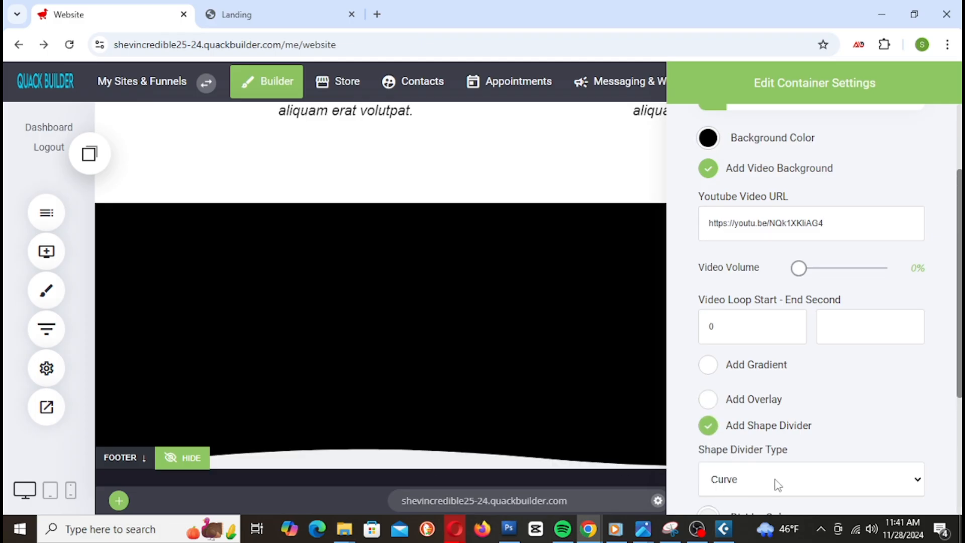
scroll(759, 486, down, 3)
click(780, 345)
click(769, 231)
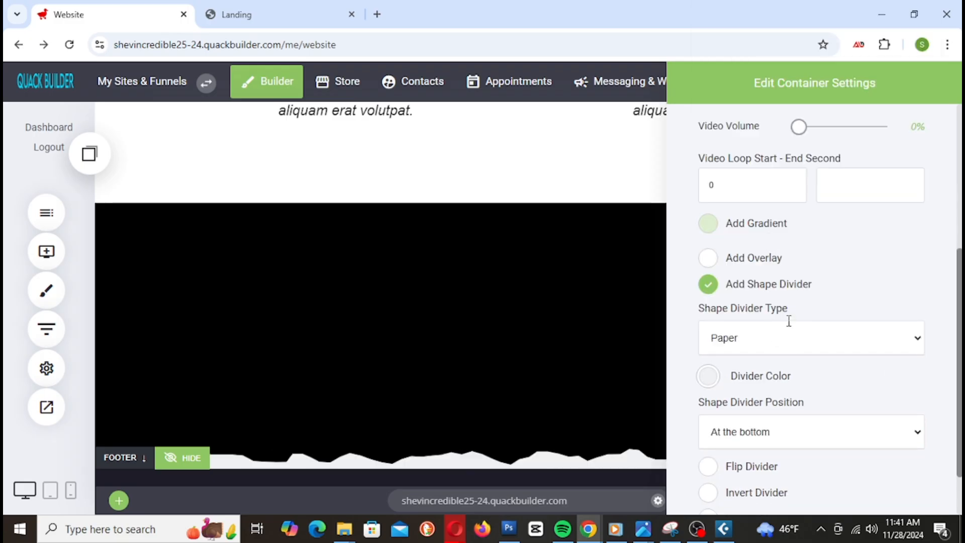
click(579, 359)
scroll(275, 362, down, 1)
scroll(465, 349, up, 1)
scroll(465, 349, down, 1)
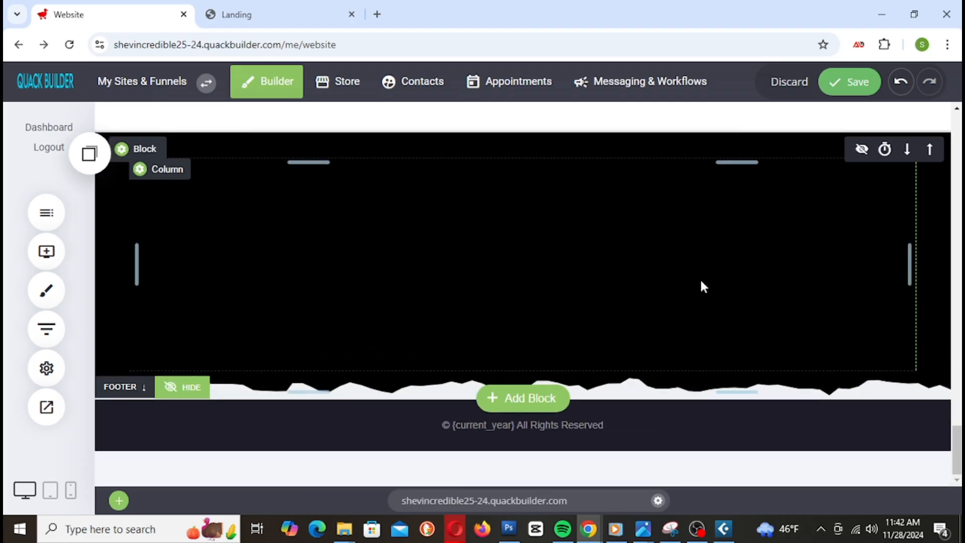
Save the page with the new video section.
scroll(657, 285, up, 3)
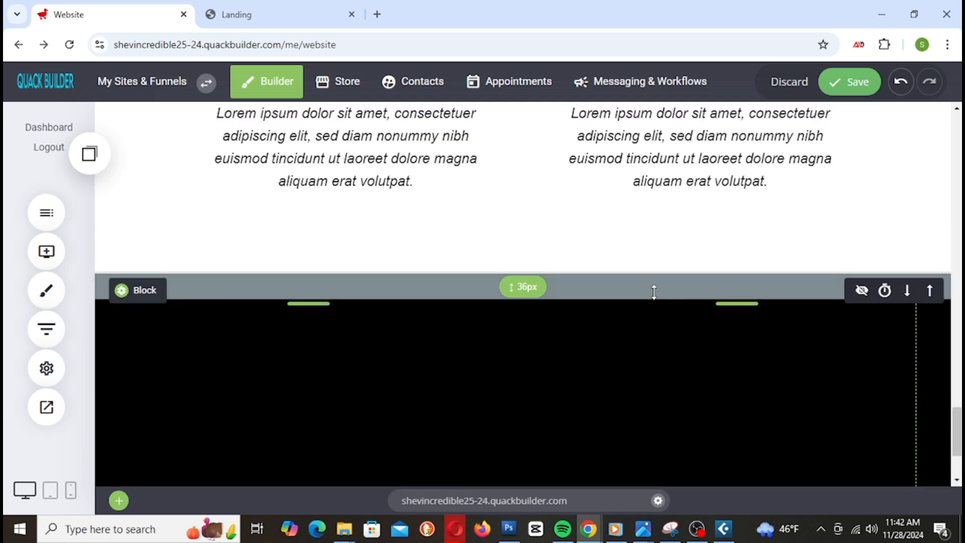
click(861, 90)
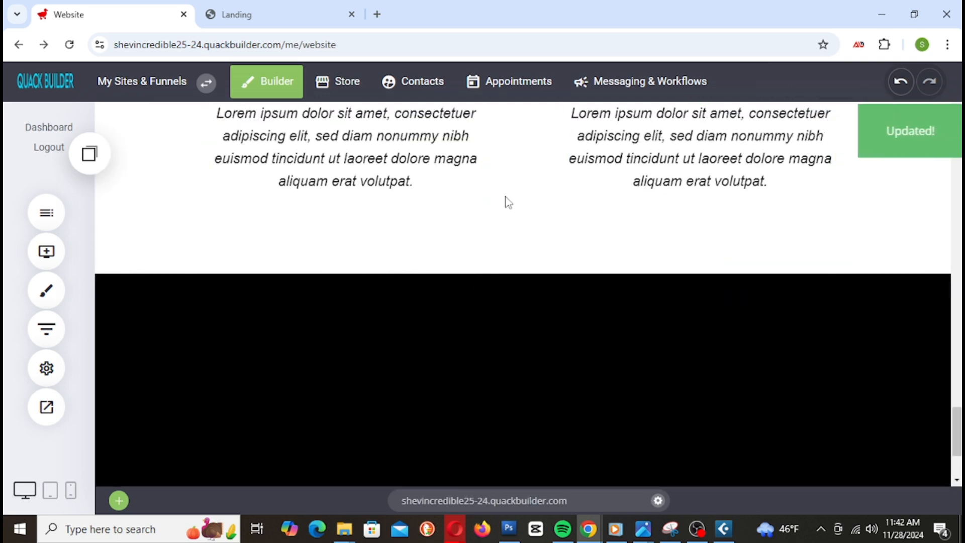
scroll(552, 272, down, 3)
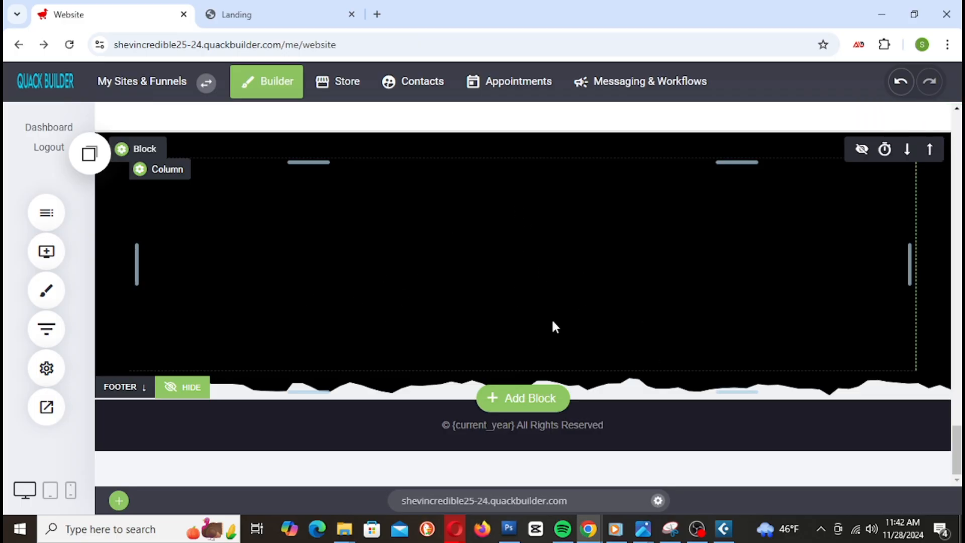
Reload the Landing preview to check the video section and jagged divider.
click(274, 25)
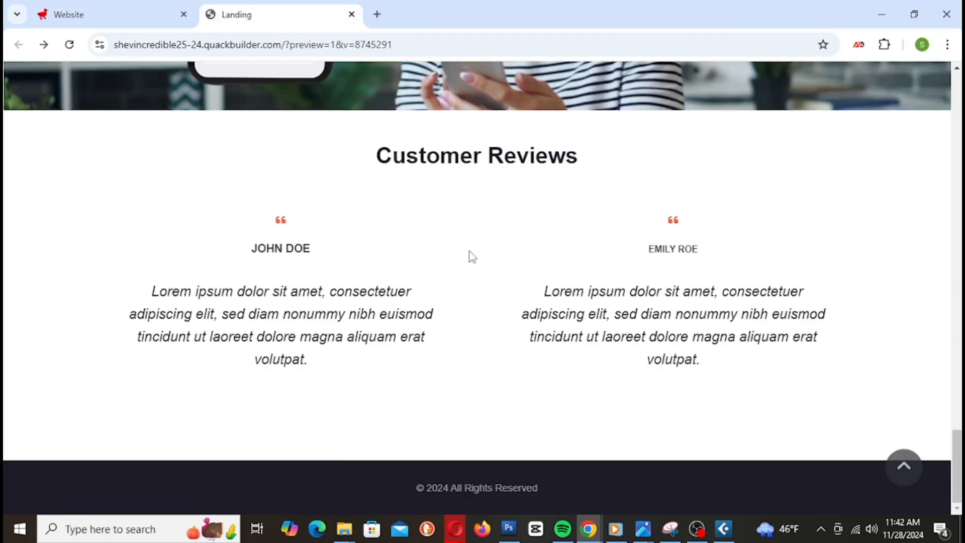
click(70, 46)
scroll(774, 158, down, 5)
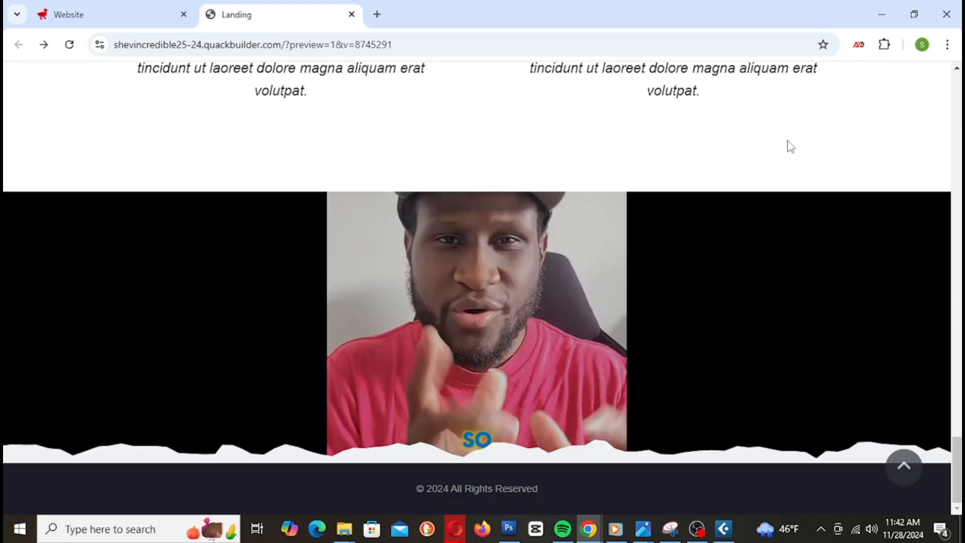
scroll(933, 262, up, 3)
scroll(930, 259, down, 3)
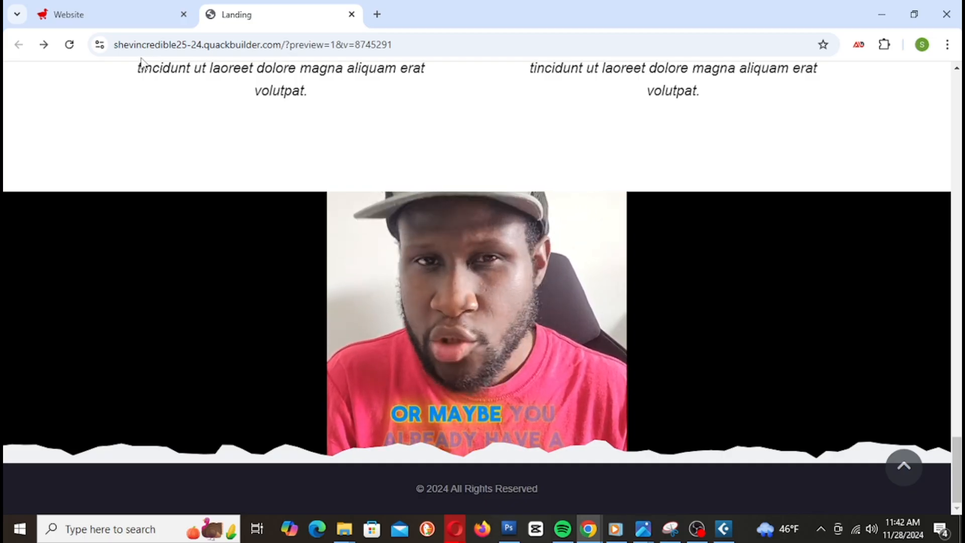
click(133, 20)
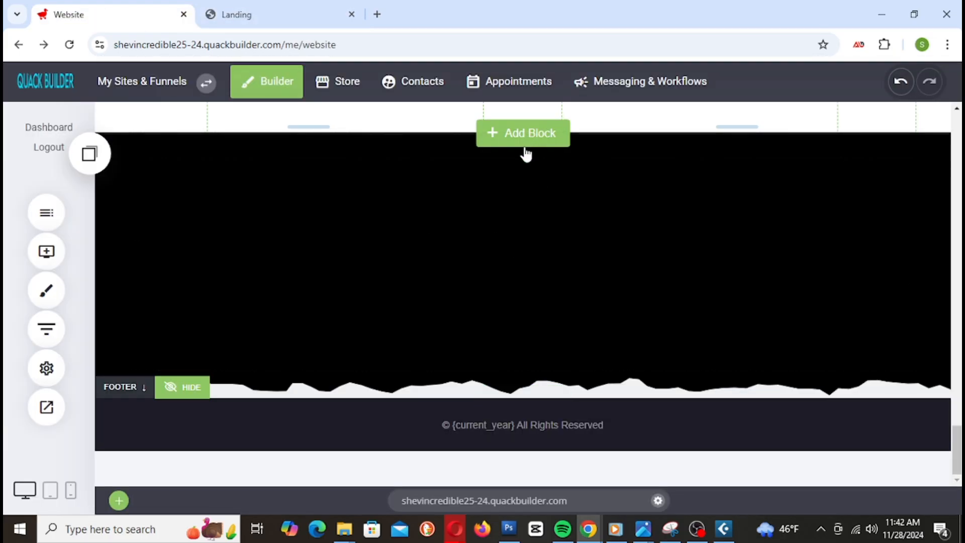
Raise the black section's top padding to 96px and try the Paper 2, Wave Brush and Clouds dividers.
drag(627, 139, 629, 182)
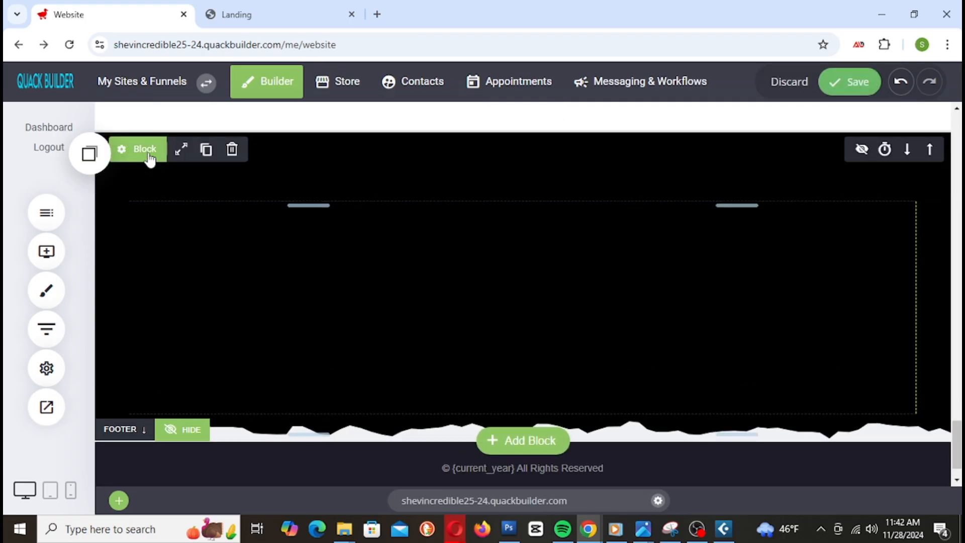
click(144, 149)
scroll(823, 353, down, 6)
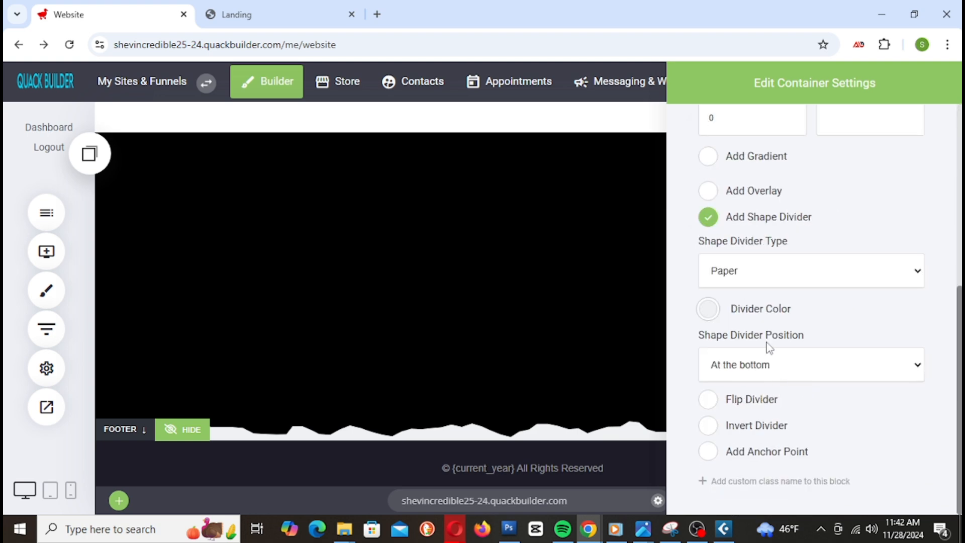
click(786, 270)
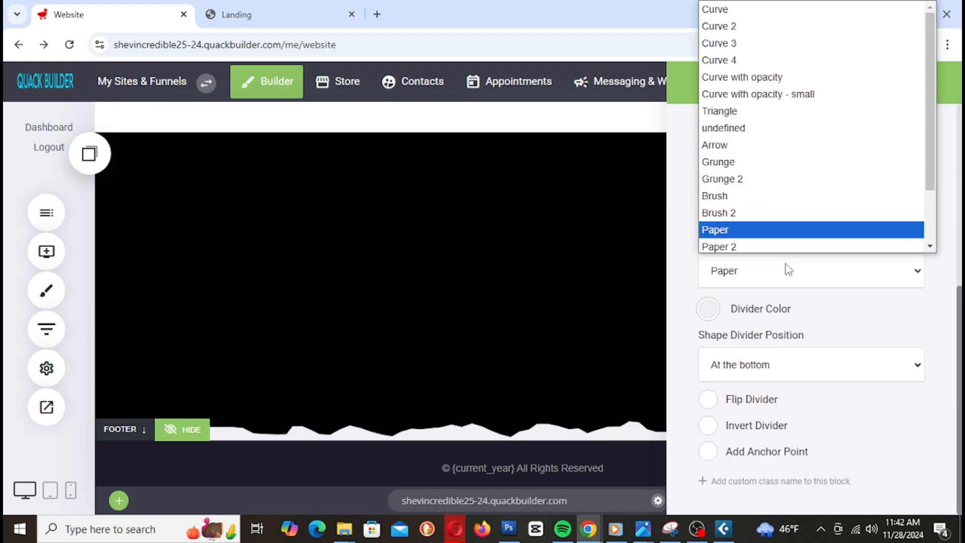
click(724, 246)
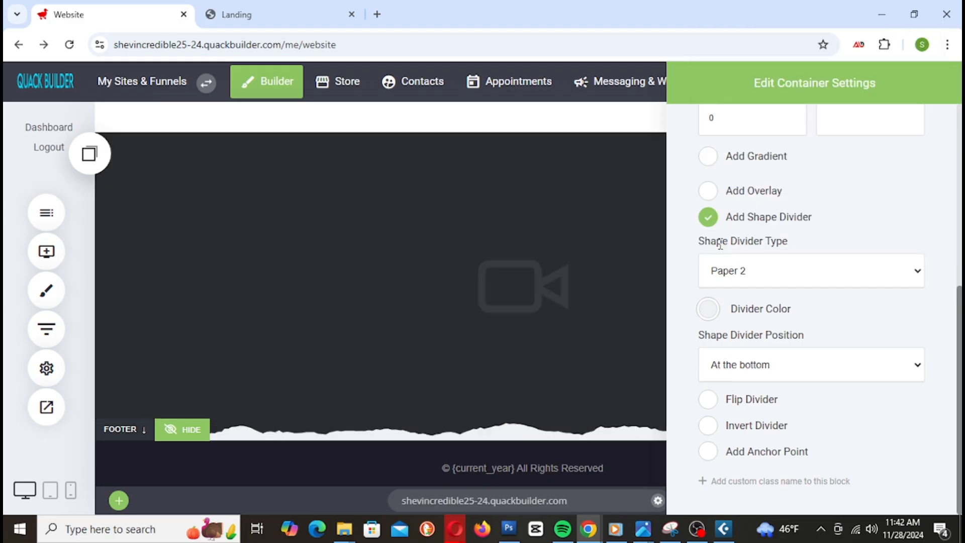
click(782, 274)
scroll(749, 211, down, 2)
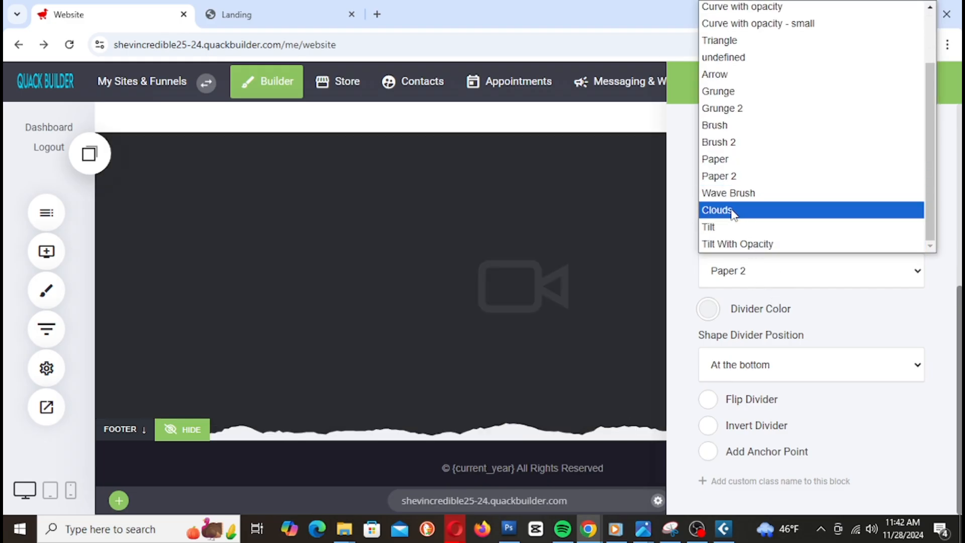
click(741, 194)
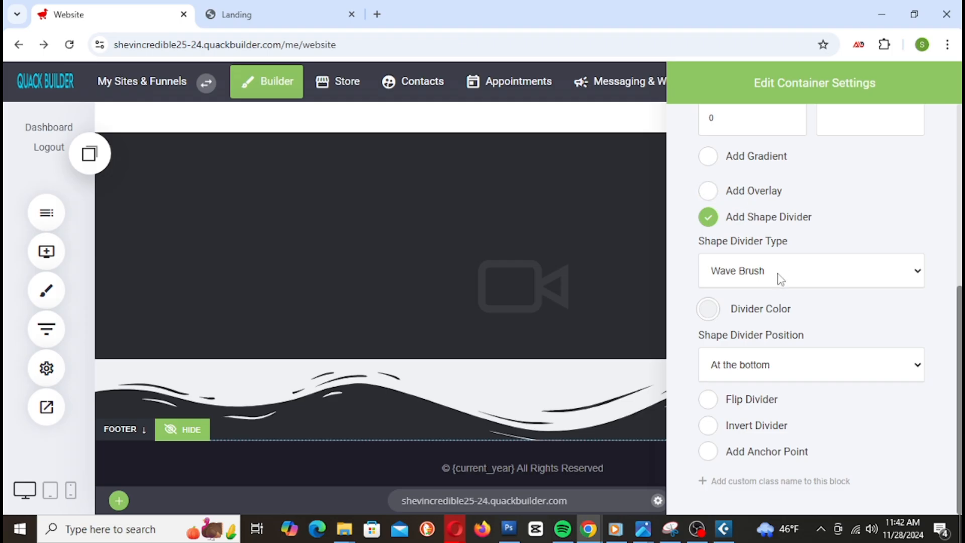
click(781, 279)
scroll(754, 211, down, 2)
click(744, 210)
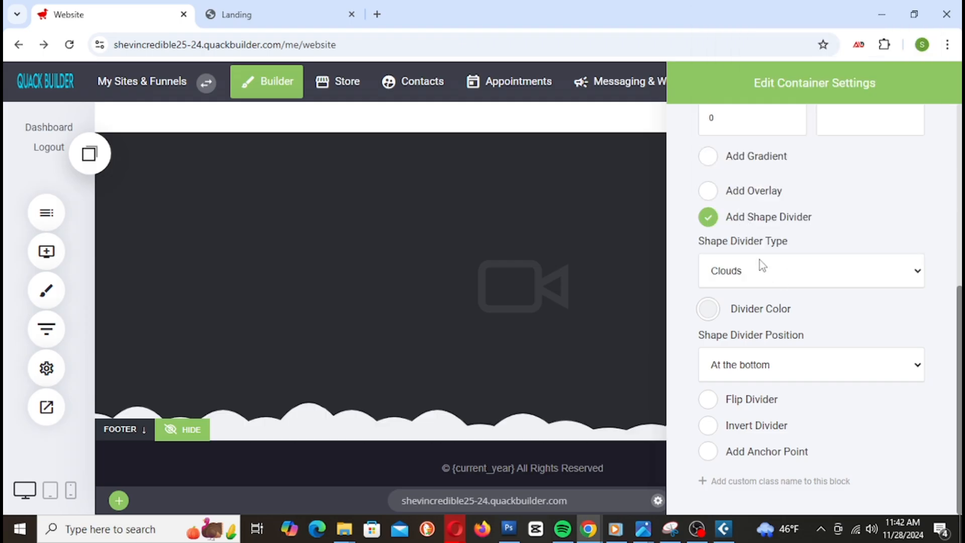
Try the Tilt With Opacity, Triangle, Curve 4 and Curve 3 dividers, then settle on Curve 2.
click(766, 272)
scroll(754, 226, down, 1)
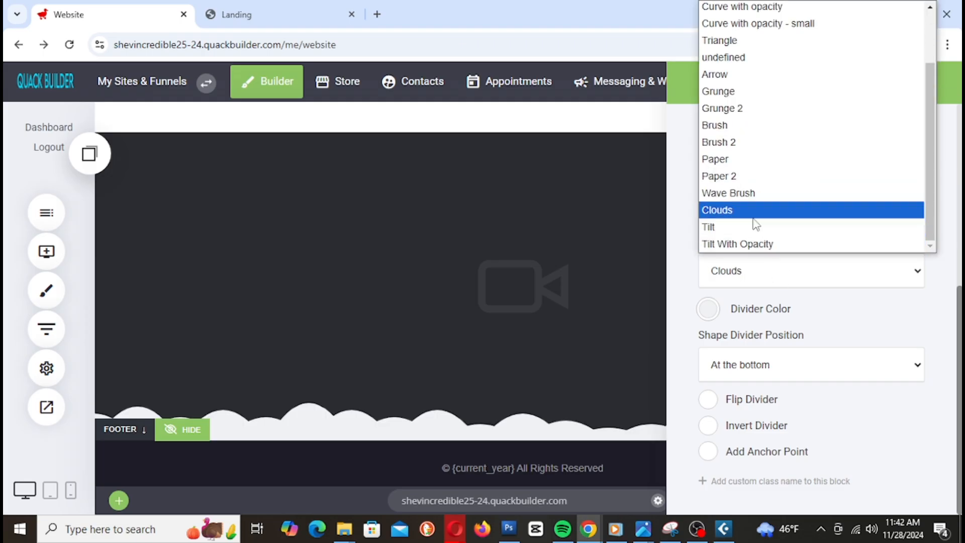
click(754, 243)
click(756, 272)
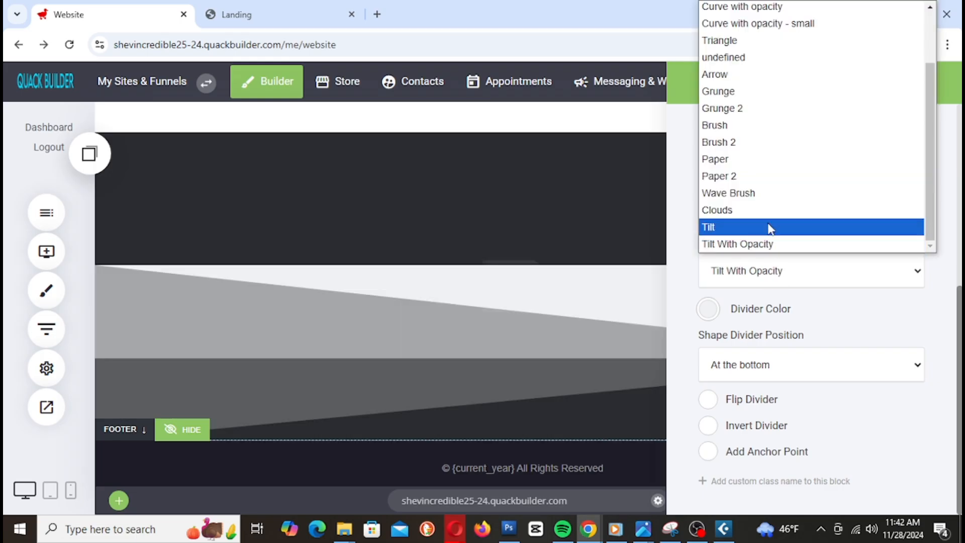
scroll(755, 204, up, 2)
click(754, 110)
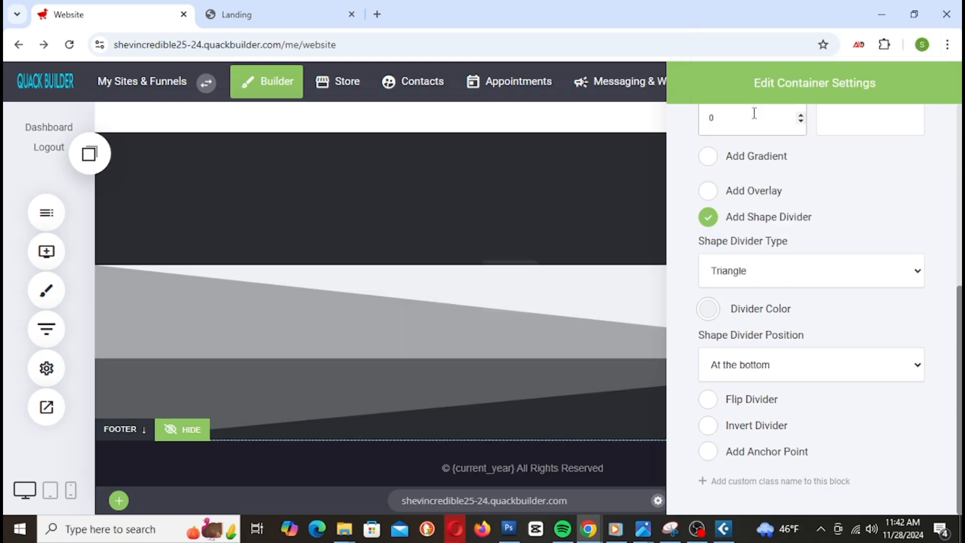
click(781, 266)
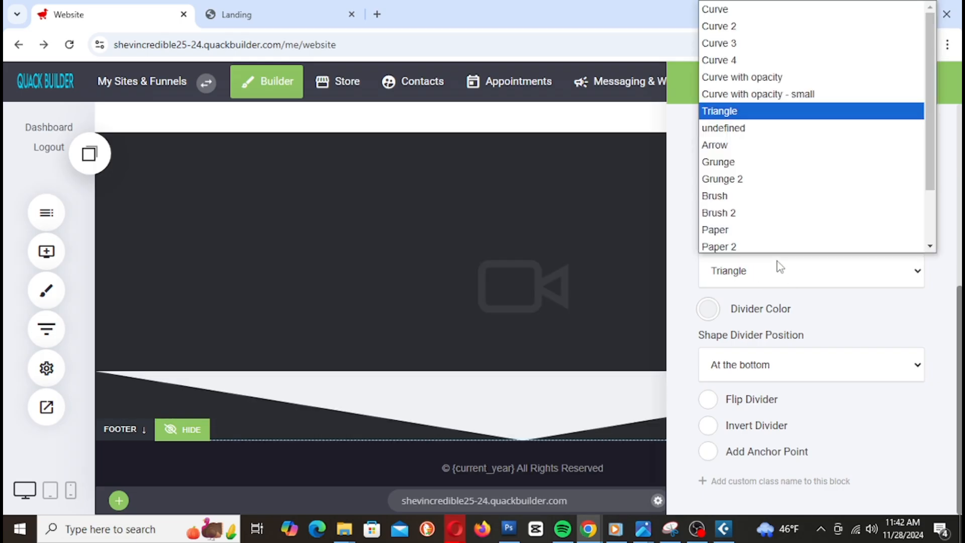
click(758, 60)
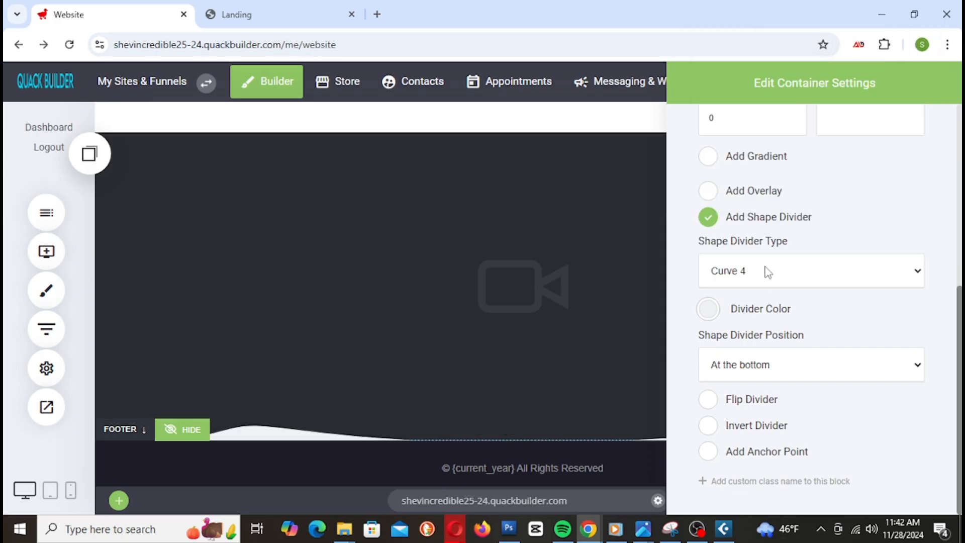
click(768, 267)
click(741, 42)
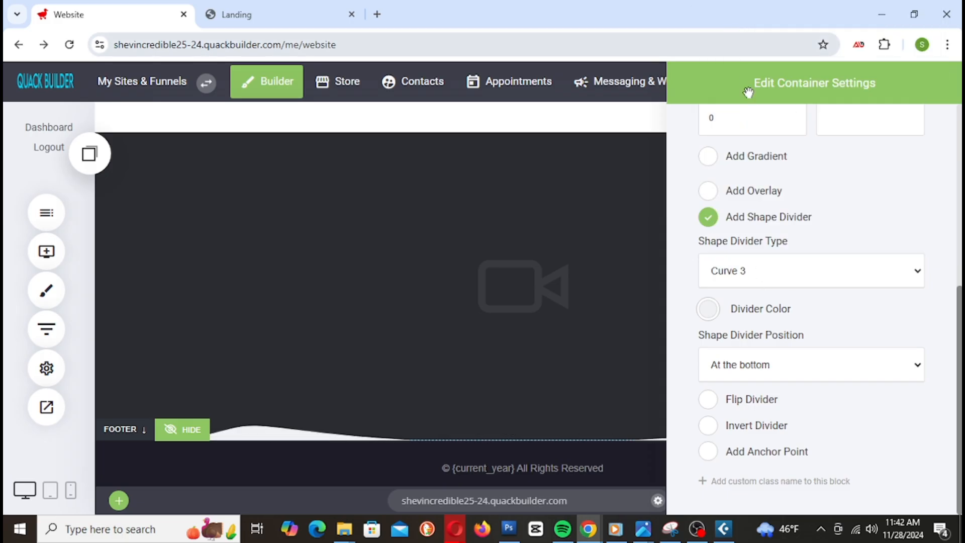
click(773, 278)
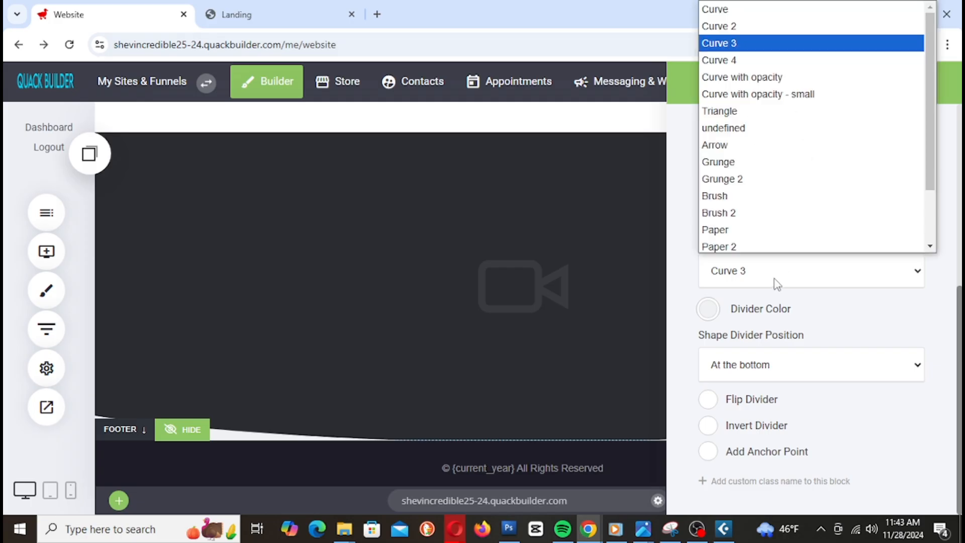
click(734, 23)
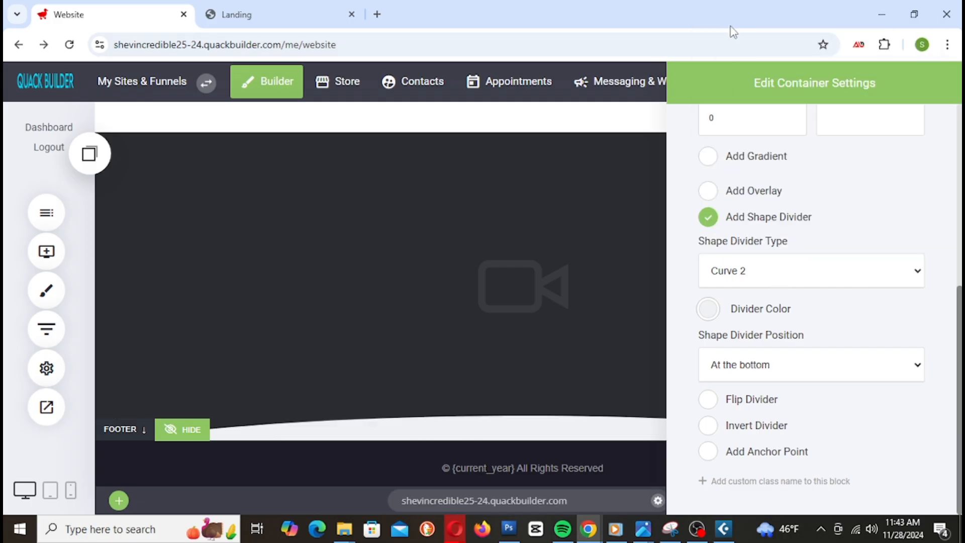
Save the section and reload the Landing preview to check the video above the footer.
click(543, 317)
click(825, 87)
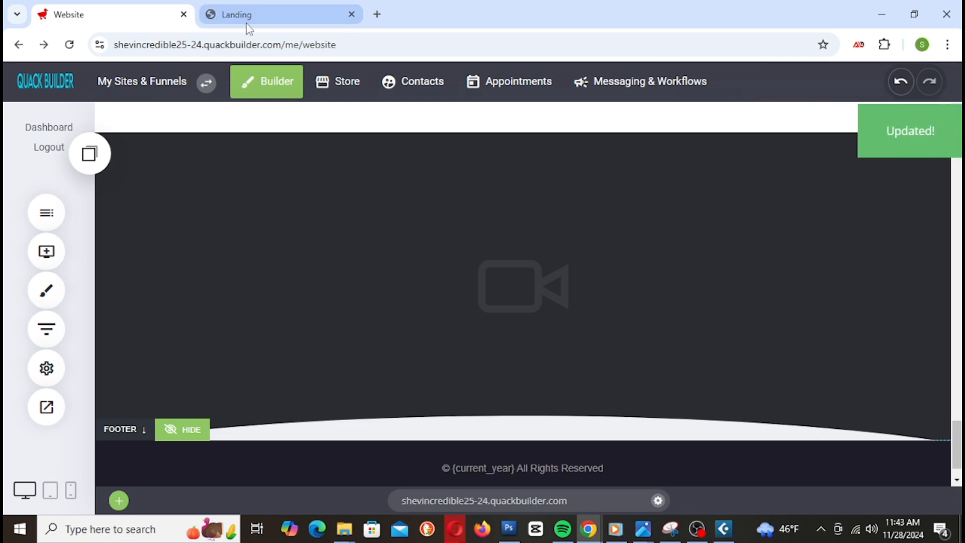
click(246, 23)
right_click(254, 16)
click(326, 133)
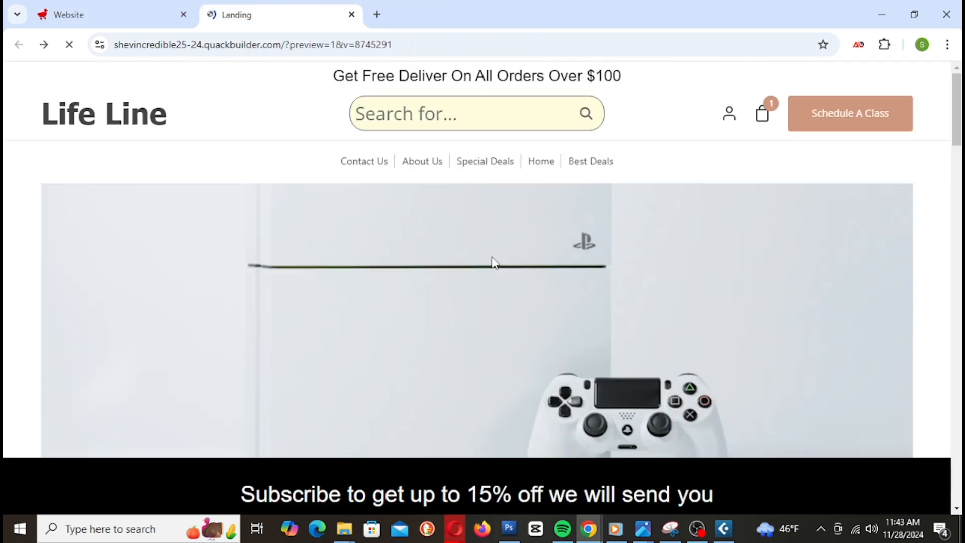
scroll(756, 327, down, 2)
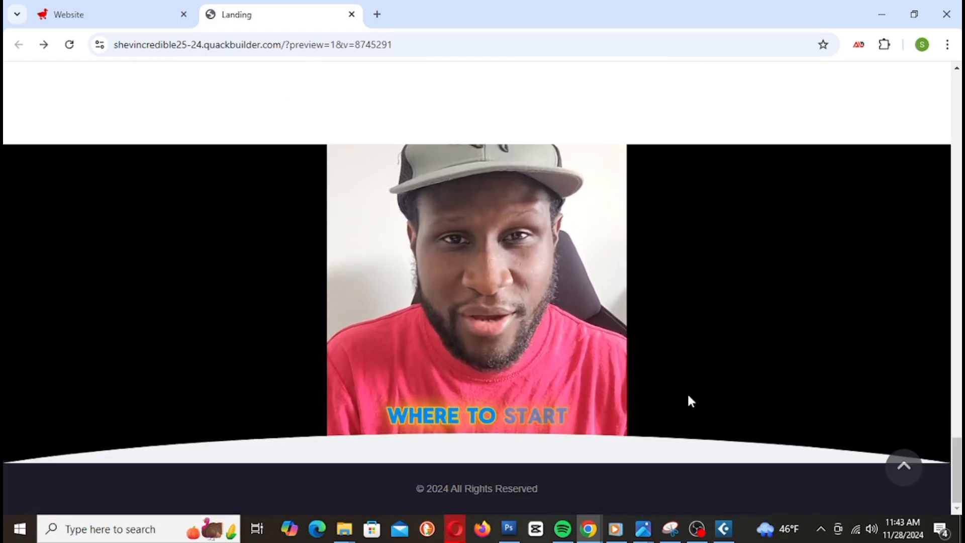
click(112, 15)
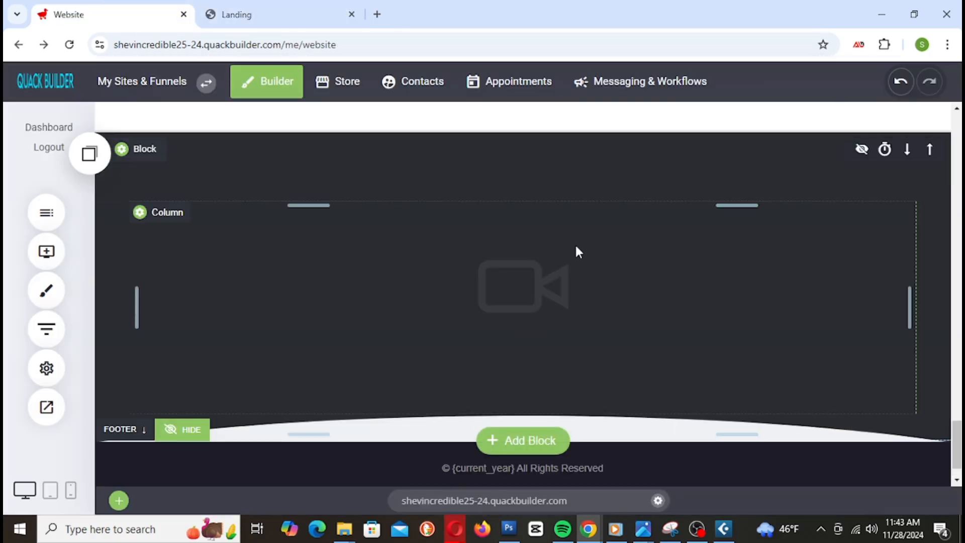
Invert the video section's shape divider and keep it positioned at the bottom.
click(138, 149)
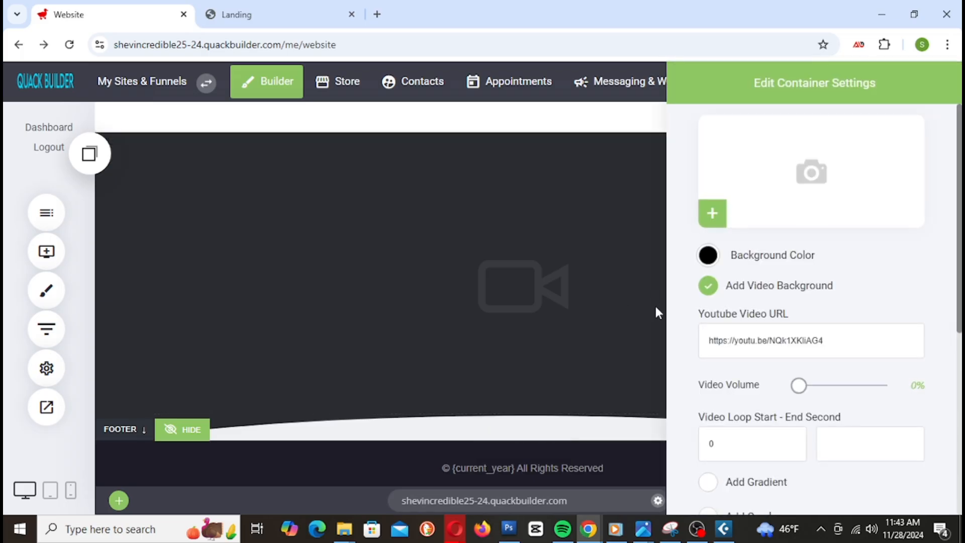
scroll(762, 372, down, 6)
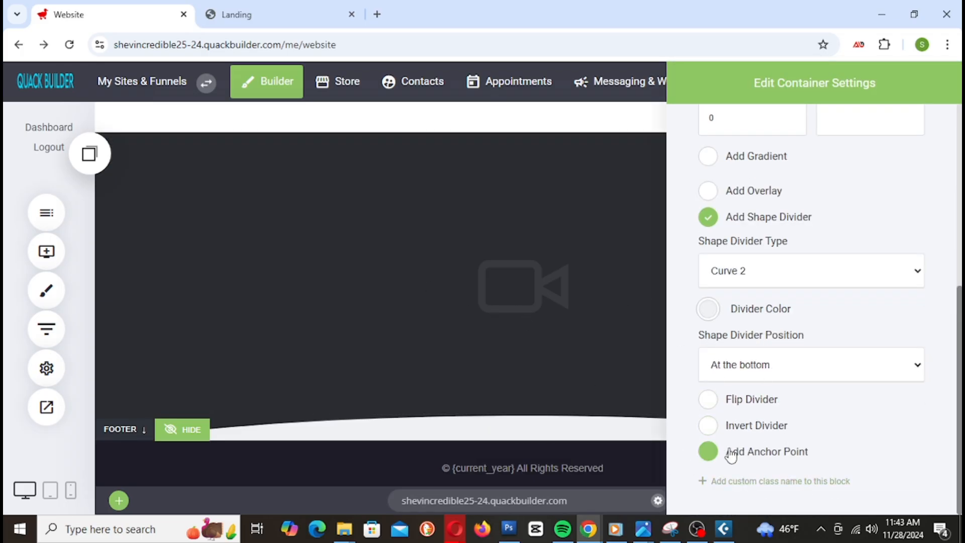
click(708, 427)
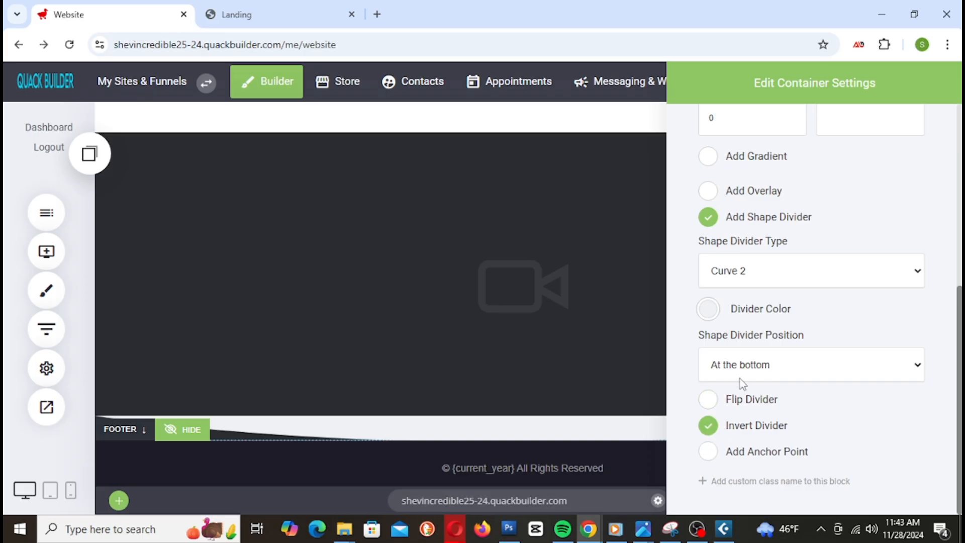
click(773, 365)
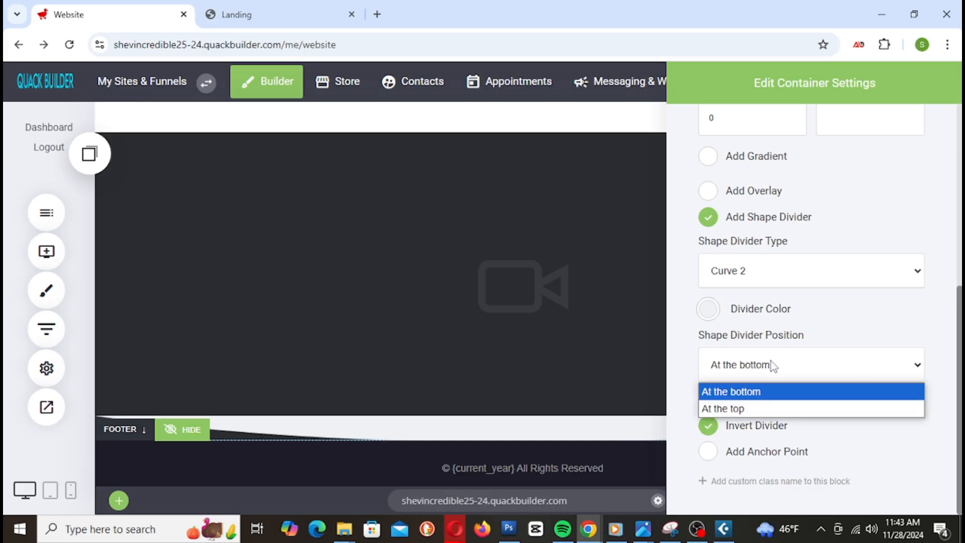
click(748, 410)
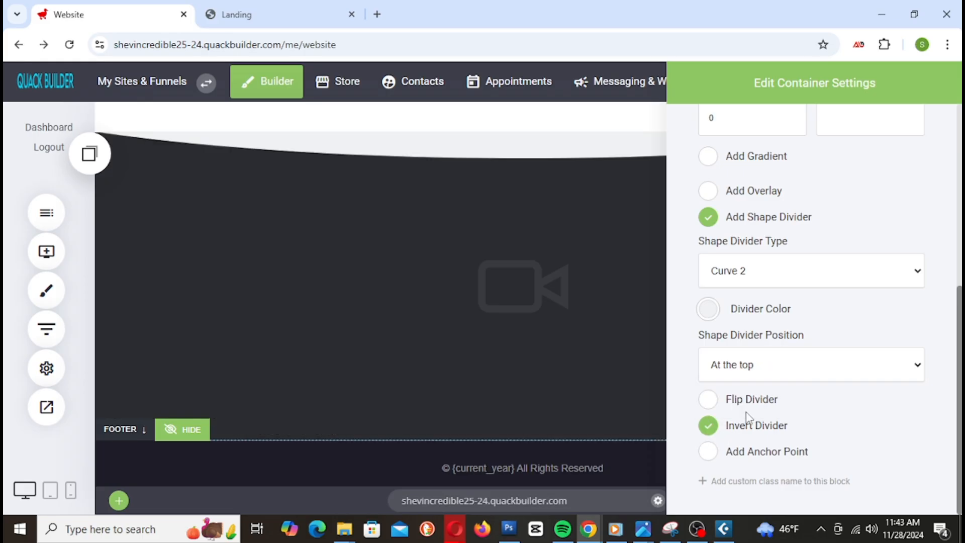
click(765, 376)
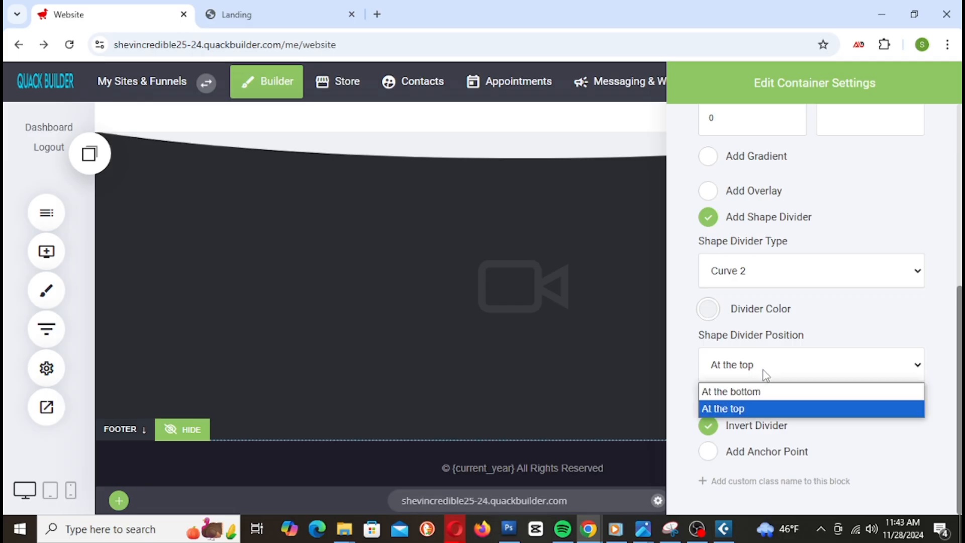
click(764, 396)
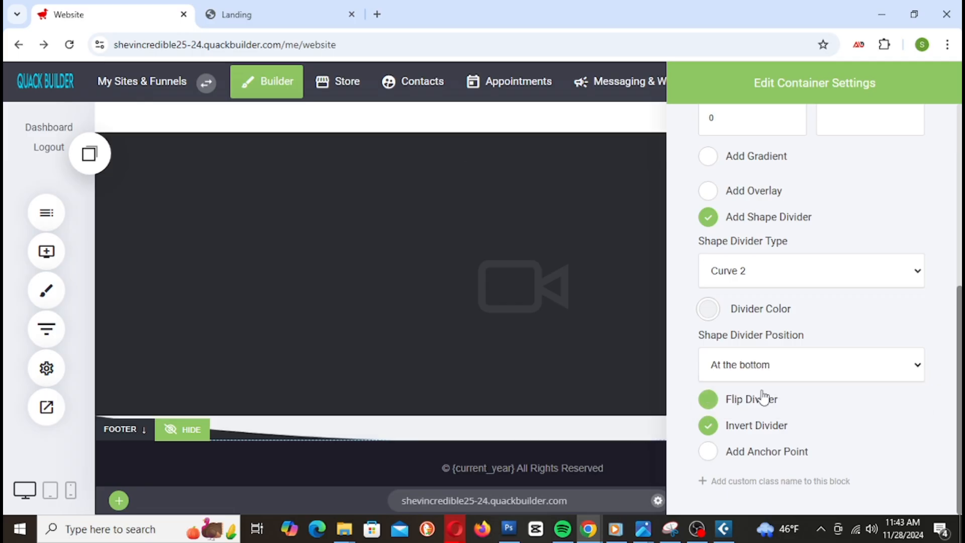
After trying Paper 2, Brush 2, Brush and Grunge 2, set the divider to Arrow and save.
click(729, 270)
click(729, 243)
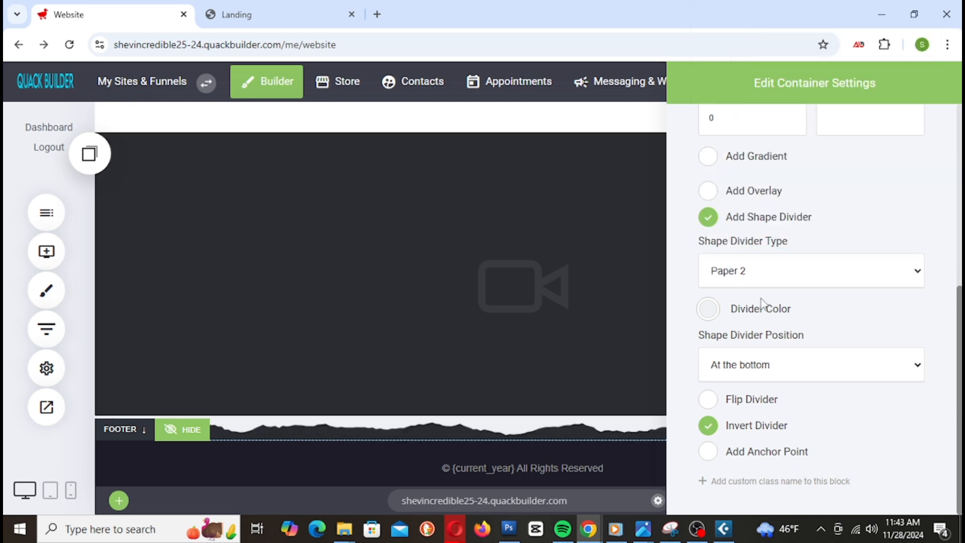
click(775, 278)
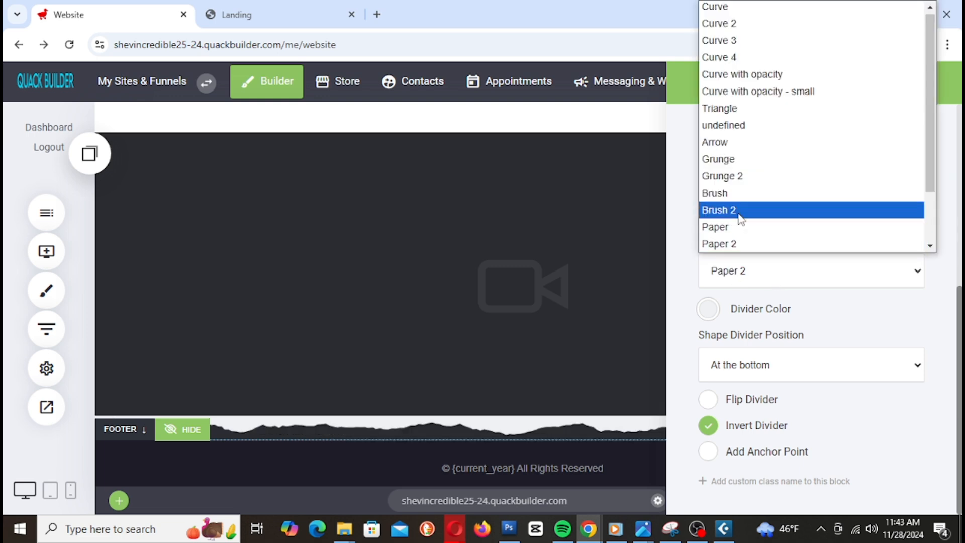
click(739, 211)
click(766, 273)
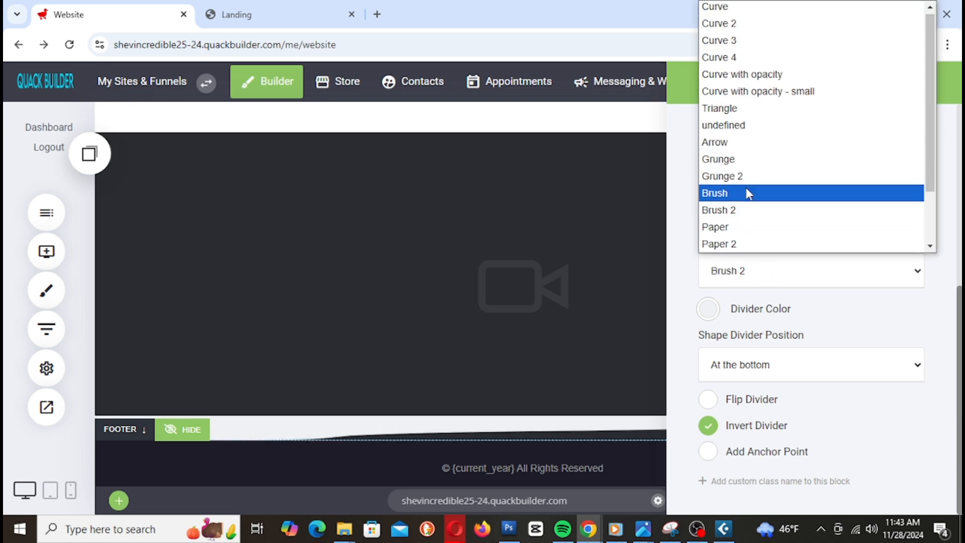
click(746, 190)
click(752, 283)
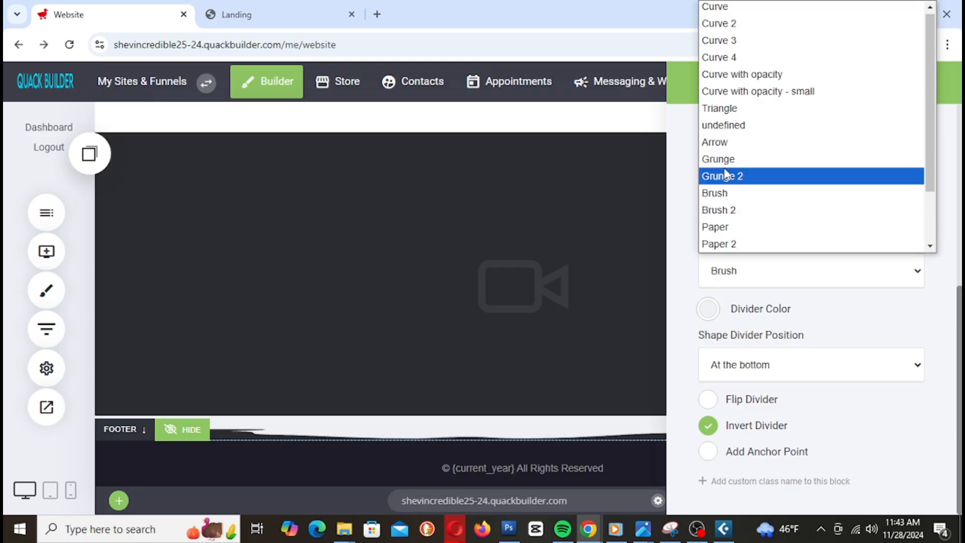
click(724, 174)
click(765, 277)
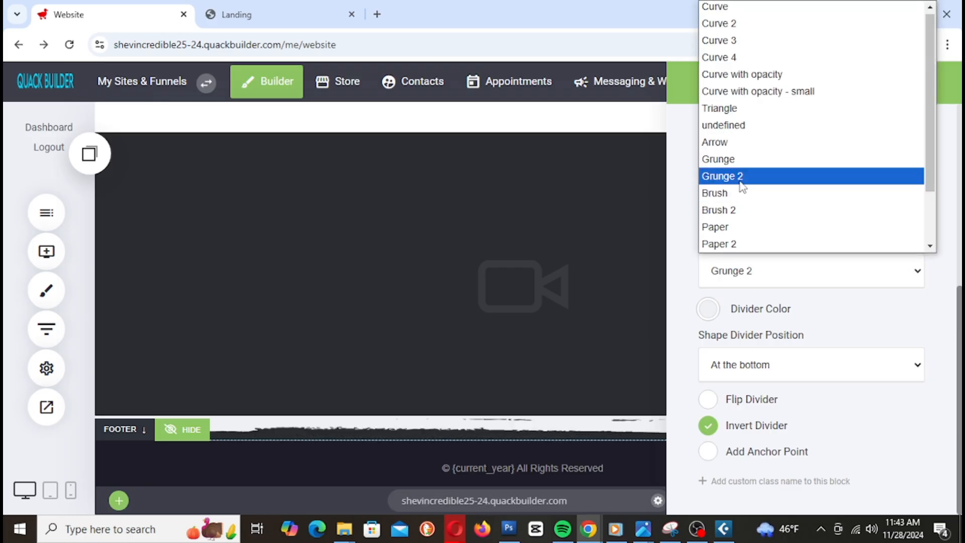
click(733, 140)
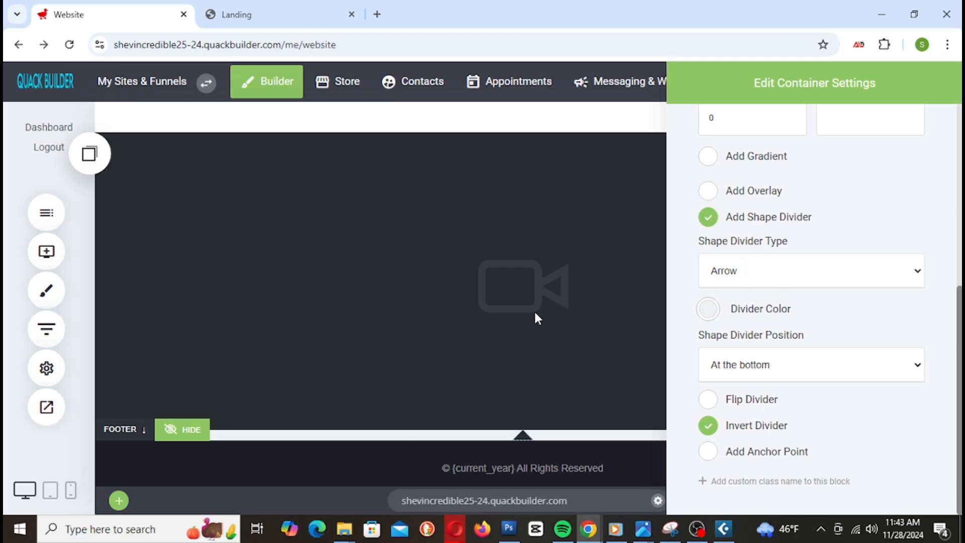
click(534, 310)
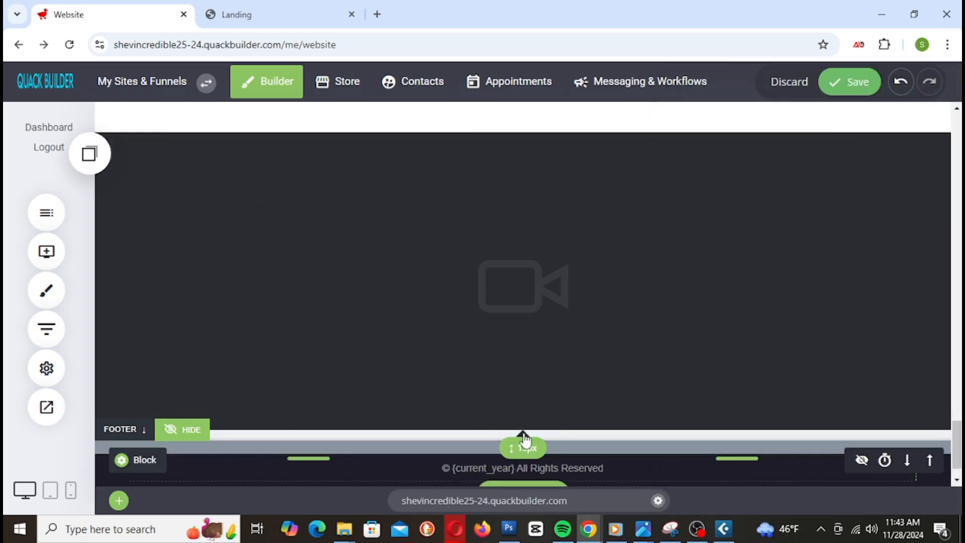
click(848, 81)
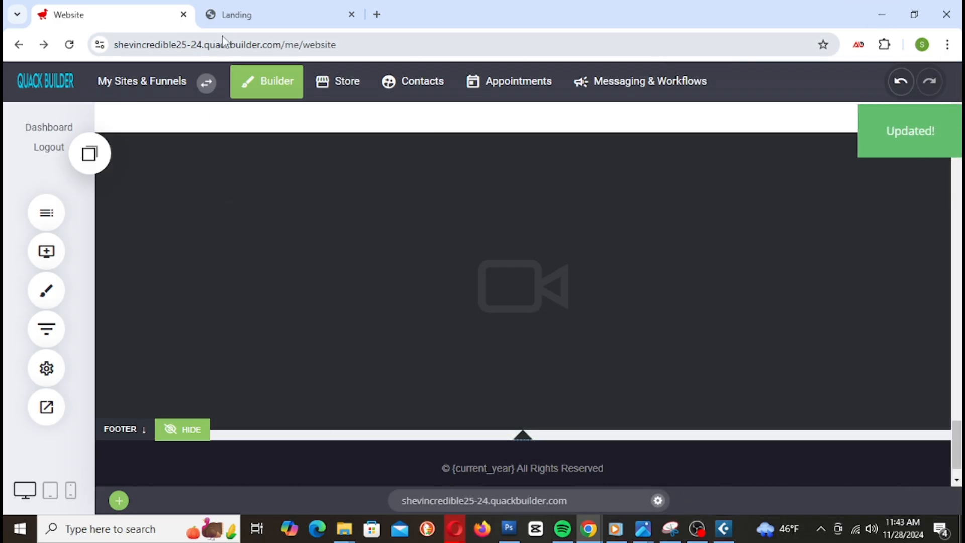
Reload the Landing preview to view the Arrow divider, then return to the editor.
click(246, 15)
right_click(249, 14)
click(329, 145)
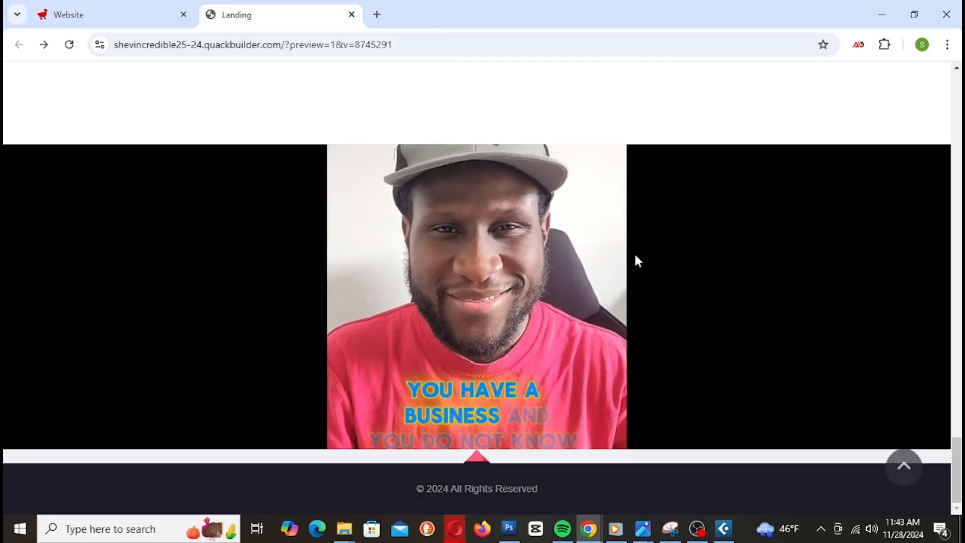
click(139, 14)
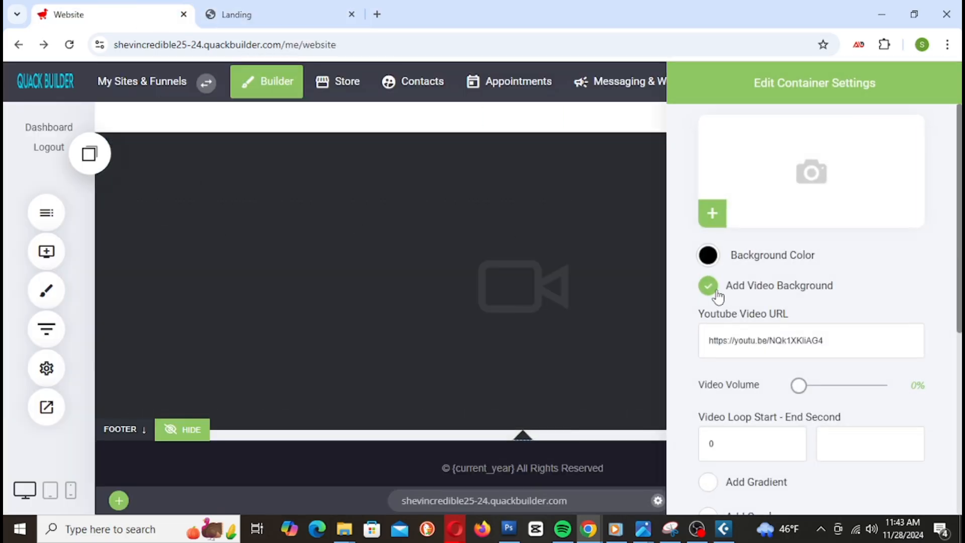
Change the divider to Wave Brush after briefly trying Brush 2, and save.
scroll(810, 352, down, 5)
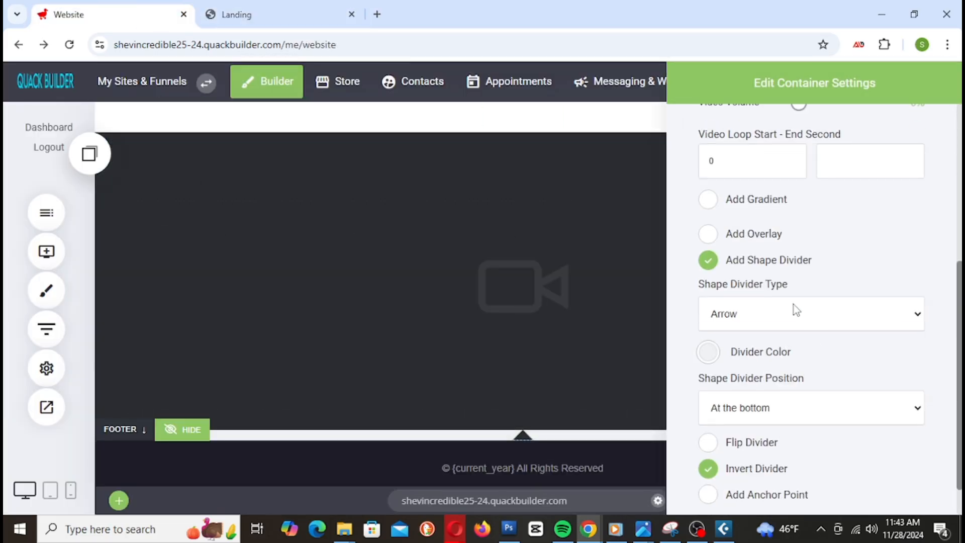
click(782, 328)
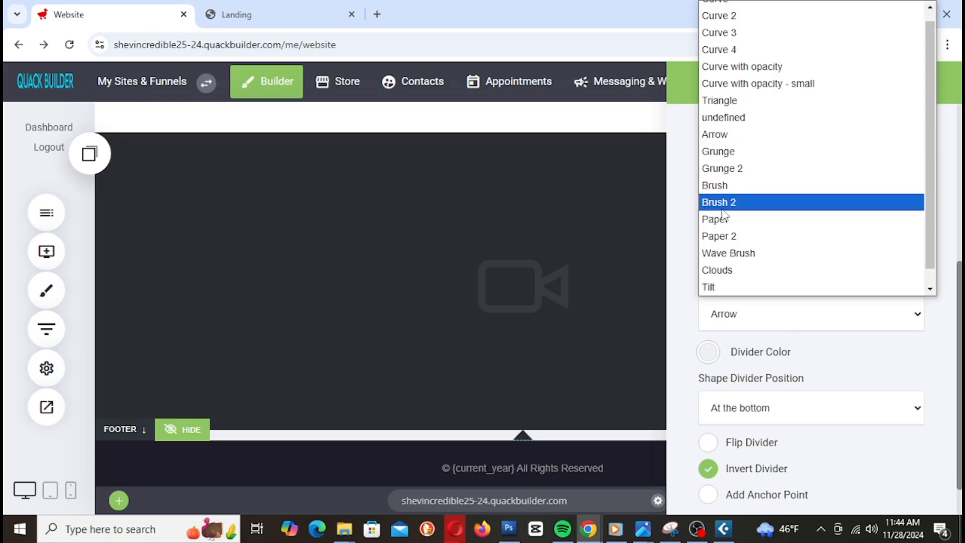
click(724, 213)
click(769, 325)
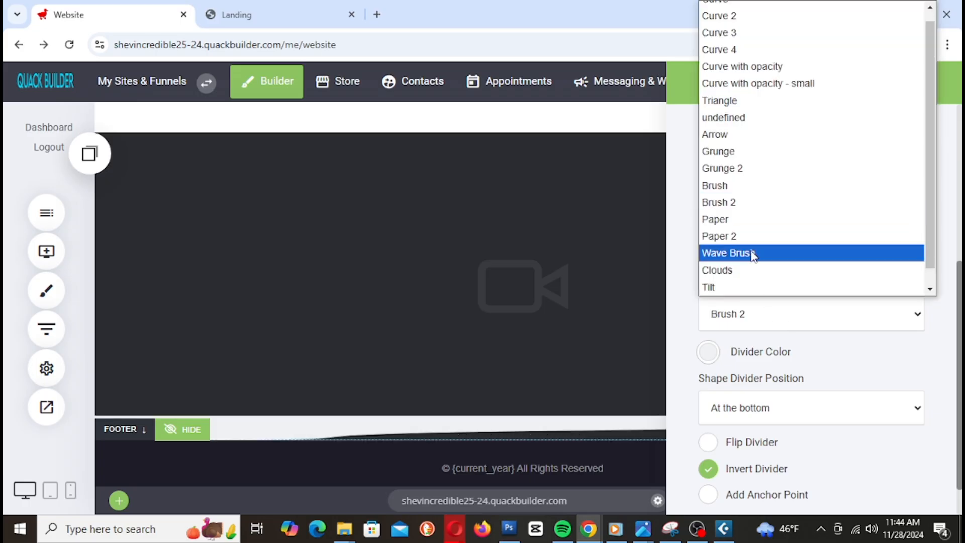
click(752, 256)
click(618, 267)
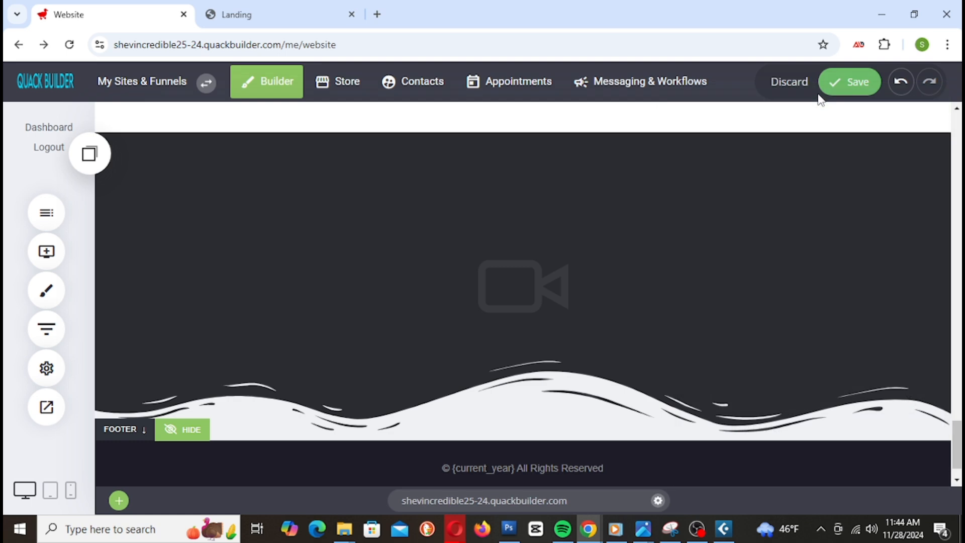
click(854, 87)
Reload the Landing preview to confirm the Wave Brush divider, then return to the editor.
click(280, 16)
right_click(281, 16)
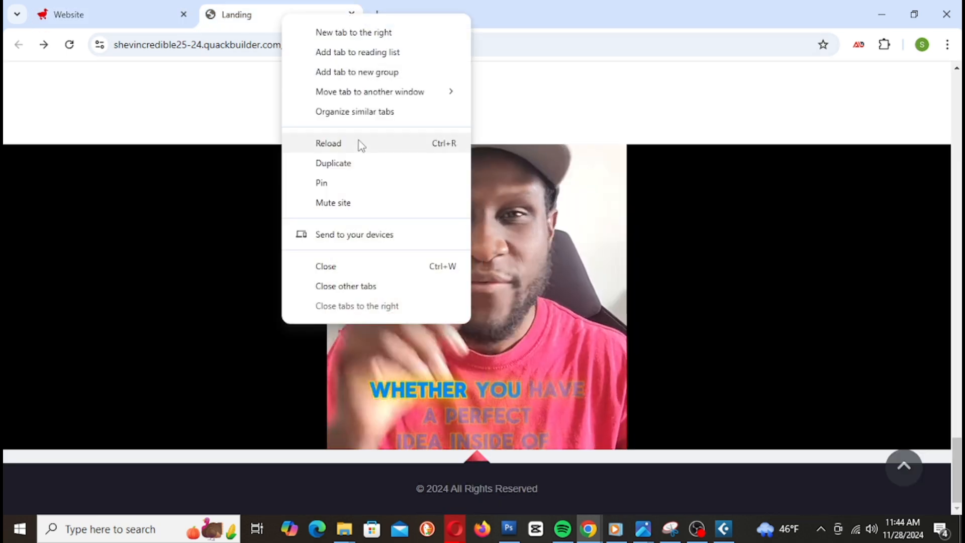
click(359, 144)
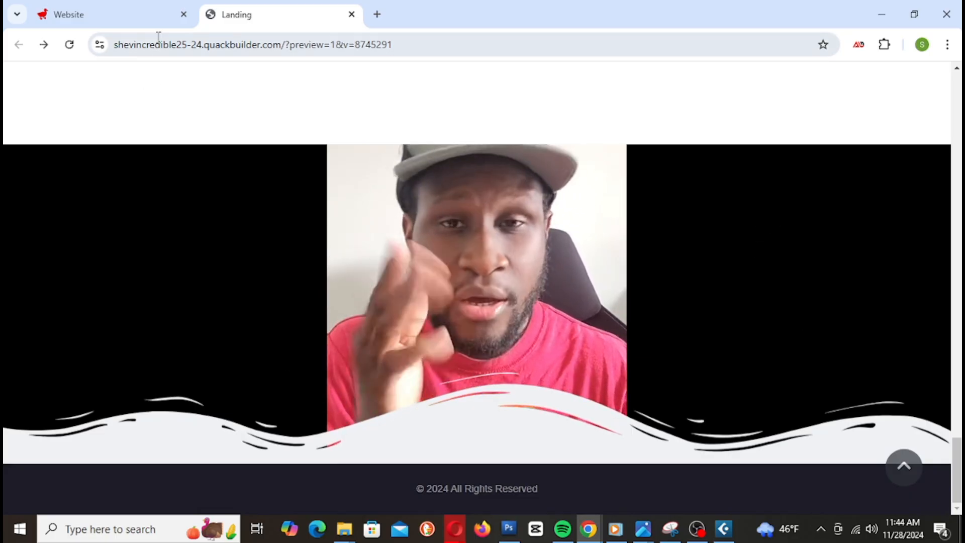
click(139, 16)
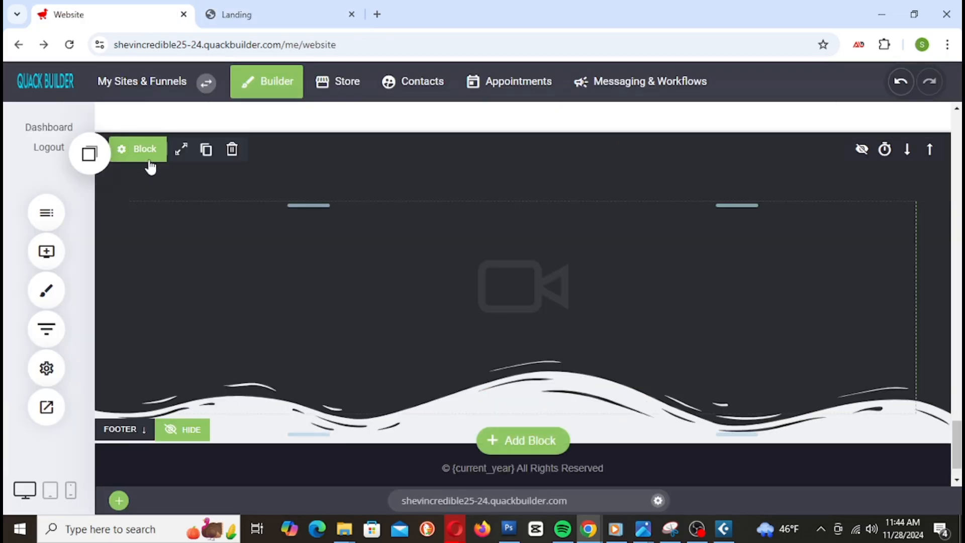
Insert an empty container section above the video block and save the page.
click(149, 161)
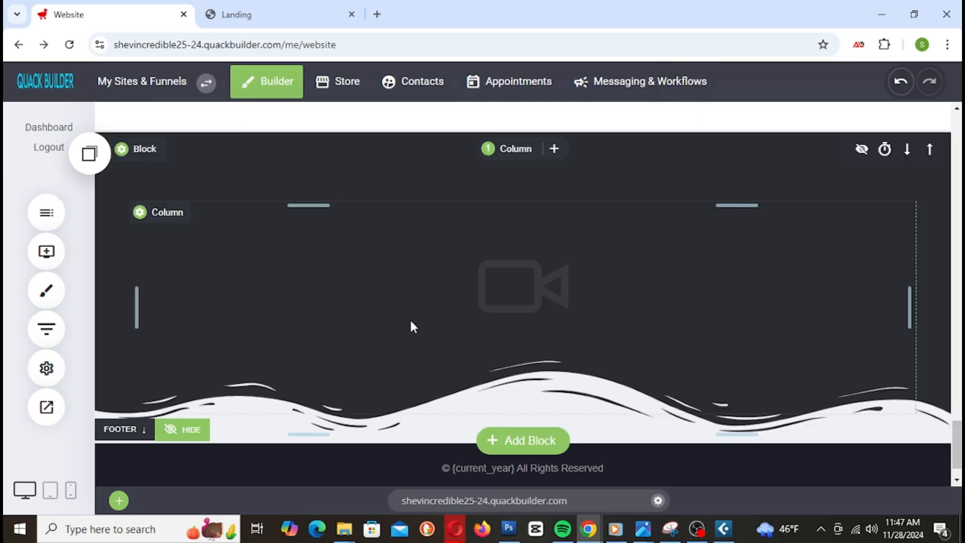
click(49, 249)
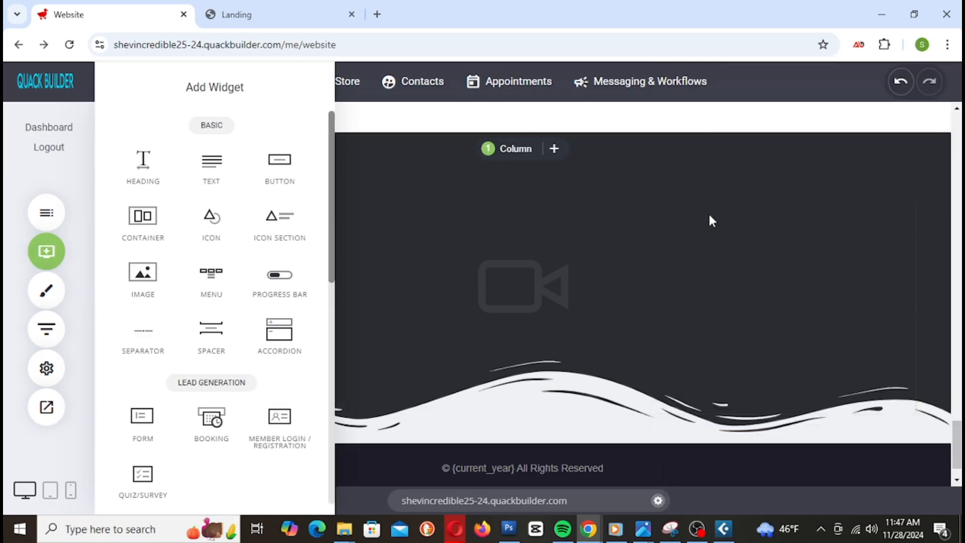
click(571, 293)
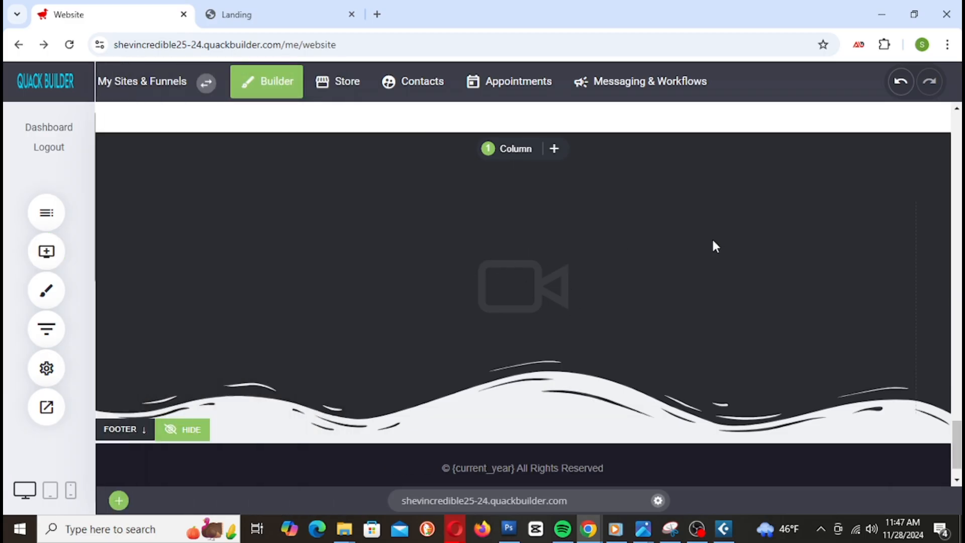
scroll(393, 231, up, 4)
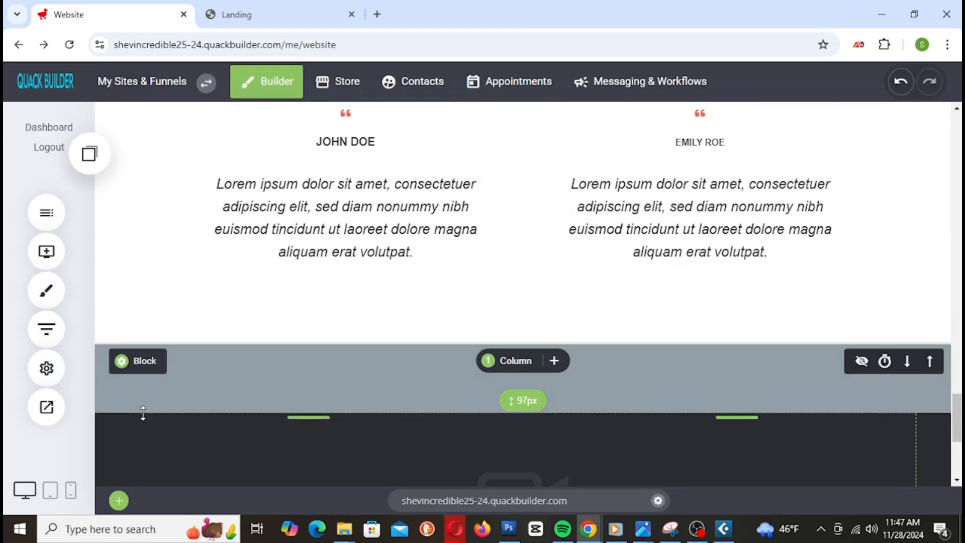
scroll(144, 411, down, 1)
click(46, 252)
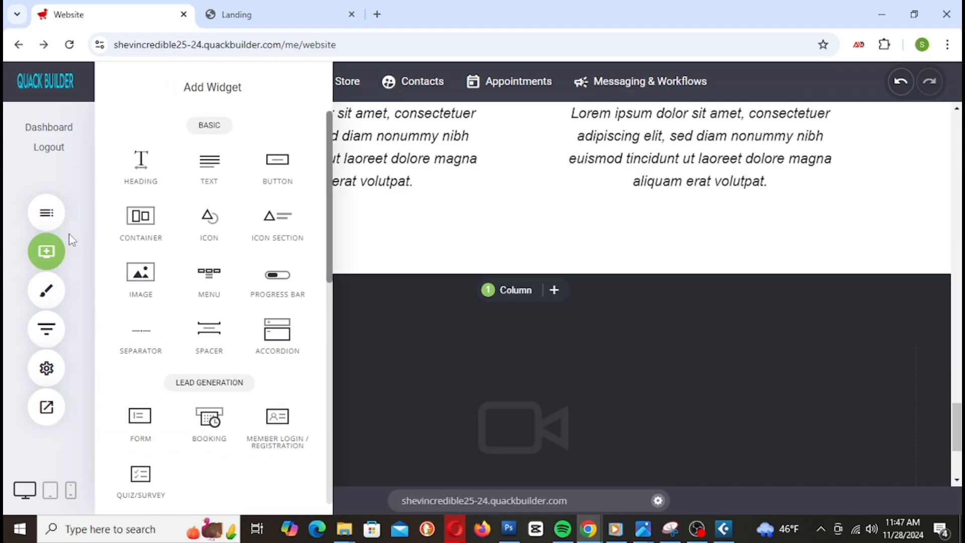
drag(140, 243, 540, 293)
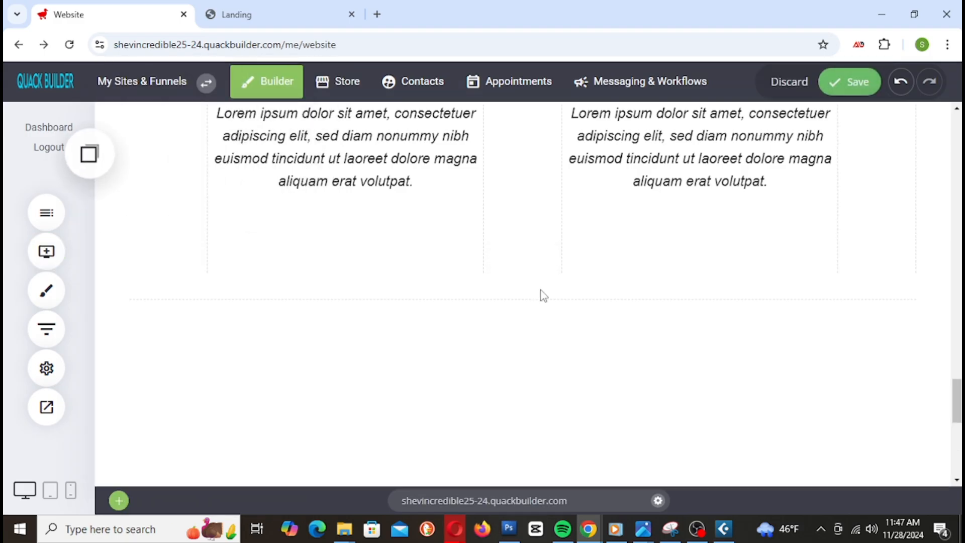
click(849, 89)
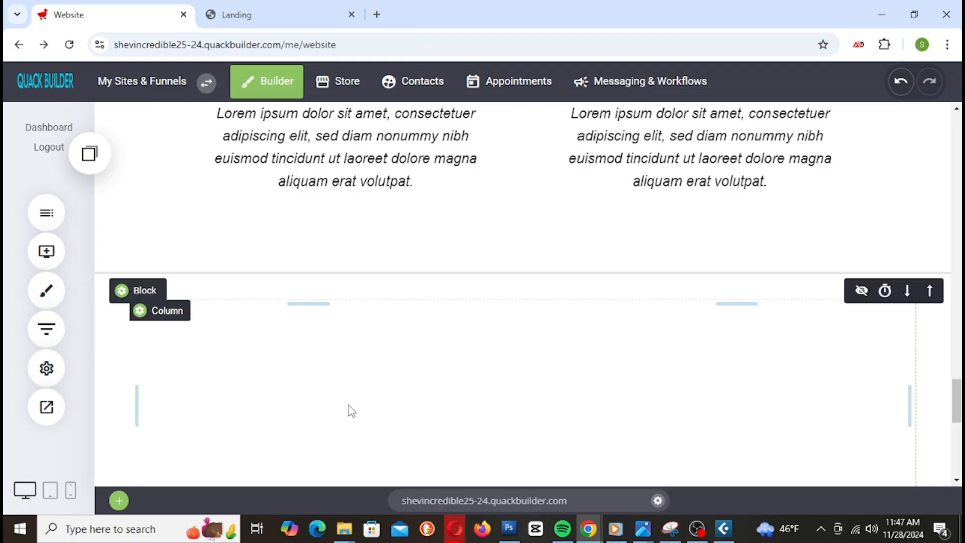
Add a heading to the new section and replace its placeholder with 'Get A Product Specialish'.
click(55, 246)
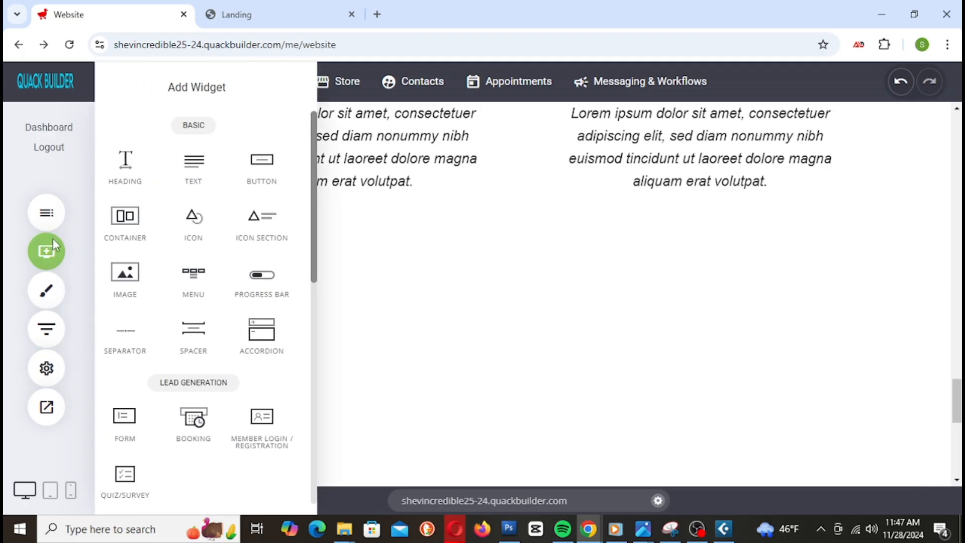
drag(135, 169, 558, 323)
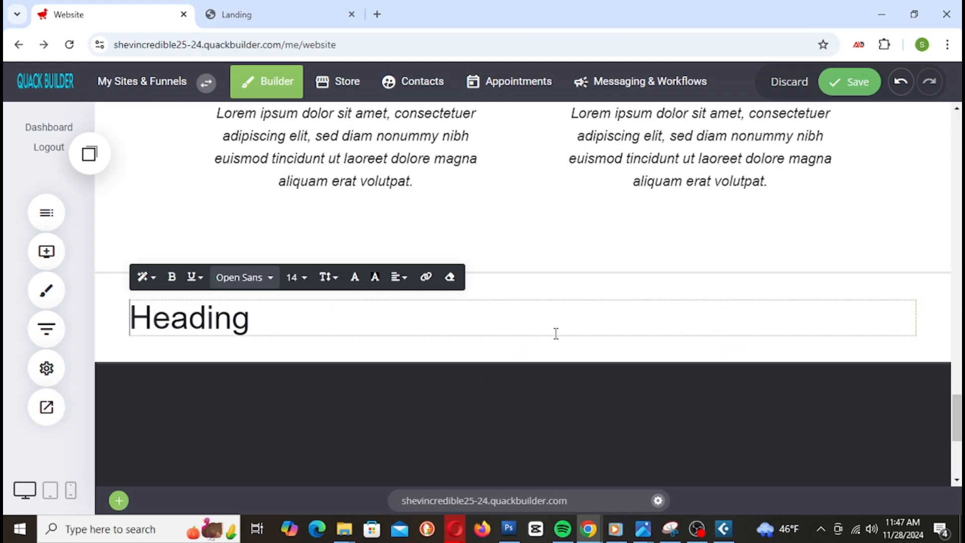
click(255, 327)
drag(255, 327, 86, 328)
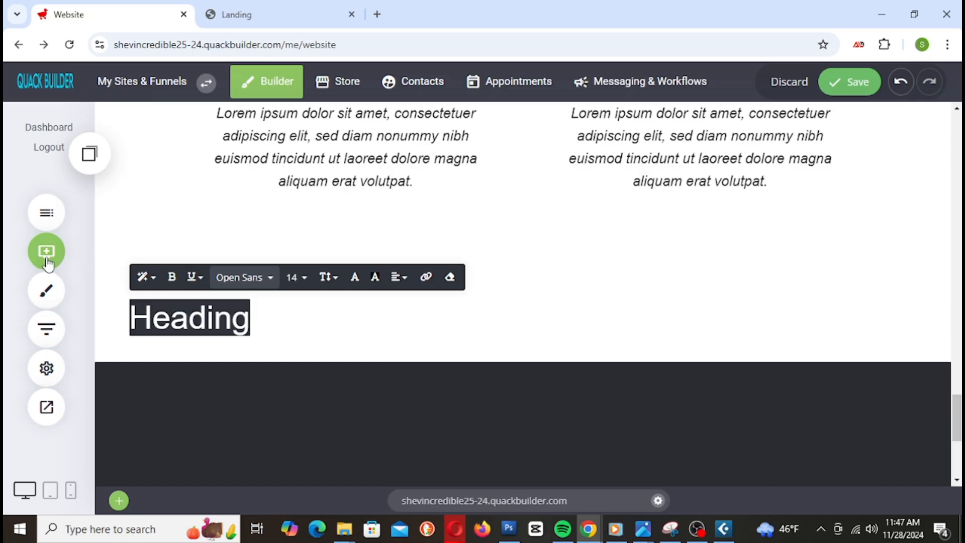
text(Get)
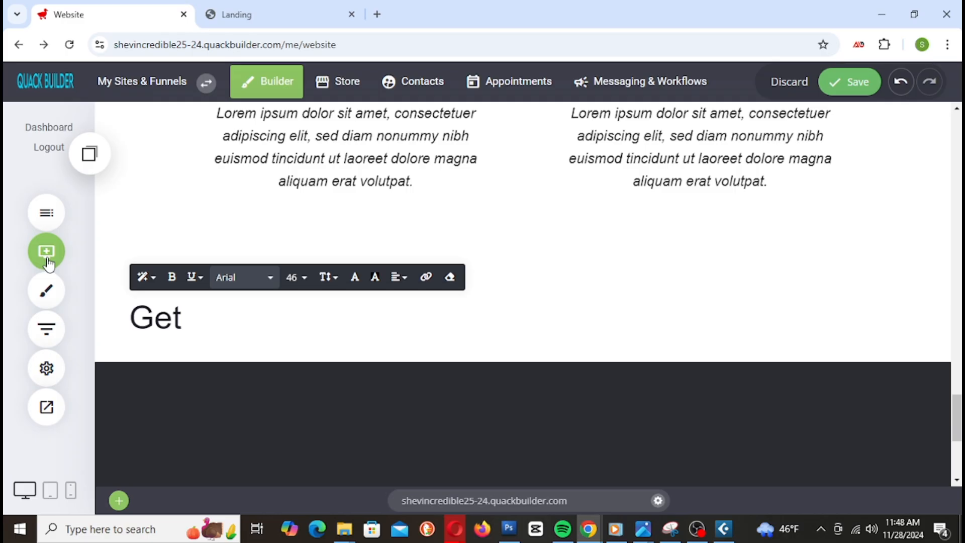
text(A Prod)
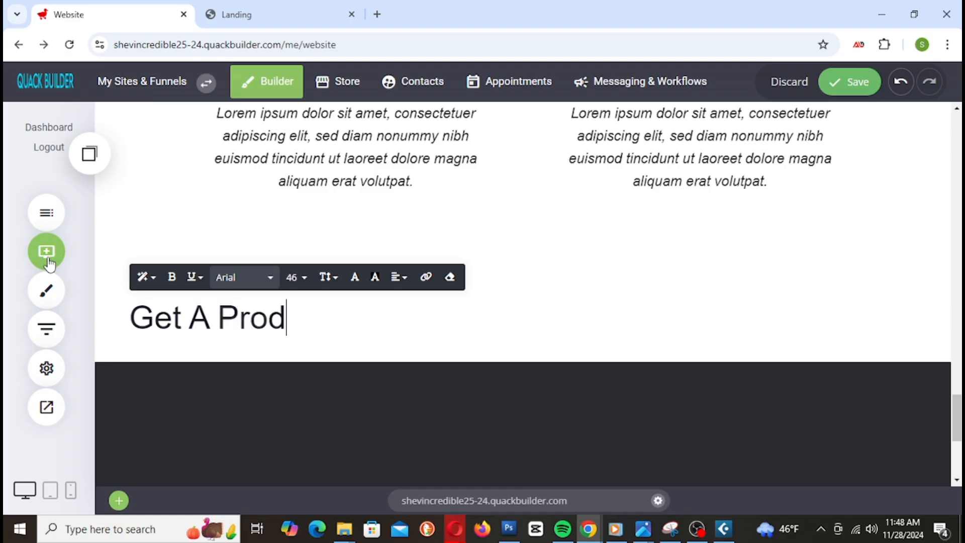
text(uct)
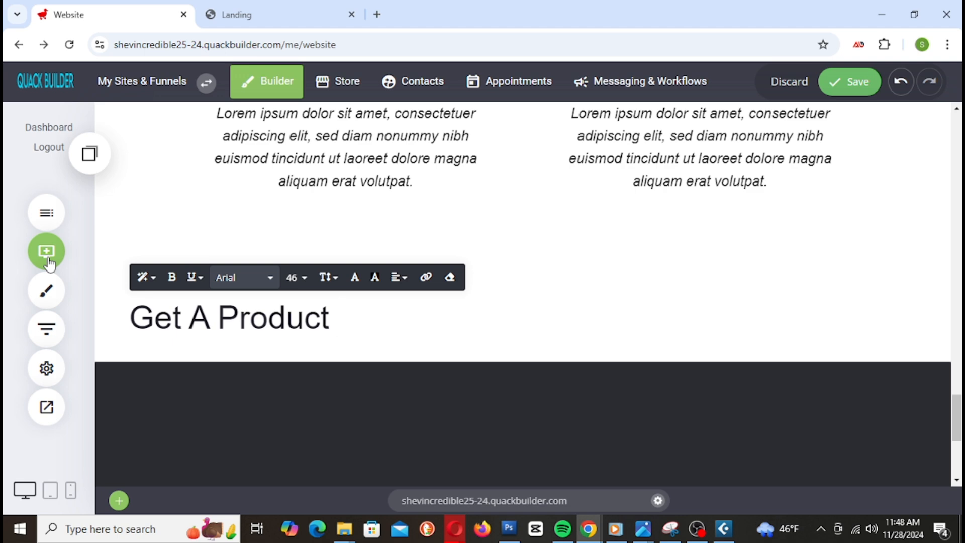
text(Spec)
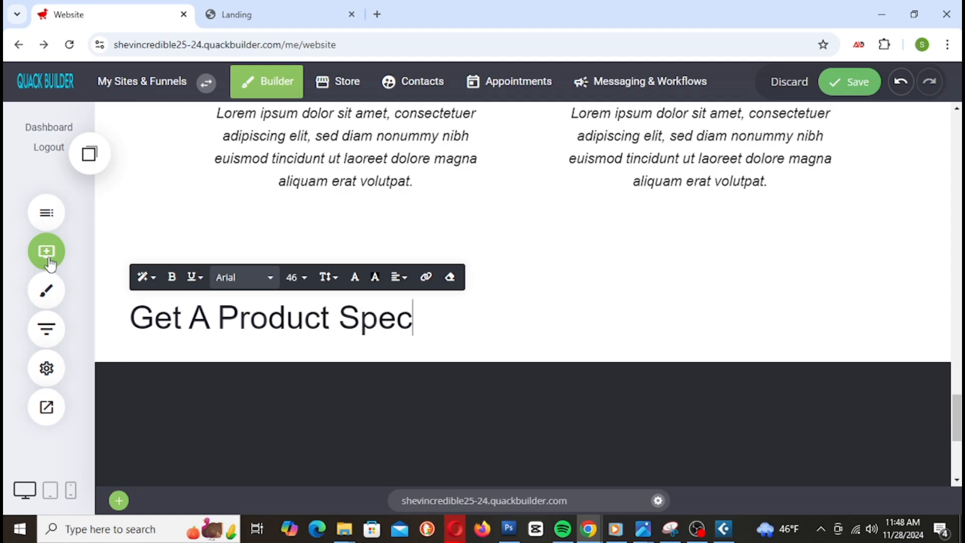
text(ialish)
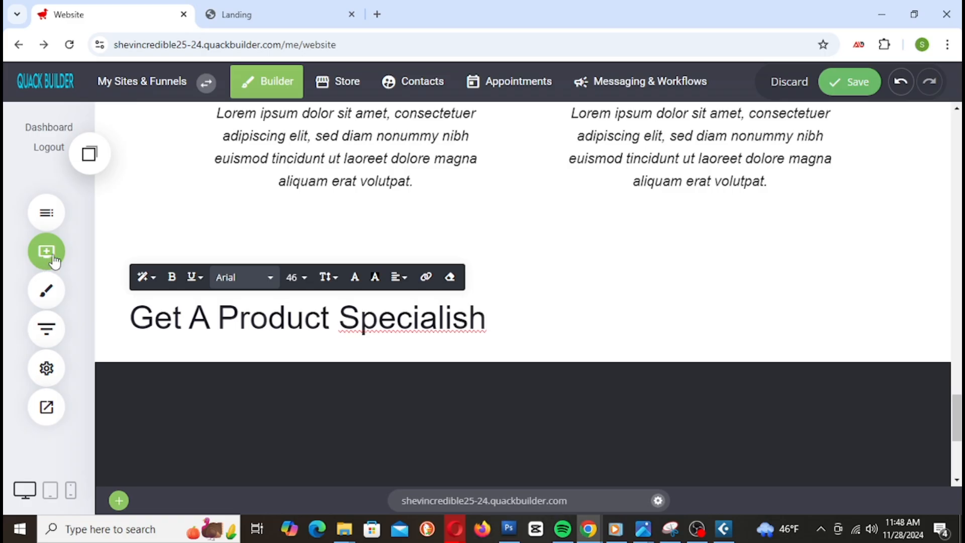
Correct the misspelling 'Specialish' to 'Specialist' using the spell-check suggestions.
right_click(429, 318)
click(428, 319)
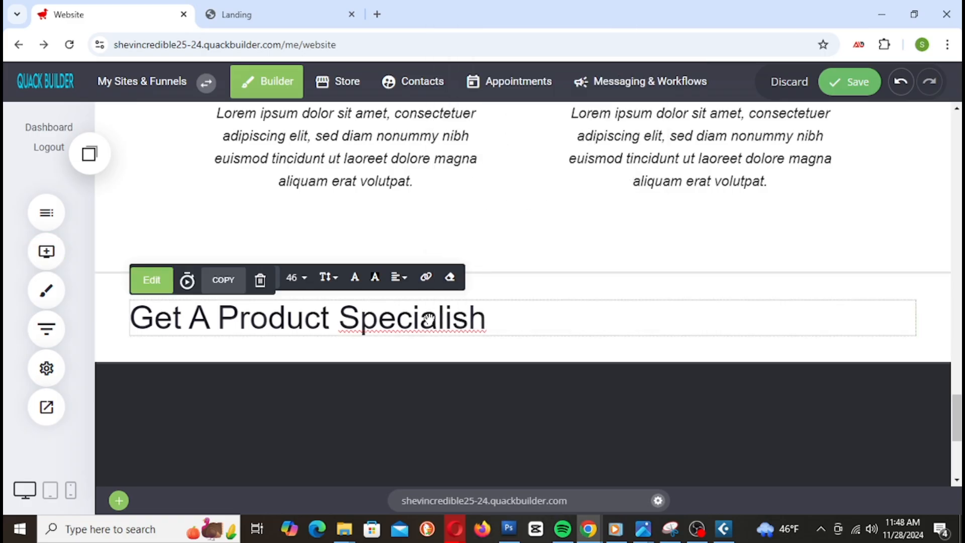
double_click(428, 319)
click(379, 322)
drag(338, 319, 481, 345)
right_click(462, 325)
click(442, 321)
double_click(443, 321)
right_click(442, 322)
click(422, 322)
double_click(422, 322)
right_click(421, 322)
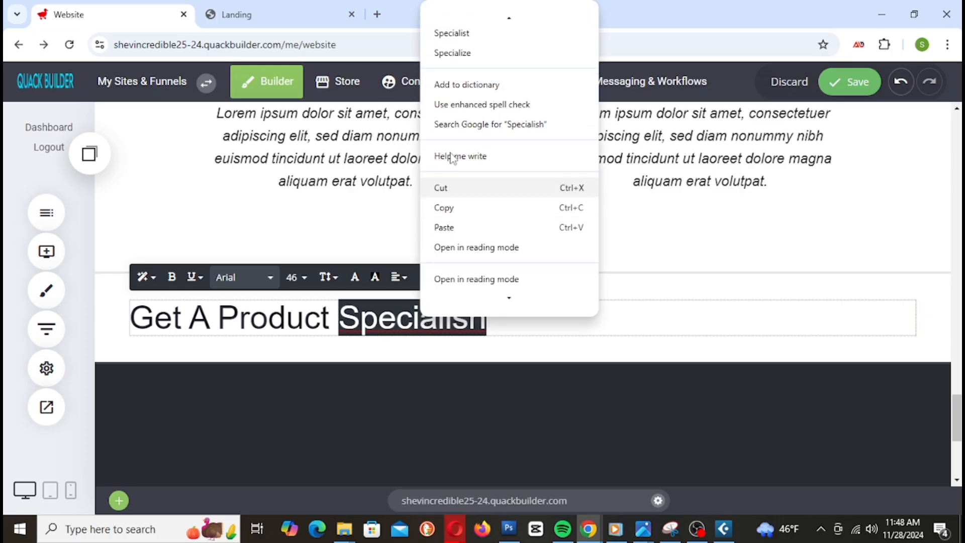
click(483, 40)
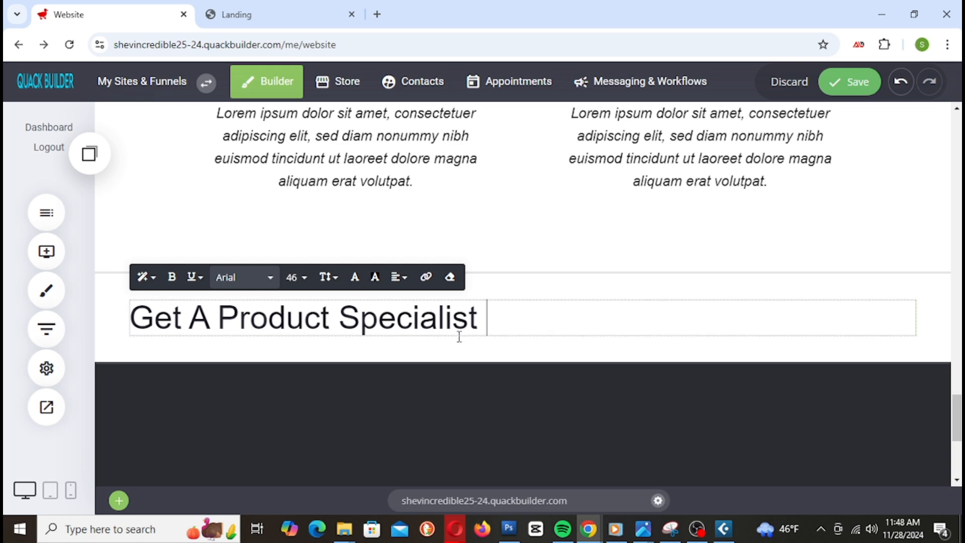
Scroll back to the heading and place the caret at its beginning.
scroll(608, 424, up, 3)
scroll(607, 422, down, 2)
scroll(607, 420, down, 5)
scroll(607, 421, up, 4)
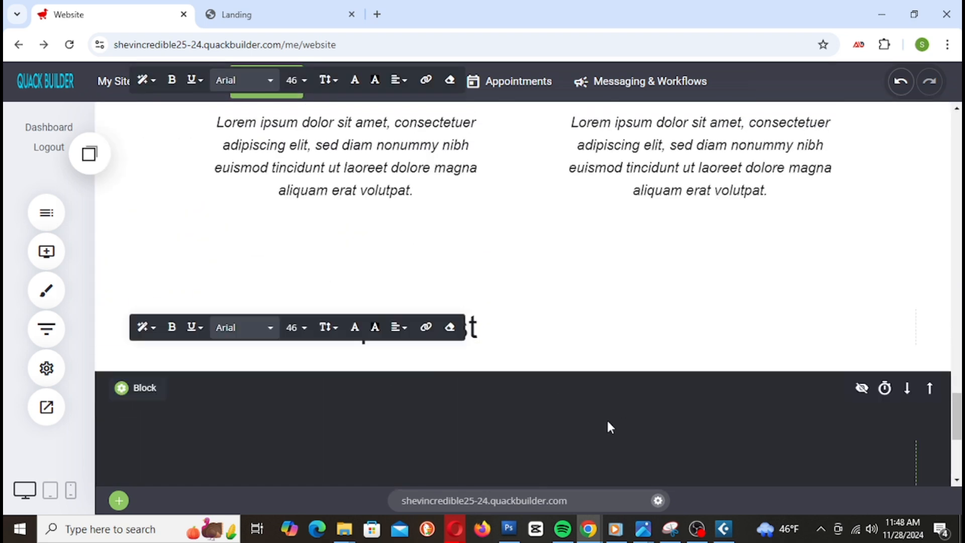
scroll(605, 417, up, 2)
scroll(602, 416, down, 2)
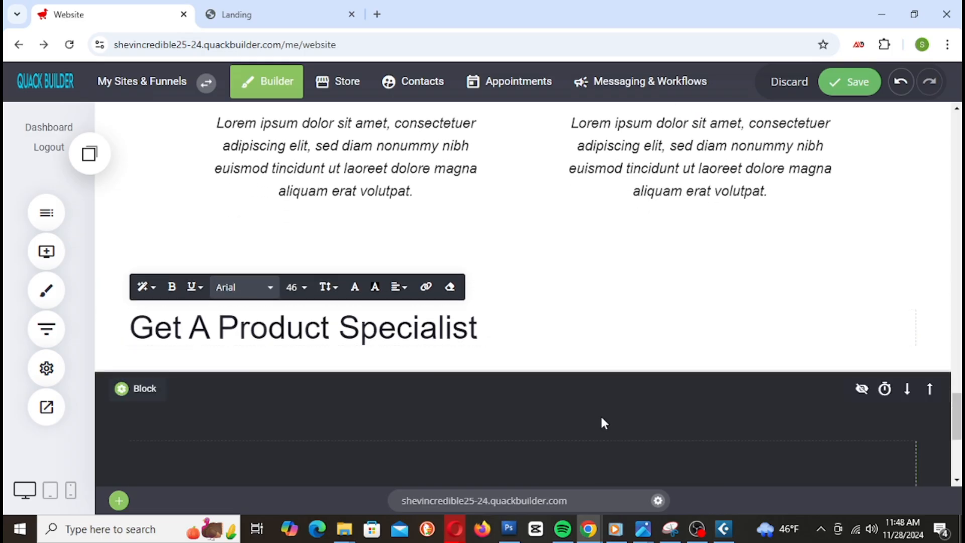
scroll(601, 419, up, 2)
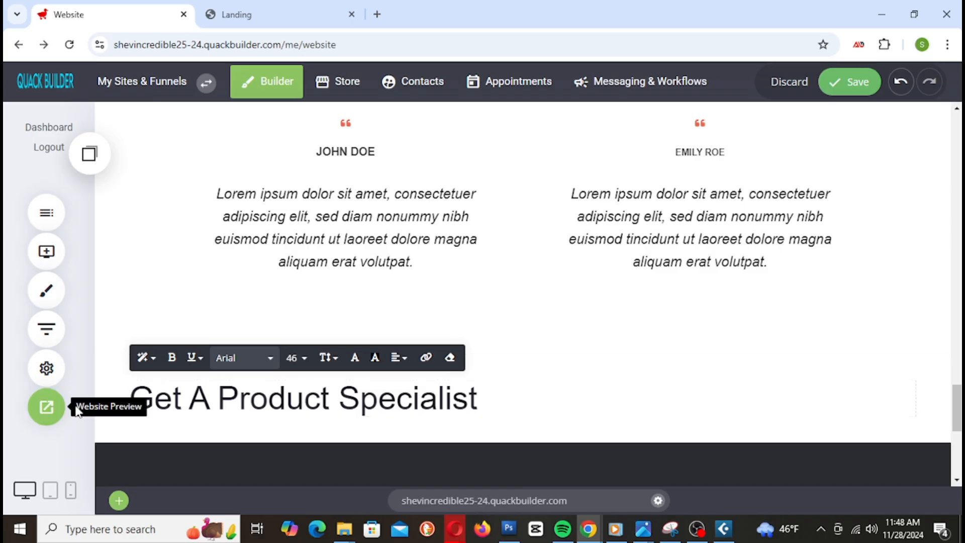
click(132, 397)
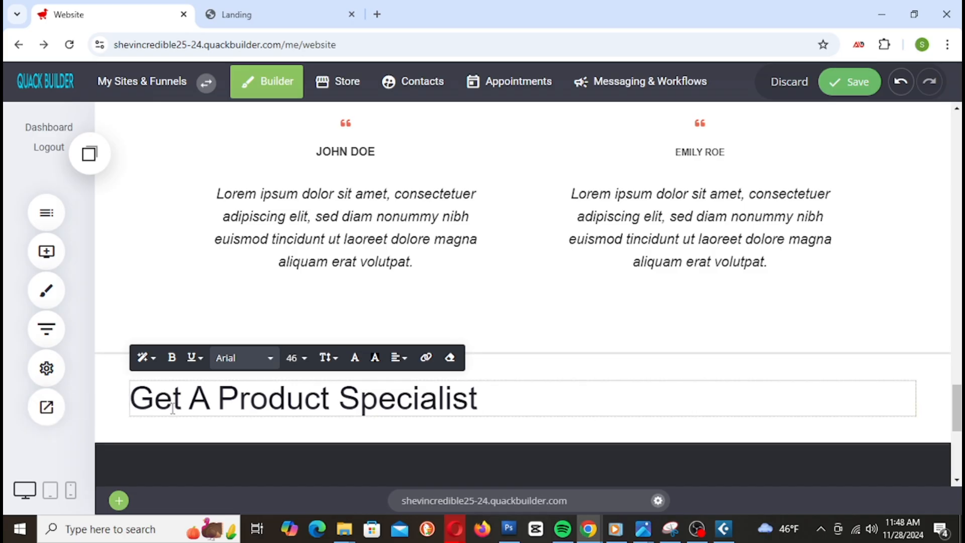
Reword the heading to 'Need A Product Specialist?' and save.
text(Need)
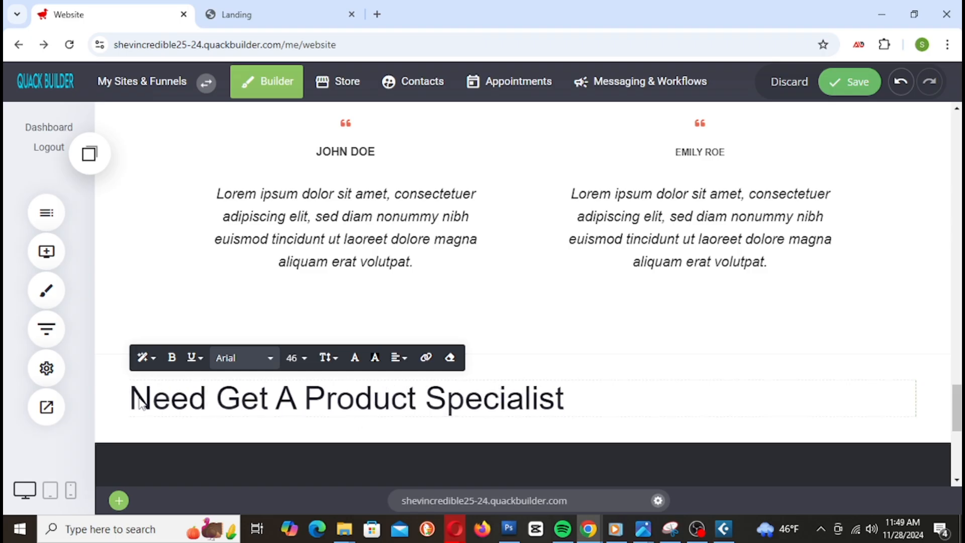
drag(216, 400, 269, 423)
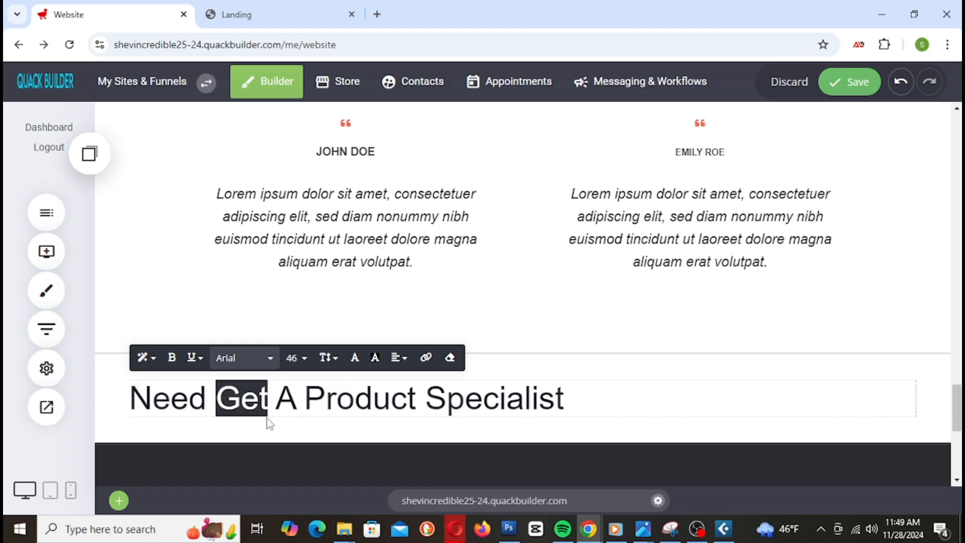
key(BackSpace)
key(BackSpace)
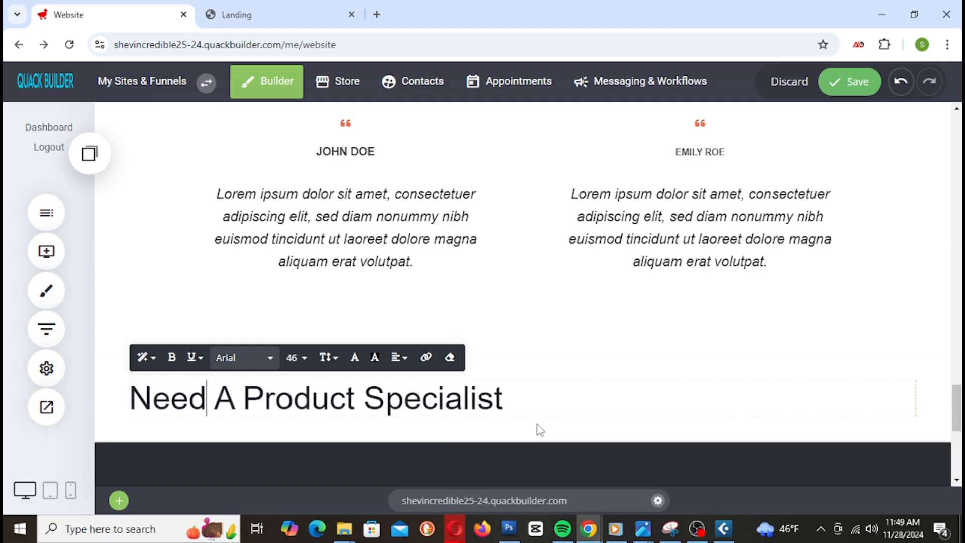
click(836, 96)
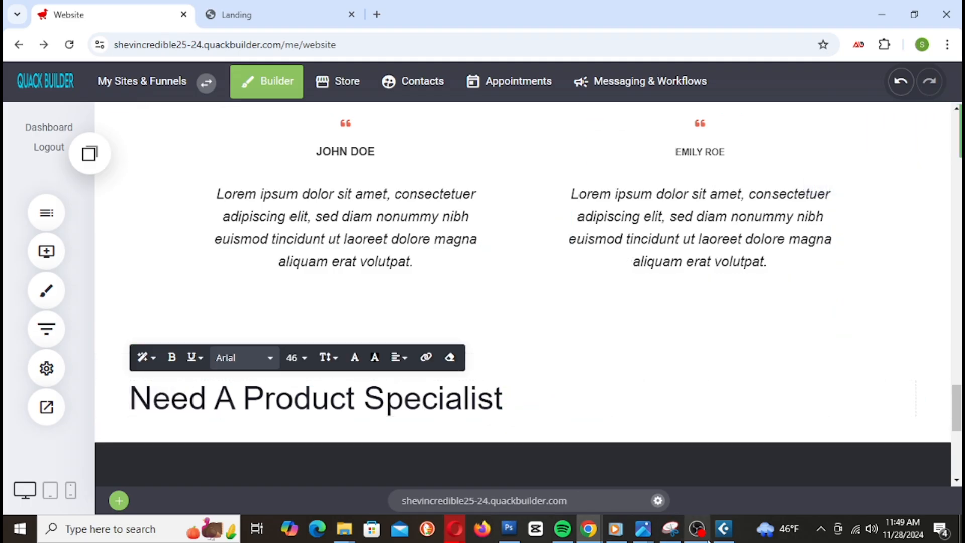
text(?)
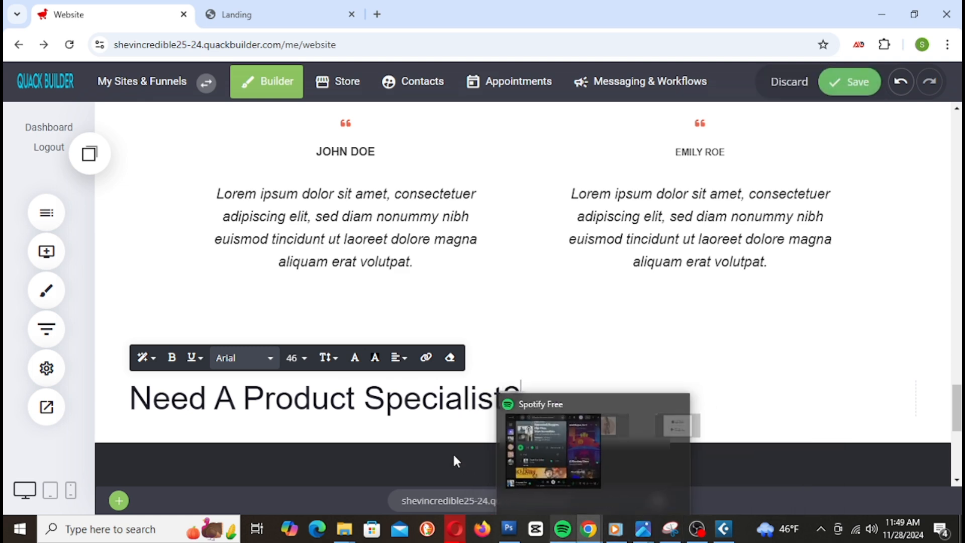
Centre-align the heading text across the page.
triple_click(395, 402)
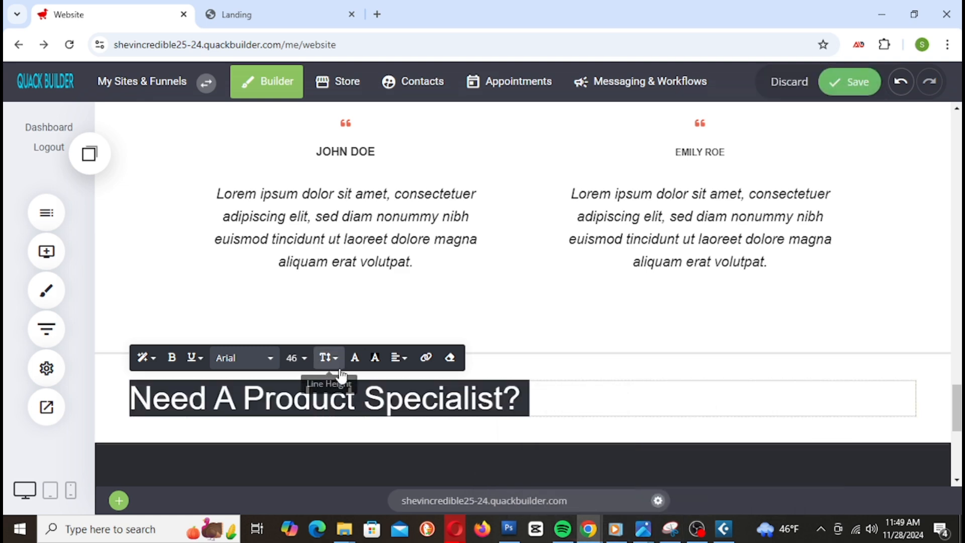
click(400, 361)
click(424, 385)
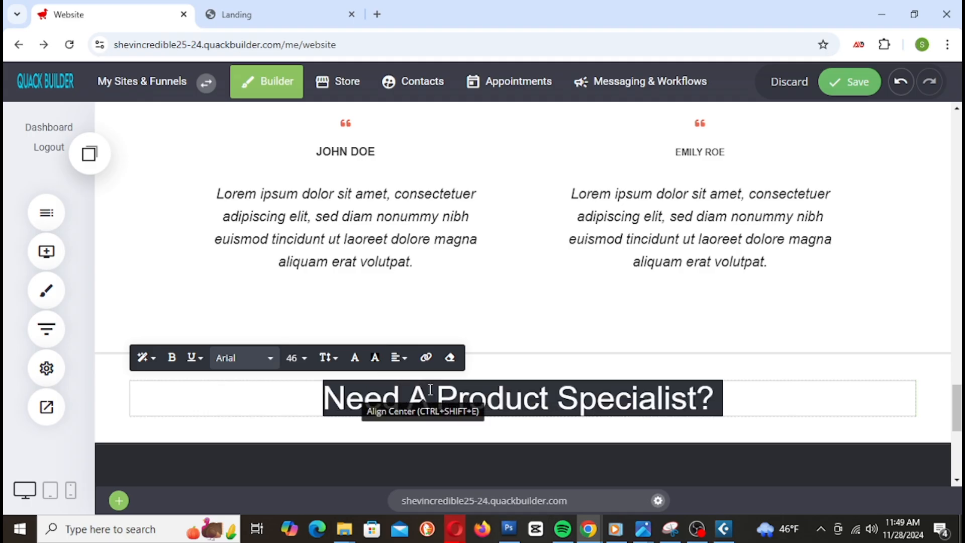
click(930, 342)
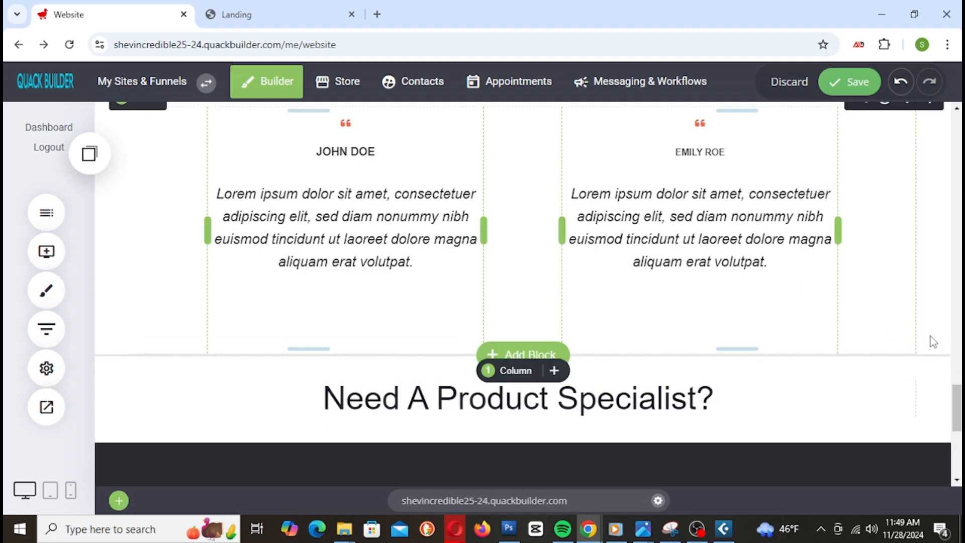
scroll(819, 316, down, 4)
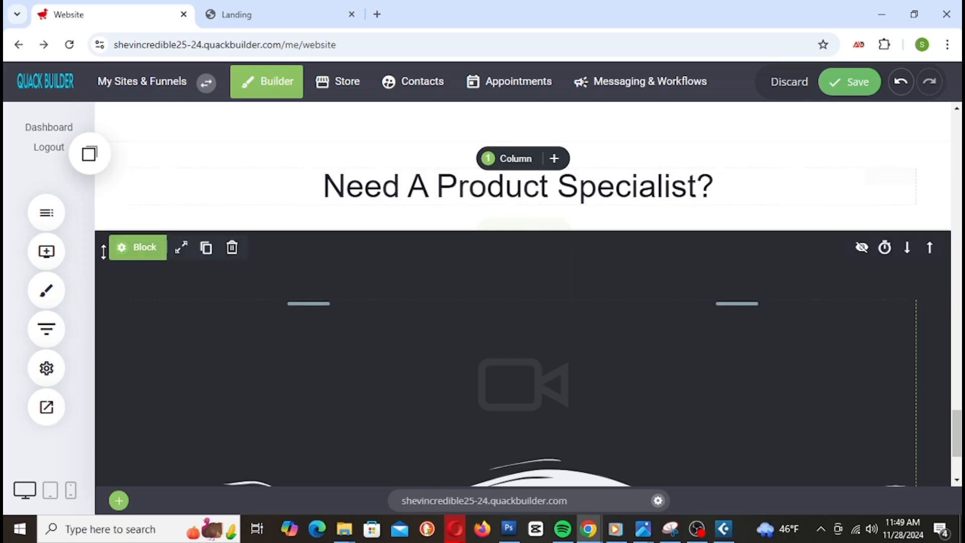
Add a paragraph below the heading offering a one-on-one product specialist talk, and save.
click(44, 251)
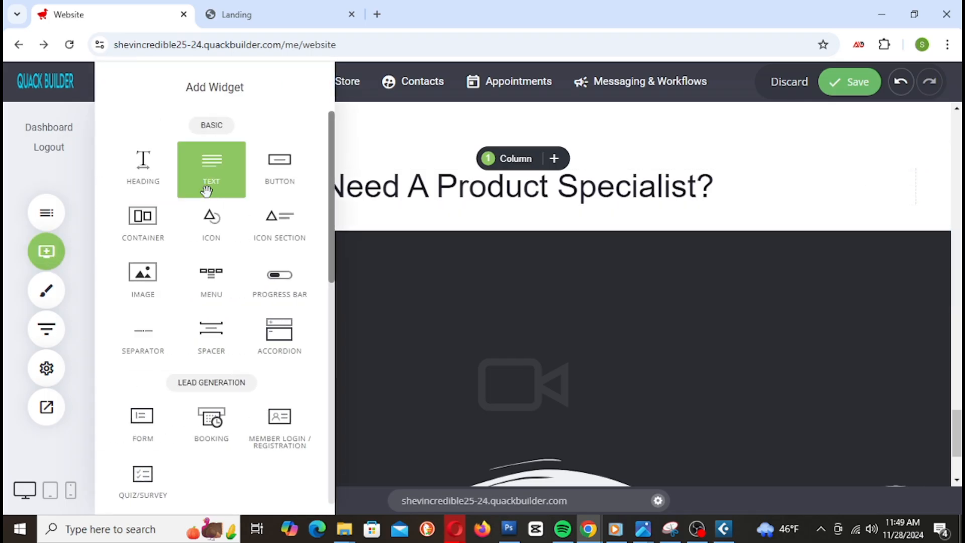
drag(207, 177, 505, 221)
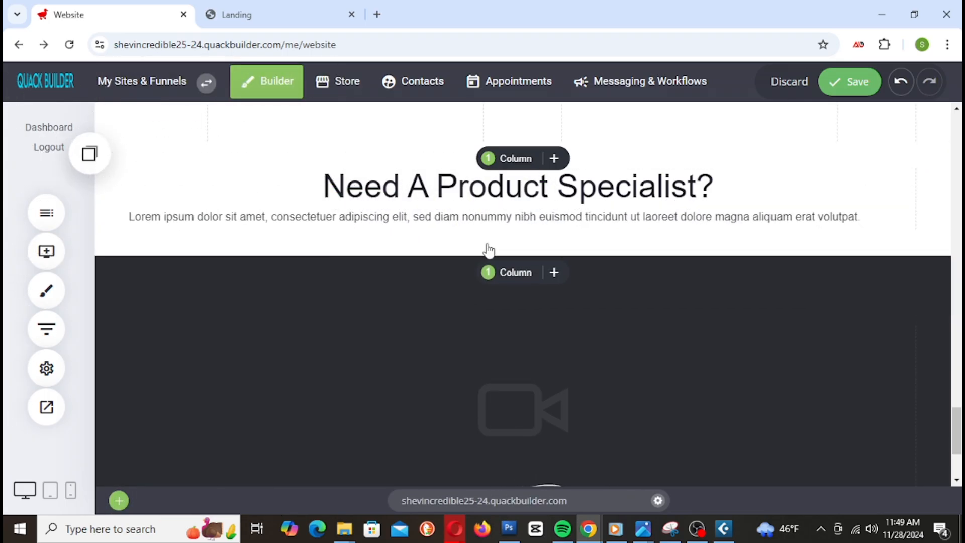
click(852, 82)
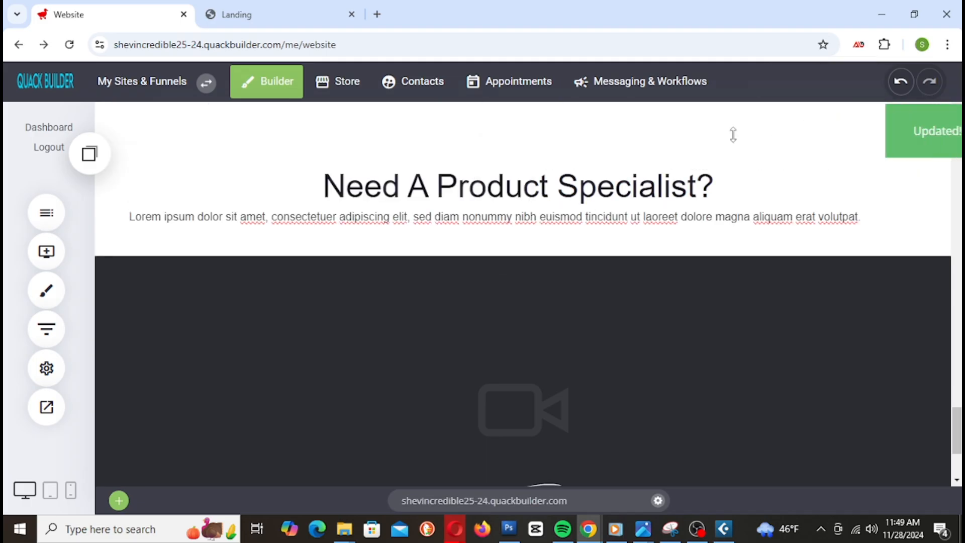
triple_click(383, 220)
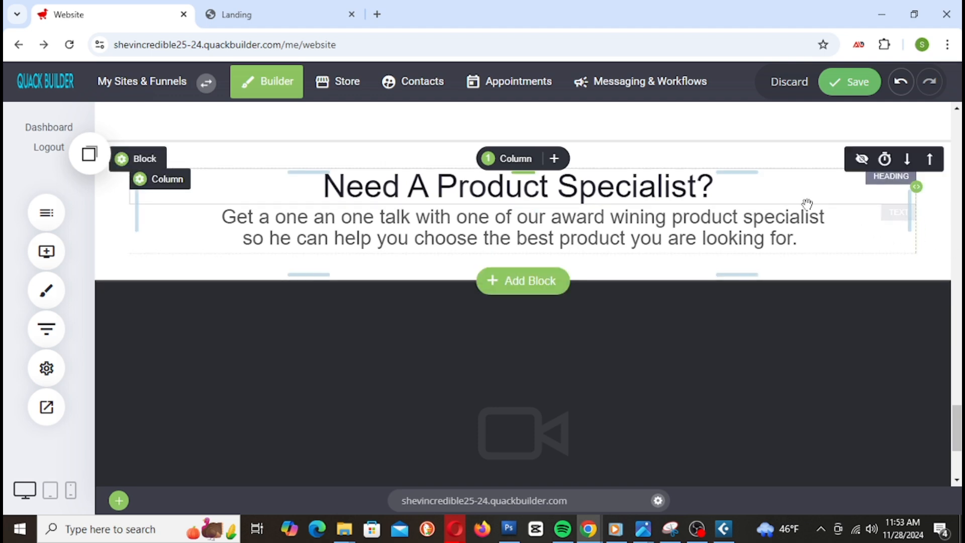
click(851, 82)
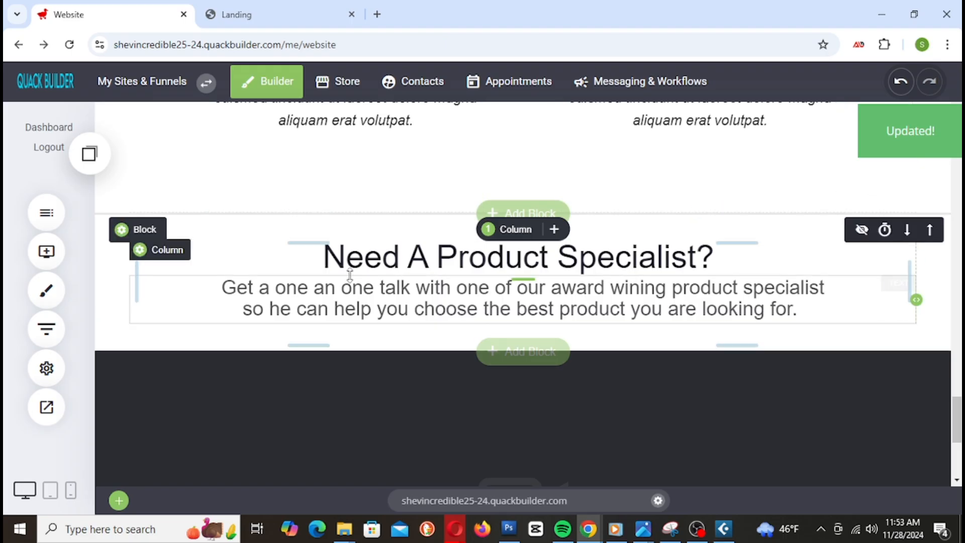
Cut the section's bottom padding from 36px to 27px, shrink the space above the heading, and save.
drag(565, 338, 564, 334)
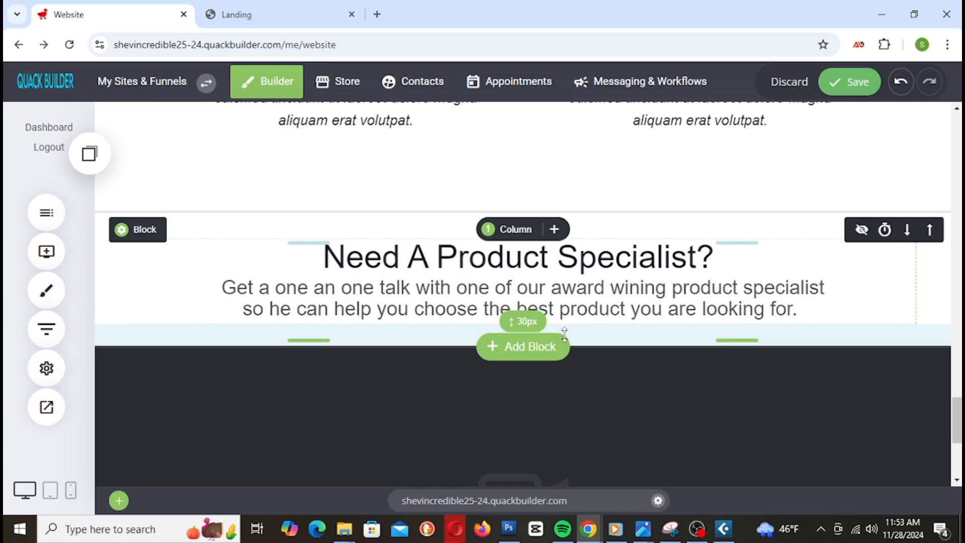
click(849, 81)
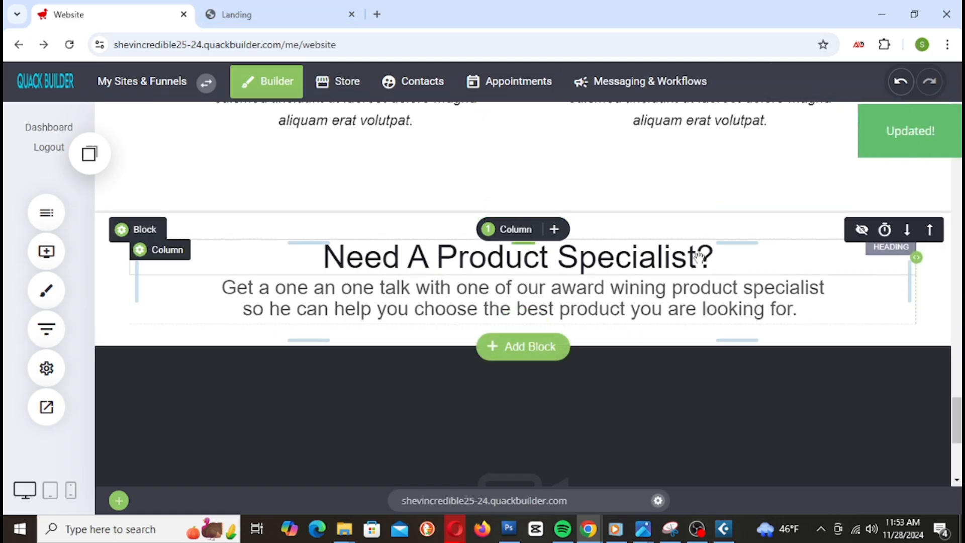
drag(600, 225, 599, 219)
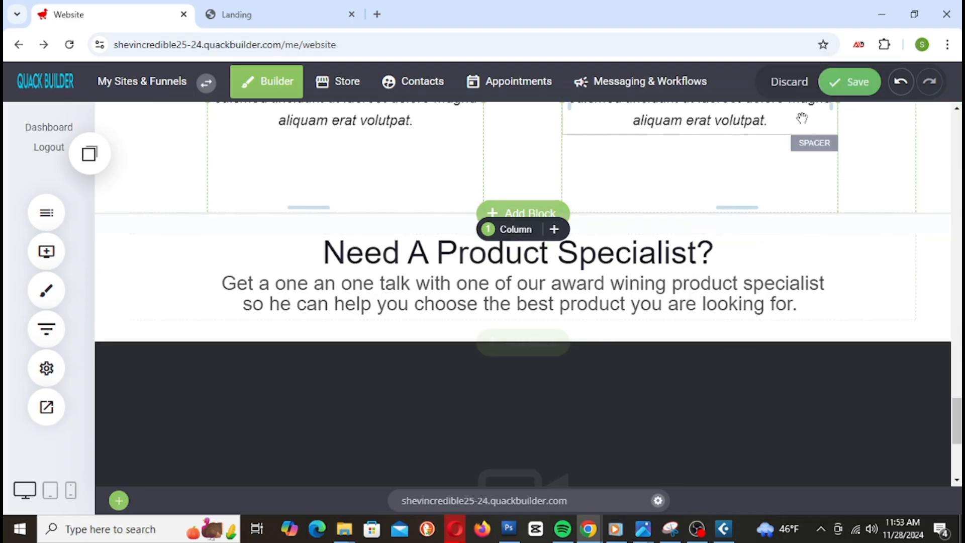
click(855, 81)
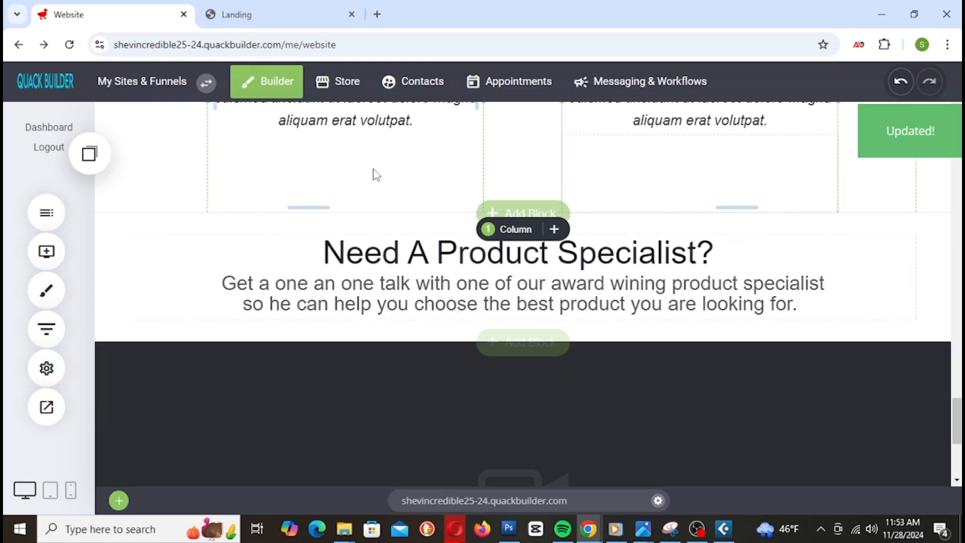
click(257, 15)
right_click(257, 13)
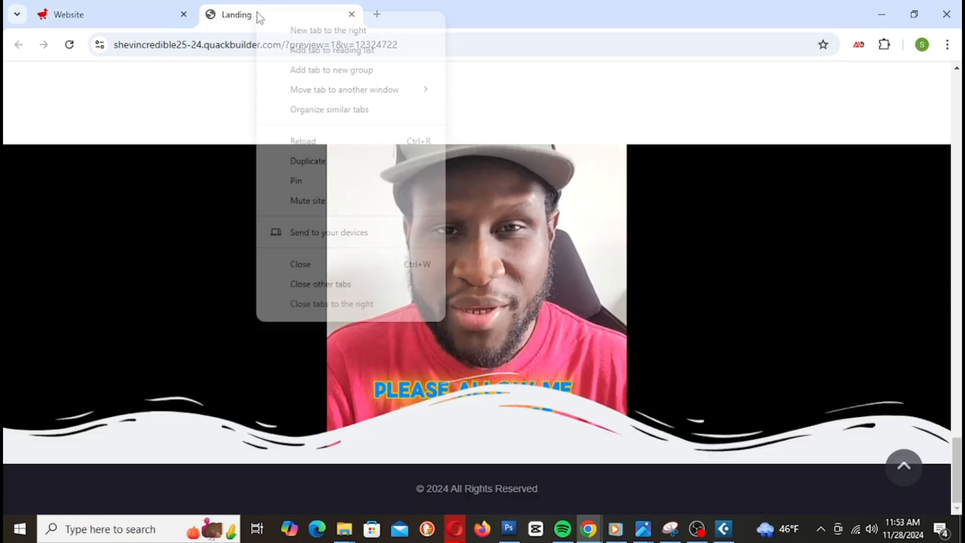
click(352, 140)
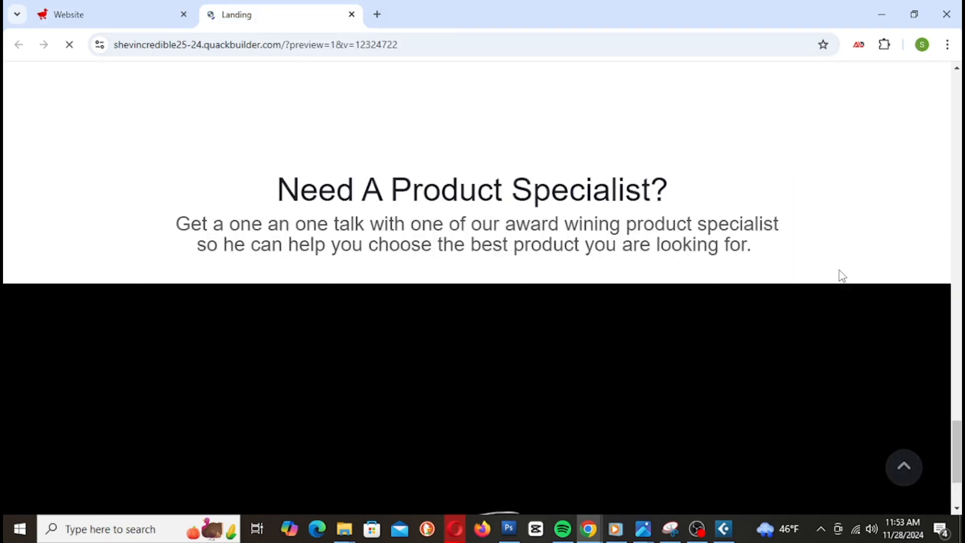
scroll(840, 274, up, 9)
scroll(836, 265, down, 7)
scroll(836, 264, down, 5)
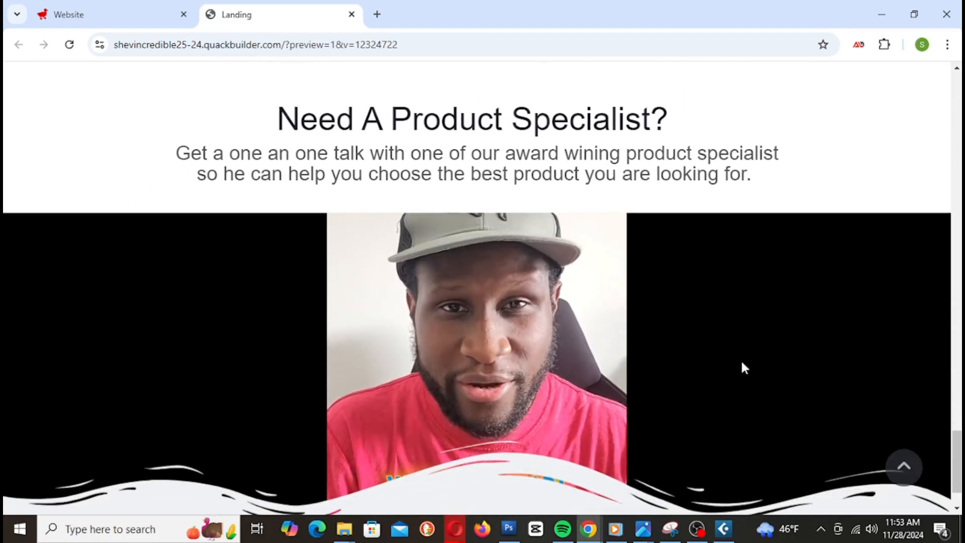
scroll(741, 364, up, 10)
scroll(739, 372, up, 5)
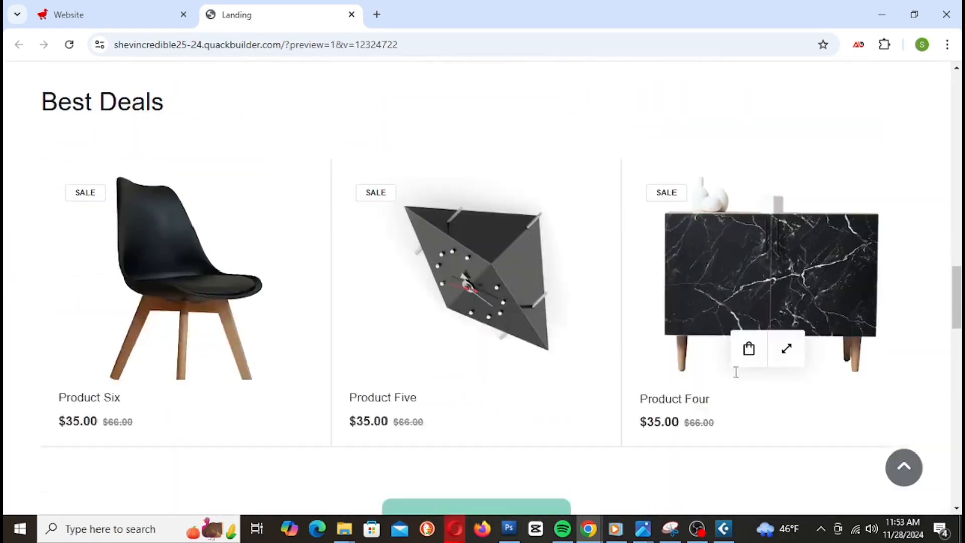
scroll(734, 372, down, 12)
scroll(718, 357, down, 1)
scroll(711, 346, up, 4)
scroll(711, 347, down, 5)
scroll(711, 348, up, 5)
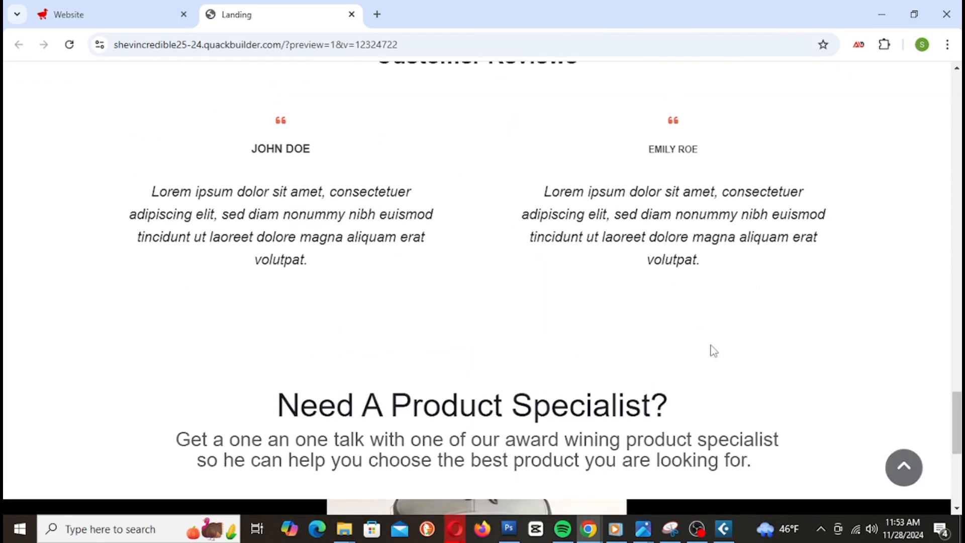
scroll(711, 347, up, 3)
scroll(710, 347, down, 5)
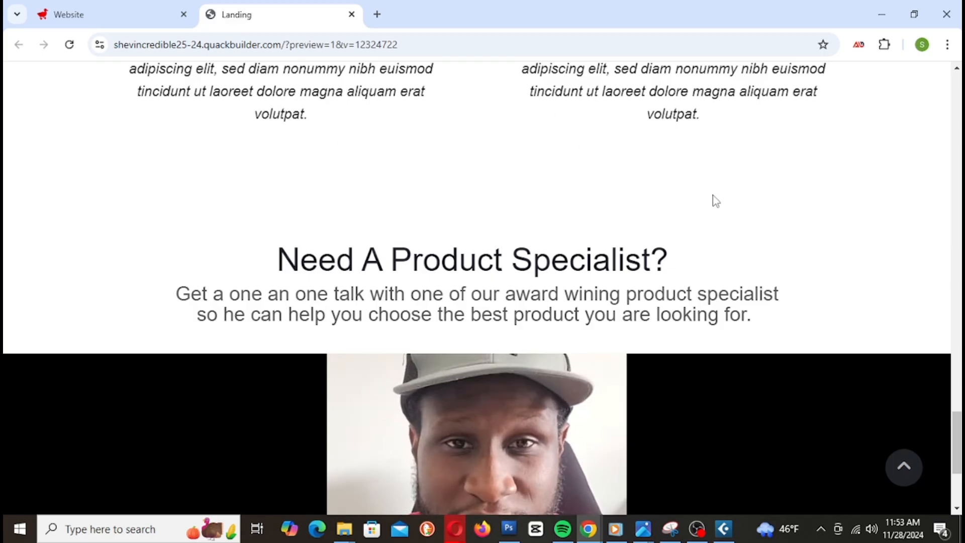
scroll(714, 198, down, 4)
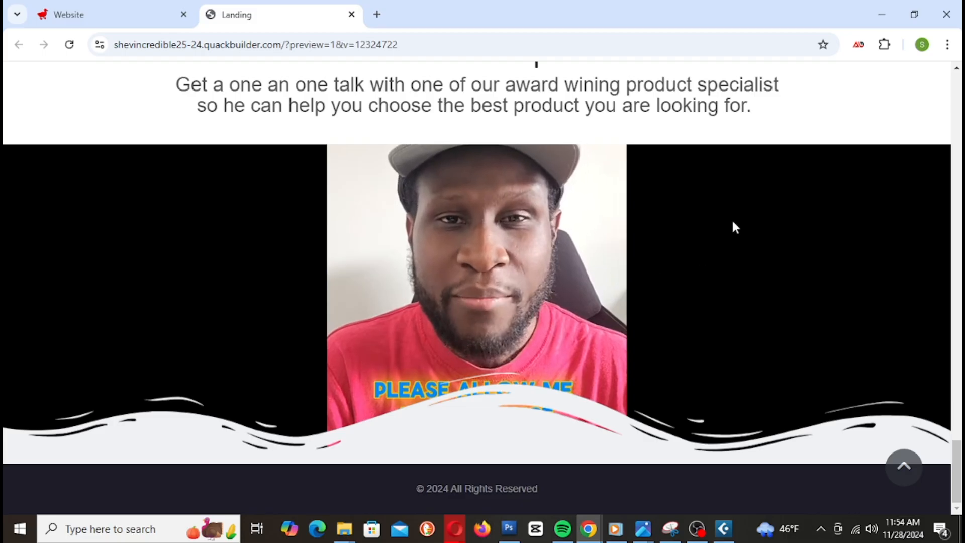
click(120, 15)
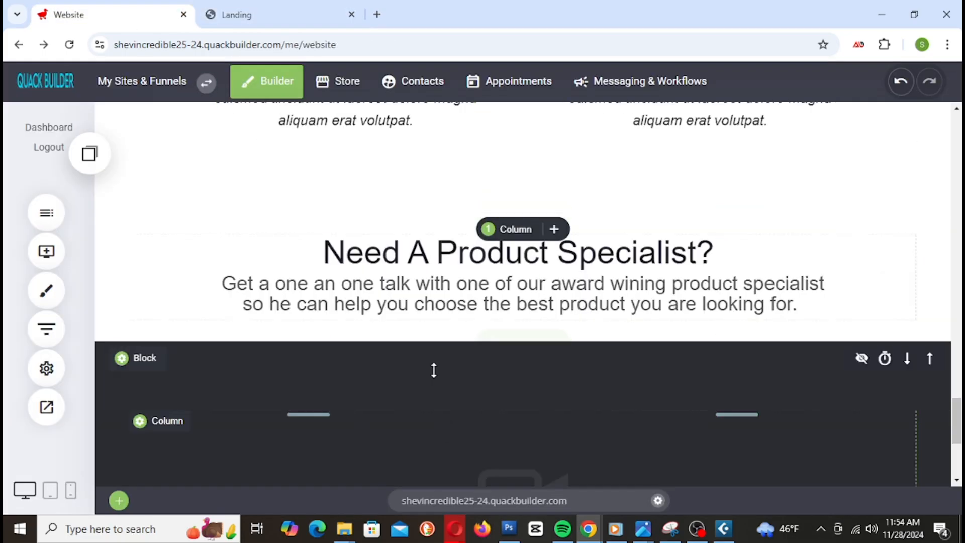
scroll(439, 412, down, 4)
Set the video section's shape divider type to Brush and save.
click(154, 147)
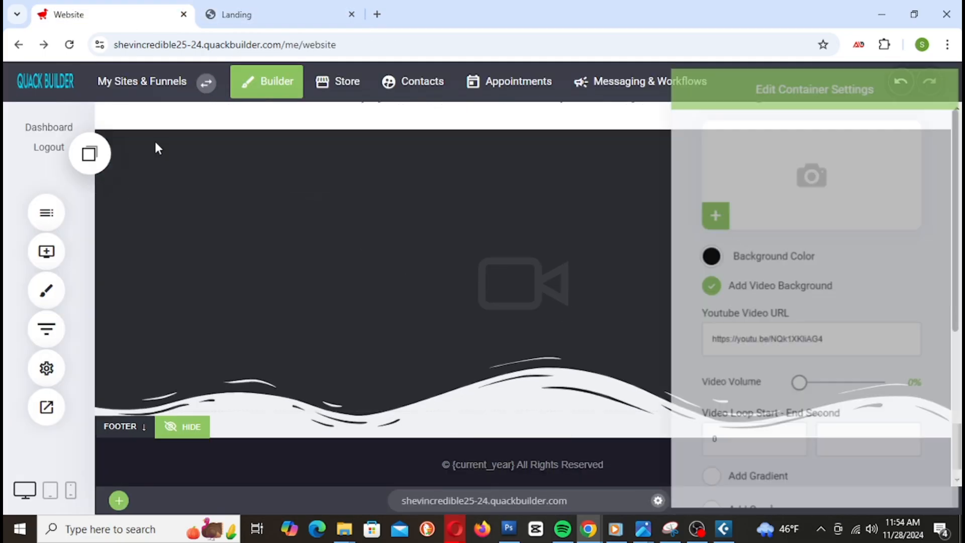
scroll(797, 372, down, 4)
scroll(797, 372, down, 2)
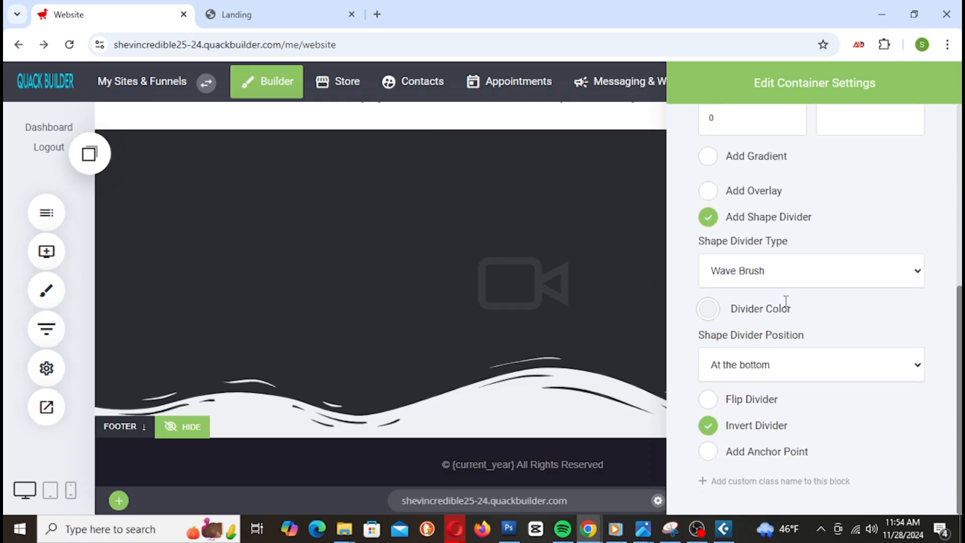
click(782, 274)
click(743, 183)
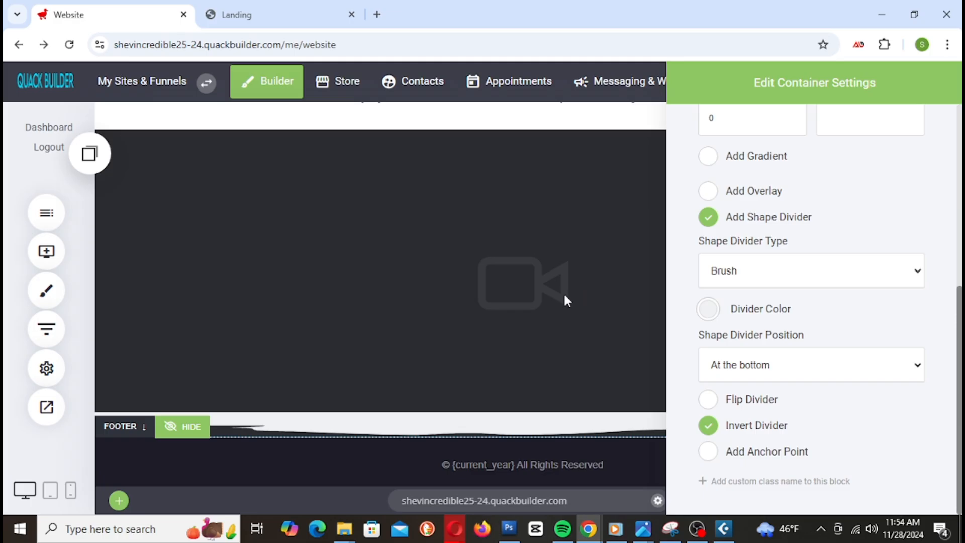
click(518, 288)
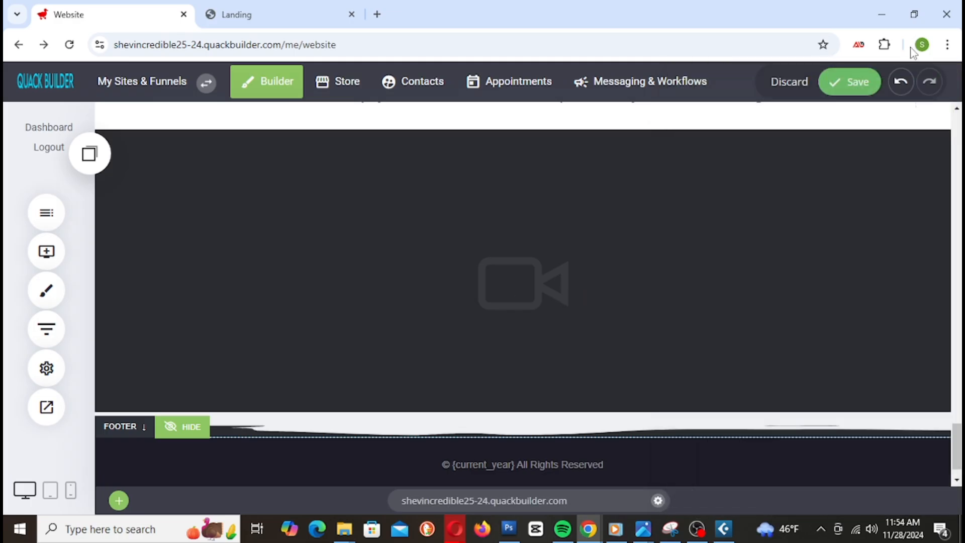
click(857, 86)
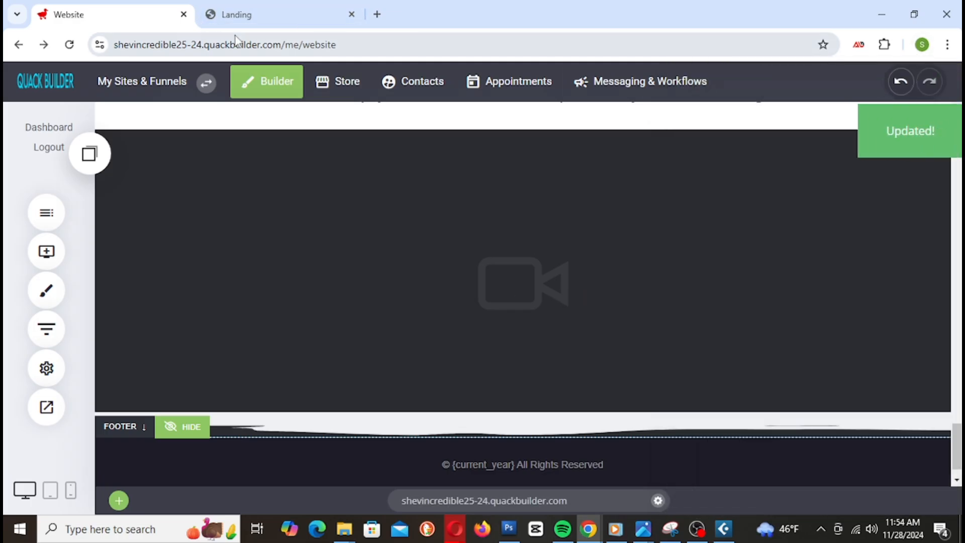
Reload the Landing preview to display the Brush divider.
click(256, 14)
right_click(254, 14)
click(309, 134)
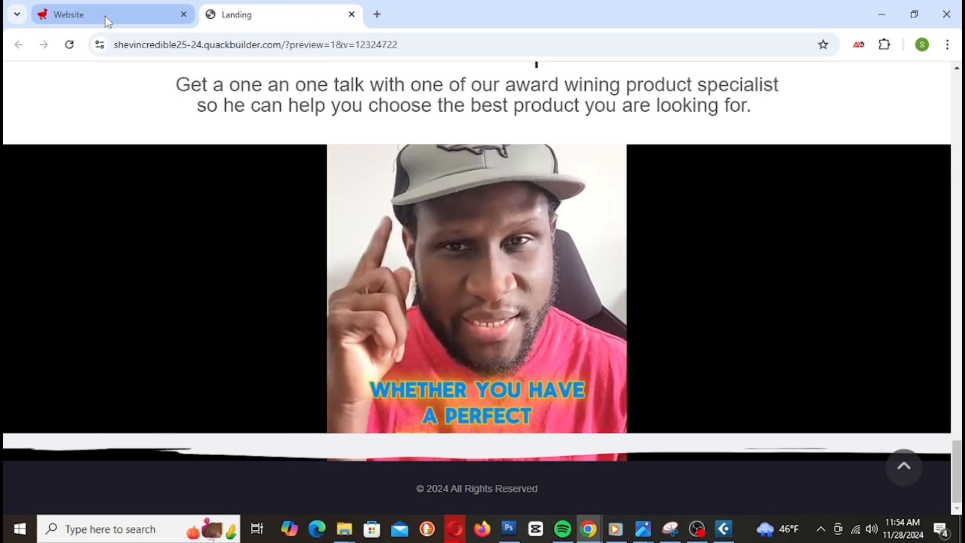
Scroll through the Landing preview checking the Brush divider, then go back to the Website editor.
scroll(794, 287, up, 4)
scroll(771, 304, down, 4)
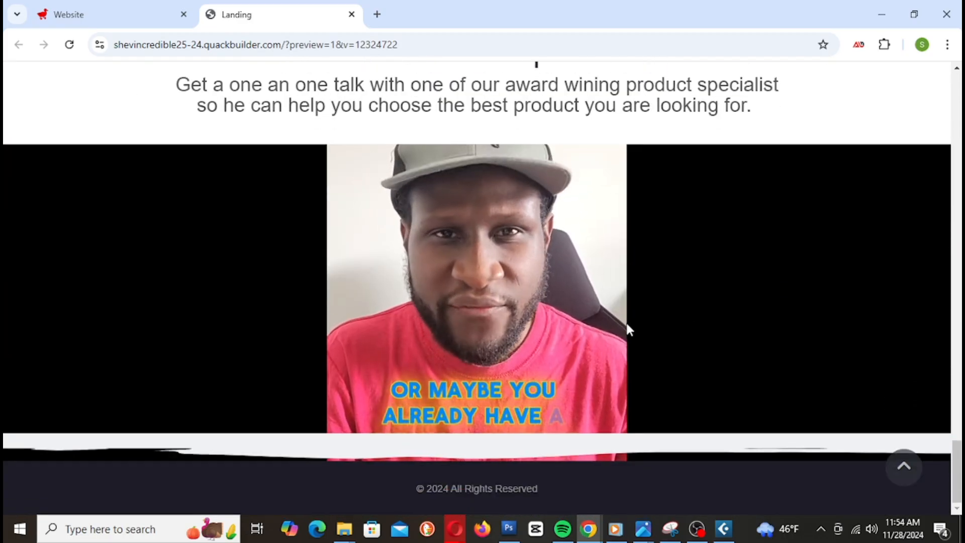
scroll(627, 378, up, 2)
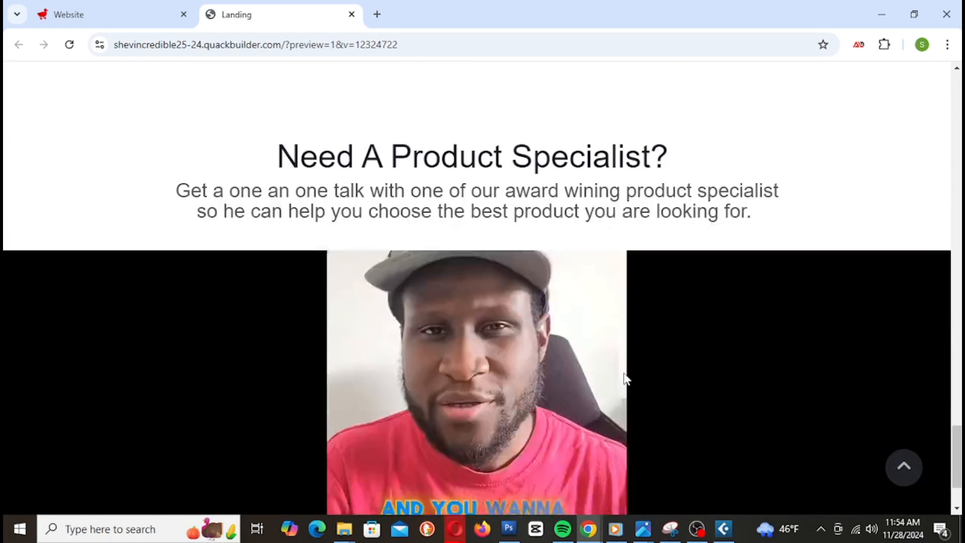
scroll(627, 379, down, 2)
click(100, 23)
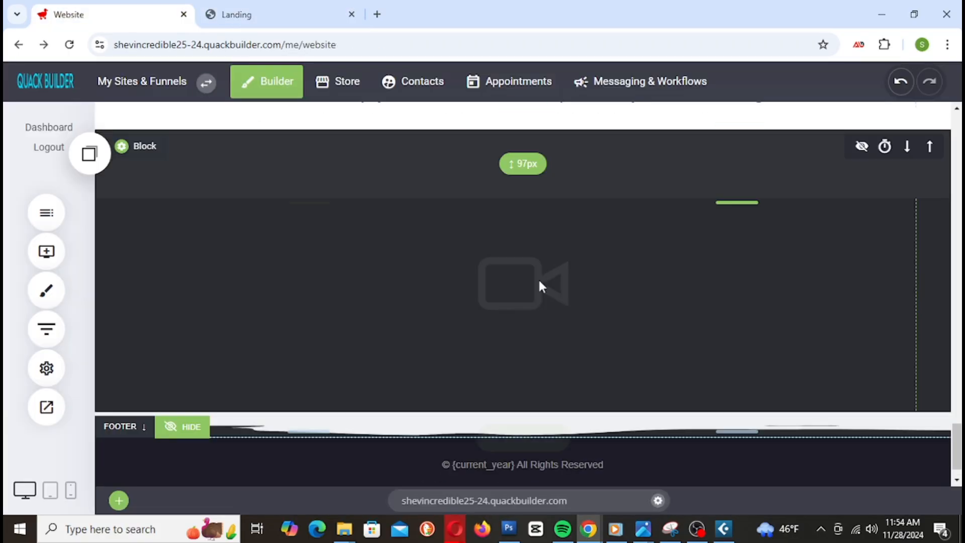
Insert the saved Need A Product Specialist? container from Saved Blocks & Elements below the video section.
scroll(553, 282, down, 1)
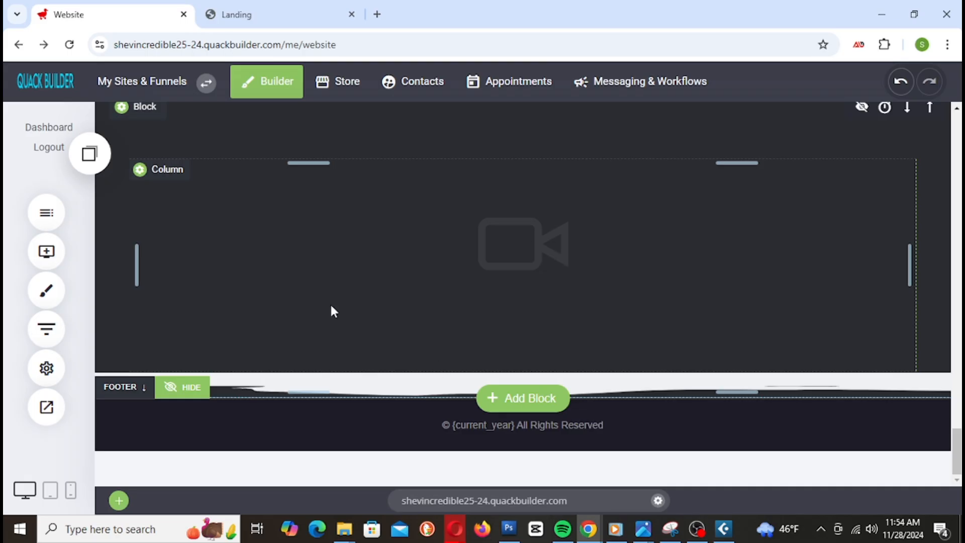
scroll(364, 312, up, 6)
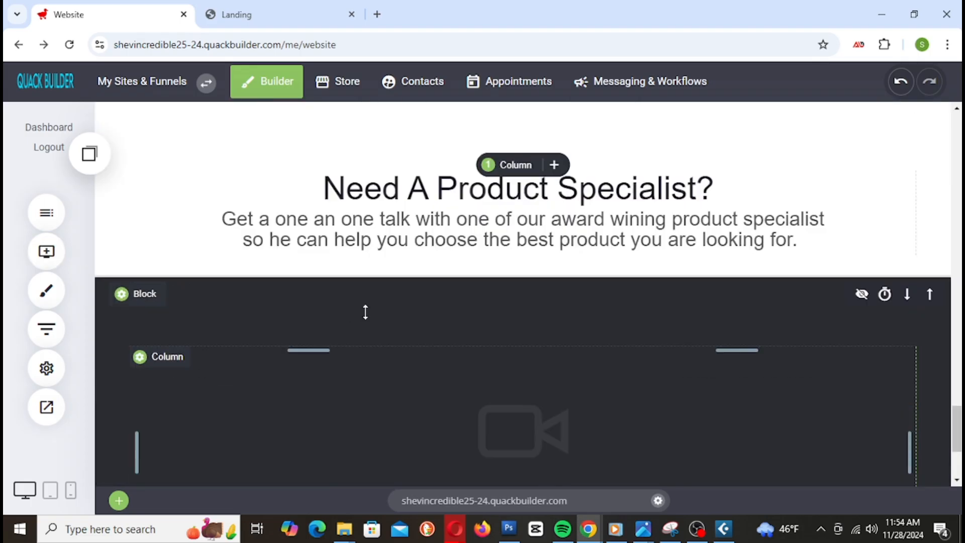
scroll(371, 318, down, 2)
scroll(547, 324, down, 1)
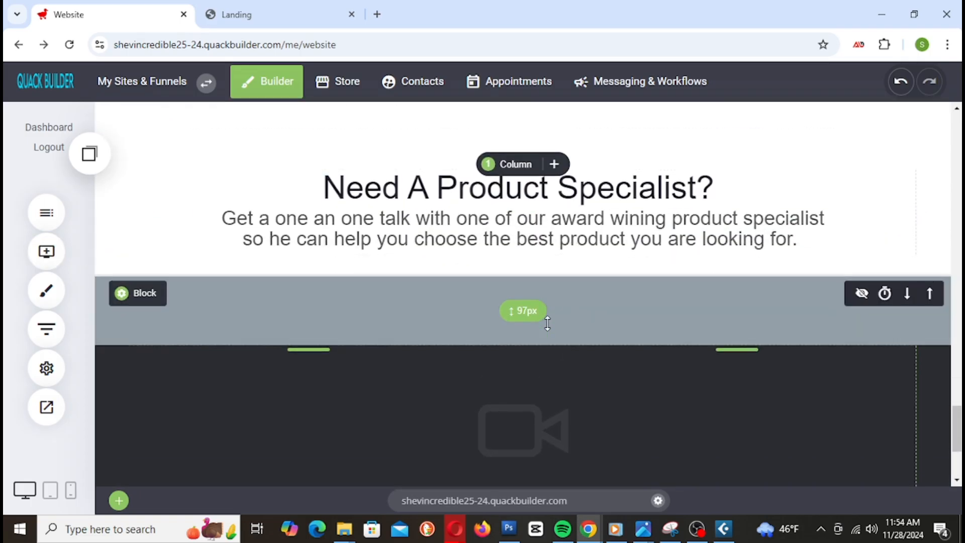
scroll(264, 232, up, 1)
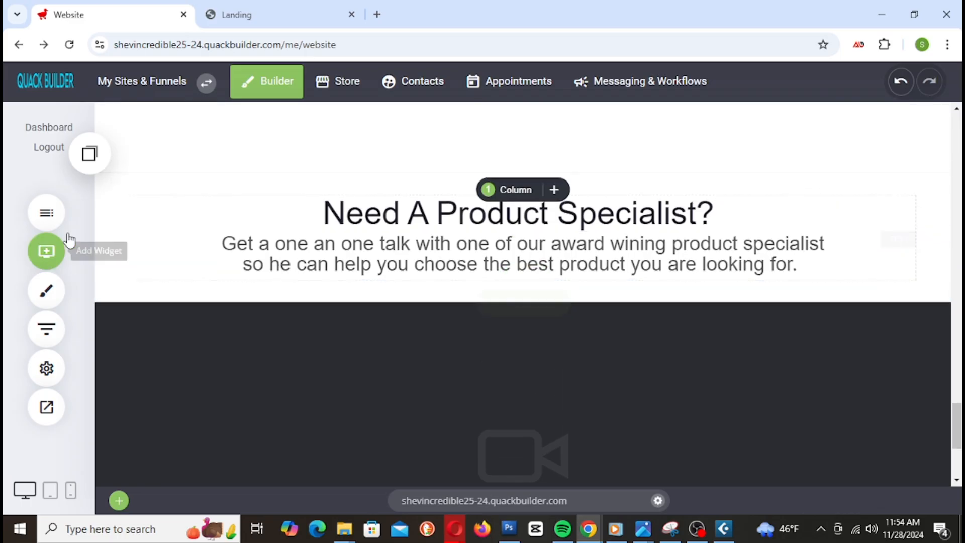
scroll(501, 305, down, 3)
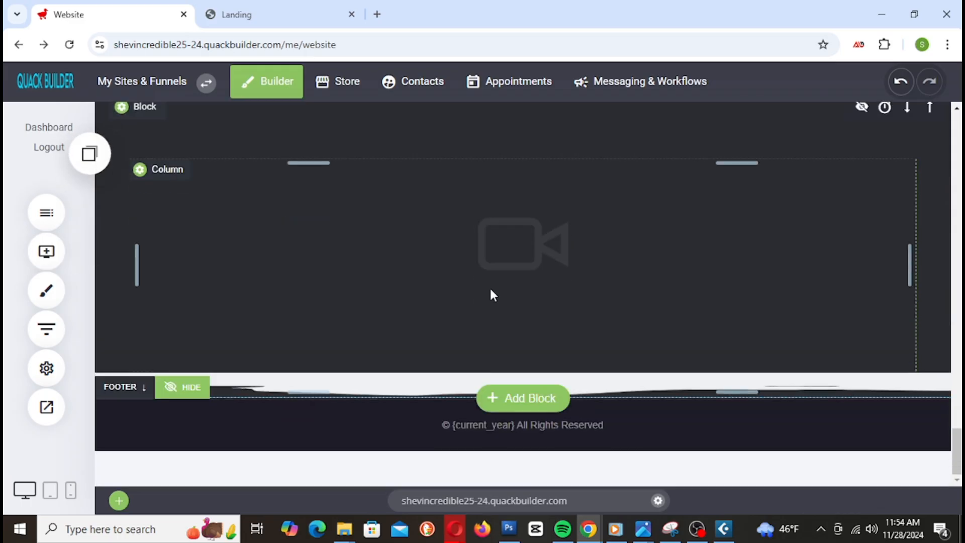
click(89, 153)
drag(149, 293, 478, 373)
Save the page with the new specialist section.
scroll(636, 312, down, 3)
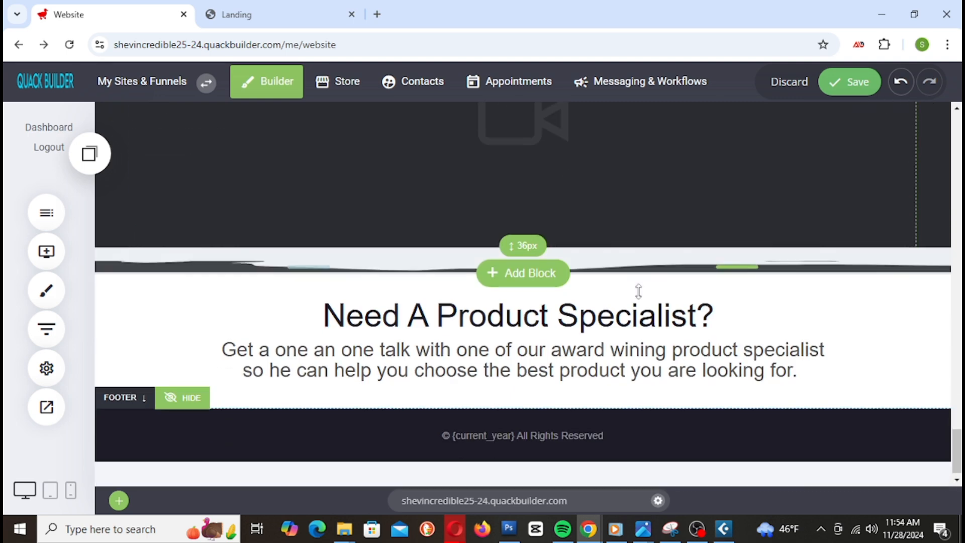
click(860, 91)
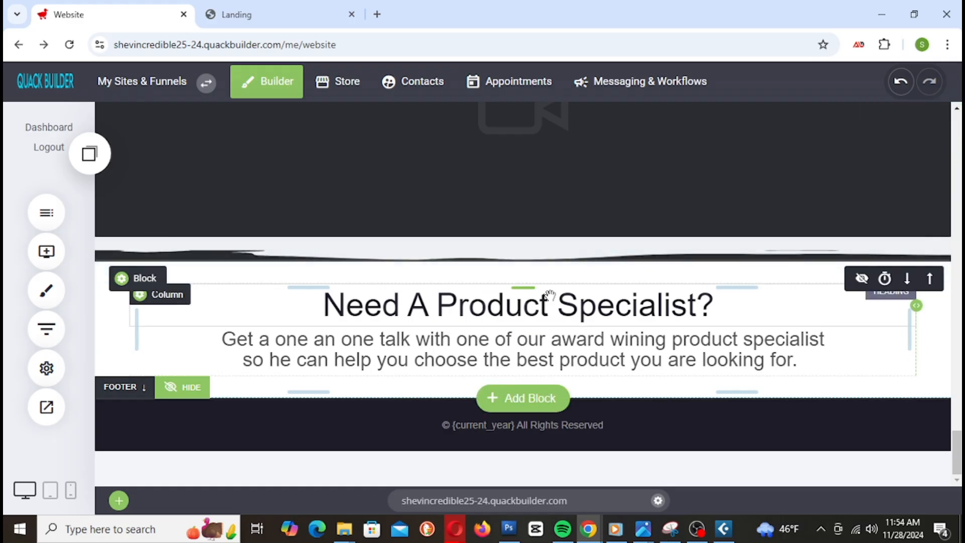
scroll(549, 296, up, 4)
scroll(549, 297, down, 4)
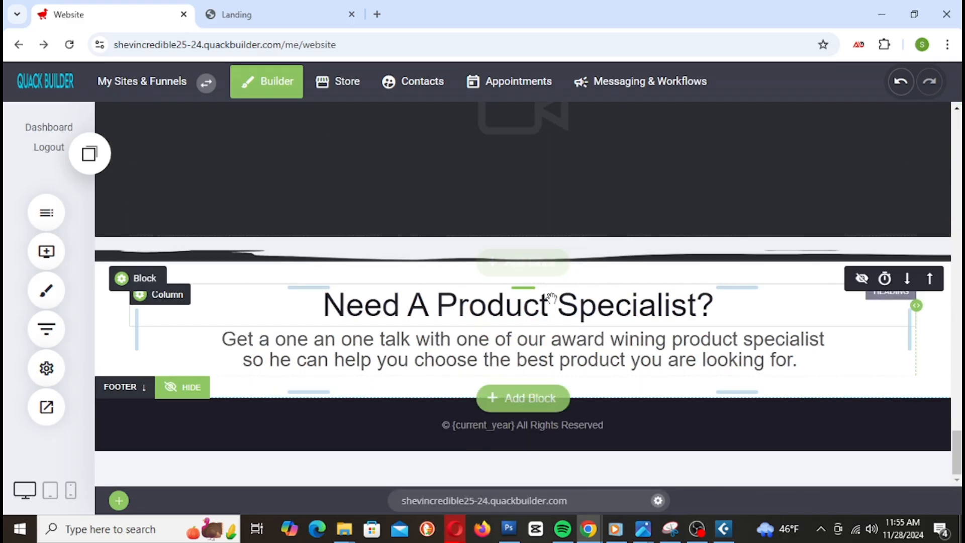
Change the new section's heading to 'Please don't wait catch we wile you can' and select the paragraph text below.
click(363, 302)
click(363, 302)
drag(328, 308, 716, 320)
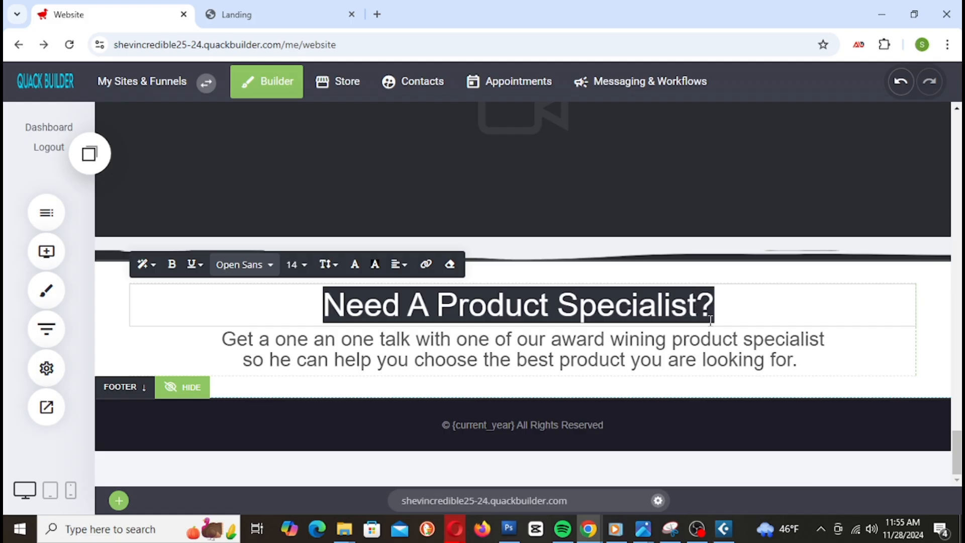
text(Please don't wait catch we wil)
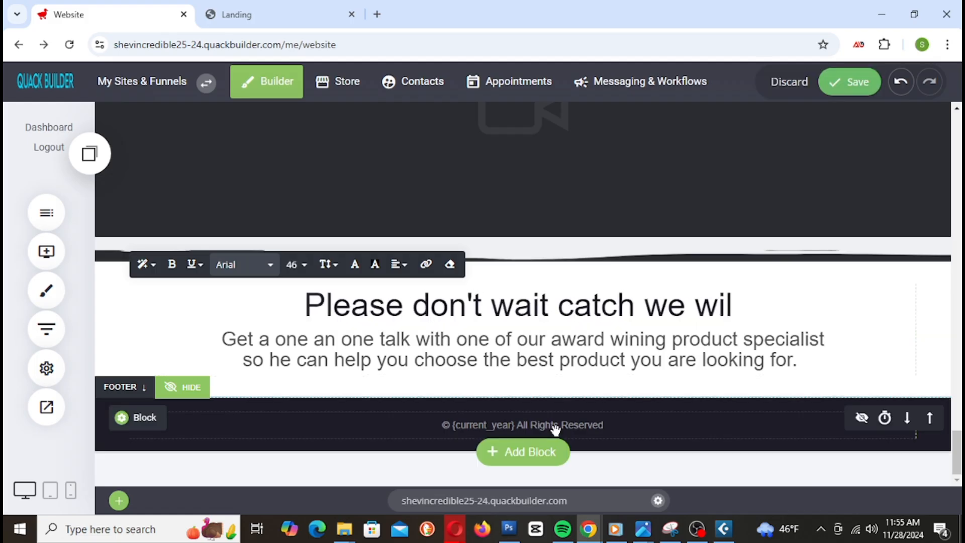
text(e you can)
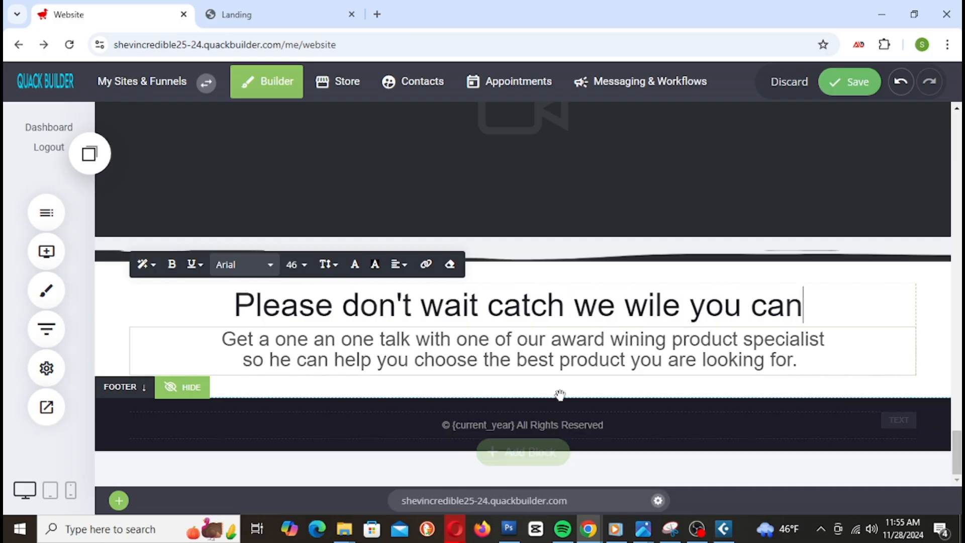
click(385, 366)
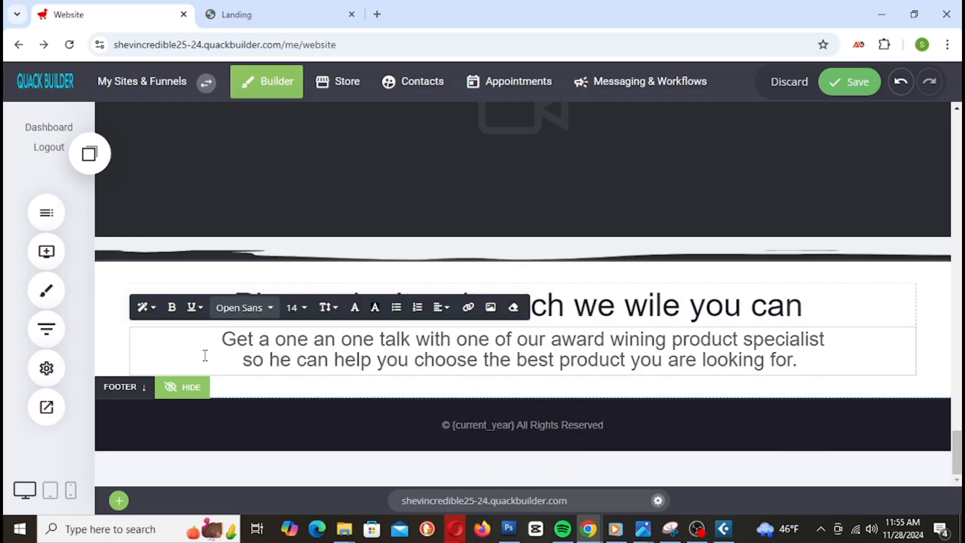
drag(215, 340, 870, 356)
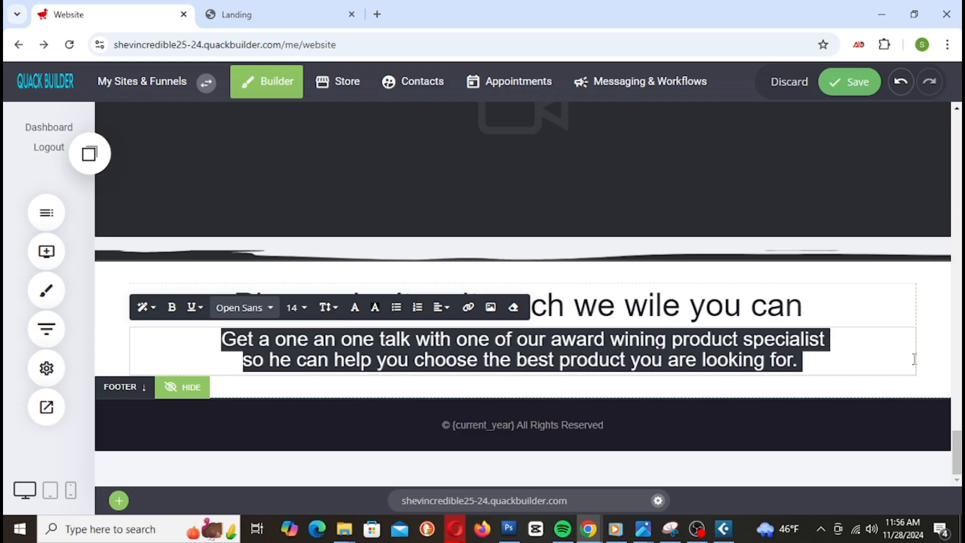
Begin the paragraph with 'Get the help you nee wile we online'.
text(get)
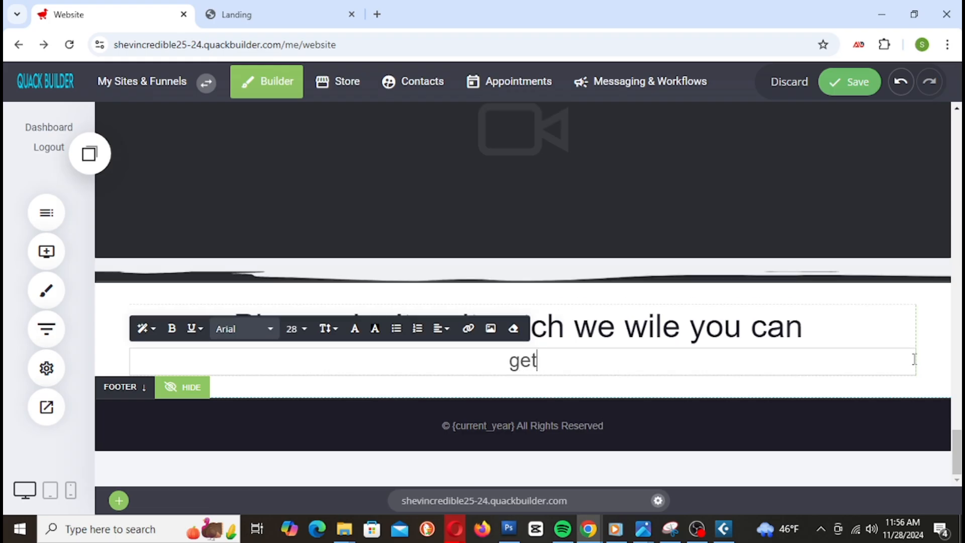
key(BackSpace)
key(BackSpace)
key(BackSpace)
key(BackSpace)
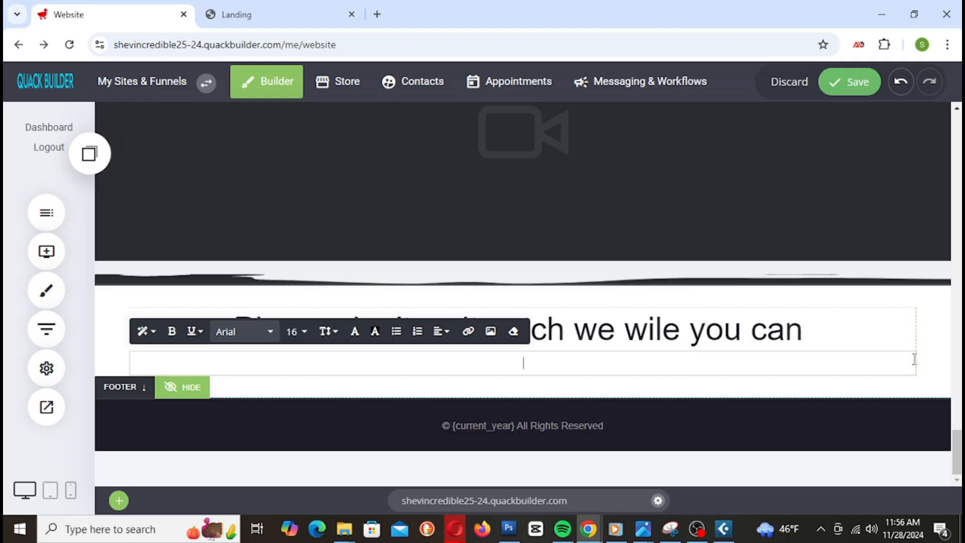
text(g)
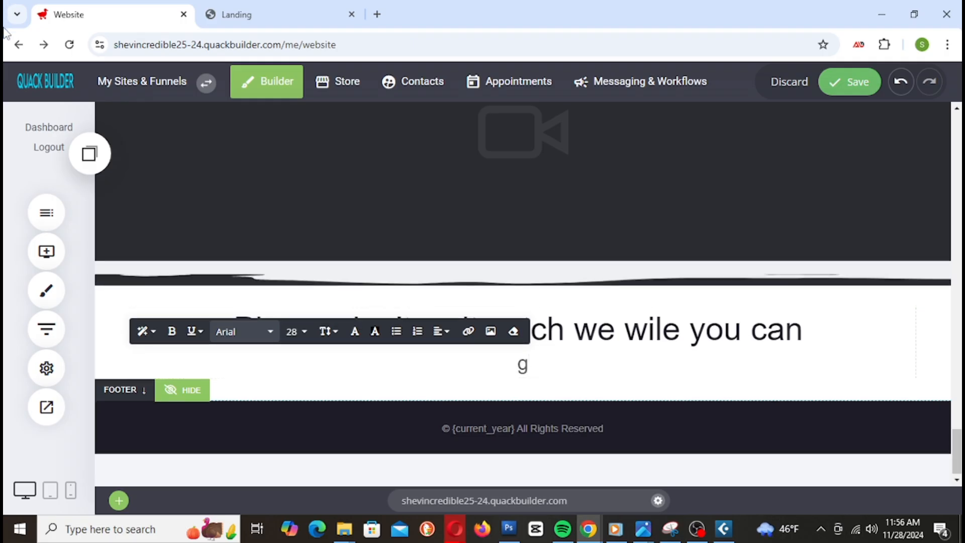
drag(530, 368, 516, 369)
text(Get )
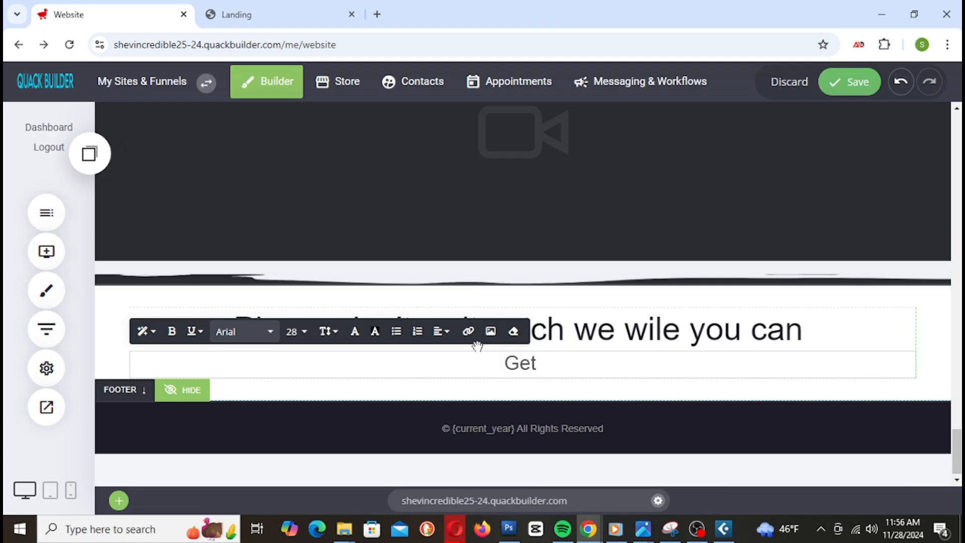
text(h)
key(BackSpace)
text(the he)
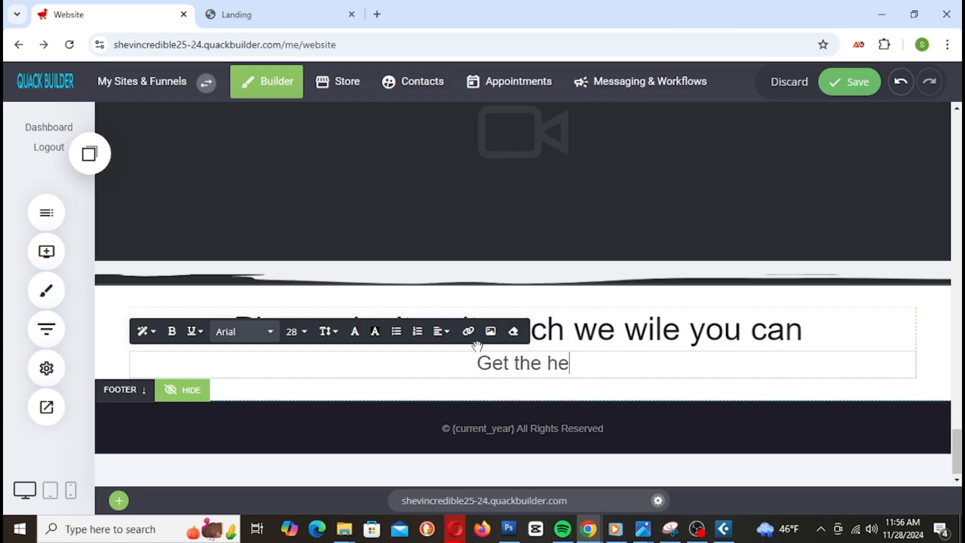
text(lp you )
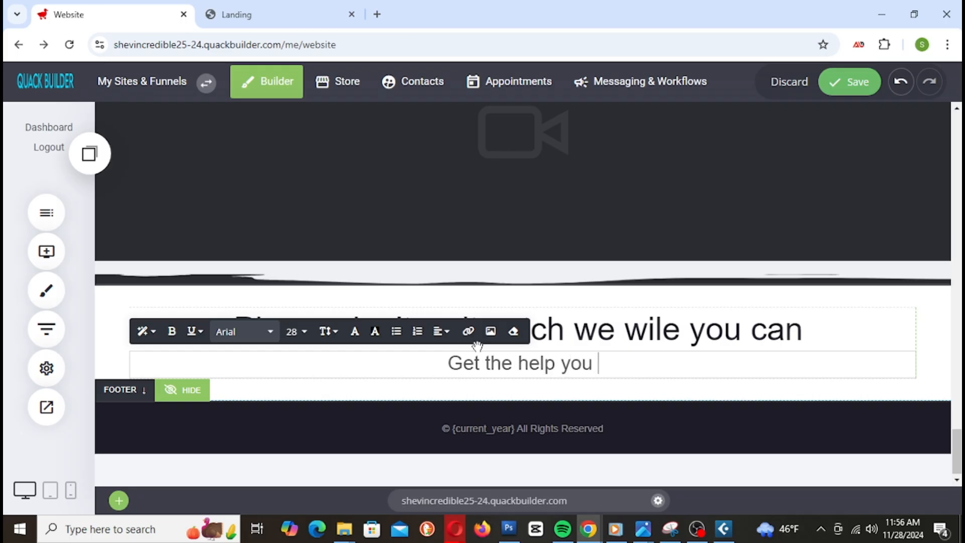
text(nee )
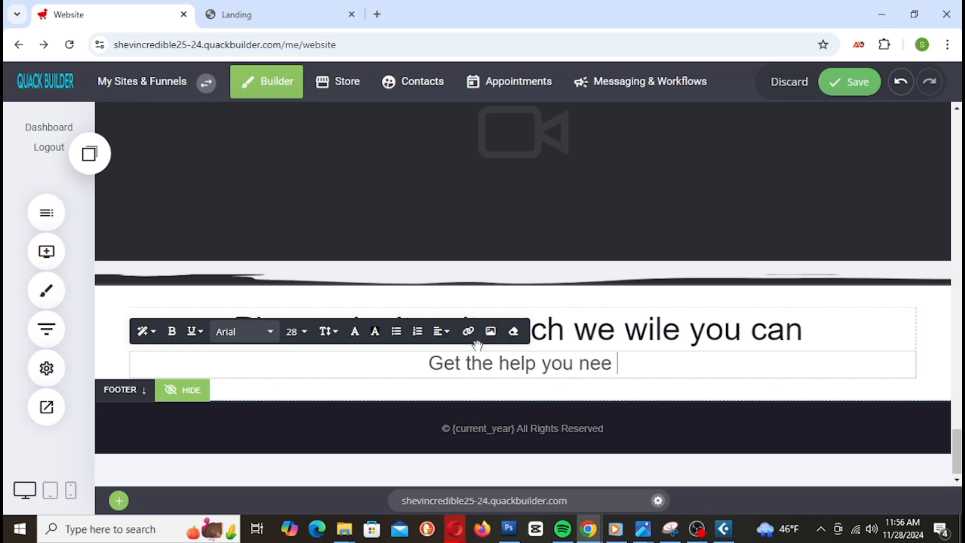
text(wile we )
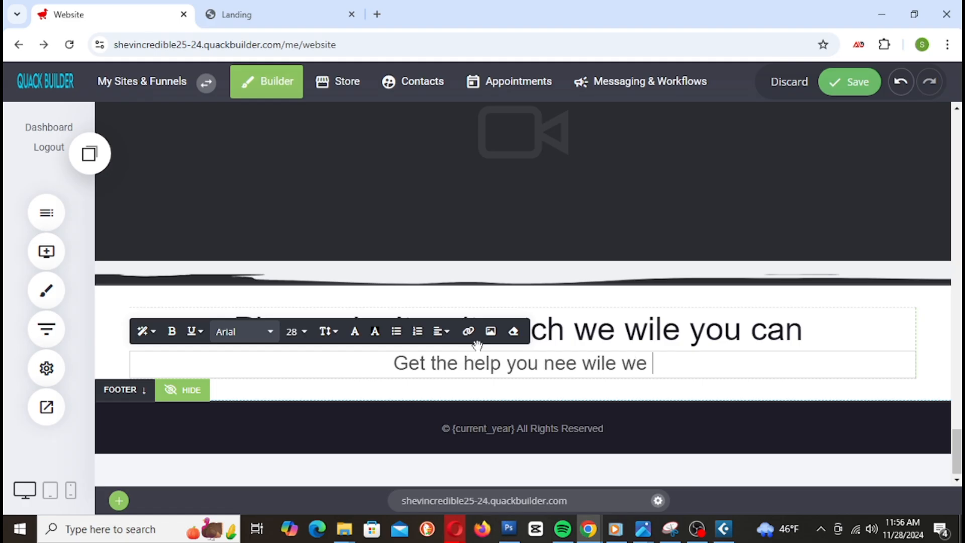
text(online)
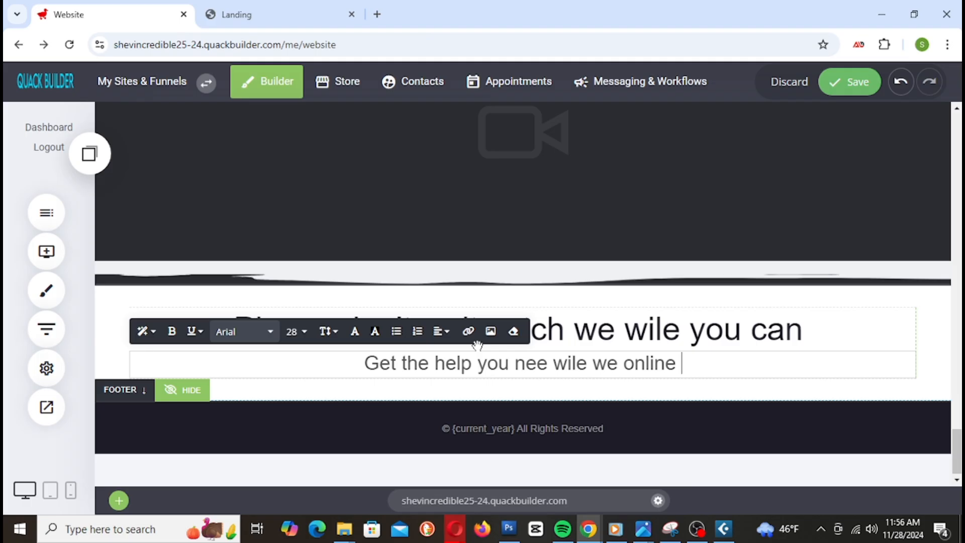
Continue with 'our specialist his here to help…', fixing the spelling, ending 'catching now...'.
text(our )
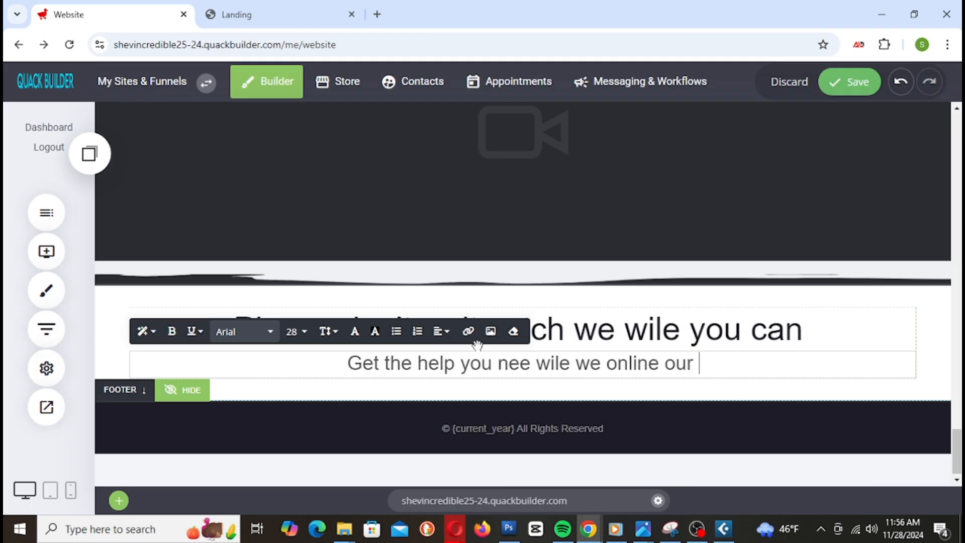
text(speci)
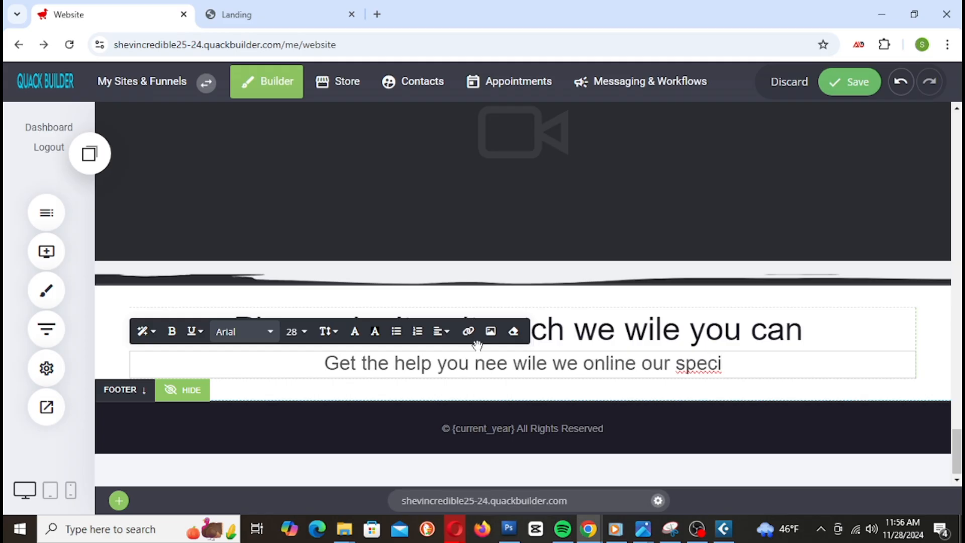
text(elist)
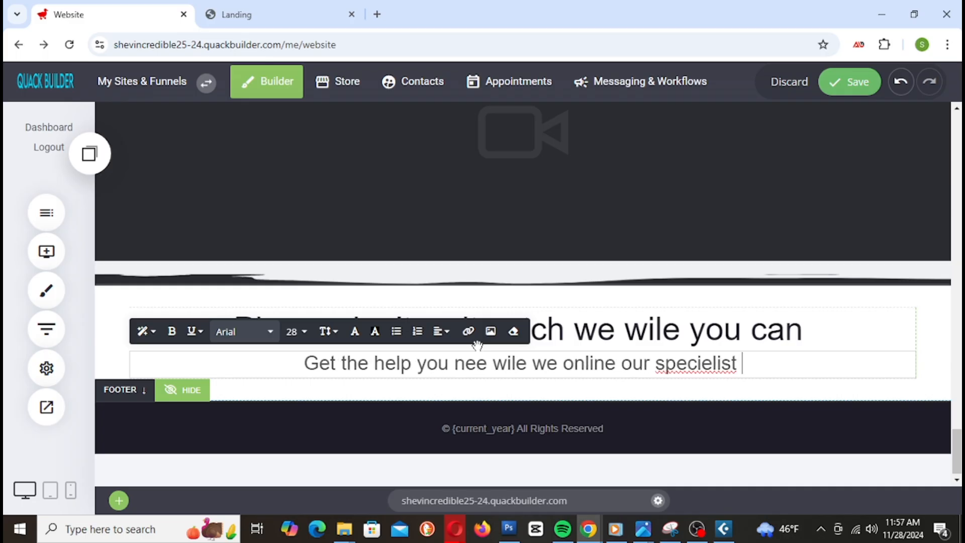
right_click(698, 373)
click(774, 39)
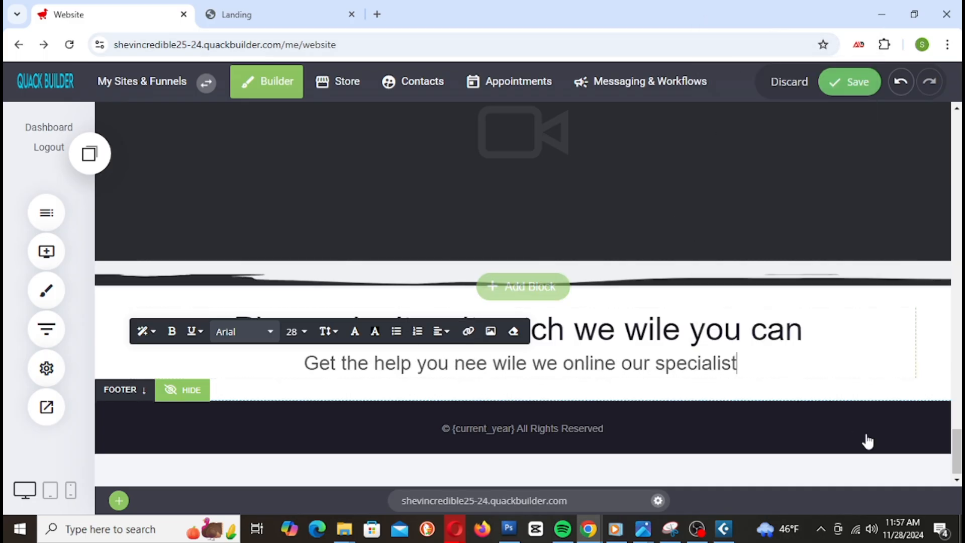
text(h)
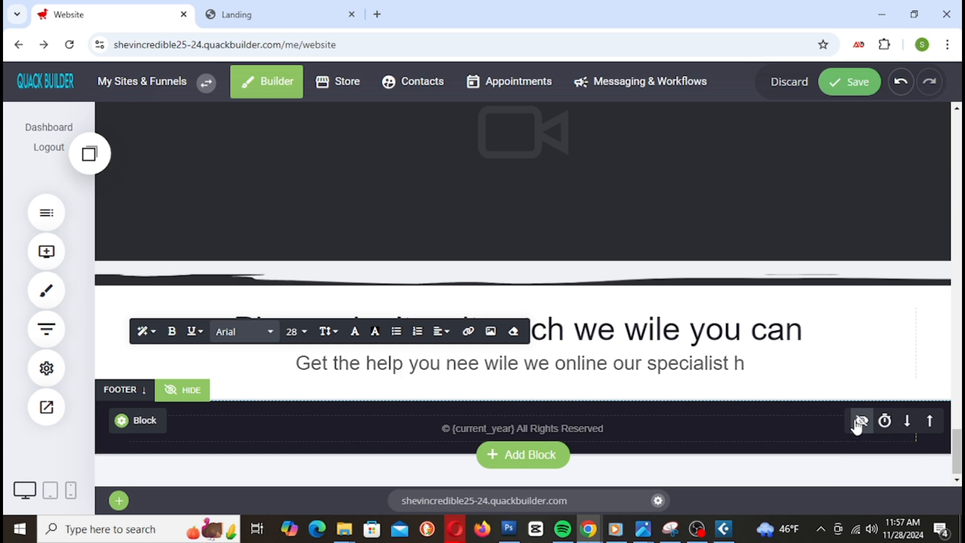
text(is here to help you get the product you need for the best price click the button below)
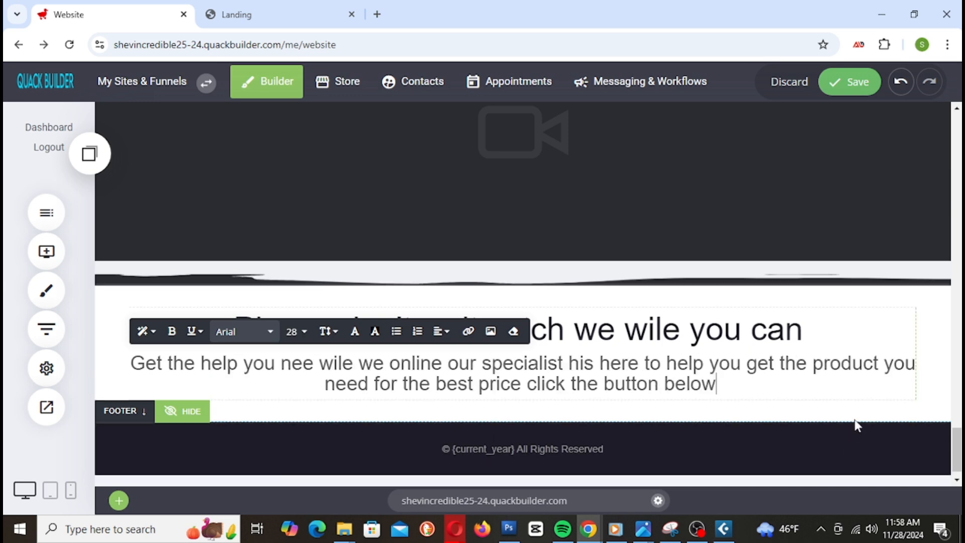
text( to)
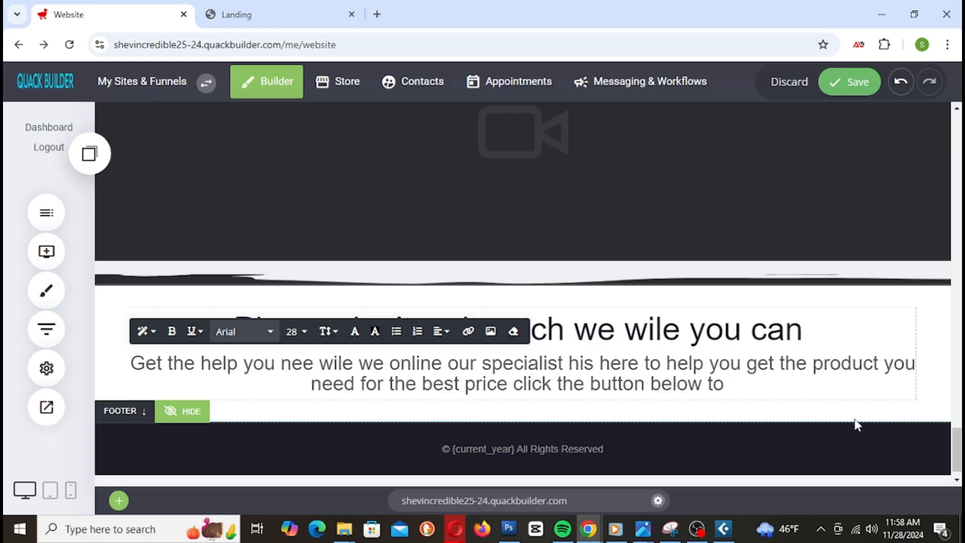
text( start cat)
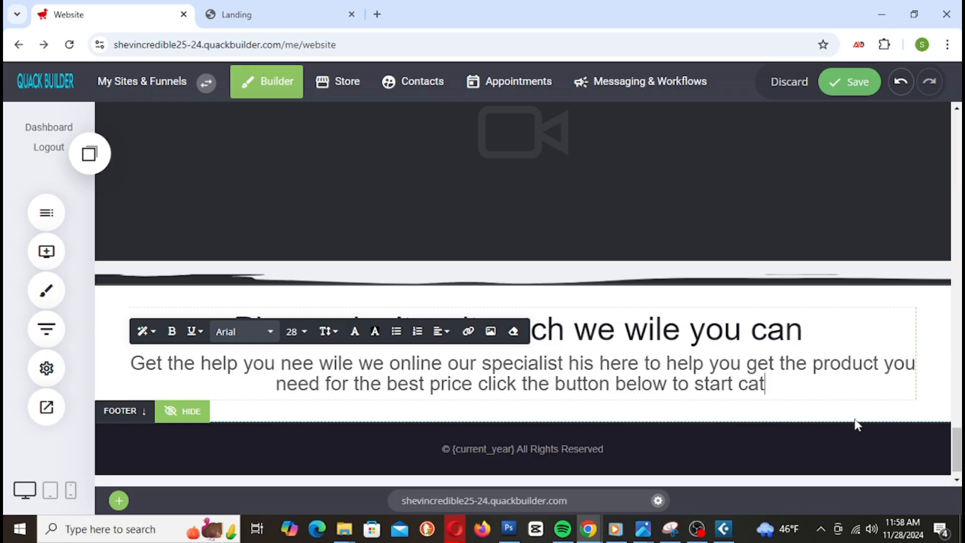
text(ching )
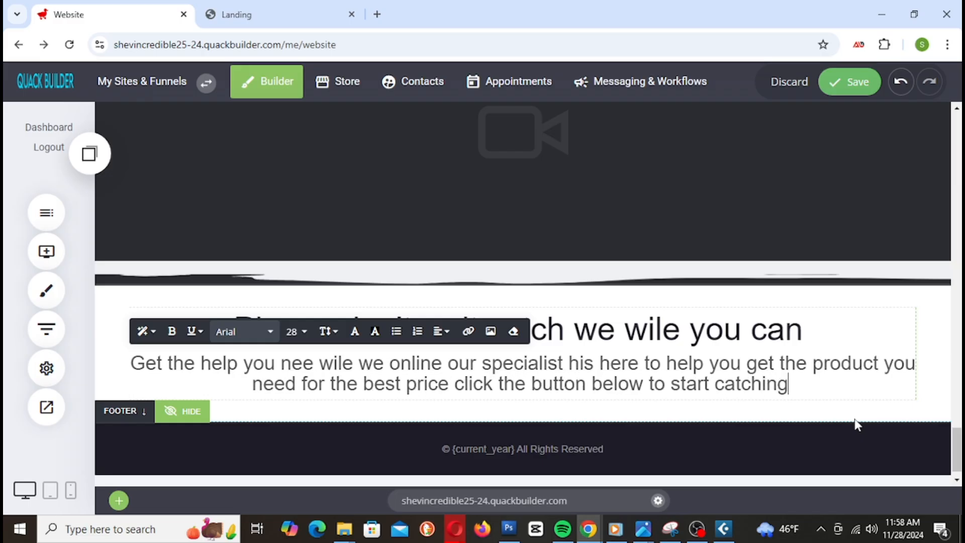
text(n)
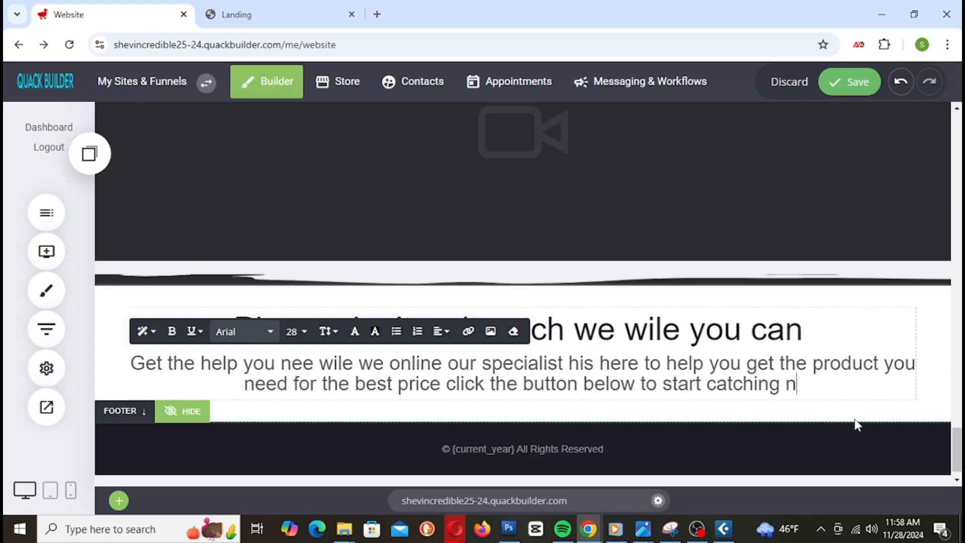
text(ow...)
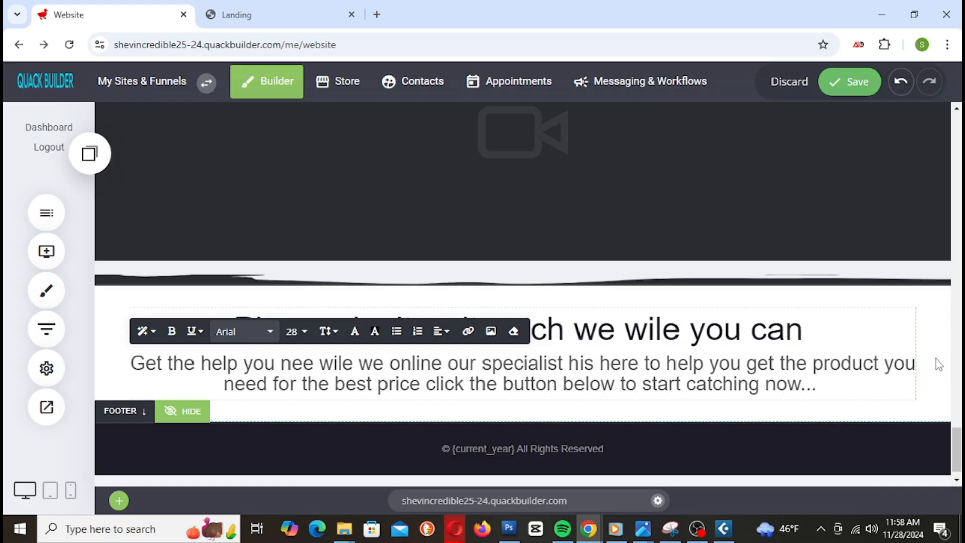
Finish editing the specialist paragraph and save the page.
click(939, 364)
scroll(280, 381, down, 1)
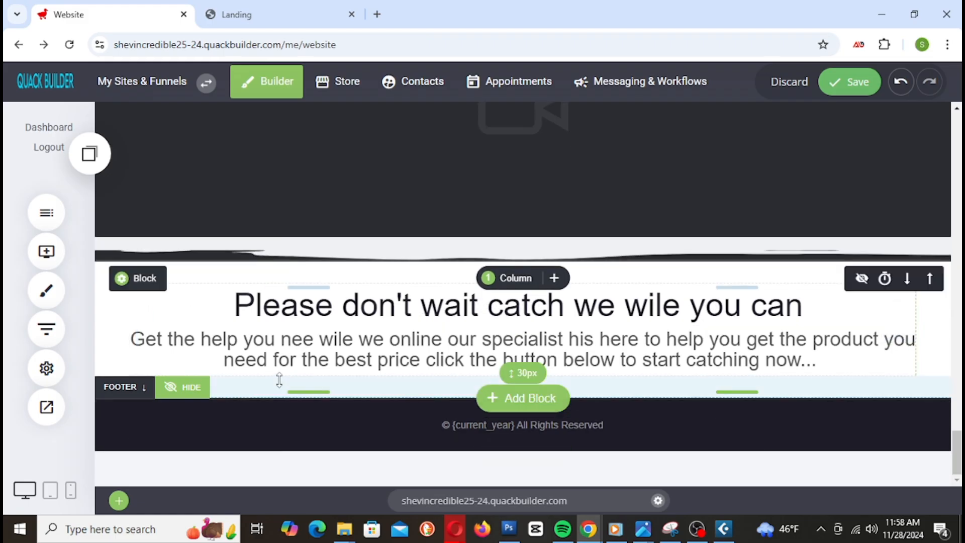
click(90, 154)
scroll(218, 327, down, 3)
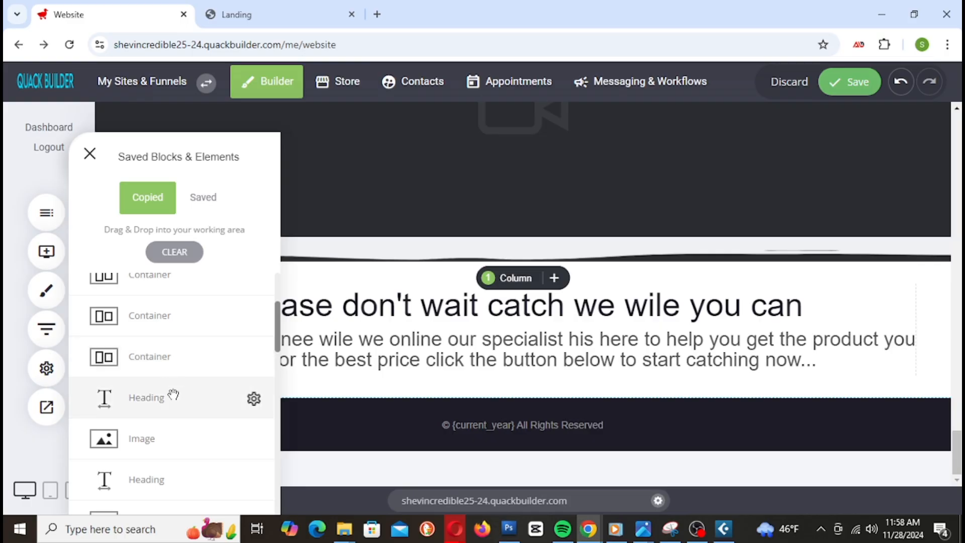
scroll(173, 397, down, 8)
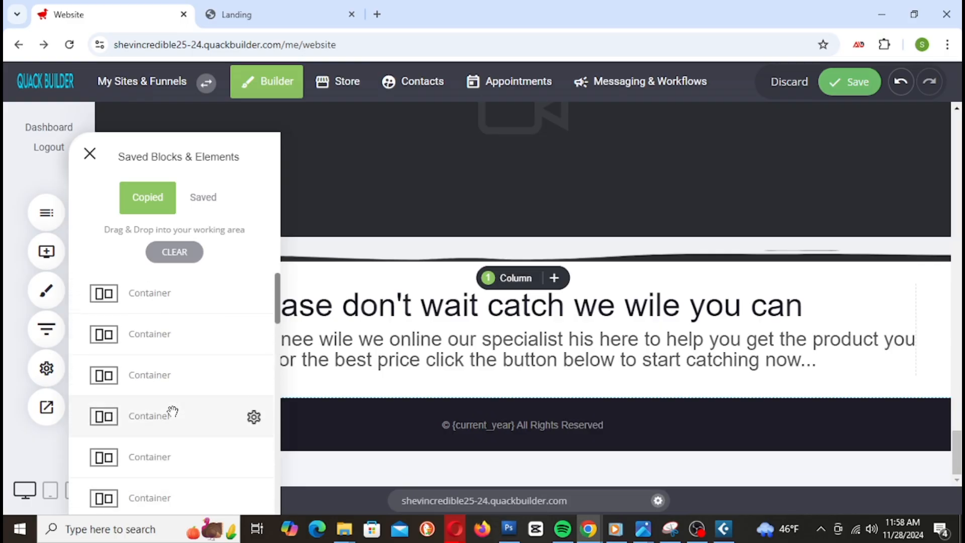
click(46, 251)
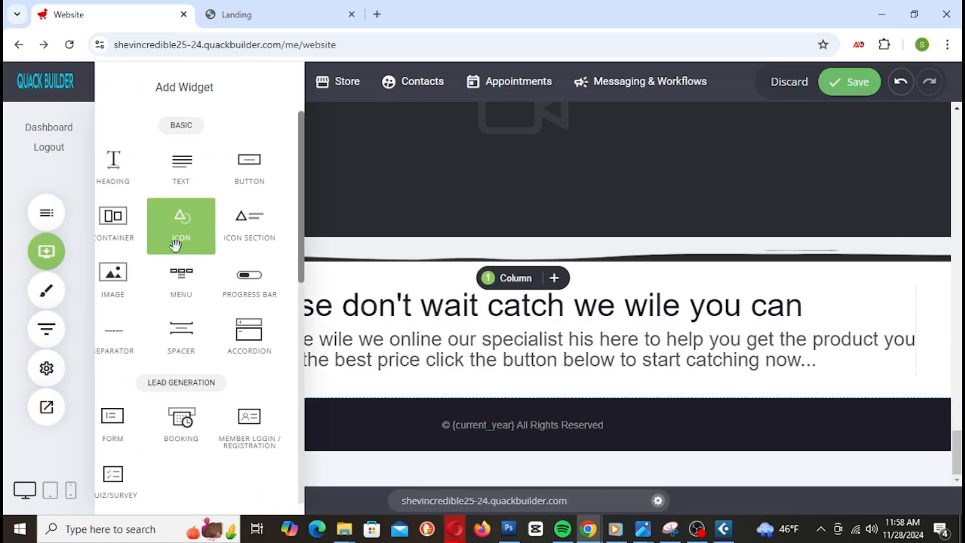
click(857, 89)
Copy the Shop All Deals button and place it beneath the specialist paragraph.
scroll(546, 328, up, 15)
scroll(543, 317, down, 5)
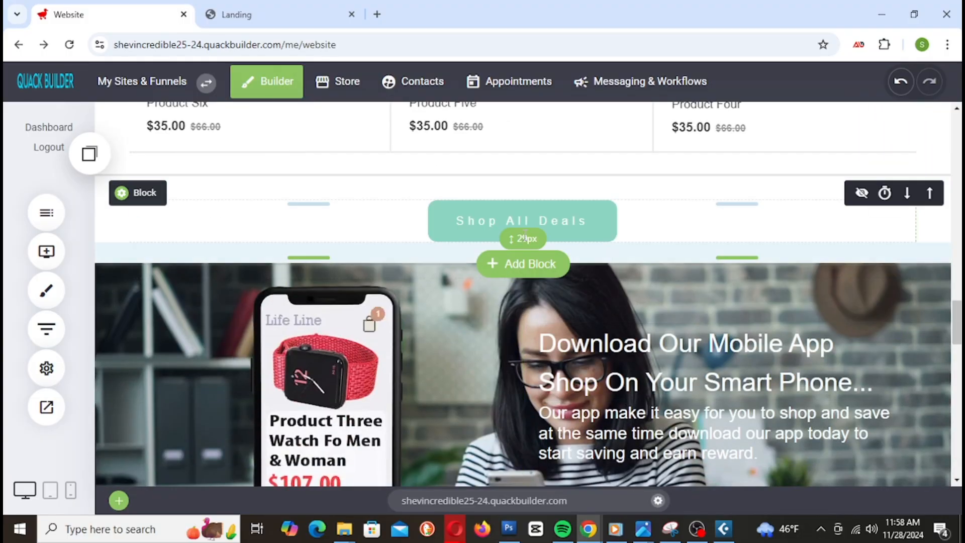
click(455, 221)
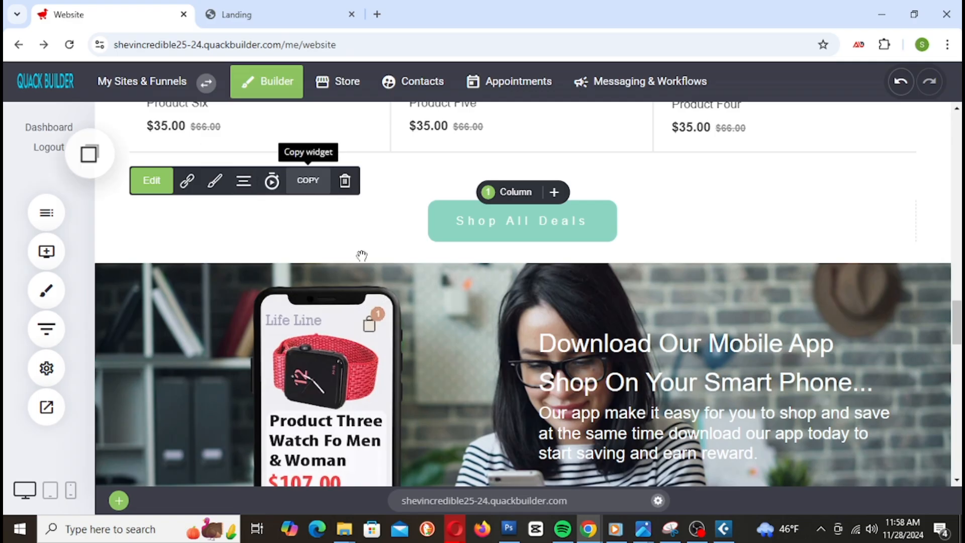
scroll(362, 255, down, 20)
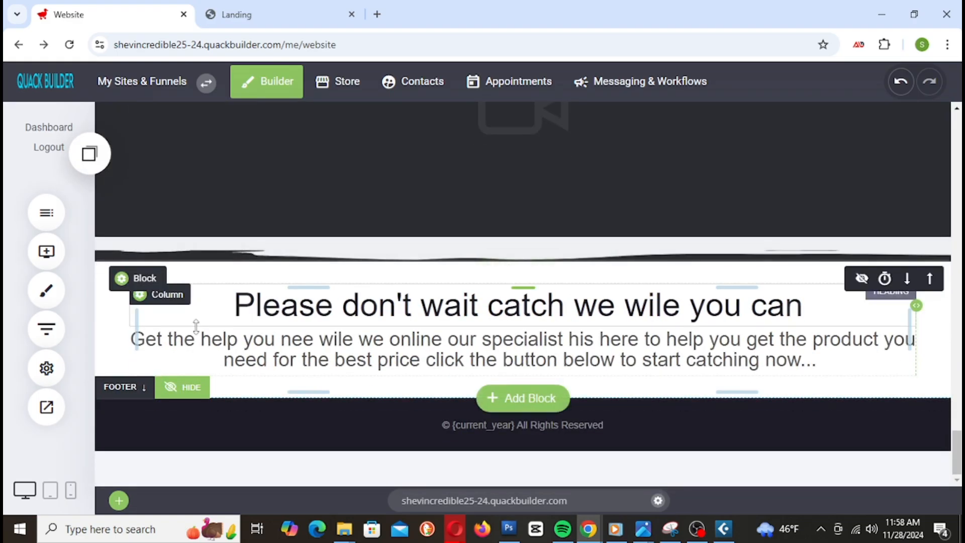
click(89, 153)
drag(165, 299, 525, 392)
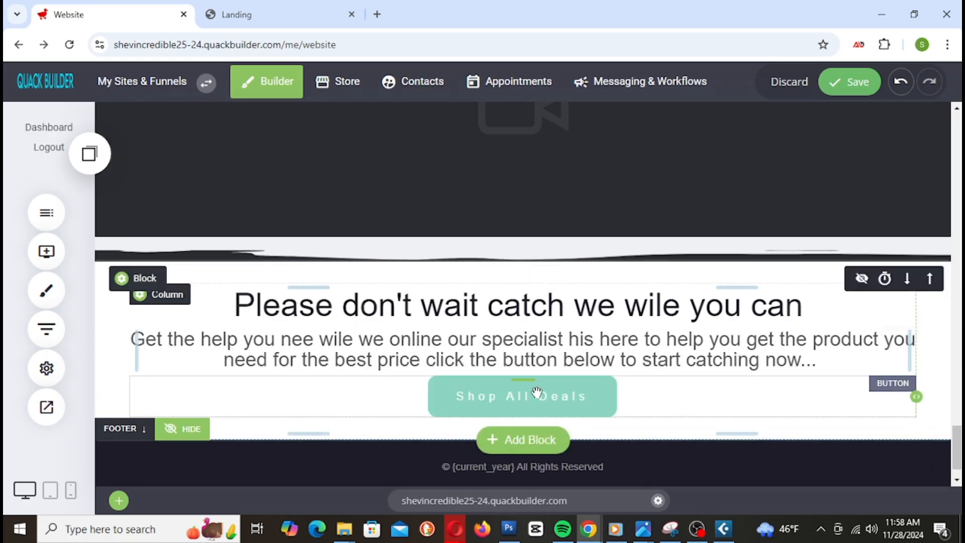
Relabel the copied button 'Start Chat Now', add a little space above it, and save.
click(507, 401)
drag(832, 144, 746, 162)
text(S)
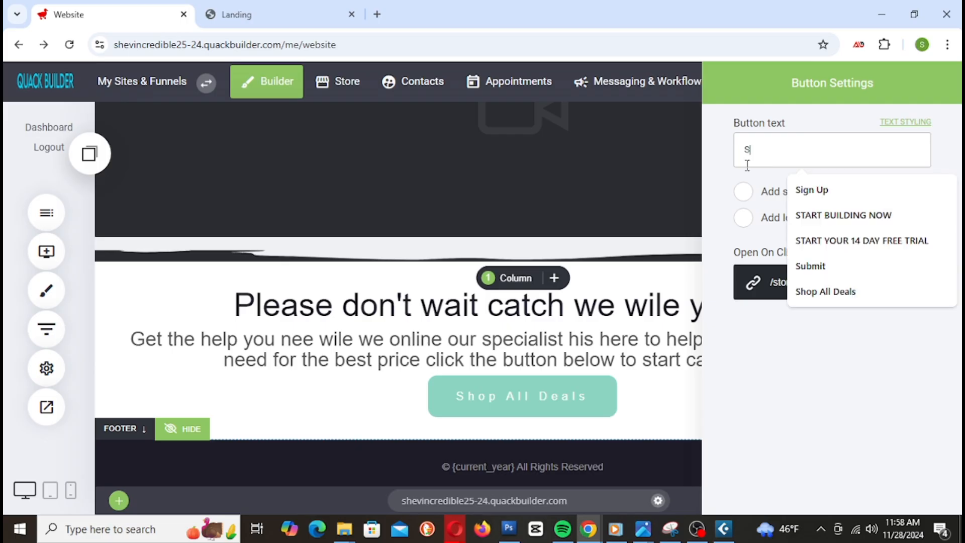
text(tart Chat Now)
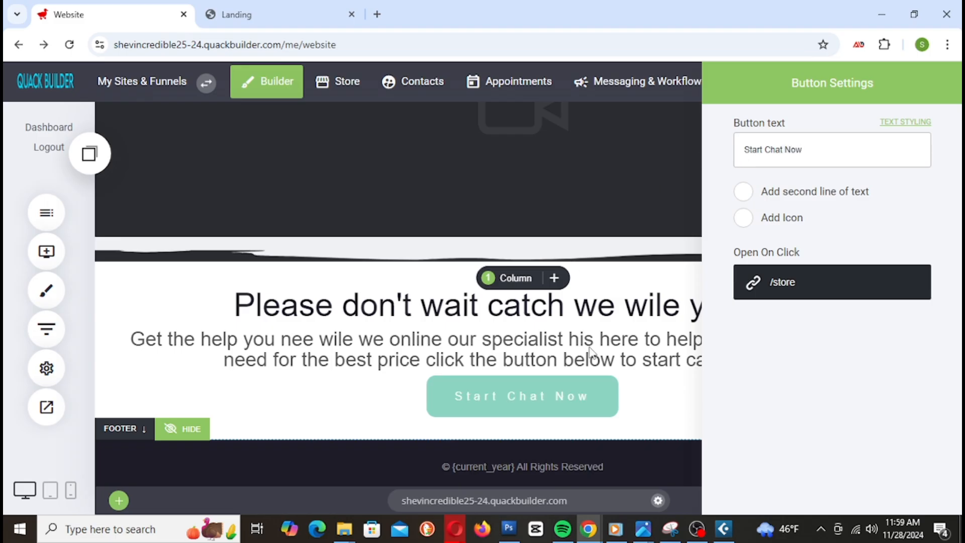
click(631, 390)
click(855, 82)
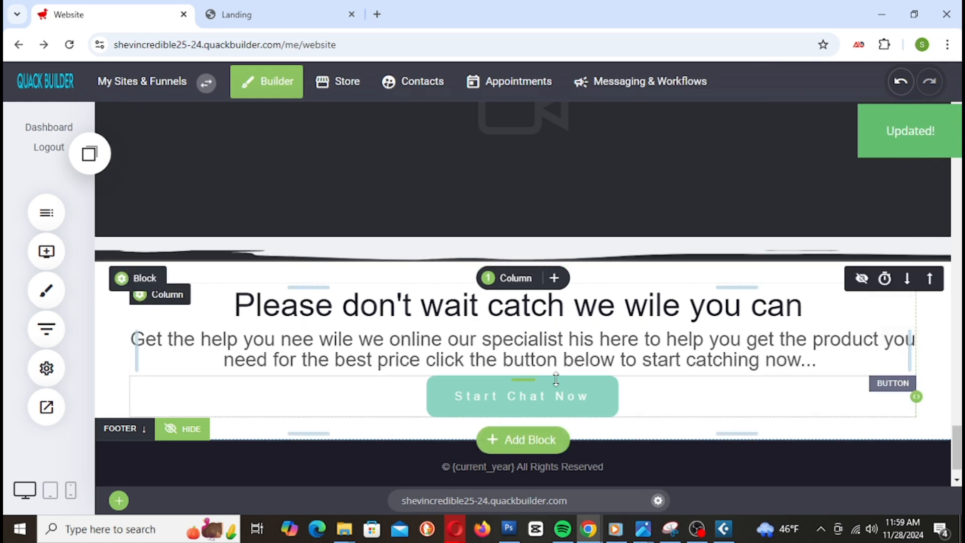
drag(527, 377, 528, 383)
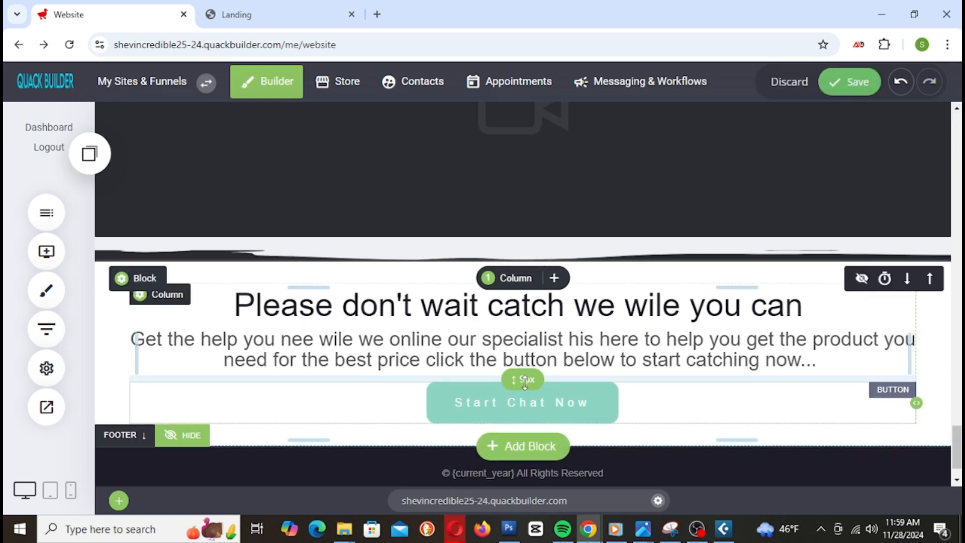
click(843, 94)
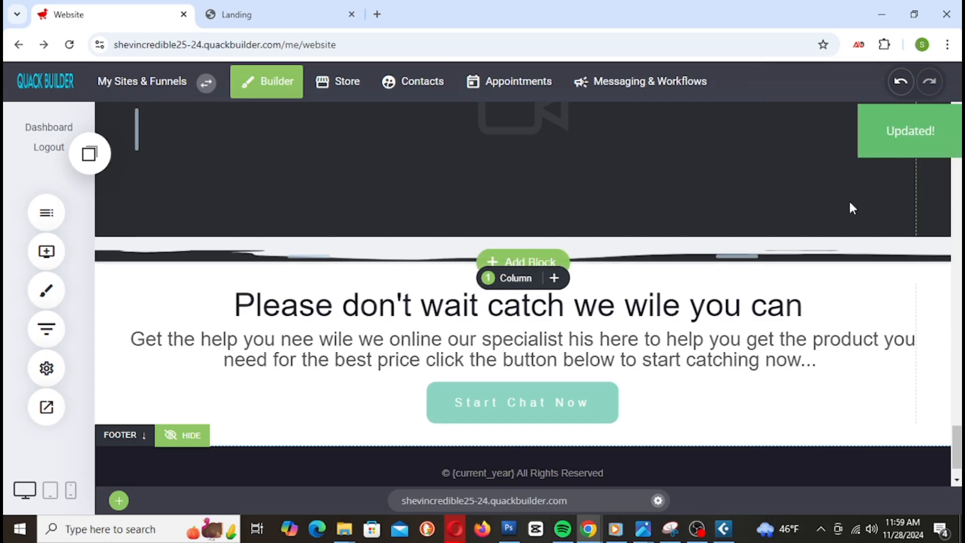
Tick Invert Divider for the video section's Brush shape divider in its container settings.
scroll(755, 312, up, 2)
scroll(754, 316, up, 3)
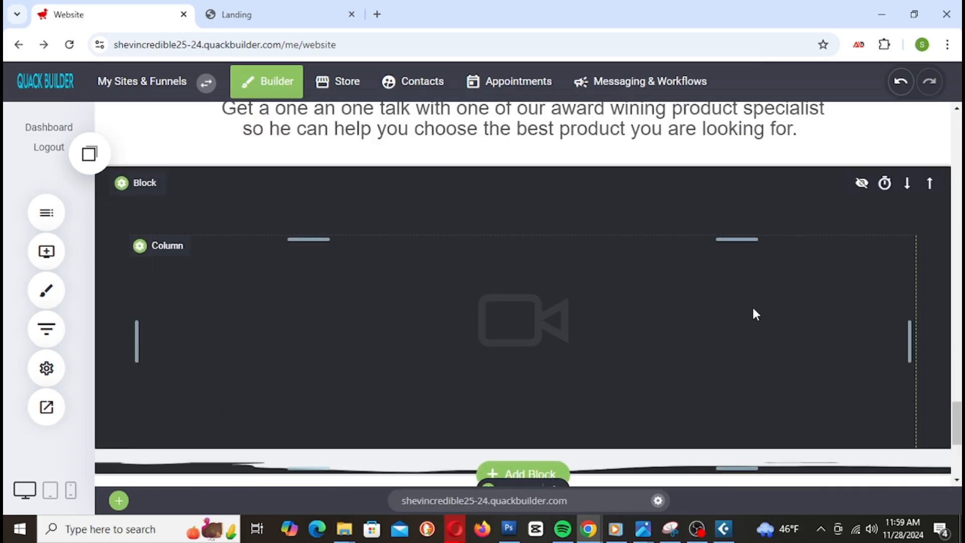
scroll(754, 316, down, 4)
scroll(381, 336, up, 2)
scroll(380, 336, up, 2)
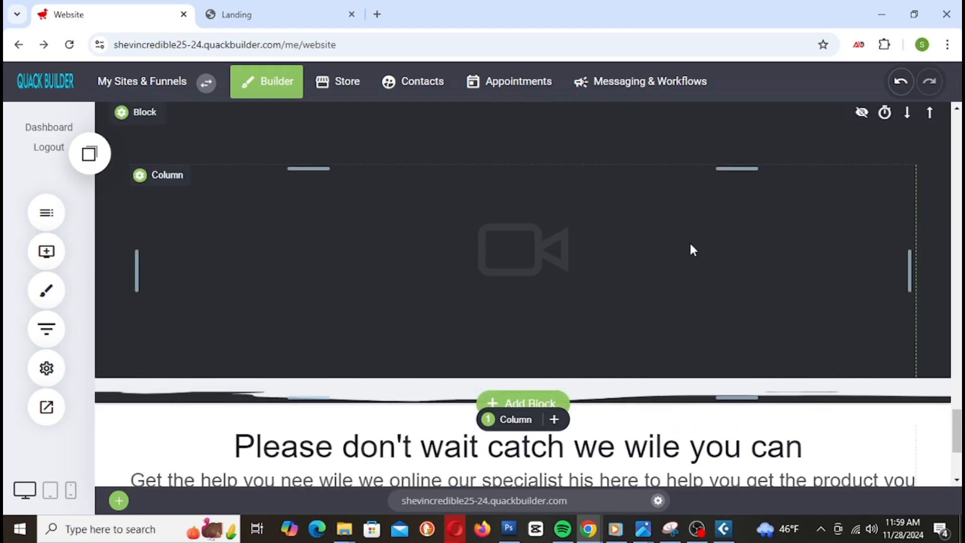
scroll(303, 227, up, 2)
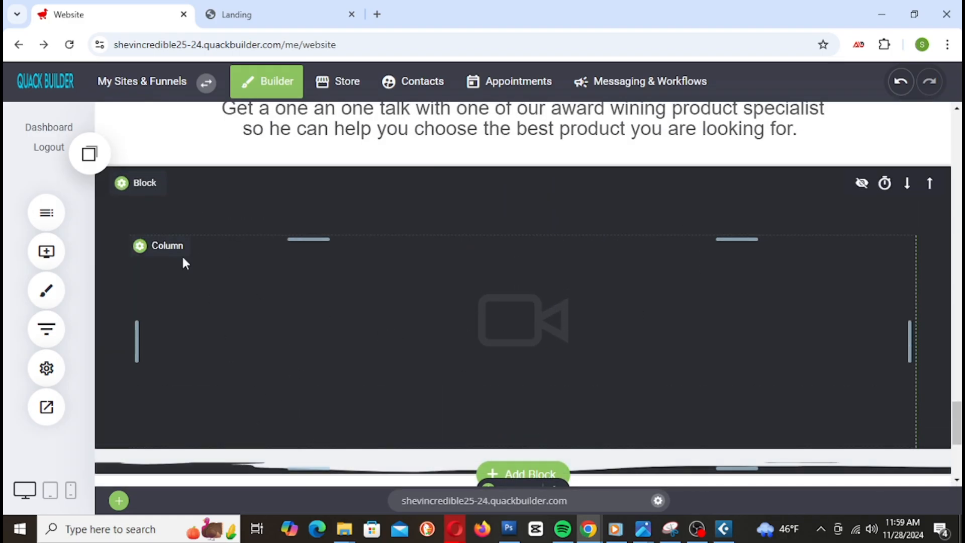
click(143, 183)
scroll(811, 324, down, 4)
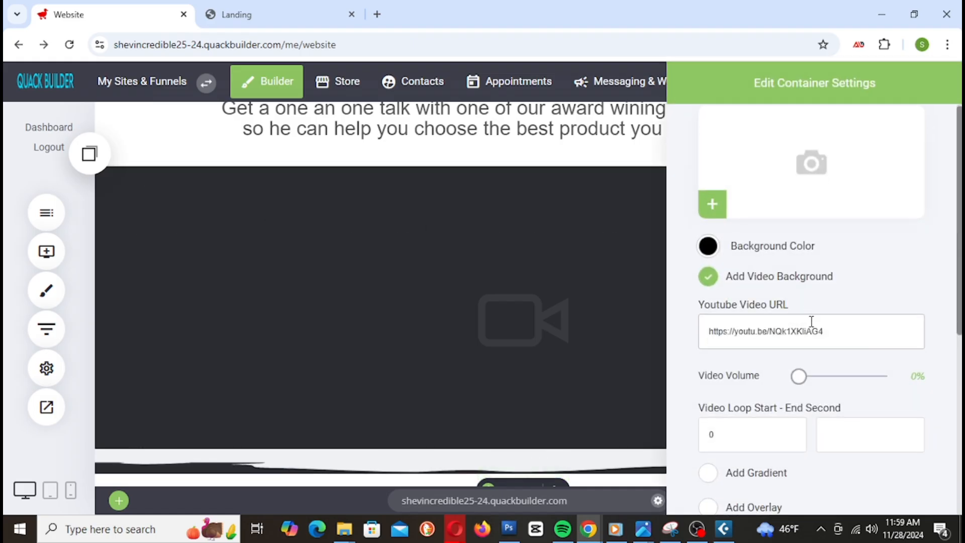
scroll(870, 298, up, 3)
scroll(870, 298, down, 3)
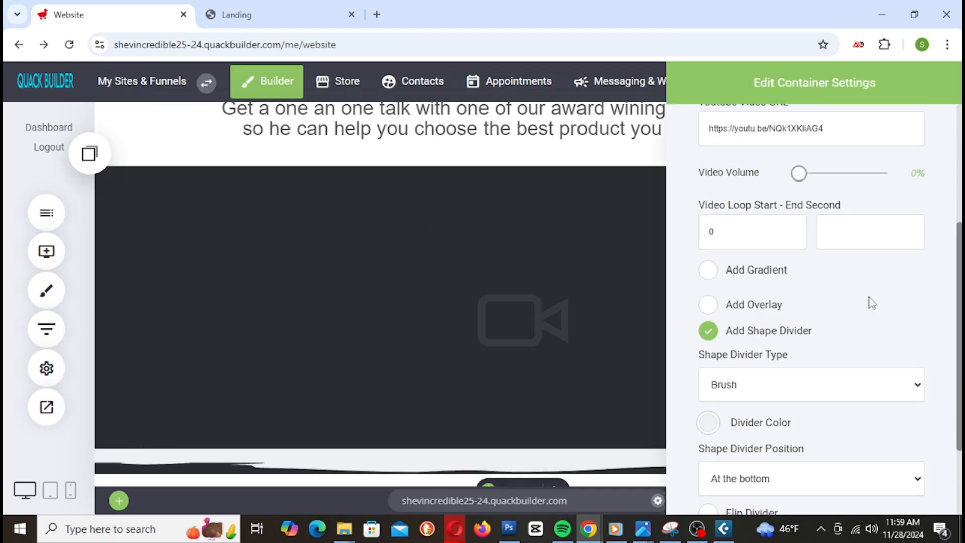
scroll(794, 418, down, 1)
scroll(758, 435, down, 1)
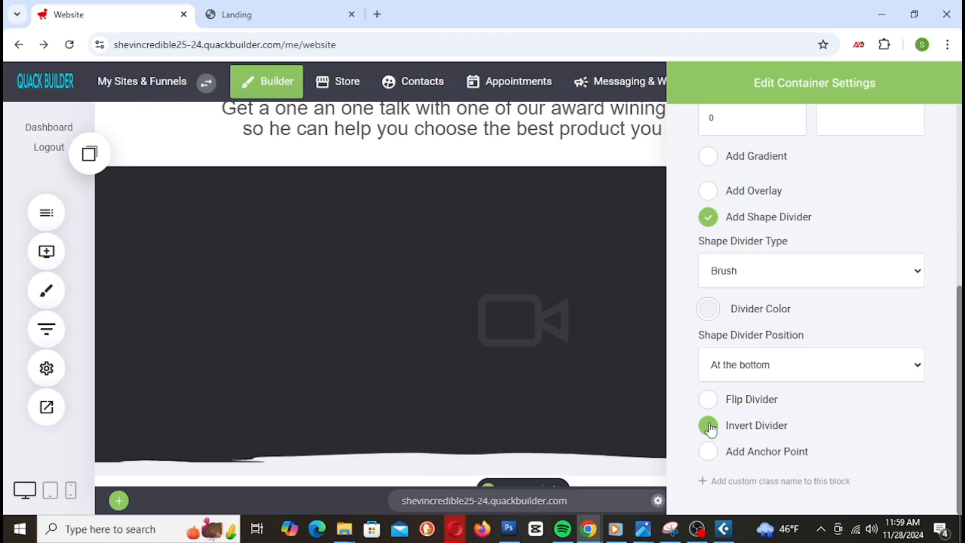
click(710, 428)
click(476, 352)
Save the divider change and return to the Landing page preview.
click(865, 88)
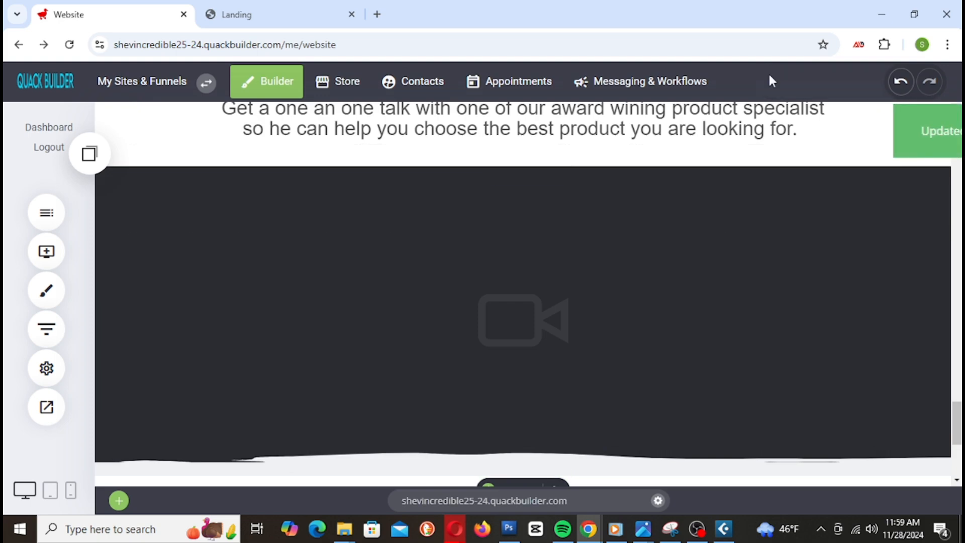
click(291, 22)
right_click(290, 21)
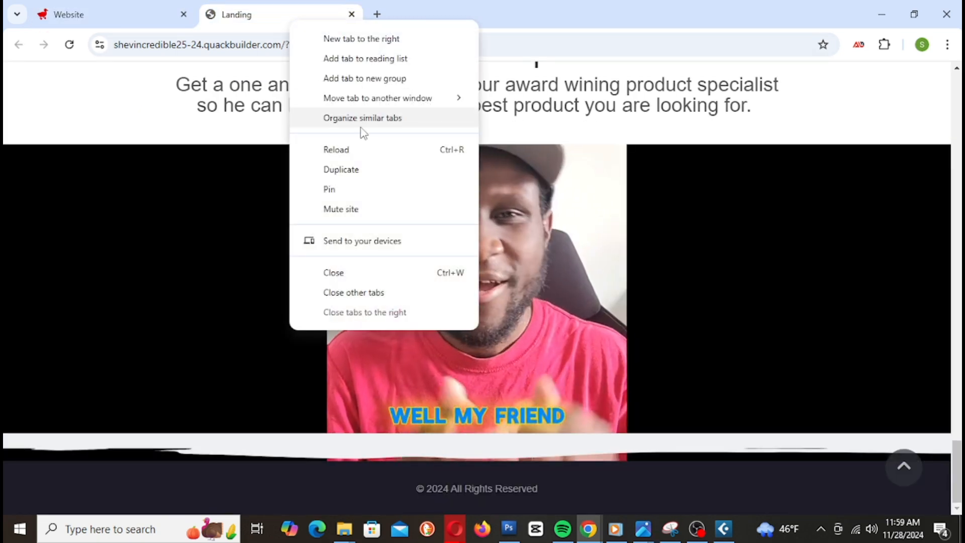
click(360, 150)
scroll(654, 257, up, 20)
scroll(711, 274, up, 15)
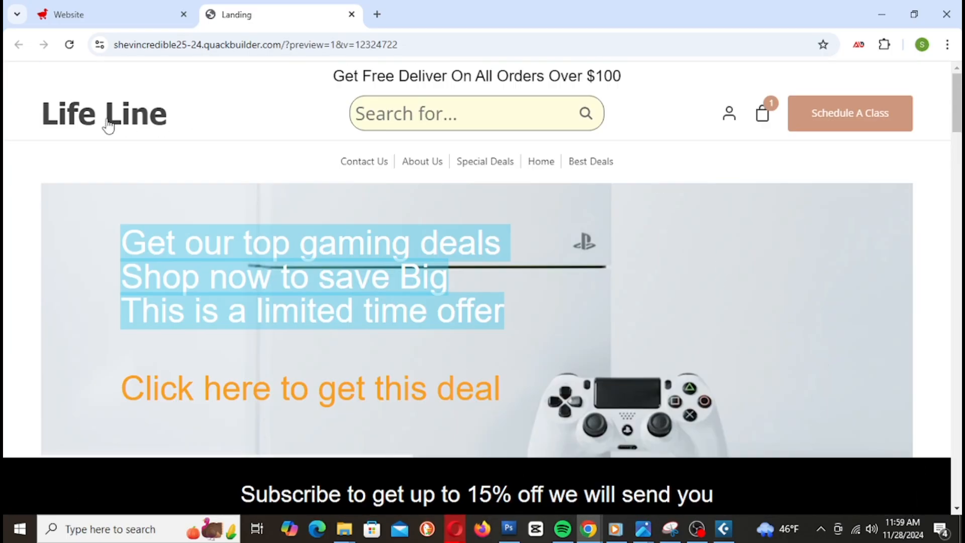
scroll(532, 150, down, 7)
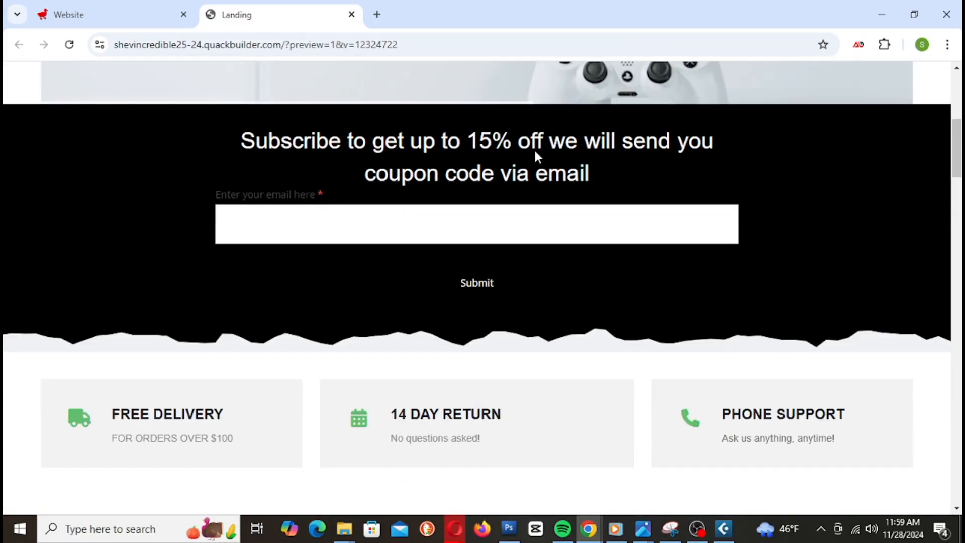
scroll(724, 157, down, 8)
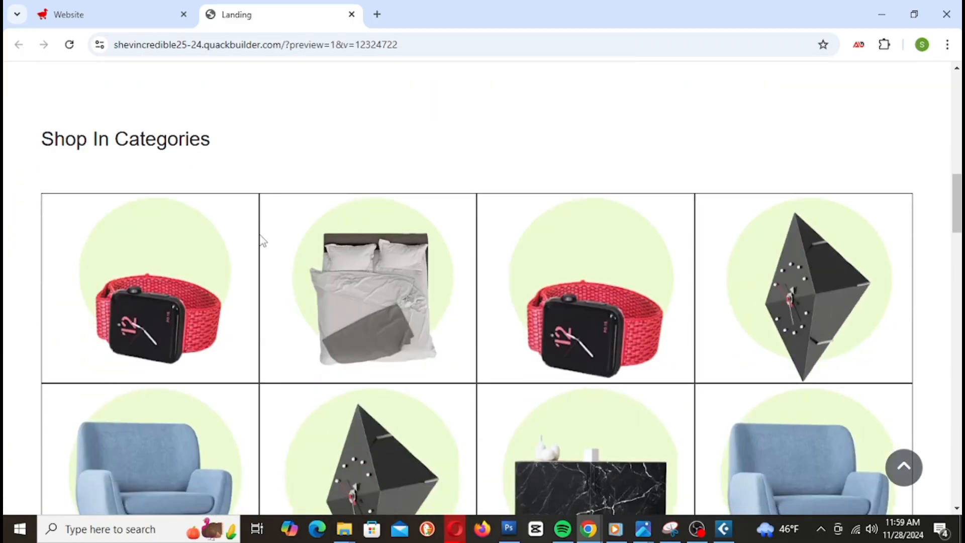
scroll(892, 246, down, 3)
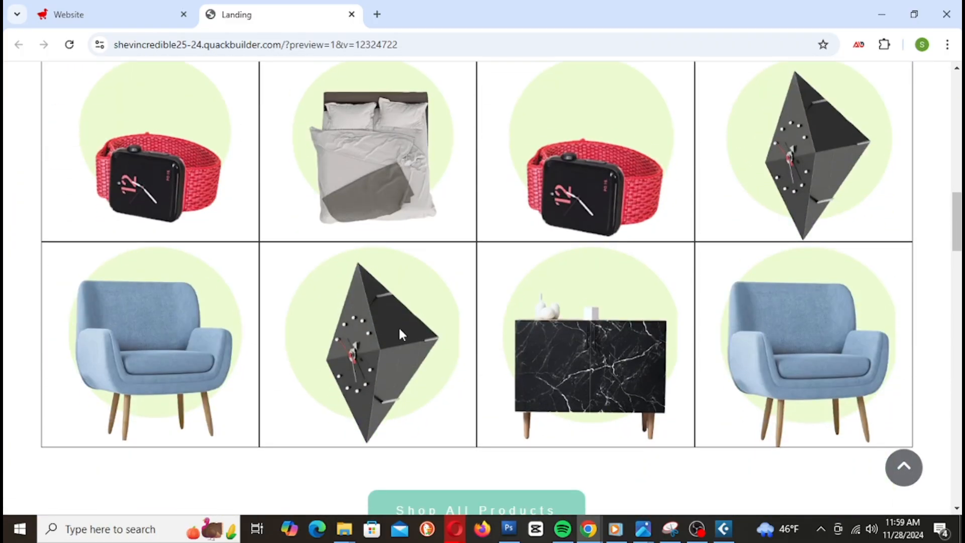
scroll(935, 344, down, 7)
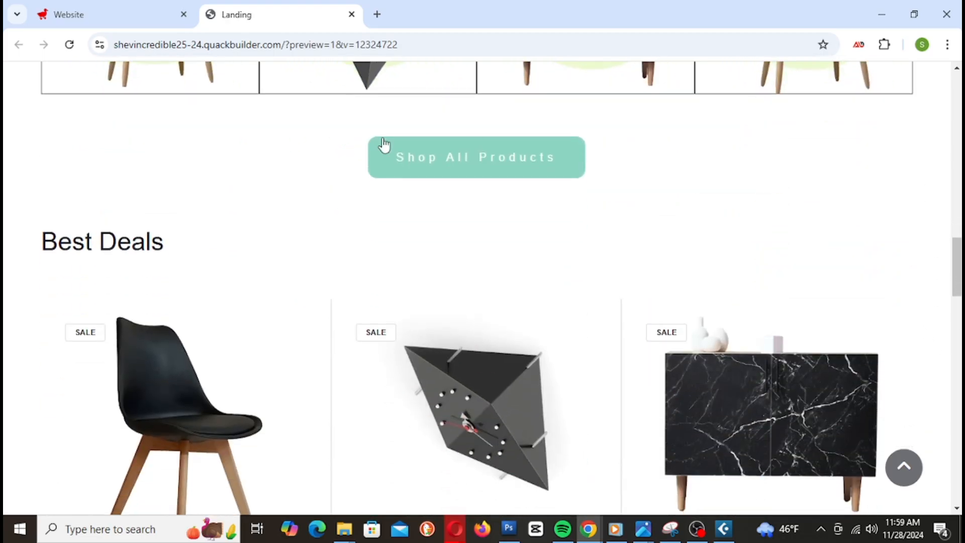
scroll(746, 203, down, 4)
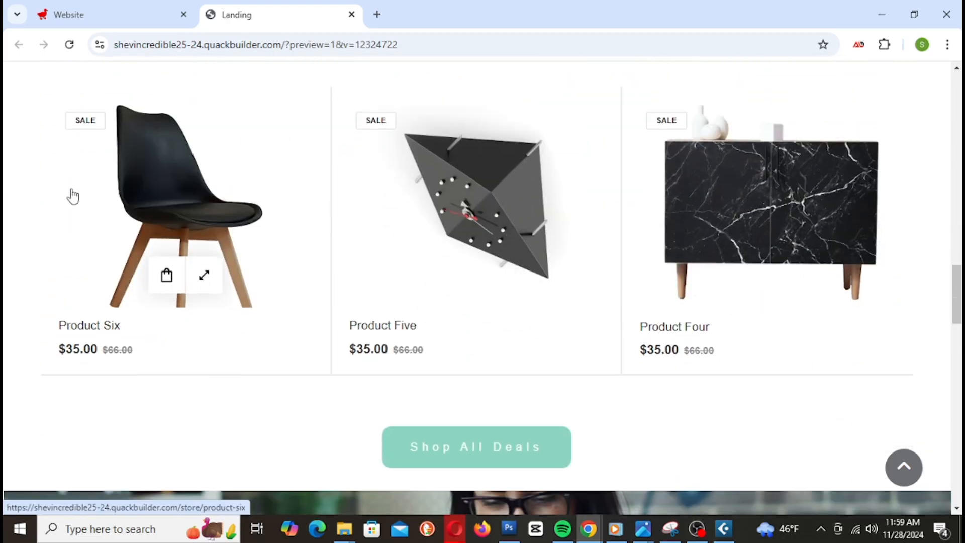
scroll(819, 199, down, 5)
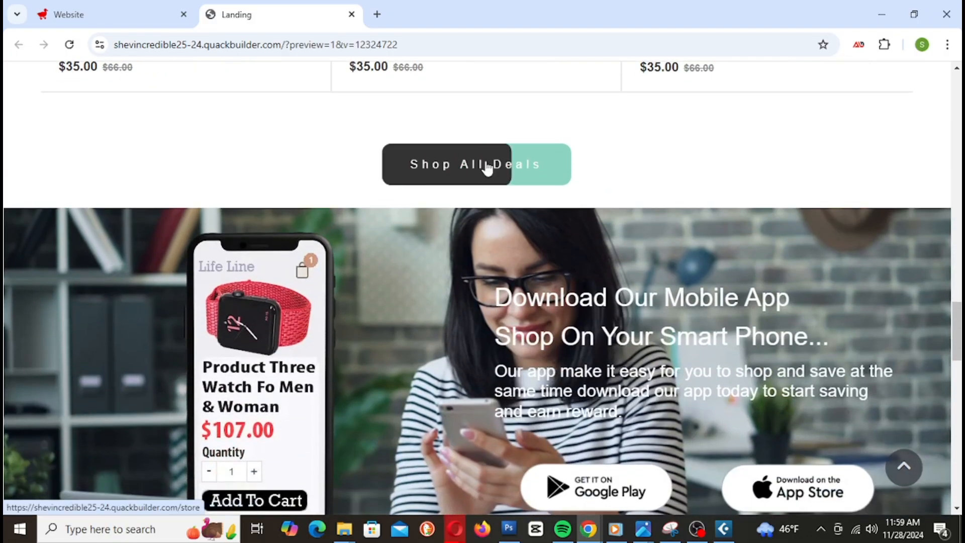
scroll(713, 304, down, 3)
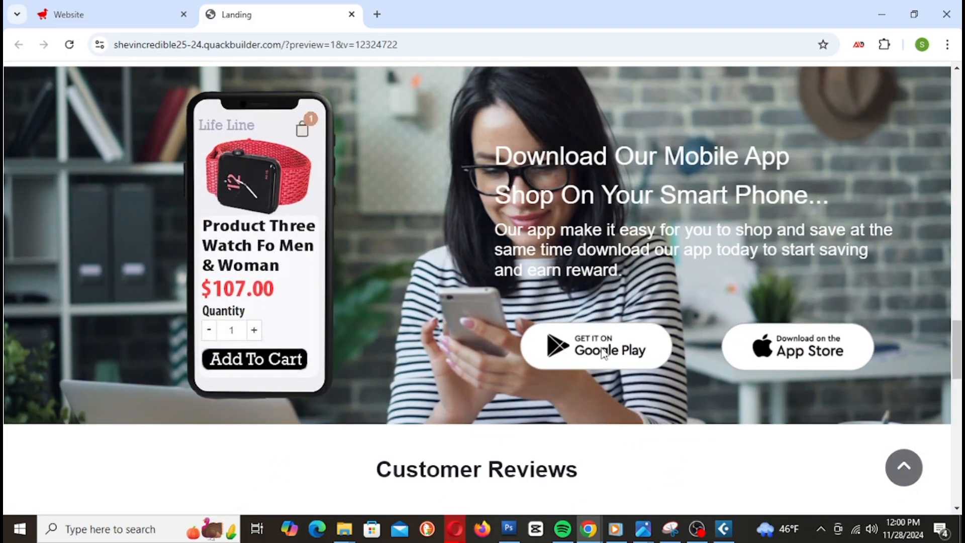
scroll(835, 347, down, 6)
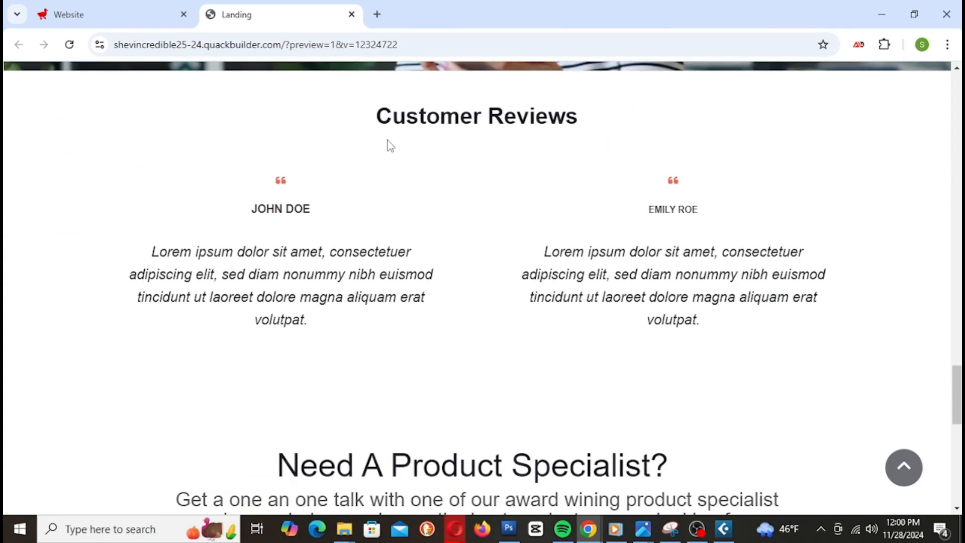
scroll(940, 284, down, 6)
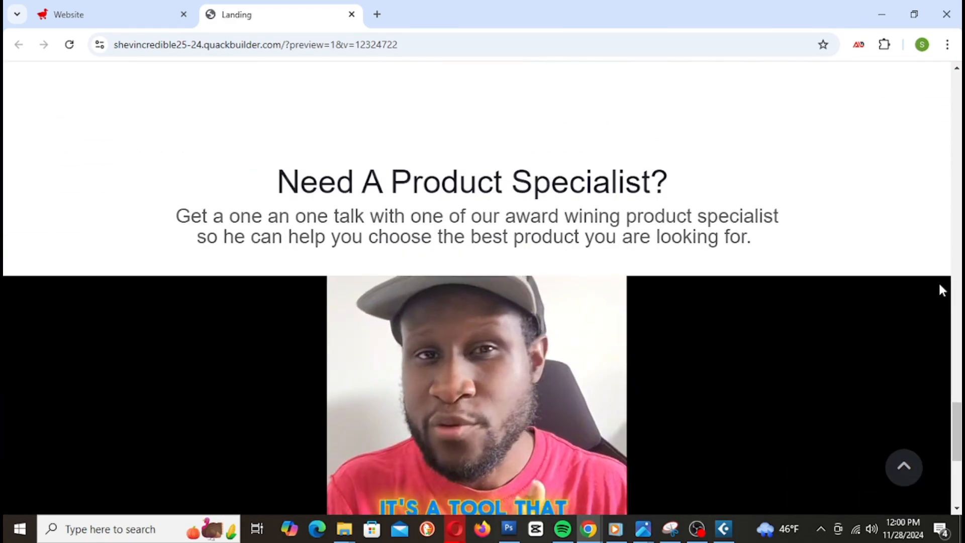
scroll(283, 257, down, 3)
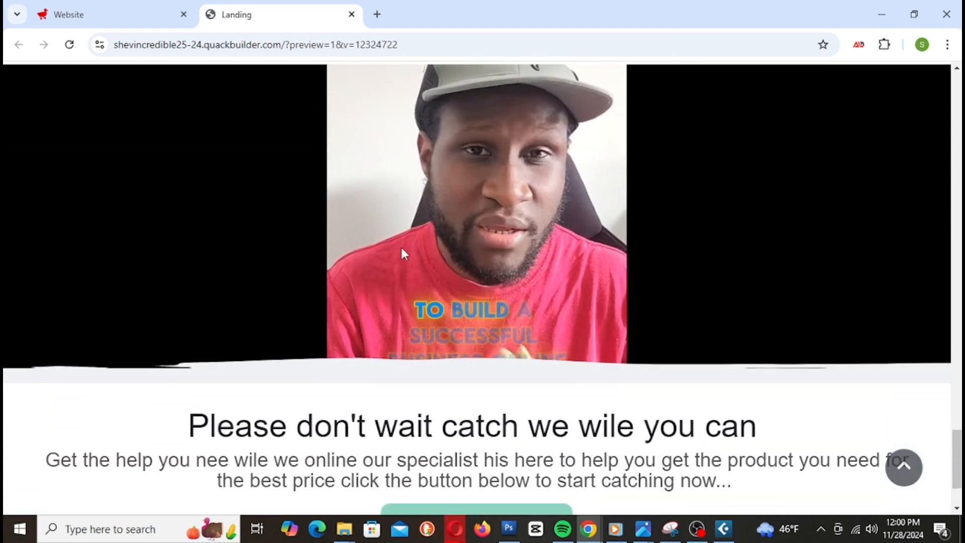
scroll(644, 267, up, 1)
scroll(738, 301, up, 2)
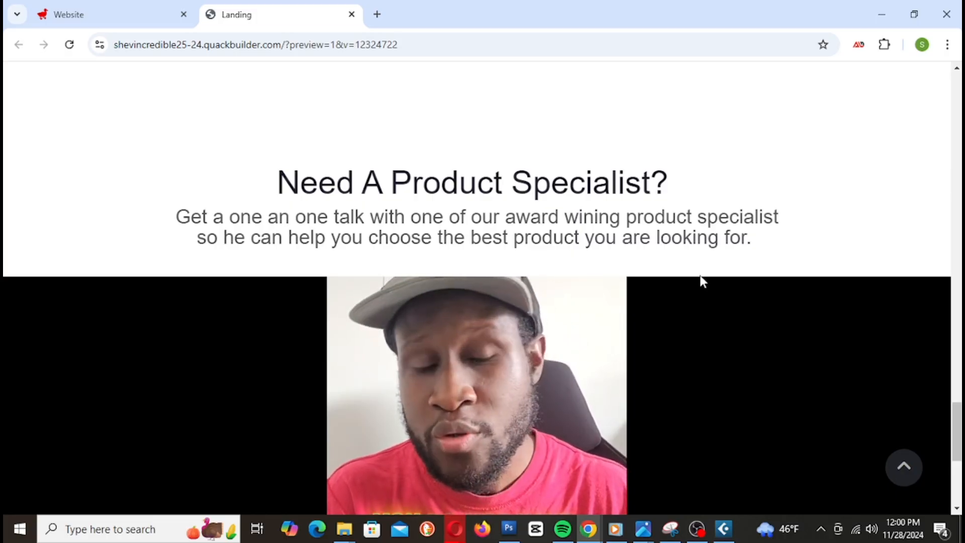
scroll(699, 275, down, 1)
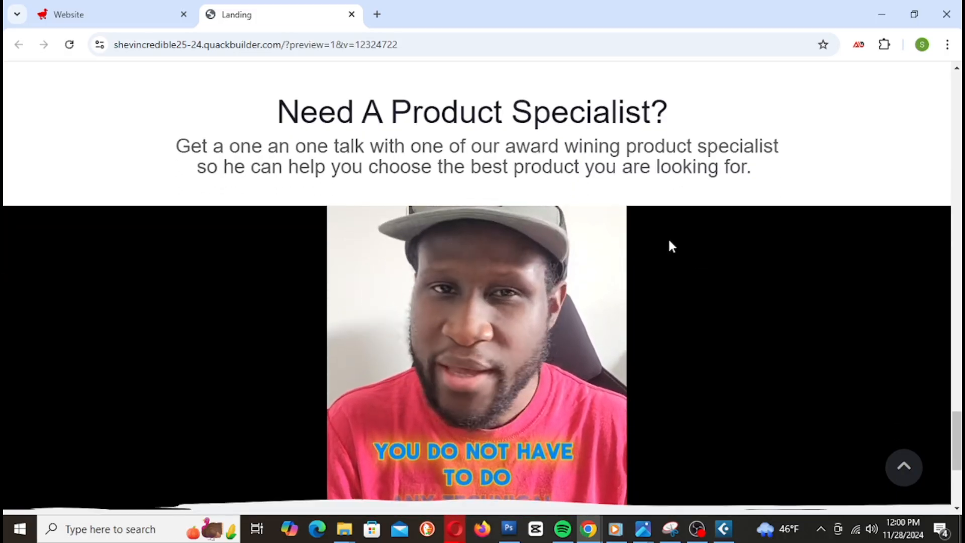
scroll(667, 243, down, 5)
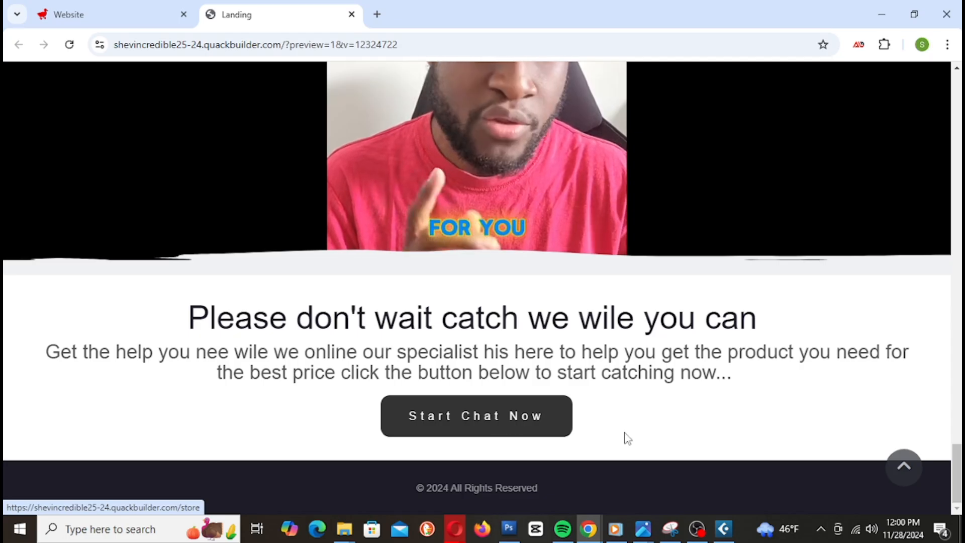
scroll(734, 369, up, 5)
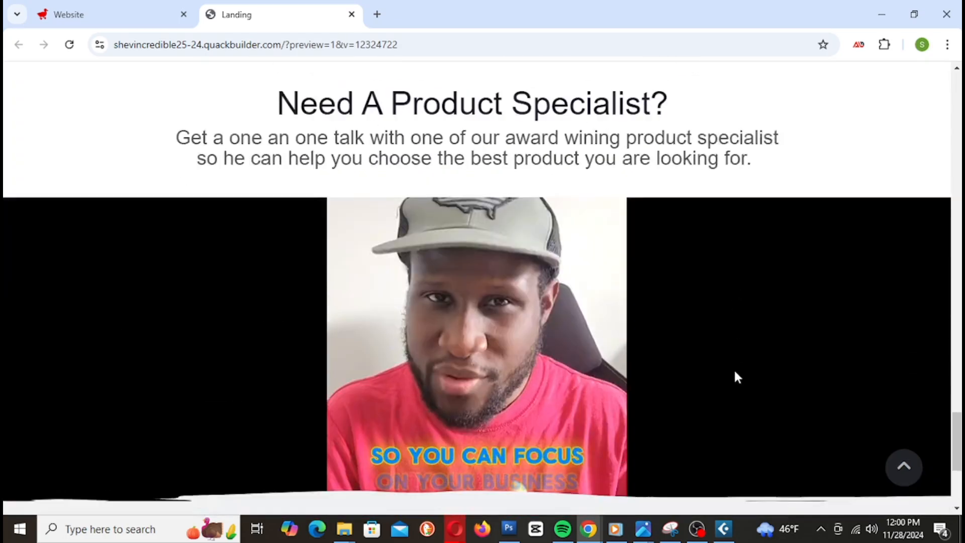
scroll(735, 369, down, 5)
scroll(736, 372, up, 15)
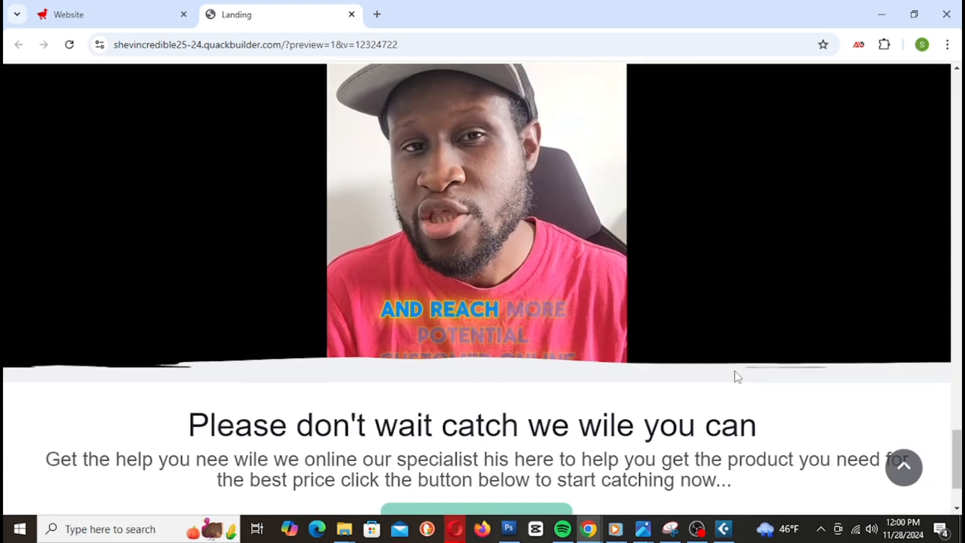
scroll(737, 380, up, 20)
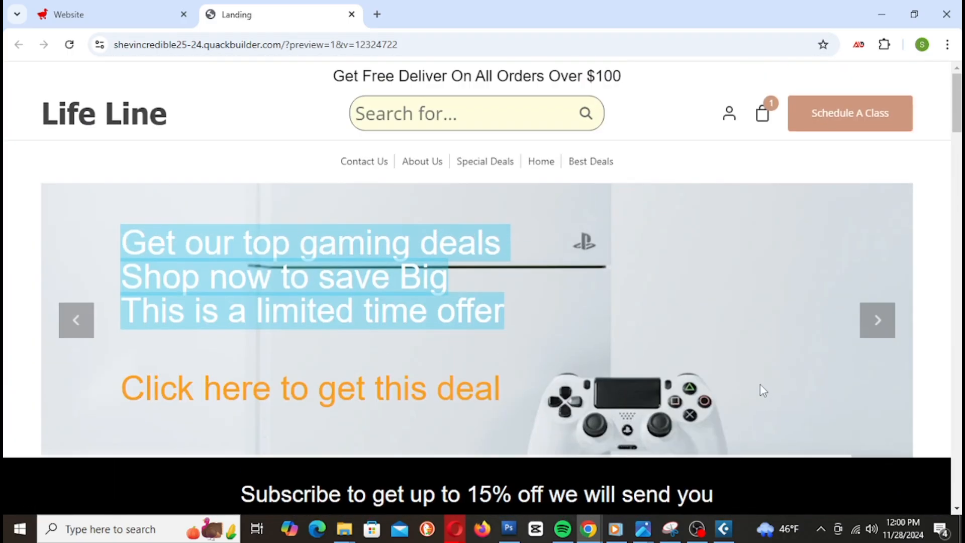
scroll(734, 417, down, 15)
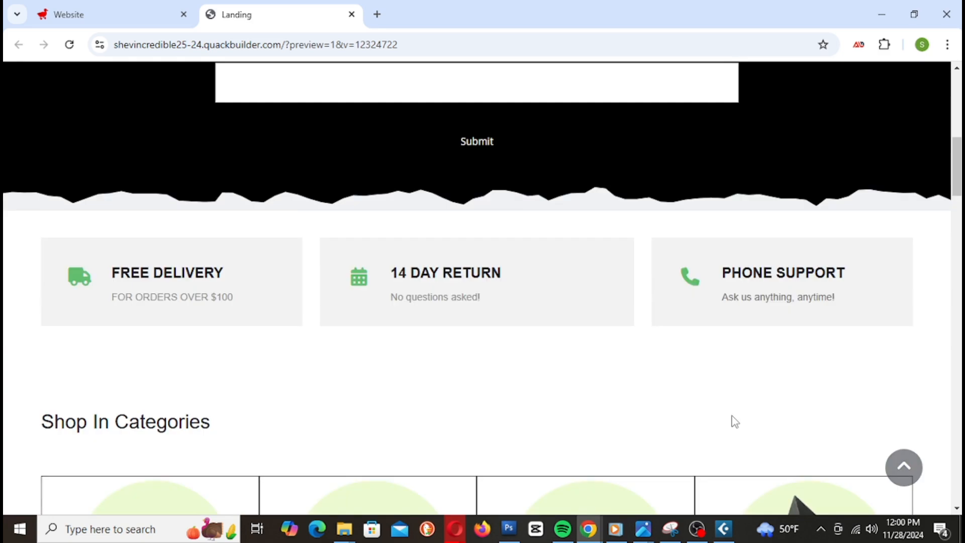
scroll(716, 405, down, 15)
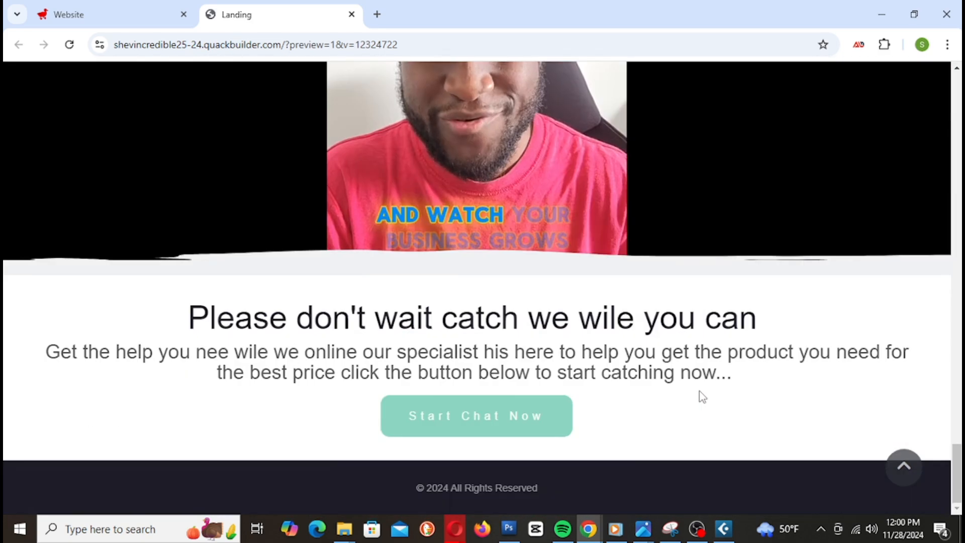
click(91, 20)
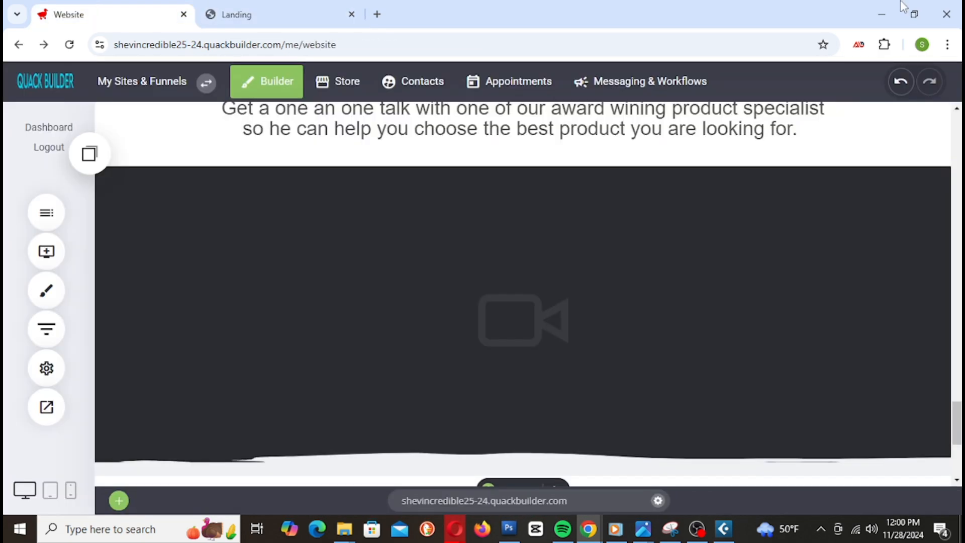
scroll(553, 302, down, 5)
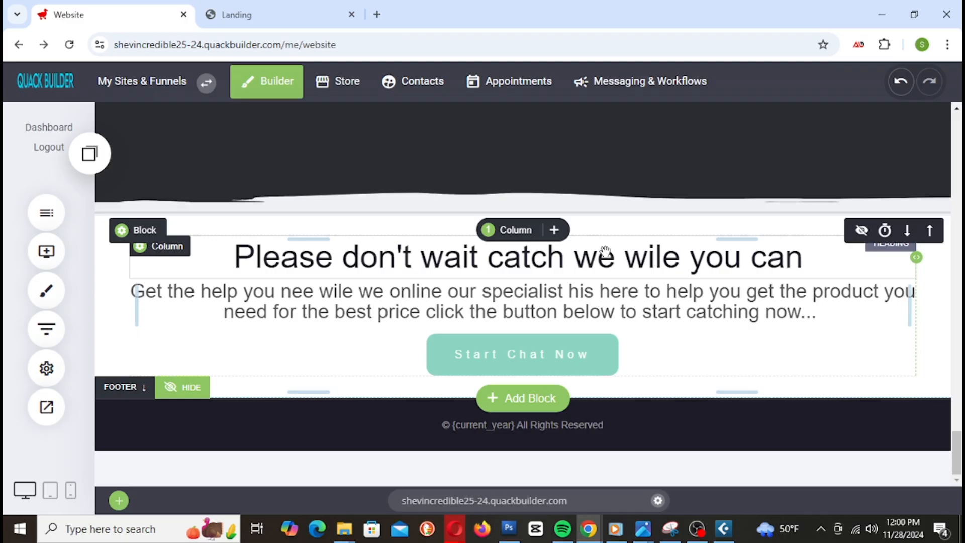
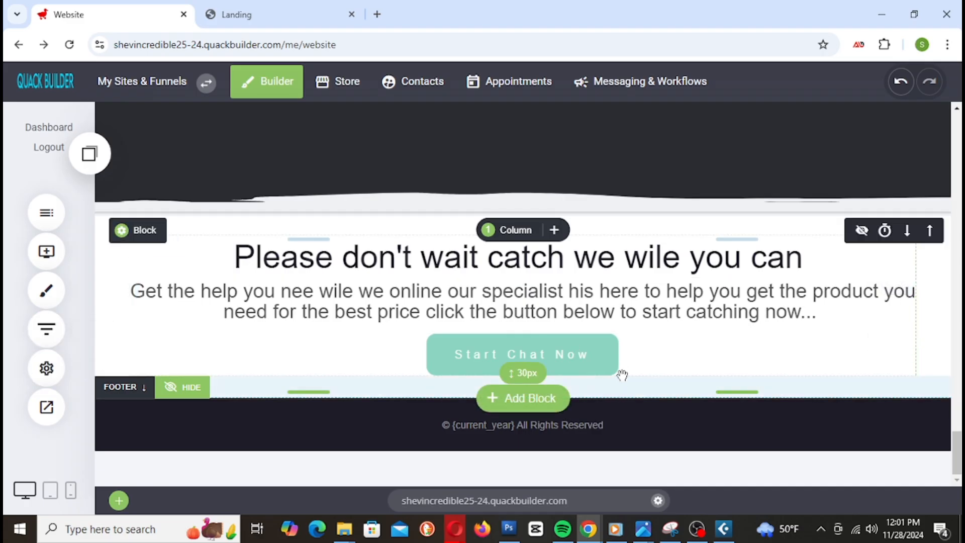
Open the ready-made block library and browse the Services templates.
click(519, 399)
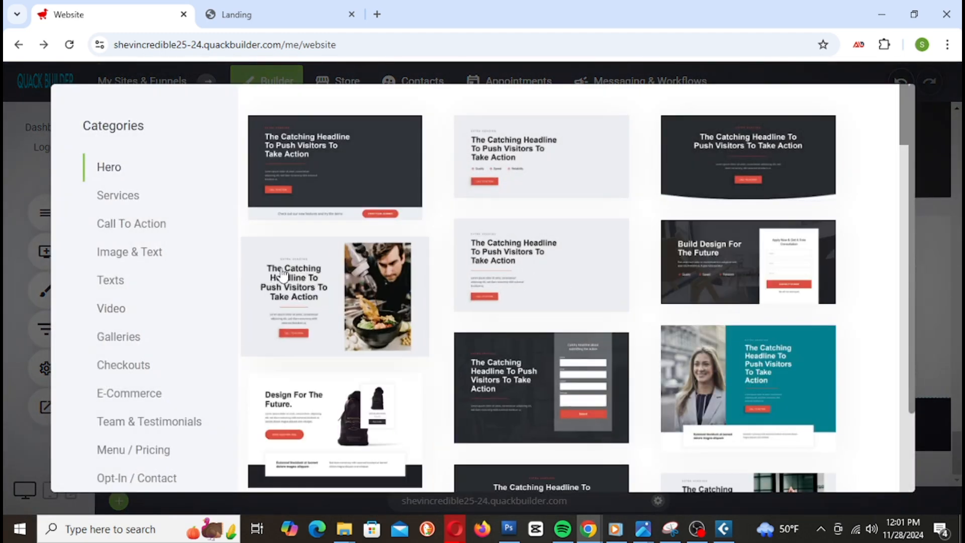
click(121, 196)
scroll(695, 247, down, 7)
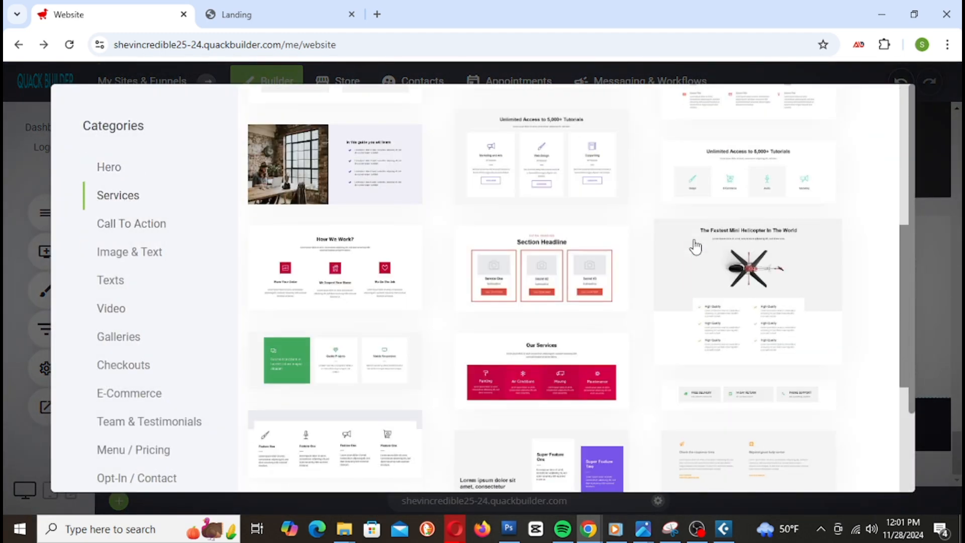
scroll(617, 194, down, 5)
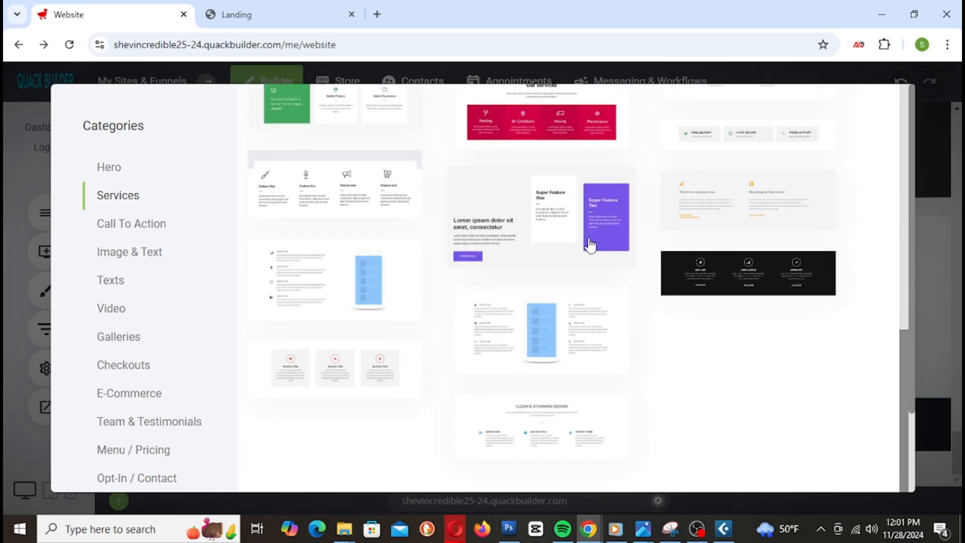
scroll(797, 372, down, 2)
scroll(799, 374, up, 6)
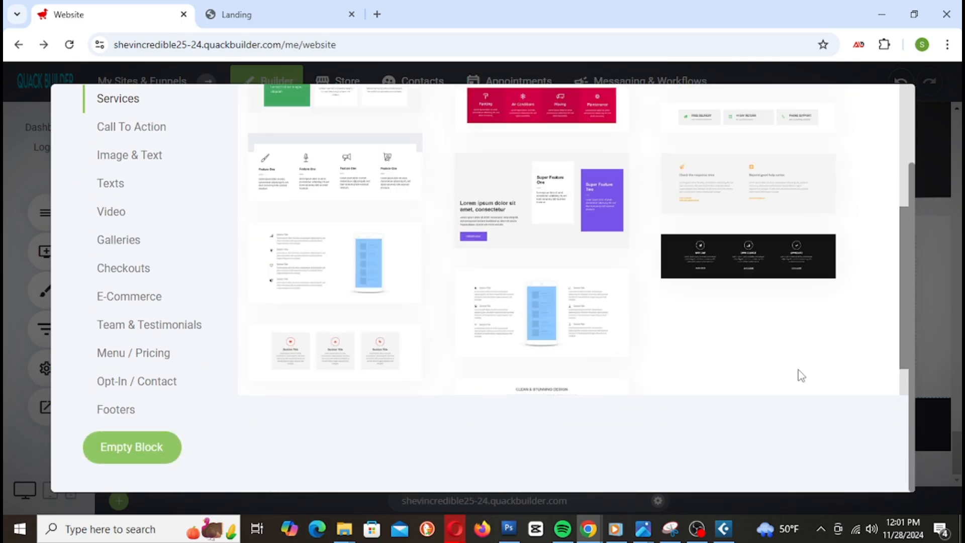
scroll(801, 374, up, 6)
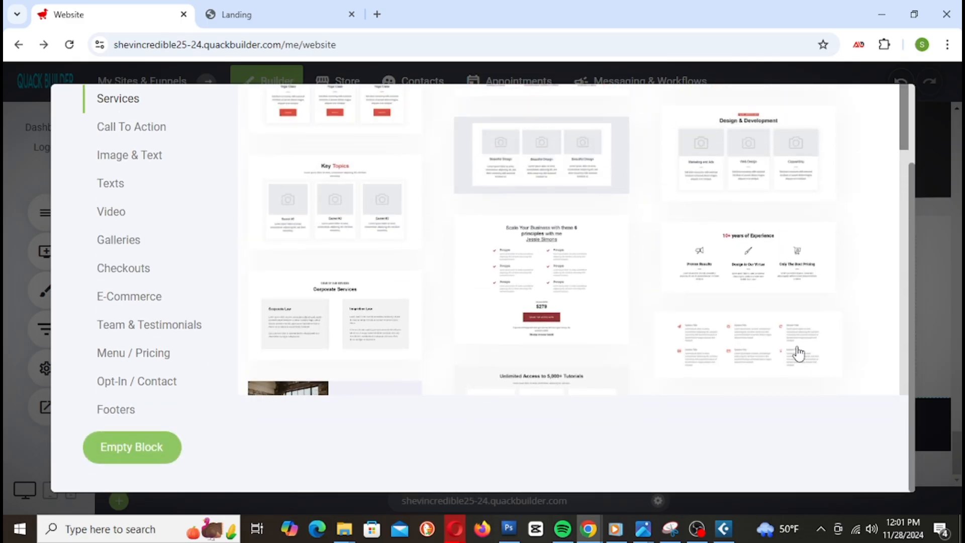
scroll(770, 371, up, 2)
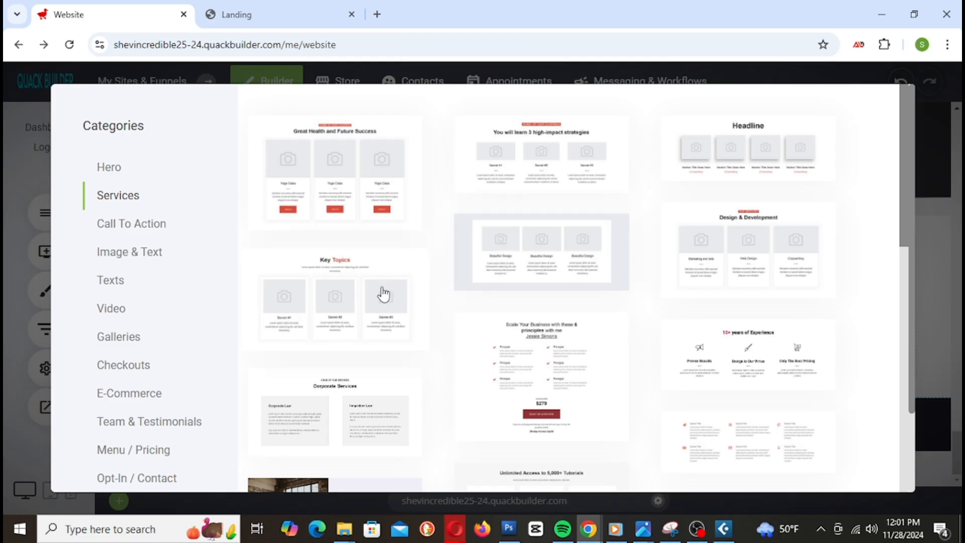
scroll(382, 291, down, 1)
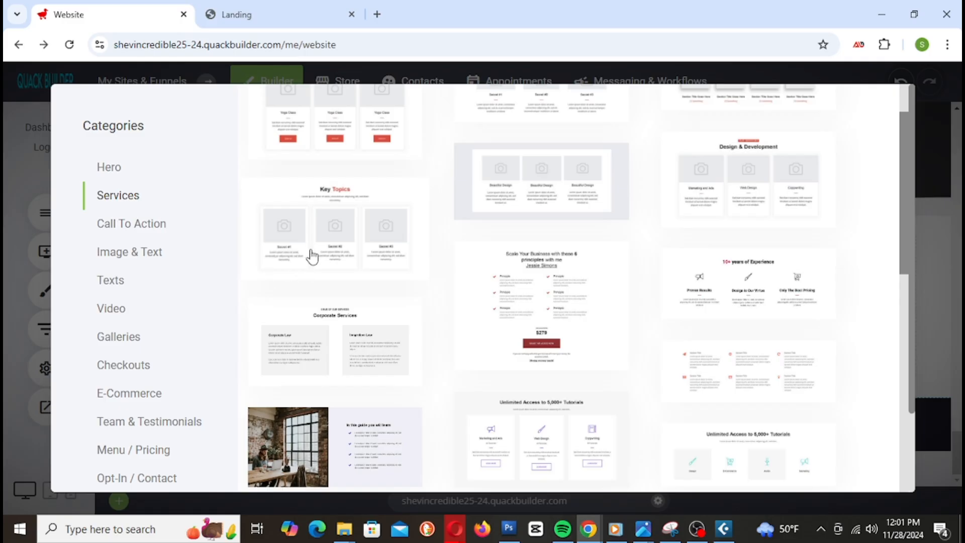
scroll(312, 260, down, 1)
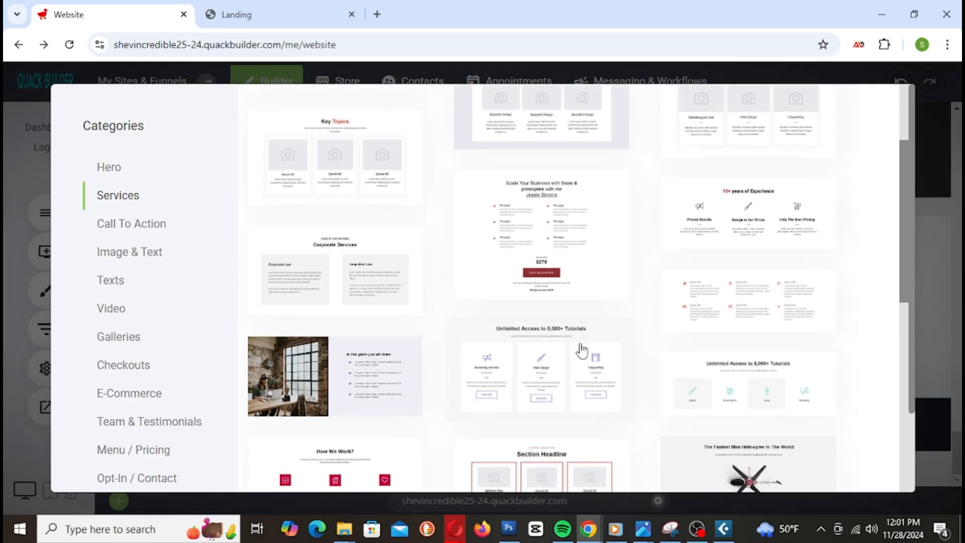
scroll(622, 356, down, 1)
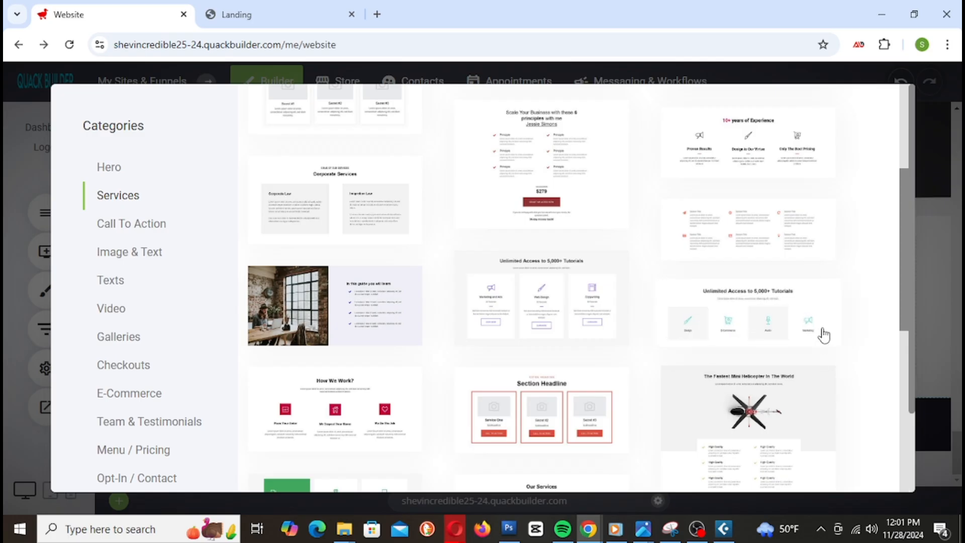
scroll(824, 334, down, 1)
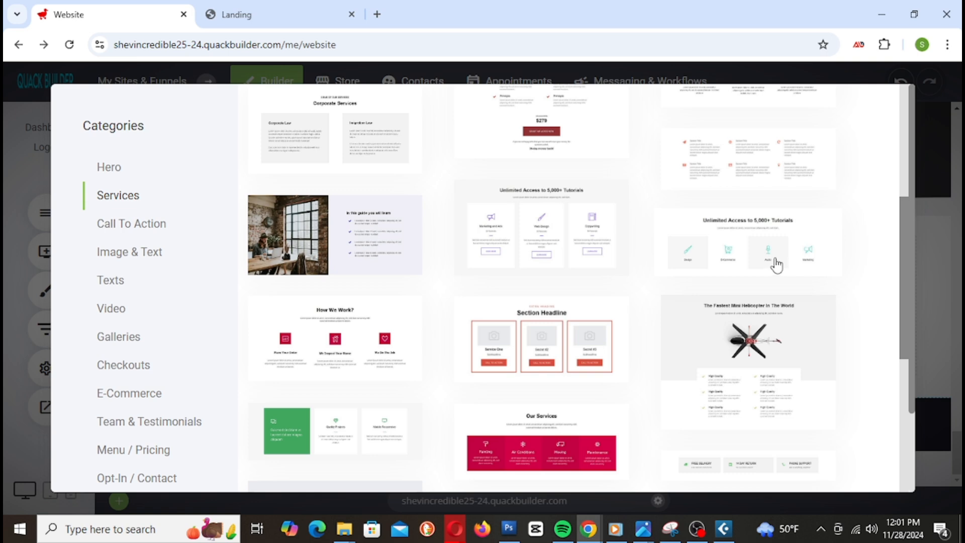
scroll(493, 296, down, 2)
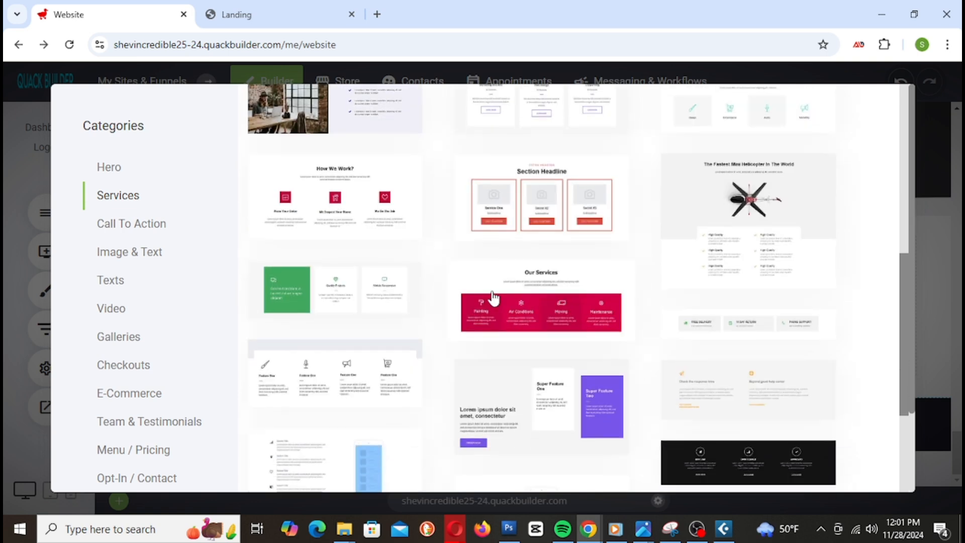
scroll(602, 327, down, 3)
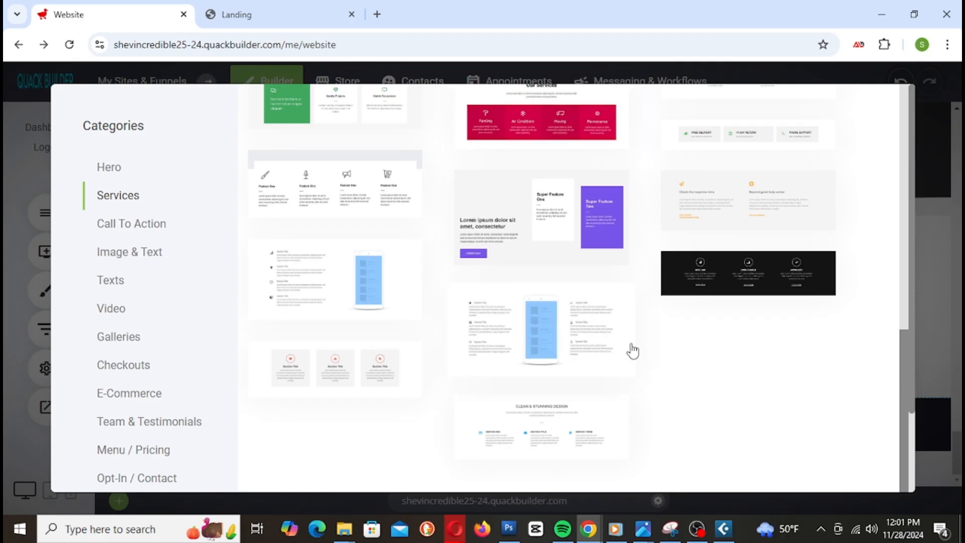
scroll(737, 377, down, 2)
scroll(342, 272, up, 5)
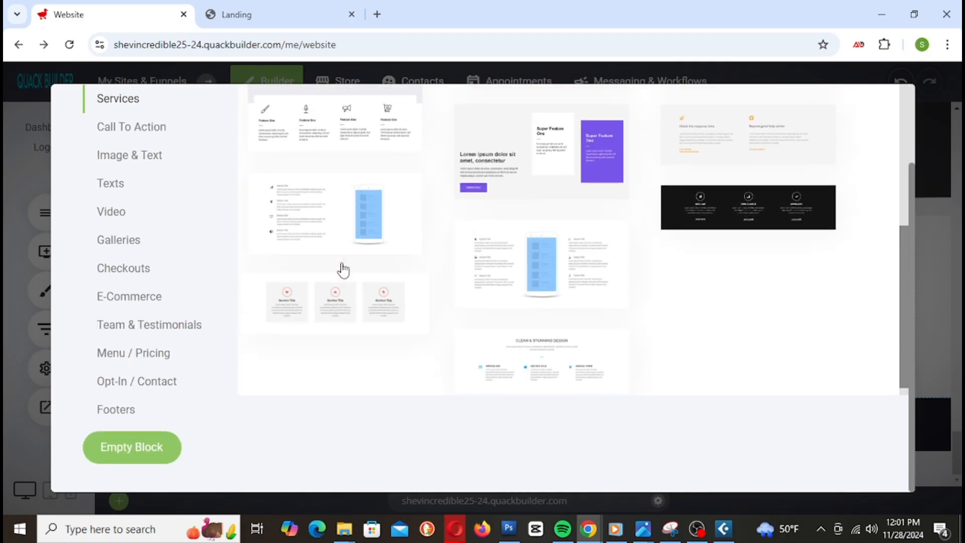
scroll(356, 317, up, 1)
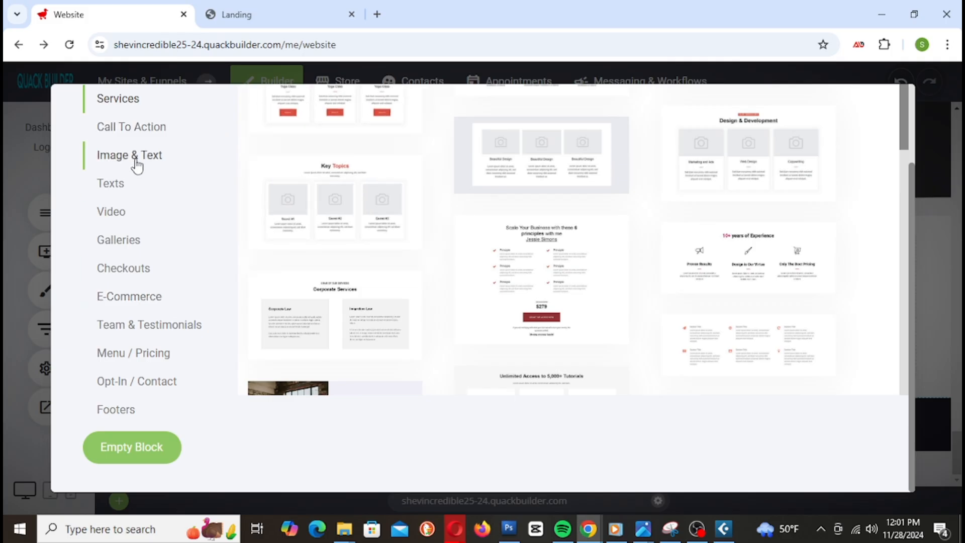
Look through the Call To Action block templates, then close the library.
click(139, 140)
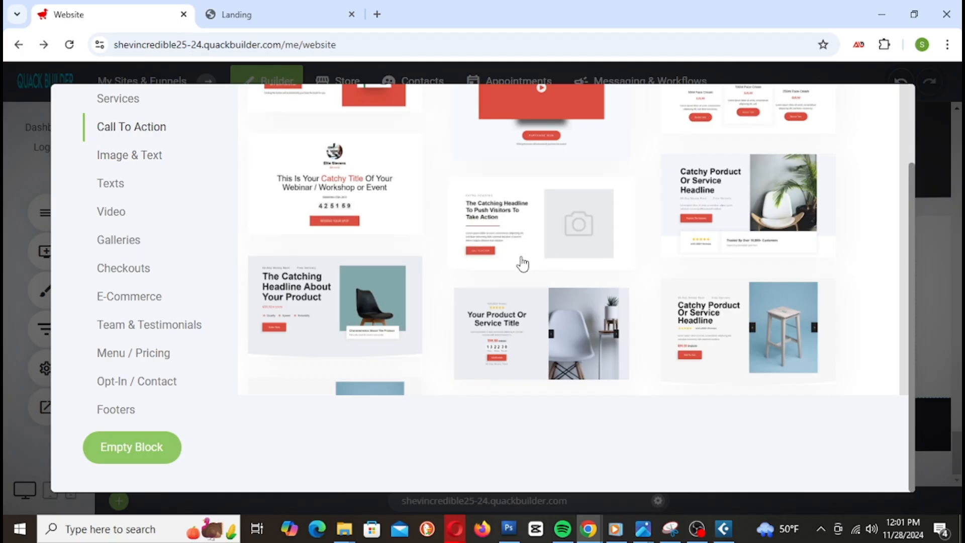
scroll(512, 262, up, 2)
scroll(351, 237, down, 15)
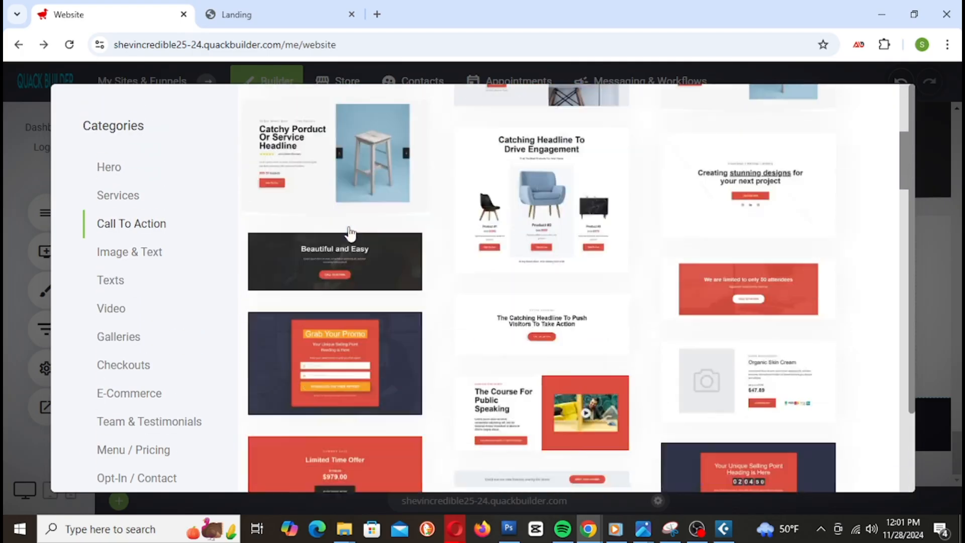
scroll(326, 217, down, 8)
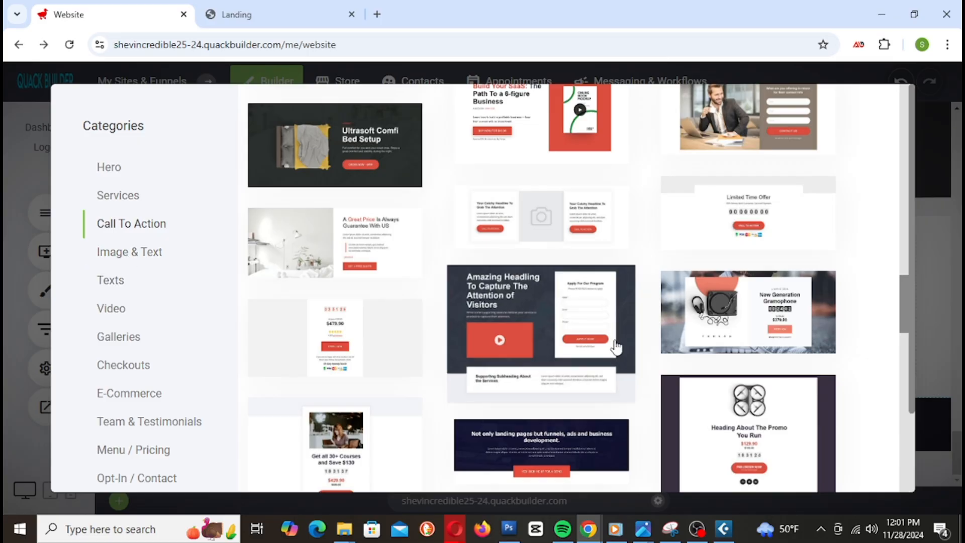
scroll(621, 352, down, 6)
scroll(622, 353, down, 10)
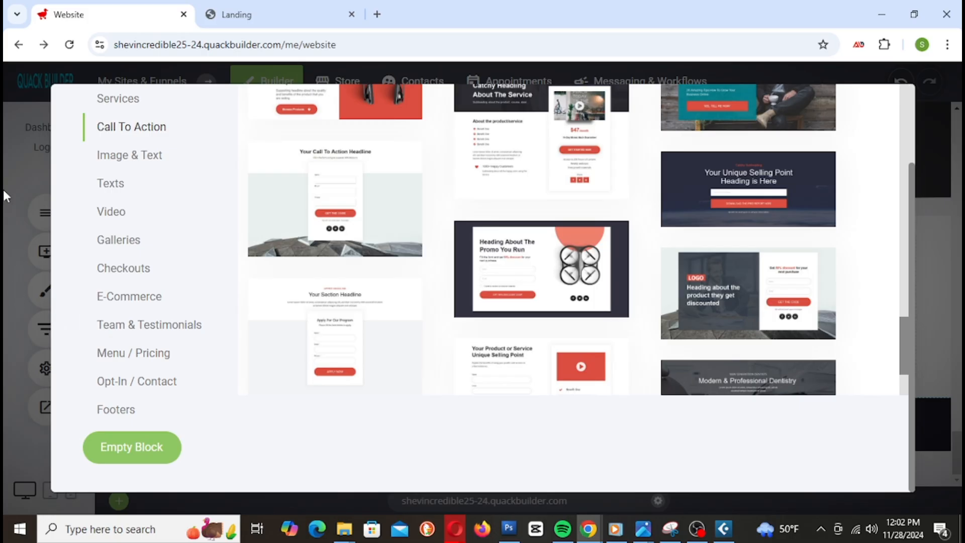
click(2, 190)
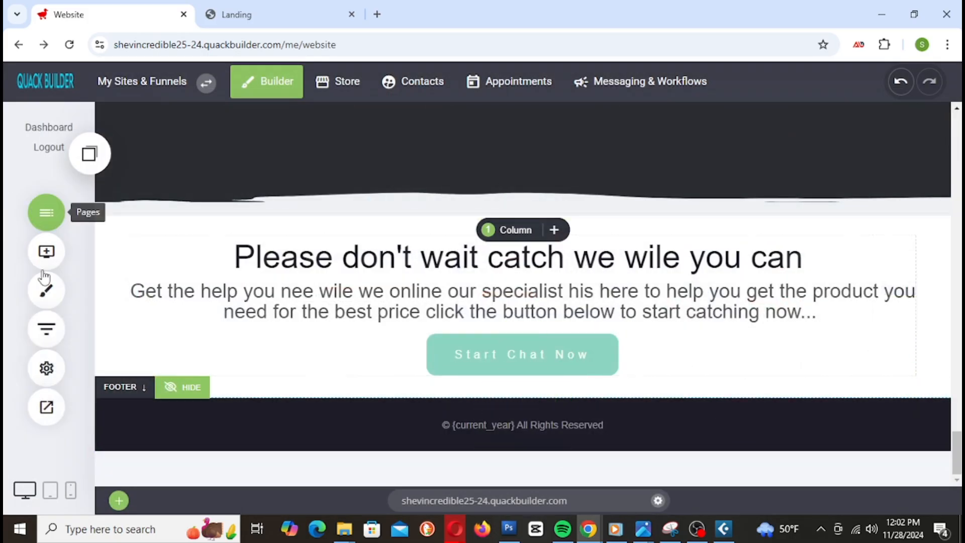
Drop an empty container below the Start Chat Now section and give it 3 columns.
click(46, 251)
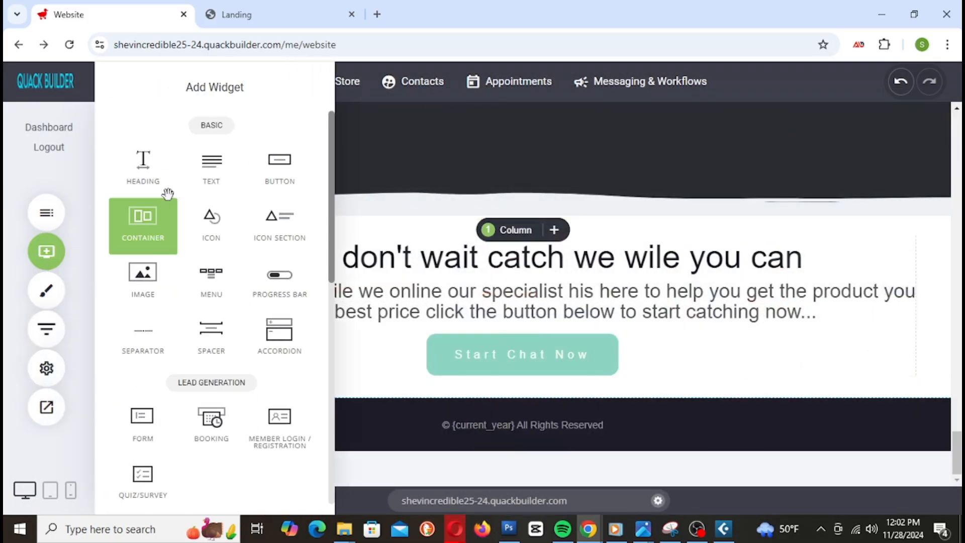
drag(155, 237, 630, 371)
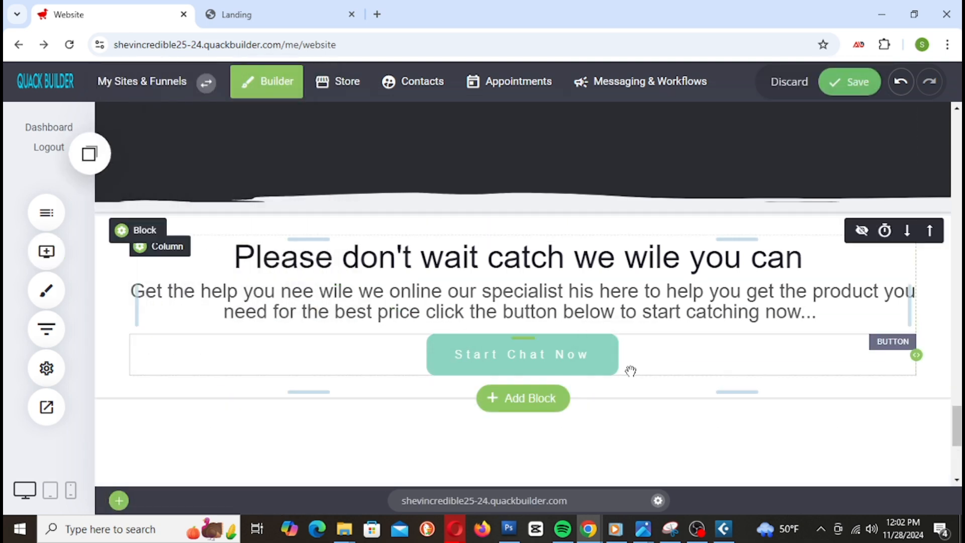
scroll(666, 361, down, 5)
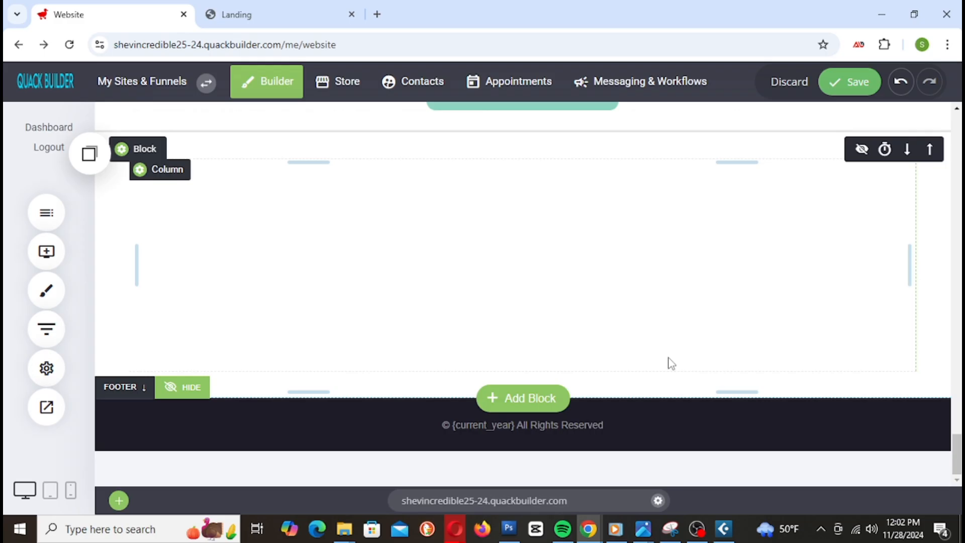
scroll(672, 363, up, 3)
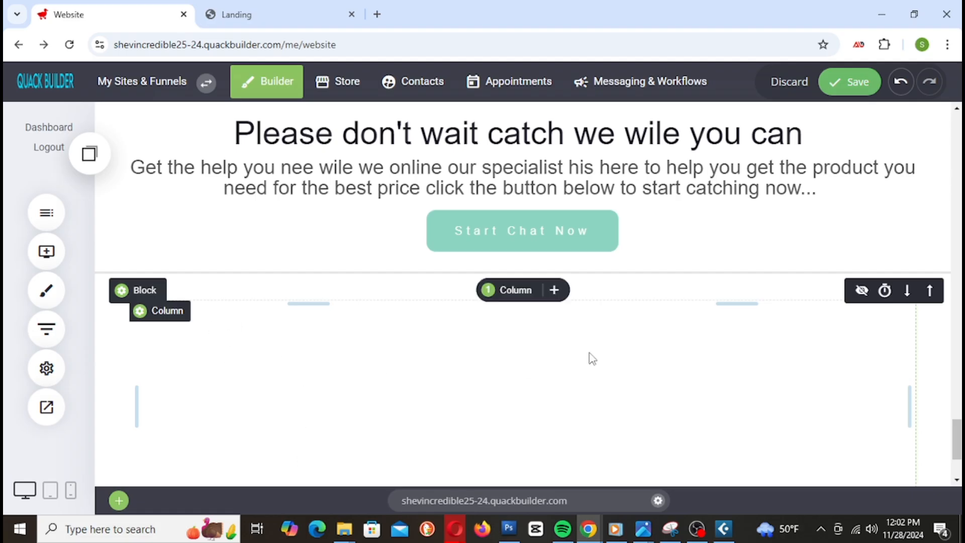
click(542, 297)
click(562, 363)
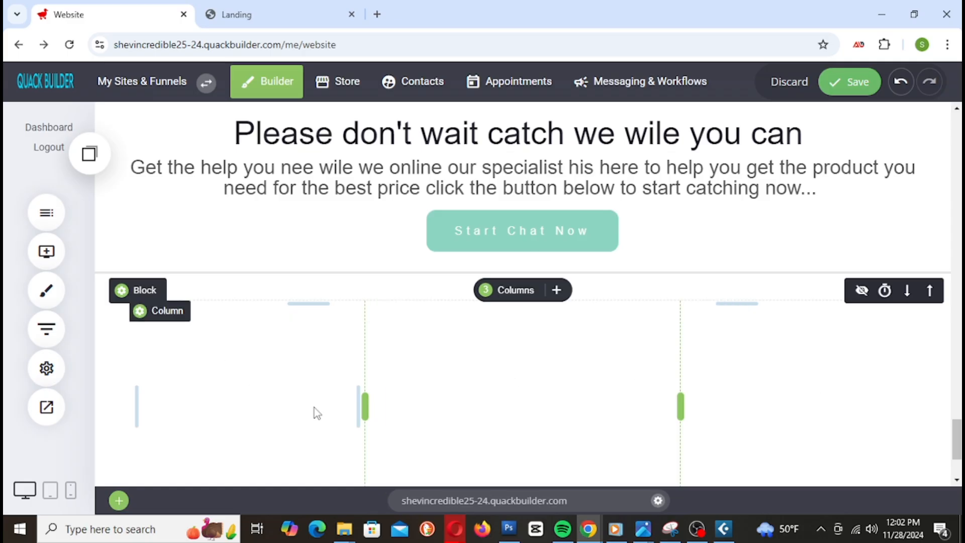
scroll(372, 389, down, 2)
scroll(503, 397, up, 1)
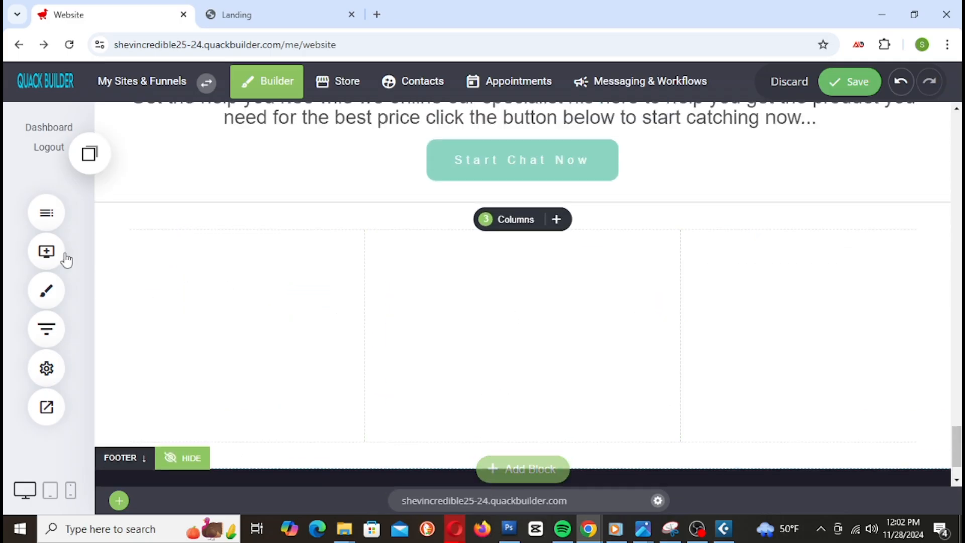
Add an Icon widget to the first column of the new section.
click(44, 255)
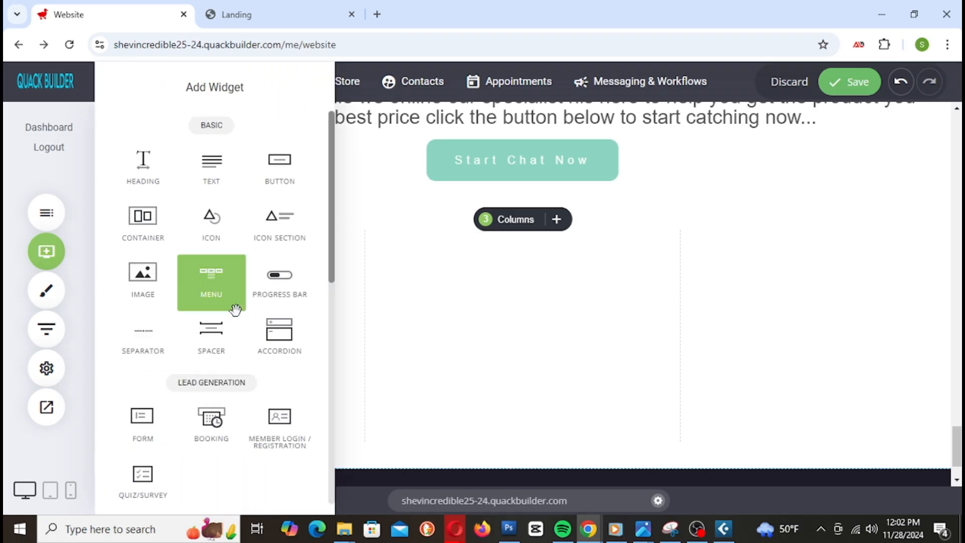
scroll(204, 394, down, 2)
scroll(206, 394, up, 2)
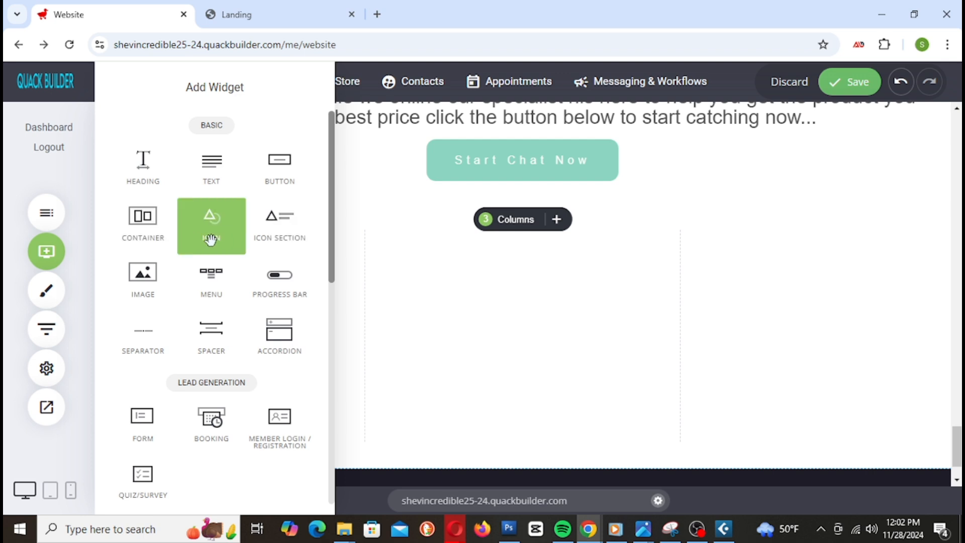
drag(213, 240, 297, 276)
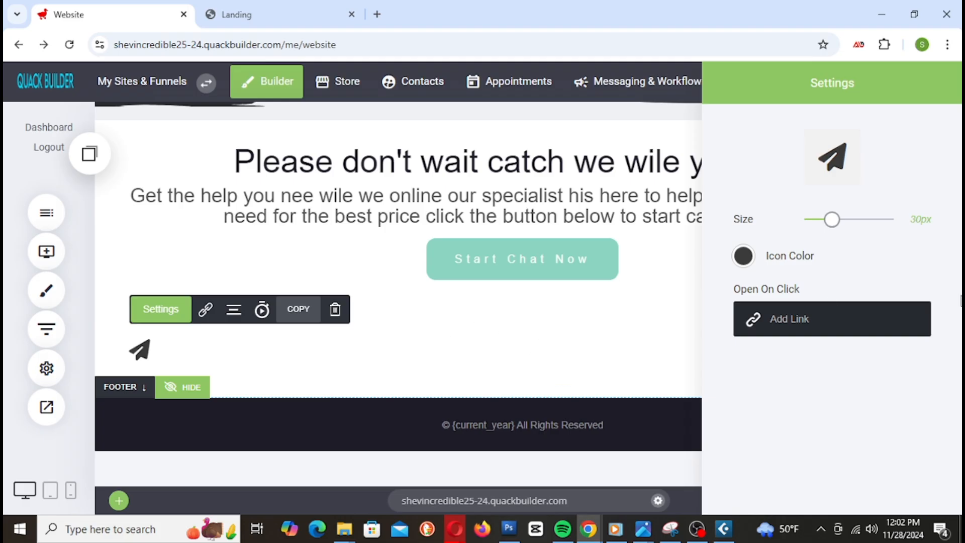
Swap the default paper-plane icon for the megaphone icon.
click(825, 169)
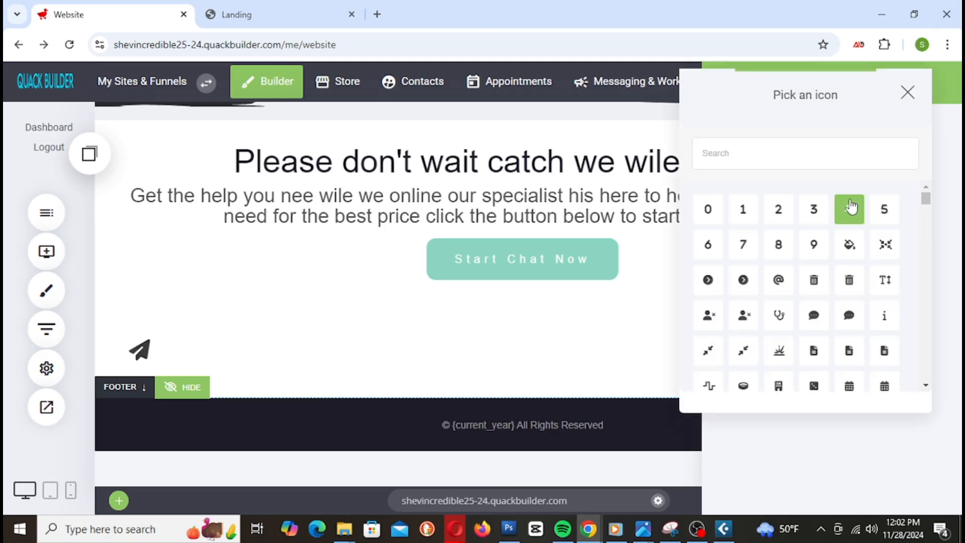
scroll(827, 289, down, 5)
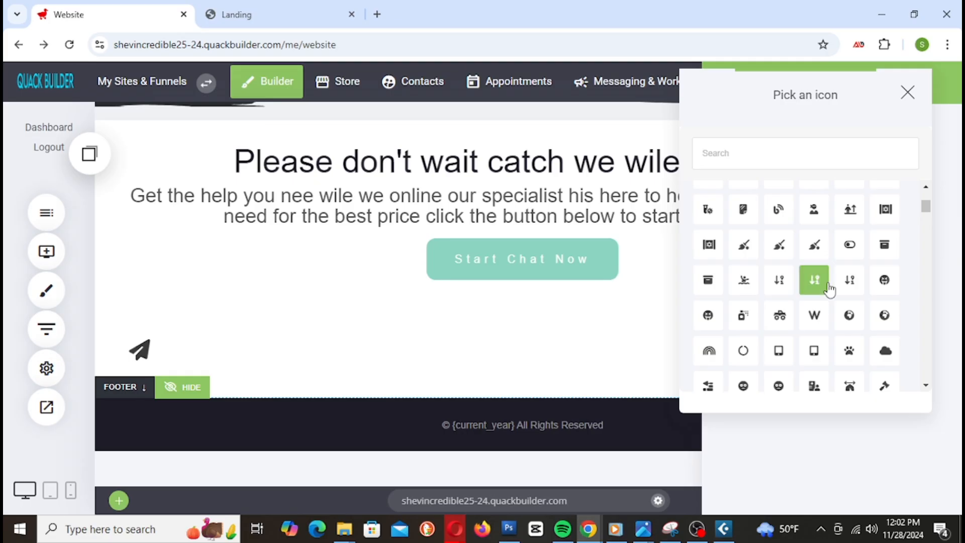
scroll(832, 291, down, 3)
scroll(836, 293, down, 3)
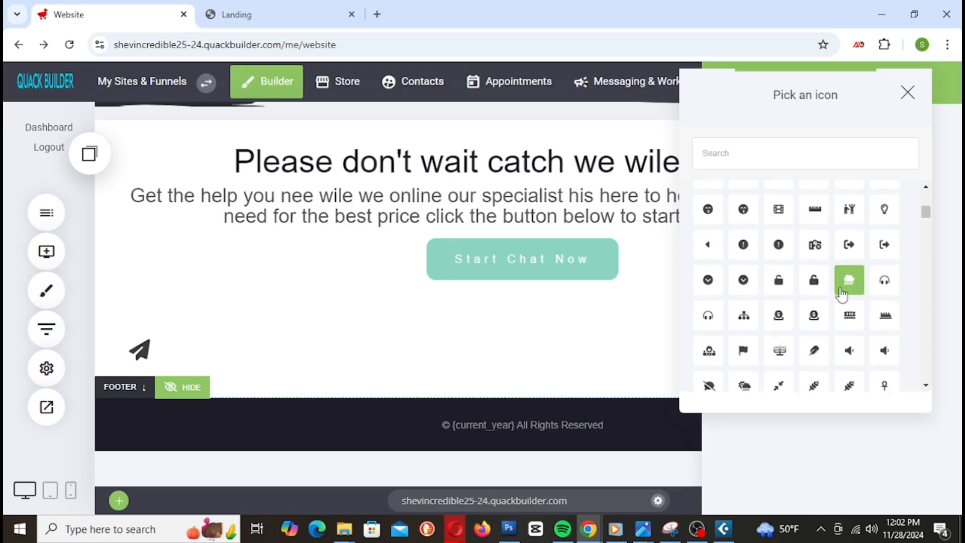
scroll(843, 294, down, 2)
scroll(849, 307, down, 2)
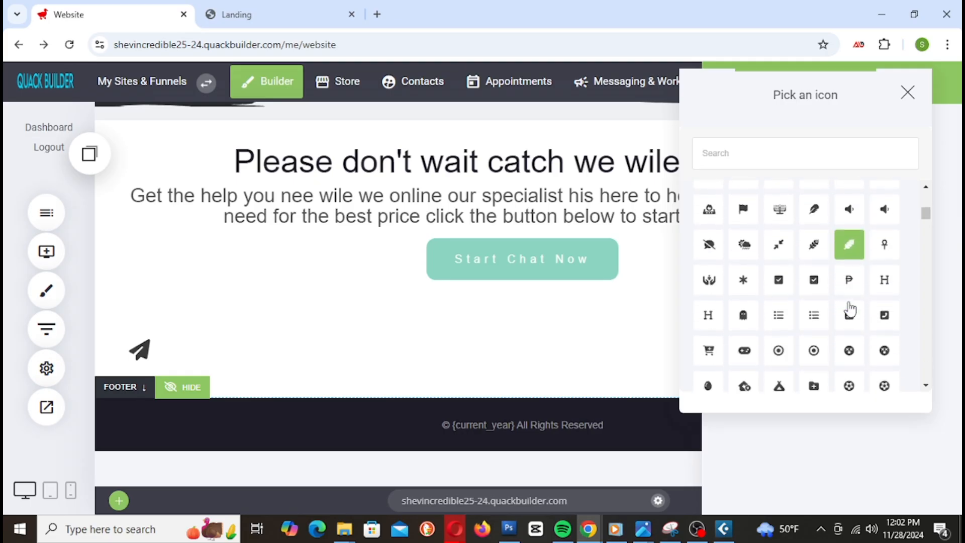
scroll(849, 308, down, 3)
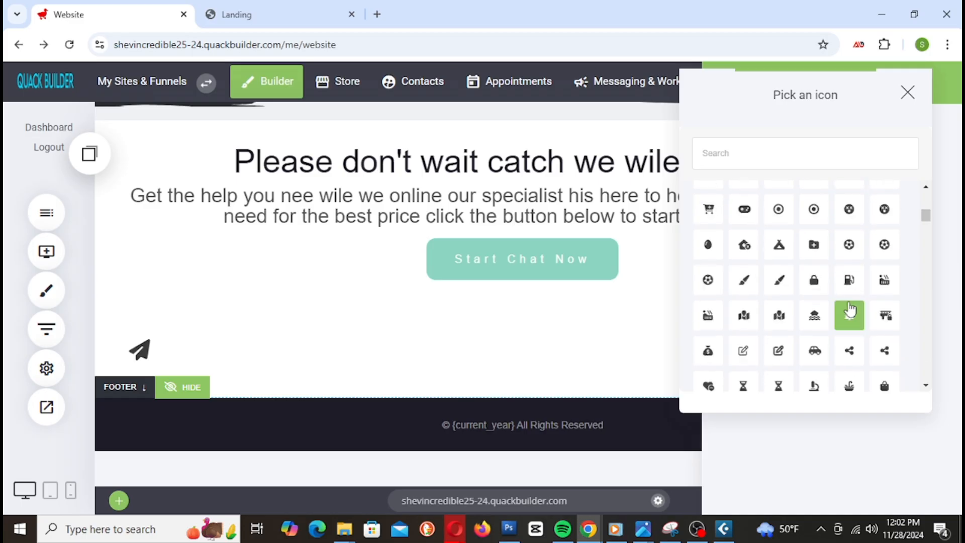
scroll(850, 309, down, 3)
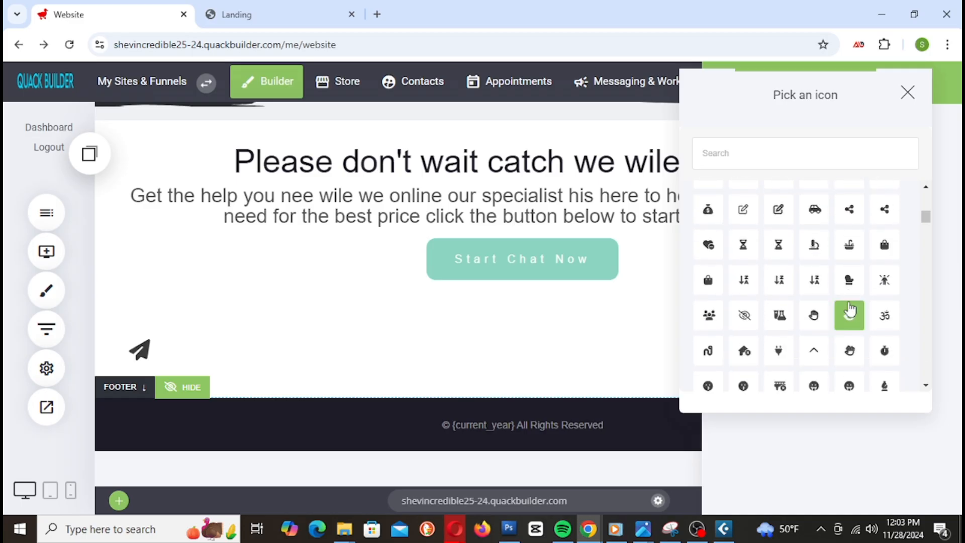
scroll(850, 309, down, 3)
scroll(850, 307, down, 3)
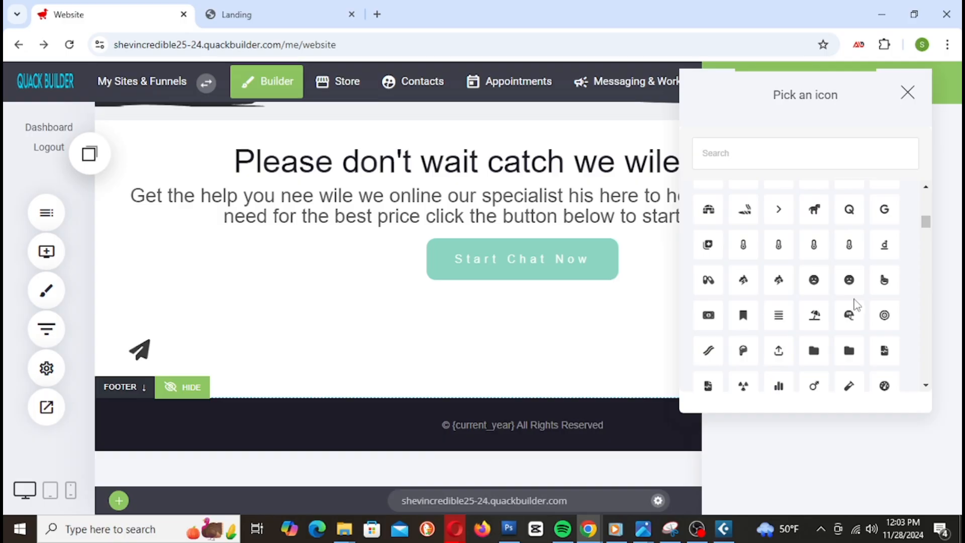
scroll(857, 304, down, 3)
scroll(853, 306, down, 2)
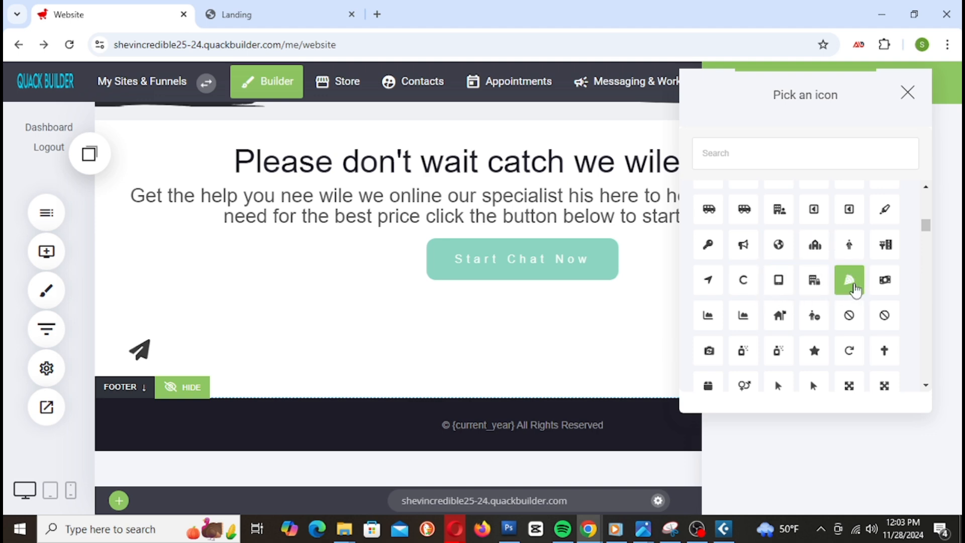
click(747, 254)
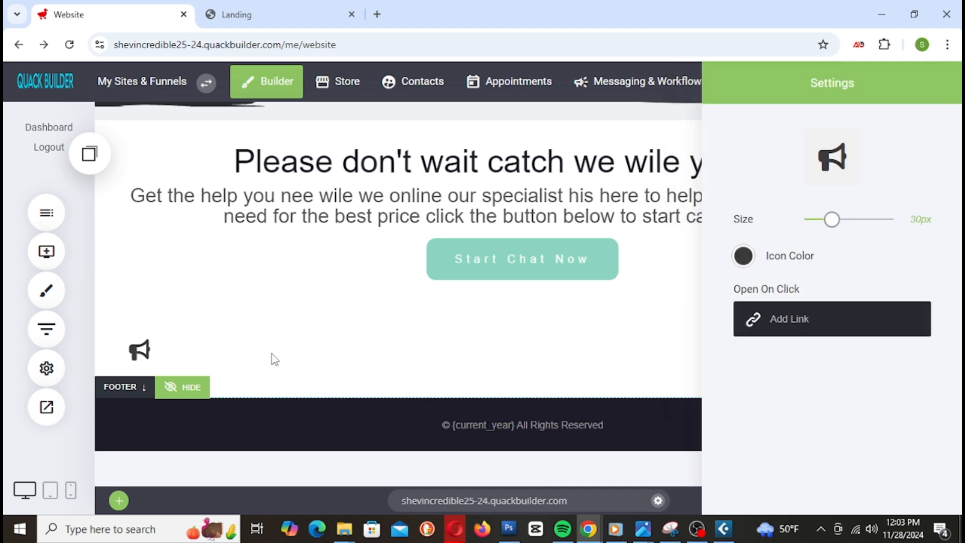
Enlarge the megaphone to 42px, colour it teal (#1EE4CE), and centre it in its column.
drag(838, 228, 849, 227)
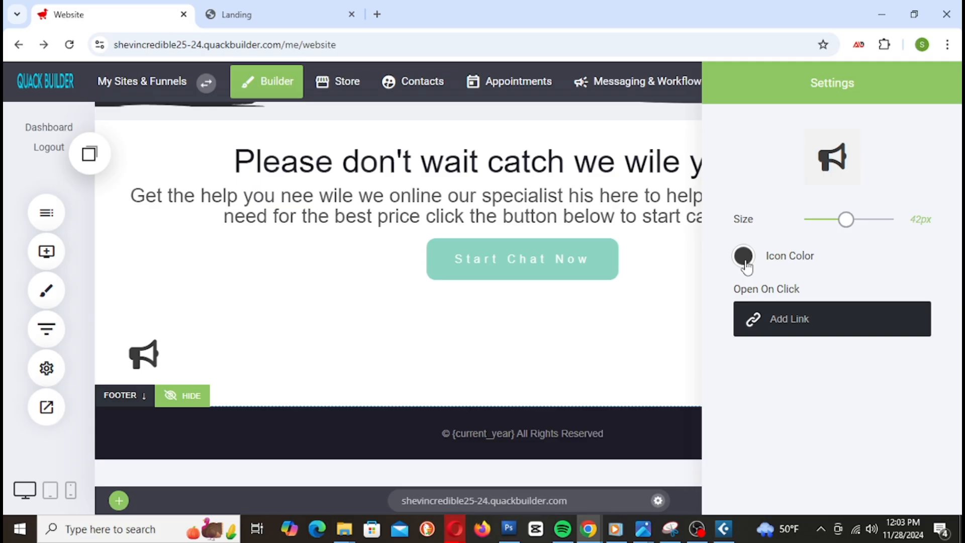
click(744, 256)
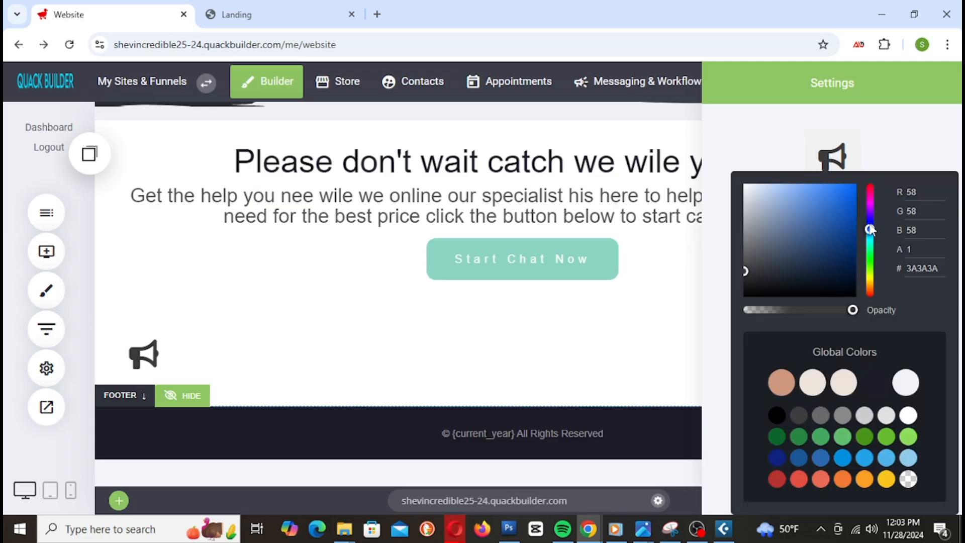
drag(870, 230, 871, 245)
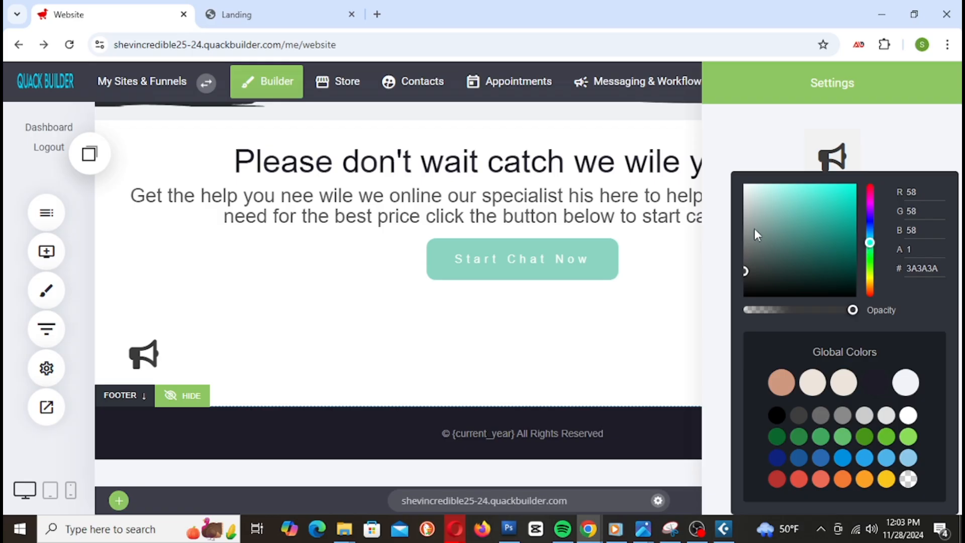
click(784, 205)
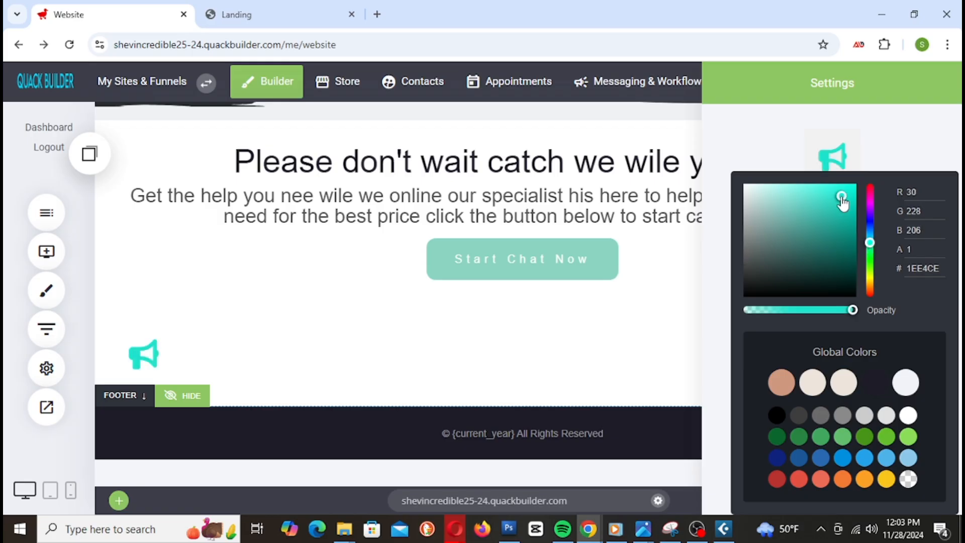
click(698, 247)
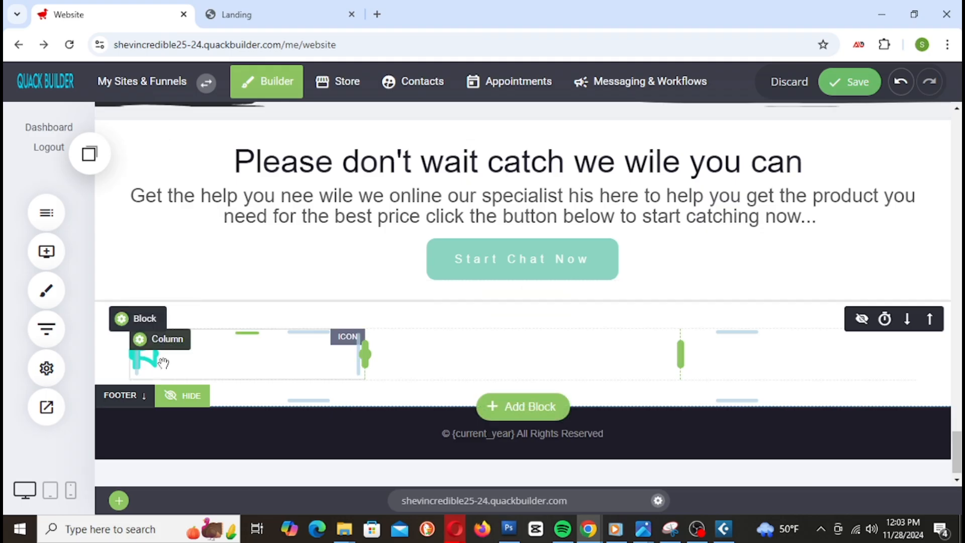
click(244, 313)
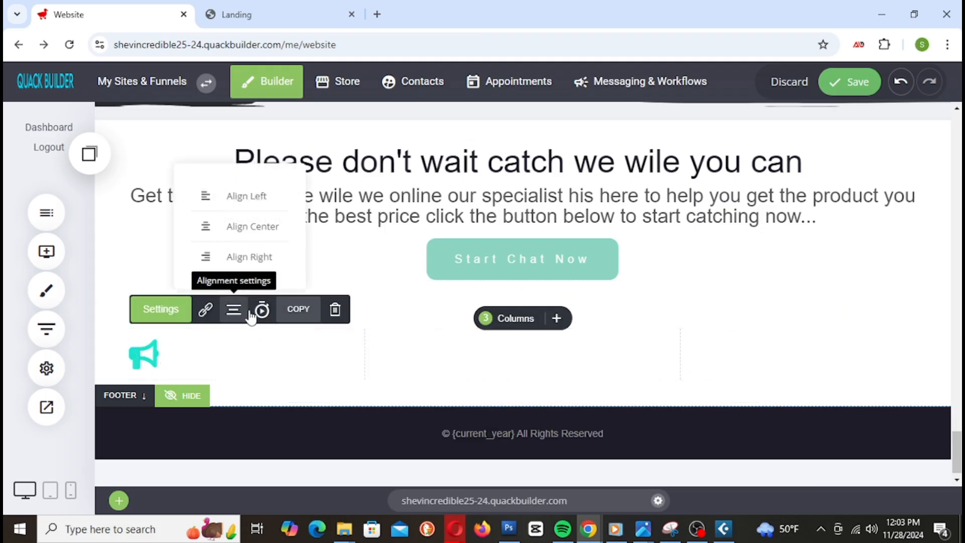
click(253, 227)
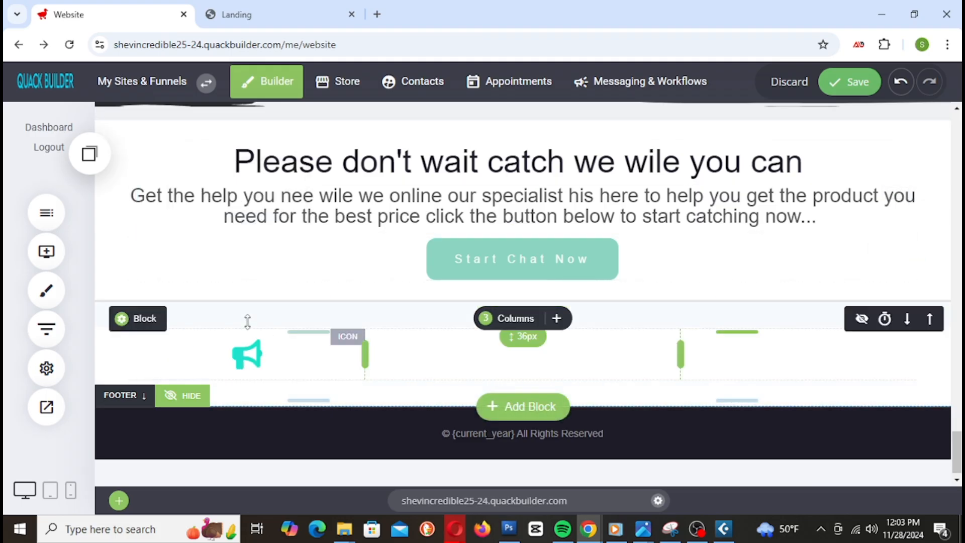
Add a centred heading reading 'Service 1' below the megaphone icon.
click(44, 258)
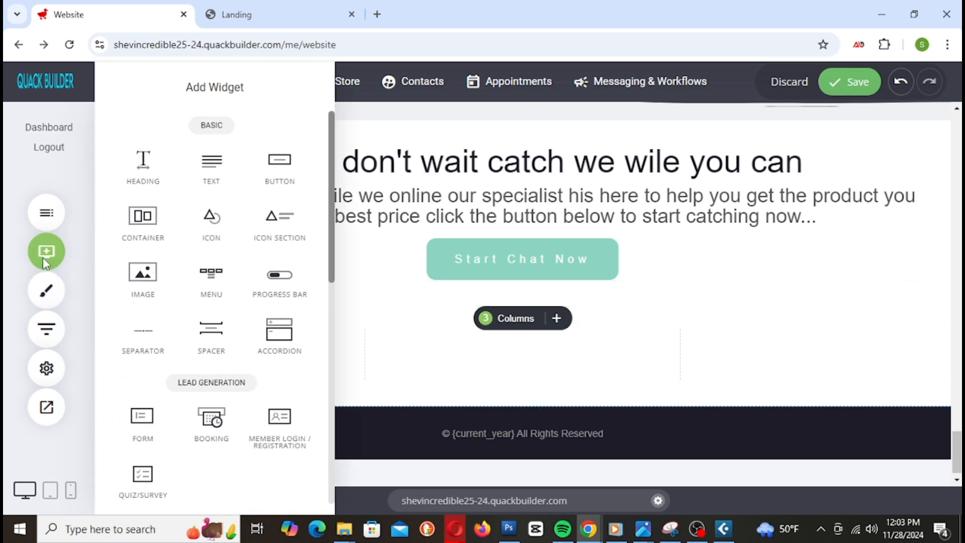
drag(143, 166, 274, 376)
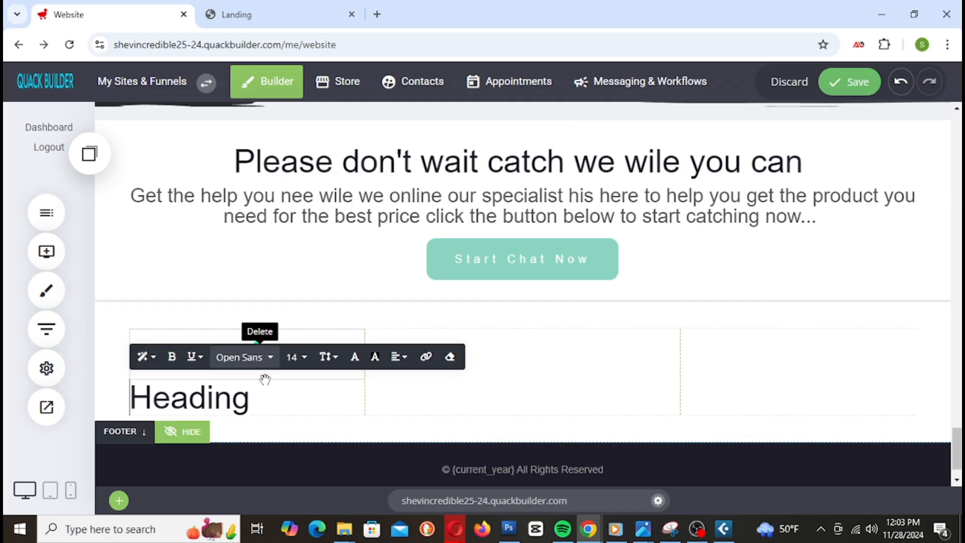
drag(256, 402, 141, 387)
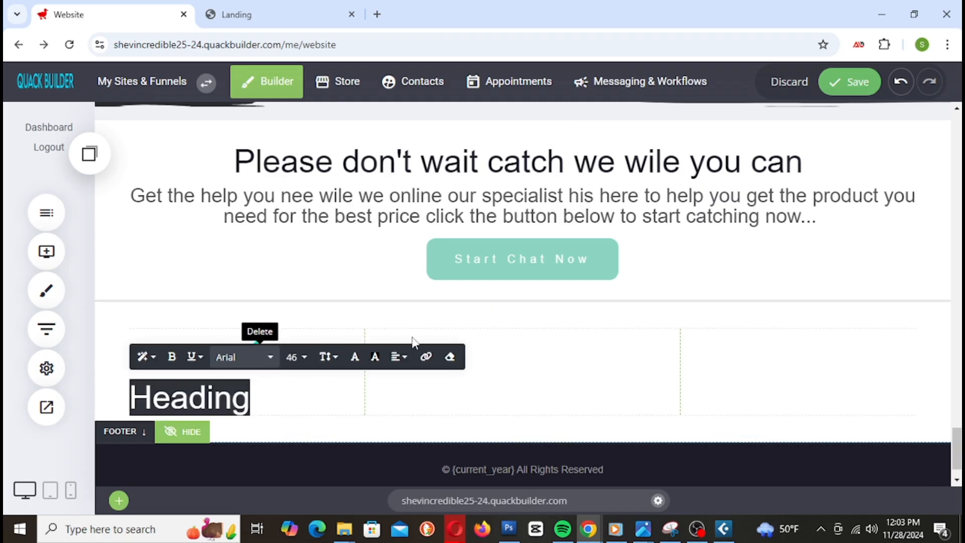
text(Service 1)
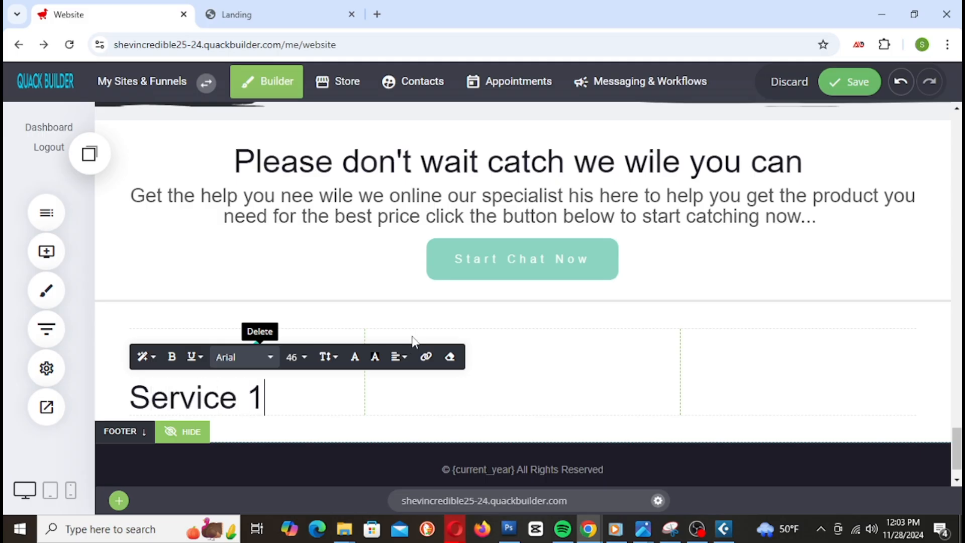
triple_click(279, 404)
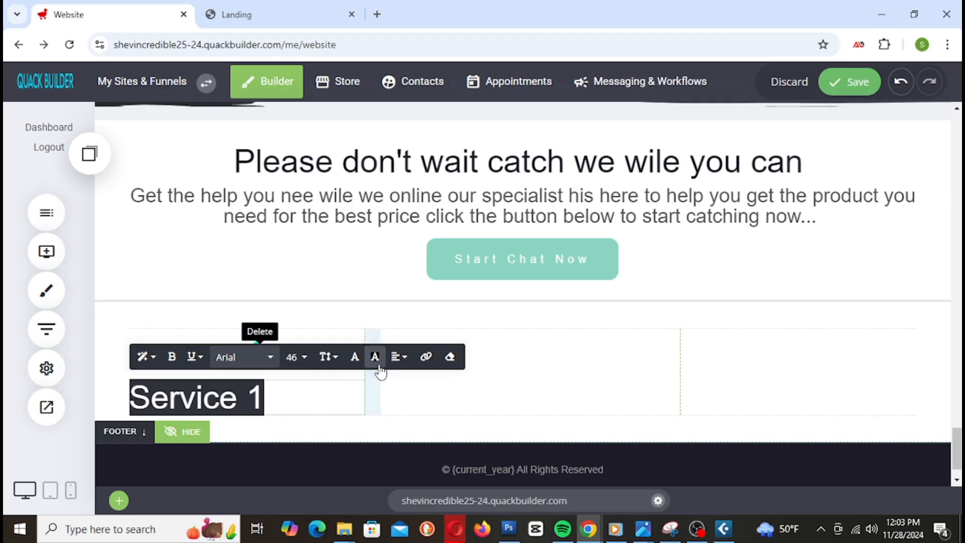
click(398, 357)
click(423, 384)
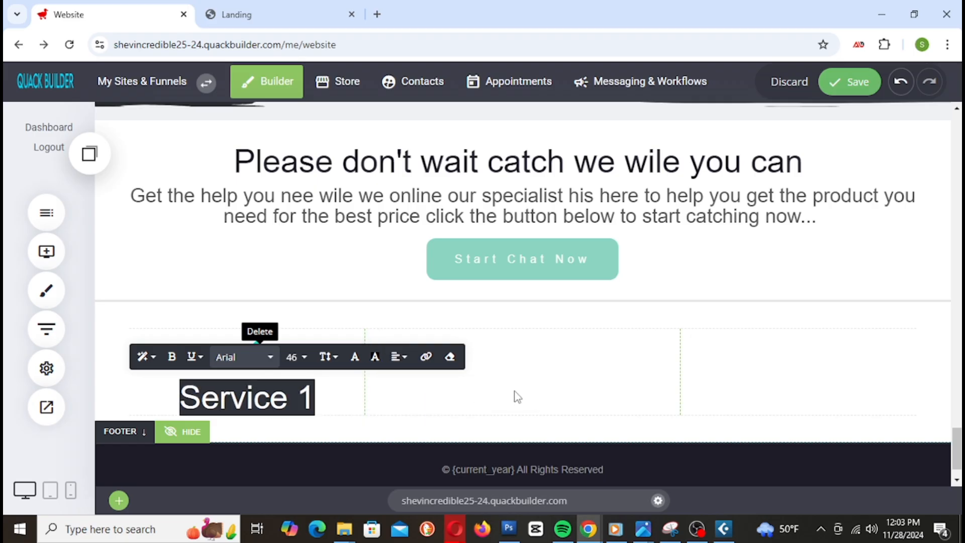
click(909, 311)
Set the Service 1 heading to font size 32 with centre alignment.
scroll(586, 330, down, 1)
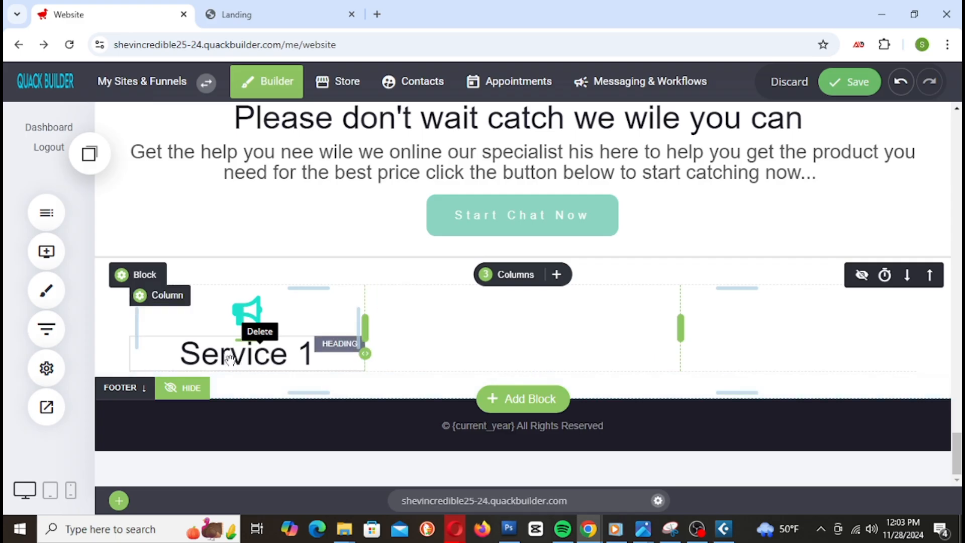
triple_click(229, 358)
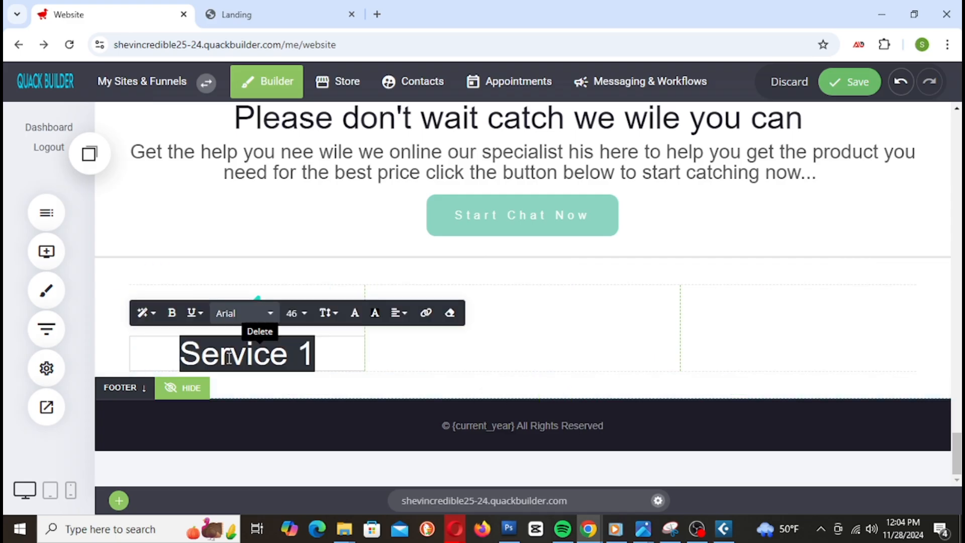
click(329, 313)
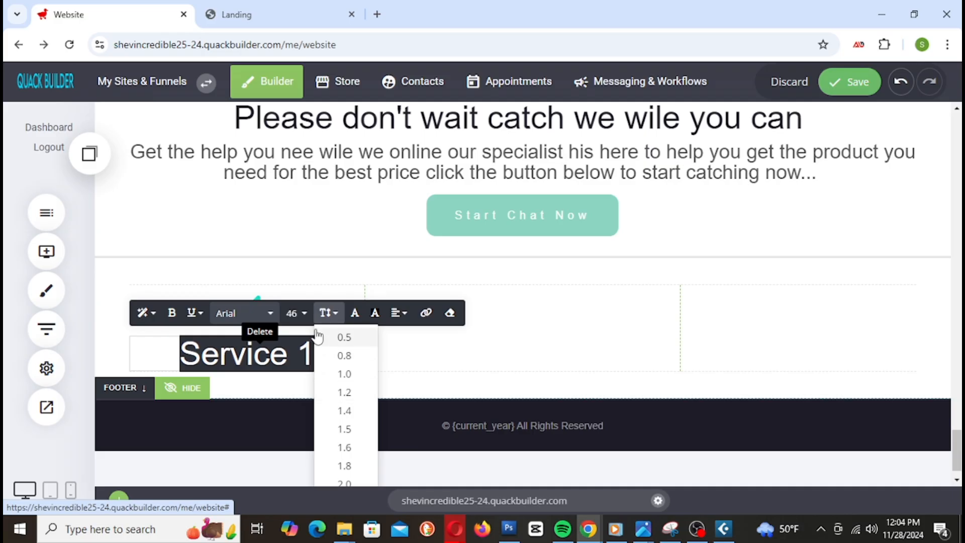
click(296, 313)
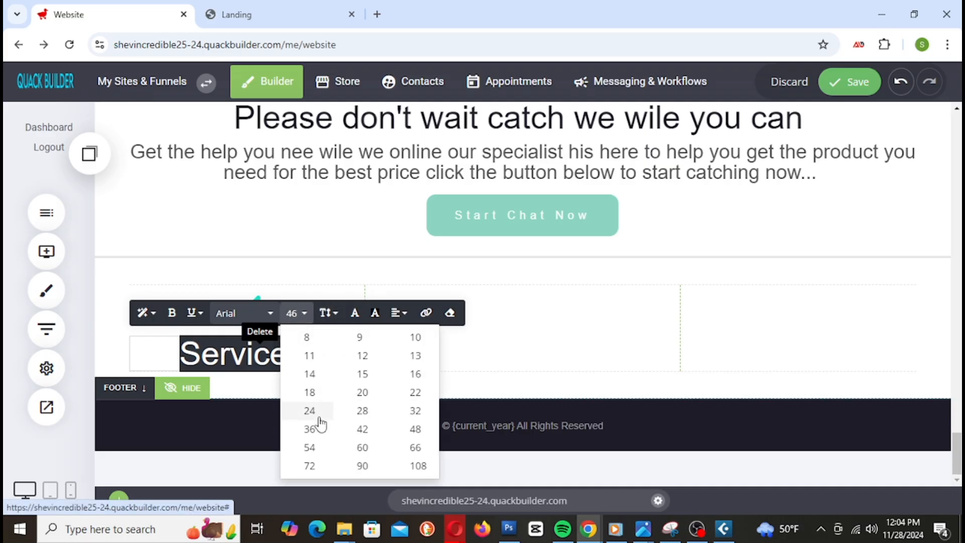
click(310, 410)
triple_click(276, 365)
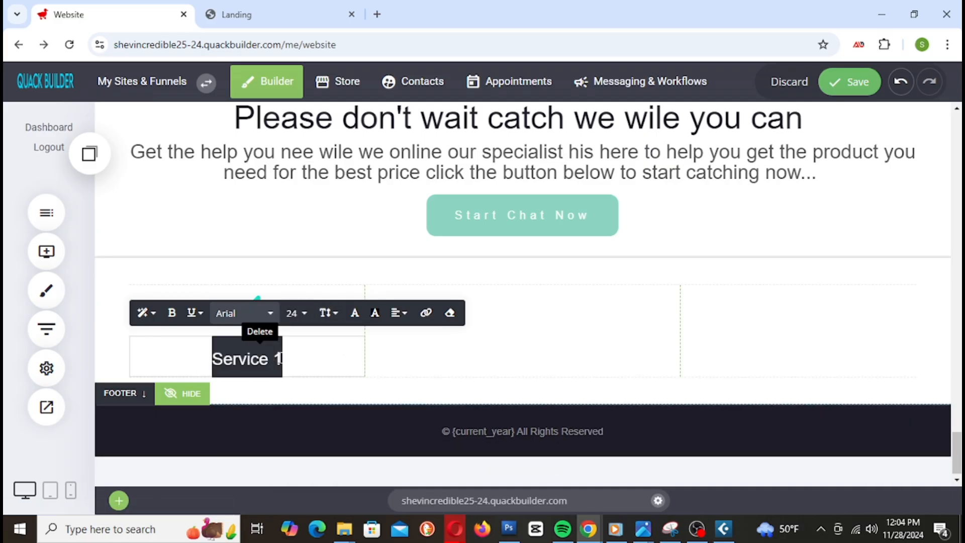
click(295, 313)
click(401, 415)
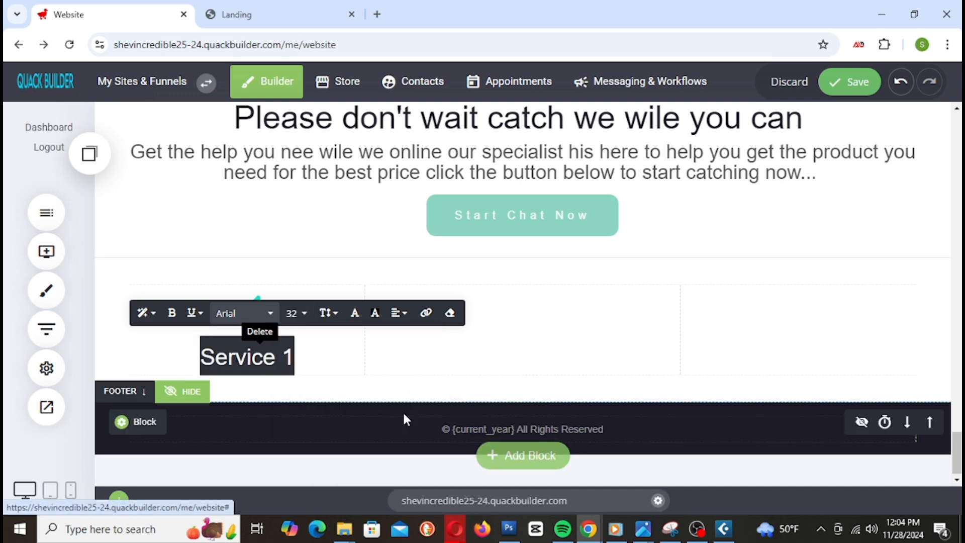
click(397, 317)
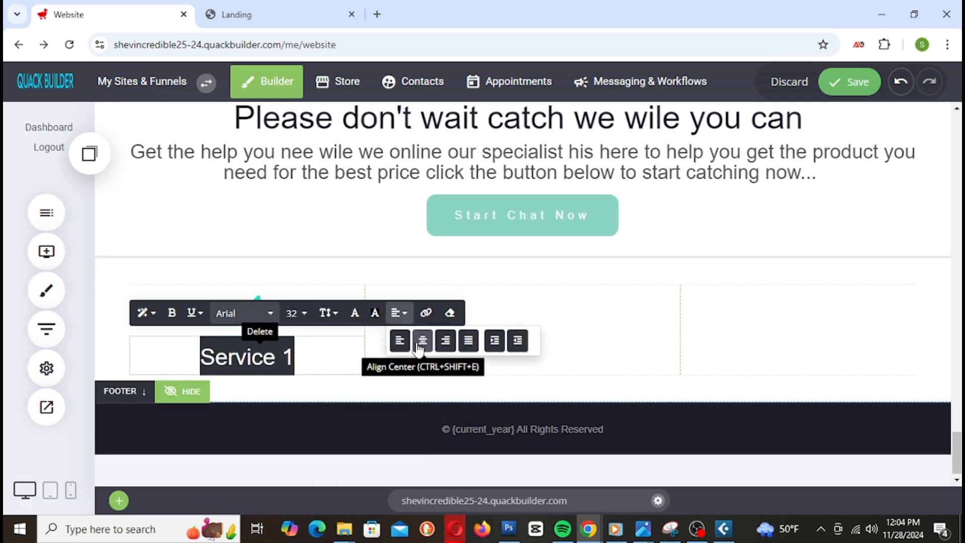
click(423, 341)
click(631, 340)
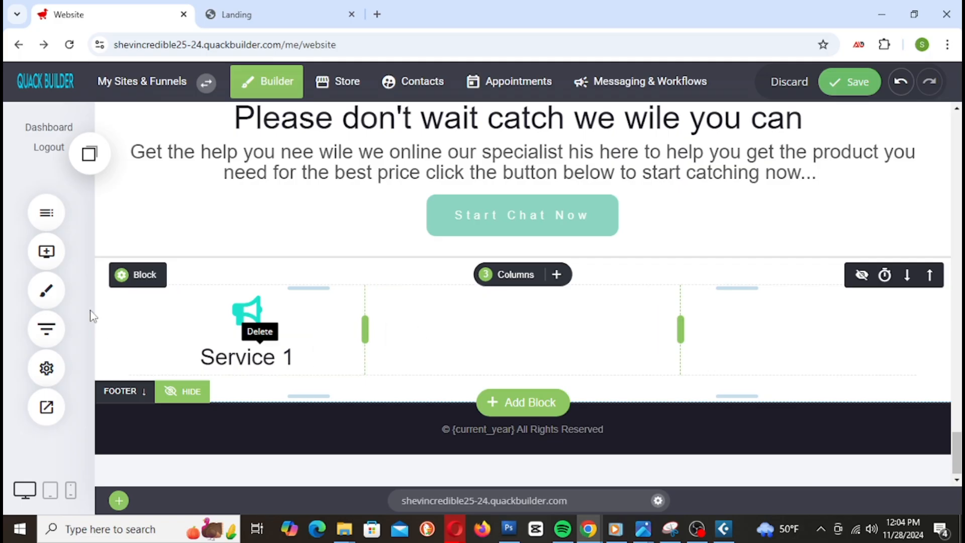
Add a lorem ipsum text paragraph below the Service 1 heading.
click(46, 251)
drag(216, 162, 292, 385)
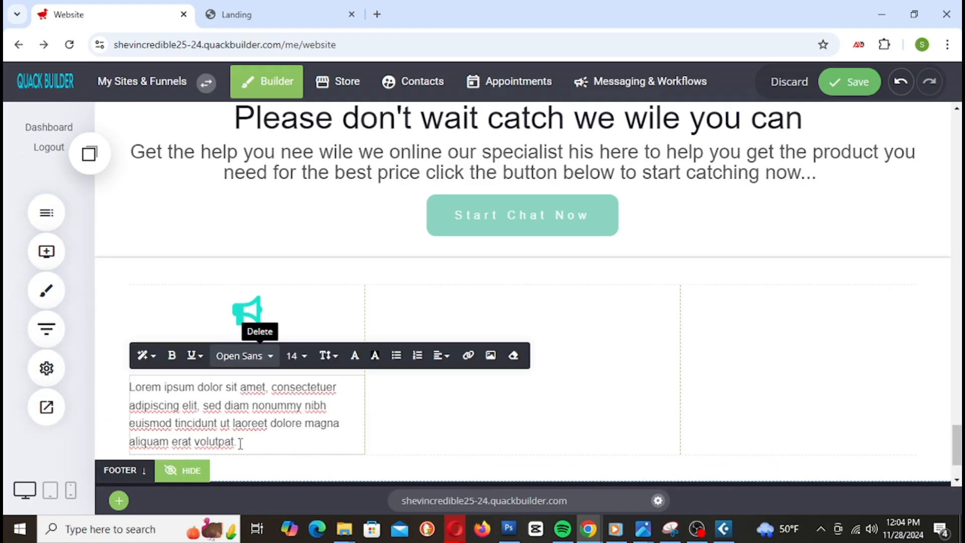
click(796, 362)
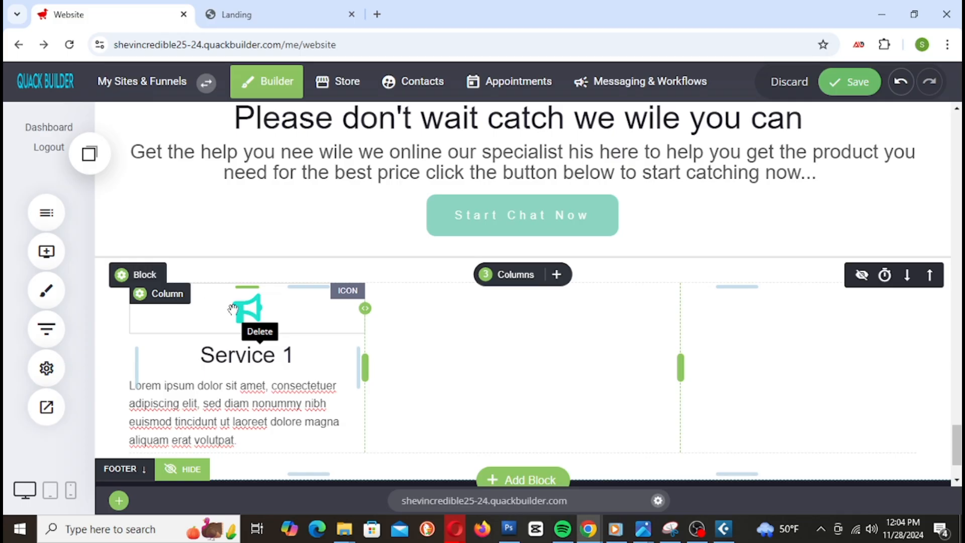
Copy the megaphone icon and the Service 1 heading for reuse.
click(297, 323)
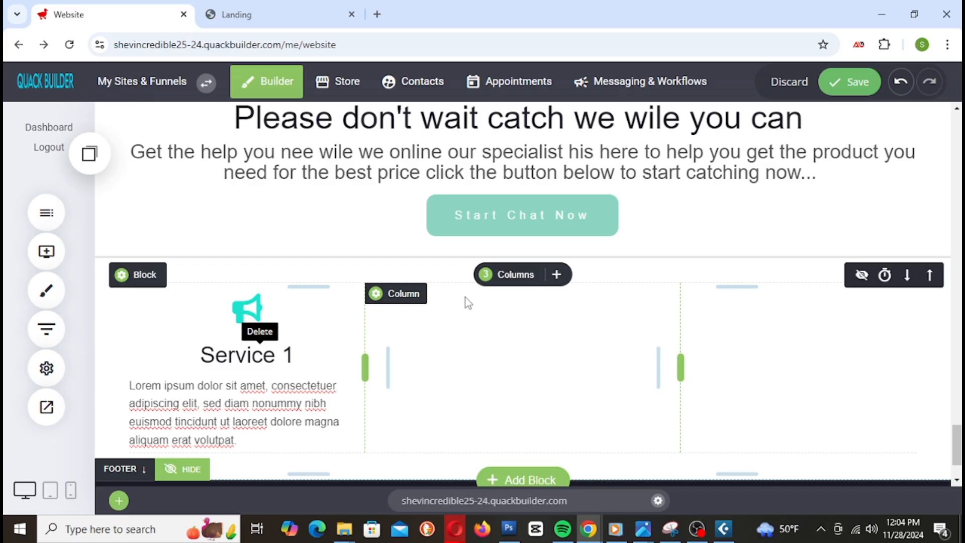
click(260, 314)
click(304, 267)
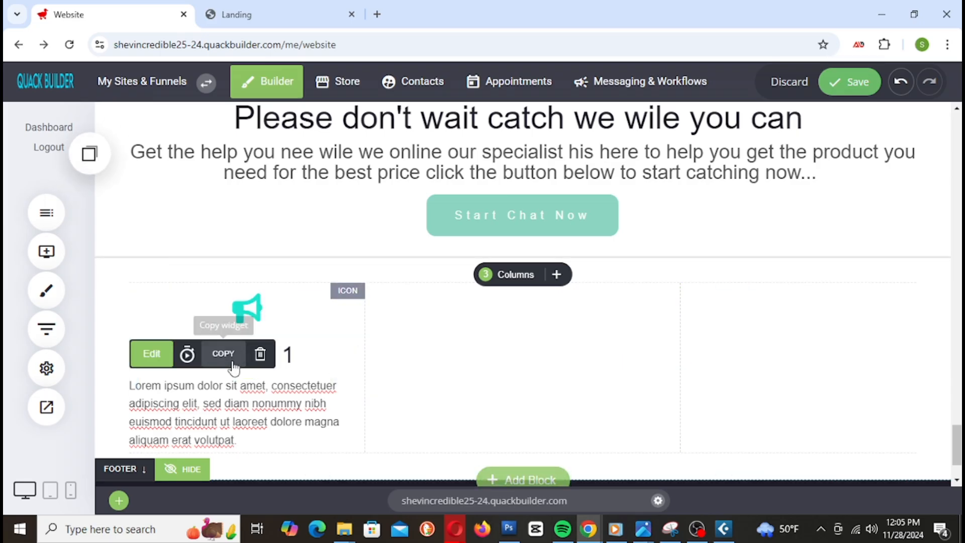
Fill the middle column with the copied text, Service 1 heading and megaphone icon.
click(89, 153)
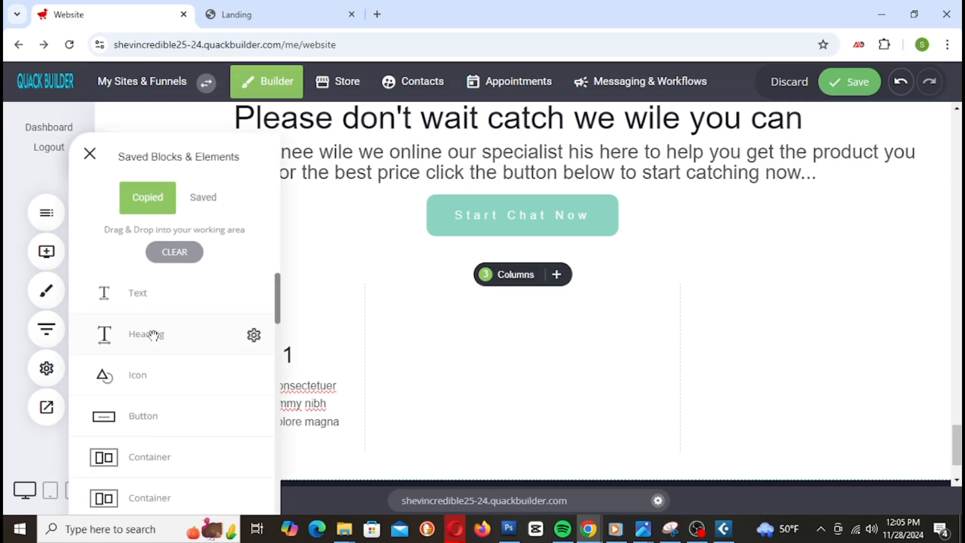
drag(168, 297, 500, 308)
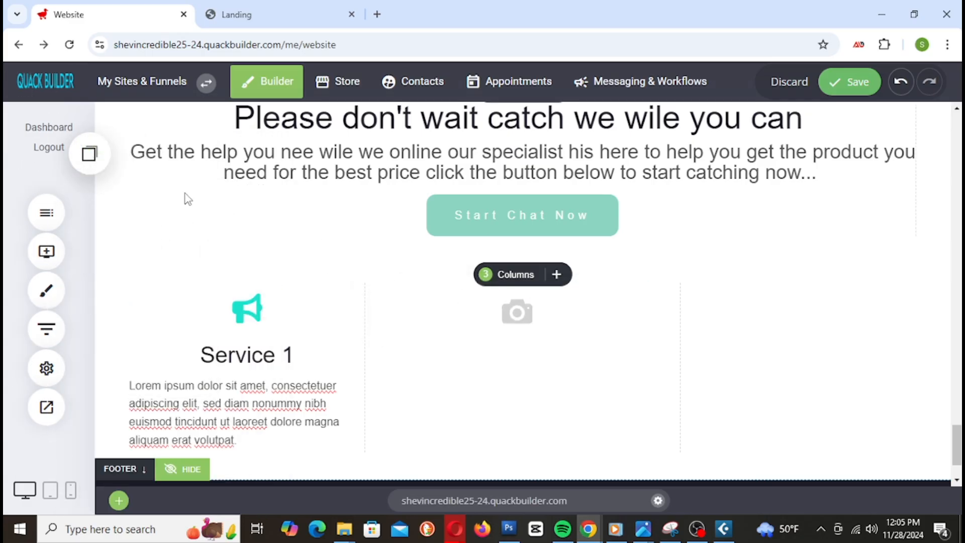
click(89, 153)
drag(146, 334, 425, 298)
click(89, 153)
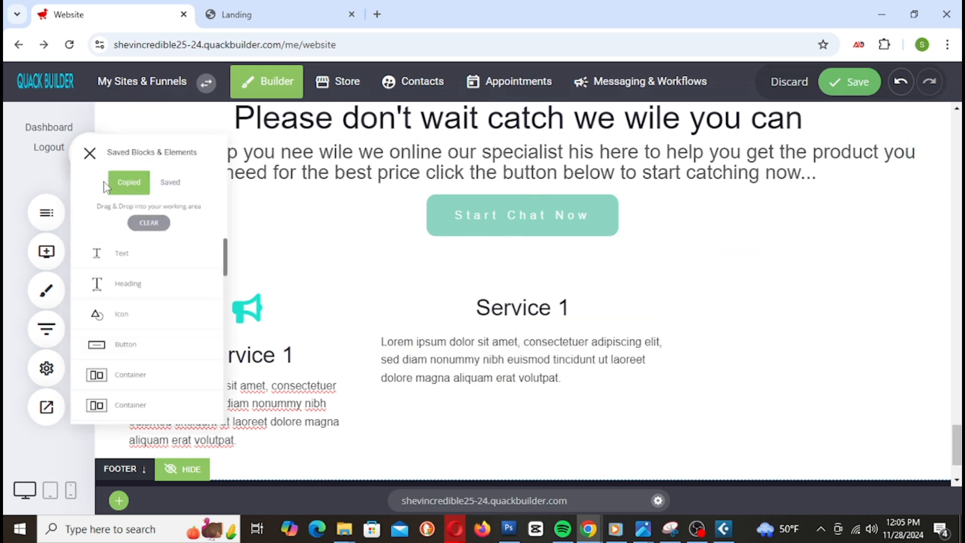
drag(148, 373, 482, 304)
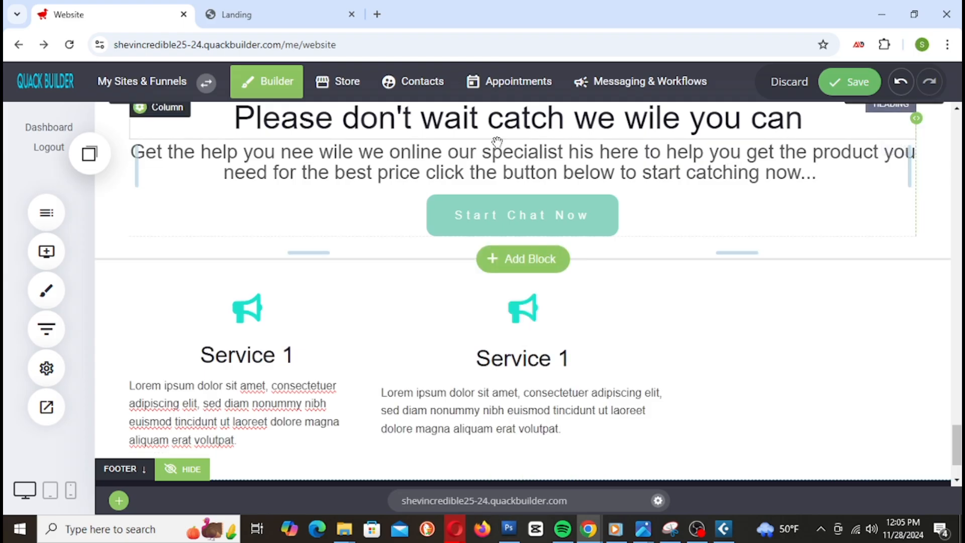
Place the copied text, heading and megaphone in the right column, then save the page.
click(92, 156)
drag(149, 309, 776, 302)
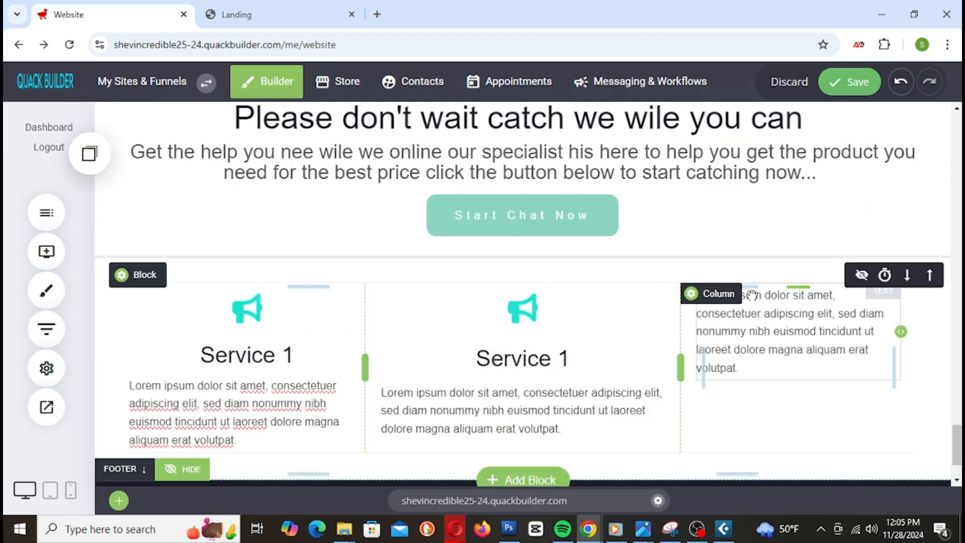
click(98, 167)
drag(144, 357, 722, 311)
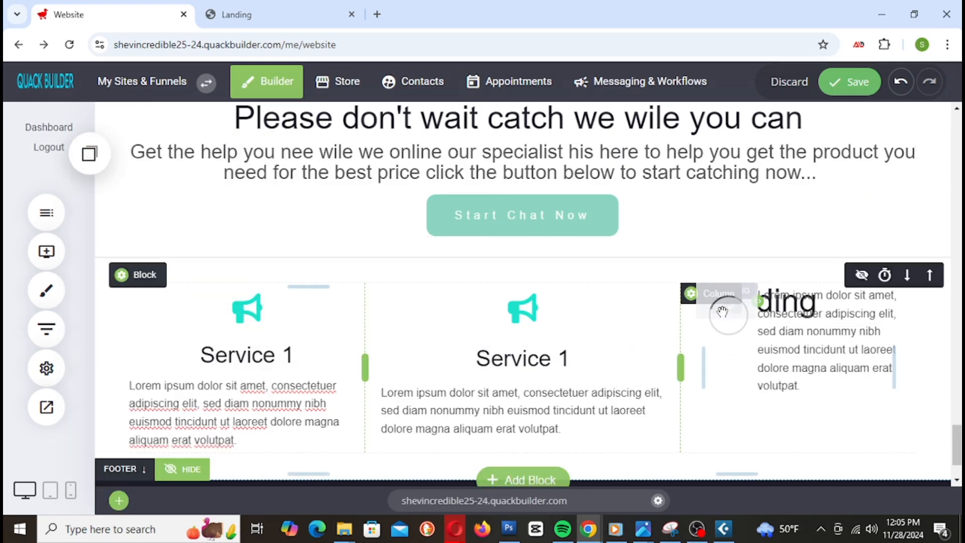
click(901, 81)
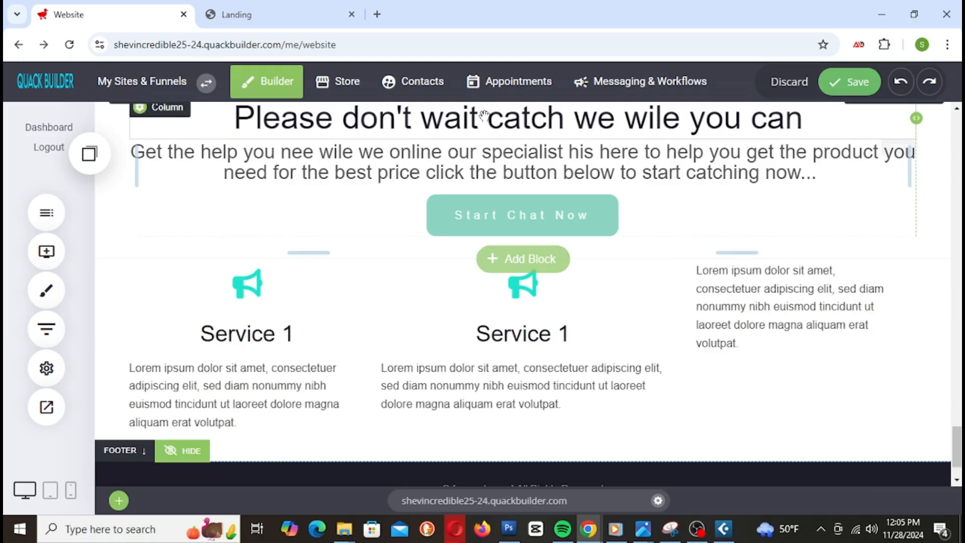
click(90, 153)
drag(146, 334, 795, 265)
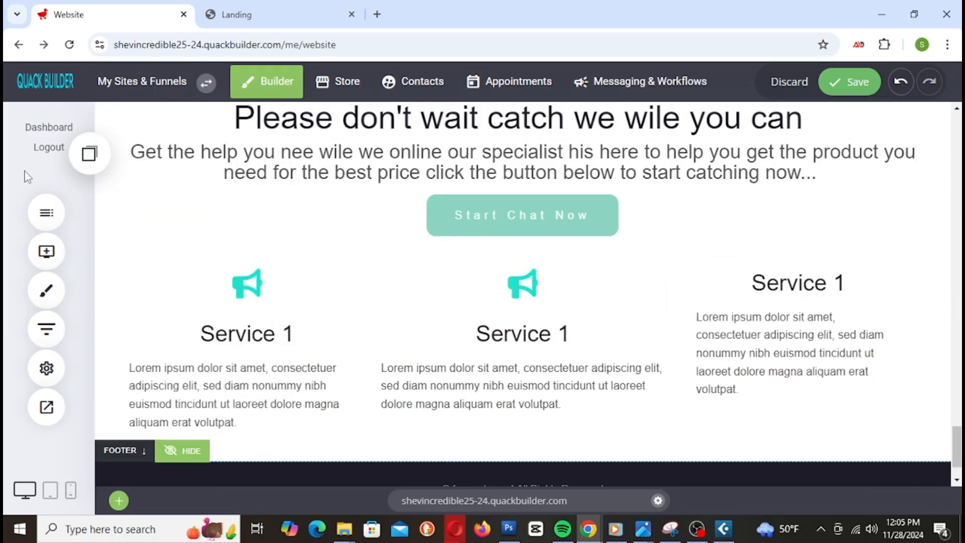
click(96, 170)
drag(151, 390, 793, 273)
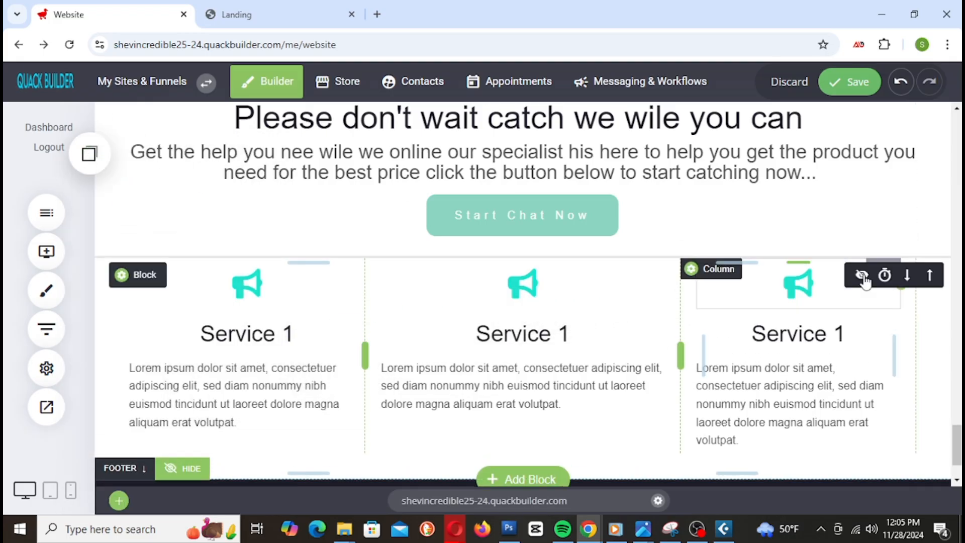
click(853, 91)
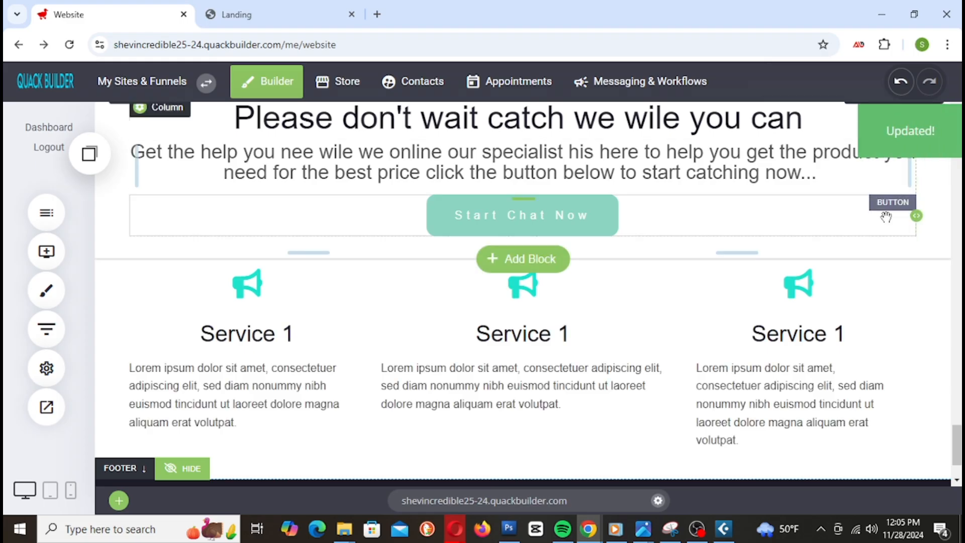
Select the middle column's megaphone icon and open its icon picker from Settings.
scroll(815, 360, down, 2)
scroll(305, 258, up, 2)
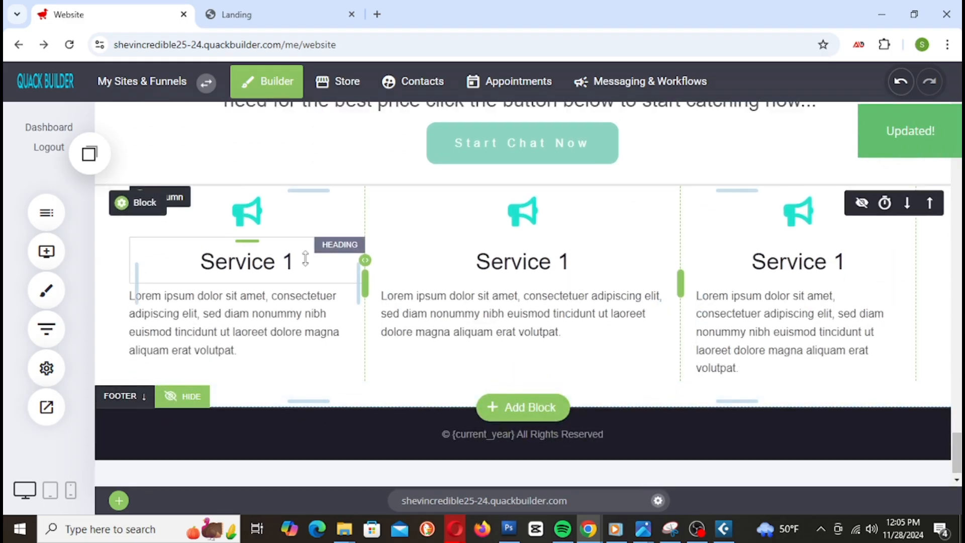
scroll(295, 308, down, 2)
scroll(472, 338, up, 1)
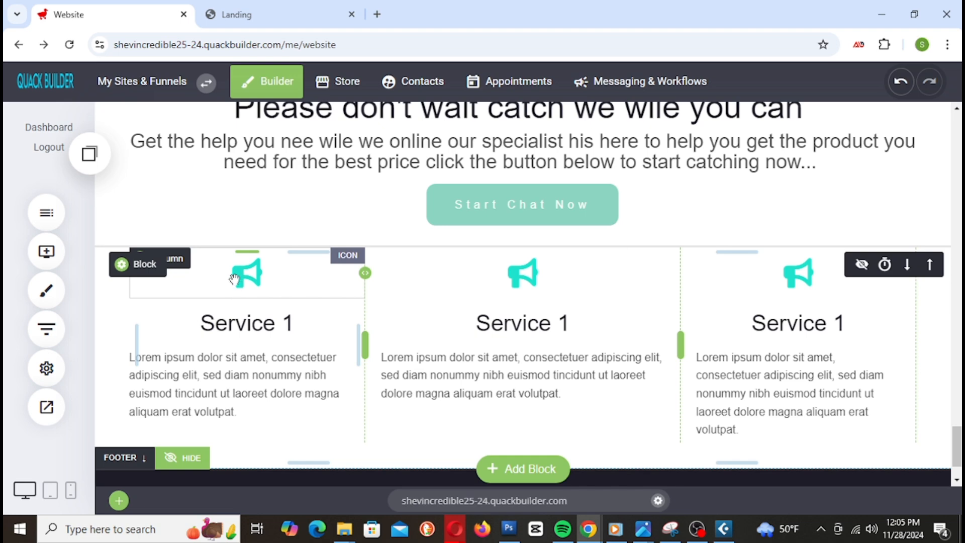
drag(533, 277, 534, 276)
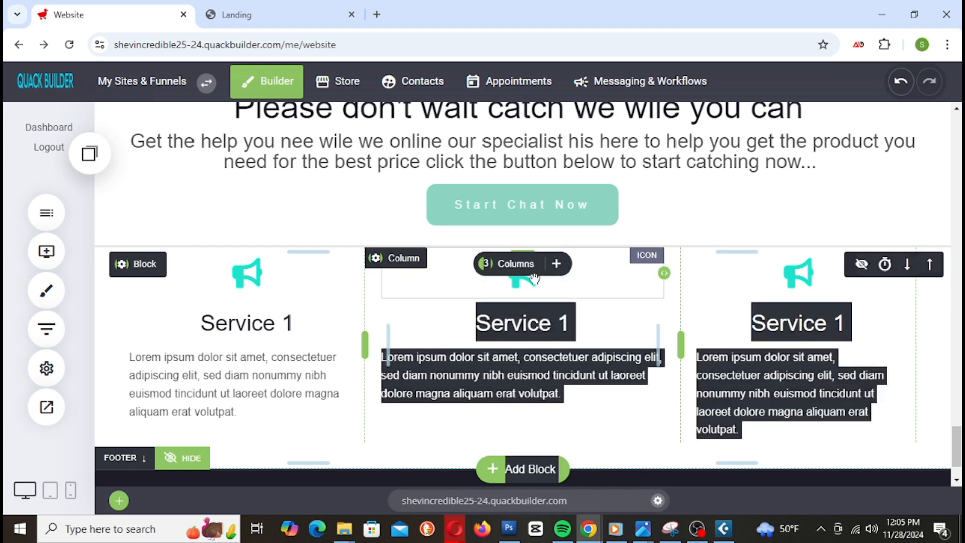
click(470, 293)
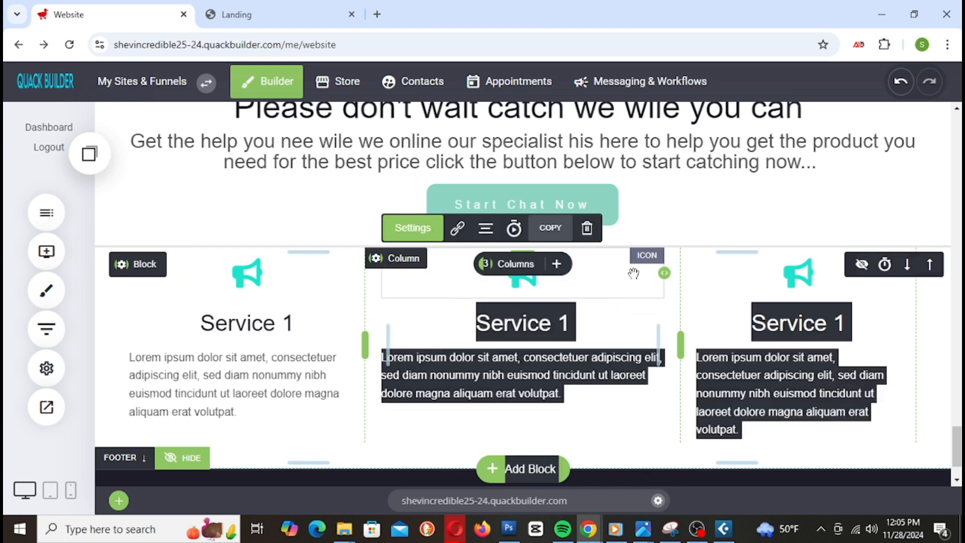
click(940, 224)
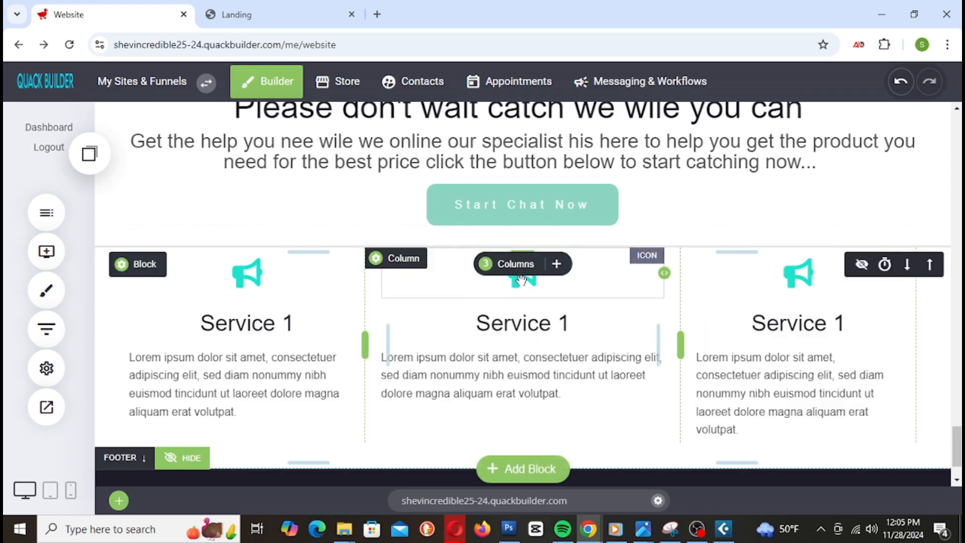
click(524, 294)
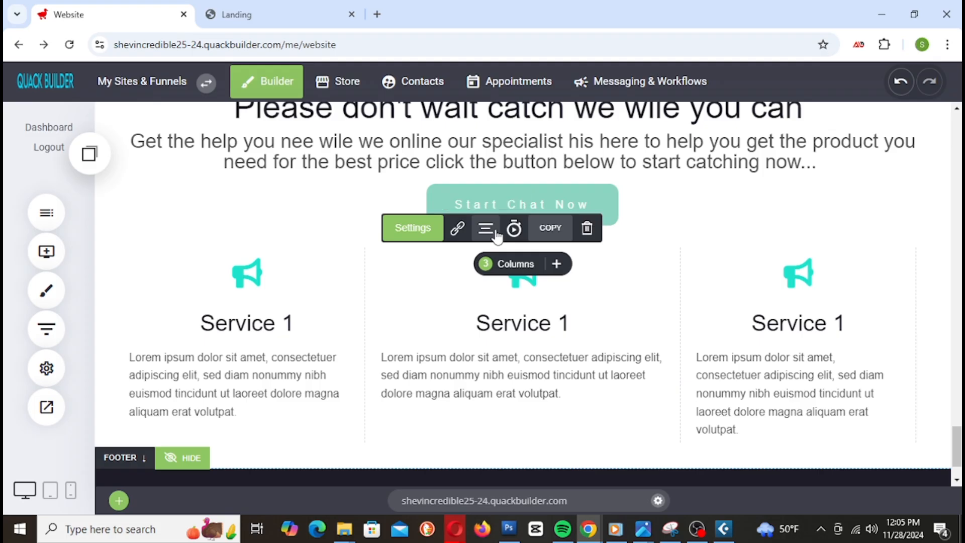
click(422, 229)
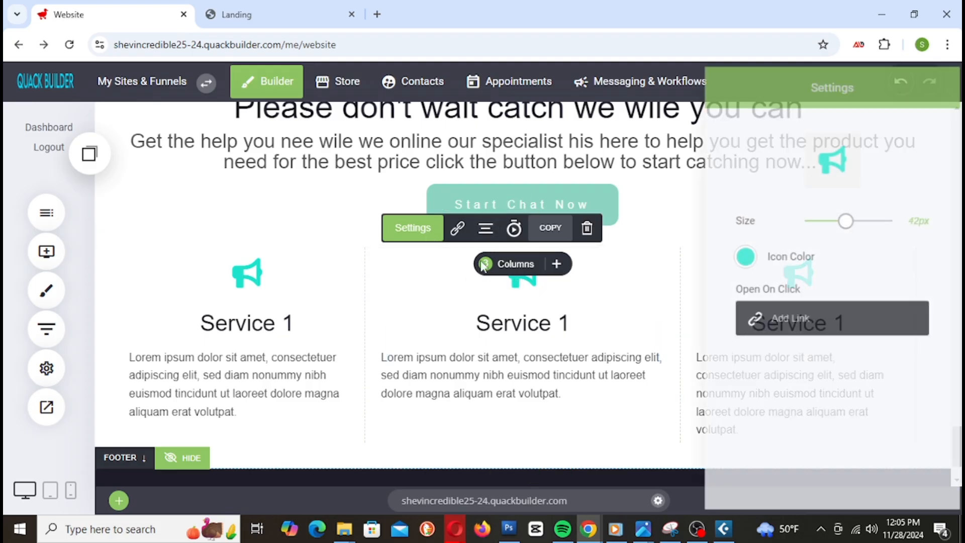
click(843, 180)
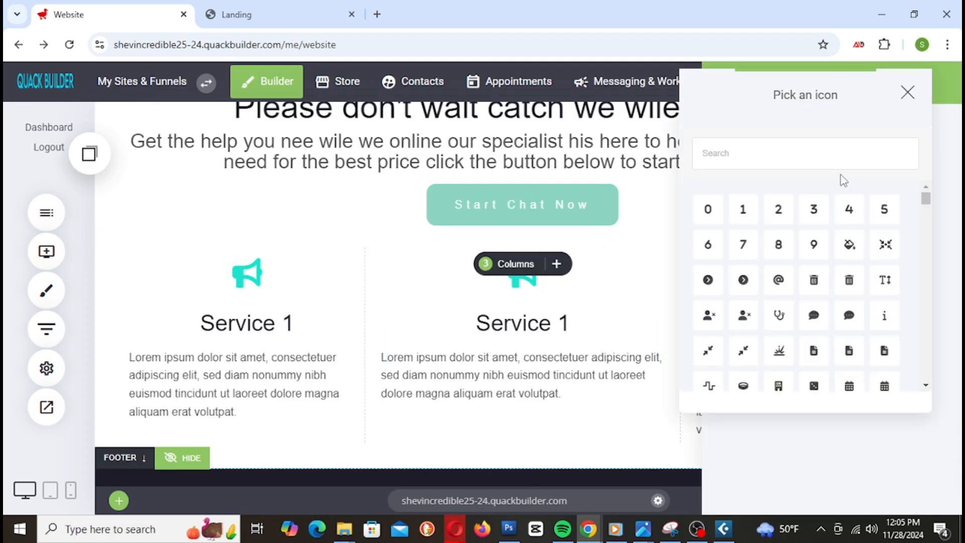
Replace the middle column's megaphone with the shopping cart icon, keeping 42px teal.
scroll(829, 292, down, 5)
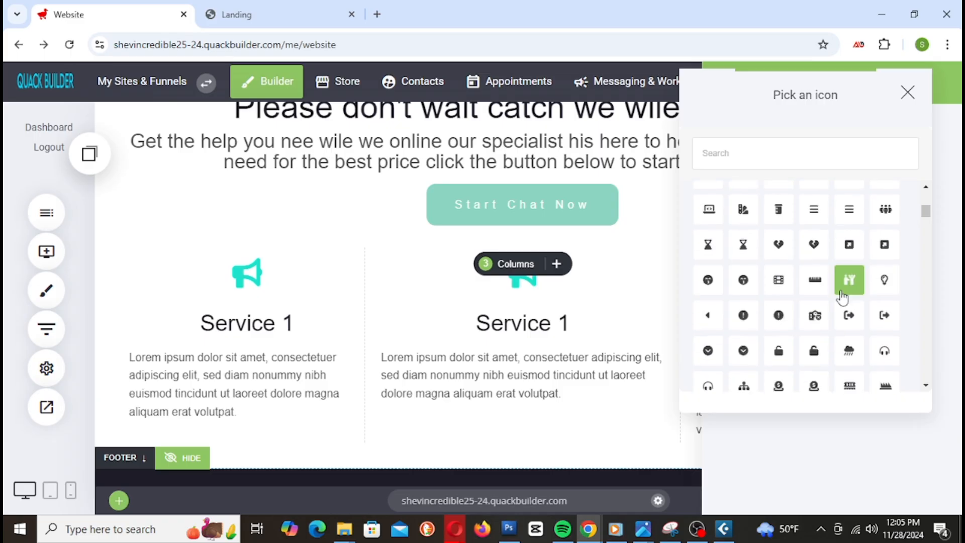
scroll(850, 291, down, 3)
scroll(851, 285, up, 4)
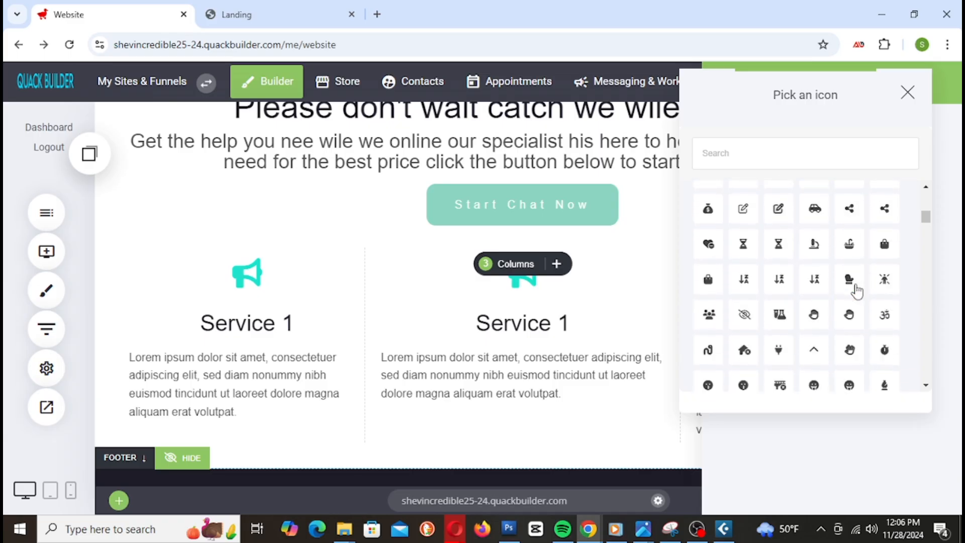
scroll(853, 285, down, 4)
scroll(853, 285, up, 1)
scroll(856, 291, up, 2)
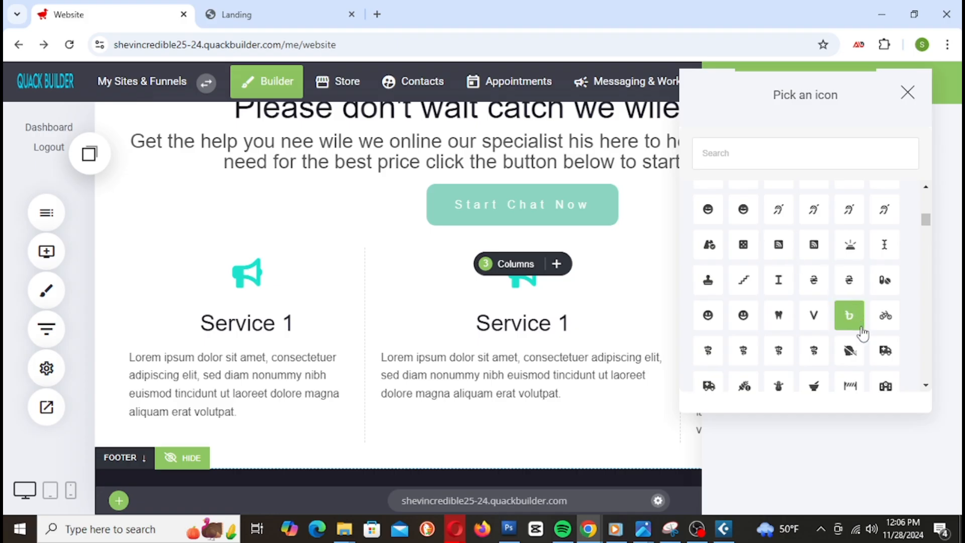
scroll(865, 329, down, 4)
scroll(864, 329, up, 2)
scroll(865, 334, down, 5)
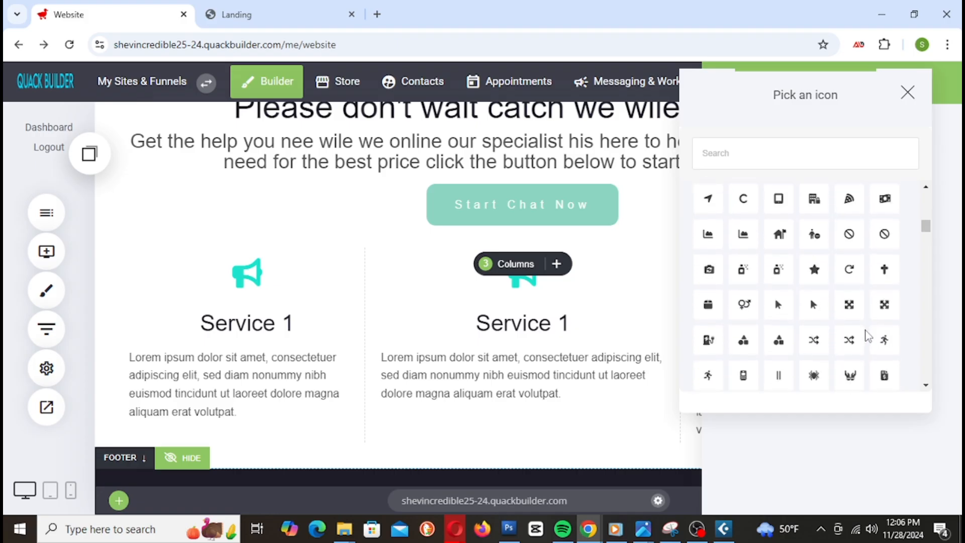
scroll(864, 341, down, 3)
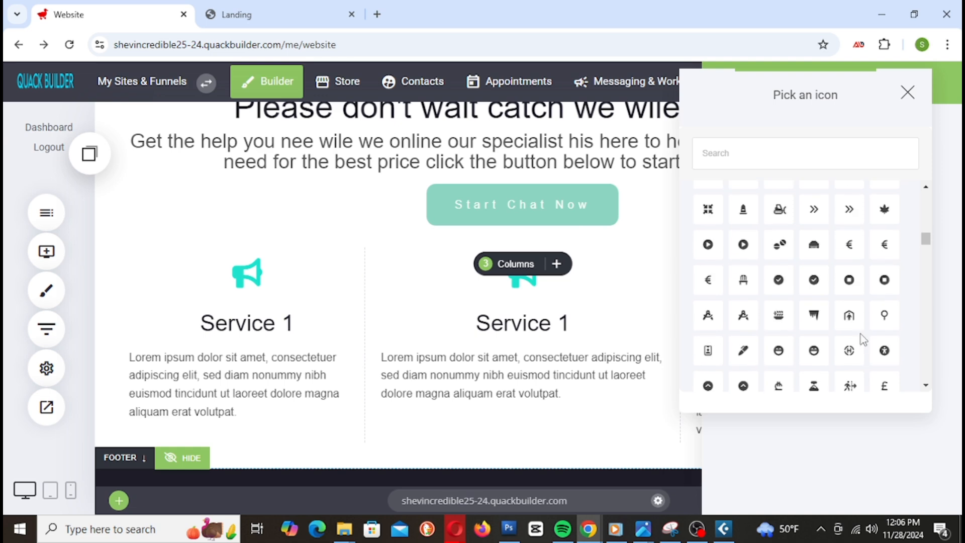
scroll(864, 340, down, 8)
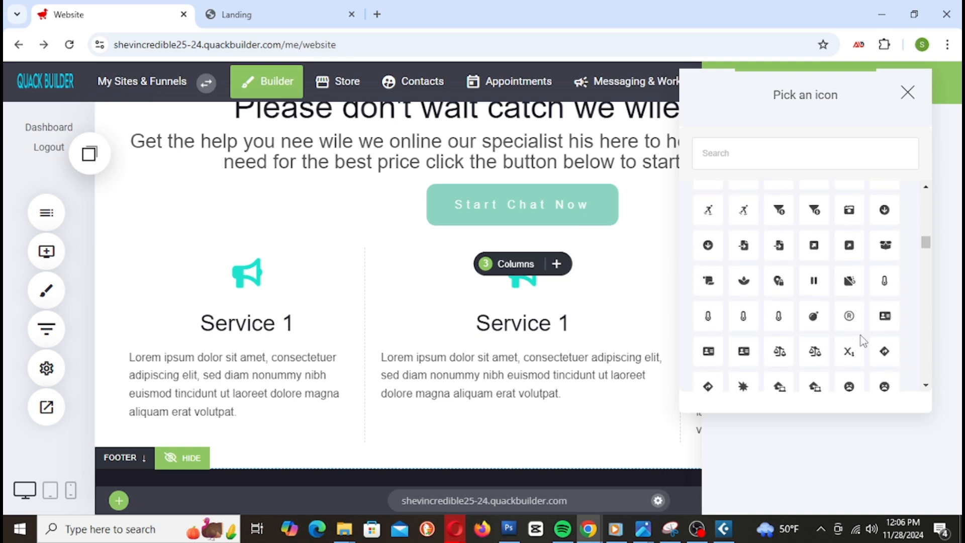
scroll(863, 340, down, 6)
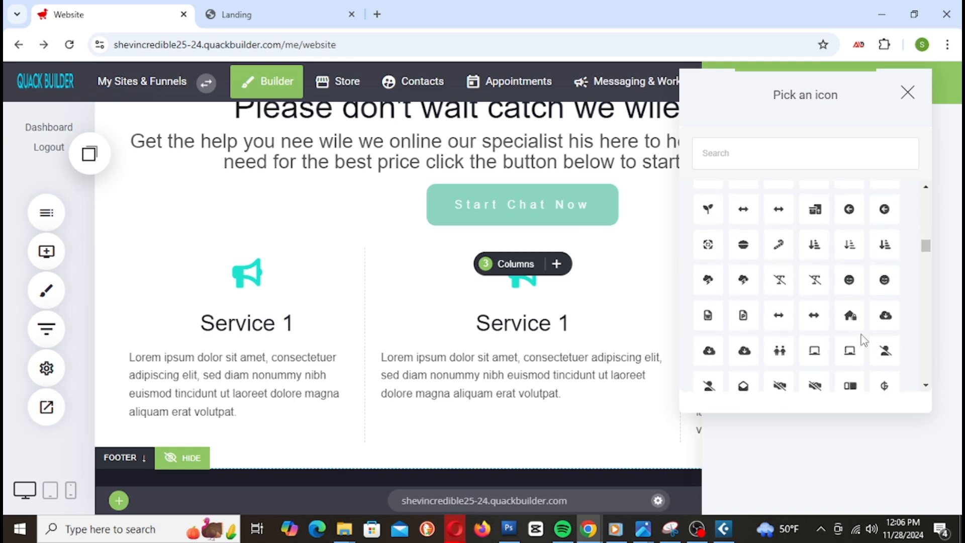
scroll(863, 341, down, 3)
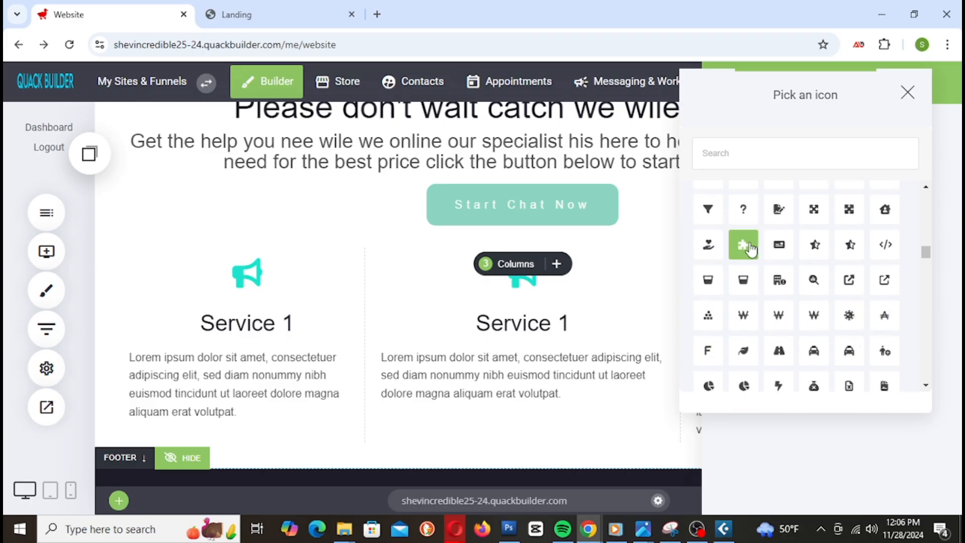
scroll(815, 304, down, 3)
scroll(815, 301, down, 3)
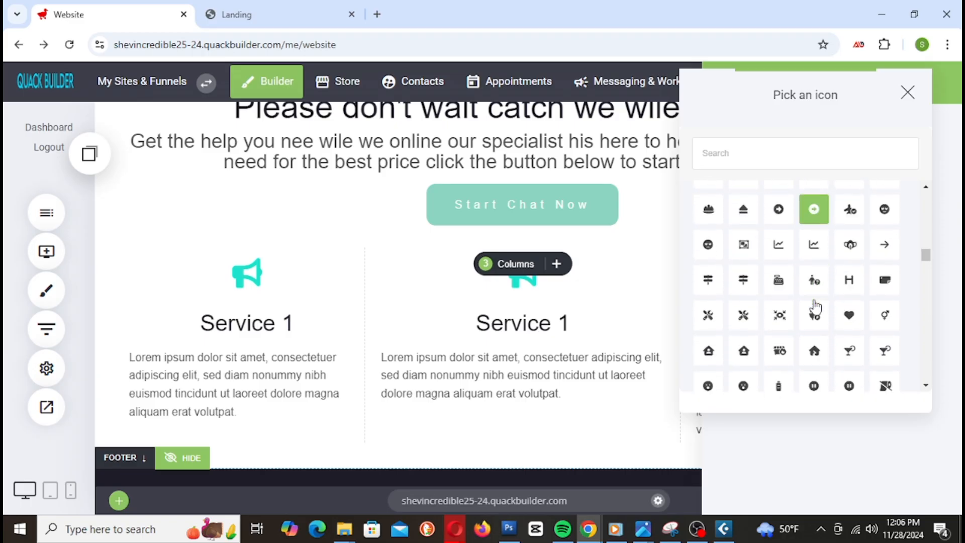
scroll(813, 299, down, 2)
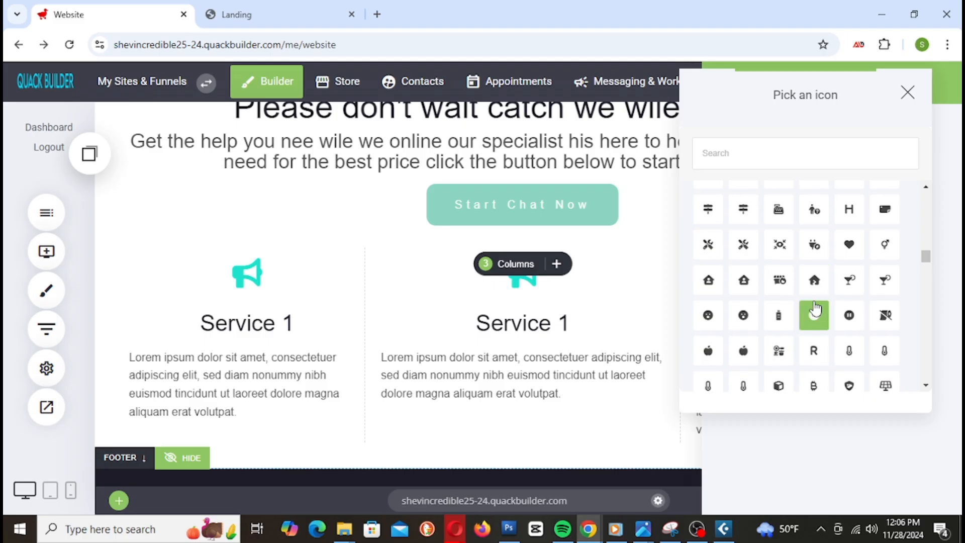
scroll(780, 313, down, 2)
scroll(847, 355, down, 5)
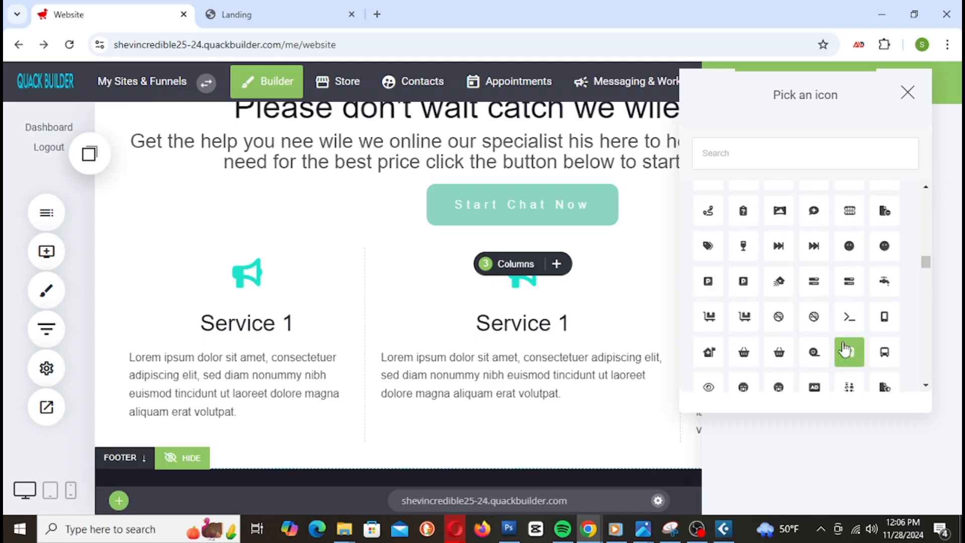
scroll(844, 358, down, 8)
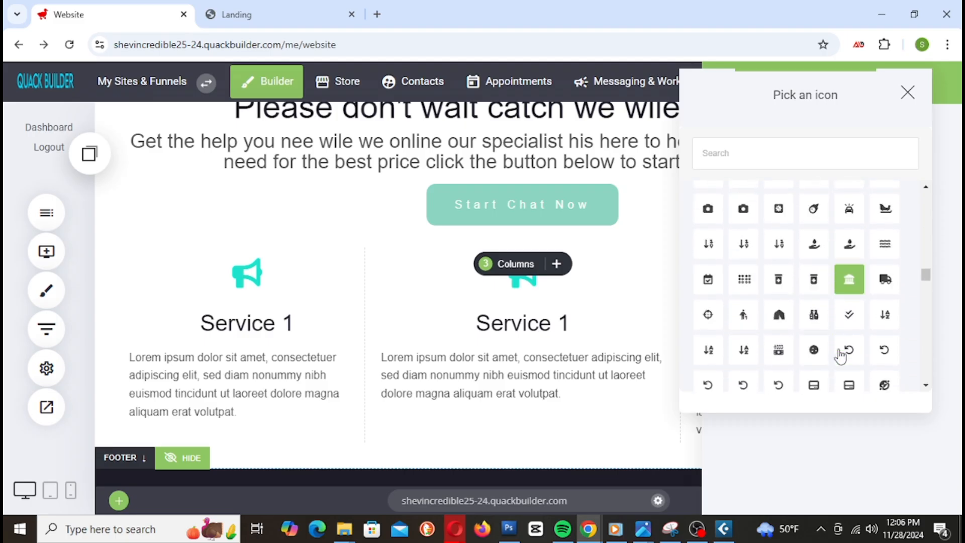
scroll(840, 356, down, 5)
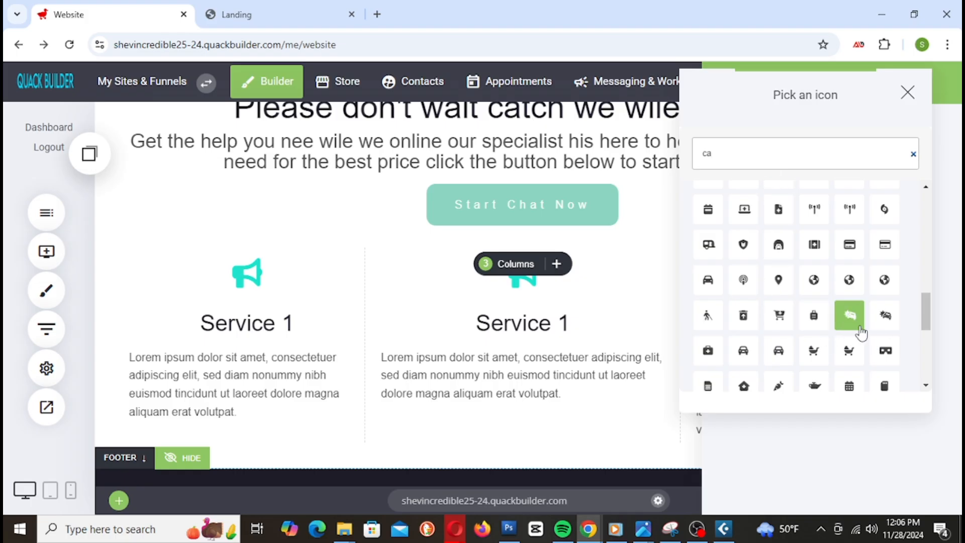
scroll(861, 336, down, 2)
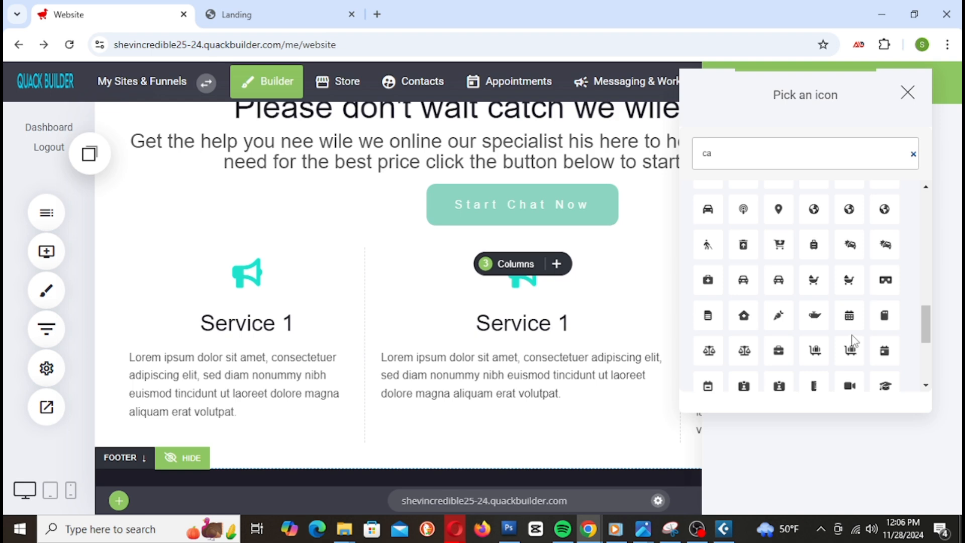
scroll(852, 336, down, 1)
scroll(851, 336, down, 2)
scroll(849, 337, up, 3)
scroll(849, 340, up, 3)
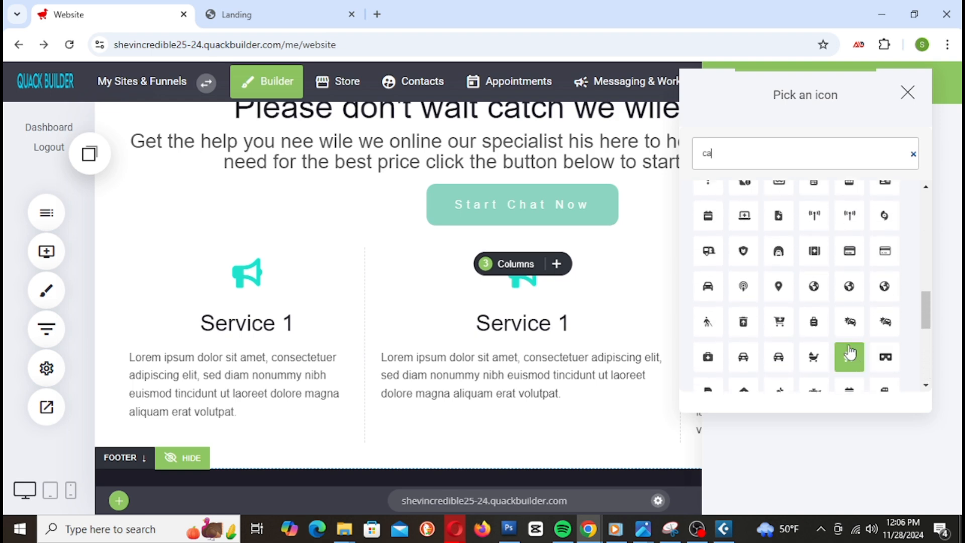
click(788, 334)
Replace the right Service 1 column's megaphone with a teal card icon, then save the page.
click(632, 287)
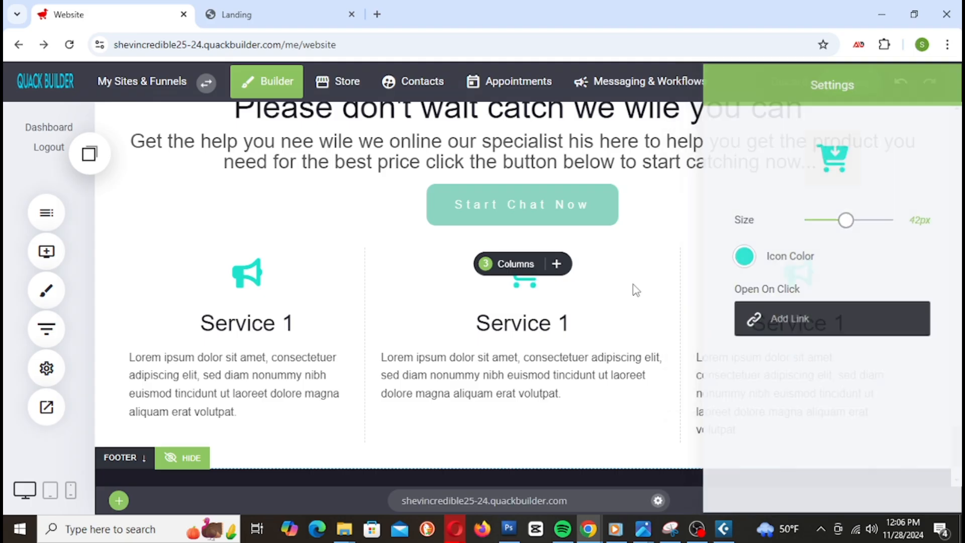
click(801, 275)
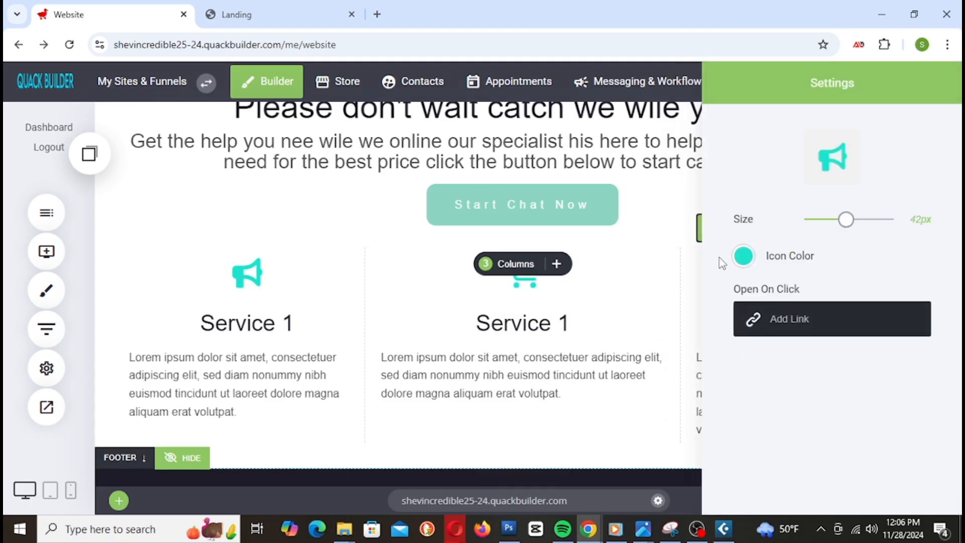
click(848, 173)
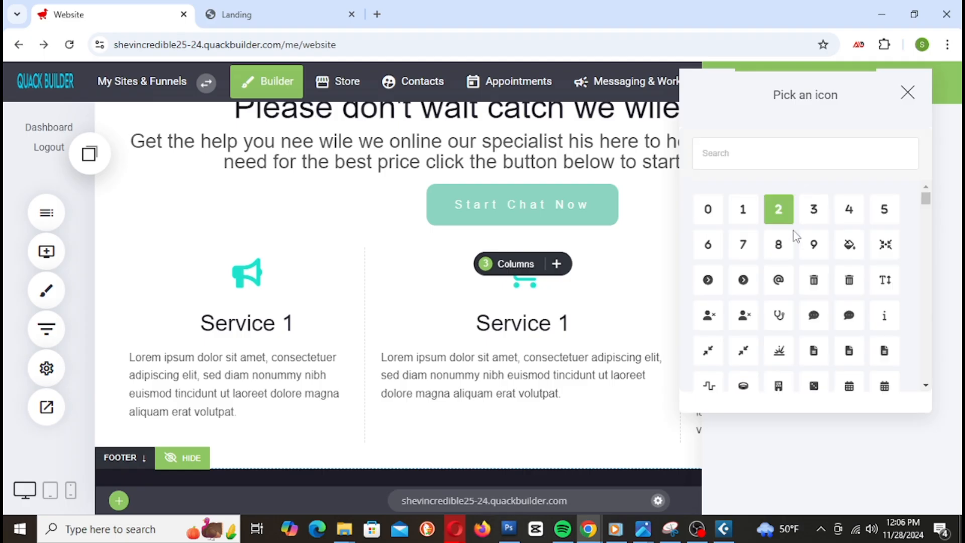
scroll(808, 294, down, 5)
scroll(811, 301, down, 3)
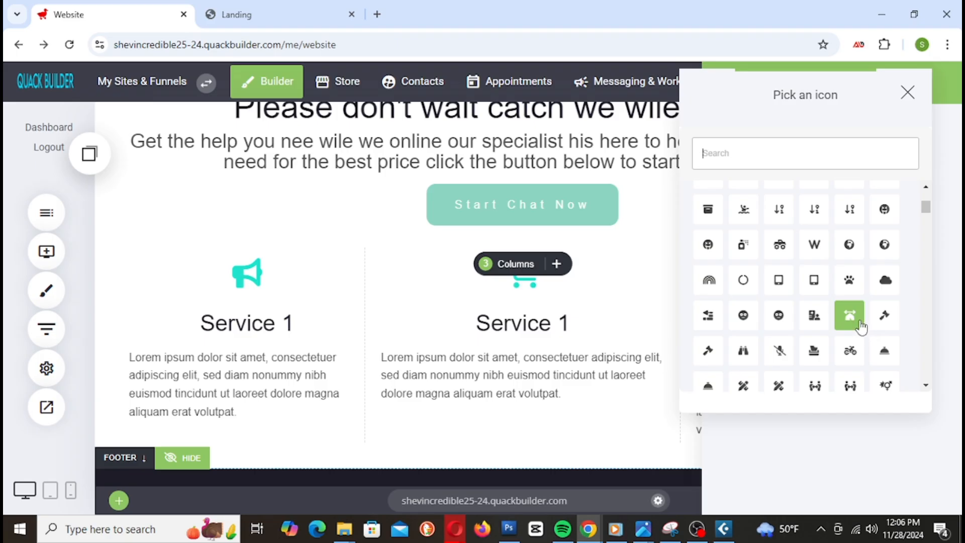
scroll(875, 346, down, 2)
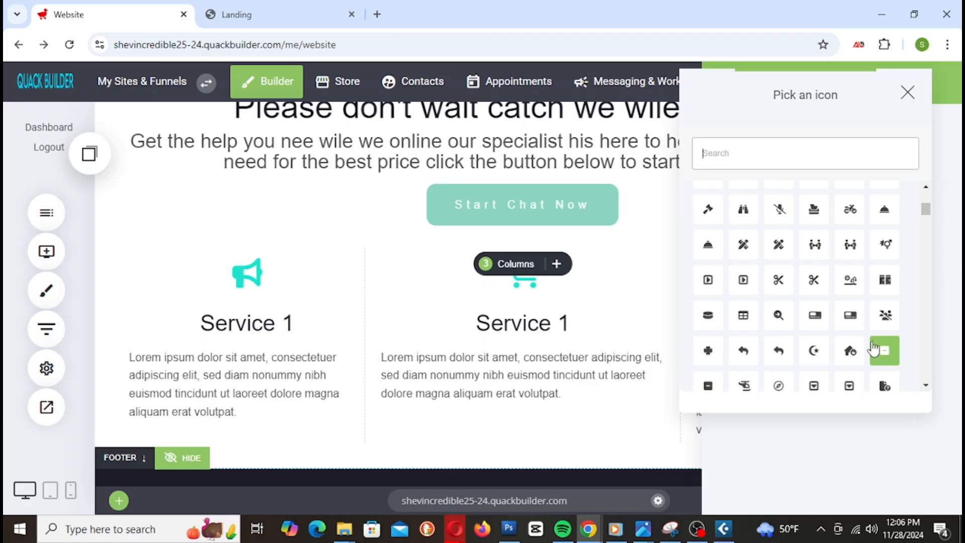
click(850, 315)
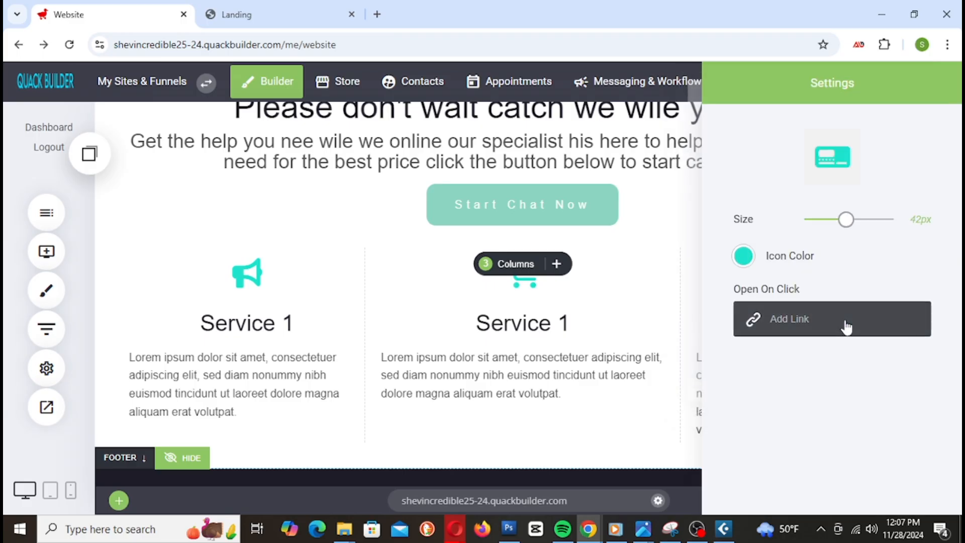
click(689, 295)
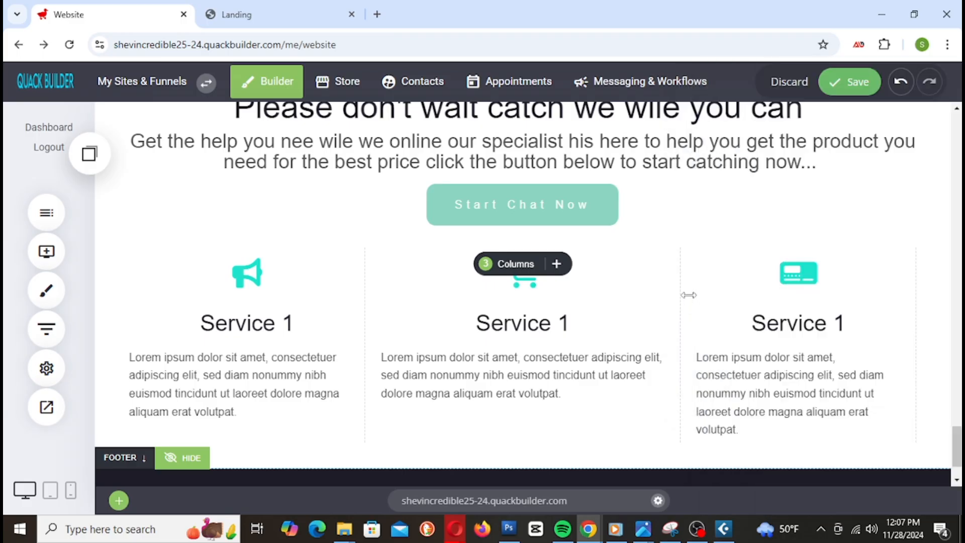
click(850, 82)
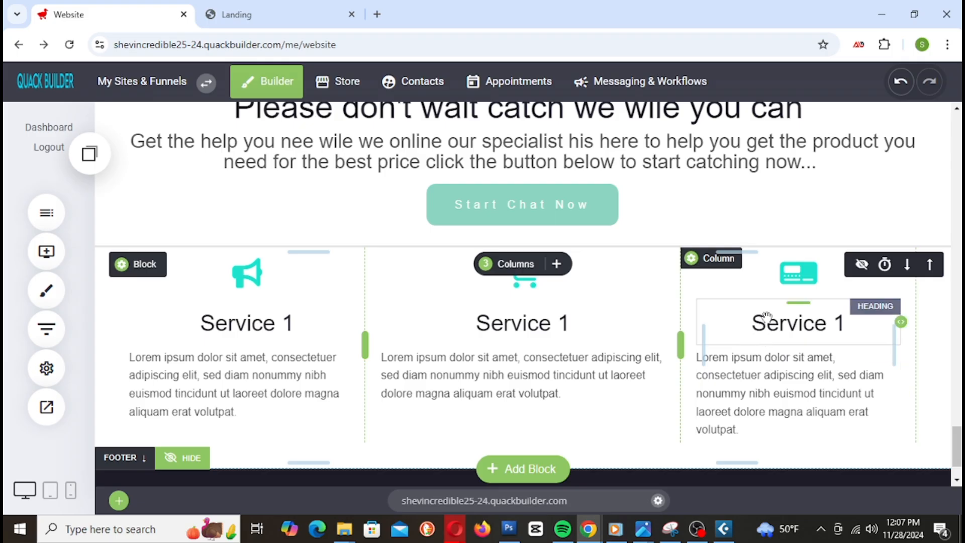
scroll(765, 314, down, 1)
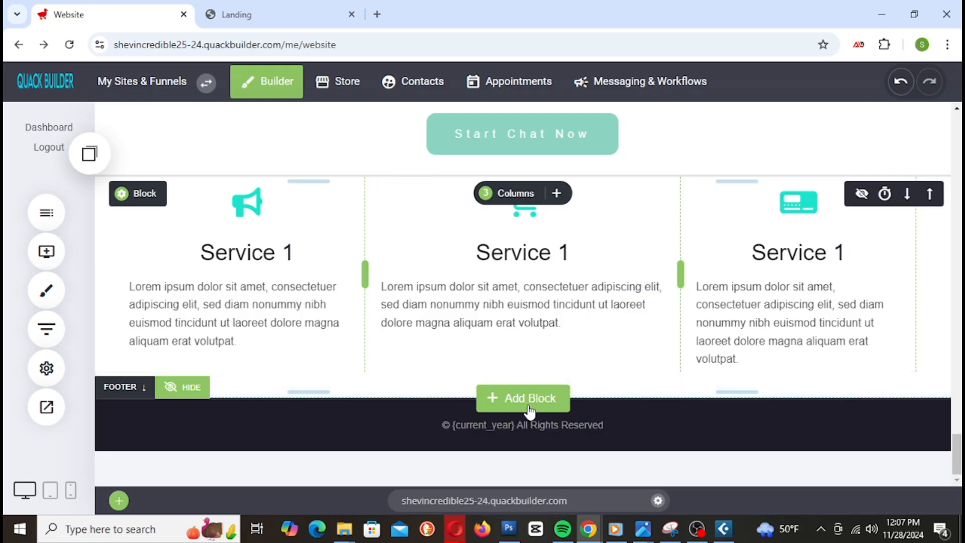
click(45, 251)
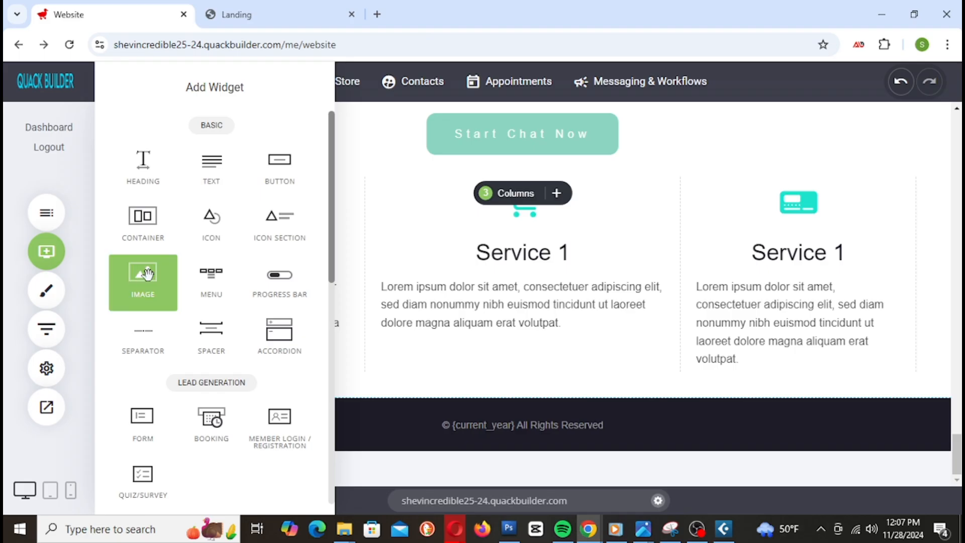
Drop an empty Container below the services, delete it again, and bring up the Hero block templates.
drag(143, 219, 637, 359)
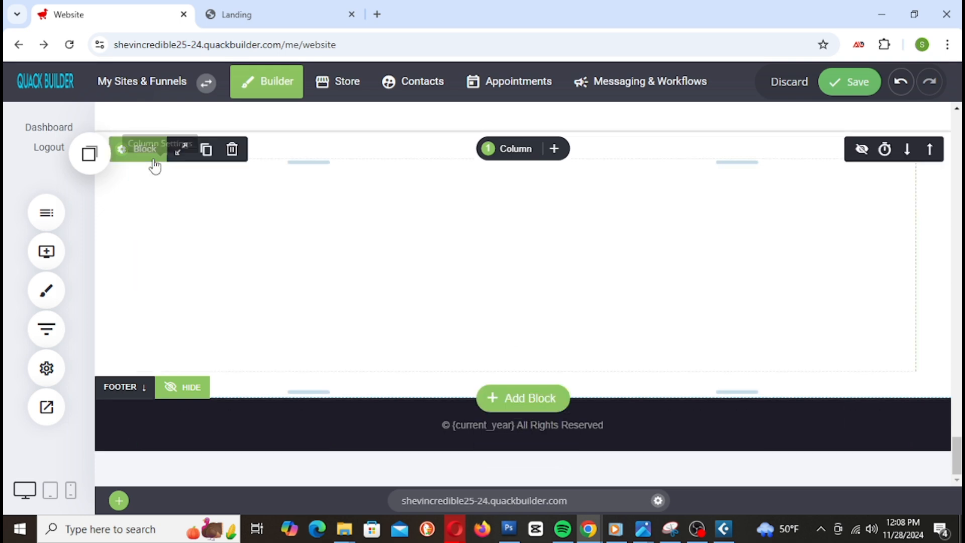
click(232, 157)
click(532, 327)
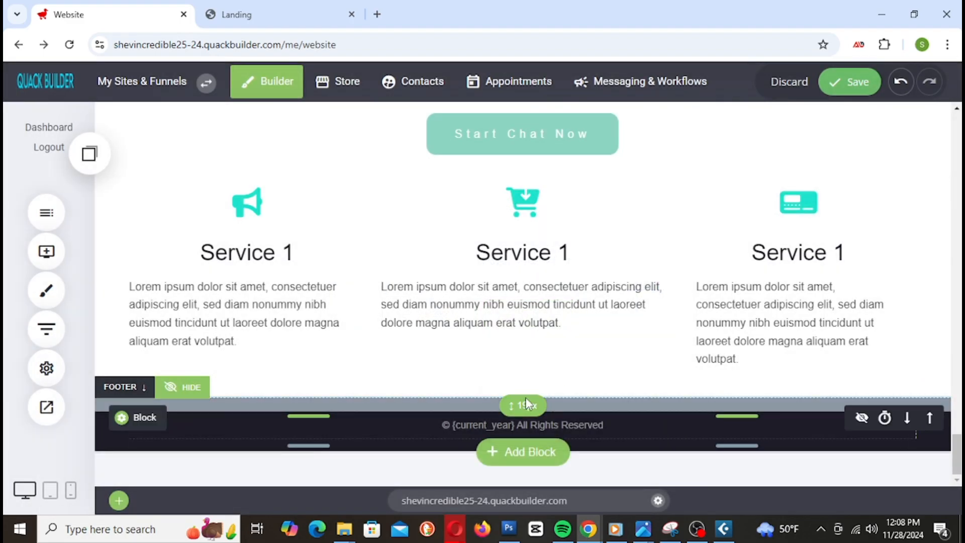
click(541, 398)
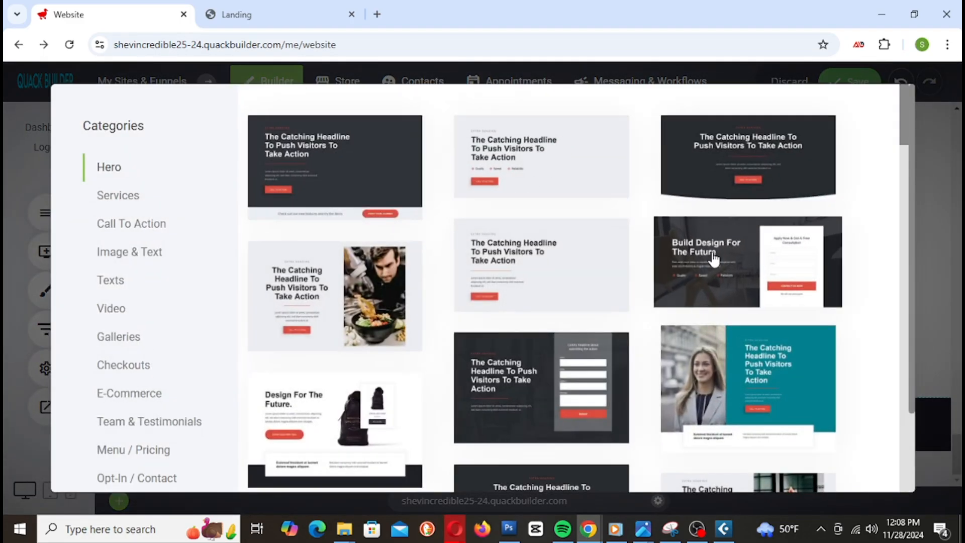
Insert the 'Bring 100 new Customer' Hero template with the coffee-cup photo column.
scroll(723, 258, down, 3)
scroll(723, 258, down, 4)
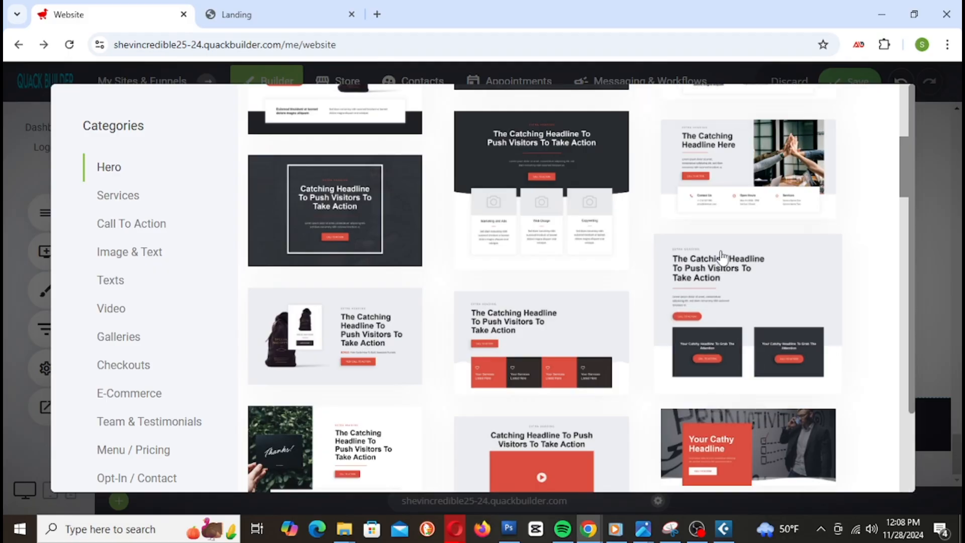
scroll(722, 256, up, 7)
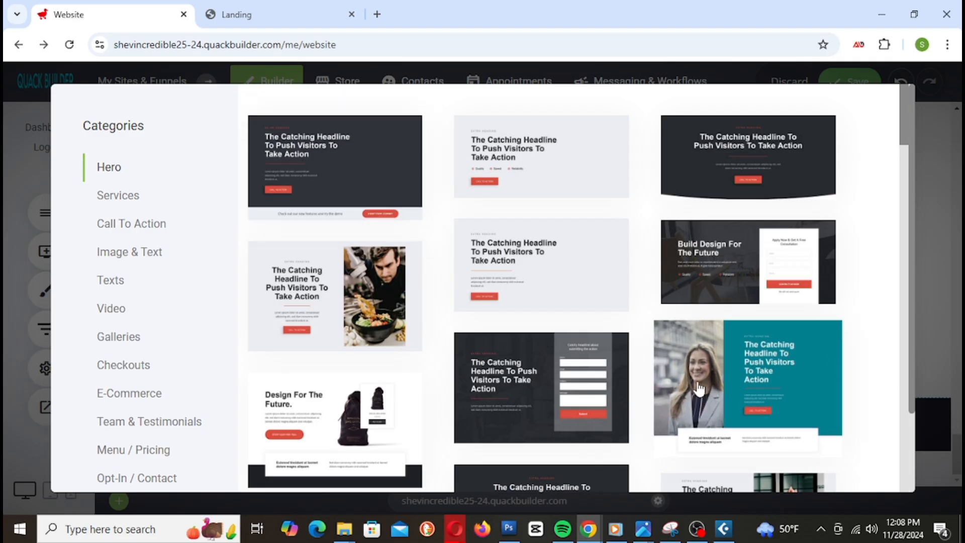
scroll(708, 386, down, 7)
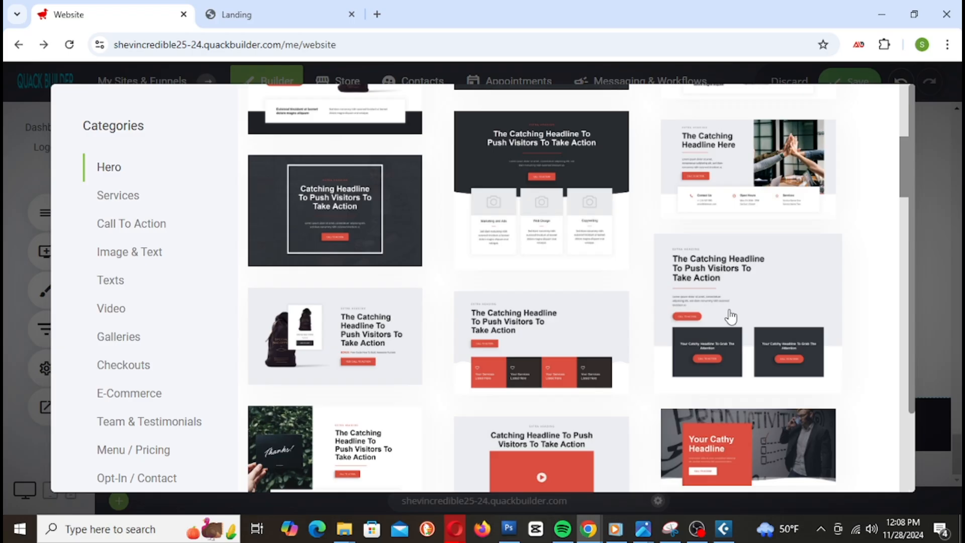
scroll(730, 316, down, 15)
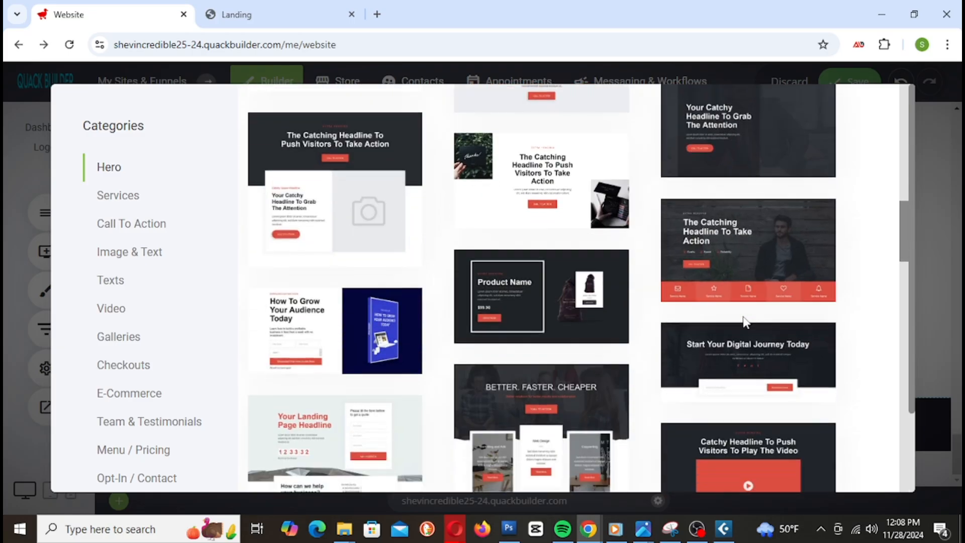
scroll(764, 322, down, 10)
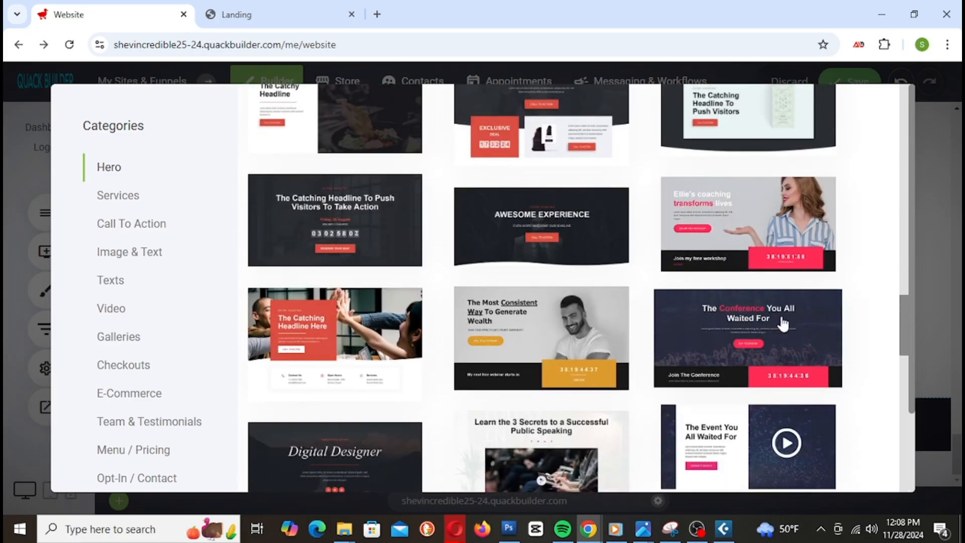
scroll(786, 322, down, 5)
scroll(784, 325, up, 5)
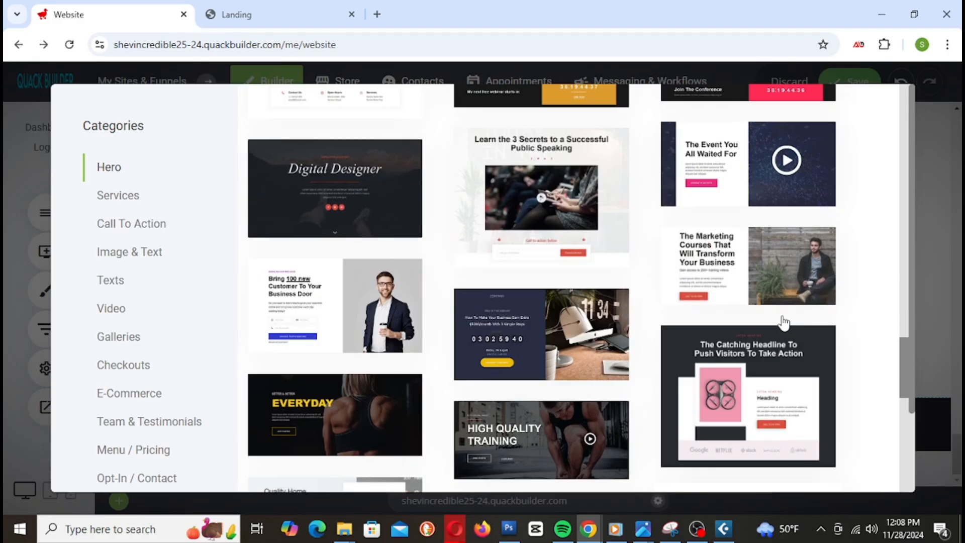
scroll(784, 322, down, 1)
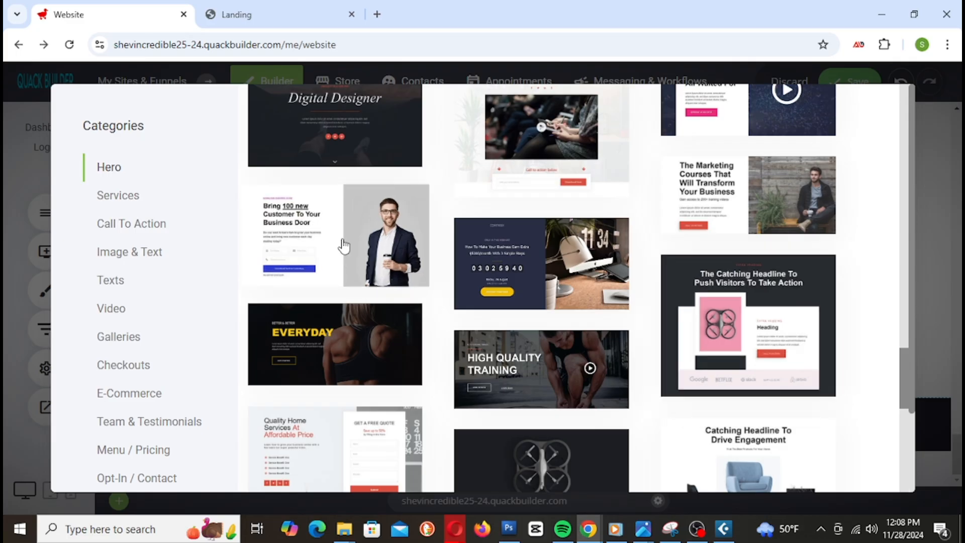
click(392, 242)
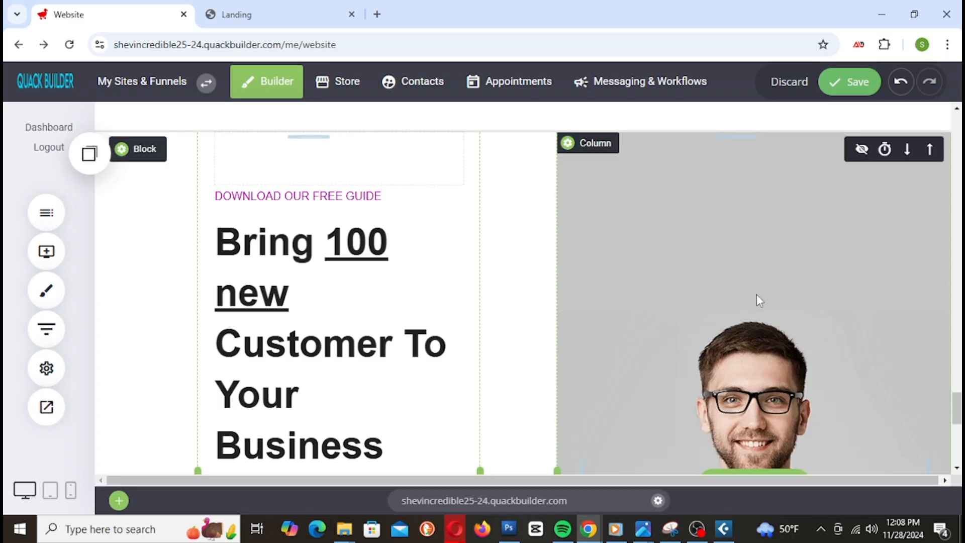
Resize the hero's left text column from 40% to 37% and open the Block's container settings.
scroll(757, 295, up, 3)
scroll(758, 297, down, 10)
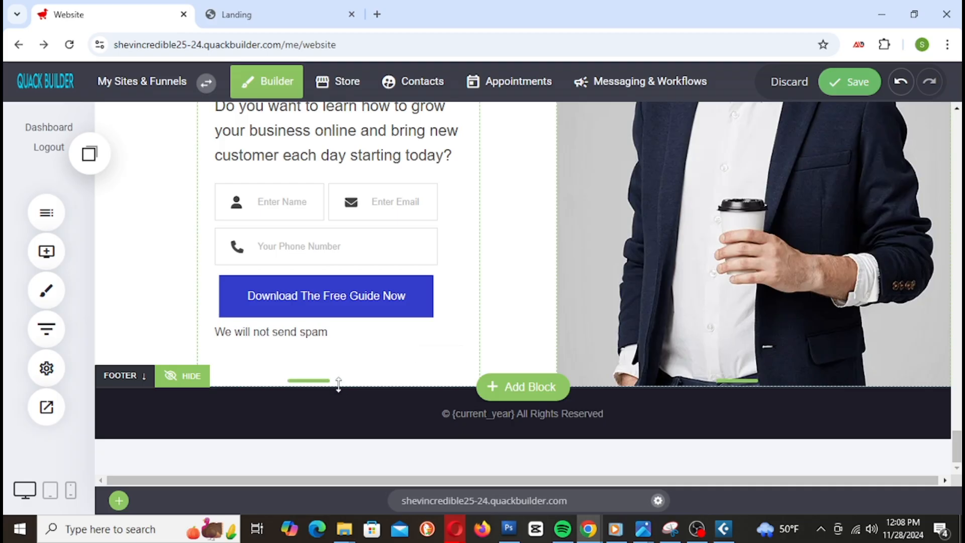
drag(340, 375, 340, 354)
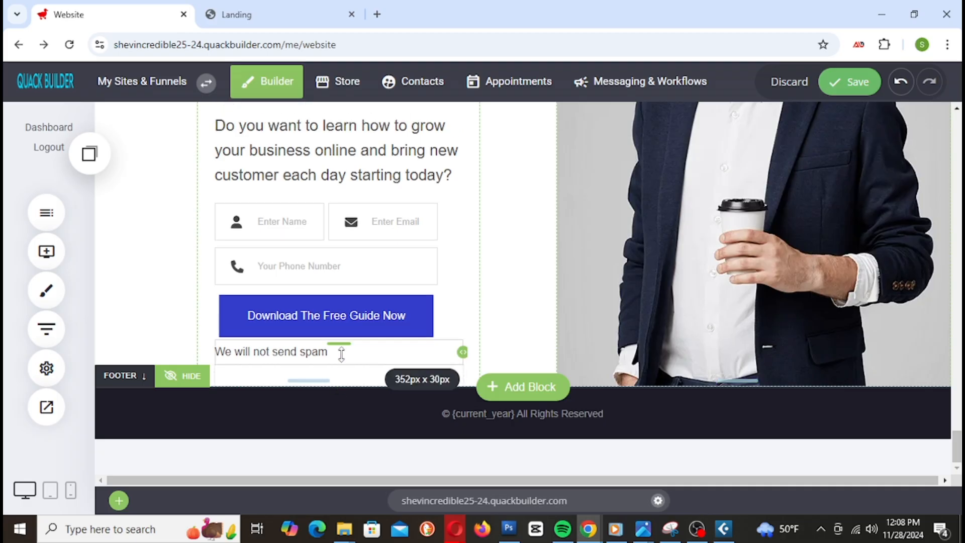
scroll(834, 325, up, 8)
scroll(834, 325, up, 2)
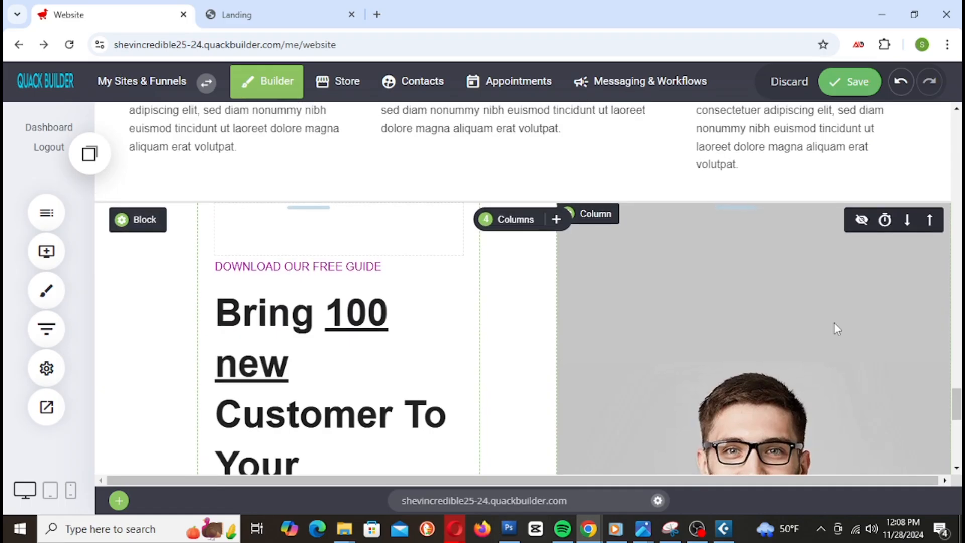
drag(189, 356, 125, 348)
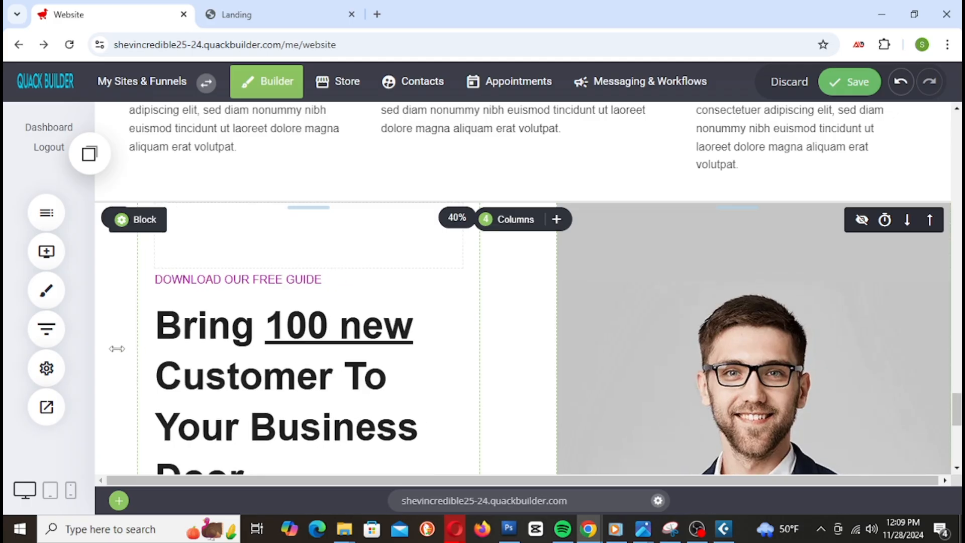
drag(132, 343, 161, 349)
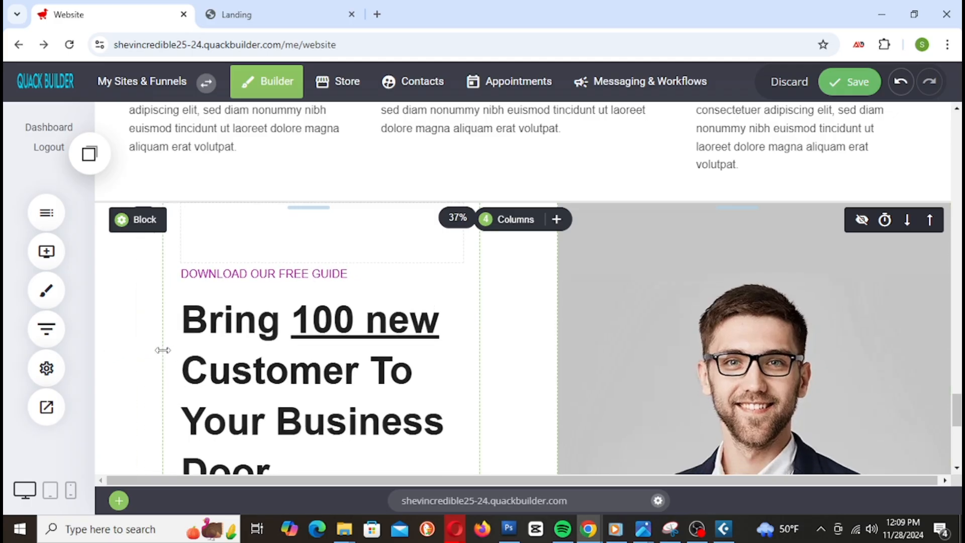
click(140, 221)
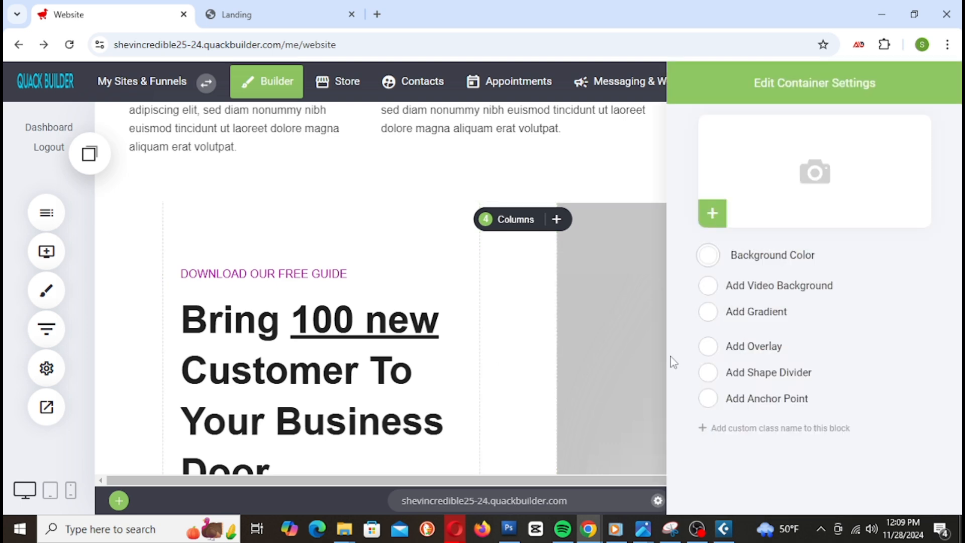
Set the hero container background to yellow #FCE72A at about 0.2 opacity.
click(708, 256)
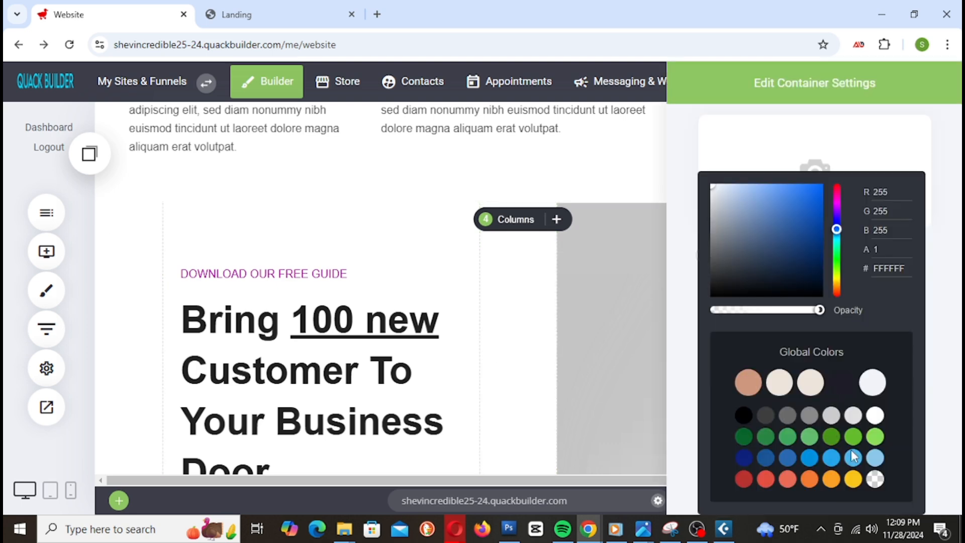
click(853, 479)
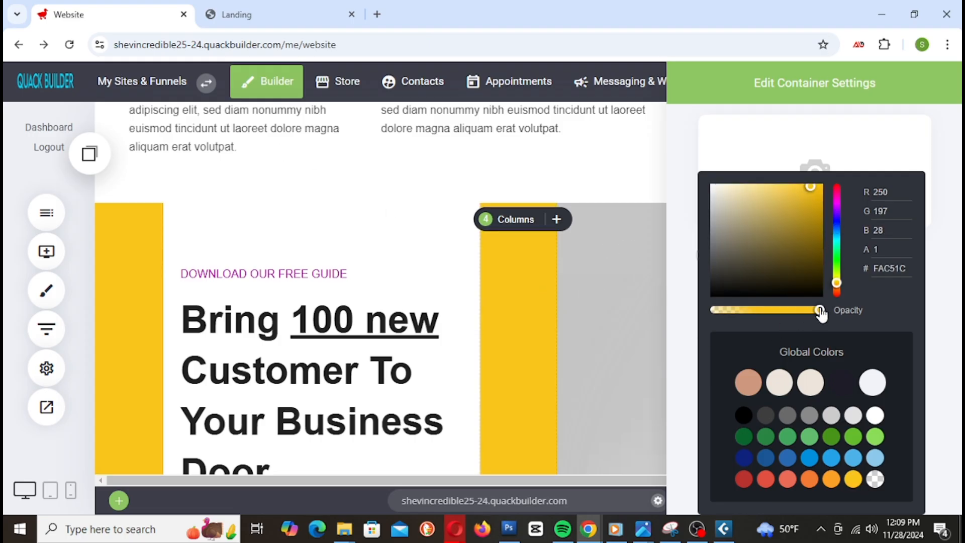
drag(821, 313, 737, 308)
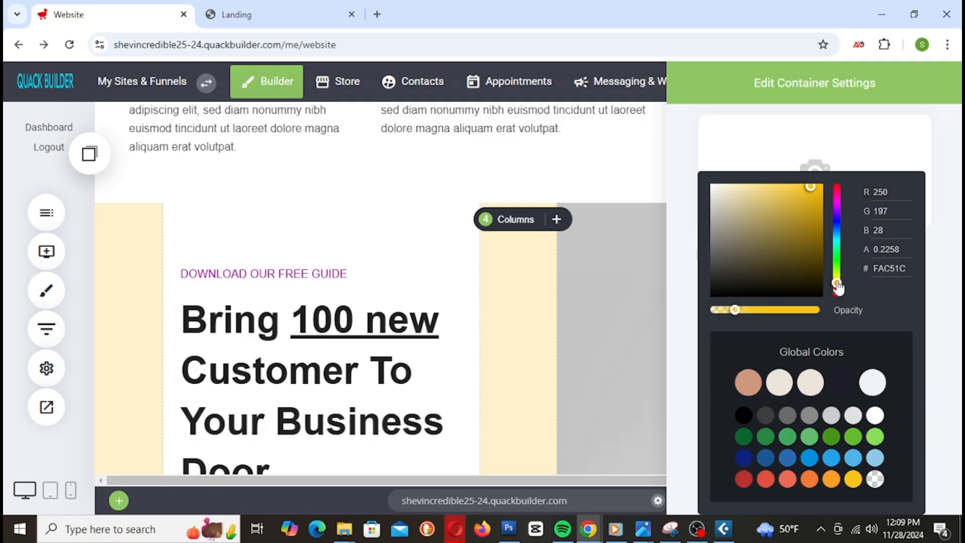
drag(838, 284, 838, 280)
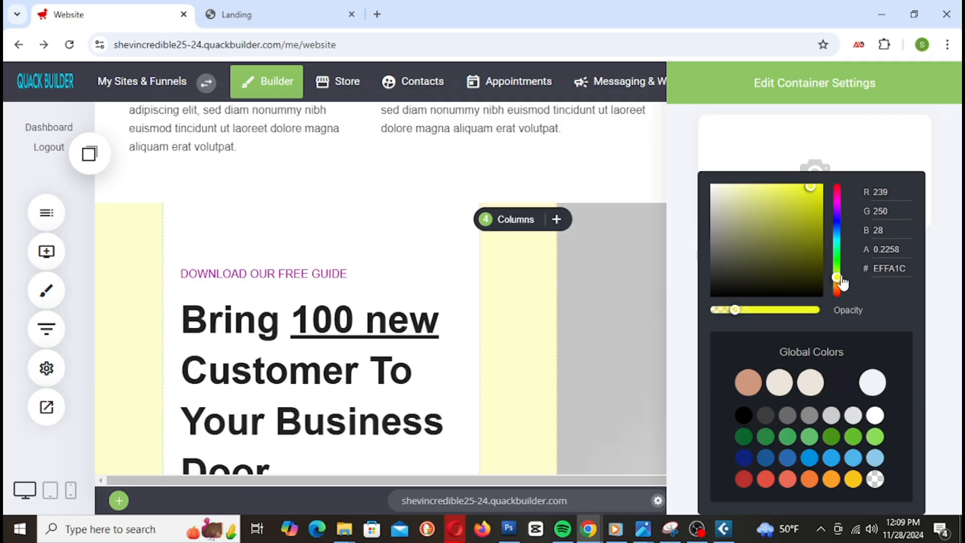
drag(735, 310, 764, 315)
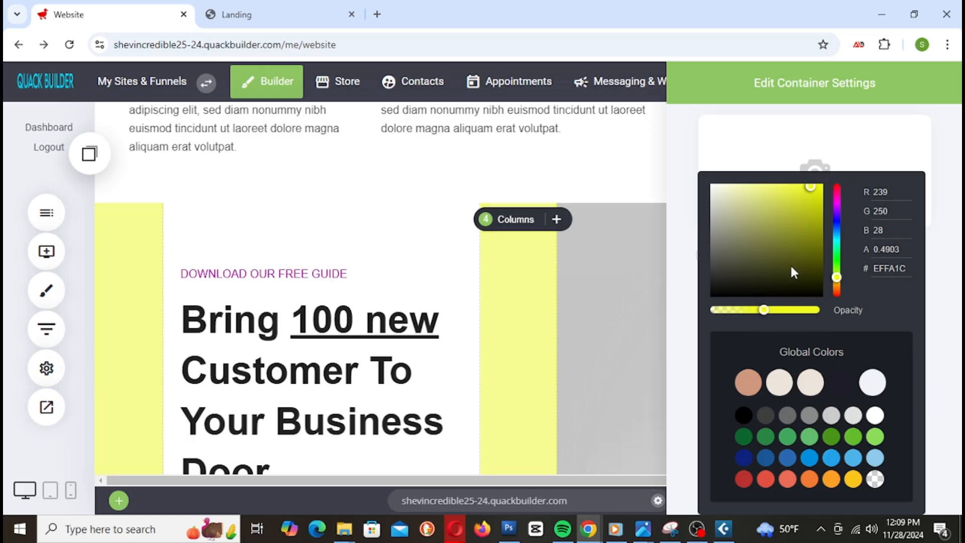
mouse_move(815, 195)
mouse_down()
mouse_move(767, 198)
mouse_move(759, 209)
mouse_move(828, 183)
mouse_up()
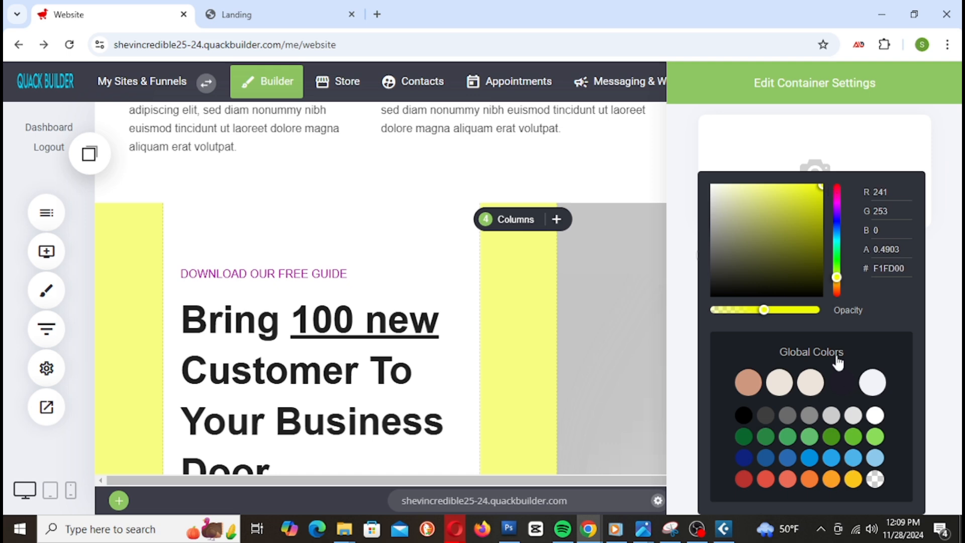
click(831, 483)
click(853, 482)
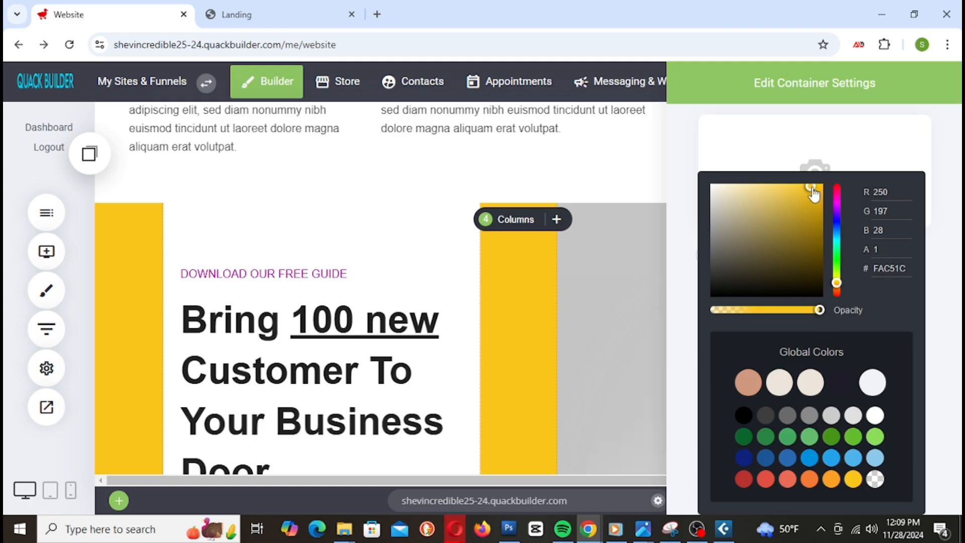
mouse_move(813, 193)
mouse_down()
mouse_move(790, 200)
mouse_move(804, 187)
mouse_up()
drag(835, 284, 837, 281)
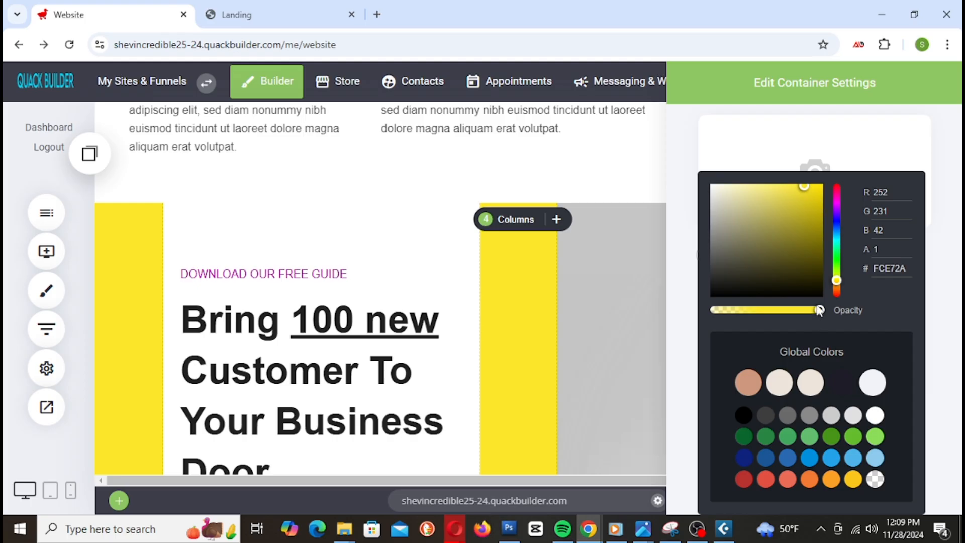
drag(820, 311, 731, 311)
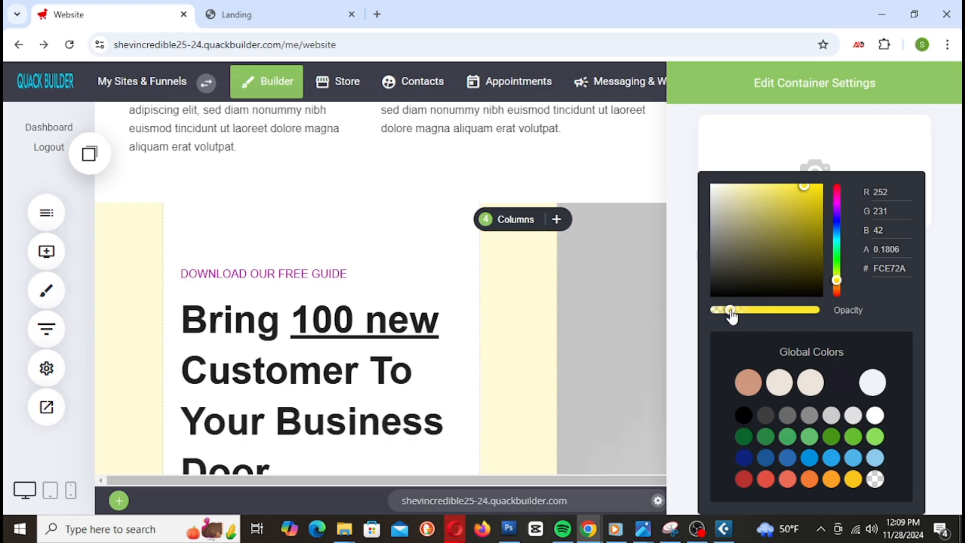
click(587, 333)
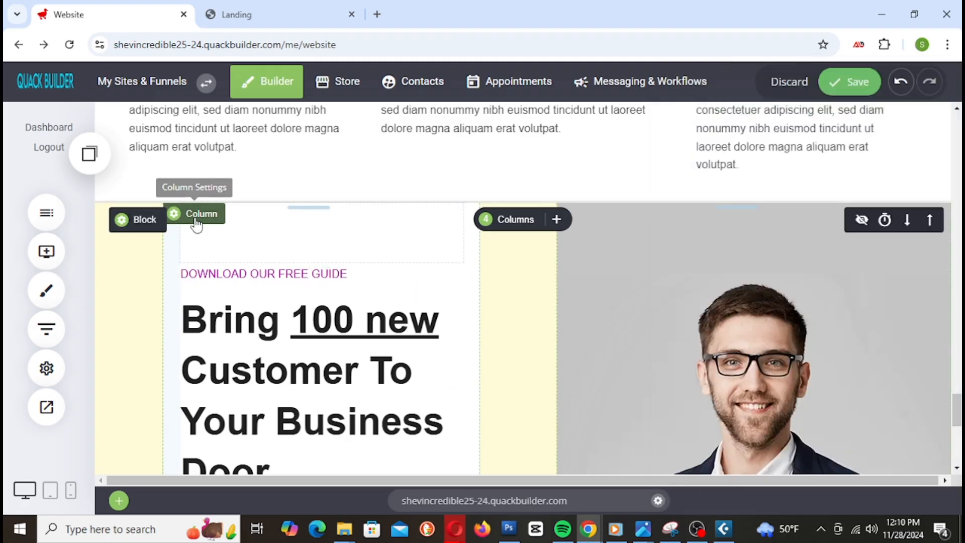
Make the text column's background colour fully transparent with opacity 0.
click(197, 218)
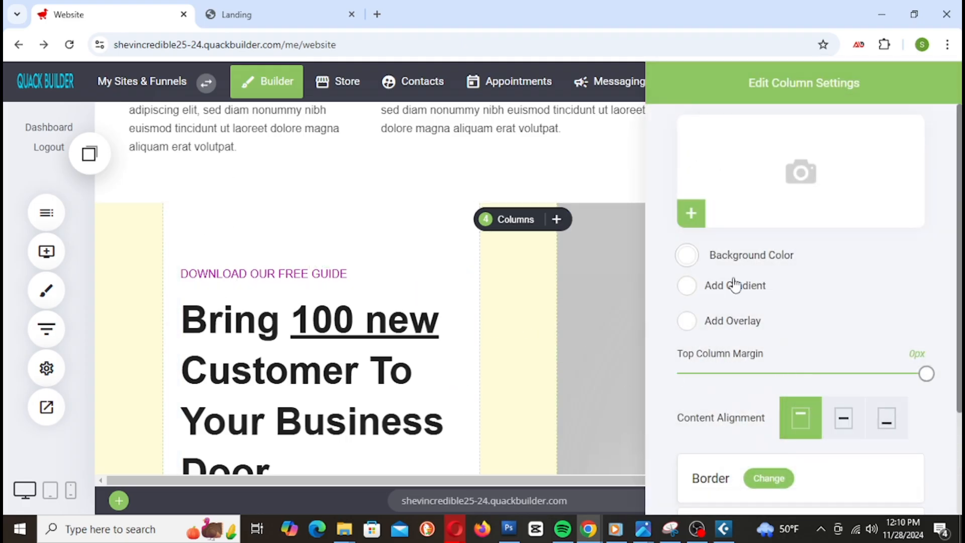
click(691, 261)
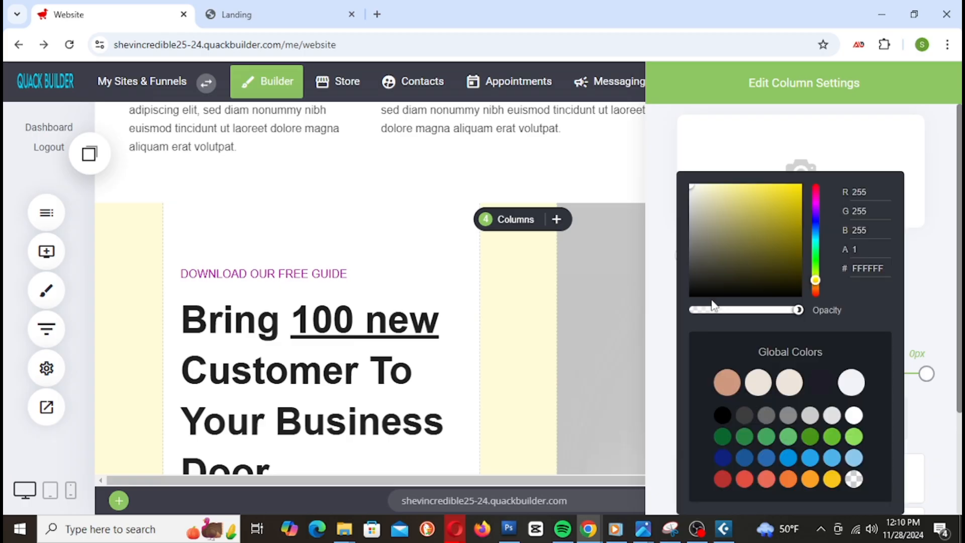
drag(798, 311, 590, 326)
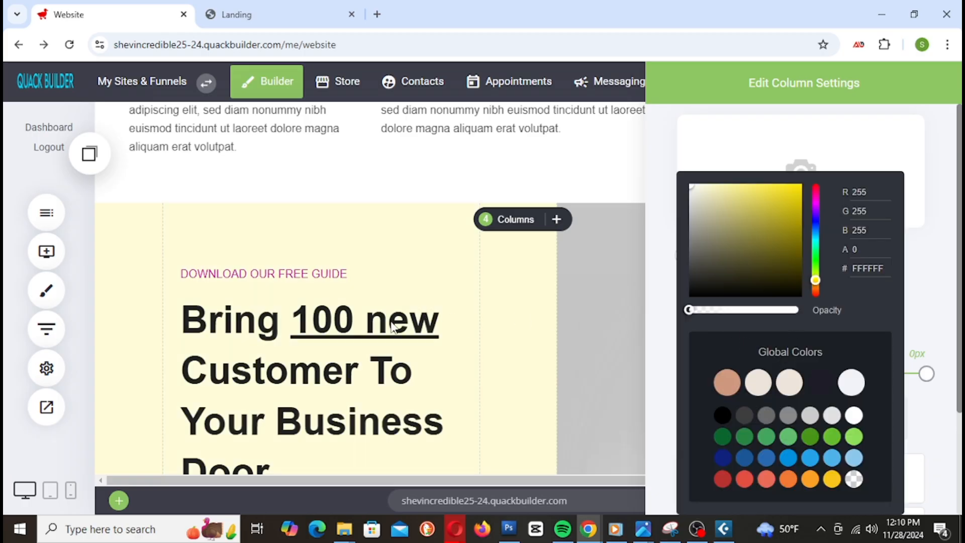
click(521, 354)
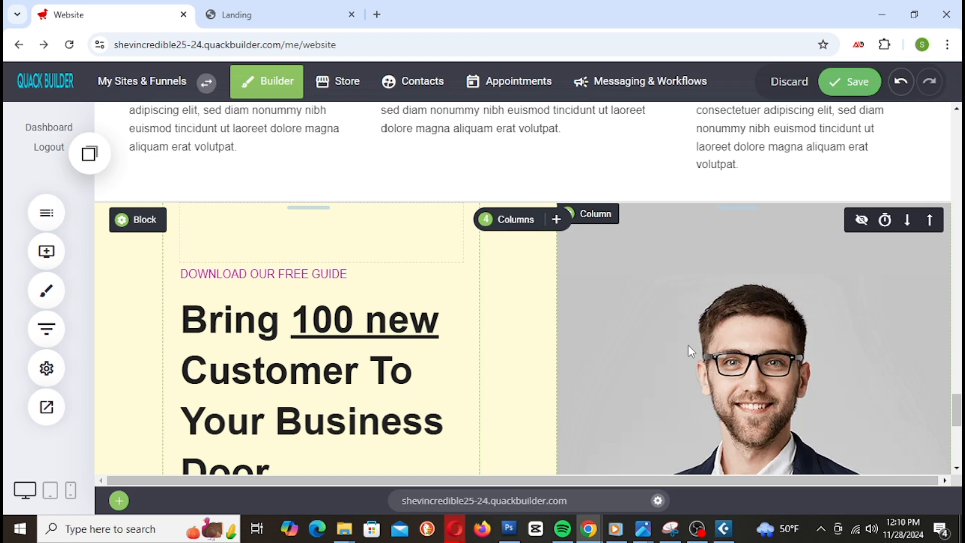
scroll(830, 319, down, 5)
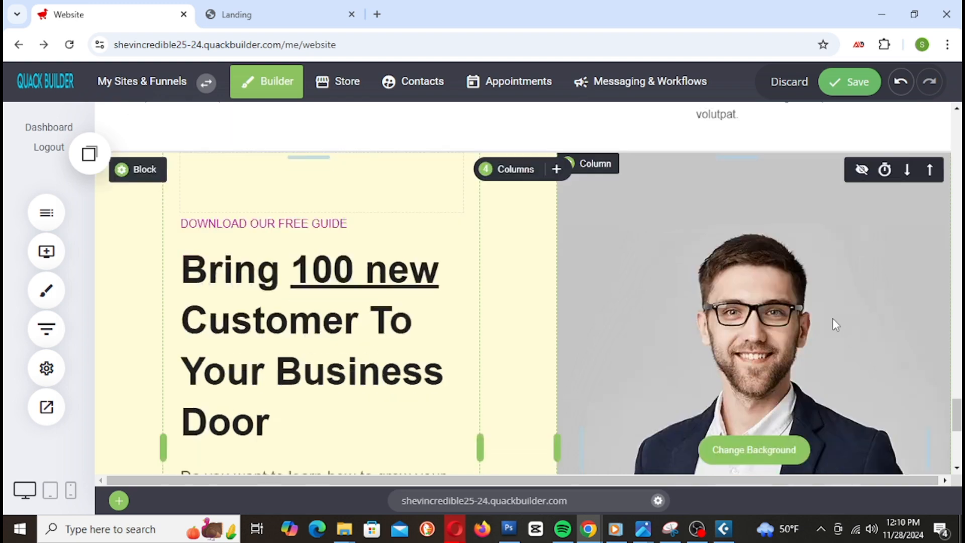
scroll(727, 308, up, 3)
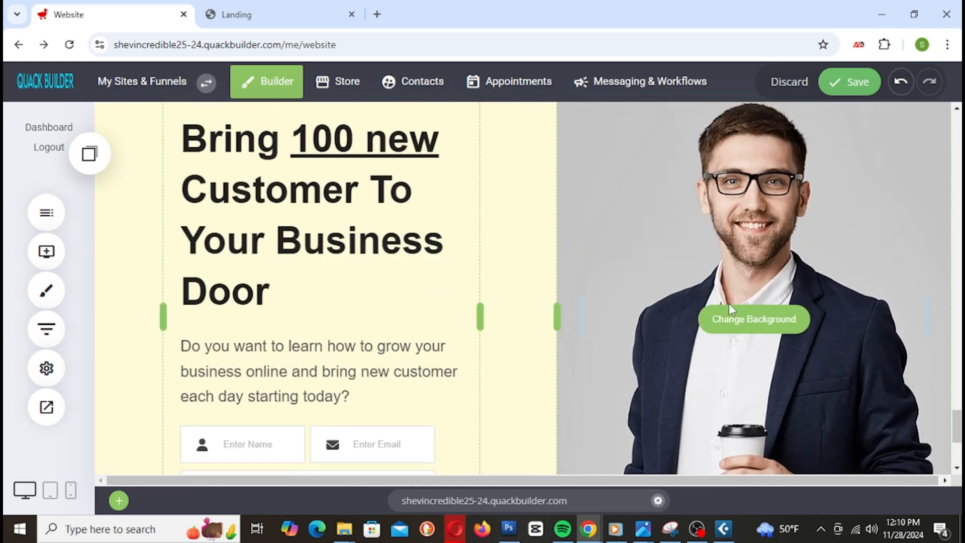
Save, shrink the spacer above the heading to 34px, and delete the DOWNLOAD OUR FREE GUIDE line.
click(858, 84)
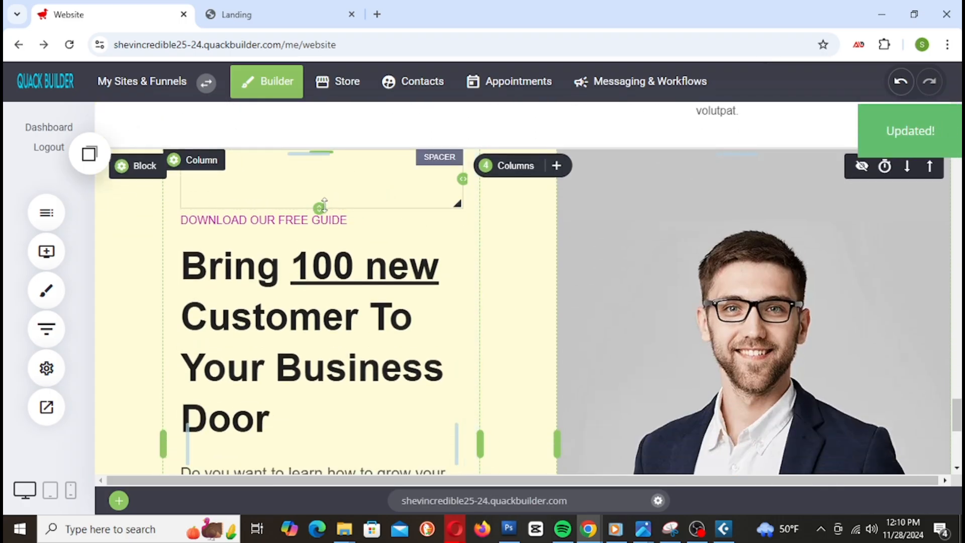
drag(319, 186, 319, 174)
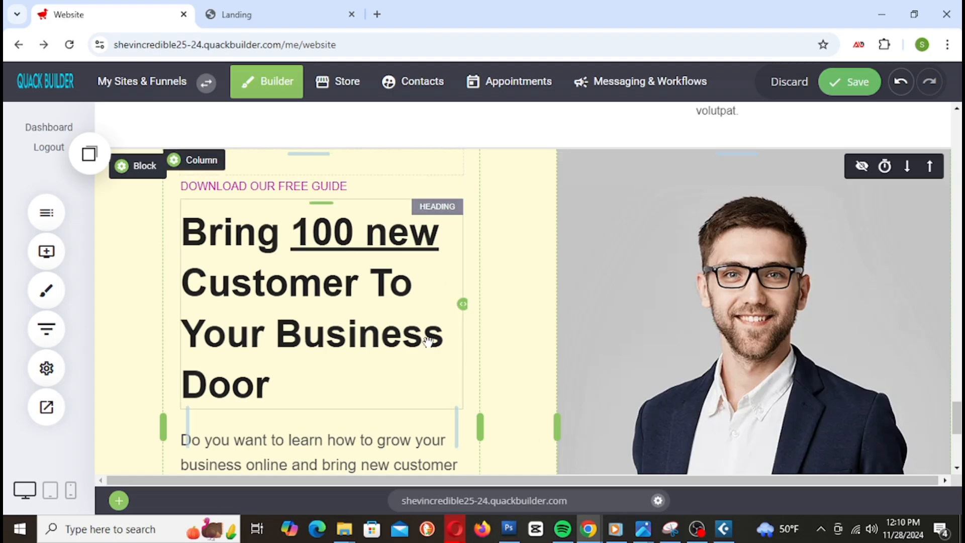
click(343, 186)
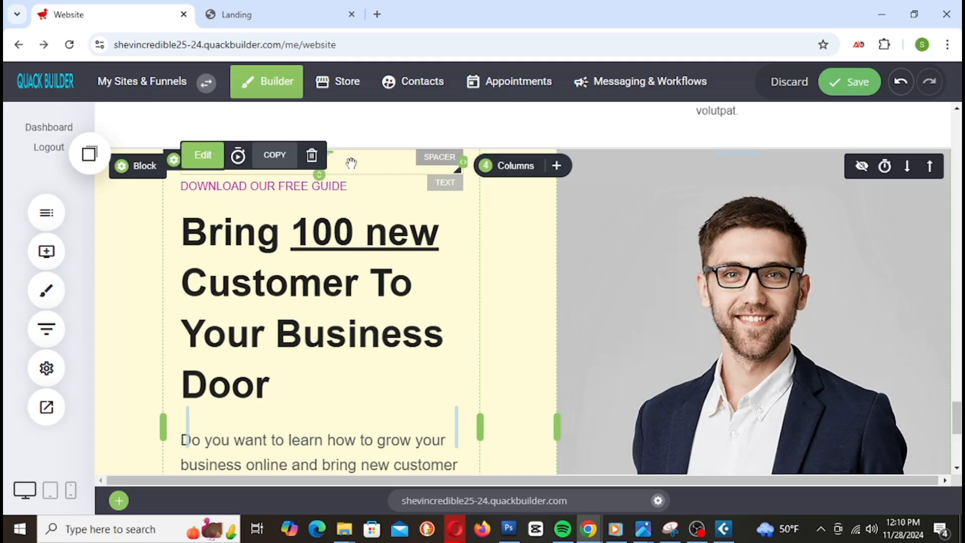
click(312, 155)
click(524, 321)
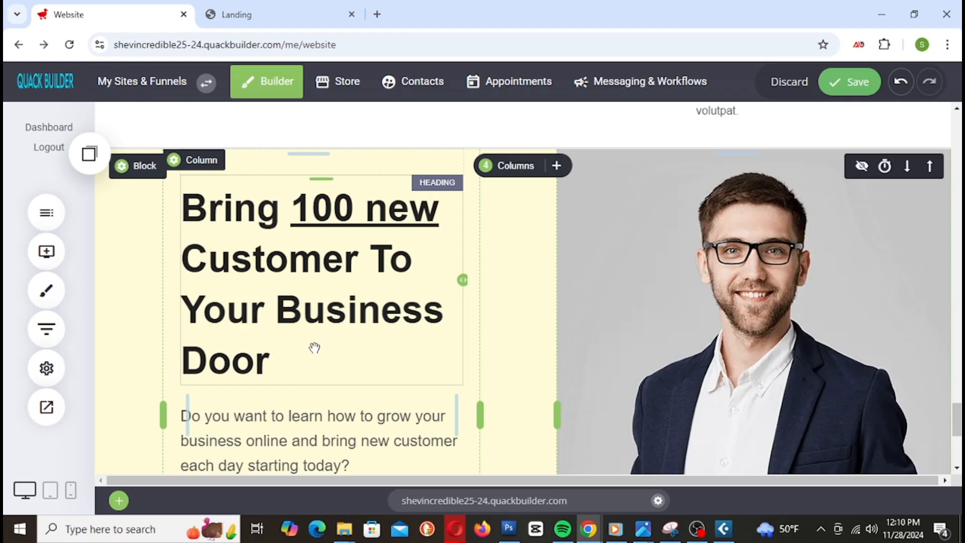
Replace the hero headline text with 'Book A Consultation'.
click(296, 346)
click(295, 345)
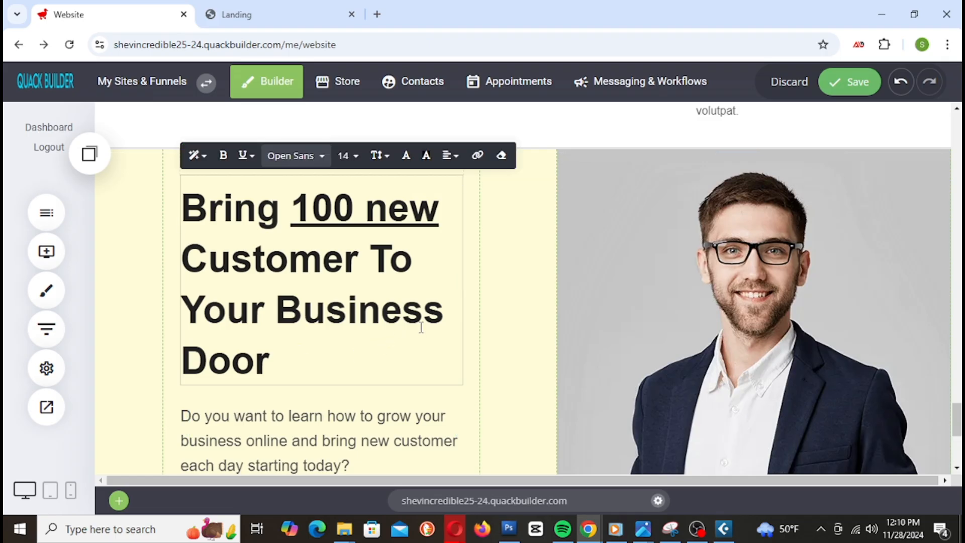
click(285, 364)
drag(280, 364, 140, 193)
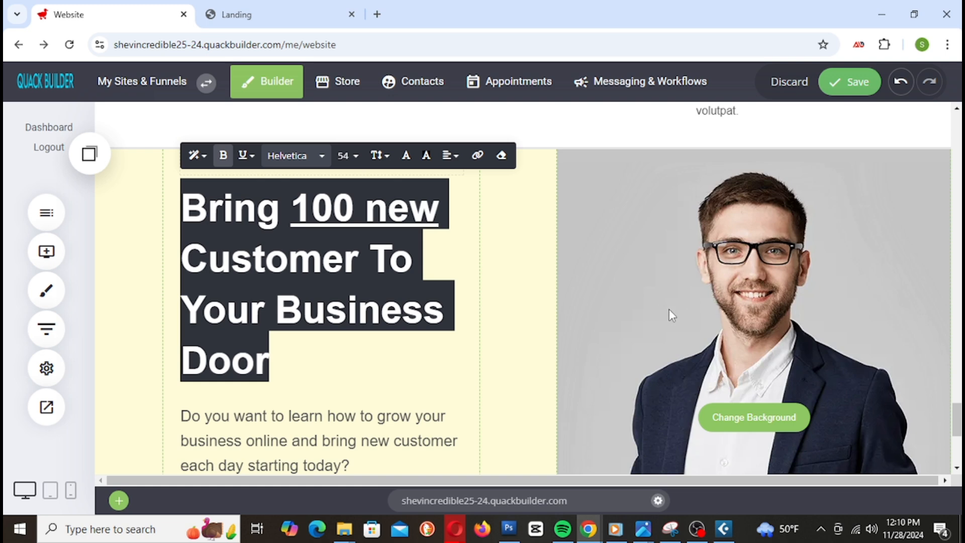
text(B)
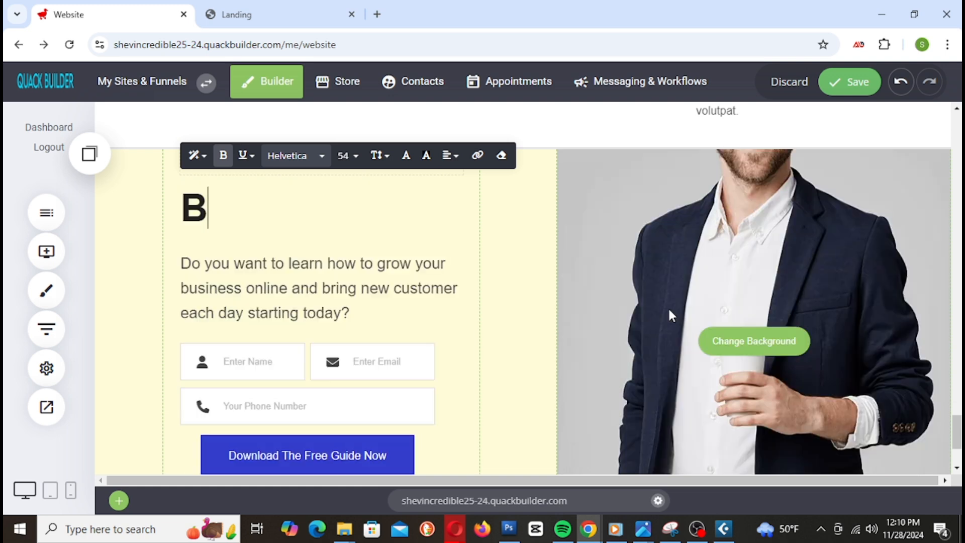
text(o)
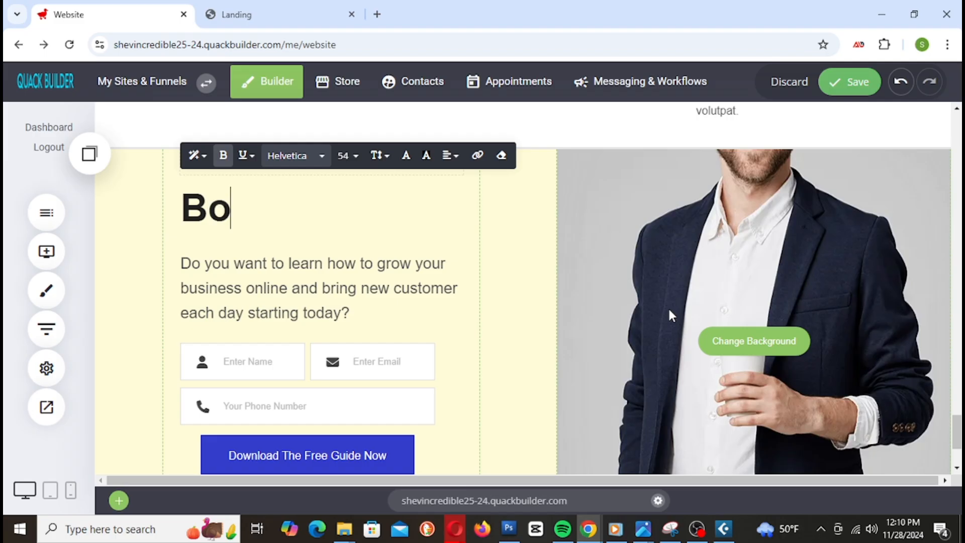
text(ok )
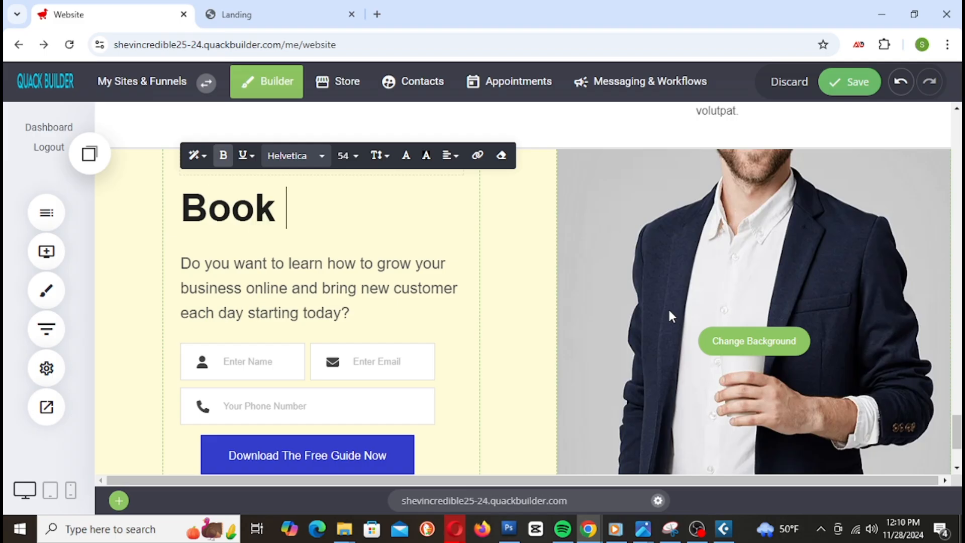
text(A )
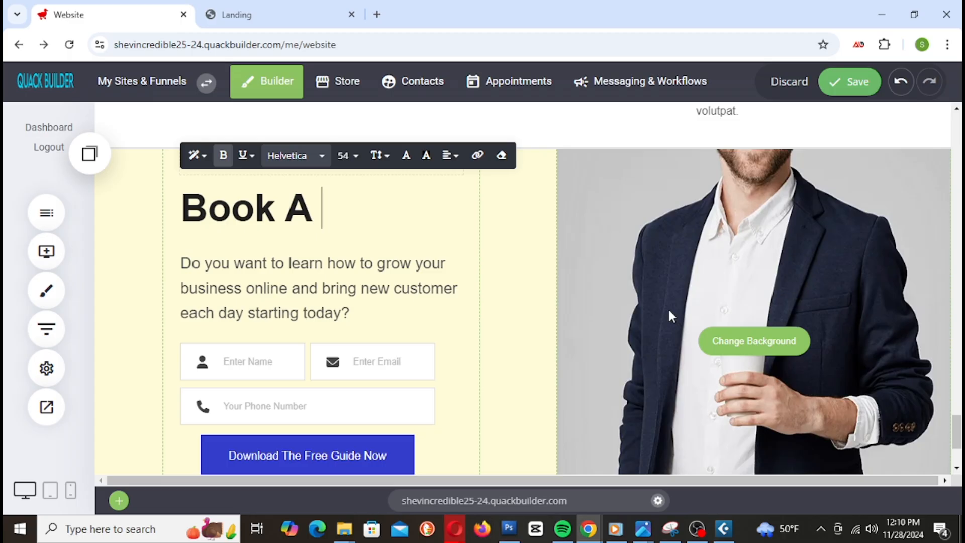
text(Con)
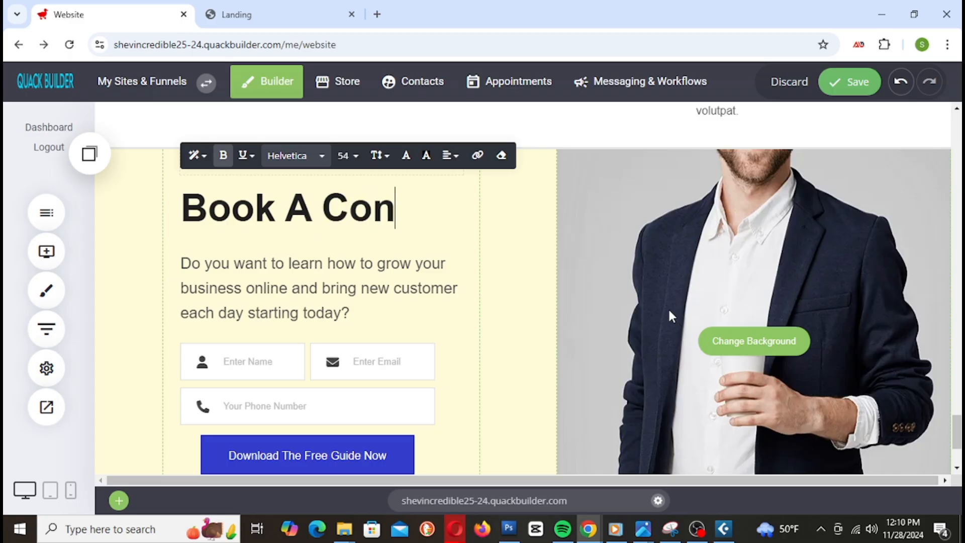
text(sul)
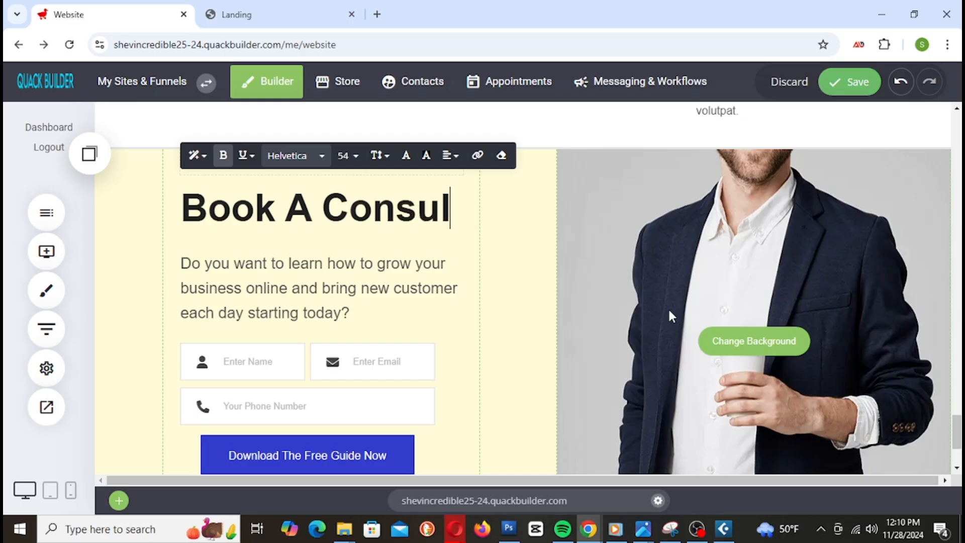
text(tation)
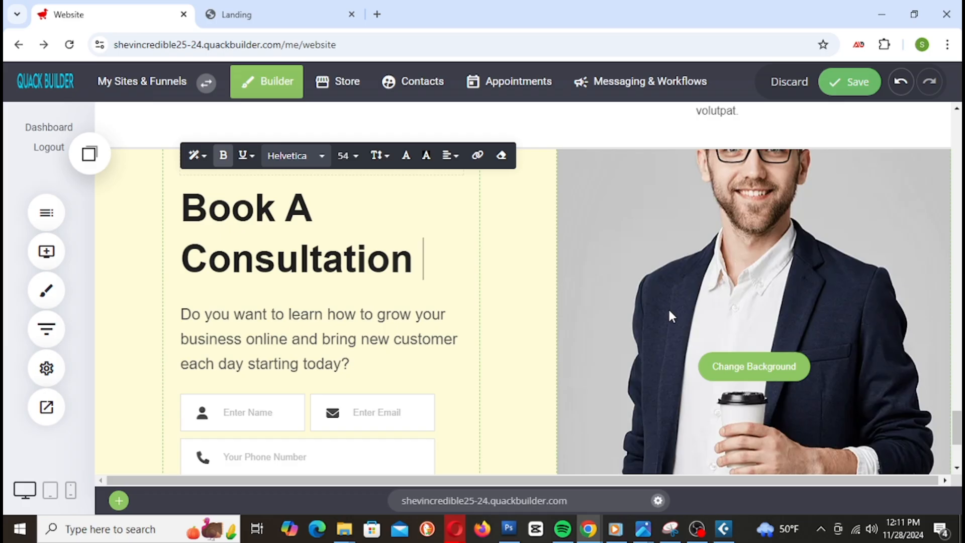
Set the Book A Consultation heading to font size 36 and save the page.
key(ctrl+a)
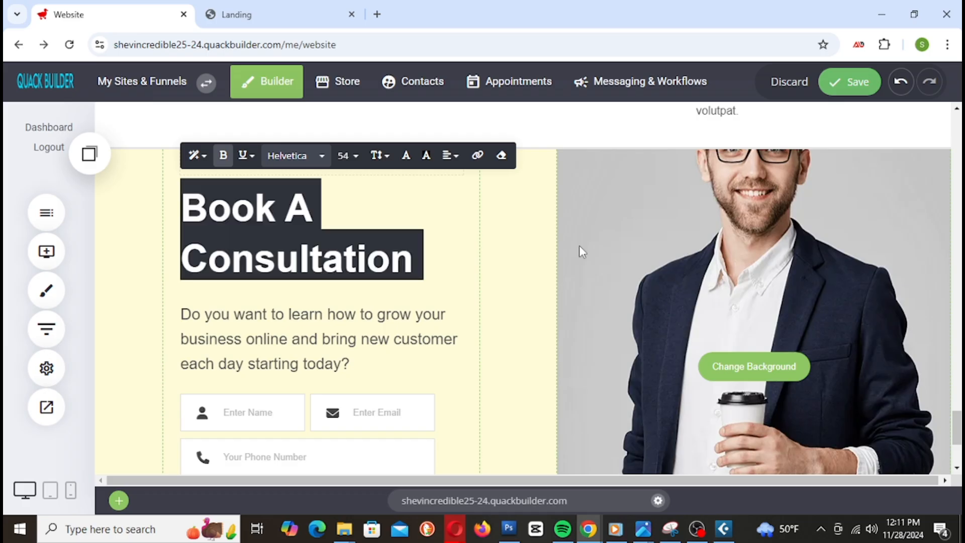
click(357, 165)
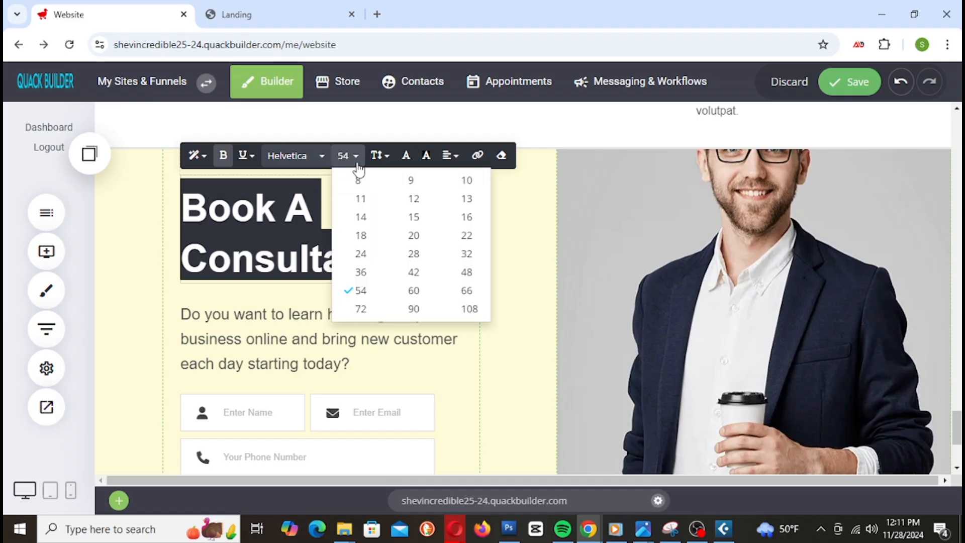
click(467, 274)
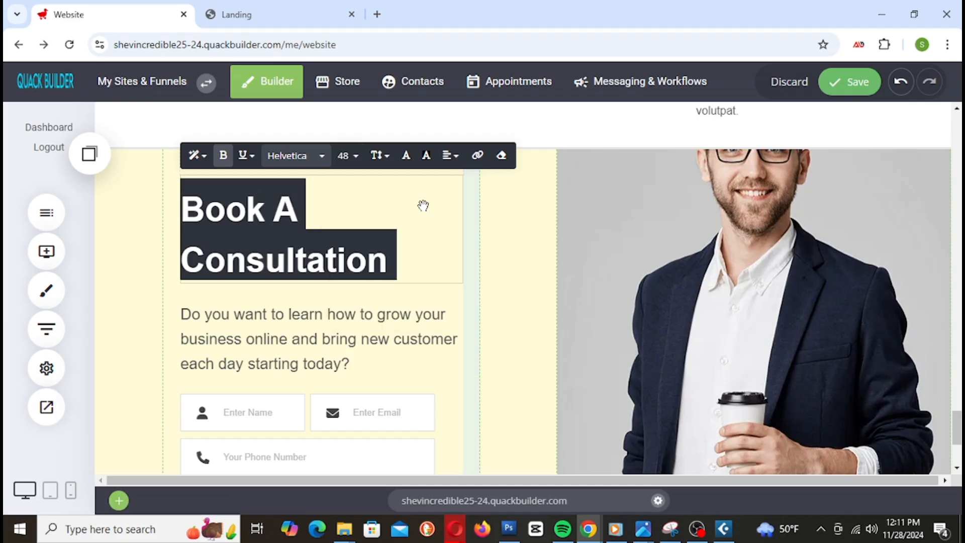
click(346, 156)
click(415, 275)
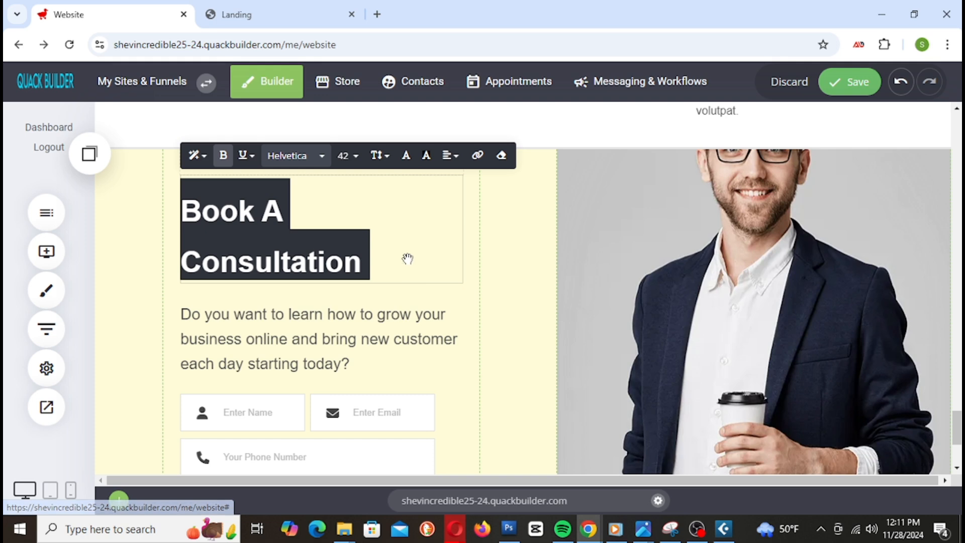
click(350, 156)
click(362, 274)
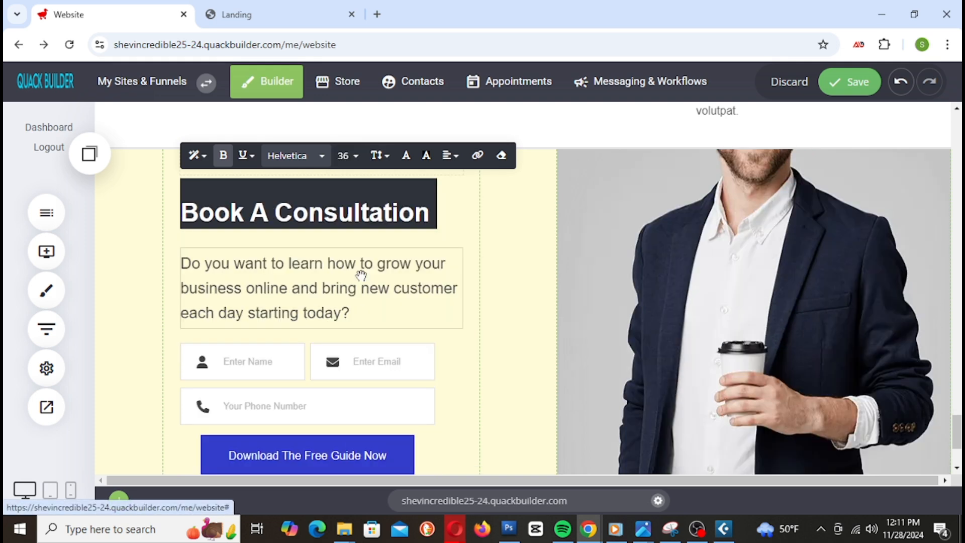
click(523, 249)
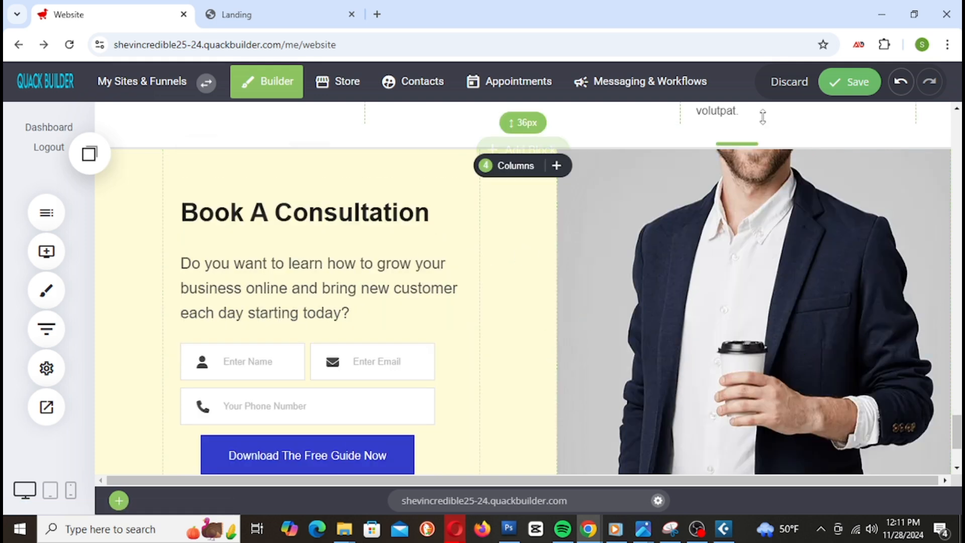
click(850, 82)
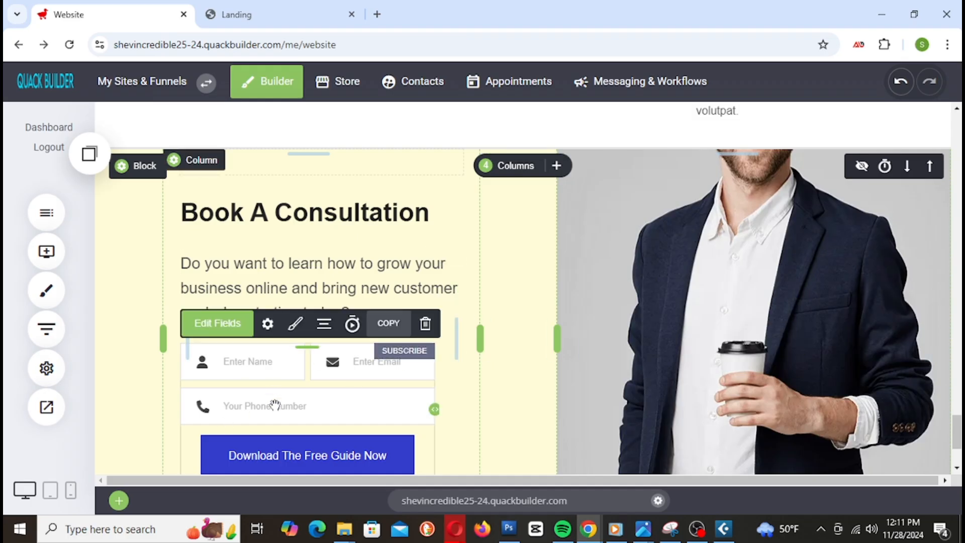
Delete the name/email/phone sign-up form with its Download The Free Guide Now button.
scroll(275, 402, down, 2)
scroll(276, 405, up, 1)
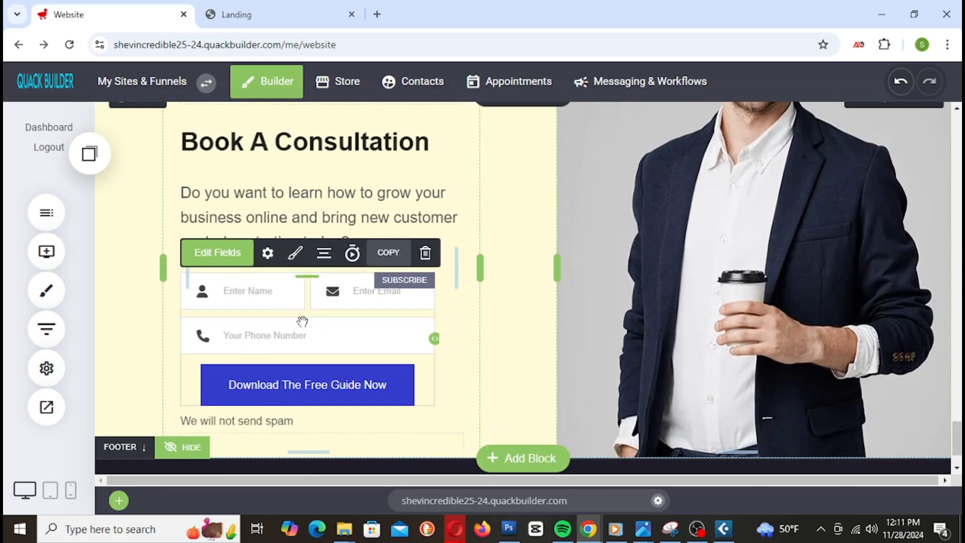
click(425, 253)
click(540, 334)
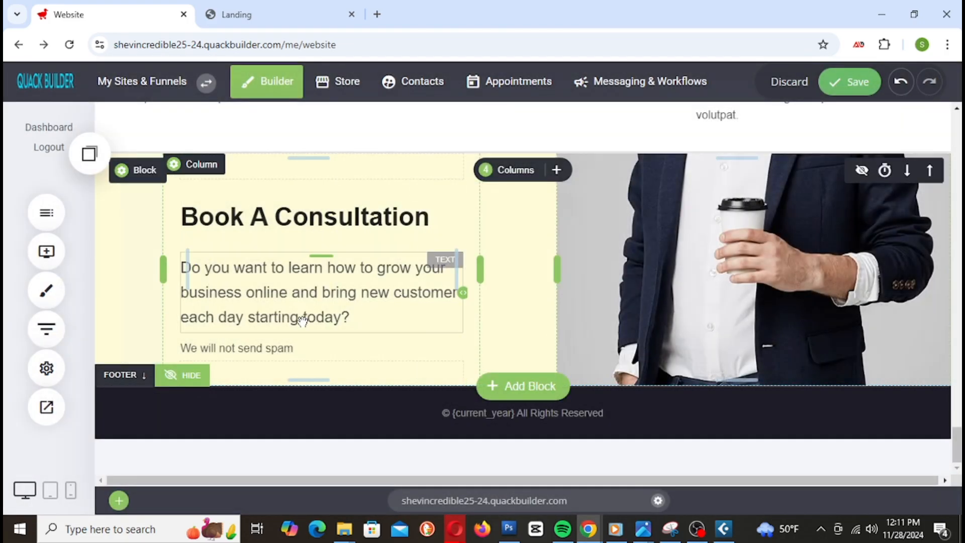
click(46, 252)
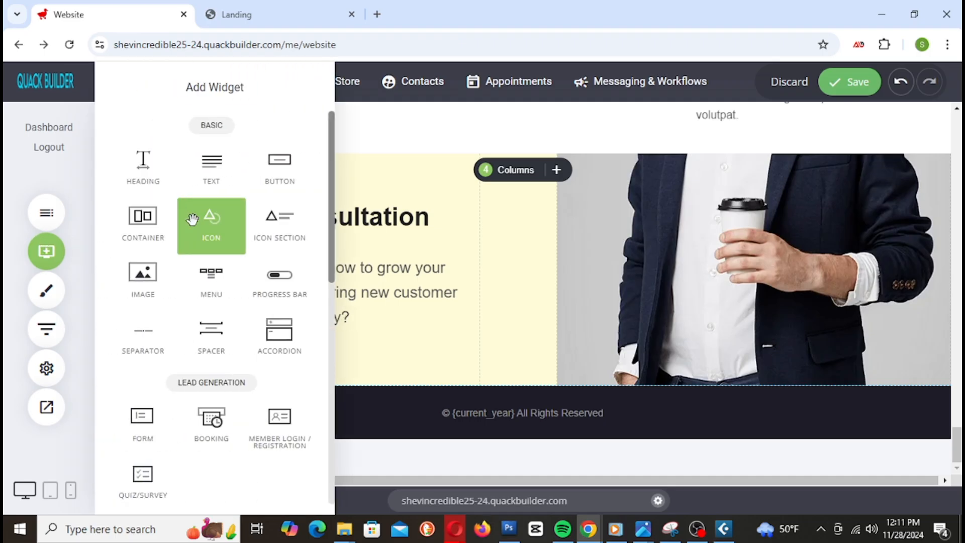
Insert the saved Shop All Deals button under 'We will not send spam' and align it left.
click(50, 195)
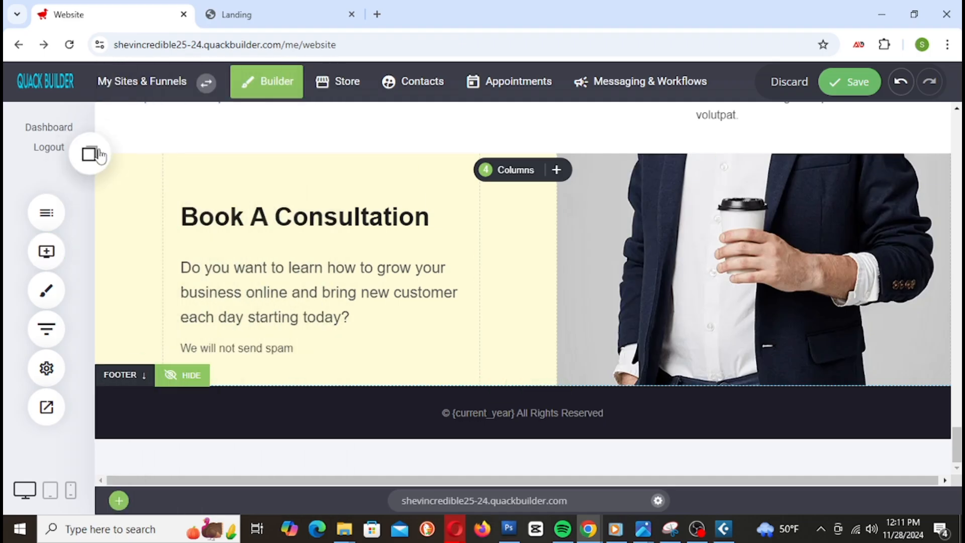
click(97, 156)
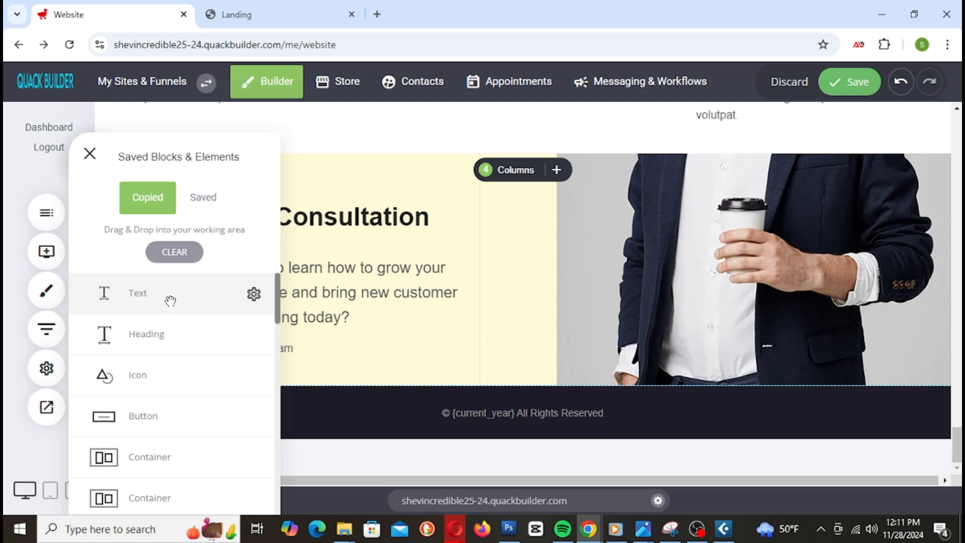
scroll(179, 351, down, 2)
drag(181, 354, 331, 355)
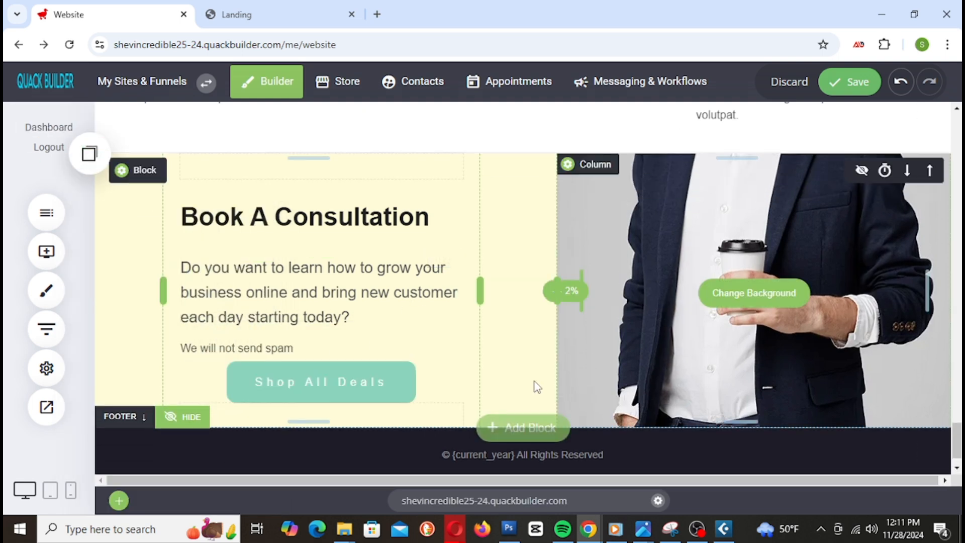
click(292, 382)
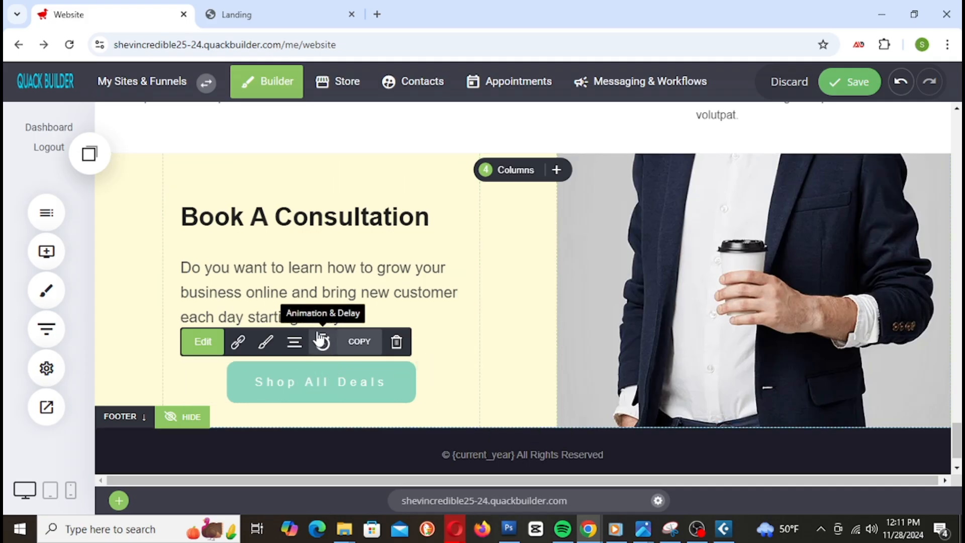
click(295, 342)
click(327, 234)
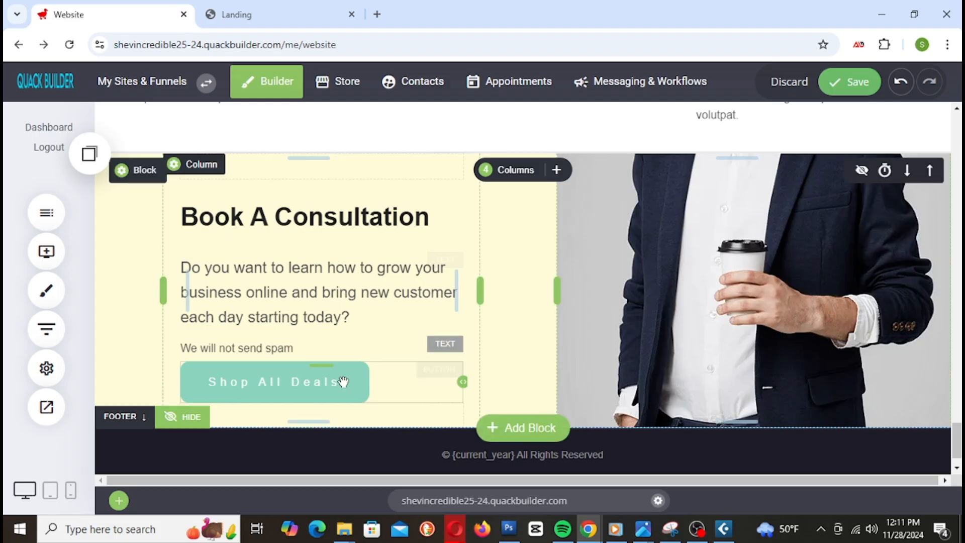
Change the button label to 'BOOK NOW' and move it above the 'We will not send spam' line.
double_click(323, 388)
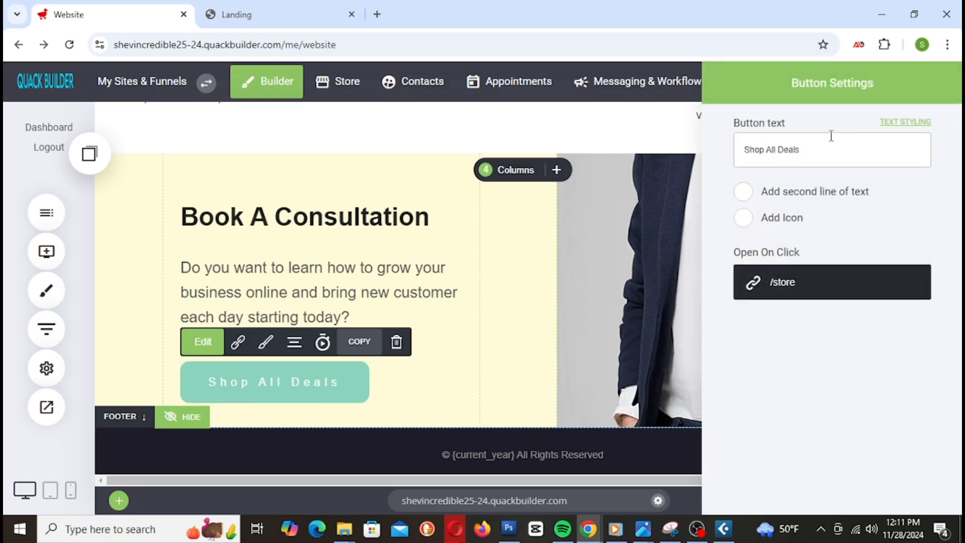
triple_click(826, 147)
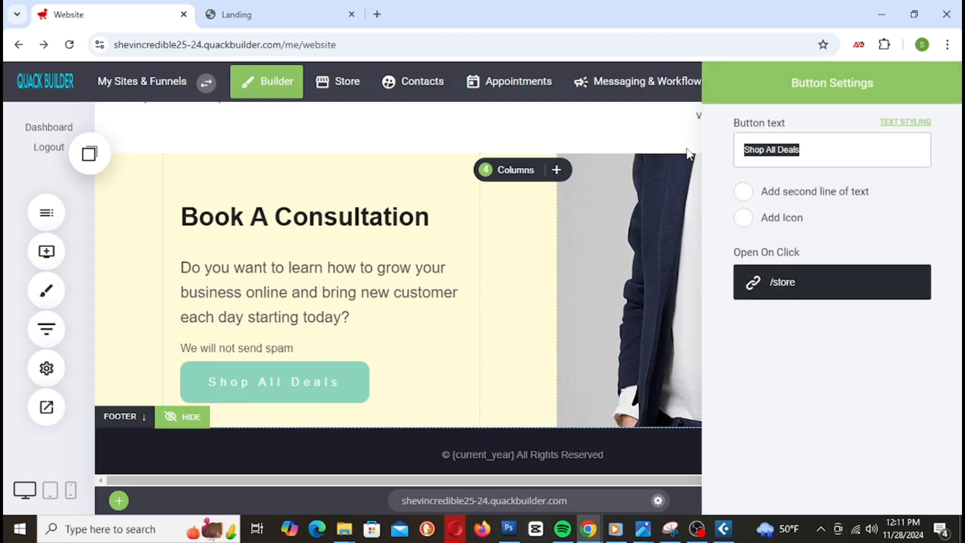
text(BOOK NOW)
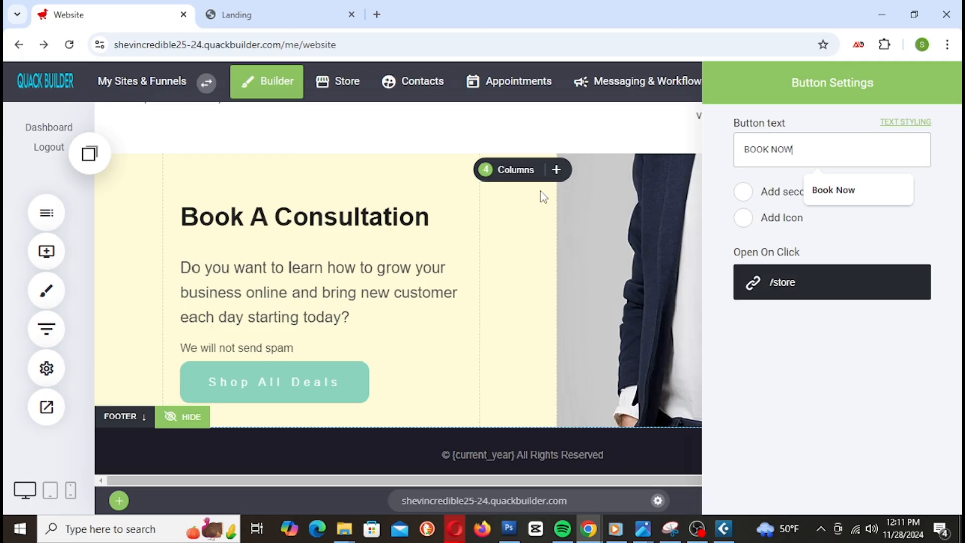
click(355, 386)
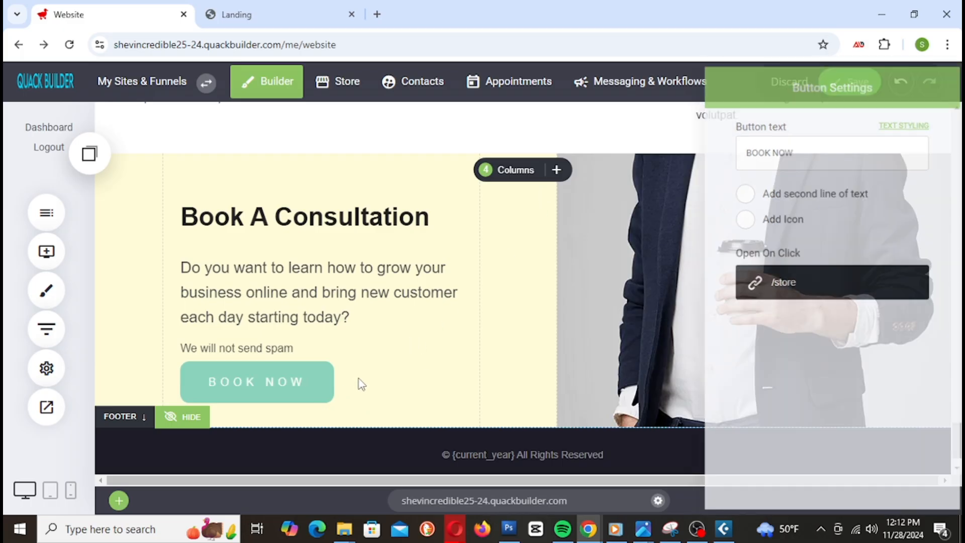
drag(277, 383, 282, 342)
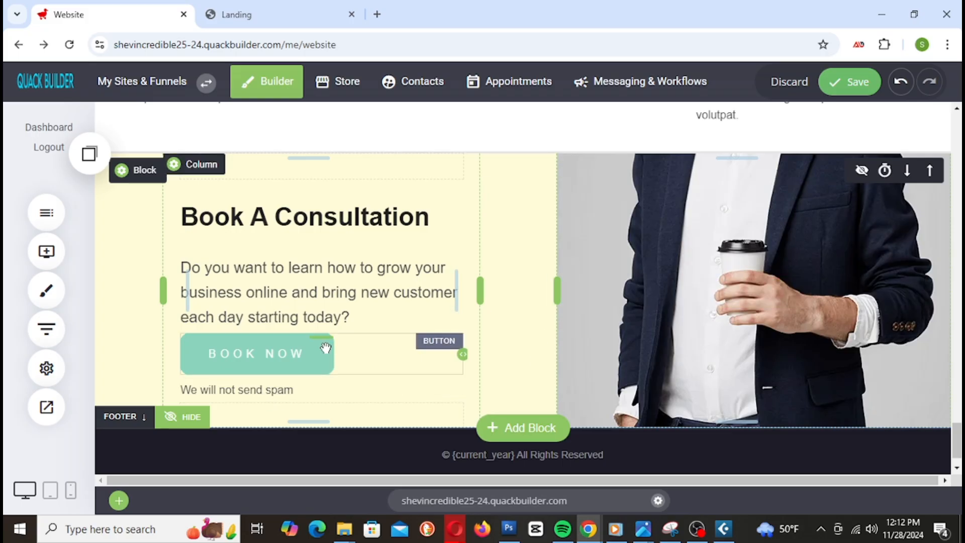
Add space above the BOOK NOW button and above the spam notice text.
drag(302, 336, 302, 361)
scroll(441, 329, down, 2)
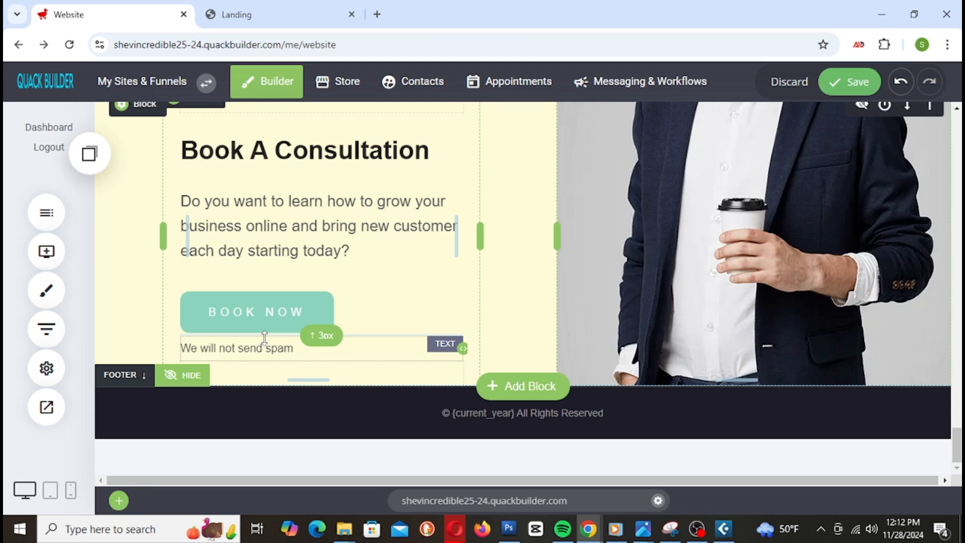
drag(263, 340, 263, 354)
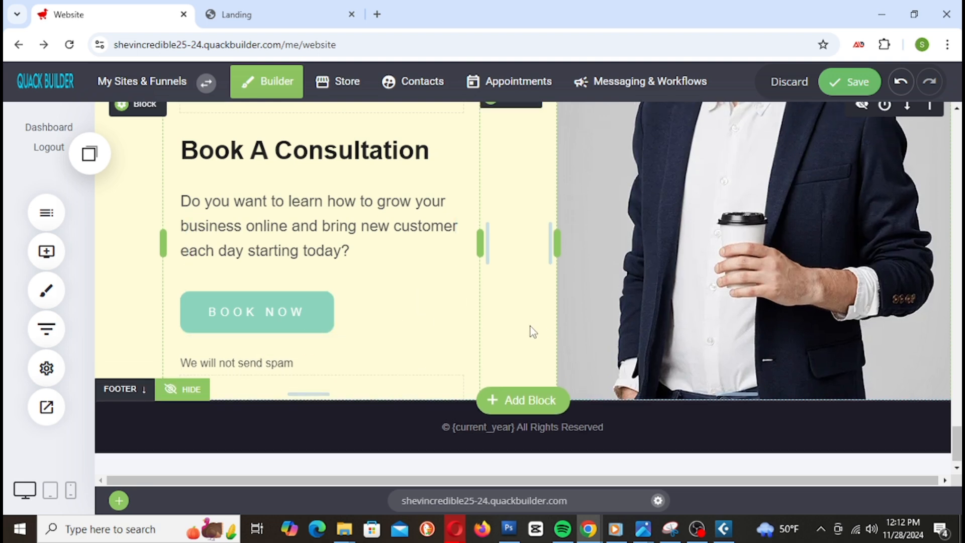
Delete the 'We will not send spam' text line.
scroll(530, 327, up, 2)
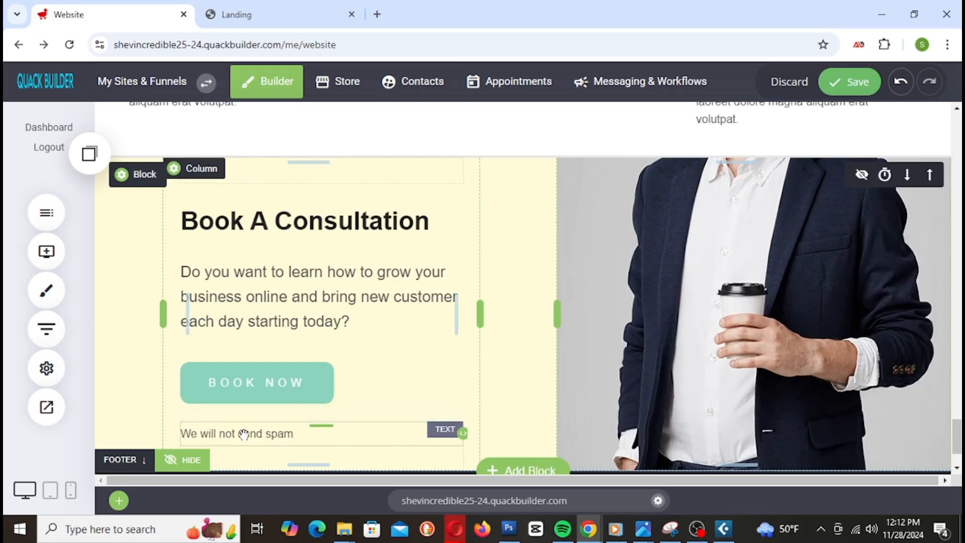
mouse_move(304, 408)
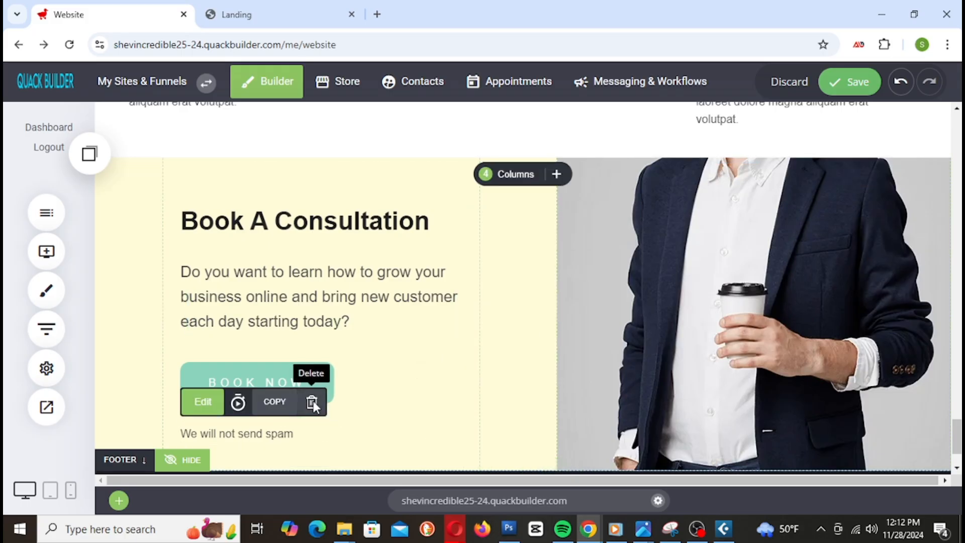
click(312, 402)
click(528, 318)
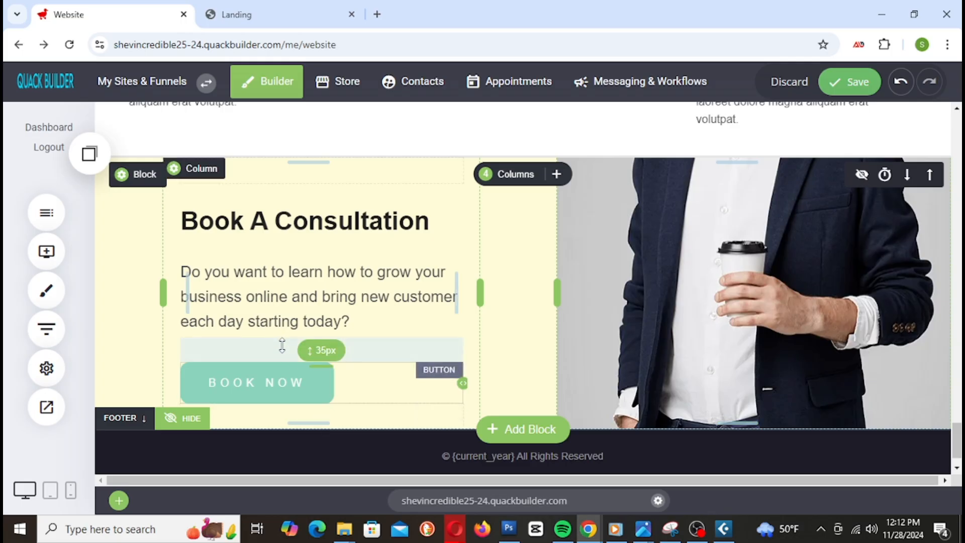
Make the space below BOOK NOW taller and save the page.
drag(399, 420, 392, 443)
click(849, 87)
scroll(588, 380, up, 4)
scroll(588, 380, down, 4)
scroll(590, 380, up, 2)
scroll(590, 386, down, 3)
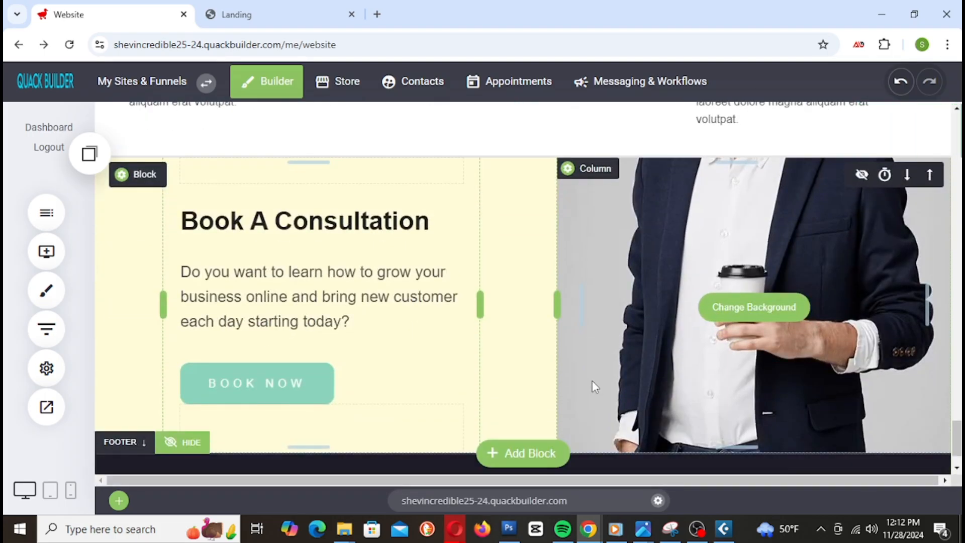
scroll(624, 346, down, 1)
Replace the photo column's background with a stock photo of a woman at her laptop.
scroll(729, 301, up, 3)
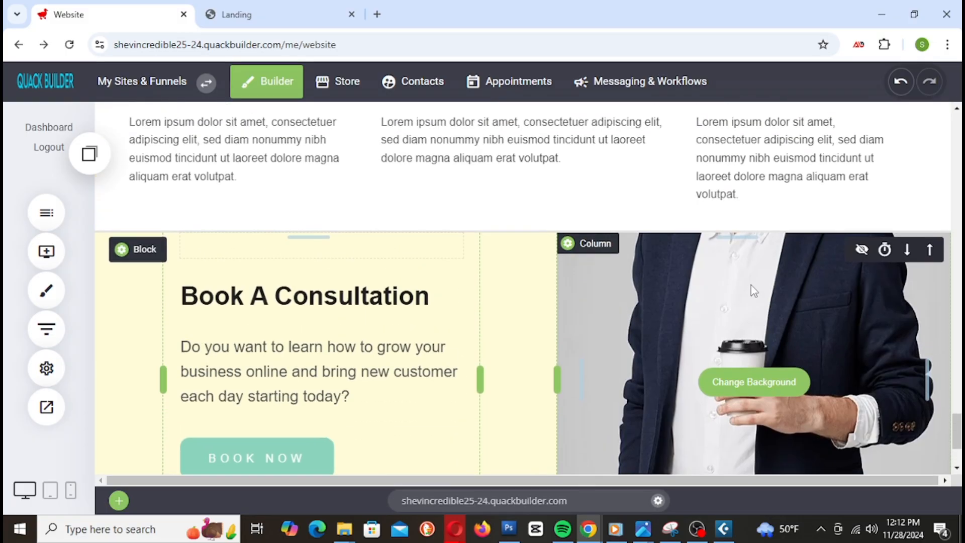
click(593, 243)
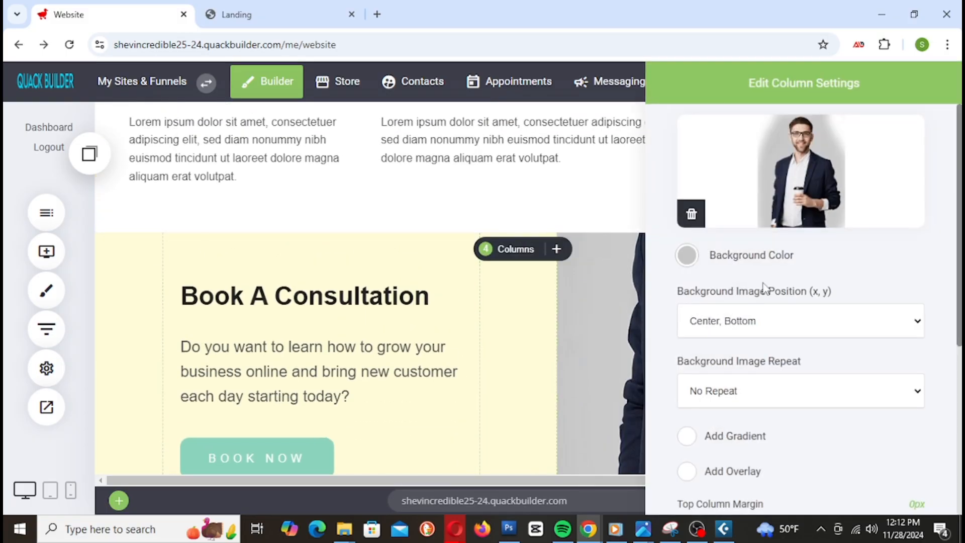
click(810, 157)
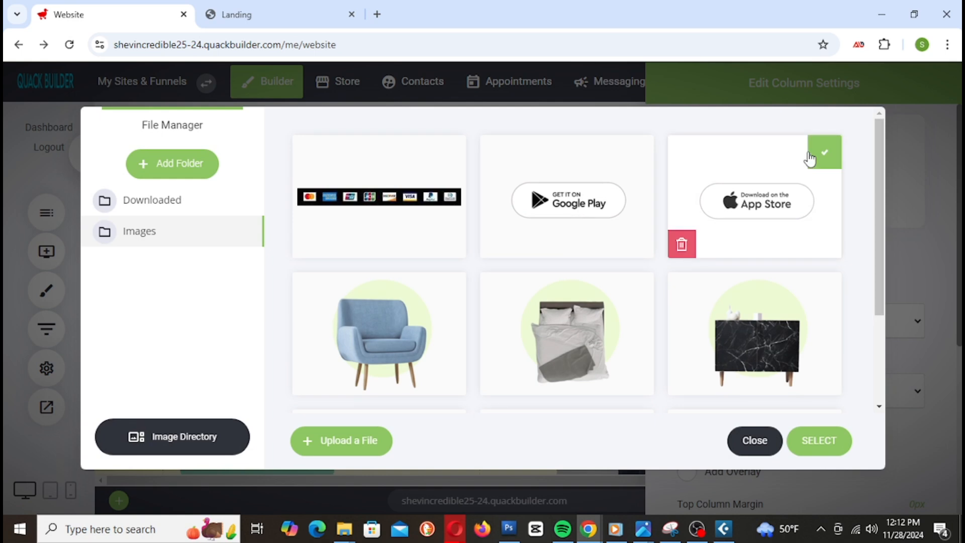
click(185, 446)
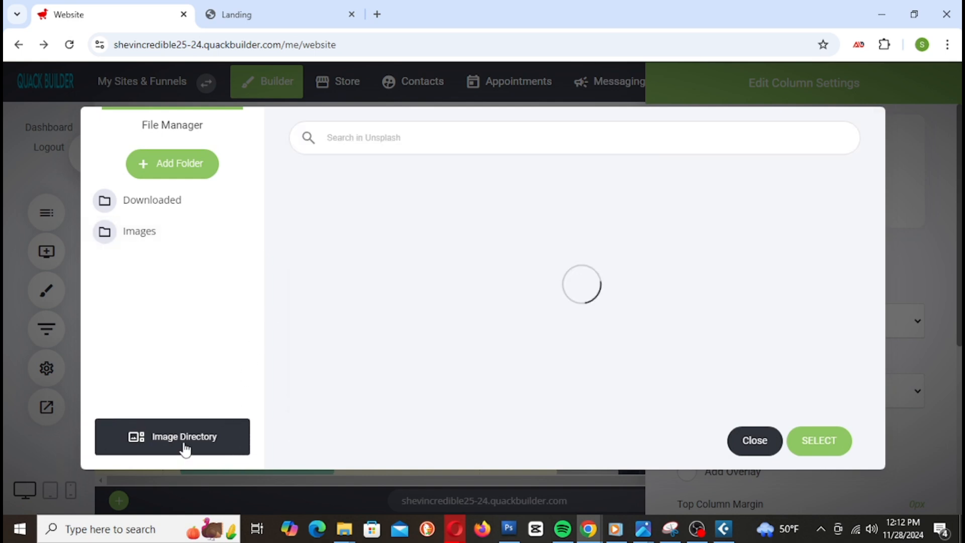
click(426, 223)
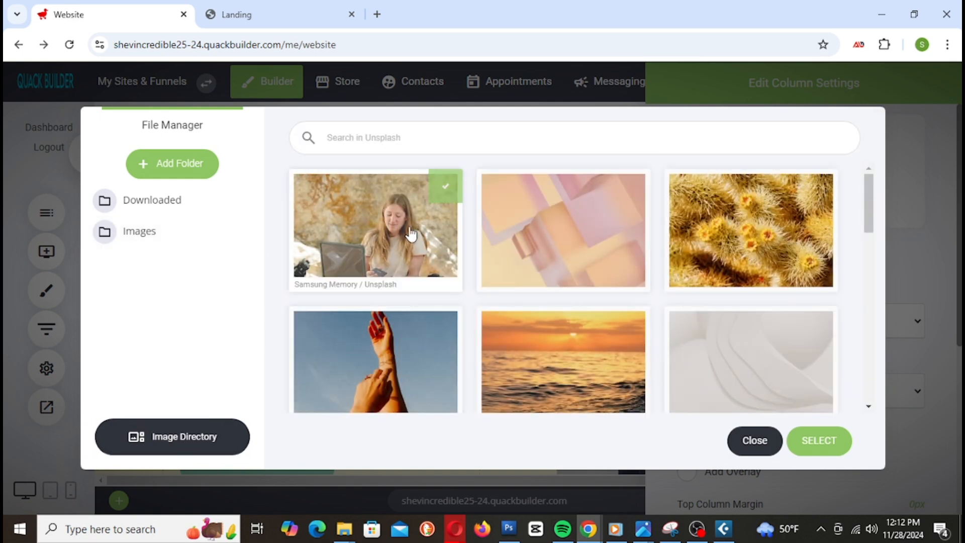
click(836, 454)
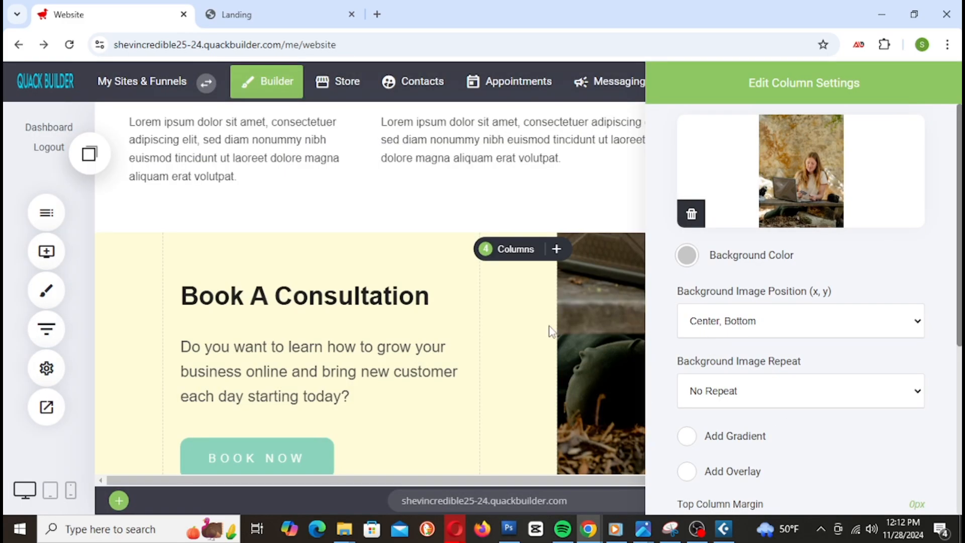
click(523, 340)
Remove the right column's background photo.
scroll(804, 352, down, 3)
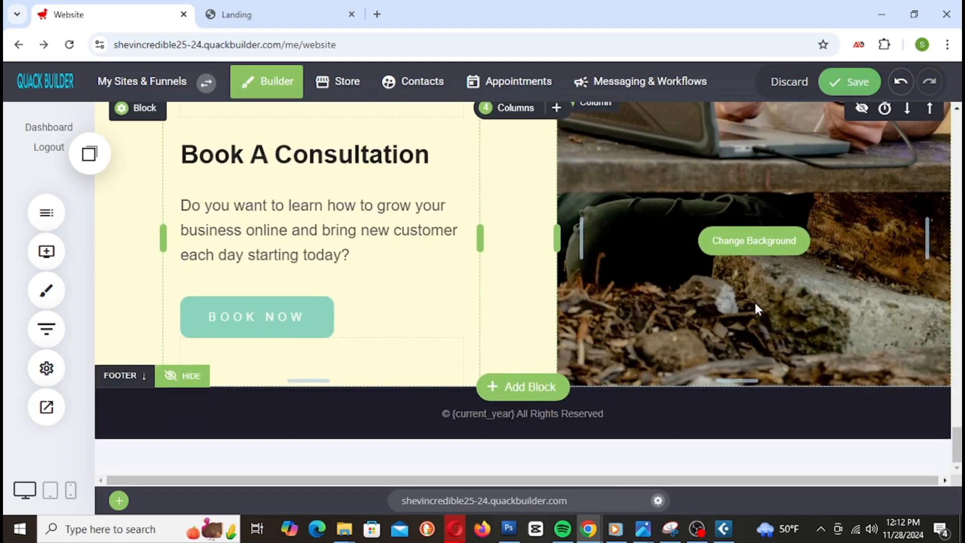
scroll(749, 297, up, 3)
scroll(743, 291, down, 1)
click(591, 176)
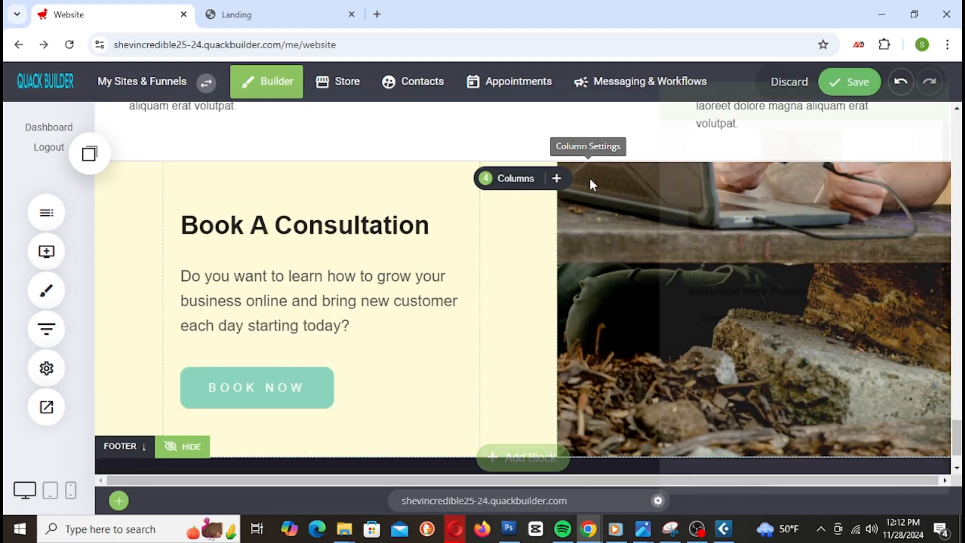
click(692, 213)
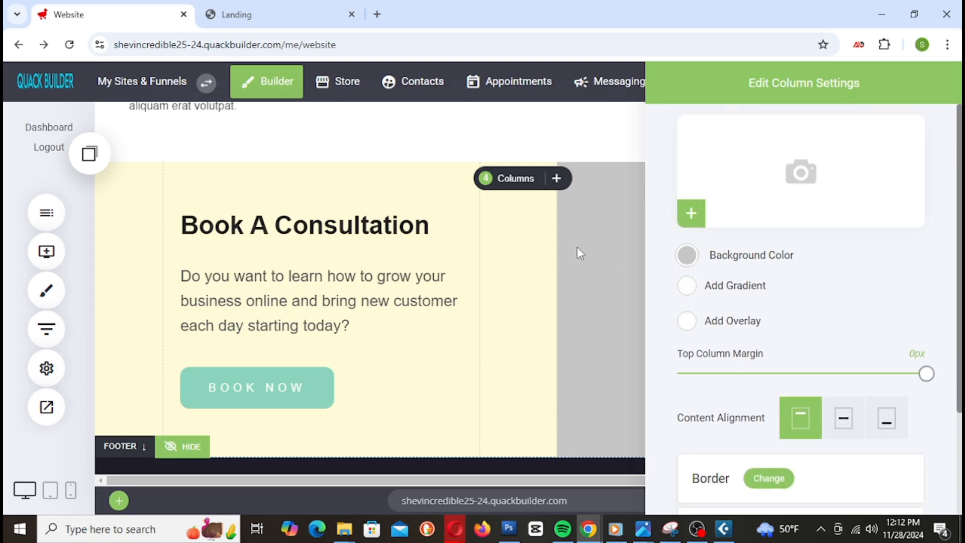
click(637, 378)
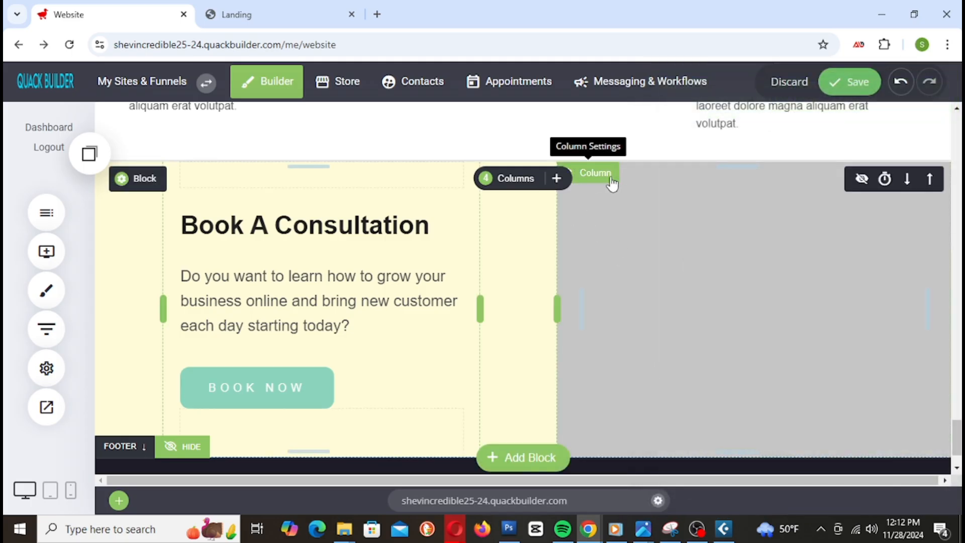
Set the right column's background opacity to 0 and drop an image widget into it.
click(611, 179)
click(687, 256)
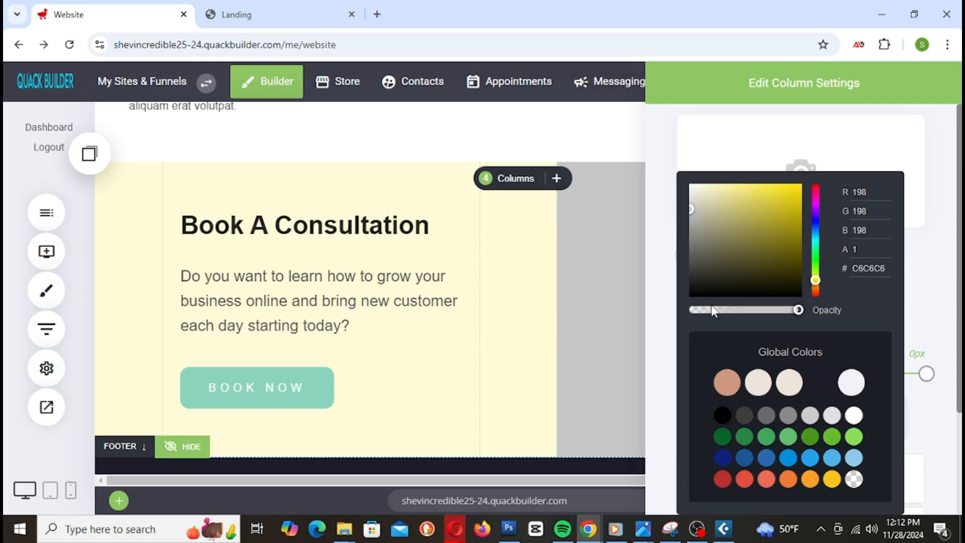
drag(800, 310, 580, 328)
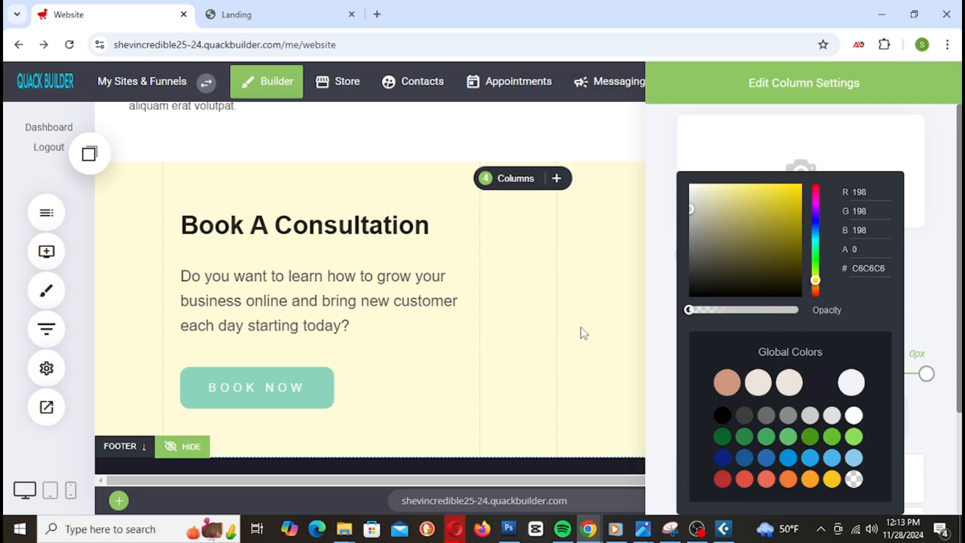
click(578, 331)
click(566, 329)
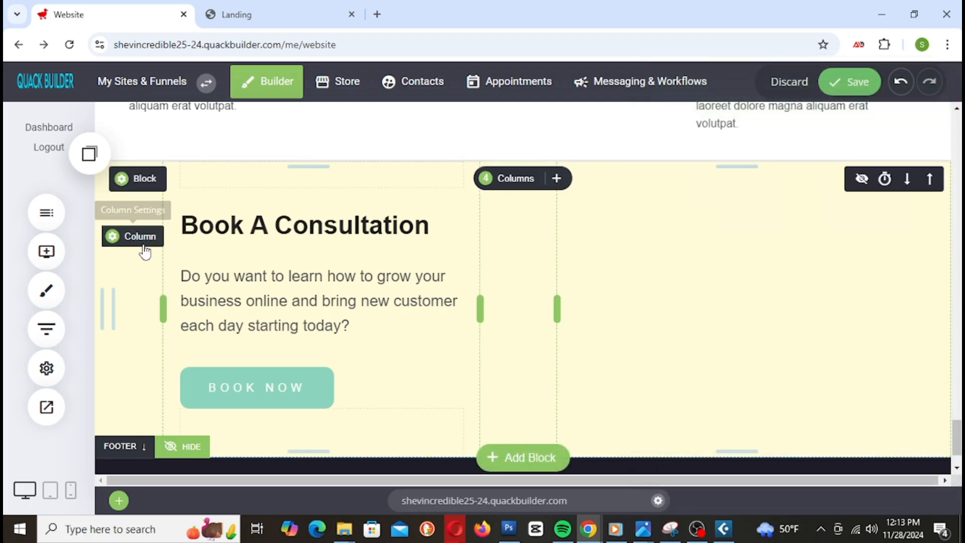
click(46, 251)
drag(150, 274, 754, 247)
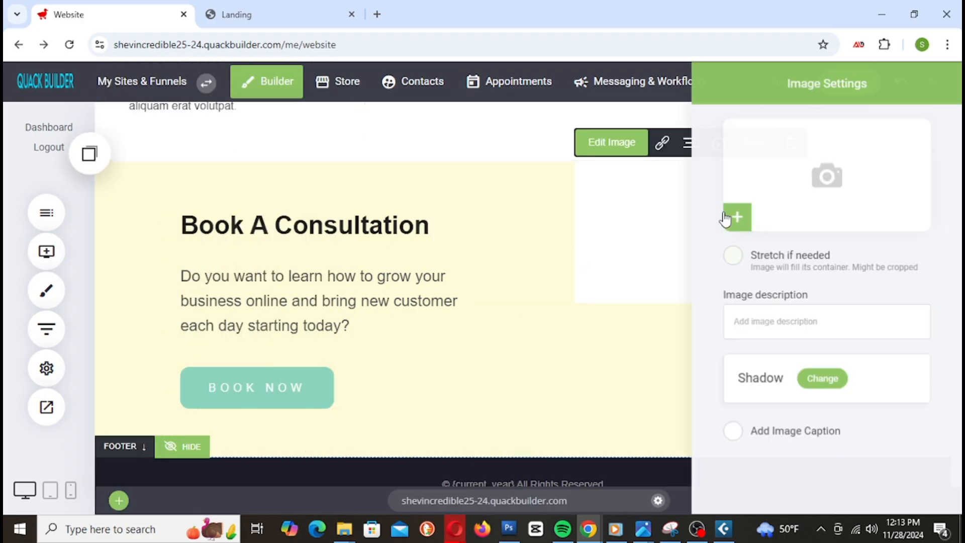
Search the Unsplash stock directory for 'Woman Making Call' photos for the image widget.
click(735, 220)
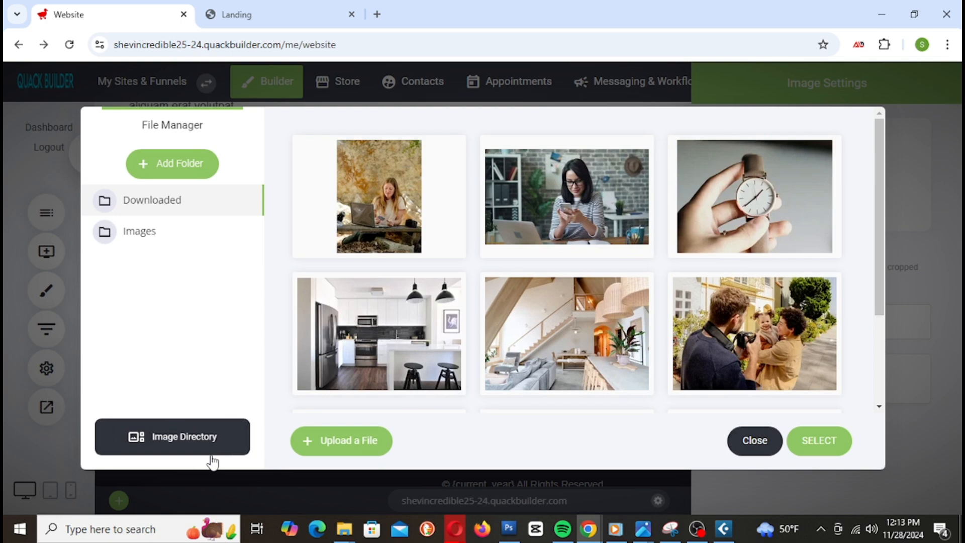
click(212, 452)
click(710, 330)
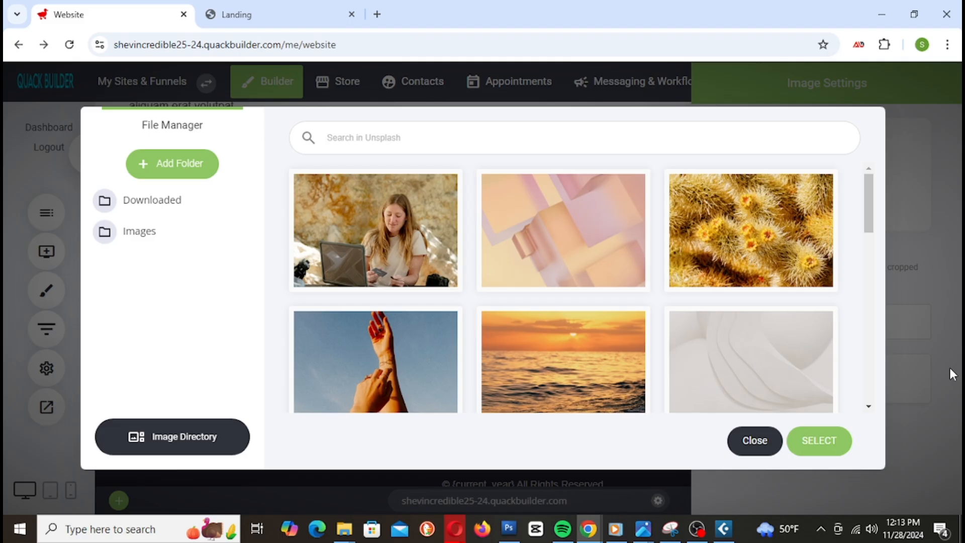
text(w)
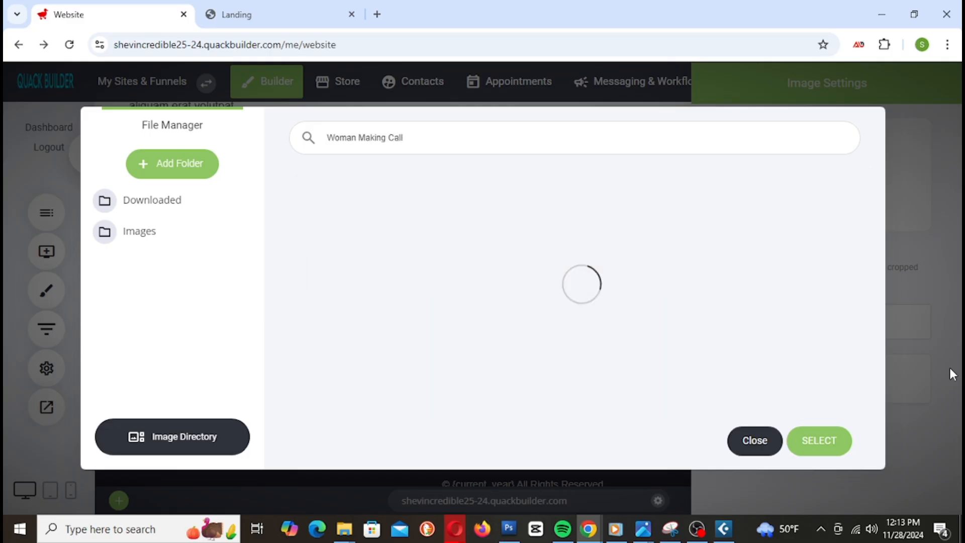
click(704, 351)
scroll(699, 344, down, 5)
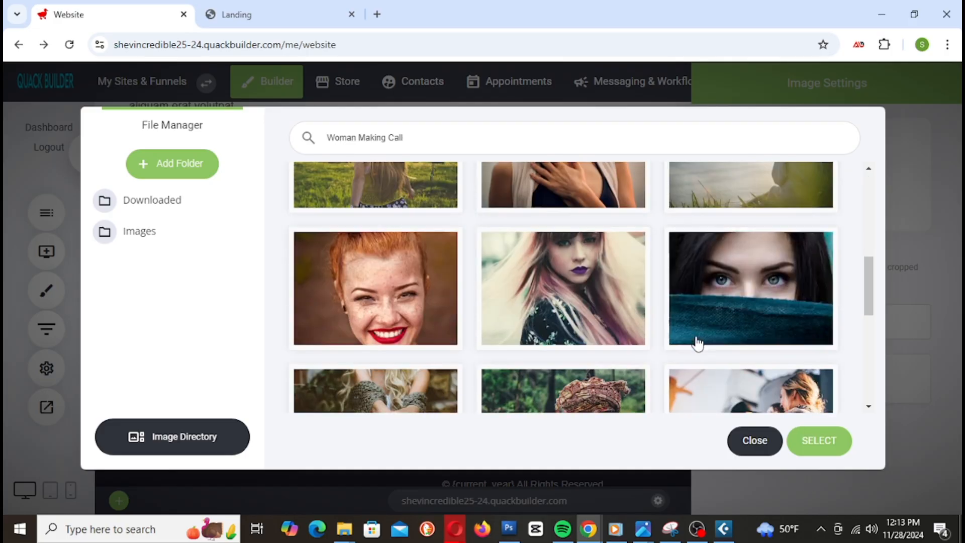
scroll(696, 342, down, 5)
scroll(696, 344, up, 3)
scroll(696, 345, down, 6)
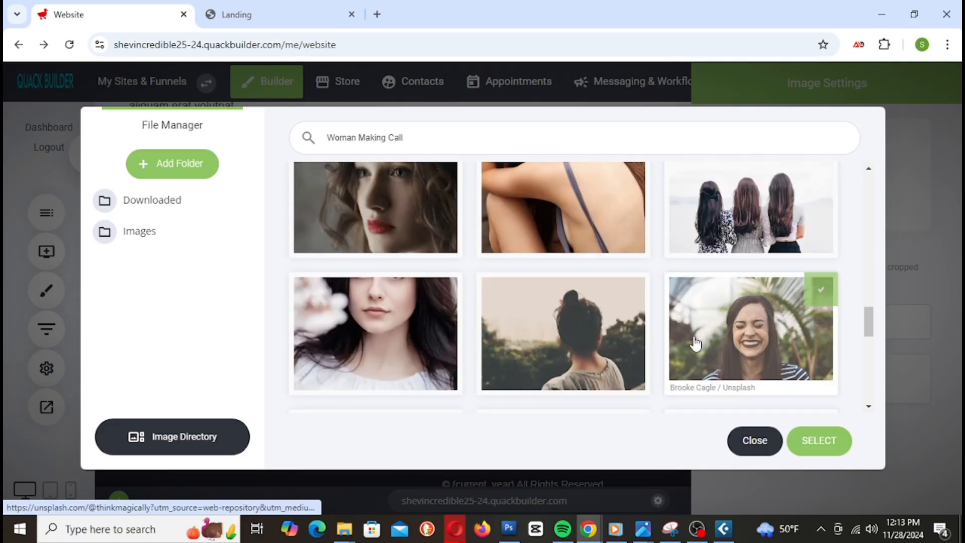
scroll(691, 346, down, 10)
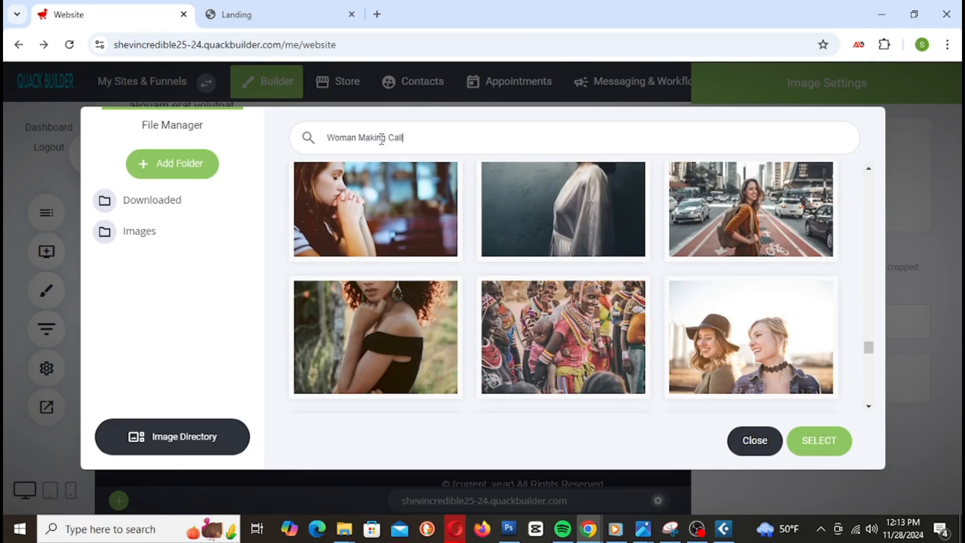
Refine the search query and insert the photo of the woman with coffee.
drag(389, 137, 318, 133)
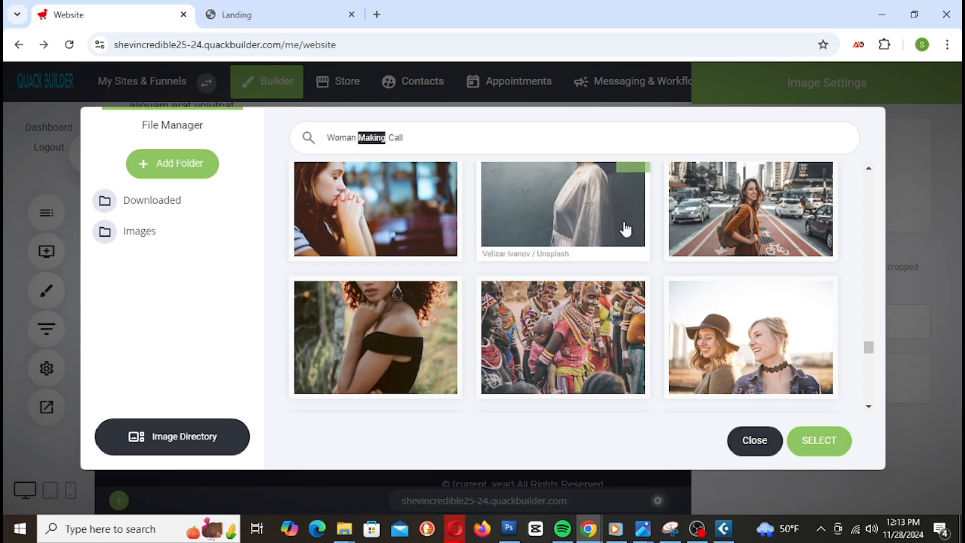
text(on Phone)
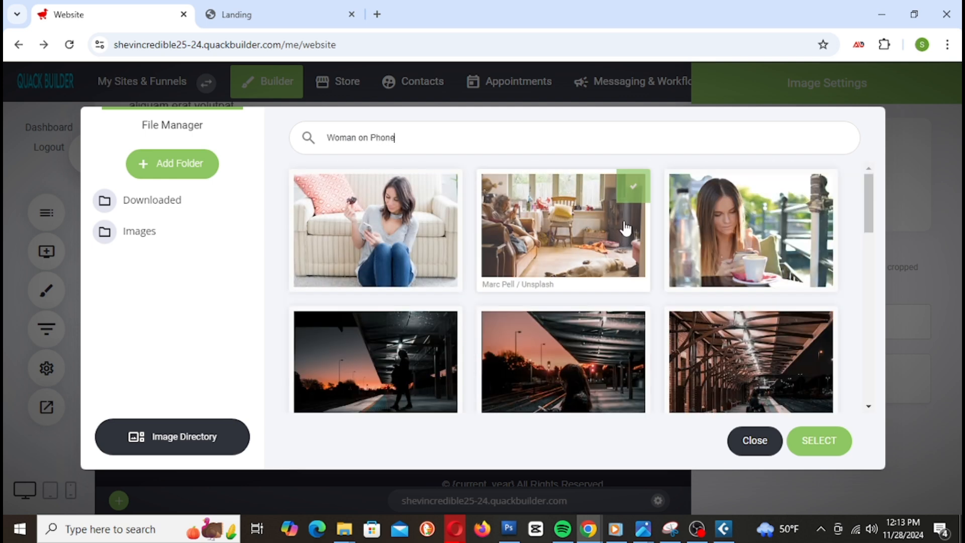
scroll(659, 310, down, 1)
scroll(665, 310, up, 1)
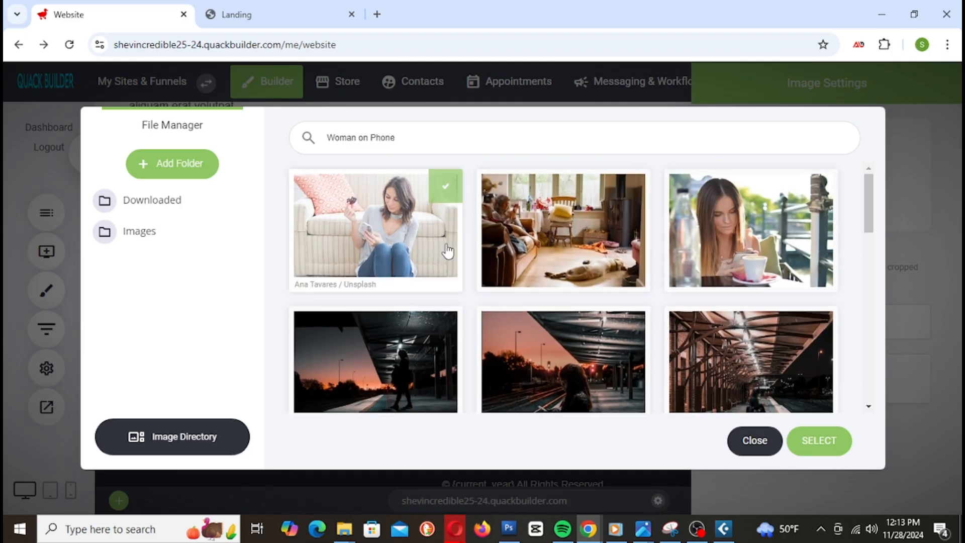
click(749, 246)
click(830, 446)
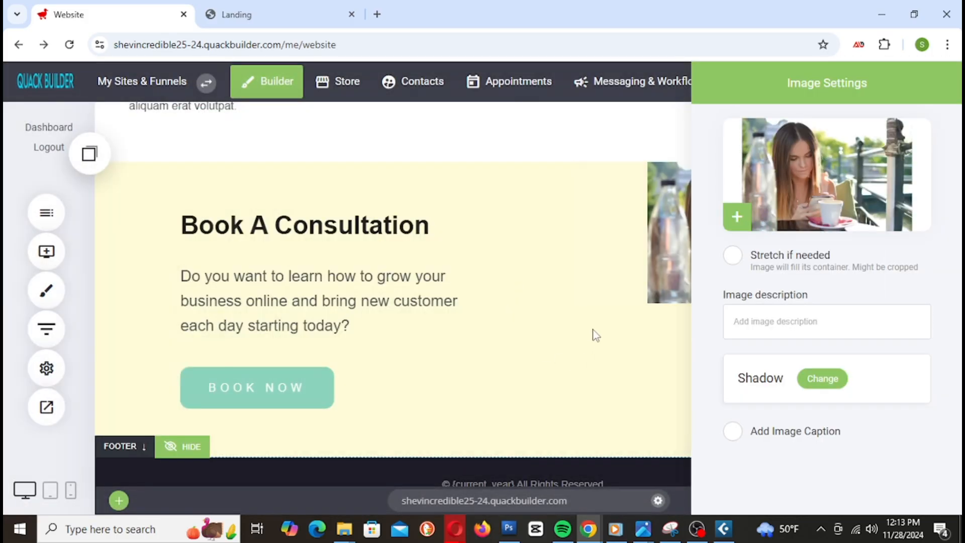
click(593, 332)
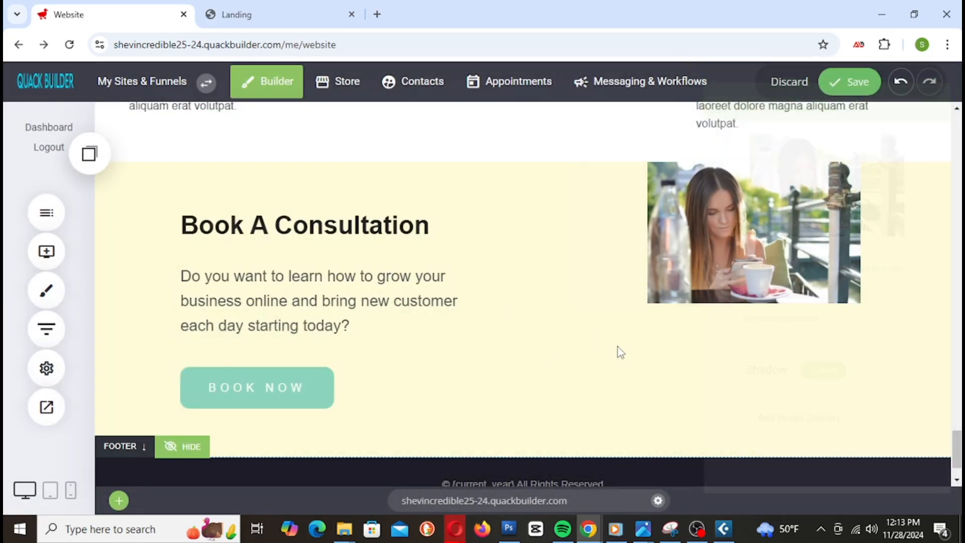
Enlarge the photo and enable Stretch so it fills the right column.
click(715, 232)
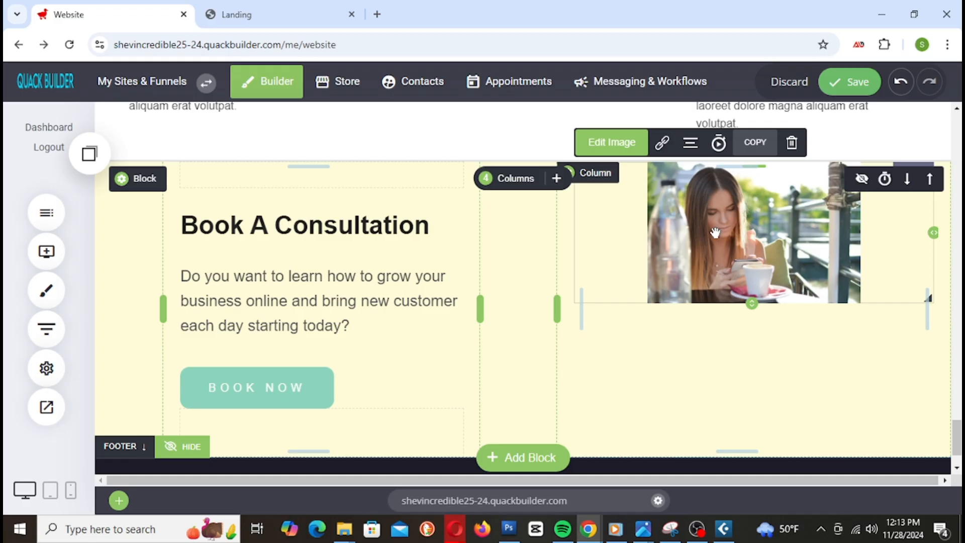
drag(755, 301, 744, 434)
click(733, 287)
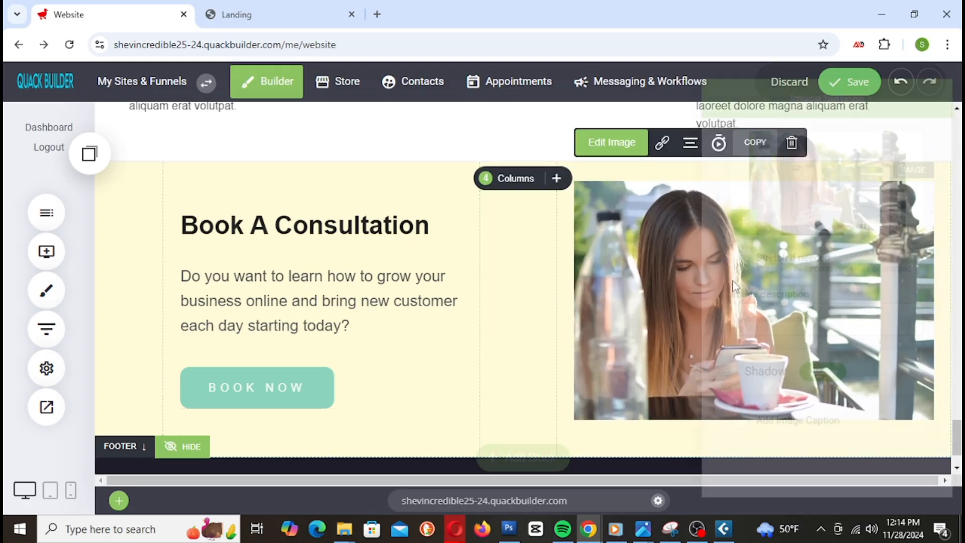
click(733, 256)
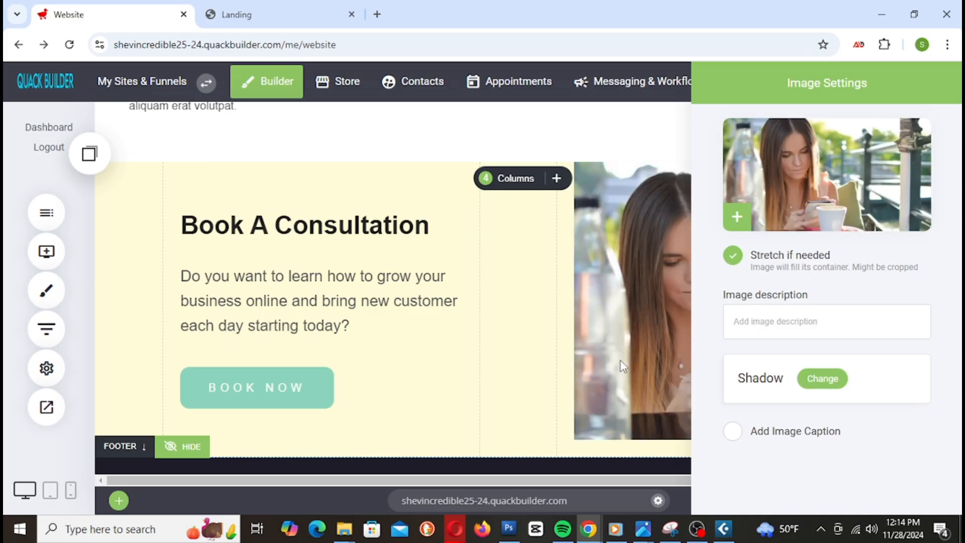
click(622, 366)
Make the Book A Consultation section taller and save the page.
scroll(754, 392, down, 2)
drag(766, 398, 808, 439)
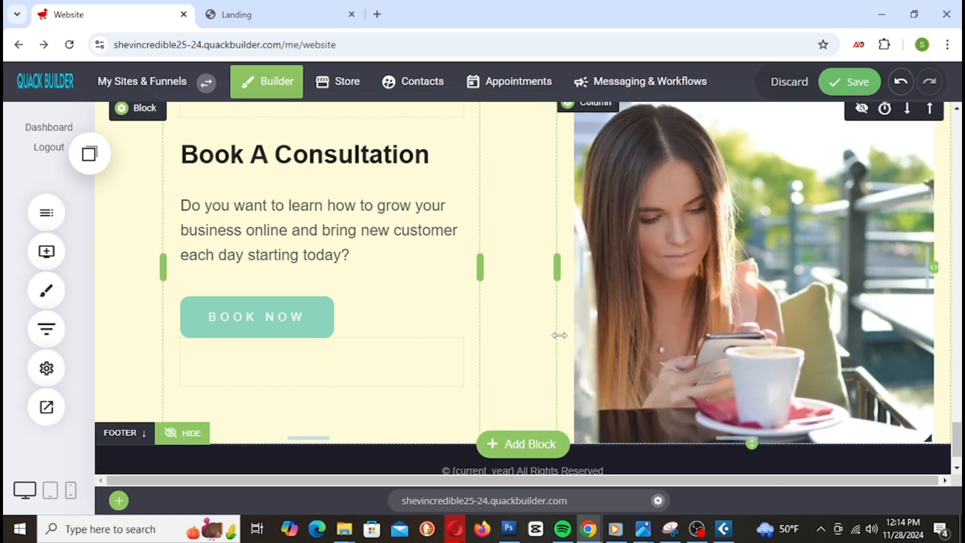
scroll(867, 160, up, 3)
click(850, 82)
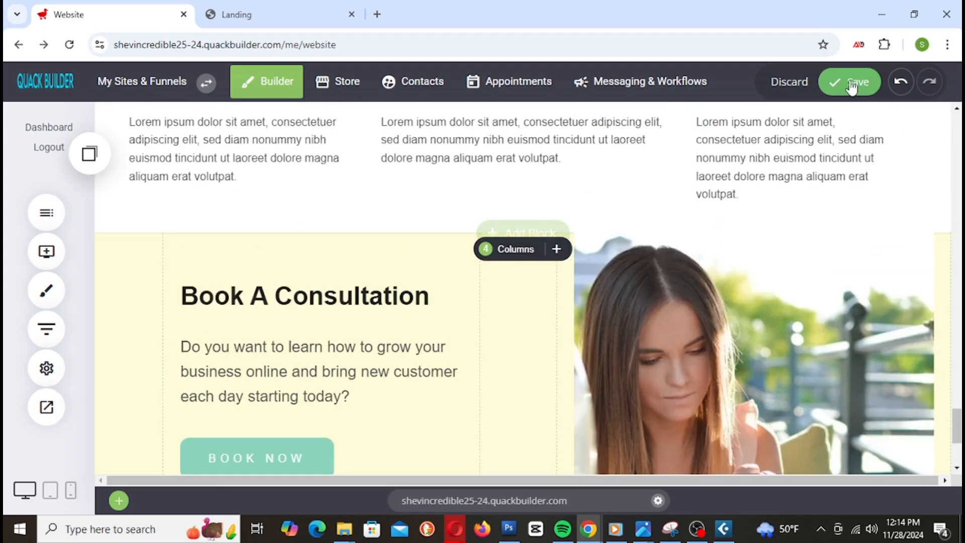
Lengthen the empty space below BOOK NOW, add top padding to it, and save.
scroll(444, 260, down, 3)
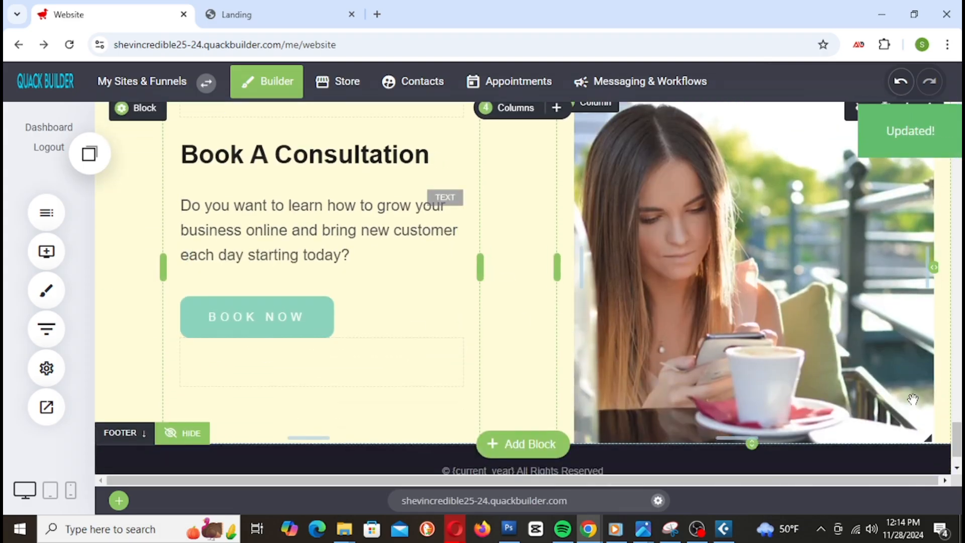
scroll(603, 316, down, 1)
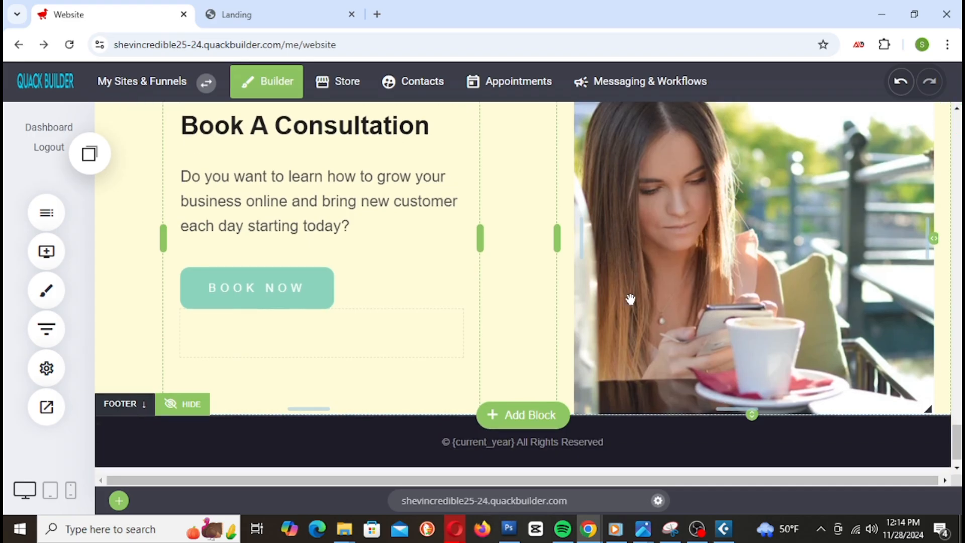
drag(319, 325, 319, 370)
drag(318, 281, 320, 296)
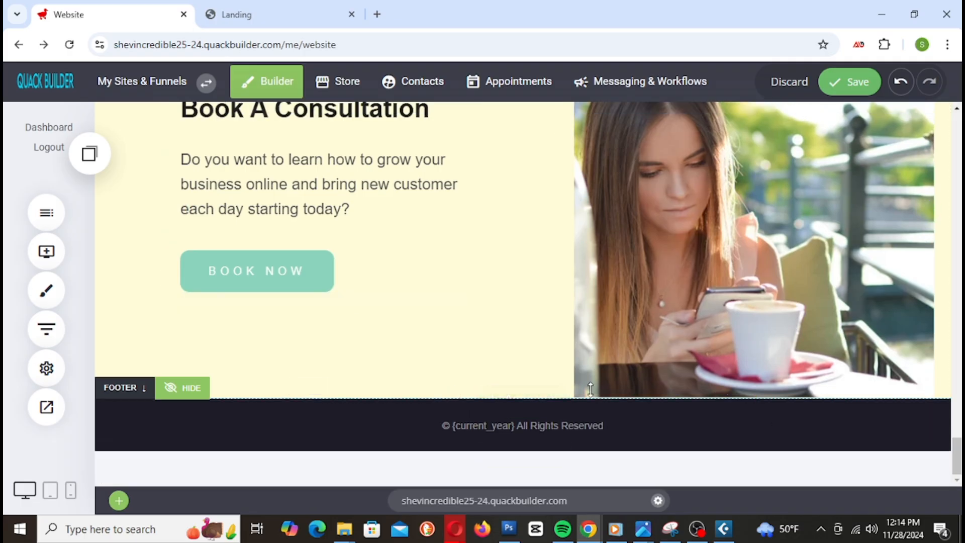
click(844, 86)
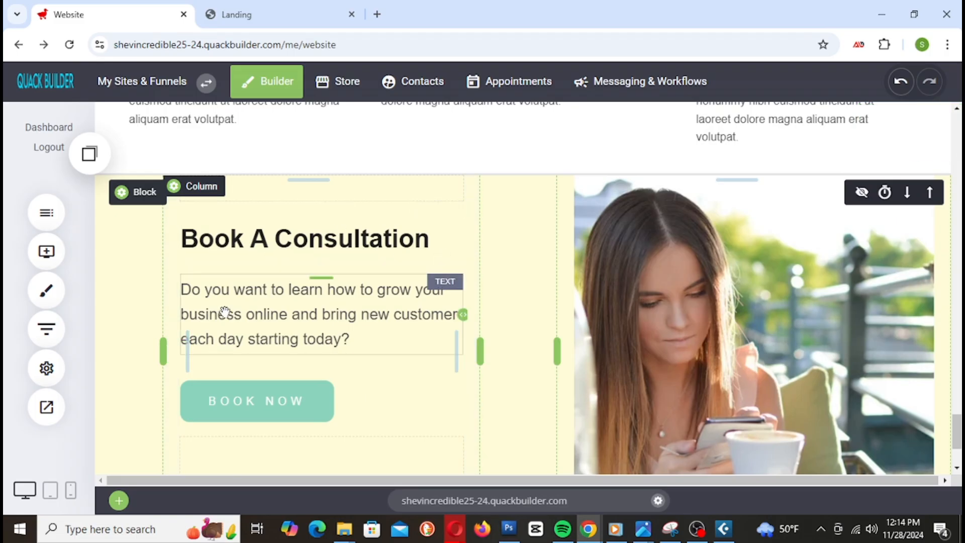
Select the whole consultation paragraph text, then exit text editing.
click(191, 291)
drag(183, 285, 367, 362)
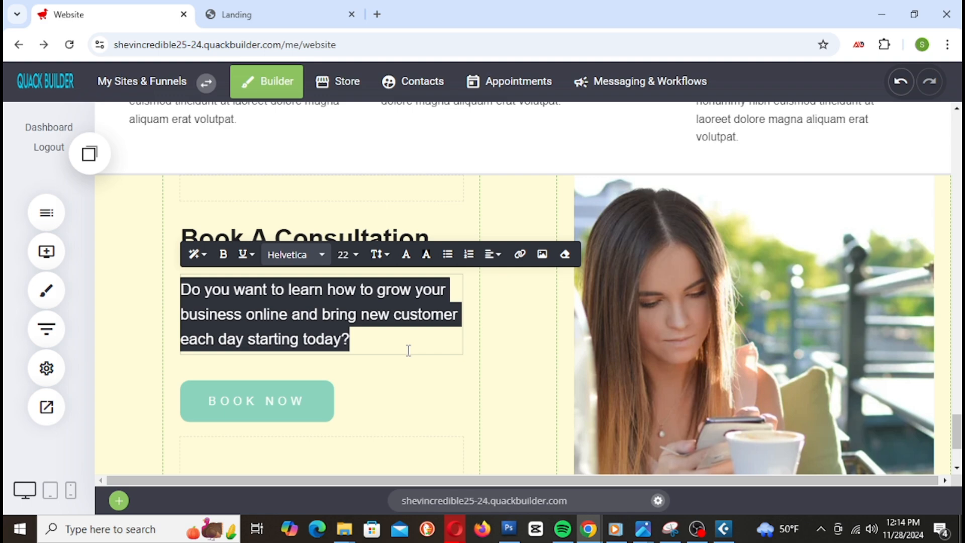
click(515, 316)
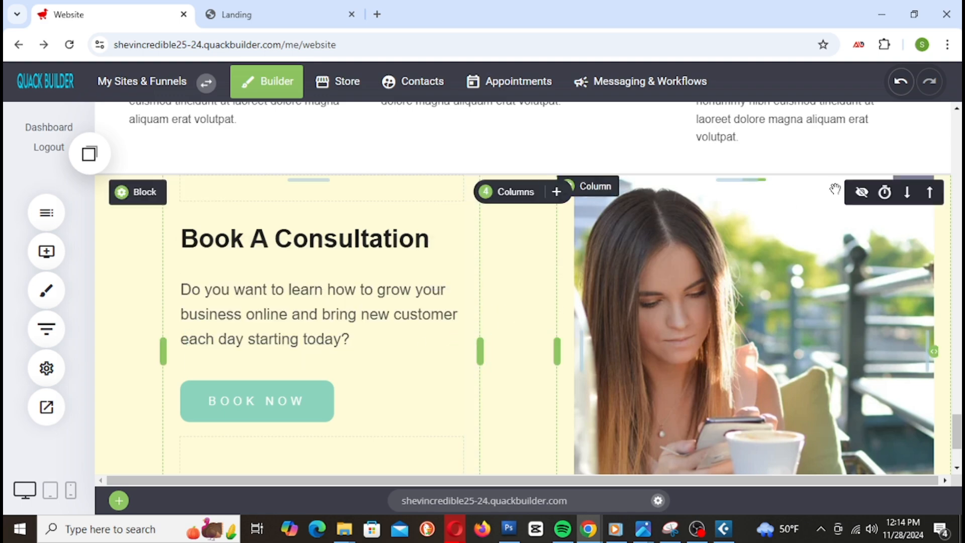
scroll(751, 372, down, 3)
scroll(794, 356, up, 3)
scroll(840, 343, down, 2)
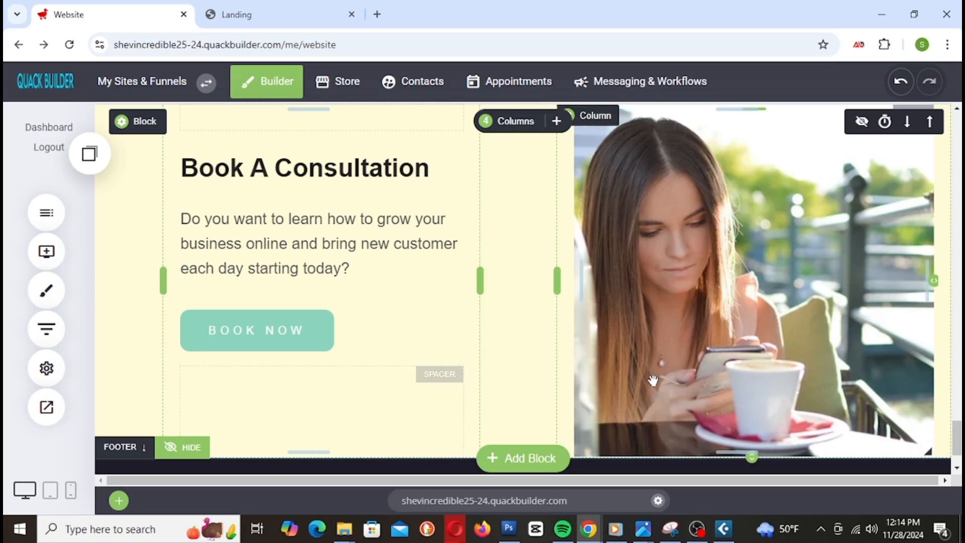
scroll(758, 387, down, 2)
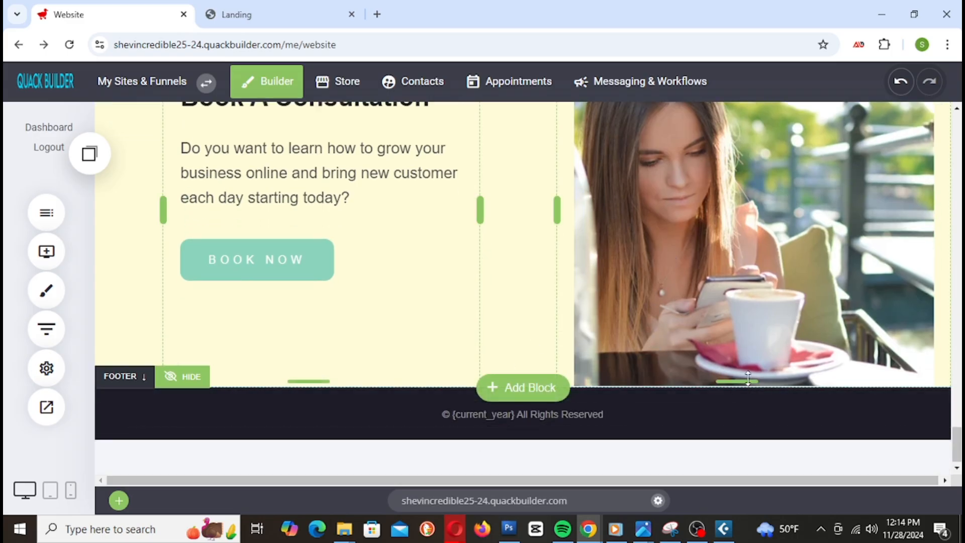
Make the café photo slightly shorter and save the page.
mouse_move(753, 382)
mouse_down()
mouse_move(752, 330)
mouse_move(767, 319)
mouse_move(782, 390)
mouse_move(749, 392)
mouse_up()
scroll(835, 263, up, 3)
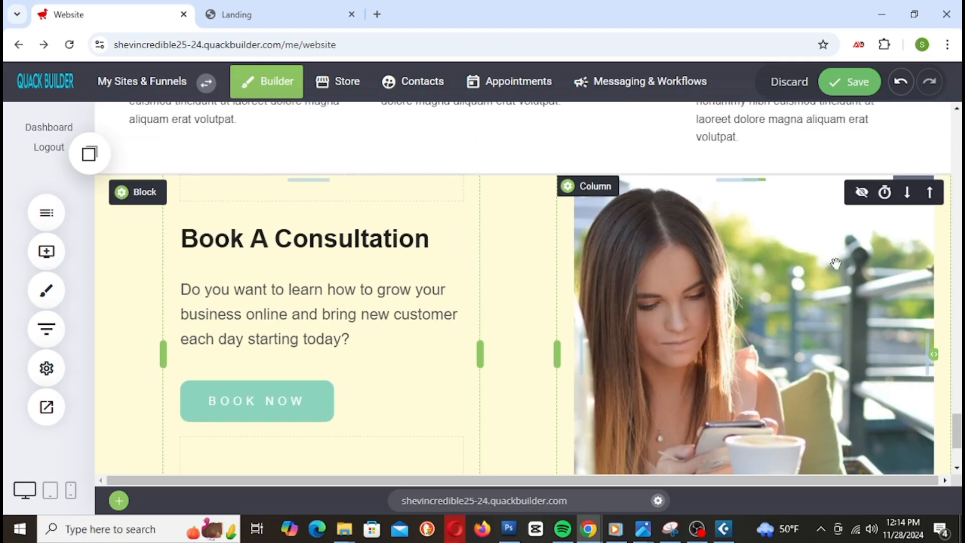
scroll(729, 300, down, 3)
click(857, 80)
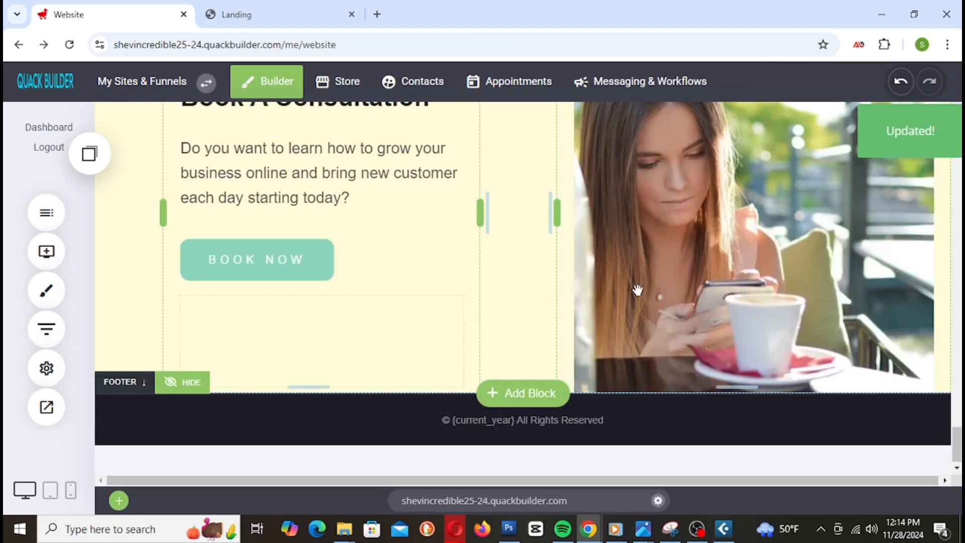
scroll(618, 298, up, 2)
scroll(618, 298, up, 1)
scroll(621, 303, down, 1)
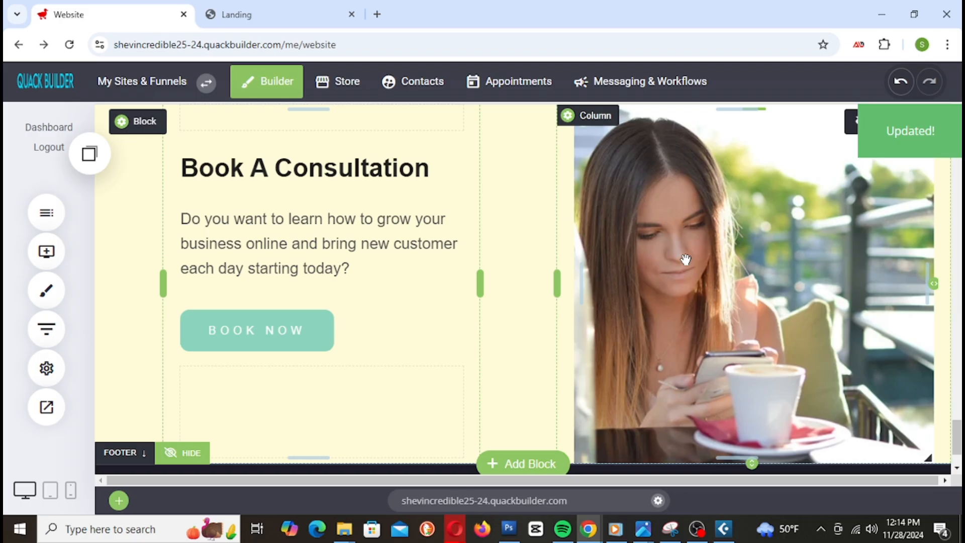
click(686, 260)
Replace the image with the Unsplash 'Woman On Phone' photo of a woman on a leather sofa.
click(831, 198)
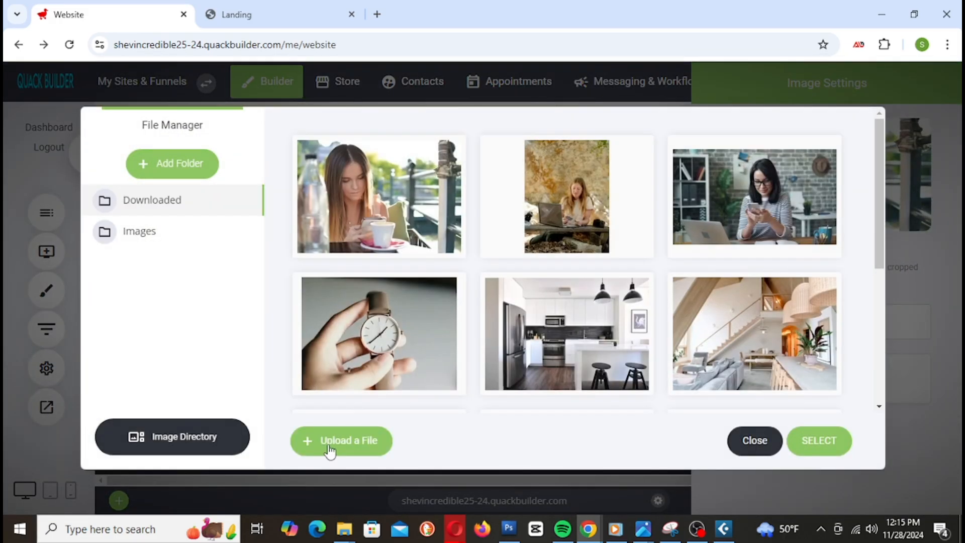
click(204, 455)
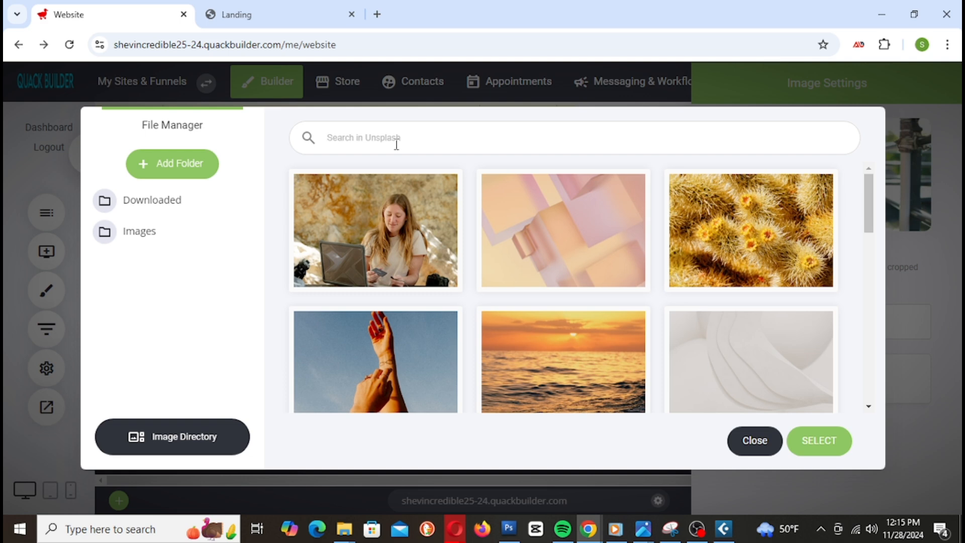
text(Woman On Phone)
key(Return)
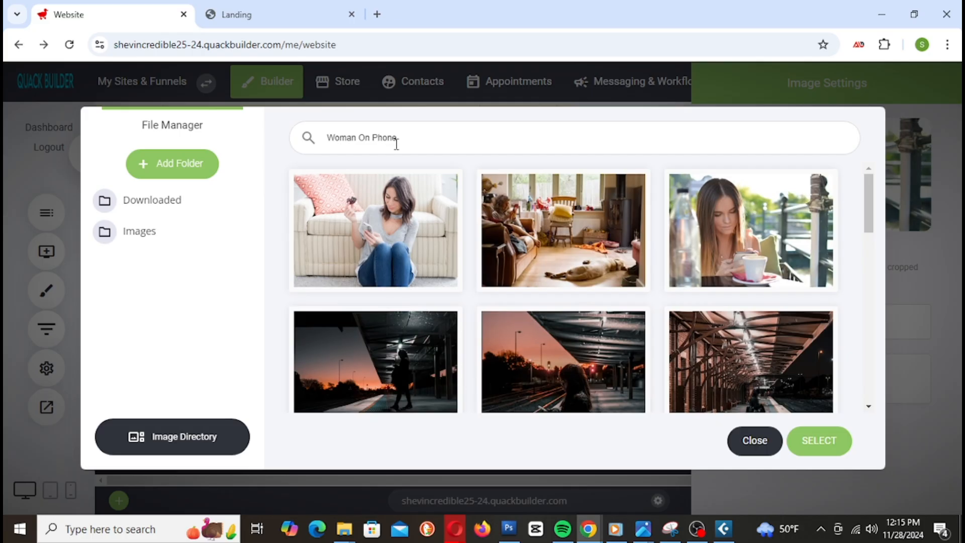
scroll(552, 279, down, 4)
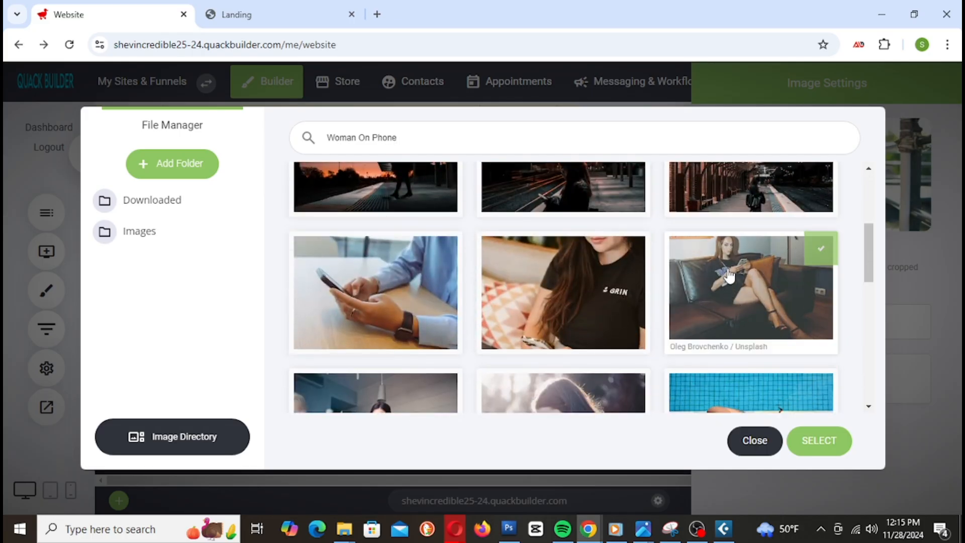
scroll(780, 332, down, 4)
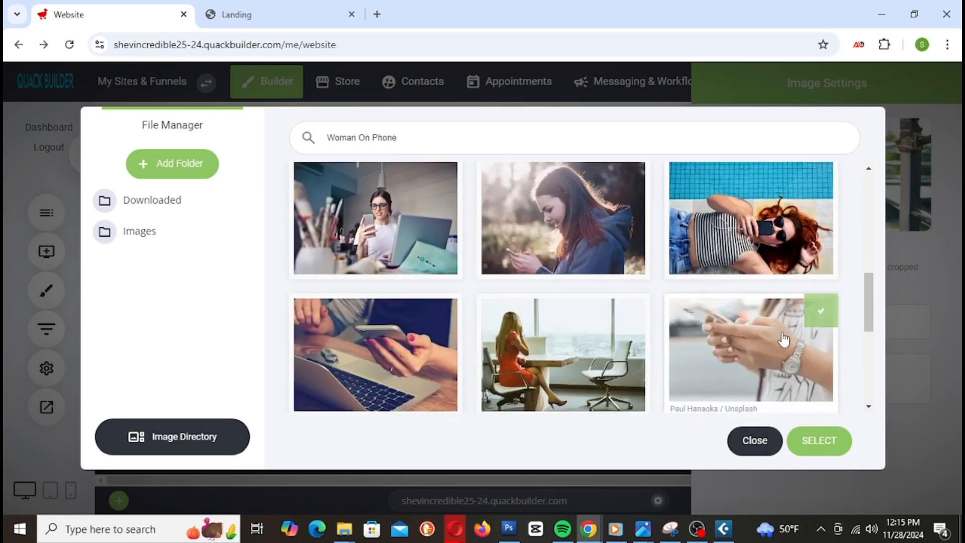
click(831, 441)
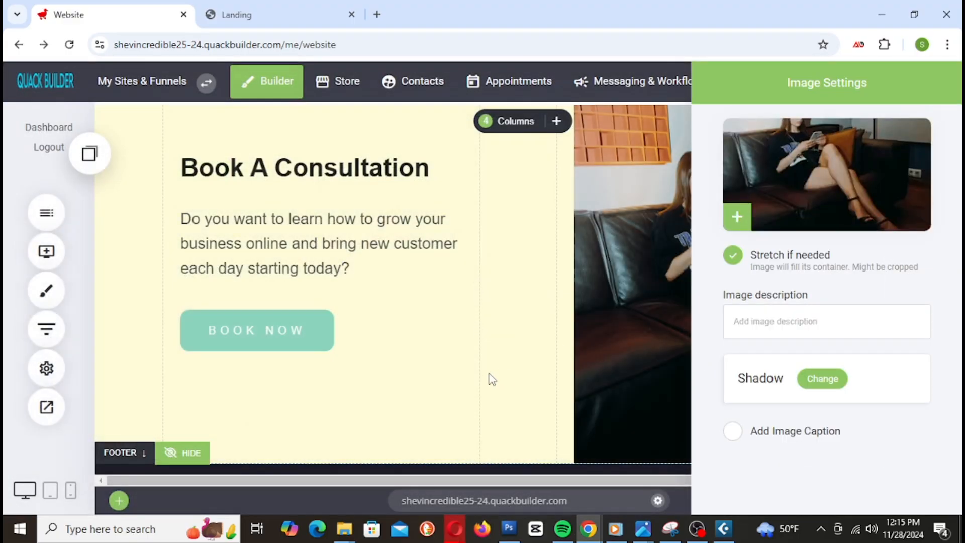
Resize the sofa photo to reach down to the footer and save the page.
click(489, 376)
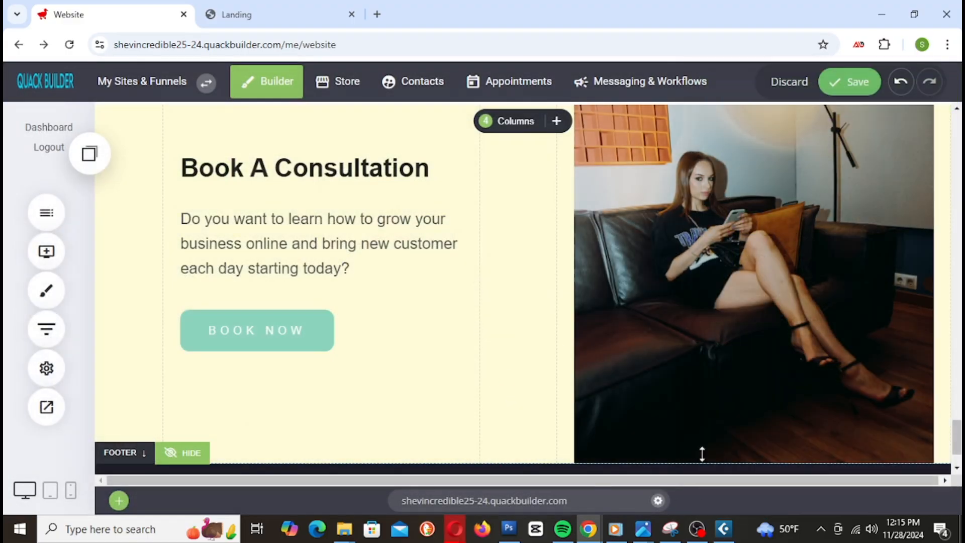
scroll(900, 387, up, 3)
scroll(830, 377, down, 2)
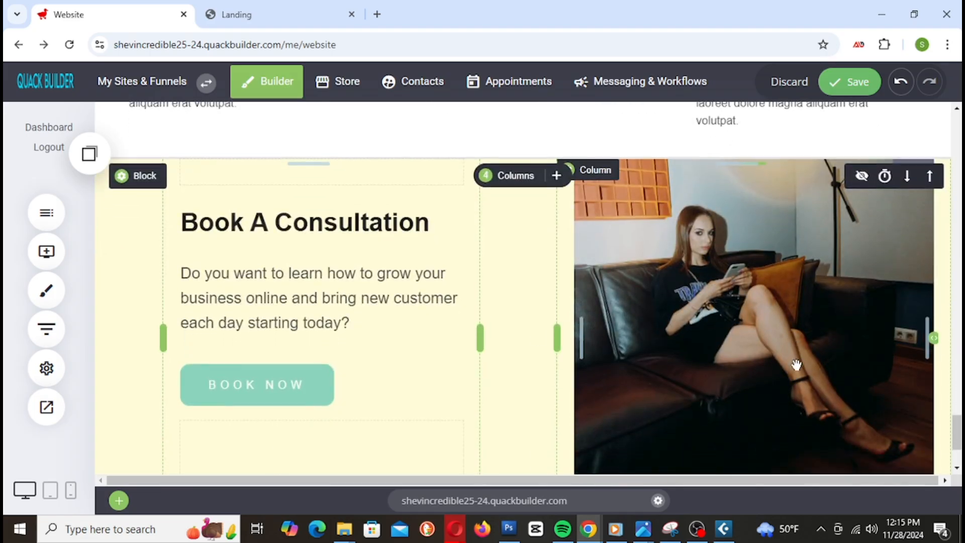
scroll(796, 364, down, 3)
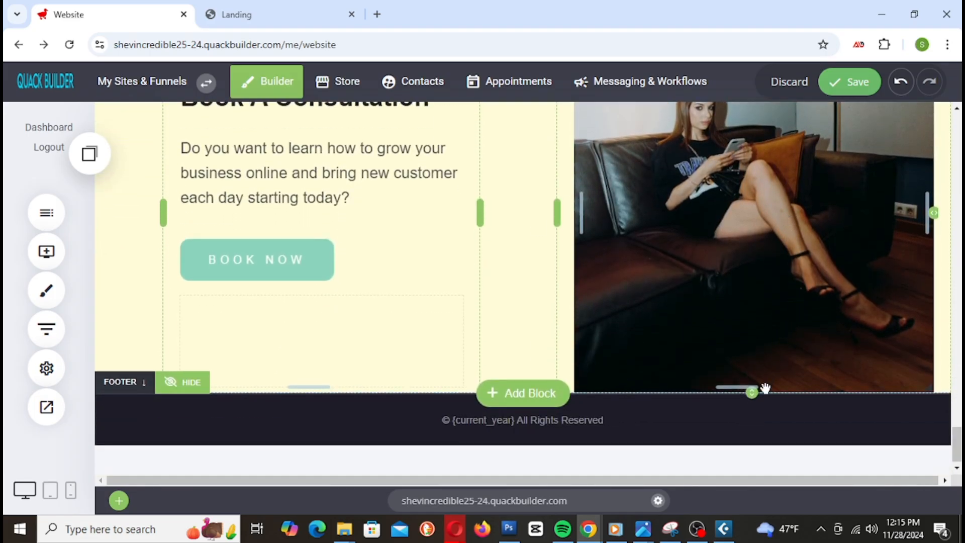
drag(756, 394, 759, 373)
drag(756, 377, 752, 388)
scroll(771, 297, up, 1)
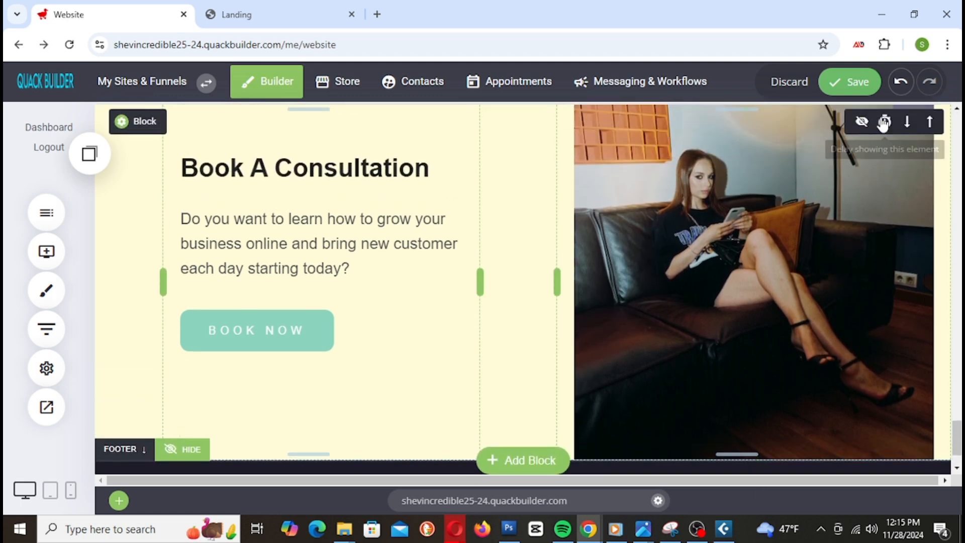
click(839, 83)
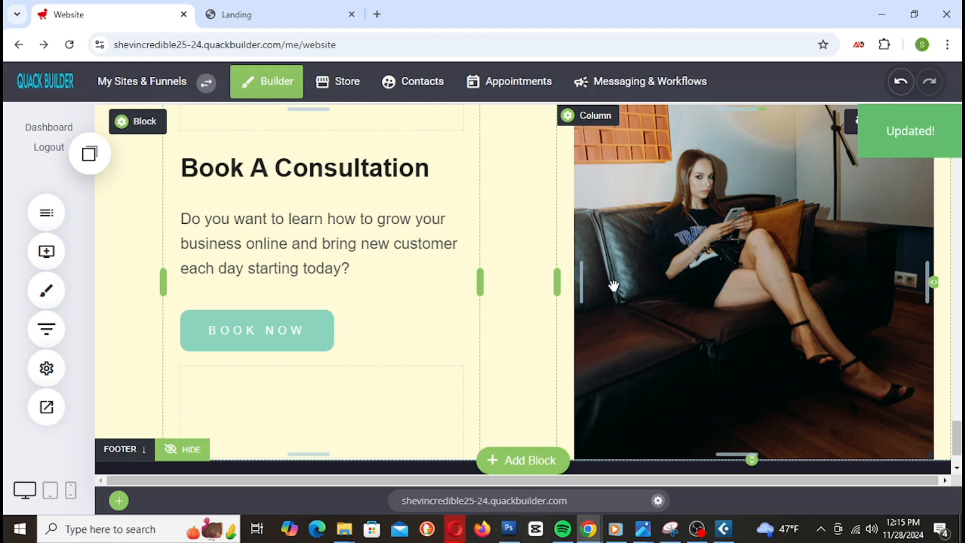
View the saved page in the Landing preview tab.
scroll(579, 346, up, 3)
scroll(578, 345, down, 3)
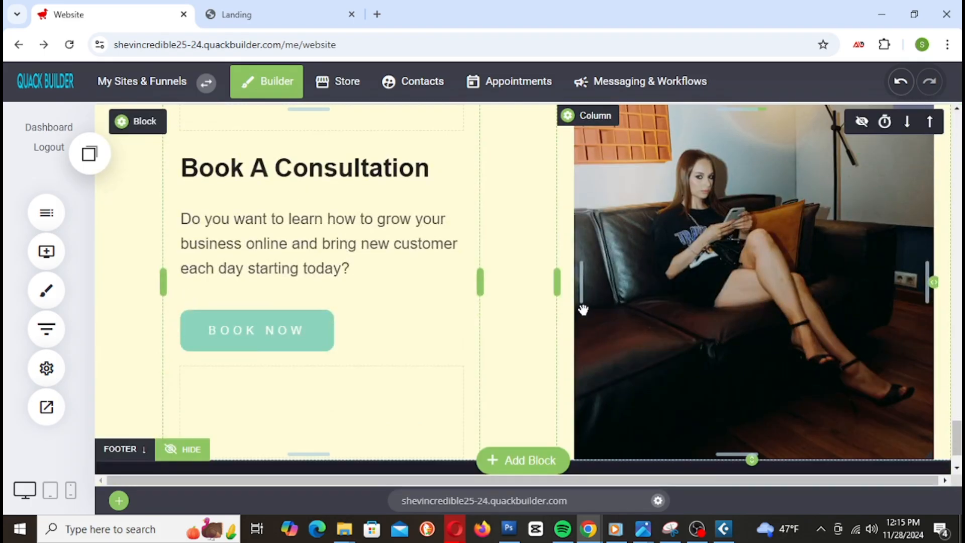
click(264, 15)
Reload the Landing preview and scroll through it to check the current spacing.
right_click(263, 16)
click(365, 142)
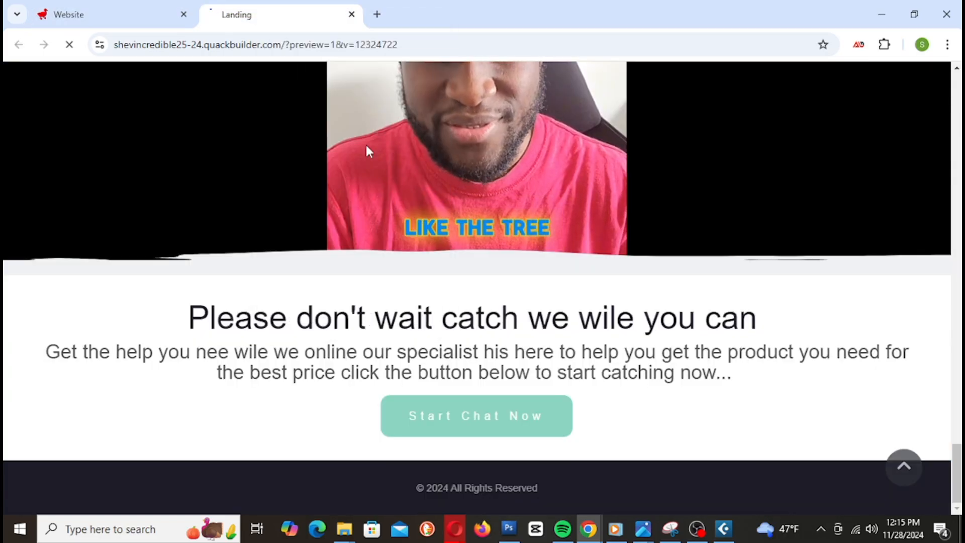
scroll(725, 204, down, 5)
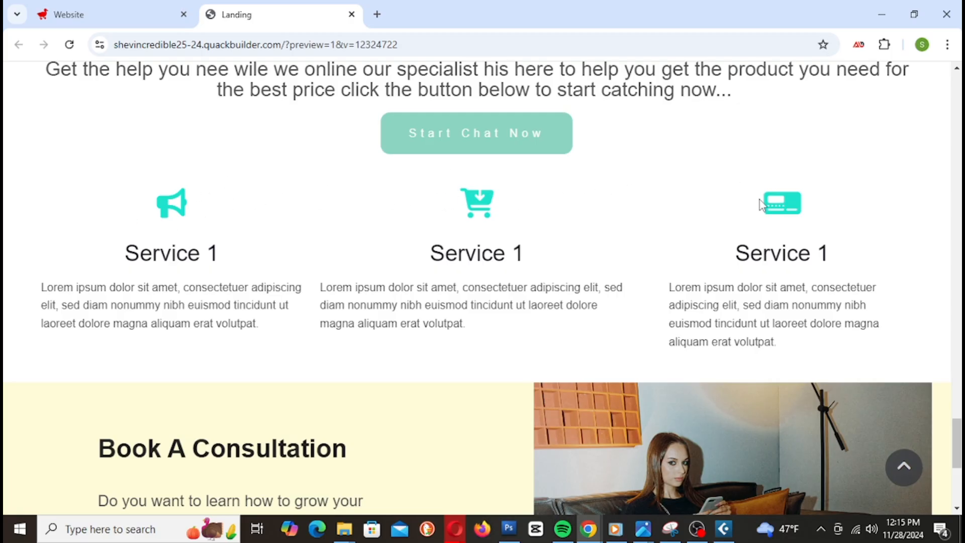
scroll(759, 200, up, 4)
scroll(759, 199, down, 2)
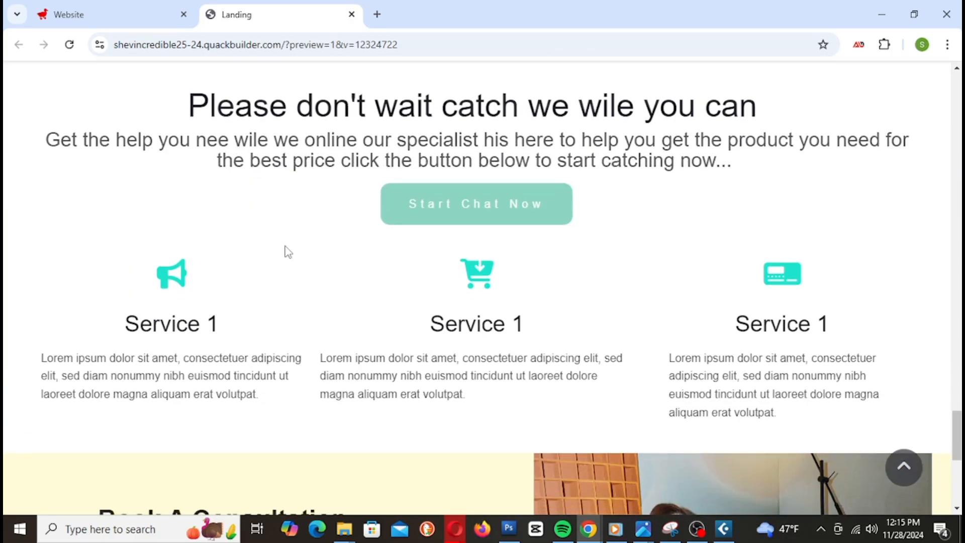
Increase the Service section's top spacing to 120px in the editor and save.
click(108, 13)
scroll(382, 196, up, 5)
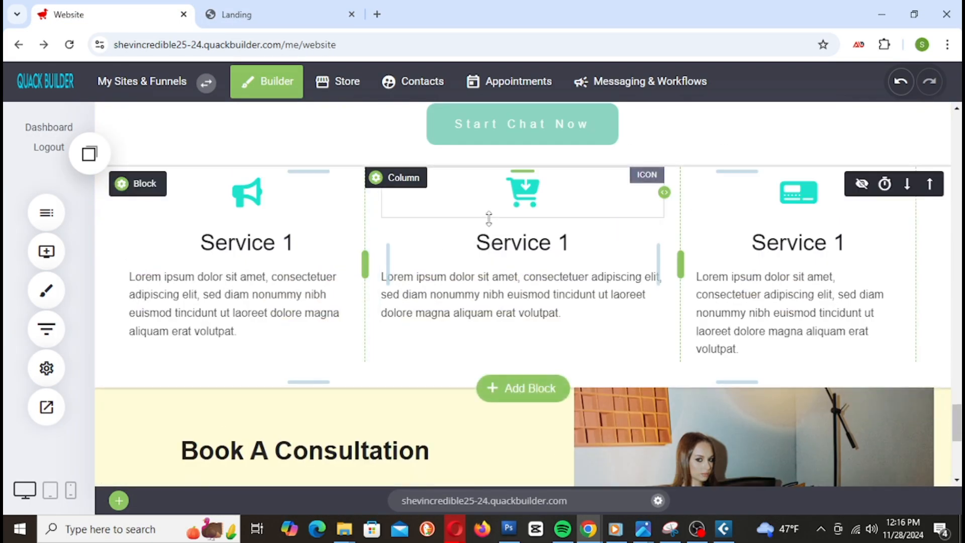
scroll(489, 218, up, 1)
drag(409, 228, 403, 284)
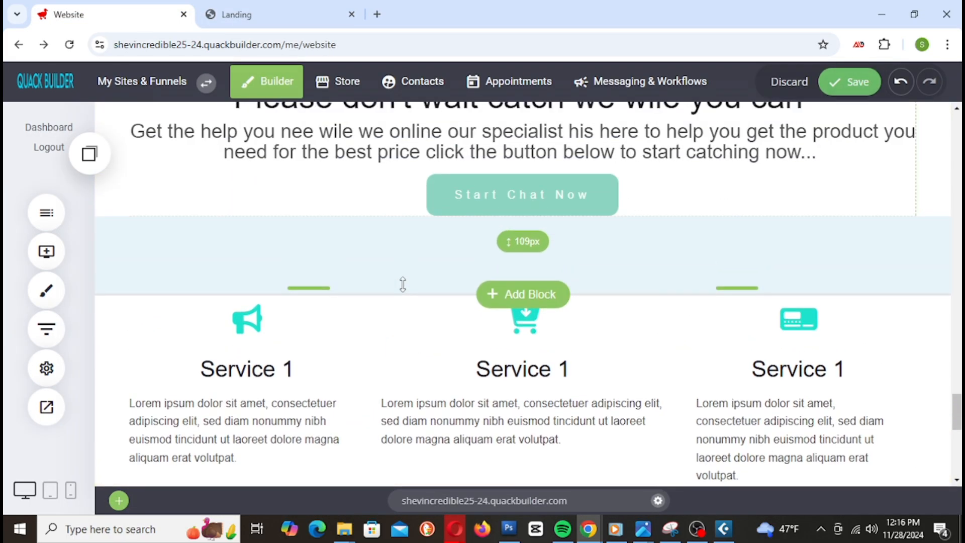
drag(717, 255, 718, 266)
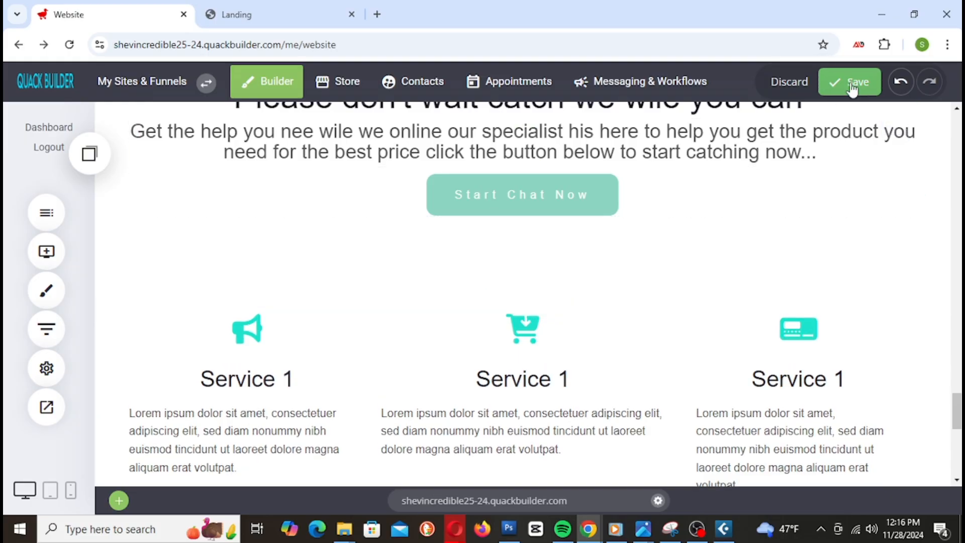
click(848, 81)
Reload the Landing preview and scroll through it to review the 120px spacing.
click(237, 15)
right_click(236, 15)
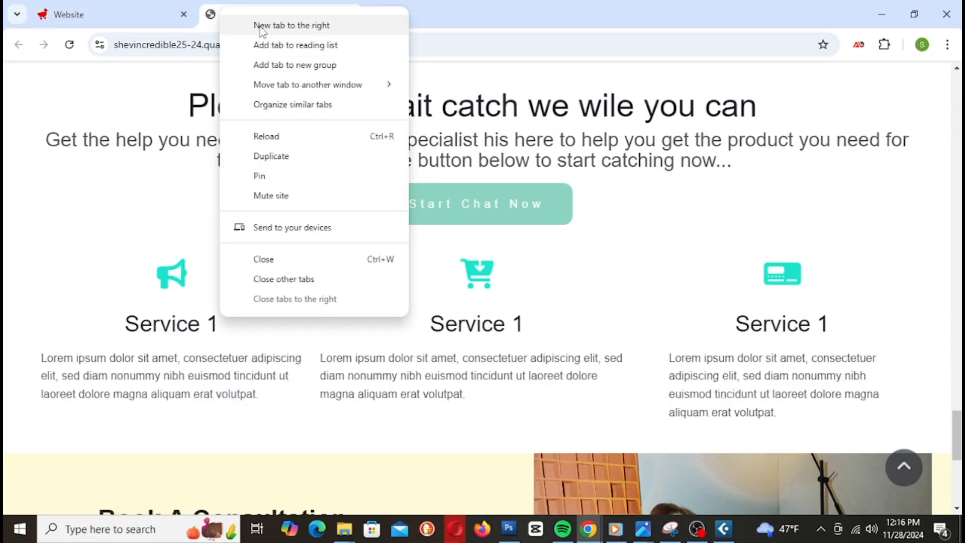
click(307, 134)
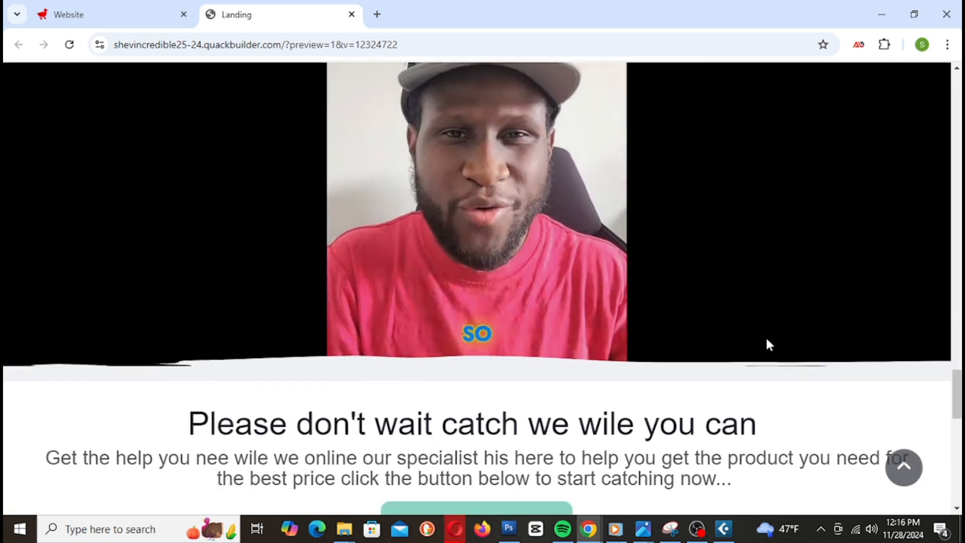
scroll(765, 331, down, 3)
scroll(766, 331, up, 4)
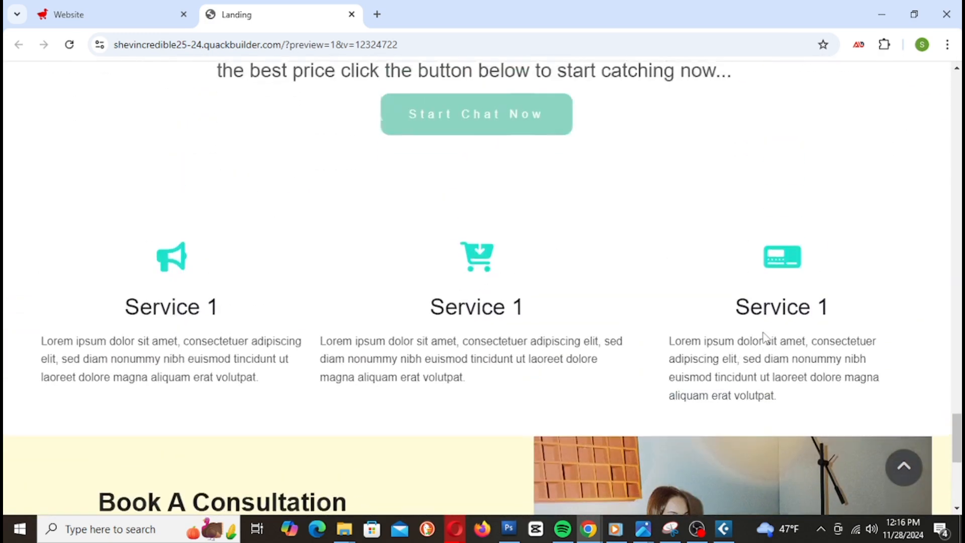
scroll(764, 331, down, 3)
scroll(764, 331, down, 3)
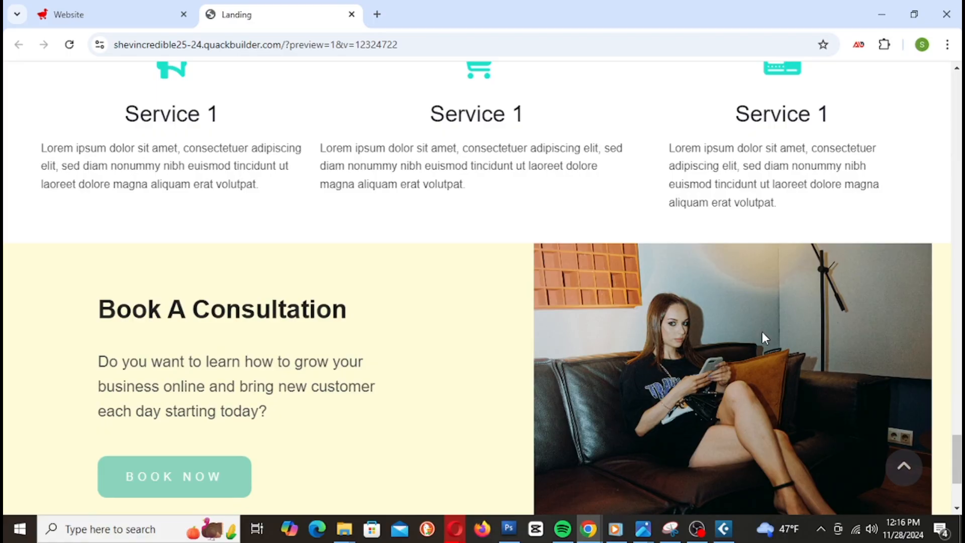
scroll(763, 331, up, 4)
Widen the section spacing, add a little more space above the Service row, and save.
click(127, 22)
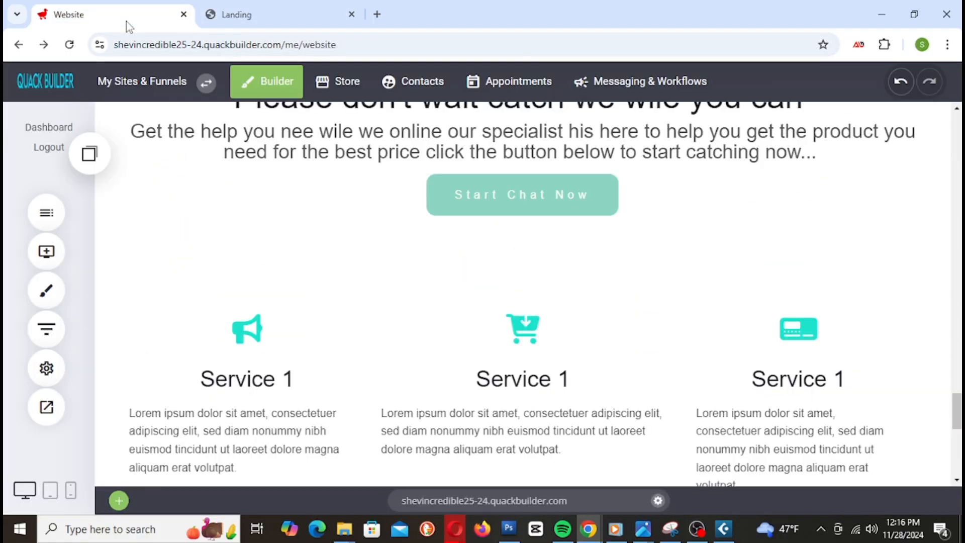
scroll(425, 248, down, 5)
drag(401, 224, 410, 327)
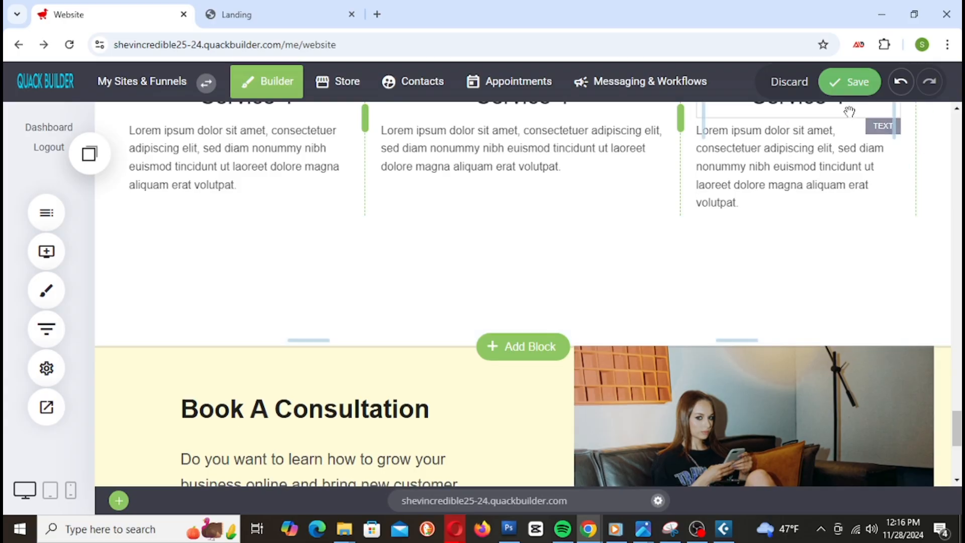
click(855, 81)
scroll(564, 307, up, 4)
drag(515, 216, 516, 224)
click(866, 86)
Reload the live preview and scroll through it to inspect the wider spacing.
click(299, 20)
right_click(300, 19)
click(368, 149)
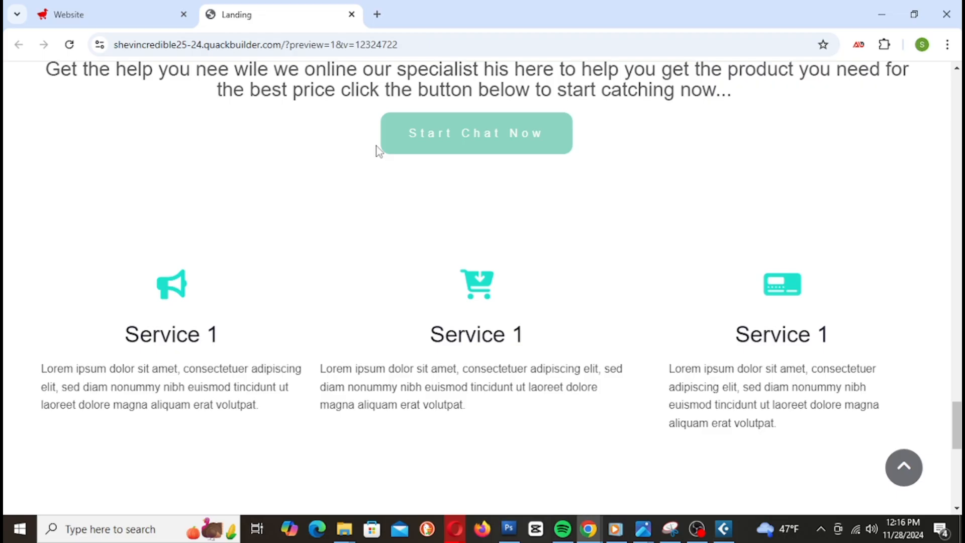
scroll(567, 286, down, 1)
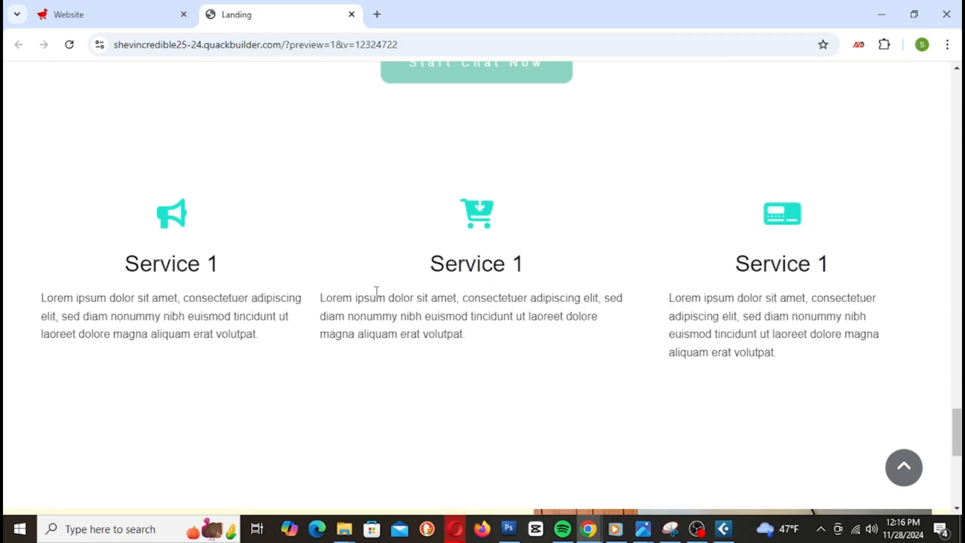
scroll(383, 222, down, 2)
scroll(355, 241, up, 6)
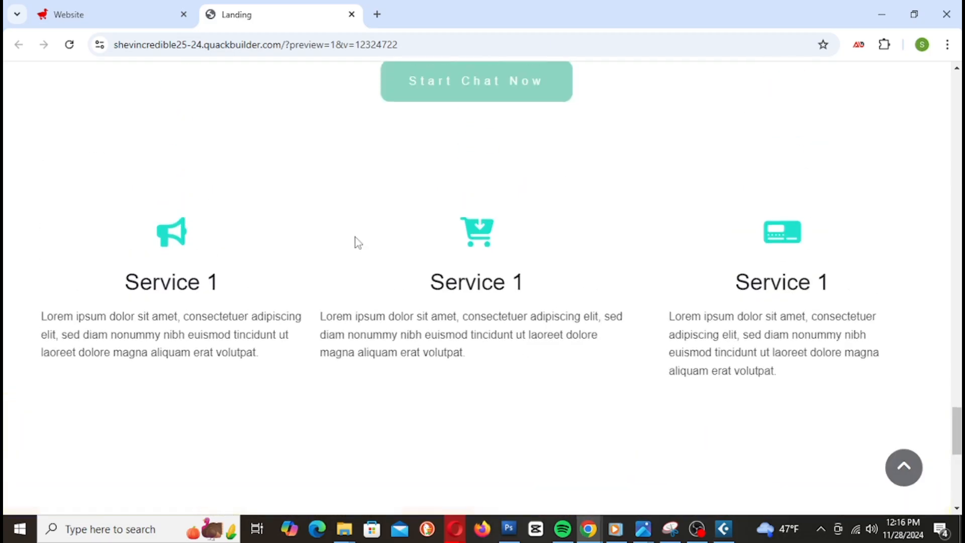
scroll(362, 246, down, 3)
scroll(574, 213, up, 3)
scroll(563, 241, down, 2)
scroll(559, 256, down, 2)
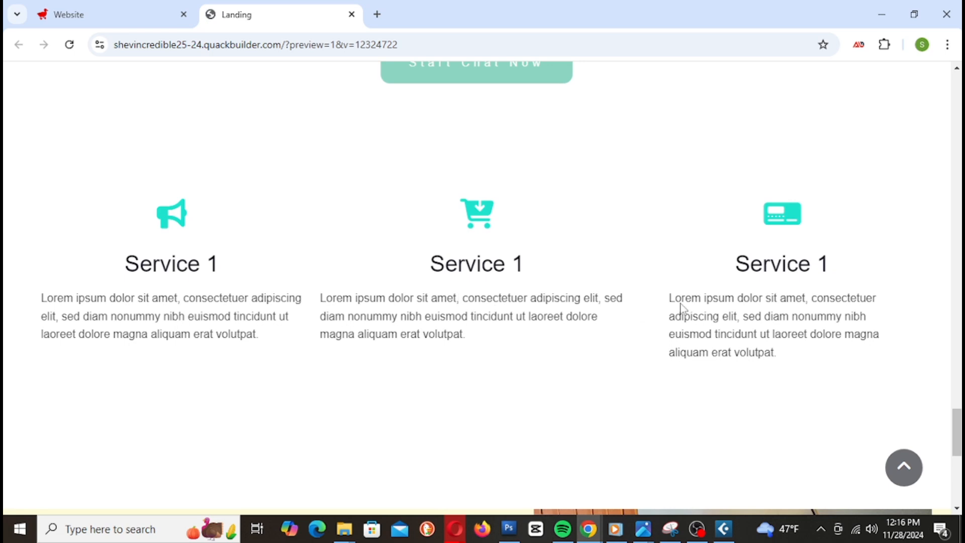
scroll(682, 308, down, 3)
Shrink the space above the Service row to 114px, shorten the gap above Book A Consultation, and save.
click(89, 7)
drag(422, 221, 416, 183)
scroll(680, 379, up, 5)
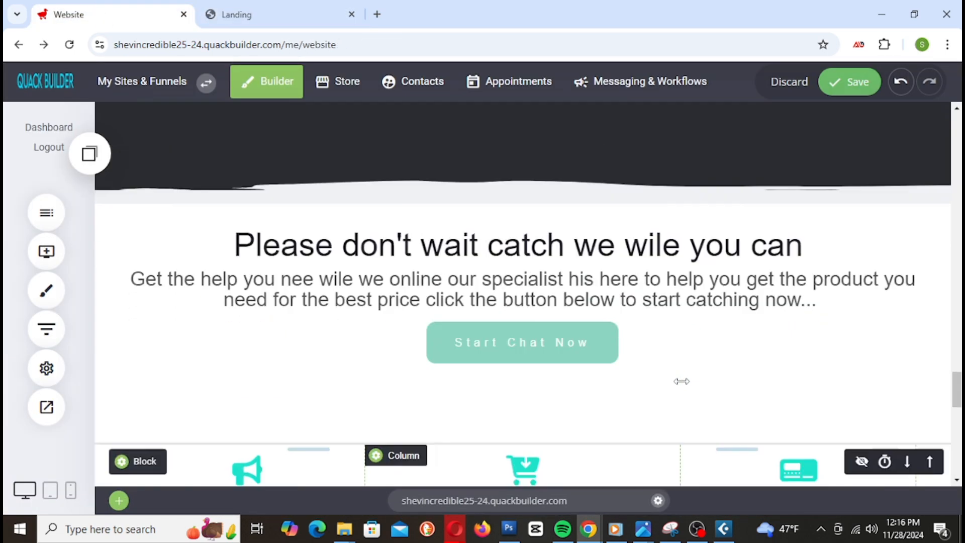
scroll(411, 287, down, 3)
drag(403, 273, 410, 281)
scroll(618, 345, down, 4)
drag(534, 314, 536, 291)
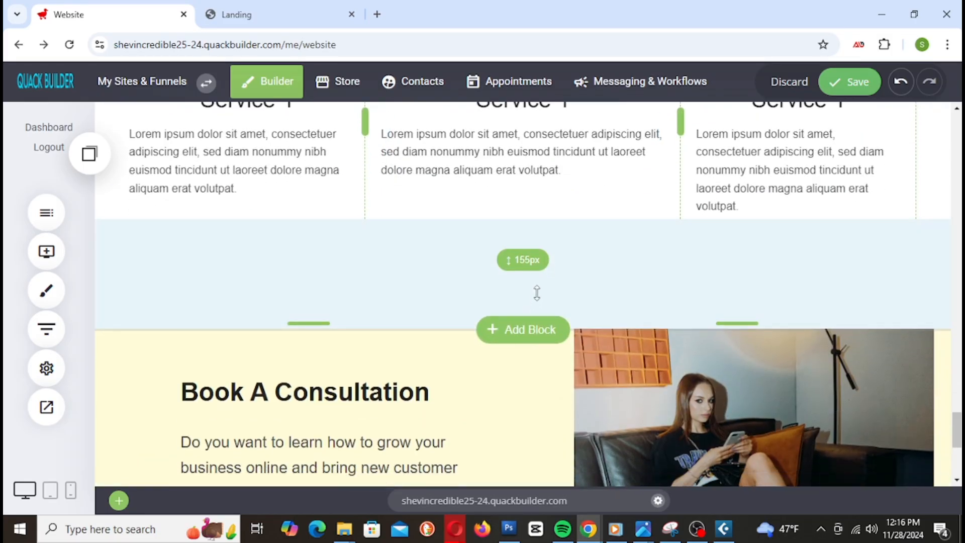
click(854, 96)
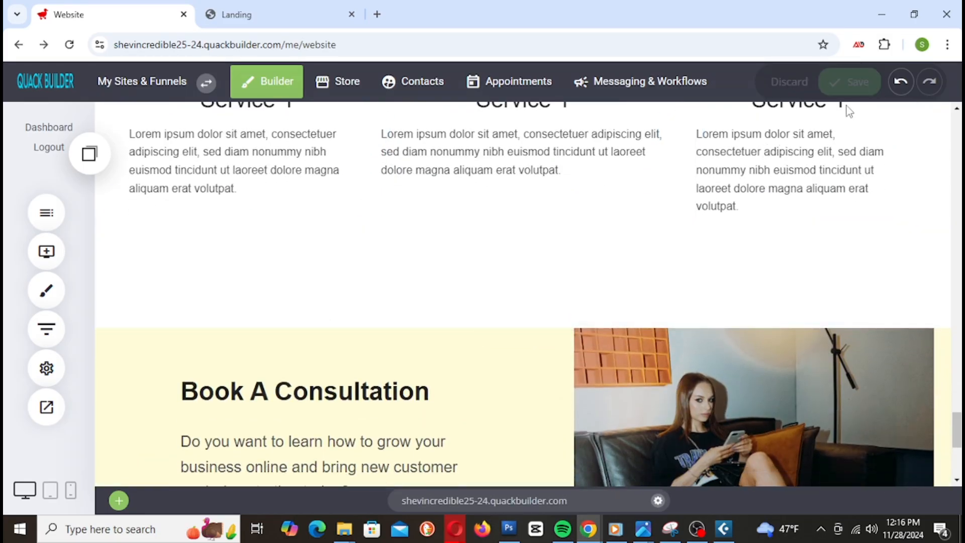
Reload the live preview to show the shorter spacing.
click(249, 15)
right_click(249, 15)
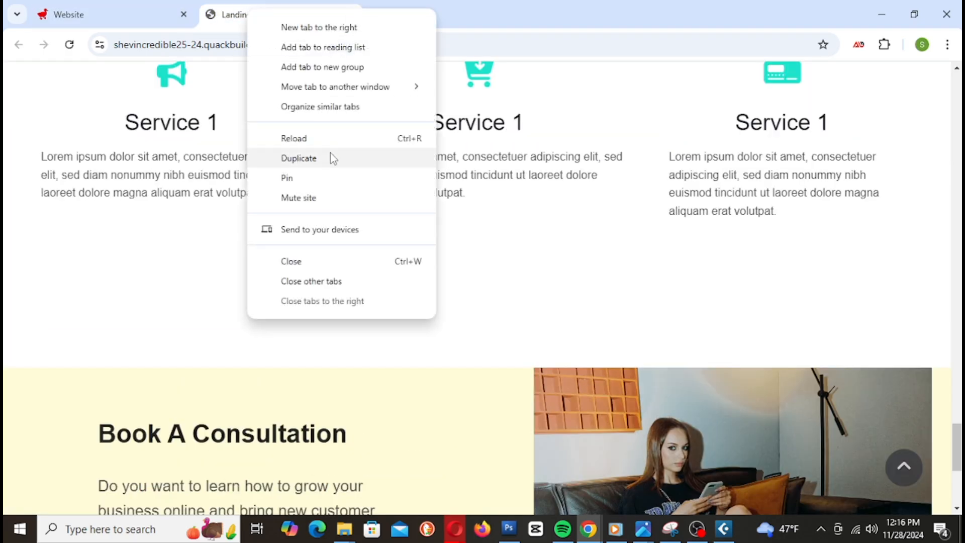
click(351, 135)
scroll(787, 404, up, 15)
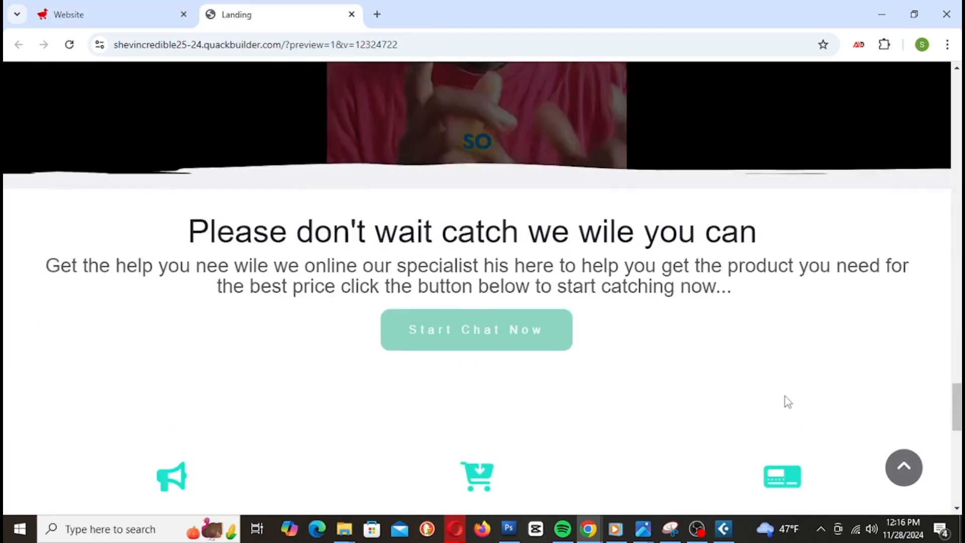
scroll(787, 402, down, 10)
scroll(786, 402, down, 1)
scroll(787, 403, up, 1)
scroll(787, 403, down, 5)
scroll(786, 406, up, 1)
scroll(790, 409, down, 7)
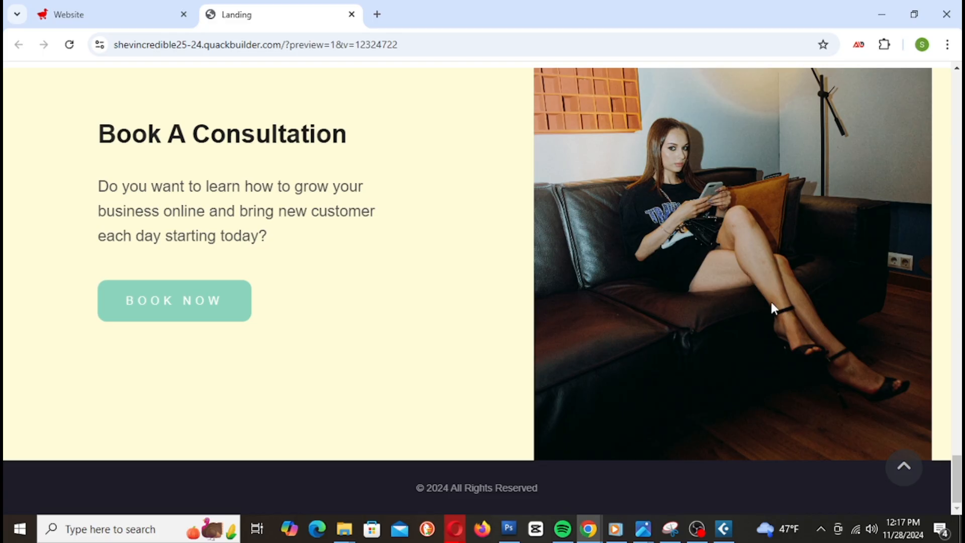
scroll(771, 302, up, 15)
scroll(775, 325, up, 20)
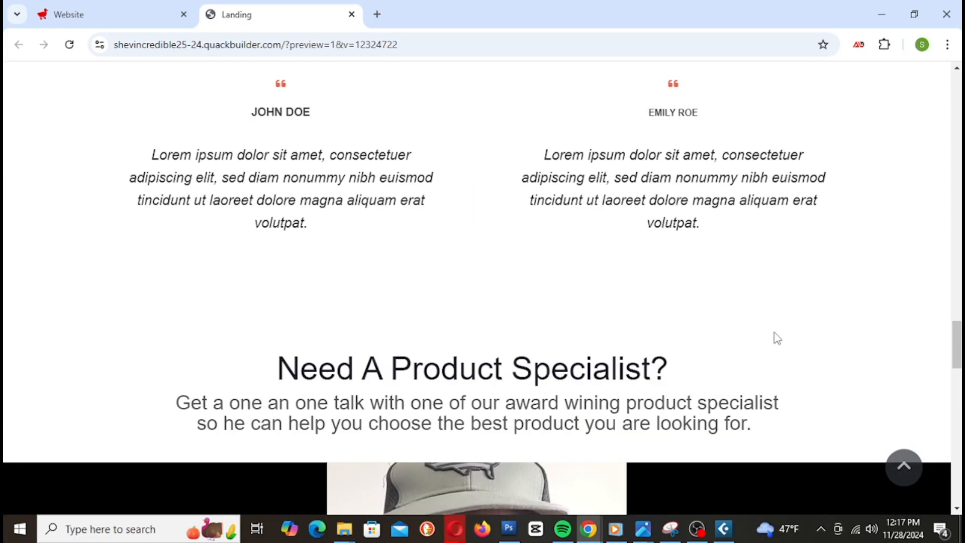
scroll(774, 356, up, 6)
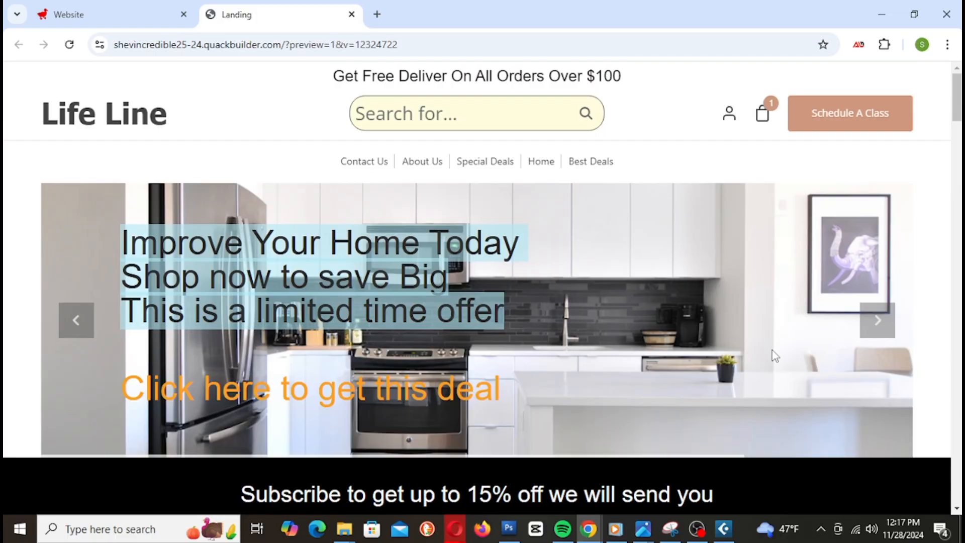
scroll(774, 355, down, 10)
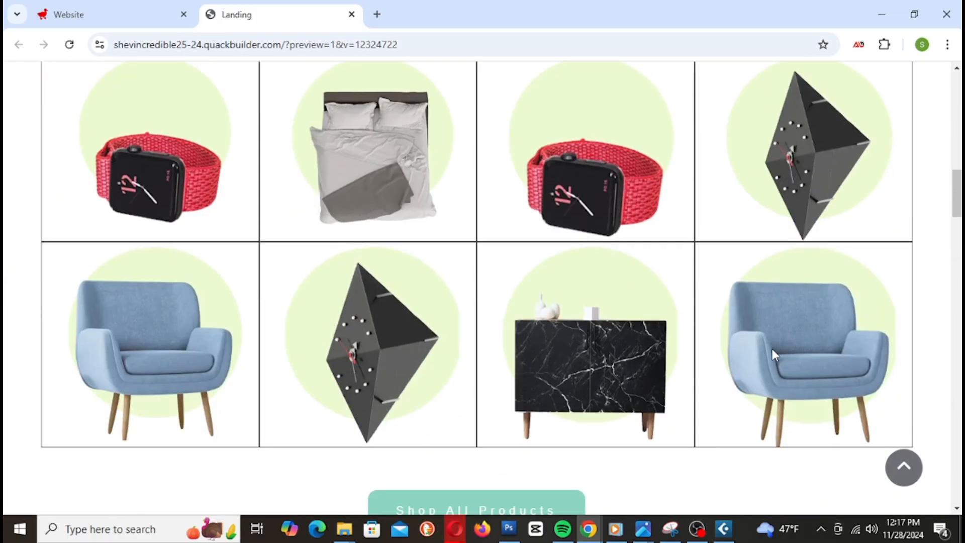
scroll(814, 265, down, 12)
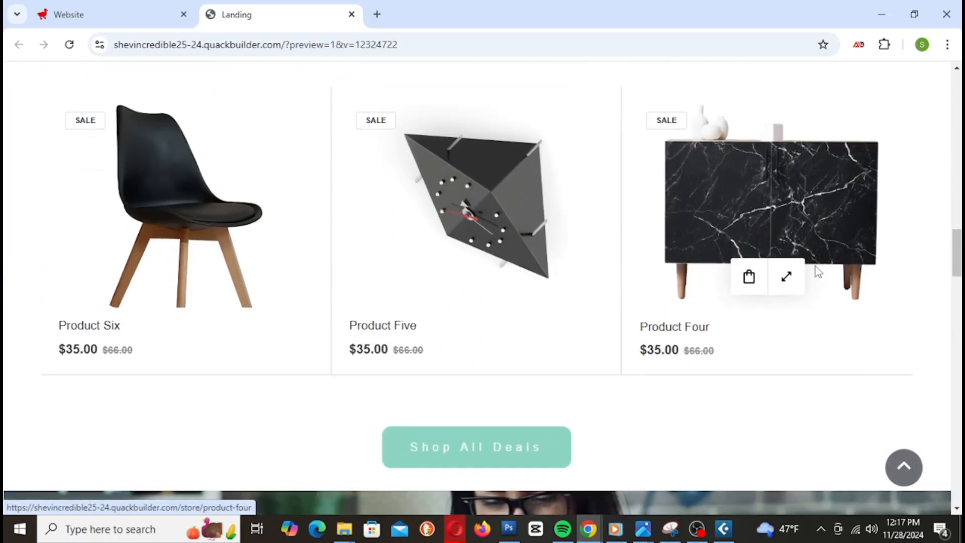
scroll(815, 267, down, 3)
scroll(816, 267, up, 3)
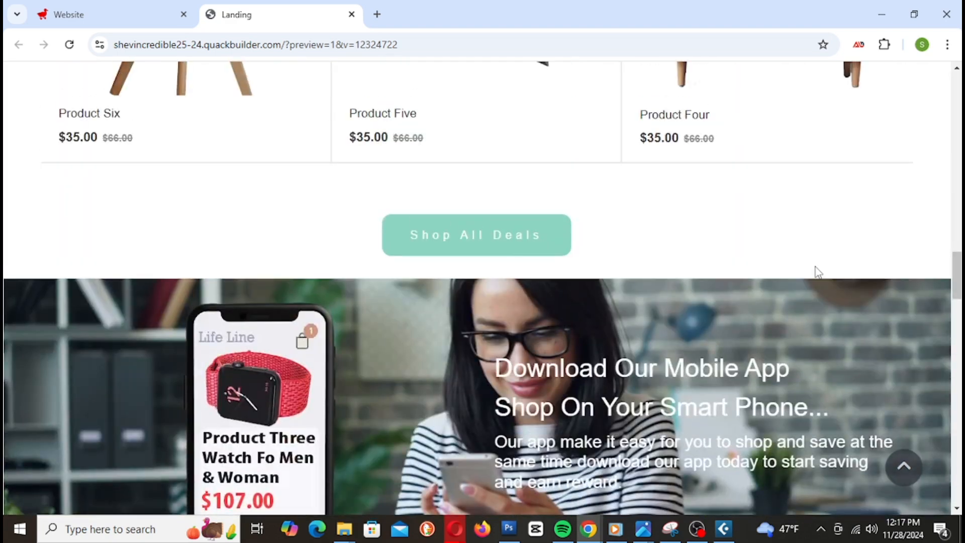
scroll(814, 268, down, 5)
scroll(815, 267, up, 5)
Extend the Shop All Deals block's bottom padding to separate it from the app banner, and save.
click(108, 16)
scroll(493, 259, up, 6)
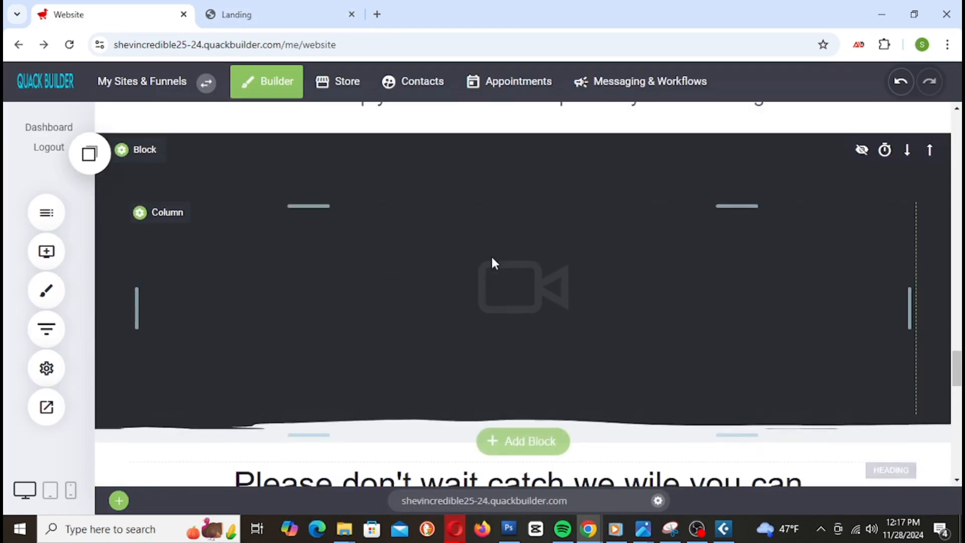
scroll(493, 257, down, 3)
scroll(635, 320, up, 8)
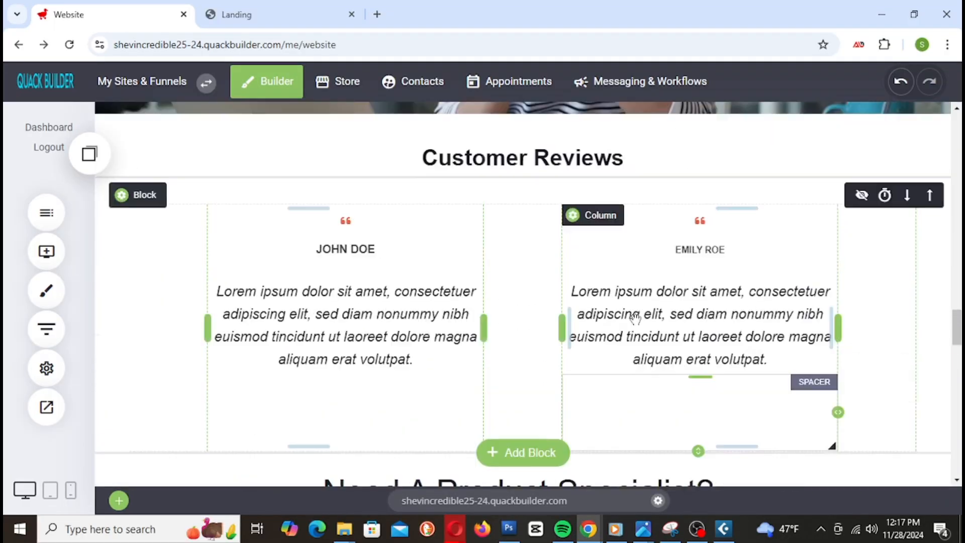
scroll(635, 319, up, 8)
scroll(572, 351, down, 1)
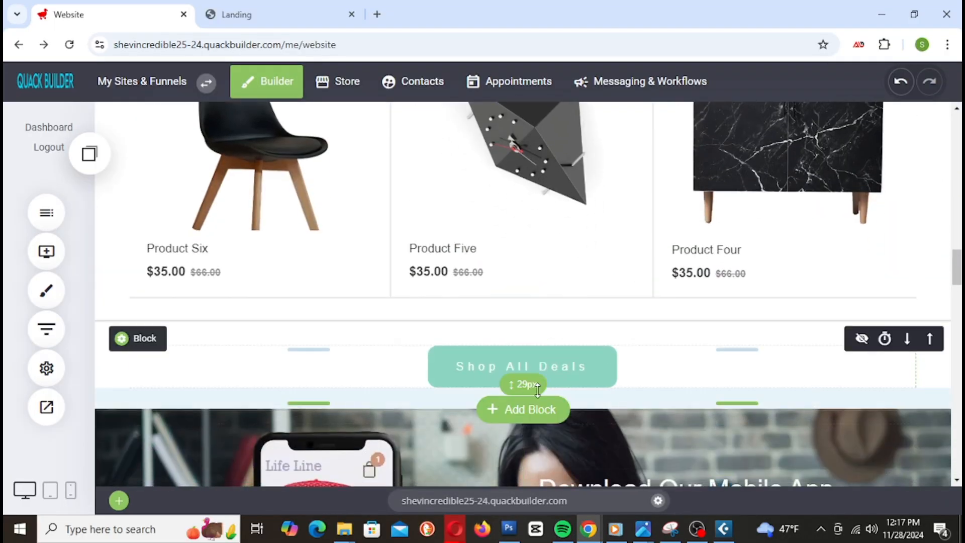
drag(537, 391, 537, 412)
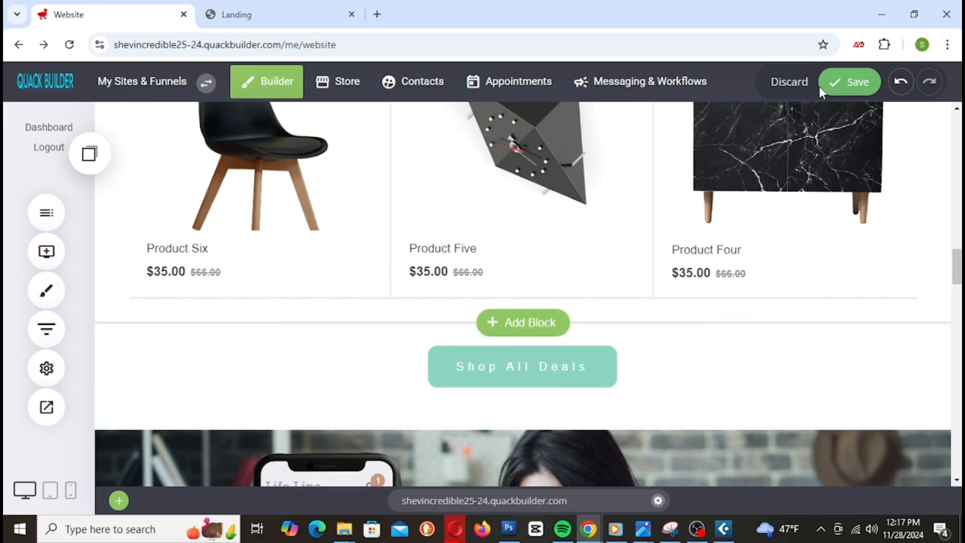
click(837, 80)
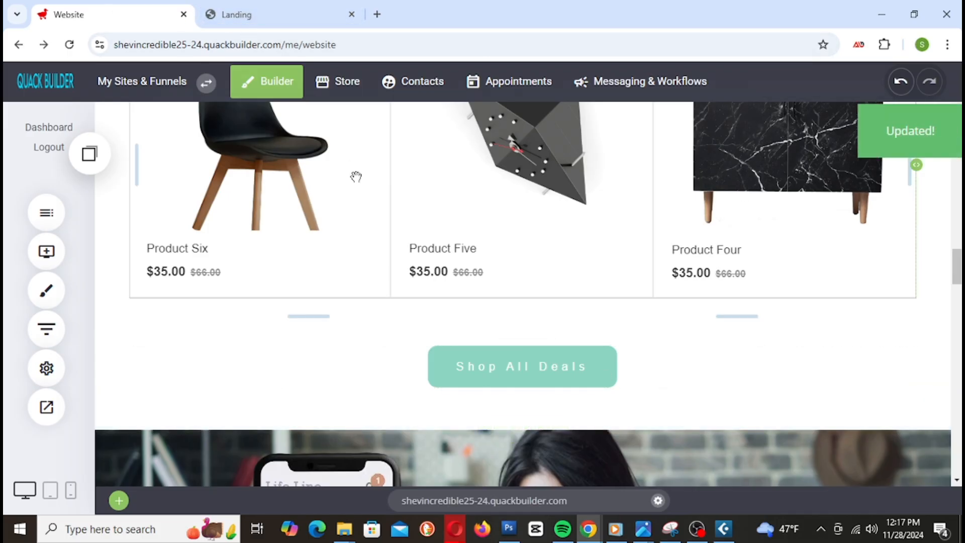
scroll(603, 286, down, 7)
scroll(603, 287, down, 15)
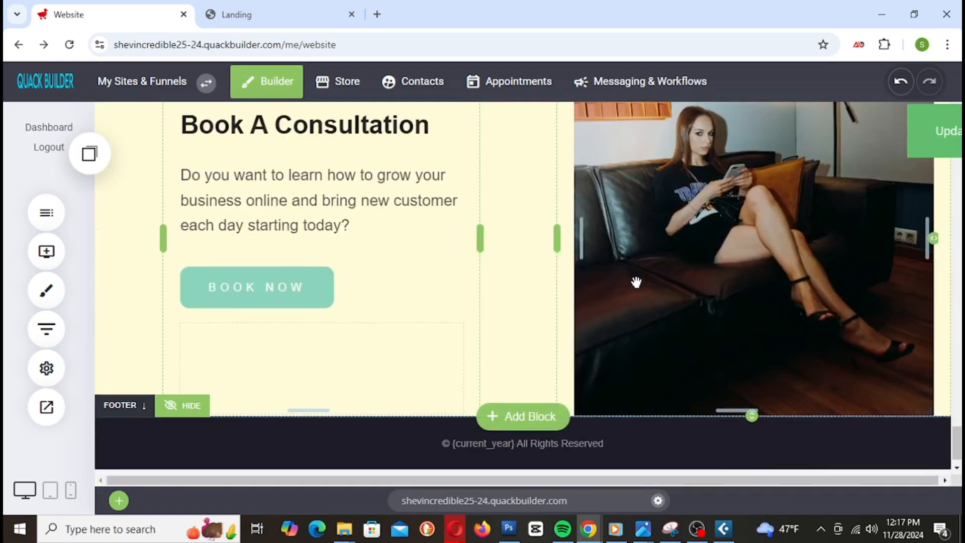
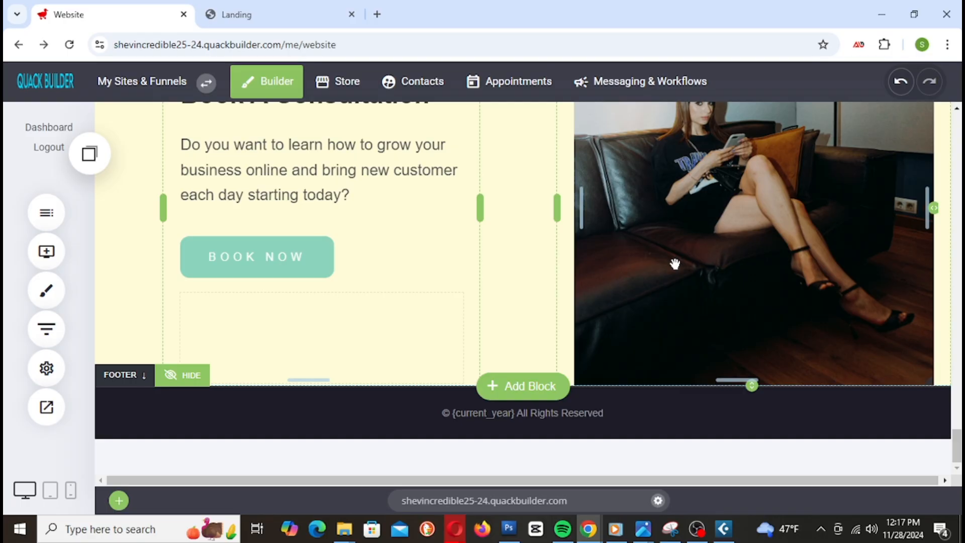
Drag the consultation block's top padding down about 41px so its heading sits lower.
scroll(653, 251, up, 5)
scroll(635, 258, down, 1)
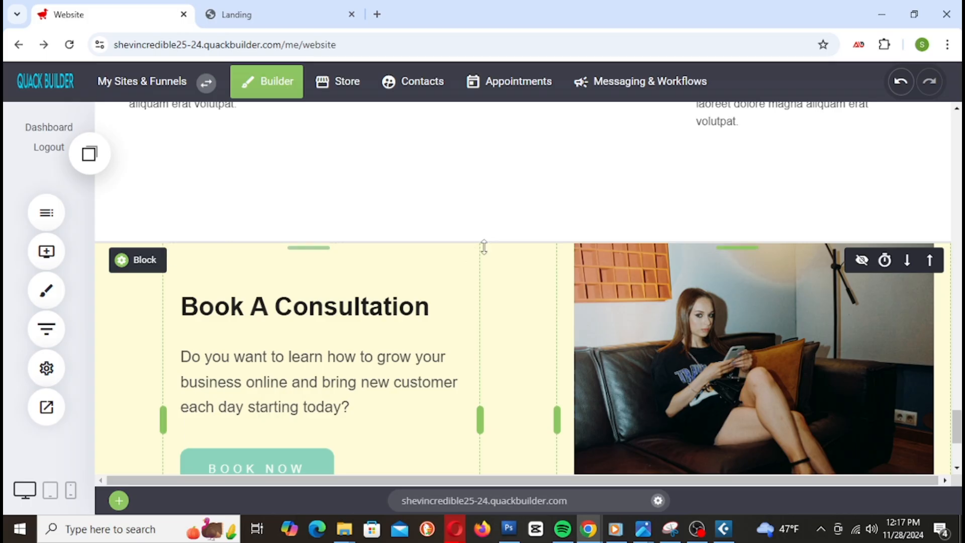
drag(484, 248, 484, 276)
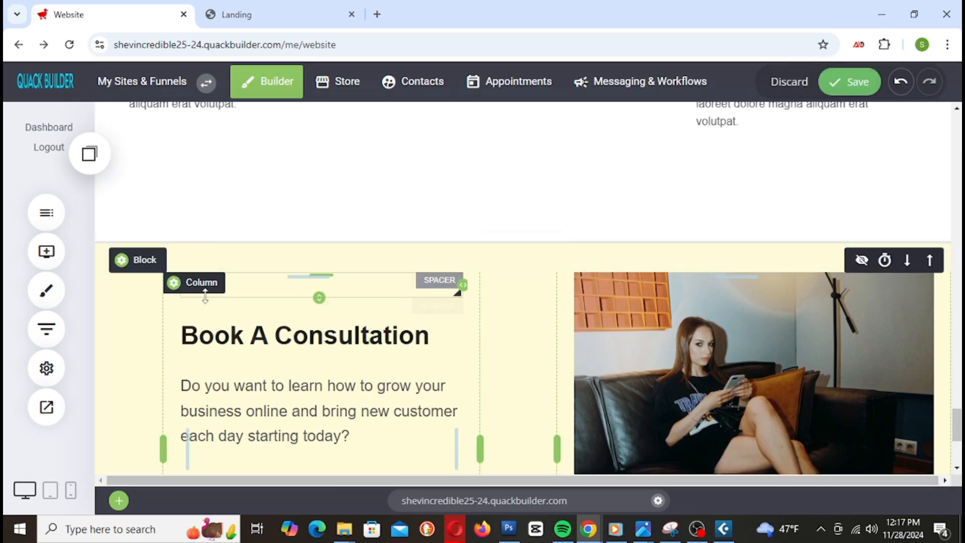
Turn on a shape divider for the consultation block, placed at the top, with the diagonal undefined shape.
click(154, 263)
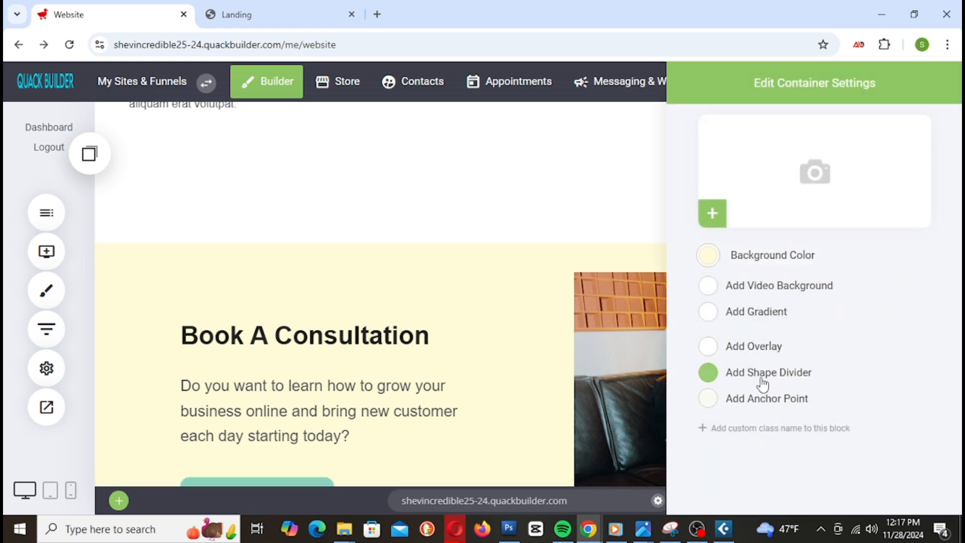
click(710, 375)
scroll(959, 408, down, 3)
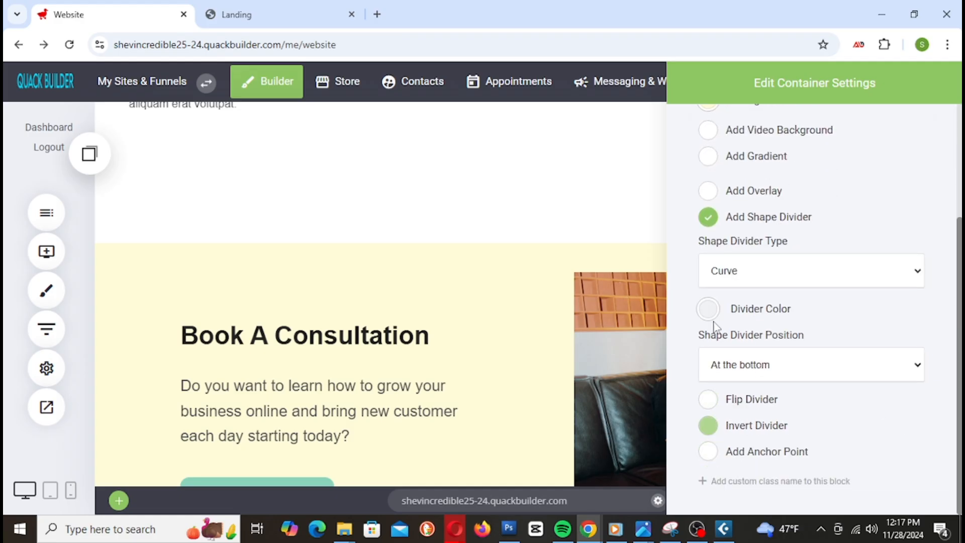
click(767, 369)
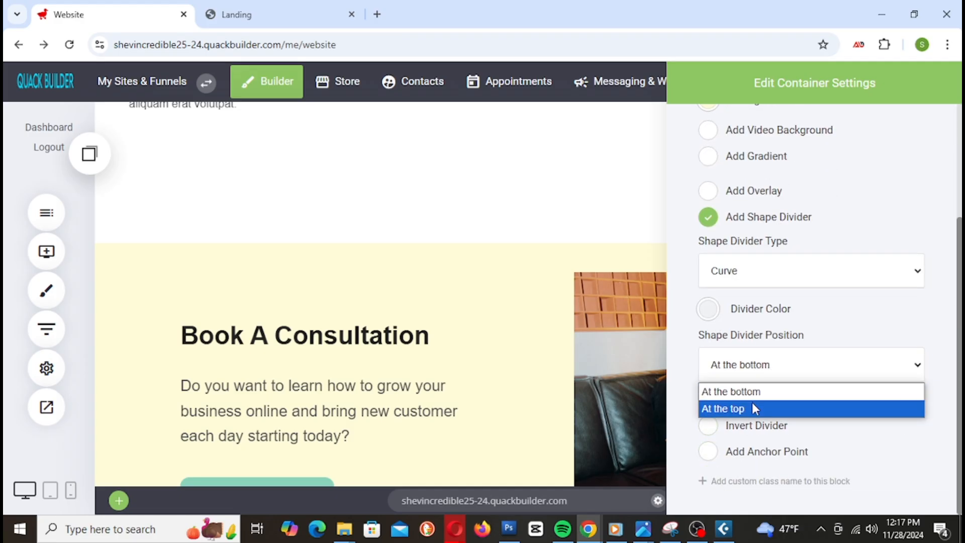
click(771, 409)
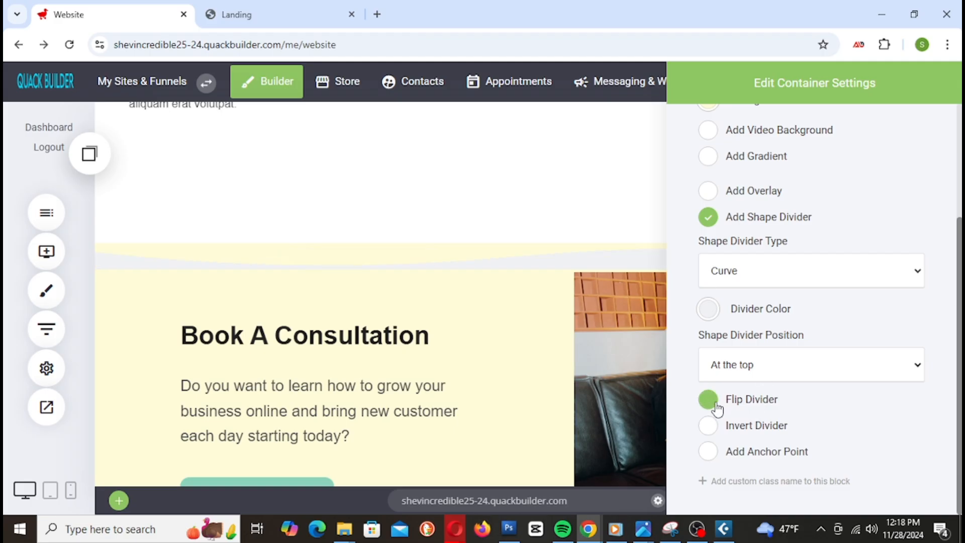
click(792, 367)
click(791, 364)
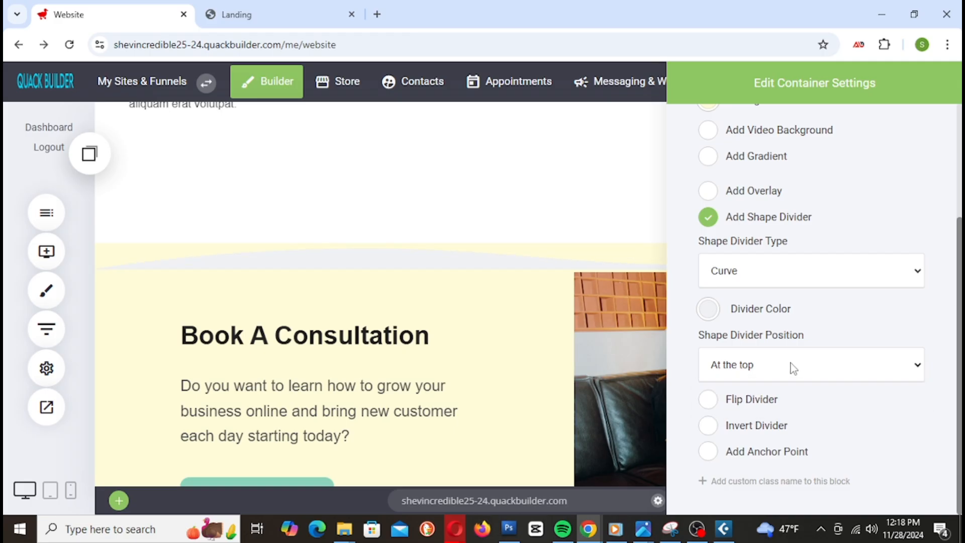
click(735, 274)
click(743, 128)
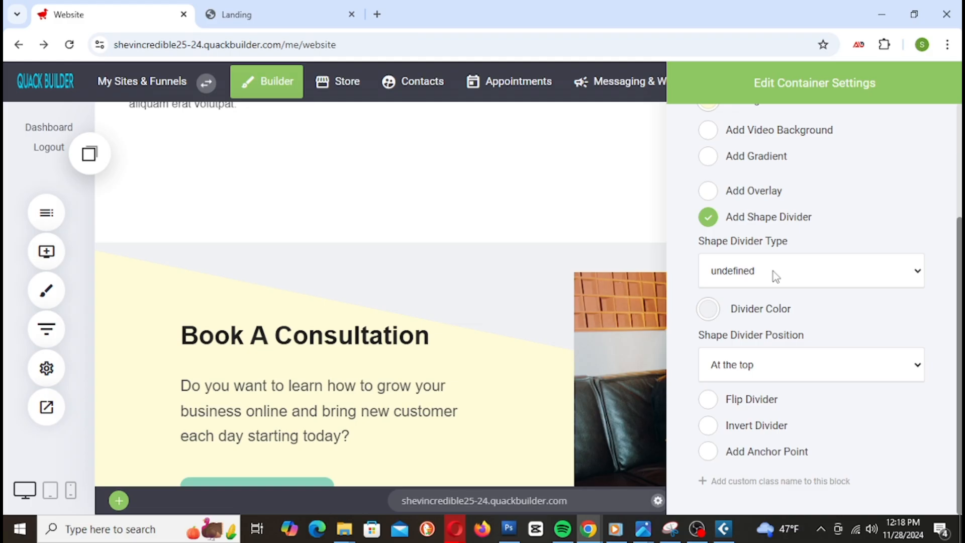
Review the new diagonal divider on the page and save.
click(497, 340)
scroll(513, 342, down, 3)
scroll(513, 347, up, 3)
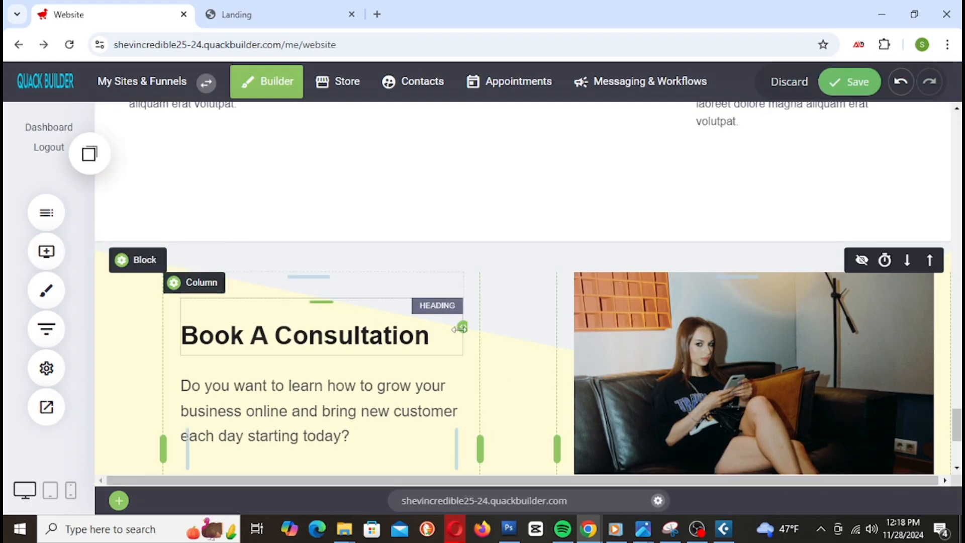
scroll(734, 378, down, 5)
scroll(730, 372, up, 7)
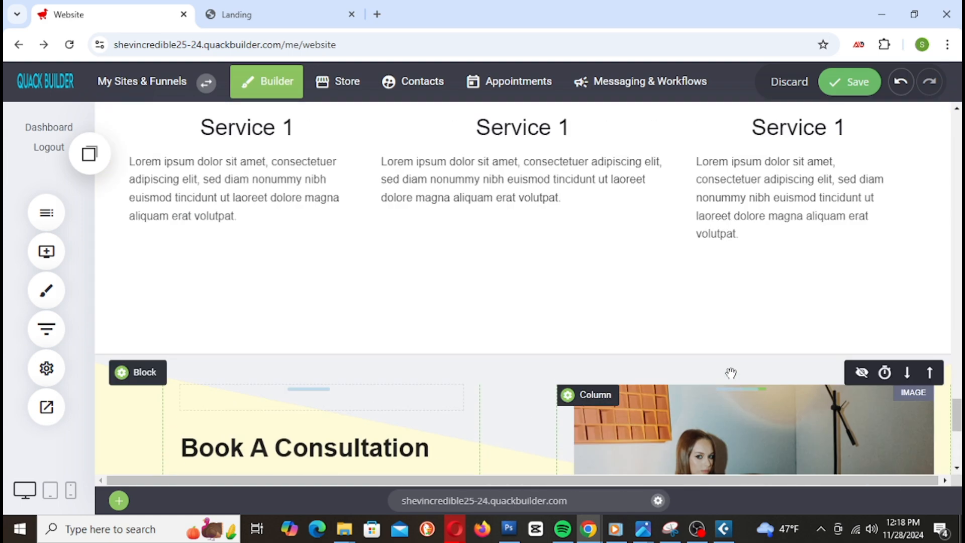
scroll(730, 374, down, 2)
scroll(731, 373, down, 2)
click(855, 86)
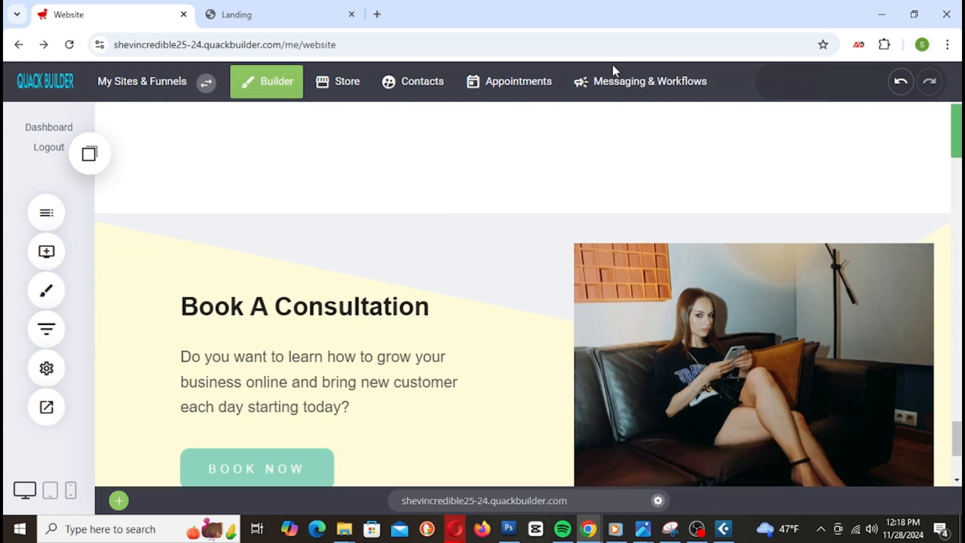
click(232, 15)
right_click(231, 16)
click(271, 145)
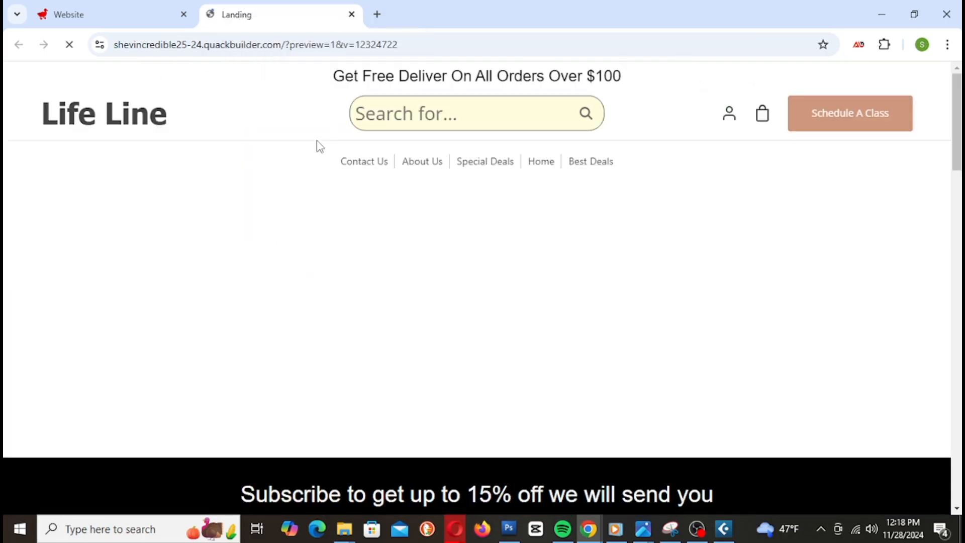
scroll(583, 224, down, 20)
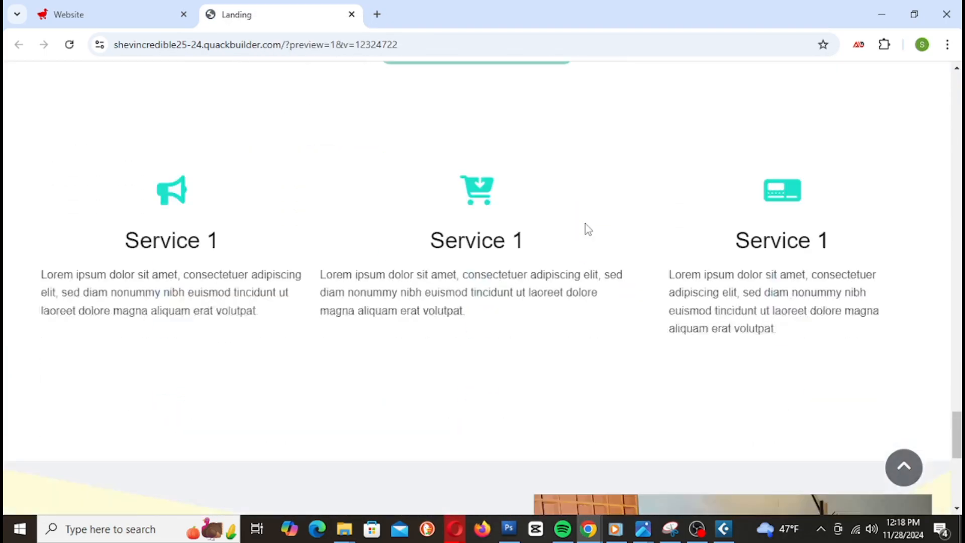
scroll(589, 228, down, 3)
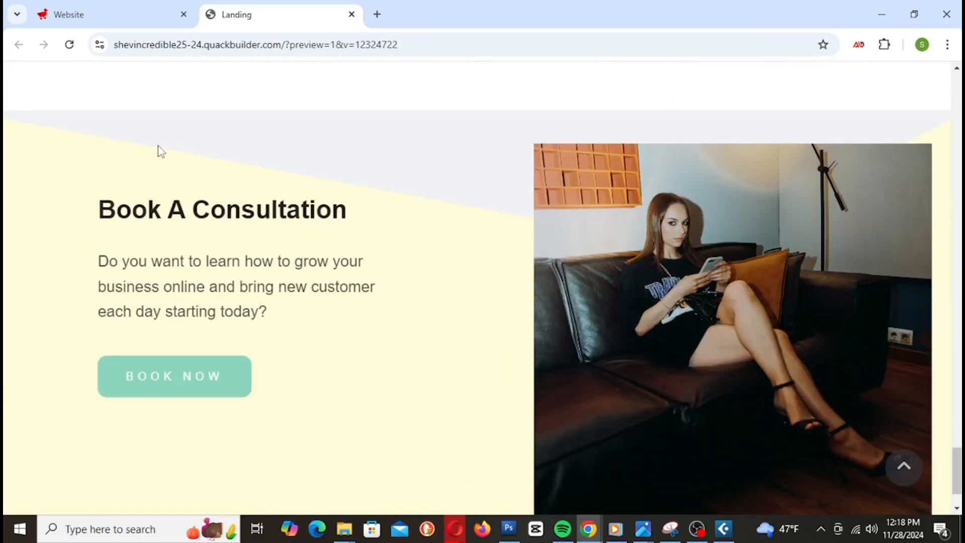
scroll(815, 287, down, 2)
scroll(809, 294, up, 3)
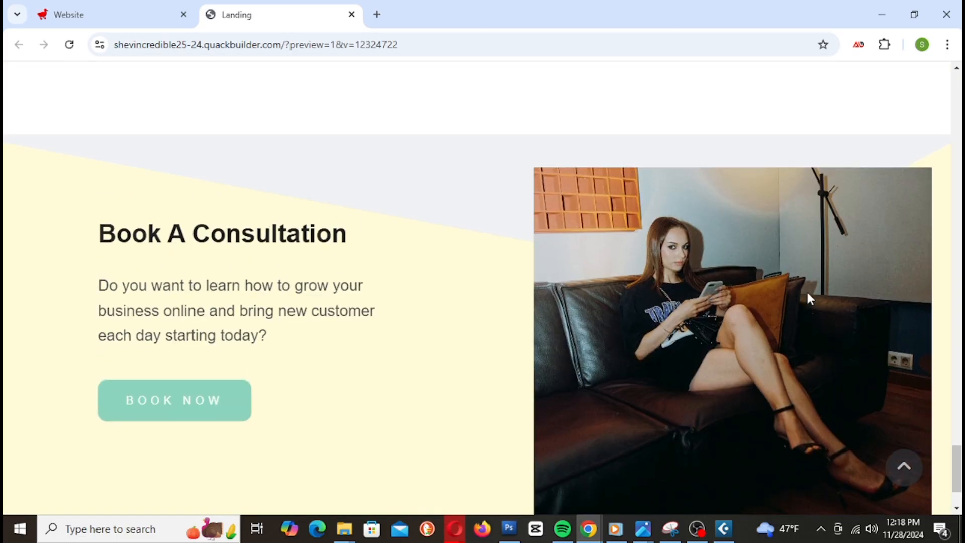
scroll(737, 297, down, 3)
scroll(736, 301, up, 3)
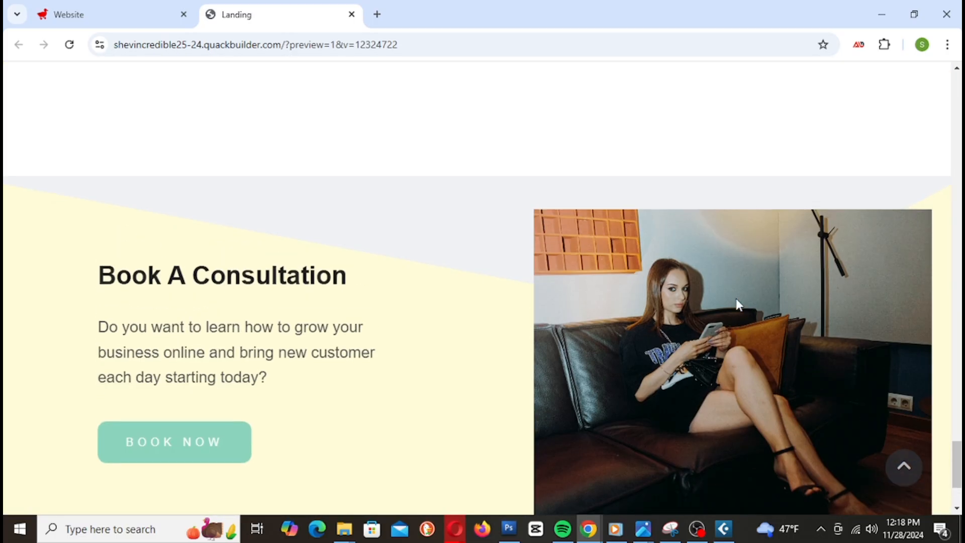
scroll(736, 302, down, 2)
click(87, 22)
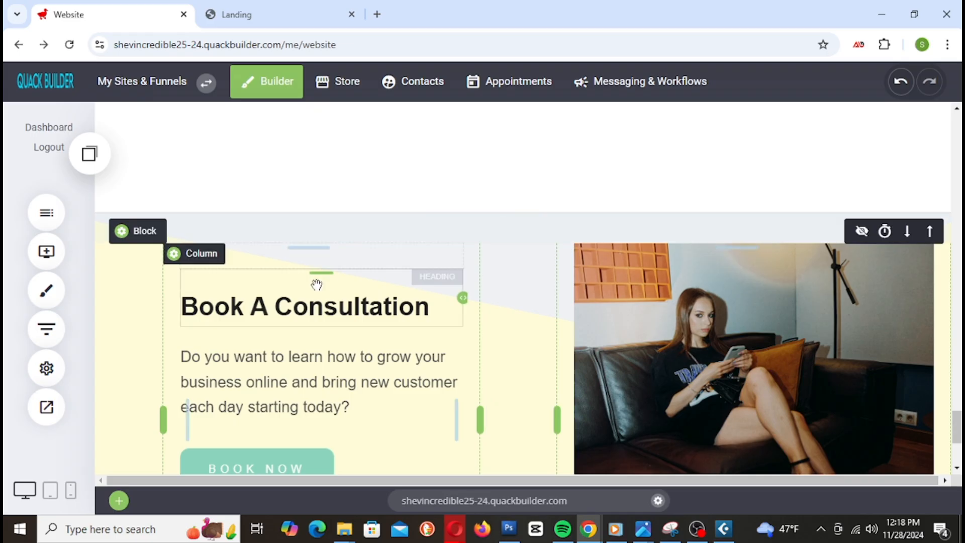
Try the Triangle, Curve with opacity, Curve 4, Curve 2 and Curve dividers, then settle on Paper 2.
click(143, 234)
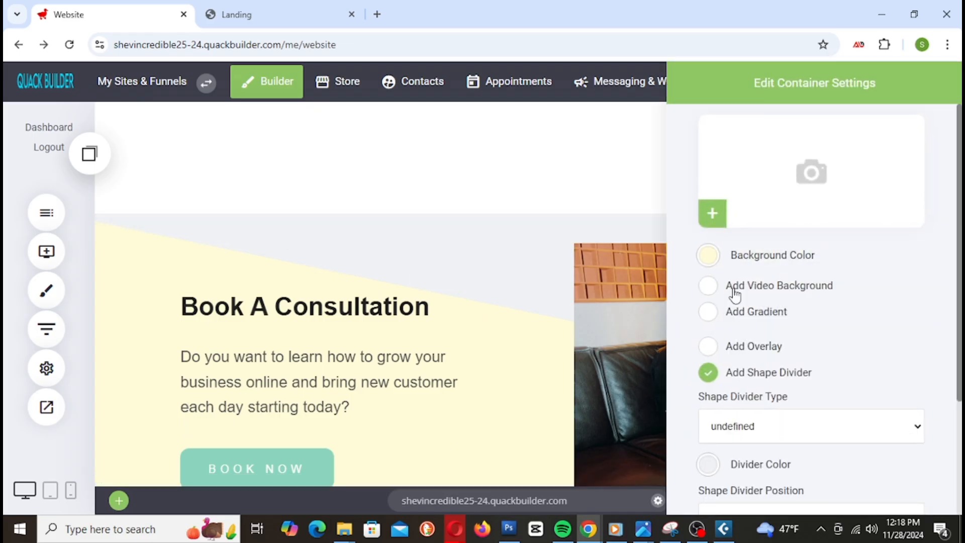
scroll(850, 299, down, 2)
click(800, 358)
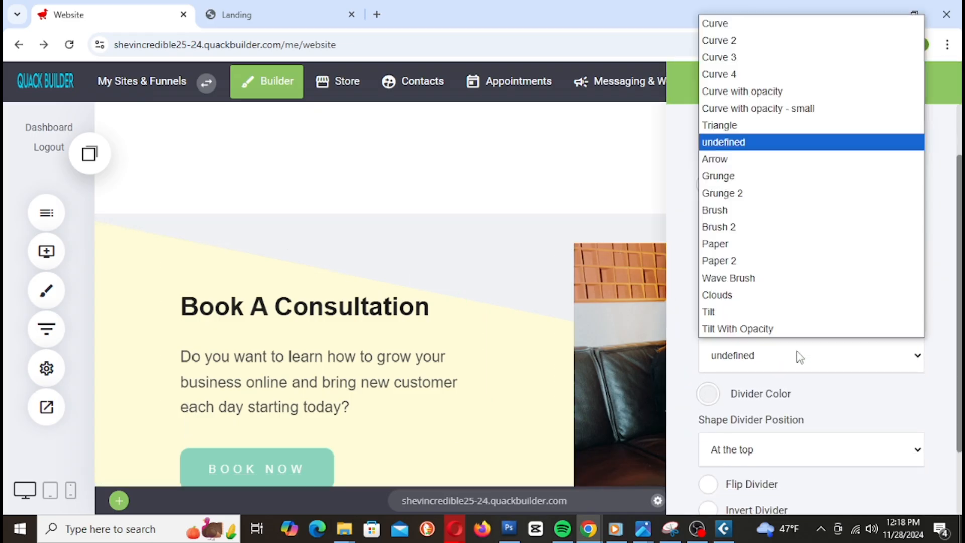
click(744, 125)
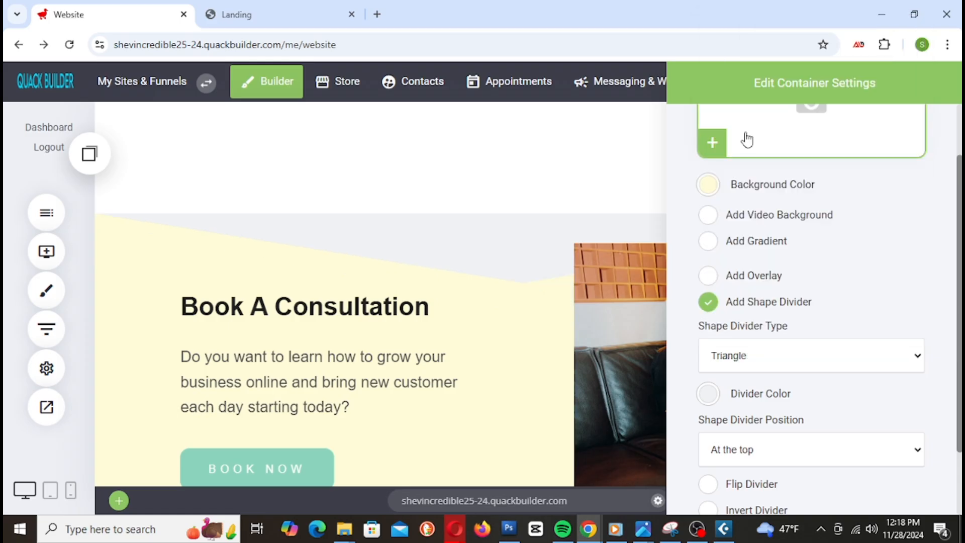
click(756, 374)
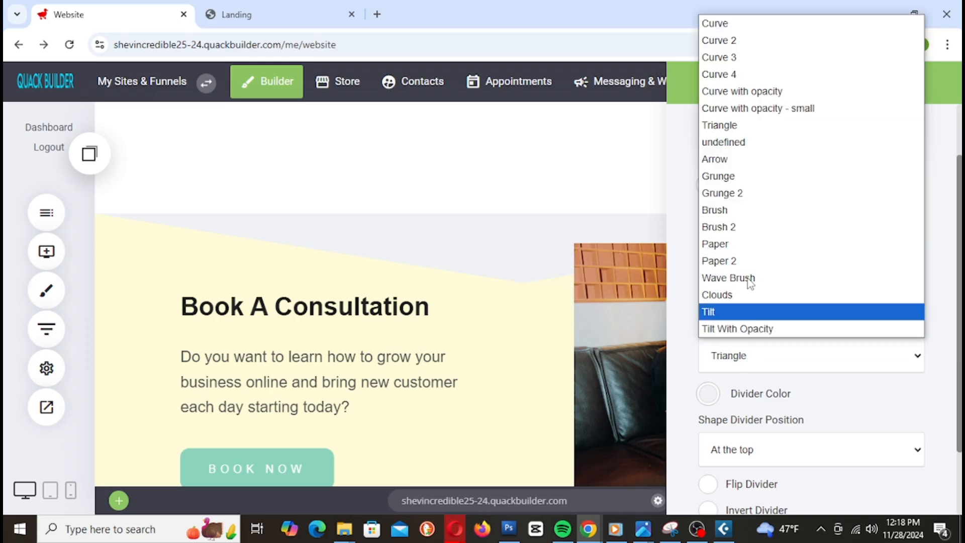
click(763, 92)
click(764, 366)
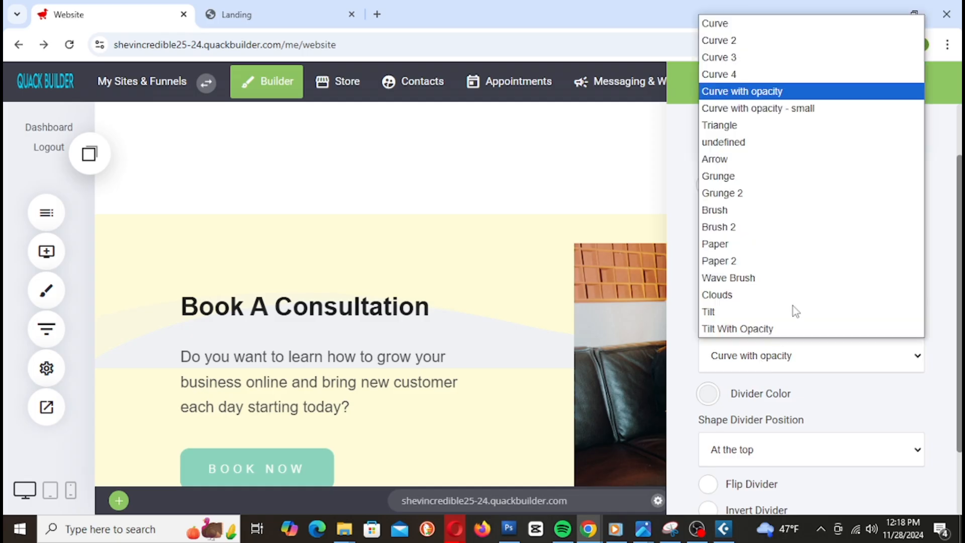
click(737, 74)
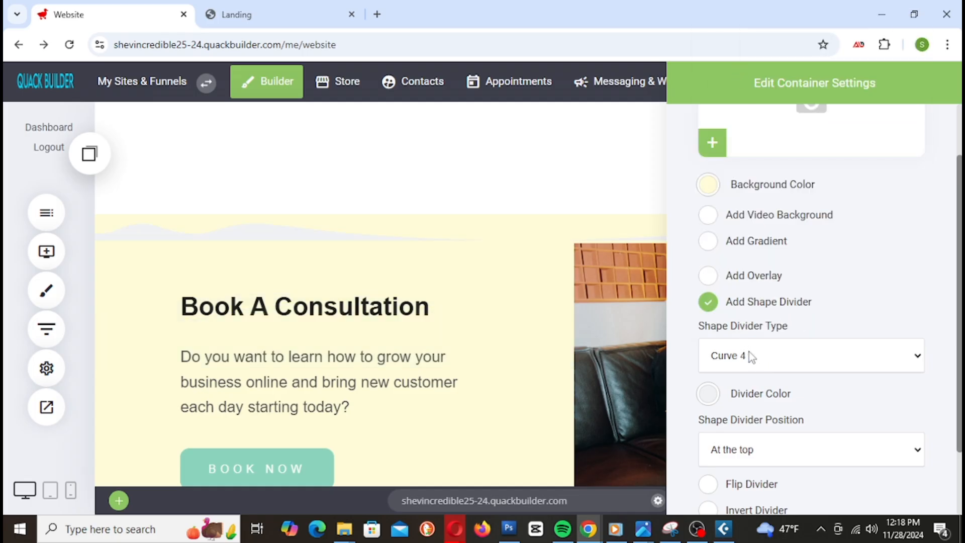
click(751, 356)
click(734, 40)
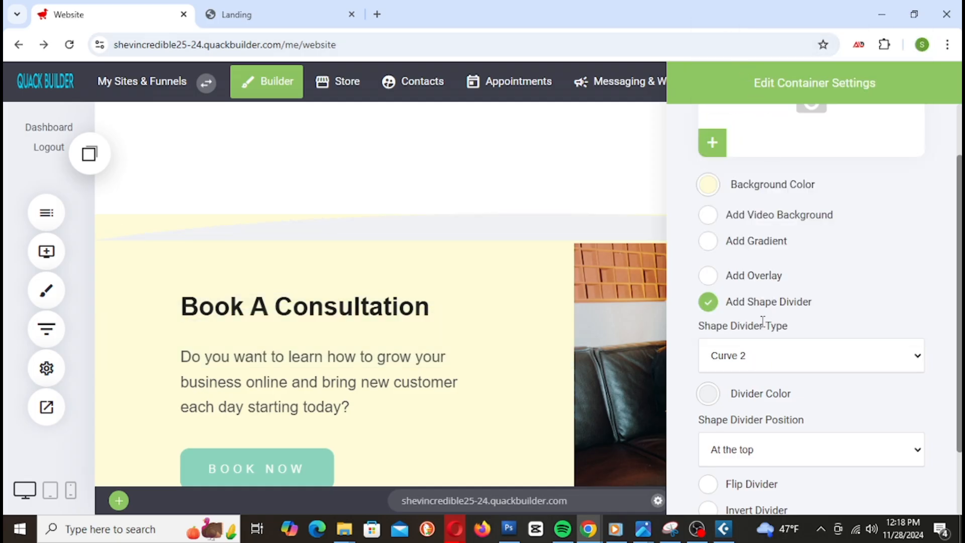
click(753, 361)
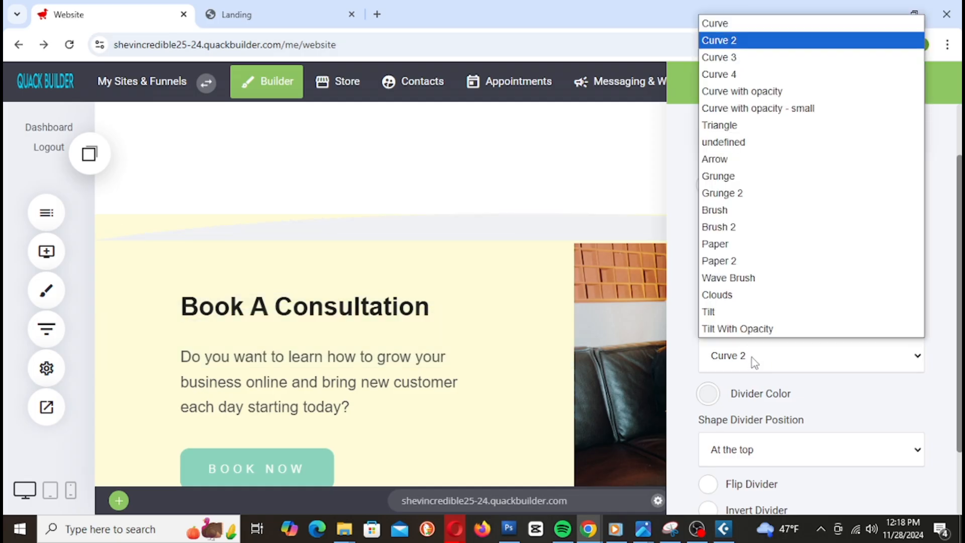
click(745, 26)
click(761, 370)
click(736, 264)
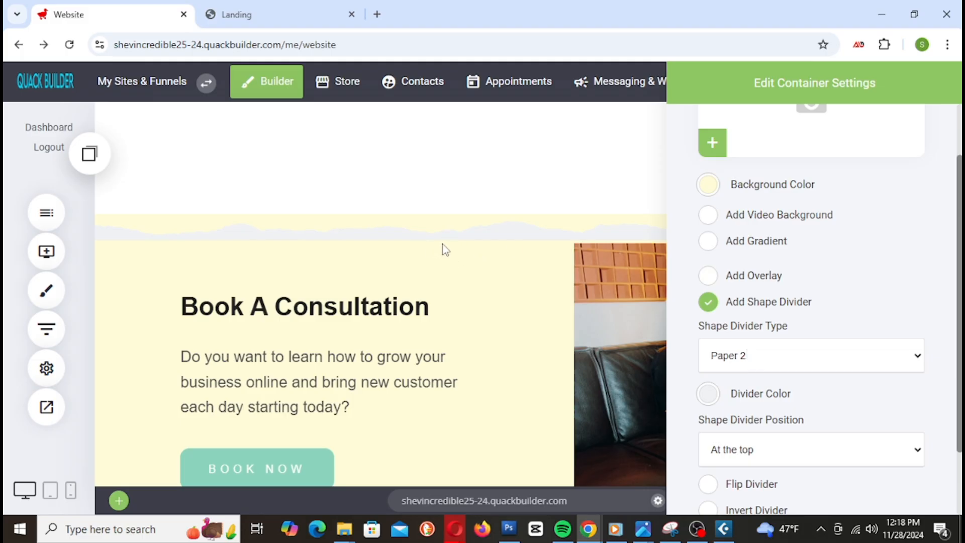
Make the Paper 2 divider black, keep it at the top, invert it, and save the page.
click(708, 395)
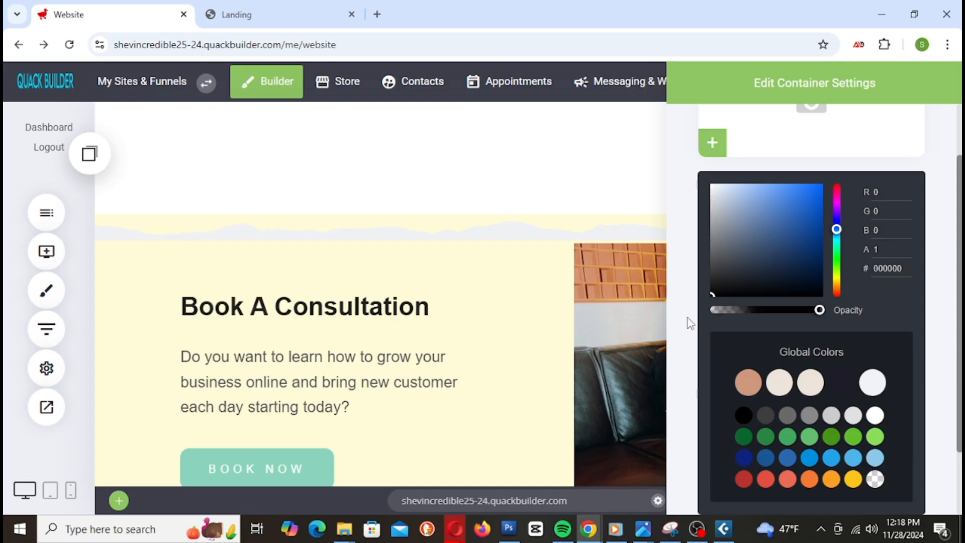
click(690, 255)
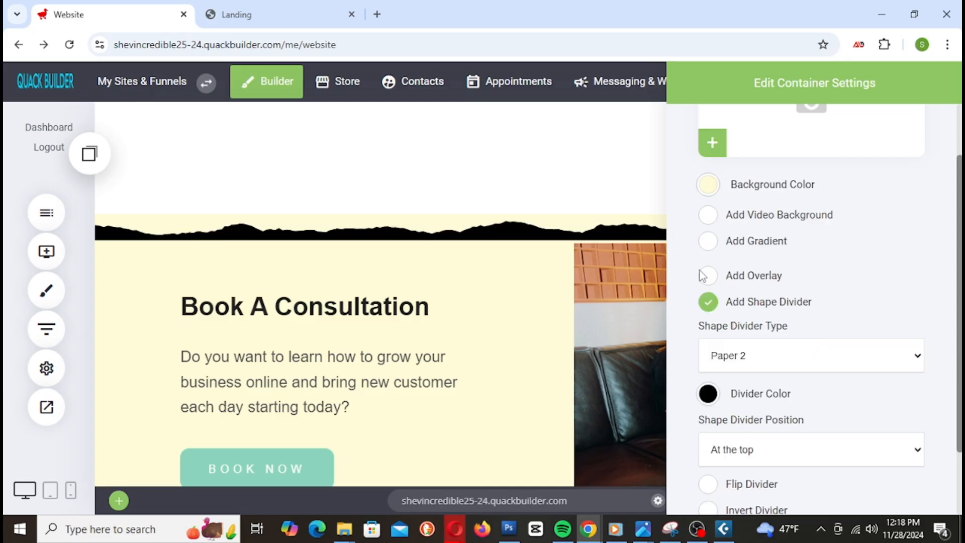
scroll(774, 383, down, 2)
click(757, 375)
click(756, 375)
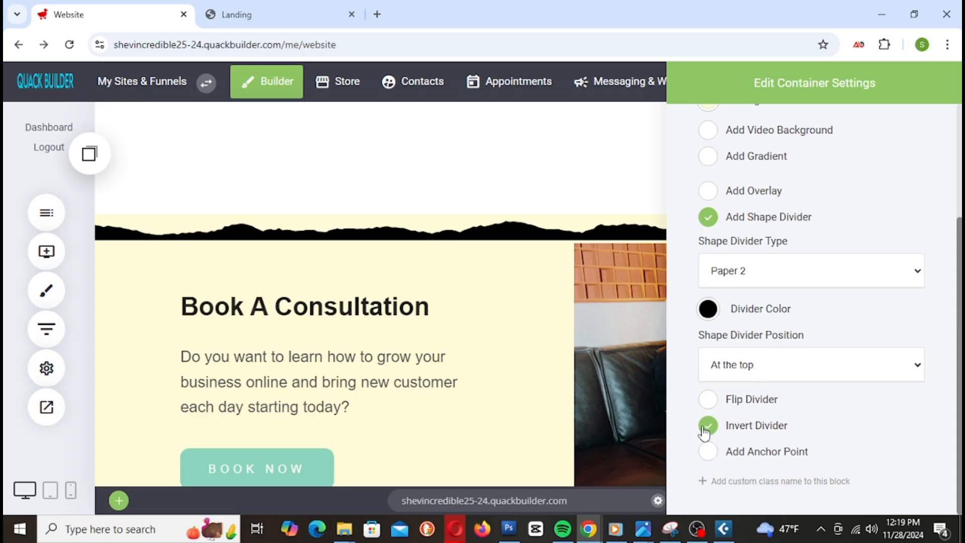
click(388, 230)
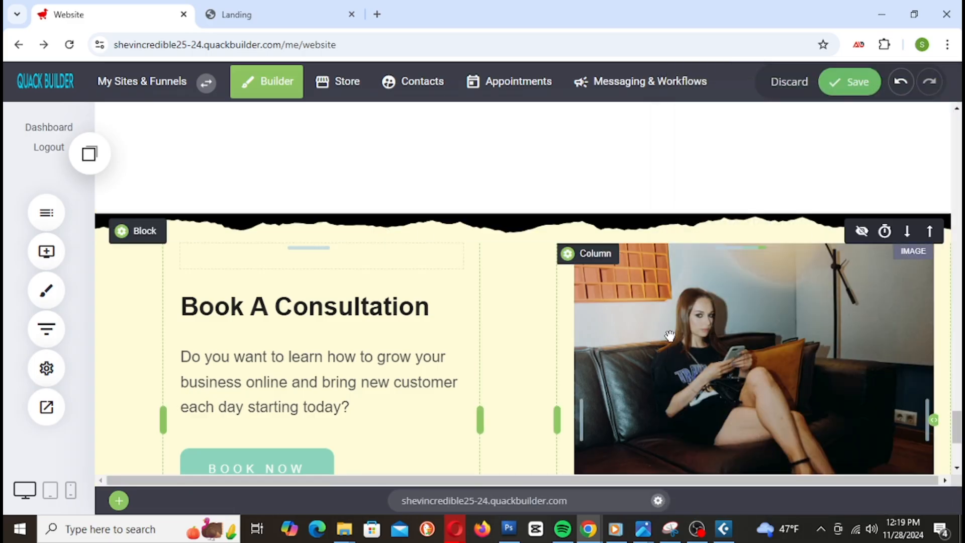
click(853, 88)
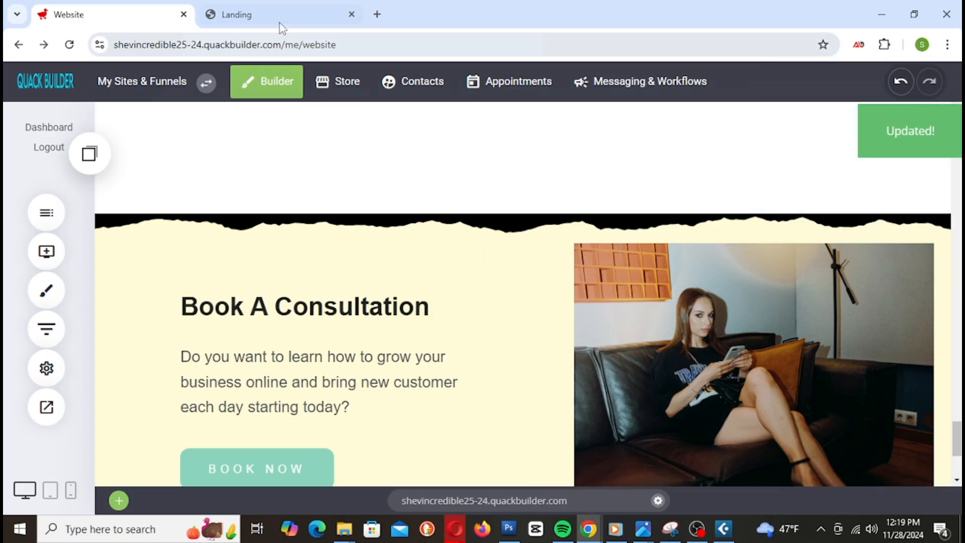
click(264, 17)
Reload the live Landing preview, scroll past the black torn-paper divider to the footer, then return to the editor.
right_click(263, 19)
click(335, 144)
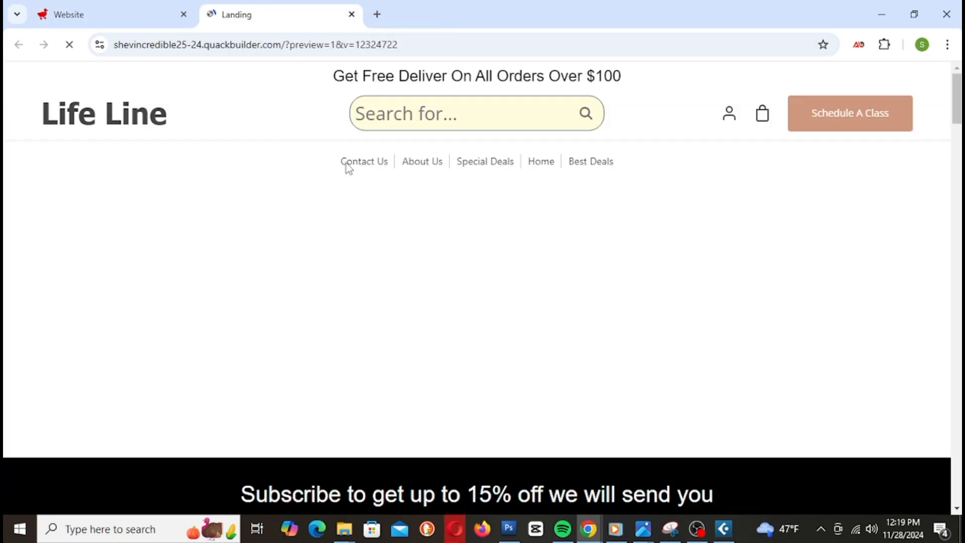
scroll(634, 310, up, 5)
scroll(644, 292, down, 4)
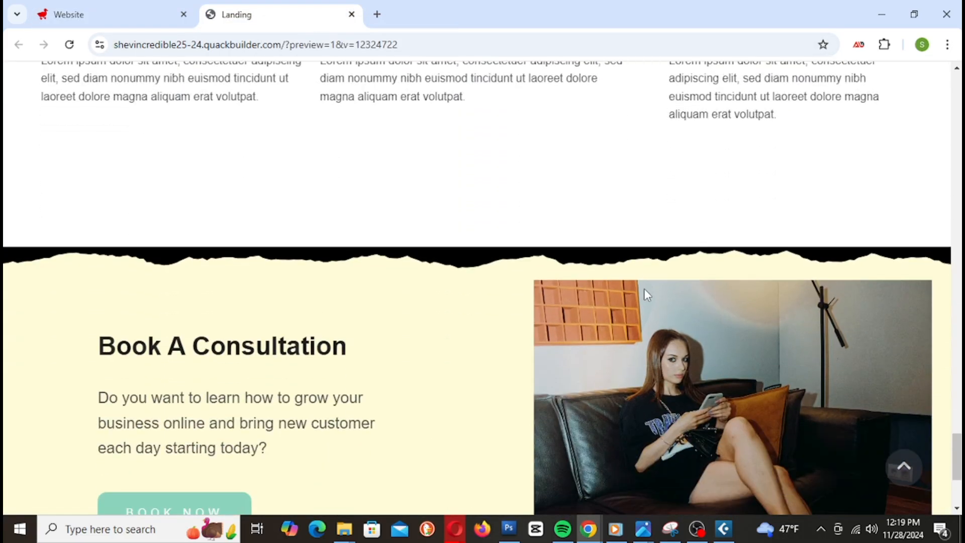
scroll(427, 224, down, 4)
scroll(430, 224, up, 10)
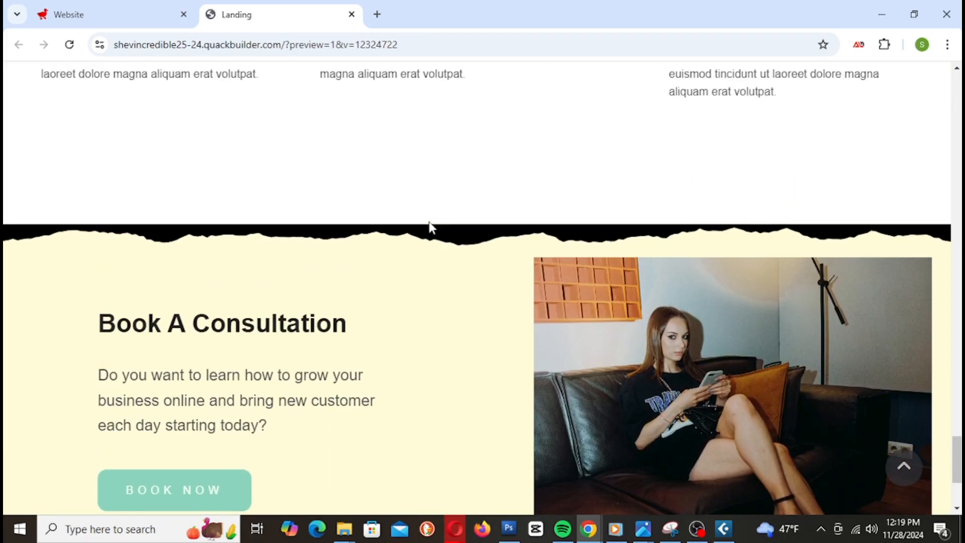
scroll(433, 231, down, 6)
scroll(437, 234, up, 8)
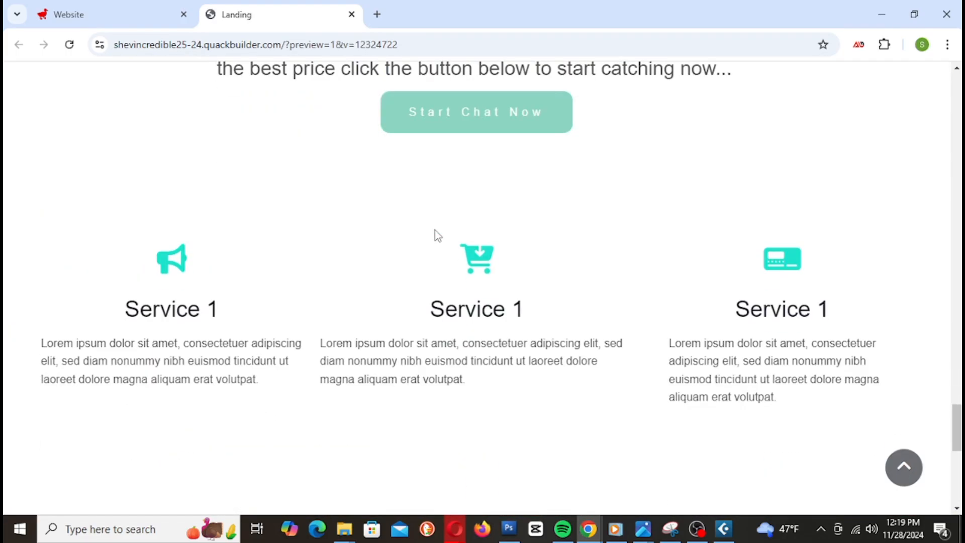
scroll(435, 234, down, 4)
scroll(436, 235, down, 1)
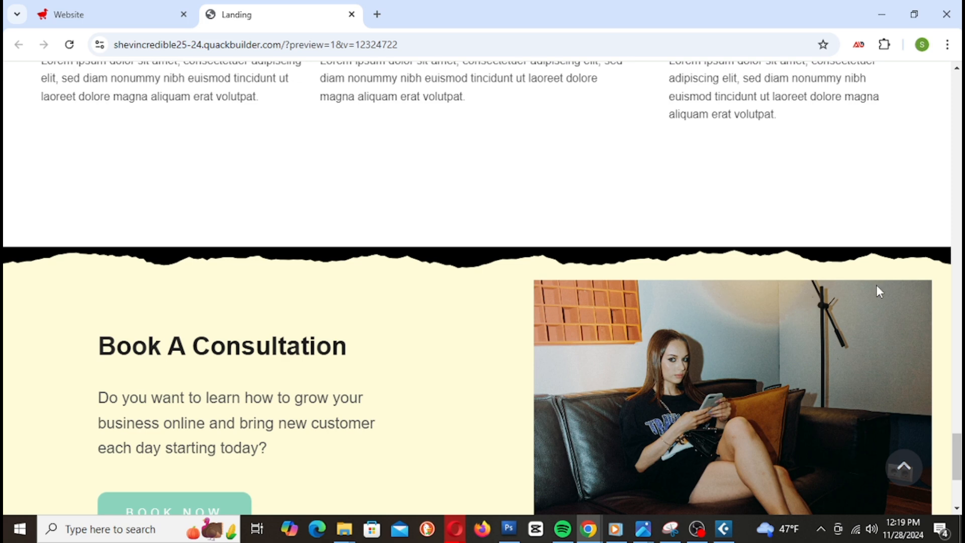
scroll(704, 285, down, 1)
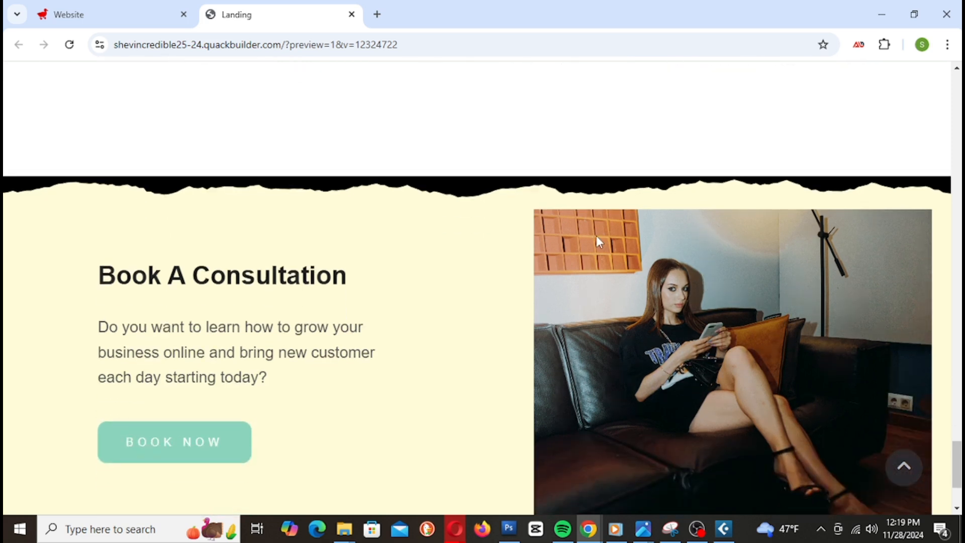
scroll(596, 236, down, 2)
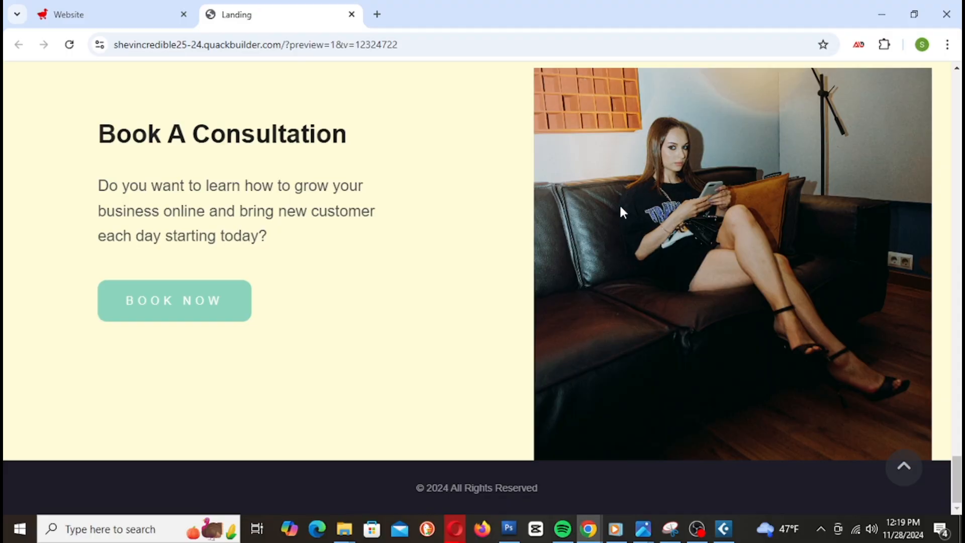
scroll(631, 213, up, 5)
scroll(631, 213, down, 5)
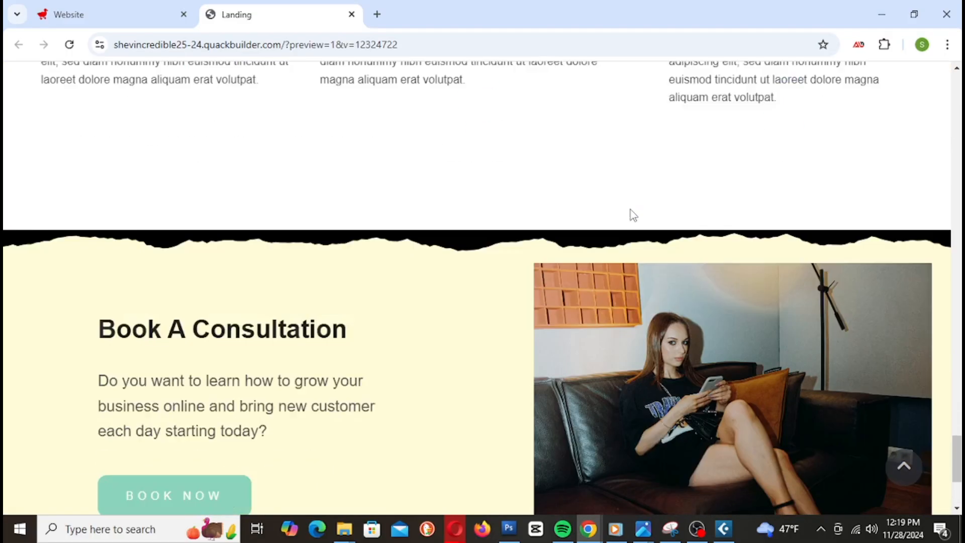
scroll(629, 209, up, 4)
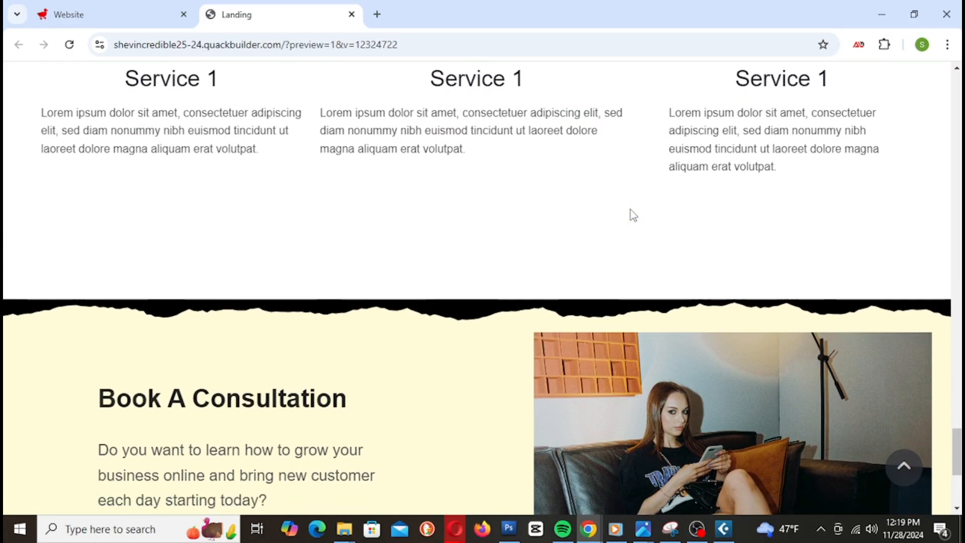
scroll(631, 209, down, 3)
scroll(632, 211, down, 1)
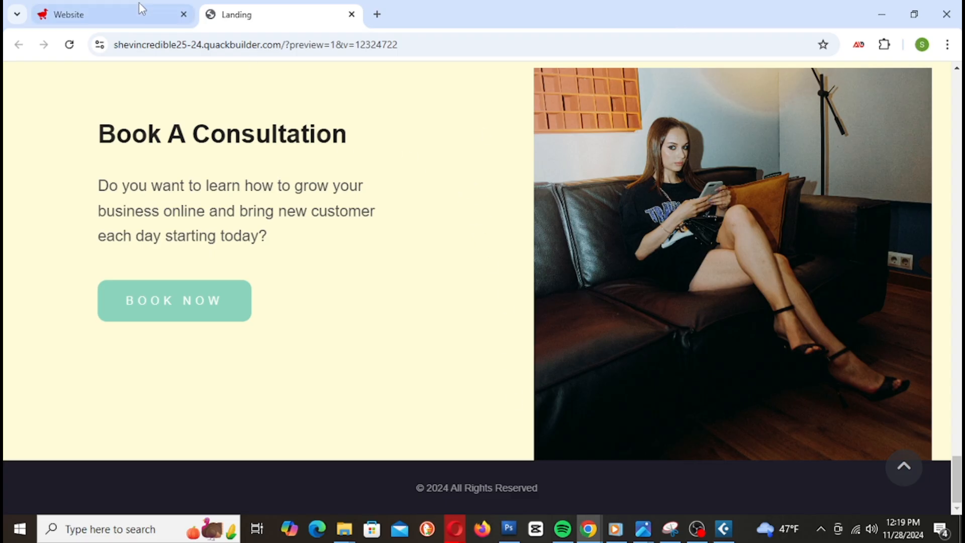
click(83, 13)
scroll(581, 254, down, 4)
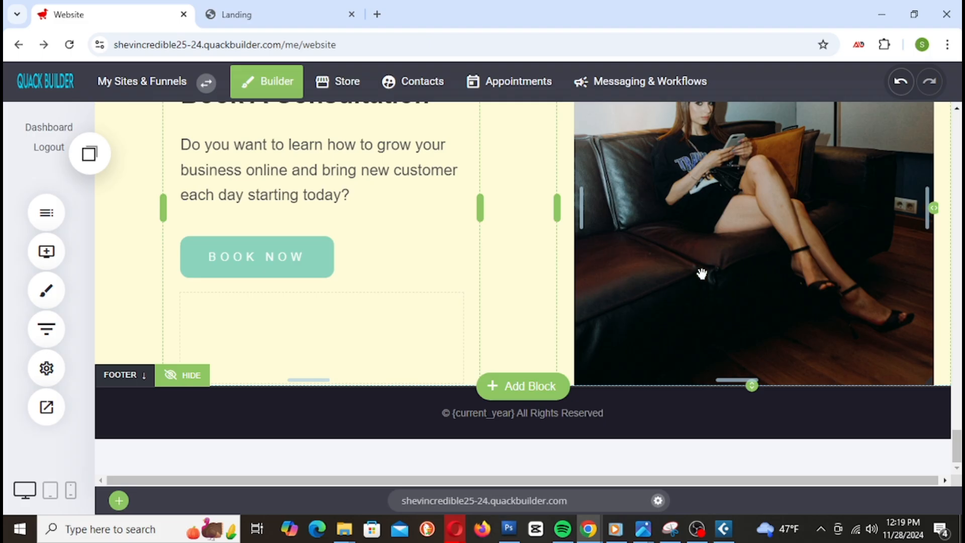
Add a block below the consultation section and browse the Footers templates.
click(537, 385)
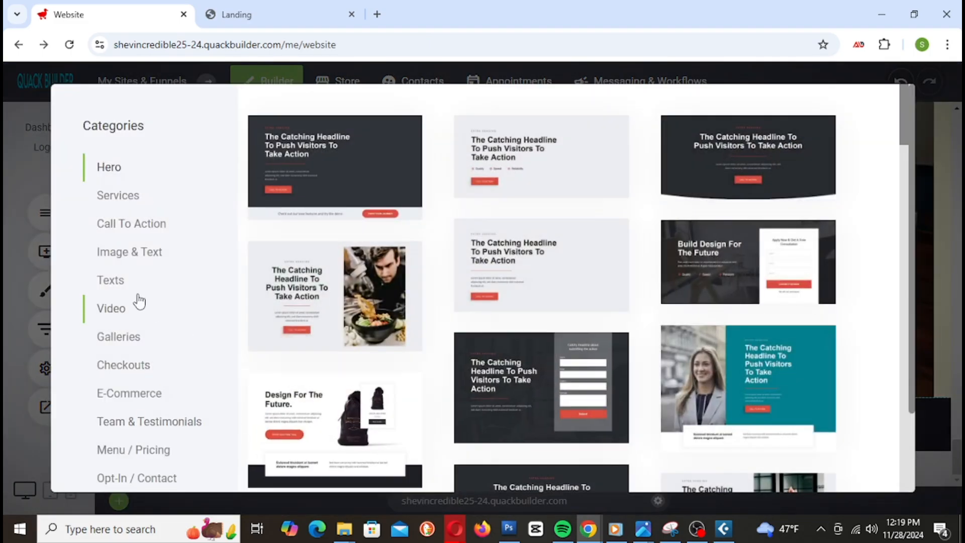
scroll(133, 296, down, 2)
click(120, 417)
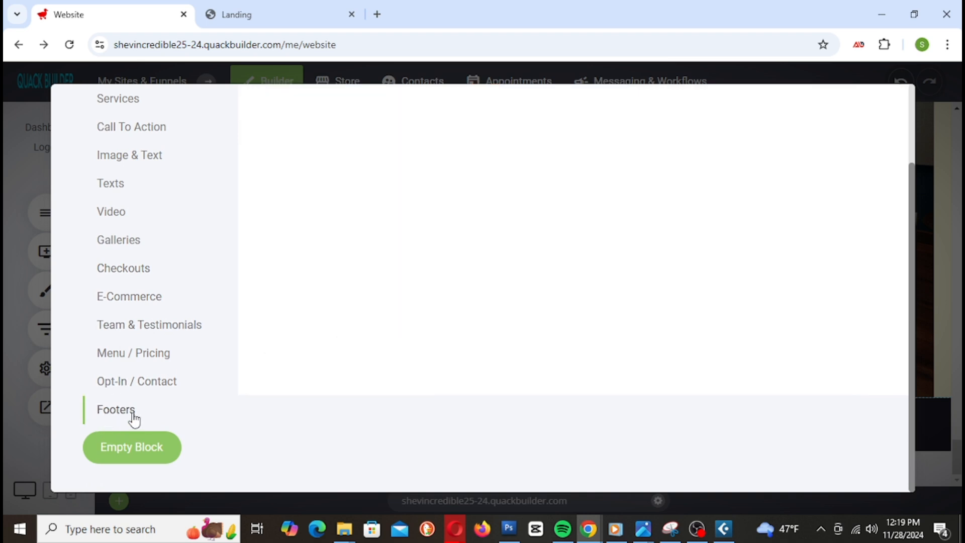
scroll(792, 334, up, 1)
scroll(792, 335, up, 1)
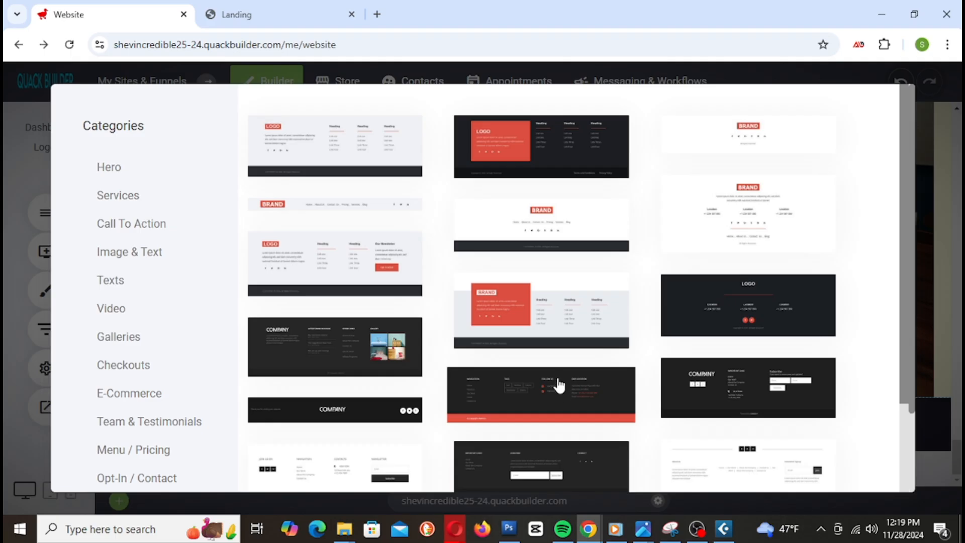
scroll(709, 266, down, 2)
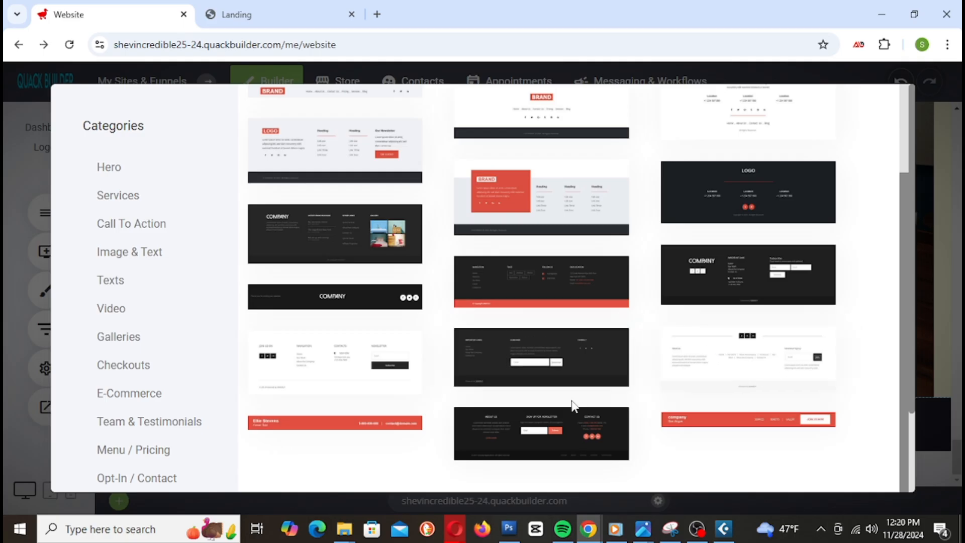
scroll(557, 441, up, 2)
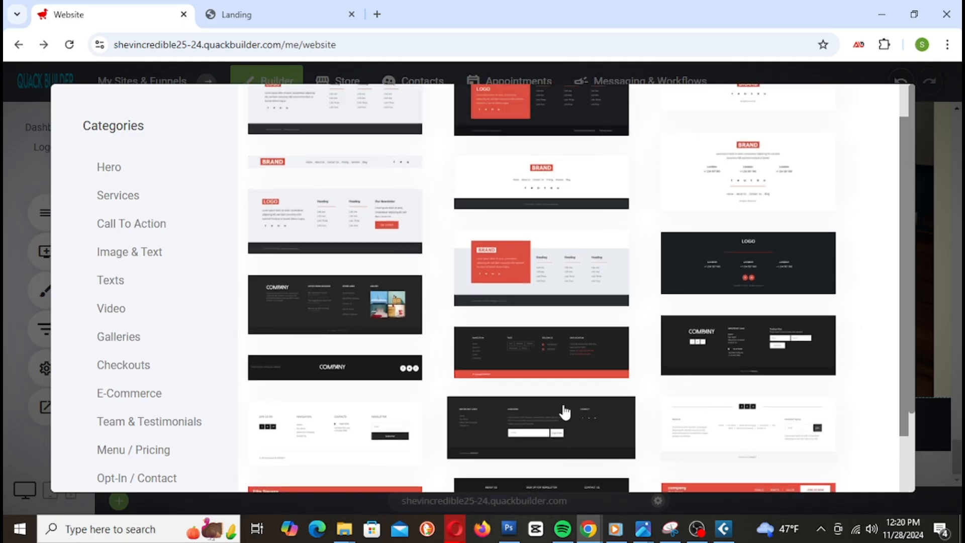
scroll(554, 387, up, 1)
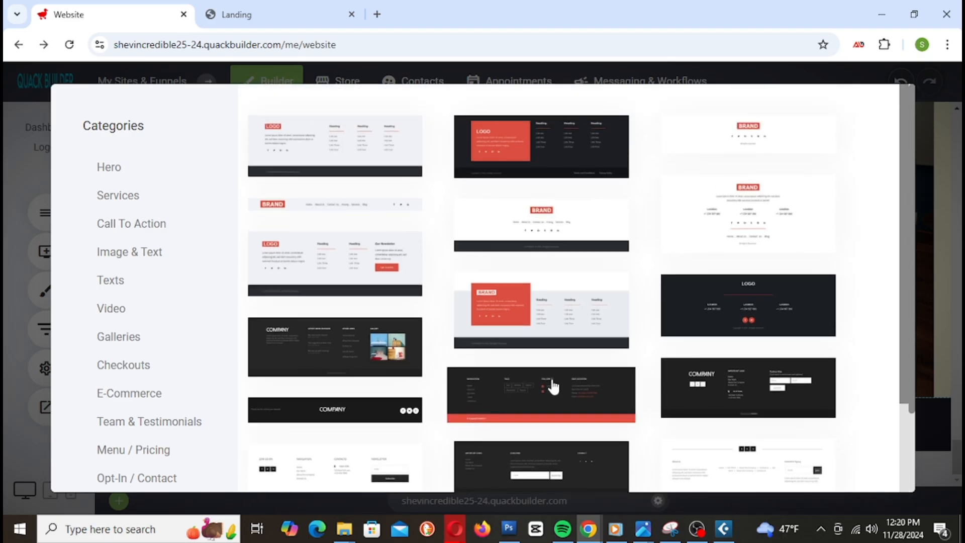
scroll(551, 387, down, 3)
scroll(547, 408, down, 2)
scroll(546, 400, up, 2)
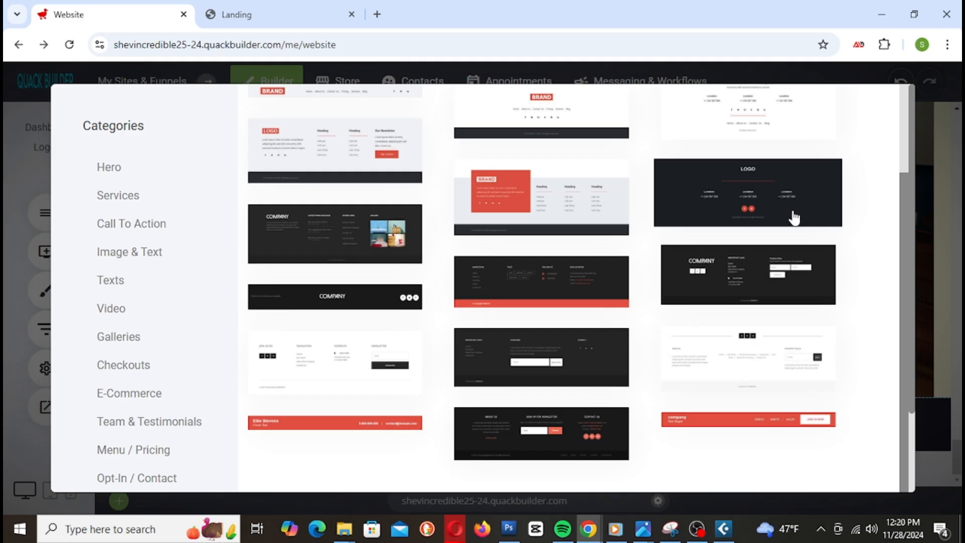
scroll(794, 222, up, 2)
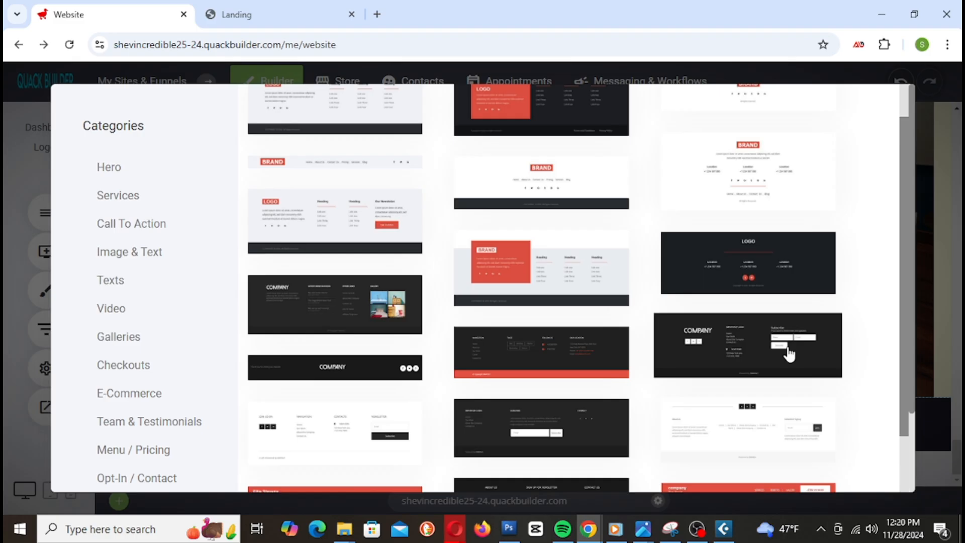
Insert the dark COMPANY footer template with important links and newsletter signup.
click(738, 358)
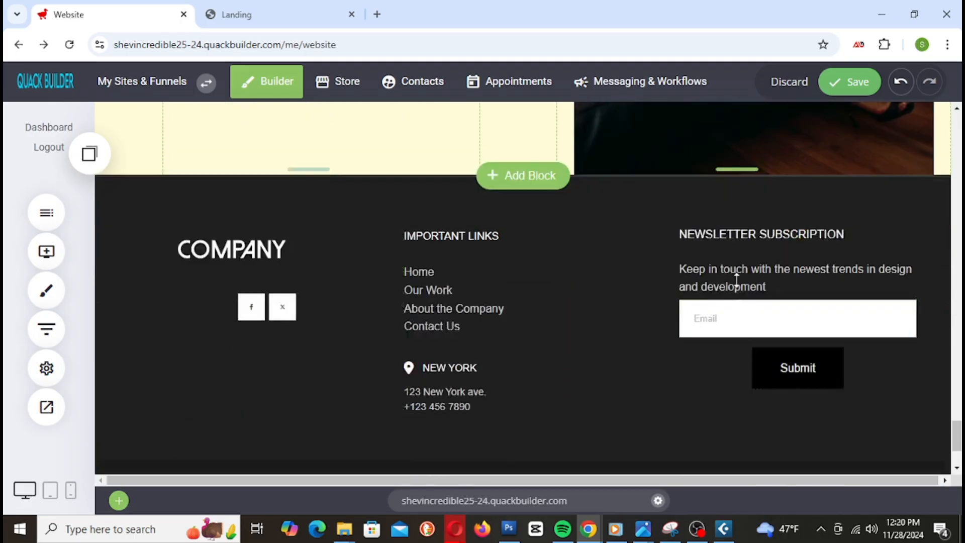
scroll(733, 298, down, 3)
scroll(725, 302, up, 3)
scroll(722, 330, down, 2)
scroll(722, 330, up, 5)
Save the page with the new footer and select the footer's COMPANY logo image.
click(855, 81)
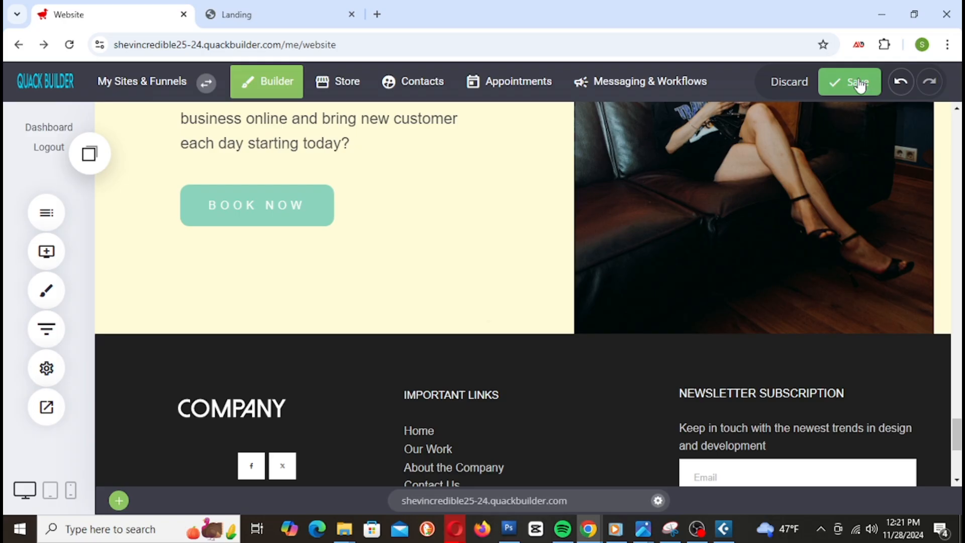
scroll(820, 152, down, 5)
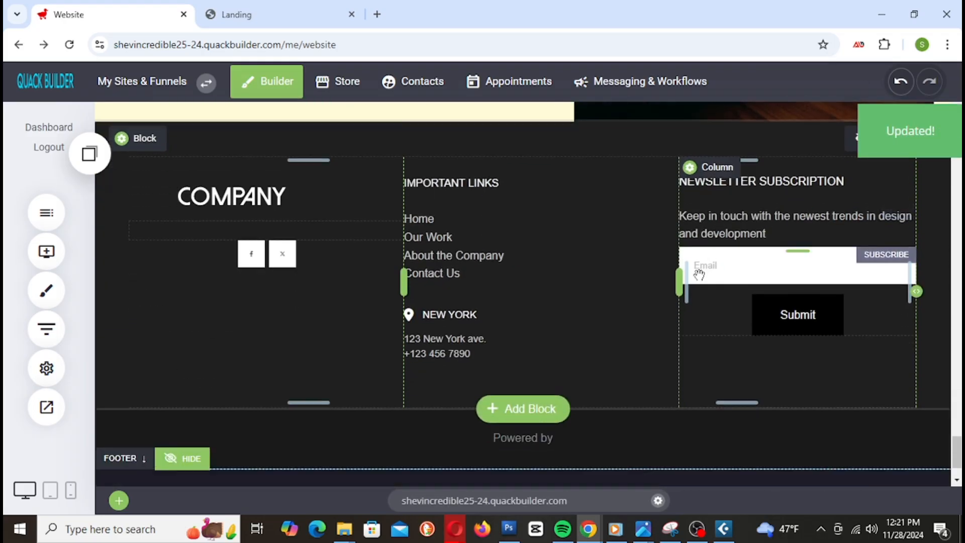
scroll(693, 273, up, 2)
click(231, 271)
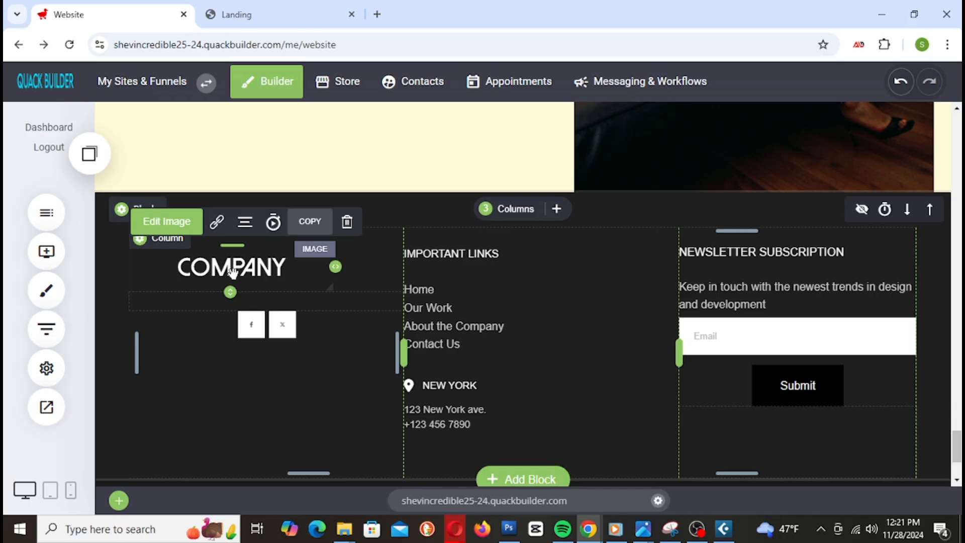
scroll(231, 272, up, 15)
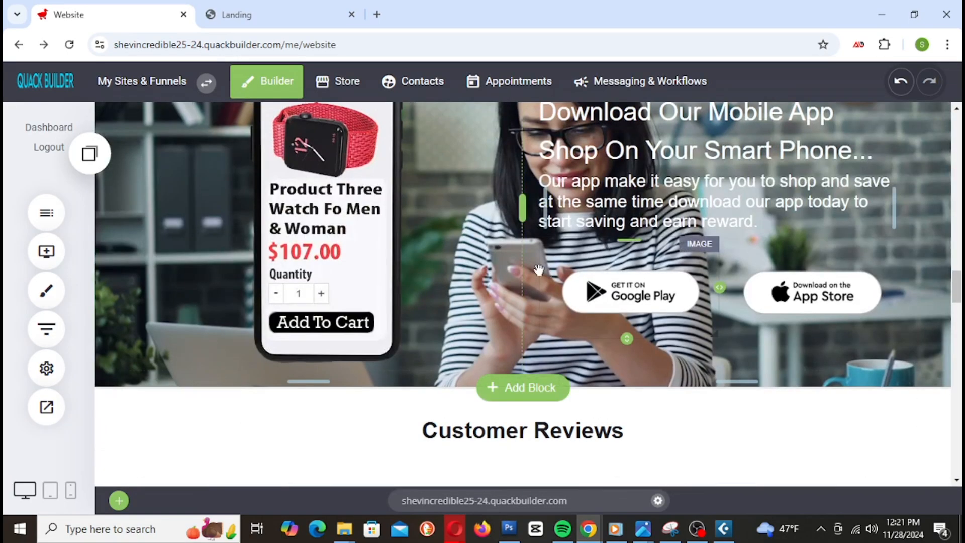
scroll(539, 270, down, 15)
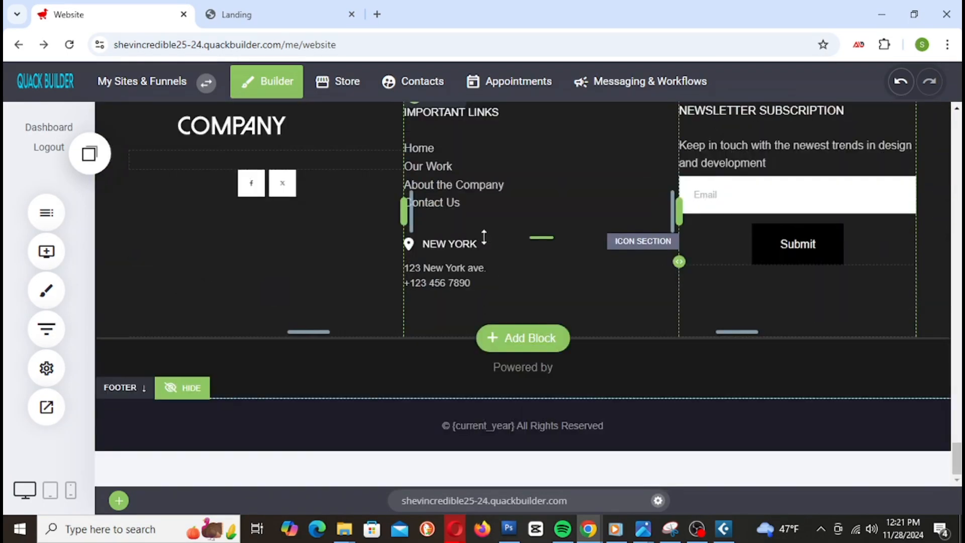
scroll(480, 236, up, 5)
Copy the 'Life Line' logo text from the top of the Landing preview, then go back to the editor.
click(251, 7)
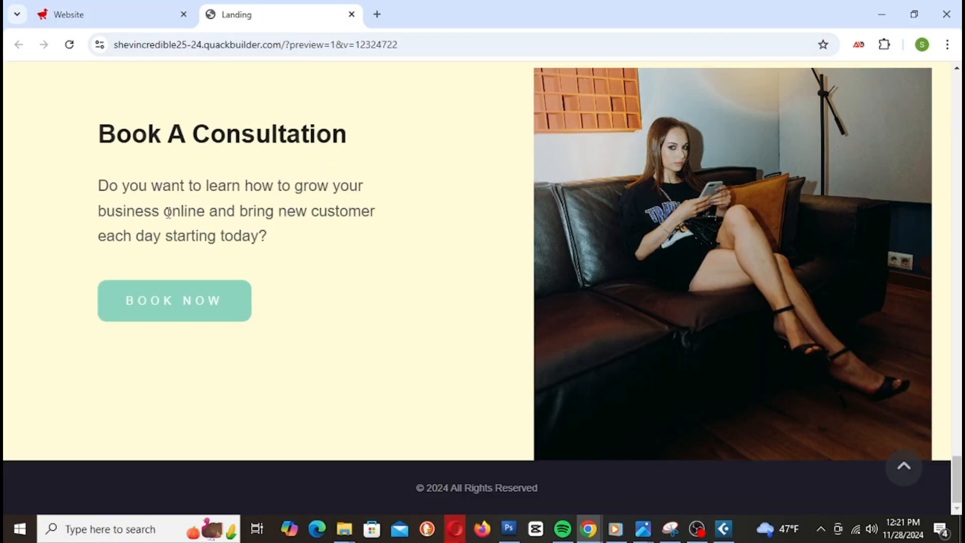
scroll(204, 185, up, 20)
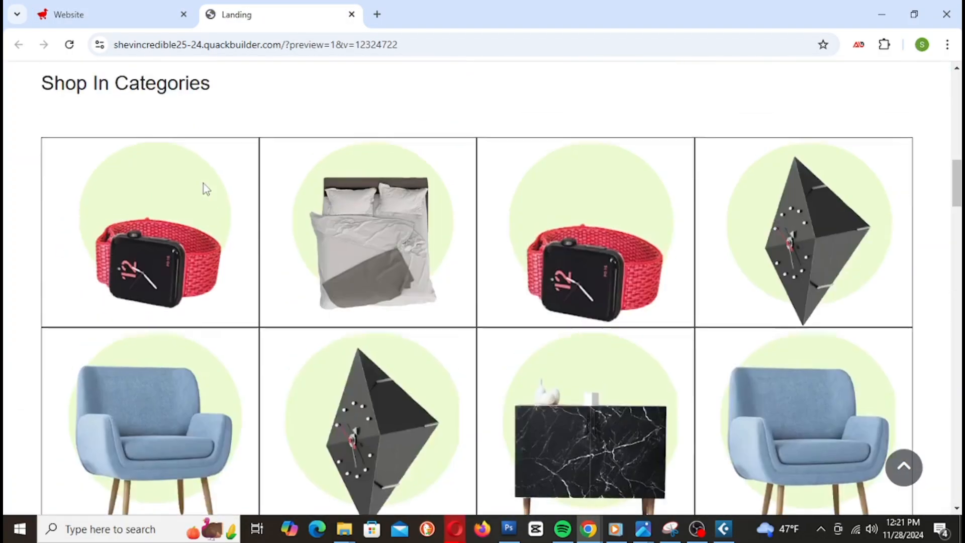
scroll(205, 187, up, 10)
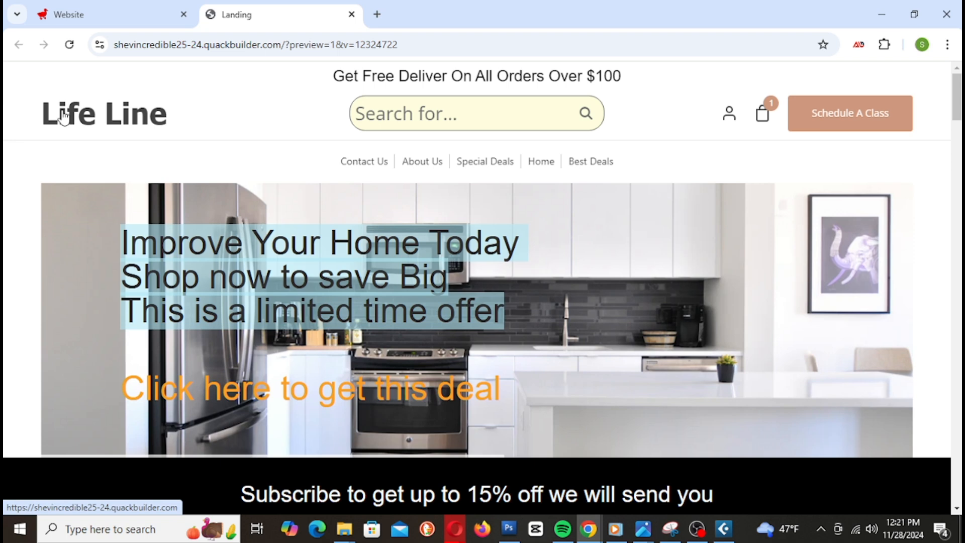
drag(43, 117, 165, 123)
right_click(166, 123)
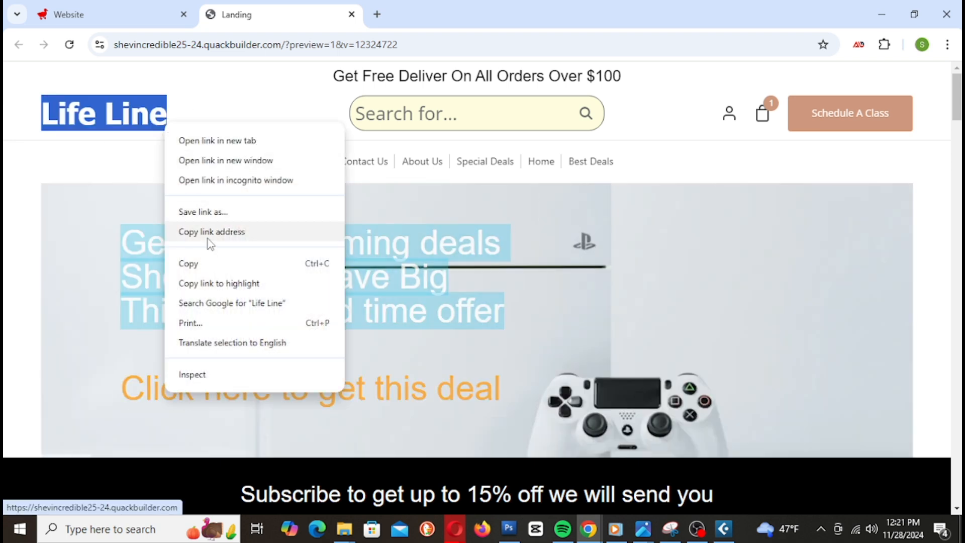
click(216, 265)
click(122, 11)
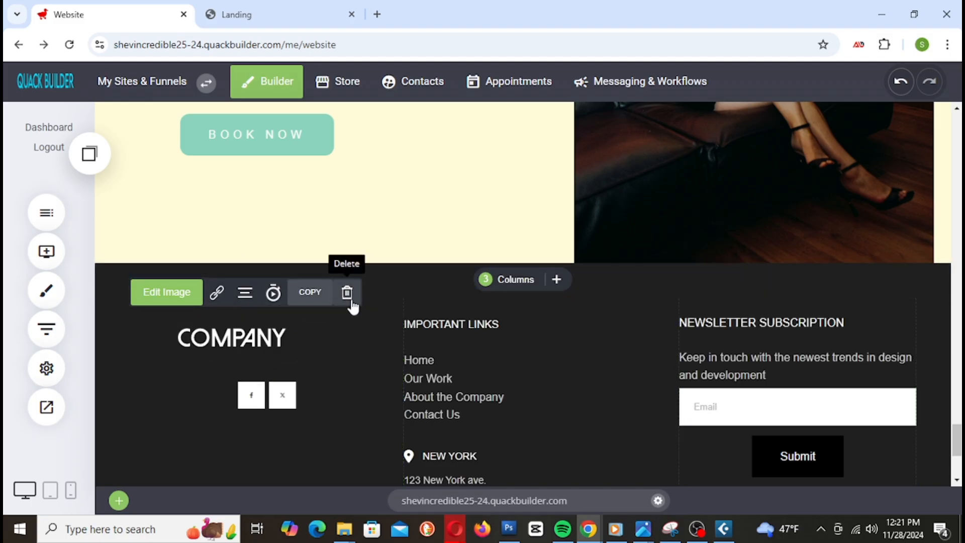
Add a heading to the footer's first column with the pasted 'Life Line' text coloured white (FFFFFF).
click(47, 251)
drag(126, 177, 244, 352)
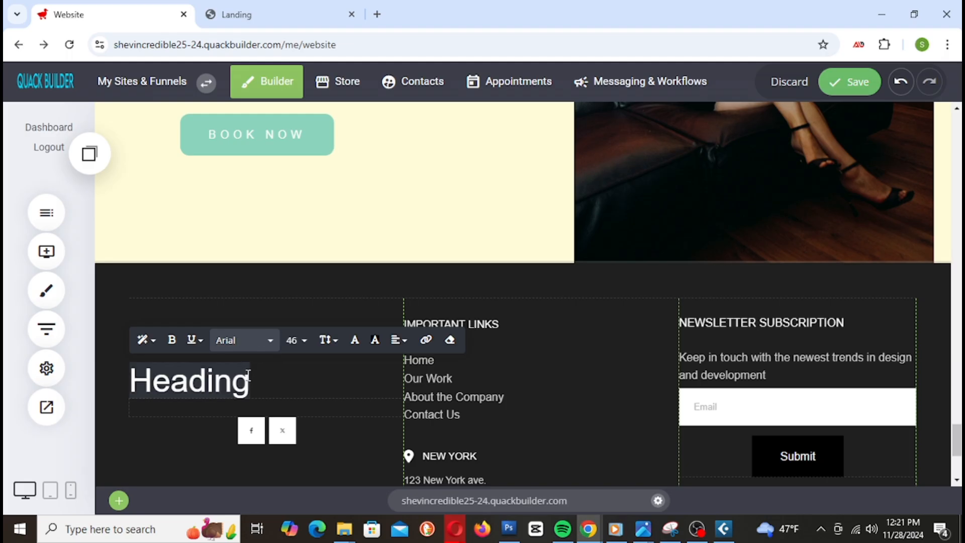
key(ctrl+v)
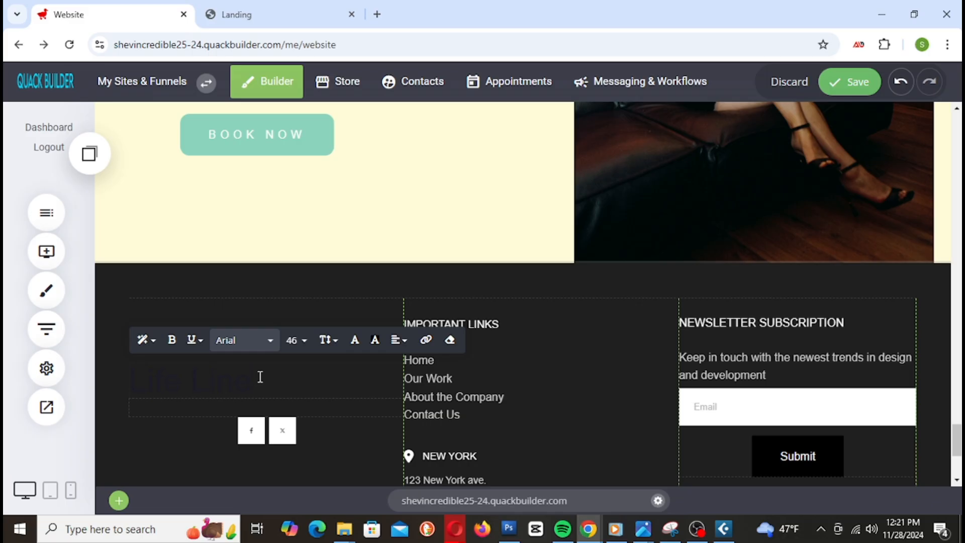
key(ctrl+a)
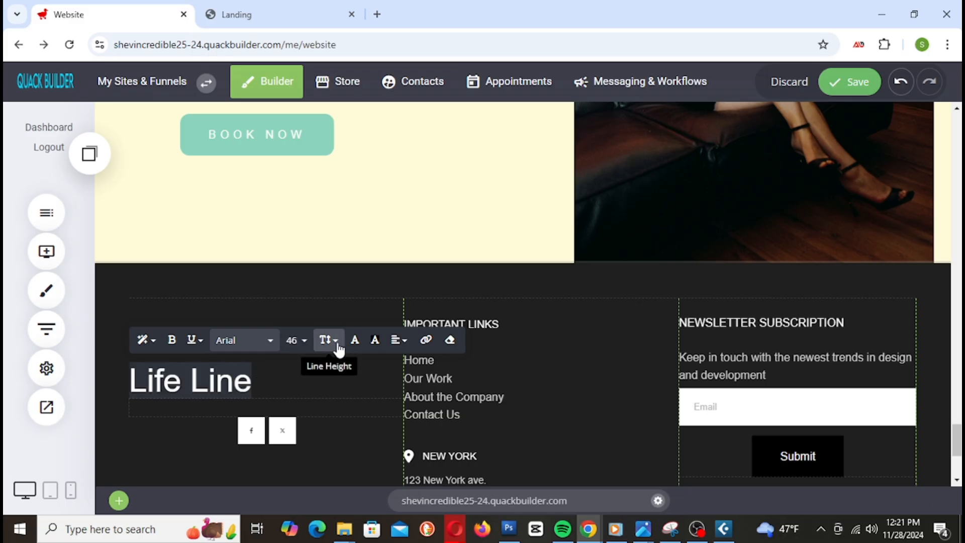
click(355, 340)
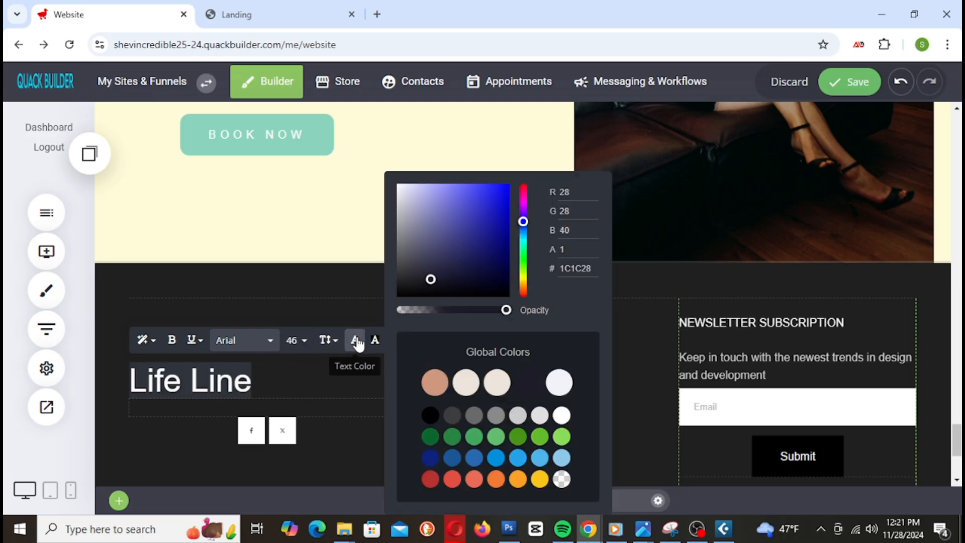
click(405, 197)
drag(405, 201, 397, 185)
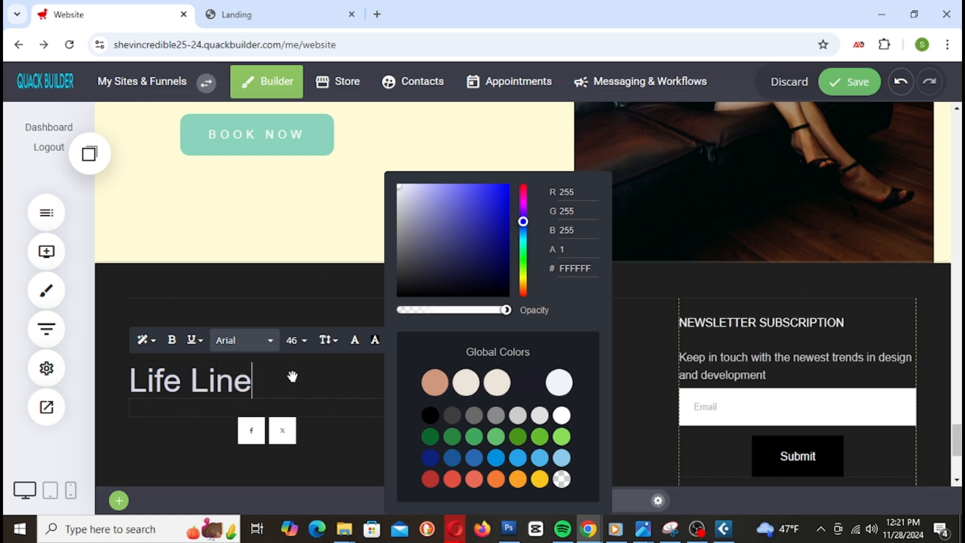
click(119, 364)
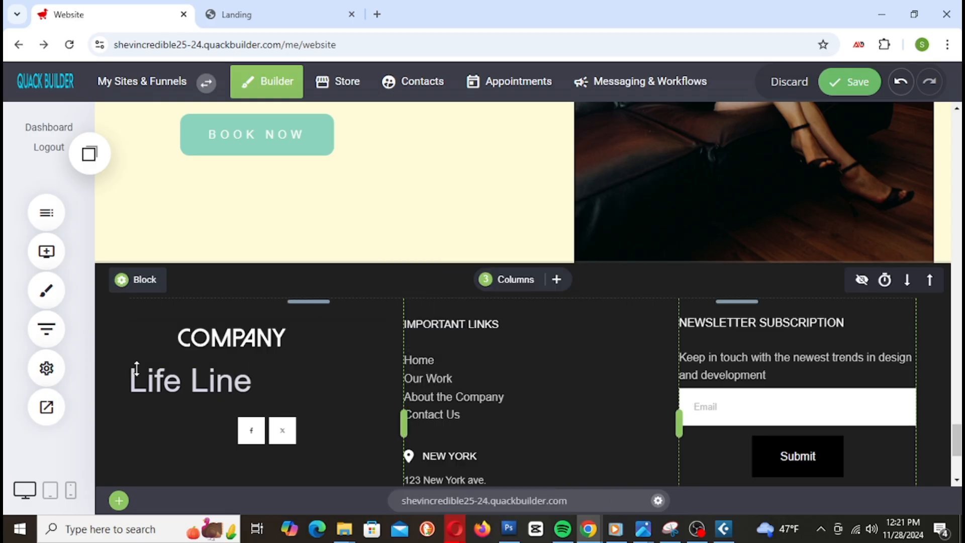
Delete the COMPANY logo image from the footer.
click(237, 337)
click(344, 292)
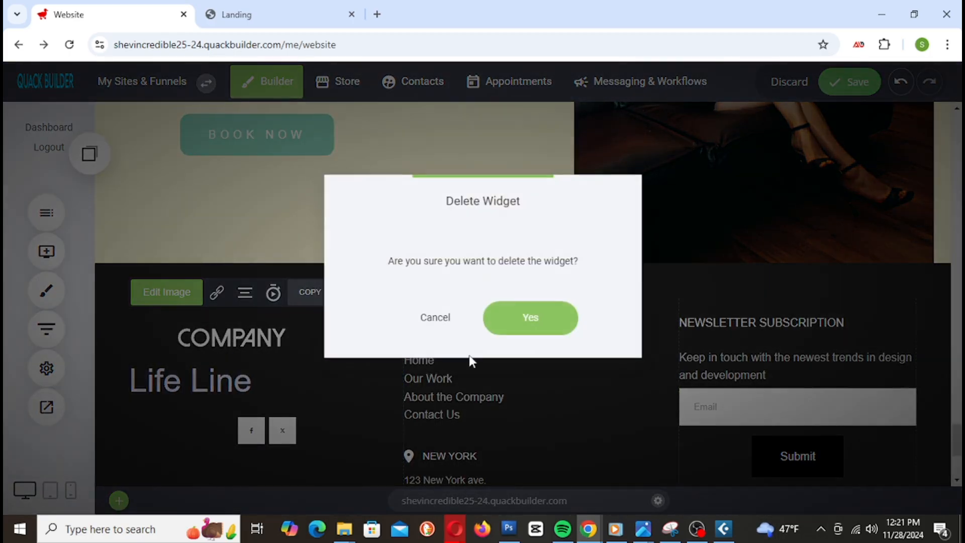
click(530, 318)
Centre the Life Line heading in its column and save the page.
click(219, 318)
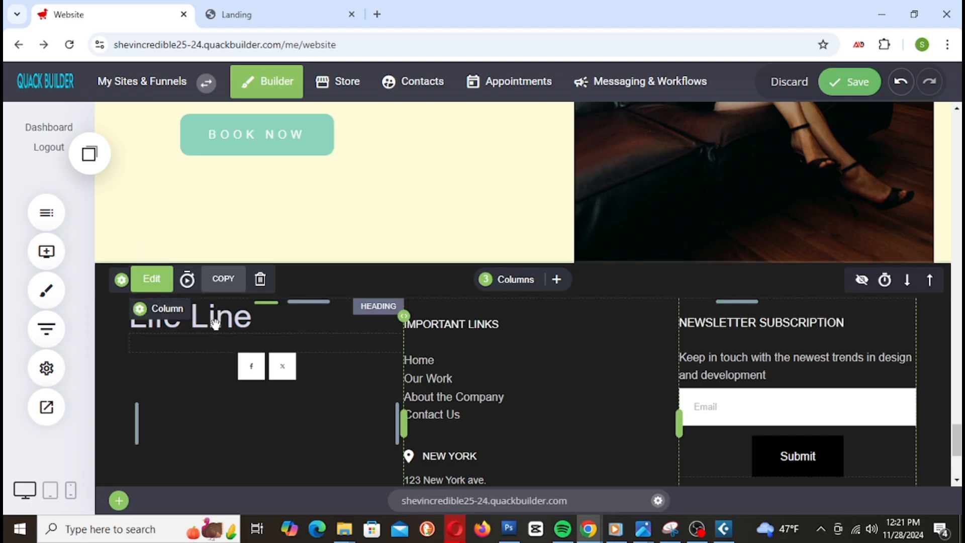
click(215, 324)
double_click(243, 318)
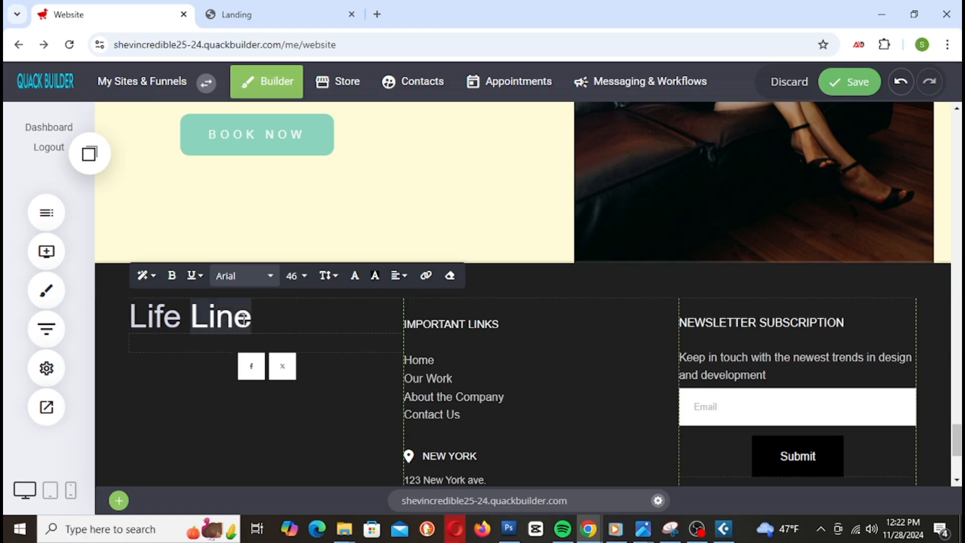
drag(269, 319, 110, 321)
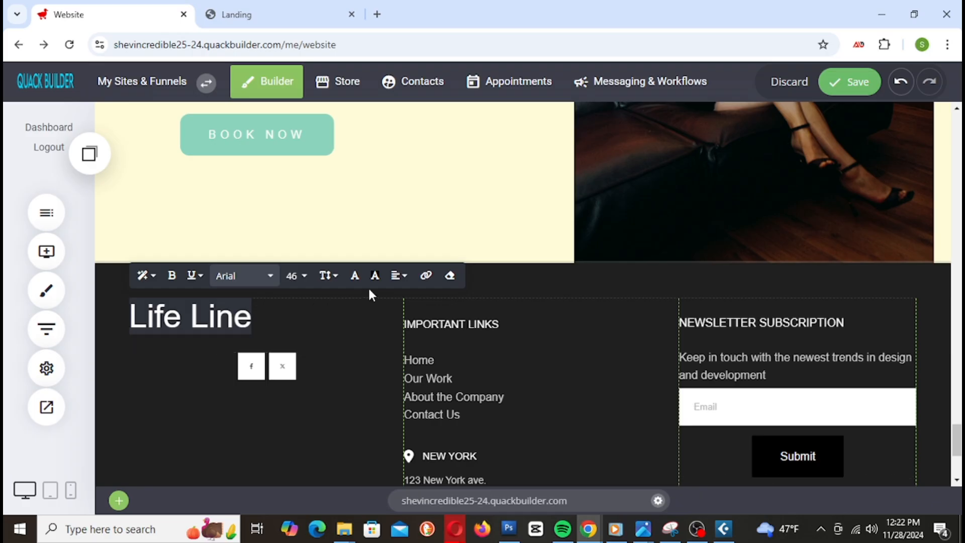
click(398, 275)
click(420, 301)
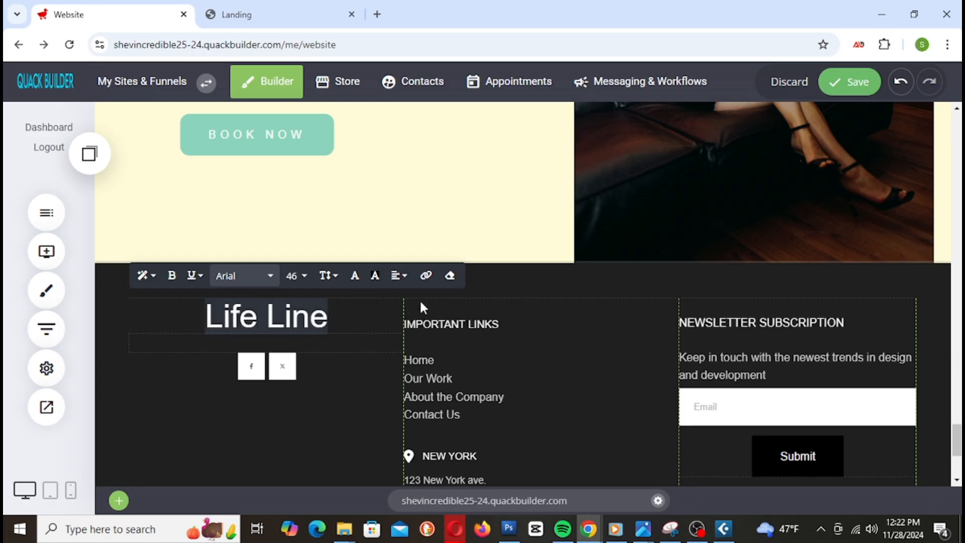
click(285, 417)
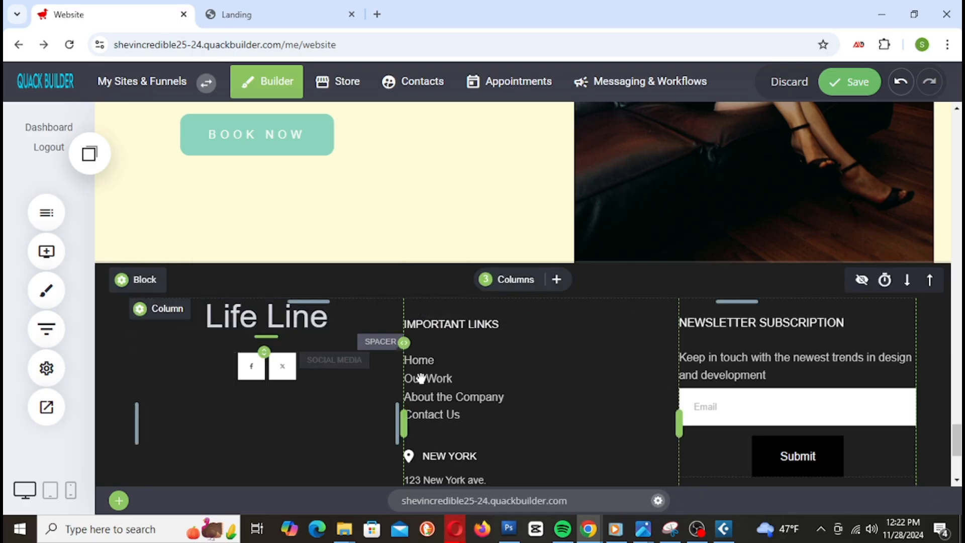
click(856, 82)
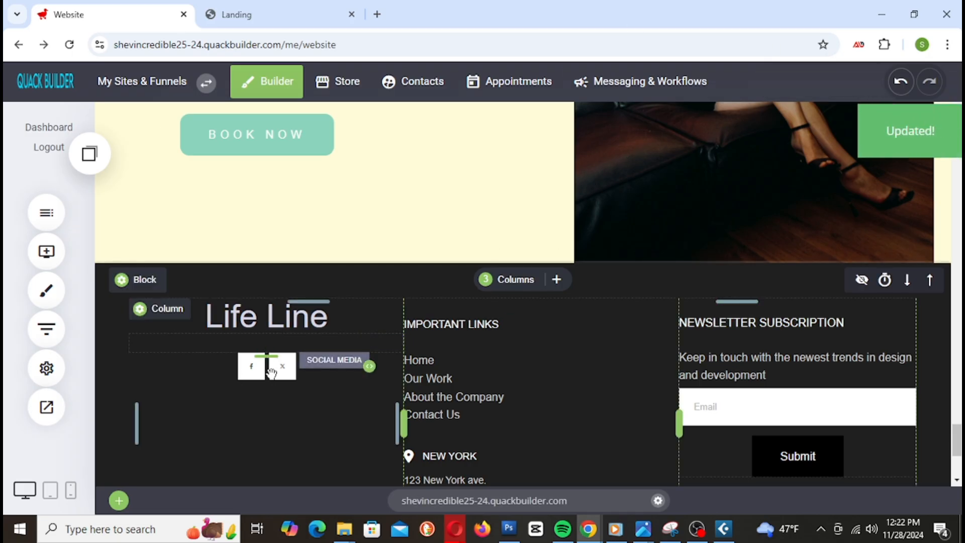
scroll(530, 372, down, 5)
scroll(532, 375, up, 2)
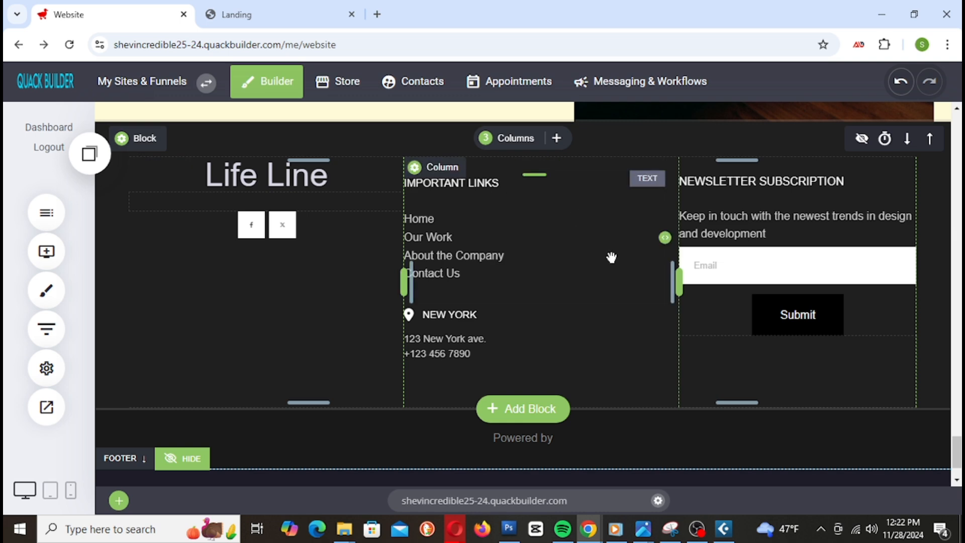
Add a Map widget below the footer's social icons, located at Space Needle, Seattle WA.
click(53, 256)
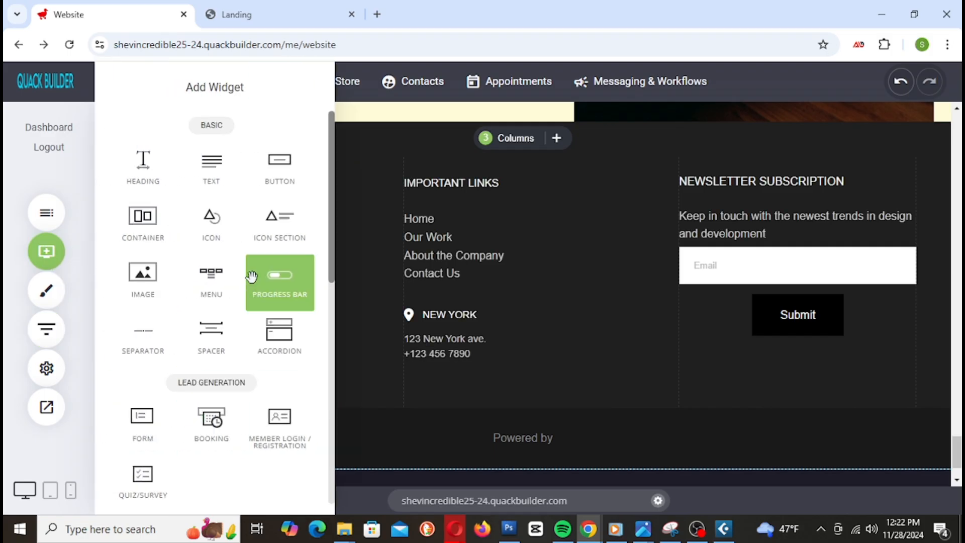
scroll(244, 310, down, 3)
scroll(249, 321, down, 8)
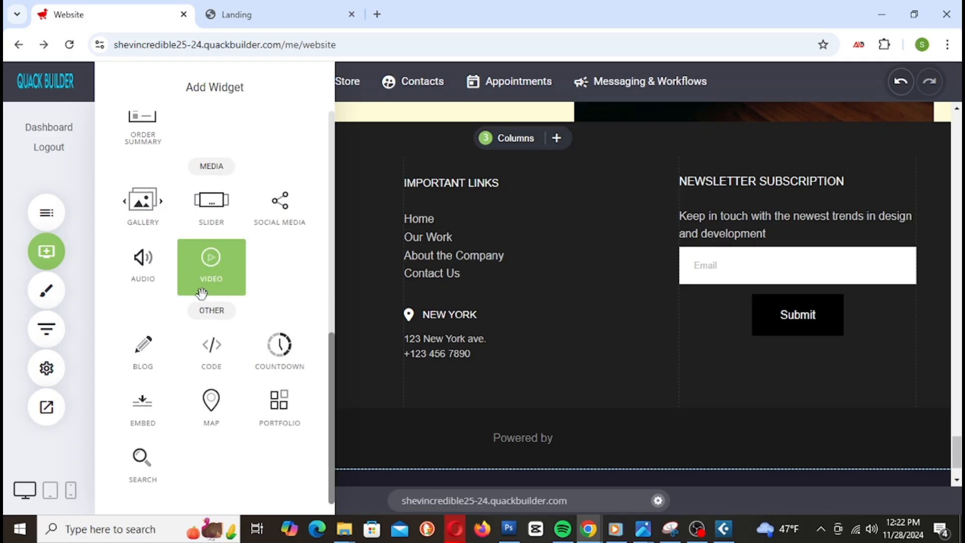
drag(211, 407, 298, 319)
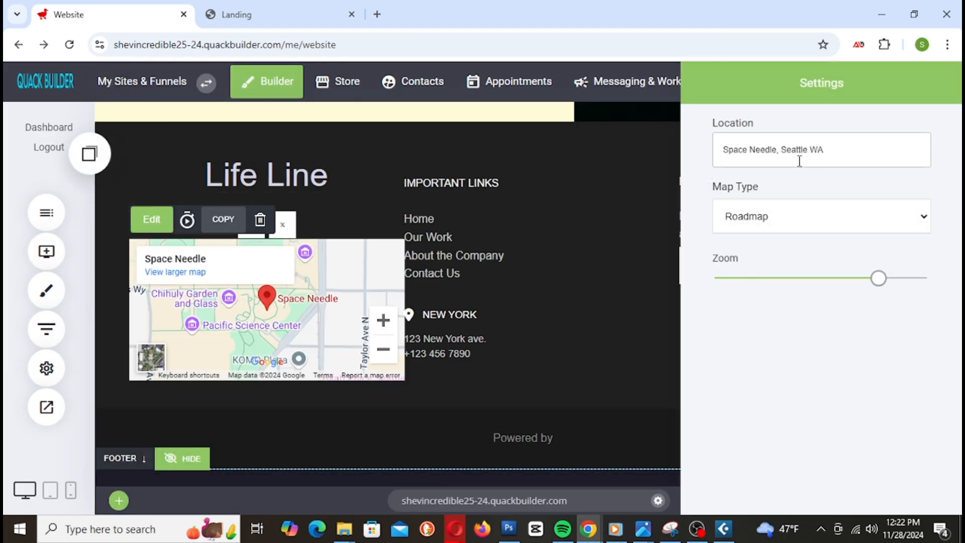
click(832, 147)
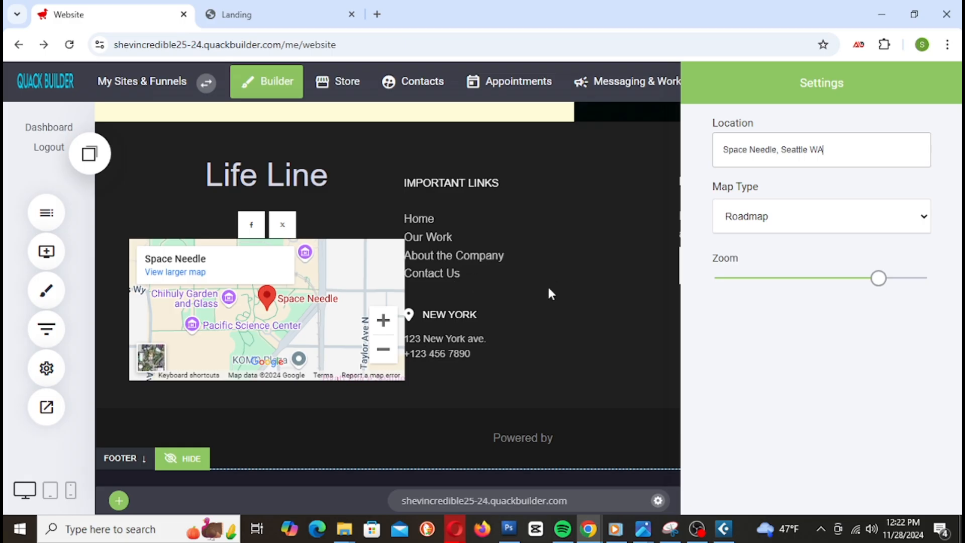
click(559, 310)
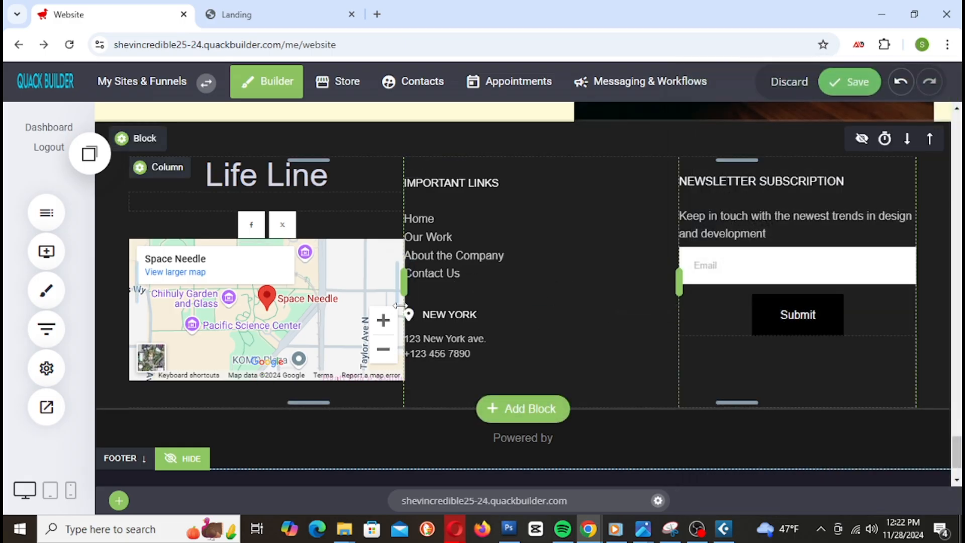
Narrow the map to 350px wide, add a little space above it, and save.
drag(400, 312, 377, 310)
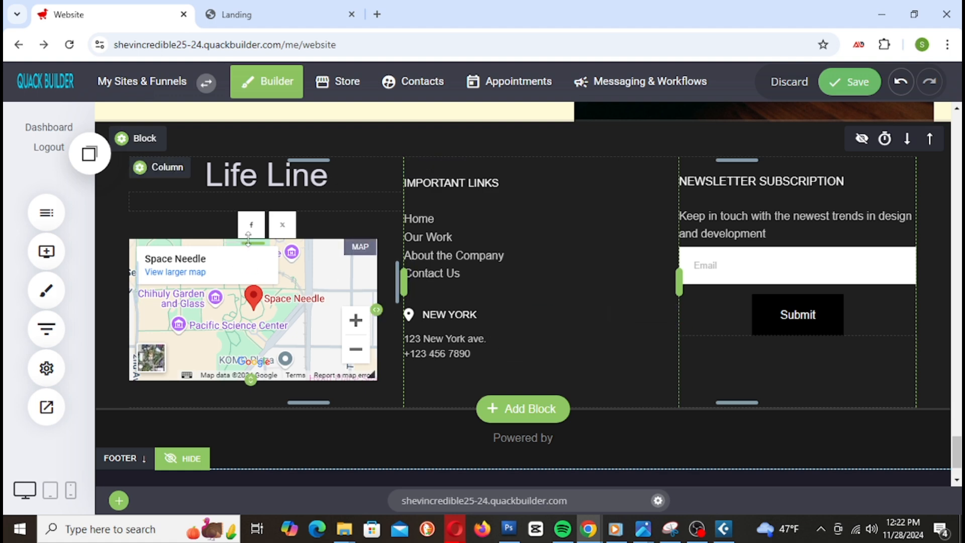
drag(247, 239, 247, 258)
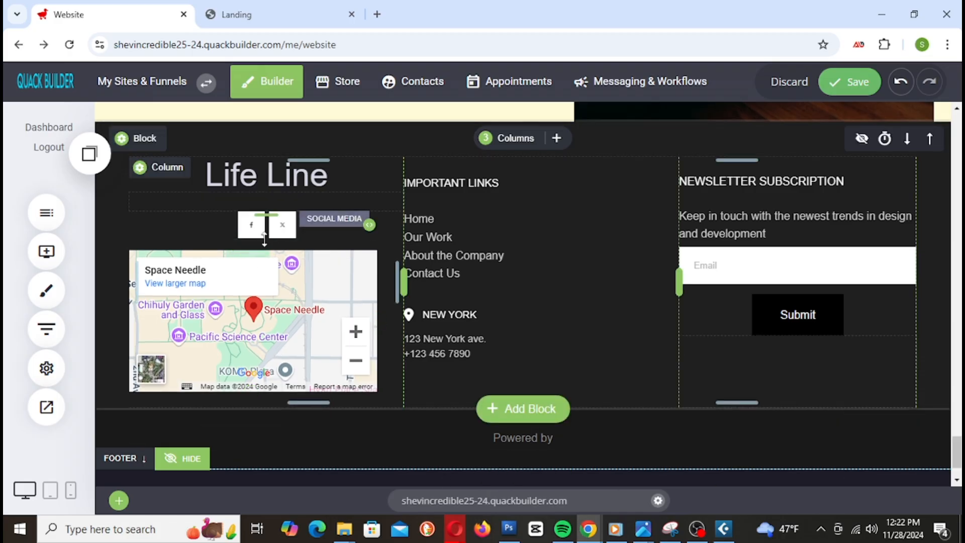
drag(260, 245, 257, 249)
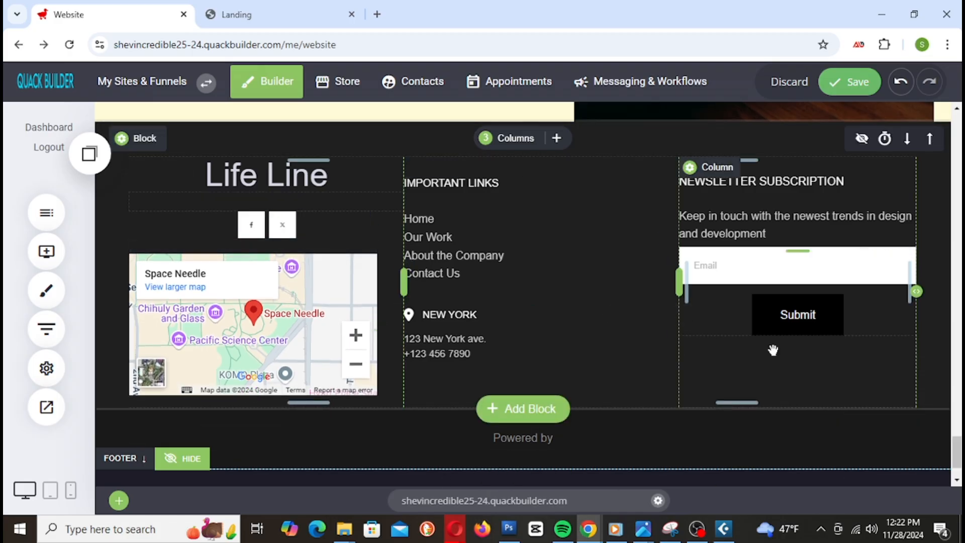
click(860, 87)
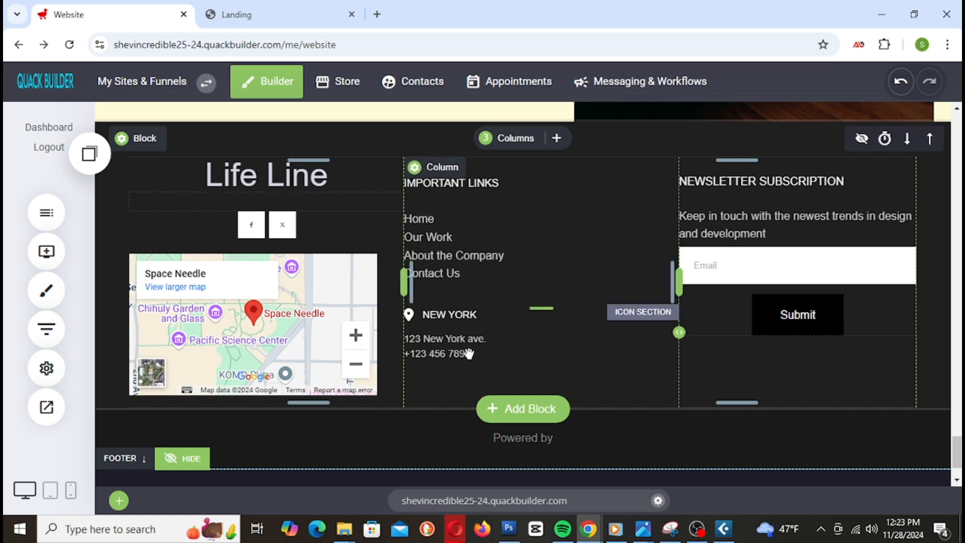
Drop a Text widget under the Life Line heading and select its lorem ipsum paragraph.
click(56, 260)
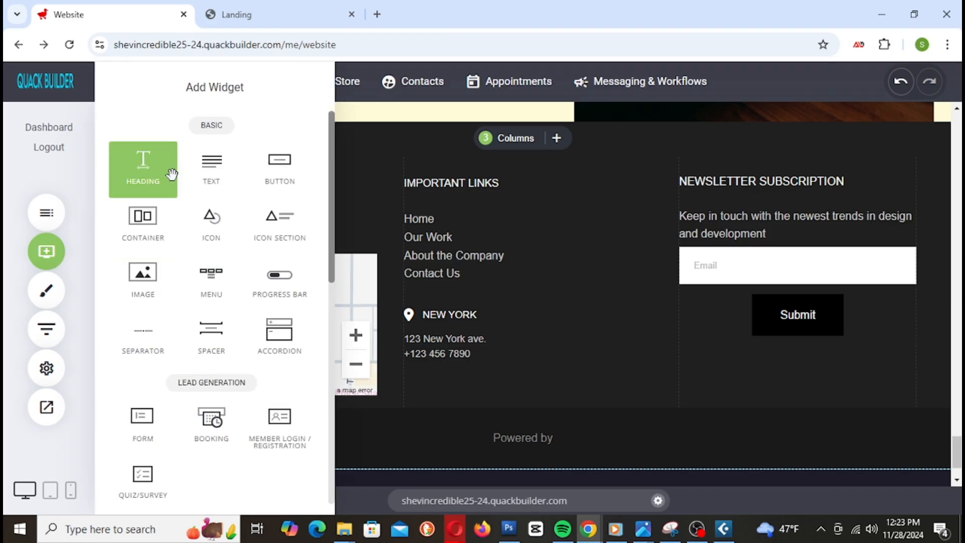
drag(213, 176, 278, 203)
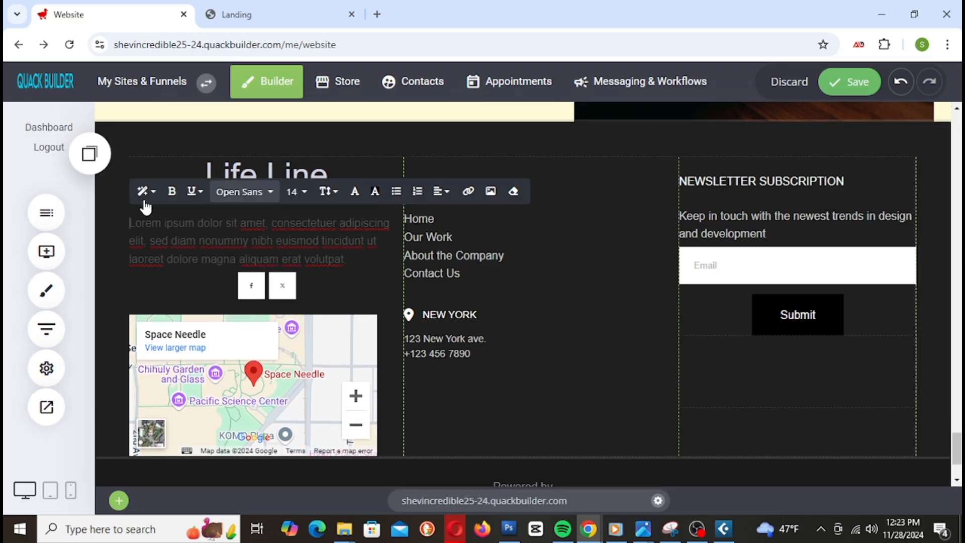
click(131, 230)
drag(131, 231, 378, 295)
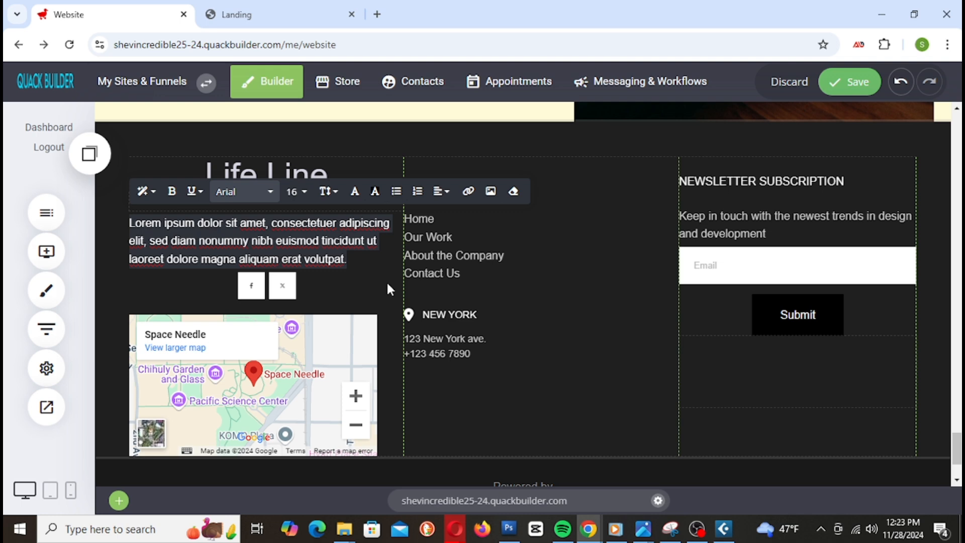
Type 'Contact Us For Help If You Need It' and the help phone number, each on its own line.
text(C)
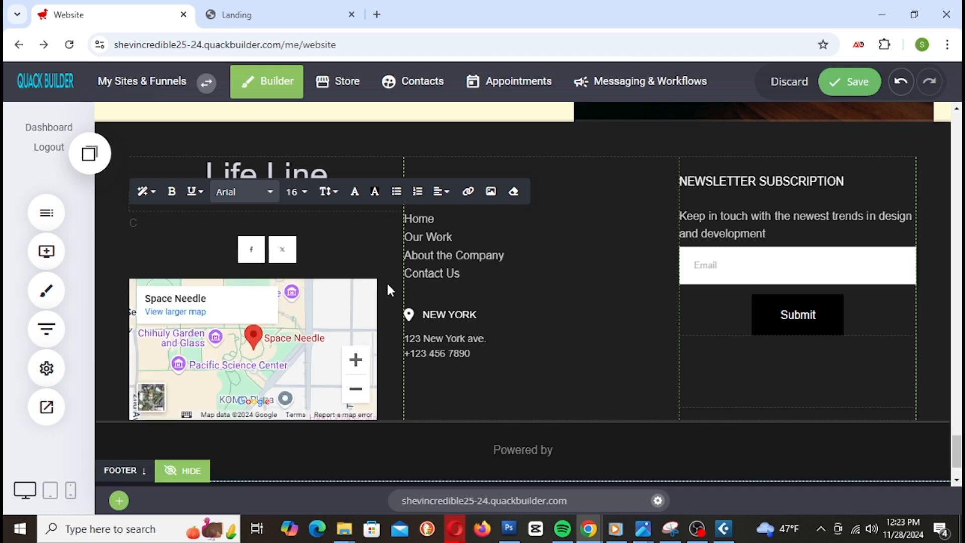
text(ontact Us)
text(For Help)
text(If You Need It)
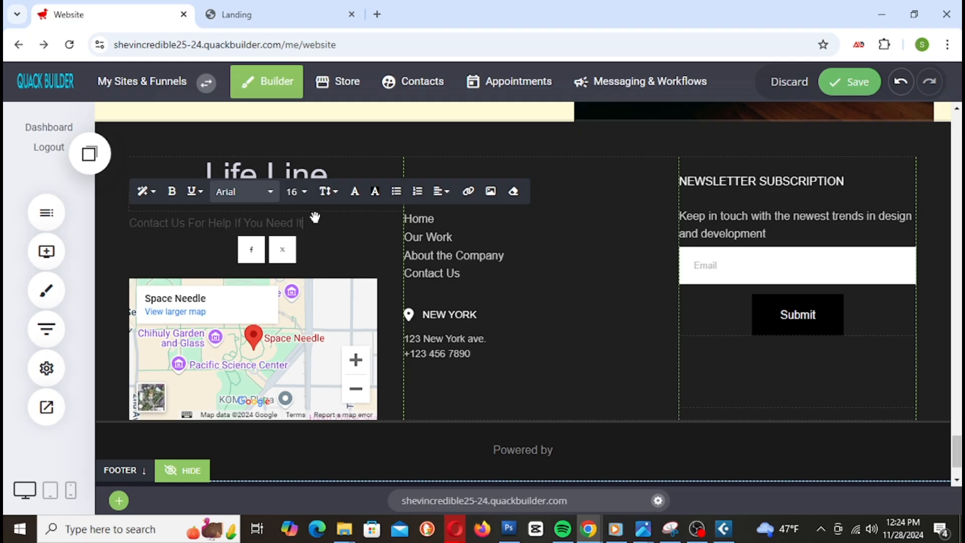
key(Return)
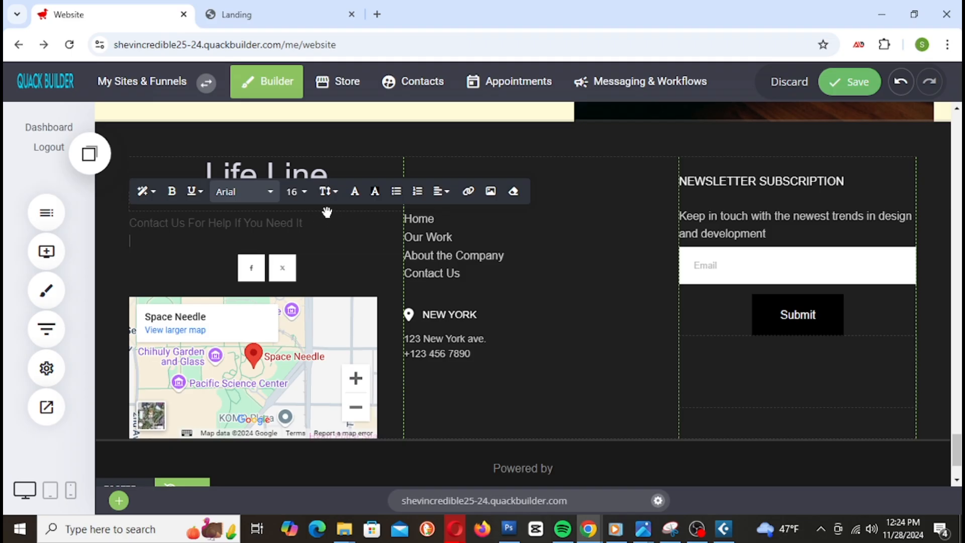
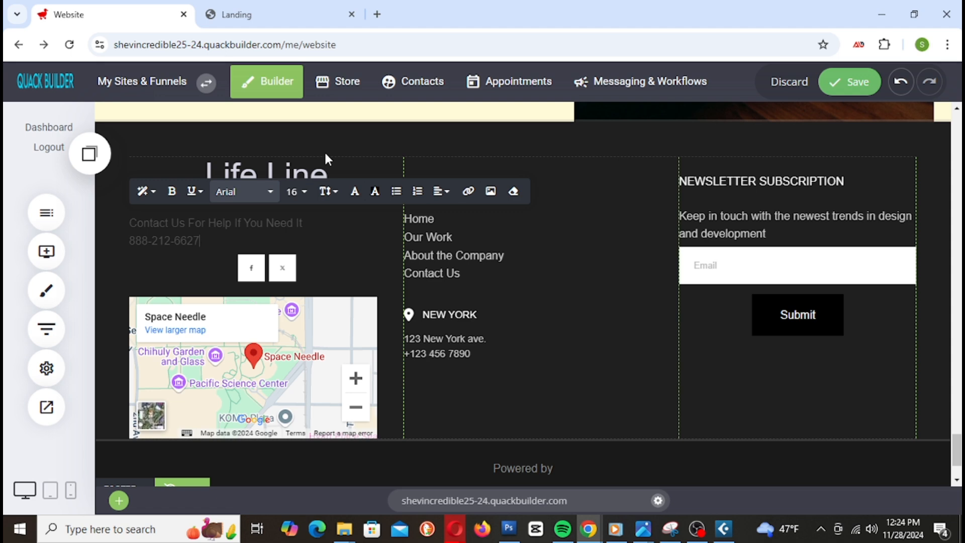
key(Return)
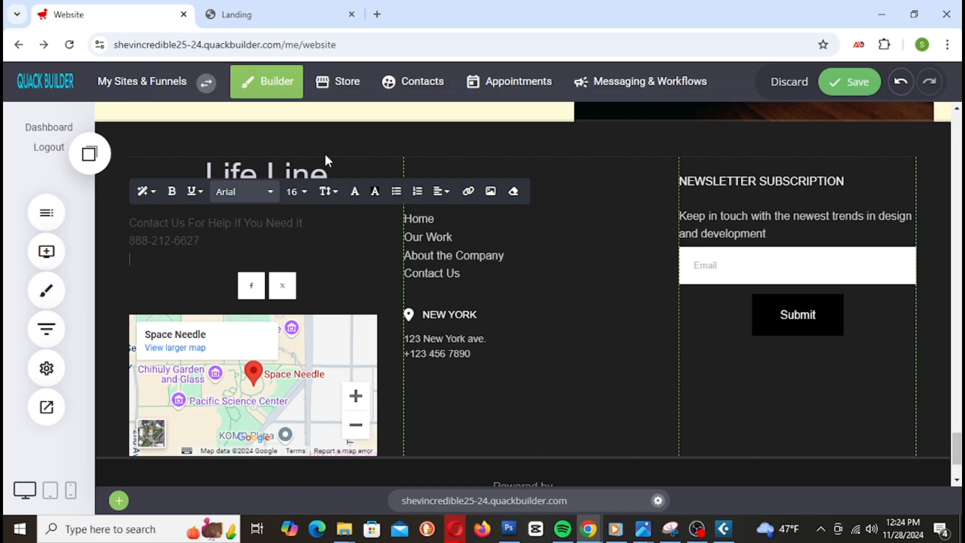
Add an 'Email Customer Support' line and the support e-mail address below the phone number.
text(Email Customer Support)
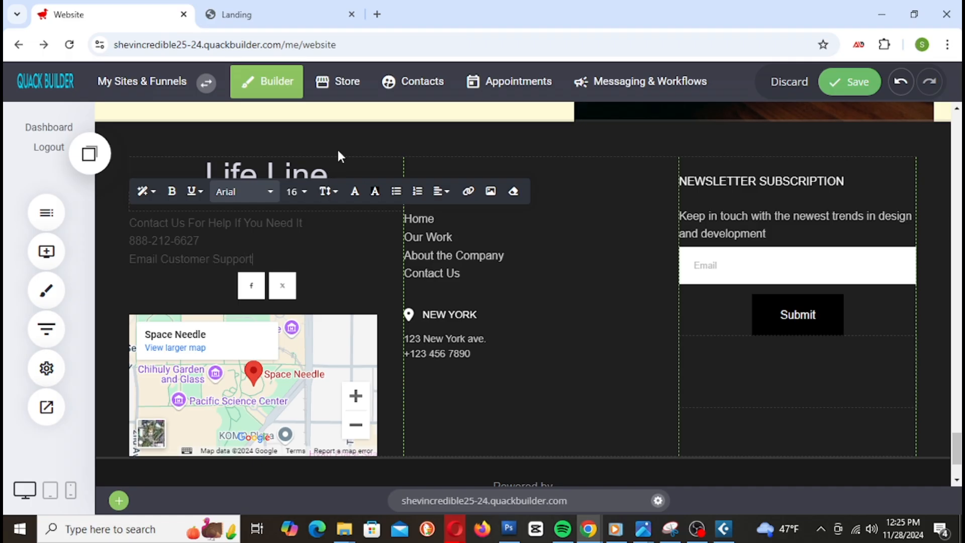
key(Return)
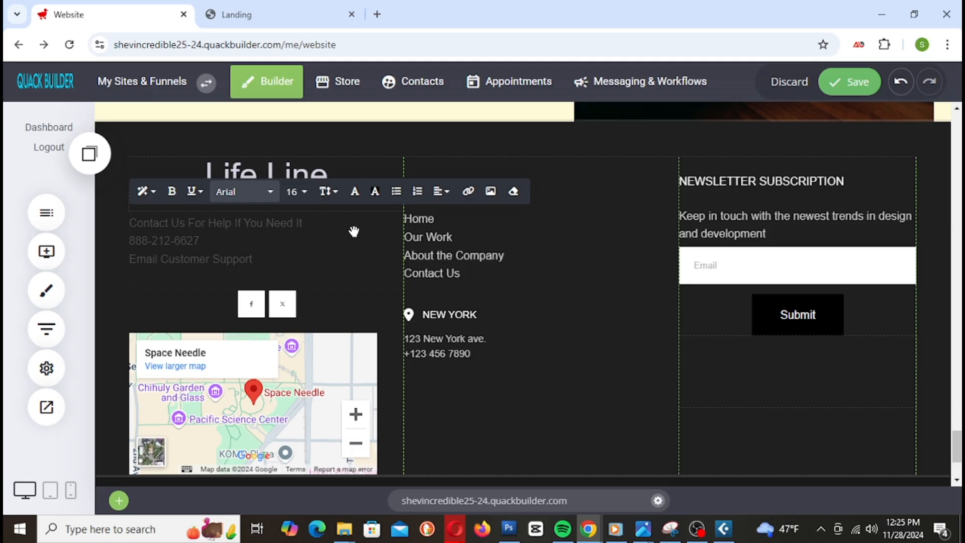
text(Li)
key(BackSpace)
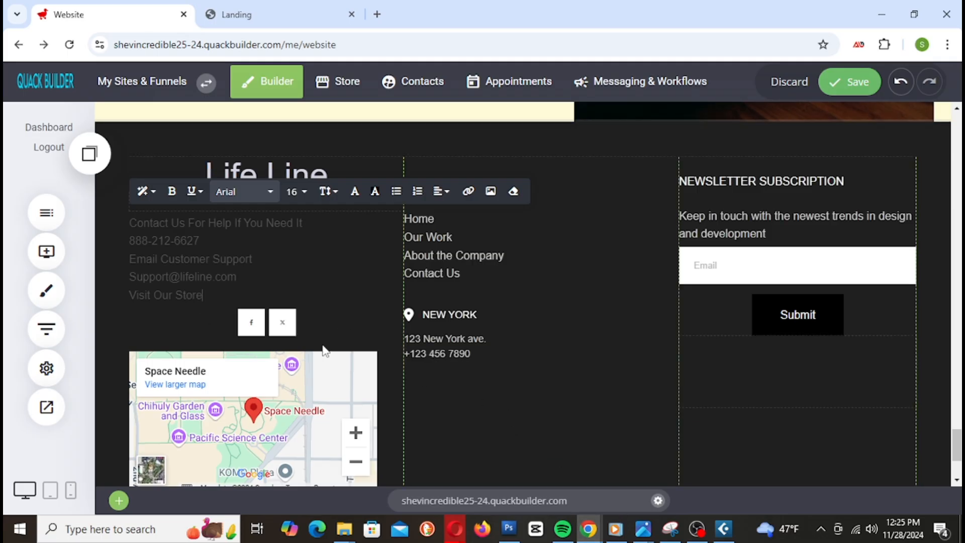
Reopen the contact text and select all five contact lines.
click(258, 284)
double_click(209, 280)
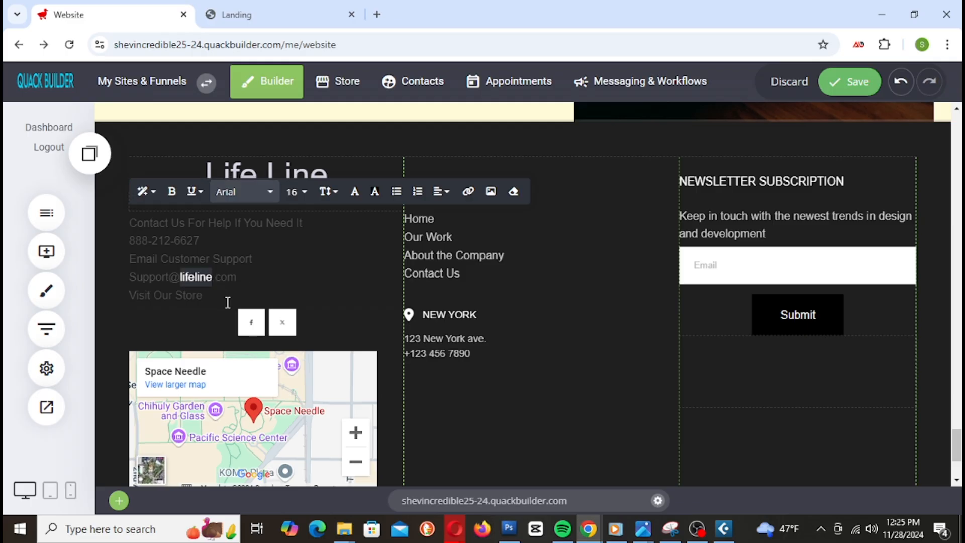
drag(208, 298, 156, 200)
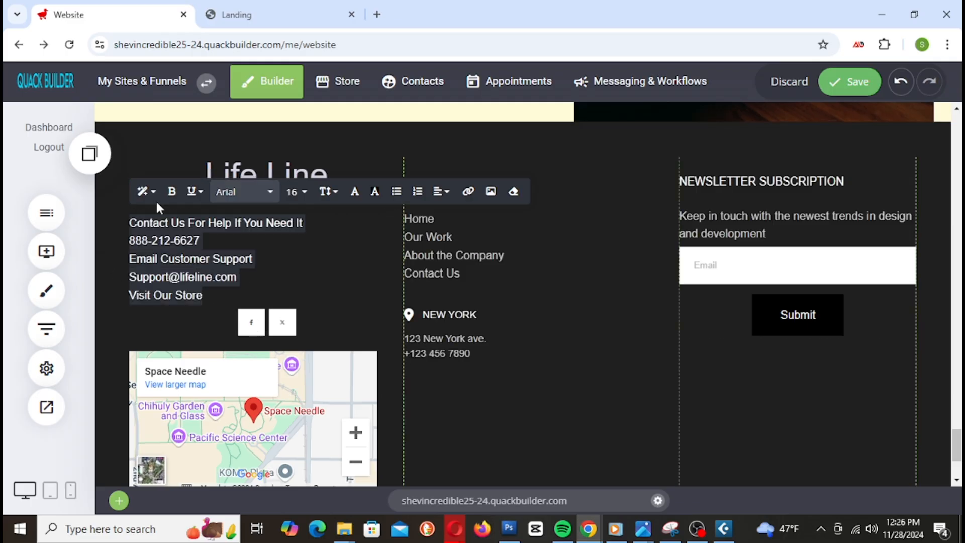
Make the selected contact text white (FFFFFF) at font size 22.
click(354, 191)
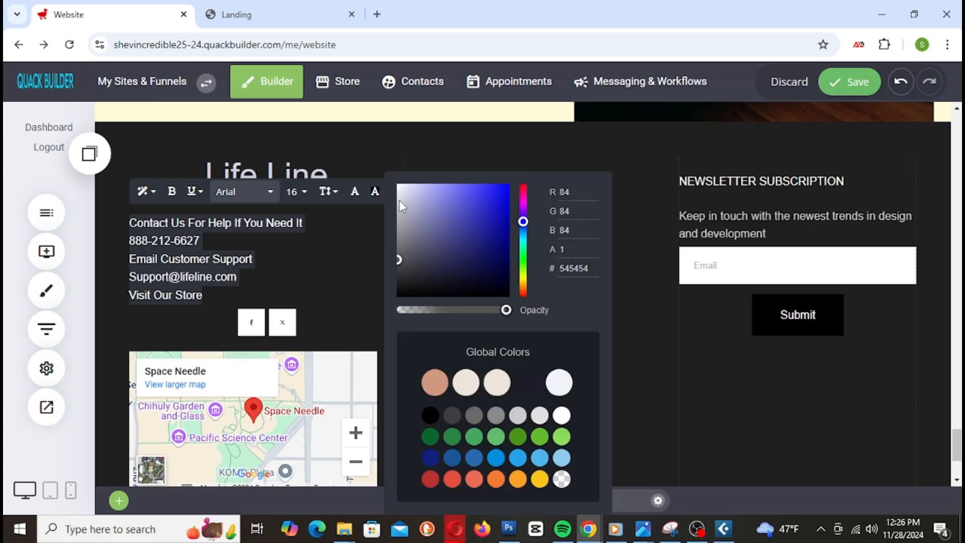
click(400, 186)
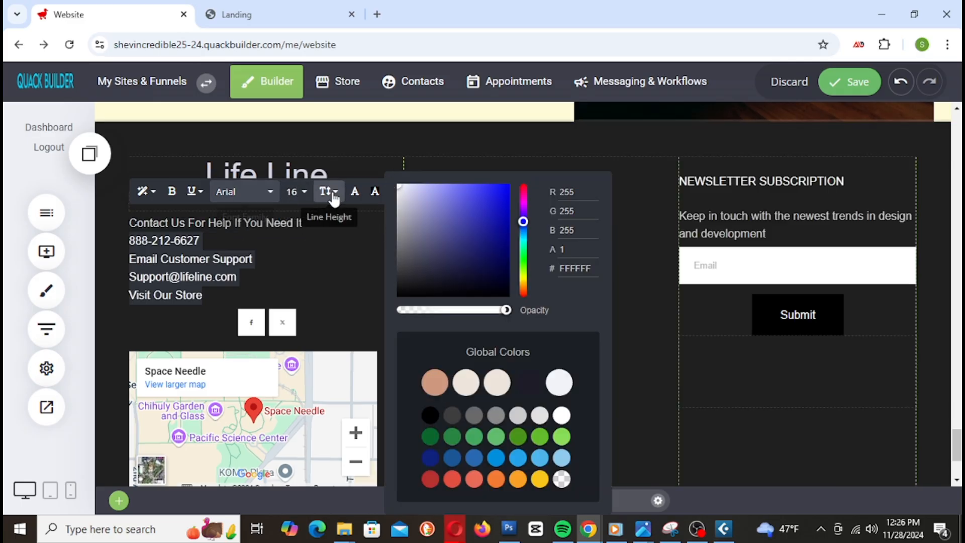
click(296, 191)
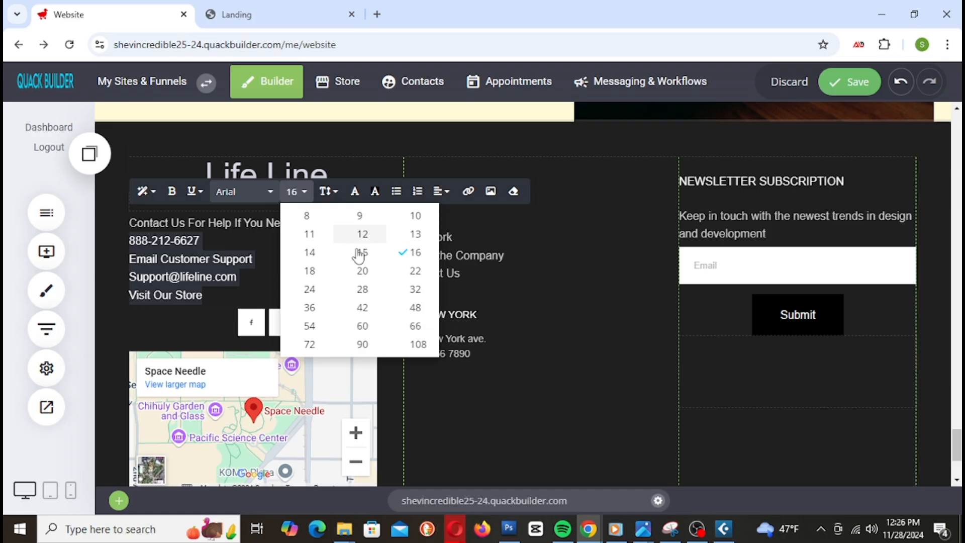
click(411, 274)
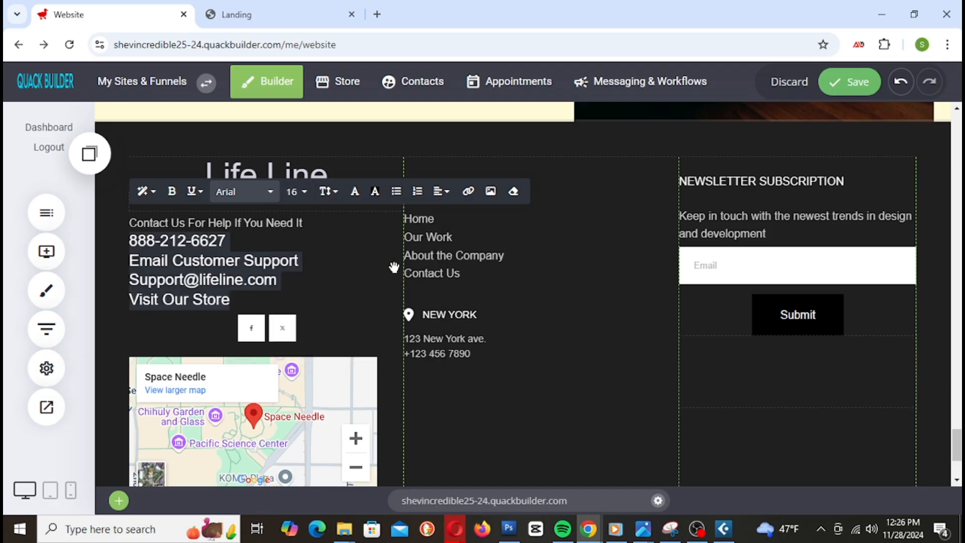
click(476, 386)
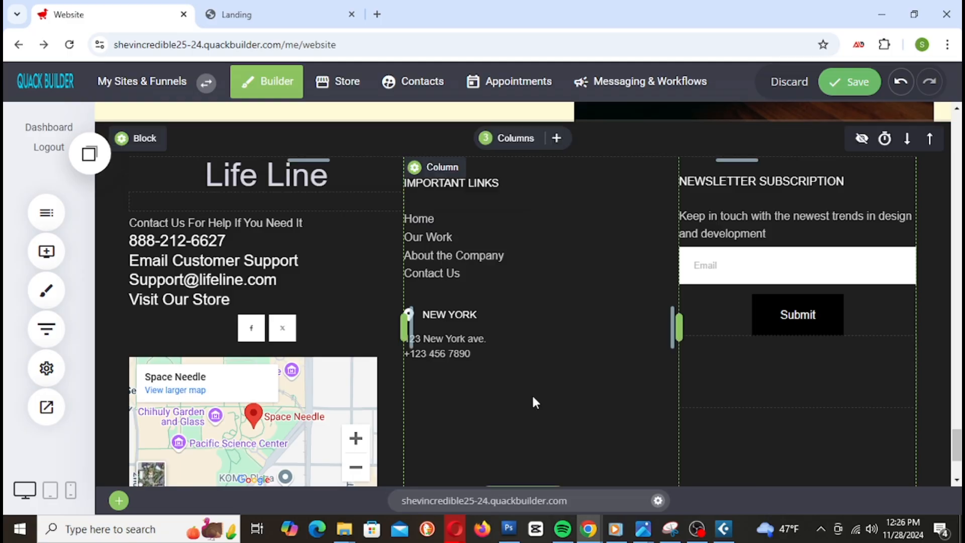
Move the map under the contact lines and the social icons under the New York address, with 6px map spacing, and save.
drag(243, 395, 238, 318)
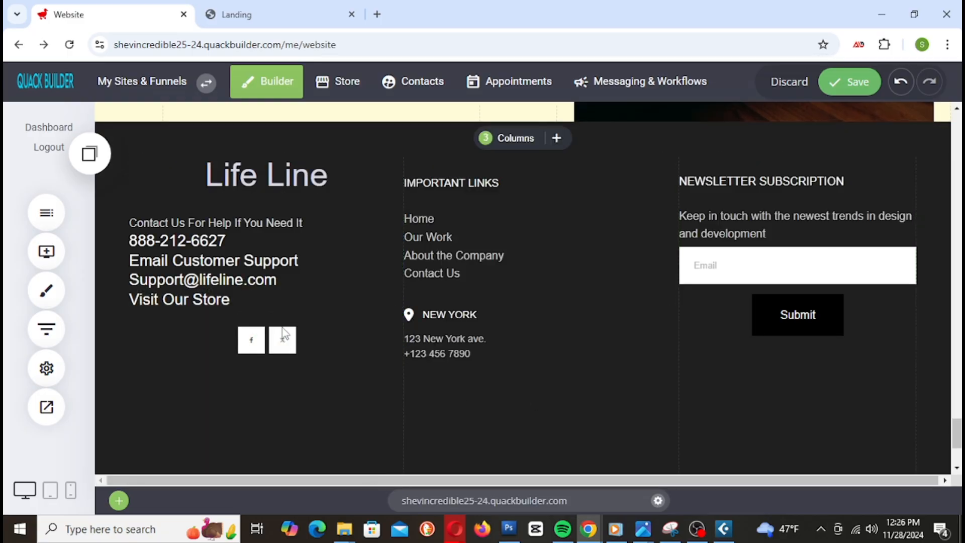
scroll(453, 302, down, 2)
scroll(452, 322, down, 1)
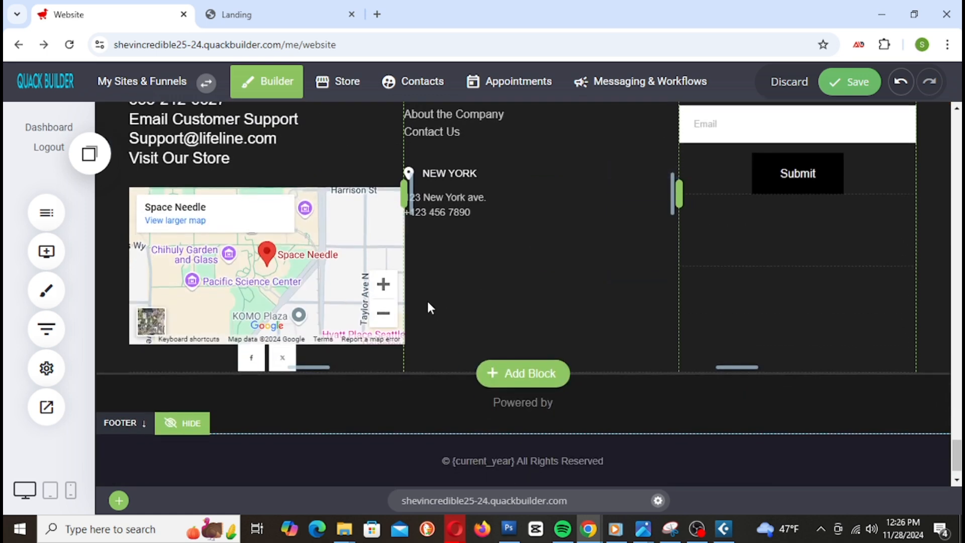
drag(274, 361, 497, 241)
scroll(318, 298, up, 2)
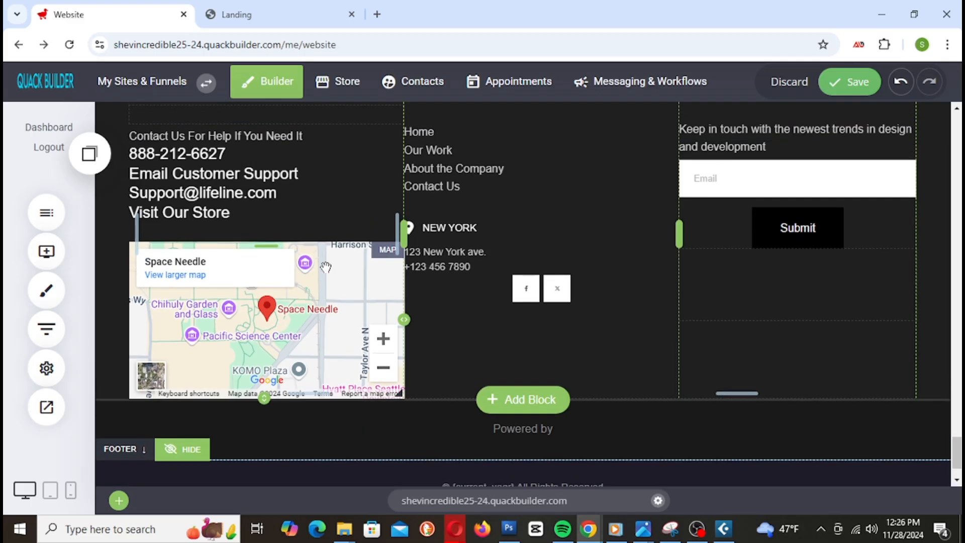
drag(216, 237, 215, 242)
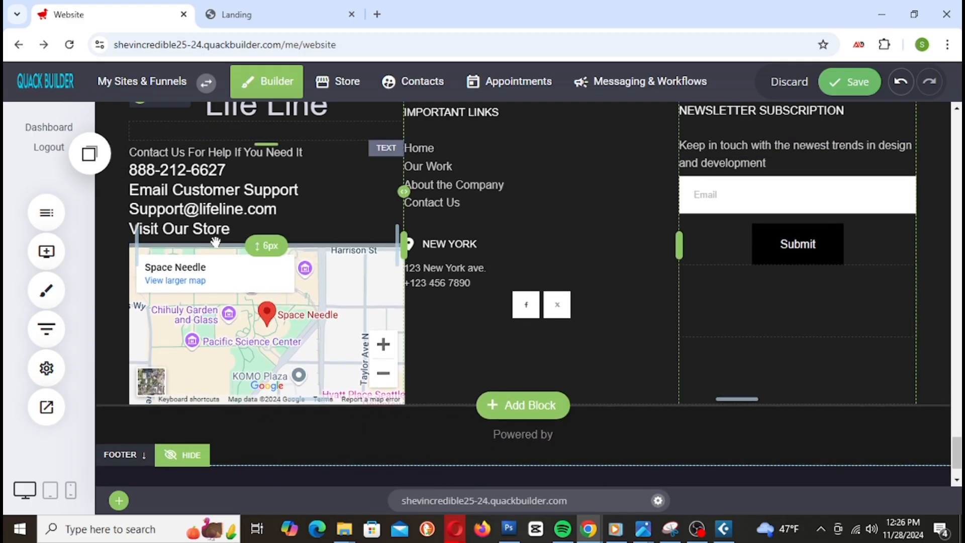
scroll(795, 351, up, 2)
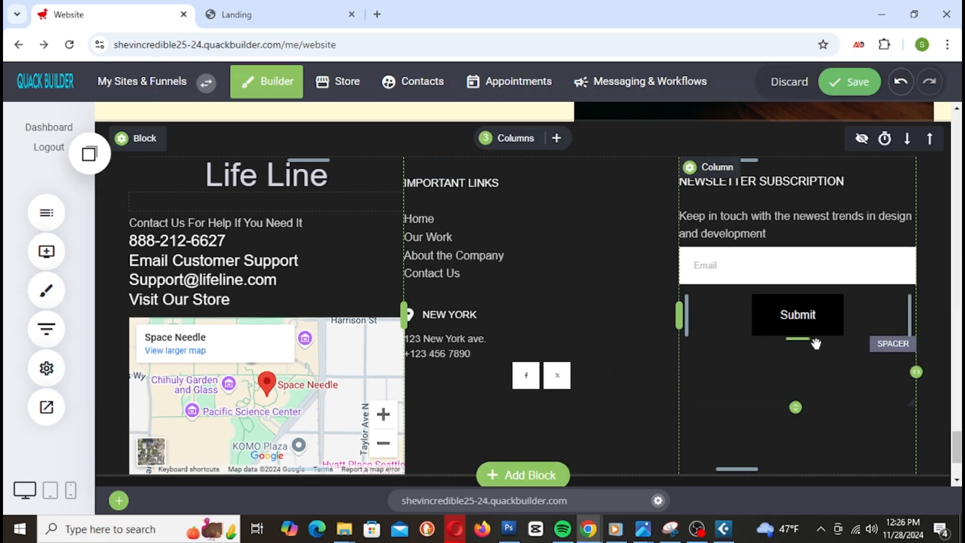
click(843, 89)
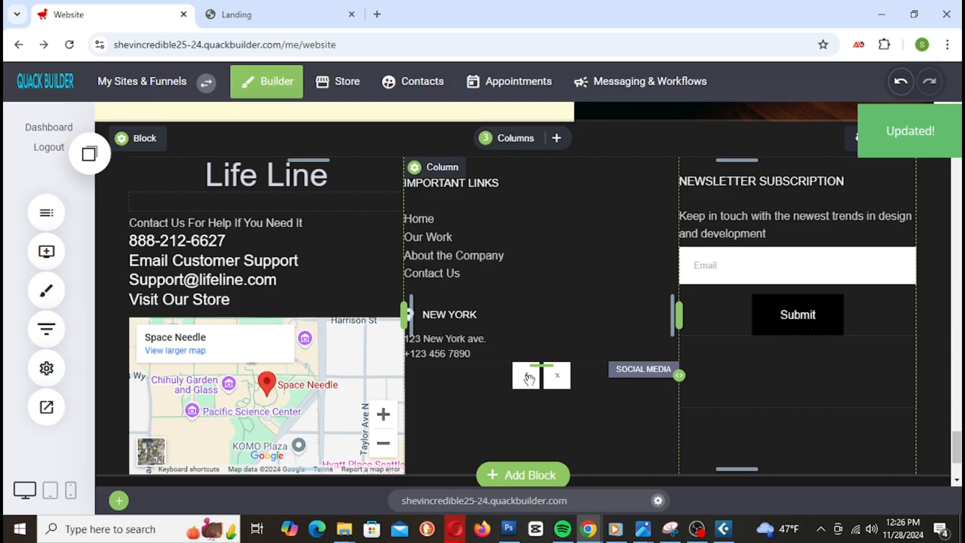
Left-align the social icons with 12px space above, adjust the map column width, and save.
click(529, 378)
click(490, 342)
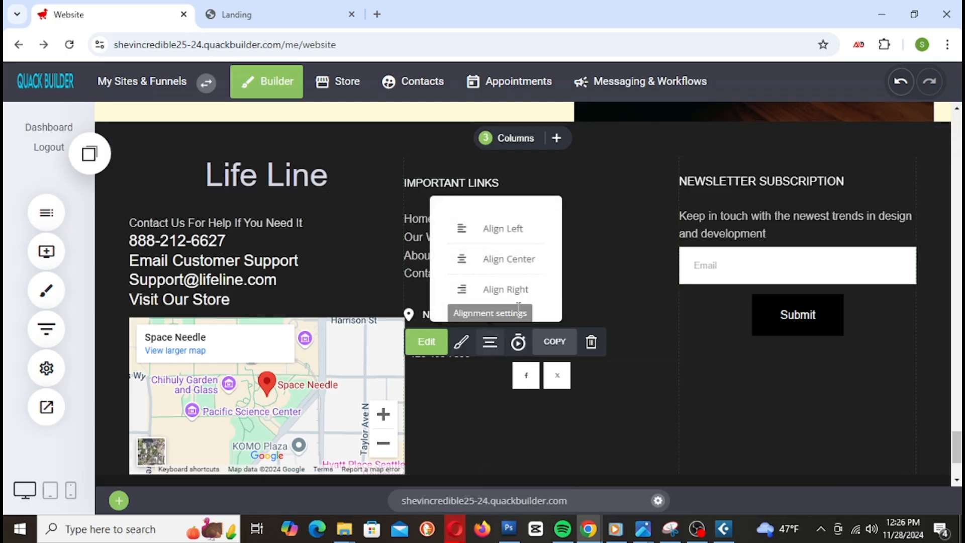
click(498, 229)
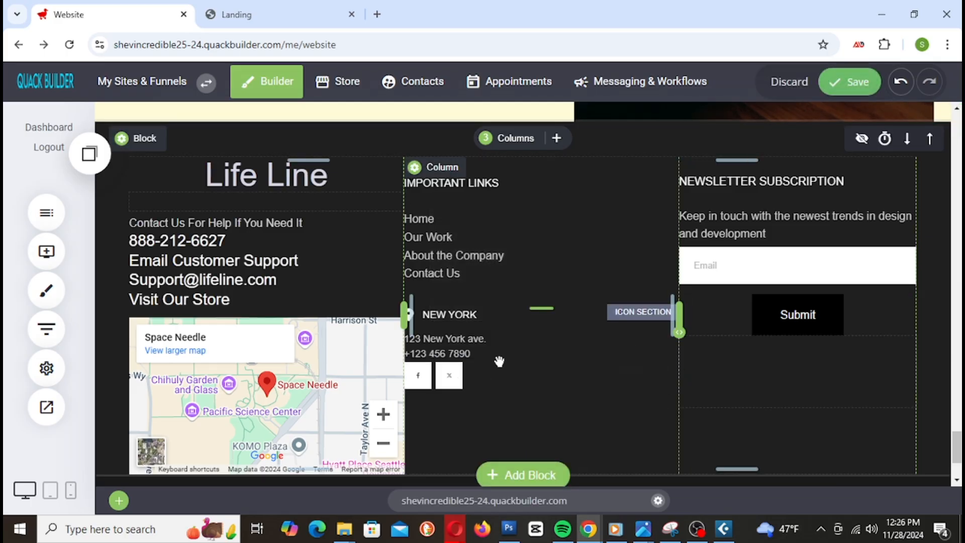
drag(541, 366, 535, 377)
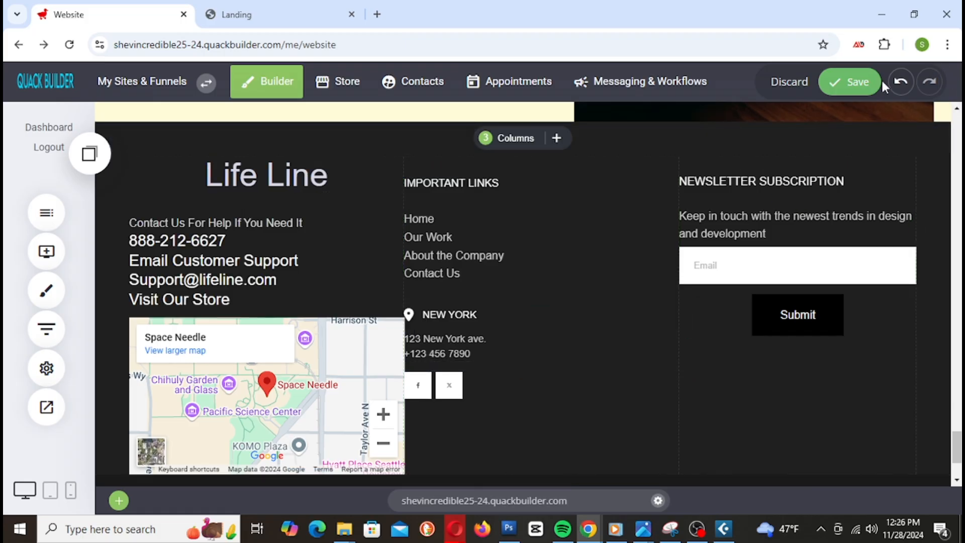
click(851, 86)
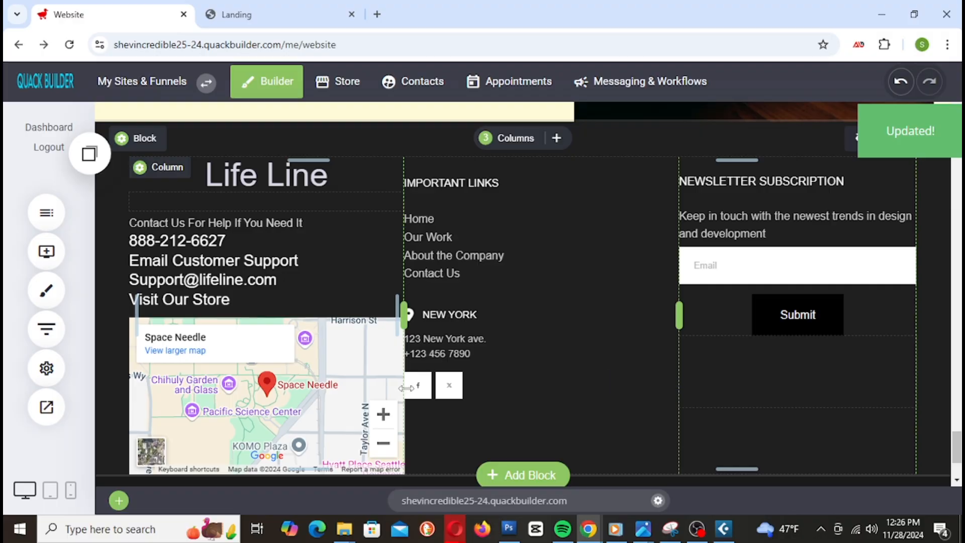
drag(406, 388, 388, 394)
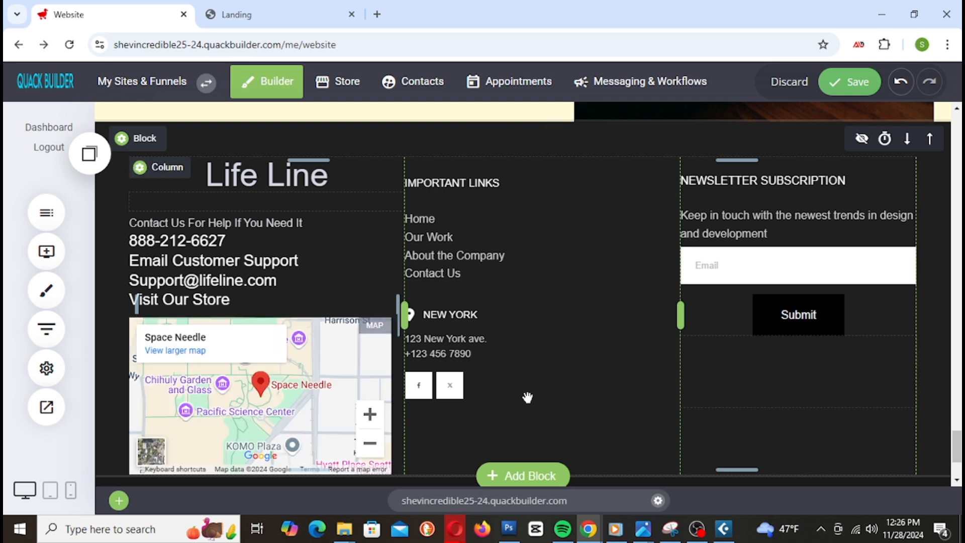
click(840, 85)
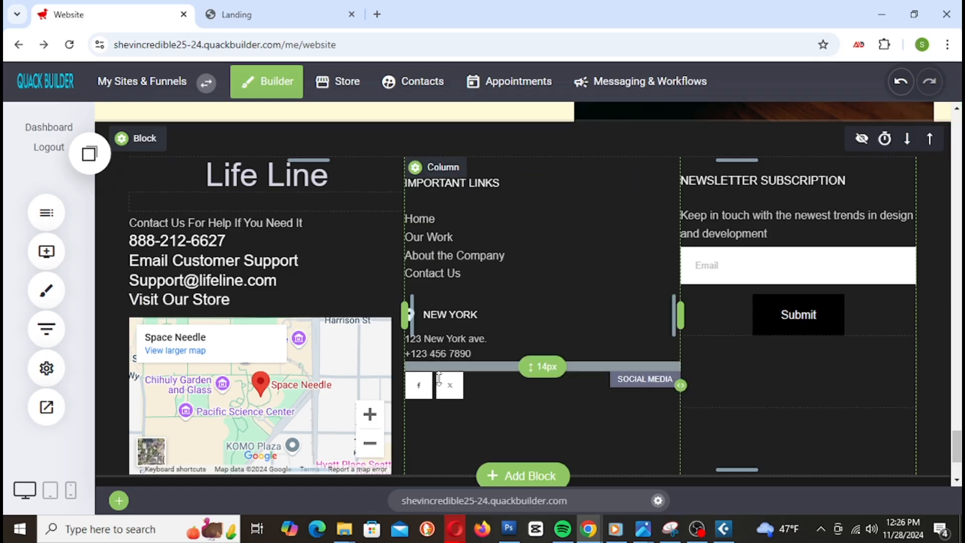
Replace Google+ with Tumblr and Pinterest in the footer social icons, then save.
click(482, 390)
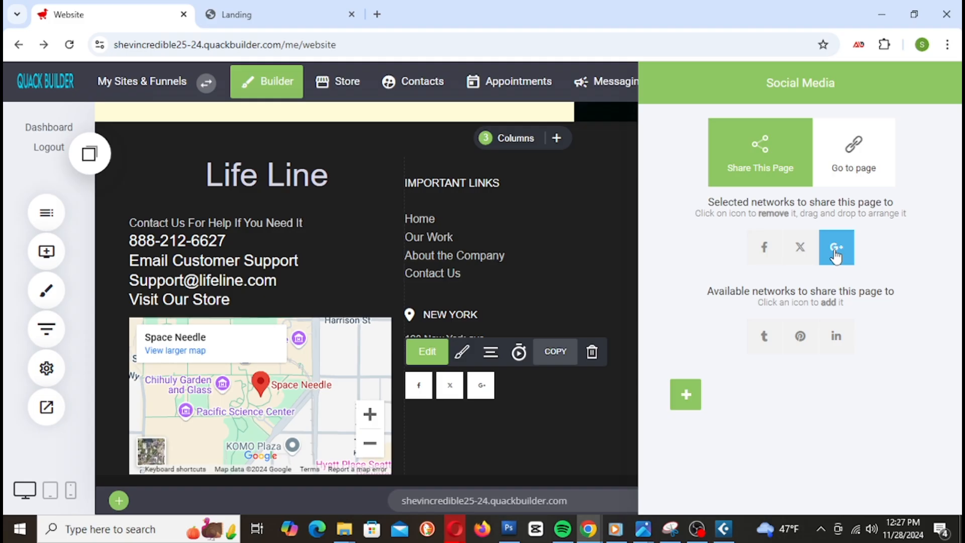
click(848, 263)
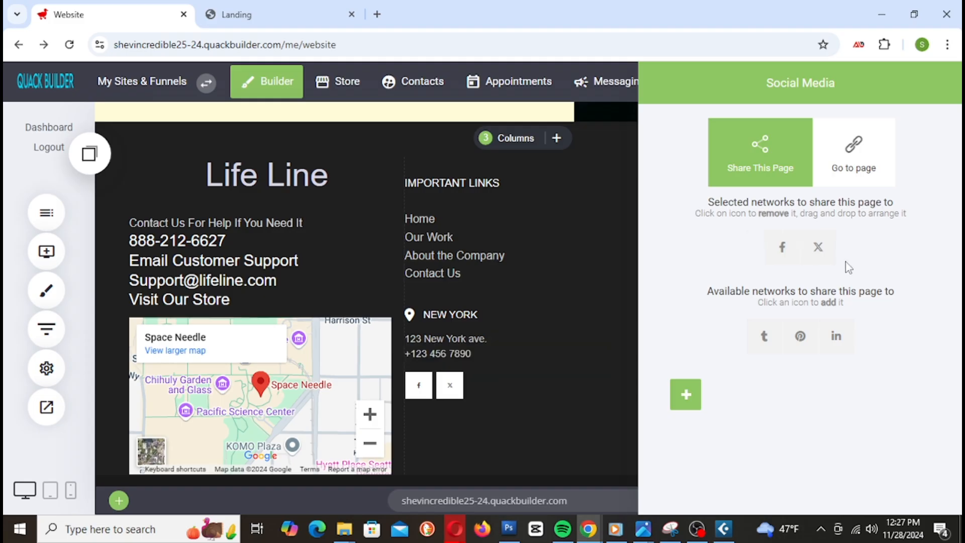
click(765, 350)
click(783, 349)
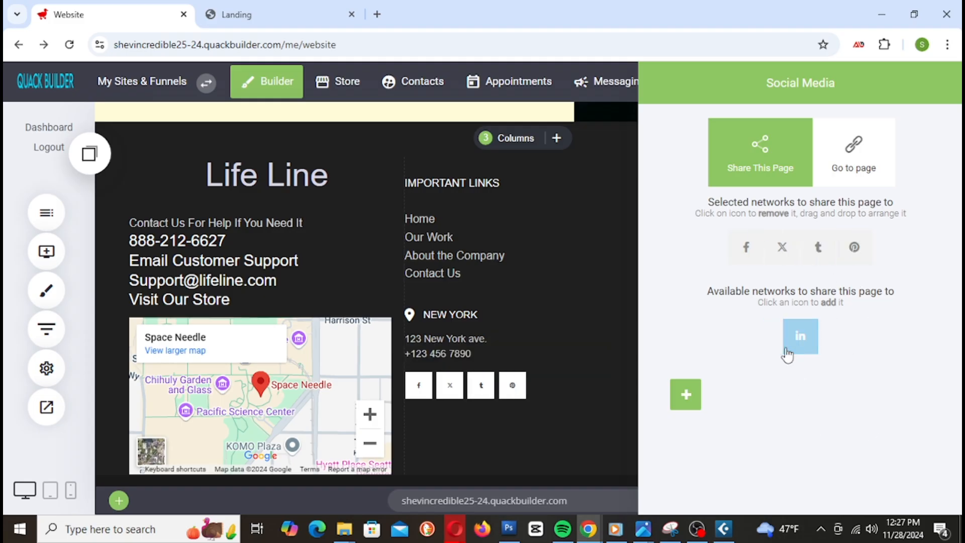
click(566, 311)
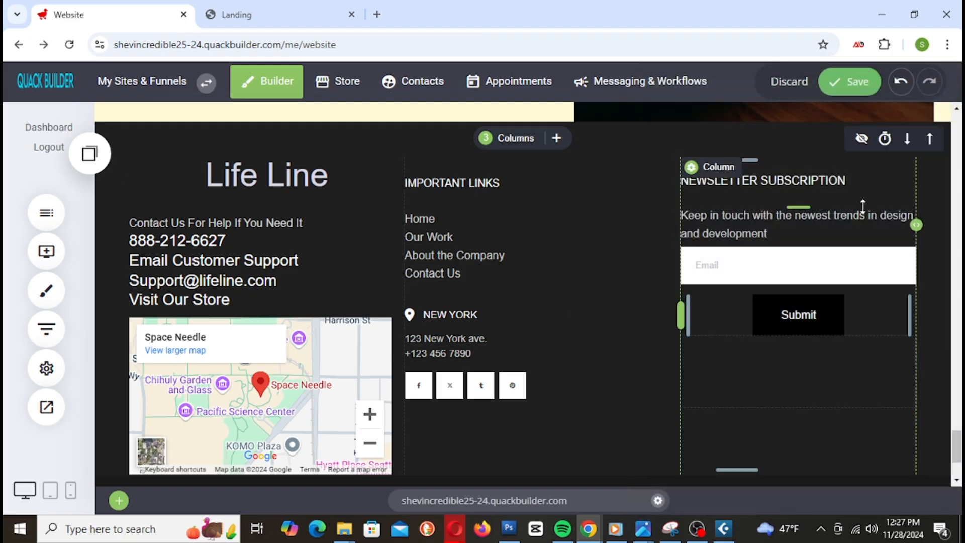
click(873, 85)
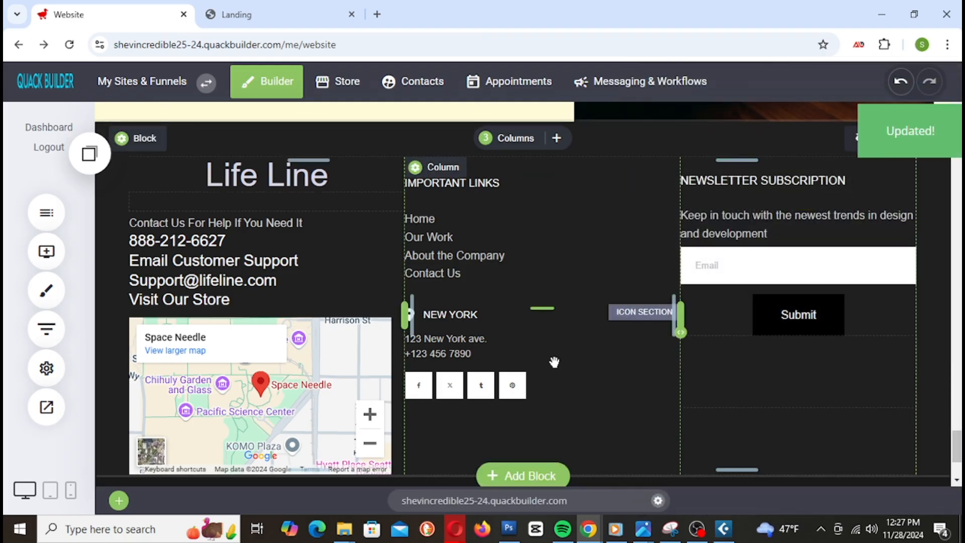
Delete the 'Powered by' widget at the footer bottom, confirming with Yes, and save.
scroll(578, 427, up, 5)
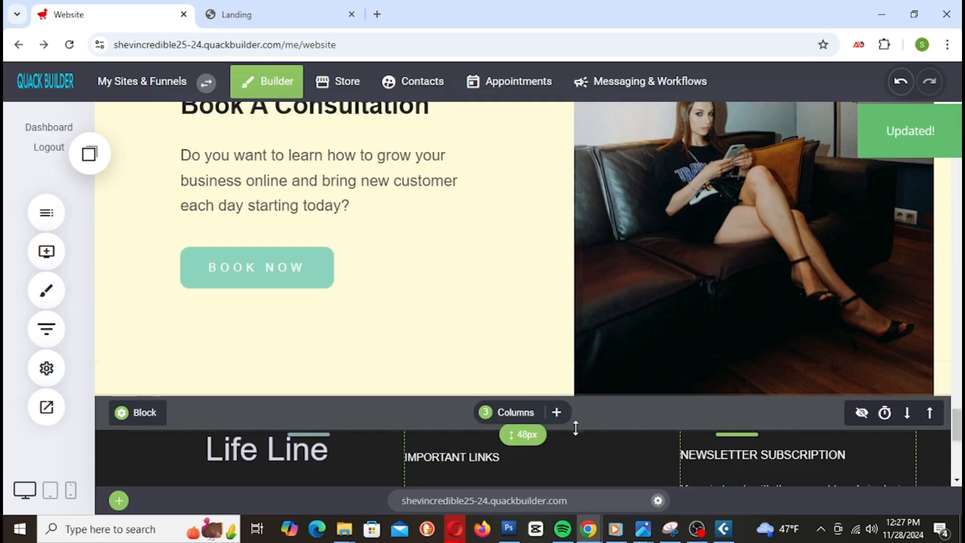
scroll(577, 426, down, 8)
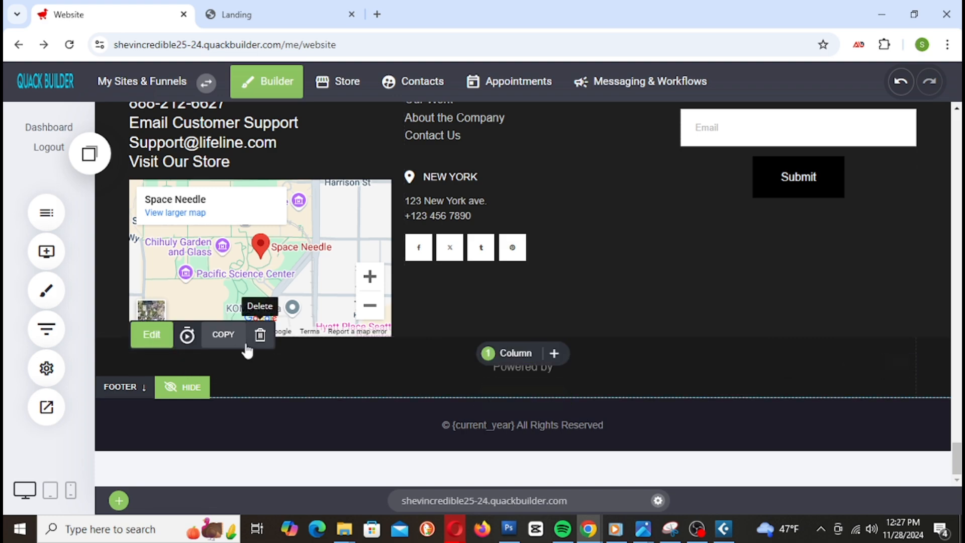
click(260, 335)
click(539, 327)
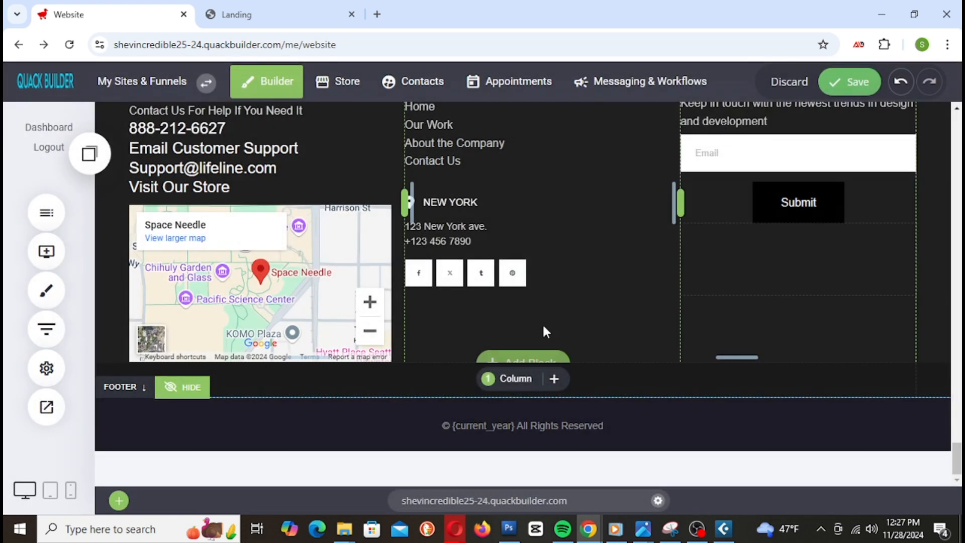
click(862, 92)
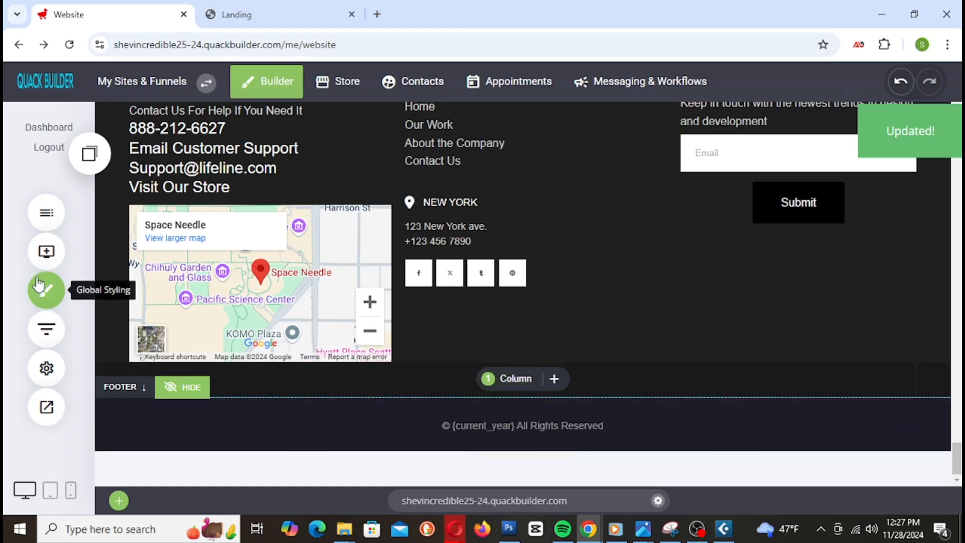
Place an image widget below the footer columns showing the payment-cards logos image, and save.
click(45, 251)
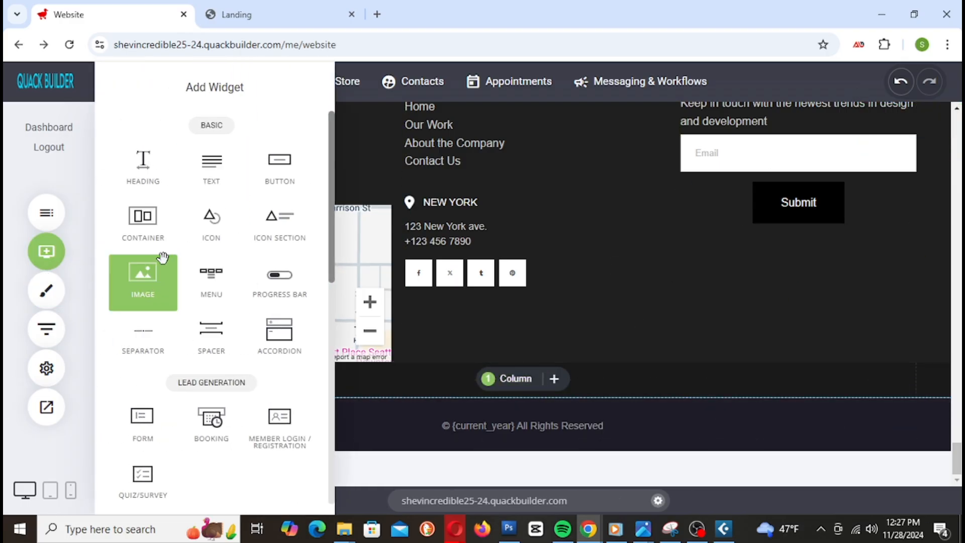
drag(150, 287, 553, 376)
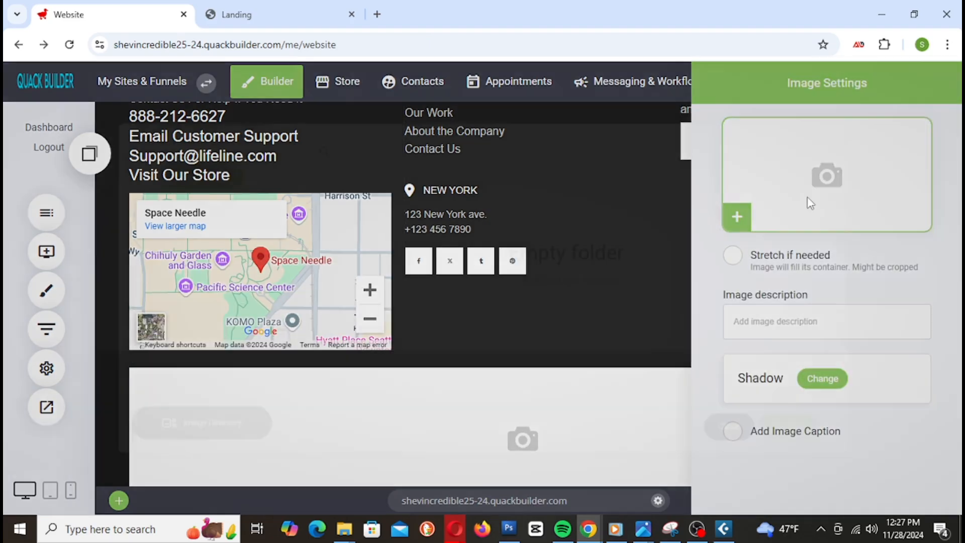
click(808, 198)
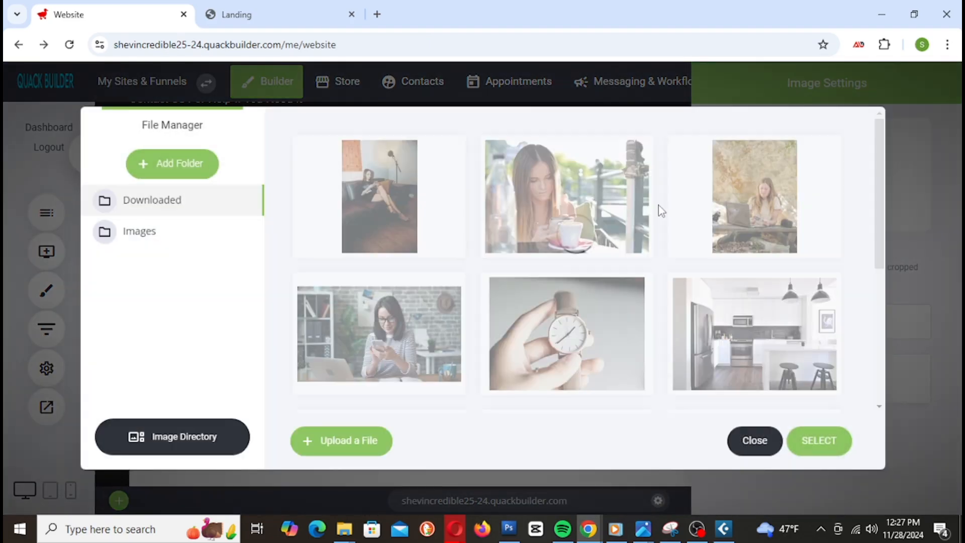
click(164, 236)
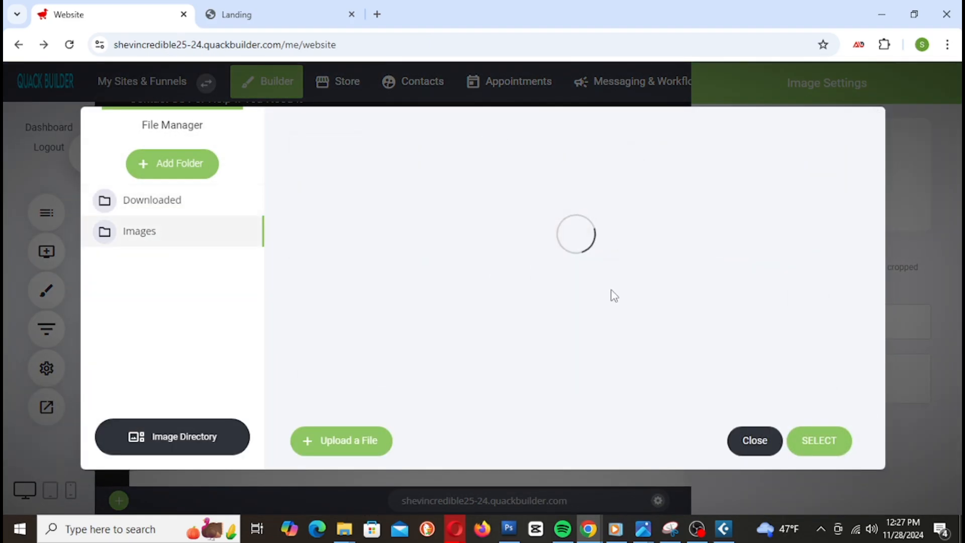
scroll(623, 312, down, 3)
scroll(624, 311, up, 3)
scroll(624, 311, down, 3)
scroll(612, 299, up, 3)
click(429, 213)
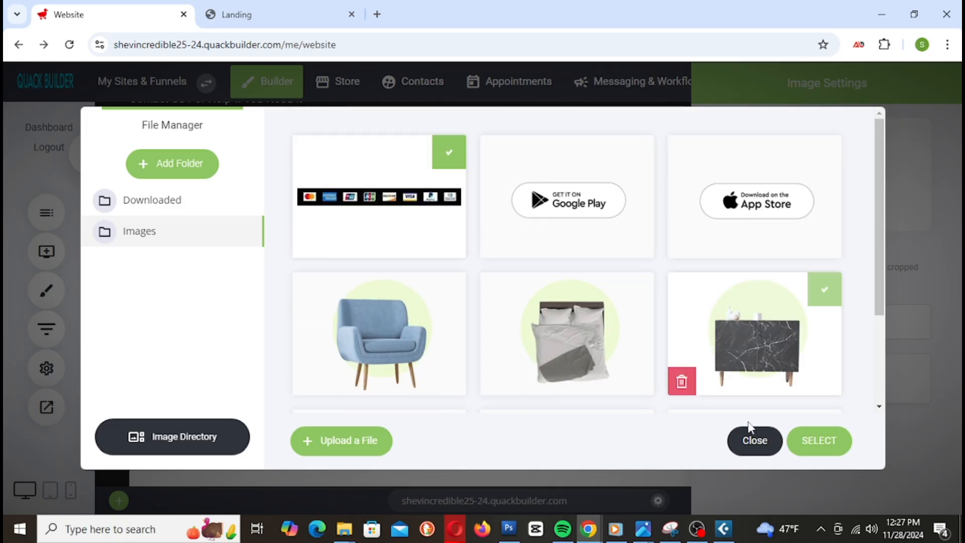
click(843, 447)
click(583, 309)
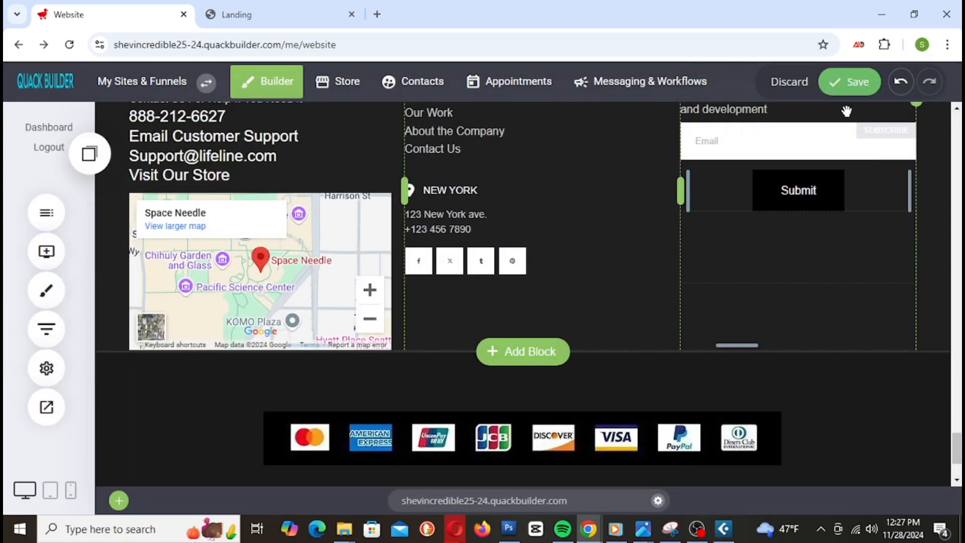
click(849, 81)
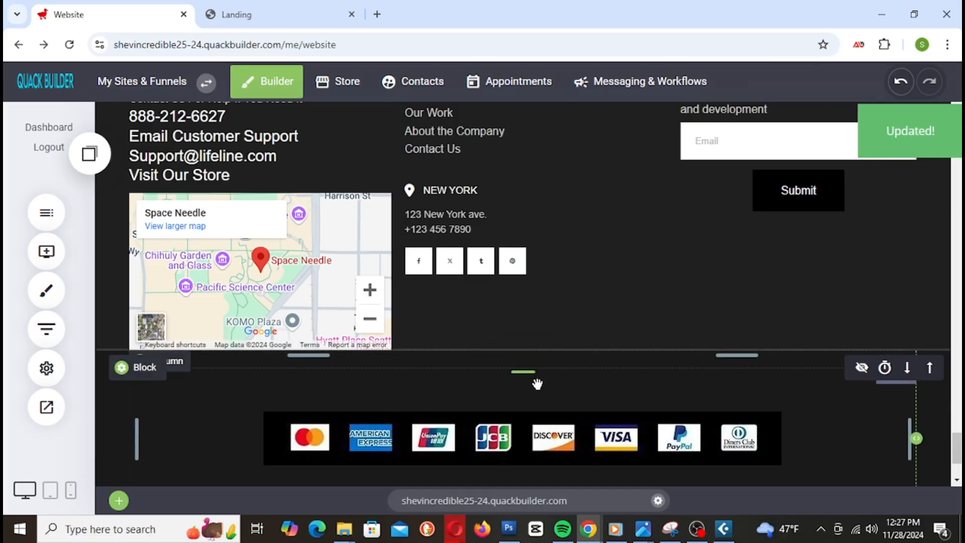
Shorten the payment-logos band to about 110px tall and save.
click(509, 371)
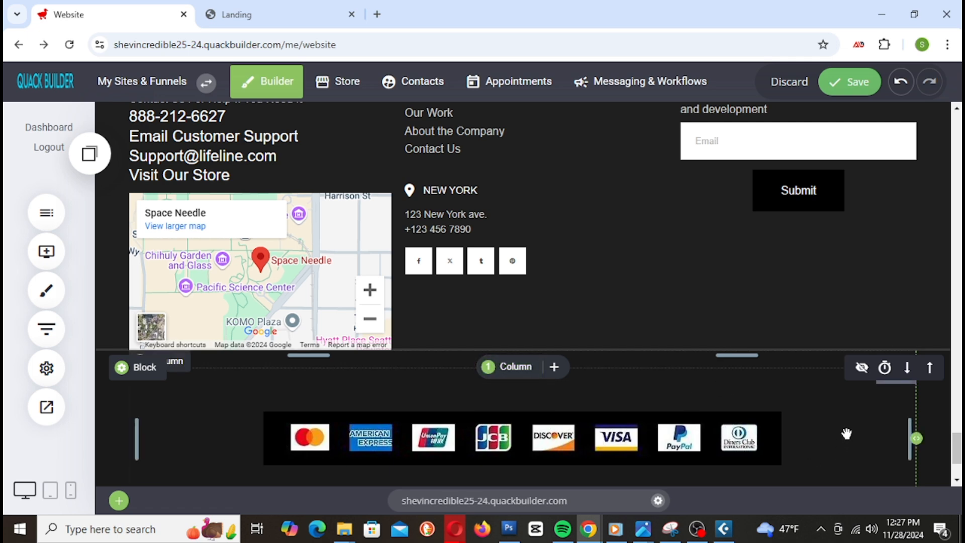
scroll(824, 412, down, 1)
drag(521, 432, 535, 371)
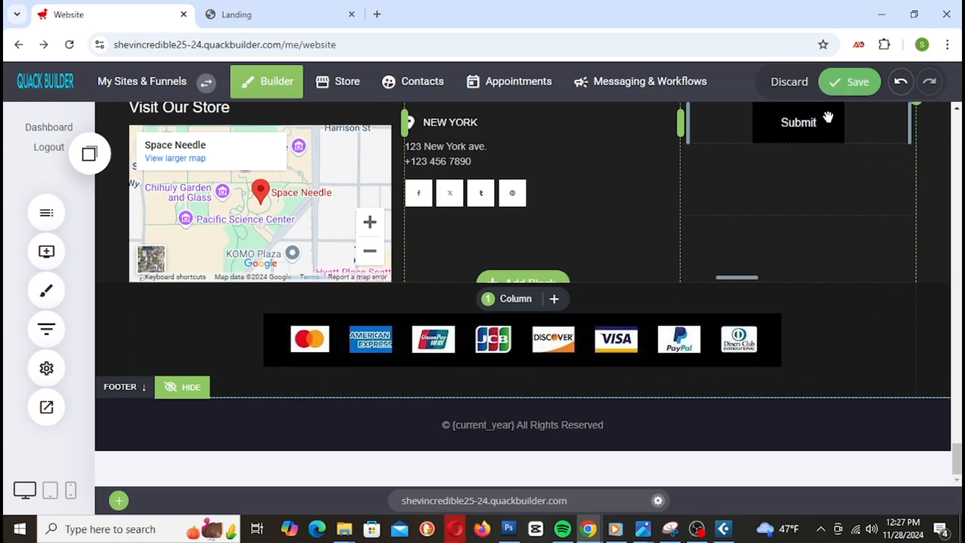
click(854, 75)
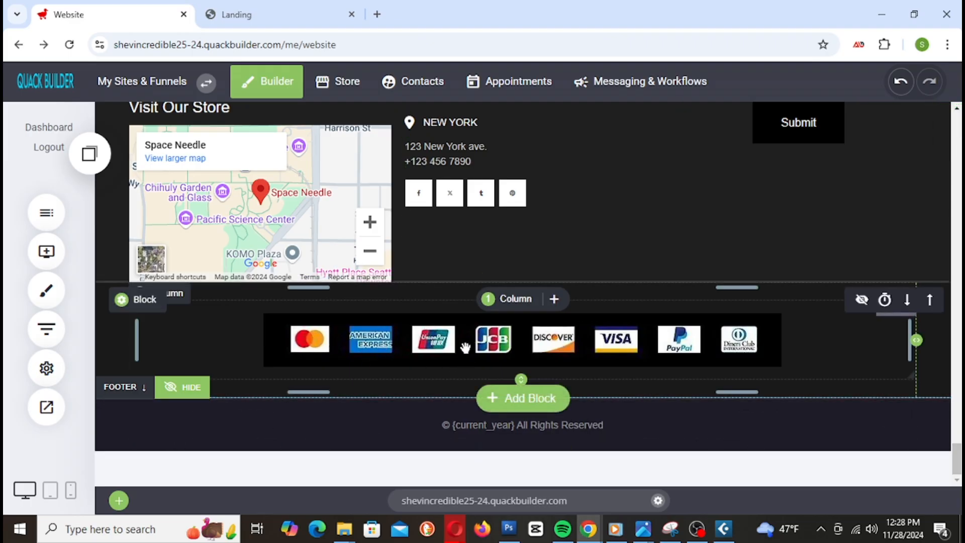
scroll(636, 329, up, 5)
Set the Life Line footer section's background colour to pure black (000000).
scroll(635, 329, down, 3)
scroll(634, 331, down, 1)
scroll(508, 286, up, 3)
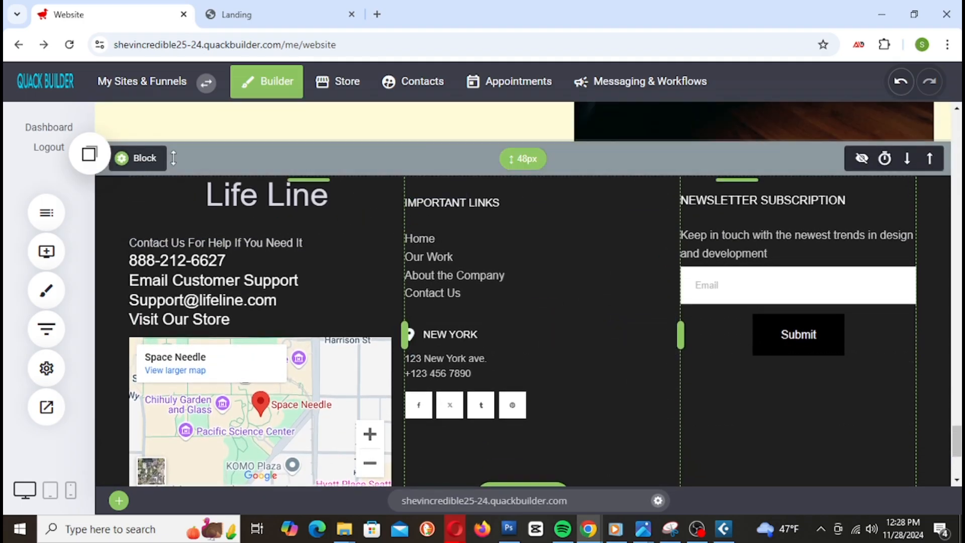
click(143, 165)
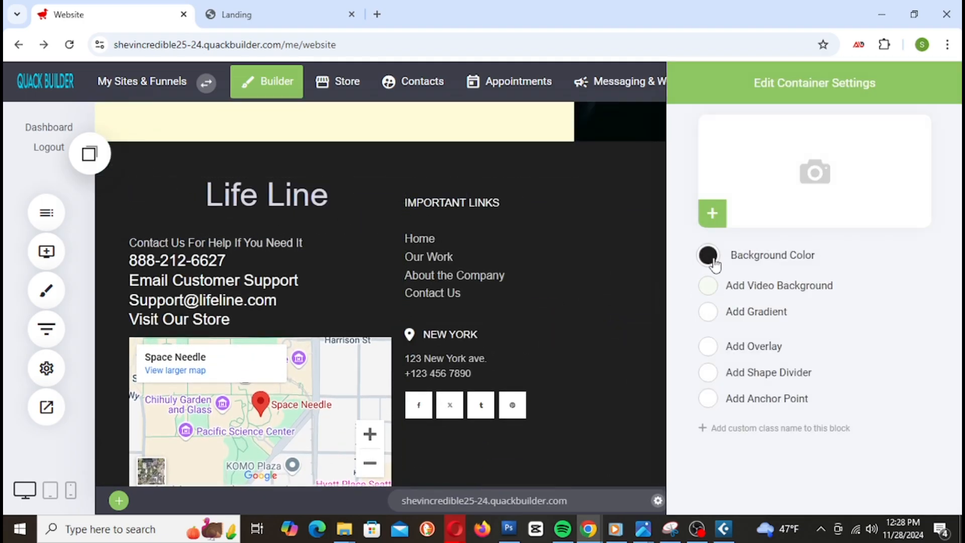
click(709, 256)
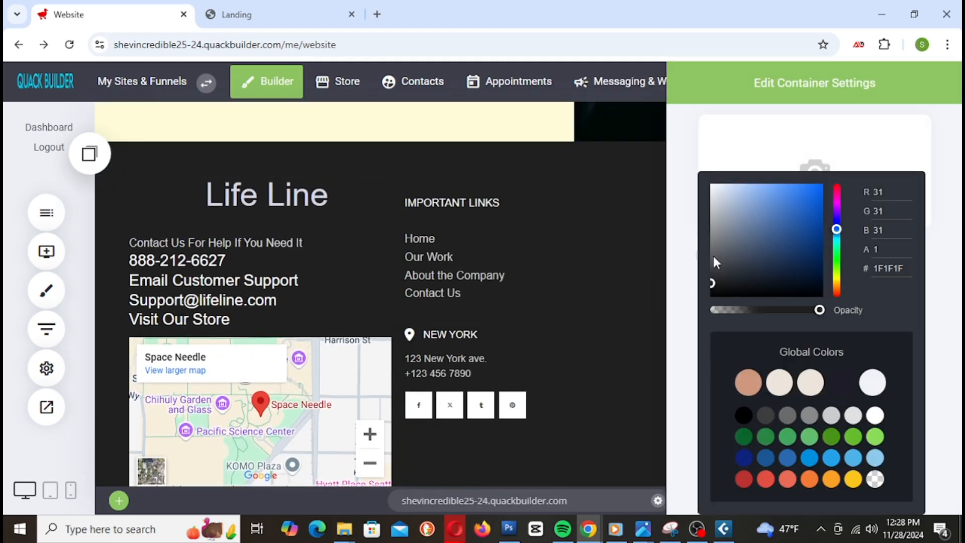
click(709, 289)
click(621, 281)
scroll(801, 259, down, 4)
scroll(803, 252, up, 2)
scroll(804, 253, up, 3)
scroll(803, 257, down, 3)
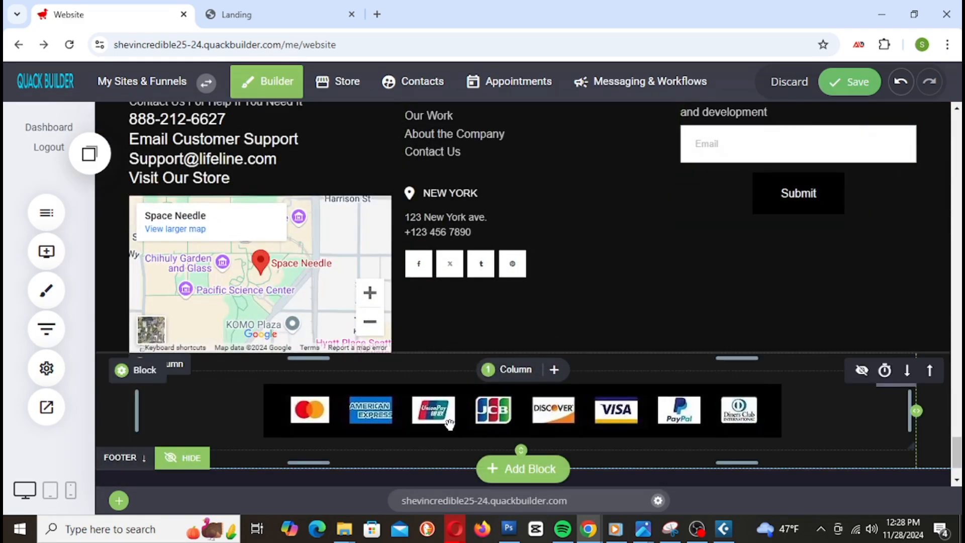
scroll(449, 423, up, 2)
scroll(323, 302, up, 2)
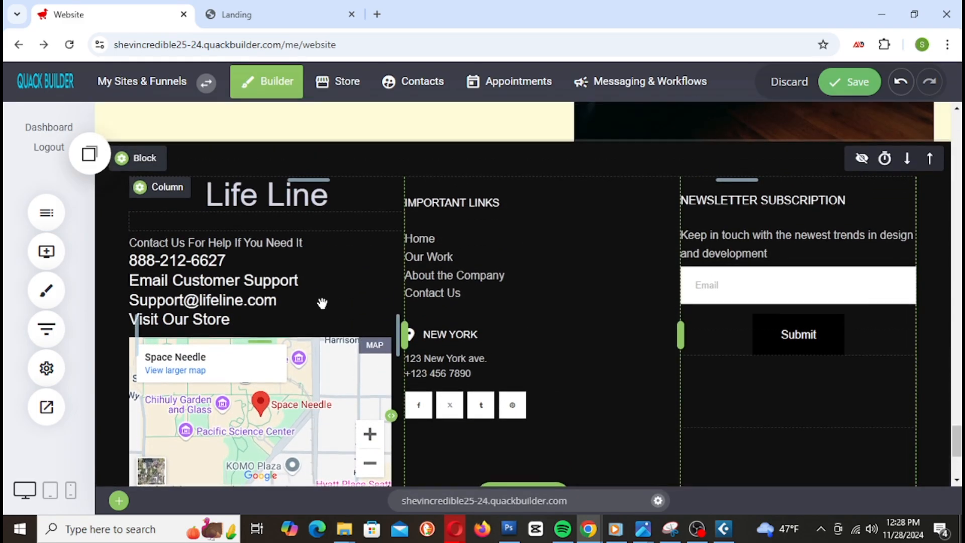
click(147, 165)
click(708, 258)
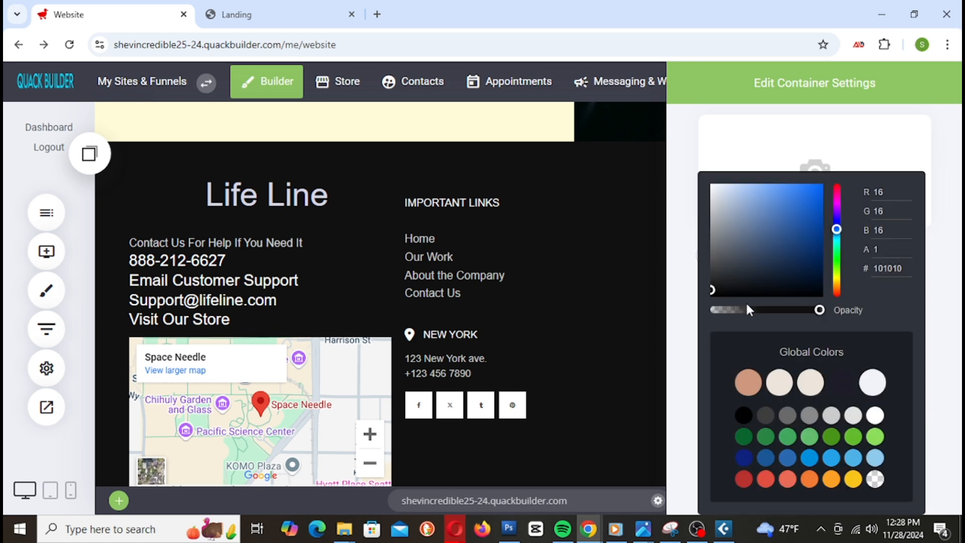
drag(716, 299, 703, 307)
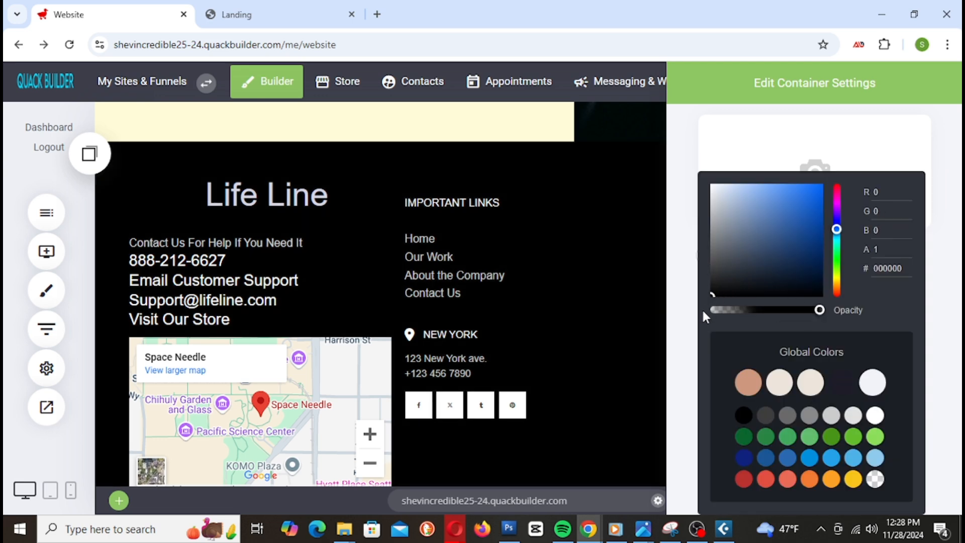
click(632, 324)
Set the payment-logos band's background colour to pure black as well.
scroll(632, 324, down, 4)
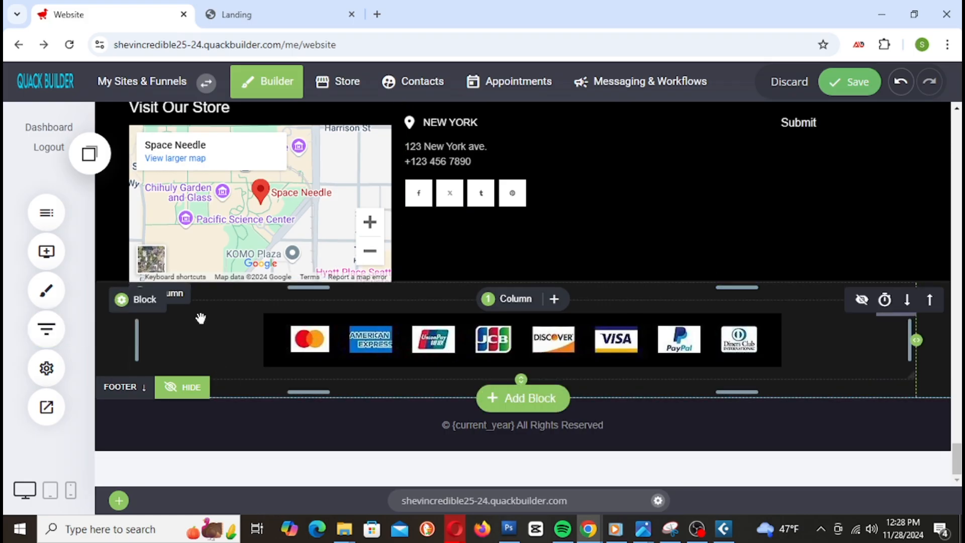
click(144, 304)
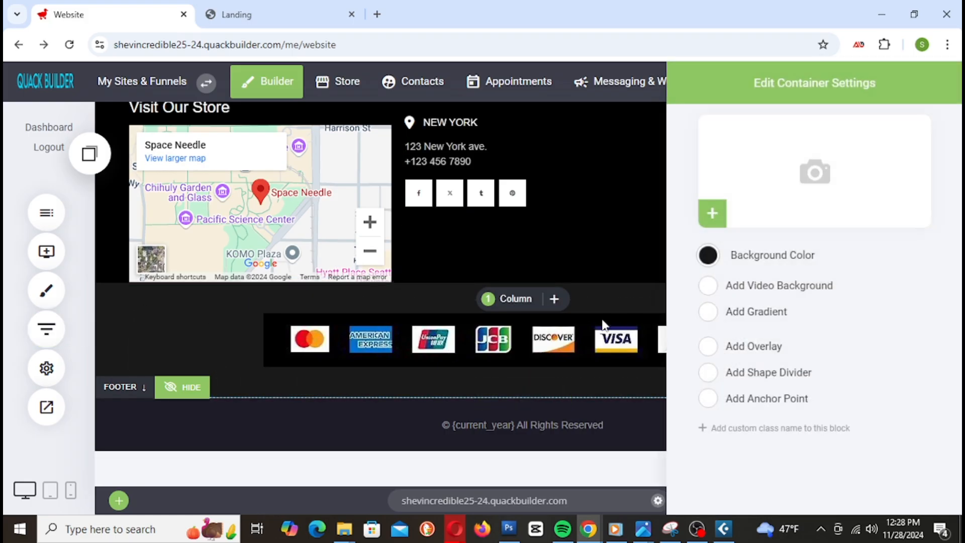
click(709, 256)
drag(713, 289, 709, 298)
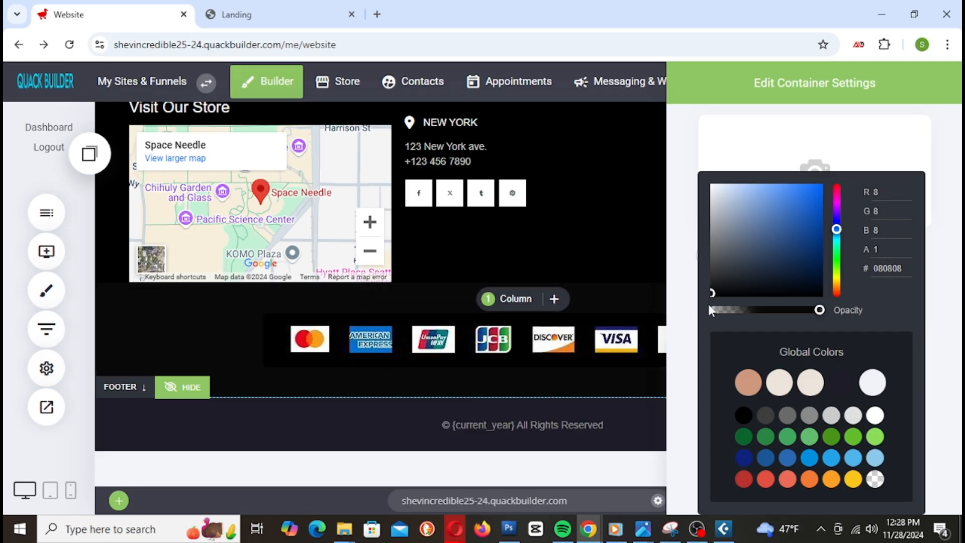
click(699, 331)
click(622, 247)
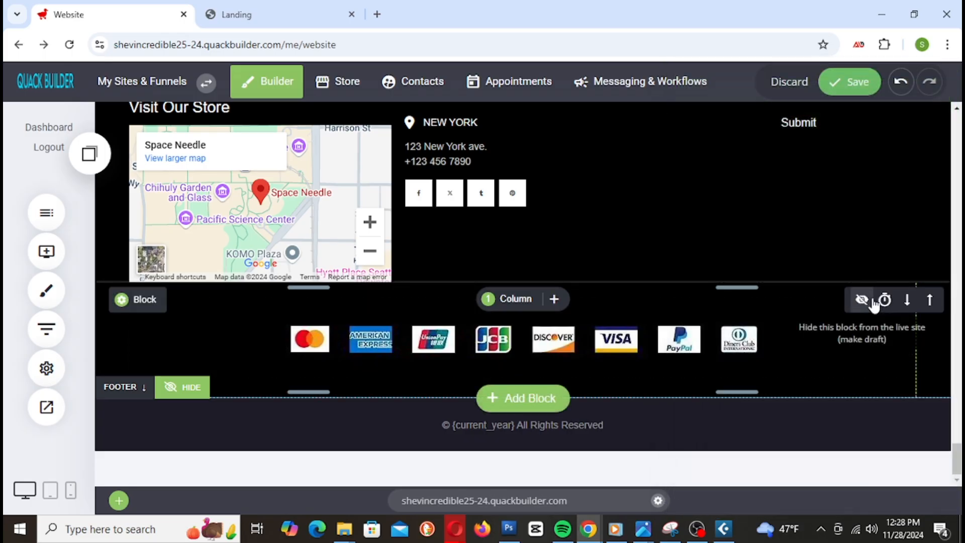
scroll(871, 296, up, 5)
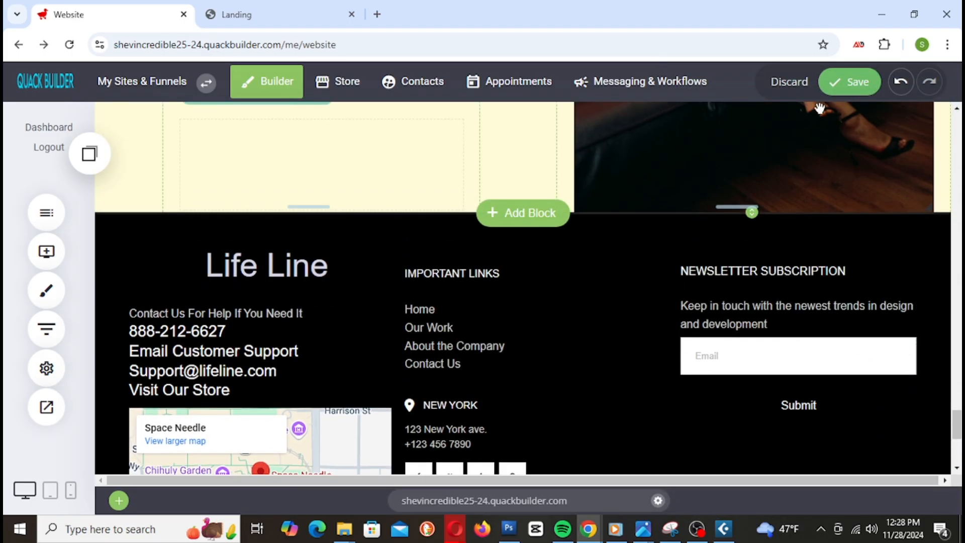
Save, then add a flipped shape divider along the footer's top edge.
click(850, 83)
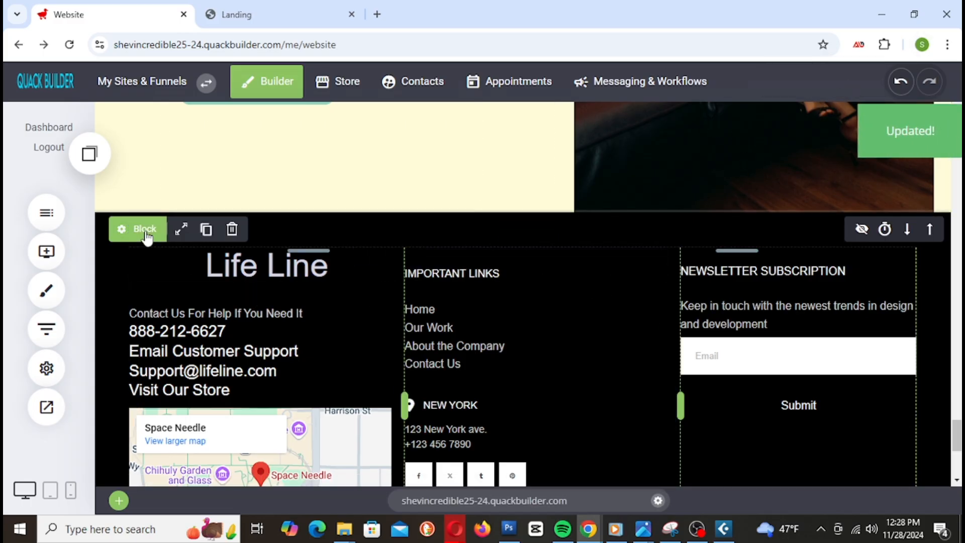
click(145, 231)
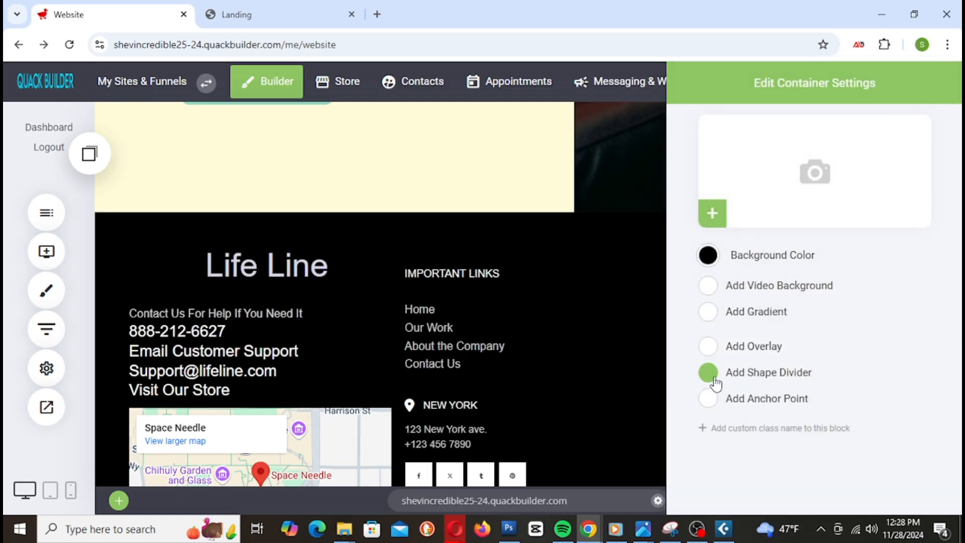
click(716, 384)
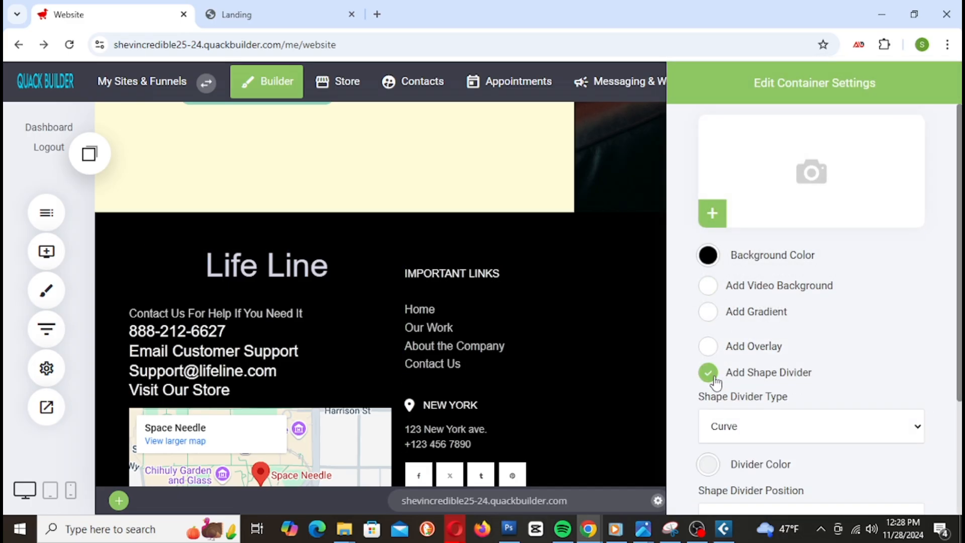
scroll(774, 370, down, 3)
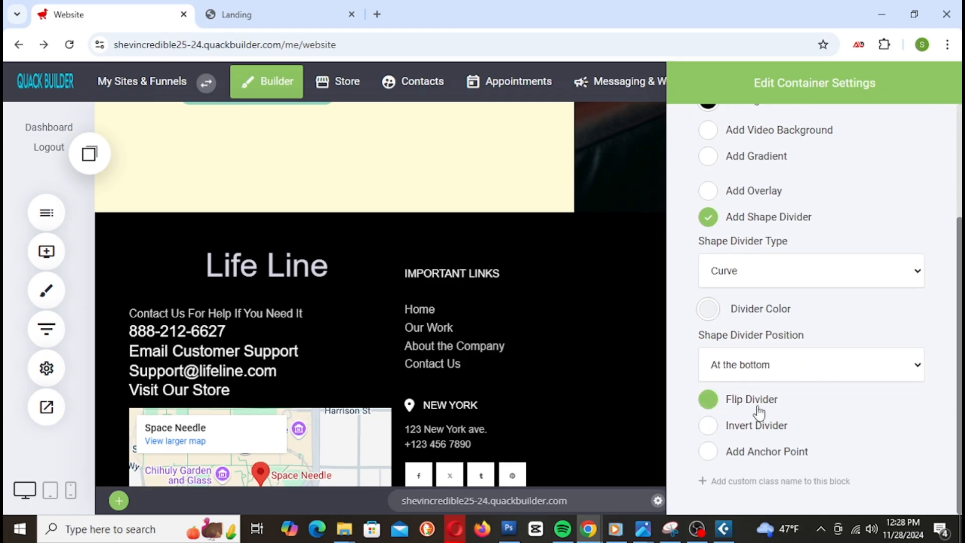
click(709, 401)
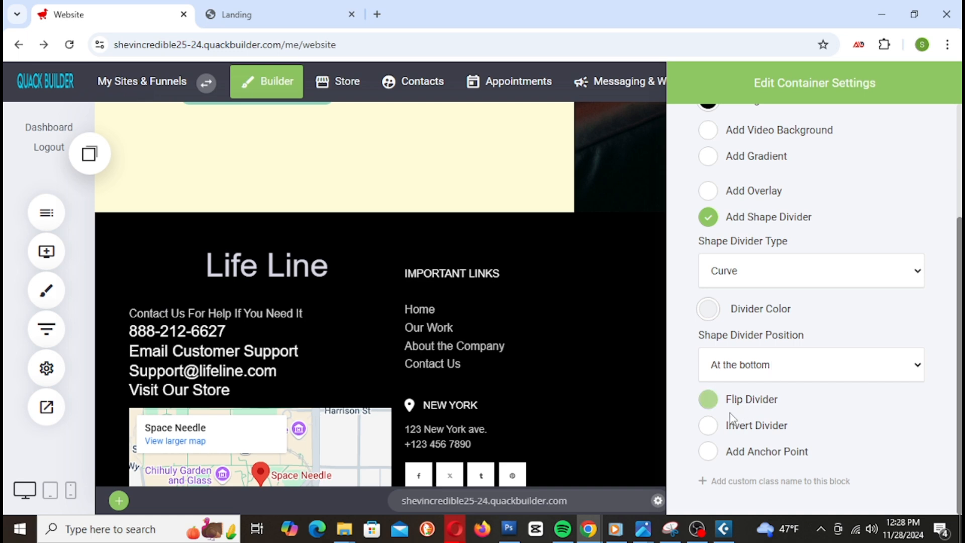
click(768, 372)
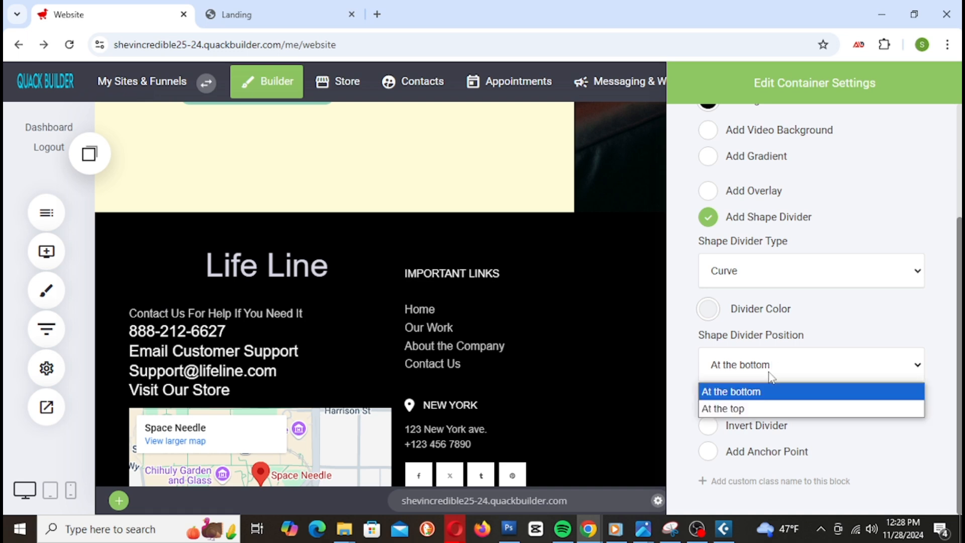
click(730, 417)
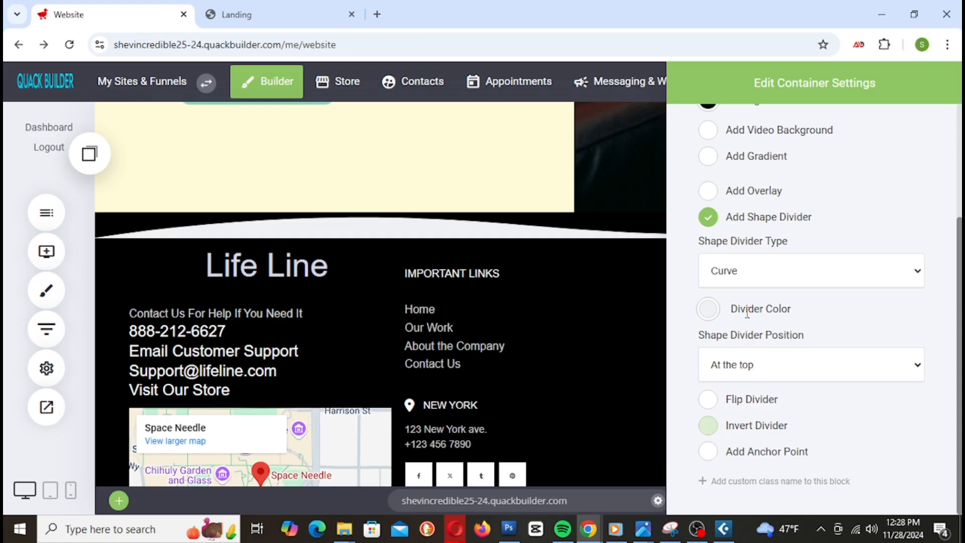
Check Invert Divider and set the divider shape to Paper after trying Brush 2.
click(776, 270)
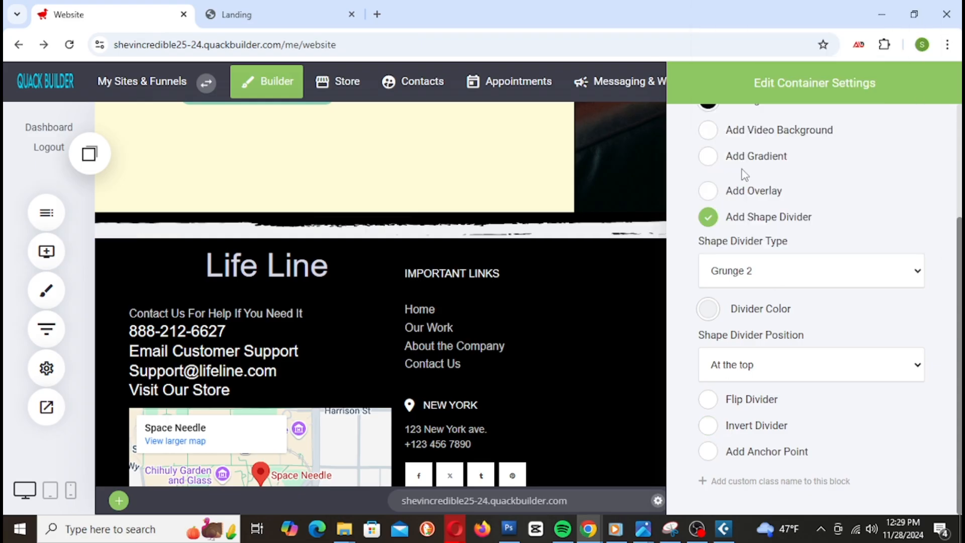
click(709, 426)
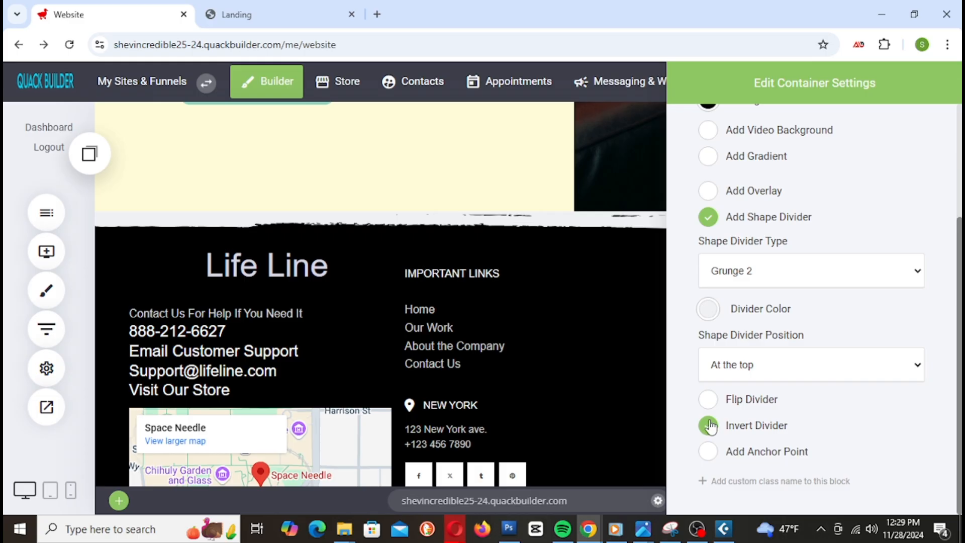
click(749, 276)
click(735, 211)
click(749, 271)
click(744, 228)
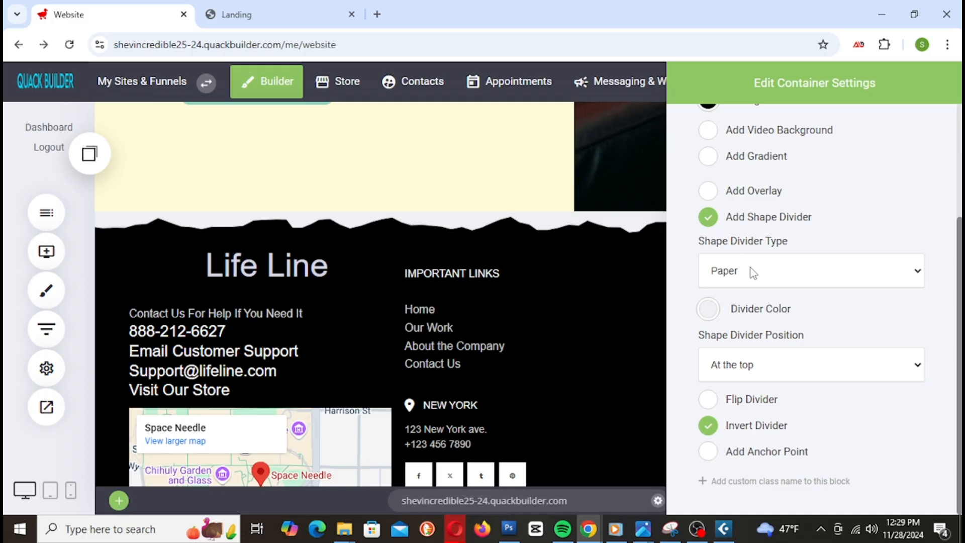
click(709, 310)
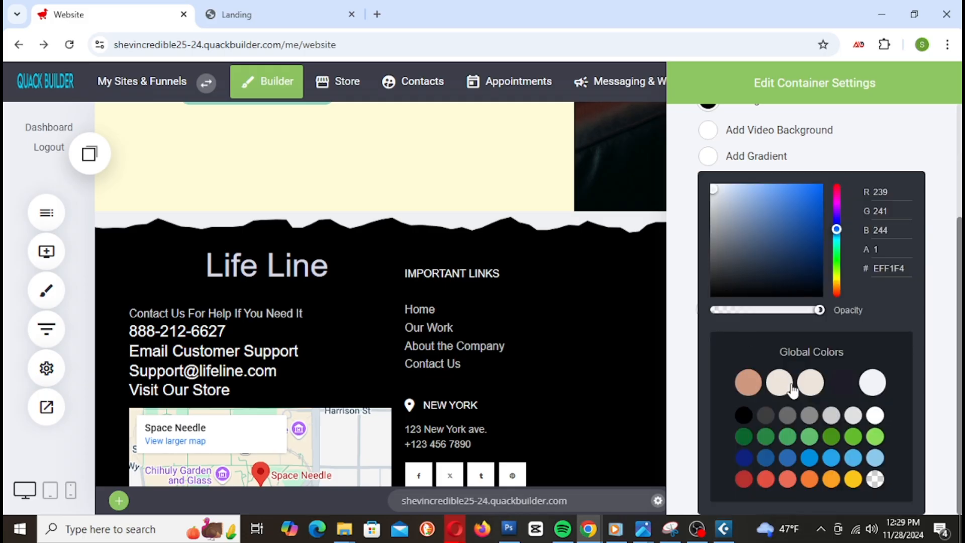
Tune the Paper divider to a semi-transparent olive yellow (E4DF2F) via hue, saturation and opacity.
click(853, 479)
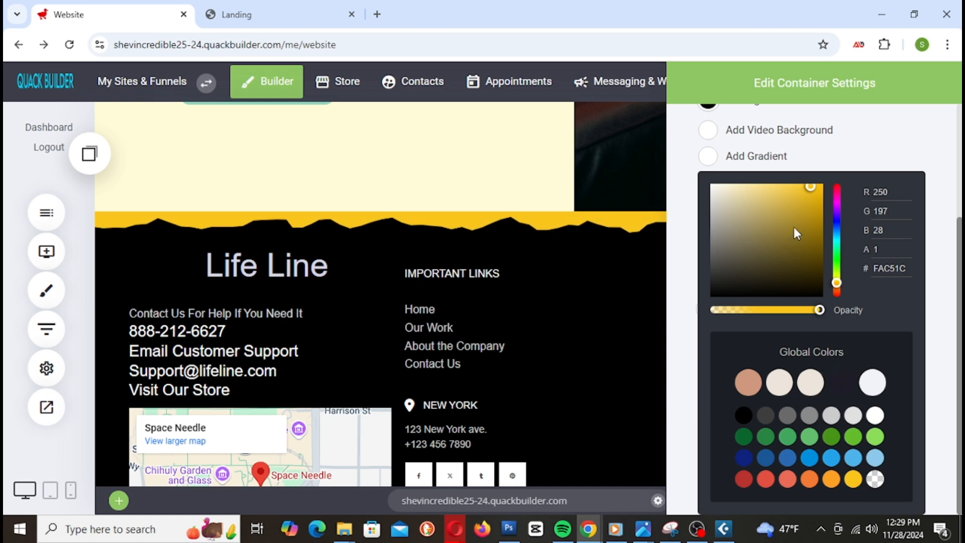
drag(836, 282, 837, 279)
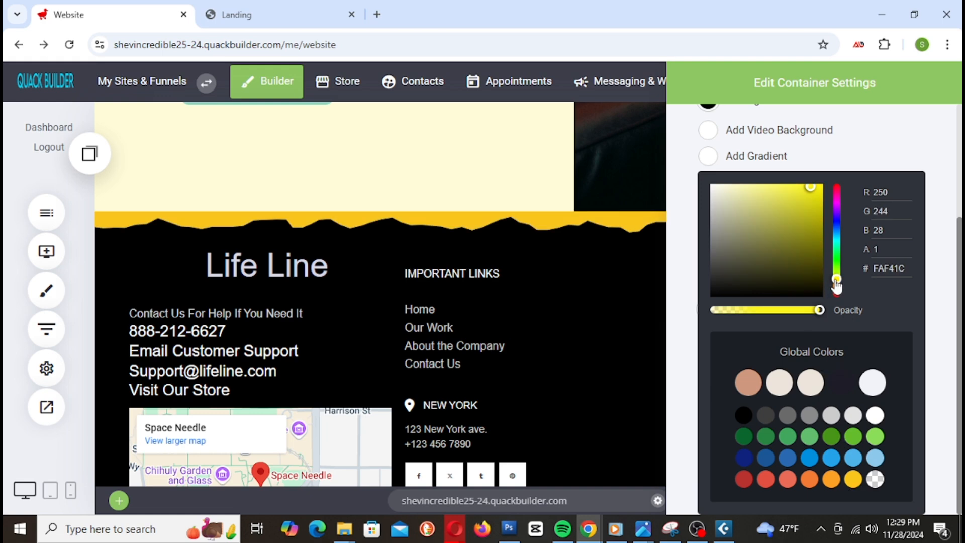
drag(809, 191, 793, 190)
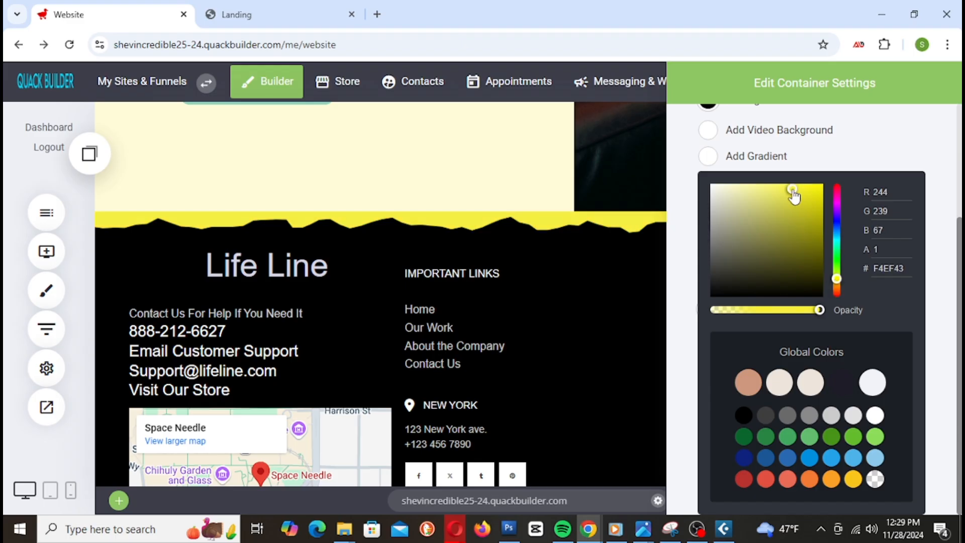
mouse_move(818, 315)
mouse_down()
mouse_move(783, 309)
mouse_move(831, 312)
mouse_up()
drag(814, 313, 779, 317)
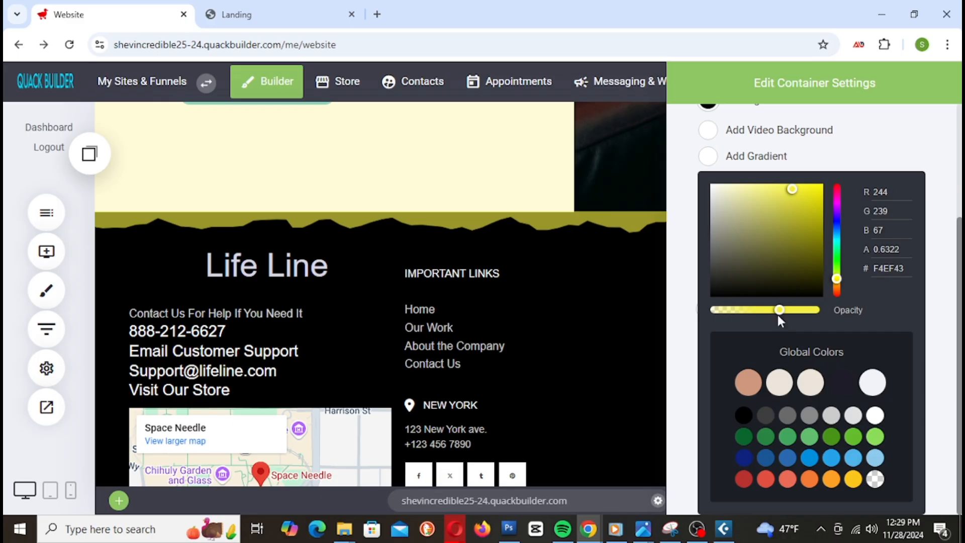
drag(791, 191, 770, 186)
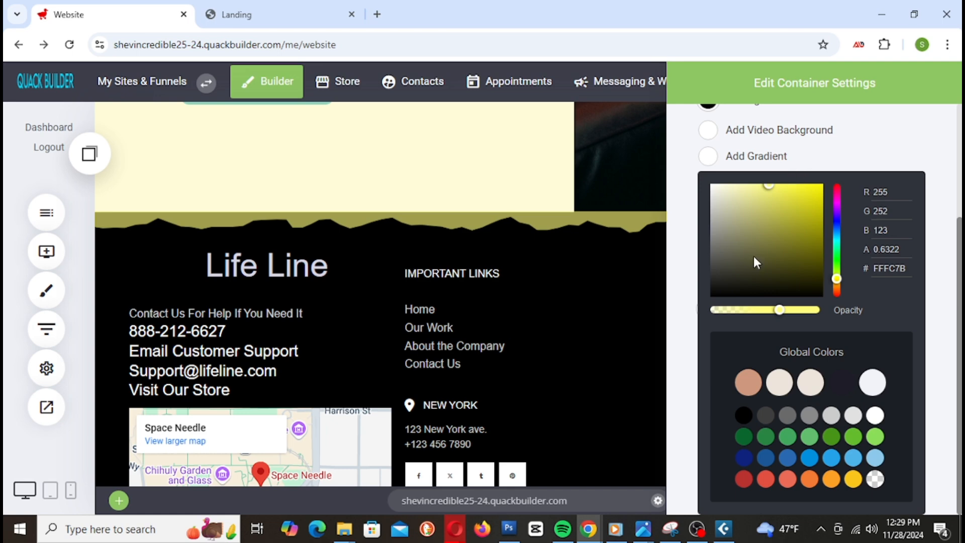
click(806, 207)
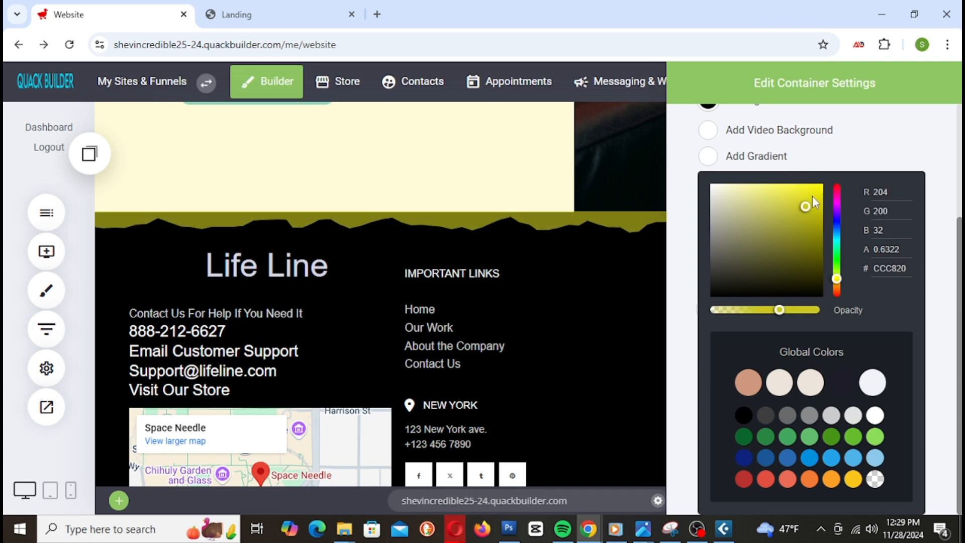
click(801, 195)
drag(807, 188, 815, 190)
click(526, 148)
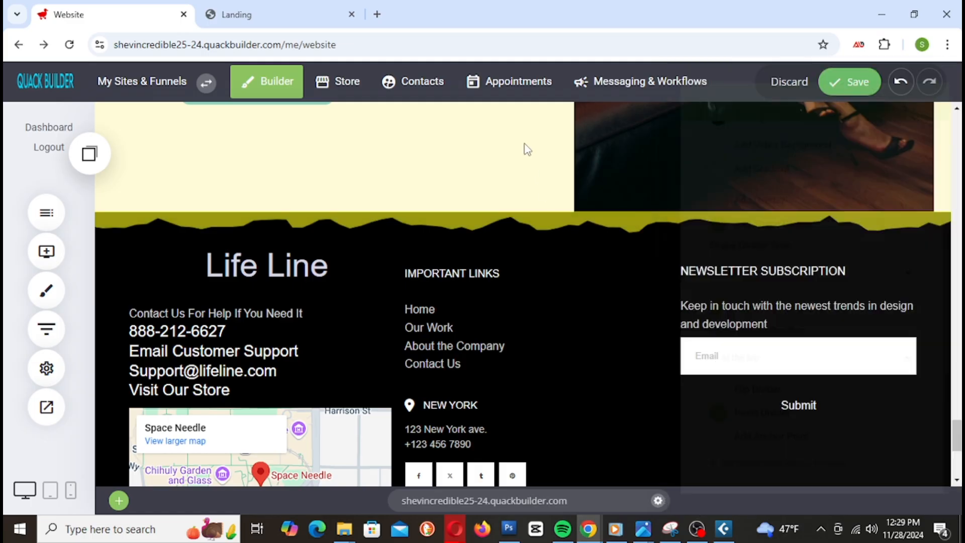
Copy the consultation block's FCE72A background hex code.
scroll(668, 327, up, 5)
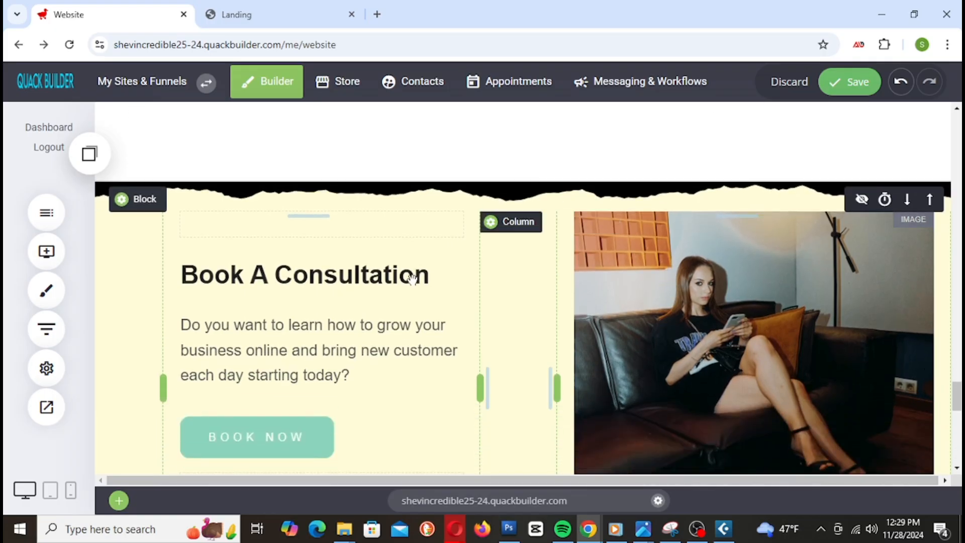
click(146, 202)
click(703, 254)
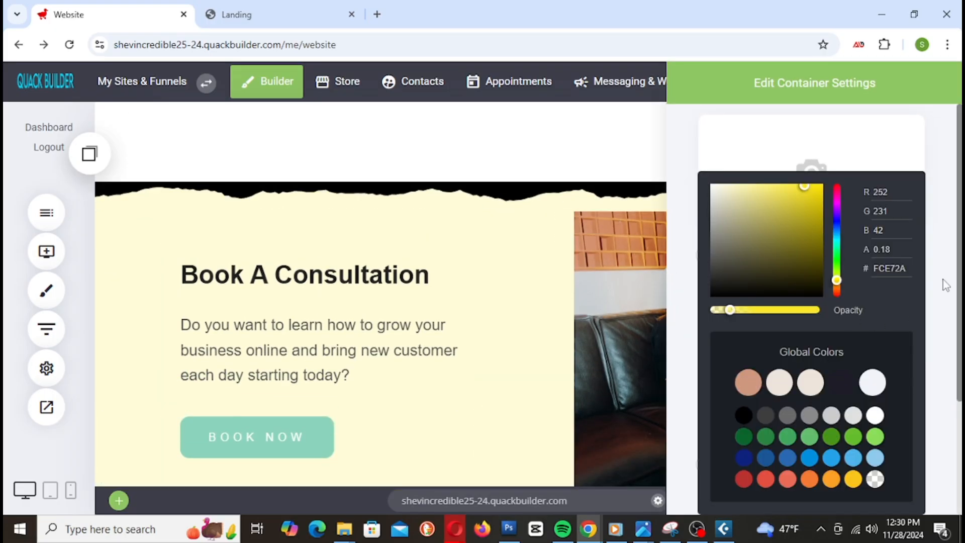
double_click(898, 268)
right_click(897, 267)
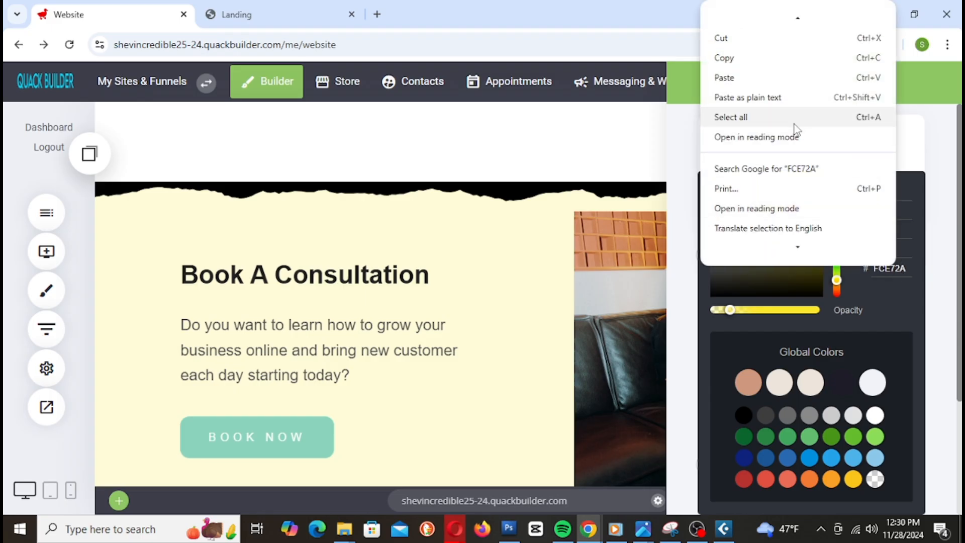
click(727, 60)
click(487, 328)
Paste FCE72A as the footer divider colour and set its opacity to about 0.71.
scroll(493, 329, down, 10)
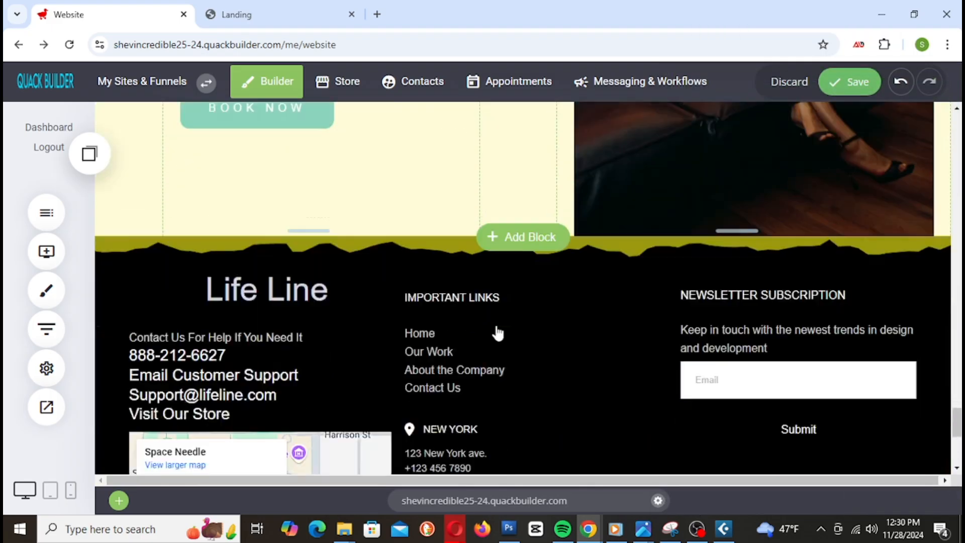
scroll(511, 320, up, 3)
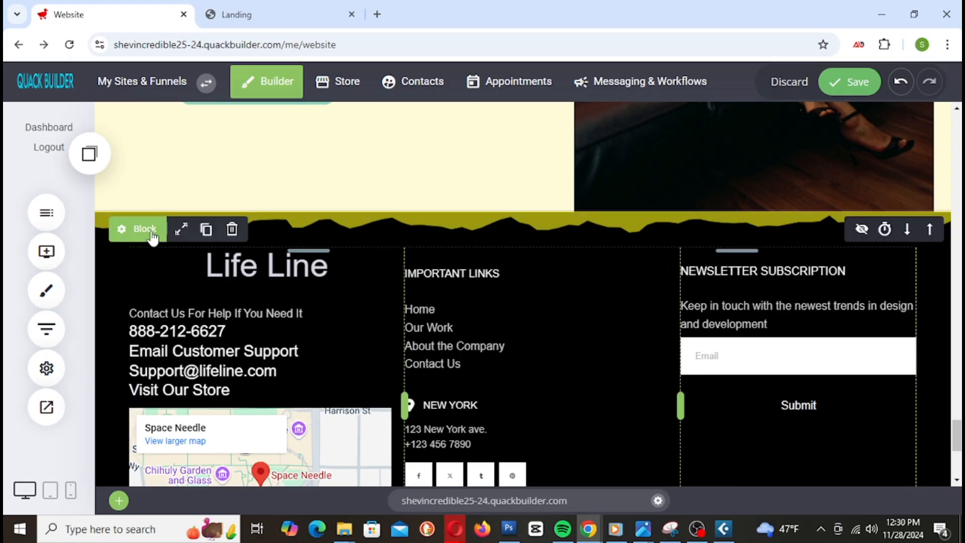
click(133, 226)
click(709, 464)
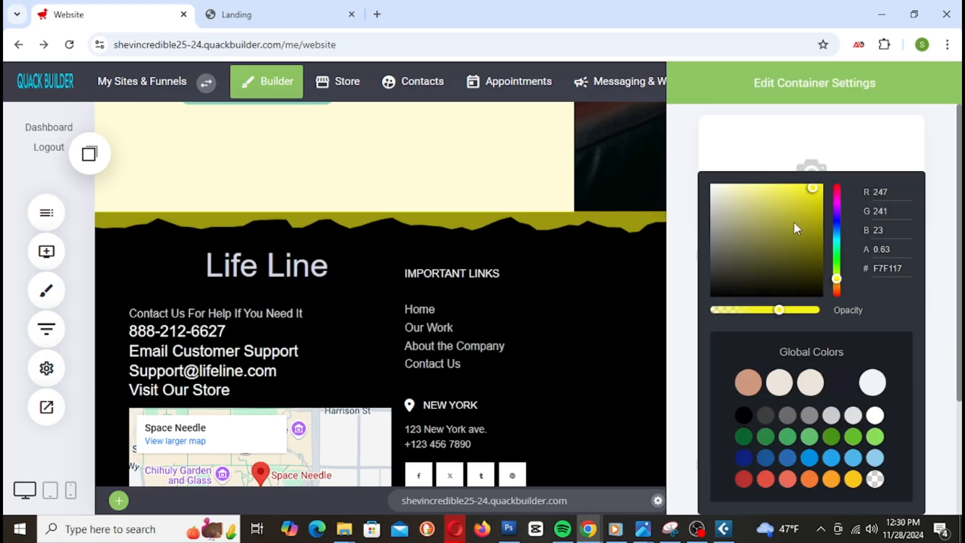
double_click(894, 269)
right_click(893, 271)
click(728, 85)
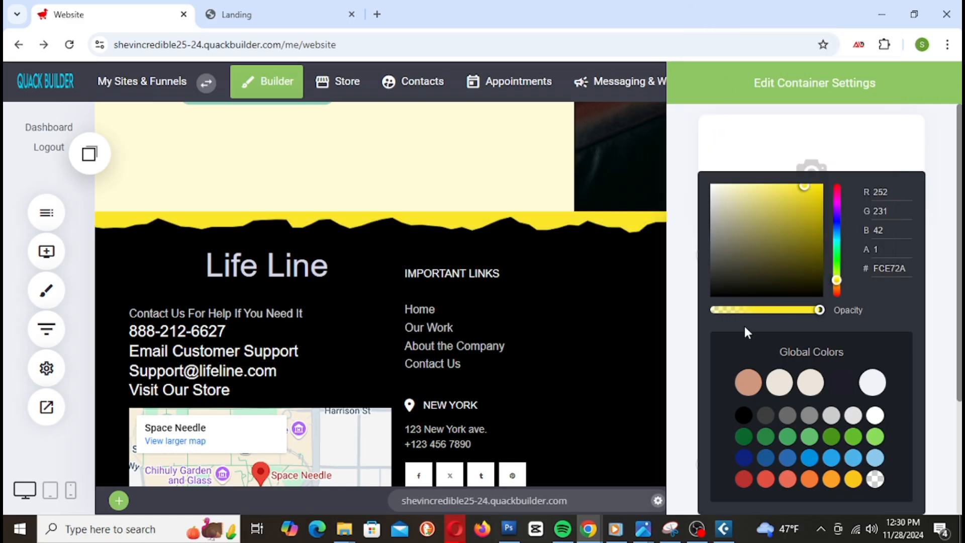
drag(826, 307, 767, 314)
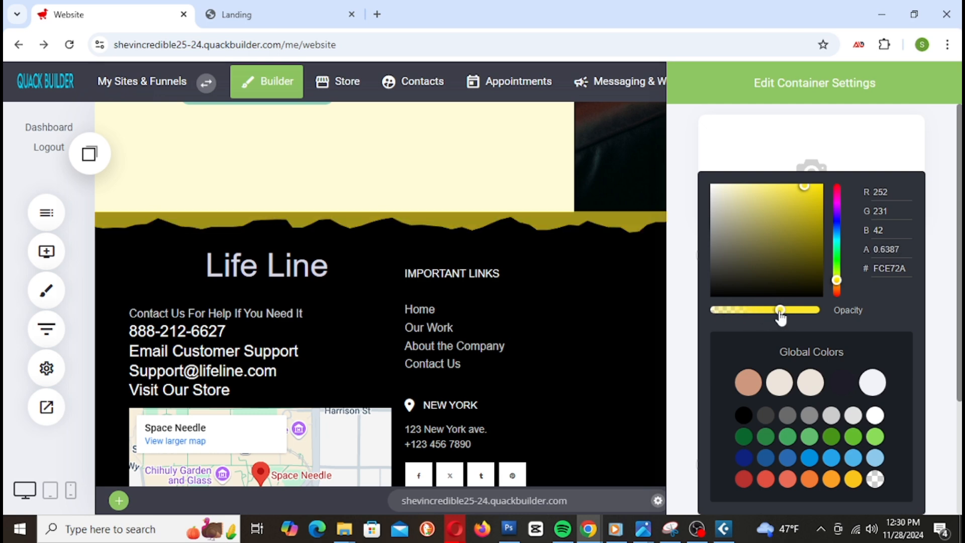
drag(780, 310, 832, 311)
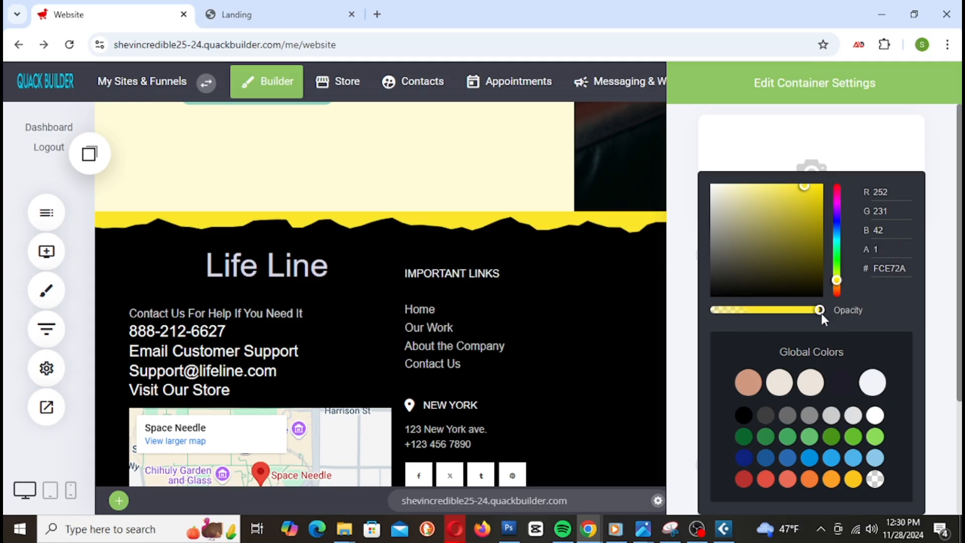
drag(822, 315, 788, 317)
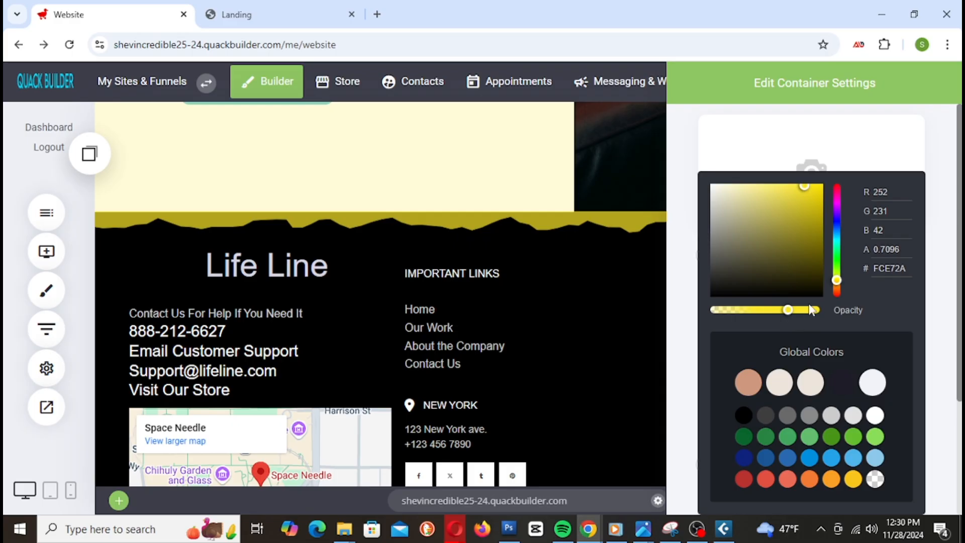
click(593, 302)
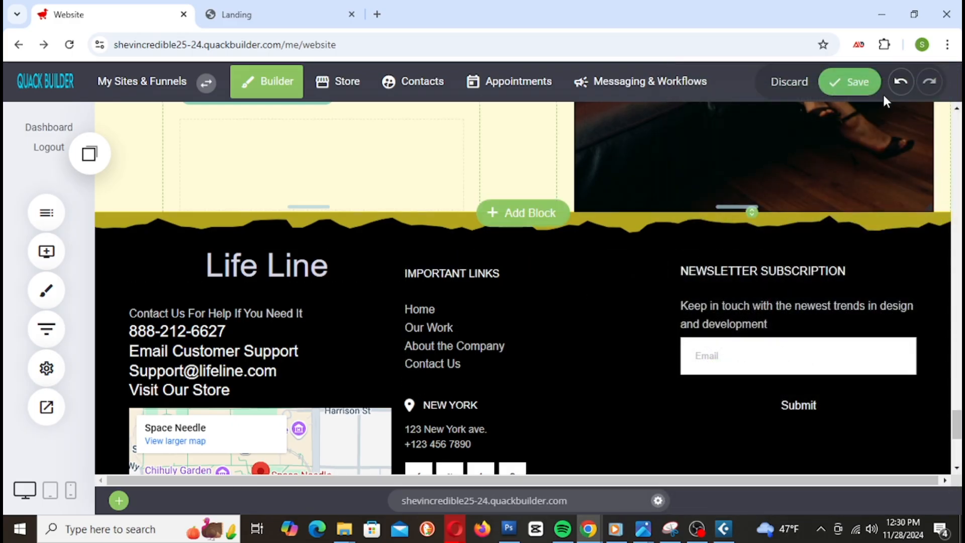
Save the page, then copy the consultation block's FCE72A background hex code again.
click(846, 83)
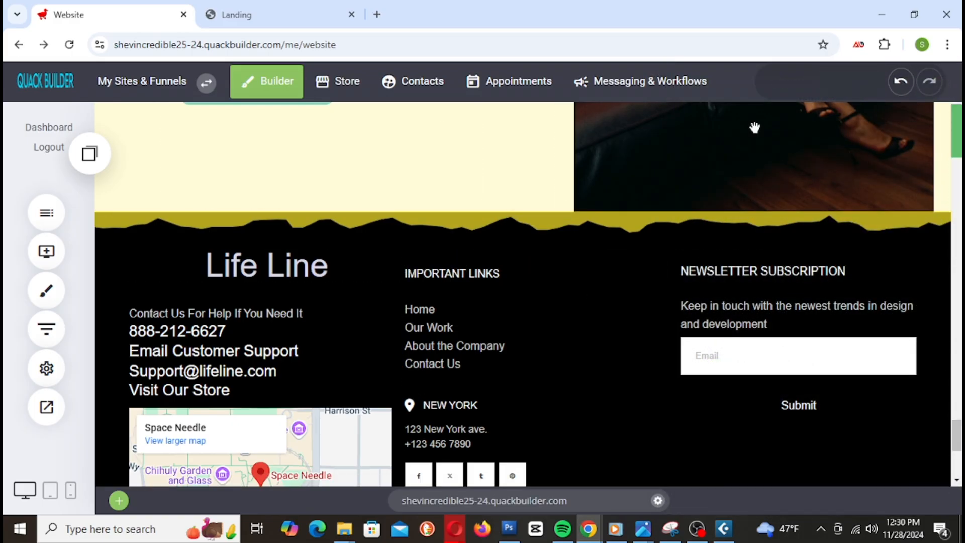
scroll(390, 197, up, 6)
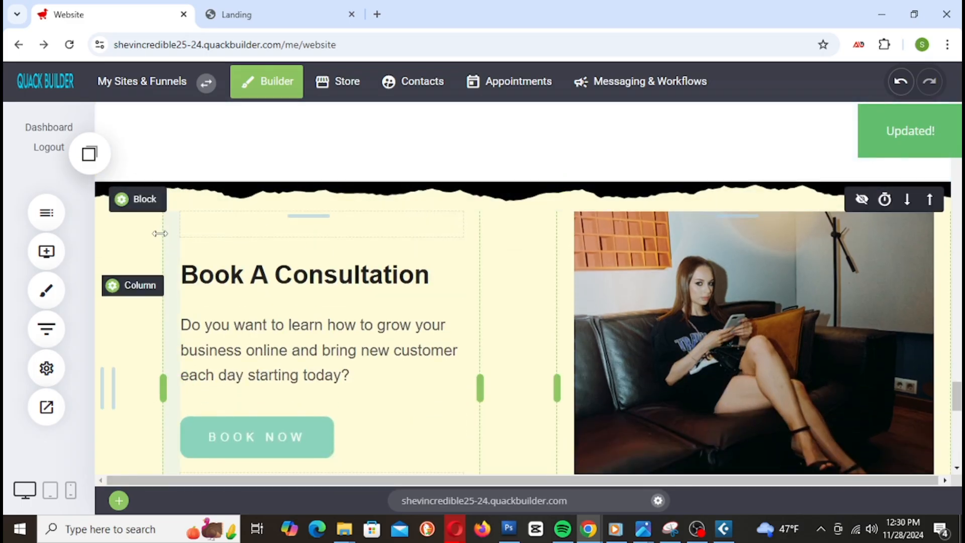
click(142, 206)
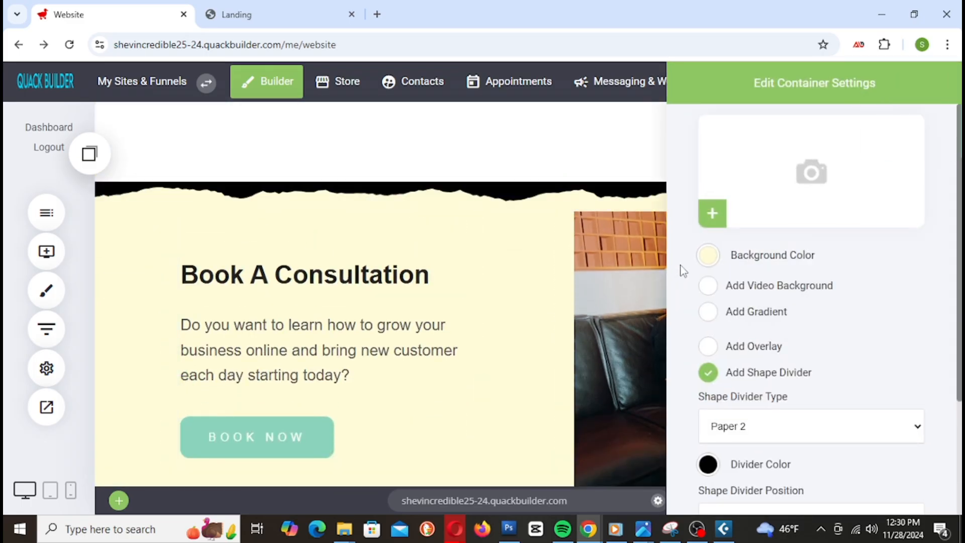
click(710, 256)
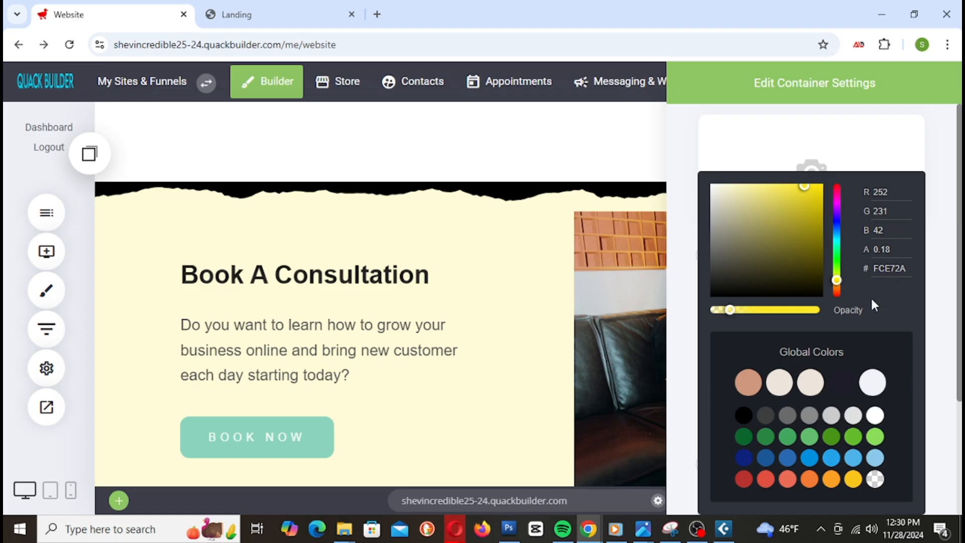
double_click(885, 268)
right_click(882, 267)
click(724, 84)
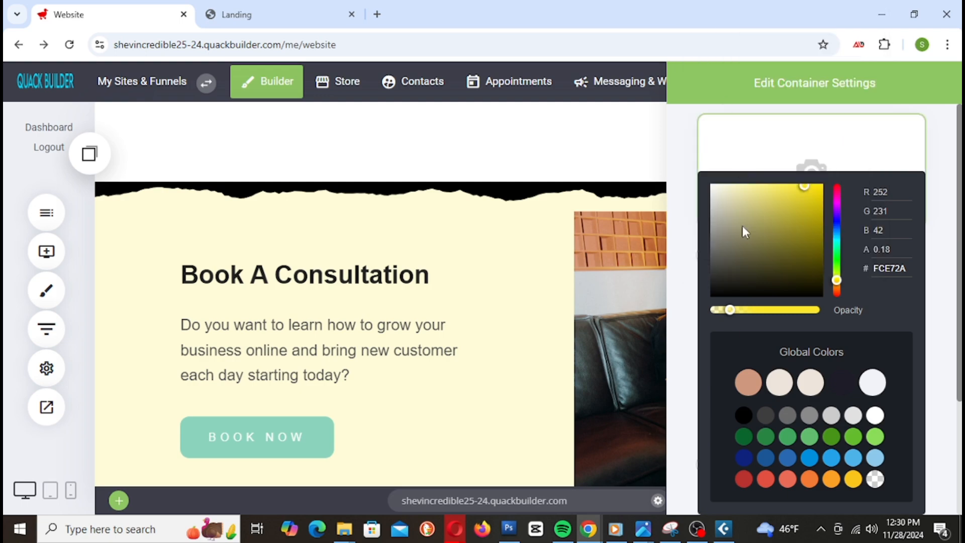
click(639, 319)
Bring up the footer block's settings.
scroll(500, 325, down, 15)
scroll(535, 307, up, 3)
scroll(533, 291, up, 5)
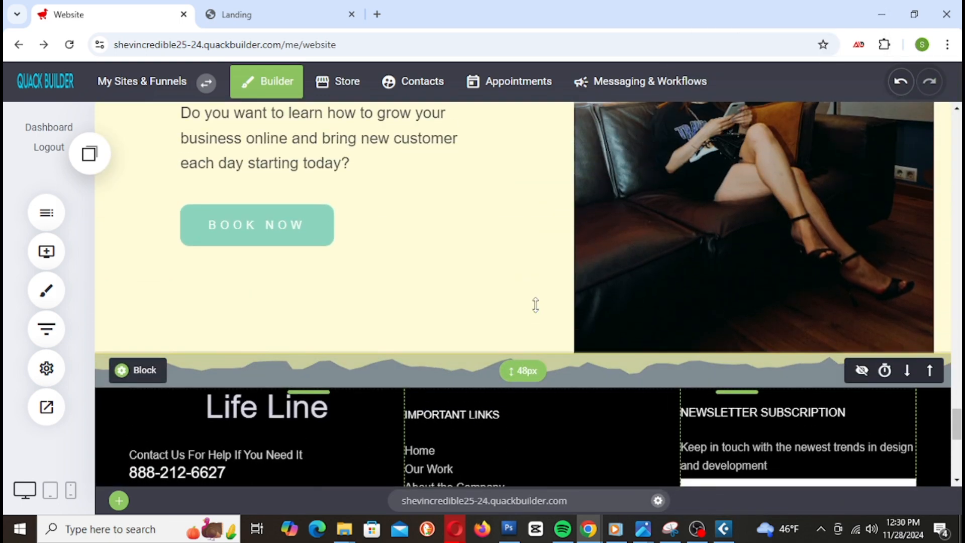
click(143, 372)
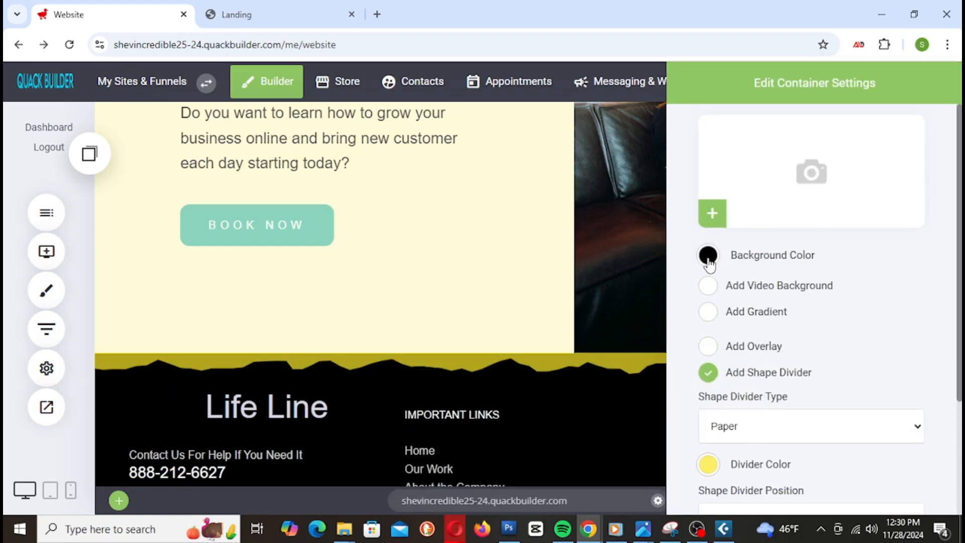
Paste the copied colour into the footer divider and tune it to pale cream FCF7CD.
scroll(711, 370, down, 3)
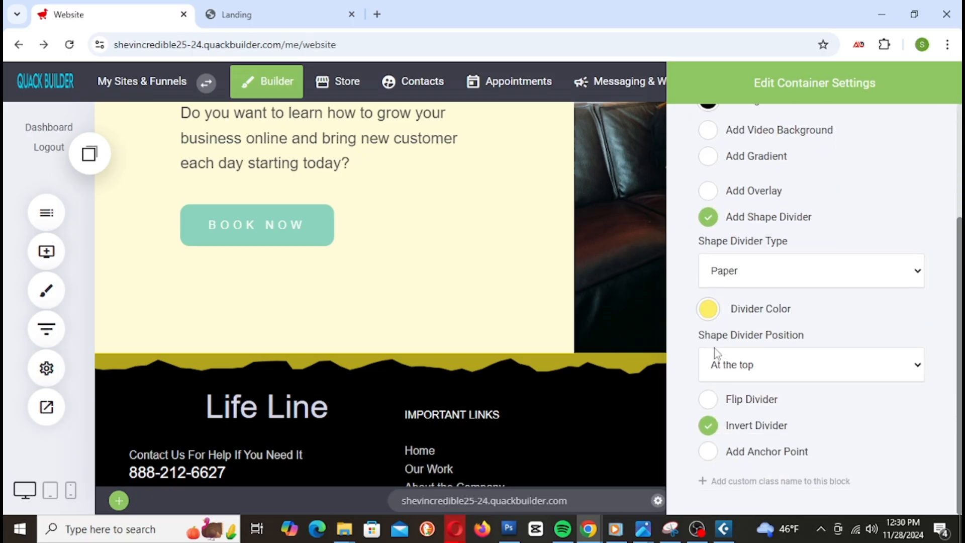
click(708, 309)
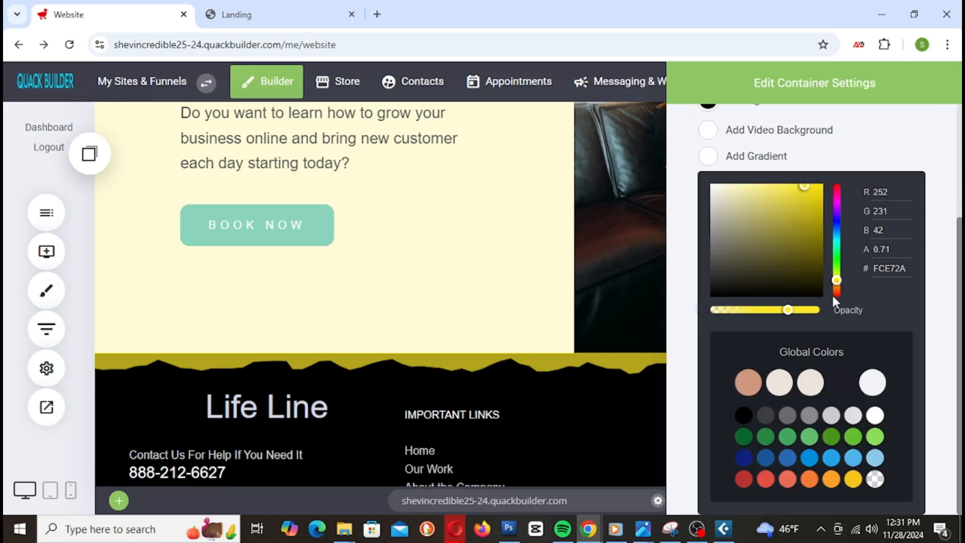
click(886, 274)
right_click(885, 273)
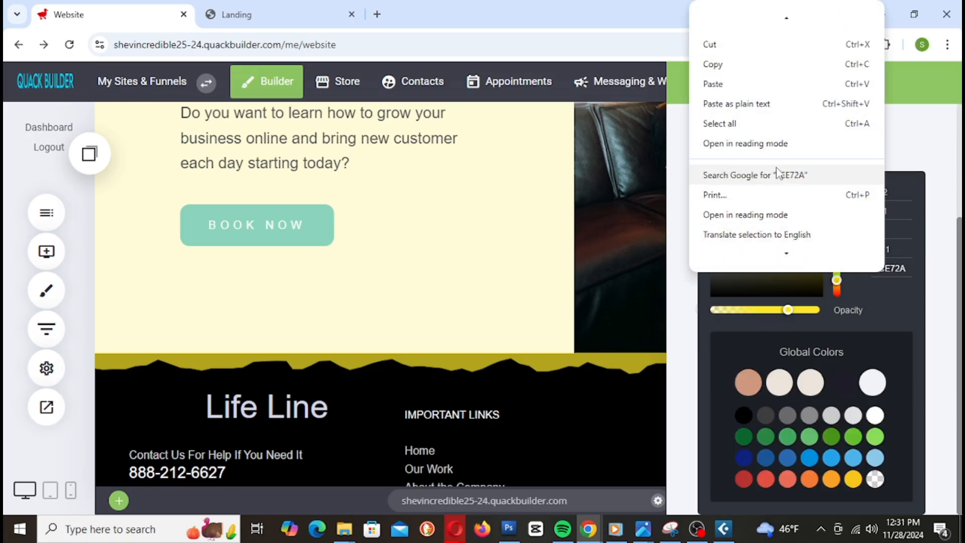
click(725, 86)
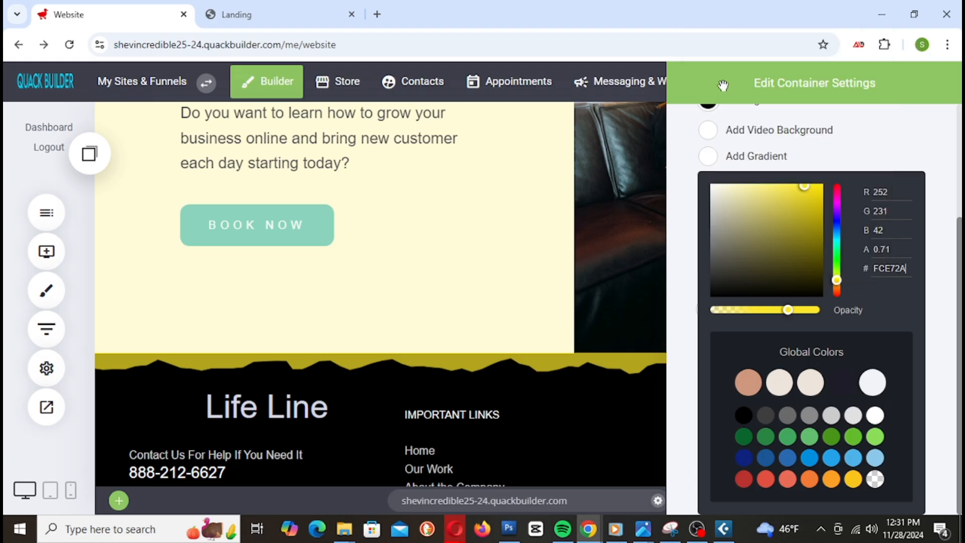
drag(787, 310, 730, 316)
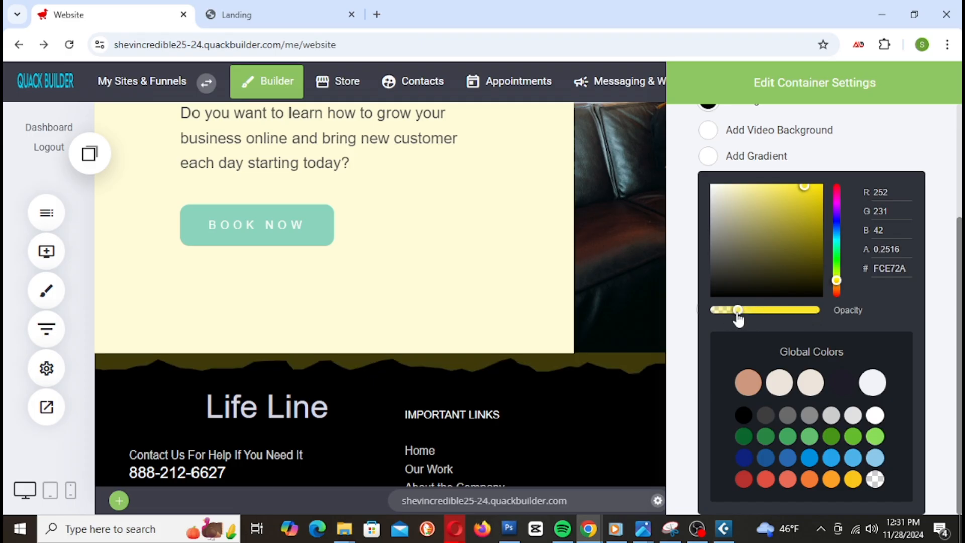
mouse_move(806, 192)
mouse_down()
mouse_move(771, 190)
mouse_move(777, 204)
mouse_move(756, 185)
mouse_up()
drag(751, 311, 814, 314)
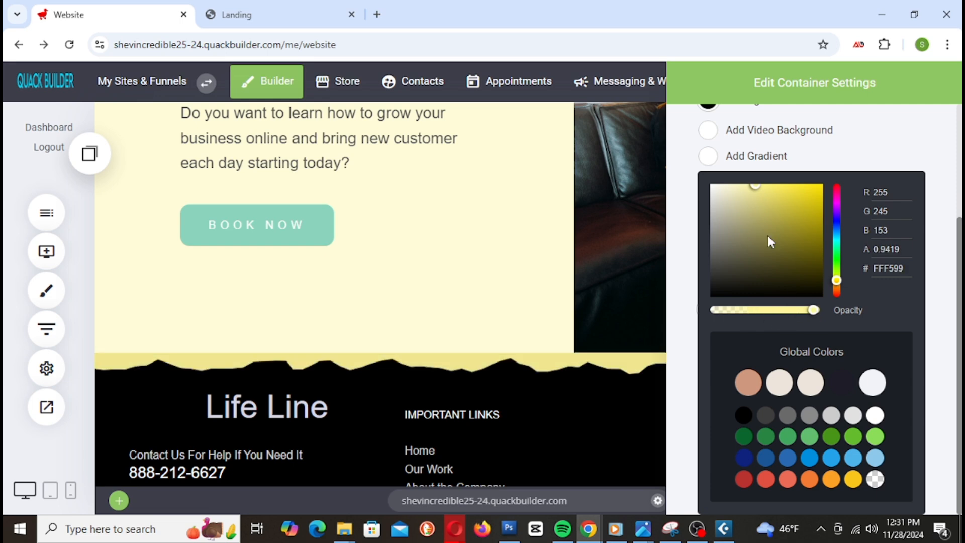
drag(750, 191, 740, 189)
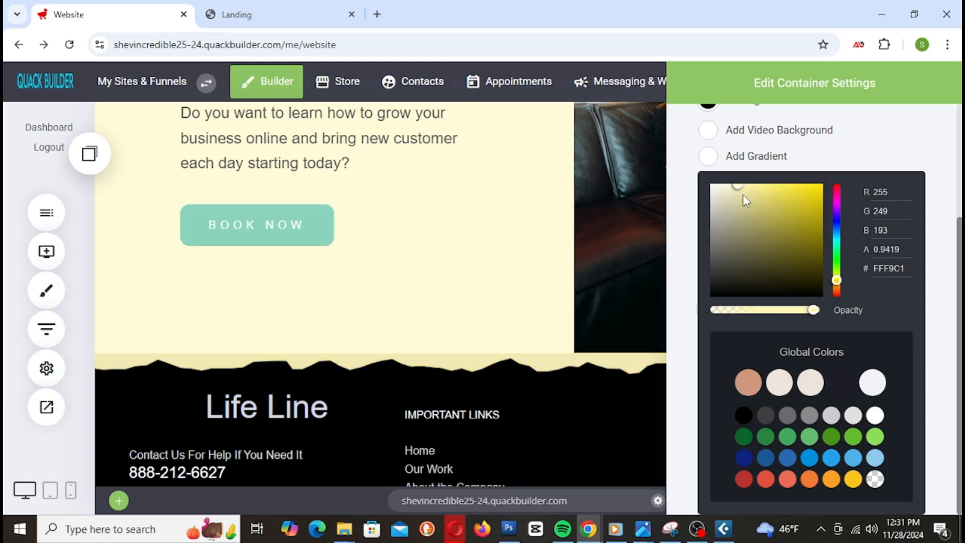
drag(740, 196, 720, 184)
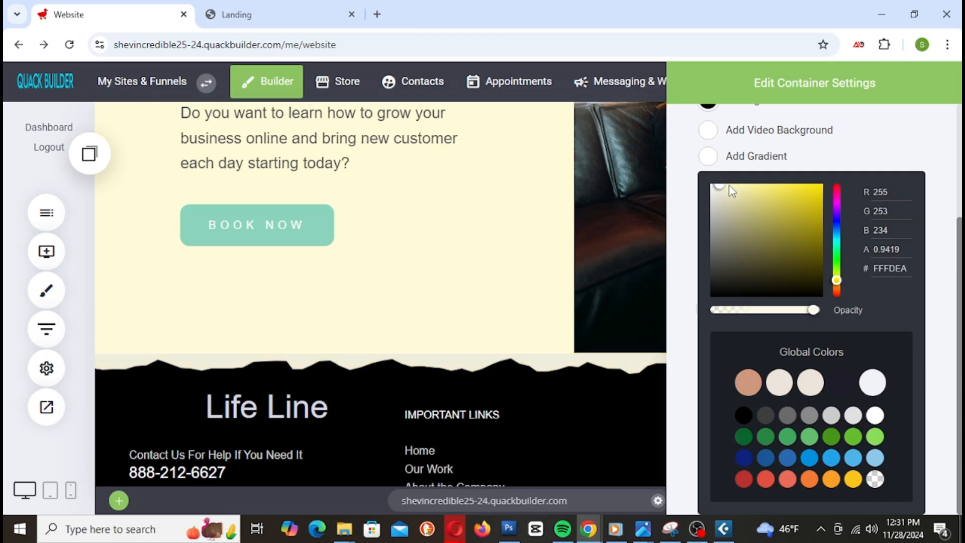
drag(723, 189, 732, 187)
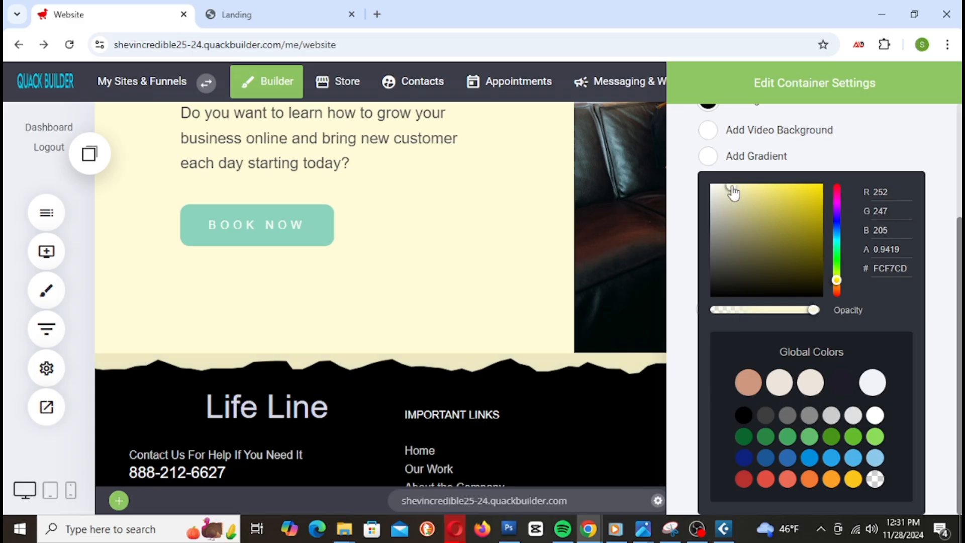
Save the page changes and switch to the Landing preview tab.
click(539, 286)
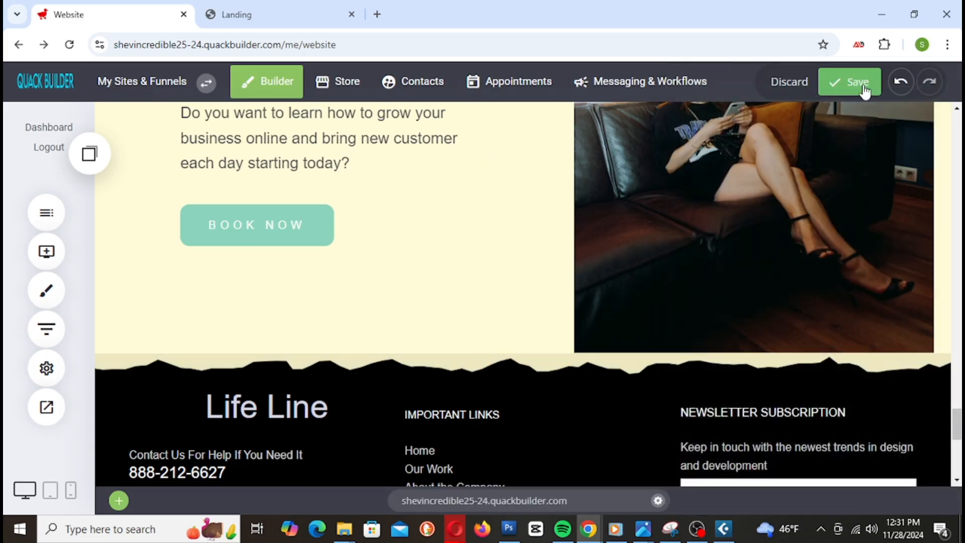
click(865, 92)
scroll(570, 307, down, 5)
scroll(571, 307, up, 10)
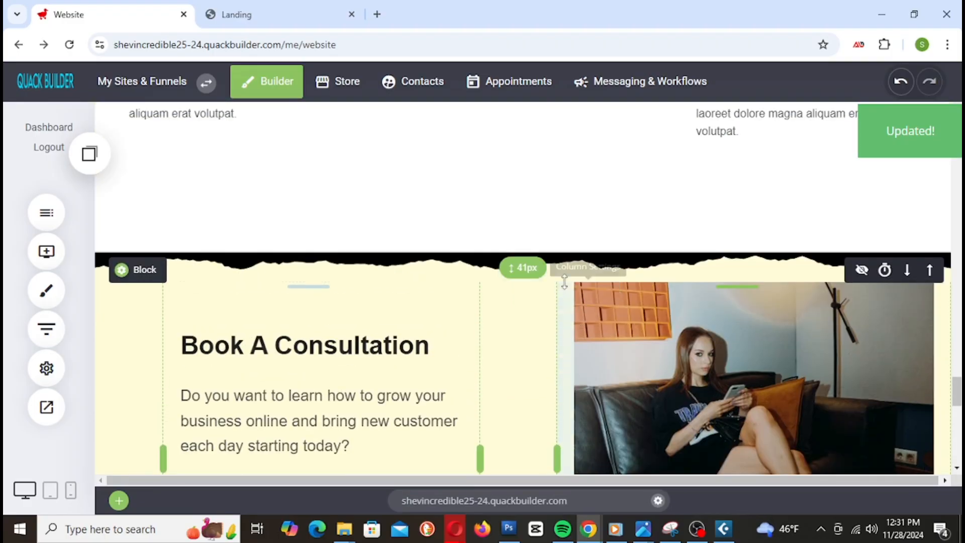
scroll(564, 301, down, 7)
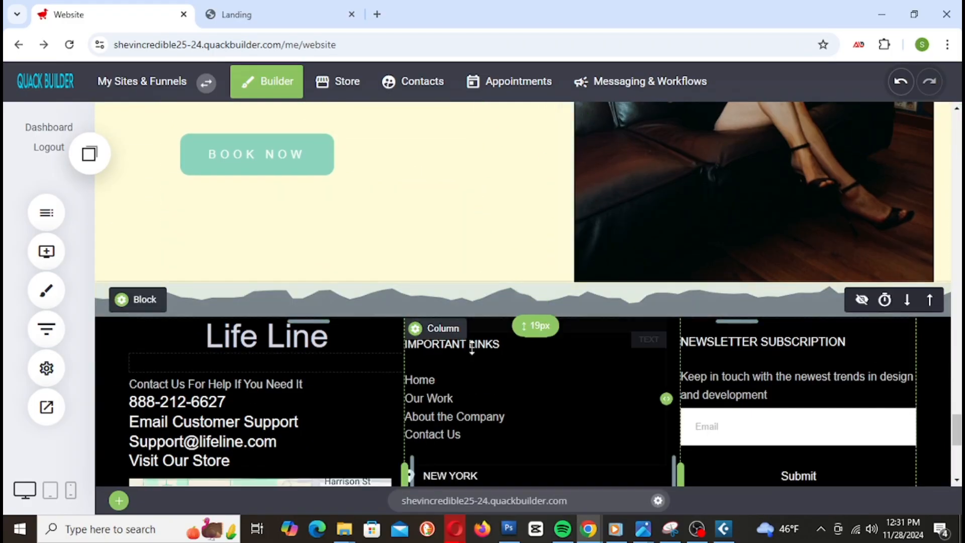
scroll(618, 464, down, 3)
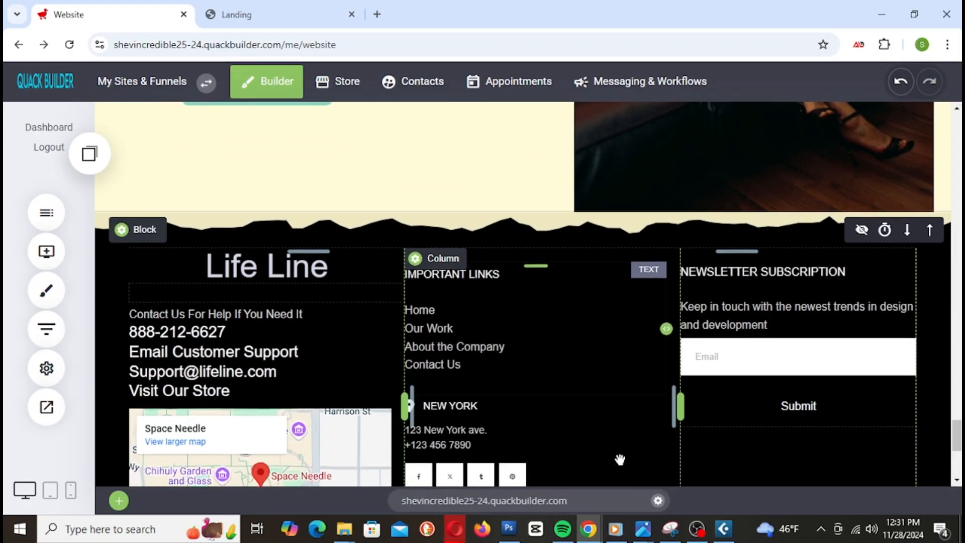
scroll(619, 457, up, 4)
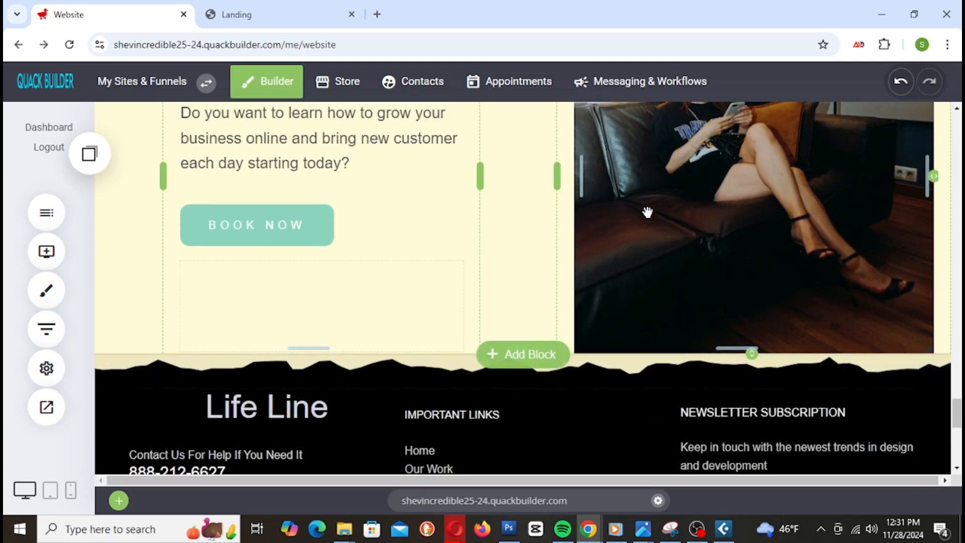
scroll(405, 274, up, 4)
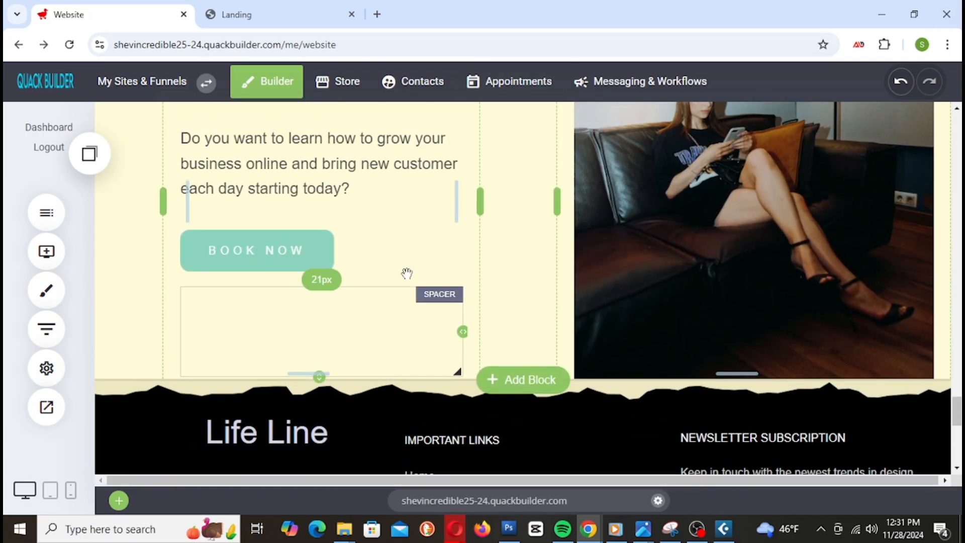
click(263, 11)
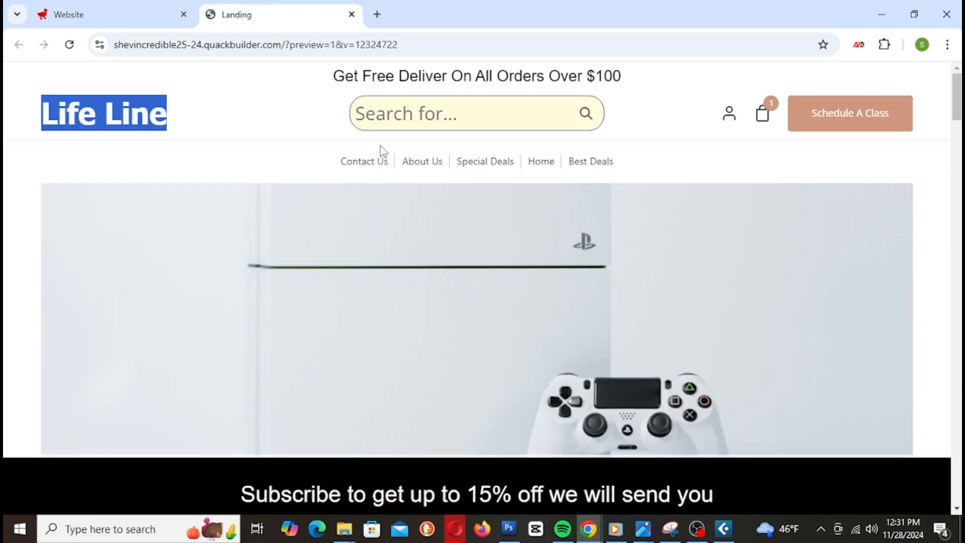
Reload the Life Line home page via its logo and scroll down to the cream-edged footer and back.
click(105, 113)
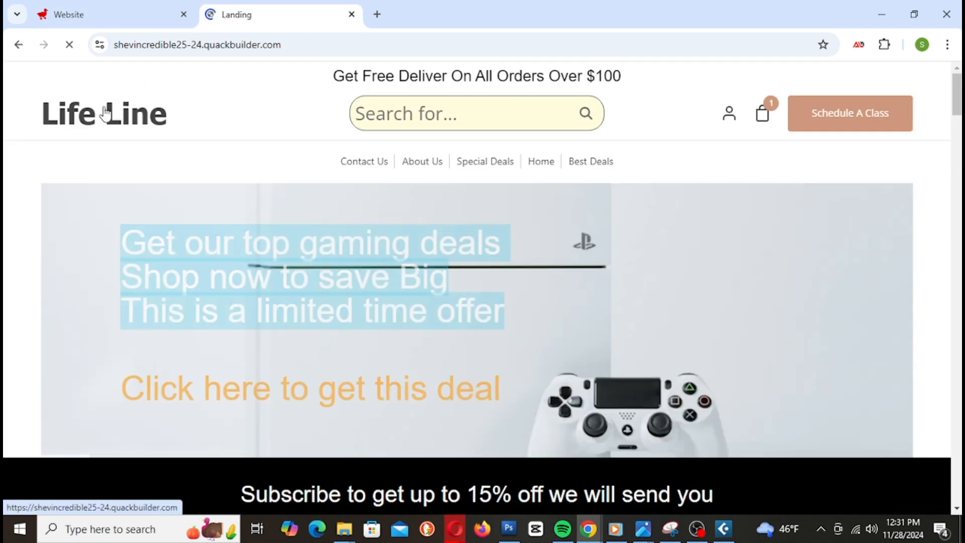
scroll(807, 189, down, 7)
scroll(806, 190, down, 20)
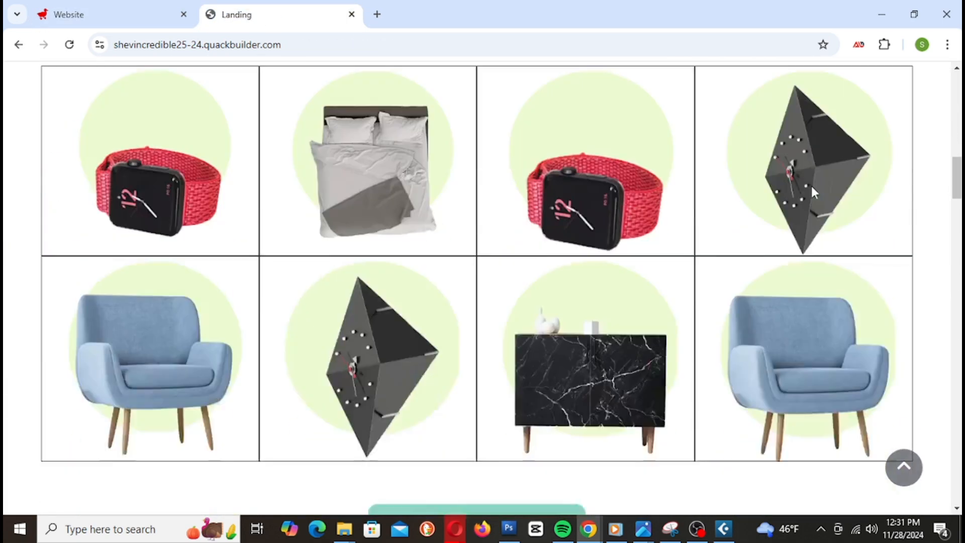
scroll(813, 189, down, 20)
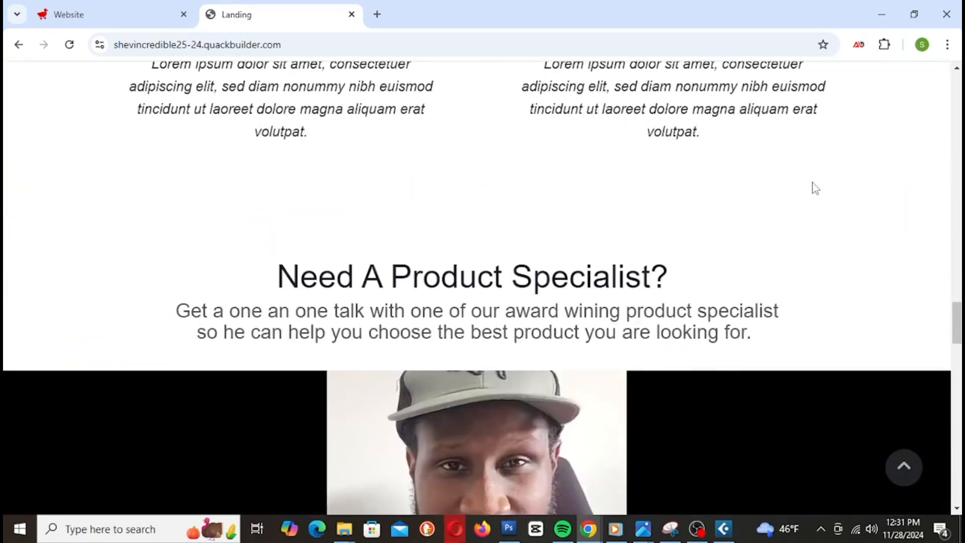
scroll(816, 189, down, 12)
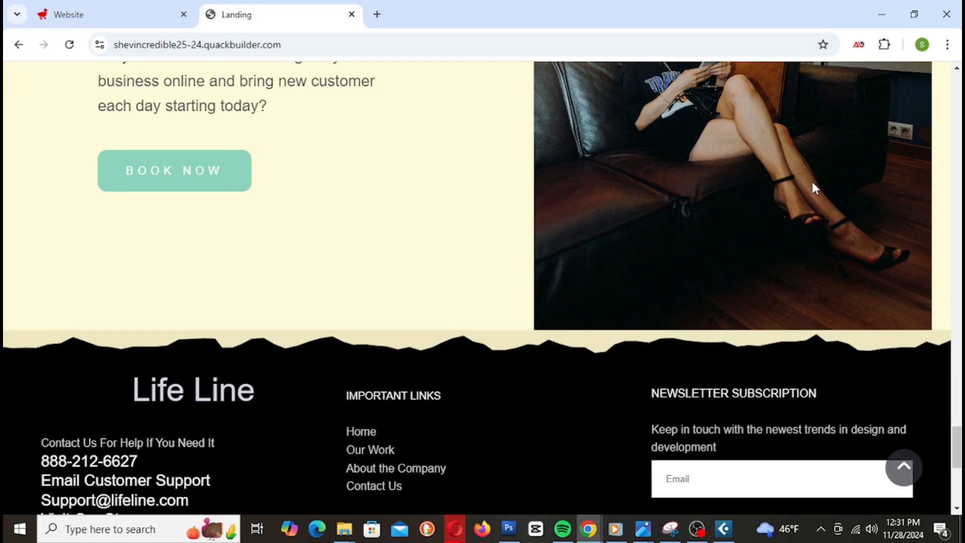
scroll(814, 189, down, 7)
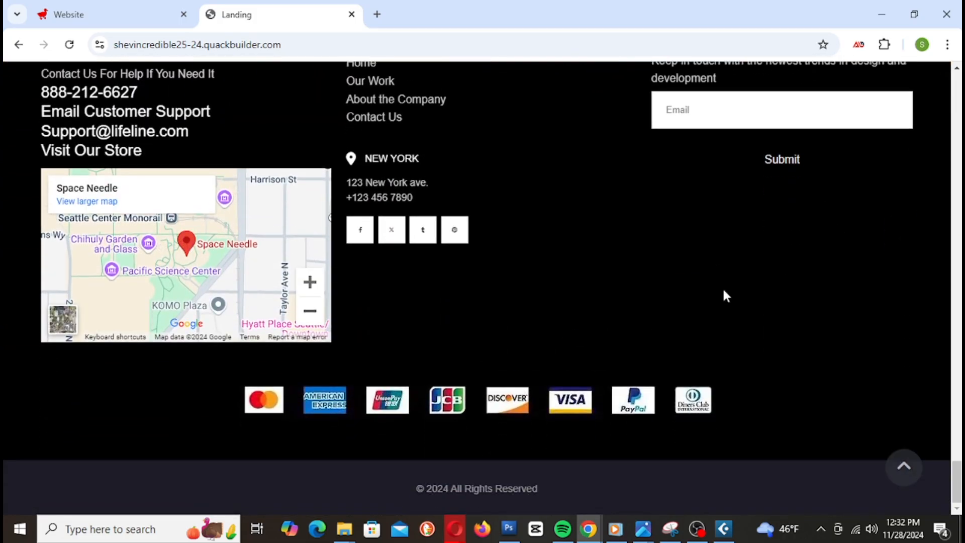
scroll(729, 302, up, 8)
scroll(846, 366, up, 20)
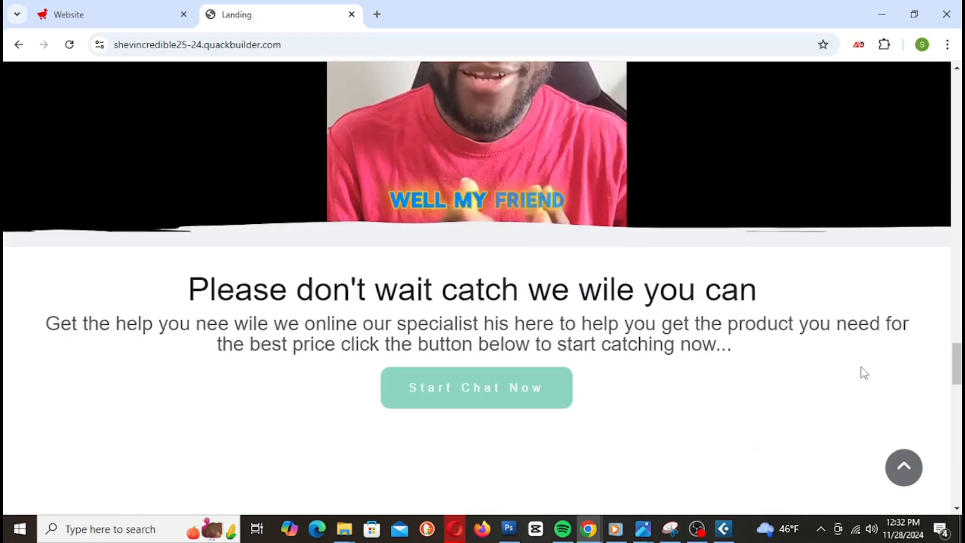
scroll(873, 381, up, 20)
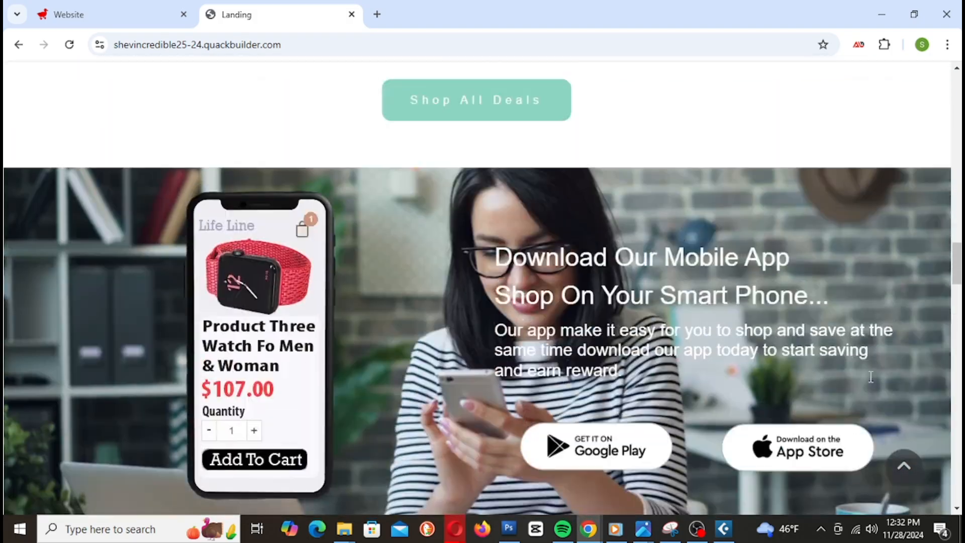
scroll(883, 401, up, 20)
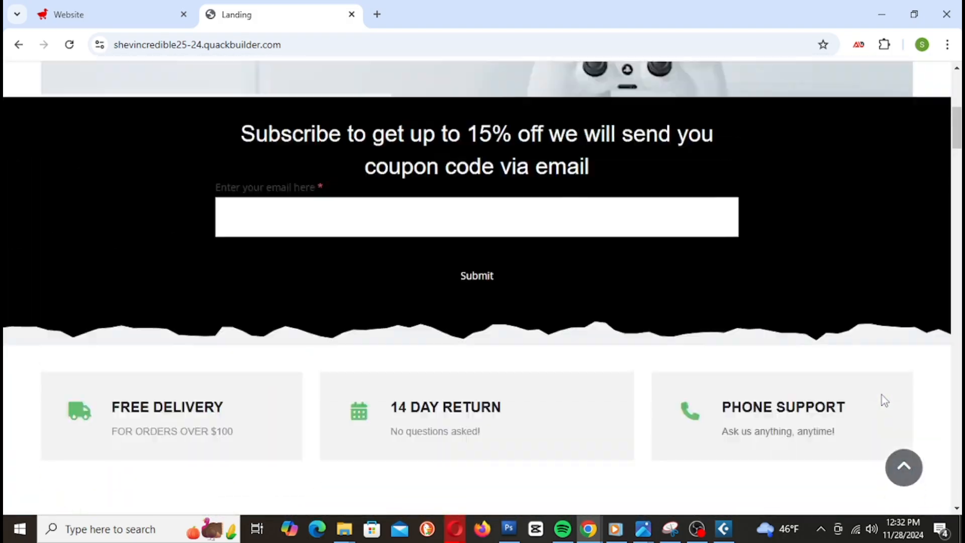
scroll(885, 401, down, 18)
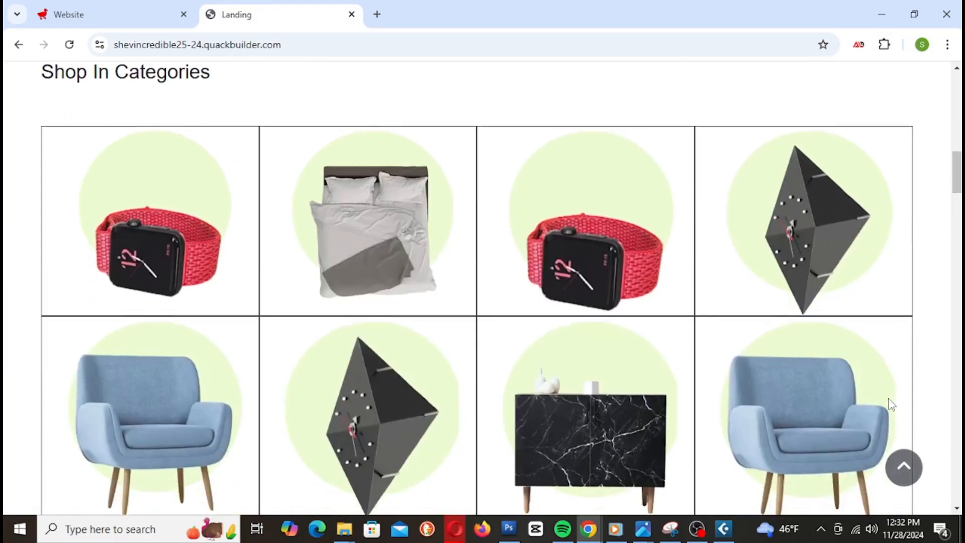
scroll(889, 398, up, 3)
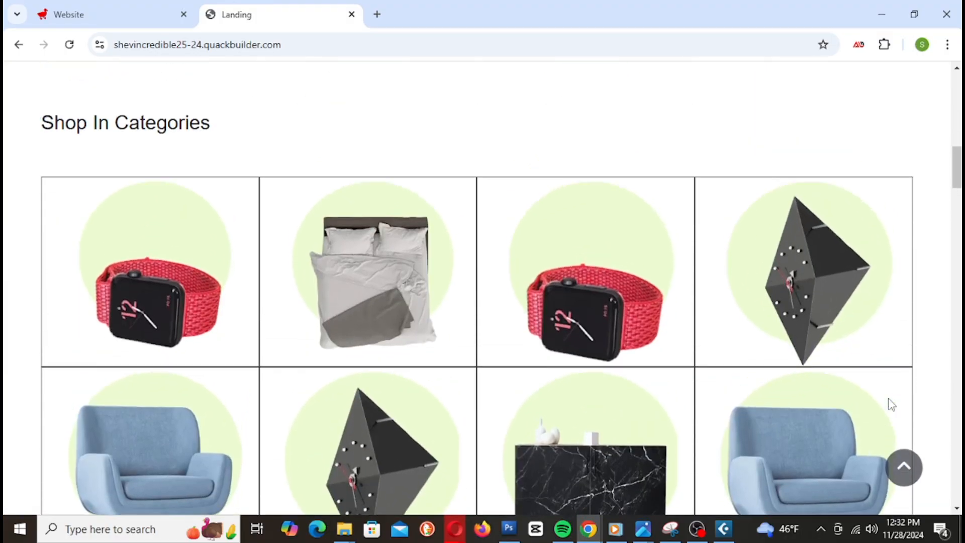
scroll(809, 224, down, 3)
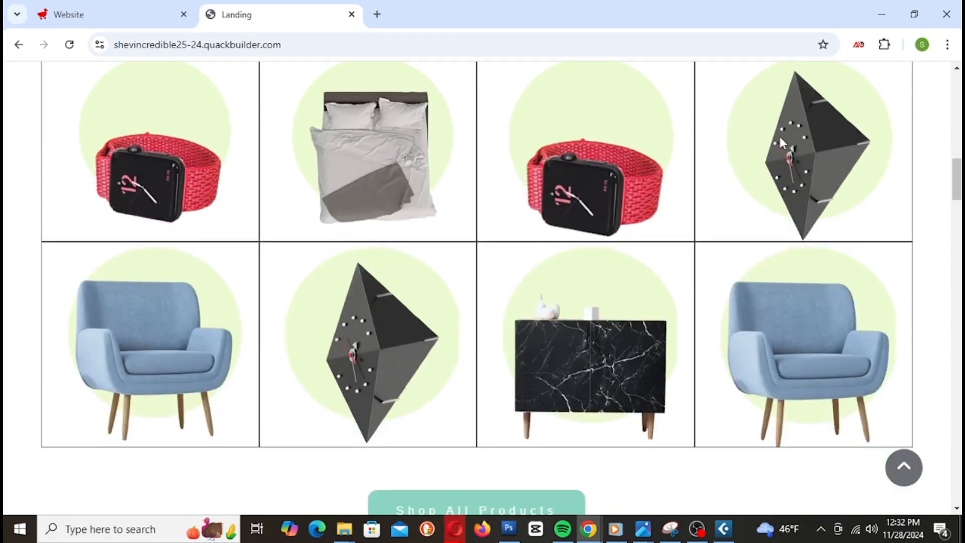
scroll(782, 166, down, 4)
scroll(813, 206, up, 15)
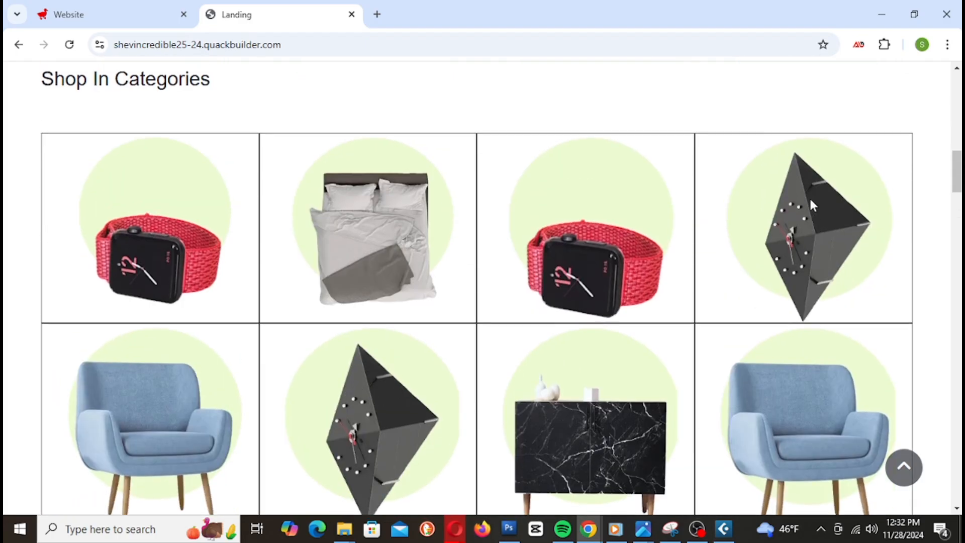
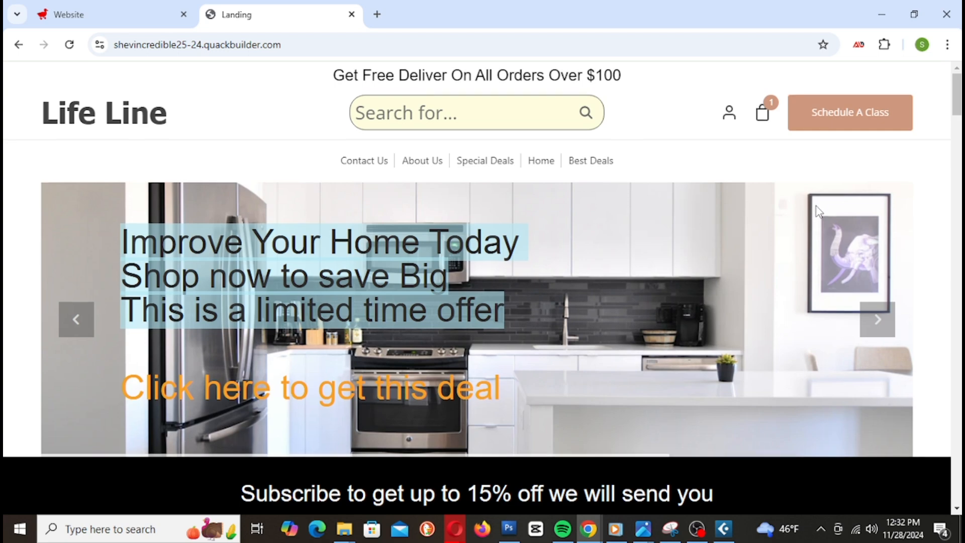
Scroll the live Life Line landing page from the hero down through the Service cards.
scroll(815, 206, down, 10)
scroll(816, 207, down, 7)
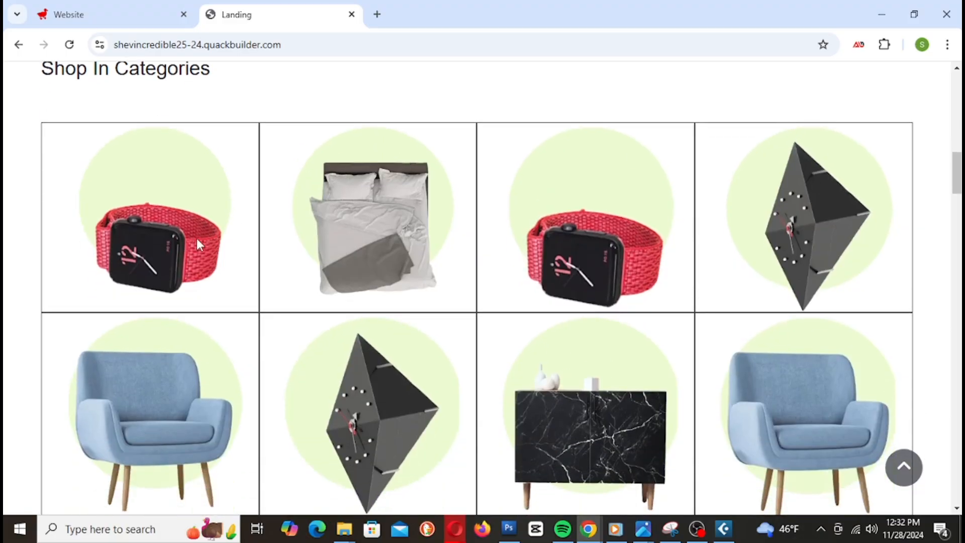
scroll(825, 250, down, 4)
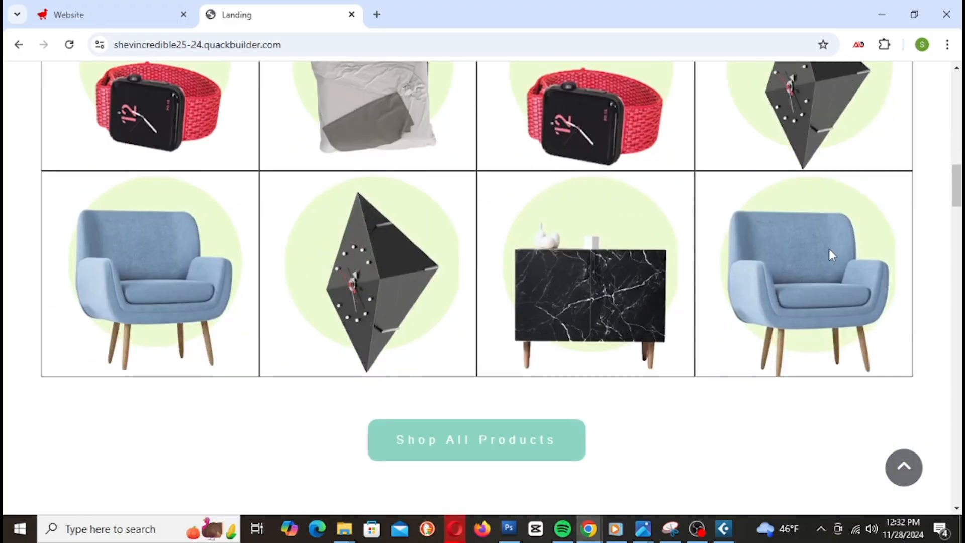
scroll(450, 384, down, 5)
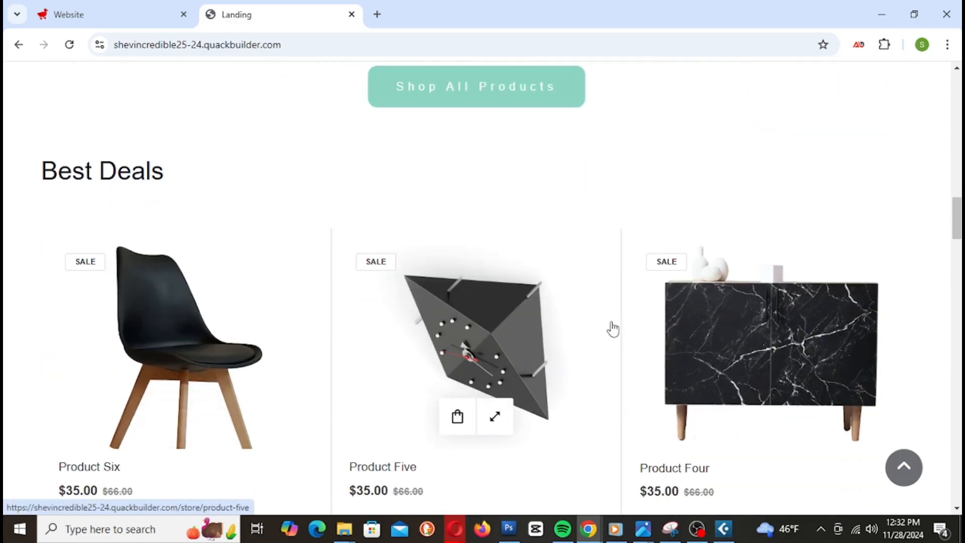
scroll(858, 320, down, 8)
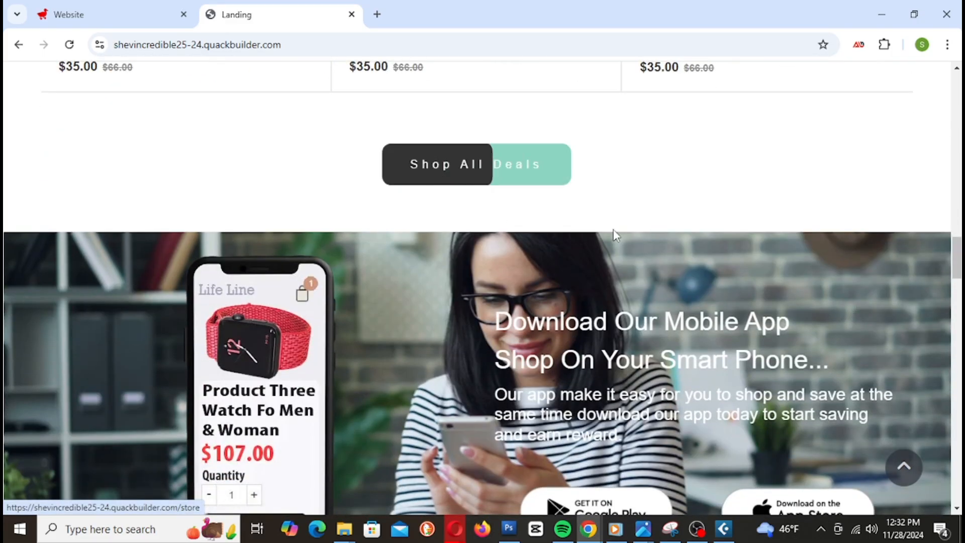
scroll(610, 233, down, 3)
scroll(615, 229, down, 1)
scroll(295, 276, up, 2)
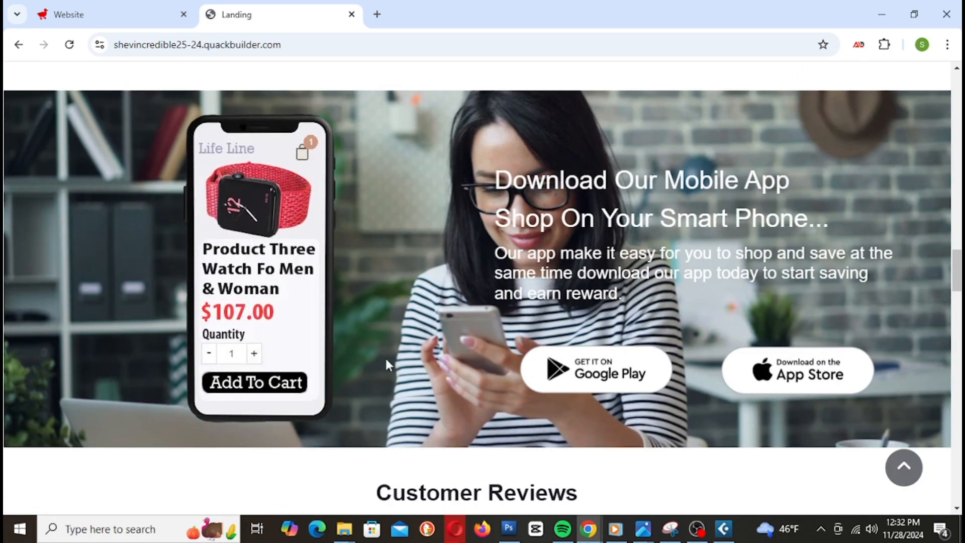
scroll(818, 365, down, 8)
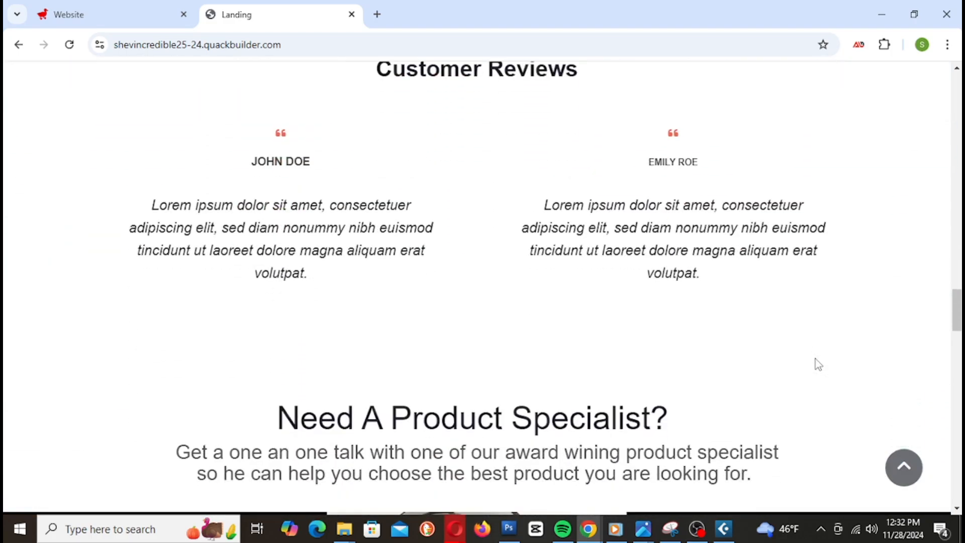
scroll(655, 221, down, 5)
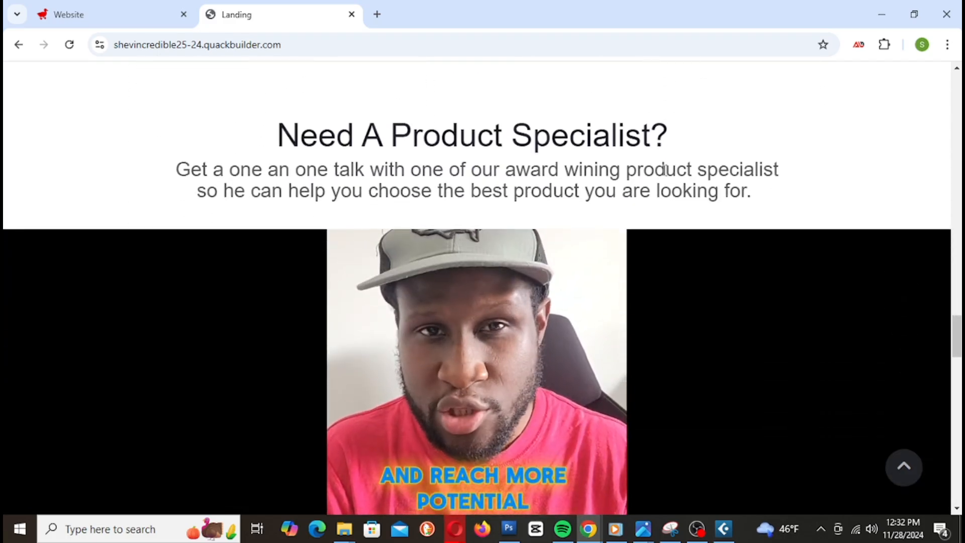
scroll(628, 186, down, 1)
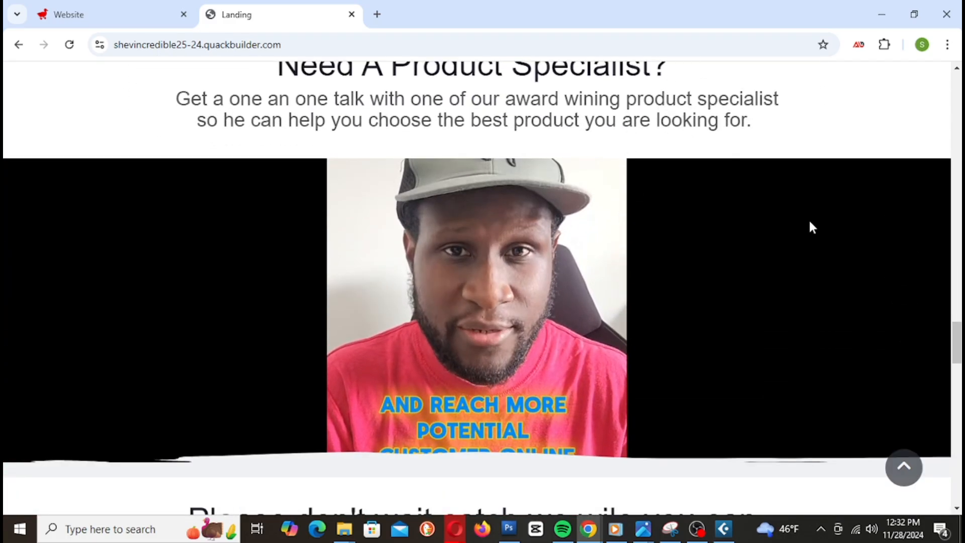
scroll(810, 221, down, 4)
scroll(475, 252, up, 4)
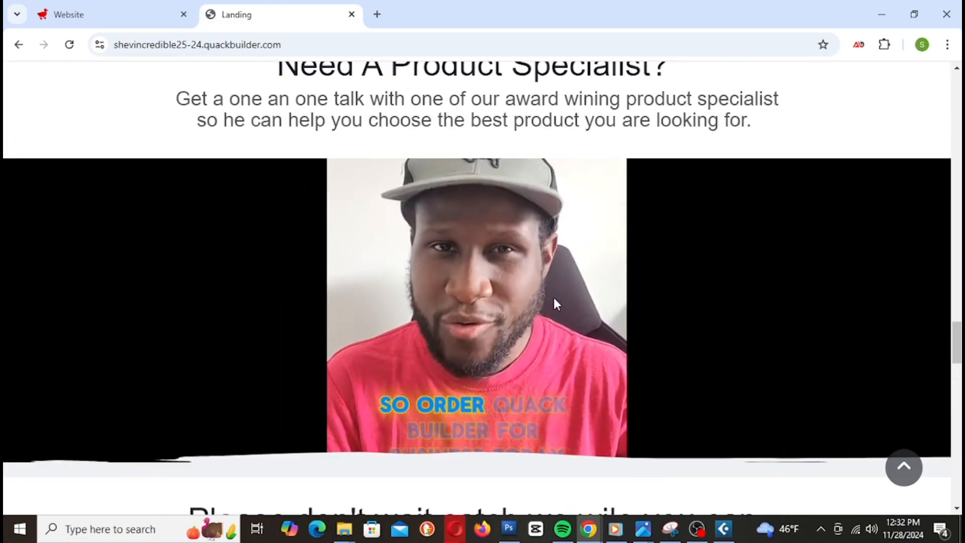
scroll(553, 295, down, 8)
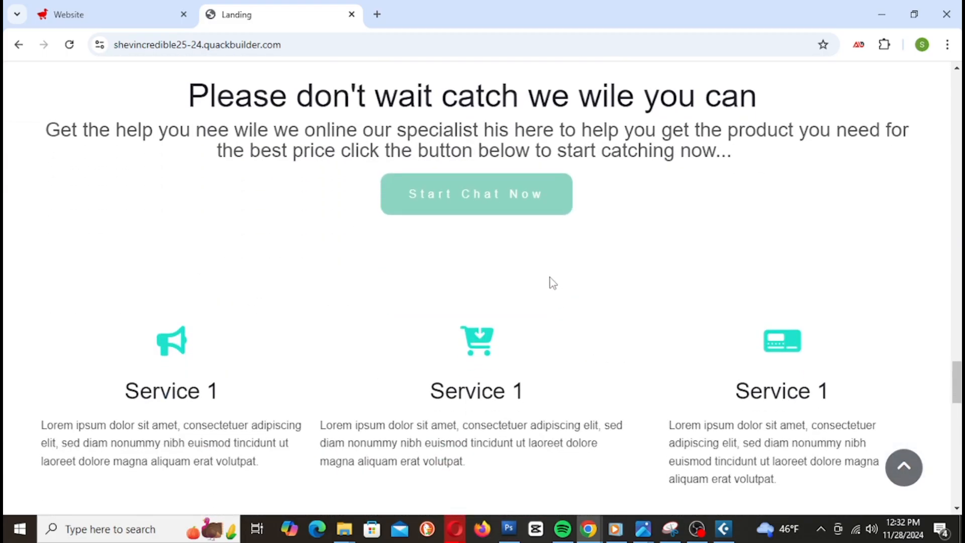
scroll(556, 300, up, 3)
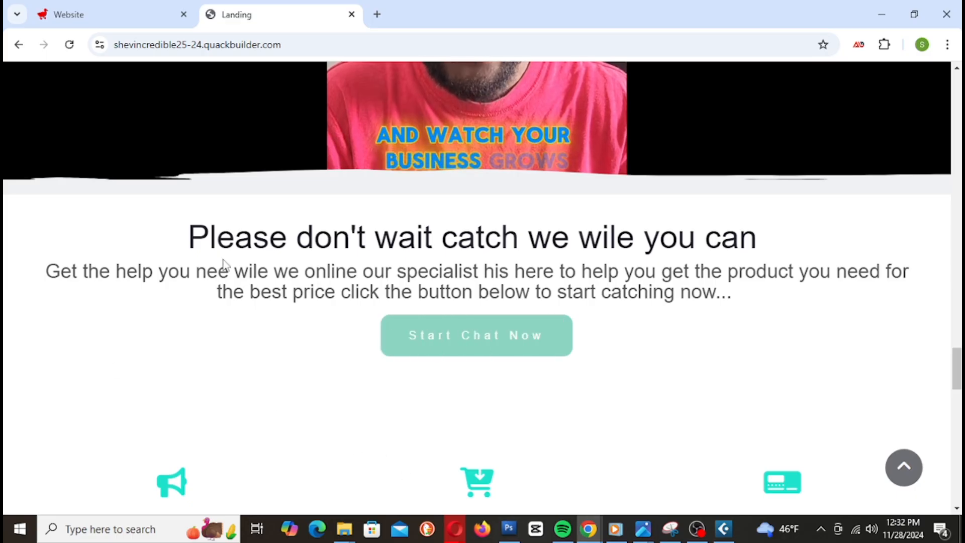
scroll(894, 324, down, 3)
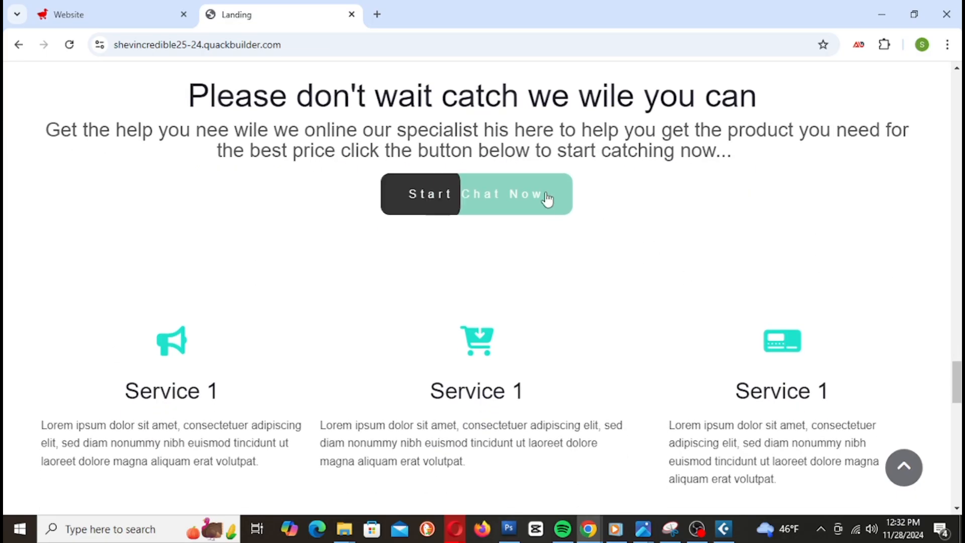
scroll(500, 204, down, 6)
scroll(191, 194, up, 2)
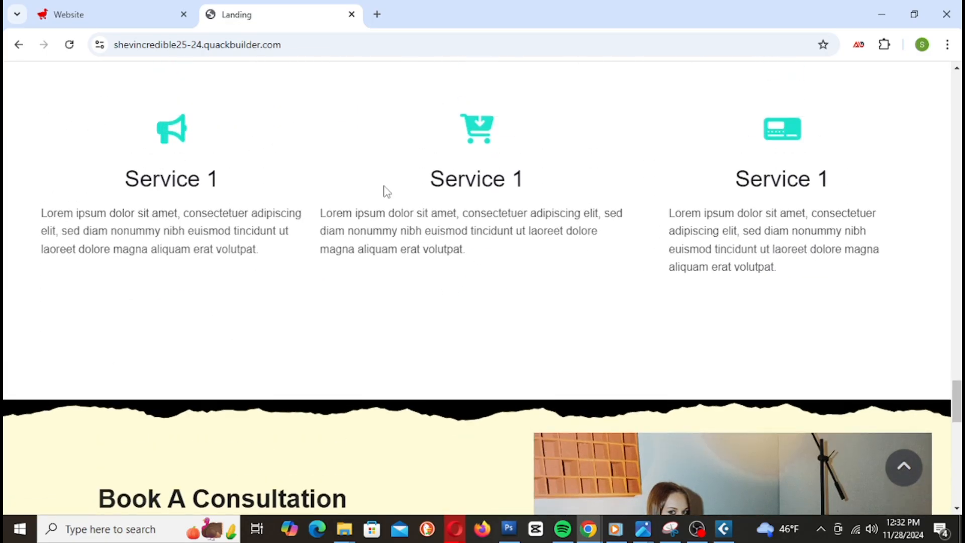
drag(901, 128, 99, 320)
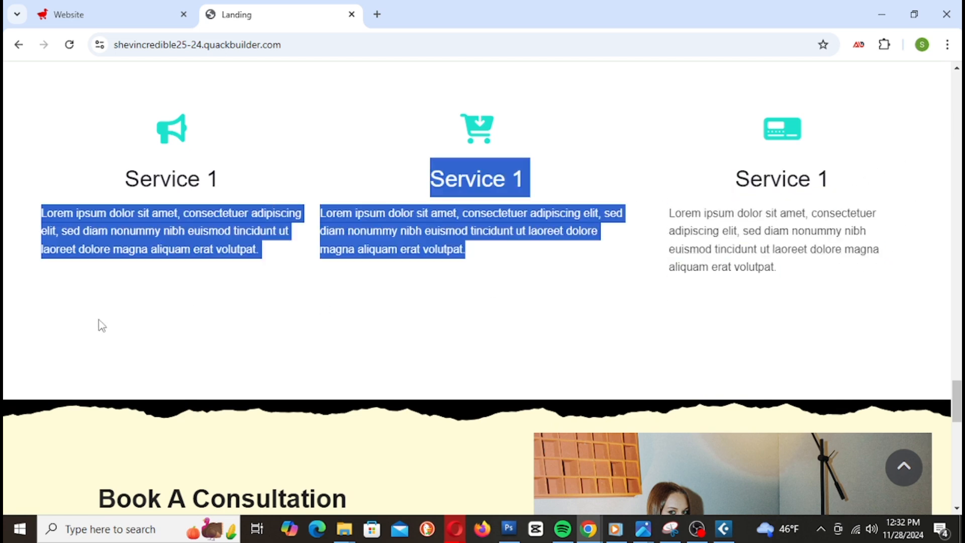
click(299, 310)
Review the consultation section and Life Line footer, then go back to the Website editor.
scroll(421, 183, down, 7)
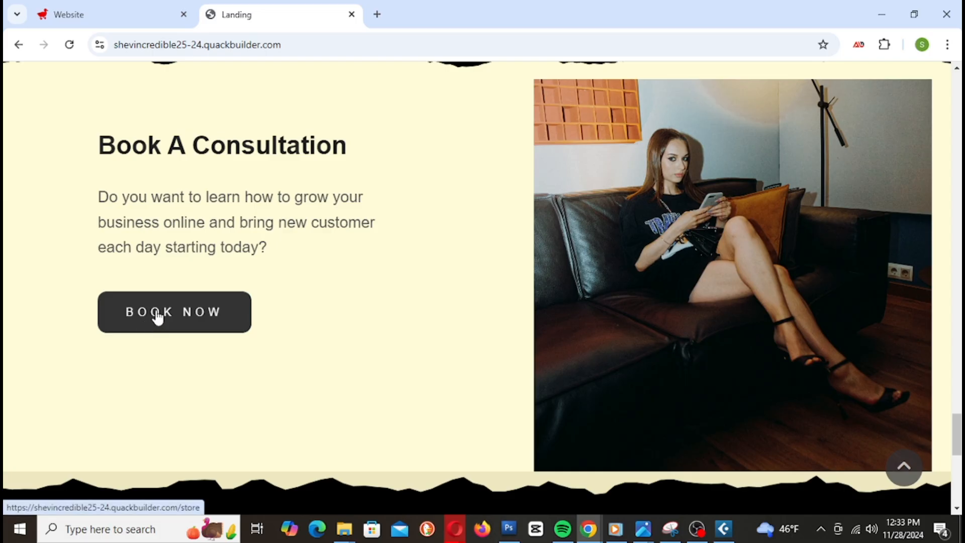
scroll(508, 256, down, 7)
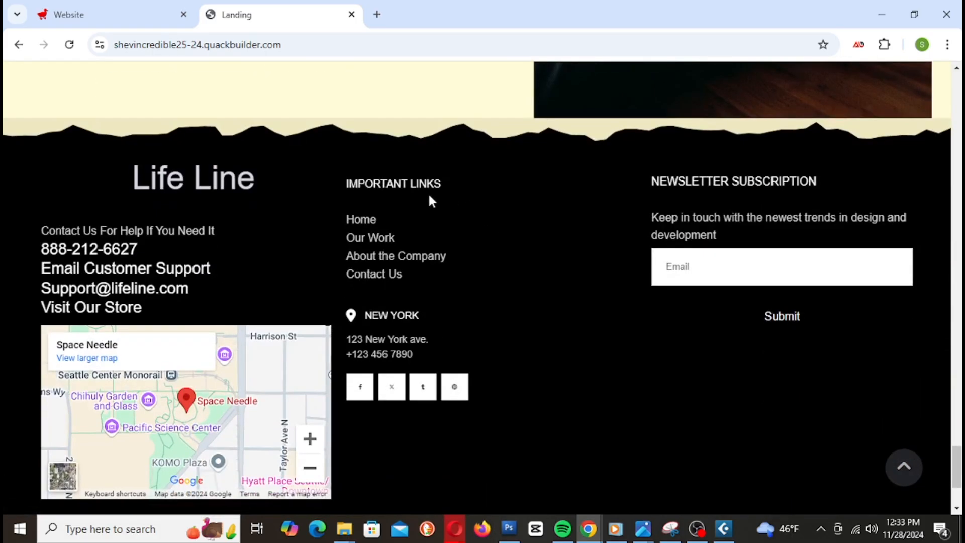
scroll(449, 195, down, 3)
scroll(425, 196, up, 3)
scroll(426, 206, down, 2)
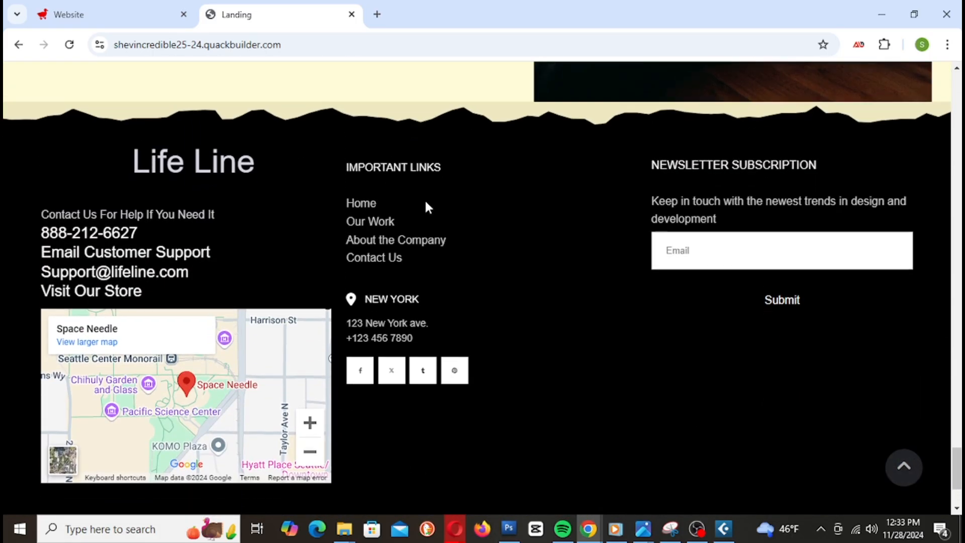
scroll(808, 276, down, 2)
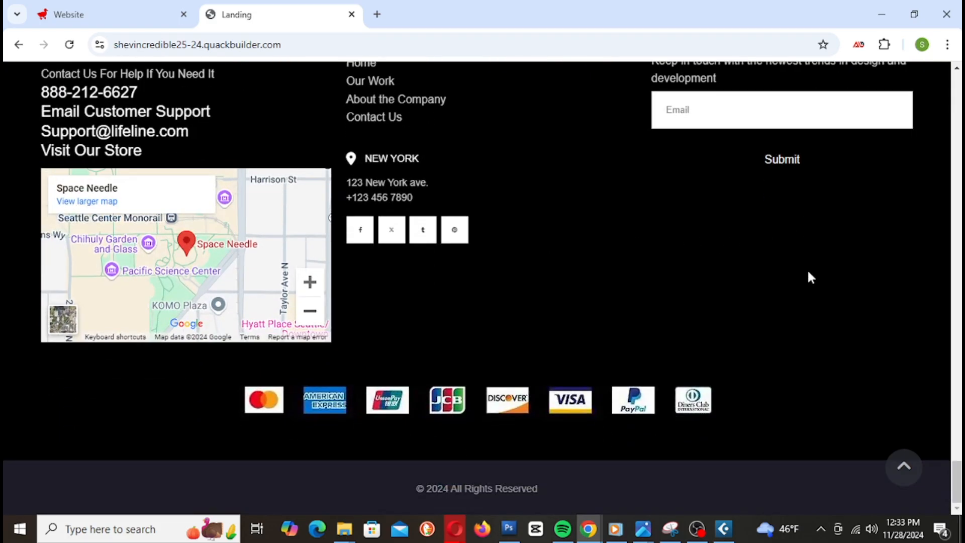
scroll(810, 276, up, 3)
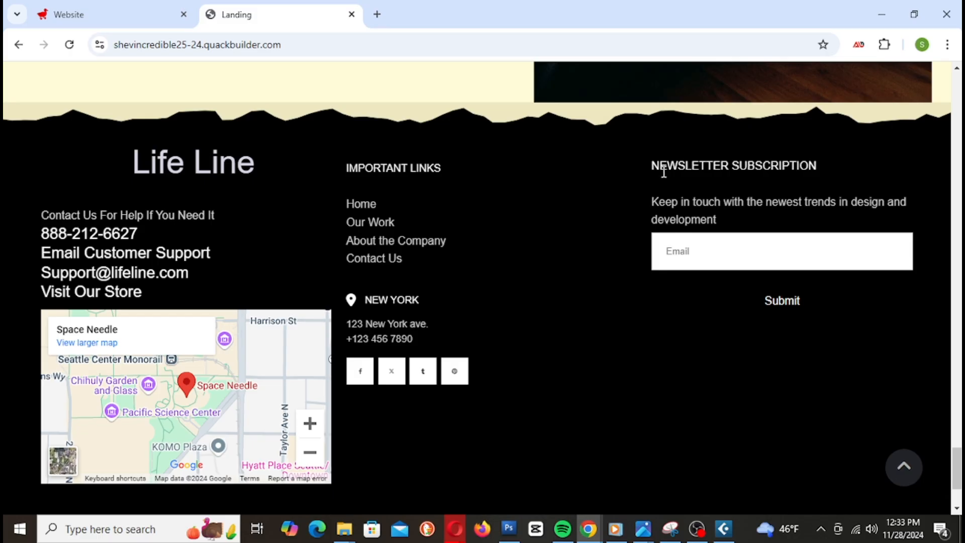
click(123, 13)
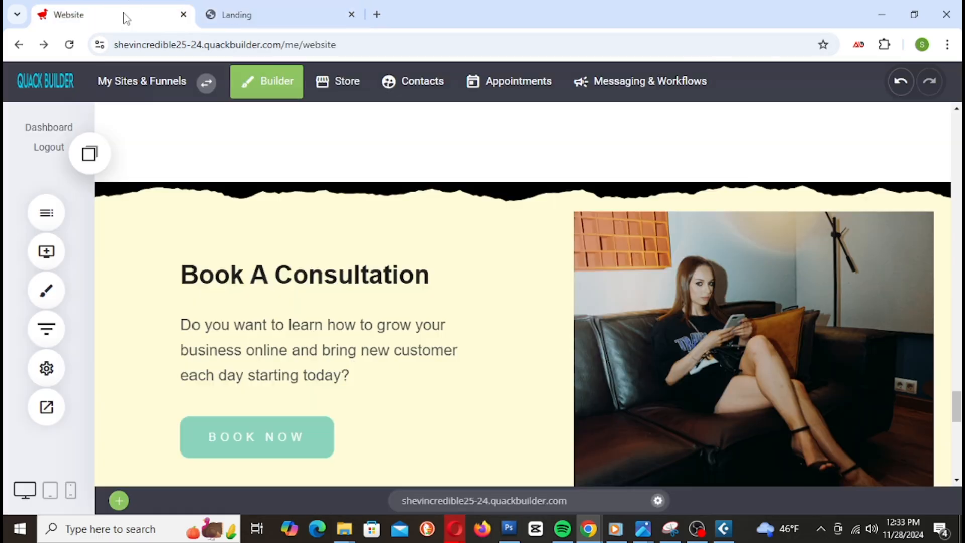
Delete the footer's NEW YORK address and phone widget, confirm with Yes, and save the site.
scroll(547, 275, down, 8)
scroll(491, 345, up, 3)
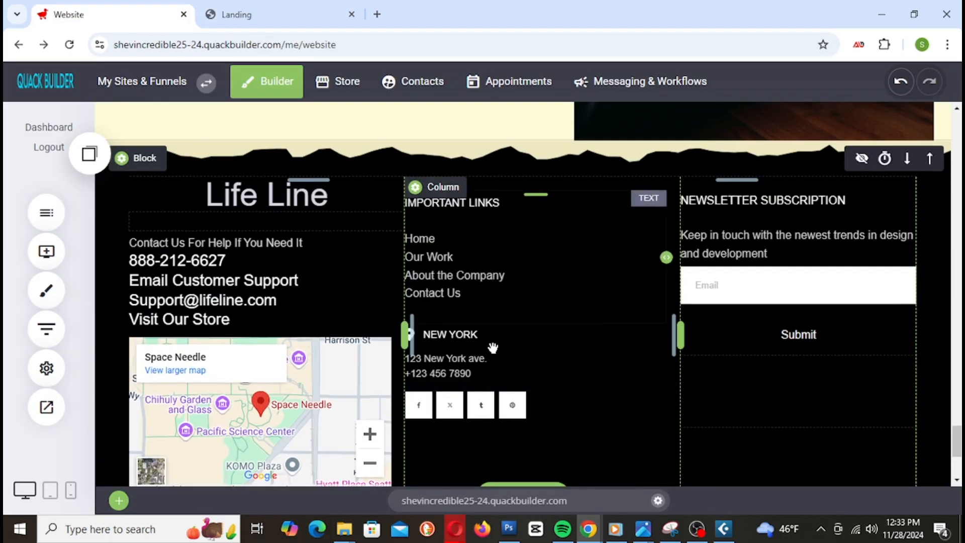
click(442, 377)
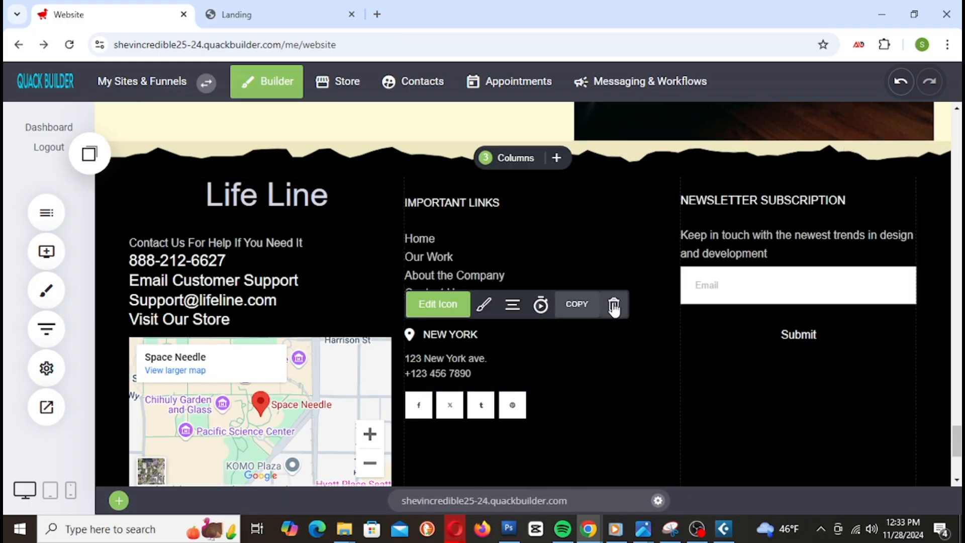
click(614, 306)
click(574, 334)
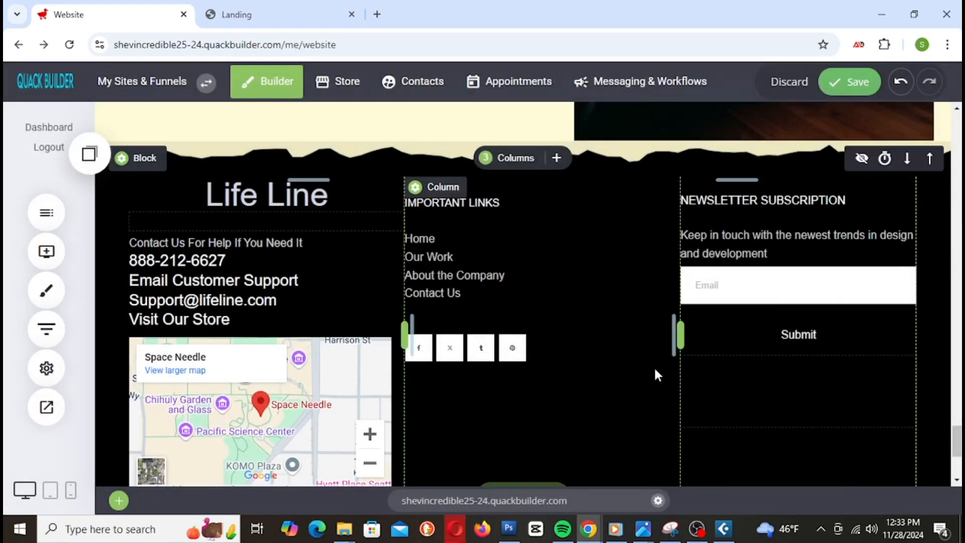
click(853, 91)
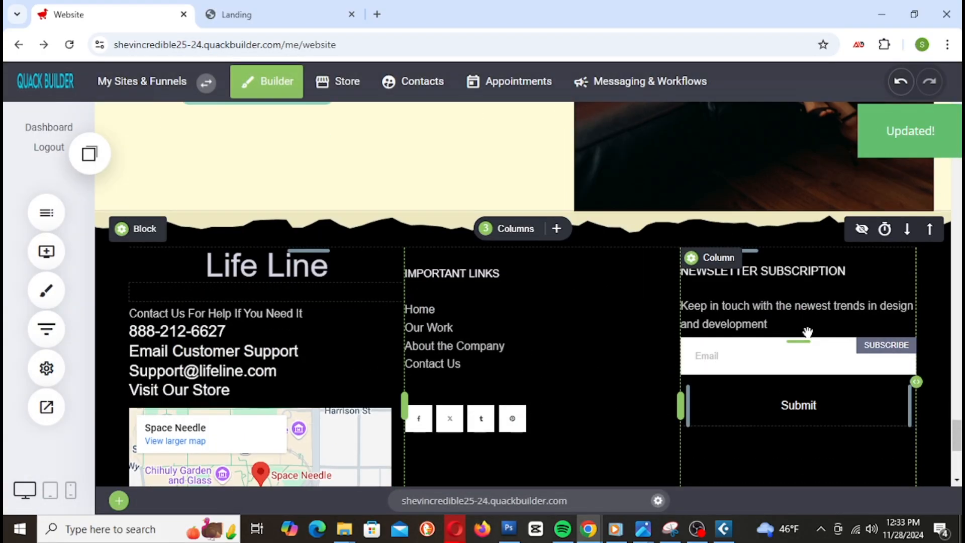
scroll(808, 331, down, 5)
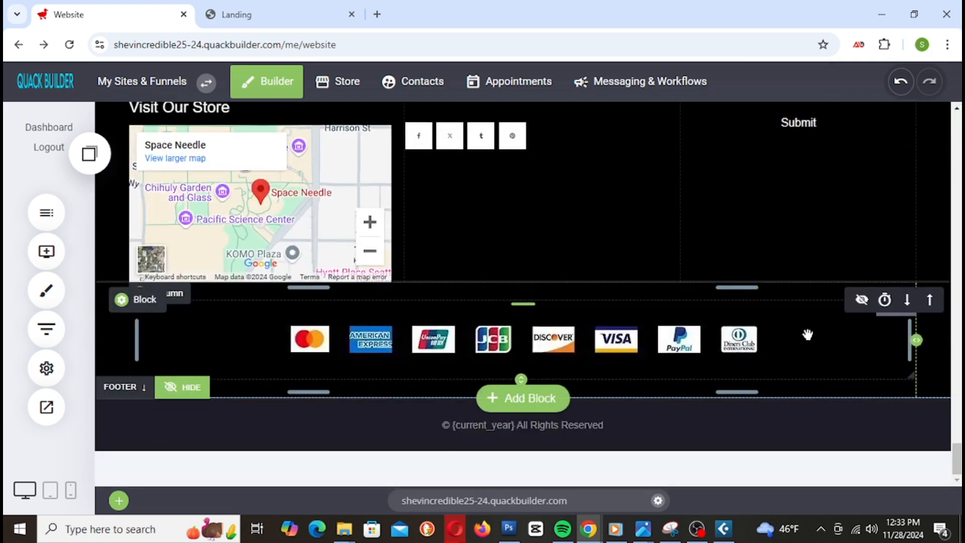
scroll(810, 335, up, 15)
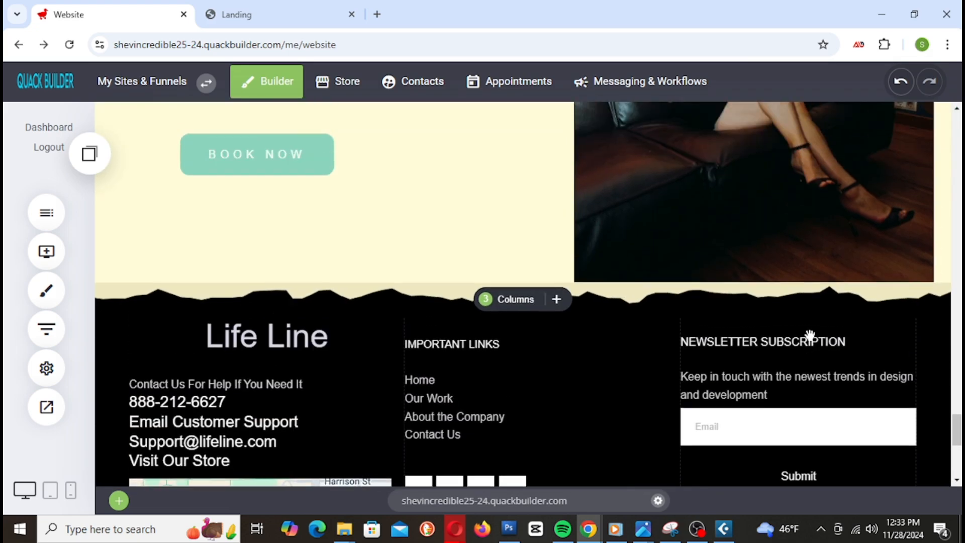
scroll(822, 353, up, 20)
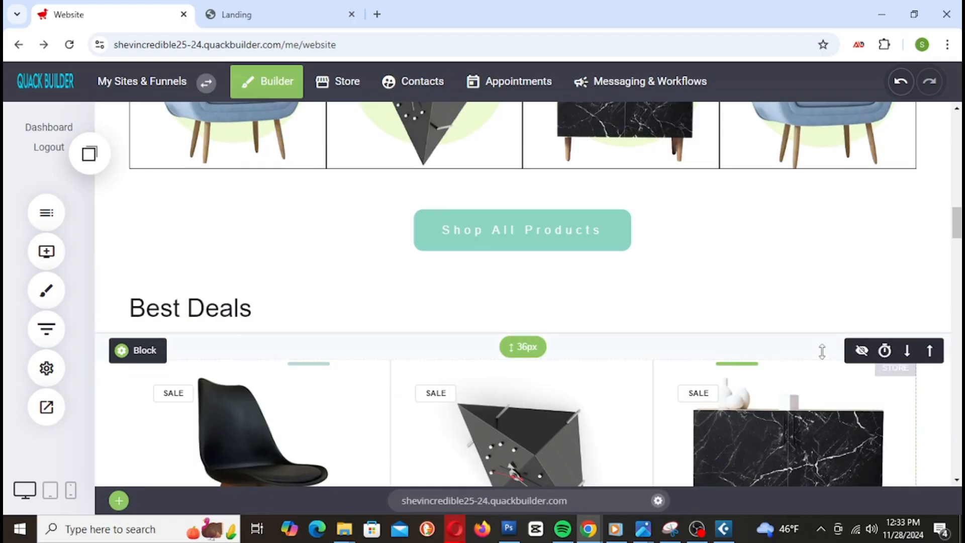
Select the first watch image in Shop In Categories and enable its Open link on click setting.
scroll(827, 354, down, 8)
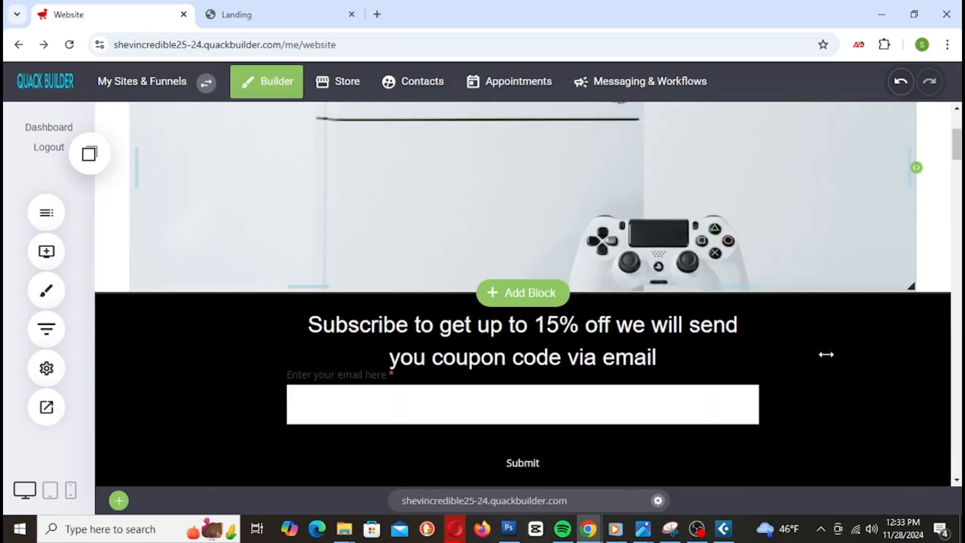
scroll(827, 355, down, 4)
scroll(826, 332, up, 1)
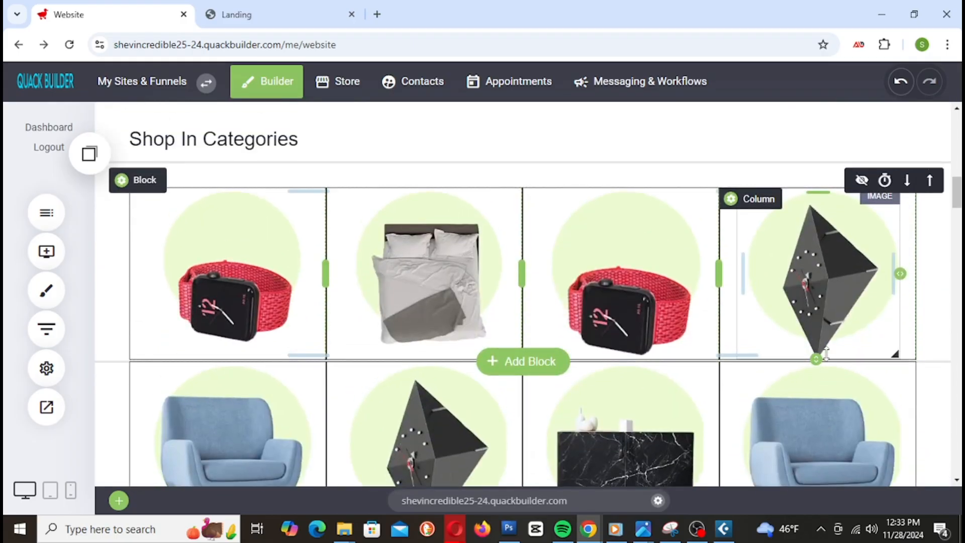
mouse_move(162, 187)
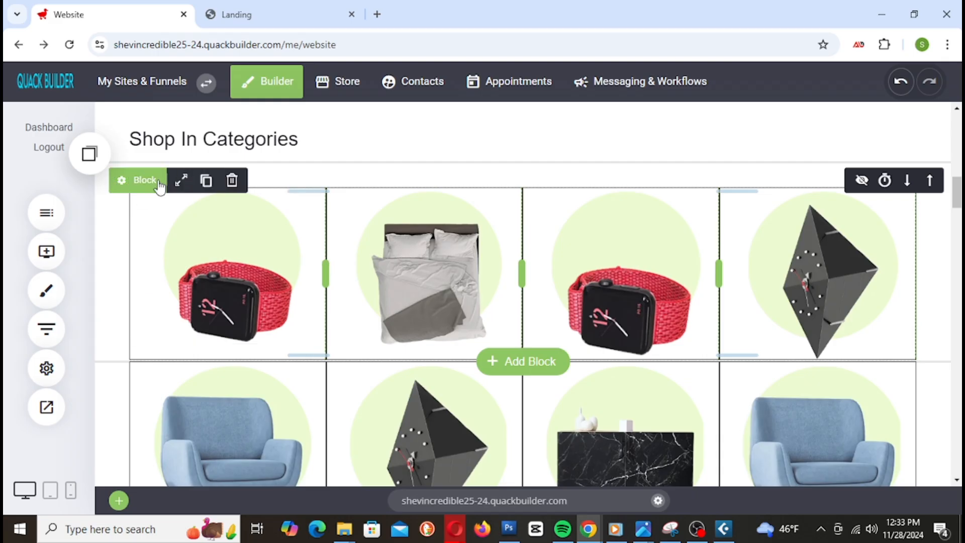
scroll(240, 229, down, 1)
scroll(240, 231, up, 1)
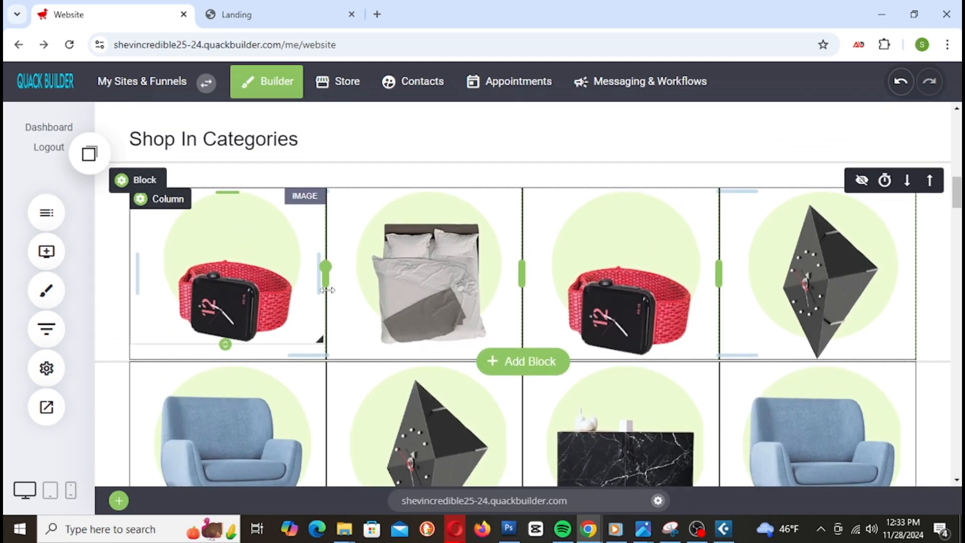
click(269, 265)
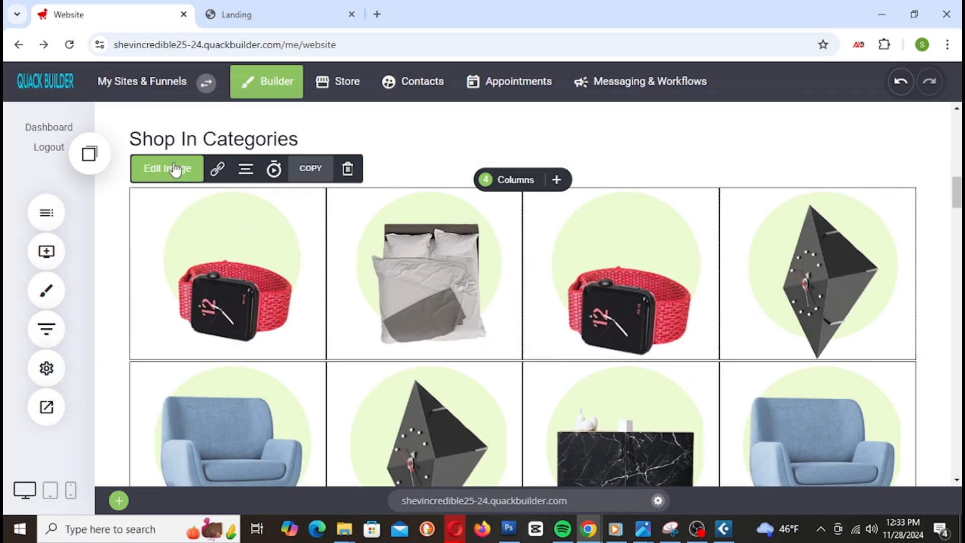
click(224, 177)
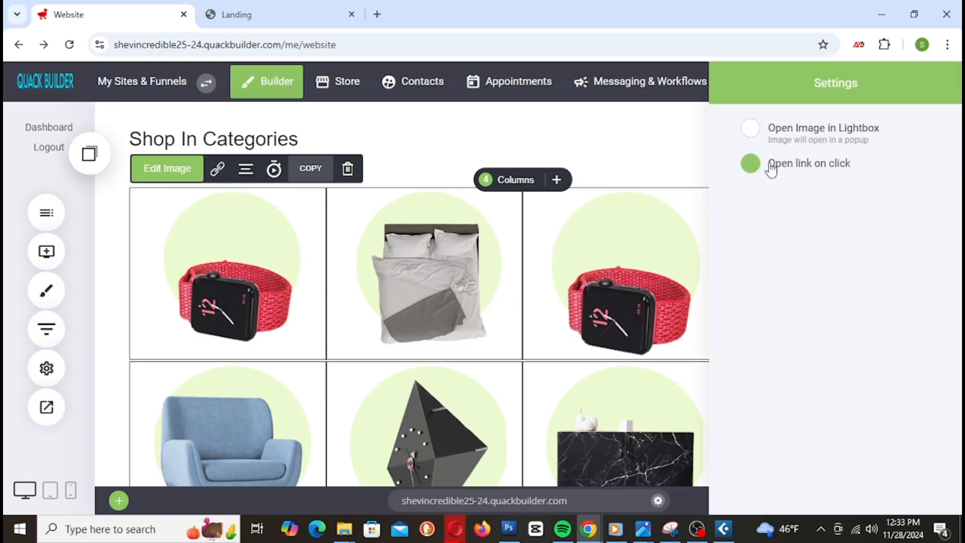
click(771, 170)
Browse the watch image's Page and Store link targets, leaving Contact Us and All products.
click(793, 215)
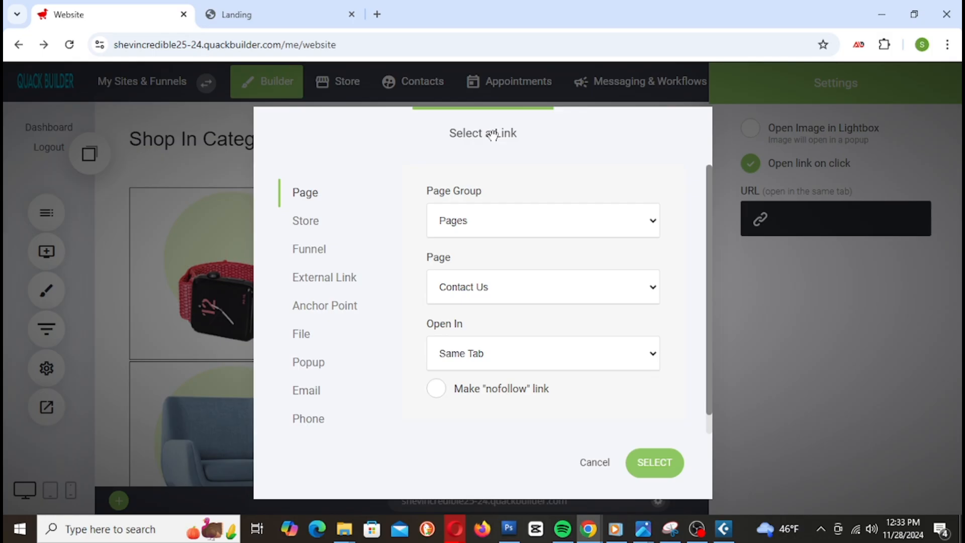
click(607, 293)
click(605, 293)
click(602, 274)
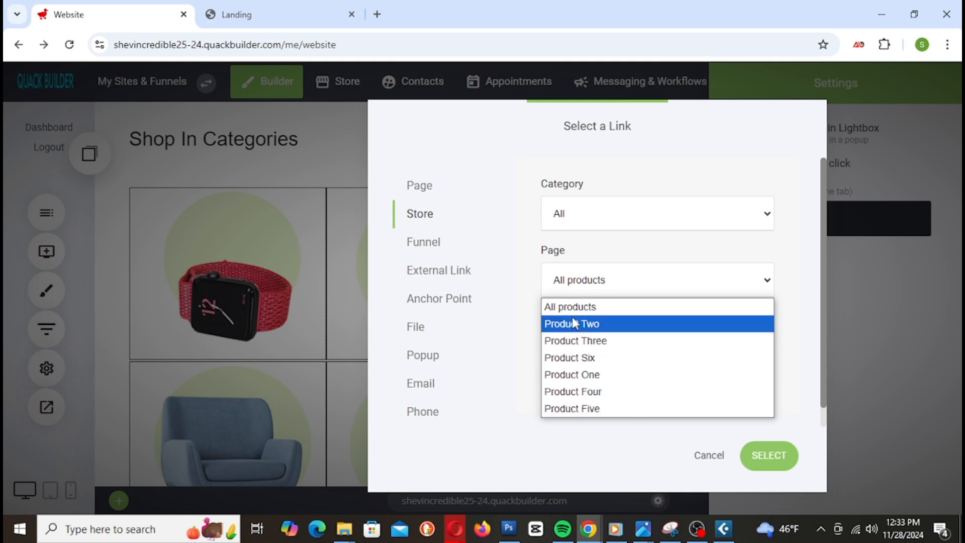
click(653, 470)
Bring up the live Landing tab scrolled to the top.
click(285, 20)
scroll(389, 192, up, 10)
scroll(392, 214, up, 20)
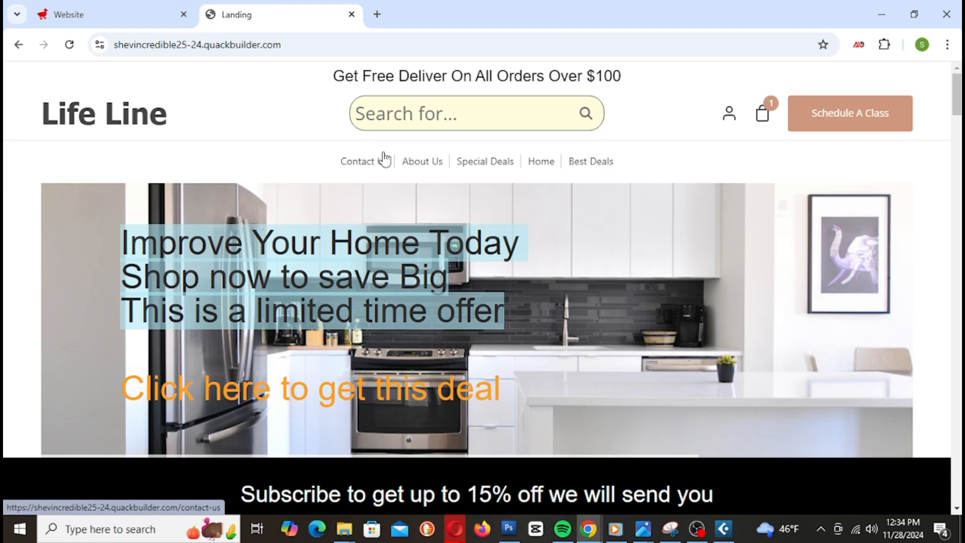
Try the header store search on the live site, then return to the home page.
scroll(514, 253, down, 5)
scroll(513, 253, down, 4)
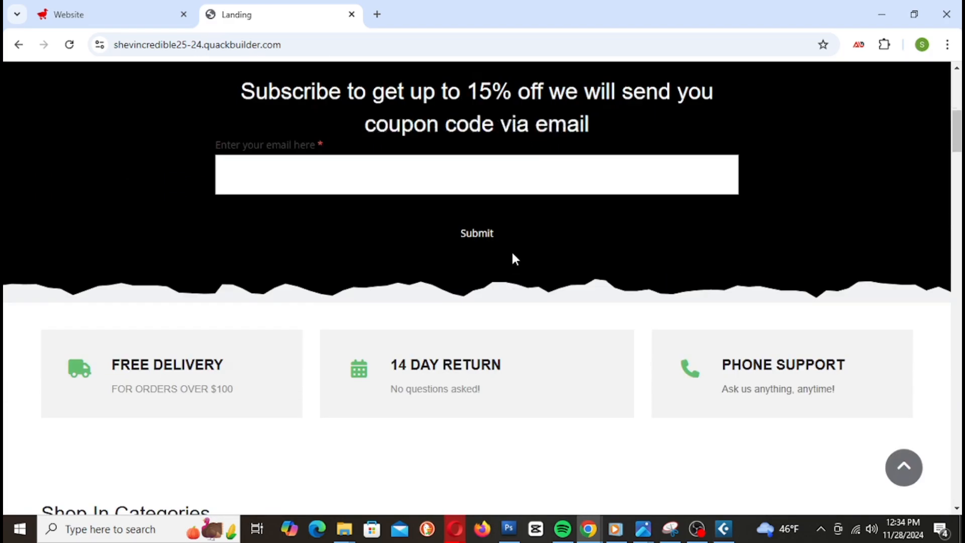
scroll(511, 256, up, 10)
triple_click(518, 259)
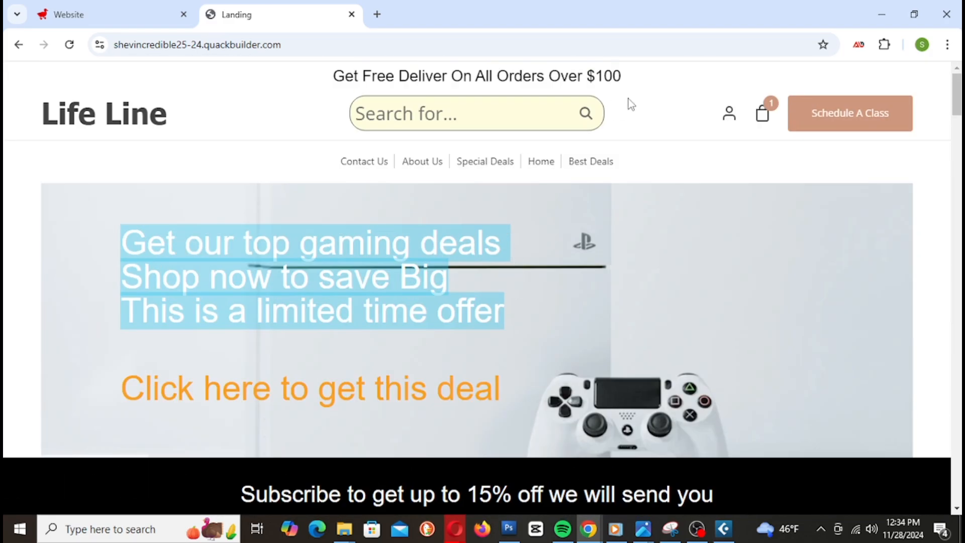
click(597, 117)
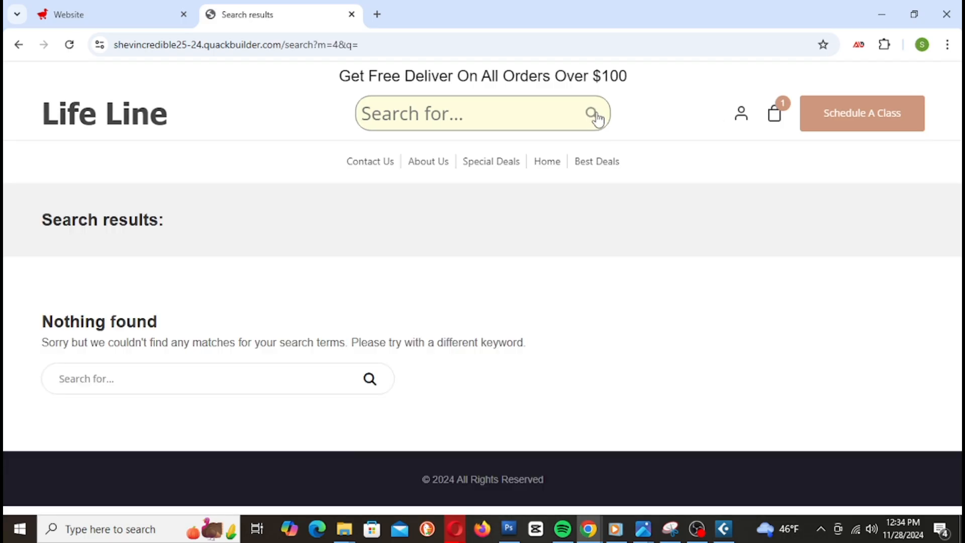
click(120, 129)
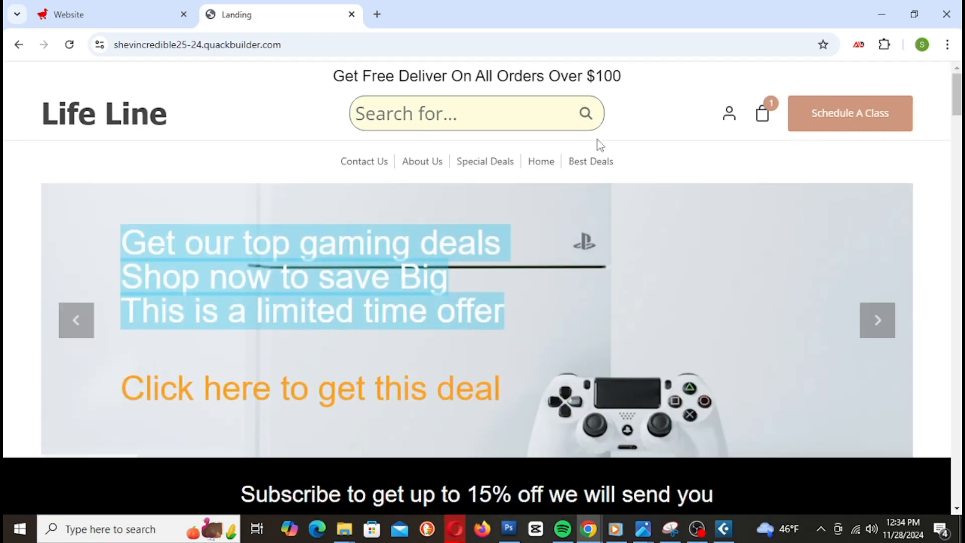
Visit the Special Deals and Contact Us pages, then go back to the landing home page.
scroll(470, 197, down, 2)
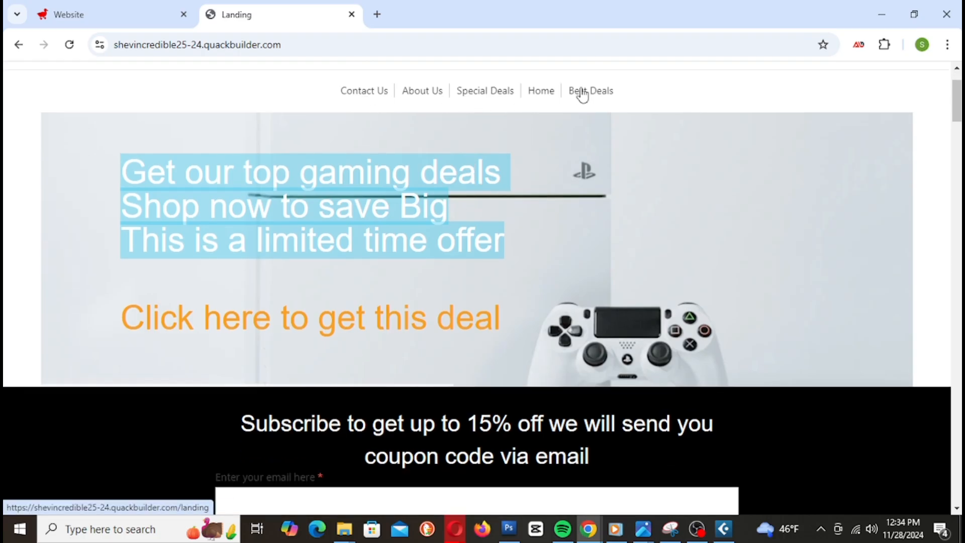
scroll(401, 245, down, 5)
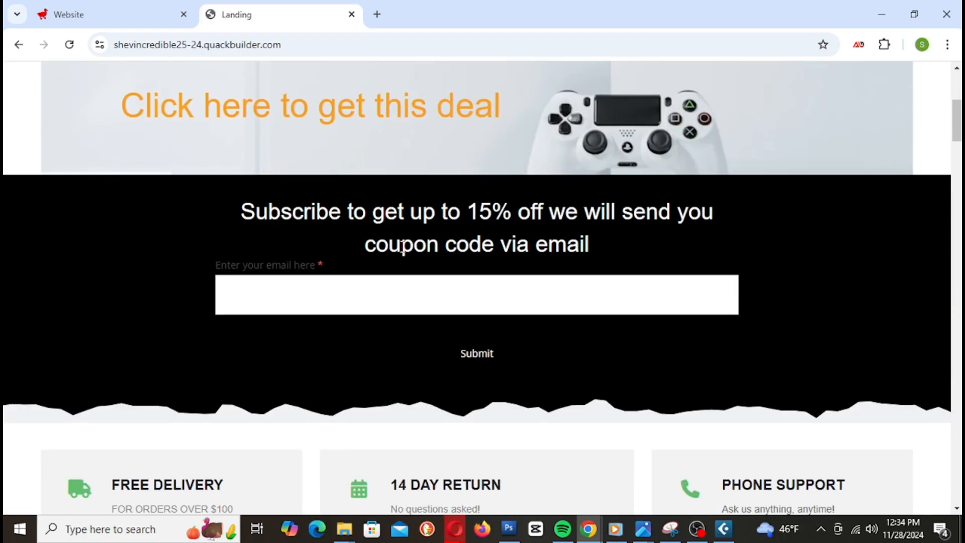
scroll(409, 245, down, 8)
scroll(410, 248, up, 15)
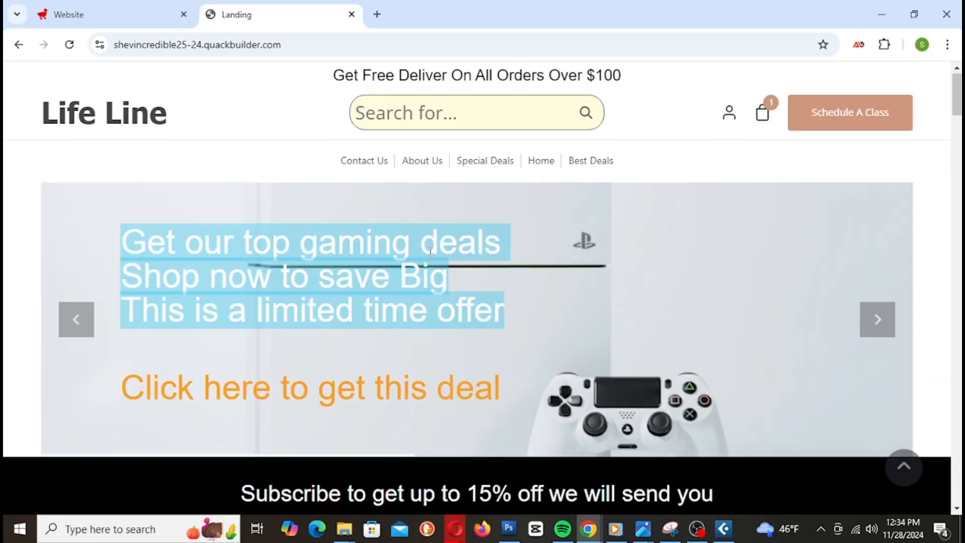
click(509, 166)
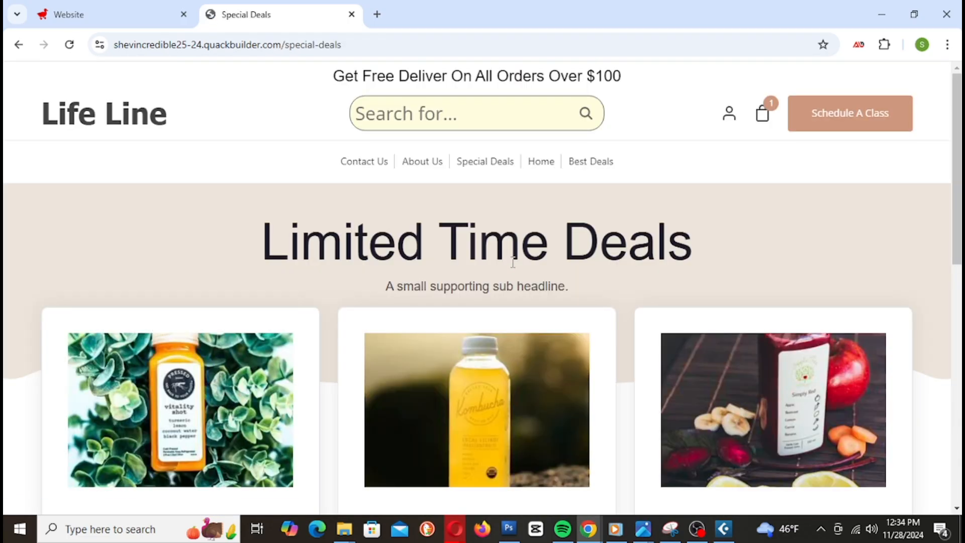
scroll(510, 263, down, 3)
scroll(242, 295, down, 8)
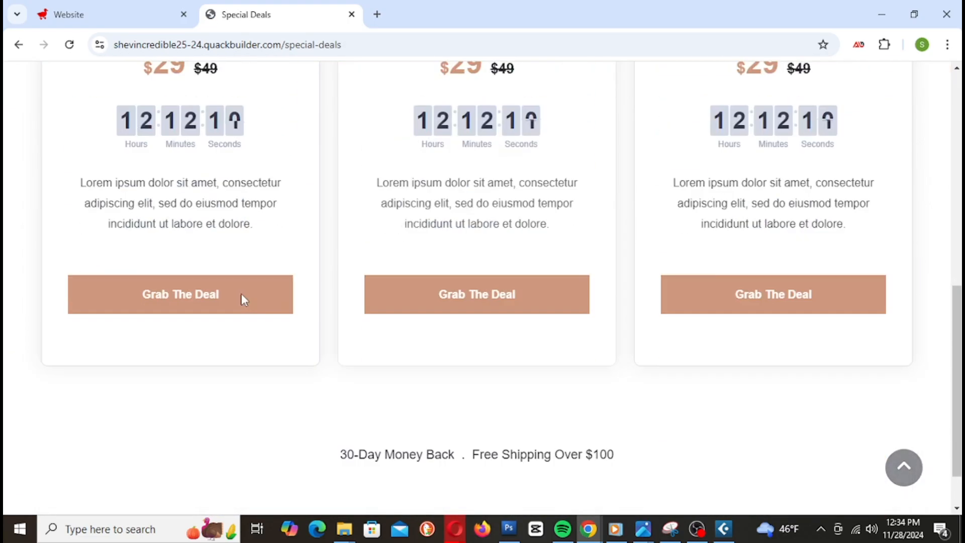
scroll(246, 297, up, 10)
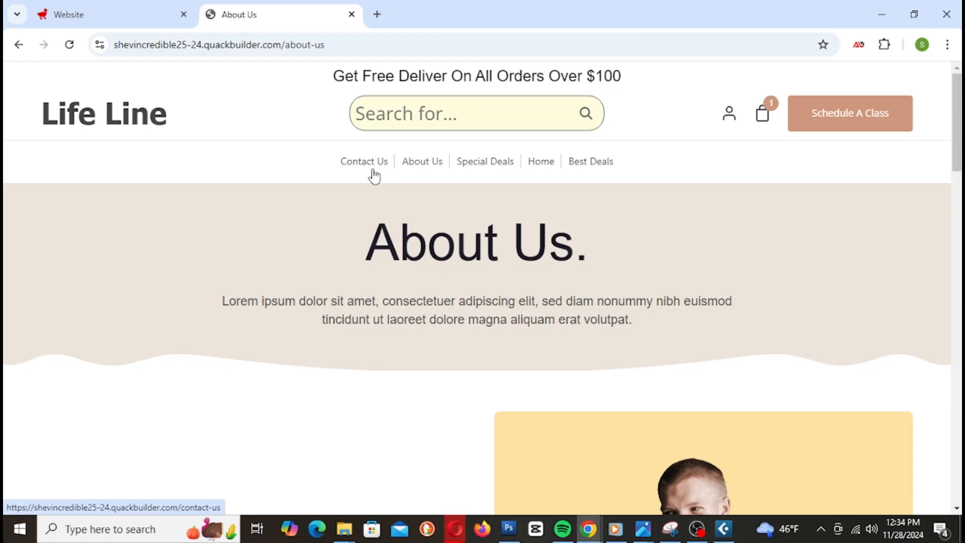
click(373, 174)
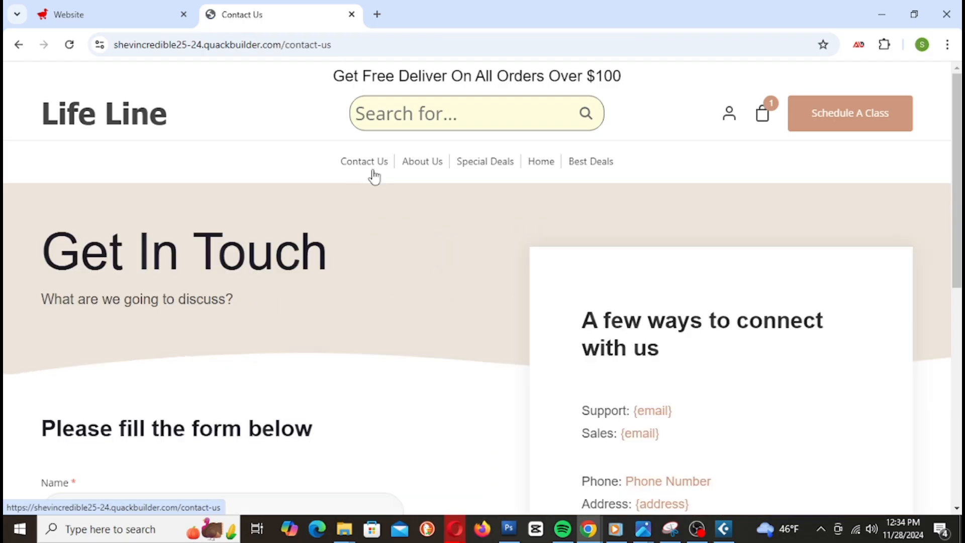
click(100, 119)
Open the full store listing via Shop All Deals and bring up the Product Three watch page.
scroll(439, 292, down, 15)
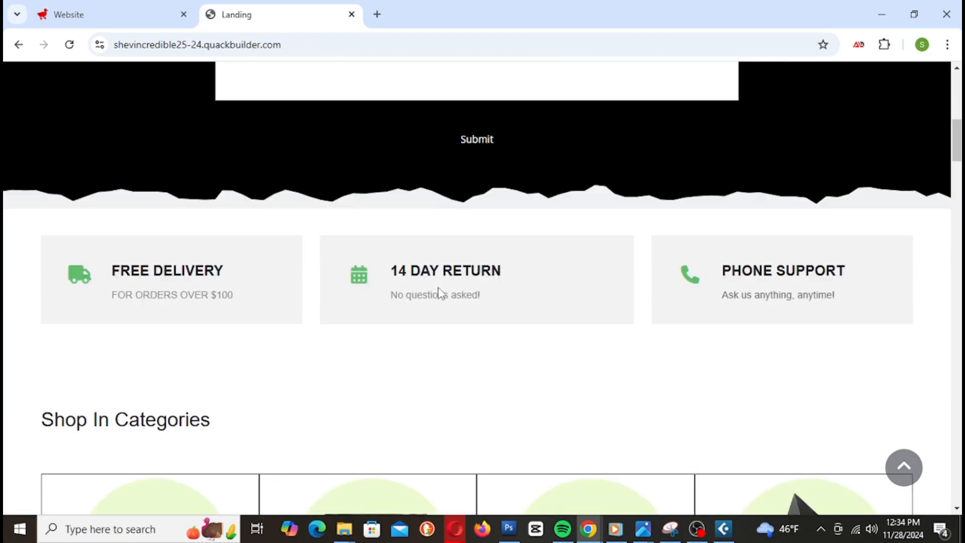
scroll(439, 292, down, 10)
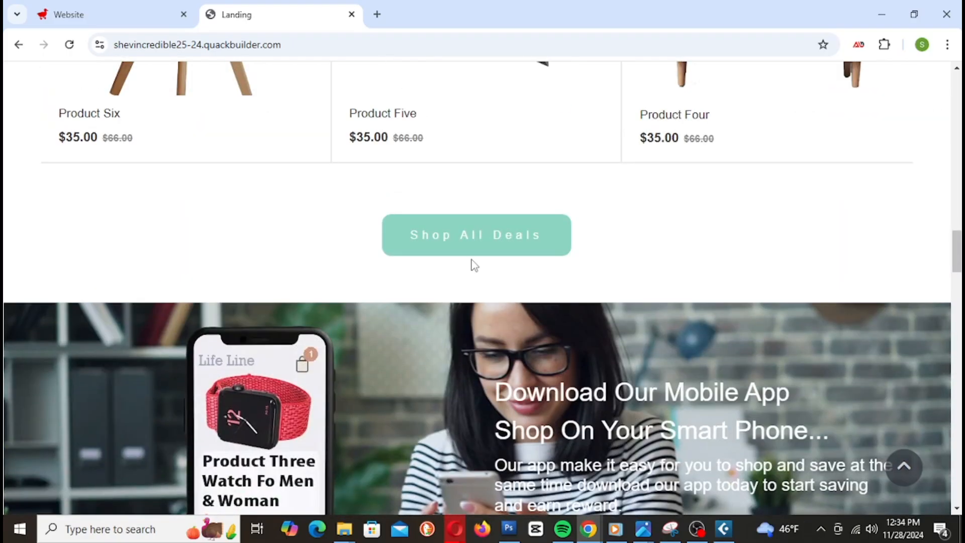
click(486, 241)
scroll(444, 276, down, 4)
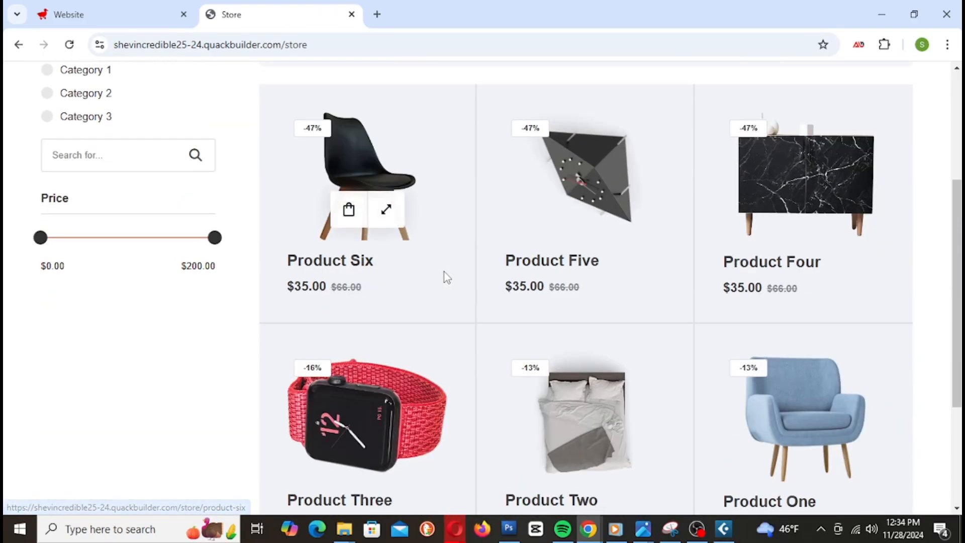
scroll(678, 287, down, 4)
scroll(687, 297, up, 8)
scroll(688, 287, down, 7)
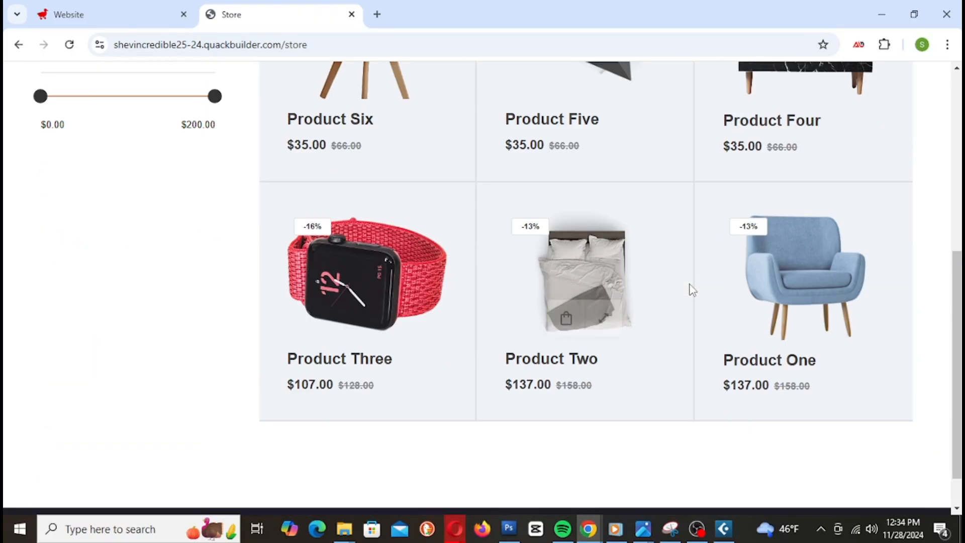
scroll(691, 287, up, 3)
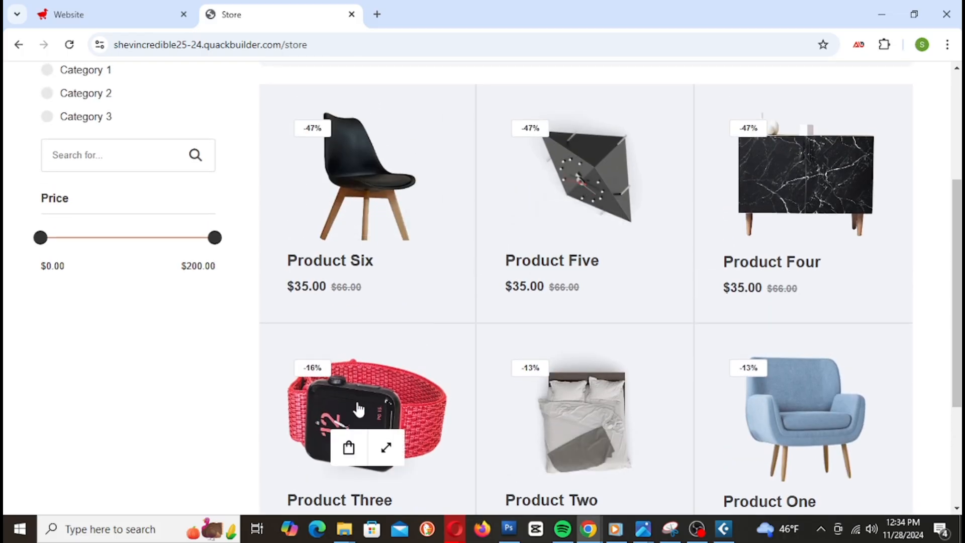
click(358, 408)
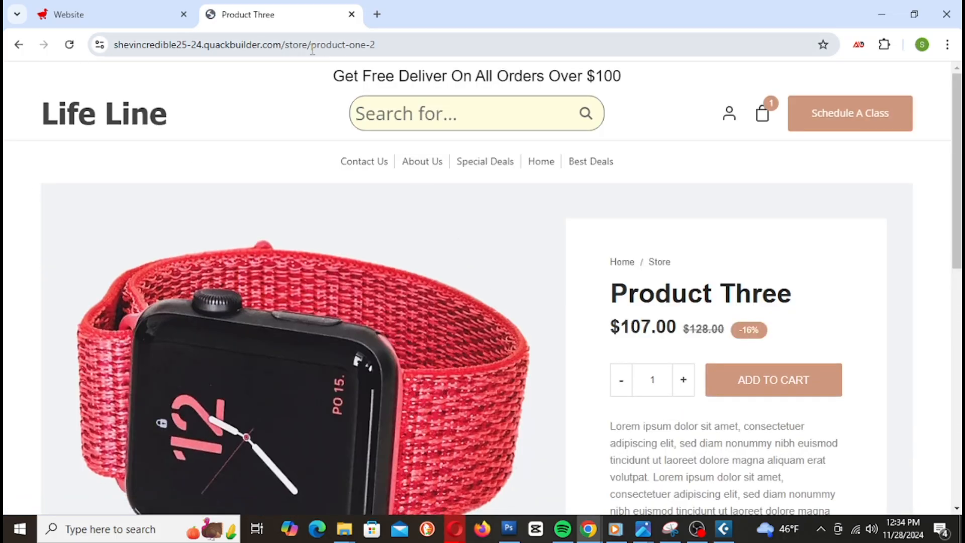
right_click(313, 51)
Link the watch image to the copied Product Three page address as an External Link.
click(391, 186)
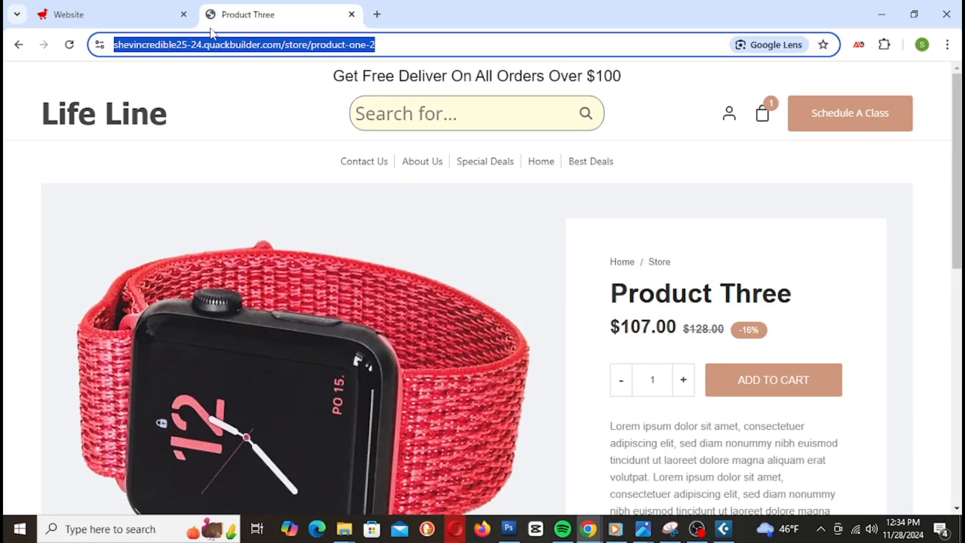
click(162, 15)
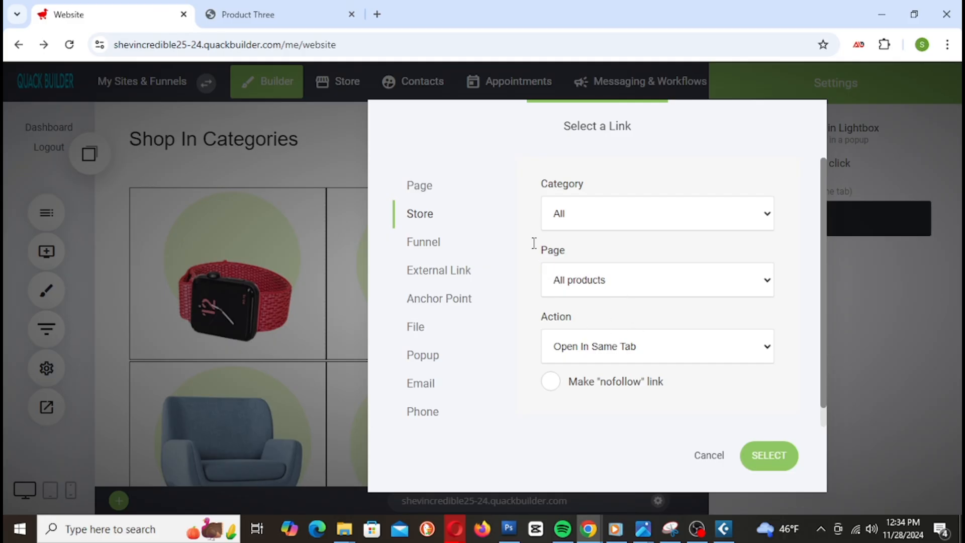
click(458, 285)
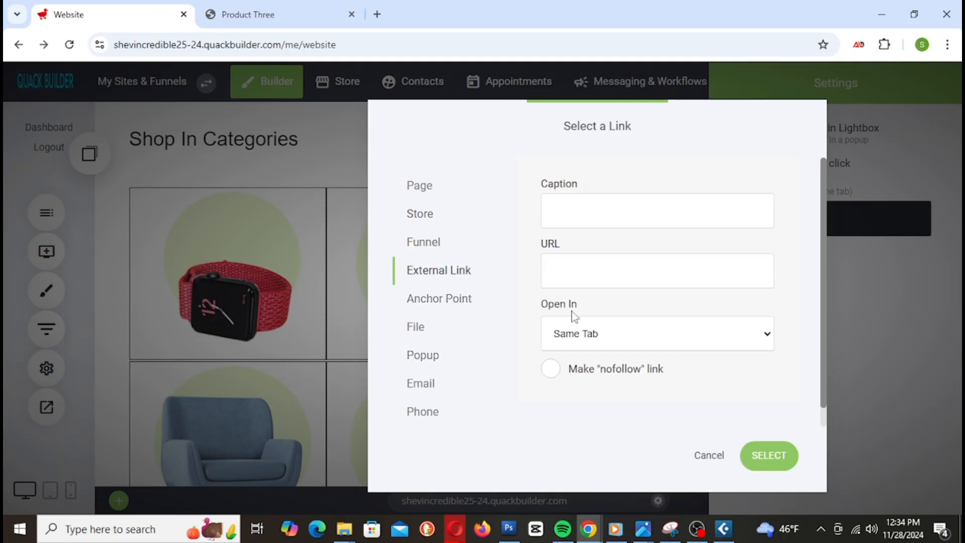
right_click(598, 260)
click(639, 153)
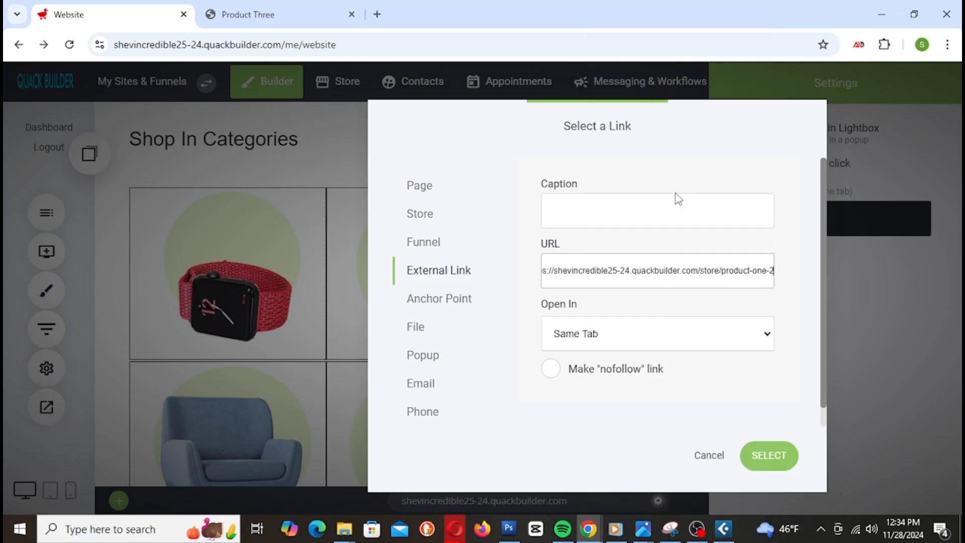
click(769, 455)
click(407, 282)
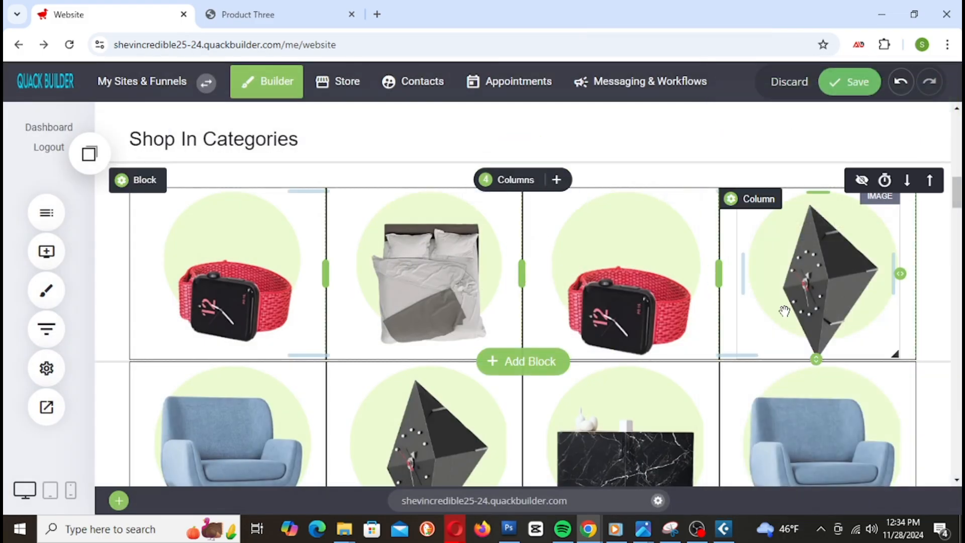
scroll(782, 304, down, 3)
scroll(782, 305, up, 2)
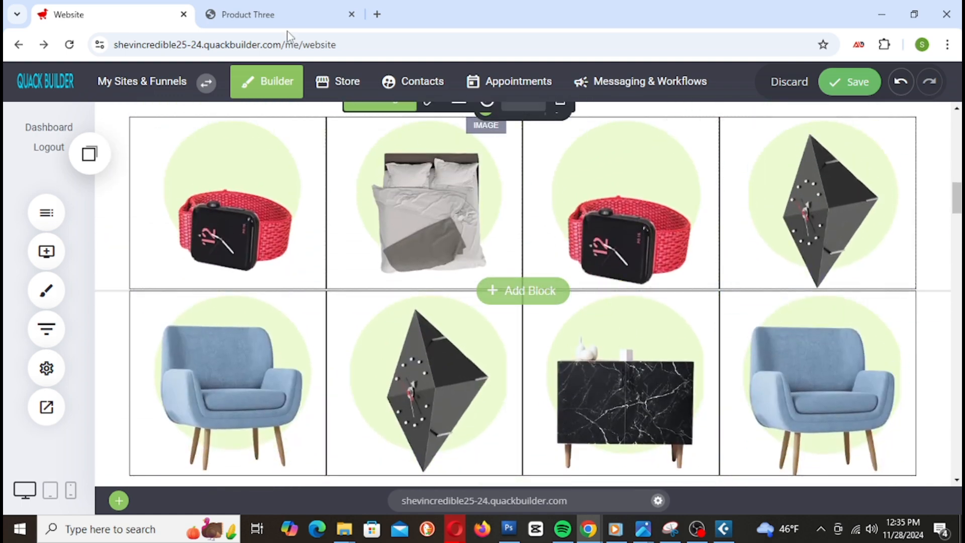
Open Product Two from the store listing and copy its page address.
click(273, 15)
key(alt+Left)
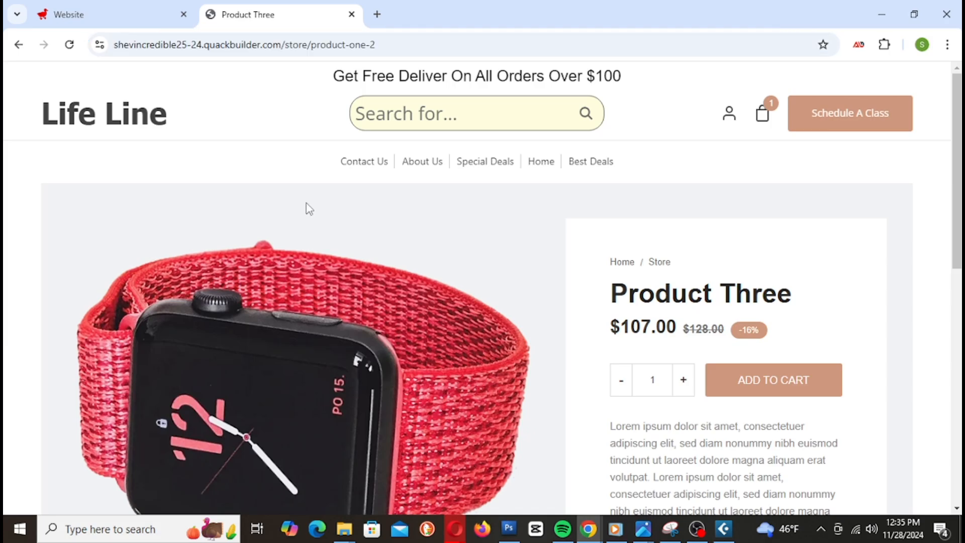
click(590, 392)
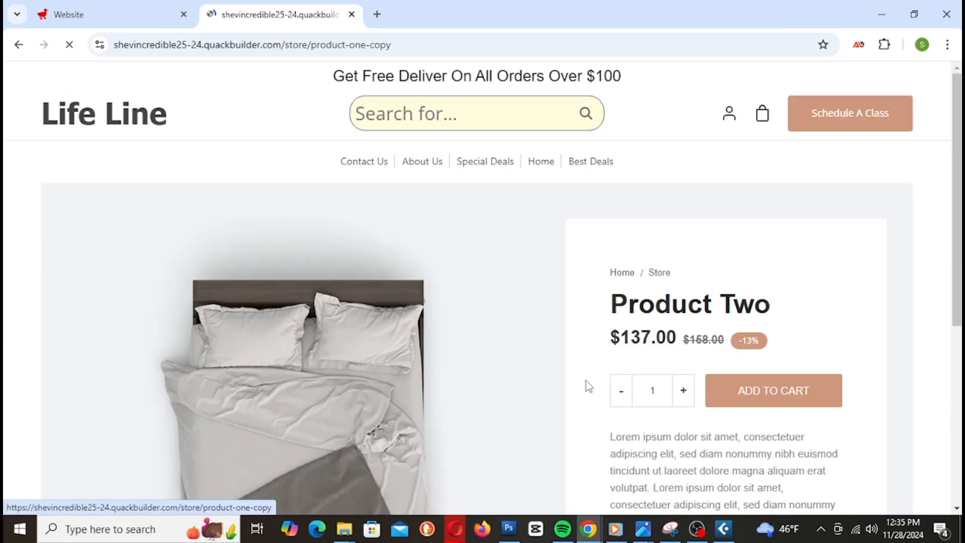
right_click(350, 47)
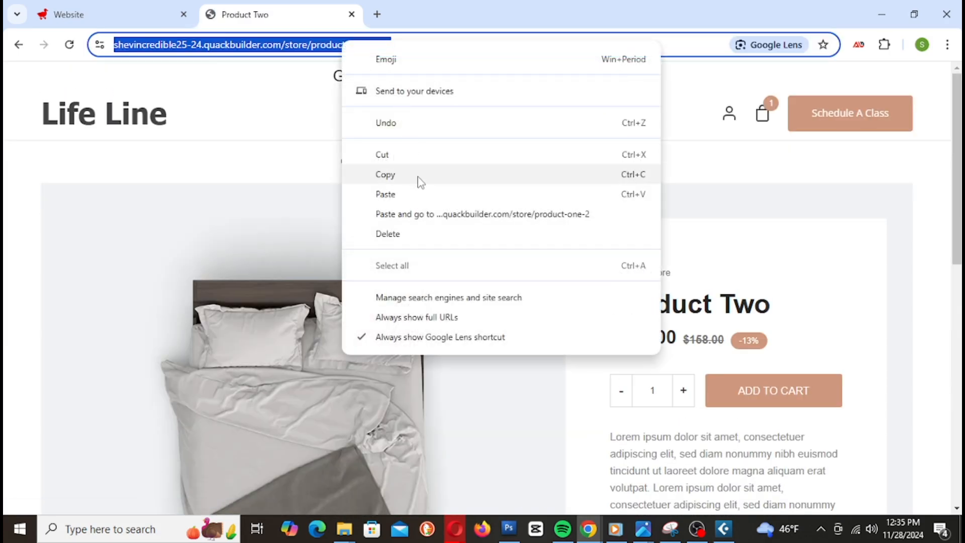
click(418, 179)
Make the bed image open the Product Two address as an External Link, then return to the store listing.
click(143, 14)
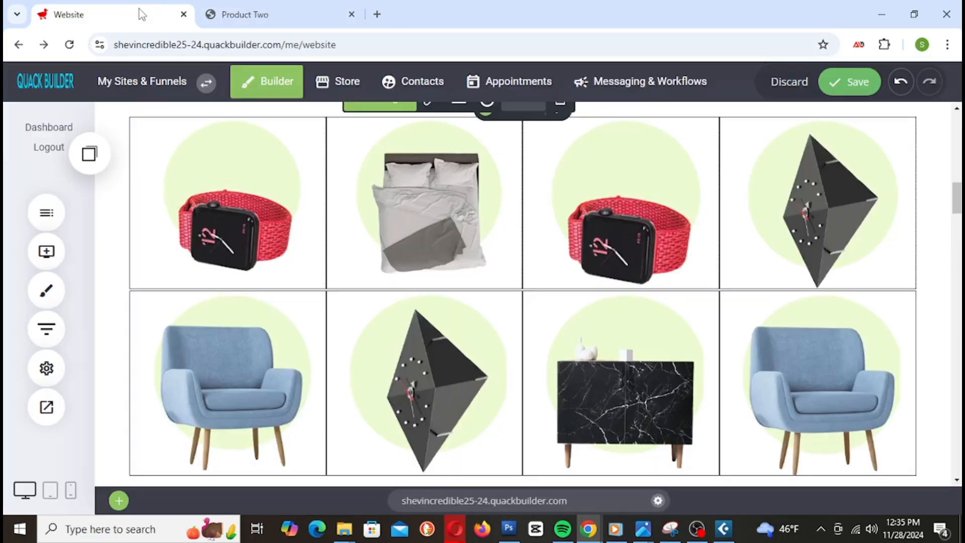
click(429, 212)
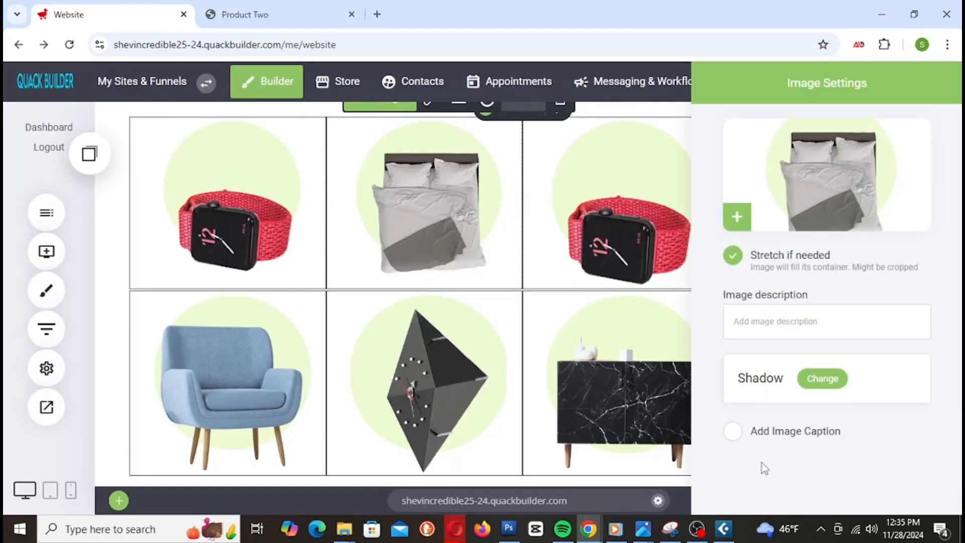
click(526, 225)
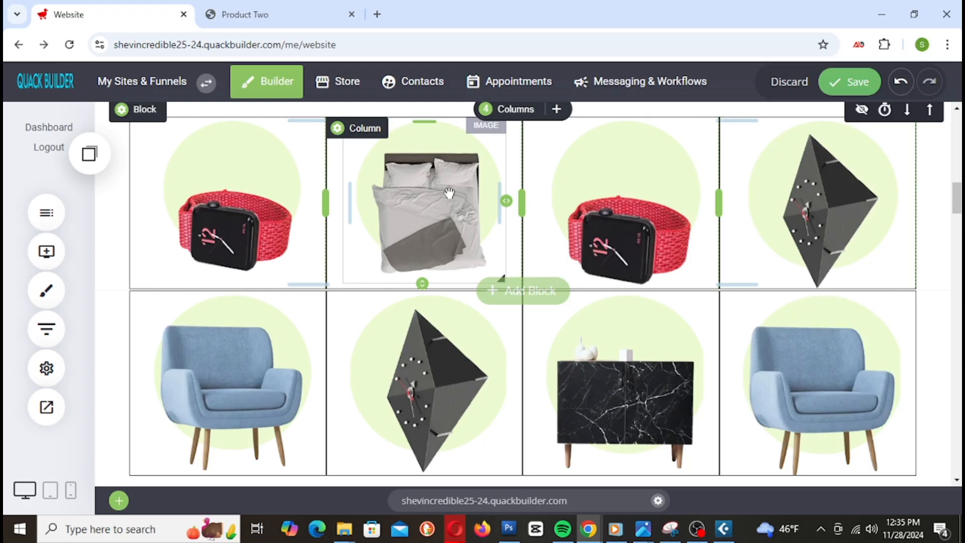
scroll(434, 184, up, 3)
click(433, 244)
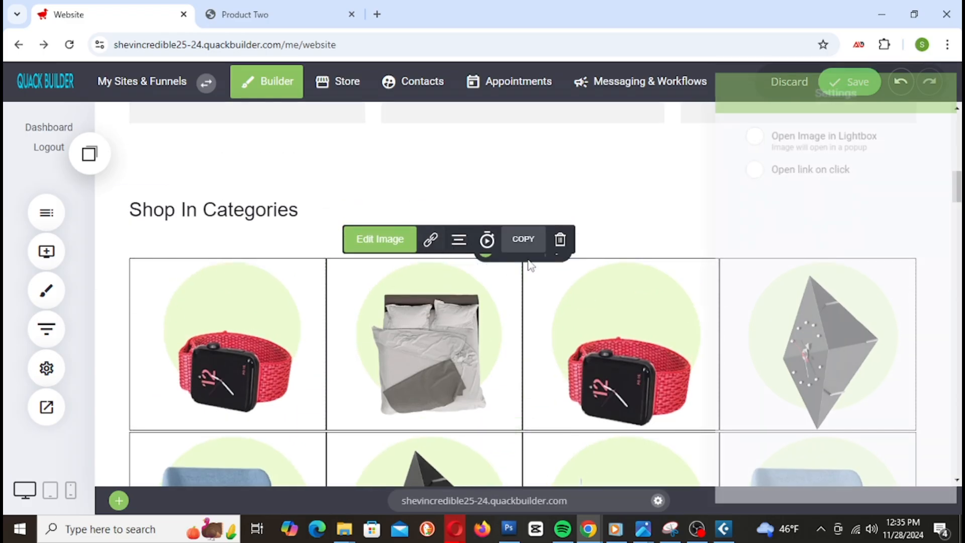
click(788, 168)
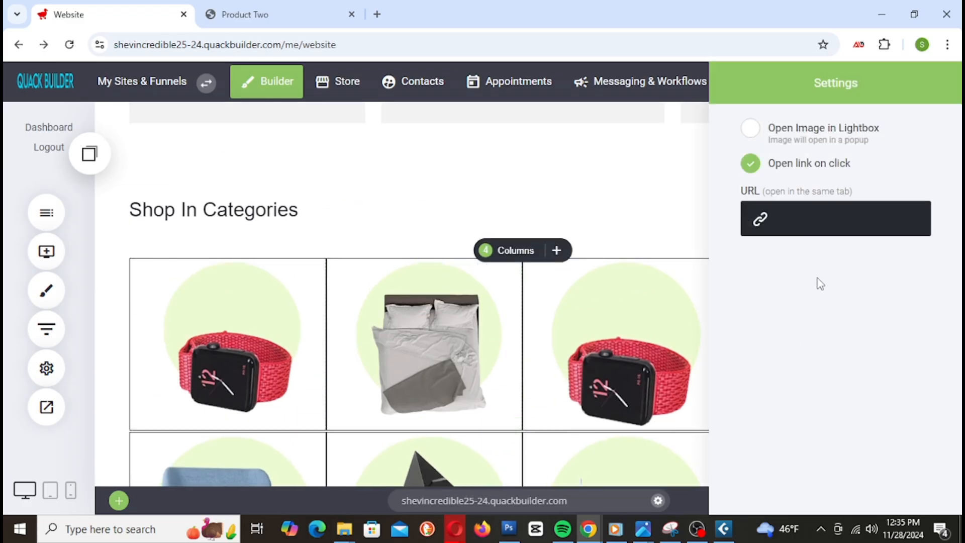
click(804, 226)
click(380, 292)
right_click(510, 292)
click(554, 144)
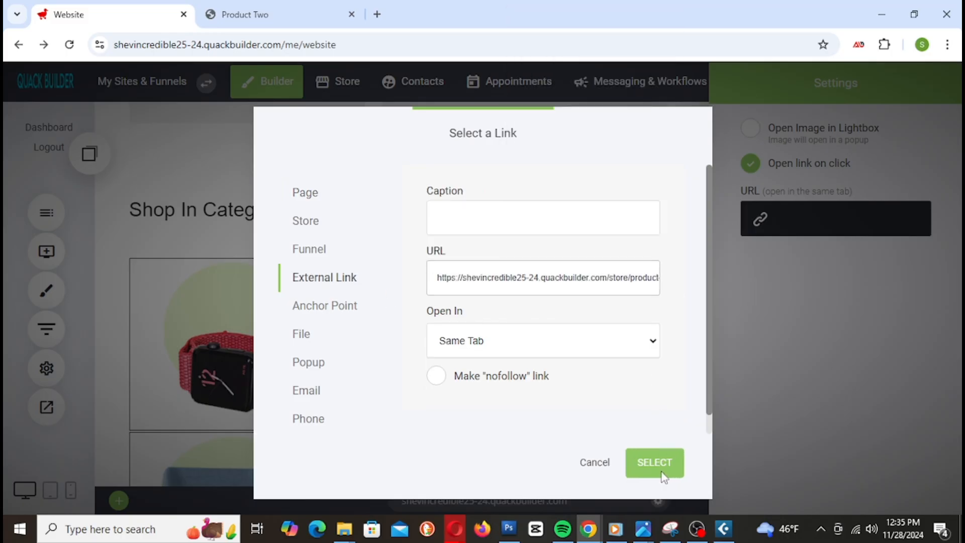
click(655, 463)
click(312, 18)
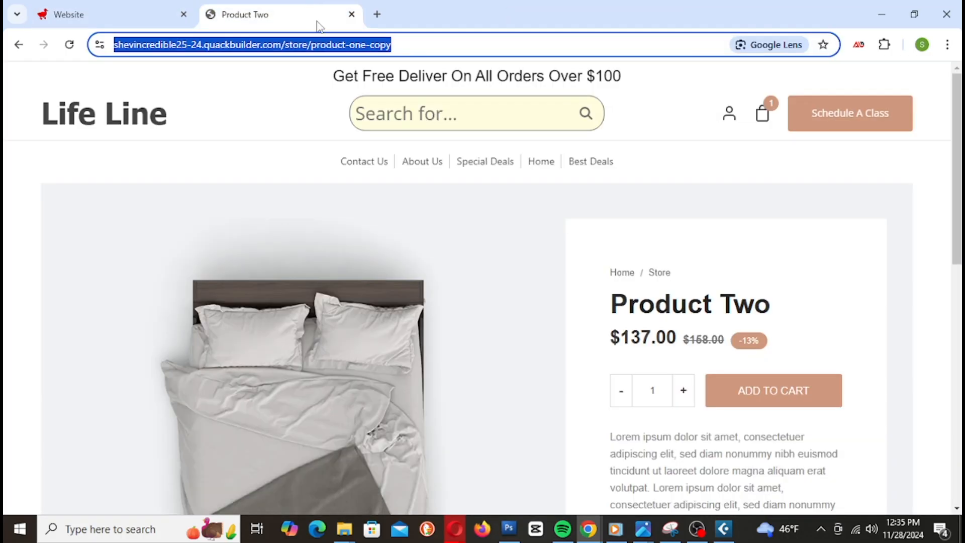
key(alt+Left)
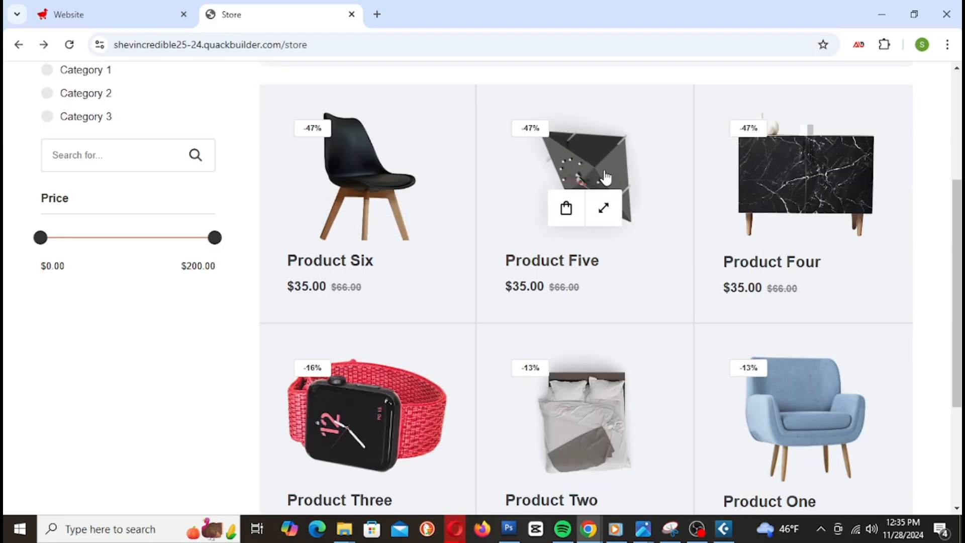
Open Product Five from the store listing and copy its page address.
scroll(612, 269, up, 4)
scroll(612, 269, down, 4)
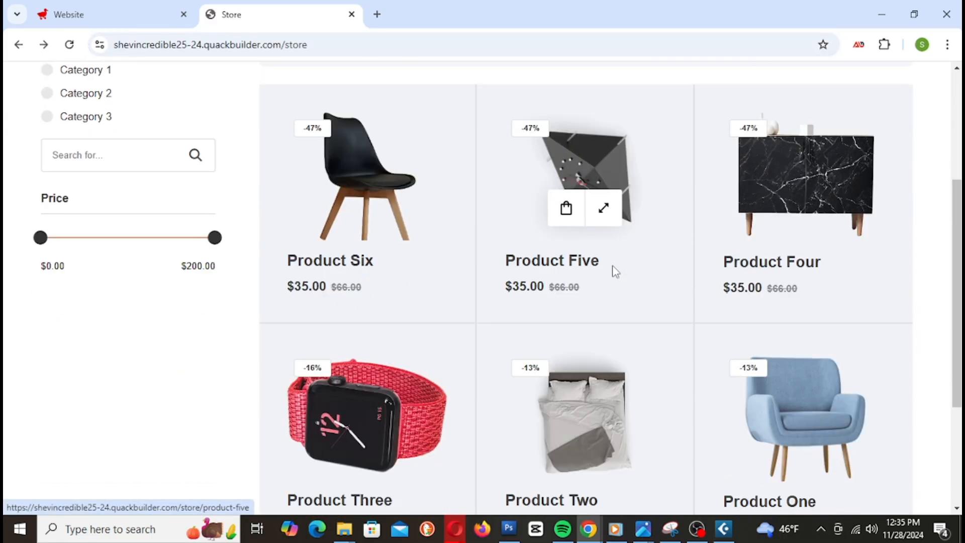
scroll(617, 269, up, 1)
click(603, 216)
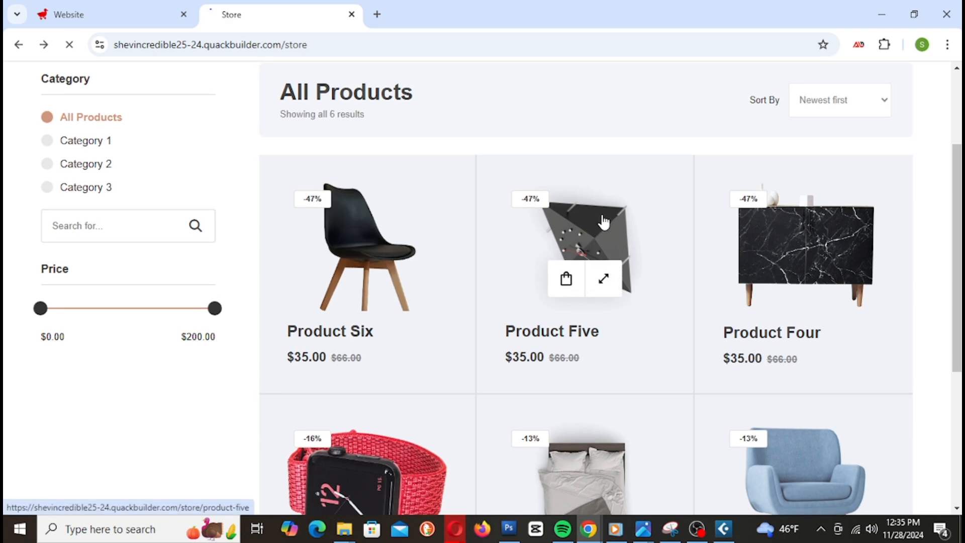
click(315, 46)
right_click(315, 46)
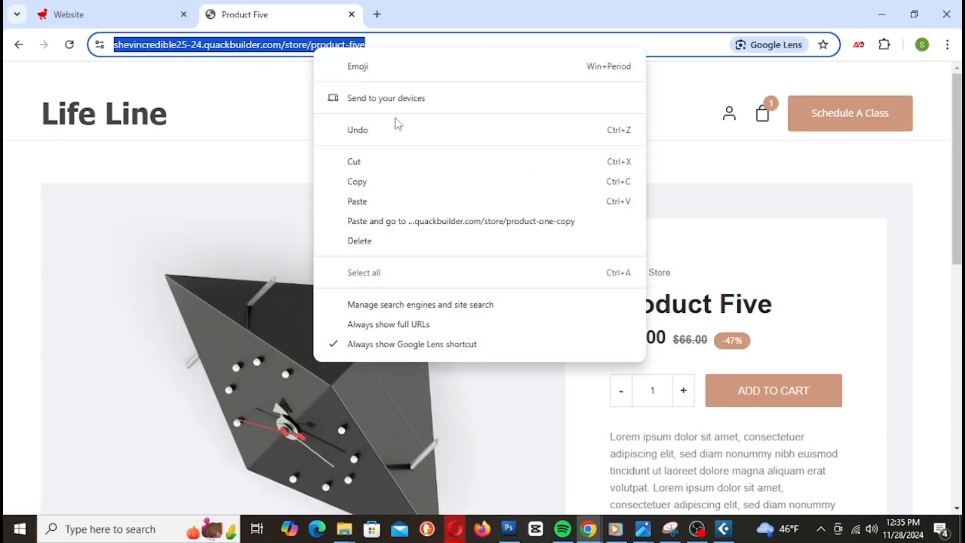
click(402, 181)
Link the geometric clock image to the pasted Product Five address as an External Link.
click(149, 20)
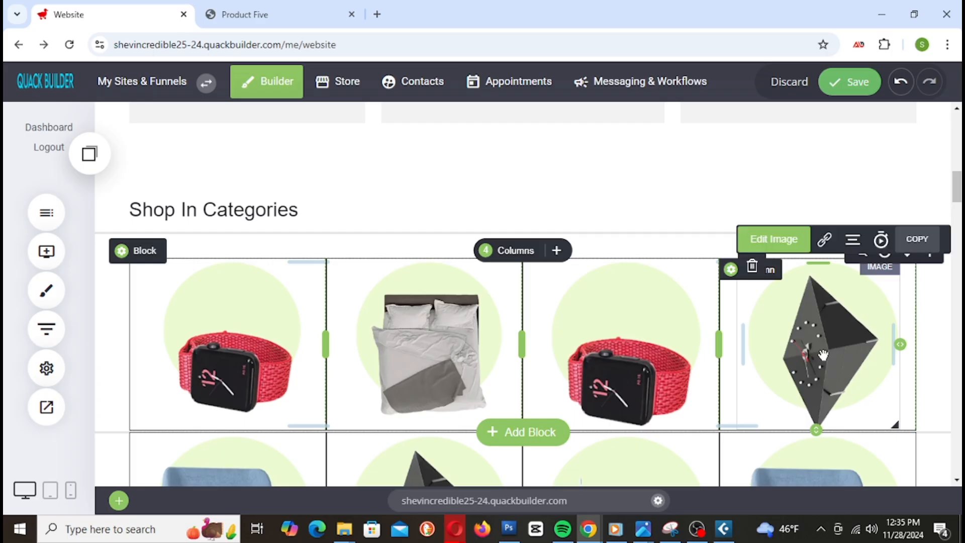
click(825, 239)
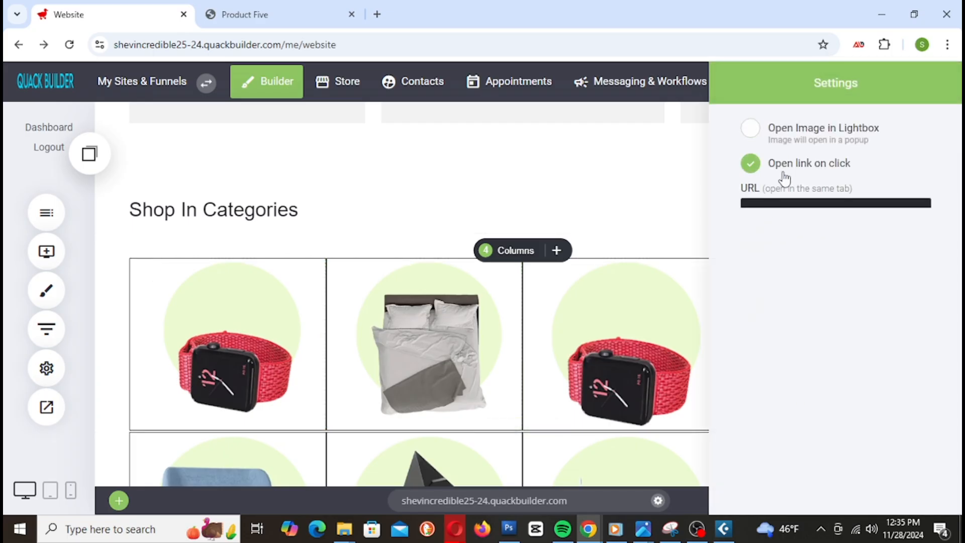
click(785, 218)
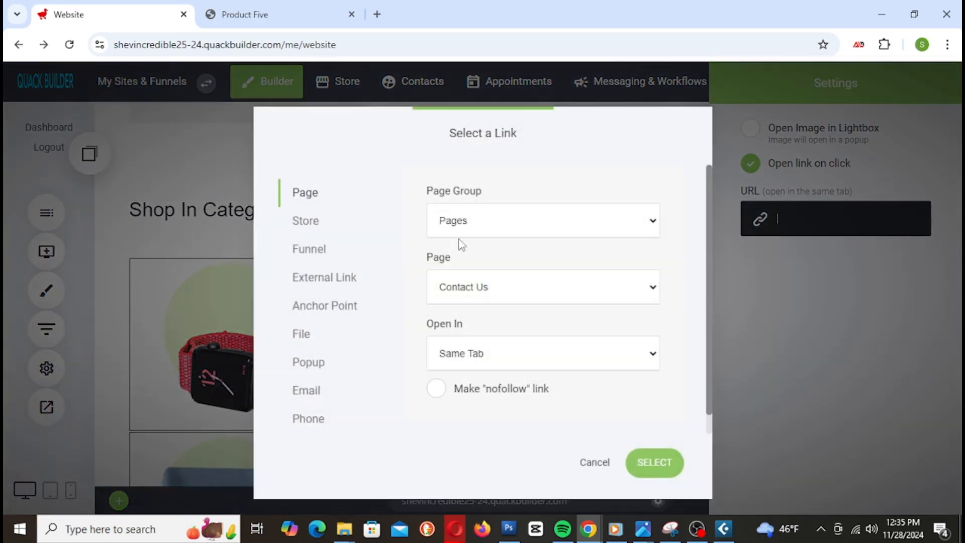
click(345, 285)
right_click(523, 270)
click(546, 142)
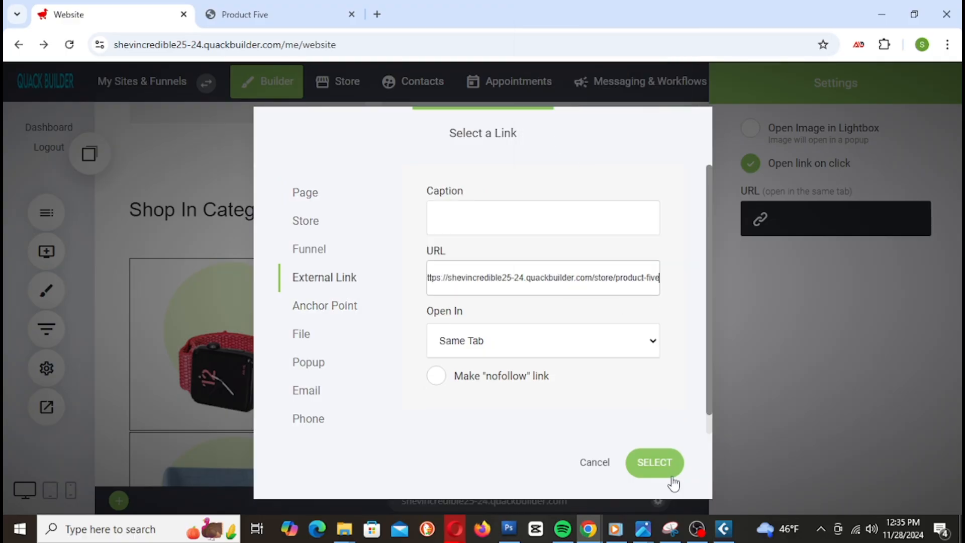
click(654, 462)
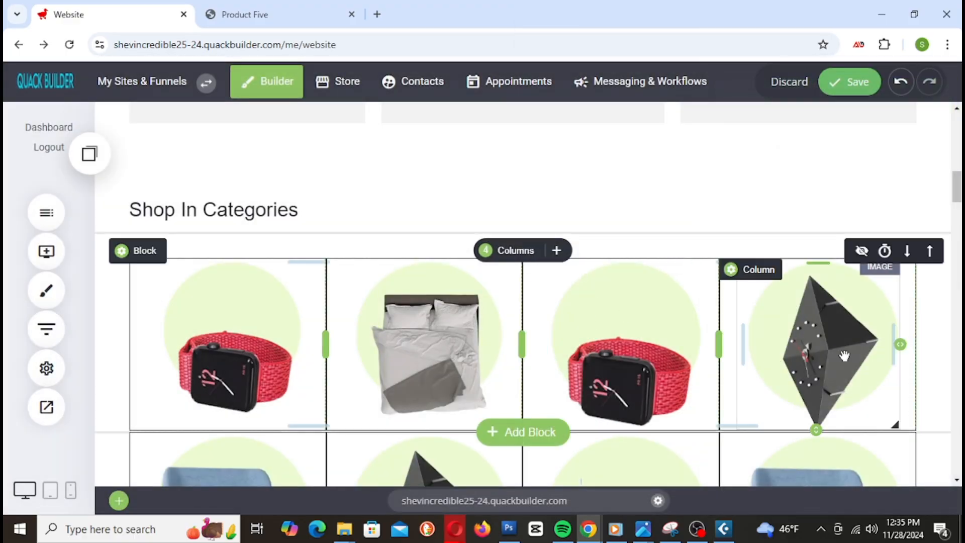
scroll(749, 305, down, 2)
scroll(750, 318, up, 1)
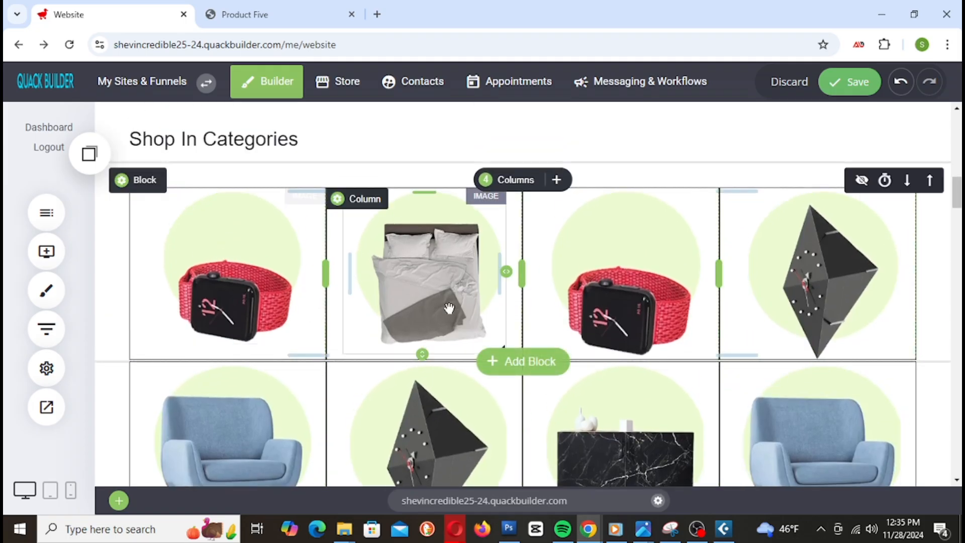
scroll(645, 309, down, 1)
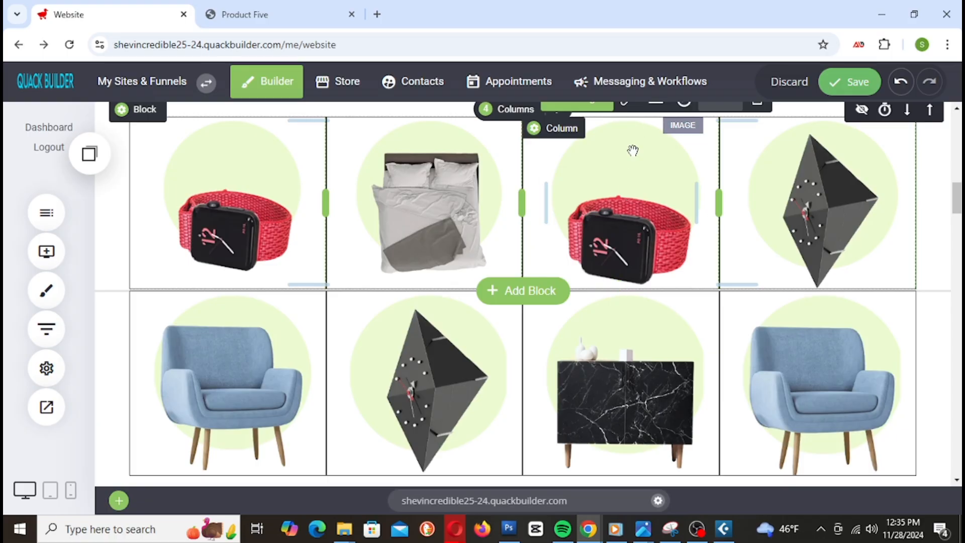
scroll(631, 251, up, 1)
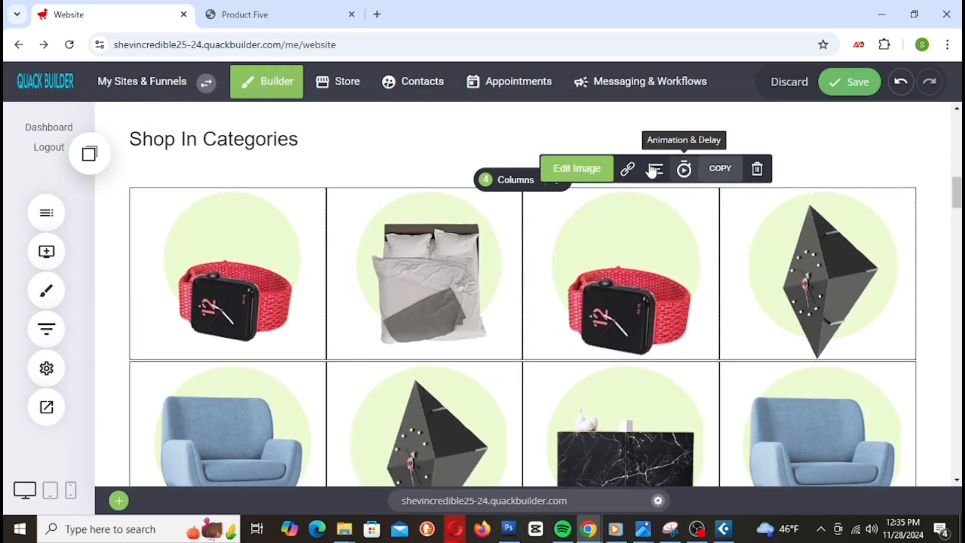
Replace the third category image with the blue chair picture from the File Manager.
click(617, 169)
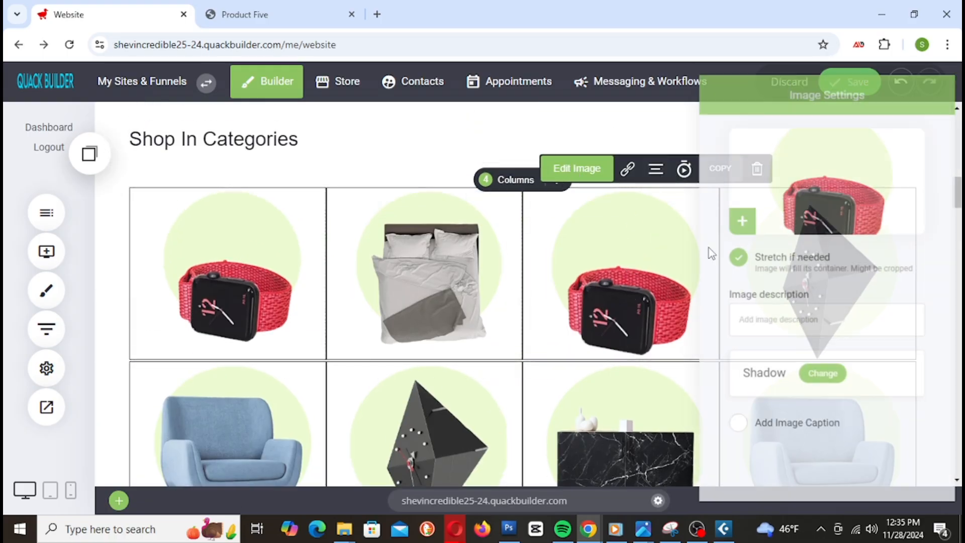
click(846, 214)
click(380, 334)
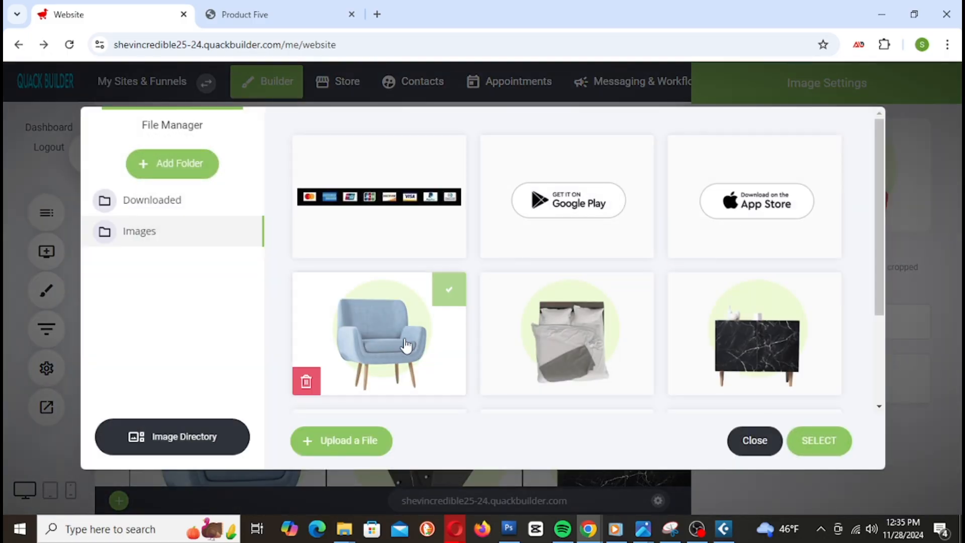
click(836, 446)
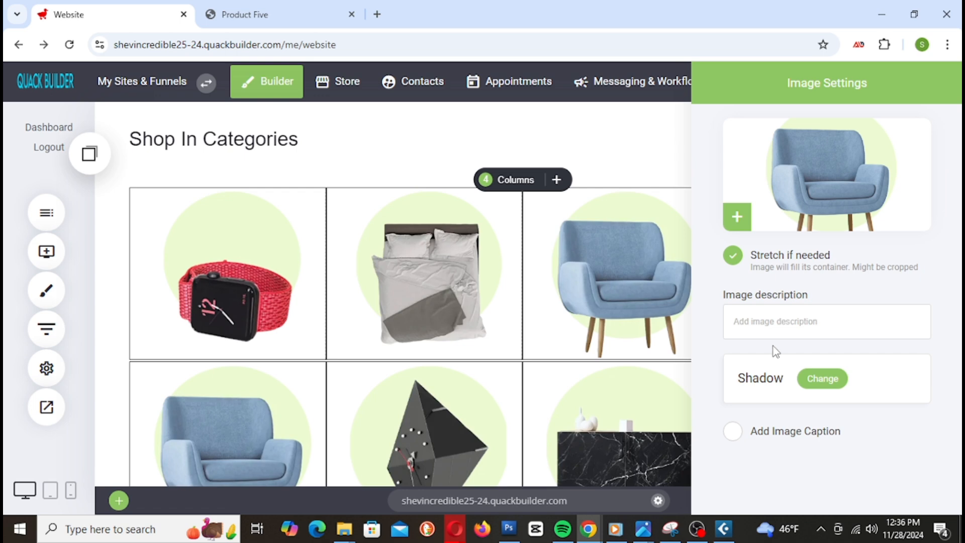
click(643, 314)
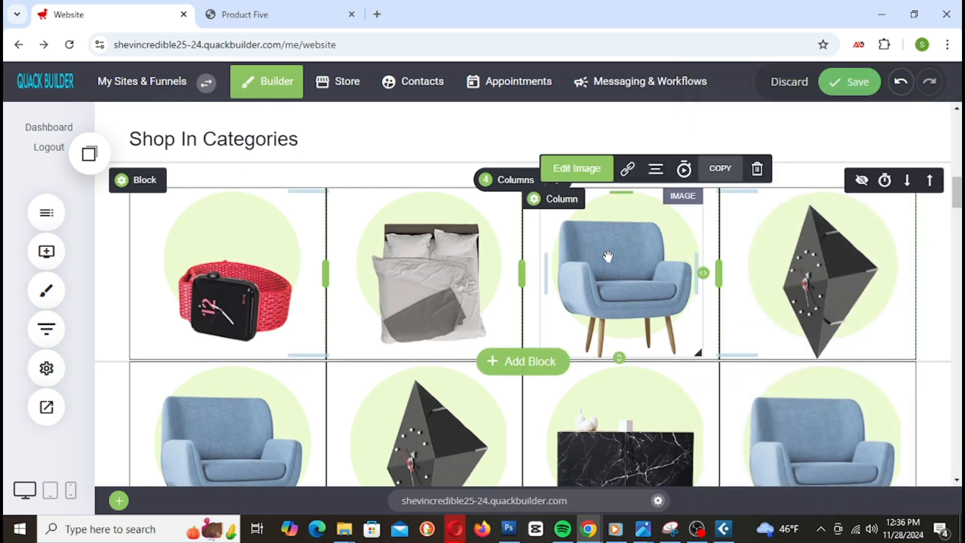
Enable Open link on click for the chair image, then open Product One and copy its address.
click(629, 171)
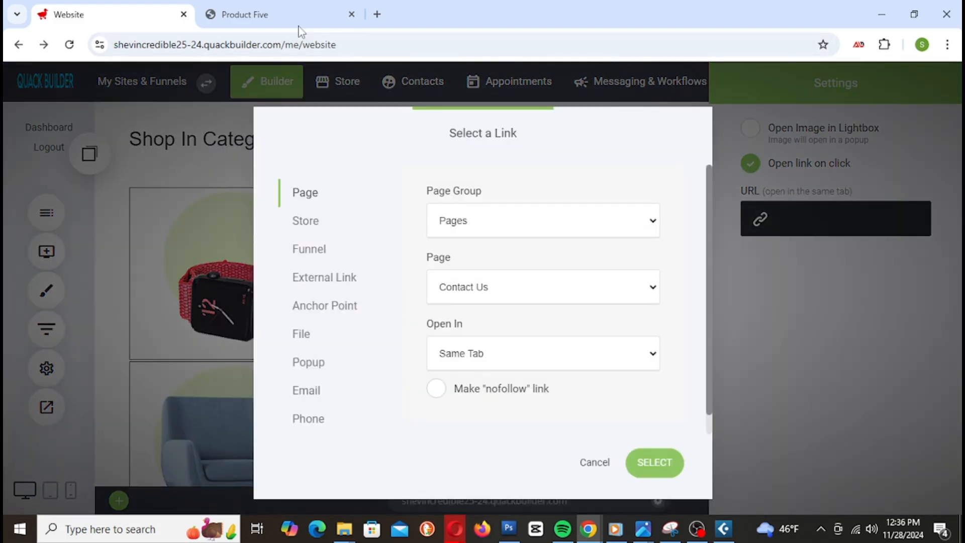
click(274, 21)
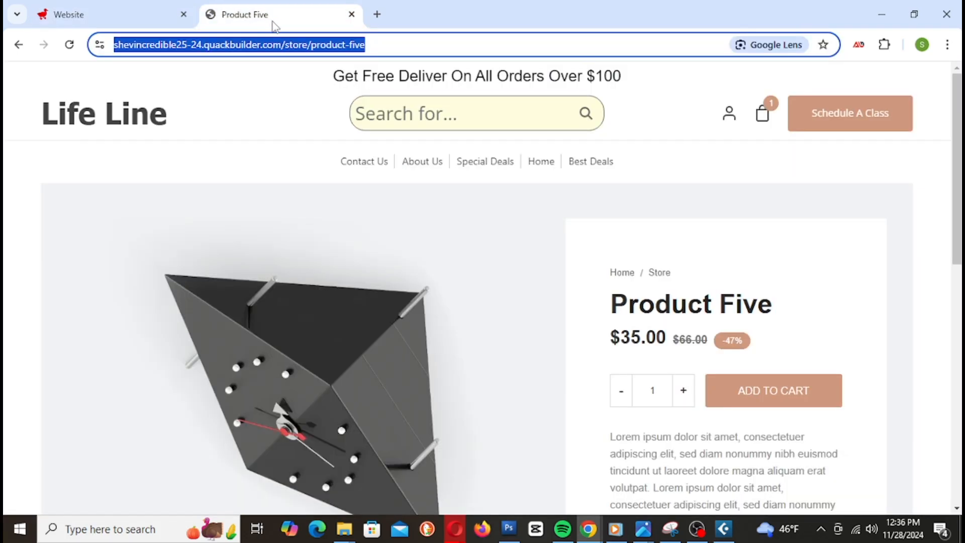
key(alt+Left)
scroll(646, 288, down, 3)
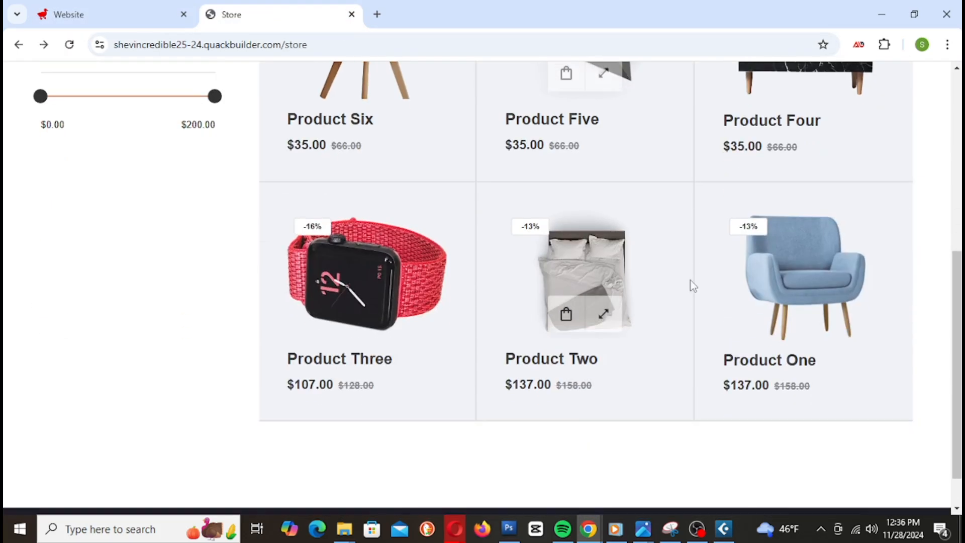
click(802, 260)
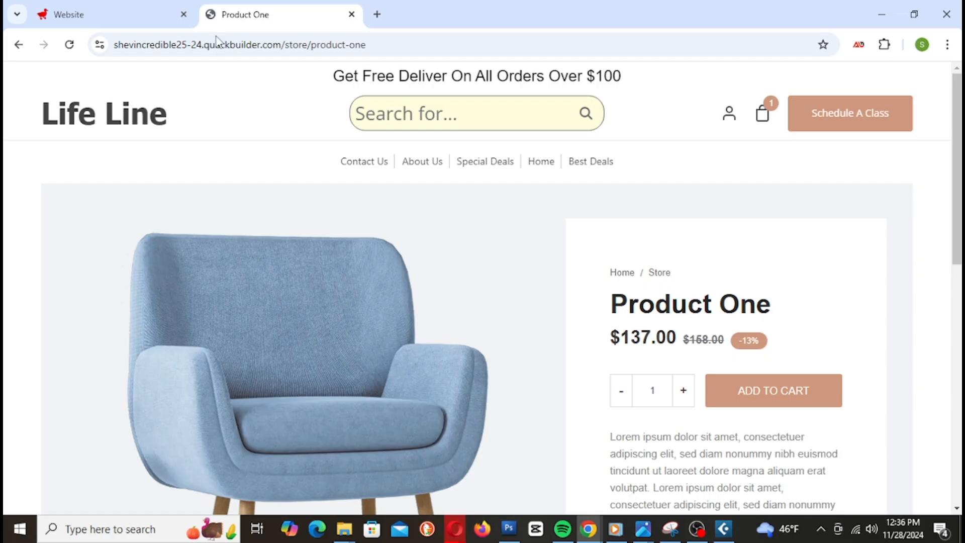
click(279, 44)
Set the copied Product One URL as the blue chair image's external link and save the site.
right_click(277, 46)
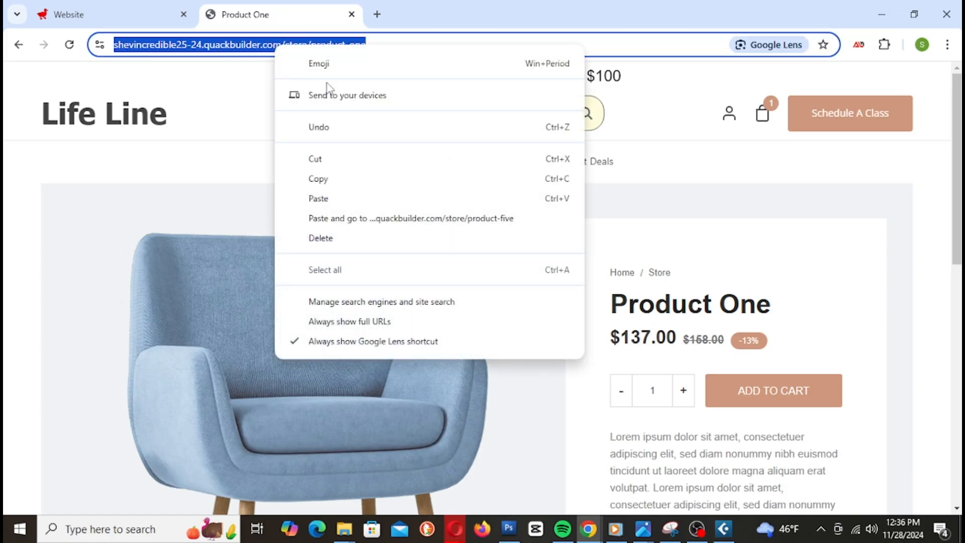
click(345, 174)
click(108, 15)
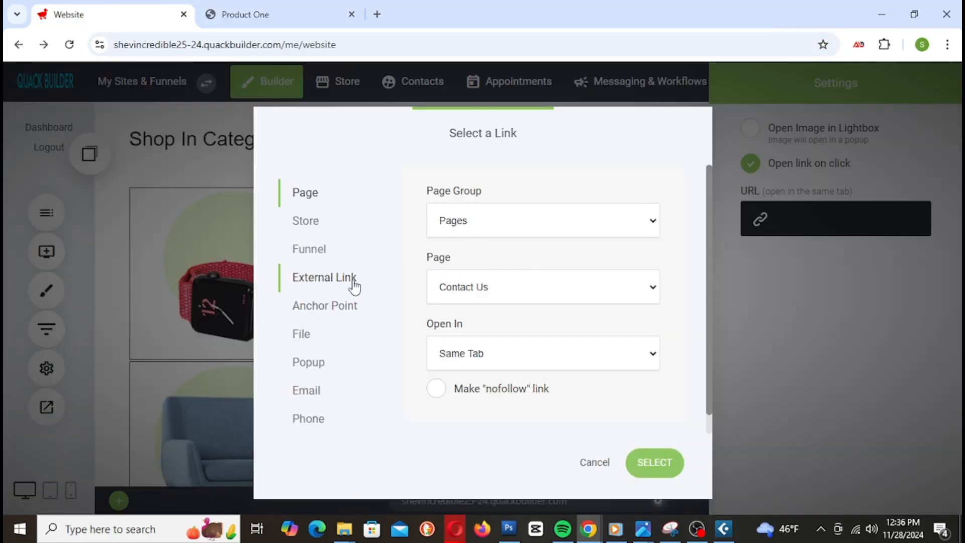
click(514, 305)
right_click(510, 304)
click(566, 152)
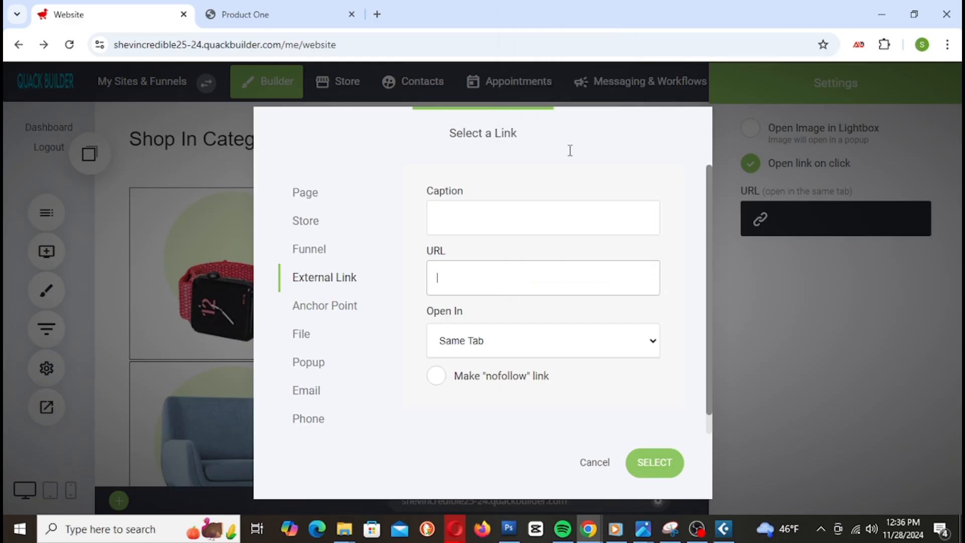
click(649, 463)
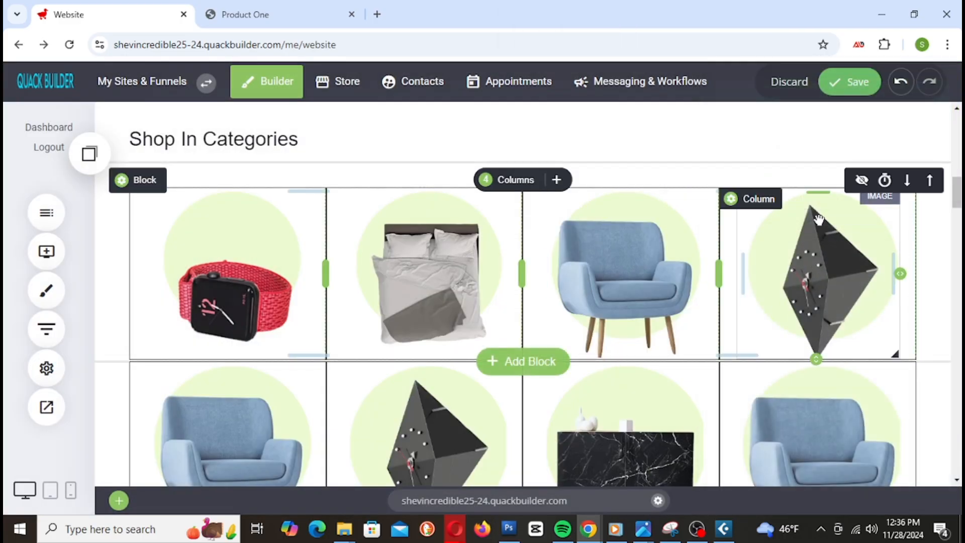
click(854, 82)
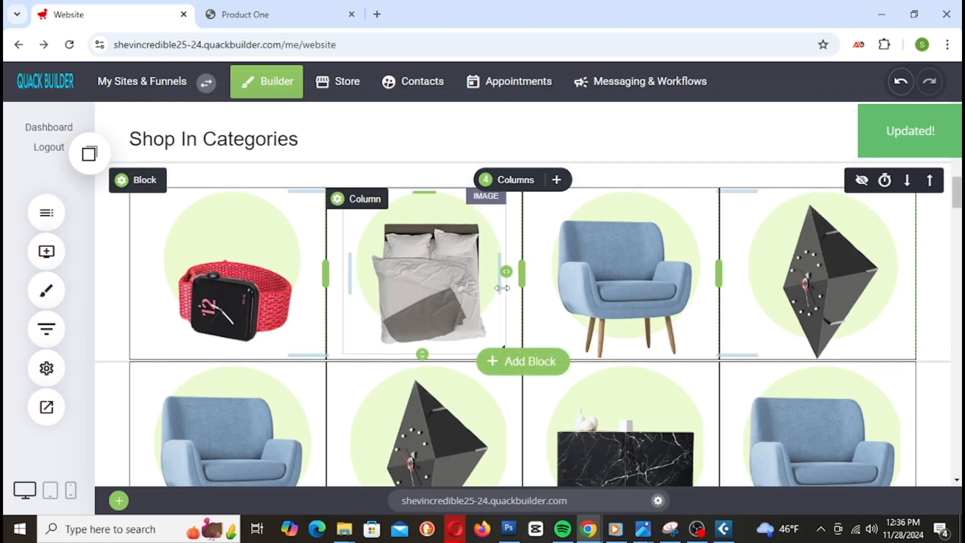
scroll(502, 289, down, 1)
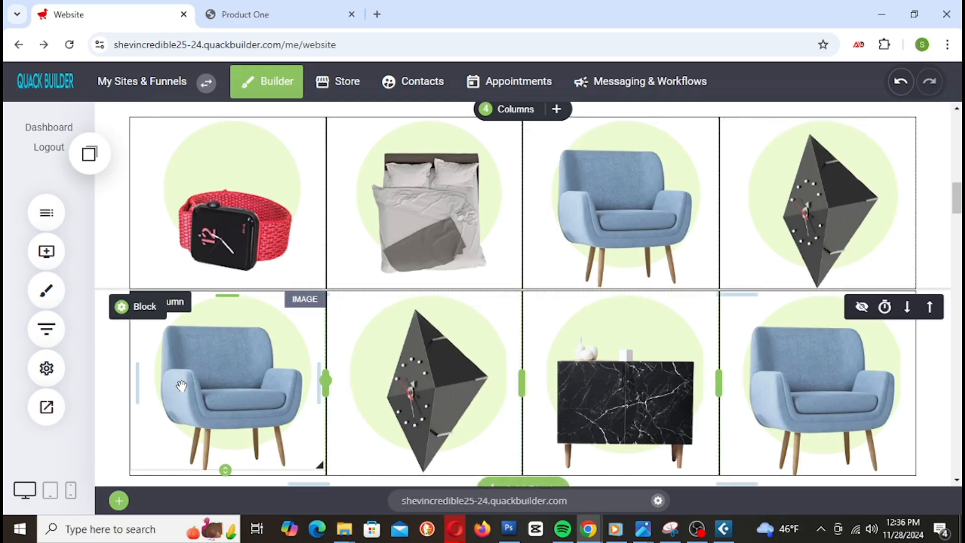
Replace the second-row chair tile with the black marble cabinet picture from the File Manager.
click(221, 374)
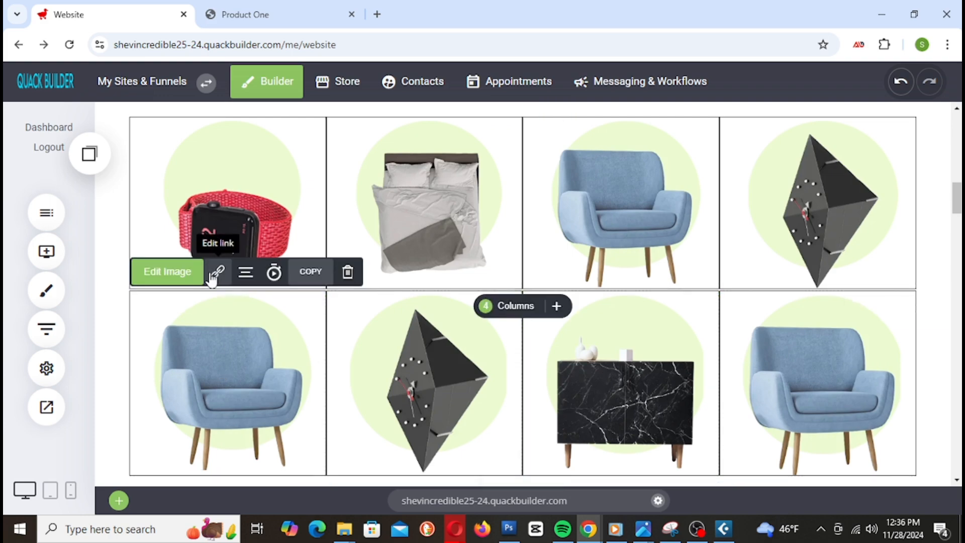
click(189, 280)
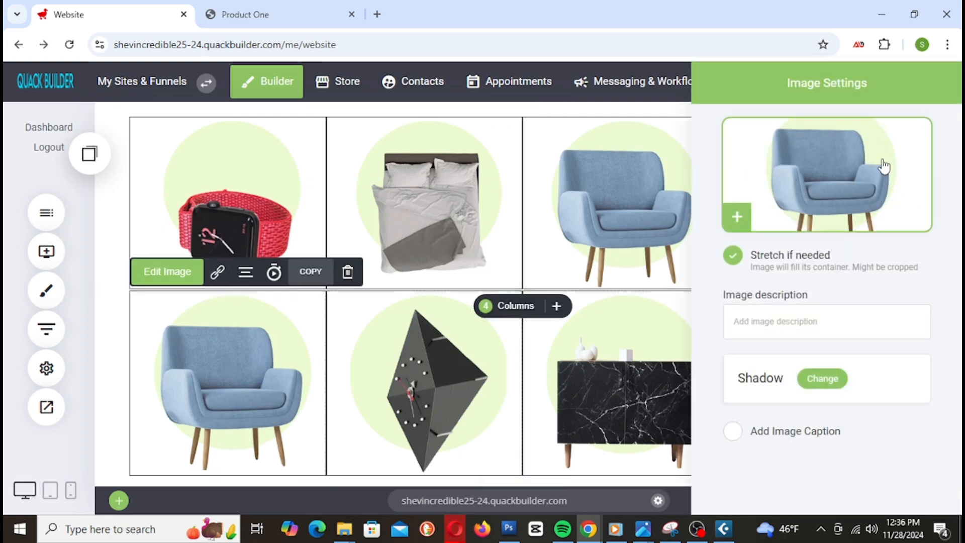
click(883, 166)
scroll(628, 312, down, 3)
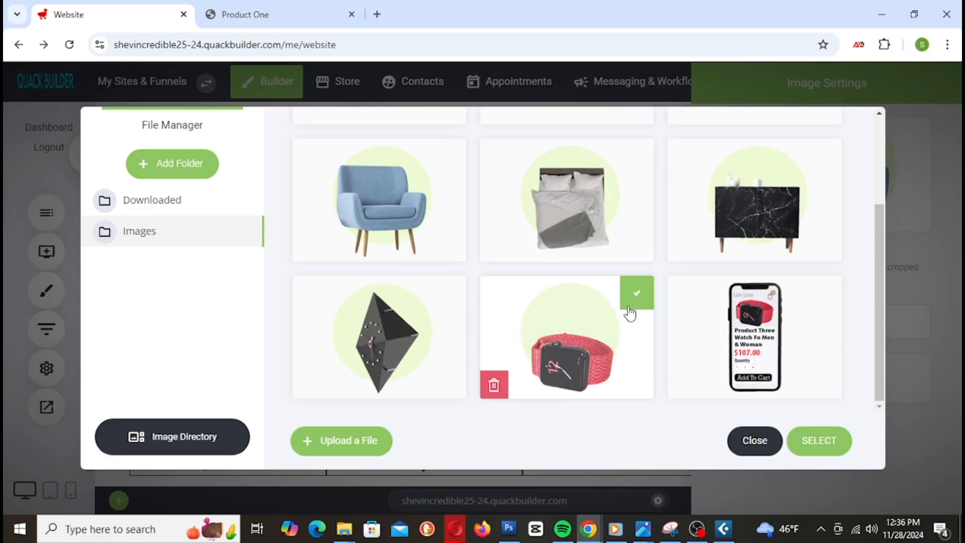
scroll(631, 315, up, 3)
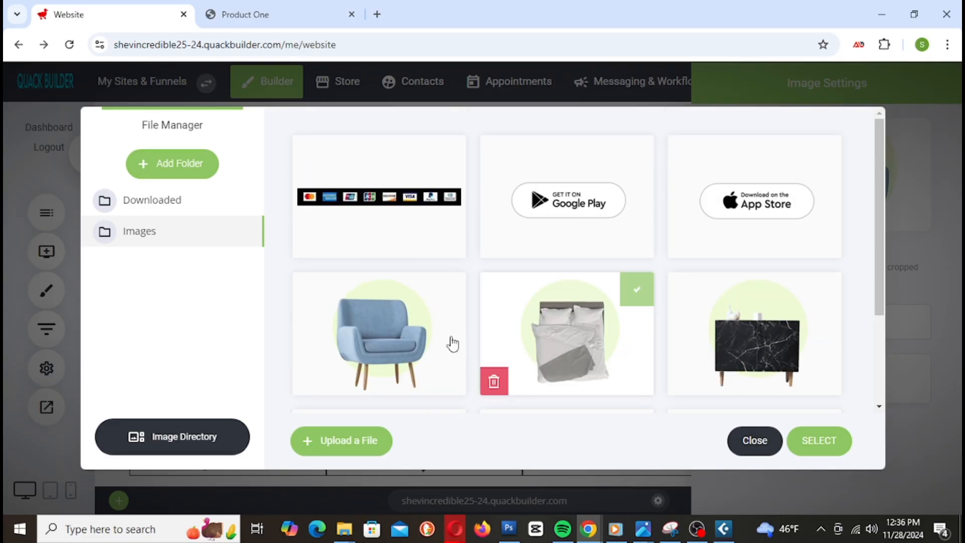
scroll(785, 337, down, 3)
double_click(761, 199)
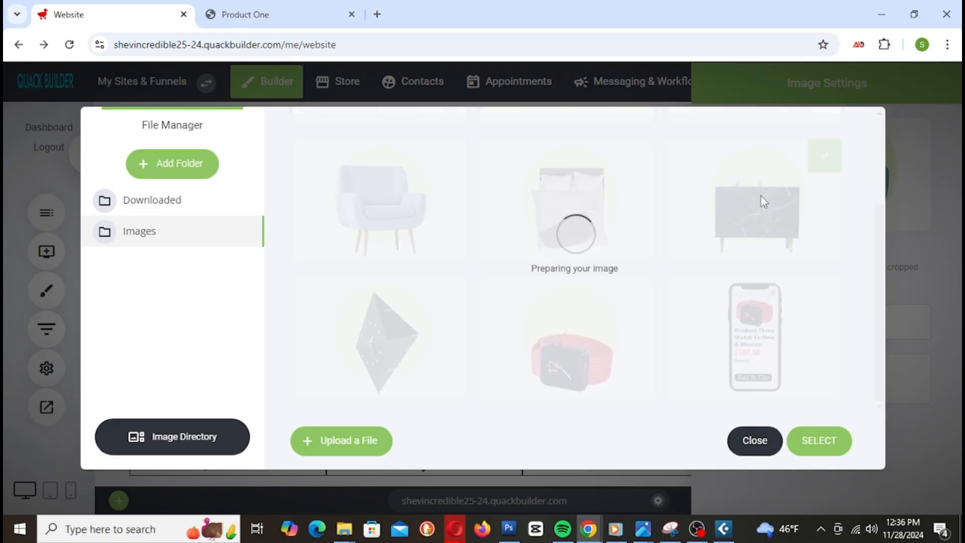
click(174, 359)
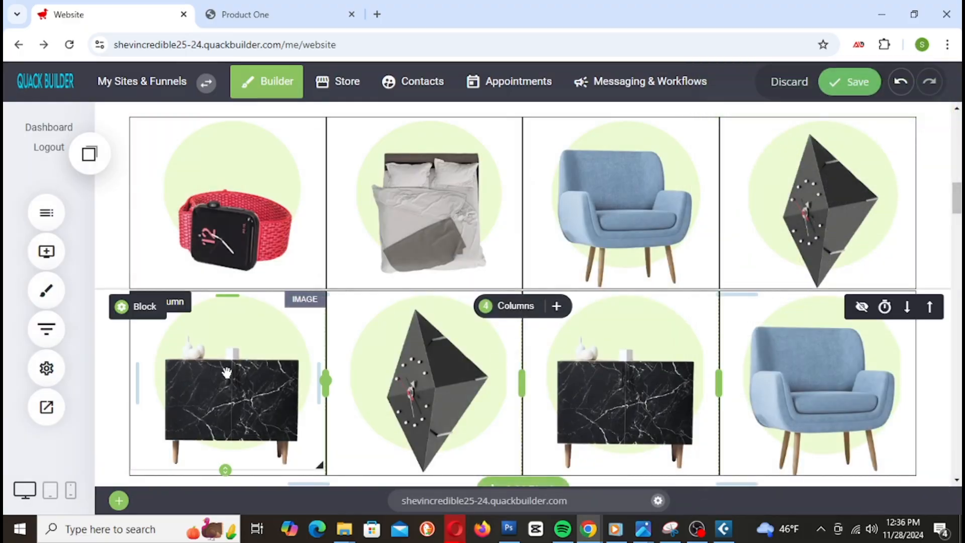
Open the link destination choices for the cabinet image, then go to the live store.
click(217, 241)
click(217, 271)
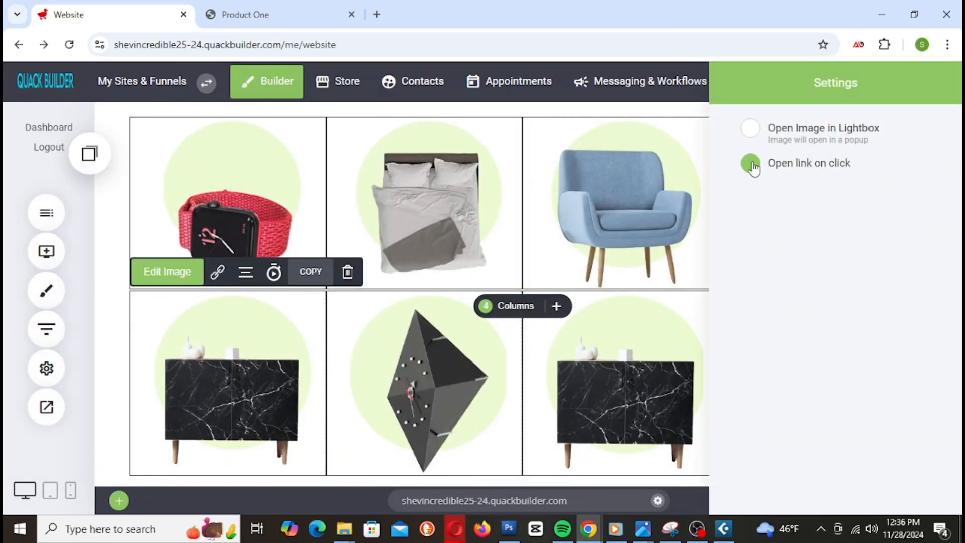
click(789, 226)
click(249, 23)
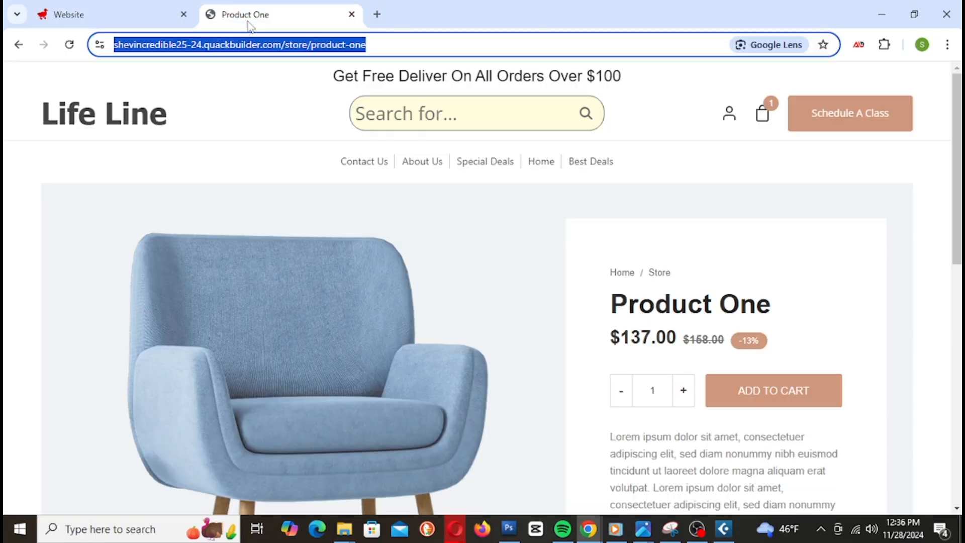
Open the Product Four page in the store and copy its page address.
key(alt+Left)
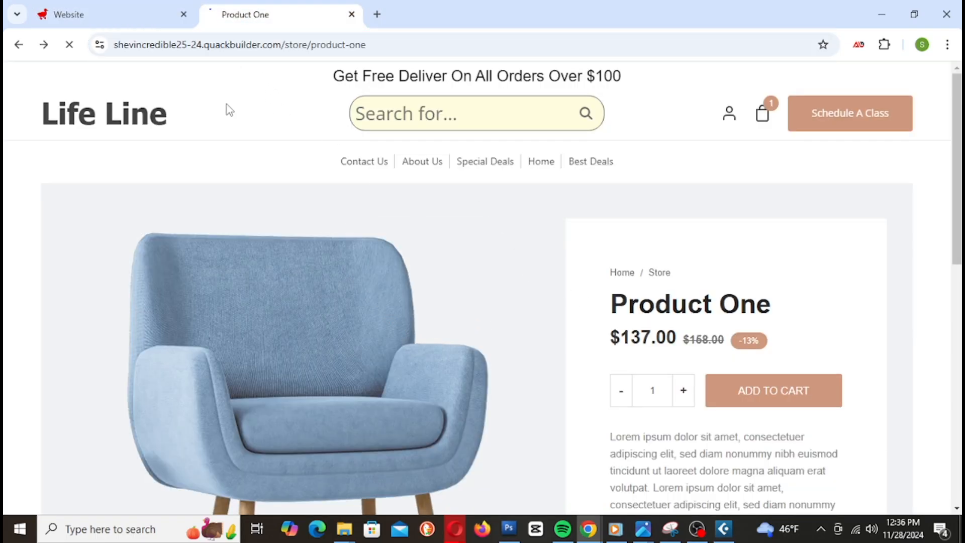
scroll(786, 282, down, 1)
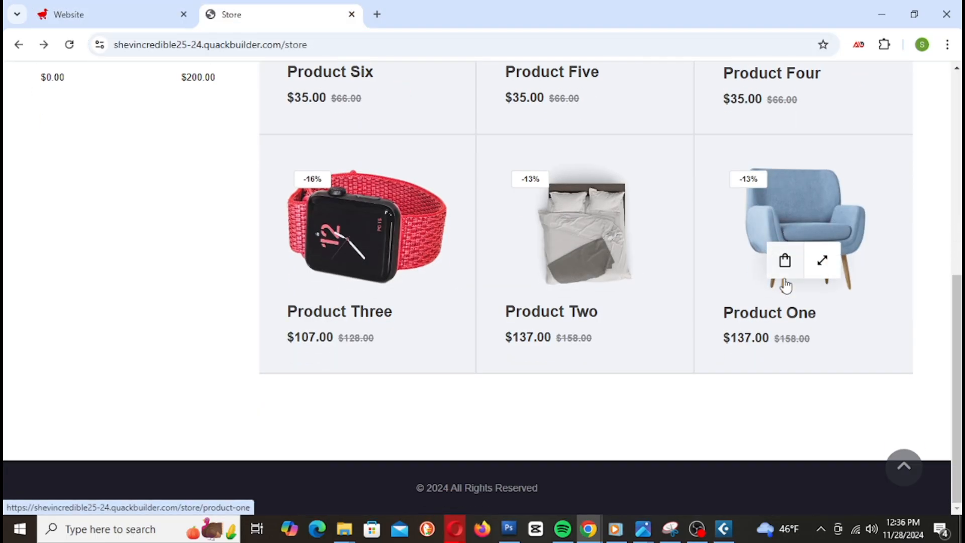
scroll(787, 285, up, 5)
click(788, 284)
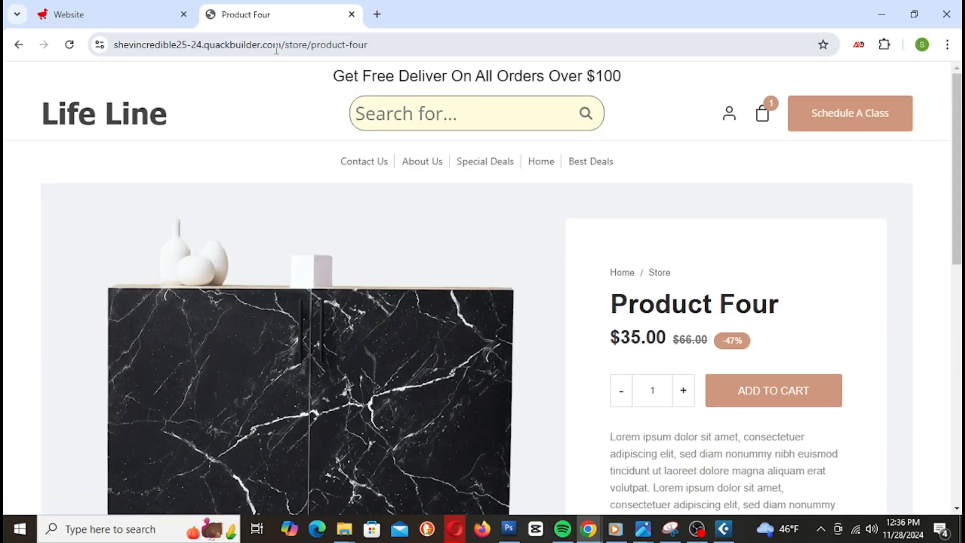
click(277, 46)
key(ctrl+c)
right_click(267, 46)
click(338, 175)
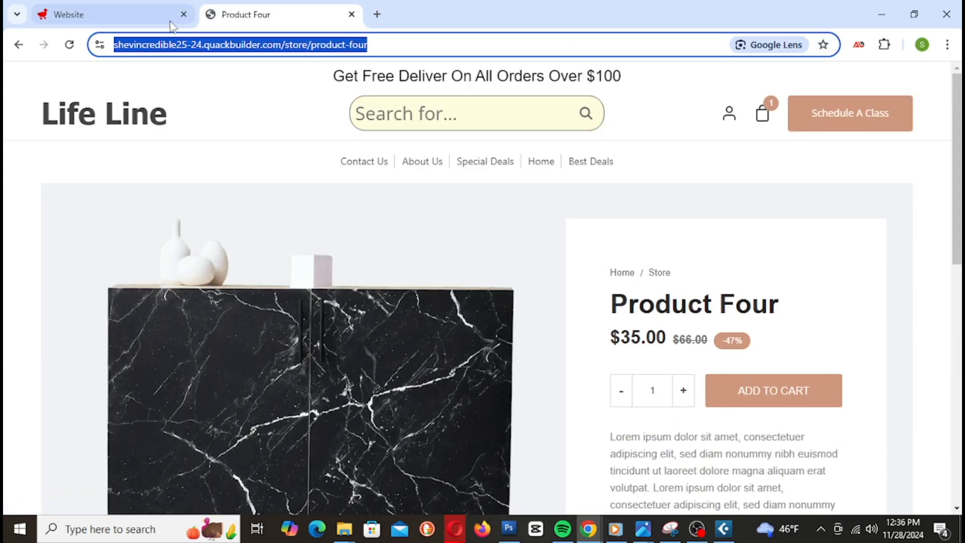
Set the Product Four URL as the cabinet image's external link and save the page.
click(115, 15)
click(437, 278)
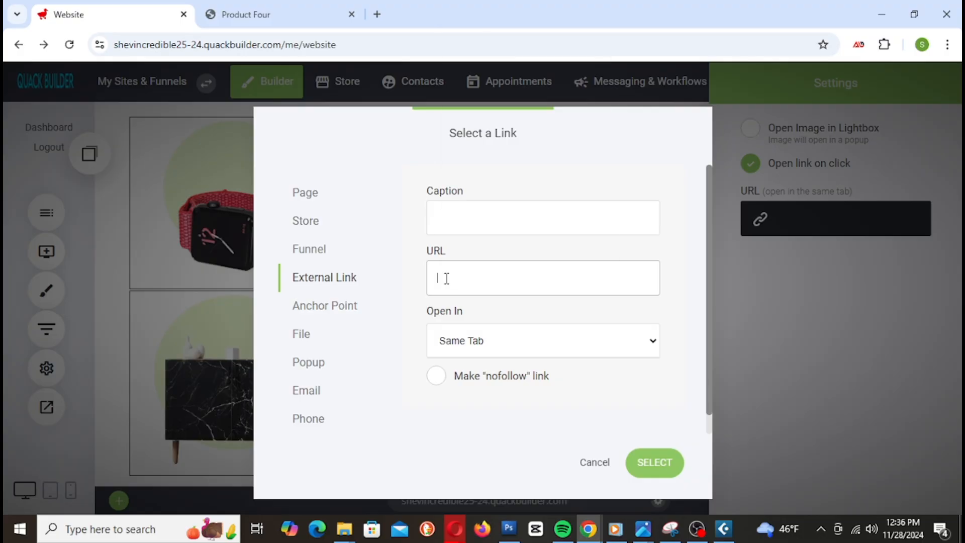
right_click(438, 278)
click(499, 149)
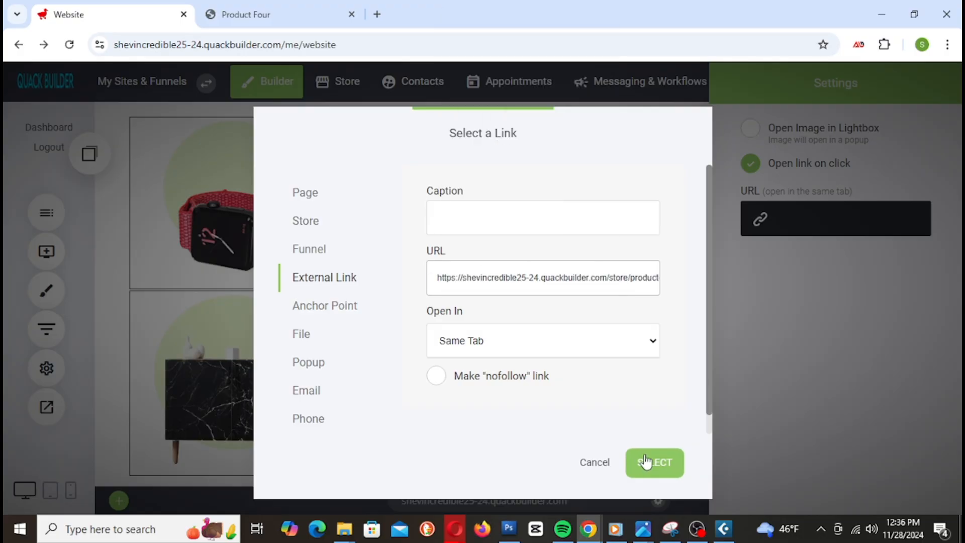
click(646, 461)
click(842, 83)
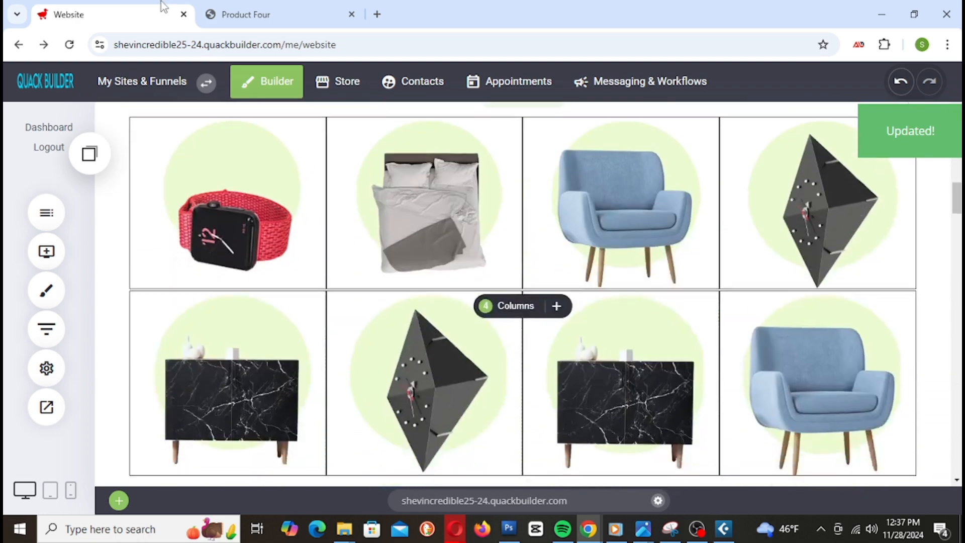
click(276, 15)
right_click(276, 15)
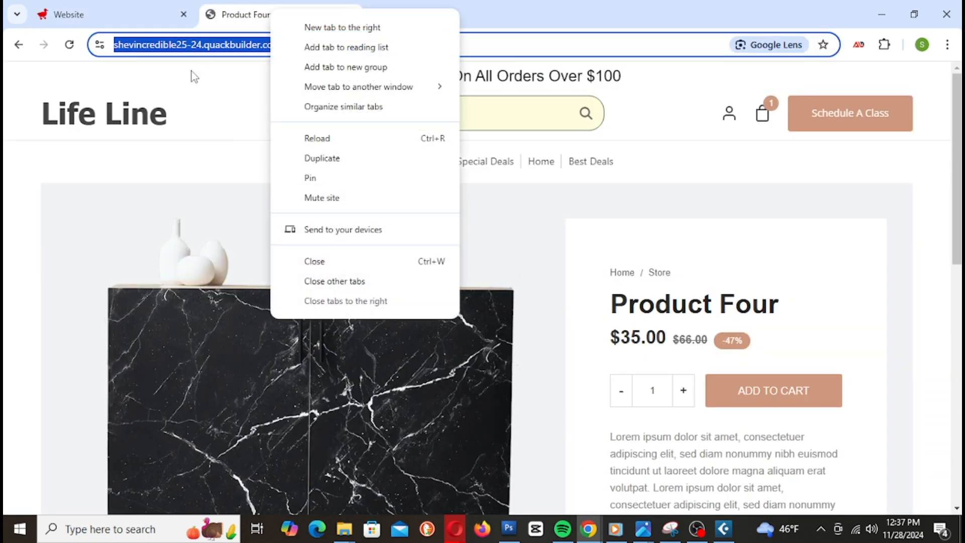
click(133, 125)
click(132, 125)
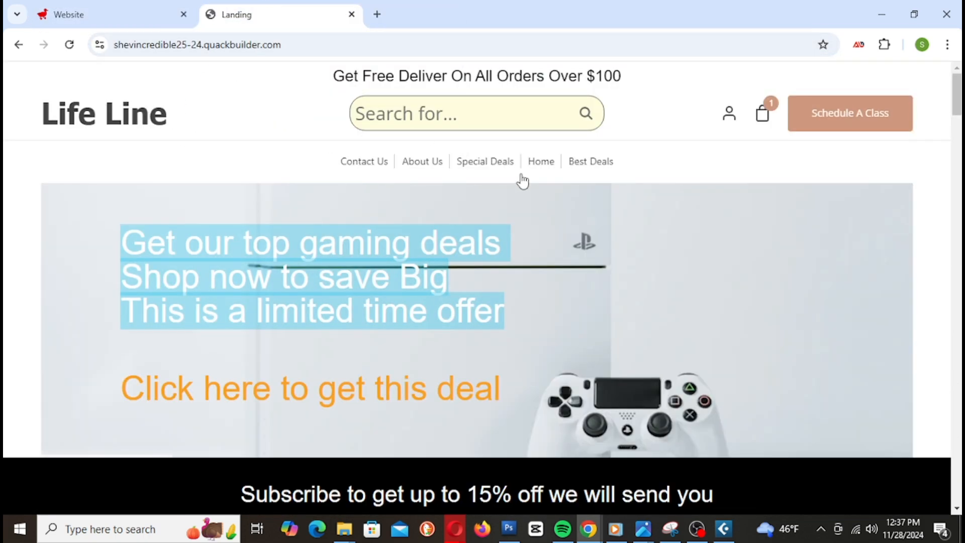
scroll(543, 188, down, 5)
scroll(548, 194, up, 4)
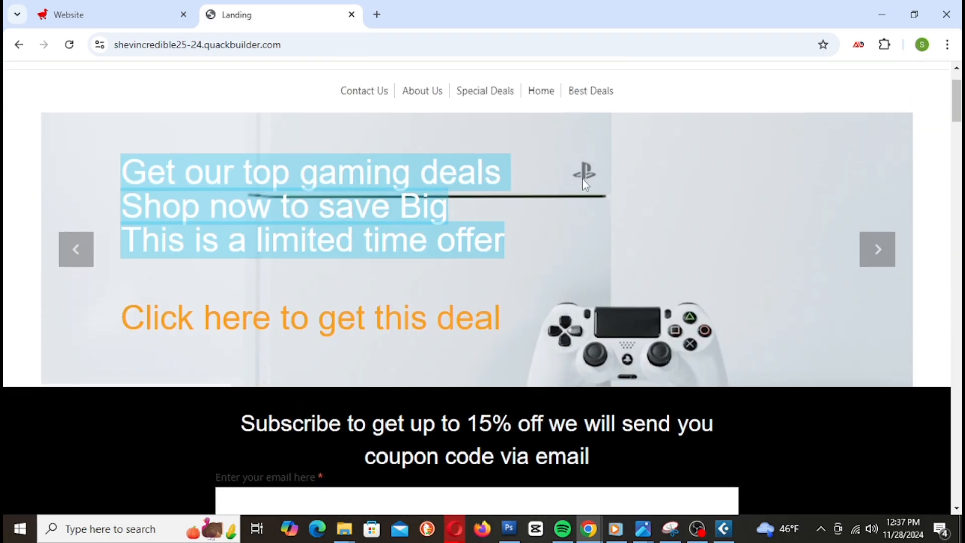
click(295, 329)
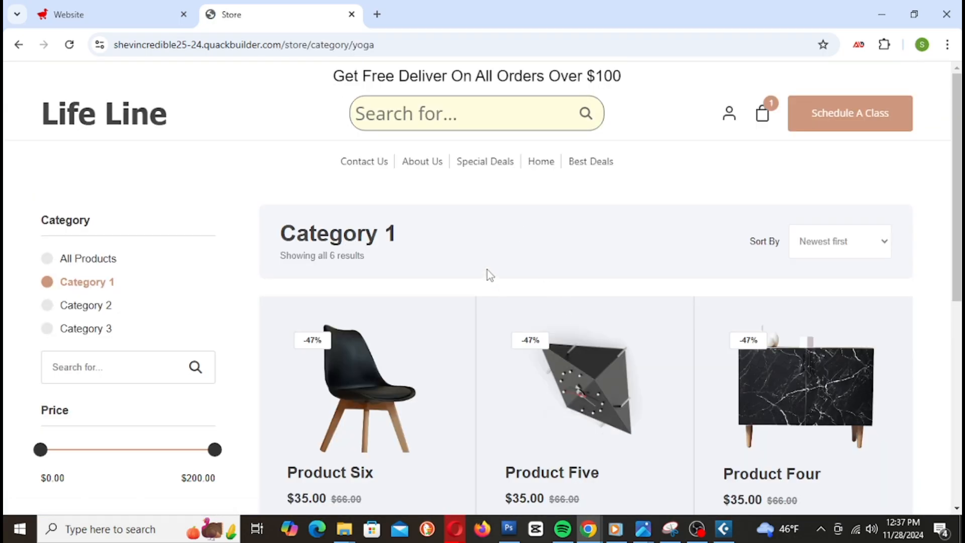
scroll(485, 267, down, 5)
key(alt+Left)
scroll(480, 256, up, 2)
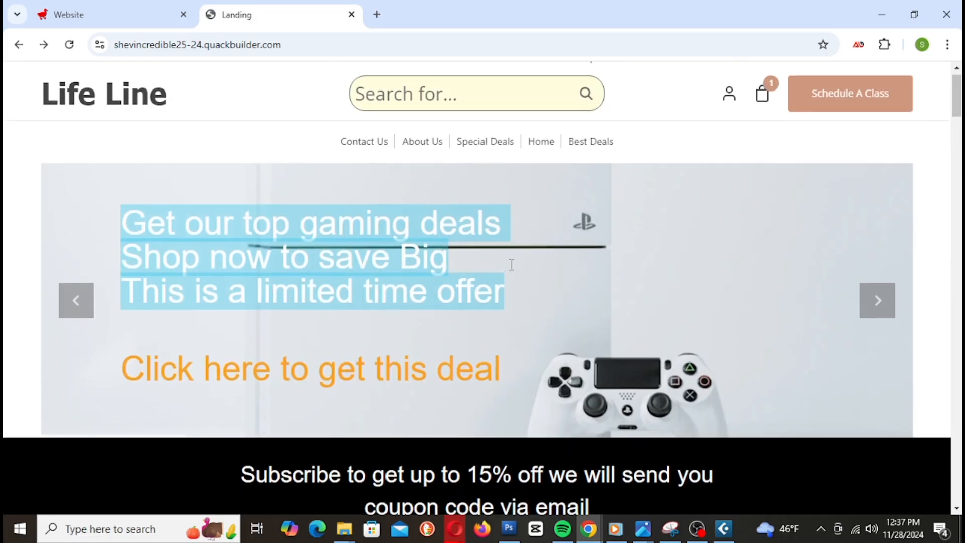
scroll(512, 265, down, 12)
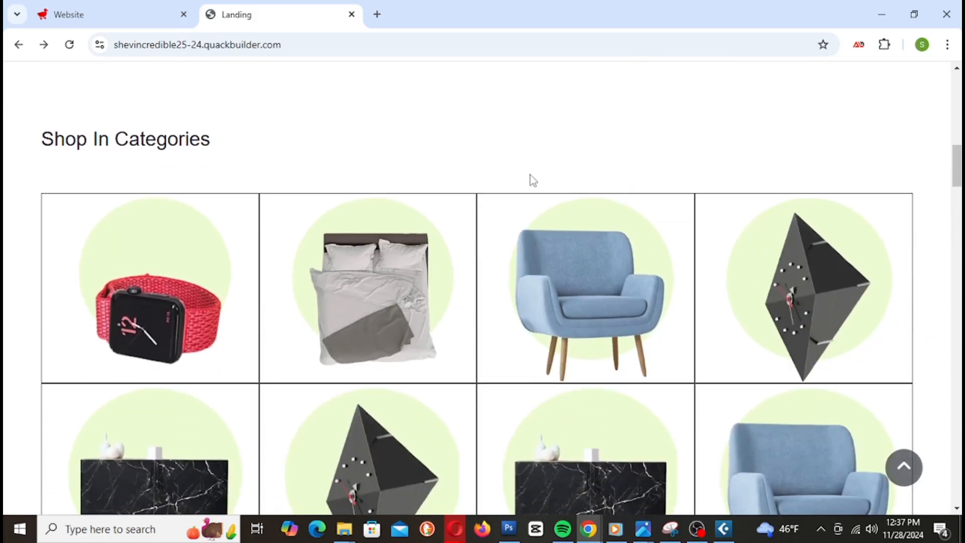
scroll(846, 284, down, 1)
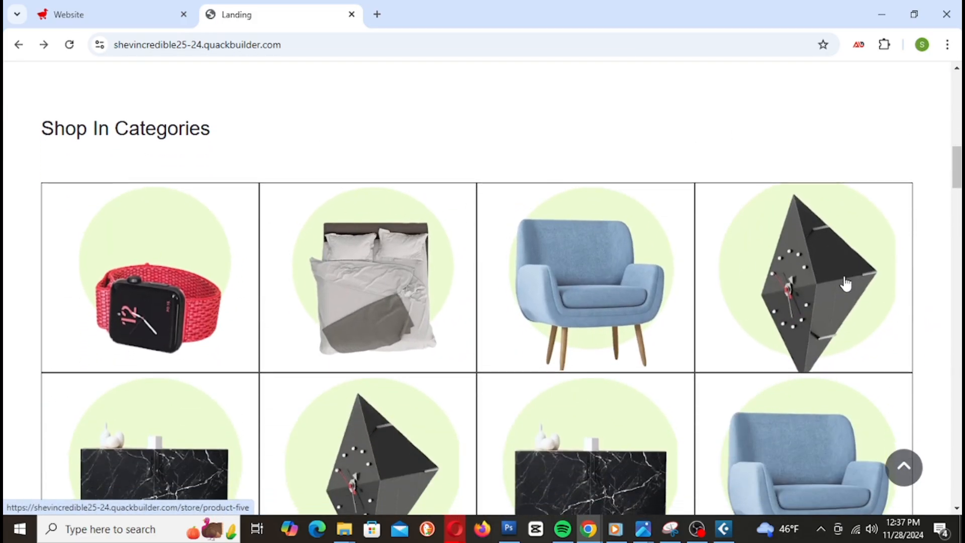
scroll(846, 284, down, 2)
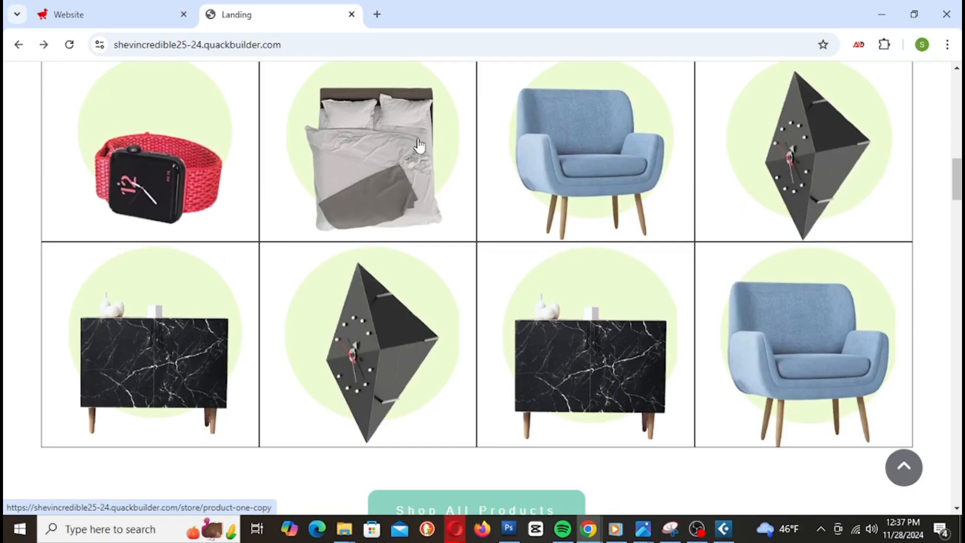
scroll(794, 171, up, 4)
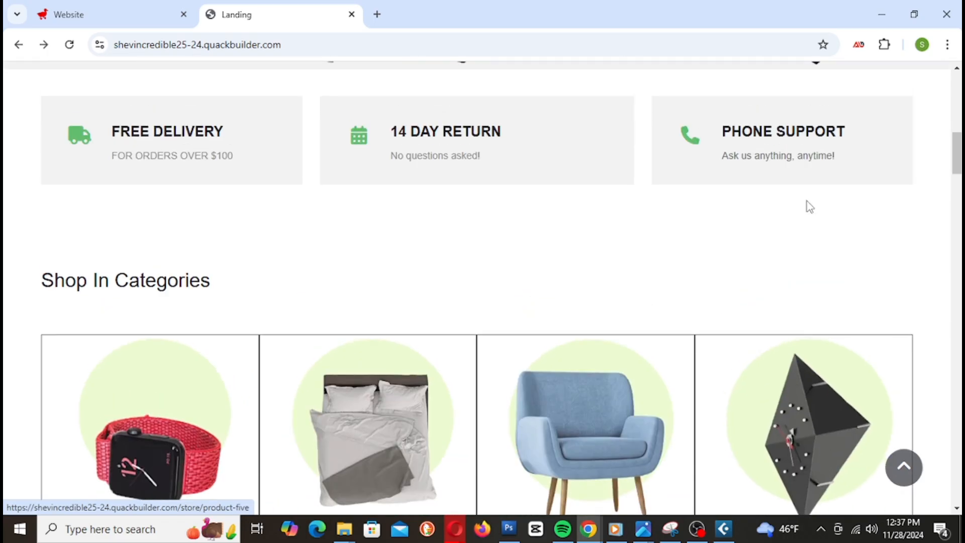
scroll(817, 232, down, 2)
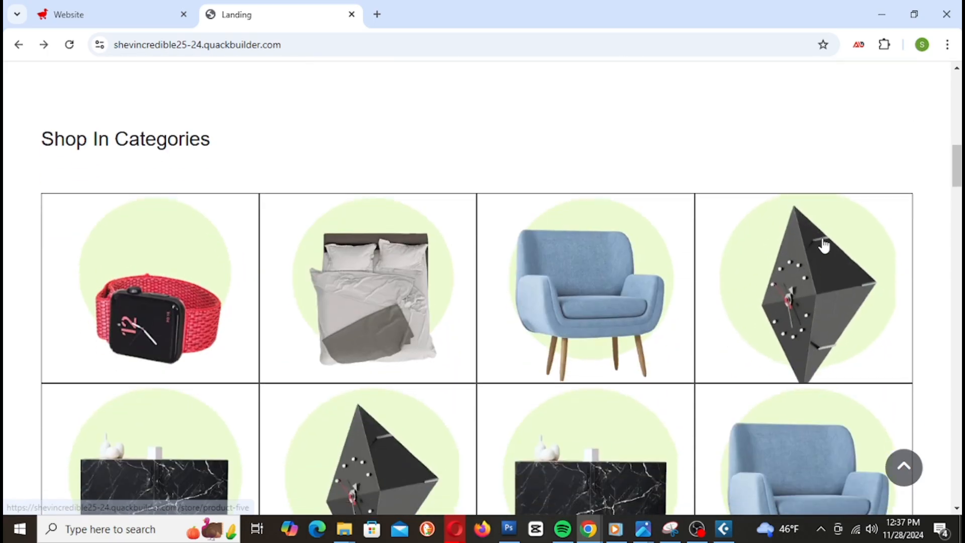
click(175, 265)
scroll(613, 266, down, 3)
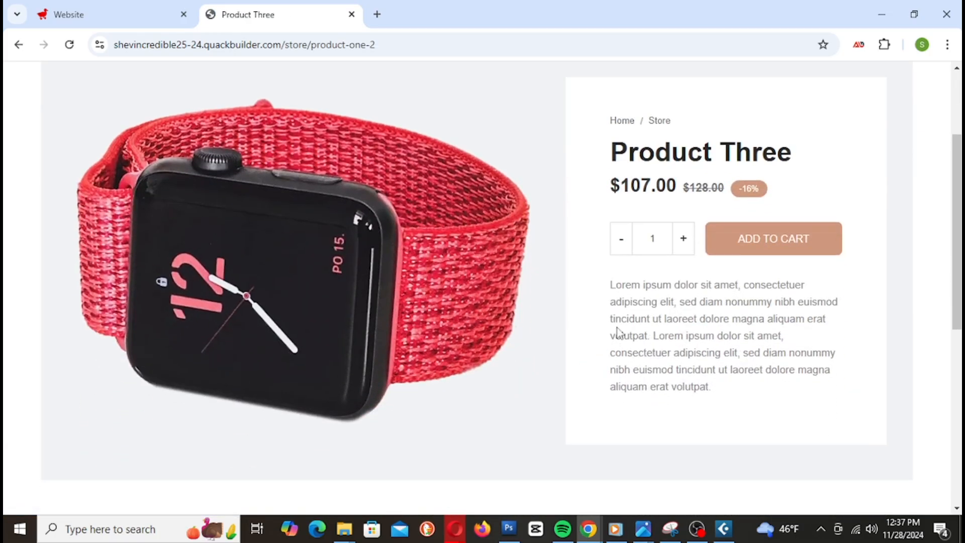
scroll(824, 275, down, 8)
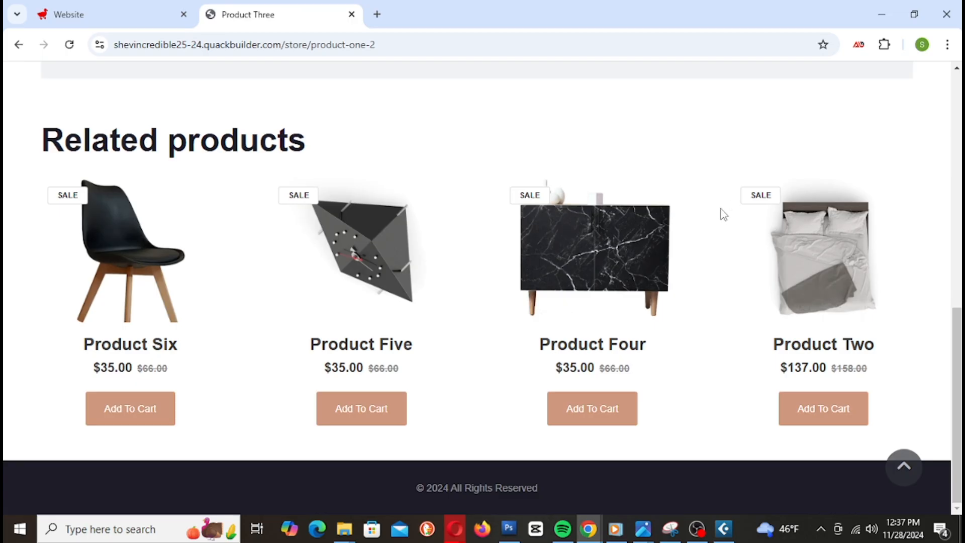
scroll(724, 210, up, 10)
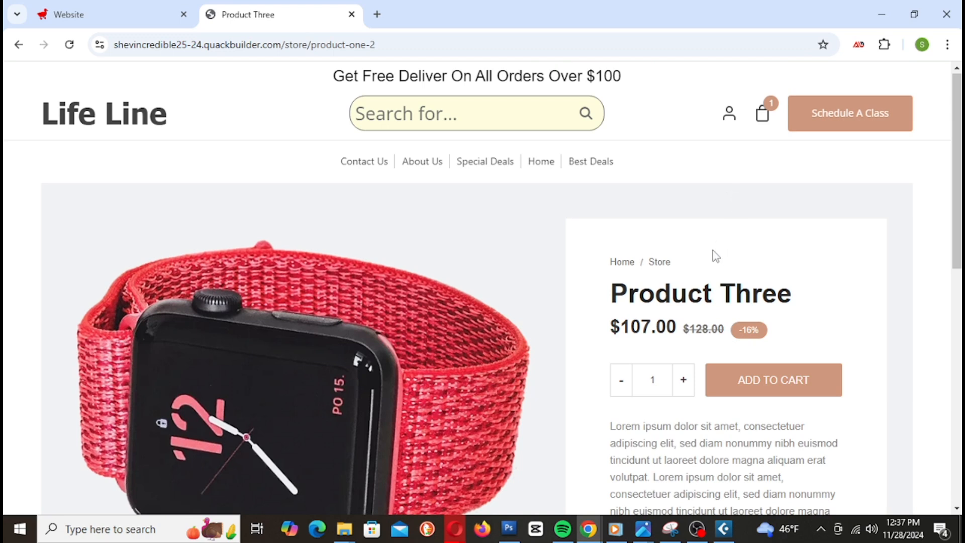
key(alt+Left)
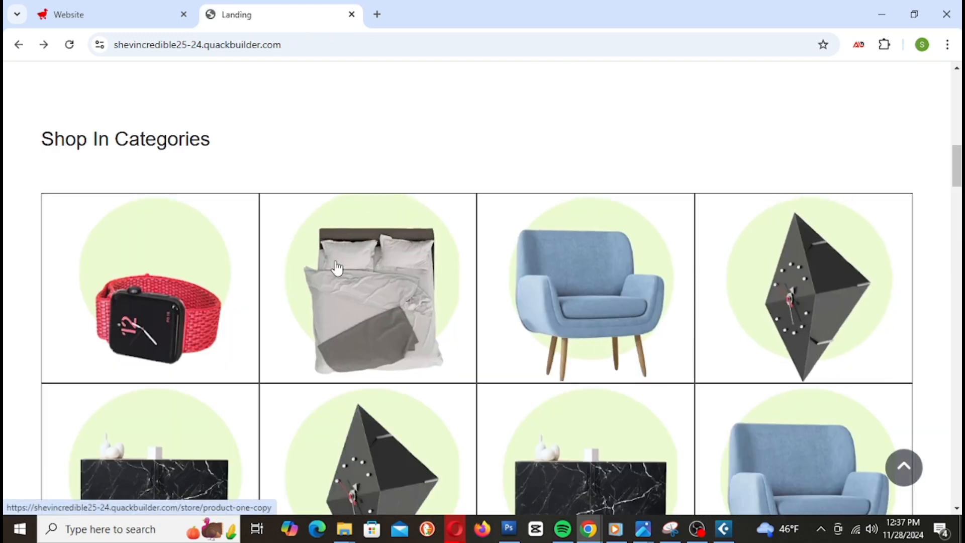
Check that the bed, blue chair and pyramid clock tiles each open their own product pages.
click(355, 297)
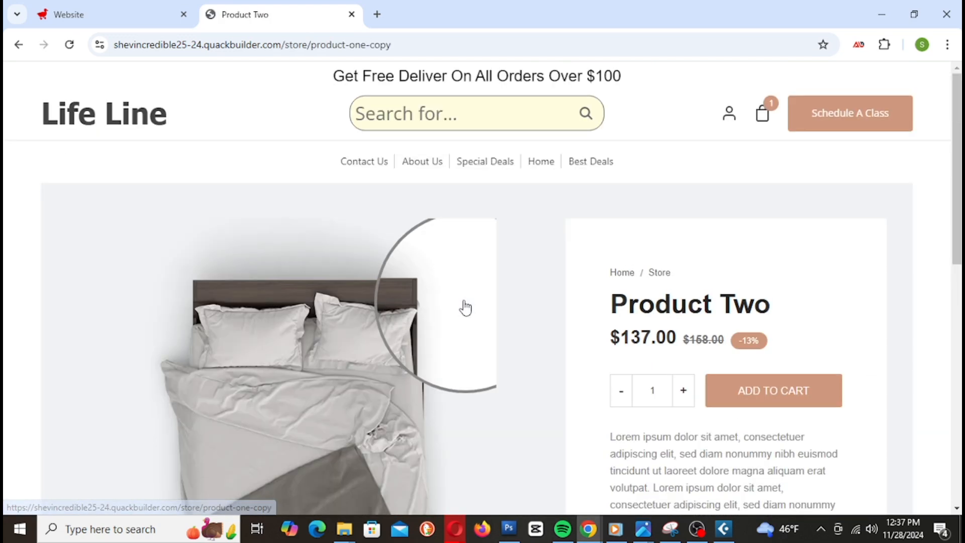
scroll(533, 282, down, 10)
scroll(536, 286, up, 10)
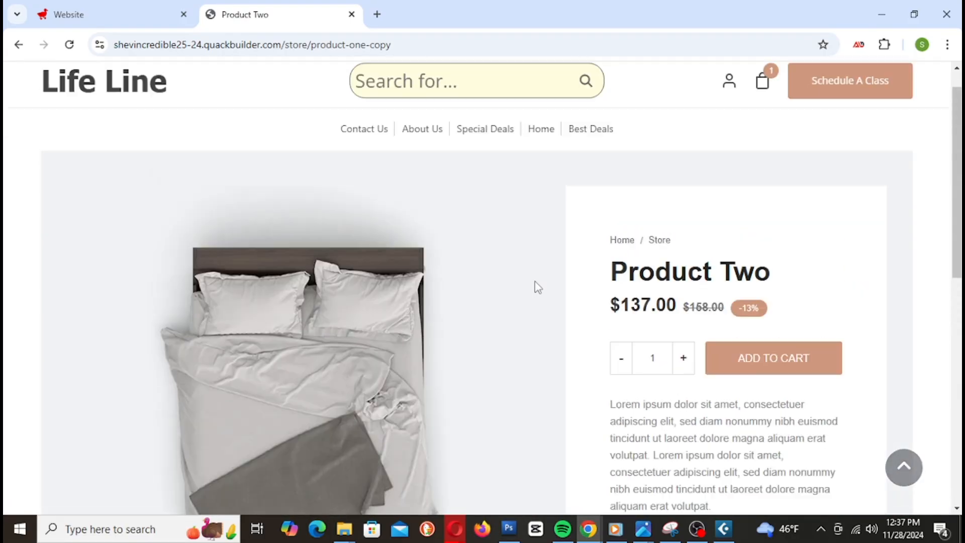
key(alt+Left)
click(605, 291)
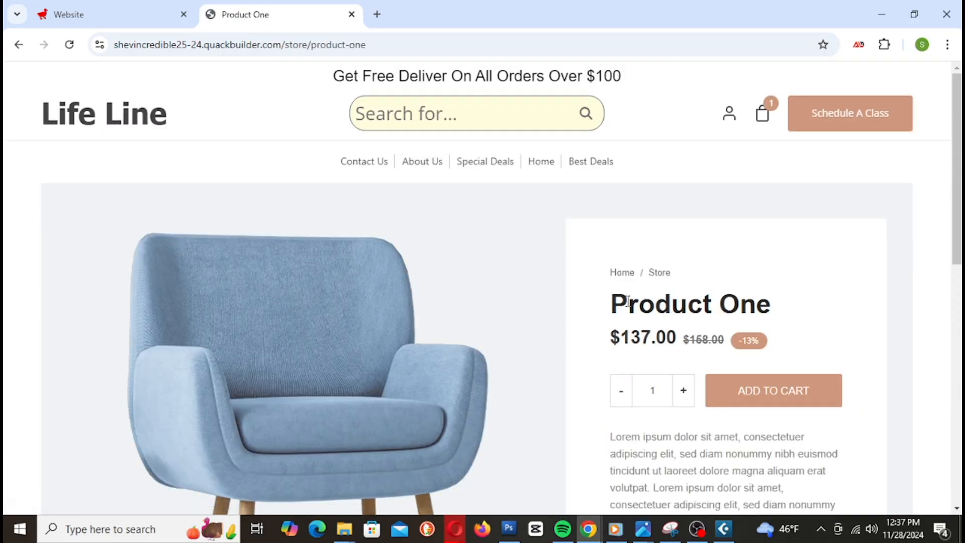
scroll(653, 302, down, 5)
scroll(683, 312, down, 5)
scroll(684, 311, up, 8)
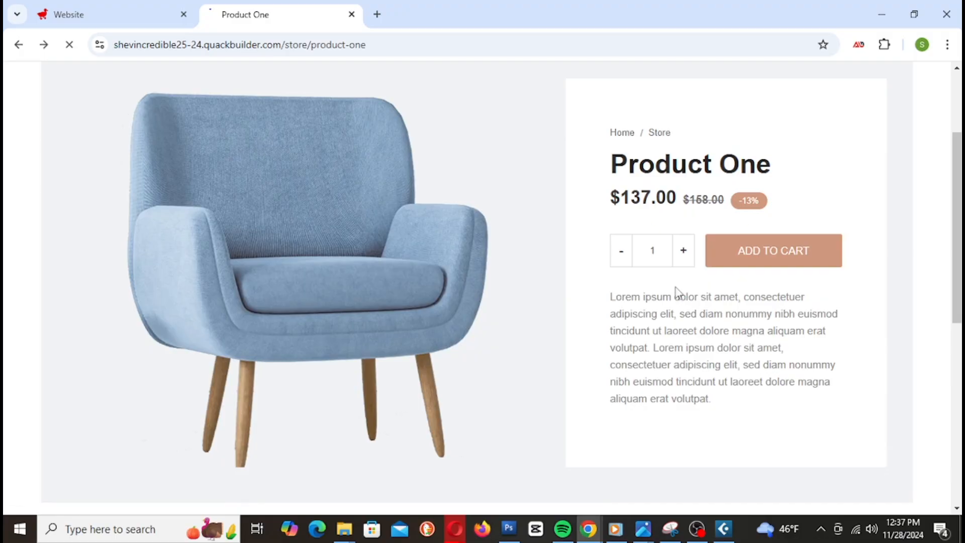
key(alt+Left)
click(793, 282)
scroll(793, 283, down, 1)
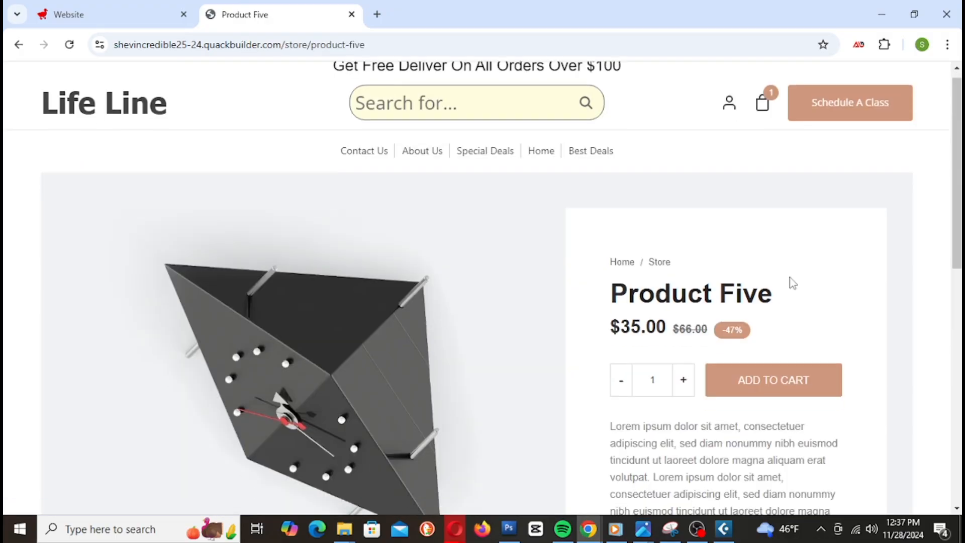
scroll(792, 282, down, 6)
scroll(791, 284, up, 7)
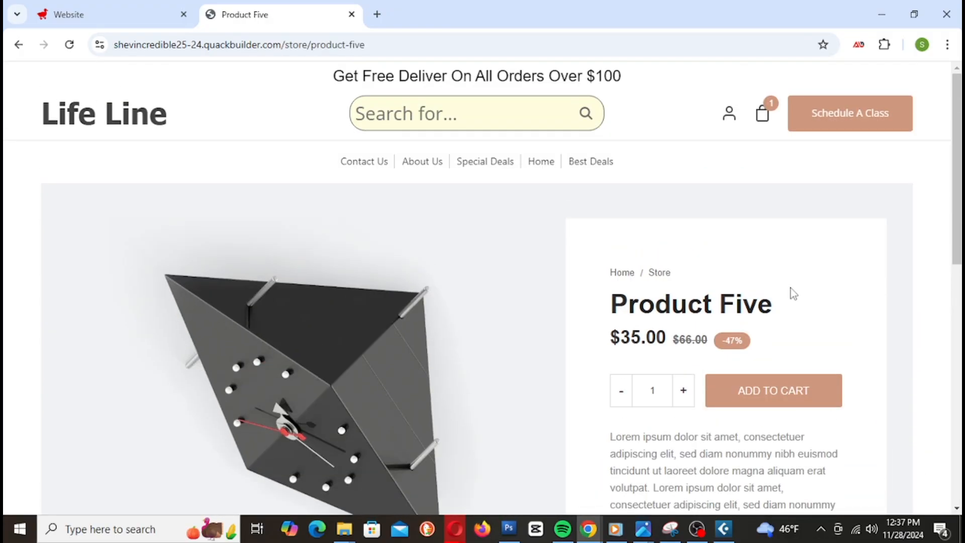
key(alt+Left)
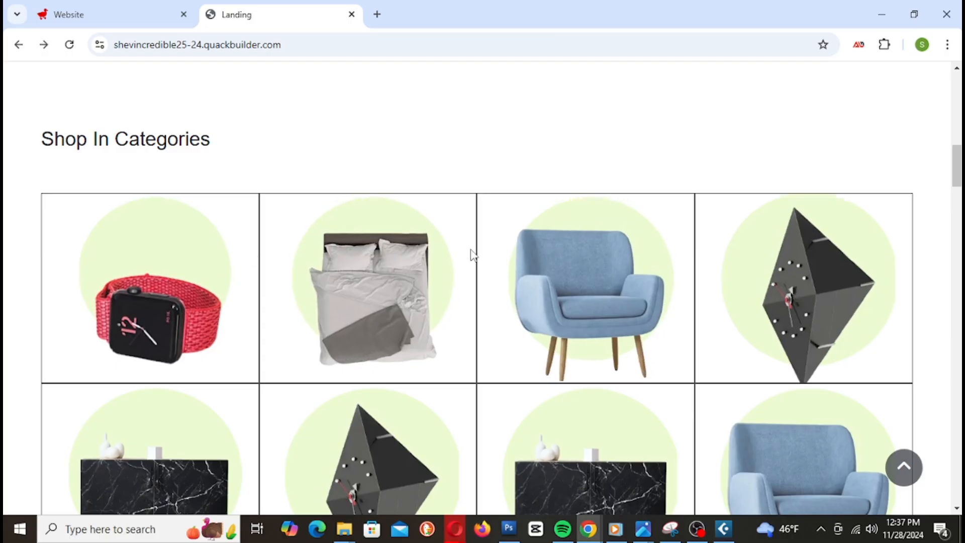
Scroll through the live landing page to review the Shop In Categories grid.
scroll(472, 390, down, 6)
scroll(359, 245, up, 3)
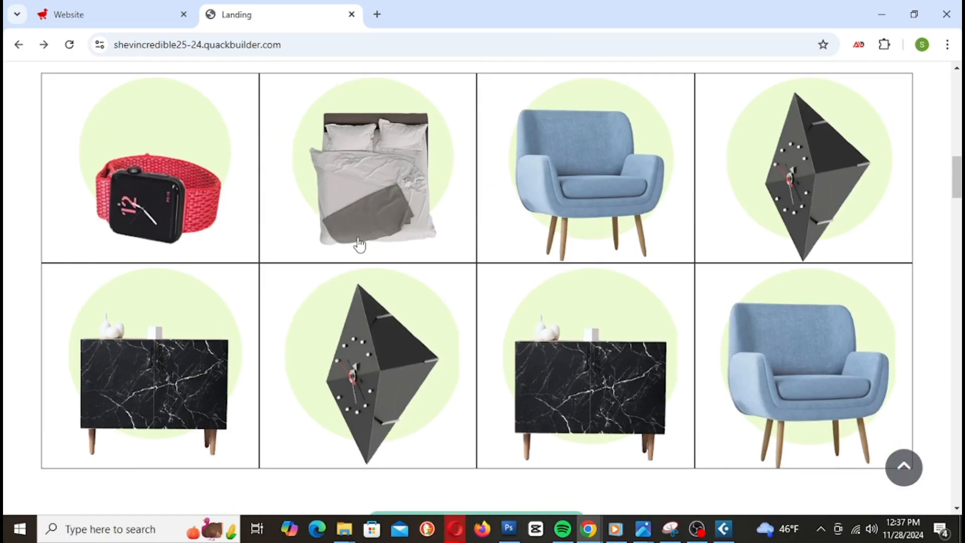
scroll(360, 244, up, 1)
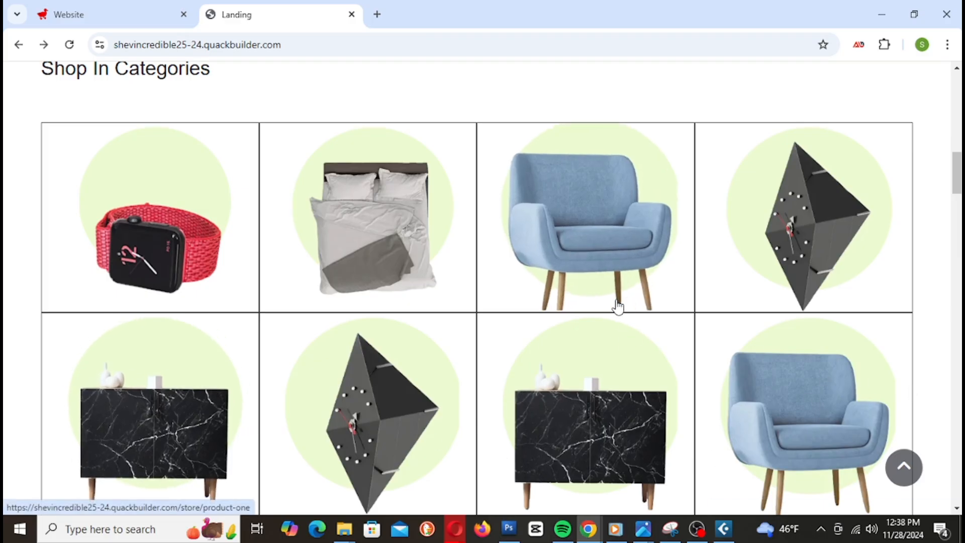
scroll(568, 301, up, 1)
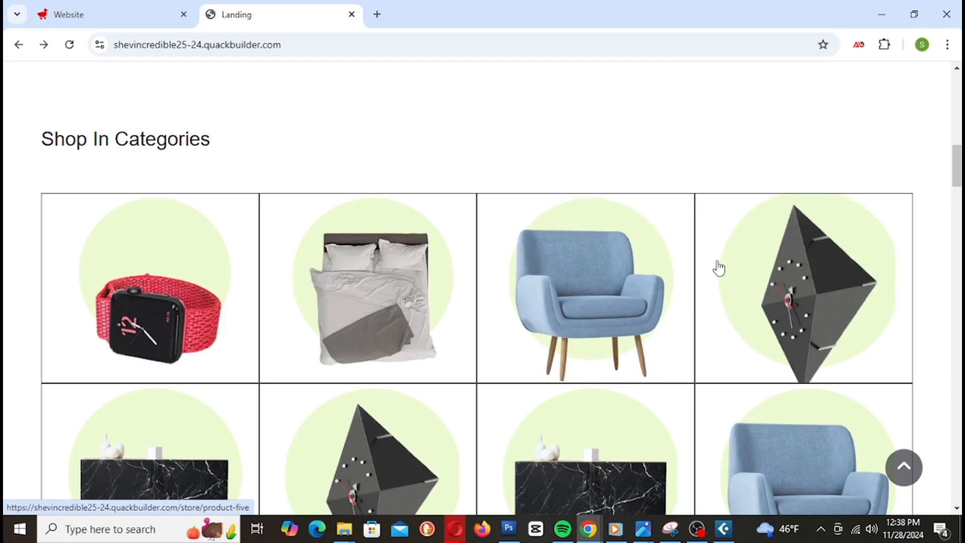
scroll(713, 265, down, 2)
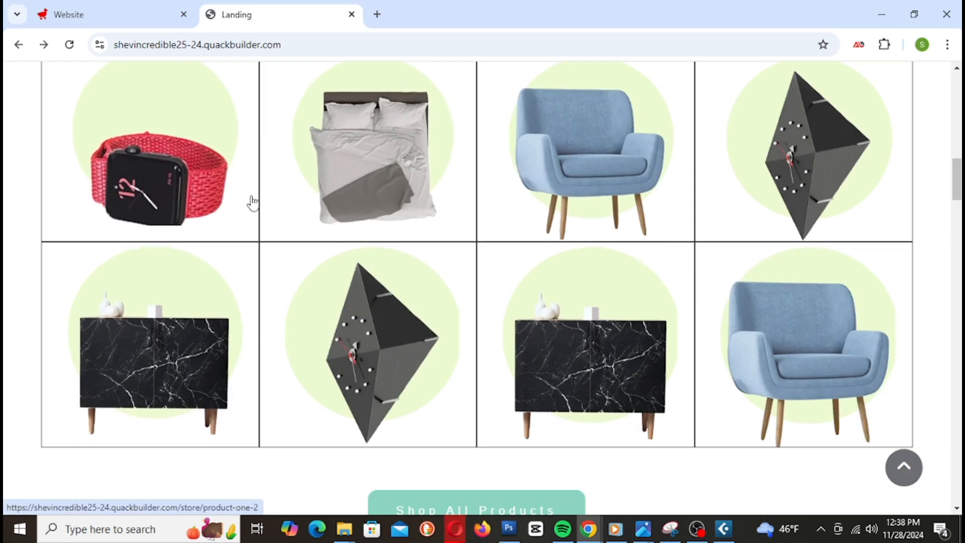
scroll(834, 188, down, 1)
scroll(848, 201, up, 2)
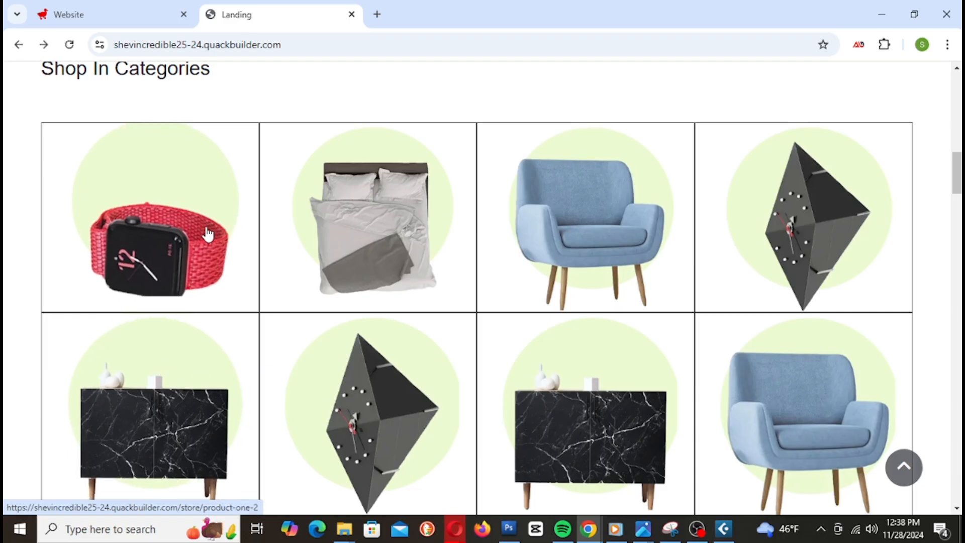
scroll(779, 259, down, 8)
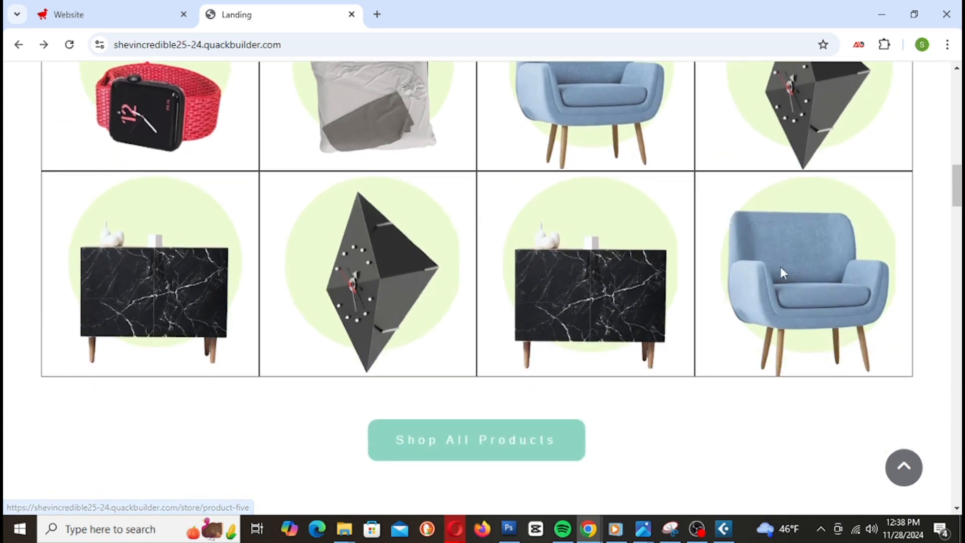
scroll(779, 282, down, 10)
scroll(778, 280, up, 8)
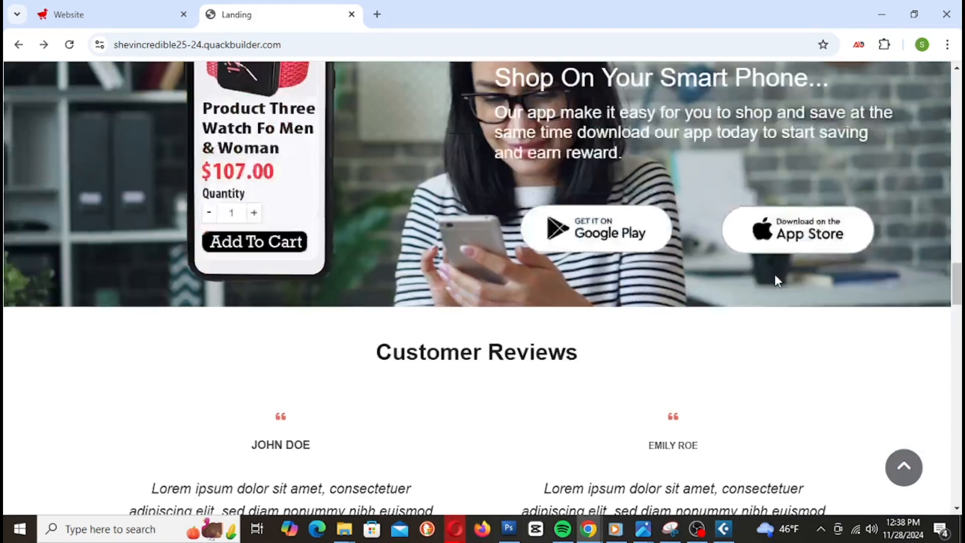
scroll(776, 282, up, 15)
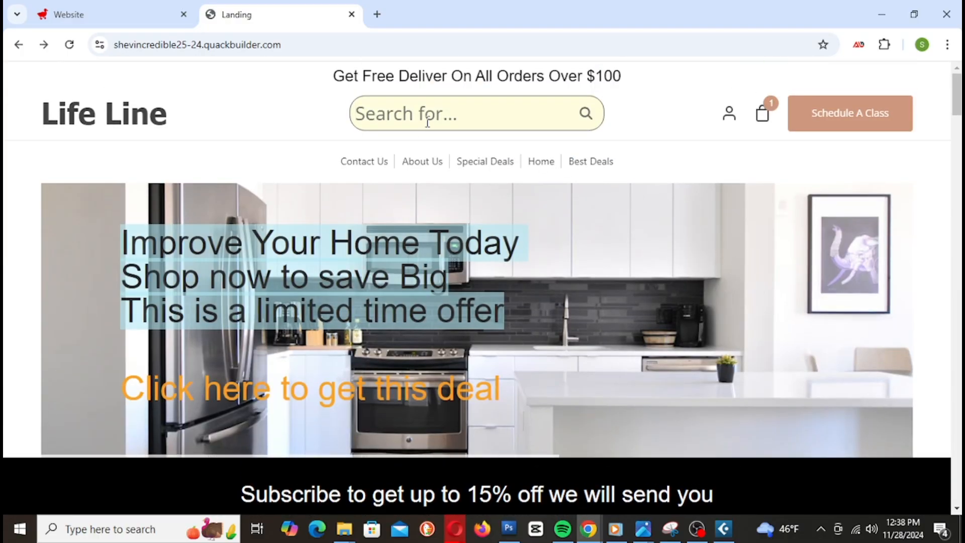
scroll(506, 221, down, 12)
scroll(506, 223, up, 4)
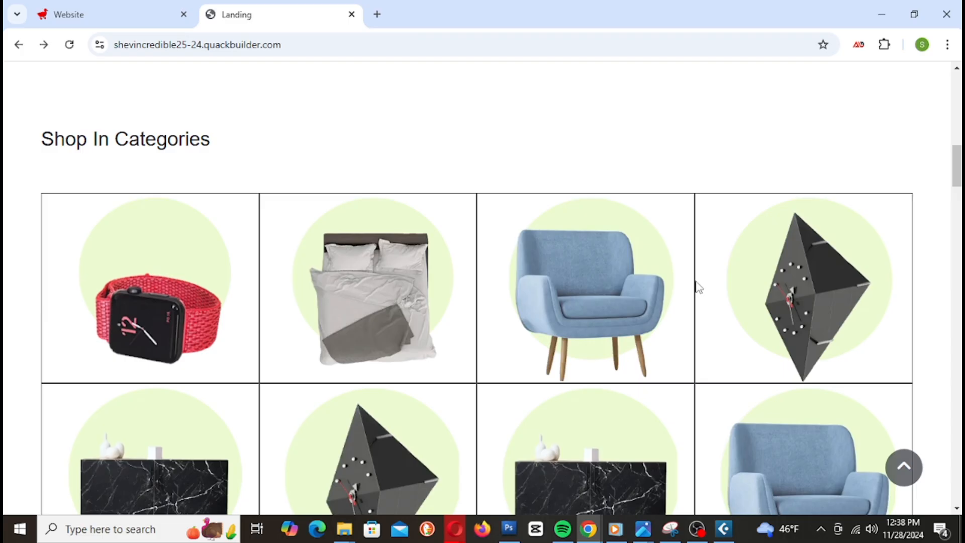
scroll(349, 274, up, 5)
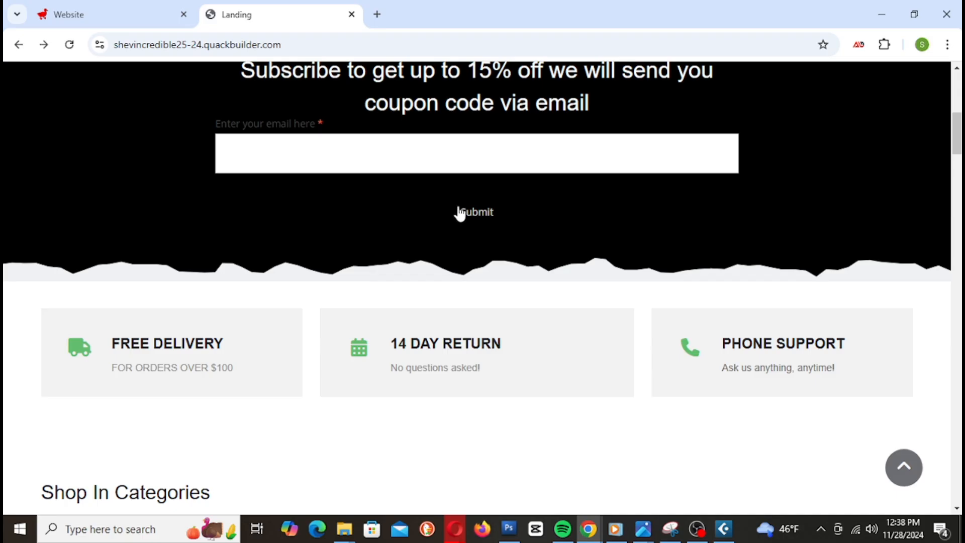
scroll(428, 208, up, 6)
scroll(437, 360, down, 12)
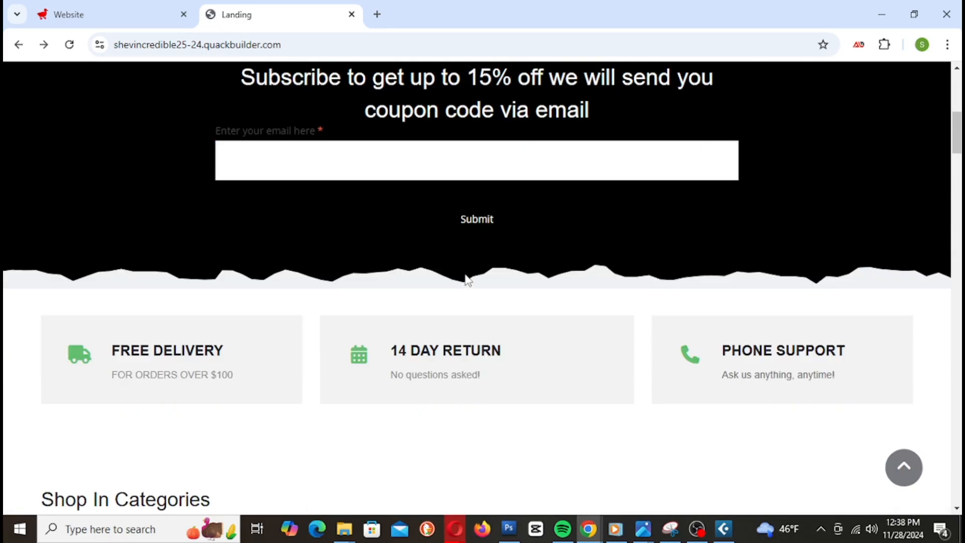
scroll(477, 194, down, 3)
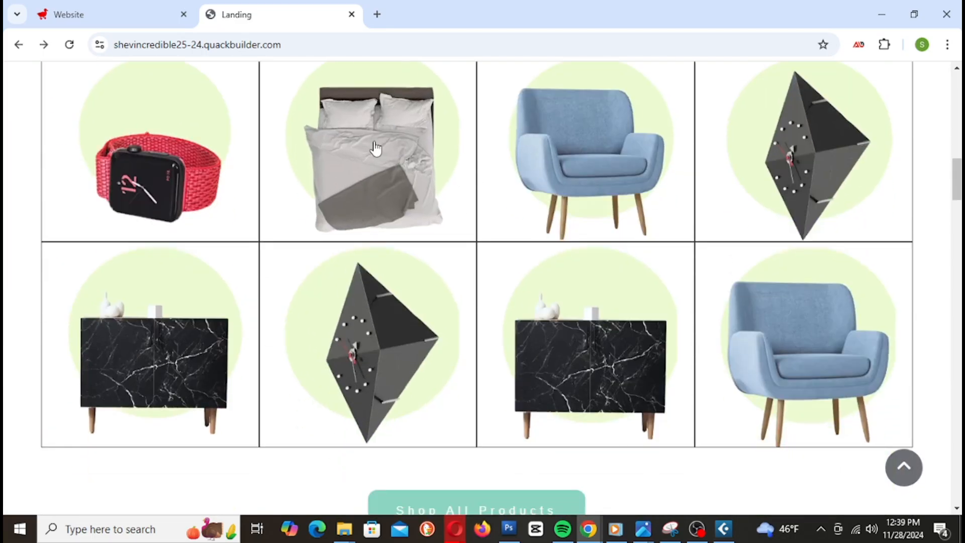
scroll(352, 136, up, 1)
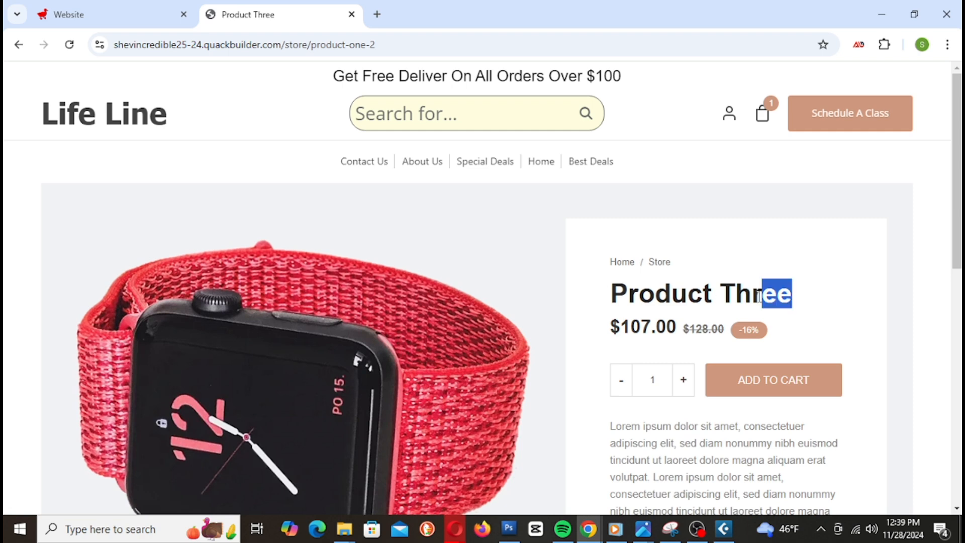
Copy the Product Three title text from the store page.
drag(611, 280, 777, 308)
click(594, 284)
right_click(798, 313)
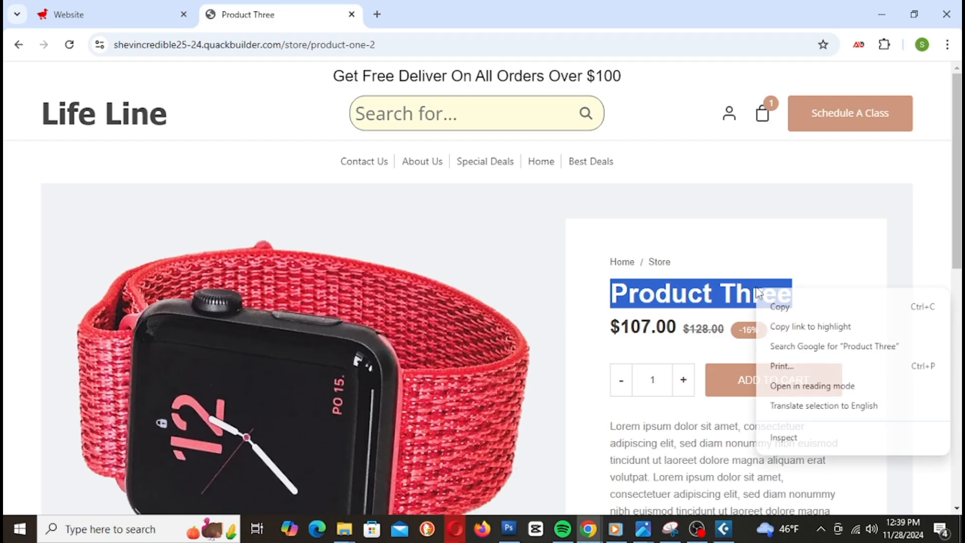
click(804, 307)
Add a heading under the watch image and paste 'Product Three' into it.
click(132, 16)
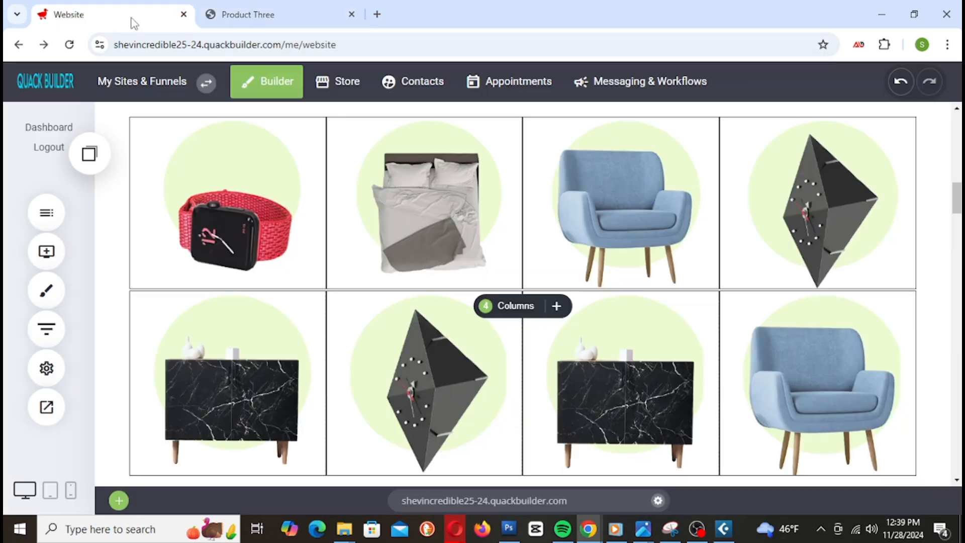
click(57, 257)
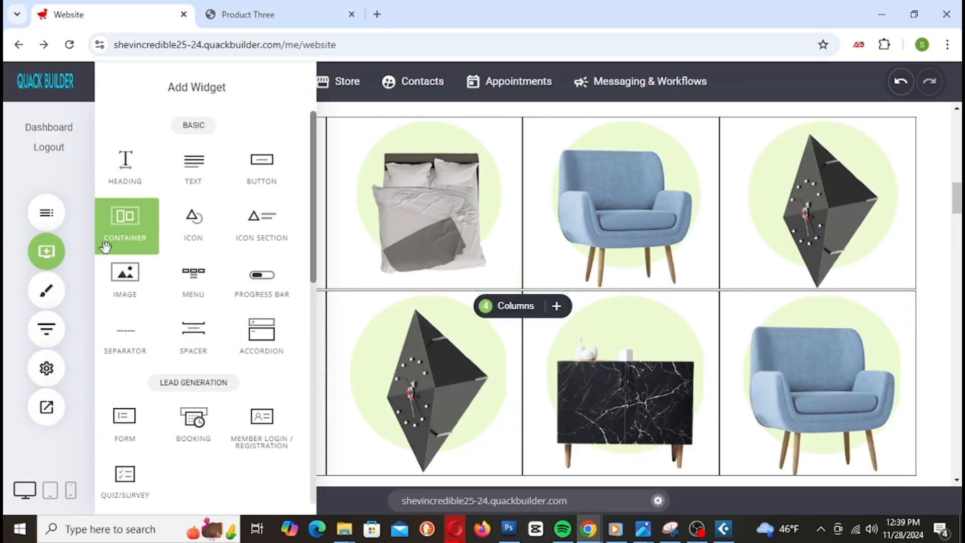
drag(143, 159, 261, 269)
double_click(207, 292)
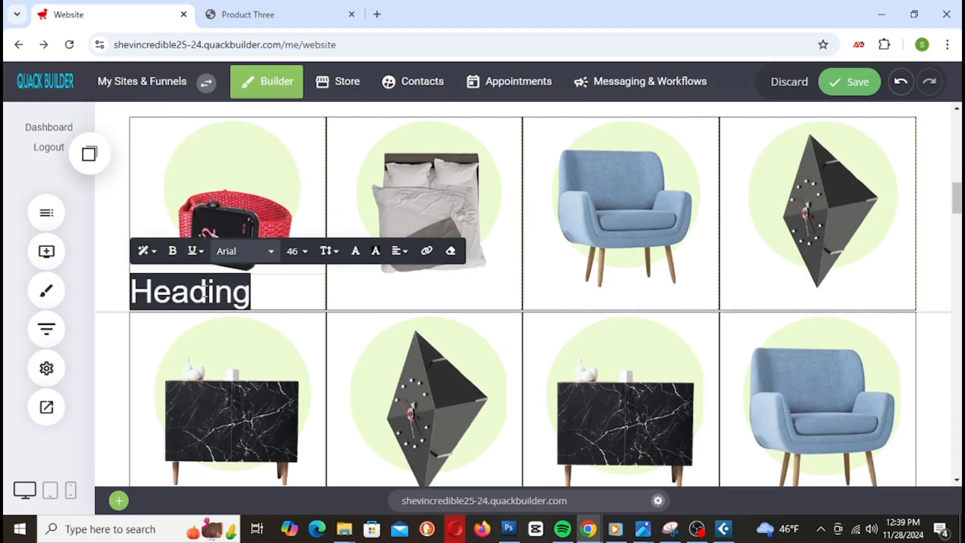
right_click(208, 292)
click(233, 125)
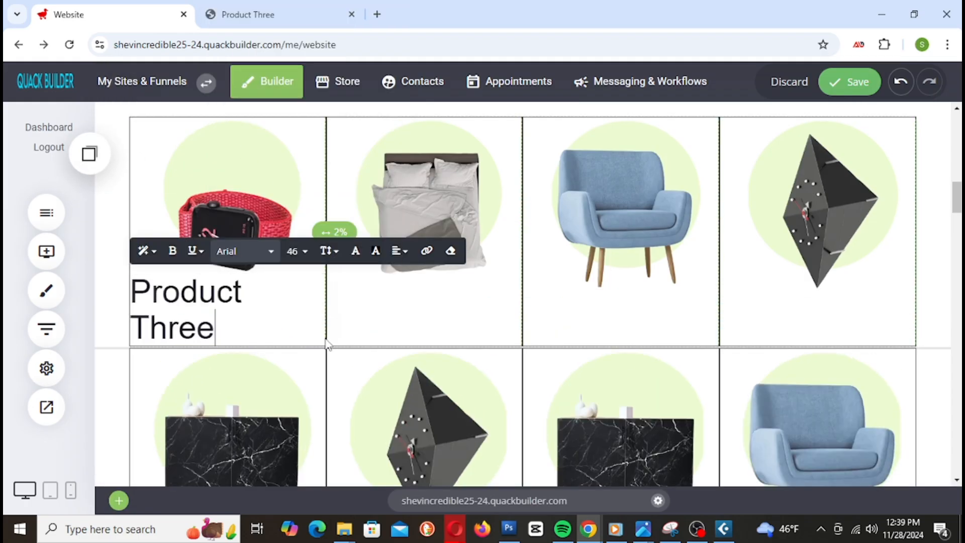
Set the Product Three heading's font size to 22.
drag(230, 323, 146, 292)
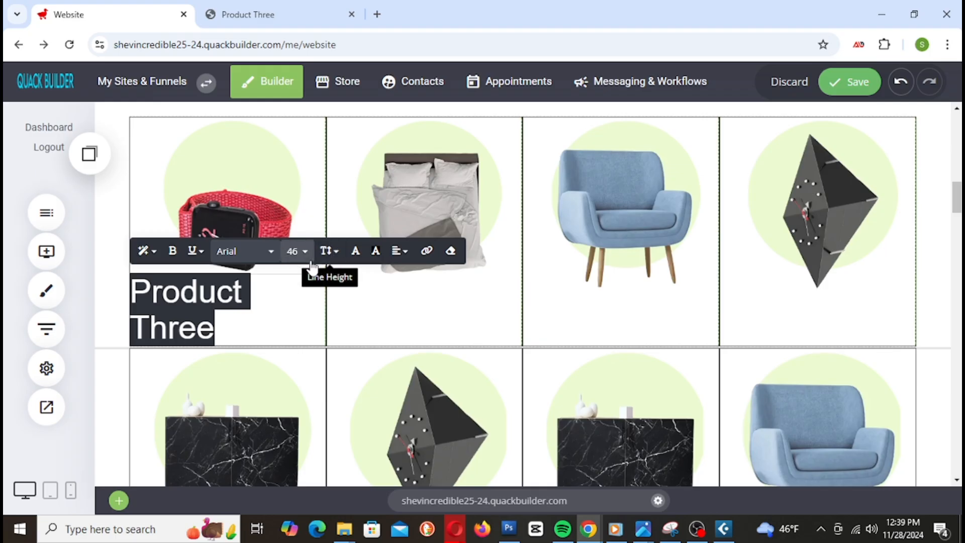
click(296, 251)
click(306, 331)
click(296, 253)
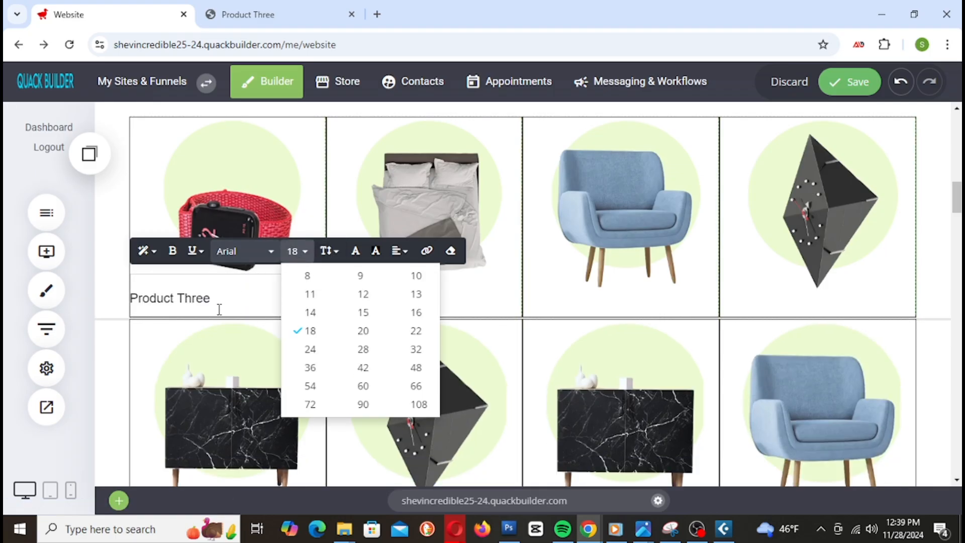
click(218, 307)
triple_click(216, 304)
click(304, 254)
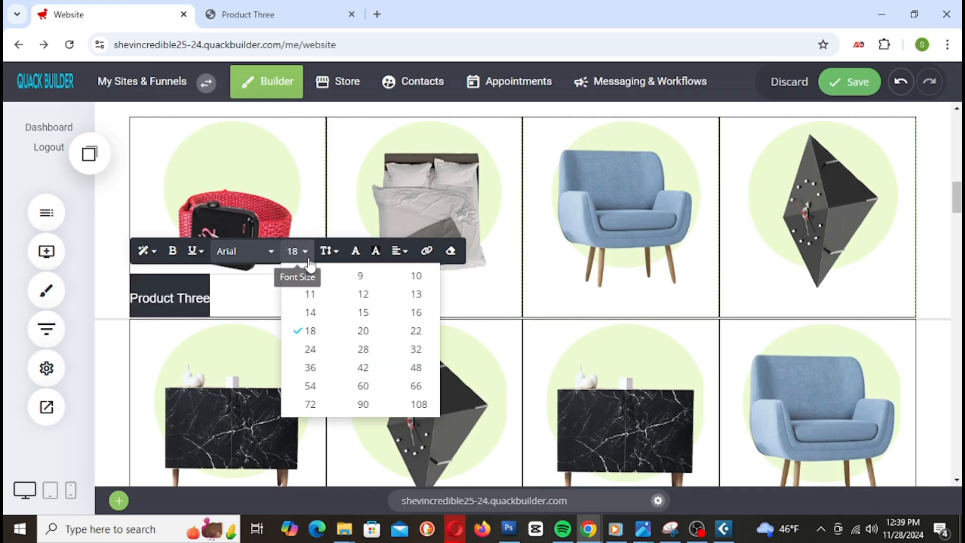
click(362, 332)
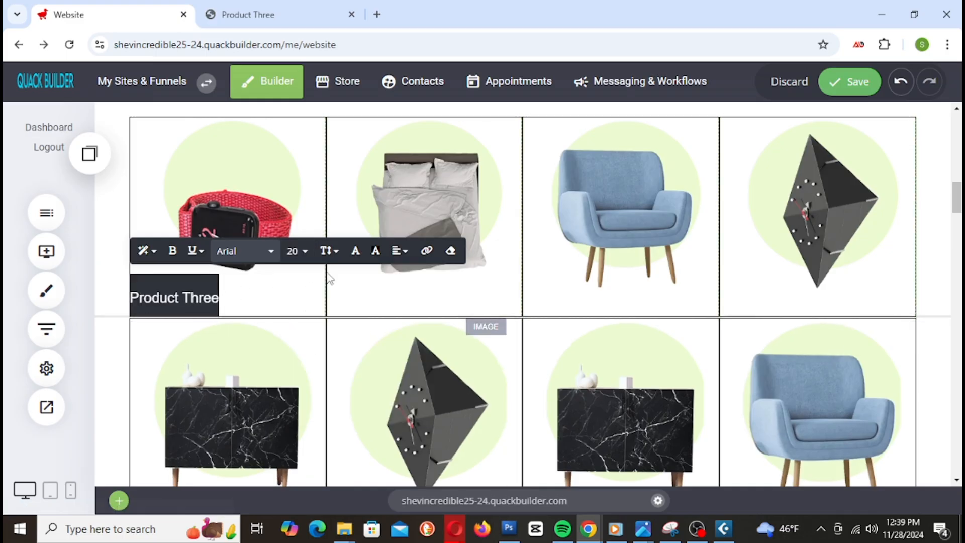
click(295, 251)
click(413, 331)
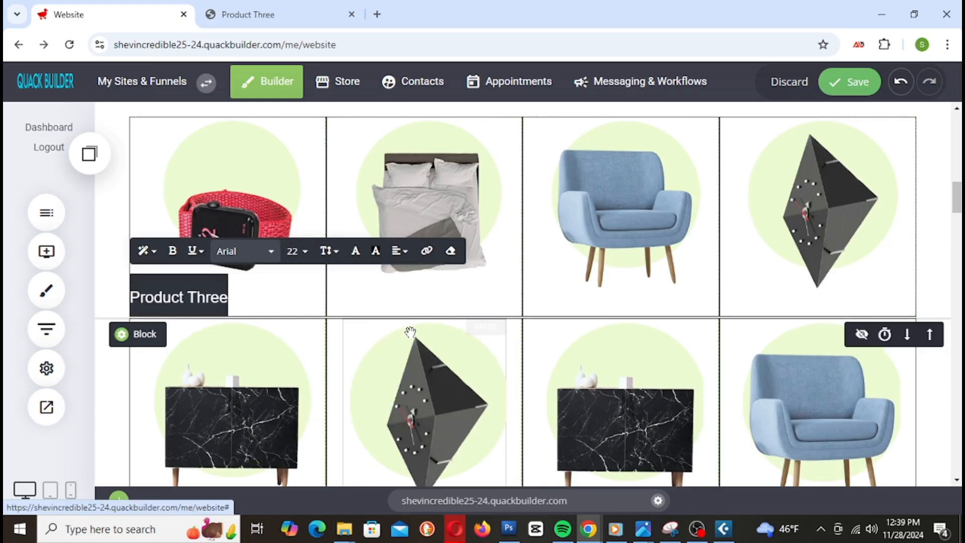
click(372, 312)
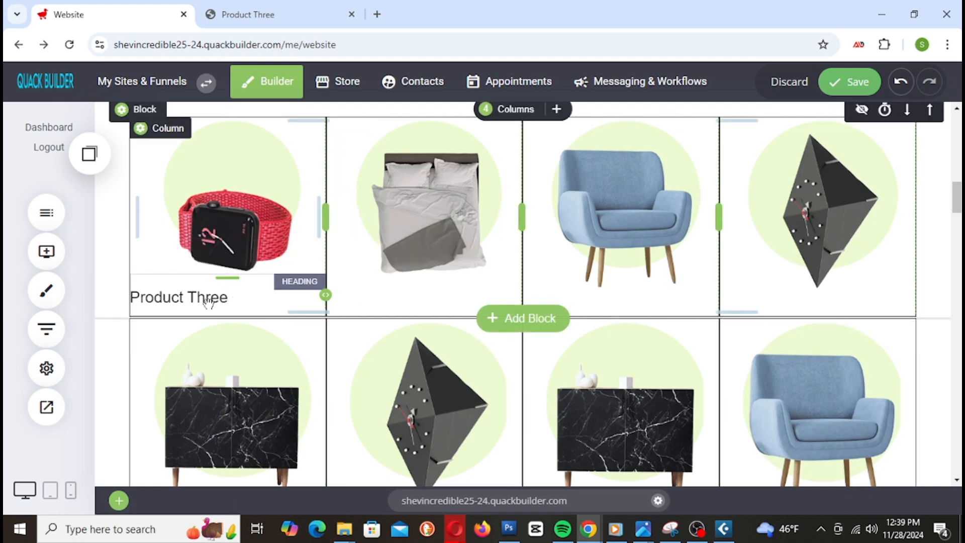
Make the Product Three heading bold.
click(209, 300)
click(172, 258)
click(374, 308)
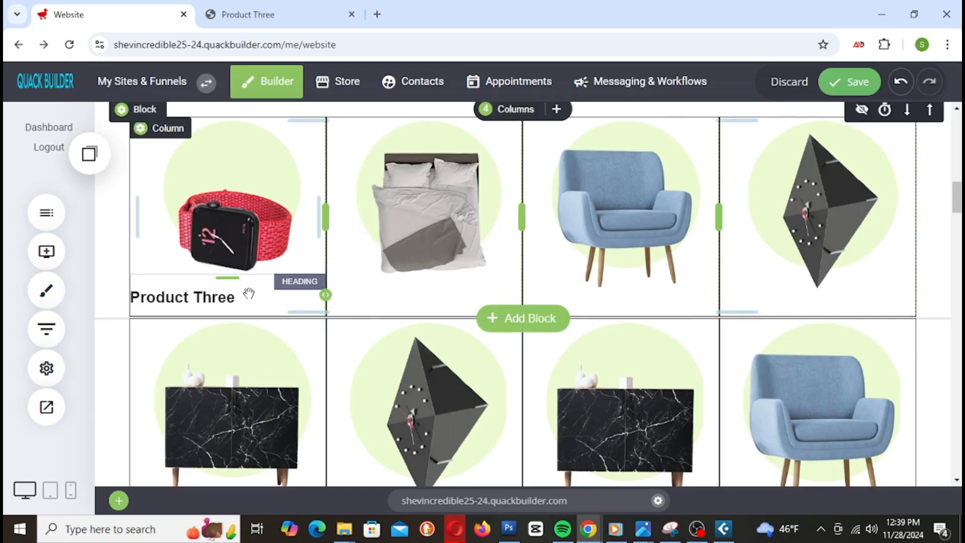
scroll(657, 319, down, 5)
scroll(658, 320, up, 7)
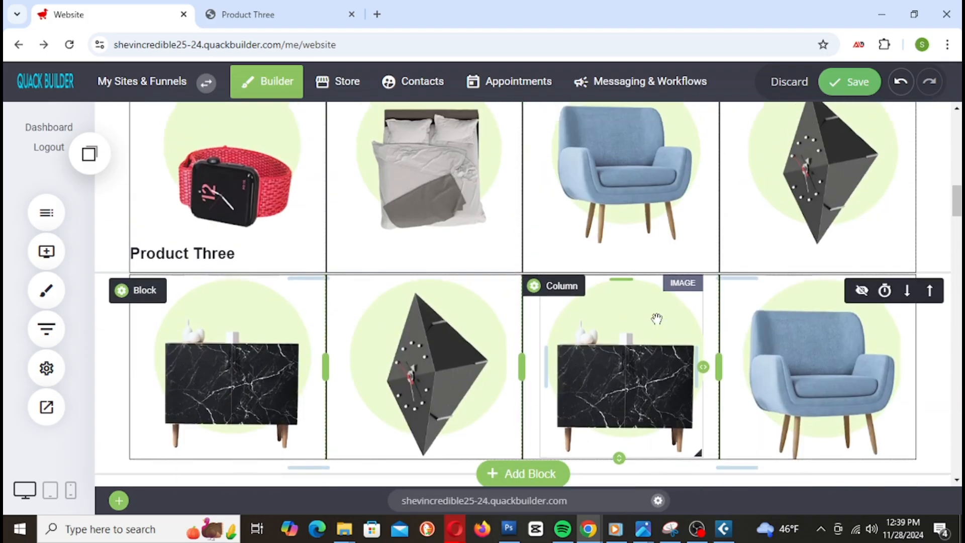
scroll(658, 319, down, 2)
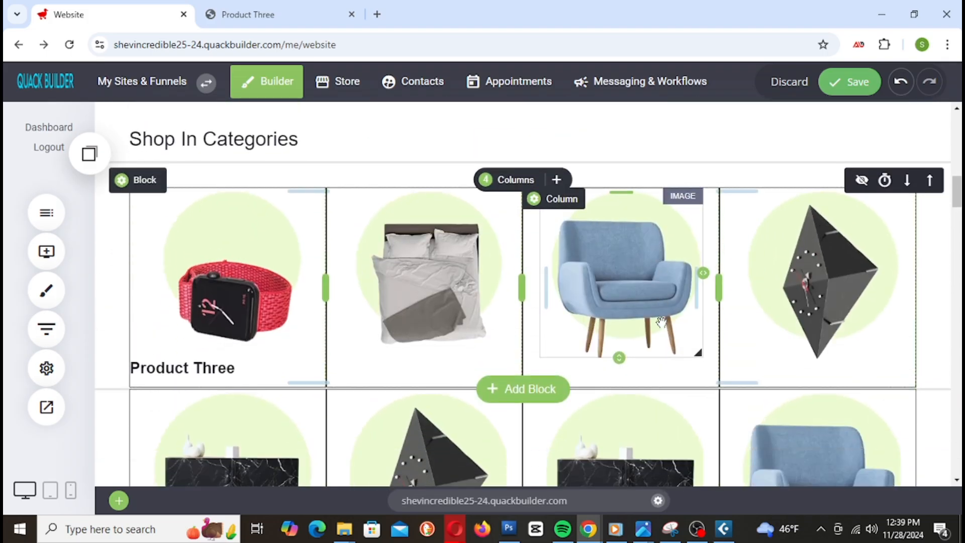
double_click(219, 375)
Centre-align the Product Three heading in its cell.
click(400, 321)
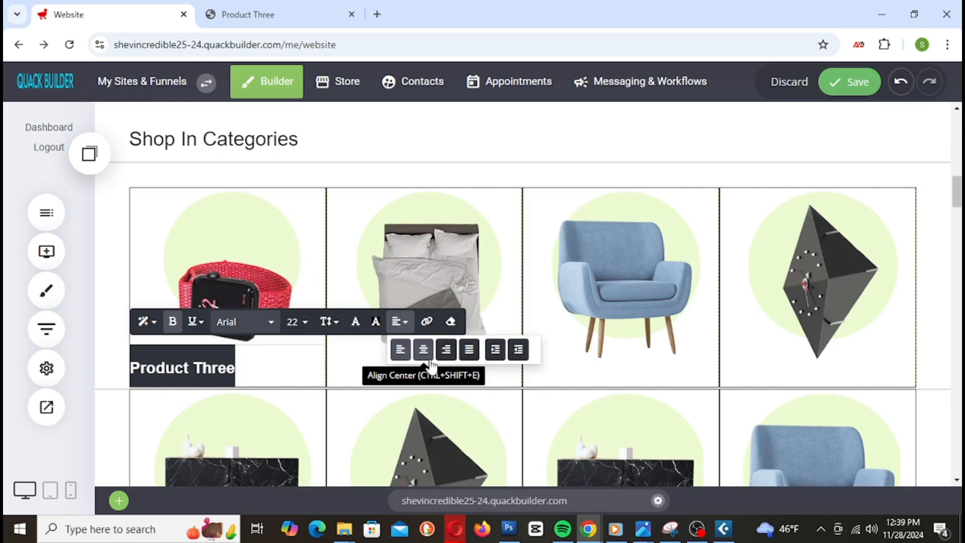
click(422, 347)
click(660, 376)
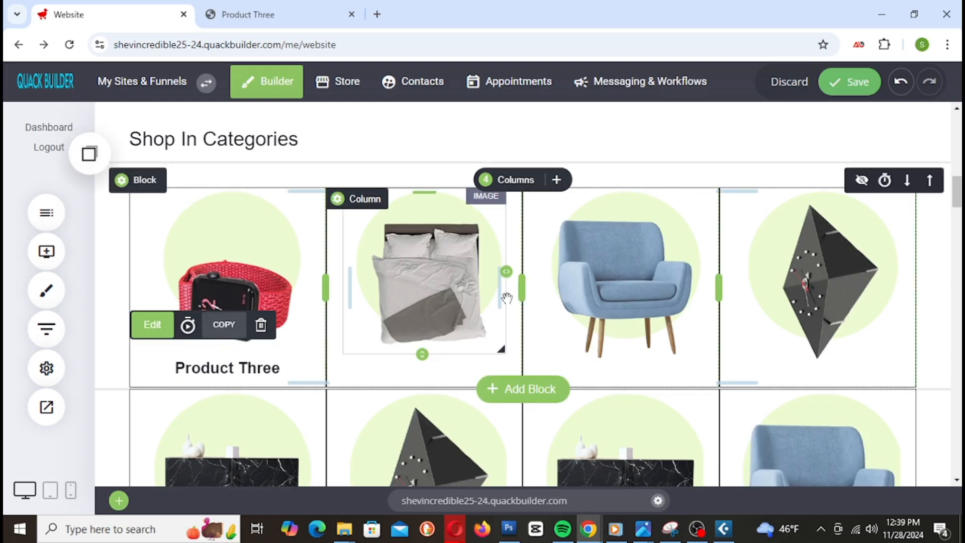
Add copied Product Three headings under the bed, chair and clock images, deleting a stray Service 1 heading.
click(89, 154)
drag(130, 309, 411, 366)
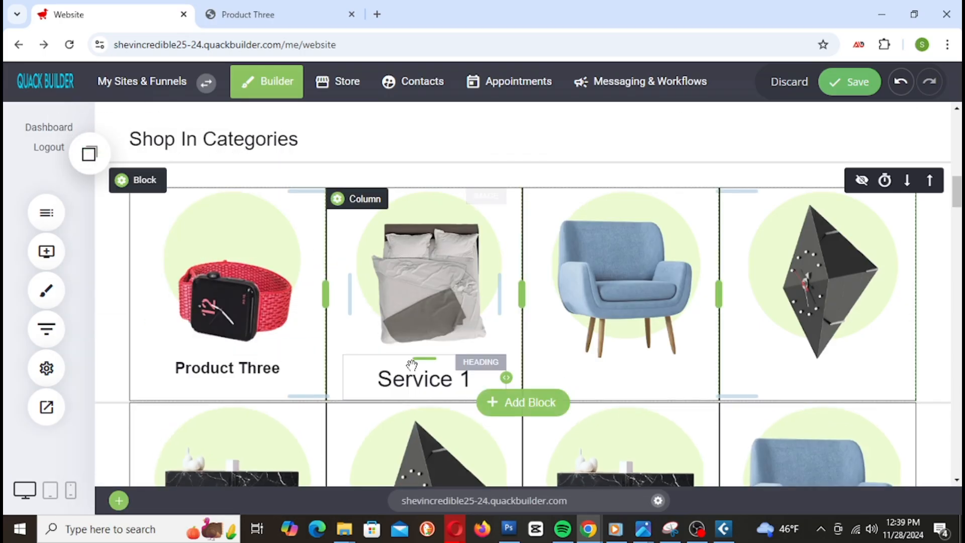
click(417, 385)
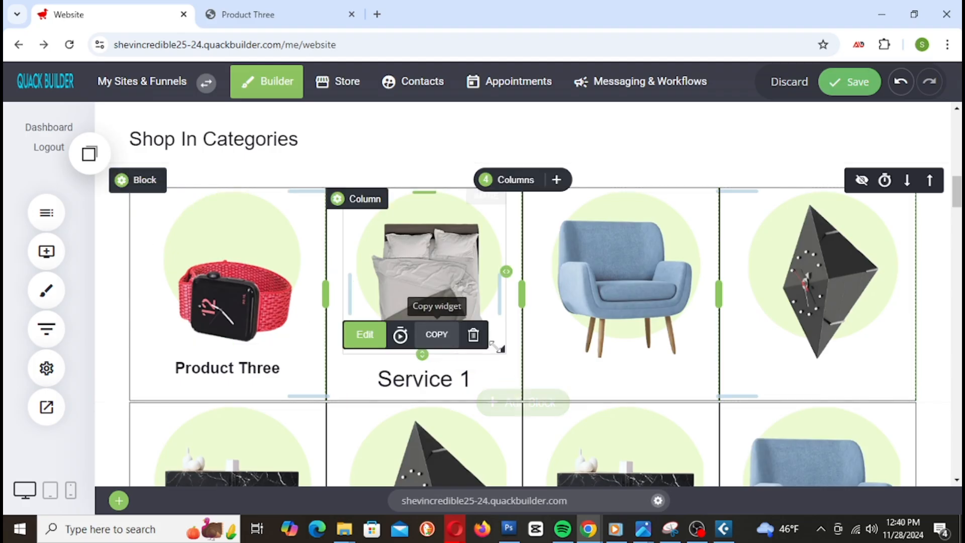
click(474, 334)
click(521, 326)
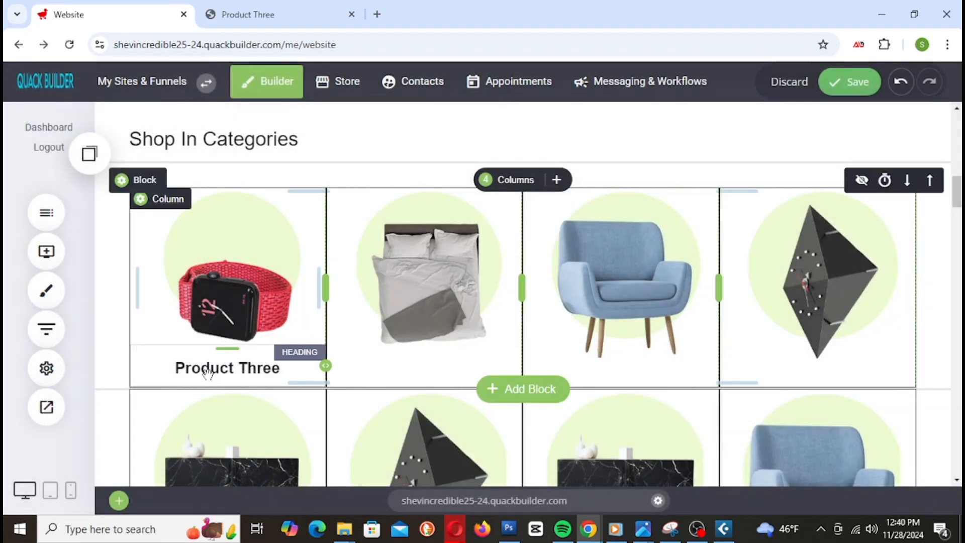
click(89, 153)
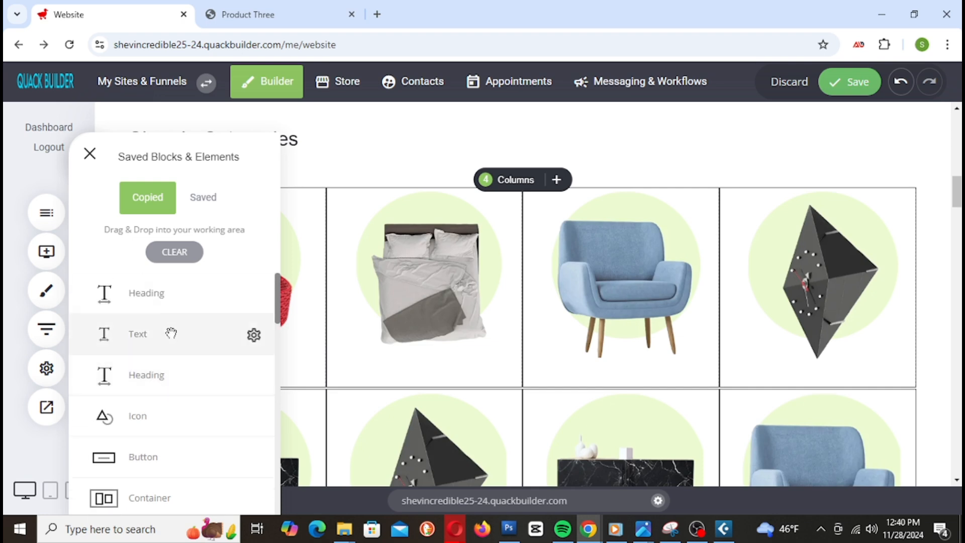
drag(151, 295, 410, 362)
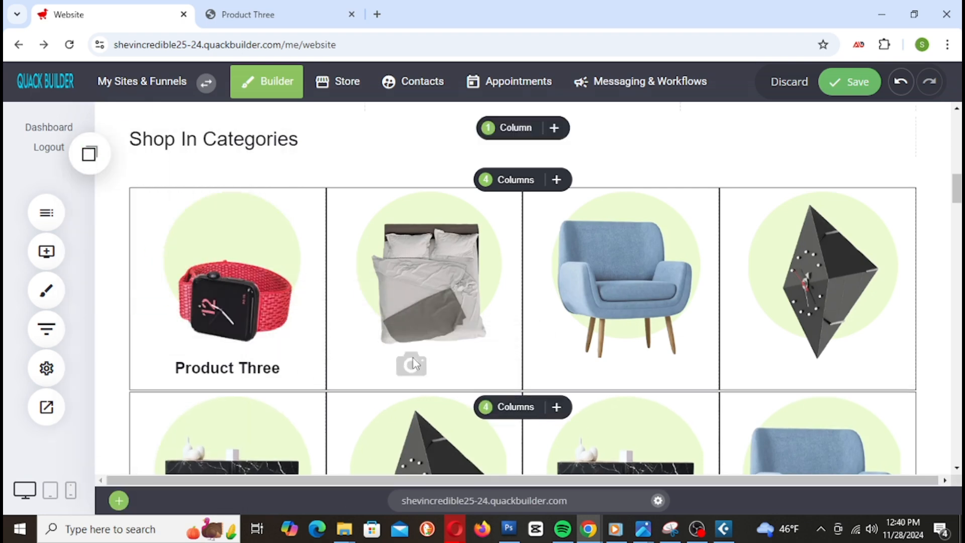
click(103, 160)
drag(151, 294, 614, 366)
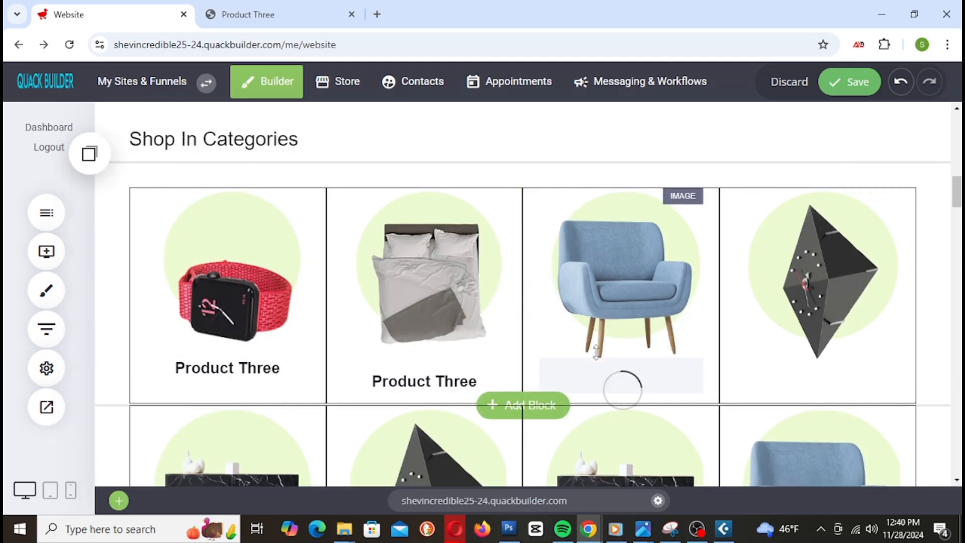
click(89, 154)
drag(164, 279, 858, 363)
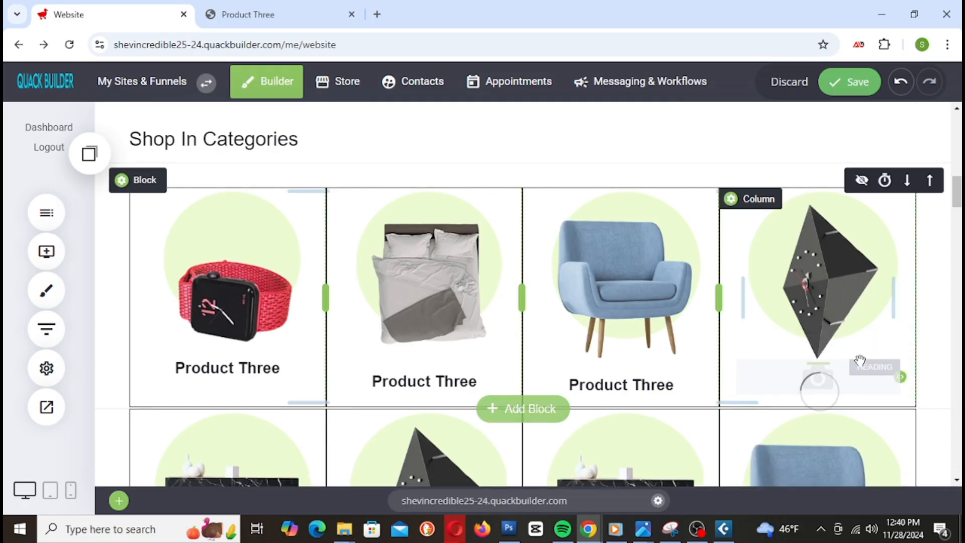
Add Product Three headings under the four lower-row images: cabinet, clock, cabinet and chair.
scroll(854, 351, down, 4)
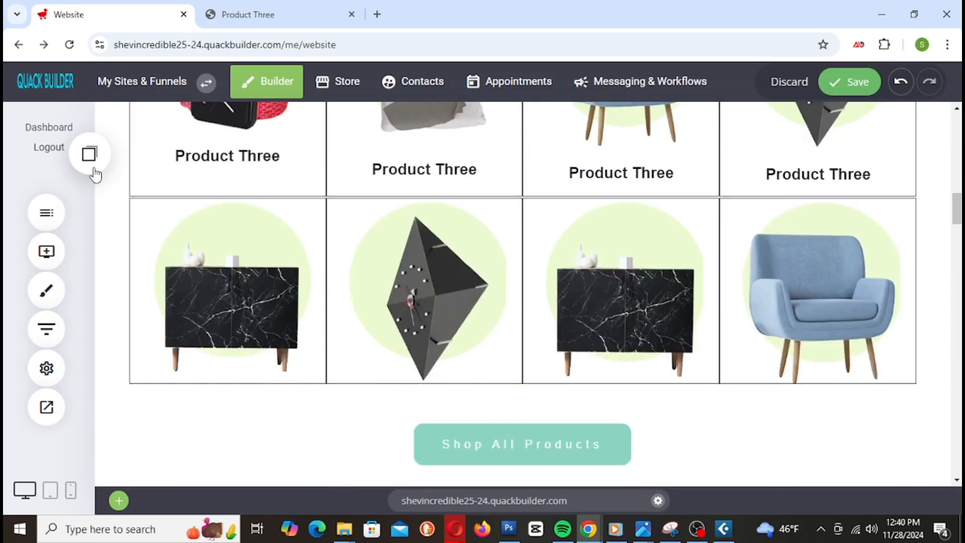
click(90, 155)
drag(134, 293, 254, 352)
click(91, 155)
drag(133, 293, 417, 390)
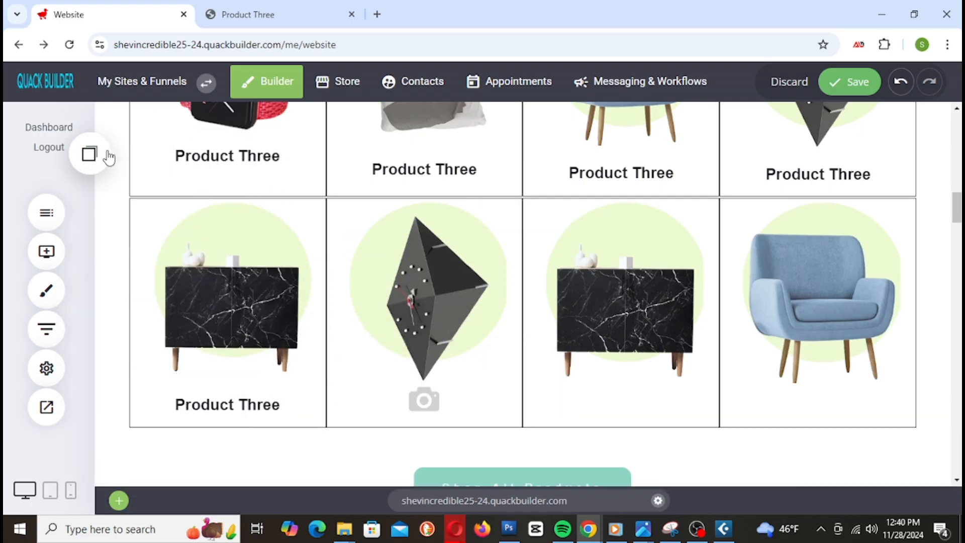
click(90, 155)
drag(166, 280, 526, 399)
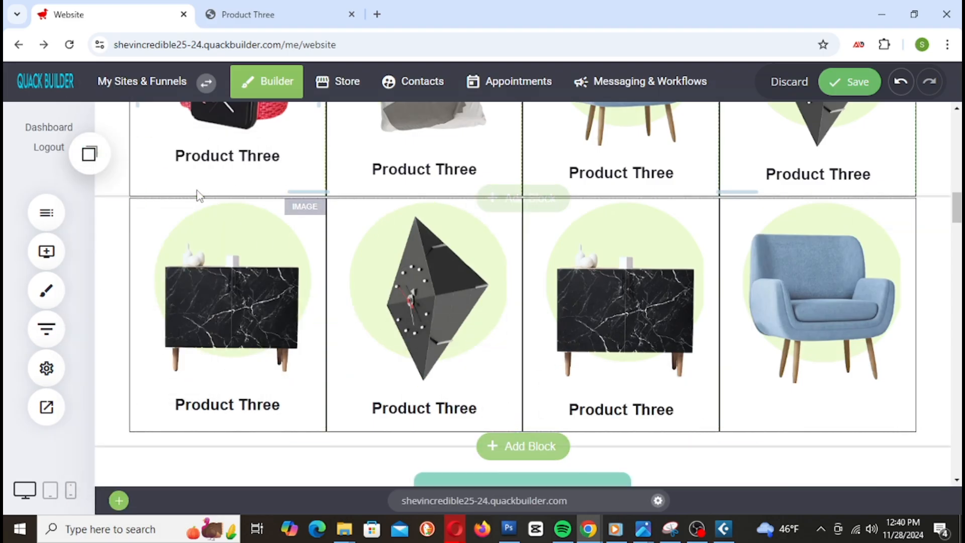
click(109, 174)
drag(157, 304, 866, 402)
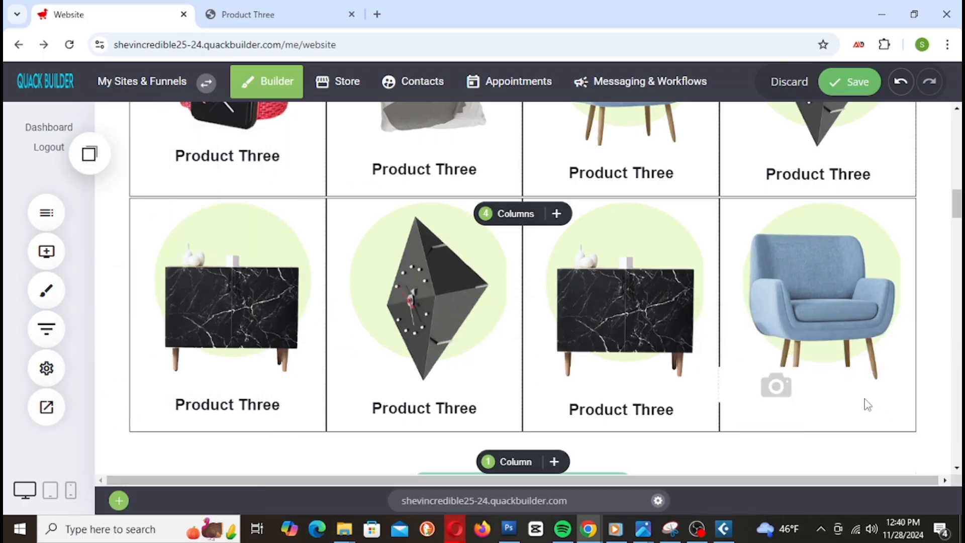
scroll(794, 369, up, 2)
scroll(792, 367, down, 1)
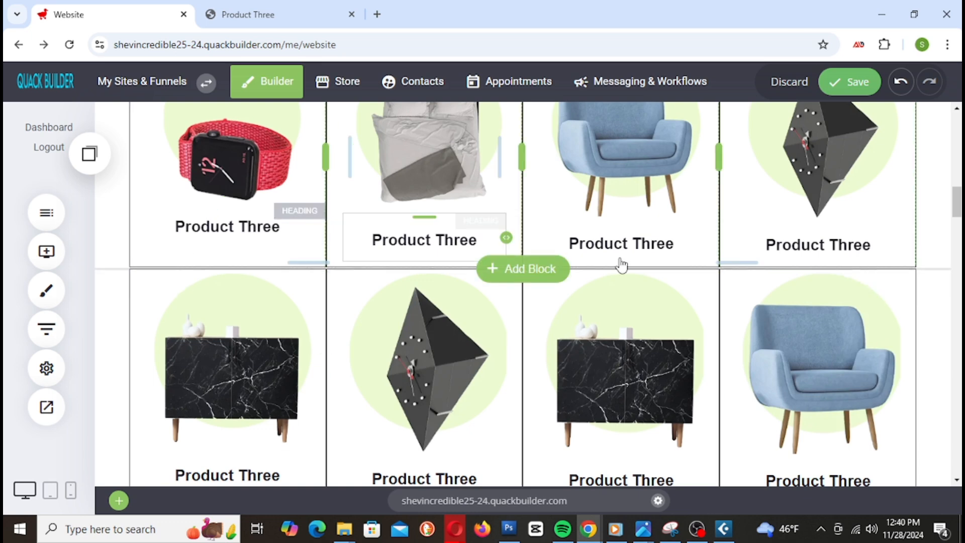
Save the page changes and reload the live landing page to check them.
click(845, 92)
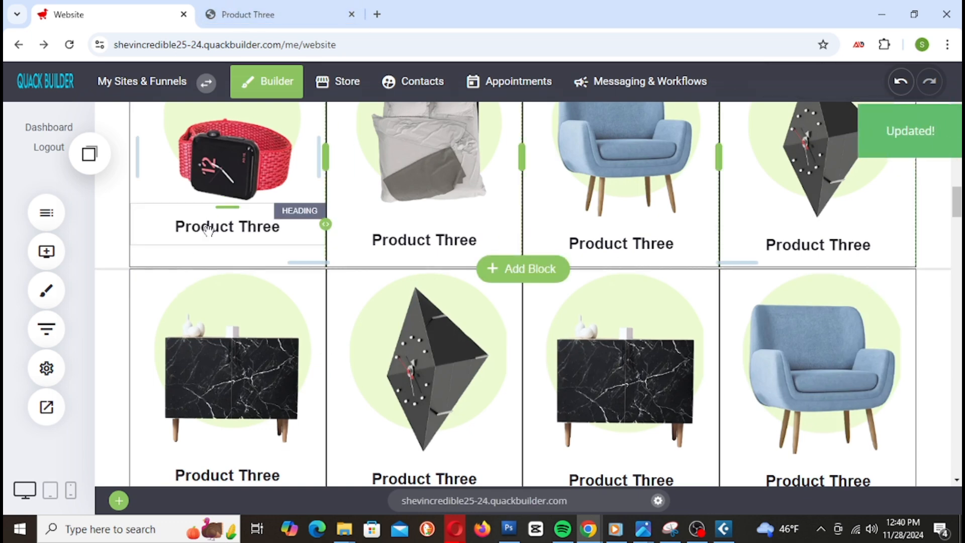
click(256, 15)
key(alt+Left)
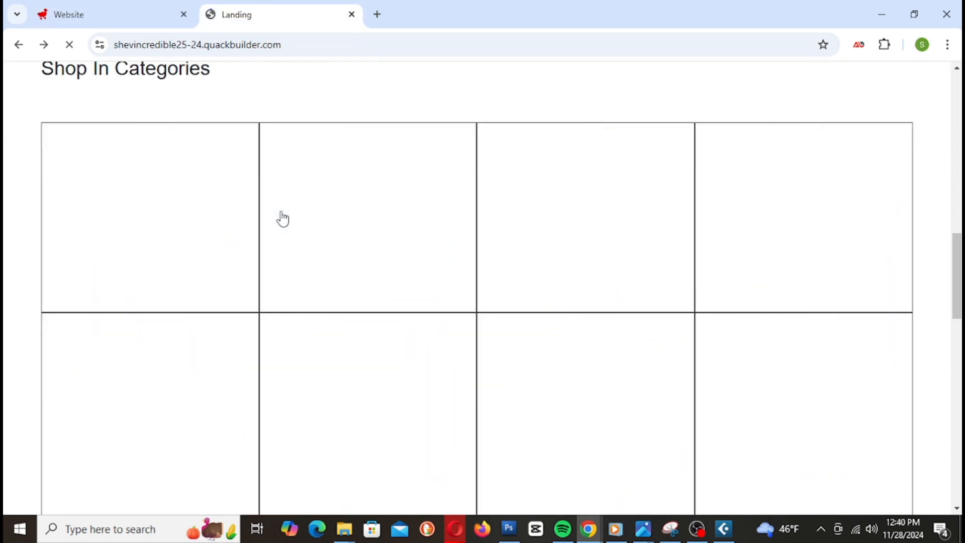
scroll(230, 323, up, 3)
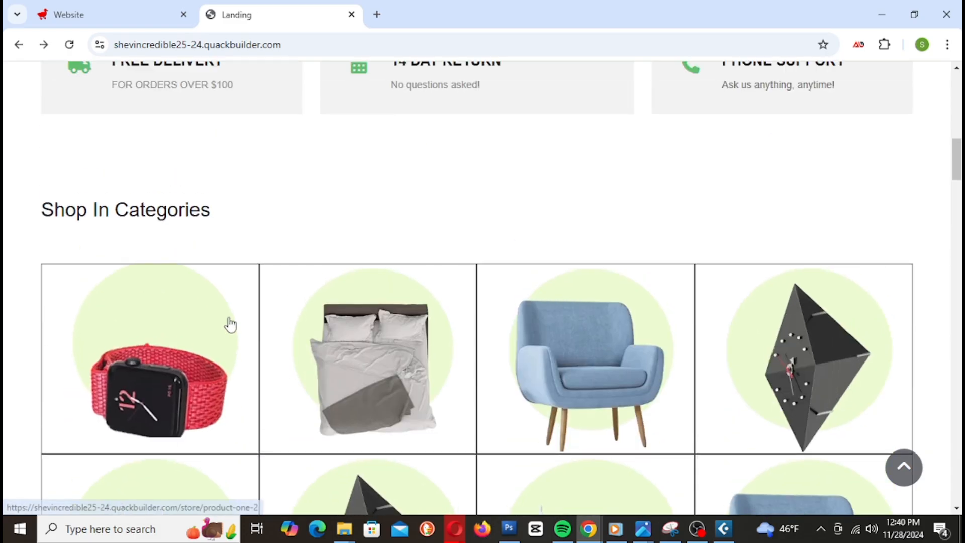
scroll(212, 316, down, 3)
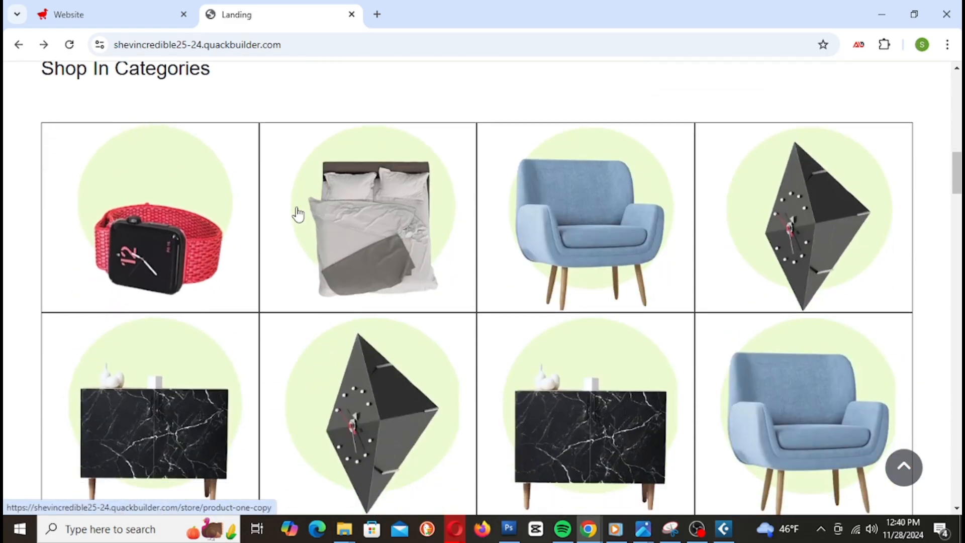
Copy the Product Two title from the bed category's product page.
click(372, 219)
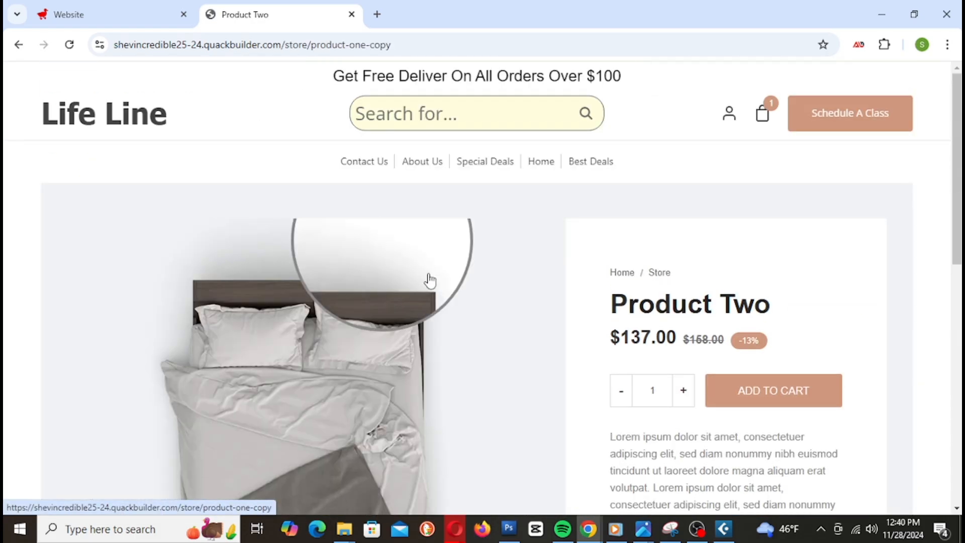
drag(610, 303, 793, 317)
click(619, 305)
right_click(749, 307)
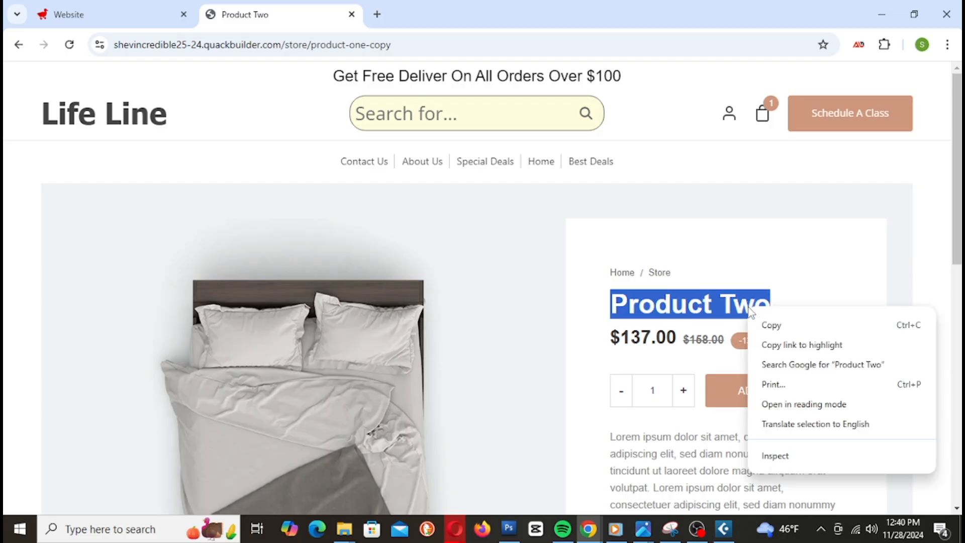
click(767, 324)
Attempt a heading edit in the editor, then undo to restore the first heading to Product Three.
click(116, 14)
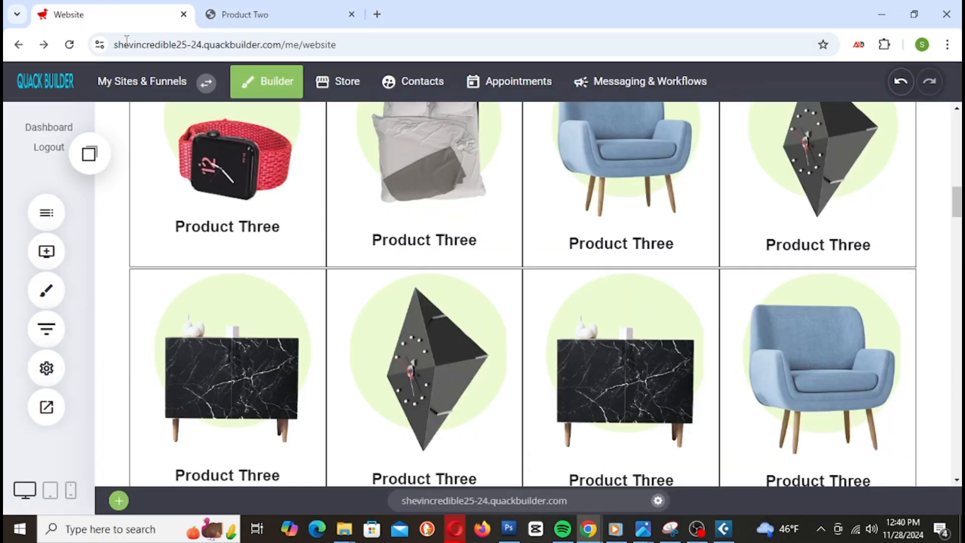
click(402, 246)
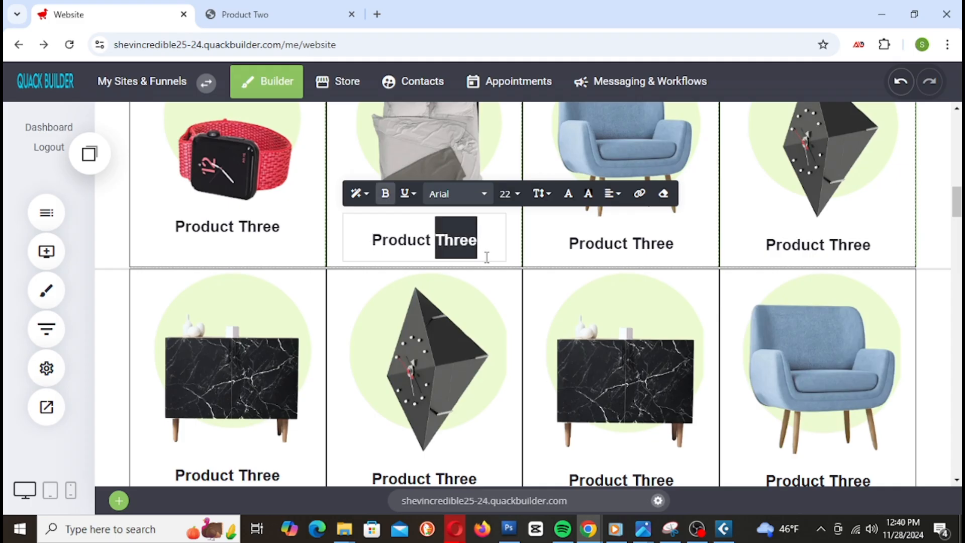
text(wo)
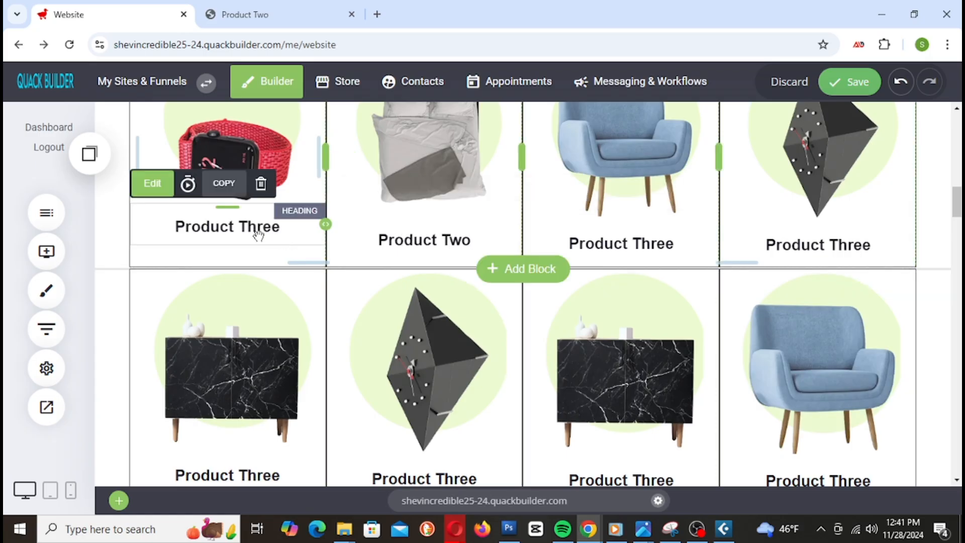
click(248, 230)
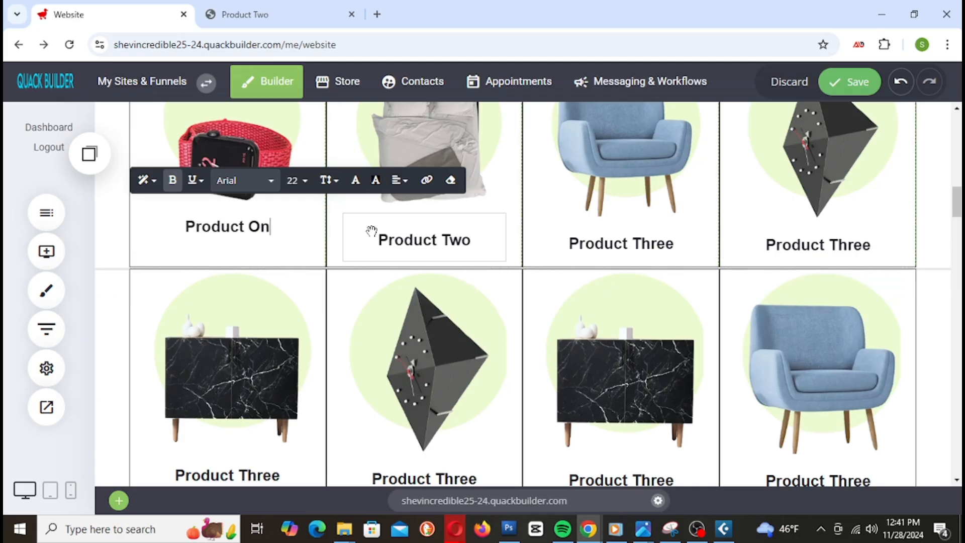
key(ctrl+z)
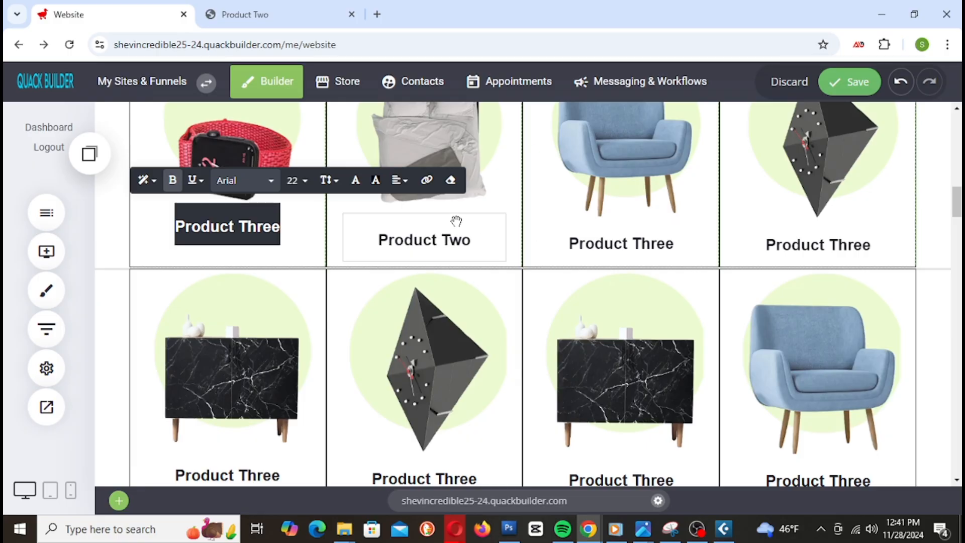
Copy the Product One title from the blue chair's product page.
click(275, 16)
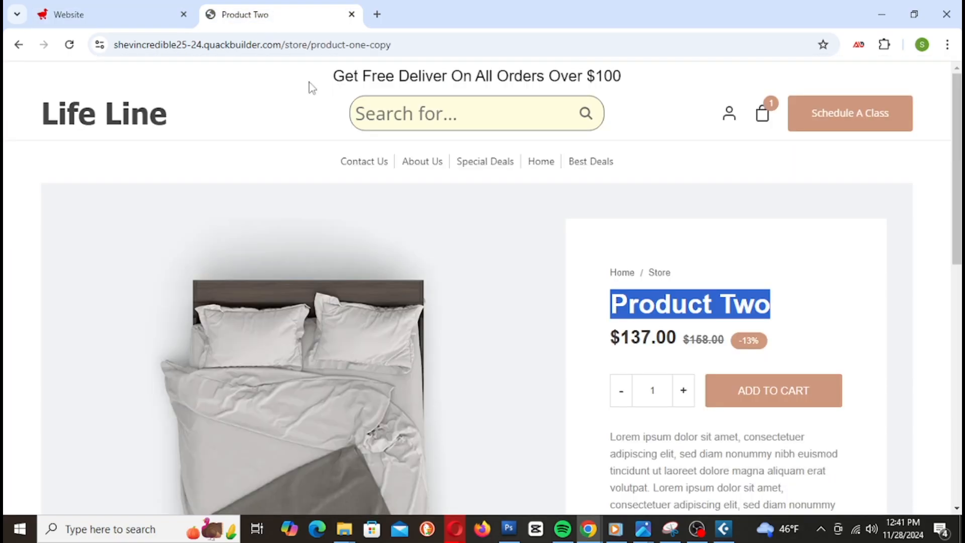
click(651, 301)
key(alt+Left)
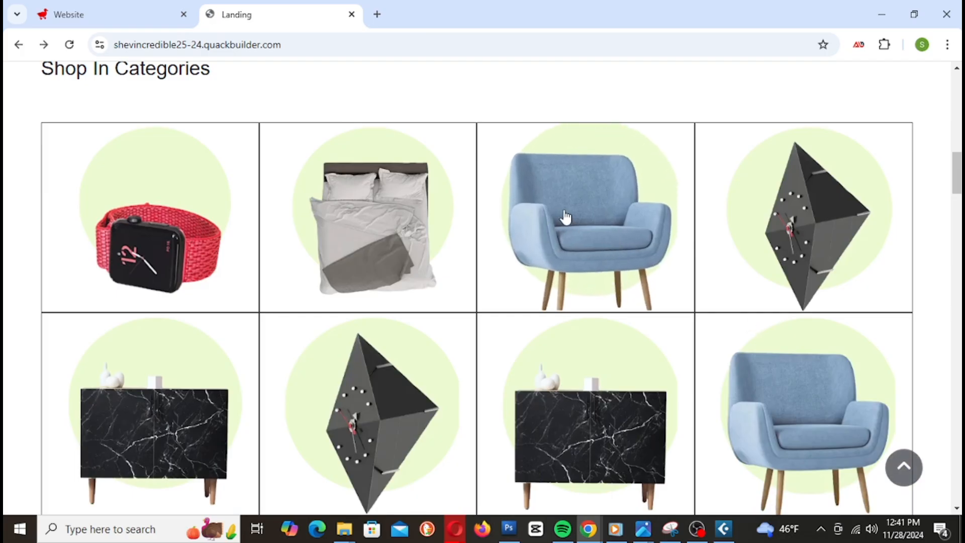
click(559, 220)
triple_click(686, 307)
right_click(686, 308)
click(696, 317)
Replace the third column's category heading with Product One and save.
click(123, 17)
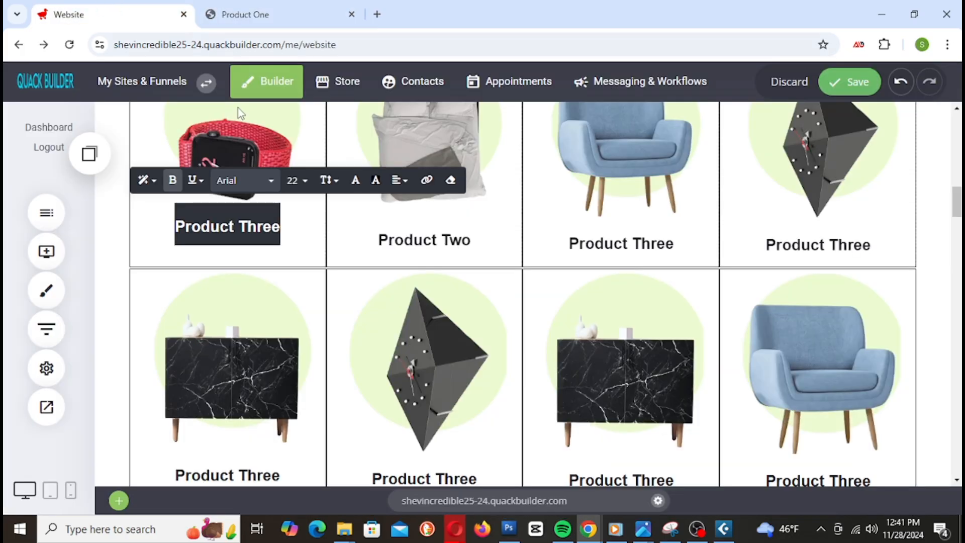
click(621, 256)
click(593, 239)
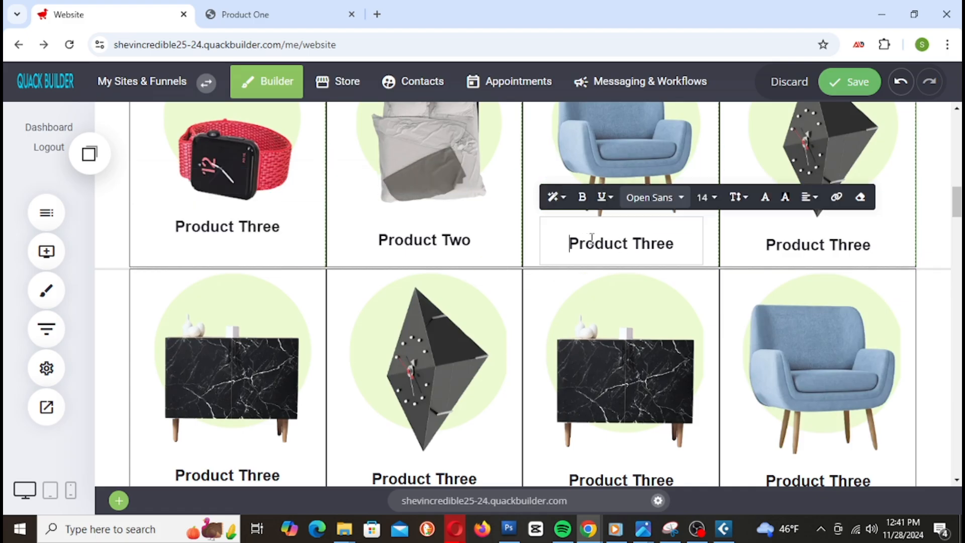
triple_click(591, 239)
key(ctrl+v)
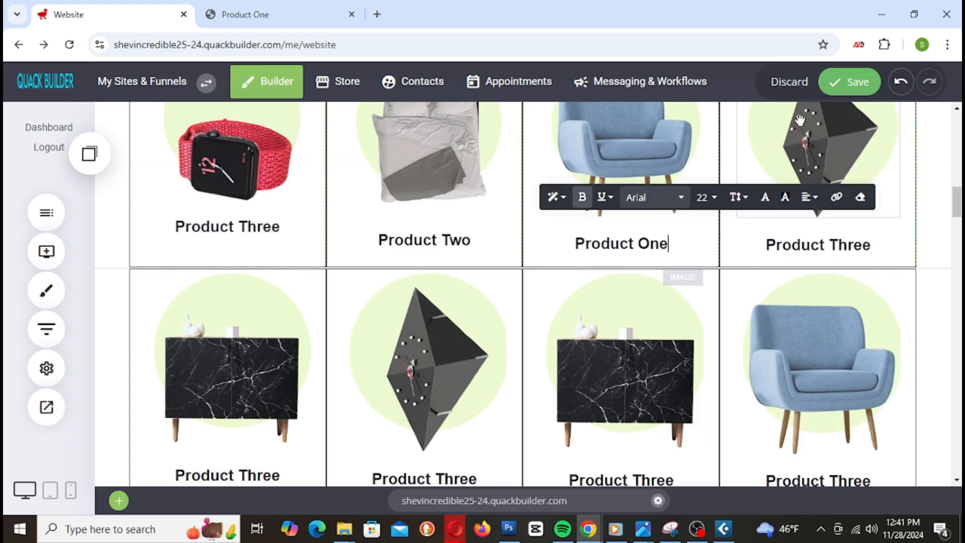
click(857, 83)
Copy the Product Five title from the clock's product page.
click(329, 17)
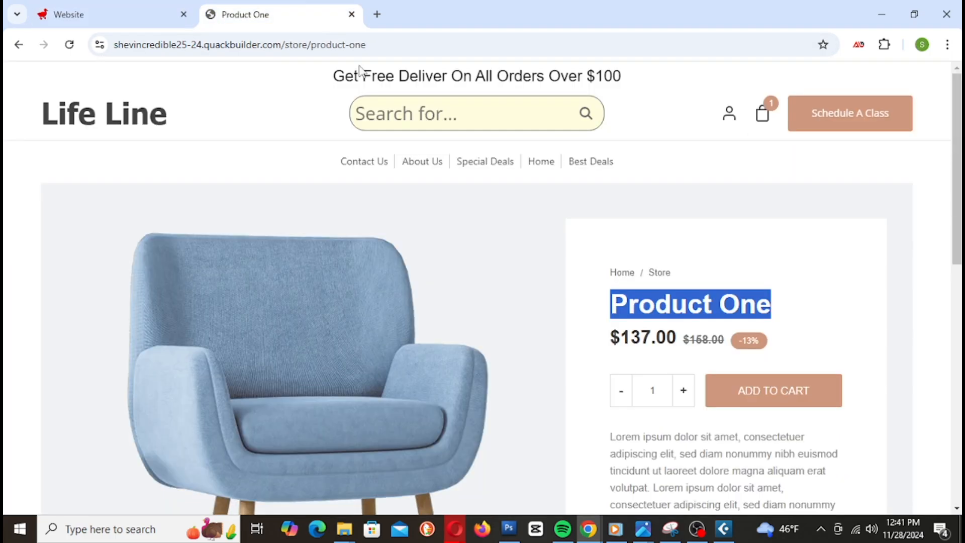
key(alt+Left)
click(765, 247)
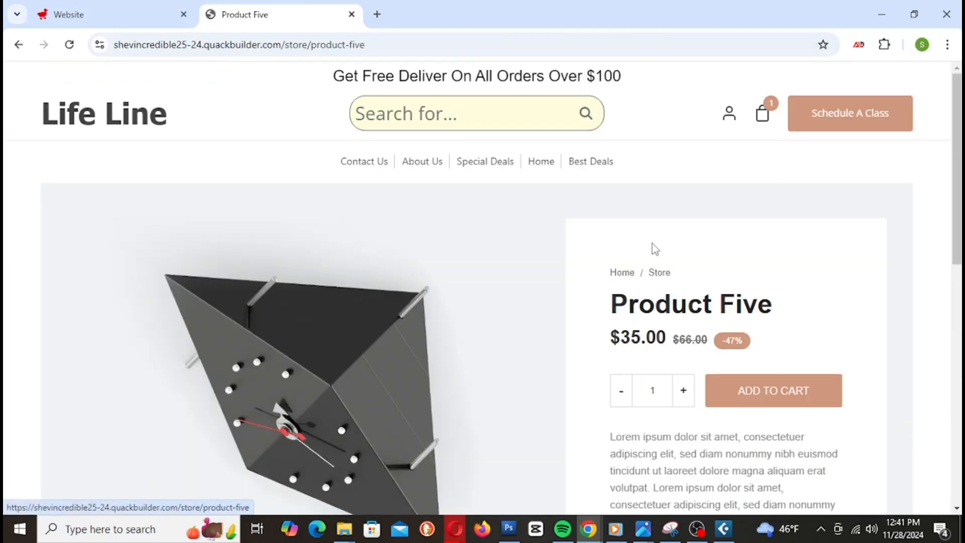
triple_click(667, 303)
right_click(668, 307)
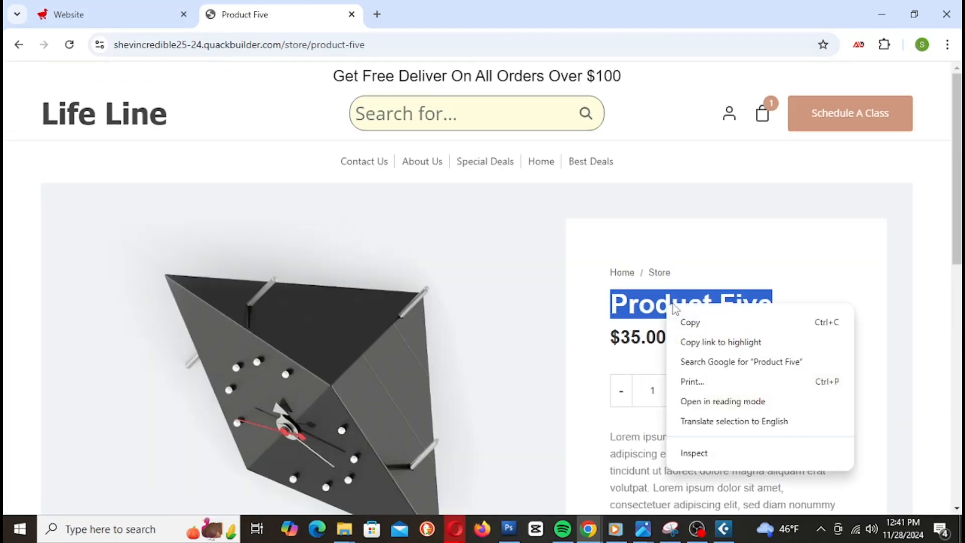
click(704, 326)
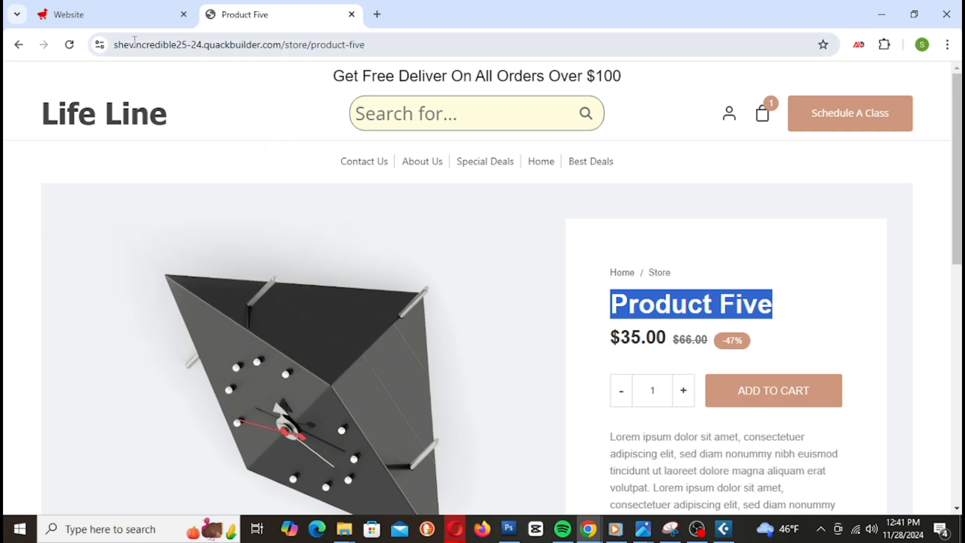
Replace the fourth category heading with Product Five.
click(136, 20)
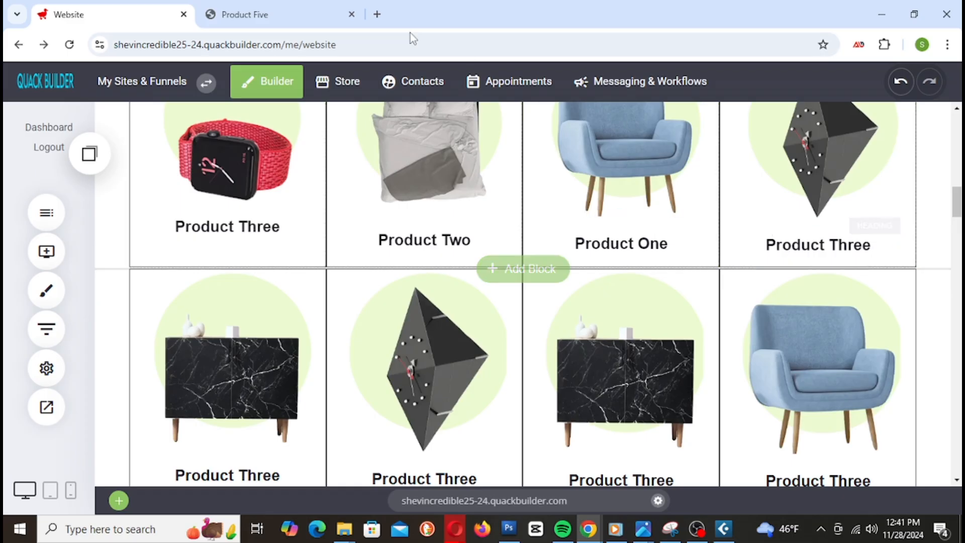
click(302, 21)
click(135, 23)
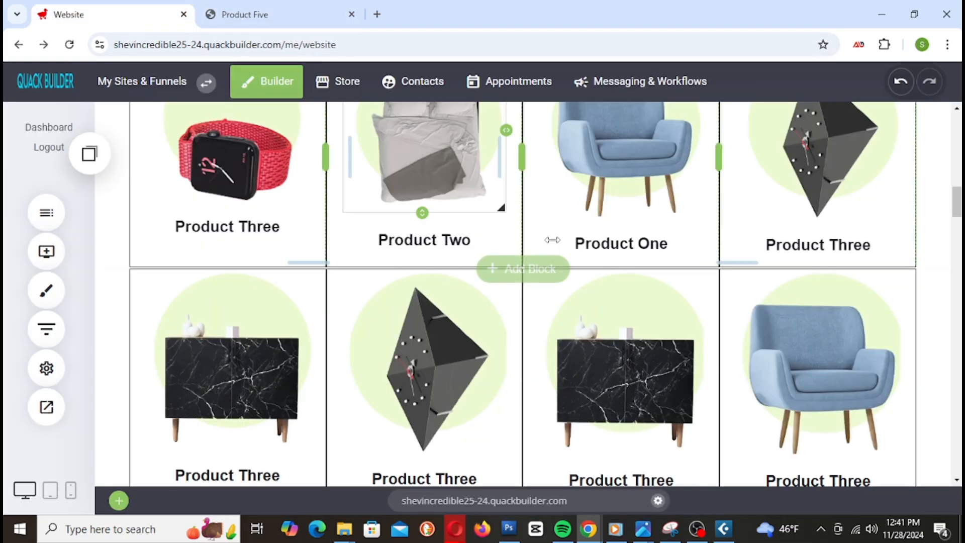
triple_click(777, 237)
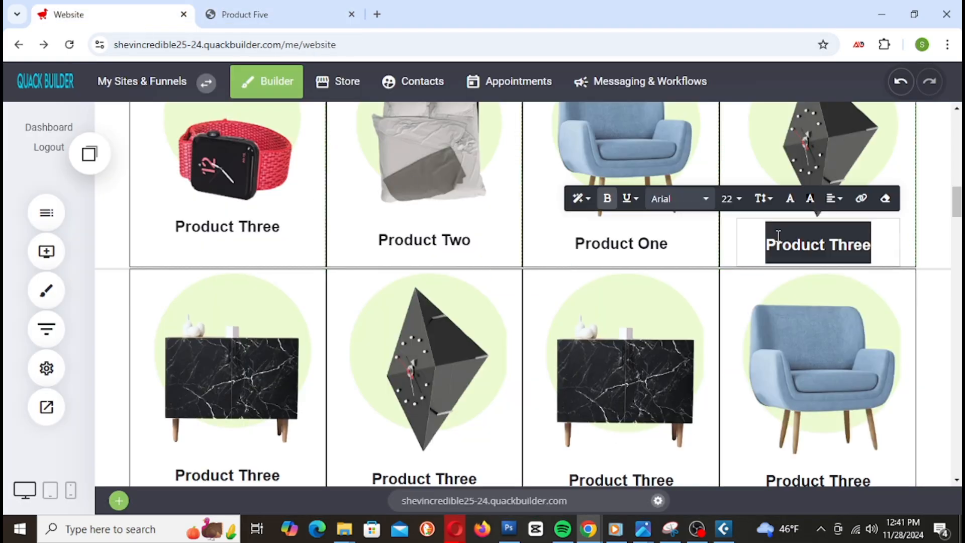
key(ctrl+v)
Copy the Product Four title from the marble cabinet's product page.
click(281, 14)
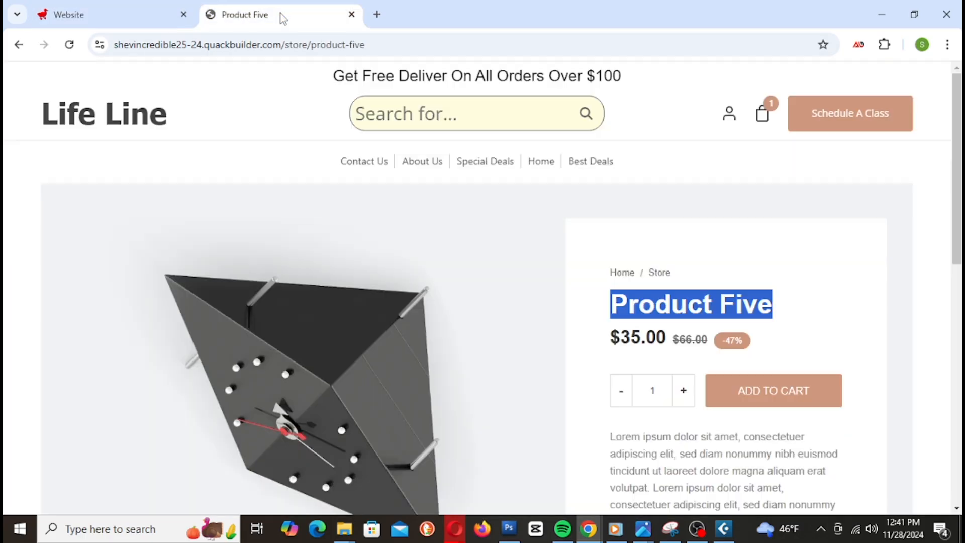
click(597, 257)
key(alt+Left)
scroll(606, 252, down, 1)
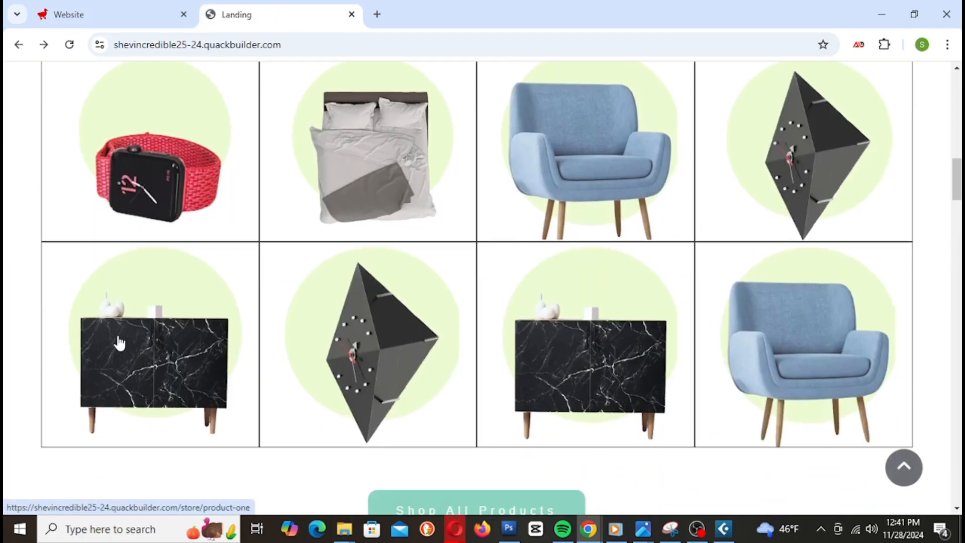
click(150, 377)
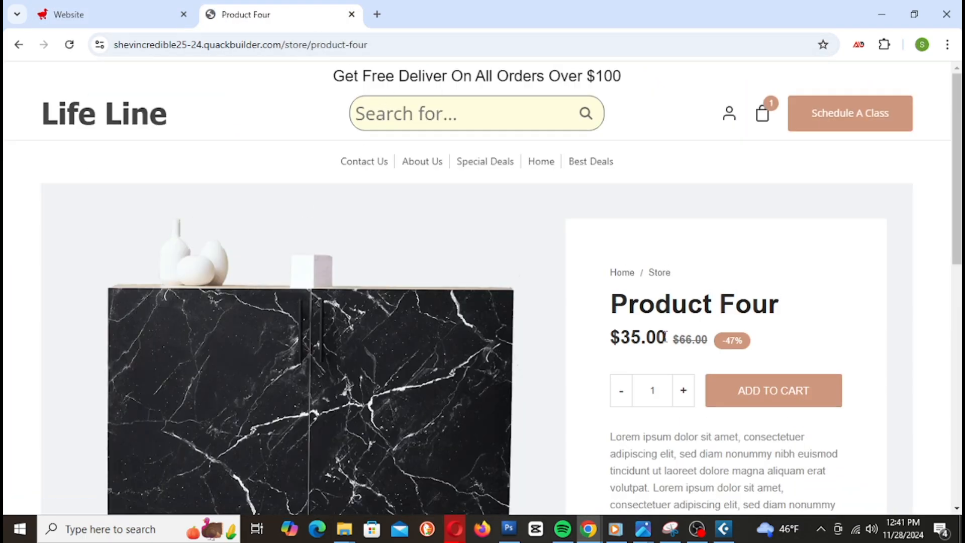
triple_click(654, 306)
right_click(656, 316)
click(705, 327)
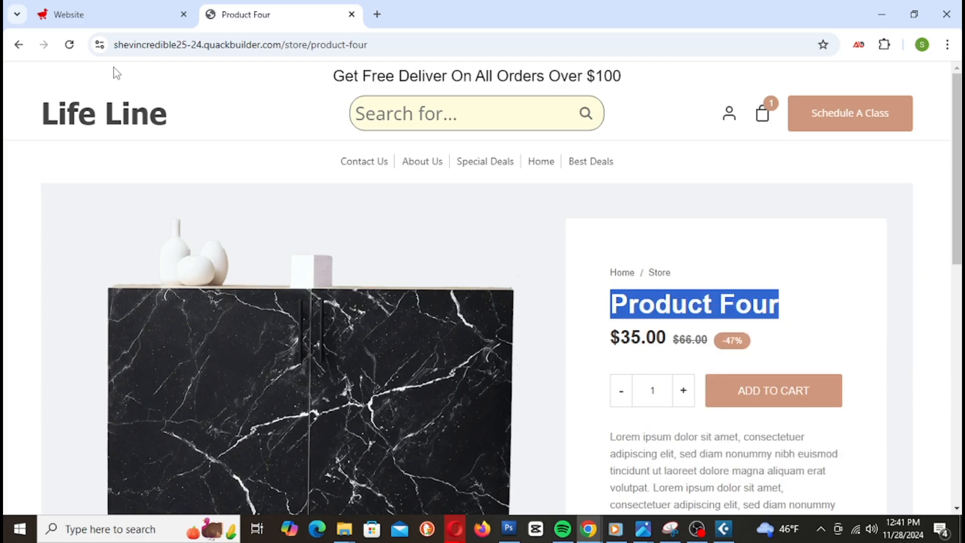
Replace the second row's first heading with Product Four and save.
click(119, 20)
scroll(265, 438, down, 4)
click(252, 268)
click(252, 269)
triple_click(253, 272)
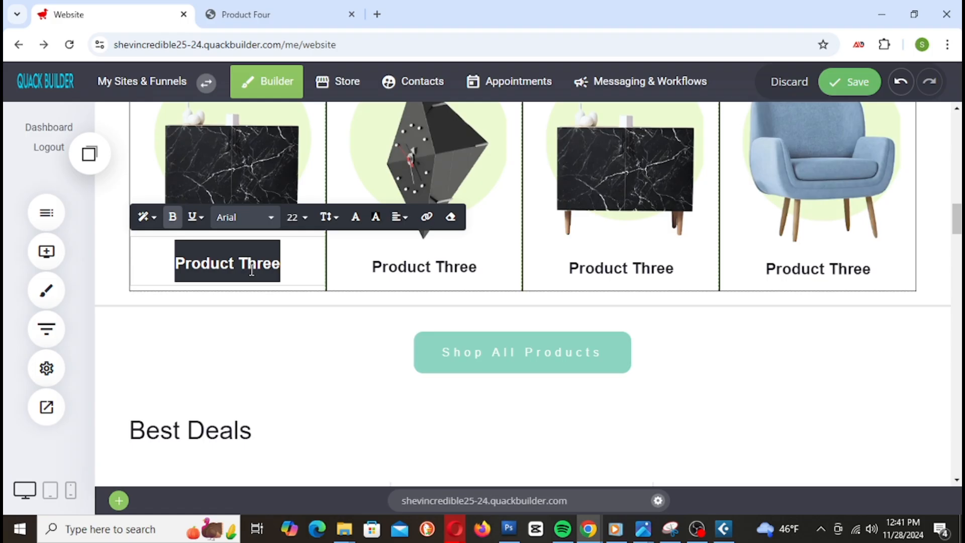
key(ctrl+v)
click(832, 85)
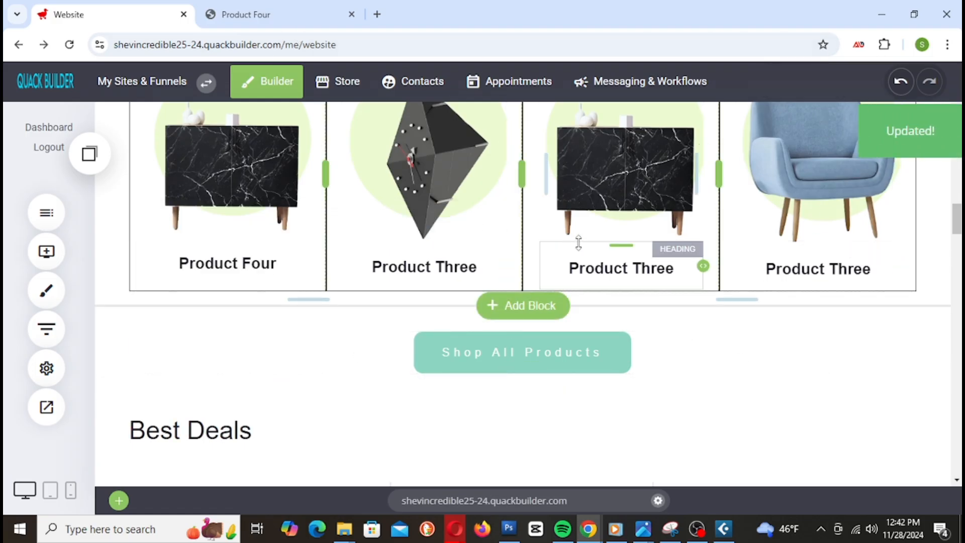
click(269, 16)
Return to the Life Line home page and scroll to the category grid.
right_click(268, 17)
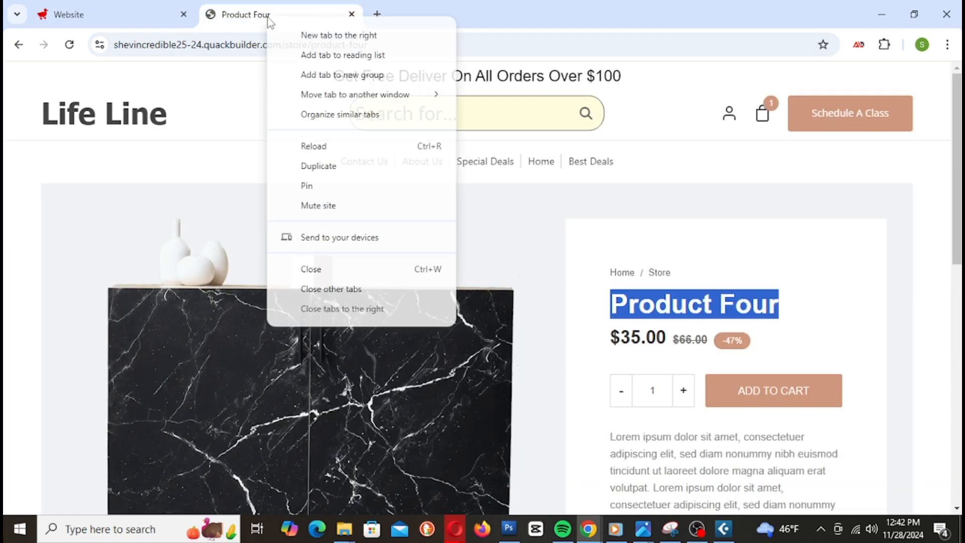
click(97, 103)
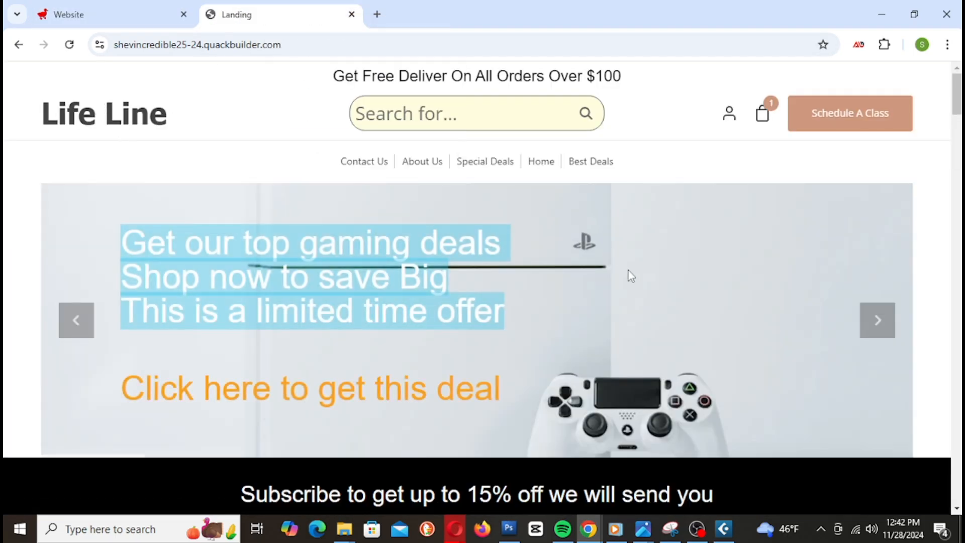
scroll(610, 255, down, 5)
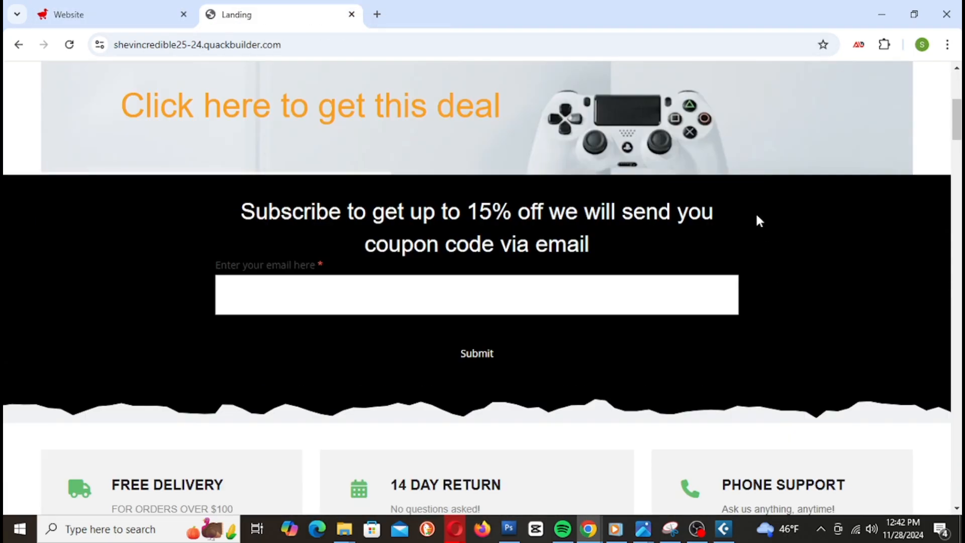
scroll(757, 221, down, 10)
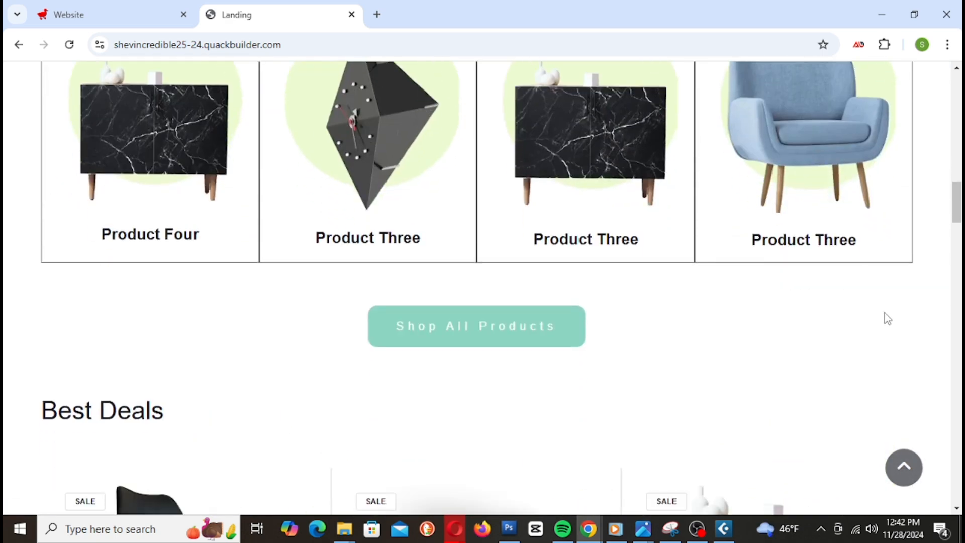
scroll(886, 322, up, 5)
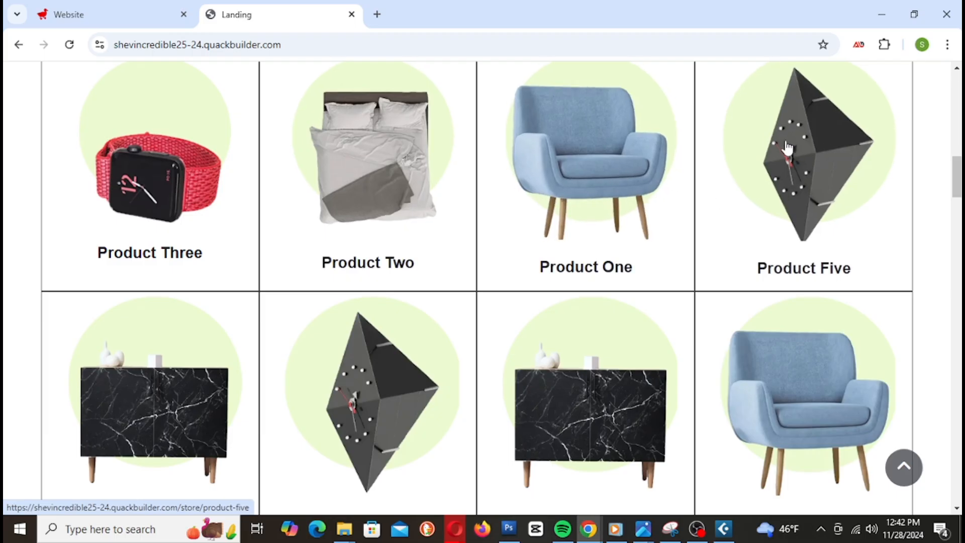
scroll(323, 262, down, 4)
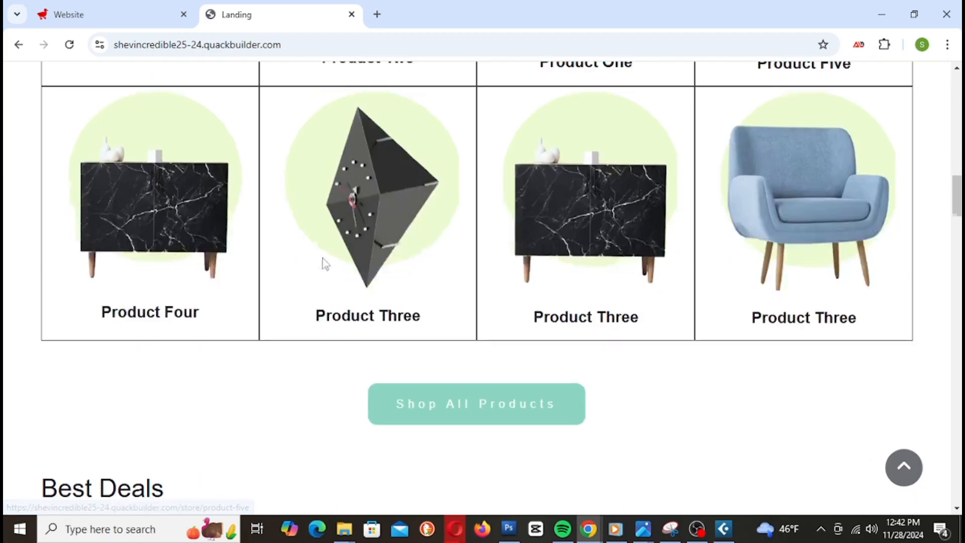
scroll(187, 253, up, 9)
scroll(553, 285, down, 4)
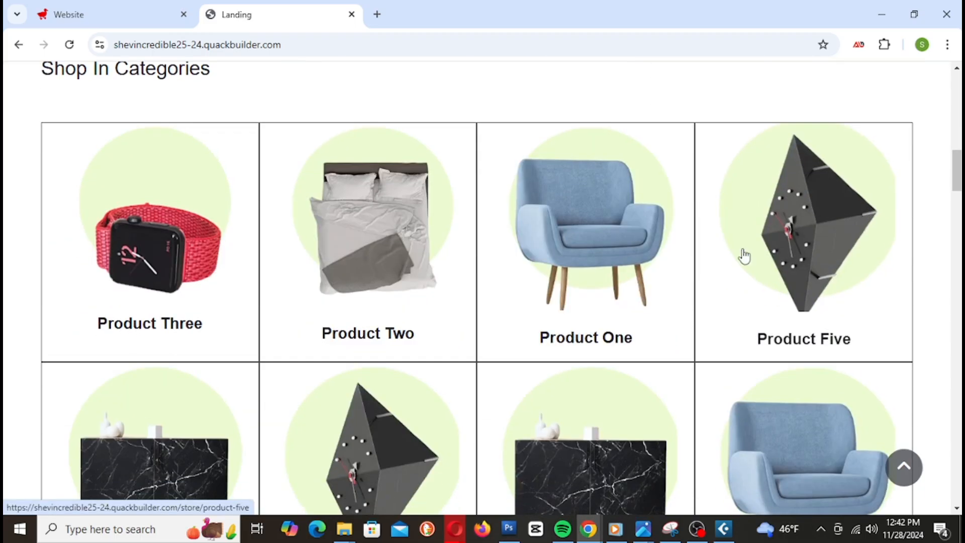
Open the Product Three and Product Two pages from the grid, then go back.
click(138, 200)
scroll(883, 267, down, 10)
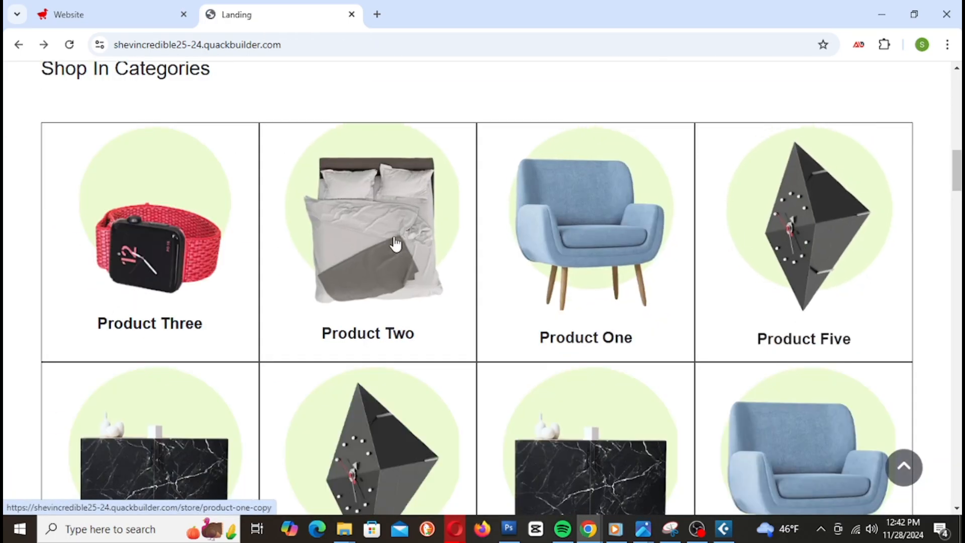
click(387, 281)
scroll(624, 306, down, 7)
key(alt+Left)
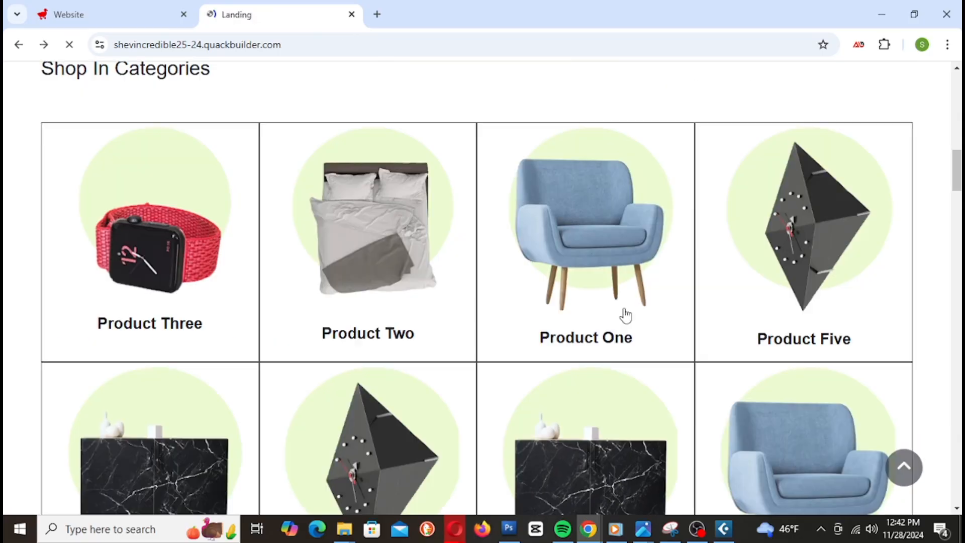
Check the Product One, Product Five and Product Two pages via their category images.
click(571, 233)
scroll(593, 266, down, 8)
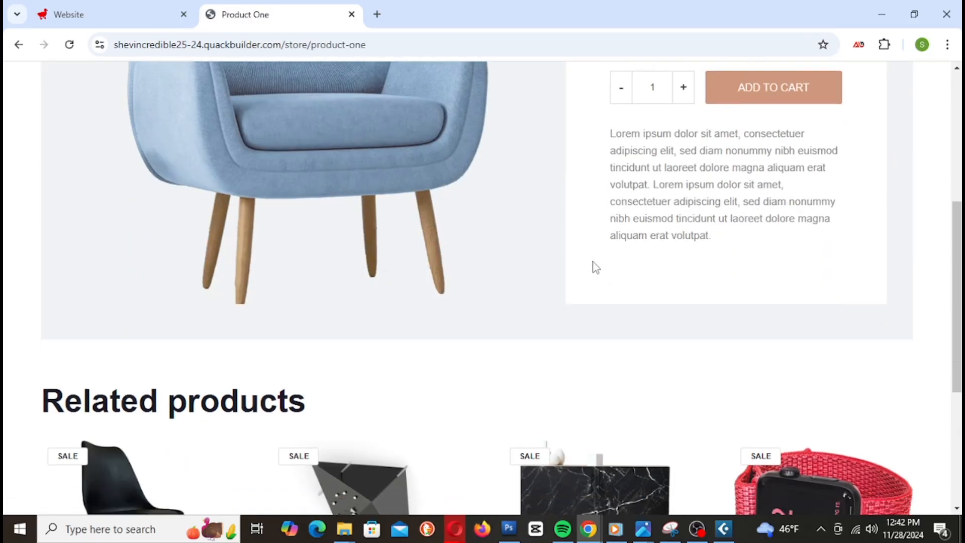
key(alt+Left)
click(763, 255)
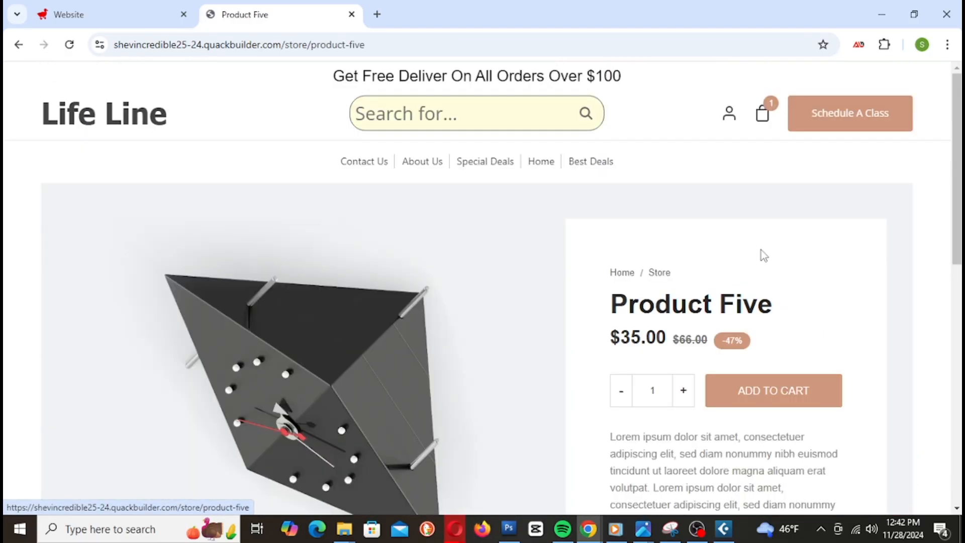
key(alt+Left)
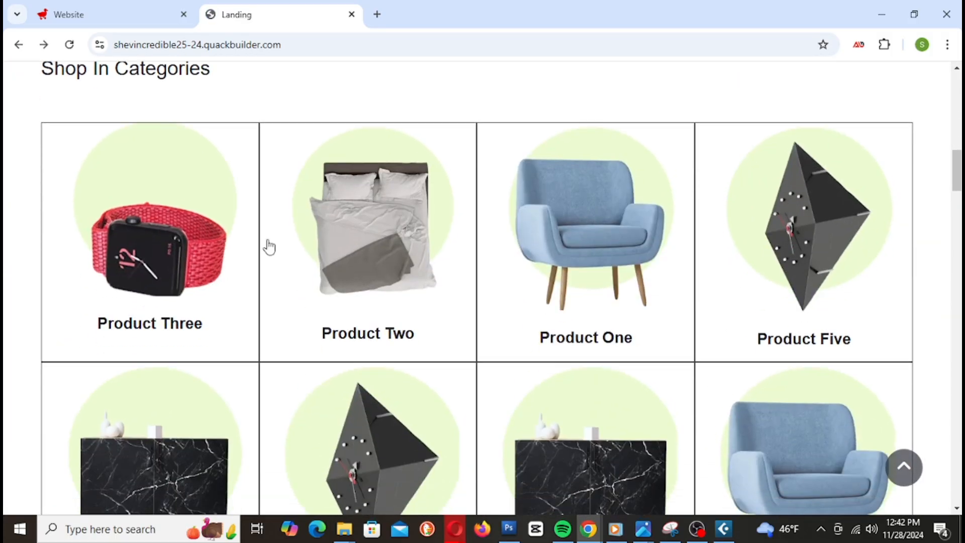
click(380, 217)
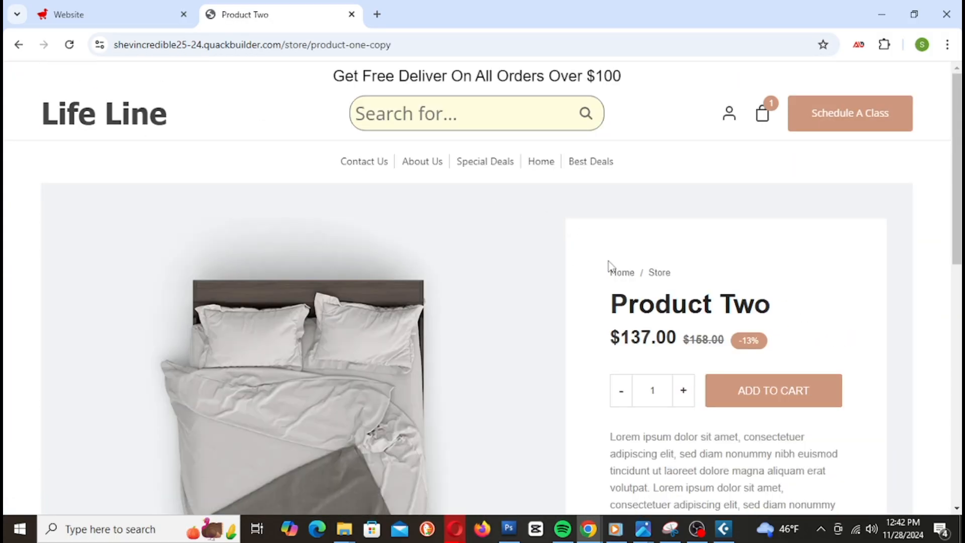
Add Product Two to the cart, try checkout with an empty form, then go back.
click(769, 389)
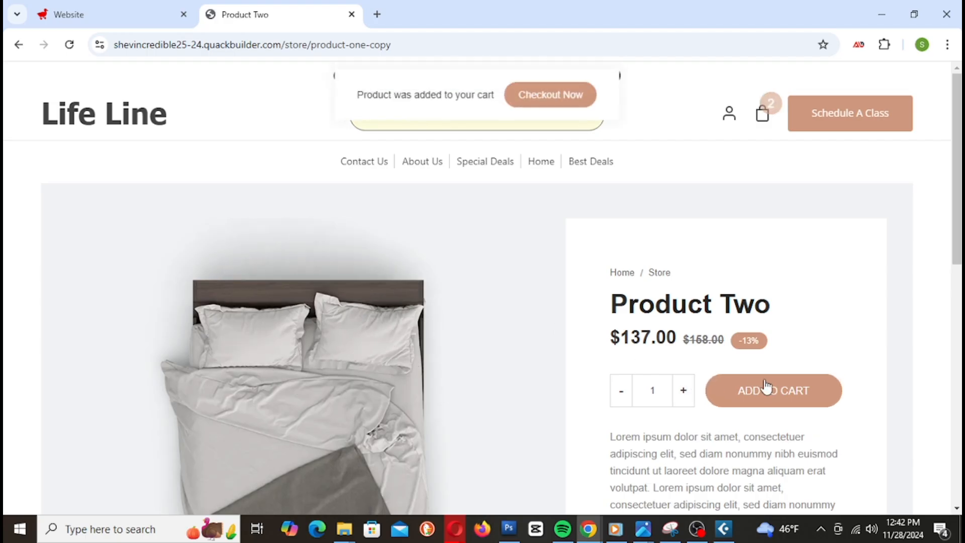
click(547, 104)
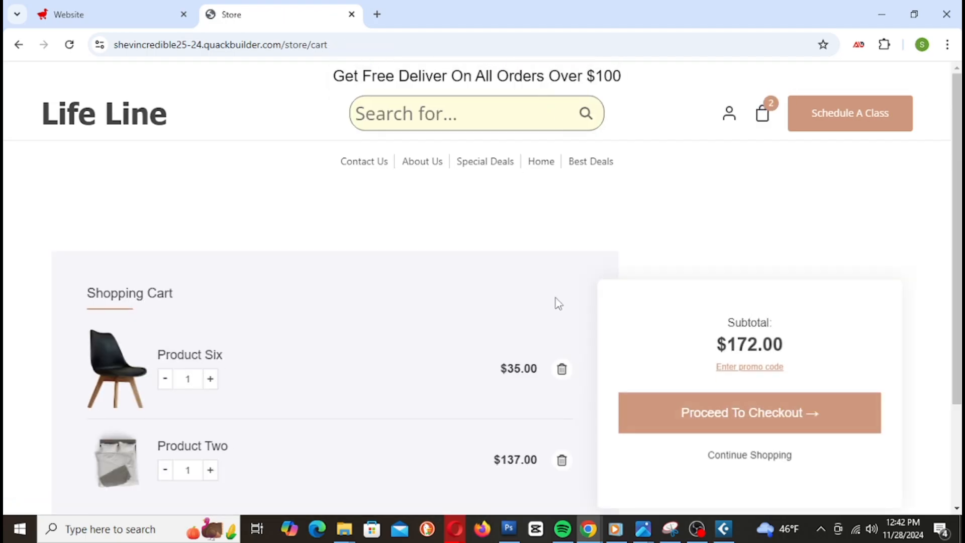
scroll(558, 301, down, 3)
click(747, 280)
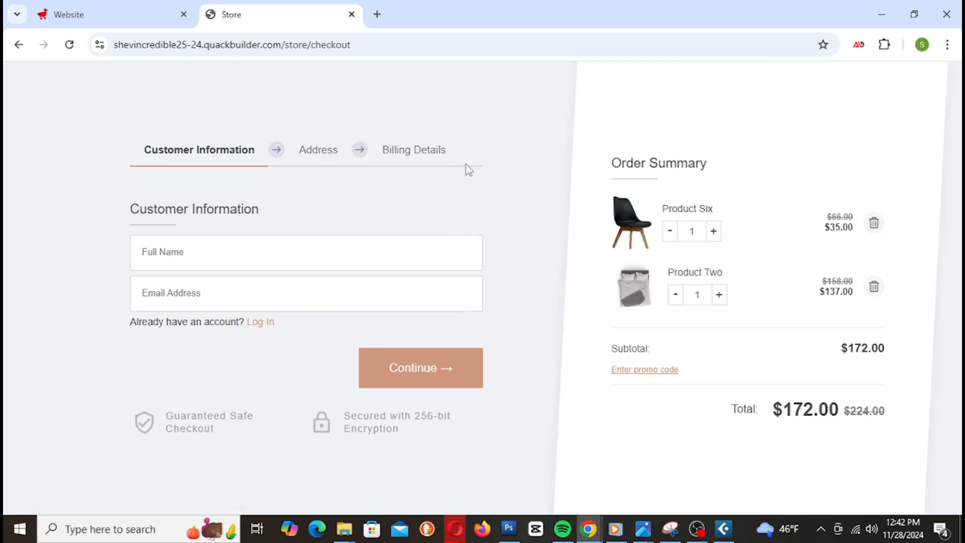
click(198, 245)
click(439, 358)
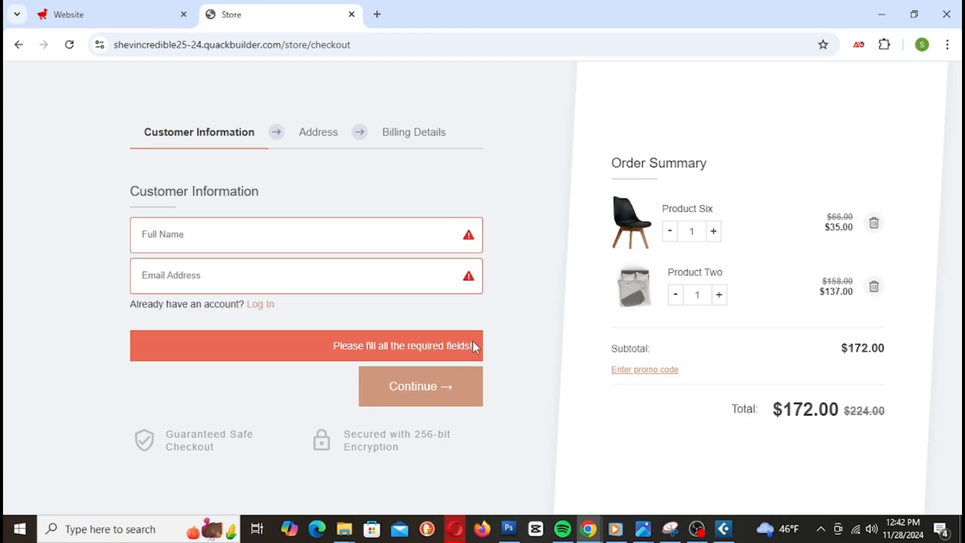
key(alt+Left)
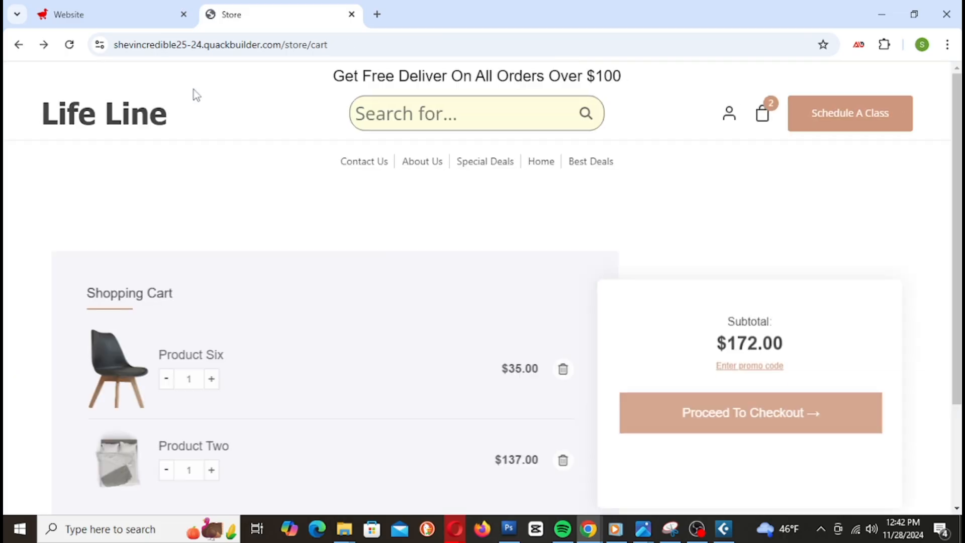
key(alt+Left)
key(alt+Left)
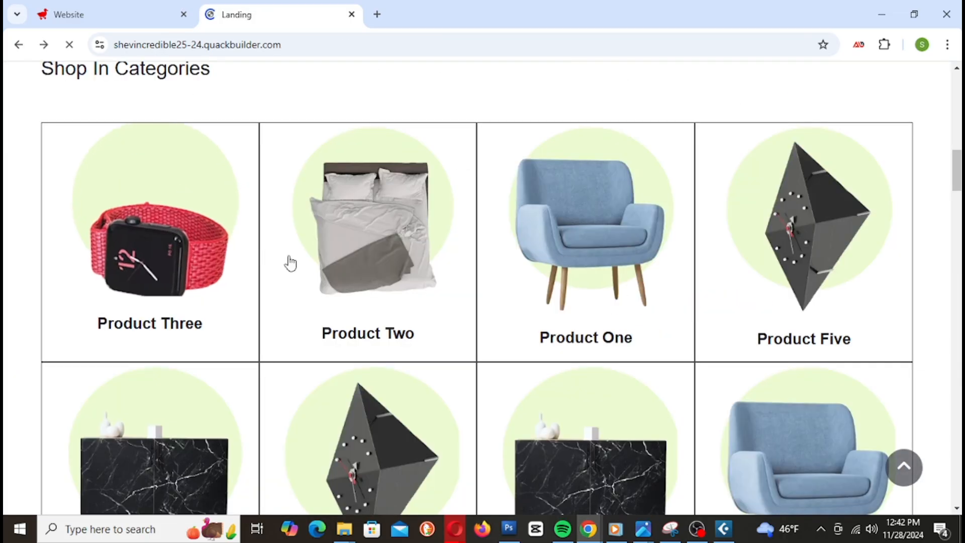
Reload the landing page, open the header search's Edit settings in the editor, then return to the live tab.
scroll(288, 261, up, 12)
click(101, 119)
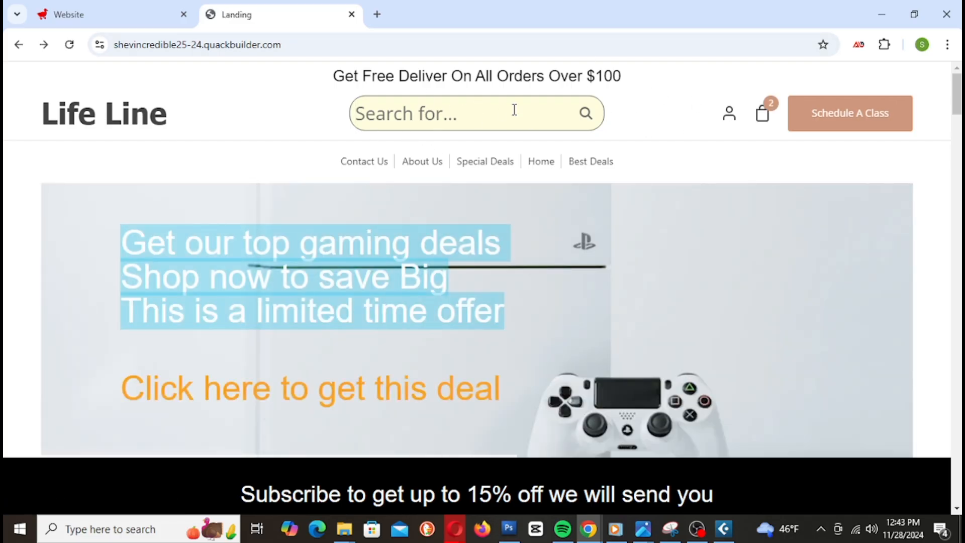
click(123, 23)
scroll(506, 303, up, 15)
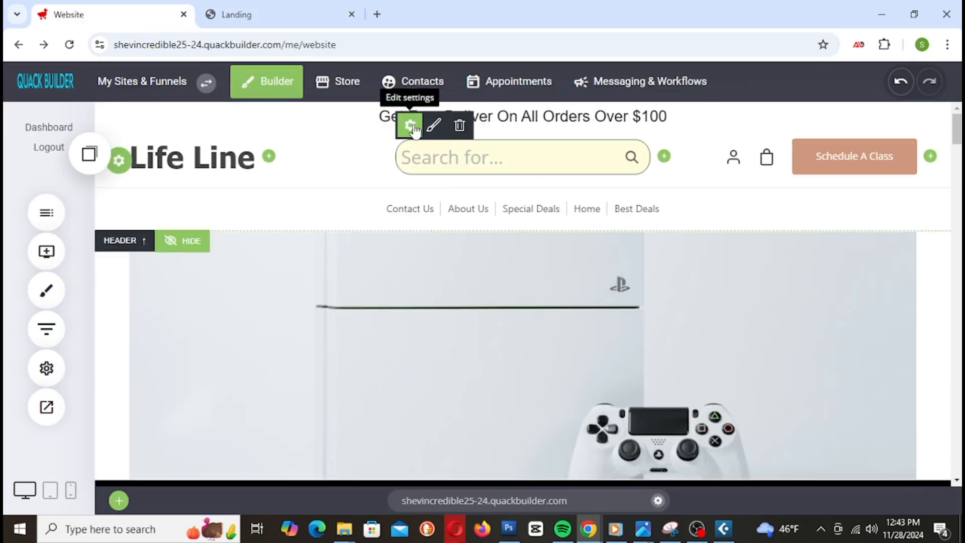
click(411, 125)
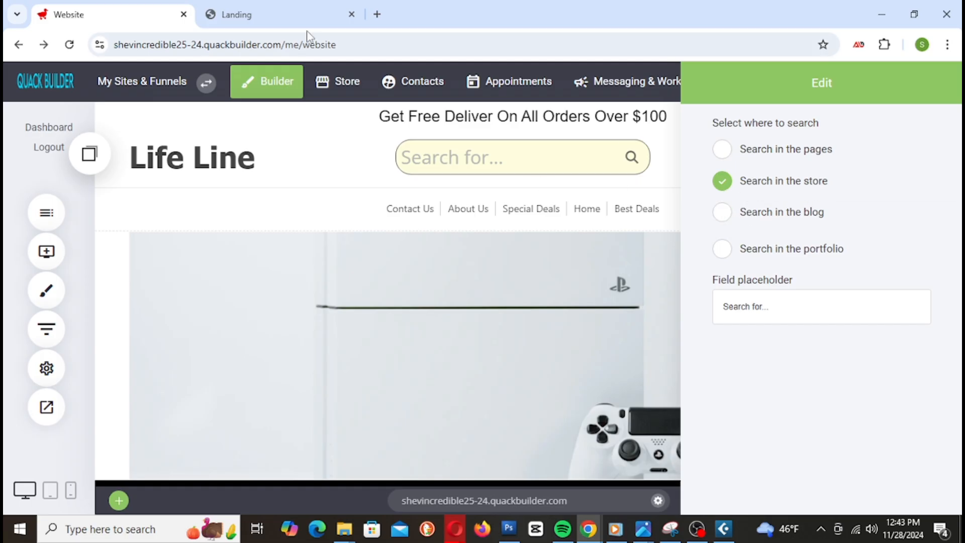
click(268, 16)
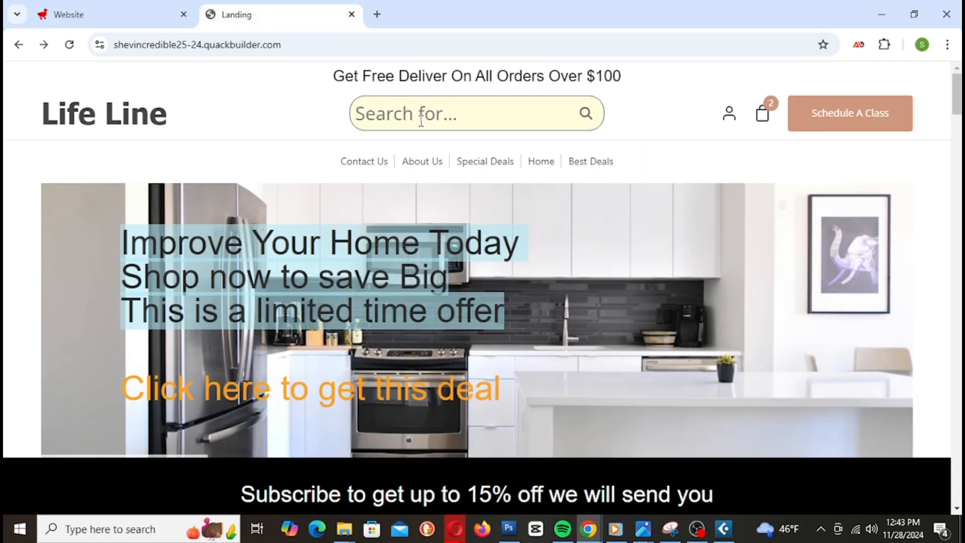
scroll(431, 270, down, 15)
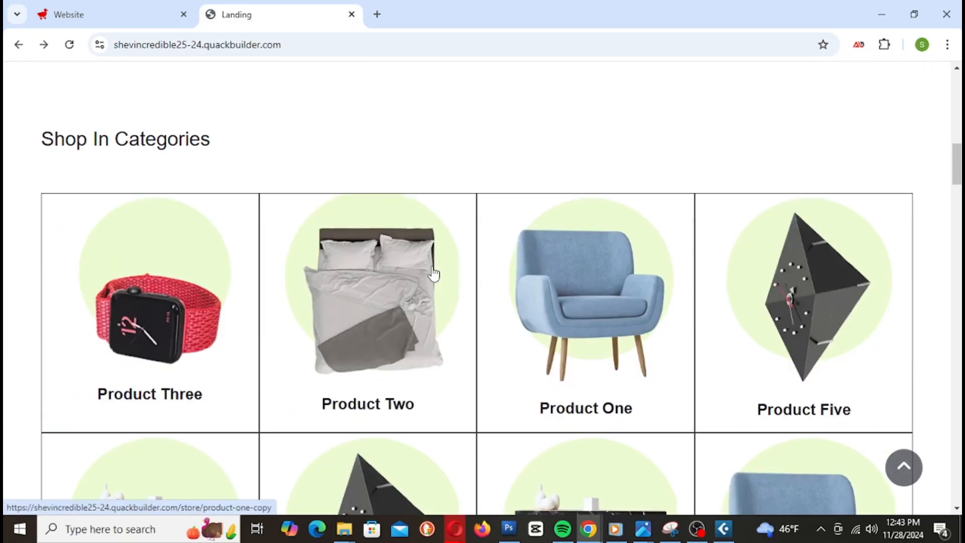
Open Product Two's page from its category image on the live site.
scroll(431, 274, up, 5)
scroll(433, 301, down, 5)
click(433, 302)
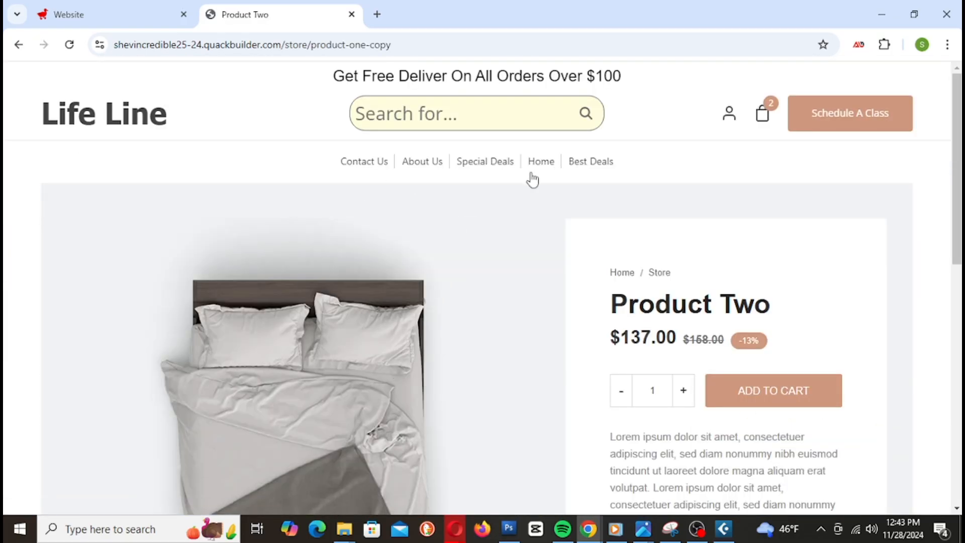
scroll(510, 329, down, 3)
scroll(493, 348, up, 3)
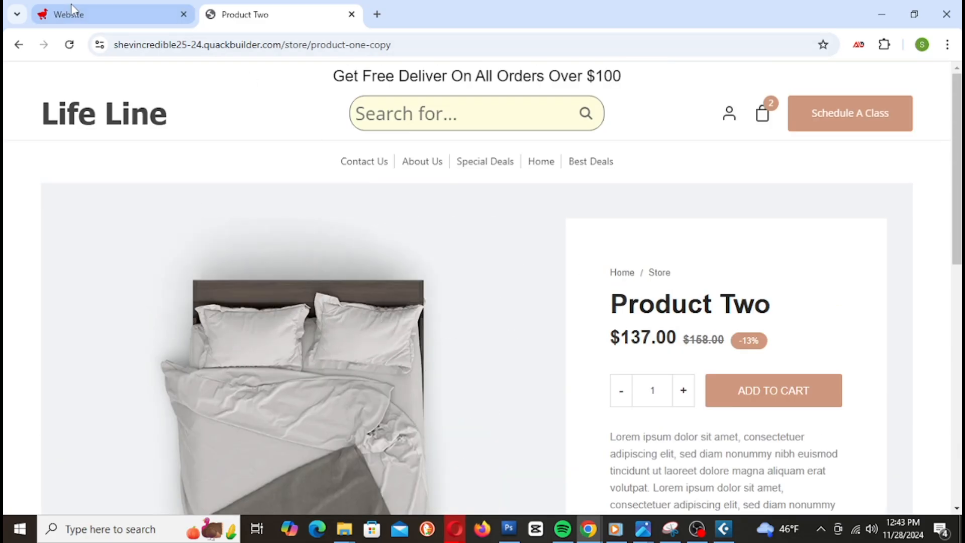
Close the header search settings panel in the website editor.
click(93, 14)
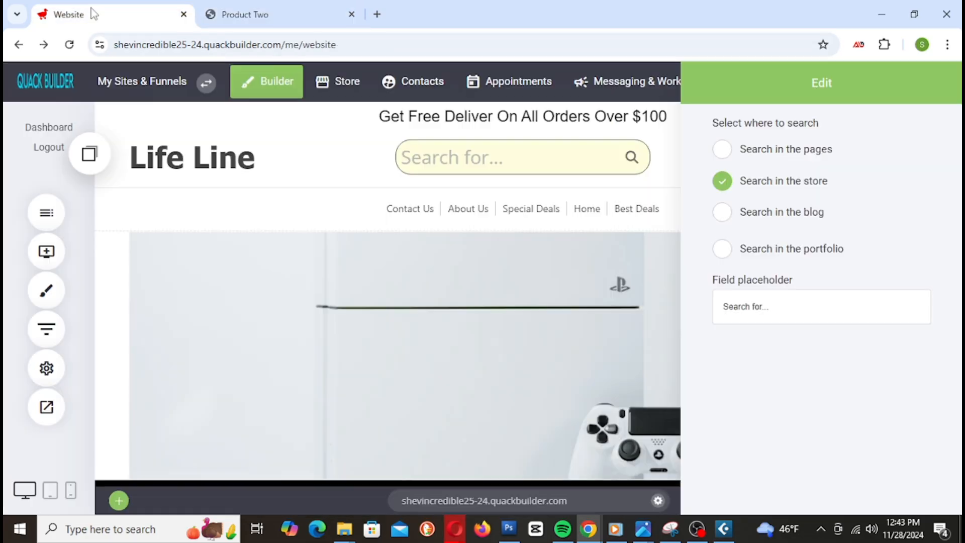
click(557, 250)
scroll(550, 251, down, 7)
scroll(550, 249, up, 5)
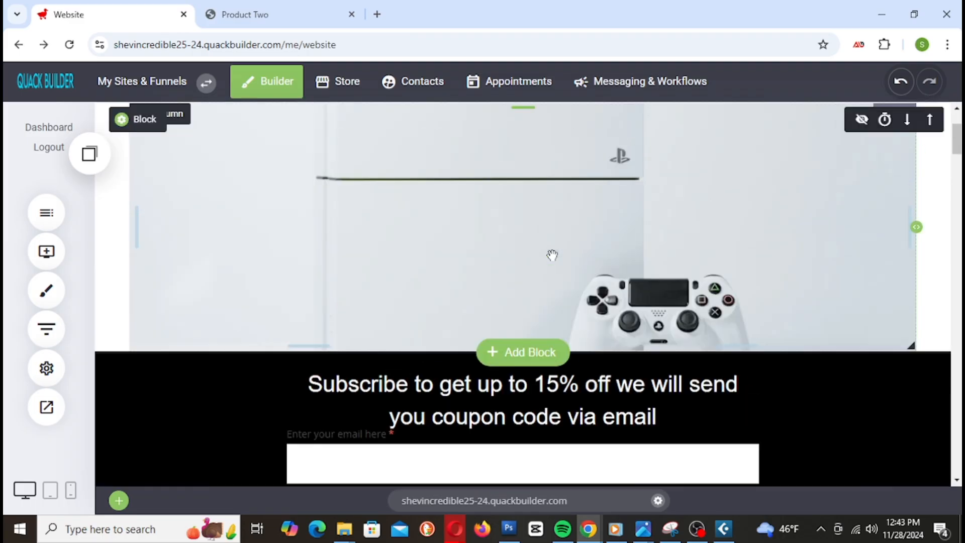
scroll(552, 255, up, 2)
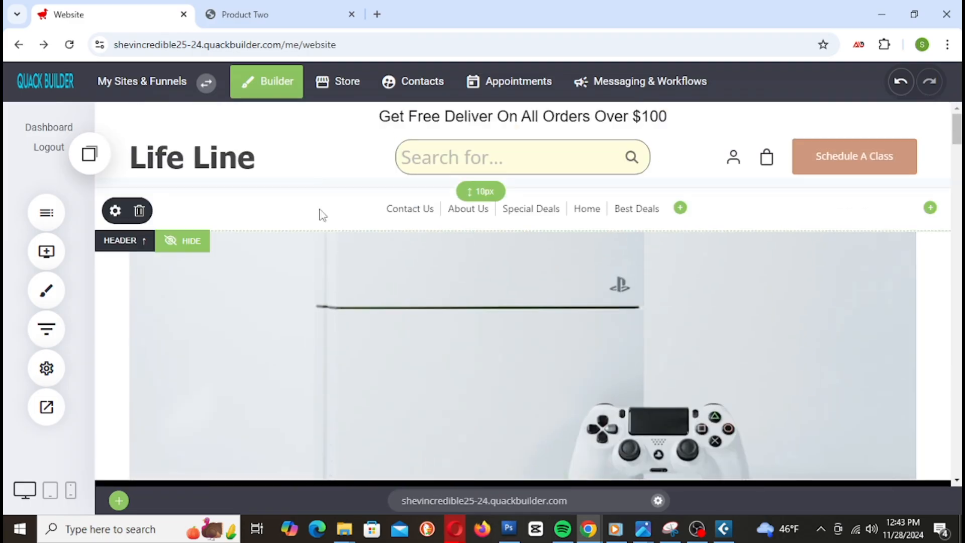
scroll(429, 280, down, 2)
scroll(399, 351, down, 10)
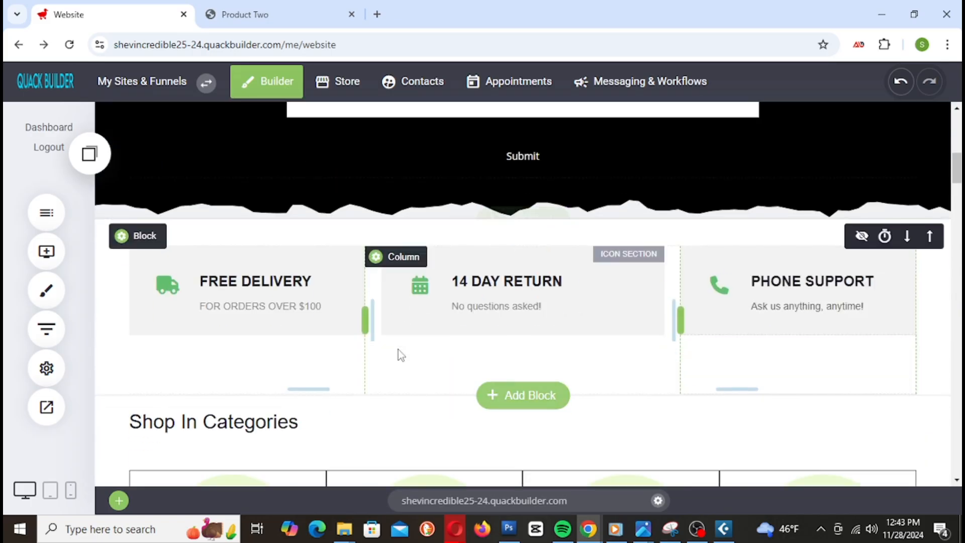
scroll(395, 348, down, 3)
scroll(395, 347, up, 2)
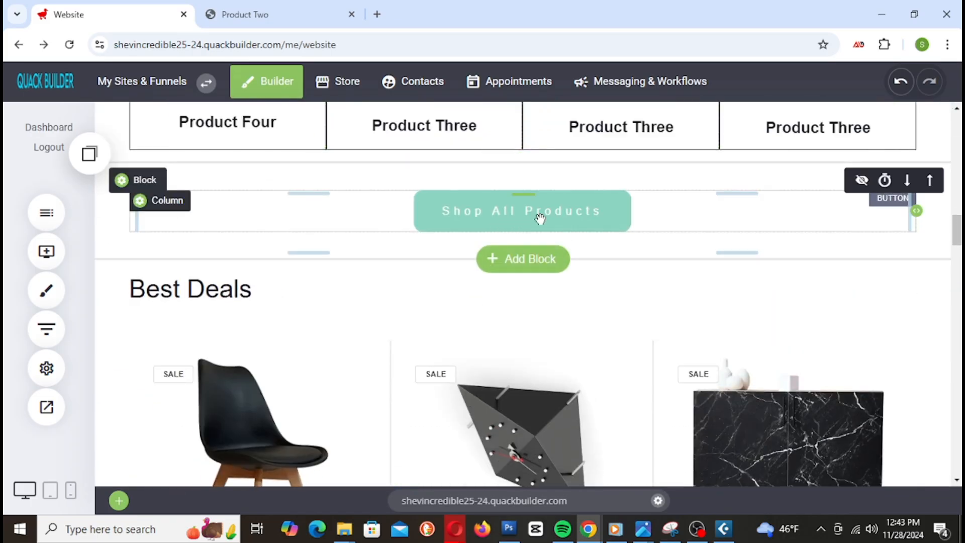
Go back to the live landing page and confirm Shop All Products opens the All Products page.
click(245, 14)
scroll(499, 265, down, 10)
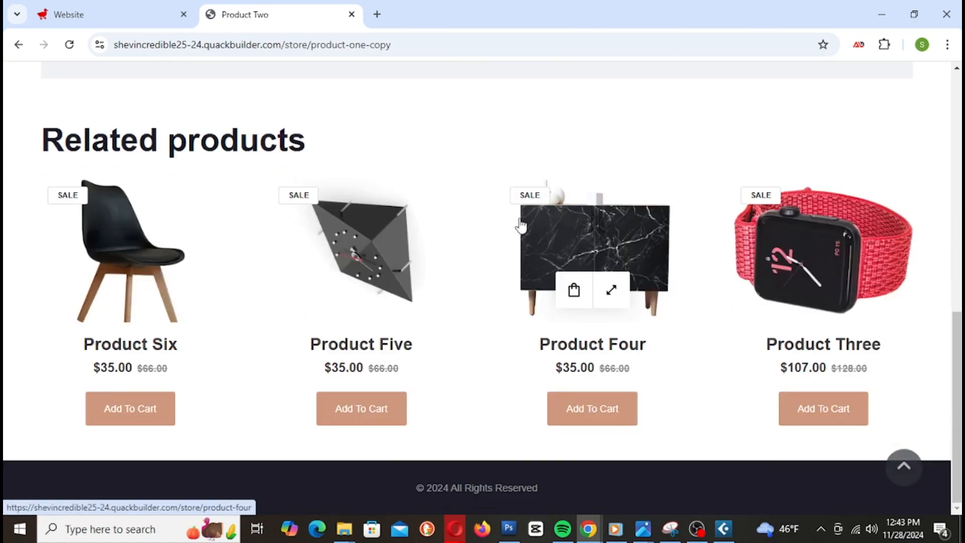
key(alt+Left)
scroll(530, 229, down, 8)
scroll(502, 227, up, 3)
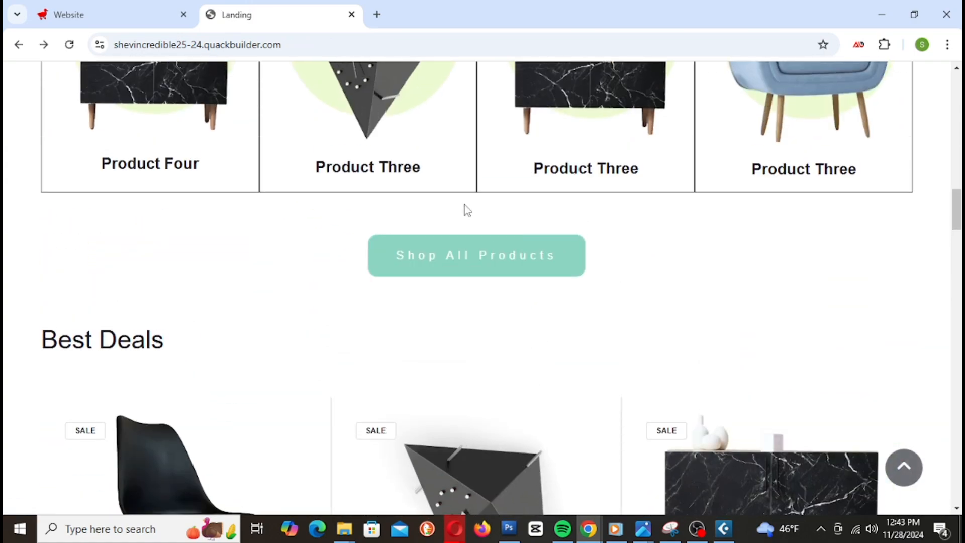
click(474, 265)
scroll(473, 266, down, 7)
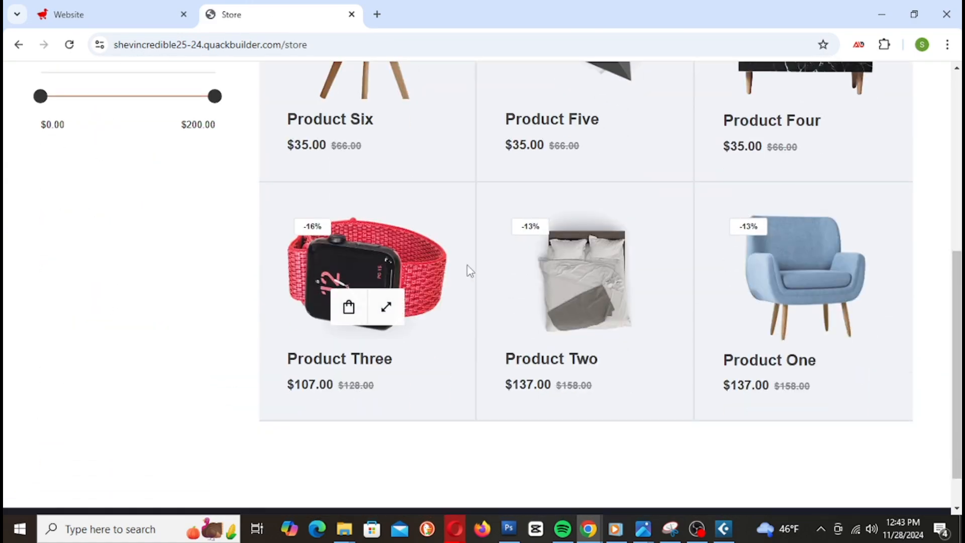
scroll(385, 274, up, 7)
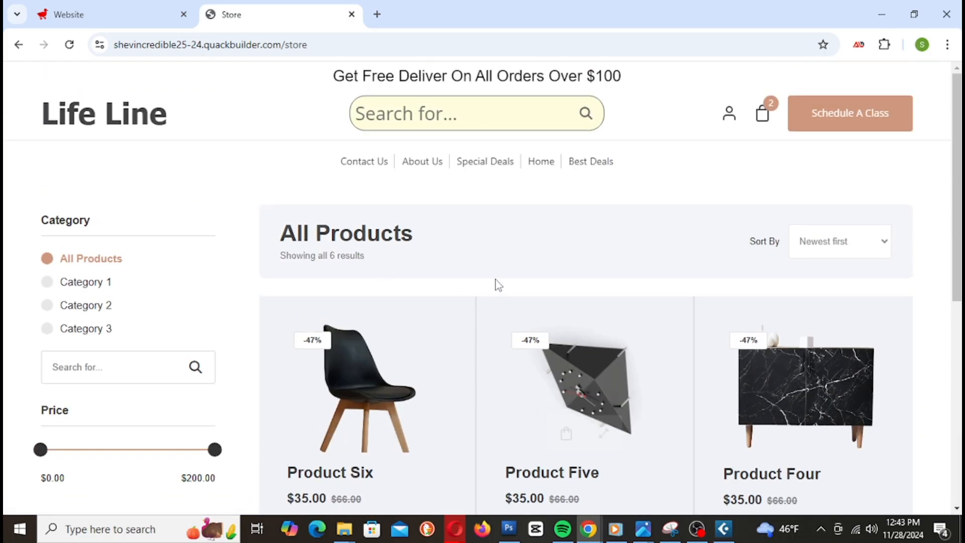
Return to the website editor's Shop In Categories grid.
click(98, 18)
scroll(597, 334, up, 10)
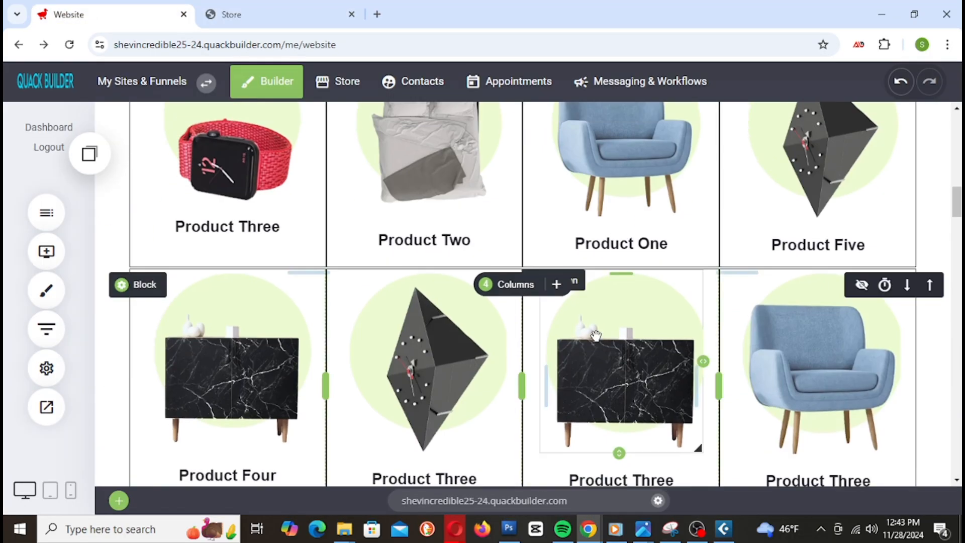
scroll(596, 335, down, 6)
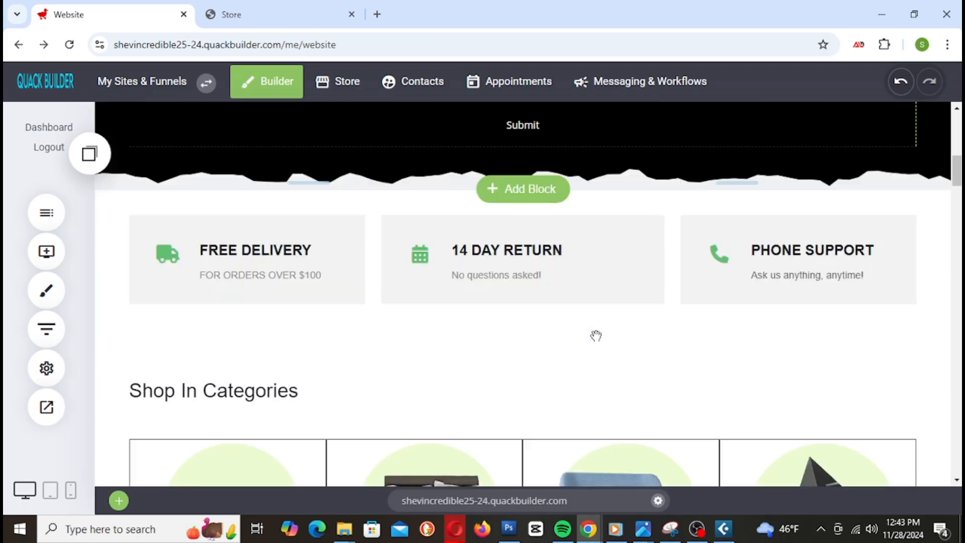
scroll(596, 335, up, 12)
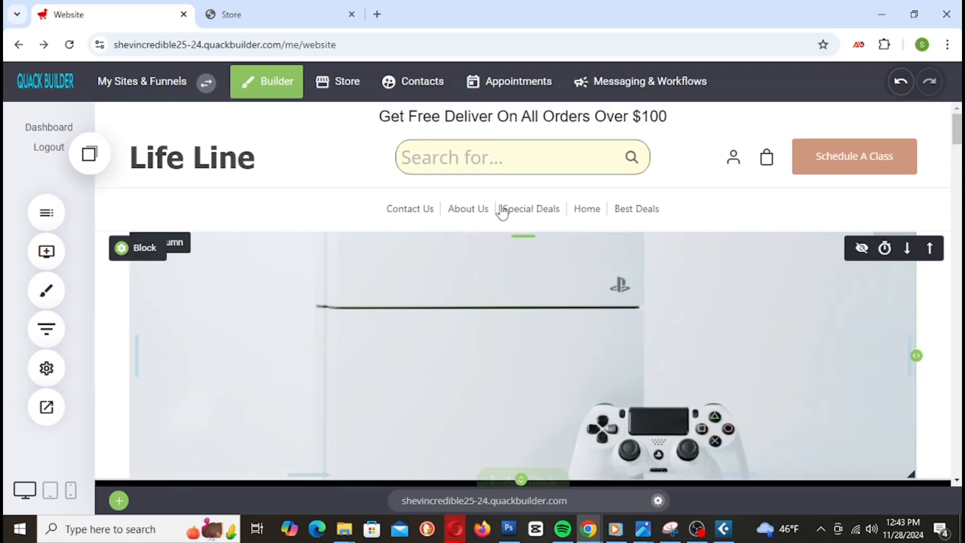
scroll(404, 314, down, 6)
scroll(406, 315, down, 2)
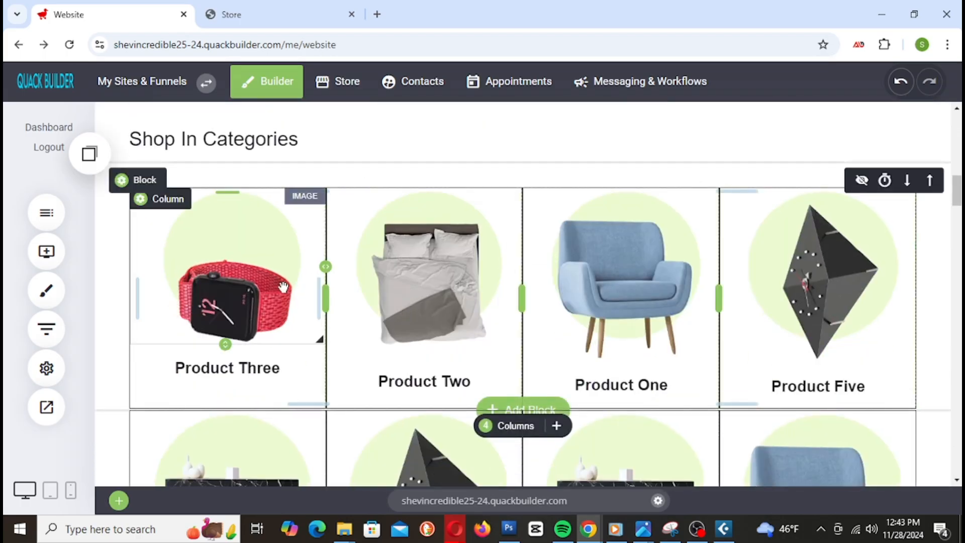
Copy the 'Product Three' heading text from the builder.
click(248, 371)
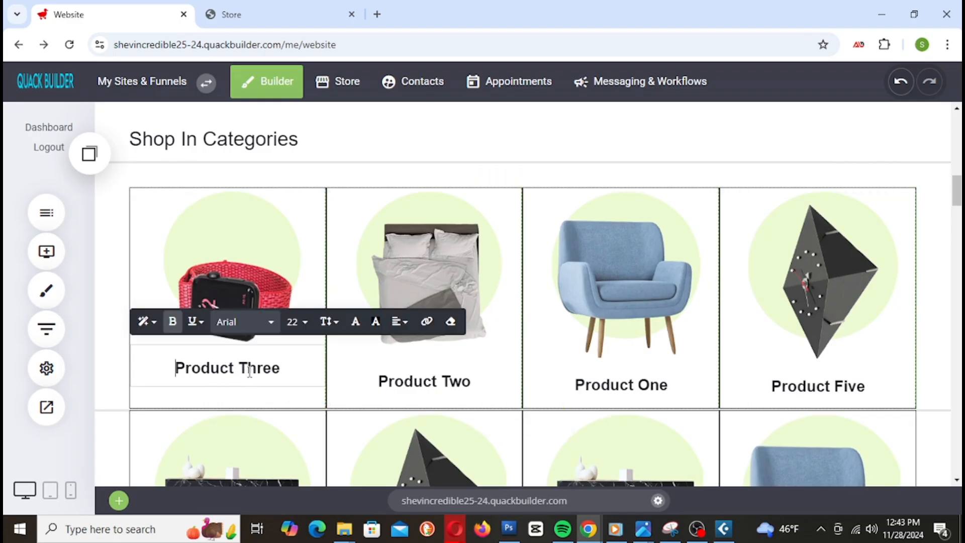
drag(182, 363, 291, 372)
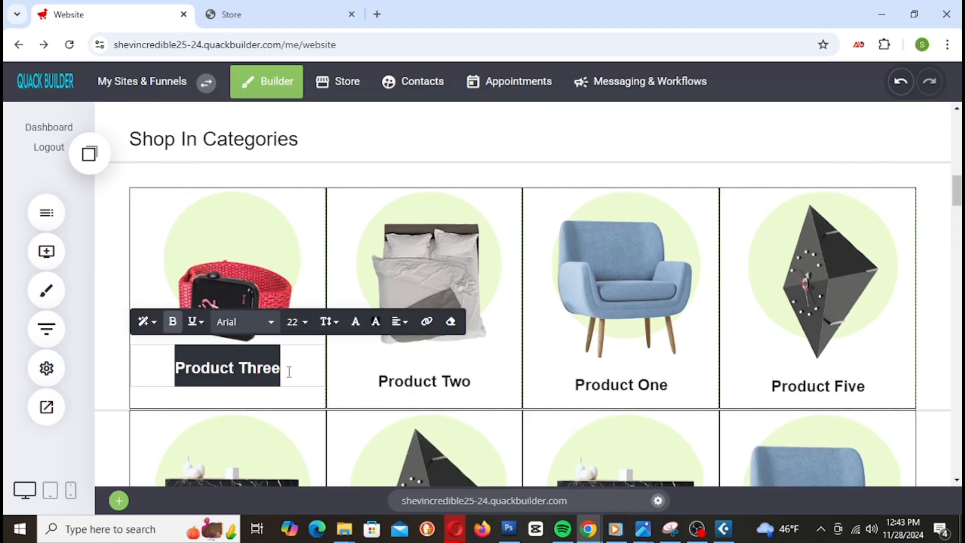
right_click(283, 371)
click(308, 107)
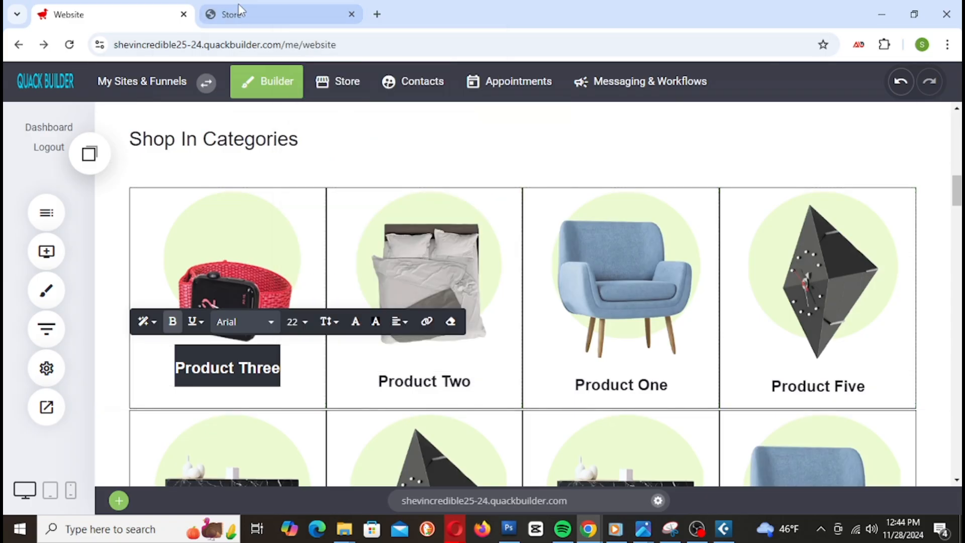
Search the live Life Line landing page header for 'Product Three' and check the results.
click(237, 12)
click(135, 120)
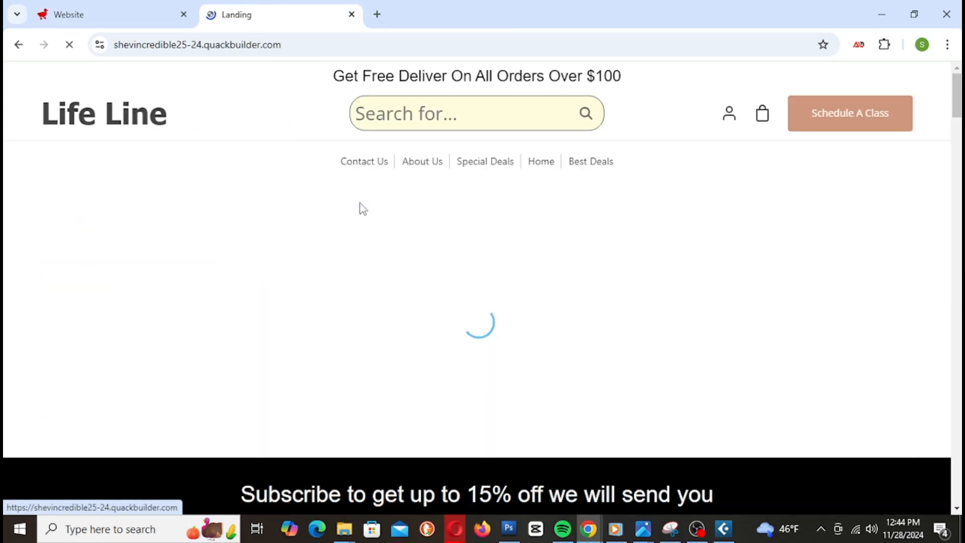
click(428, 121)
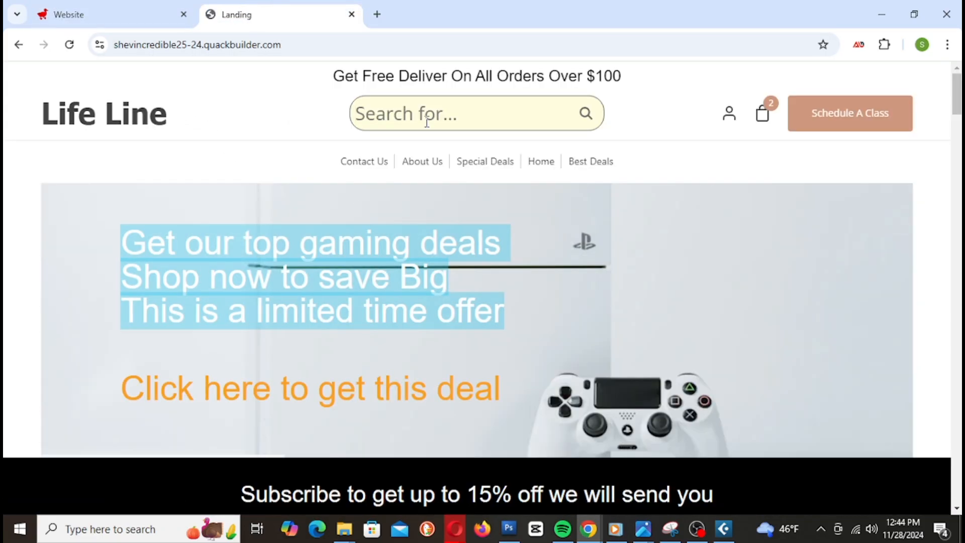
key(ctrl+v)
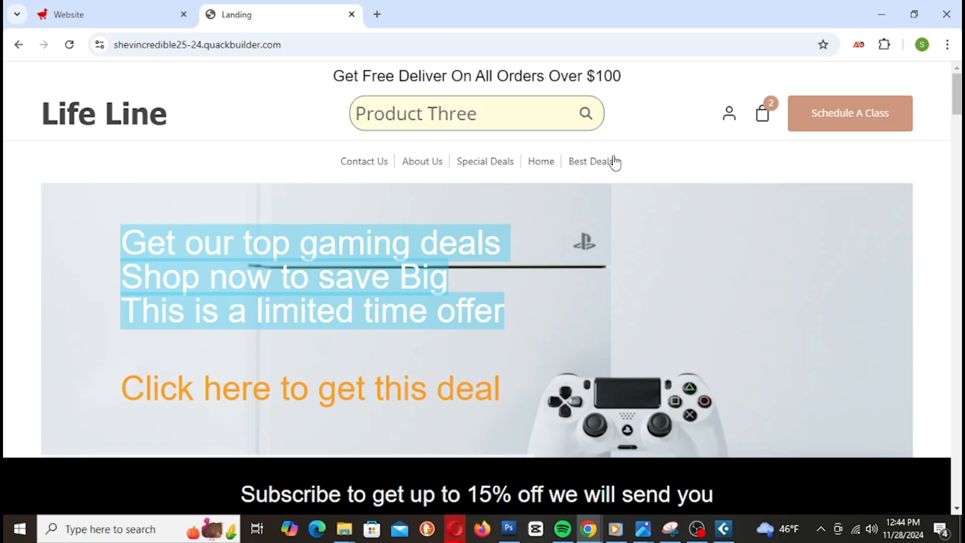
click(586, 115)
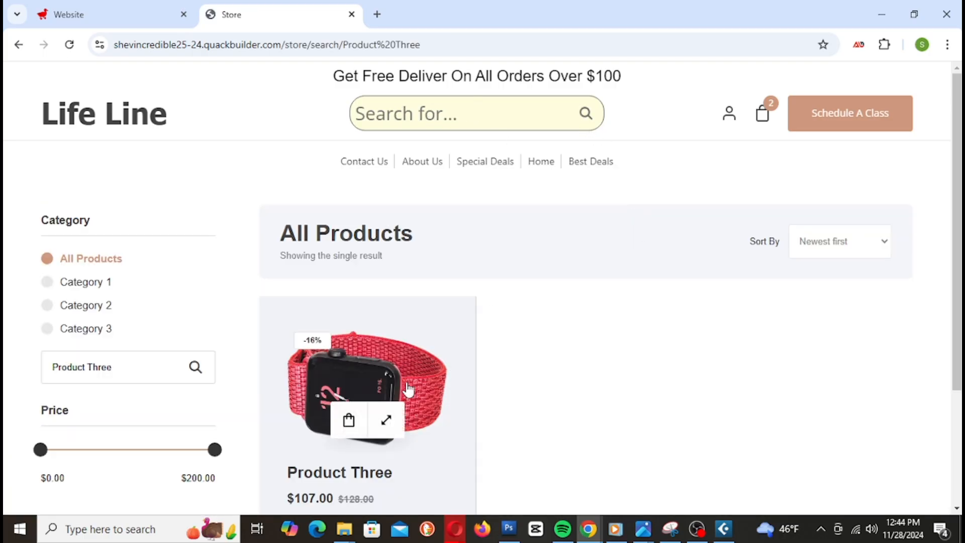
scroll(347, 390, down, 3)
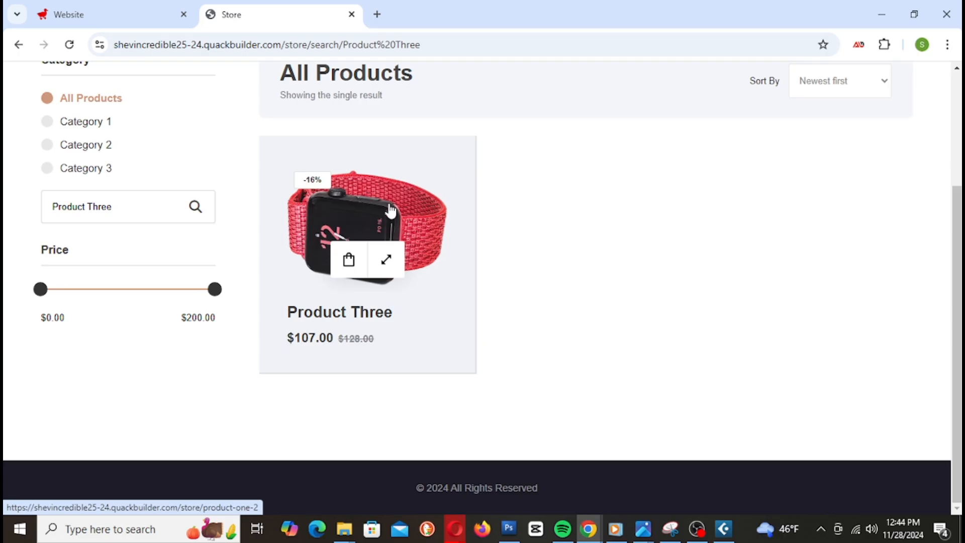
Search the landing page header for 'Product Two' and review the results.
key(alt+Left)
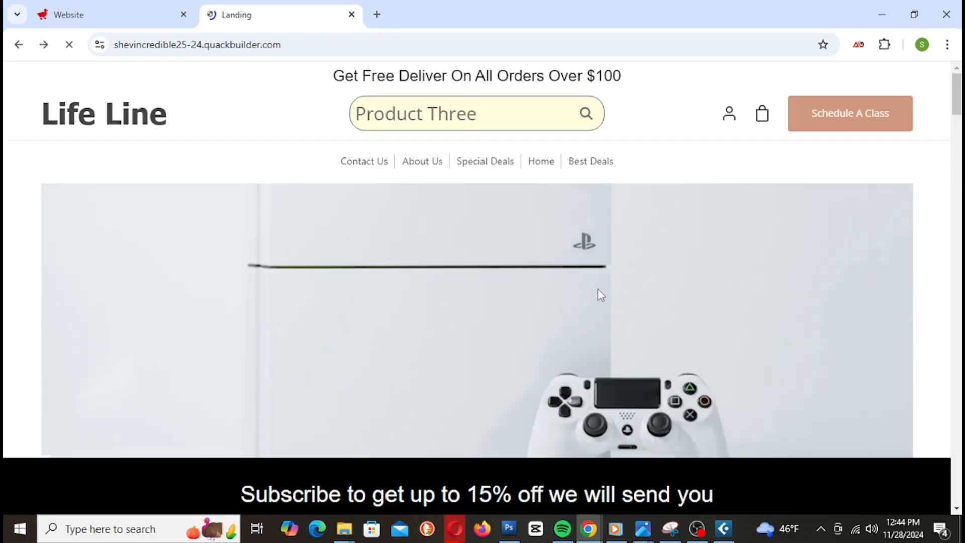
drag(477, 113, 322, 136)
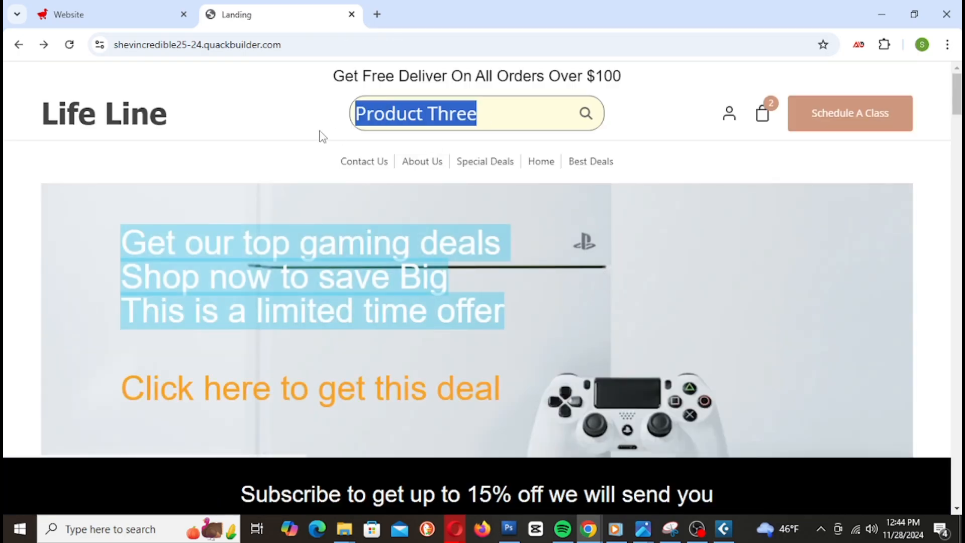
text(P)
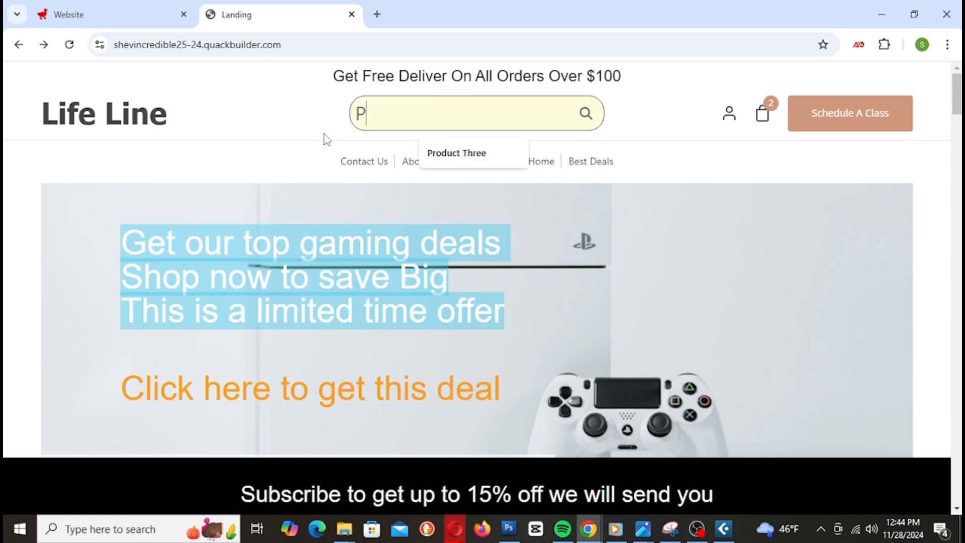
text(rodu)
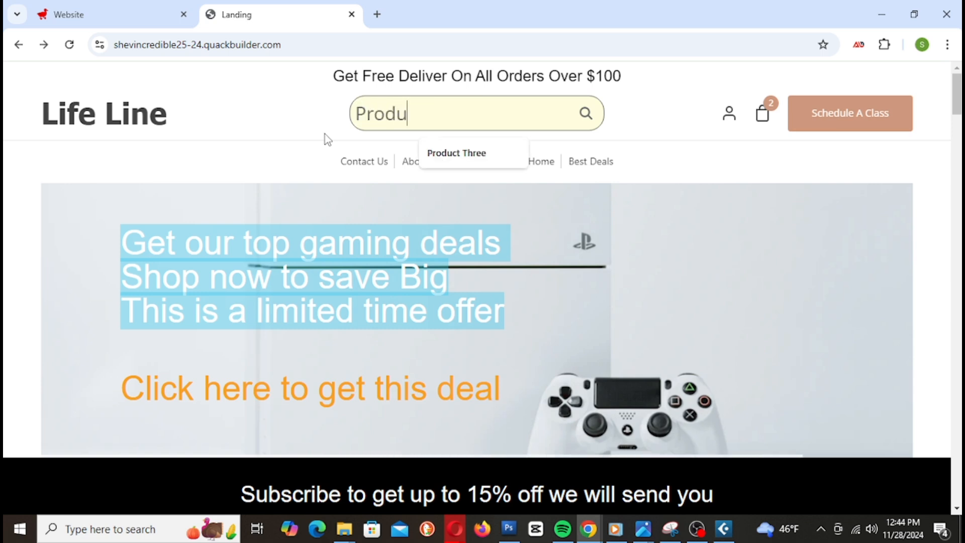
text(ct )
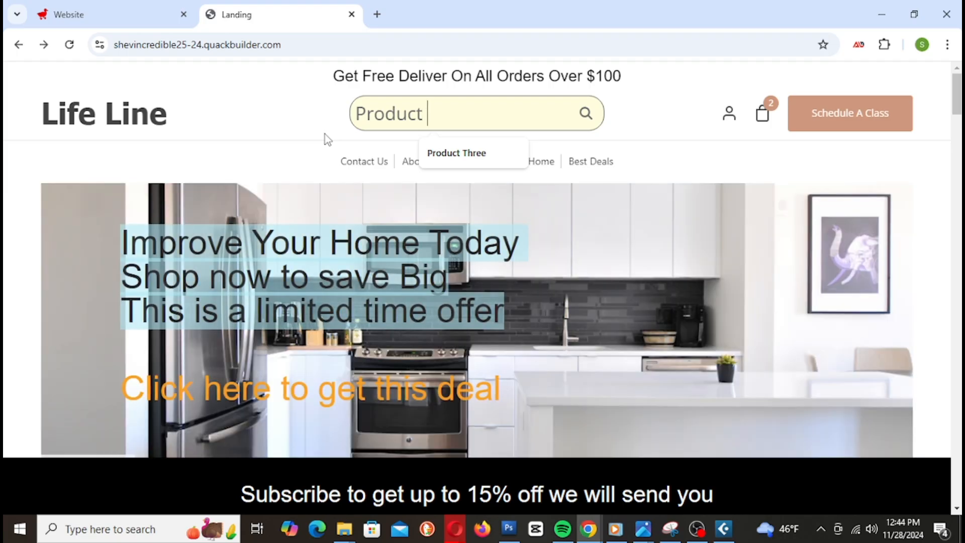
text(Two)
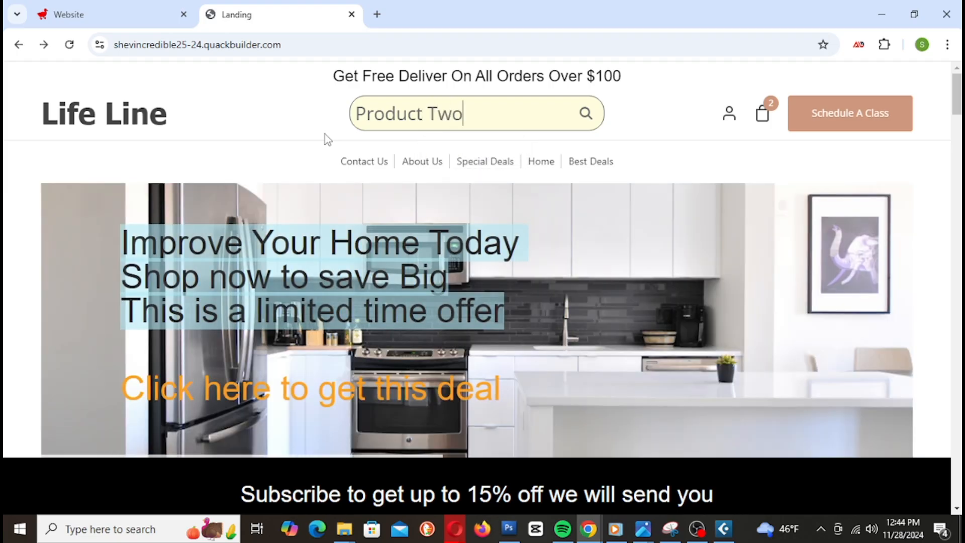
key(Return)
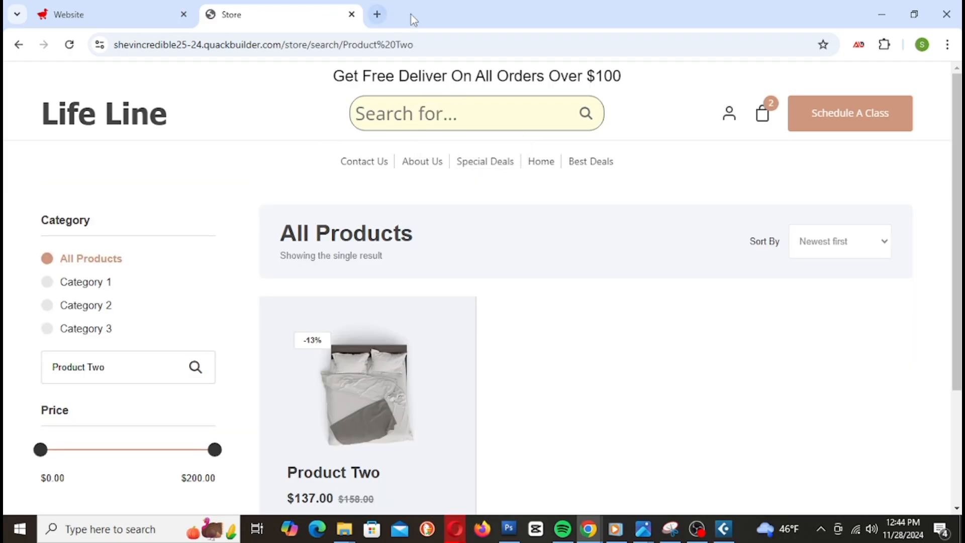
scroll(558, 260, down, 1)
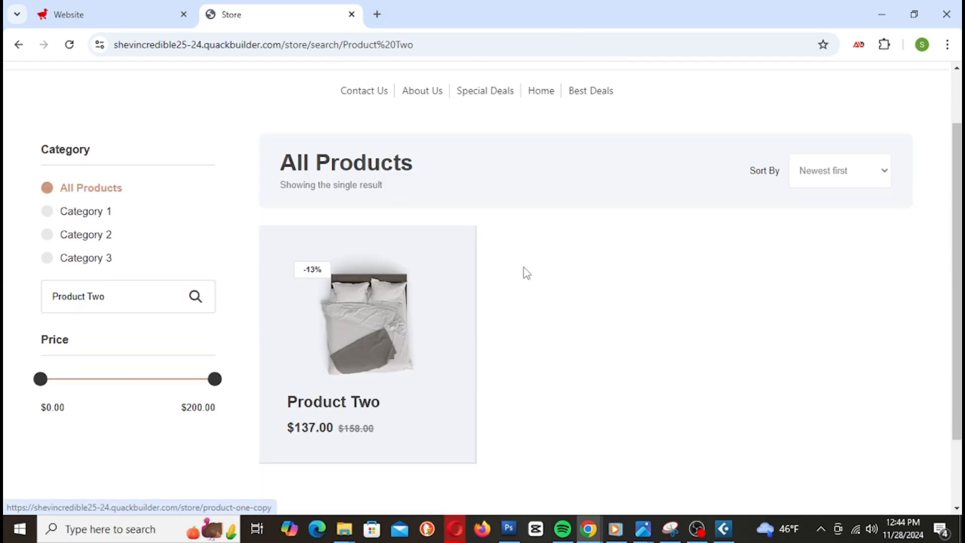
scroll(526, 366, up, 1)
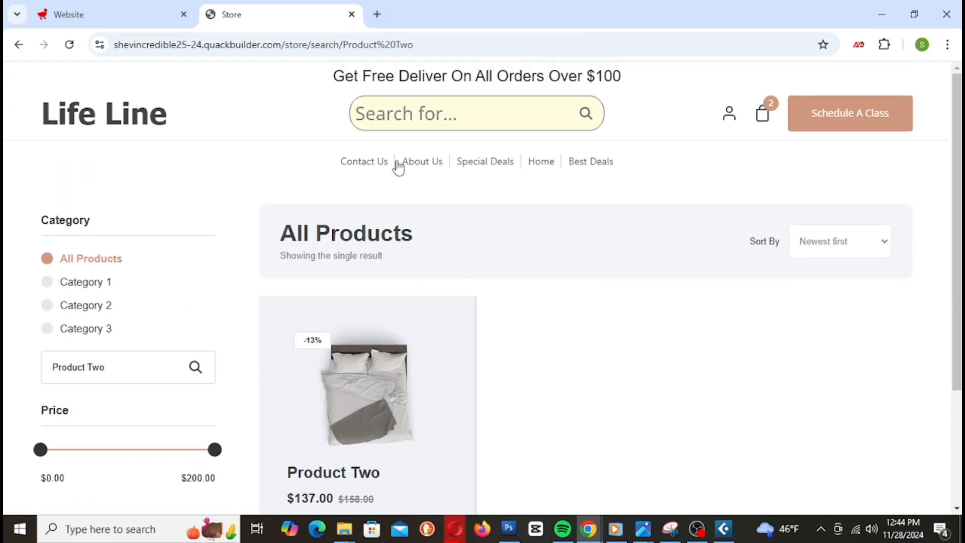
Search the header for just 'Product' and review all six matching products.
key(alt+Left)
drag(463, 114, 433, 121)
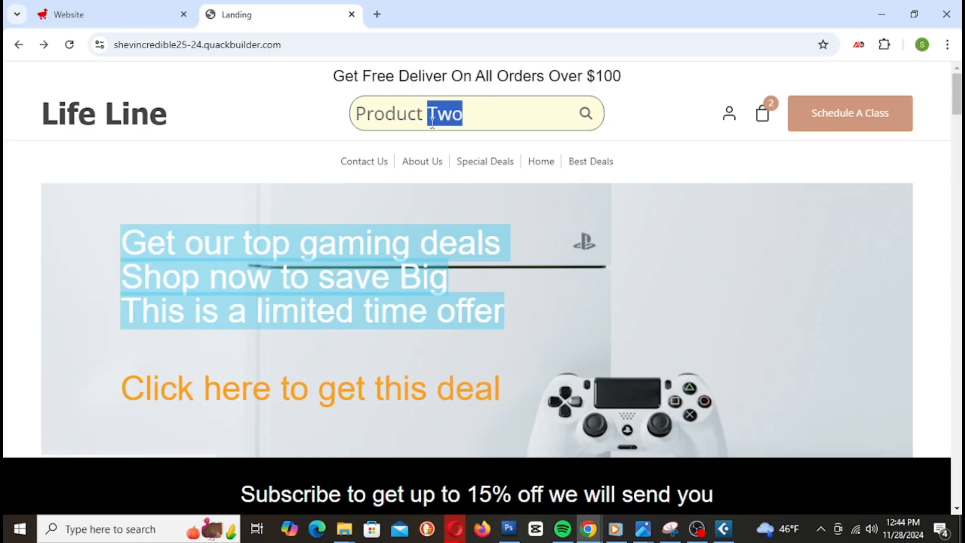
key(BackSpace)
key(Return)
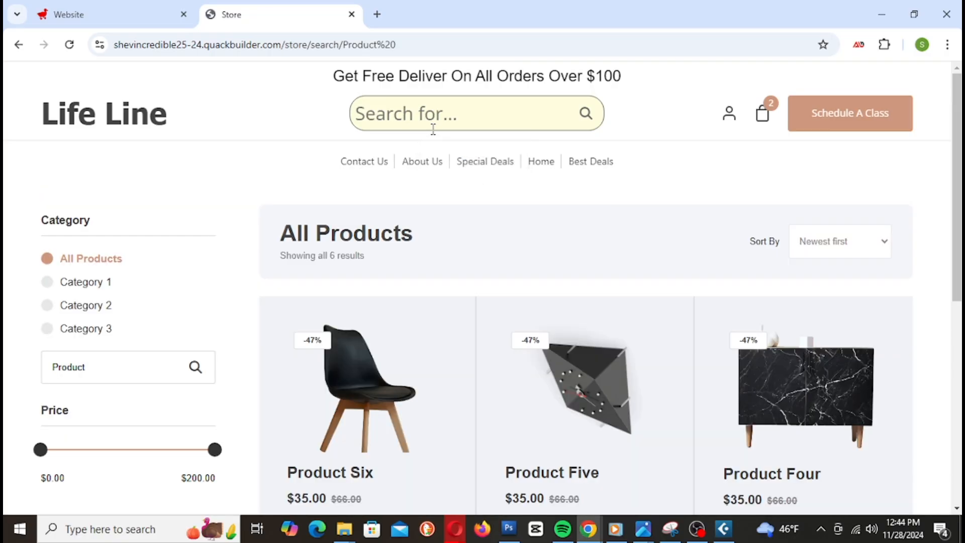
scroll(573, 319, down, 6)
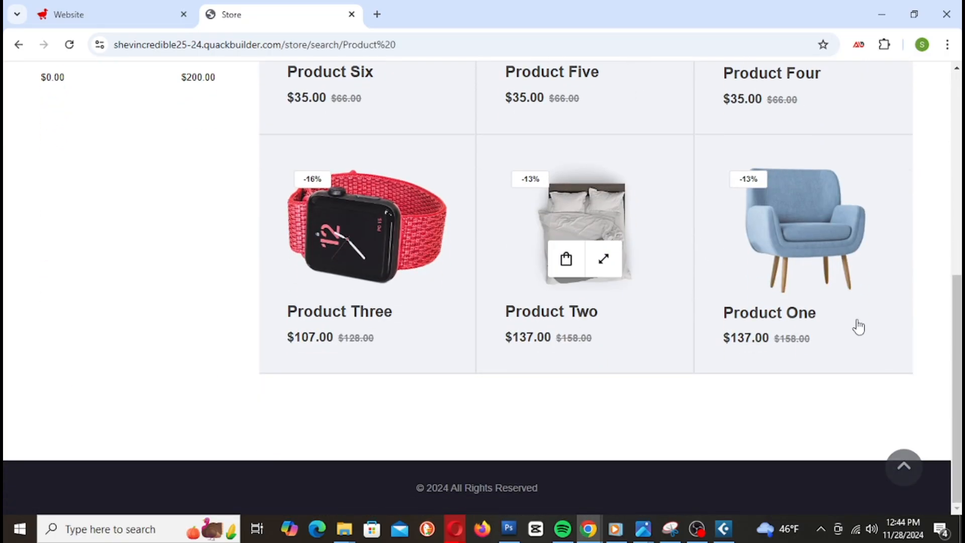
scroll(700, 367, up, 1)
scroll(699, 365, up, 6)
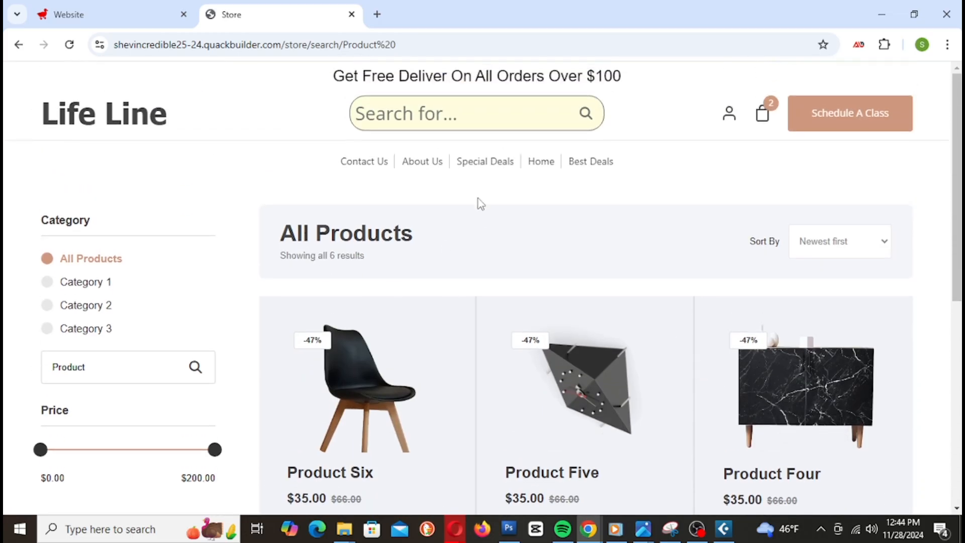
scroll(539, 321, down, 2)
scroll(539, 329, up, 2)
Return to the Life Line landing page and dismiss the search suggestions.
key(alt+Left)
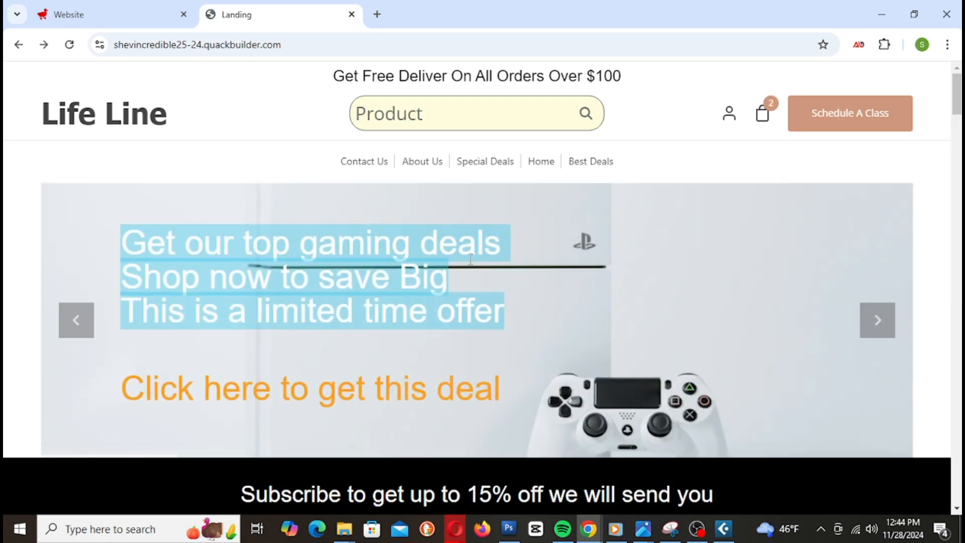
click(439, 123)
double_click(388, 123)
click(724, 146)
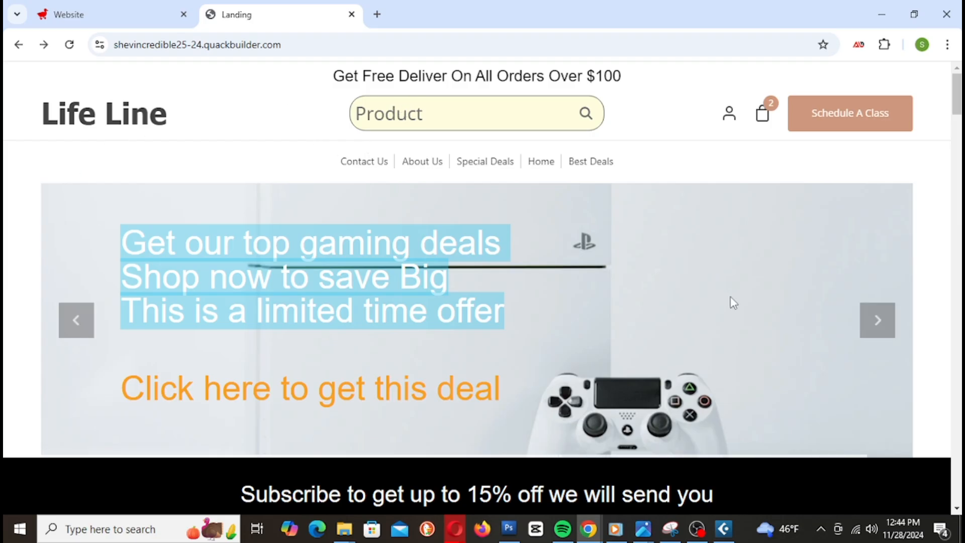
scroll(698, 341, down, 10)
scroll(690, 323, up, 5)
scroll(690, 318, up, 5)
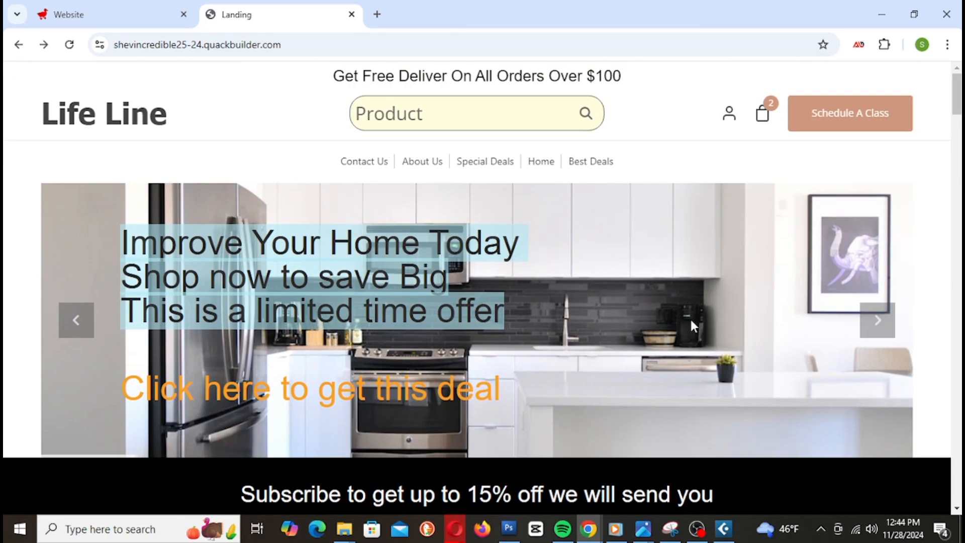
scroll(689, 318, down, 4)
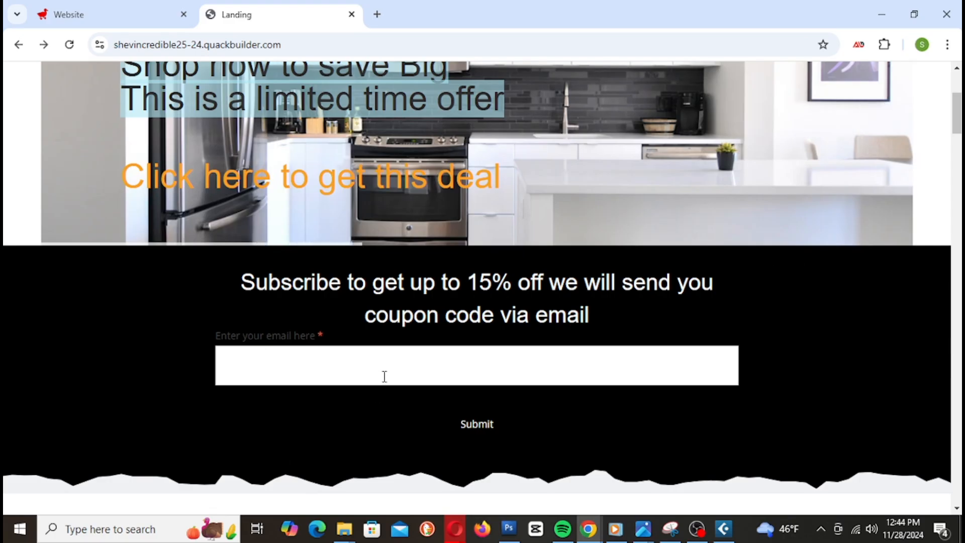
scroll(626, 326, up, 4)
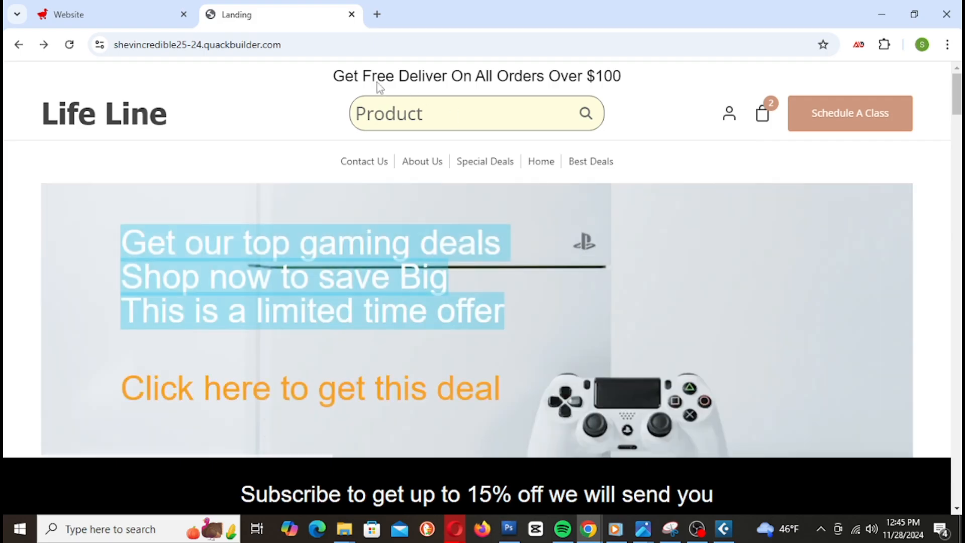
View the live Schedule A Class page.
click(820, 129)
scroll(868, 360, down, 5)
scroll(786, 308, up, 5)
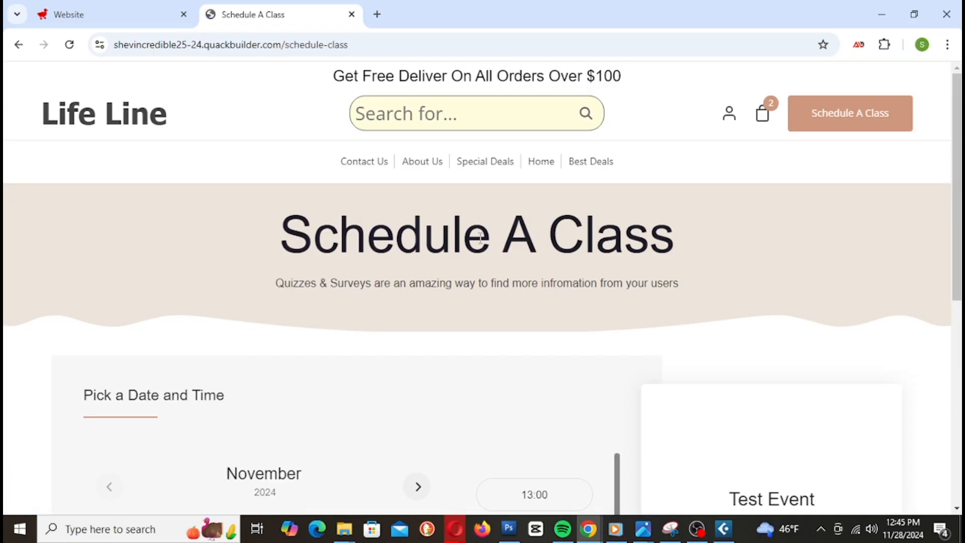
Back in the builder, open the Store's E-Commerce Setup Your Store page.
key(alt+Left)
click(131, 19)
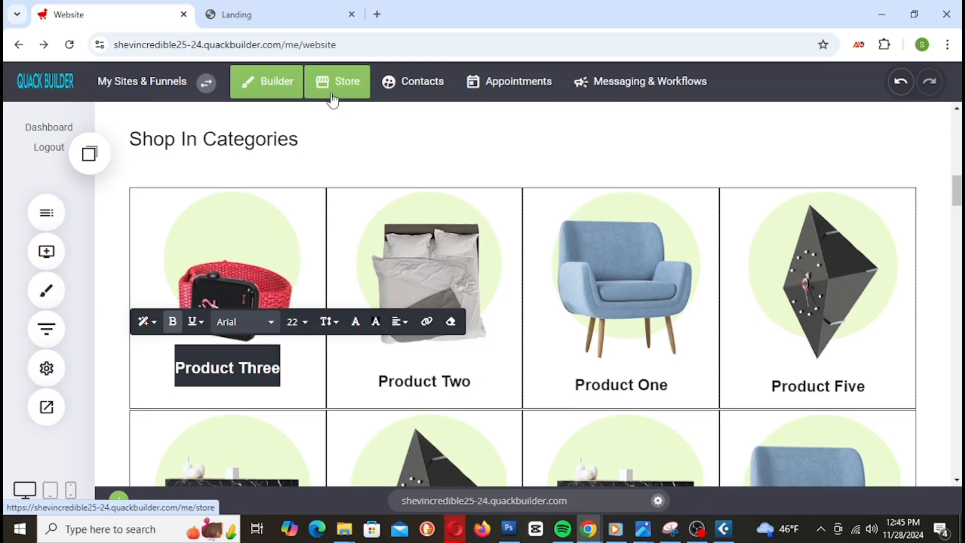
click(332, 96)
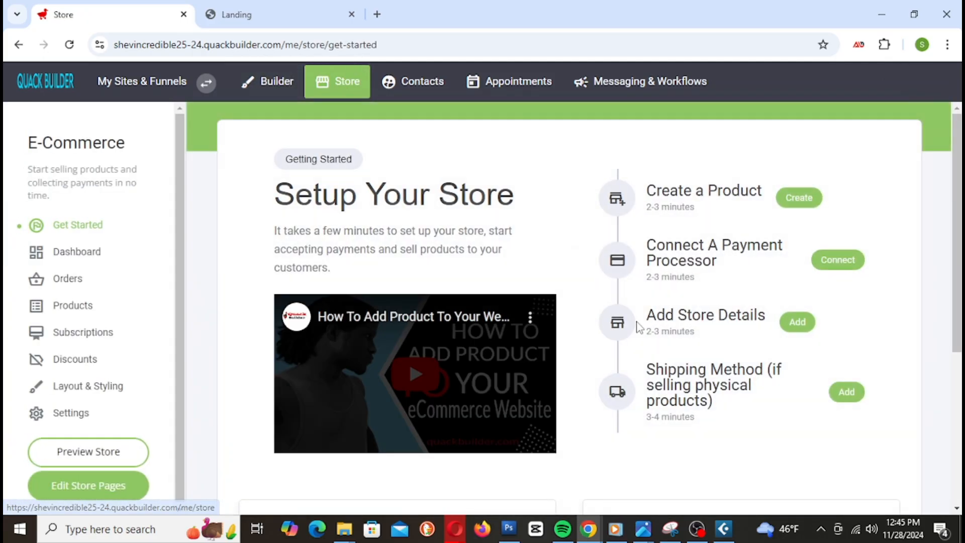
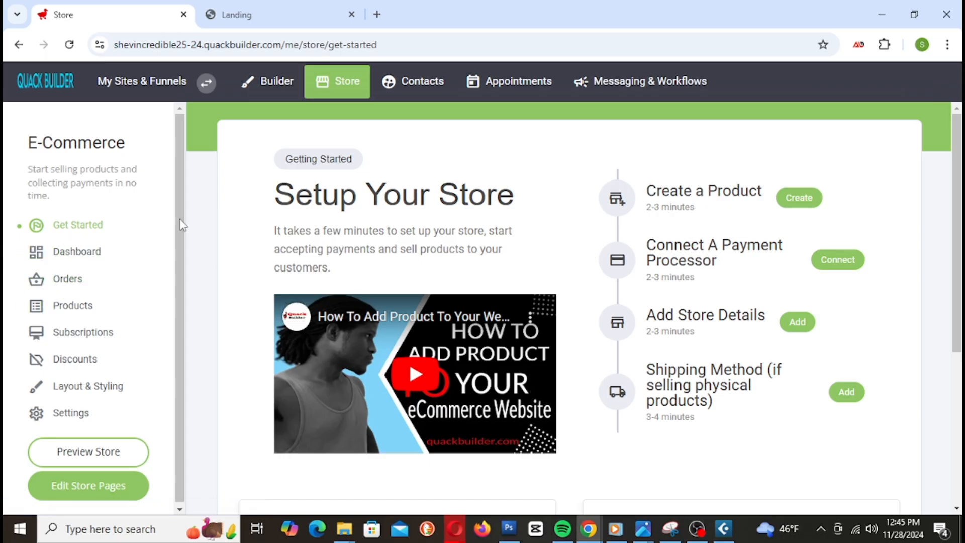
Check the store dashboard's 7-day Orders and Average Order Value figures, then open the Orders list.
click(71, 265)
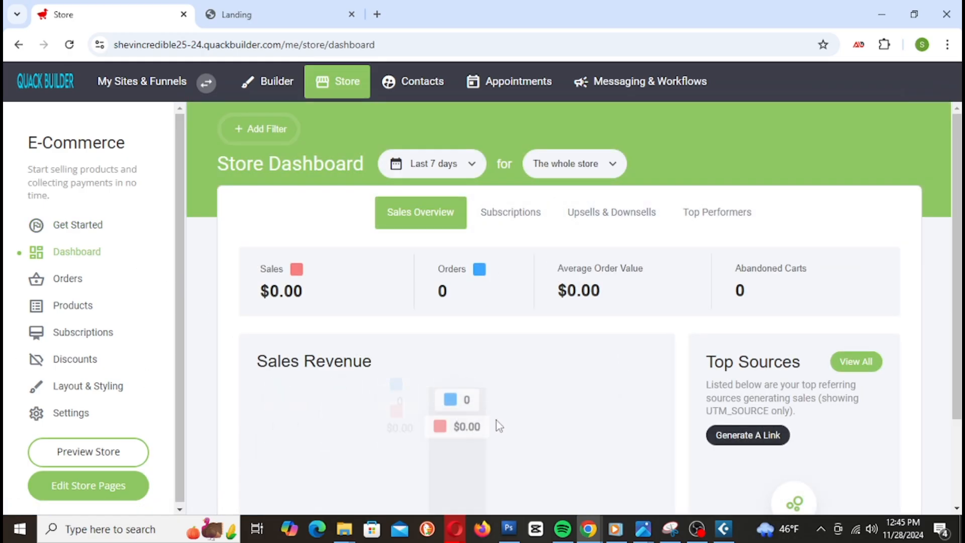
scroll(604, 397, down, 2)
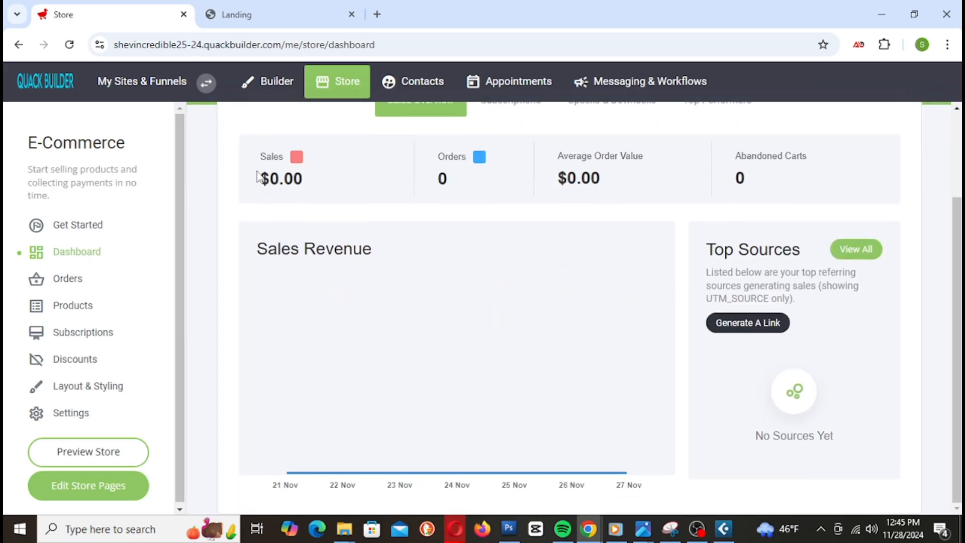
drag(426, 182, 450, 177)
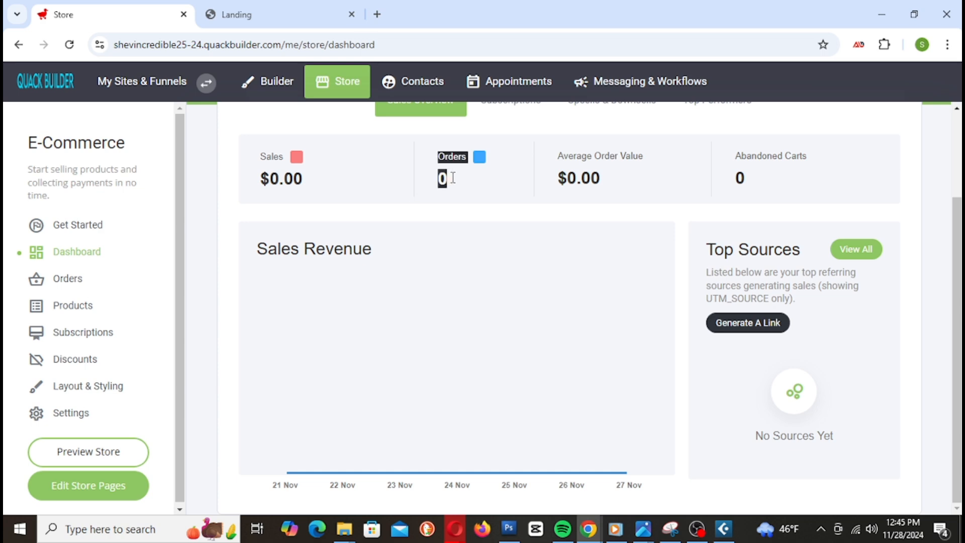
drag(560, 171, 639, 182)
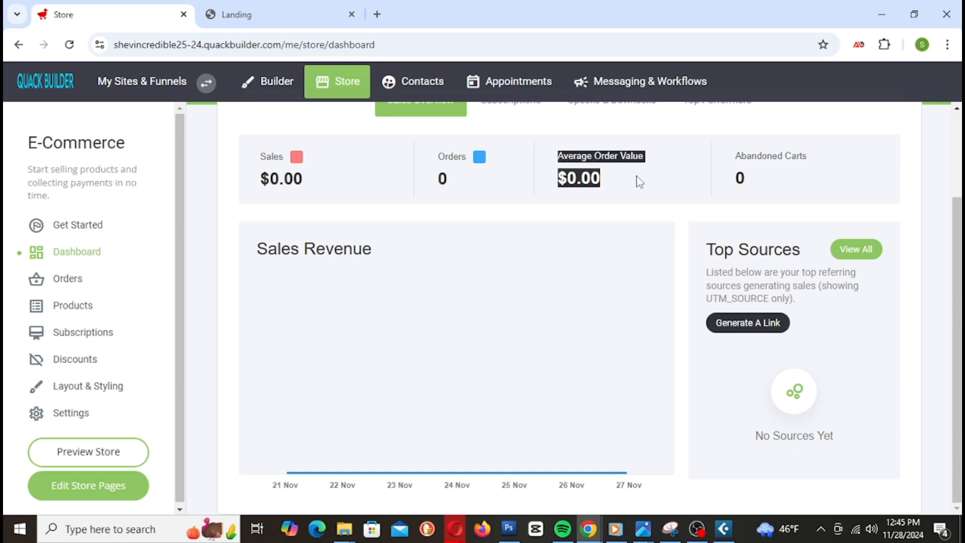
click(614, 177)
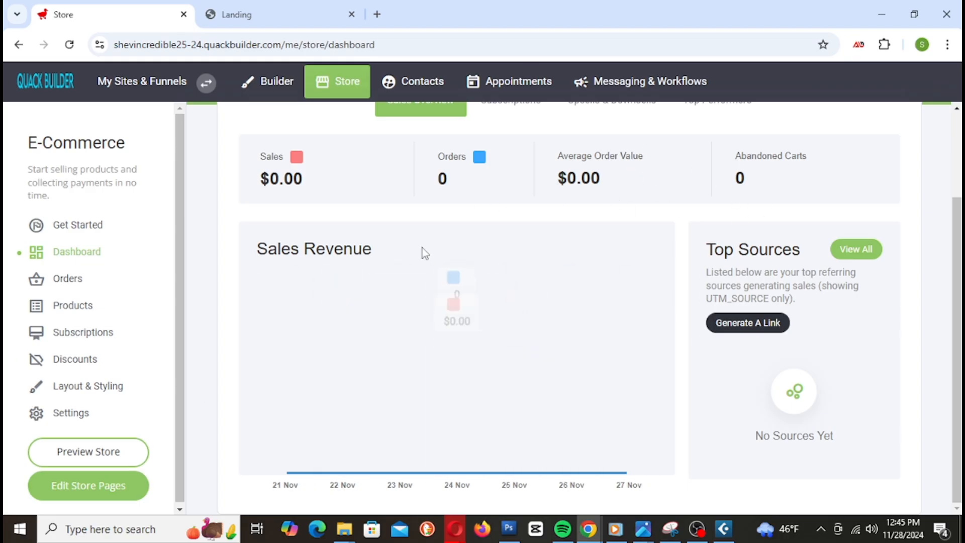
click(79, 291)
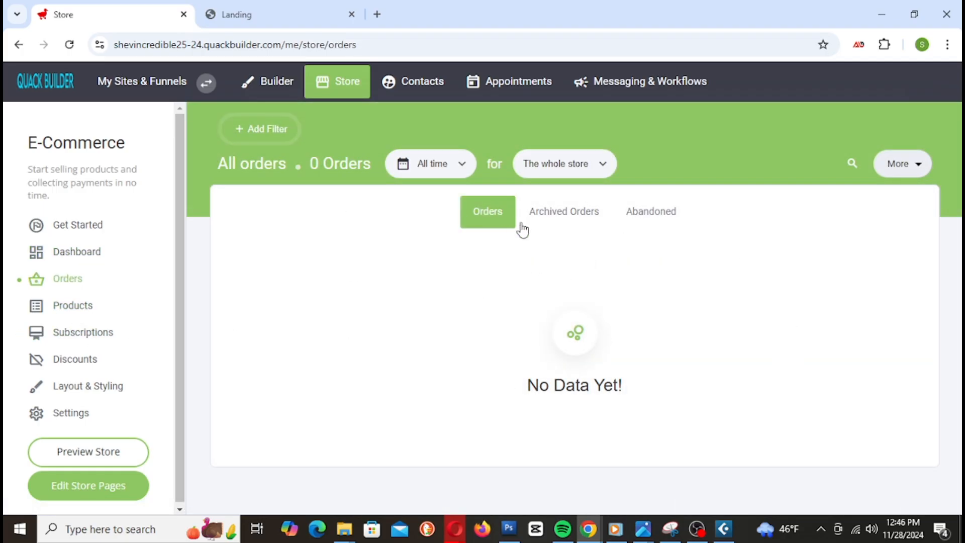
Browse the Orders list's Archived and Abandoned tabs, returning to All orders.
click(563, 227)
click(635, 225)
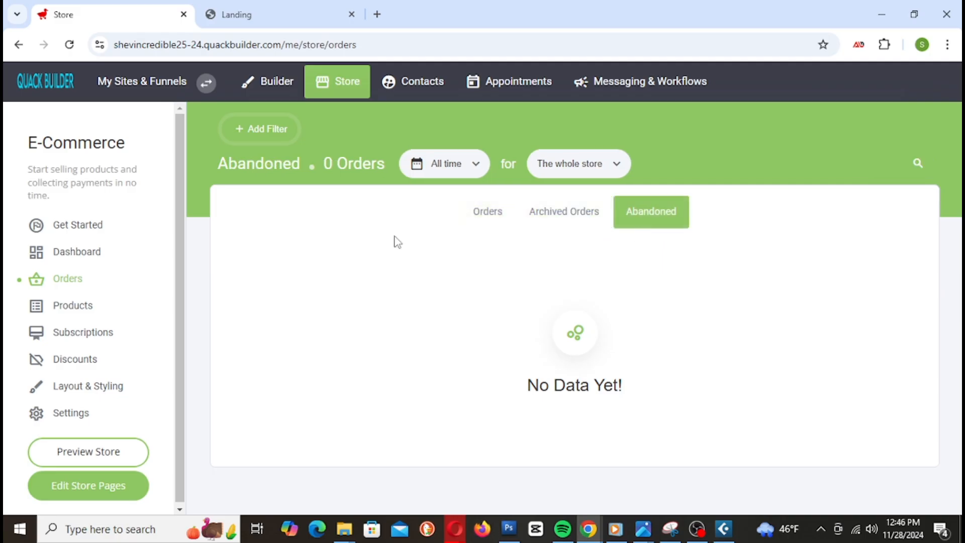
click(475, 224)
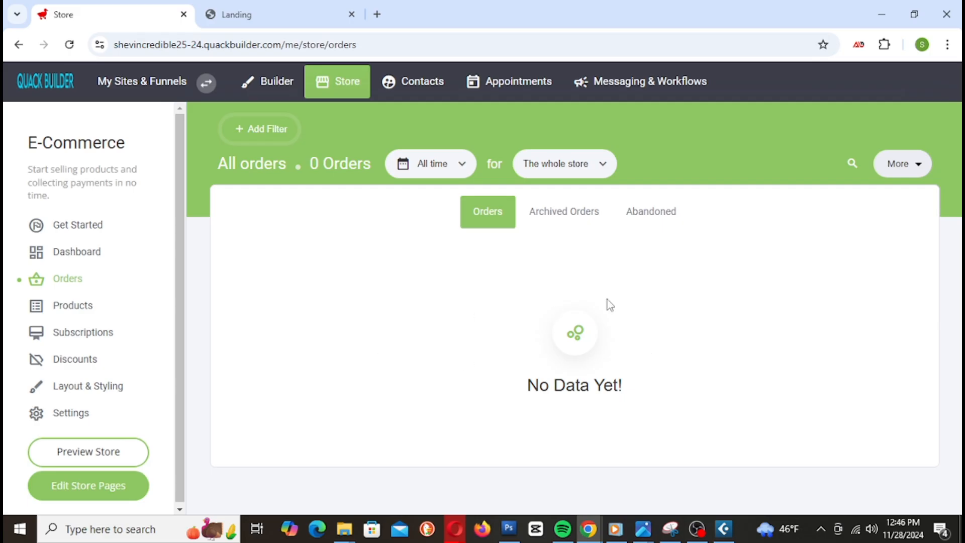
click(649, 219)
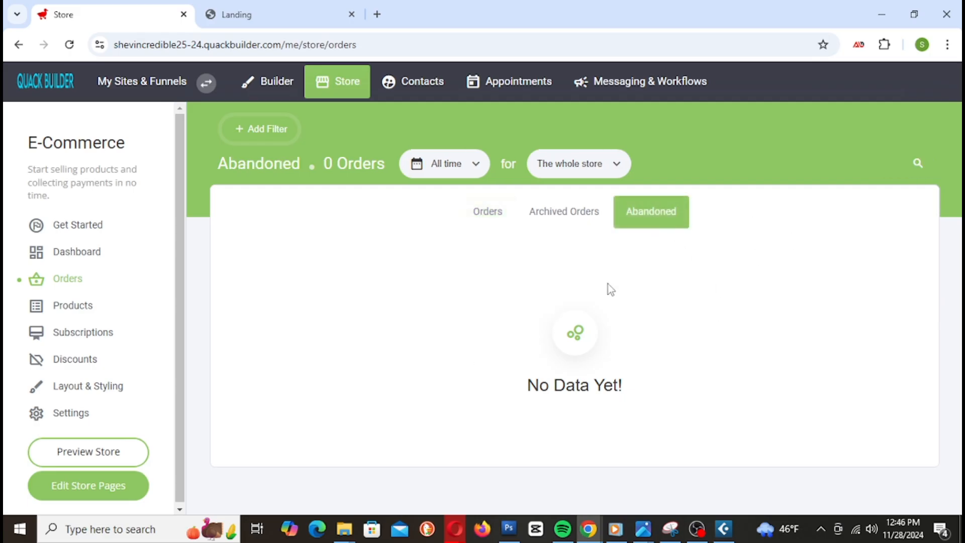
click(483, 215)
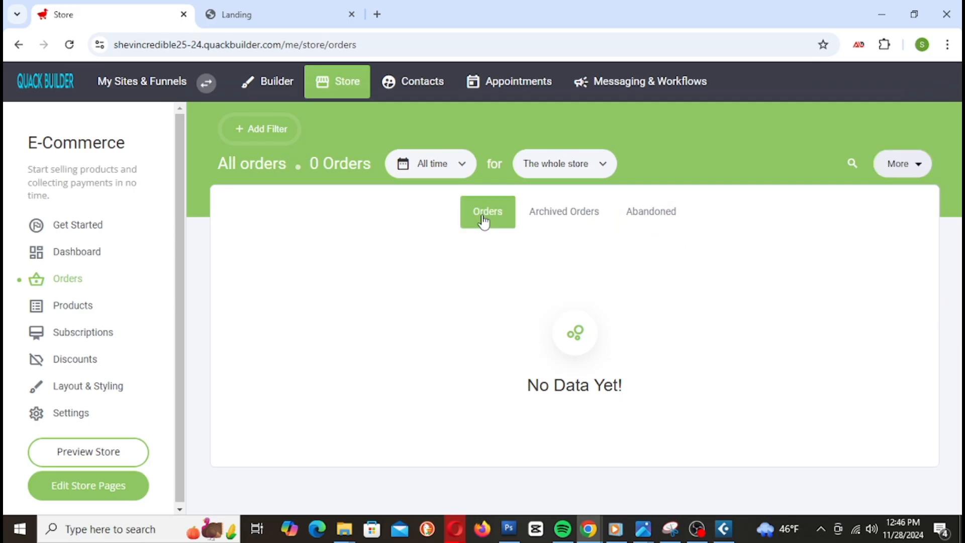
Look over the store's six products and the product types that can be added.
click(89, 320)
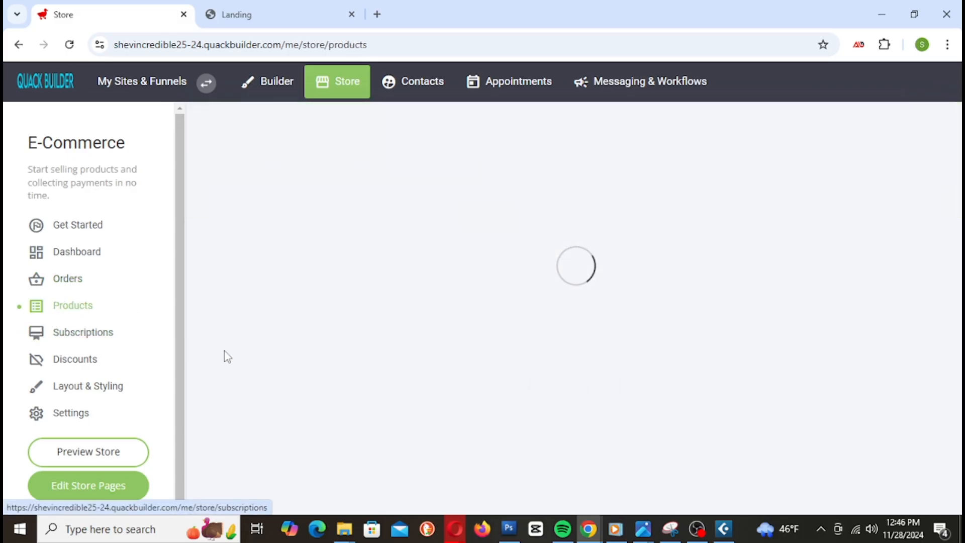
scroll(468, 256, down, 2)
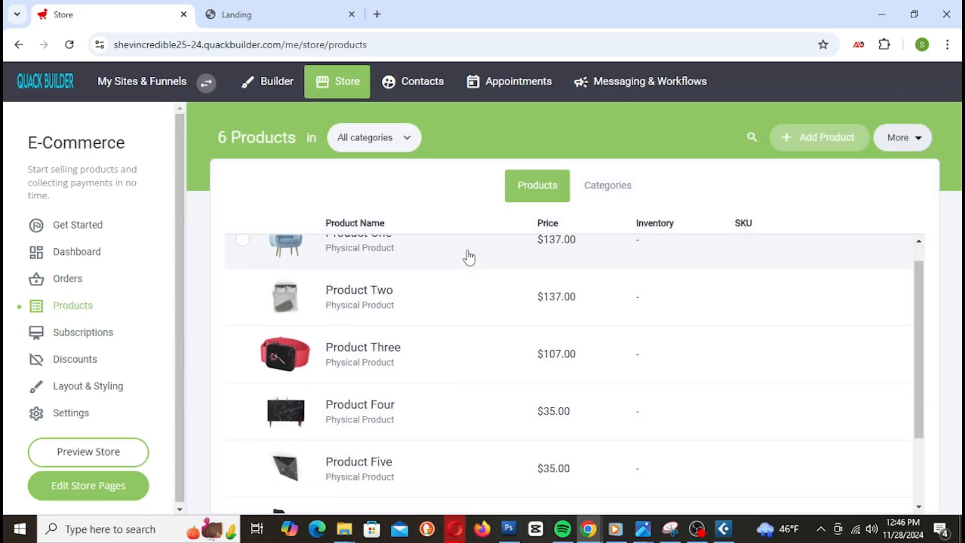
scroll(491, 315, up, 2)
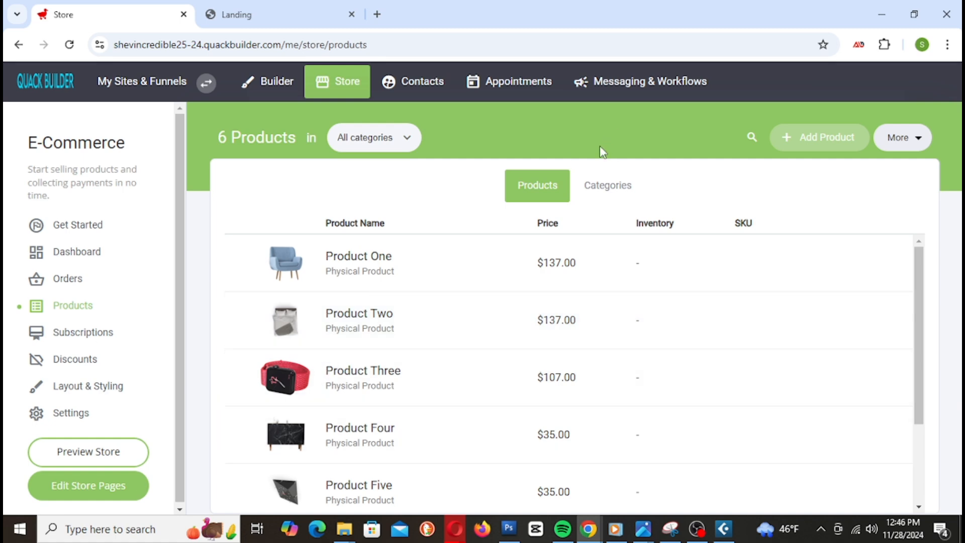
click(831, 147)
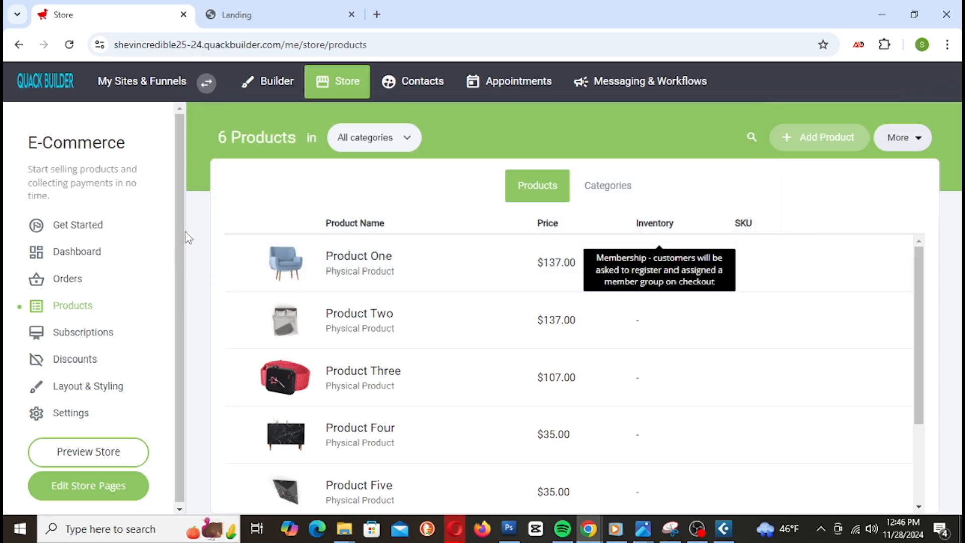
Check subscriptions and the SPRING30 discount, cancel a new discount, then open Layout & Styling.
click(81, 347)
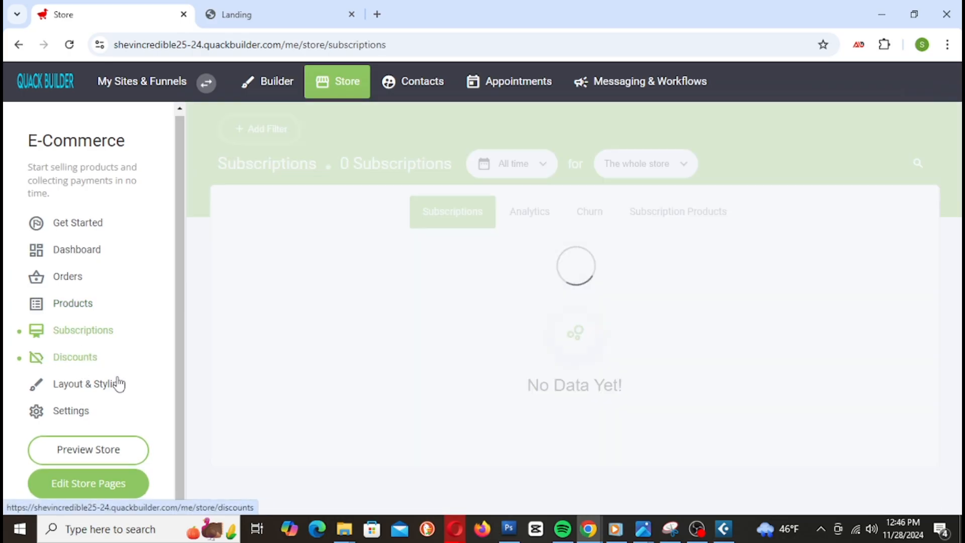
click(83, 358)
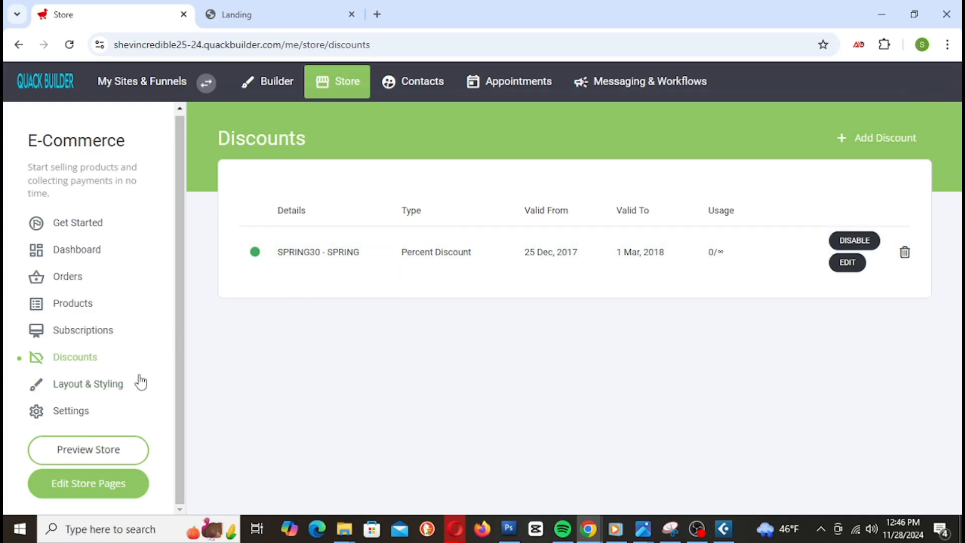
click(897, 135)
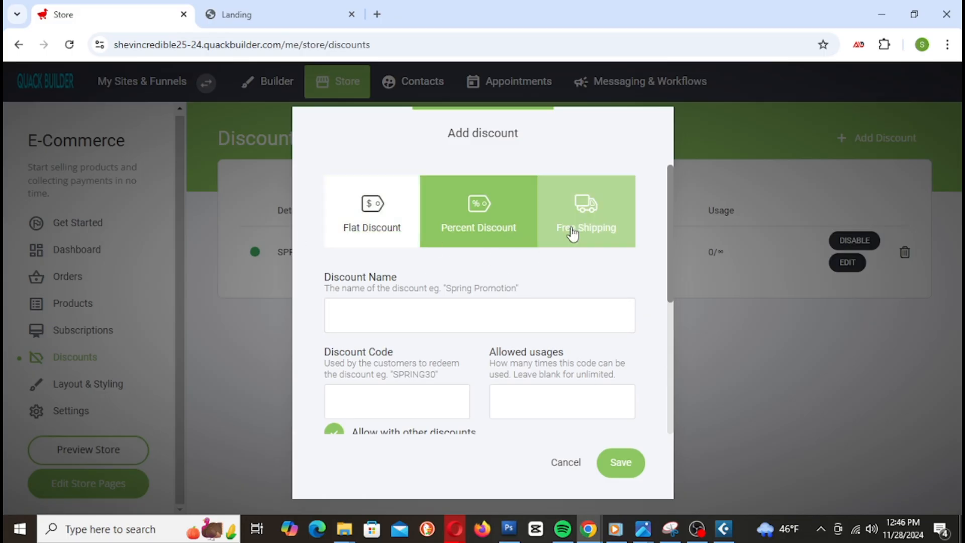
click(573, 461)
click(112, 391)
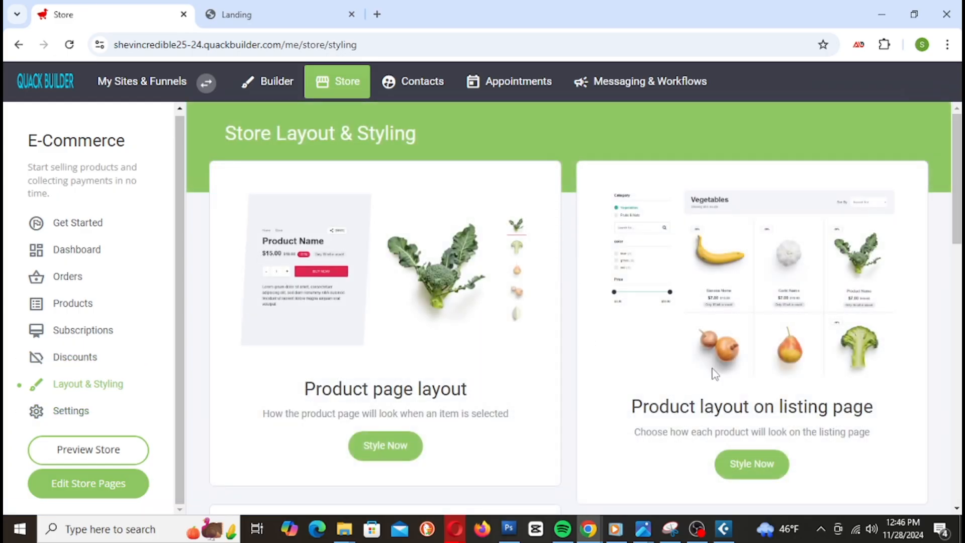
On the live Life Line site, preview the two-item cart and go to checkout.
scroll(715, 374, down, 15)
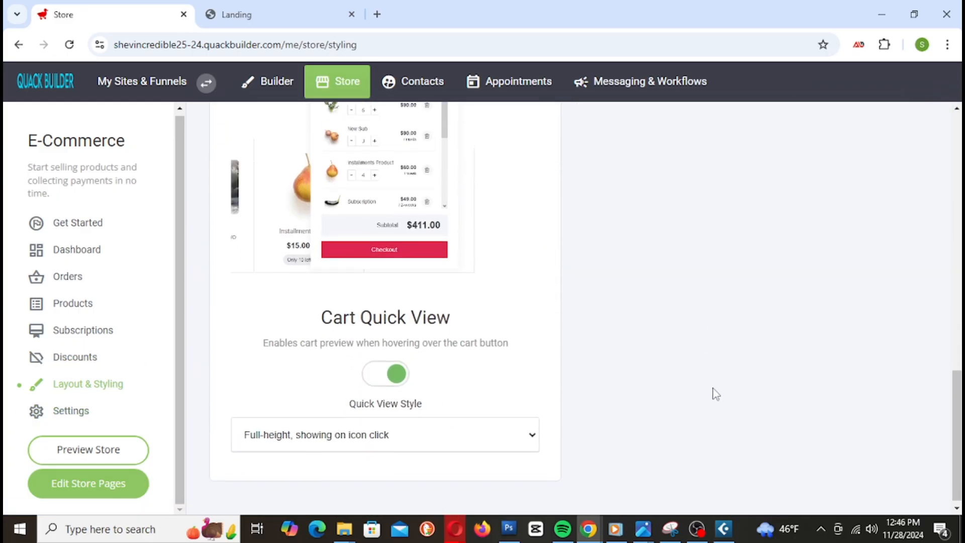
scroll(713, 387, up, 10)
scroll(493, 306, up, 5)
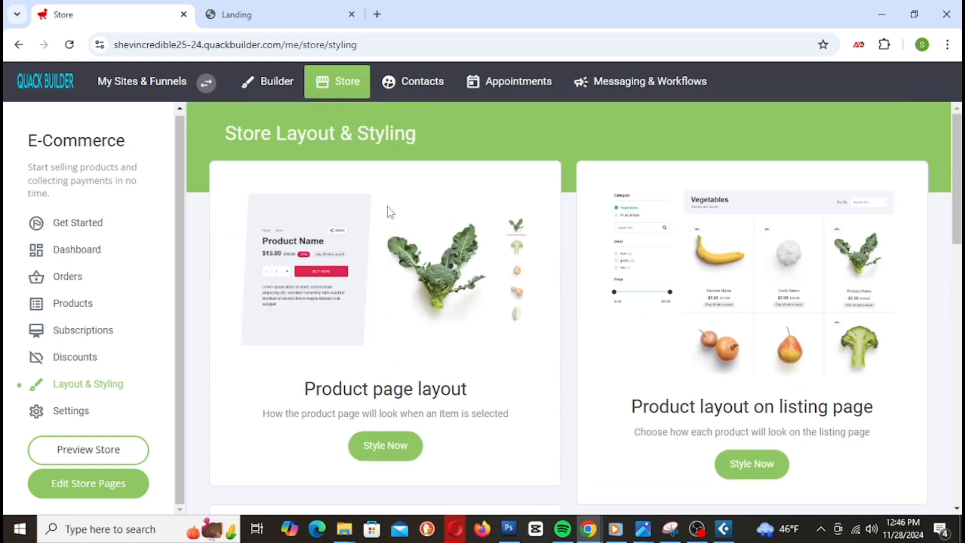
click(265, 20)
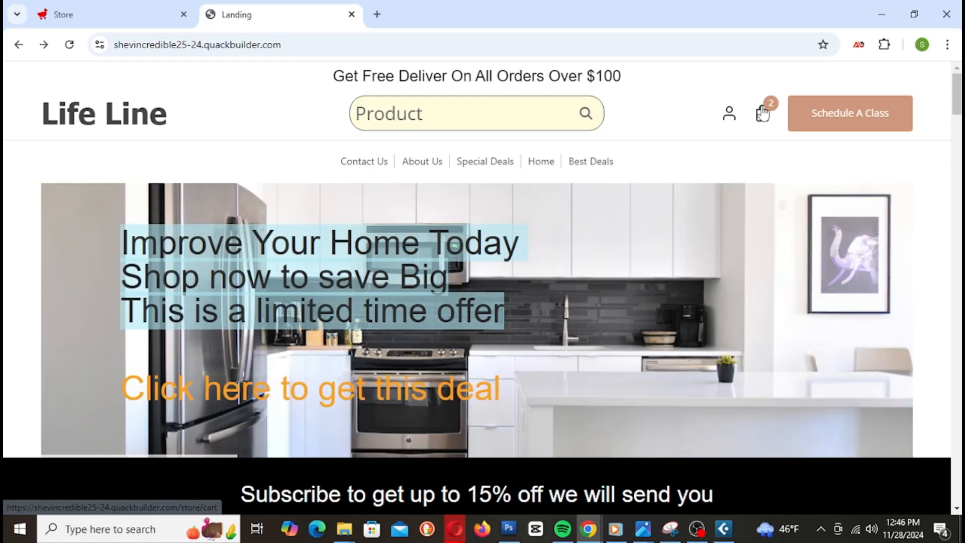
click(764, 115)
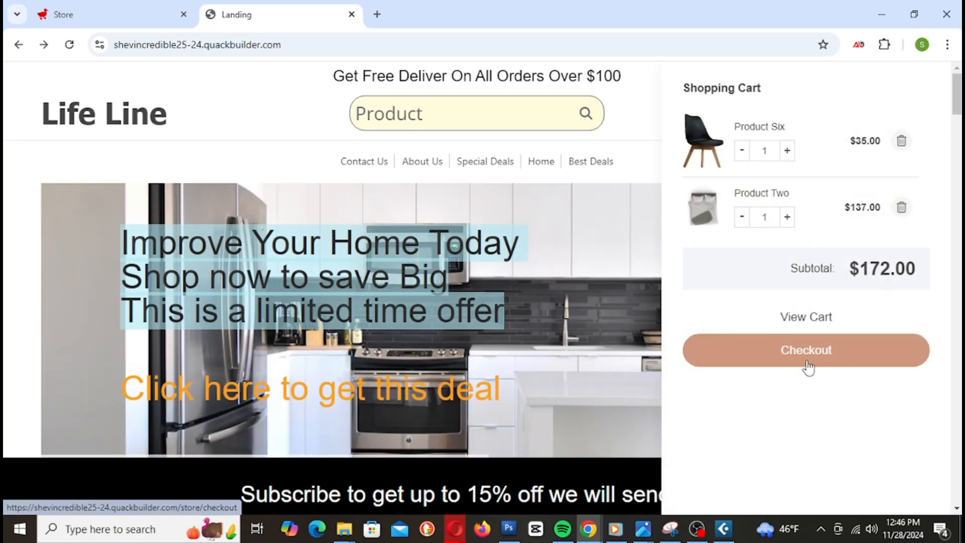
click(806, 352)
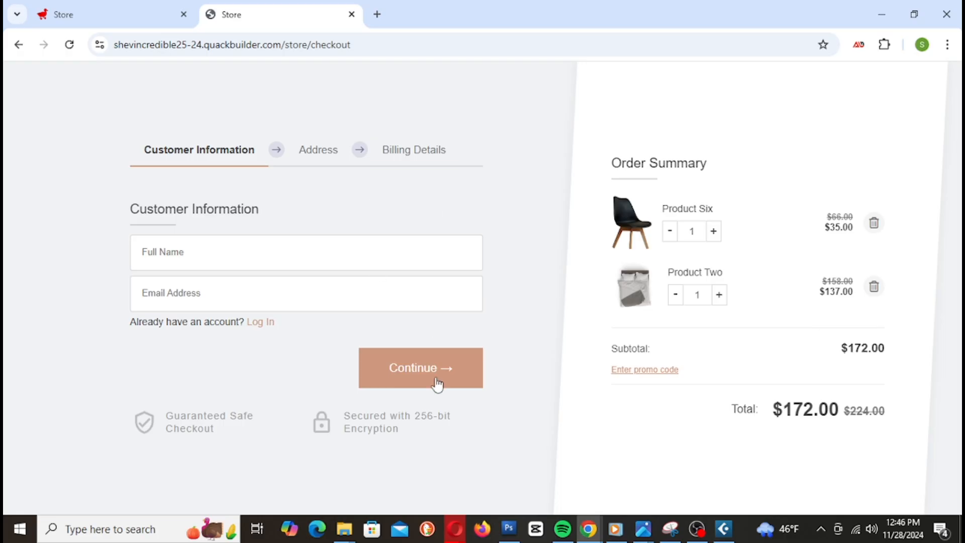
Return to the store's Layout & Styling page, look it over, and open store Settings.
click(105, 13)
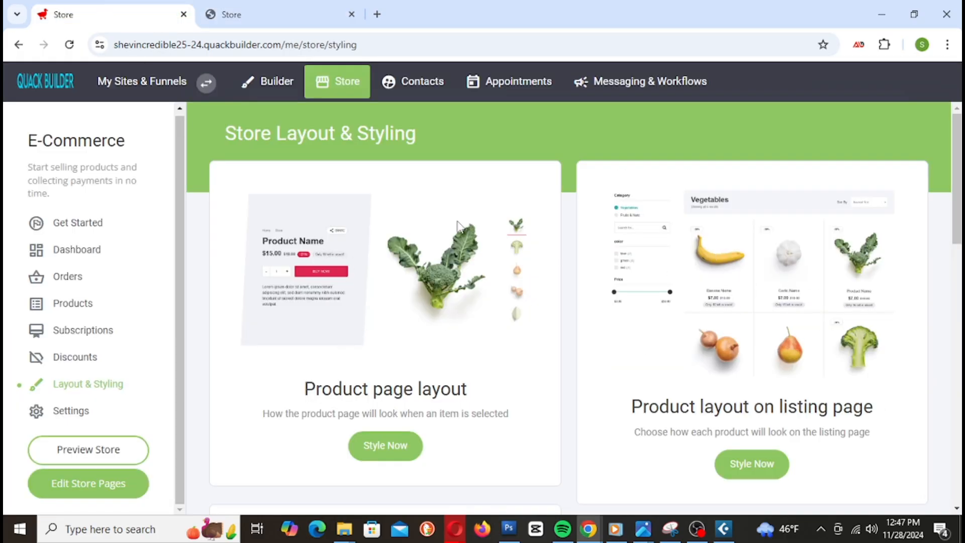
scroll(388, 291, down, 15)
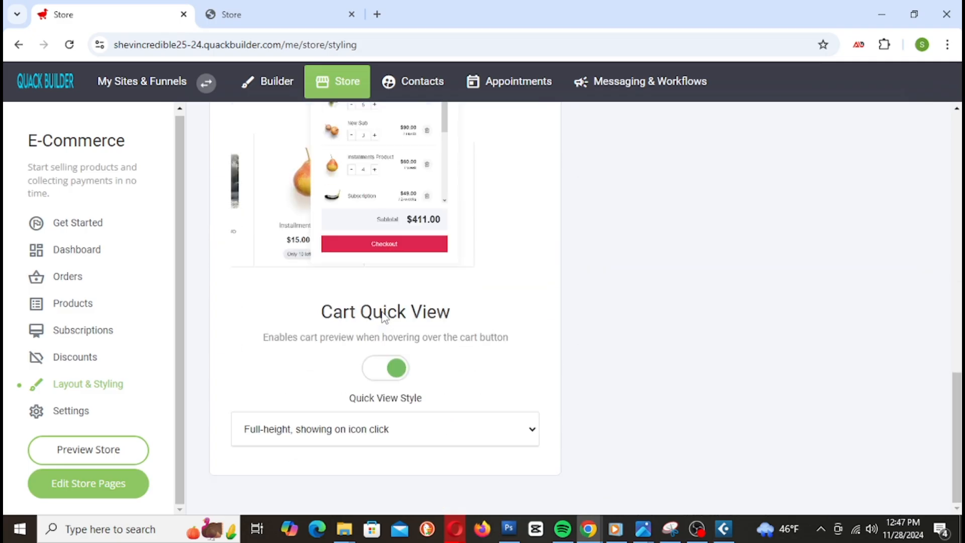
scroll(383, 312, up, 3)
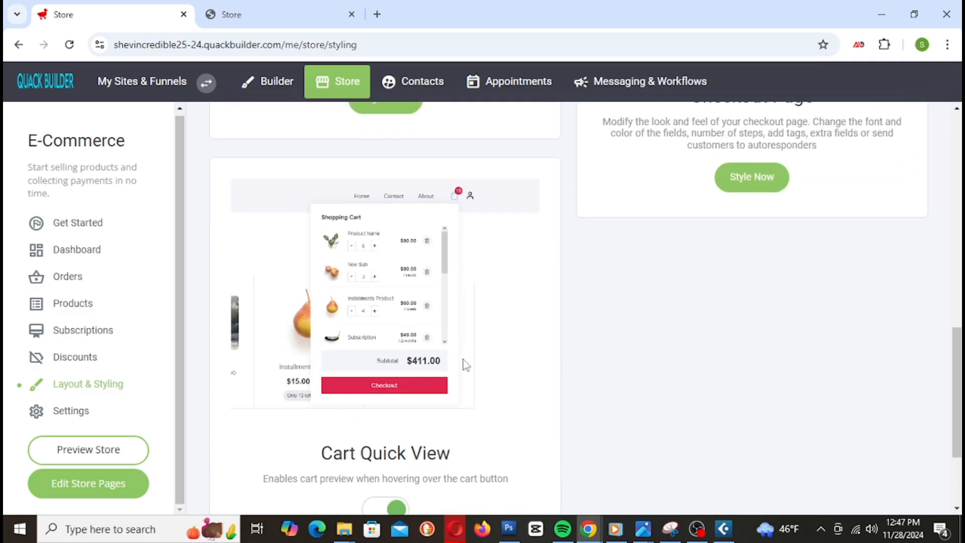
scroll(455, 359, down, 3)
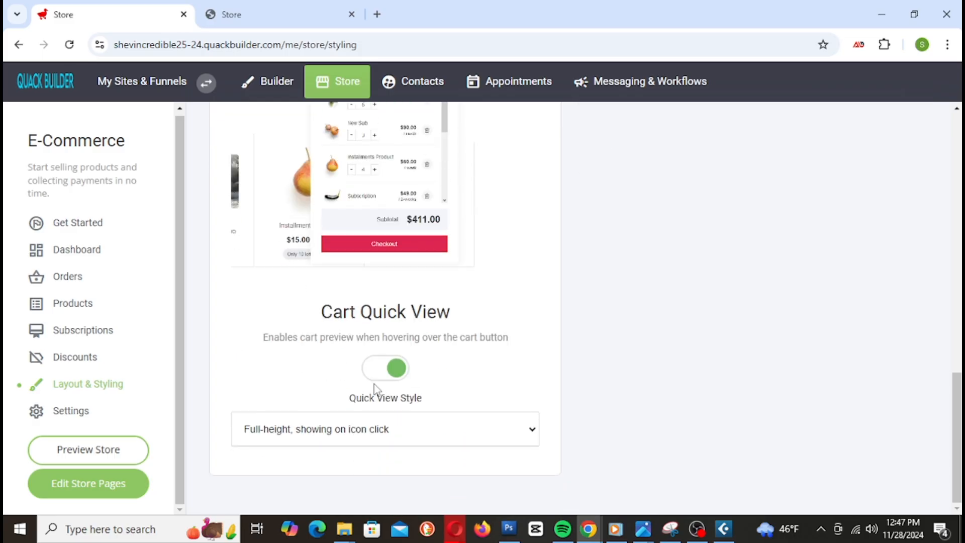
scroll(556, 397, up, 6)
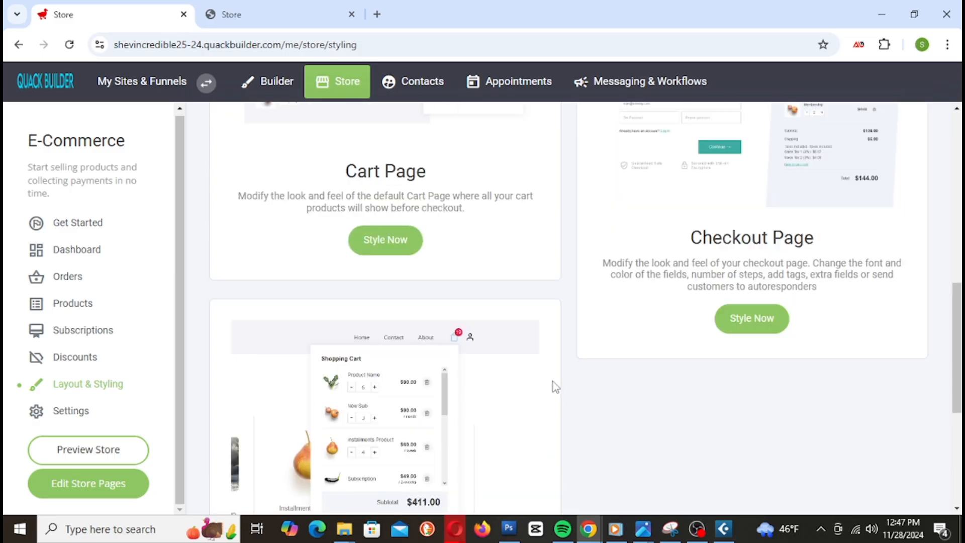
scroll(568, 402, up, 5)
scroll(574, 406, up, 6)
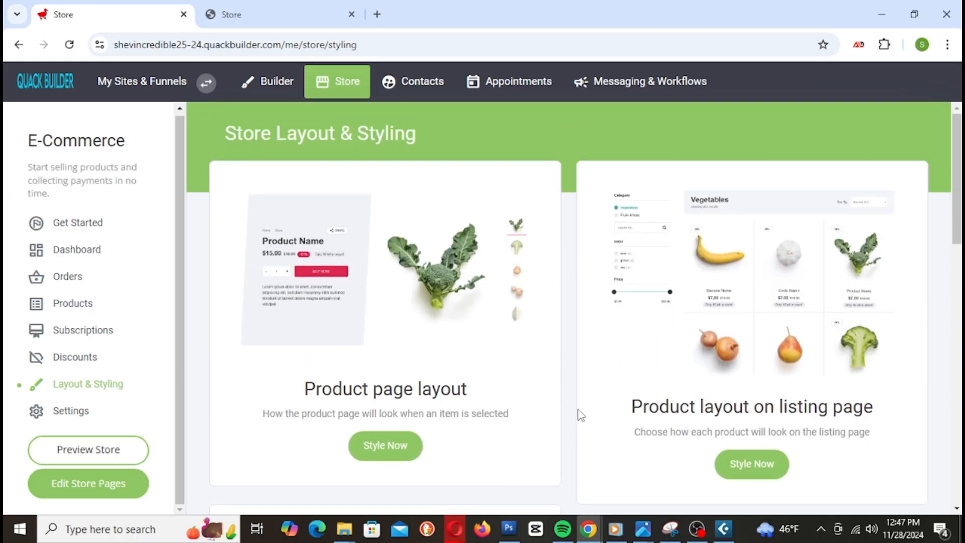
click(71, 415)
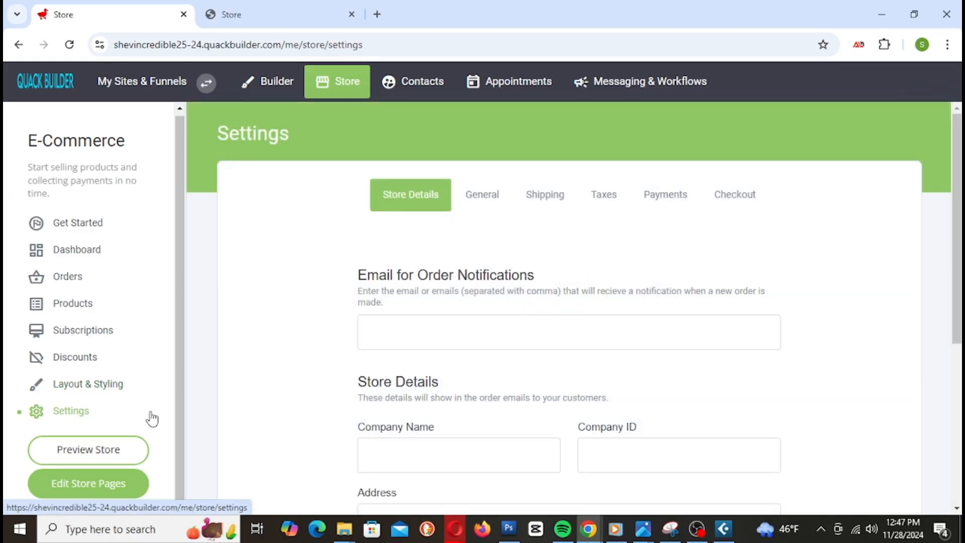
Review the store's General, Shipping and Taxes settings.
scroll(560, 284, down, 6)
scroll(560, 282, up, 6)
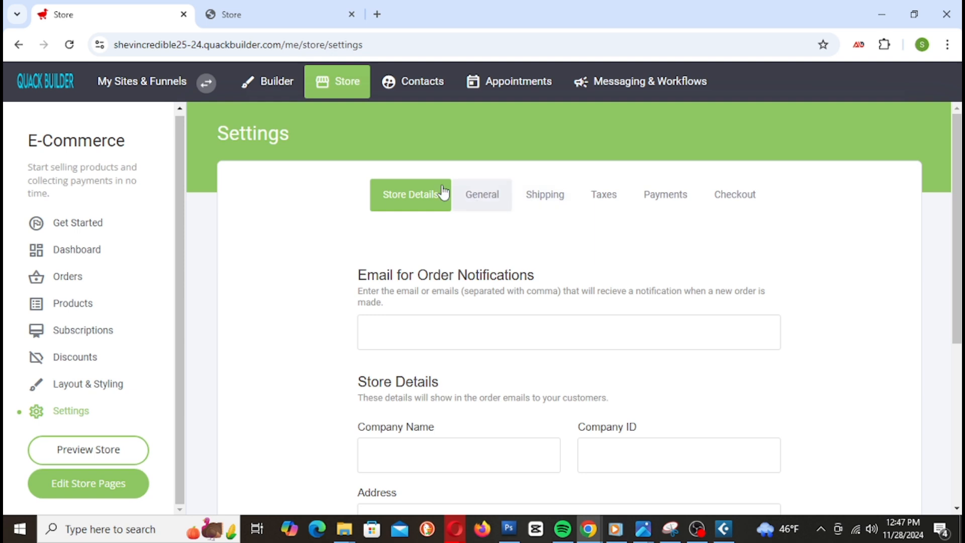
click(480, 203)
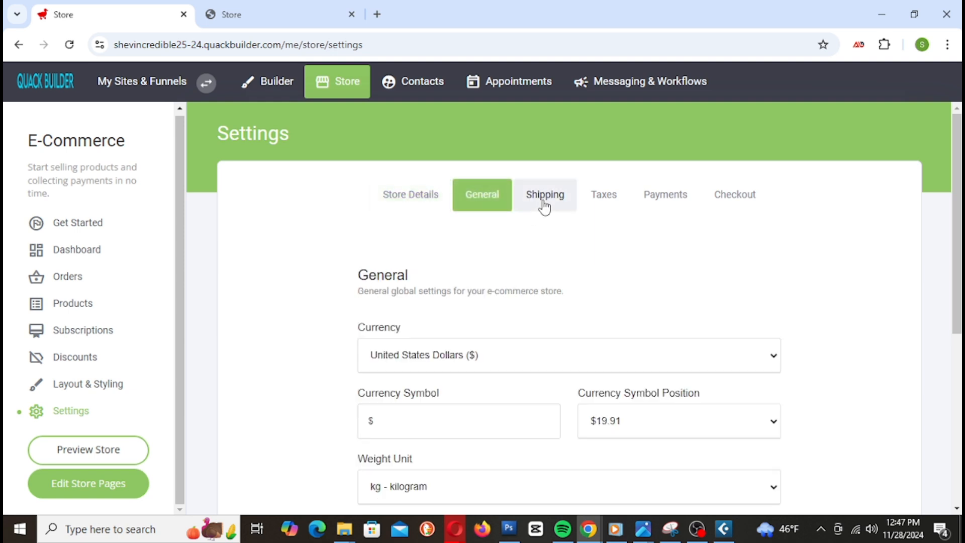
click(544, 206)
click(622, 208)
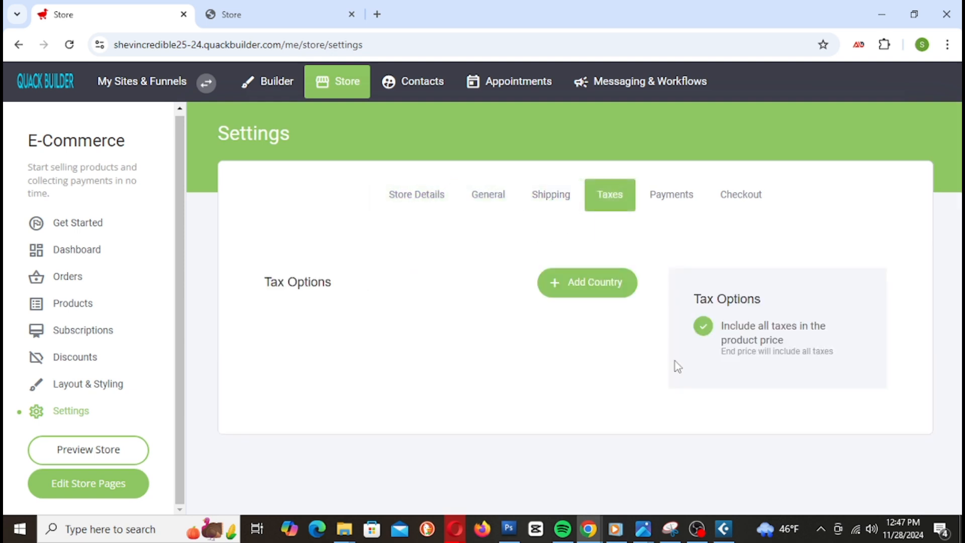
Review Payments settings and browse the list of available payment providers without adding one.
click(668, 205)
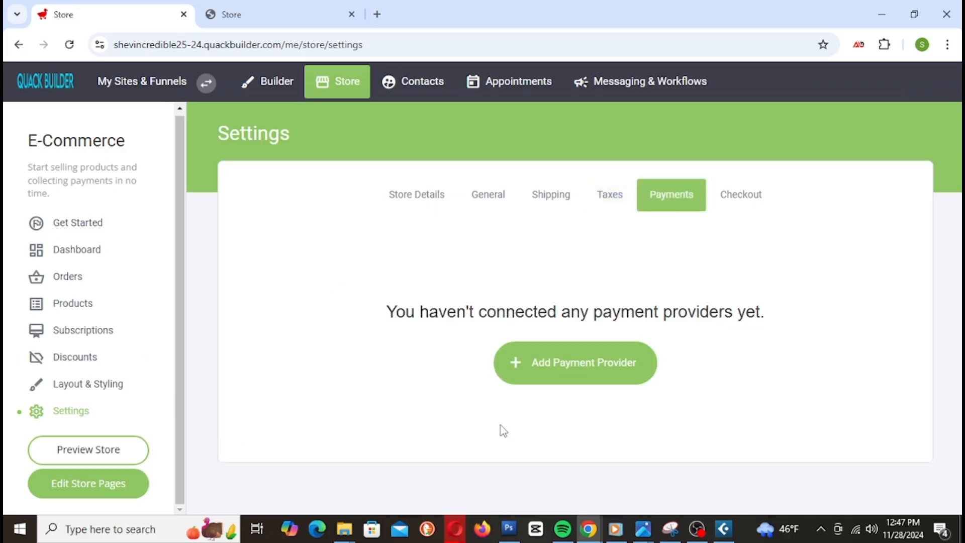
click(609, 380)
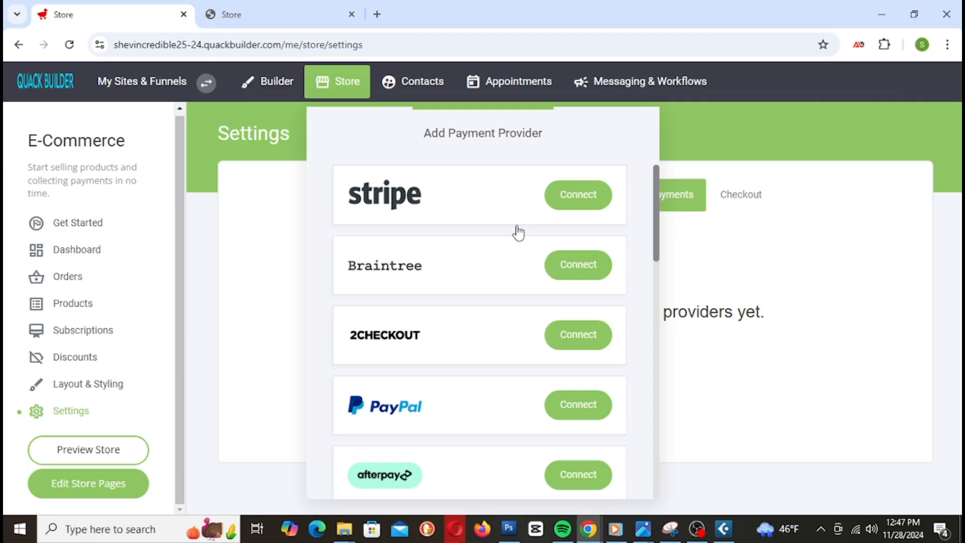
scroll(474, 289, down, 10)
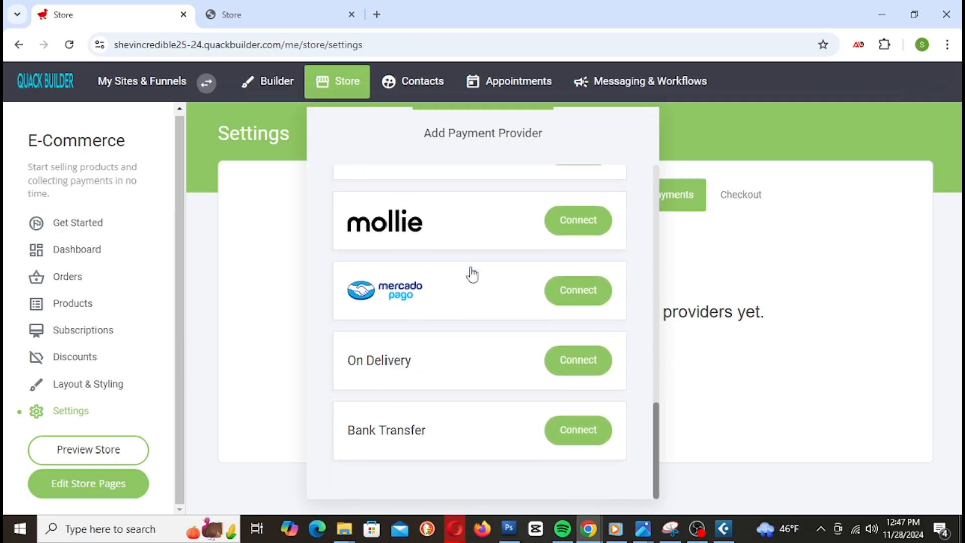
scroll(467, 267, up, 10)
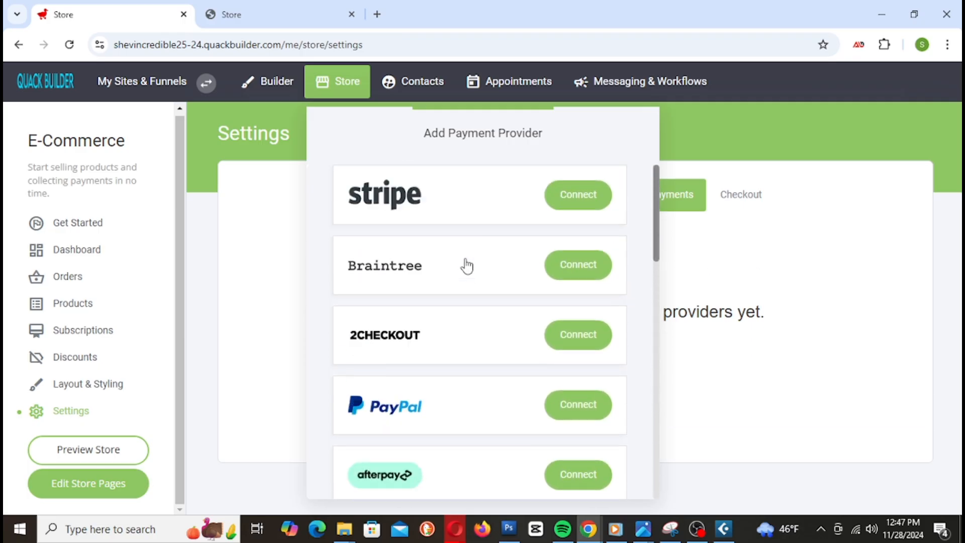
click(827, 193)
Read through the Checkout store policies, then go to Messaging & Workflows.
click(749, 204)
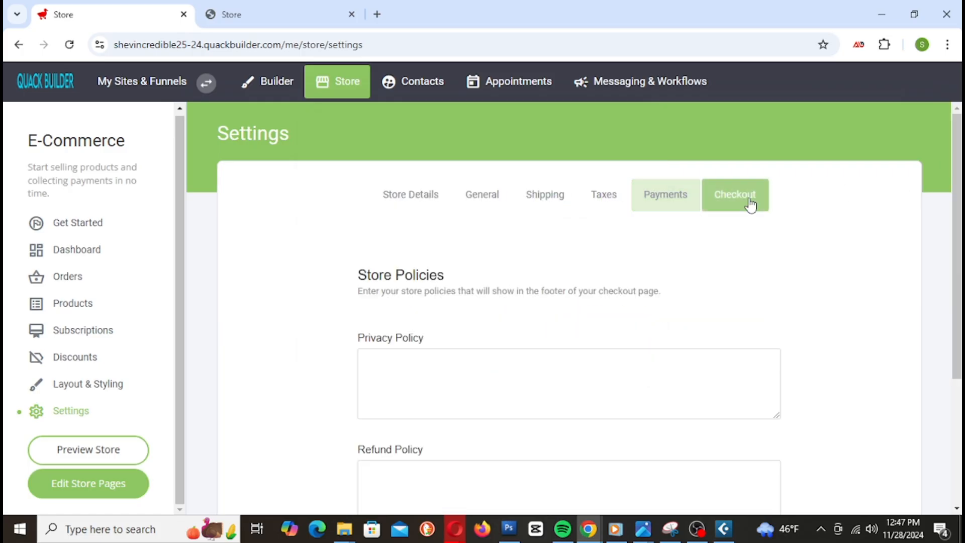
scroll(427, 366, down, 1)
scroll(427, 366, down, 2)
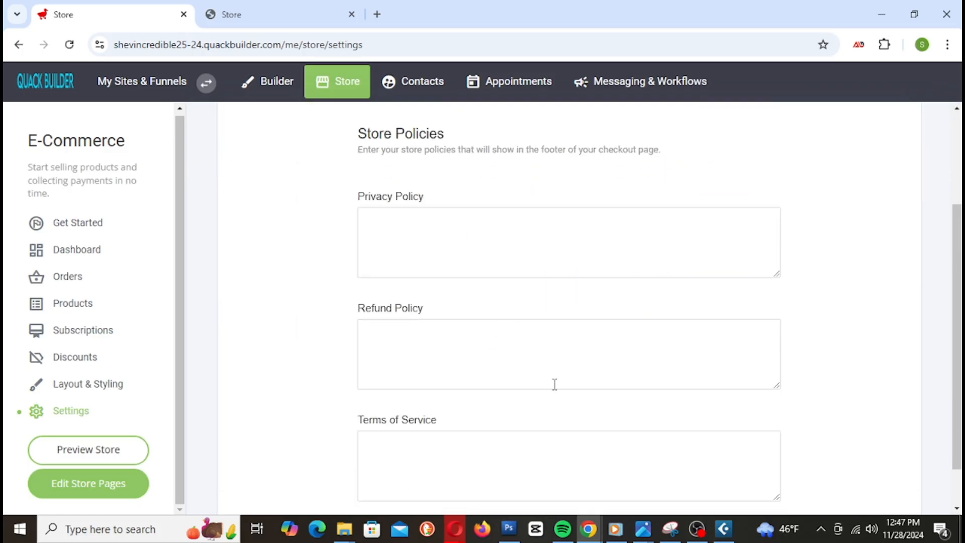
scroll(552, 395, down, 1)
scroll(555, 380, up, 4)
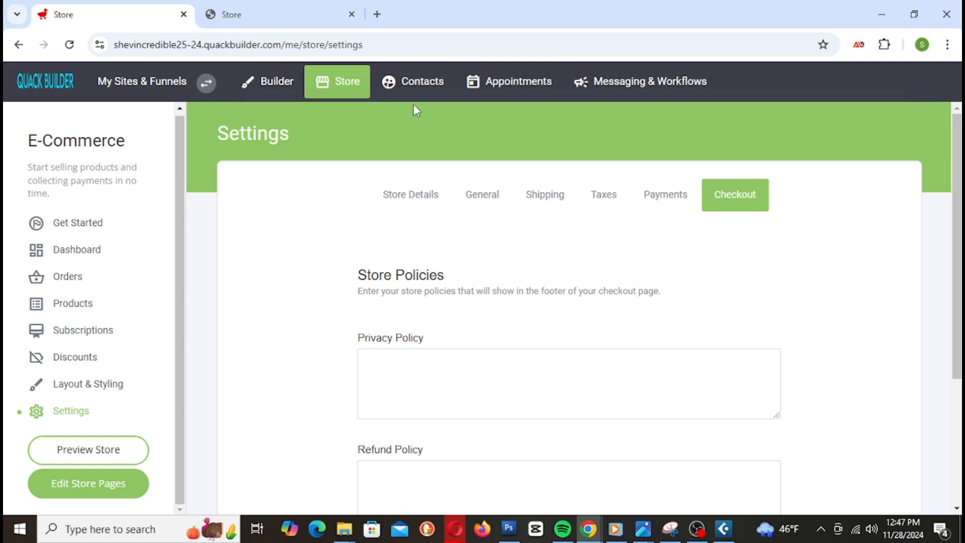
click(673, 86)
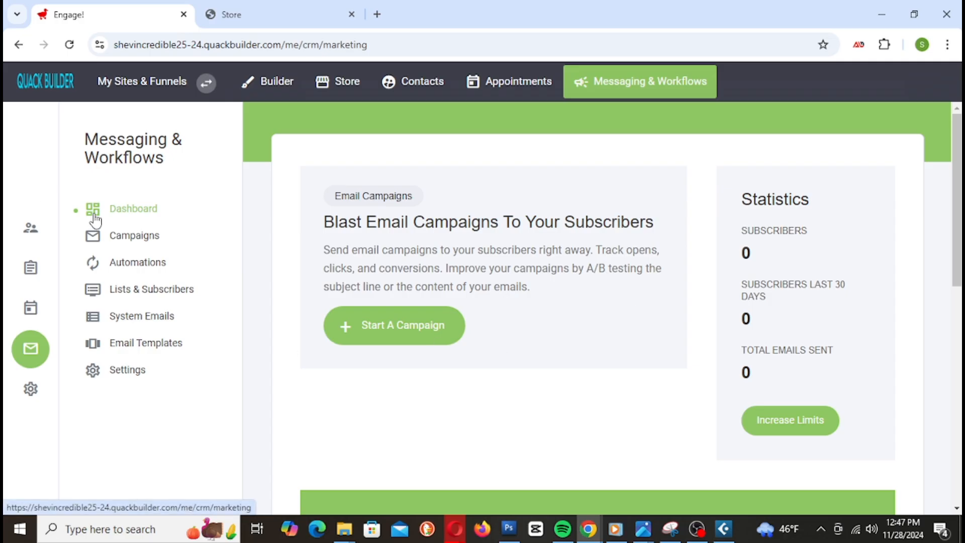
Create a new email campaign named 'Pluming Services'.
click(145, 240)
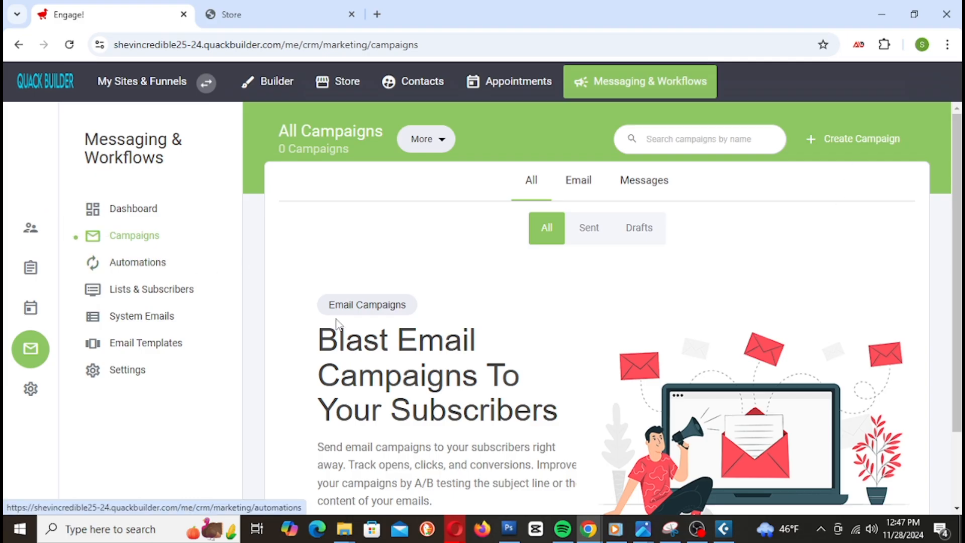
click(867, 141)
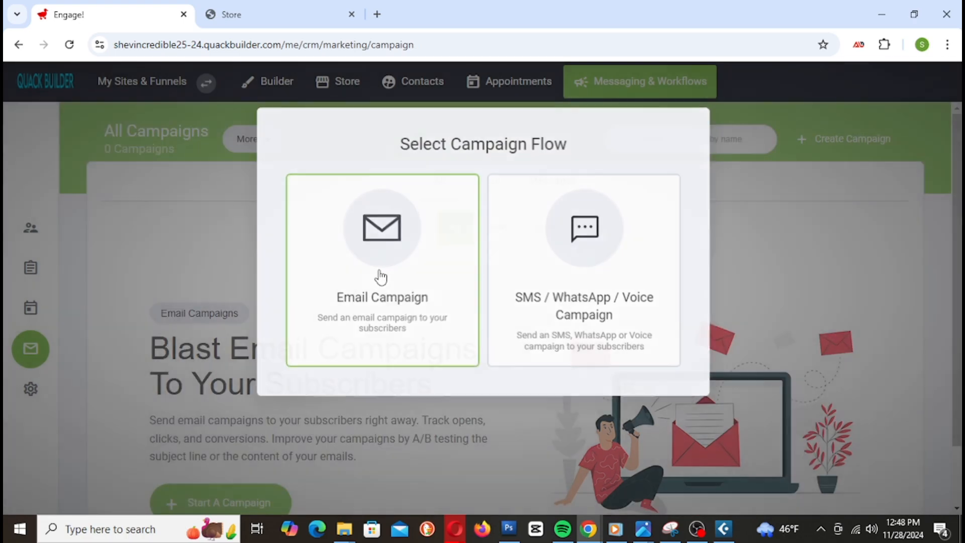
click(381, 276)
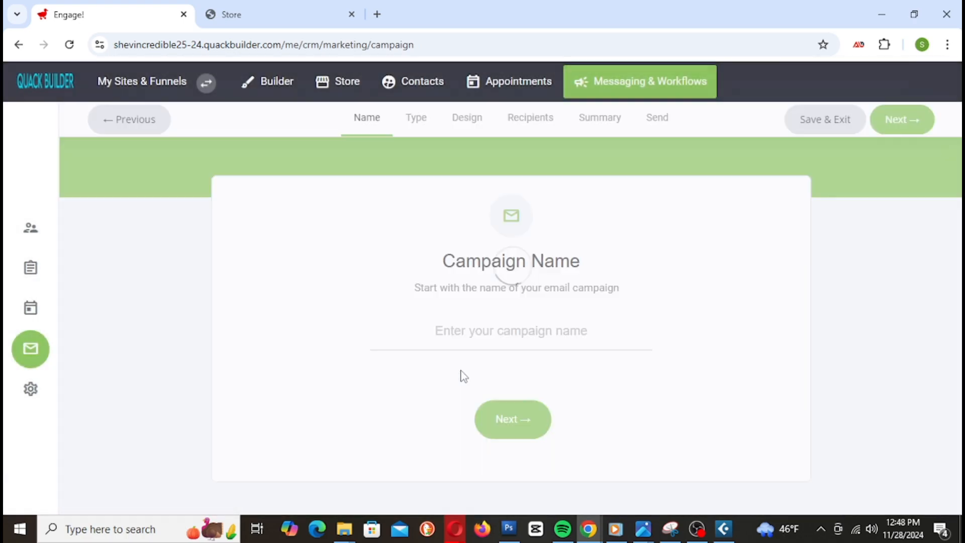
click(505, 431)
click(476, 370)
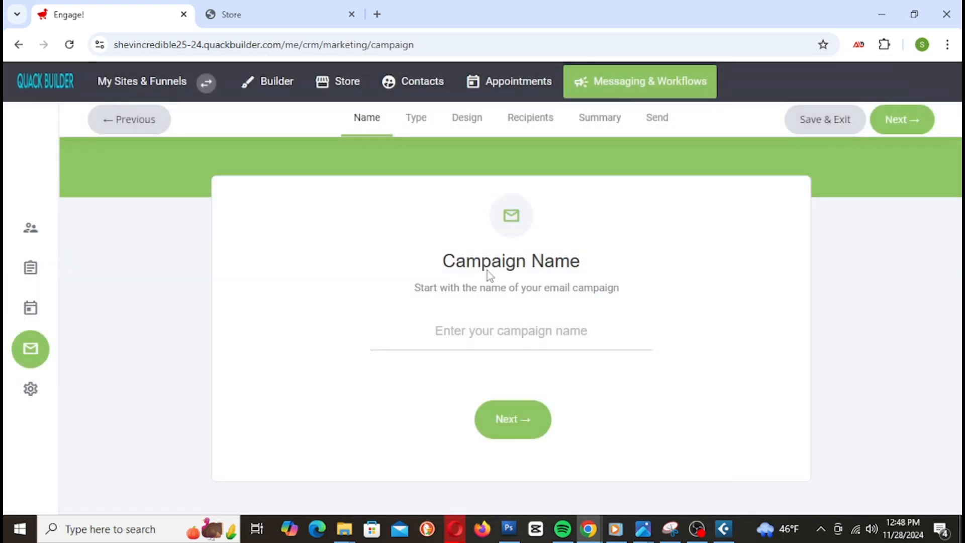
click(486, 317)
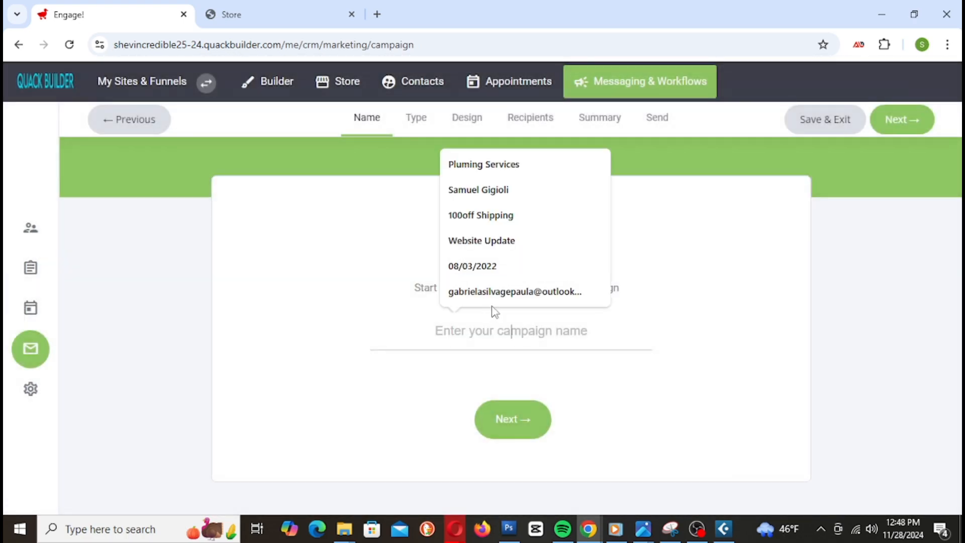
click(454, 170)
click(508, 416)
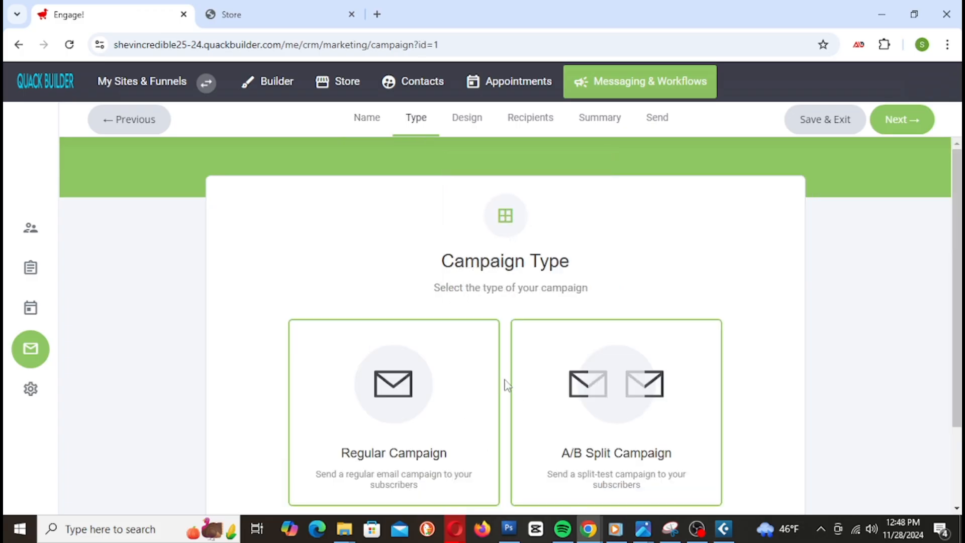
Continue past the campaign type and choose the 'Save 20% Now' email template.
scroll(532, 351, down, 2)
click(532, 457)
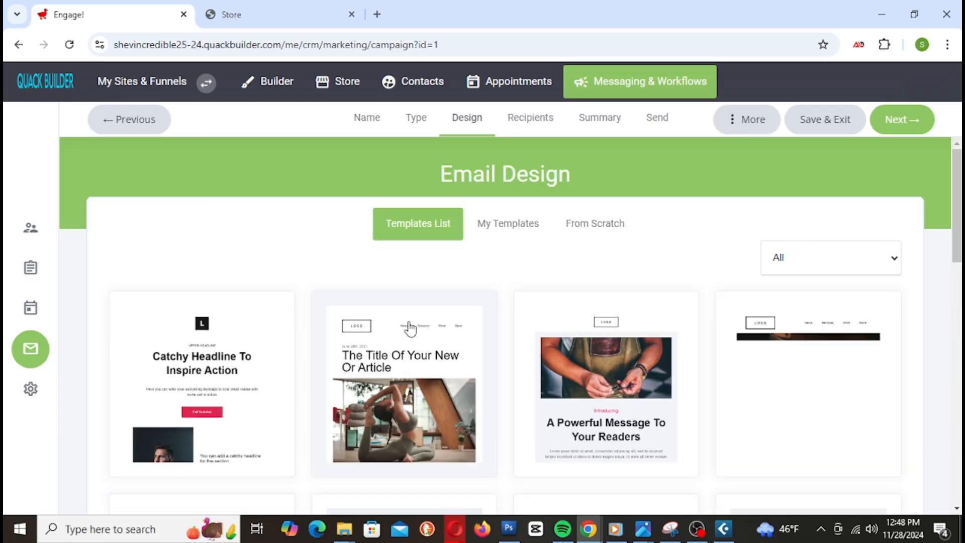
scroll(744, 337, down, 15)
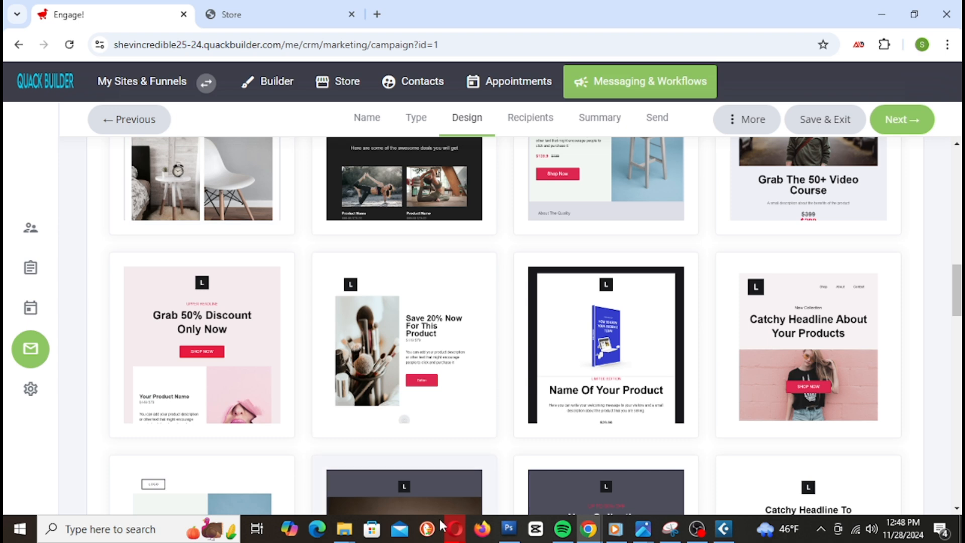
click(415, 369)
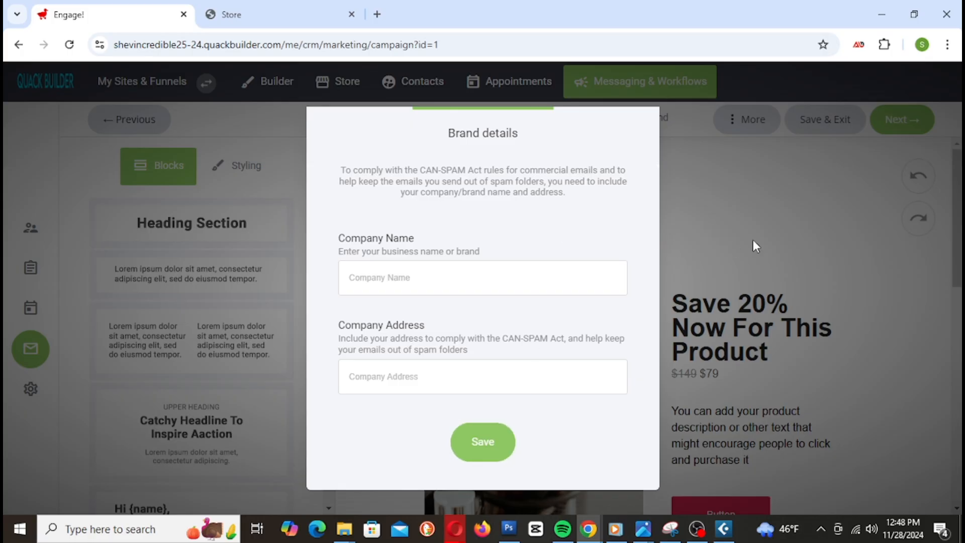
Enter 'Life Line' as the brand's company name.
click(487, 440)
click(446, 346)
mouse_move(449, 113)
mouse_down()
mouse_move(466, 125)
mouse_move(774, 186)
mouse_move(467, 166)
mouse_move(431, 104)
mouse_move(432, 115)
mouse_up()
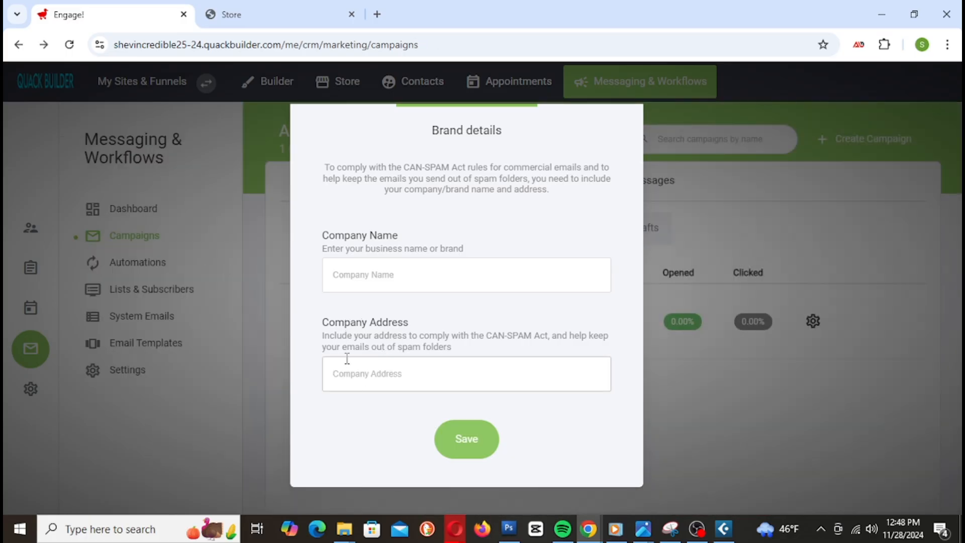
click(400, 287)
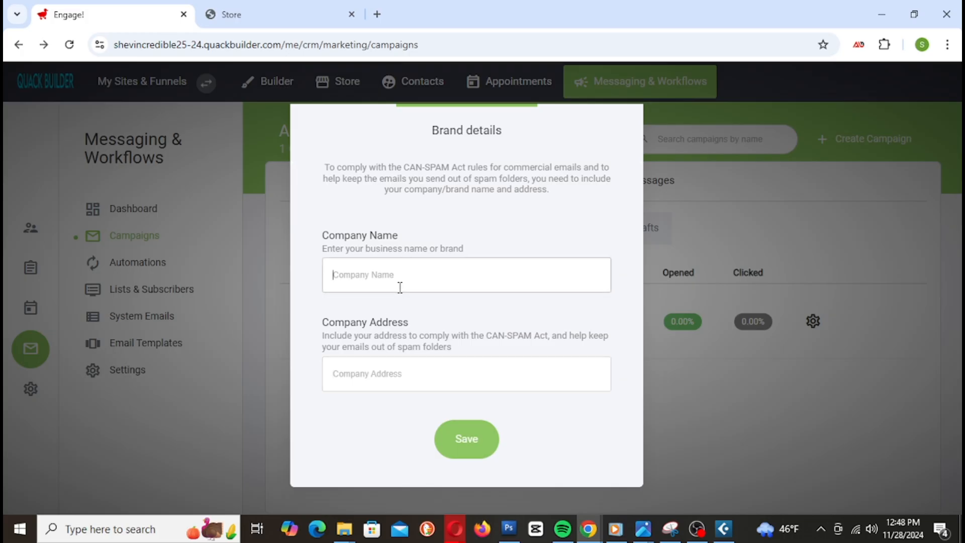
text(Life Line)
key(ctrl+a)
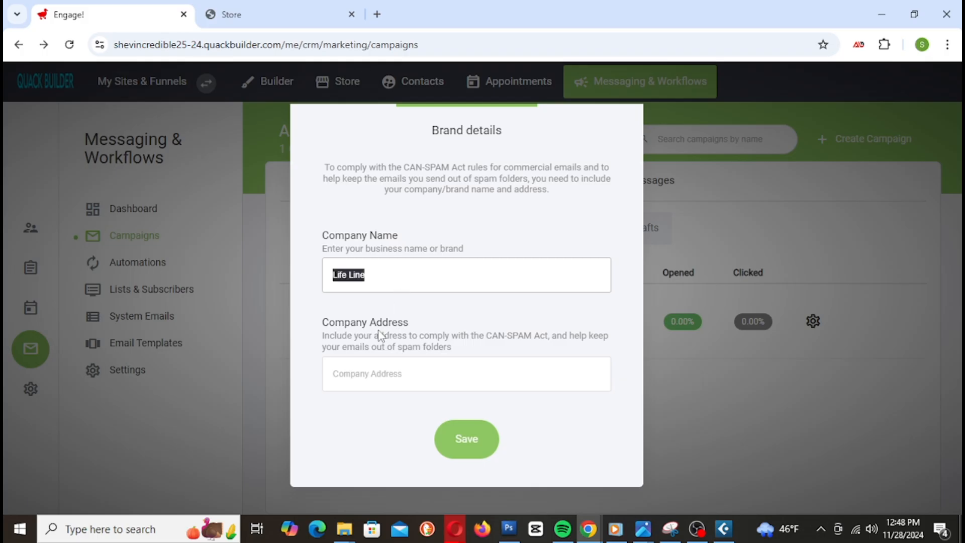
click(456, 443)
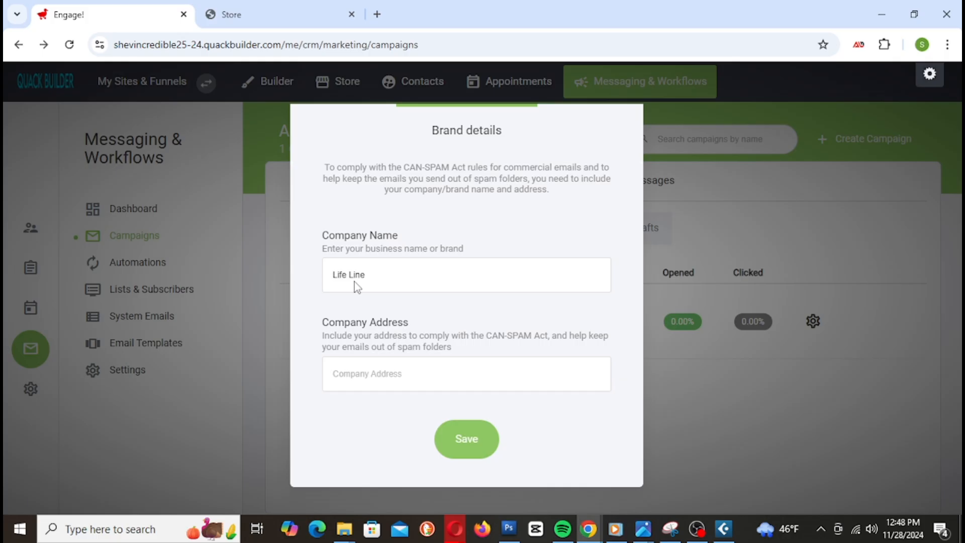
click(482, 351)
Set the company address to 'LifeLine', save the brand details, and return to the messaging dashboard.
double_click(381, 279)
key(ctrl+a)
key(ctrl+c)
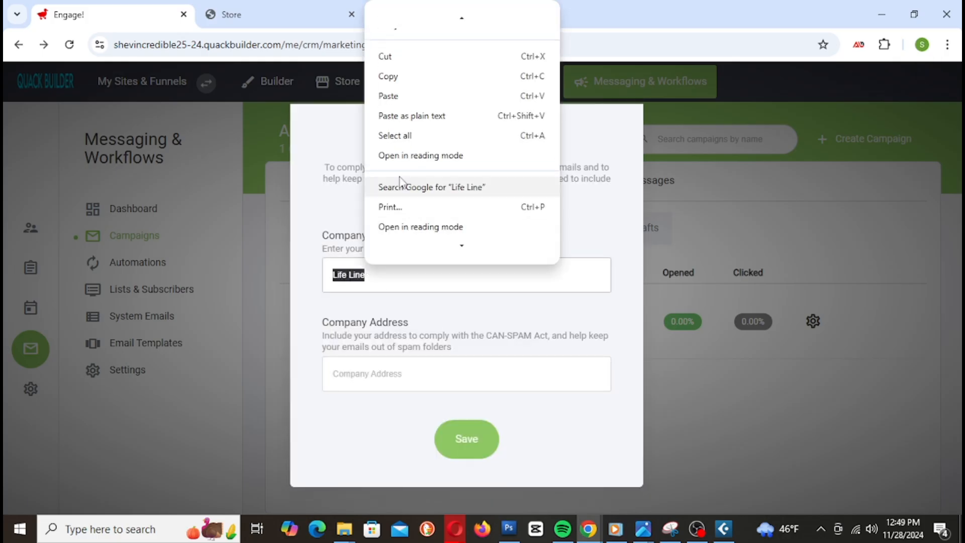
click(391, 76)
click(398, 370)
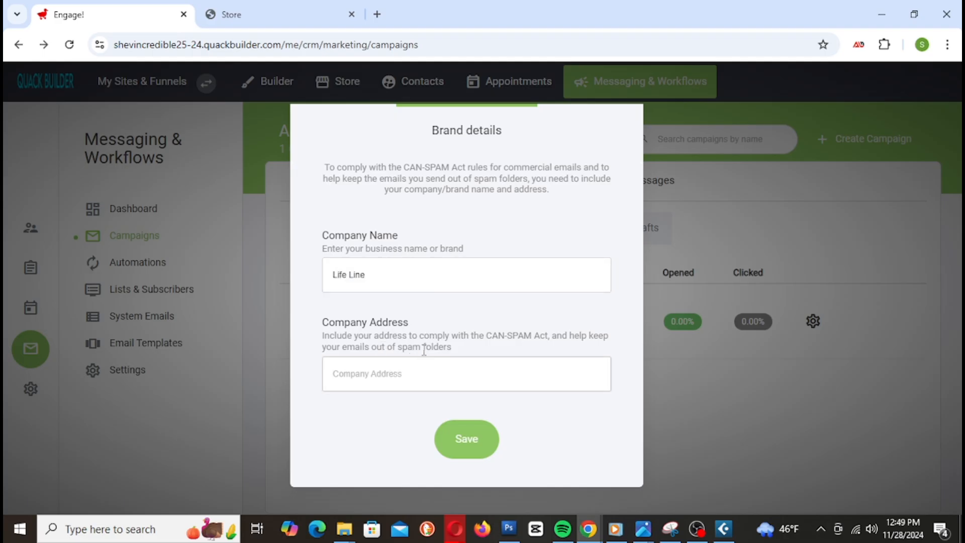
key(ctrl+v)
key(BackSpace)
click(392, 382)
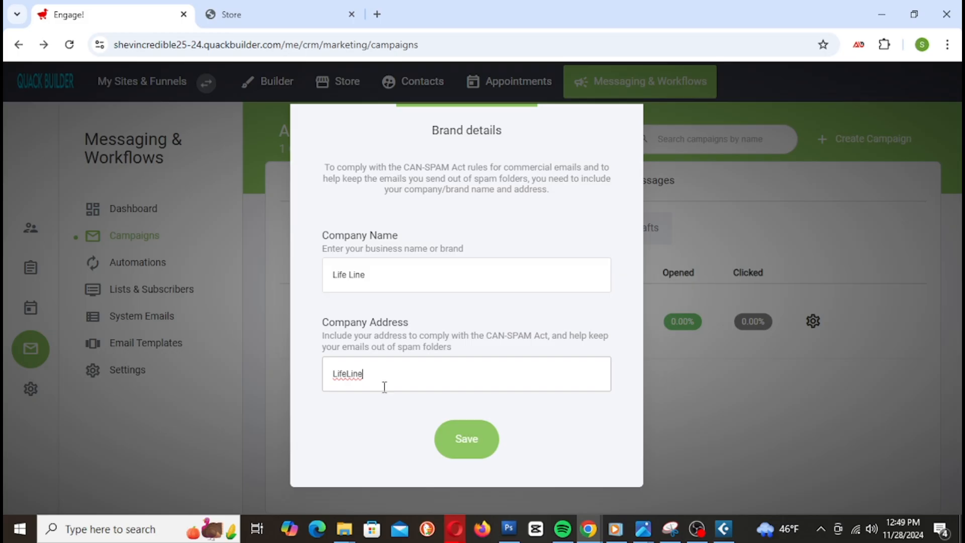
drag(489, 383, 293, 389)
key(Right)
click(468, 451)
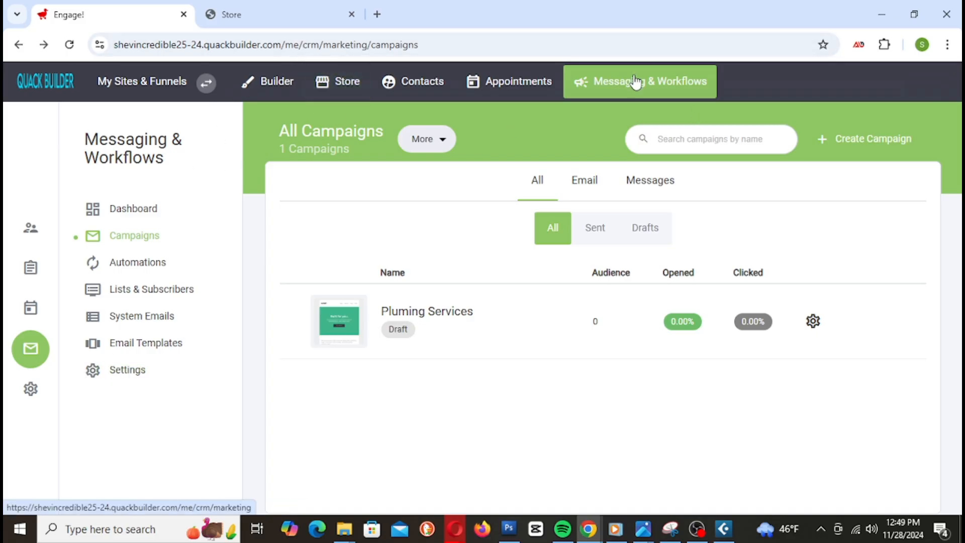
click(627, 92)
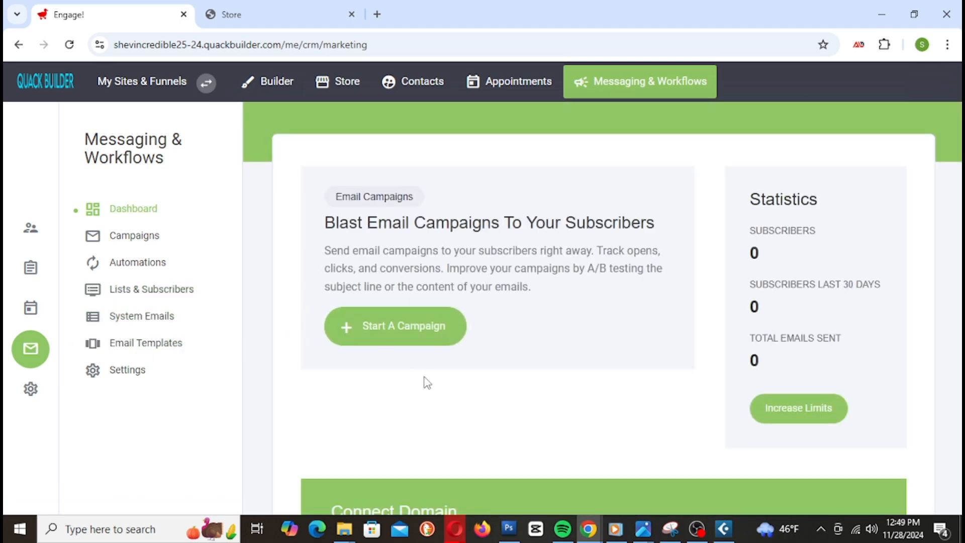
Begin an SMS/WhatsApp/Voice campaign, back out to campaigns, and open the Life Line site in Builder.
click(421, 326)
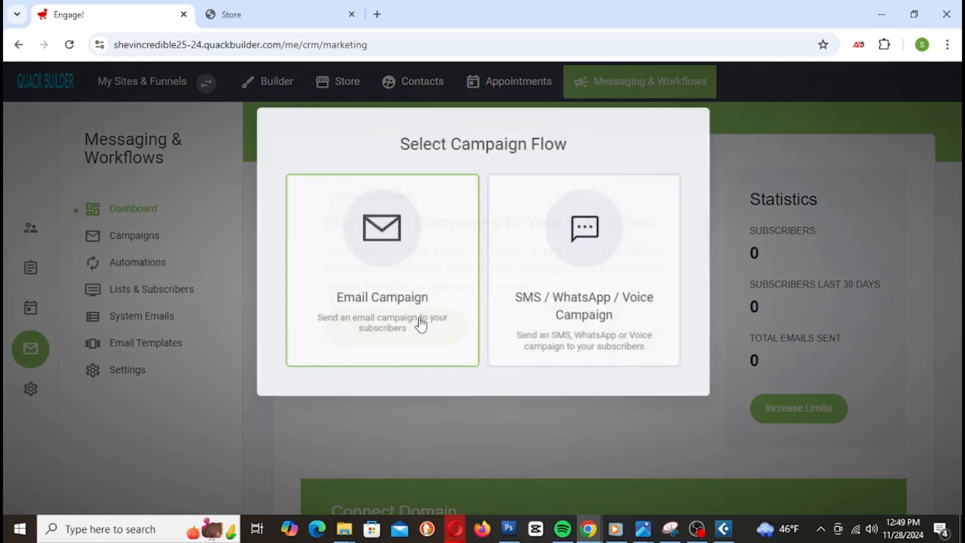
click(616, 260)
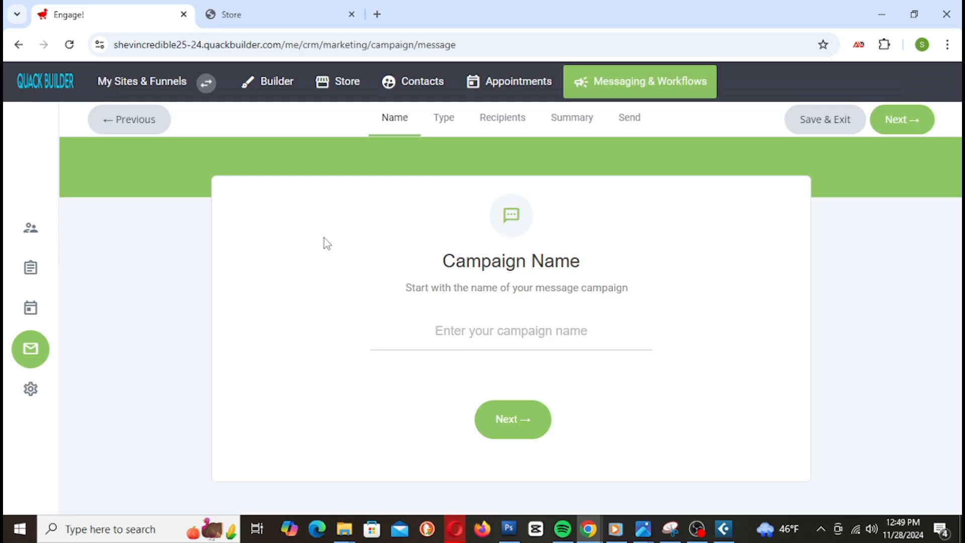
click(128, 121)
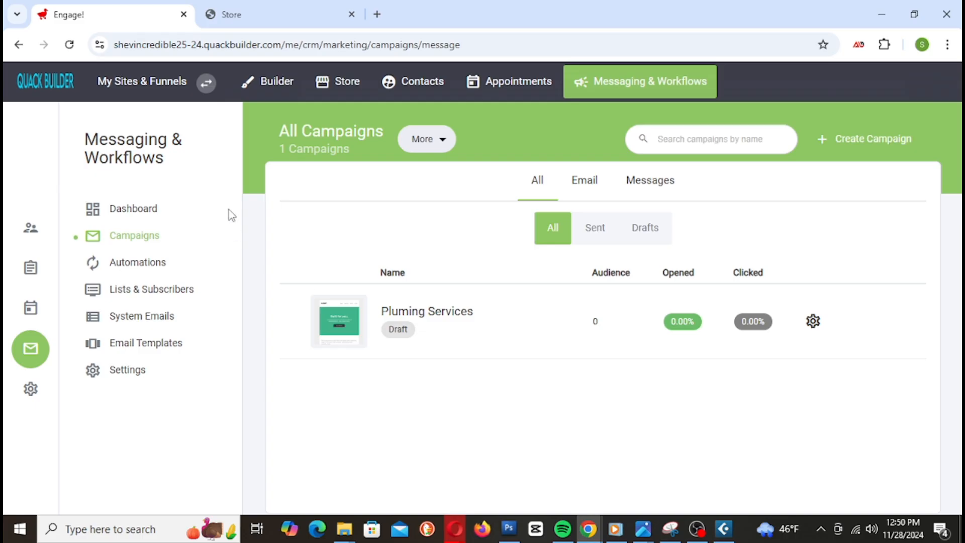
click(267, 84)
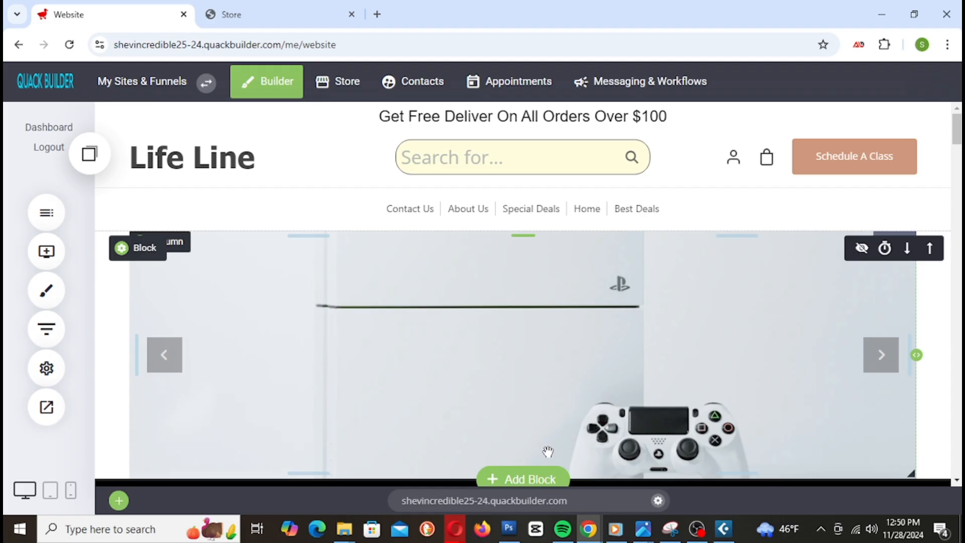
scroll(378, 247, down, 1)
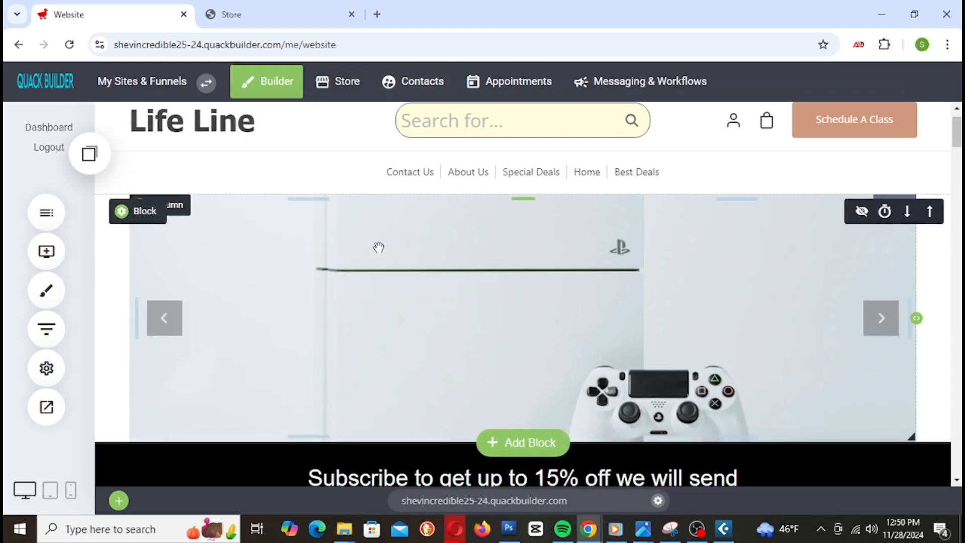
scroll(379, 264, down, 10)
scroll(372, 276, up, 8)
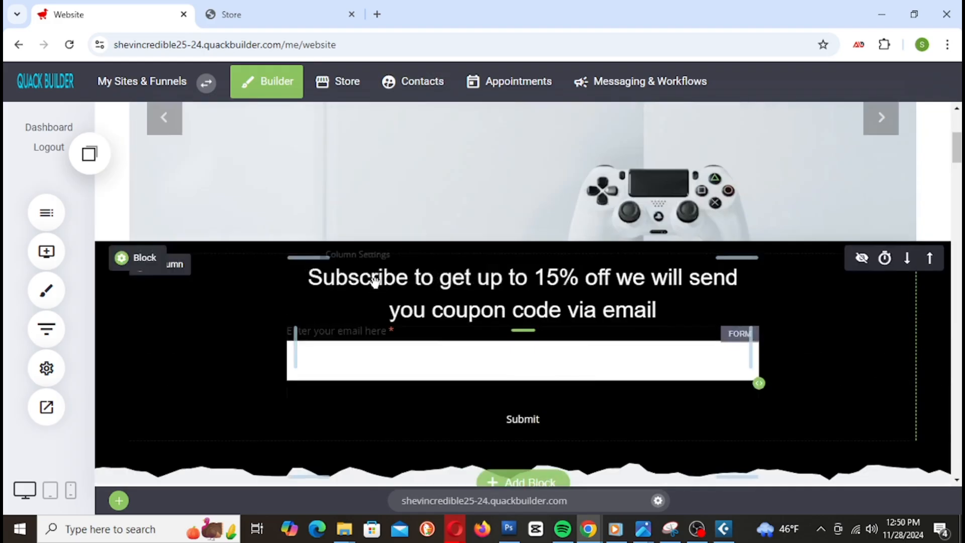
scroll(375, 281, up, 5)
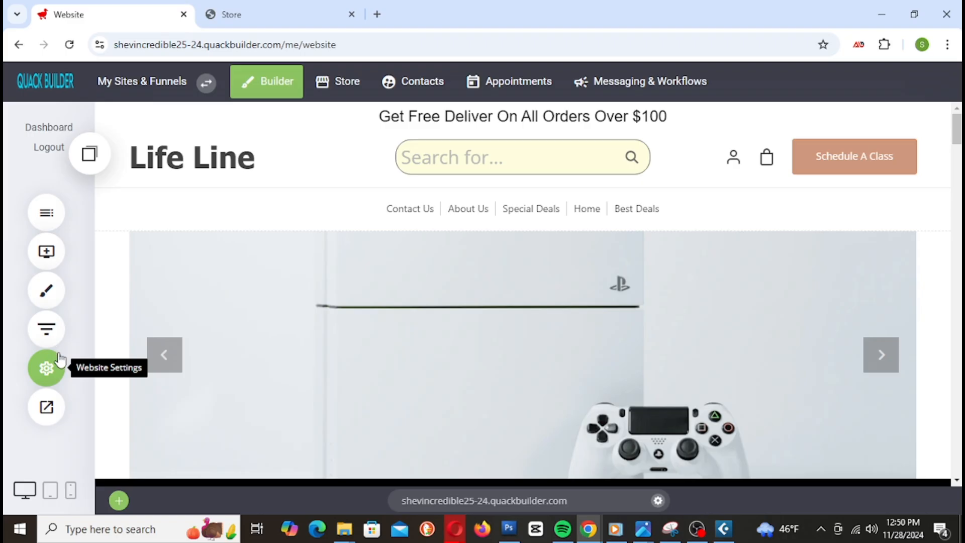
Browse the apps available under Website Settings > Applications, then open System Emails.
click(47, 367)
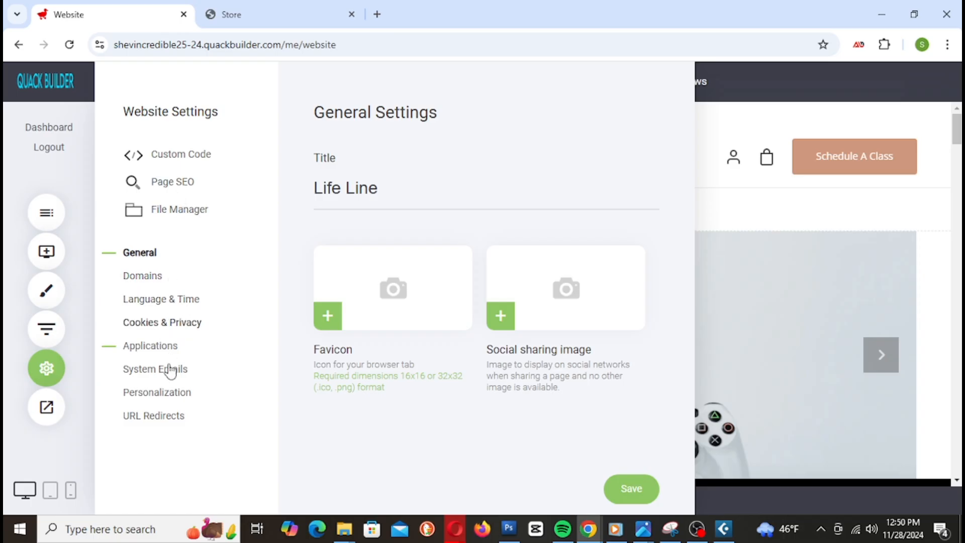
click(184, 348)
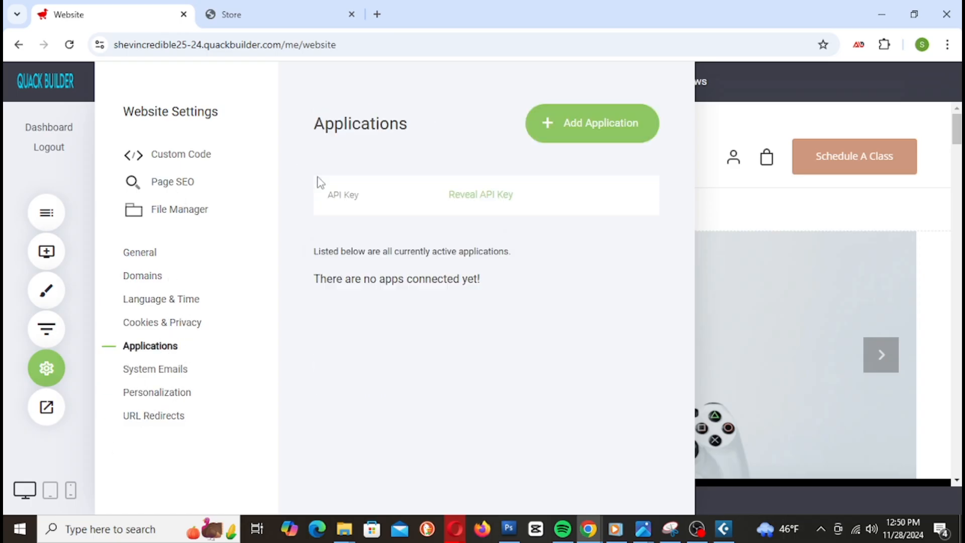
click(574, 126)
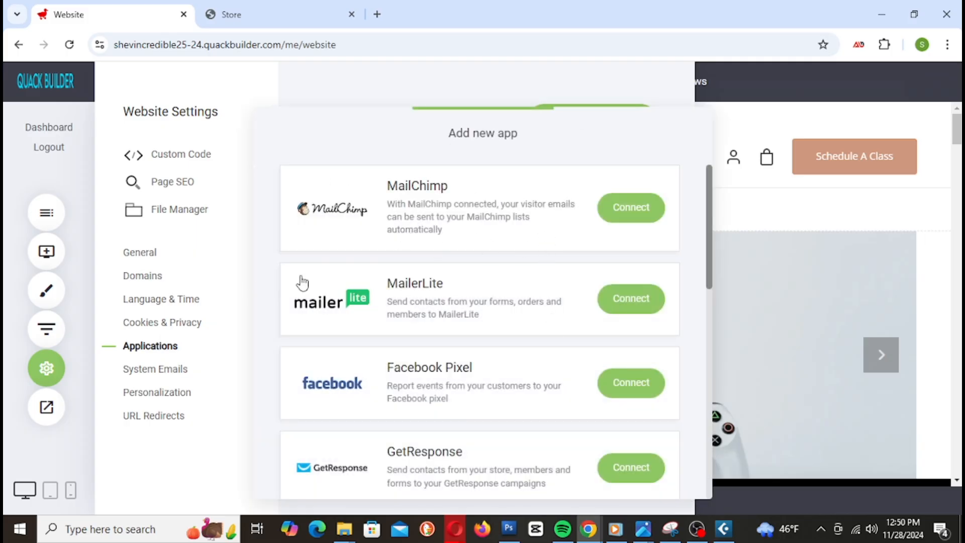
scroll(442, 300, down, 8)
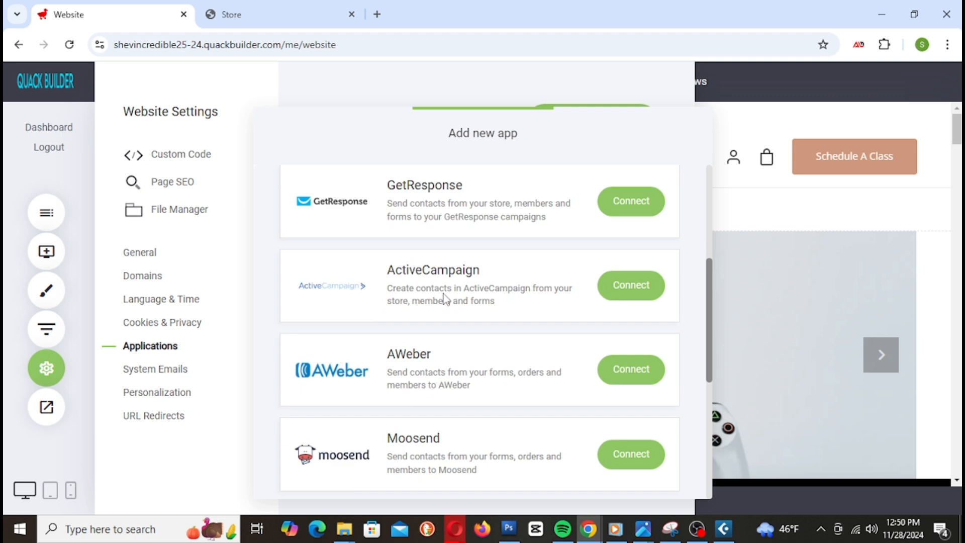
scroll(443, 297, down, 3)
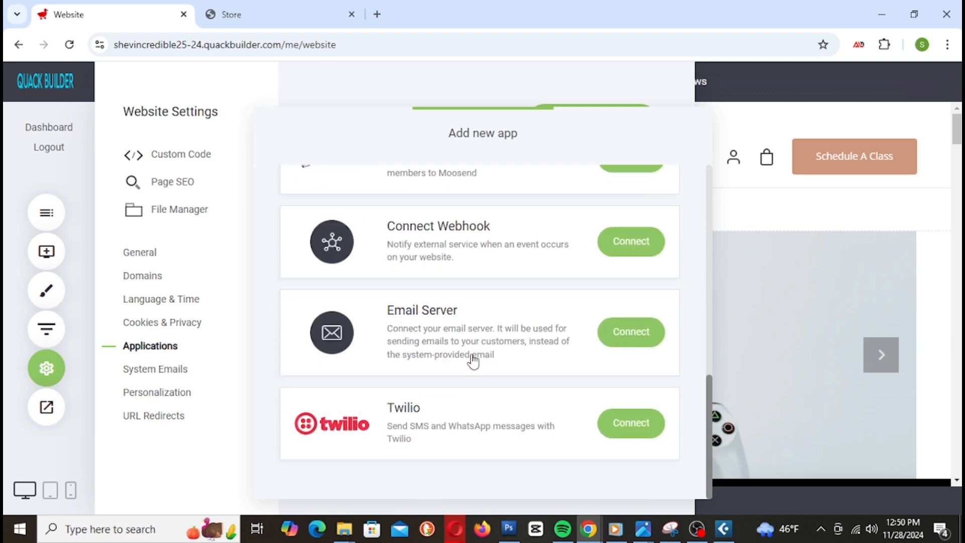
scroll(483, 321, up, 1)
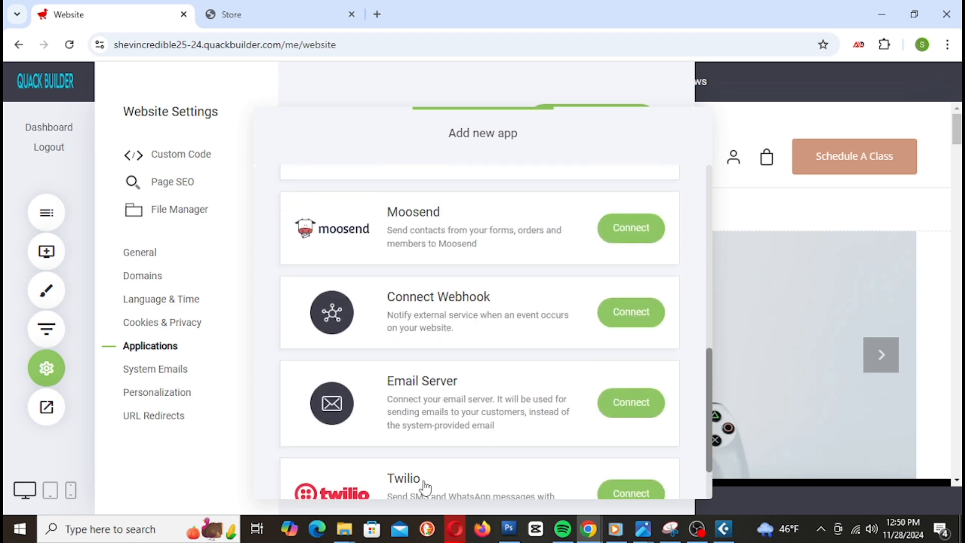
scroll(420, 480, down, 1)
scroll(474, 442, up, 3)
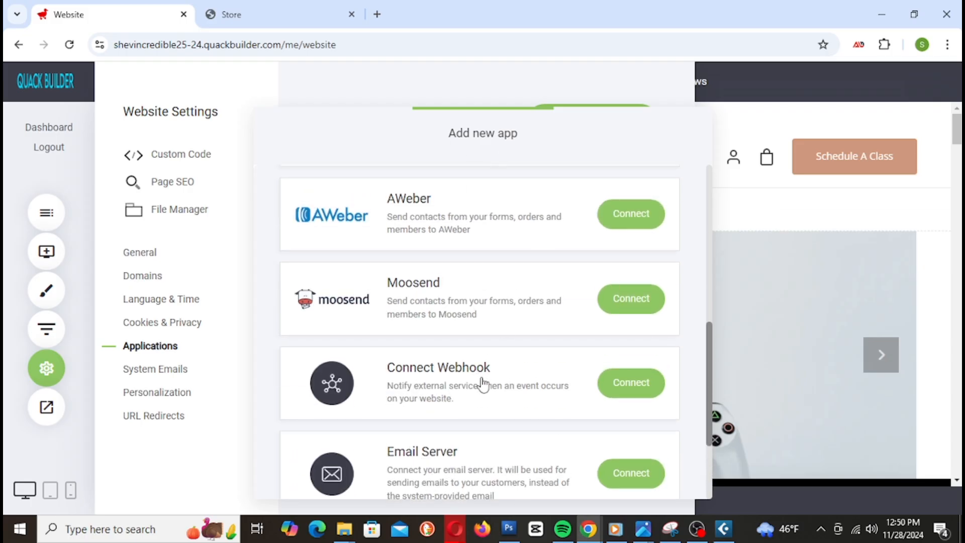
click(156, 361)
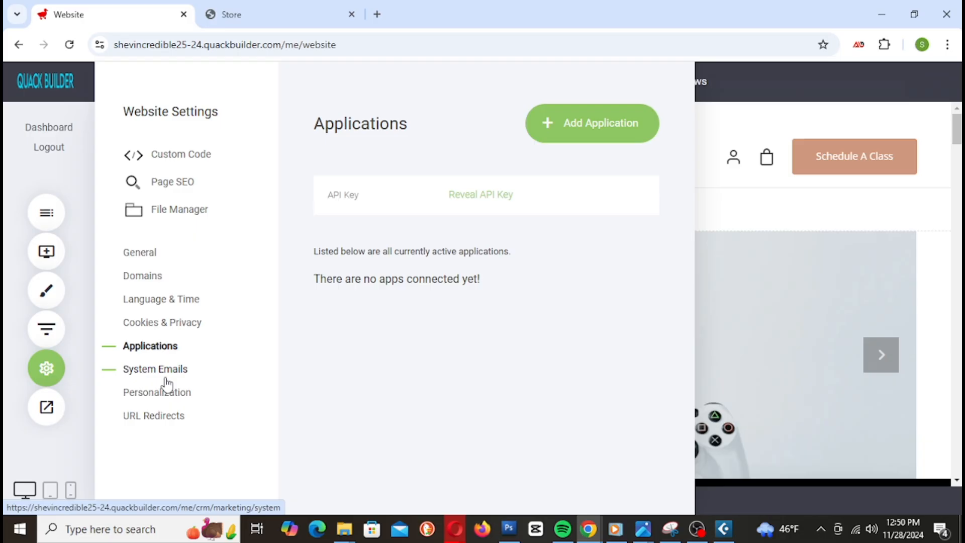
click(166, 378)
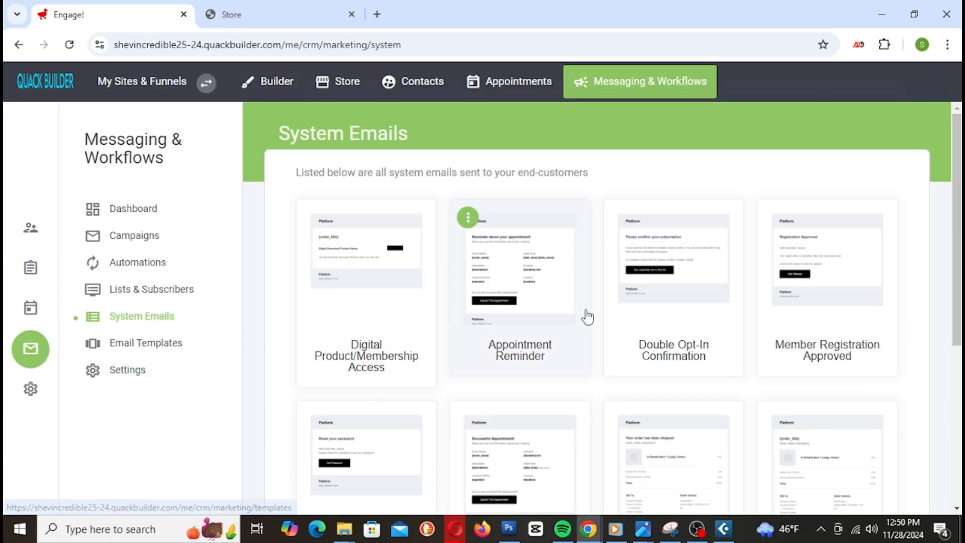
scroll(583, 318, down, 5)
Scroll back up the System Emails grid and return to the Life Line site in Builder.
scroll(612, 375, up, 5)
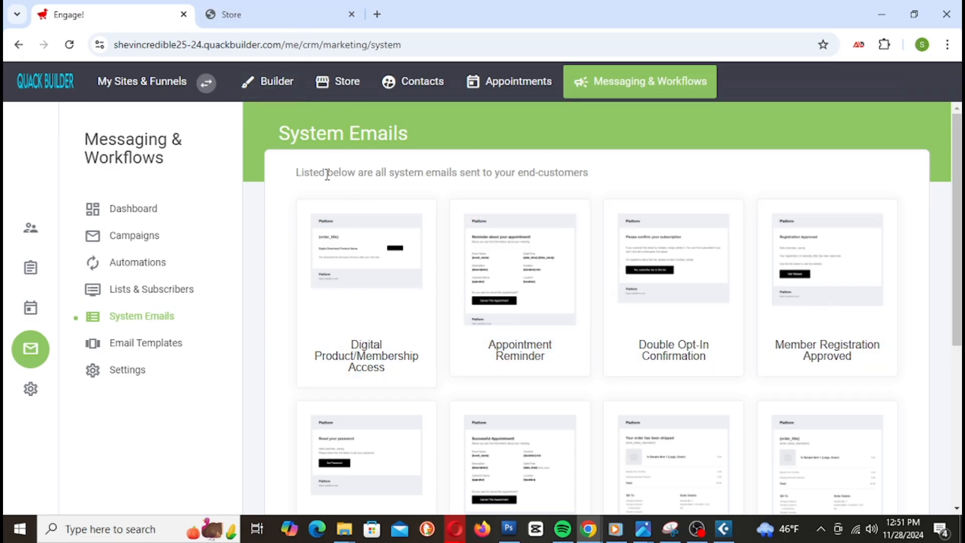
click(264, 88)
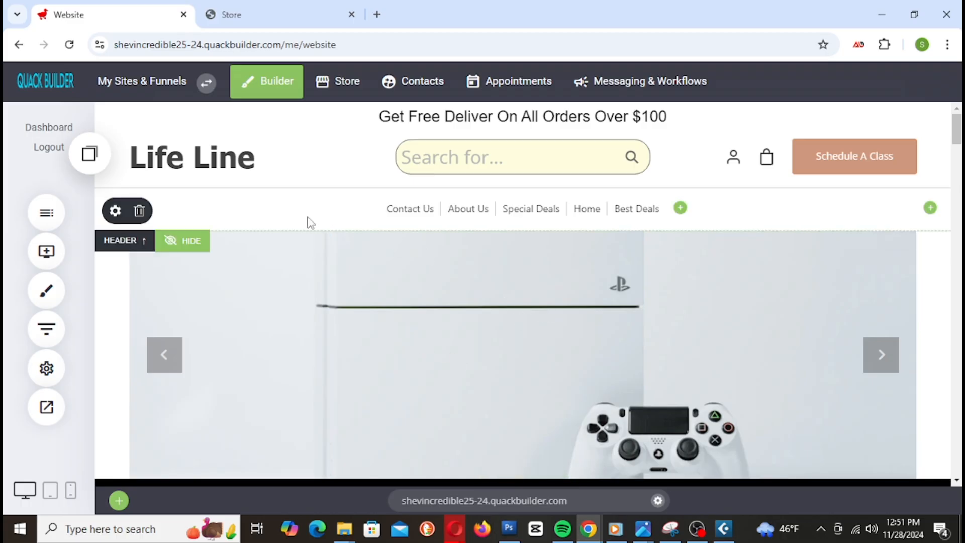
mouse_move(298, 223)
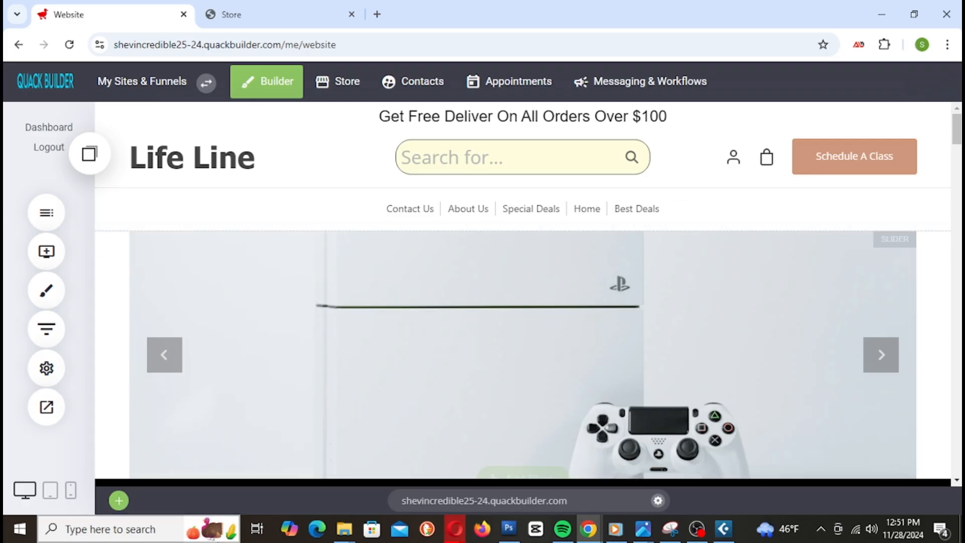
click(217, 539)
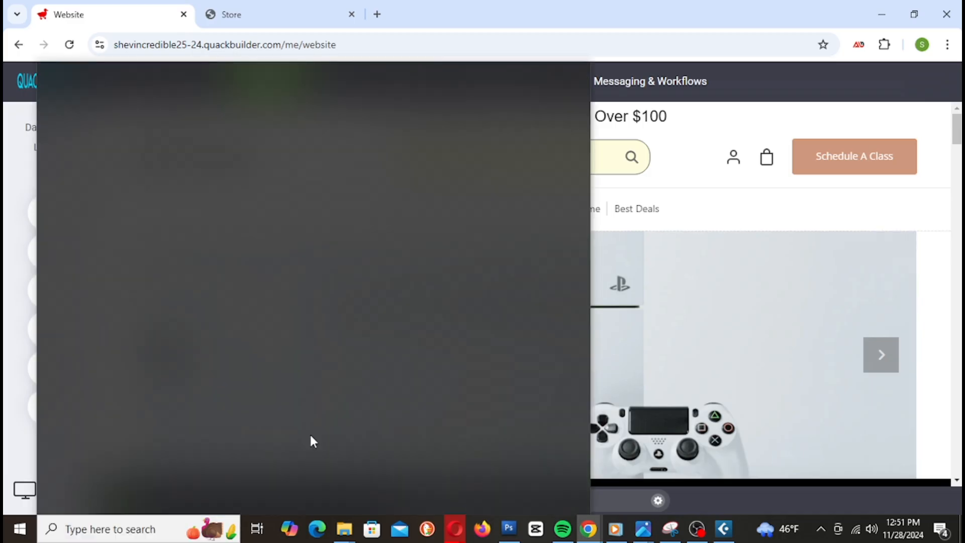
click(758, 252)
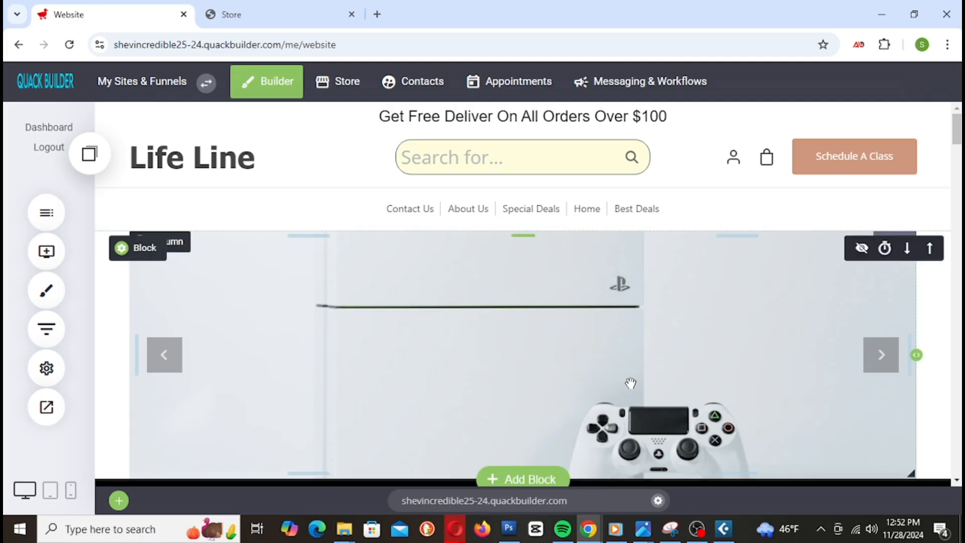
Leave checkout on the live store and reload the Life Line home page.
click(269, 25)
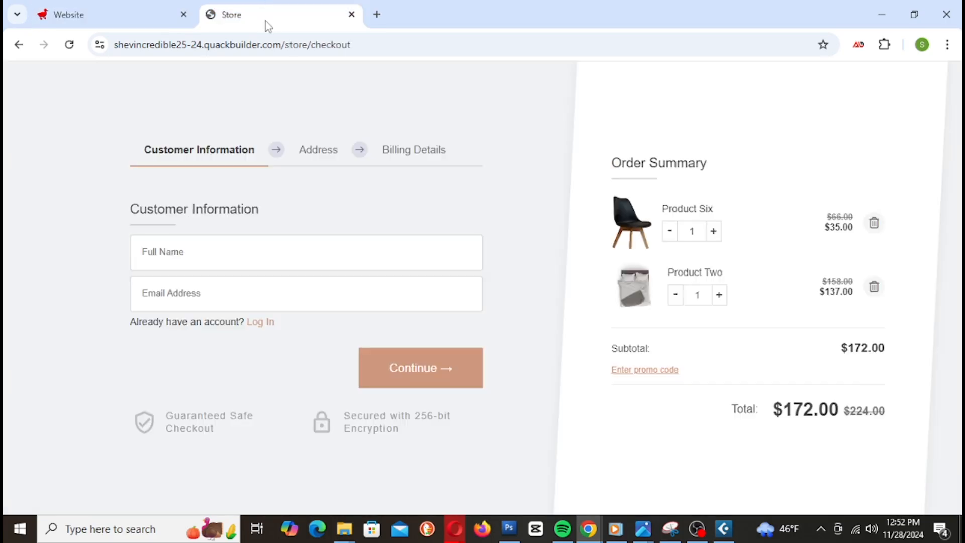
click(18, 44)
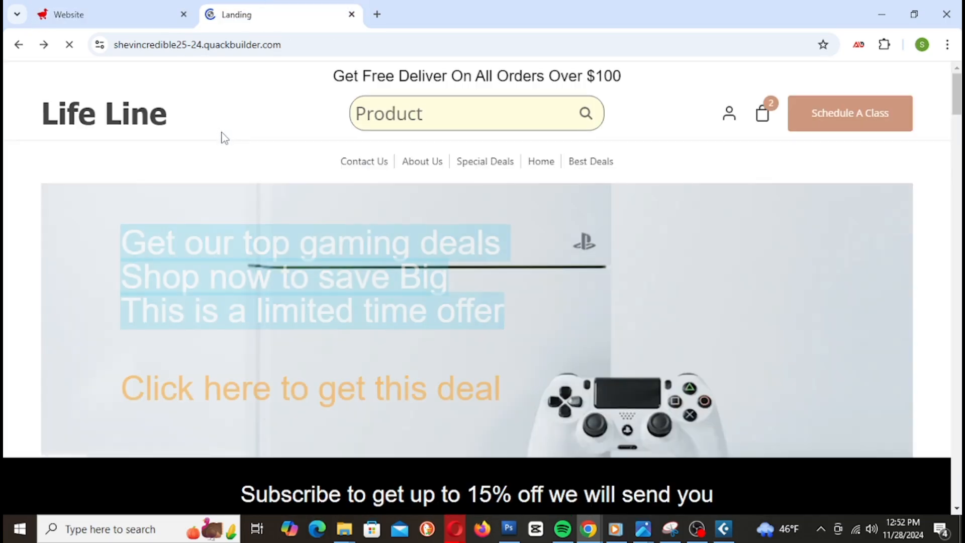
click(128, 116)
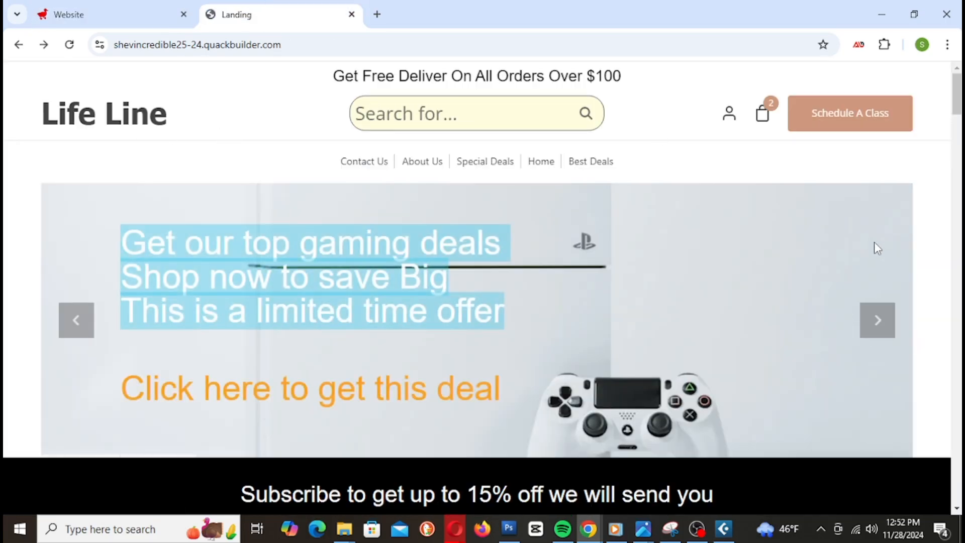
scroll(876, 242, down, 4)
scroll(902, 229, up, 4)
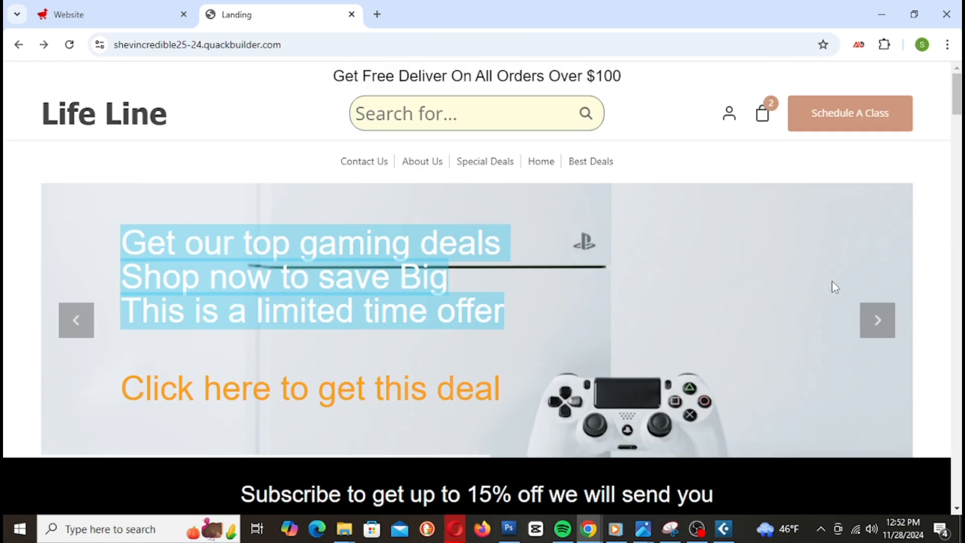
Scroll through every section of the home page down to the footer's map, payment logos and copyright.
scroll(872, 252, down, 6)
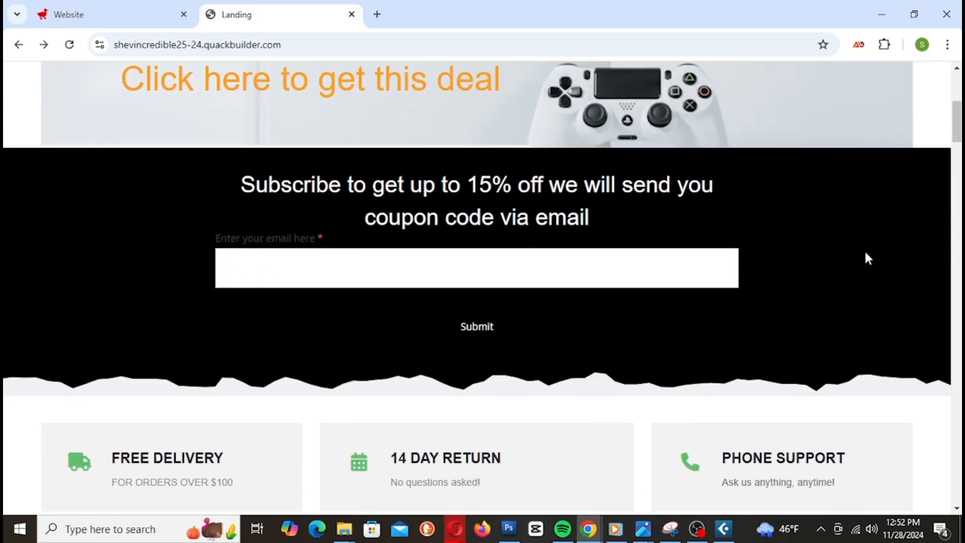
scroll(864, 250, down, 9)
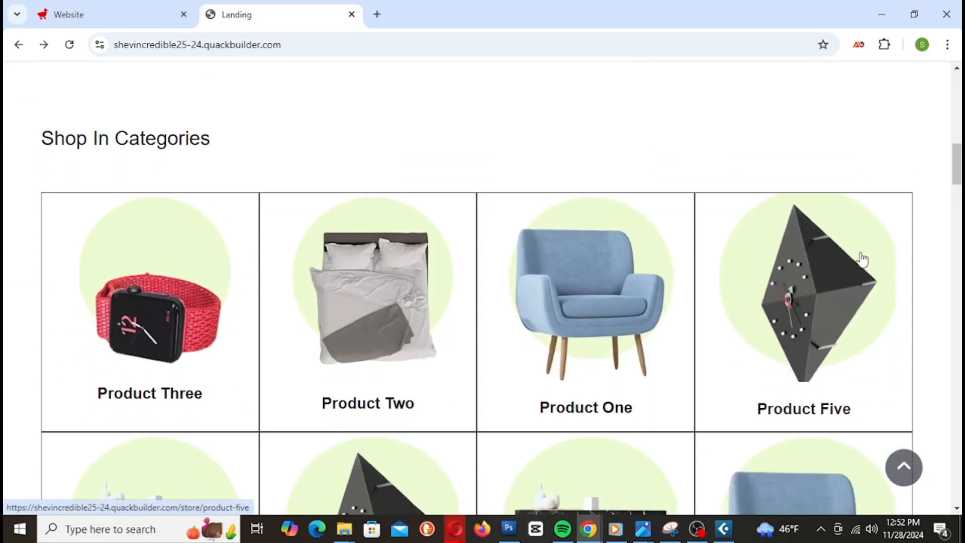
scroll(862, 259, down, 4)
scroll(860, 258, down, 2)
scroll(858, 257, down, 5)
scroll(858, 257, down, 9)
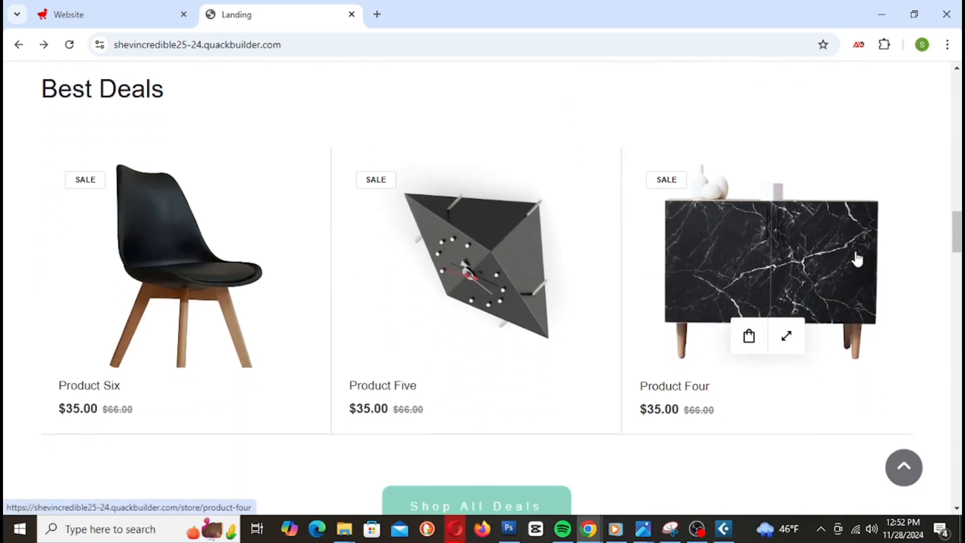
scroll(857, 257, down, 5)
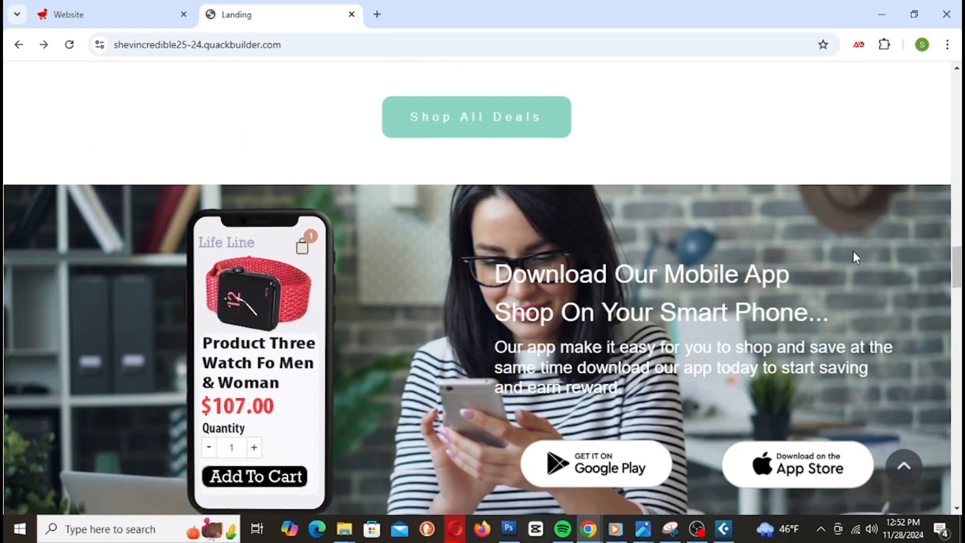
scroll(849, 255, down, 7)
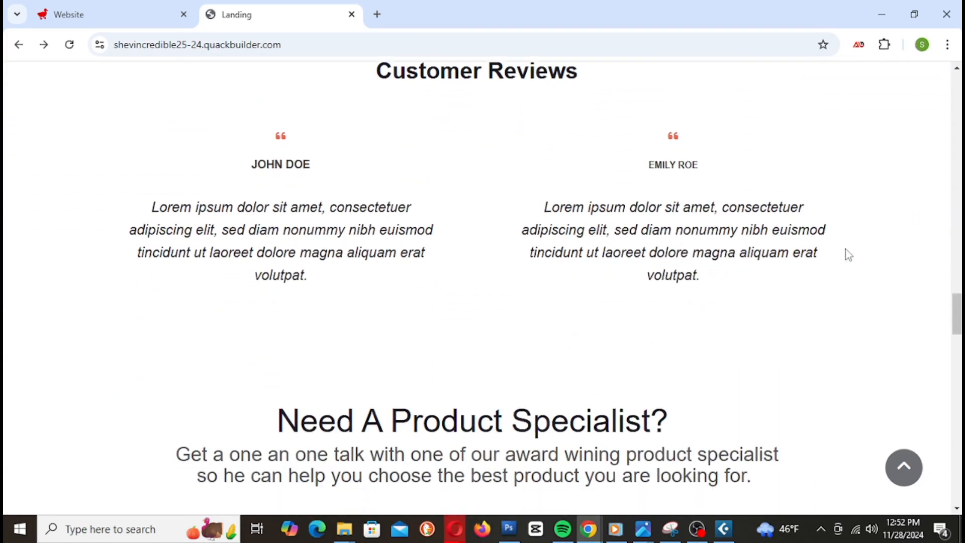
scroll(846, 249, down, 7)
scroll(830, 244, down, 6)
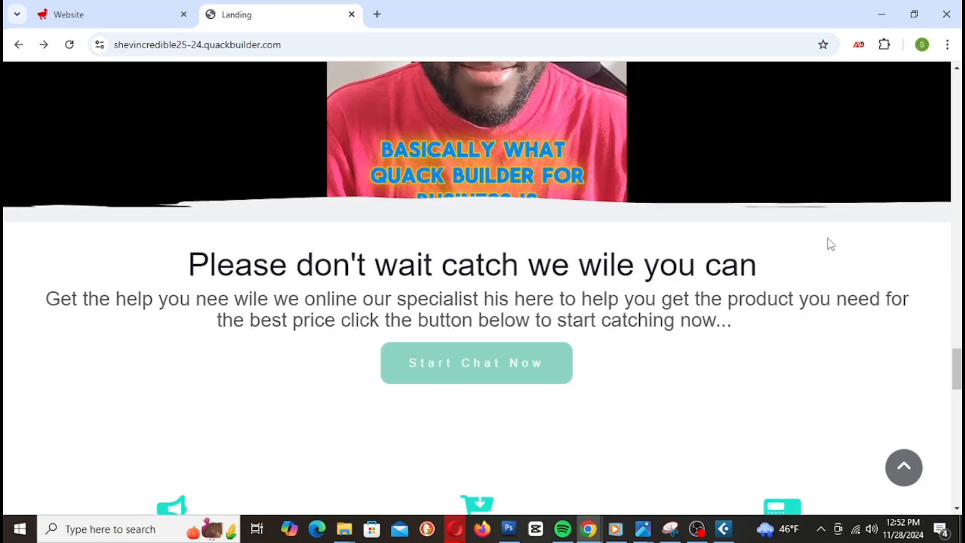
scroll(831, 244, down, 6)
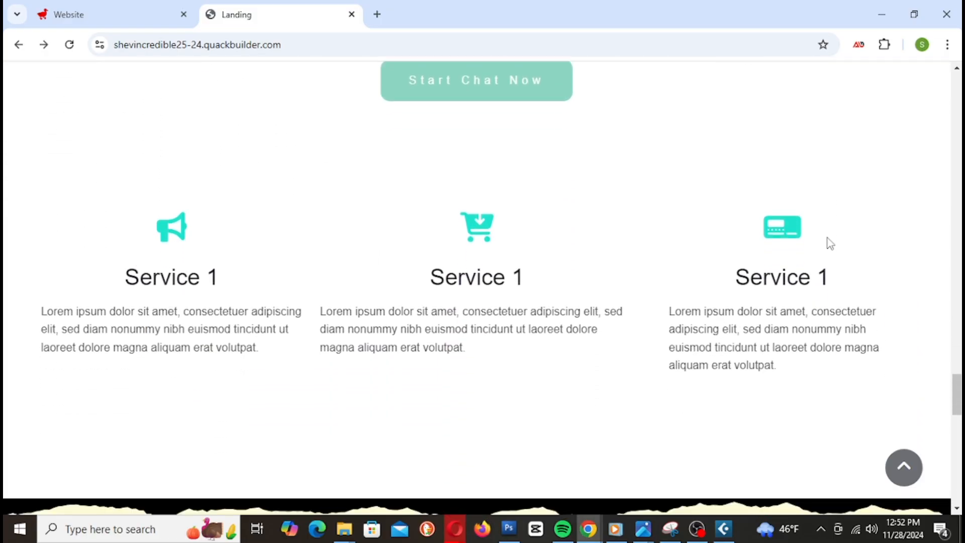
scroll(830, 243, down, 7)
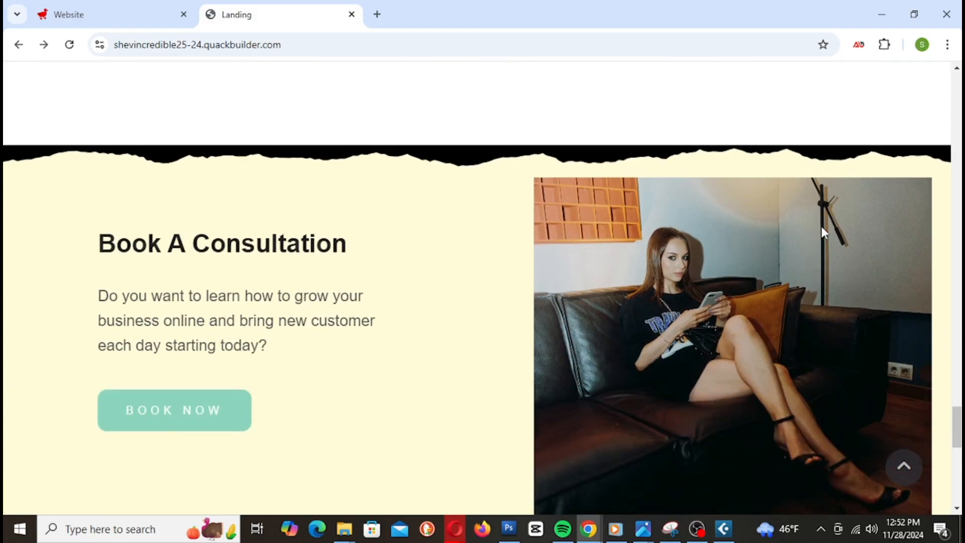
scroll(822, 227, down, 7)
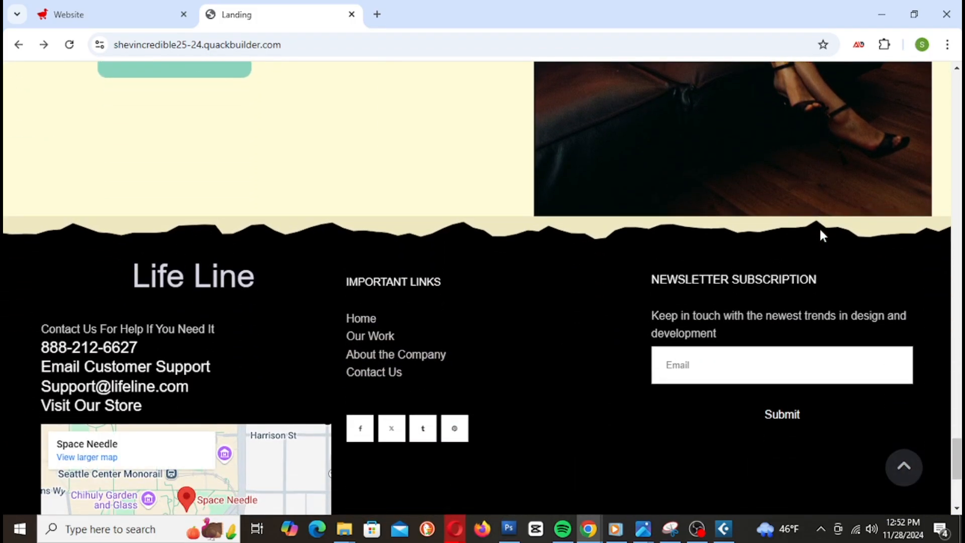
scroll(823, 236, down, 5)
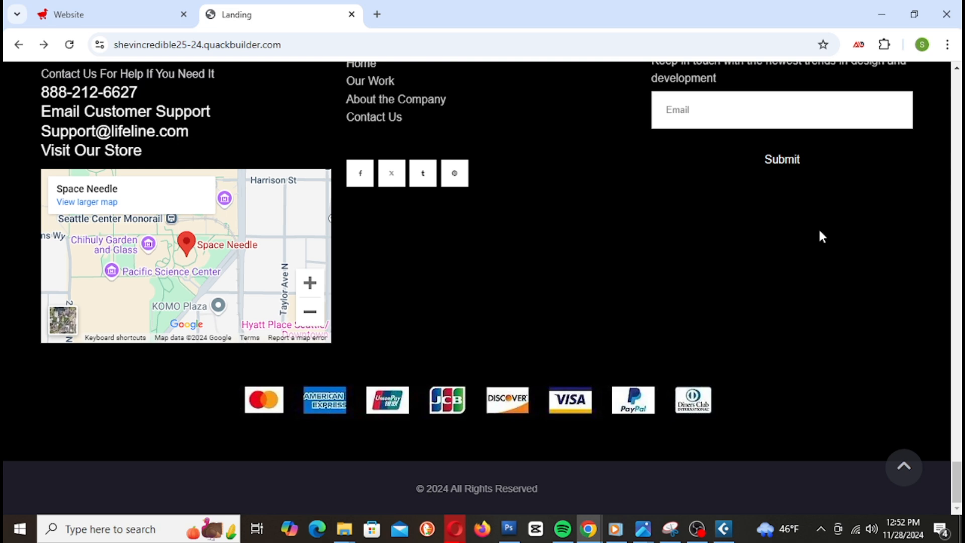
Scroll back up the live Life Line page to the customer reviews section.
scroll(822, 237, up, 6)
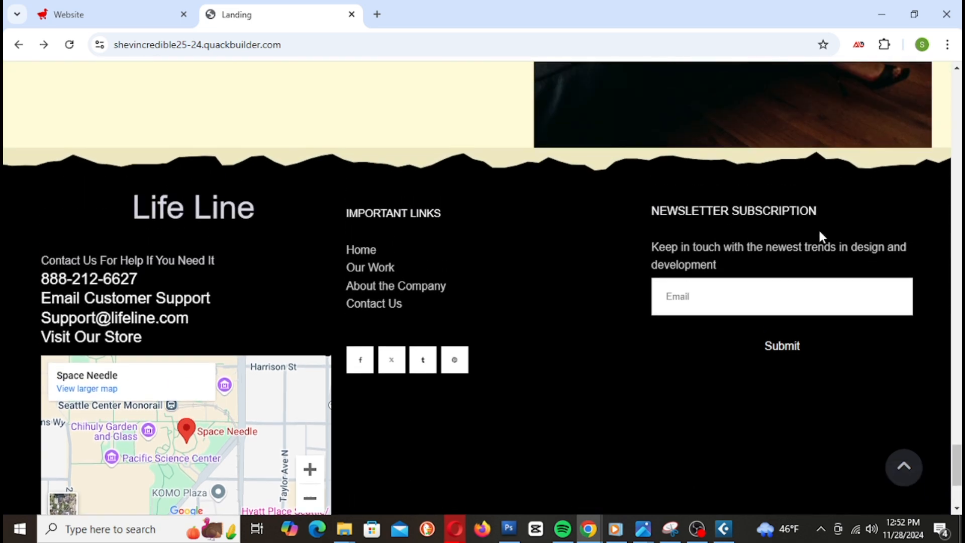
scroll(819, 233, up, 3)
scroll(810, 246, up, 6)
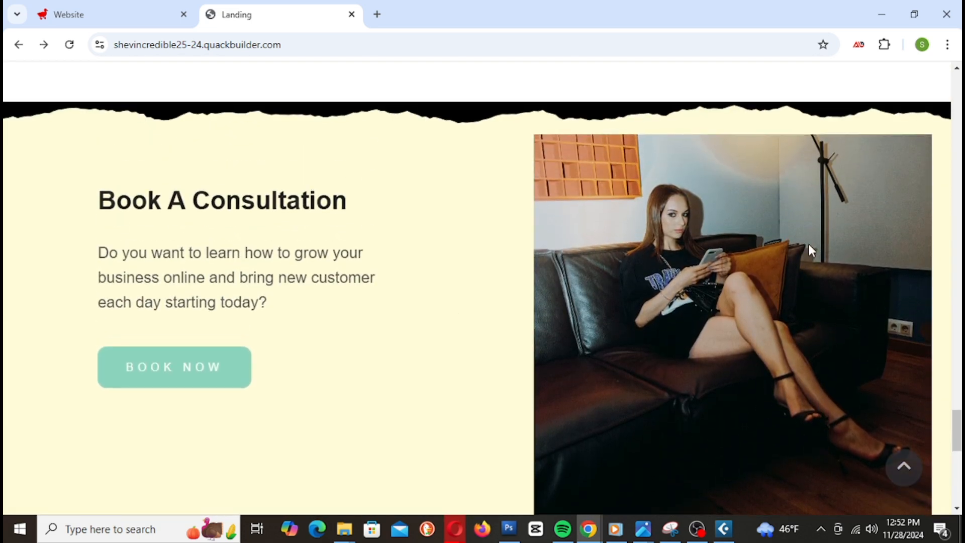
scroll(811, 250, up, 8)
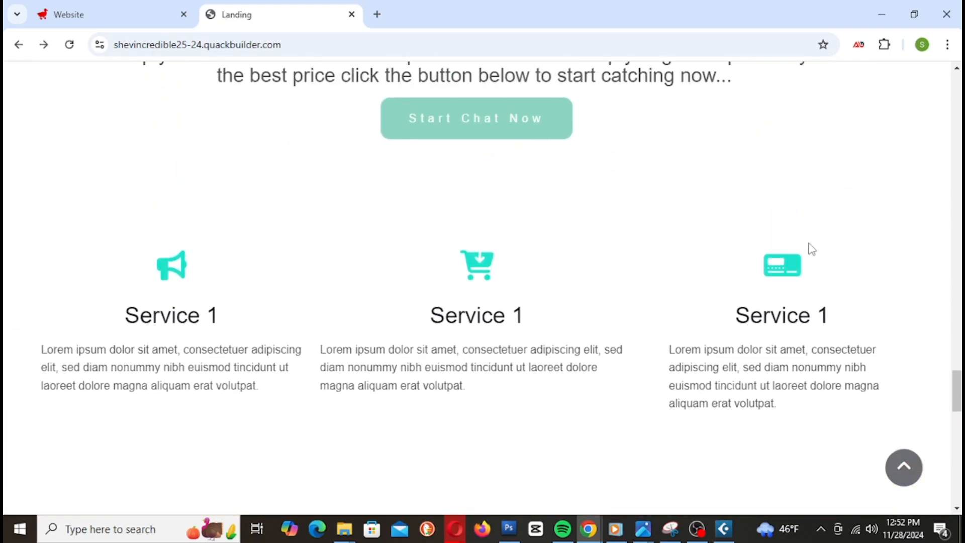
scroll(811, 249, up, 7)
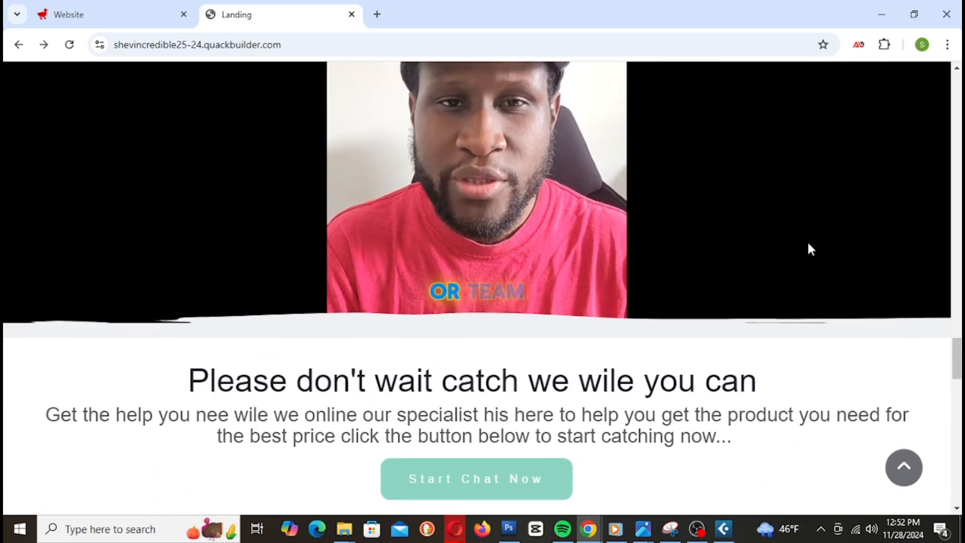
scroll(810, 249, up, 6)
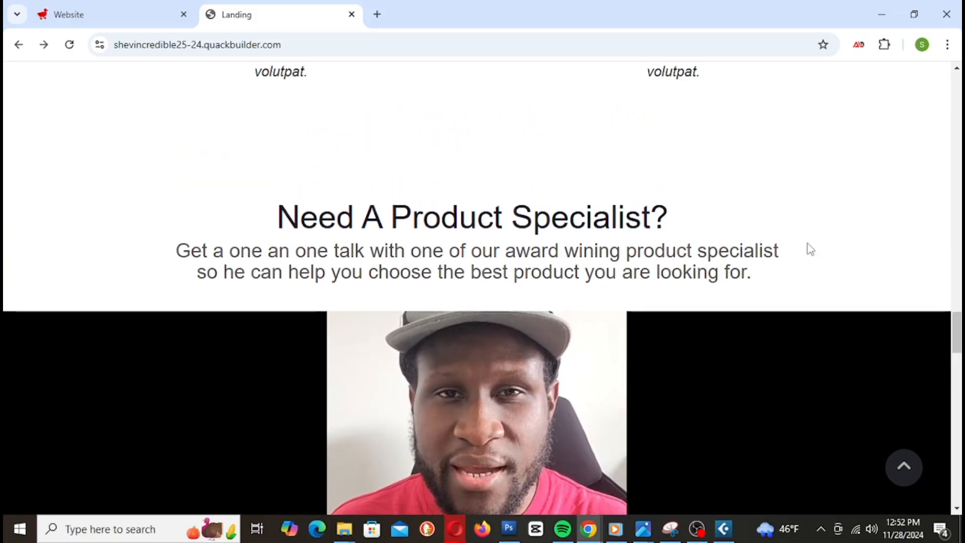
scroll(811, 250, up, 6)
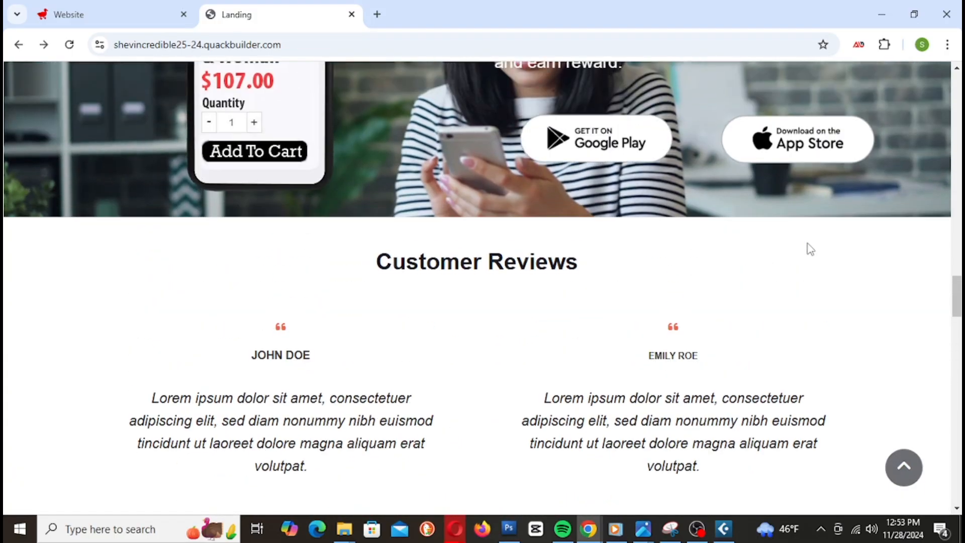
scroll(810, 249, up, 10)
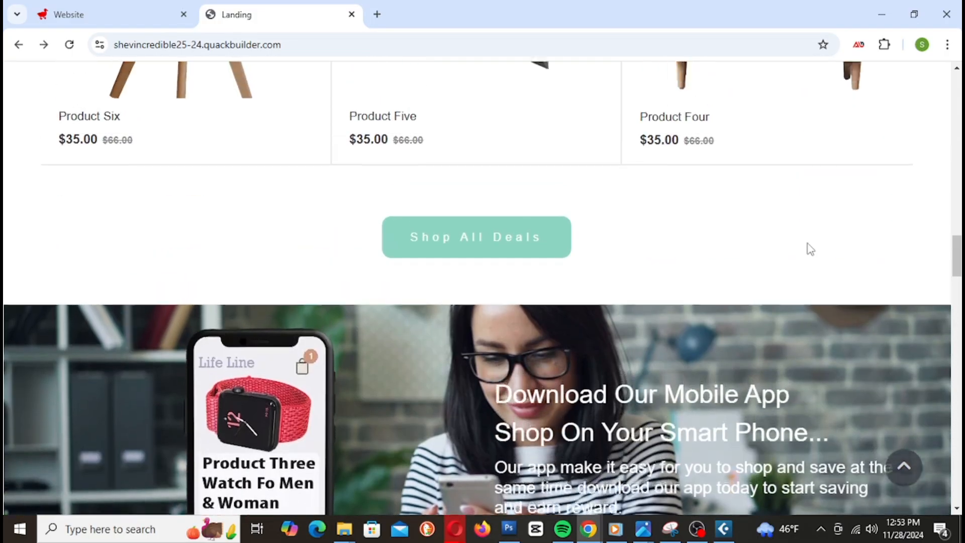
scroll(809, 249, up, 10)
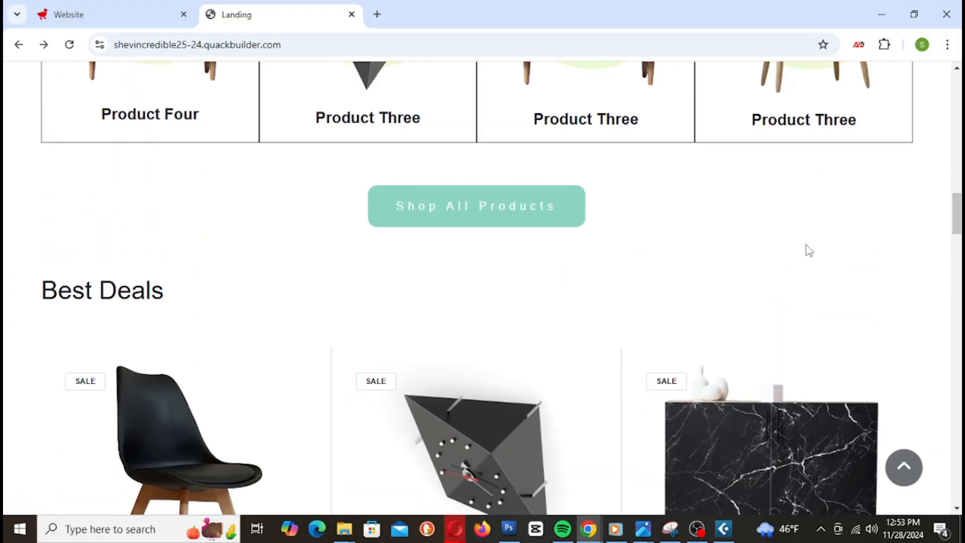
scroll(810, 249, up, 9)
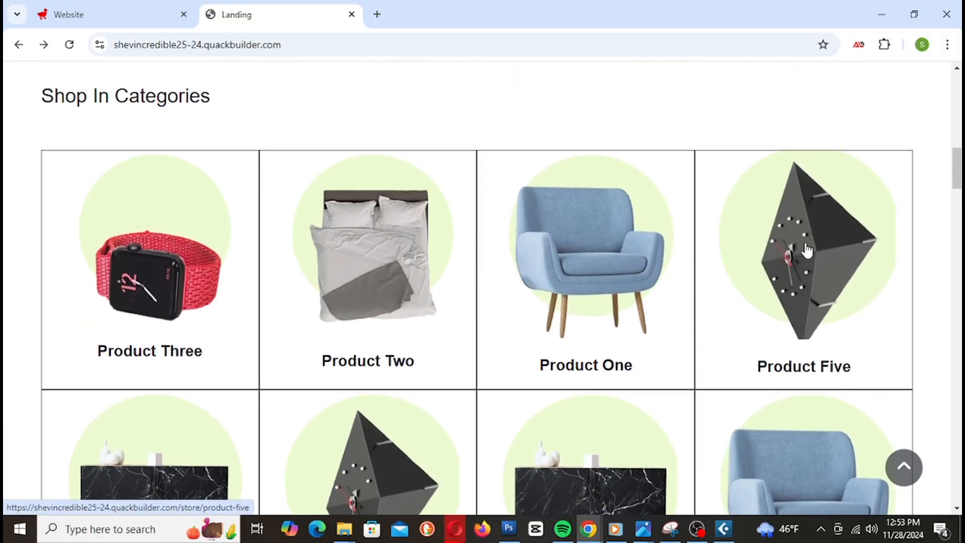
scroll(808, 249, up, 9)
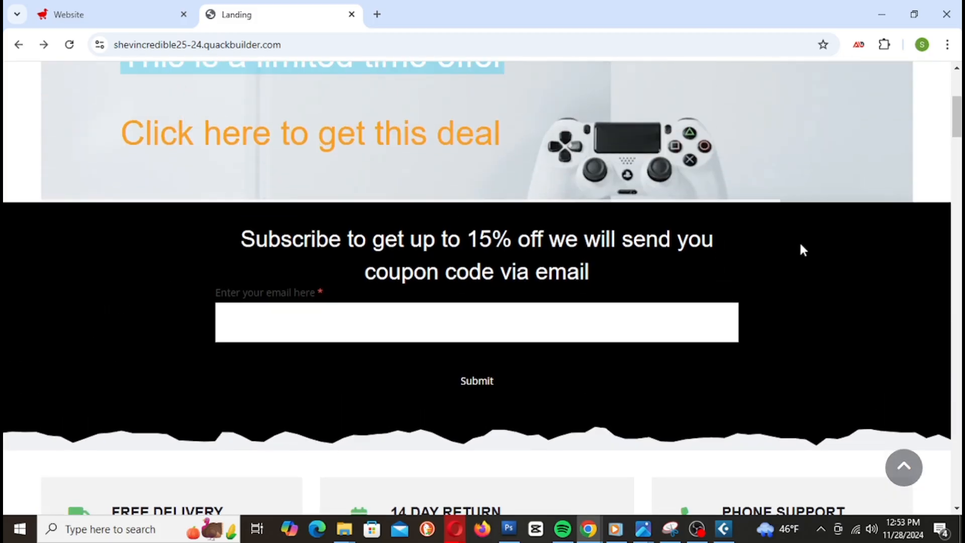
scroll(803, 249, up, 4)
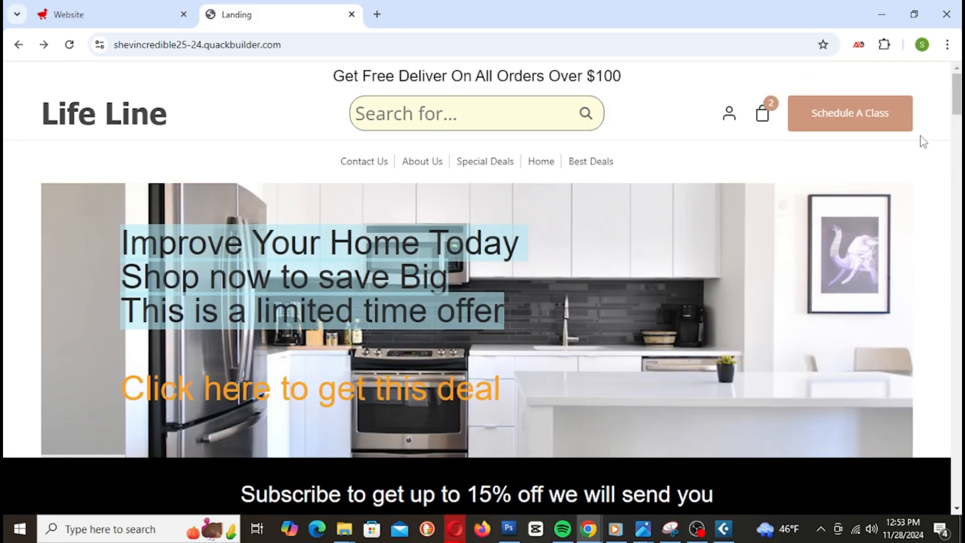
Scroll down past the specialist video and services sections of the live site.
scroll(919, 151, down, 2)
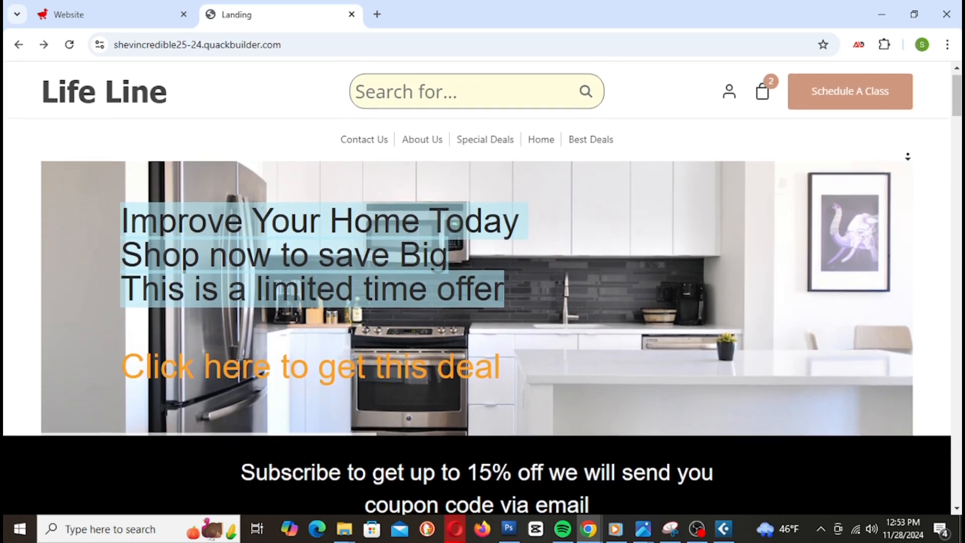
scroll(902, 159, down, 2)
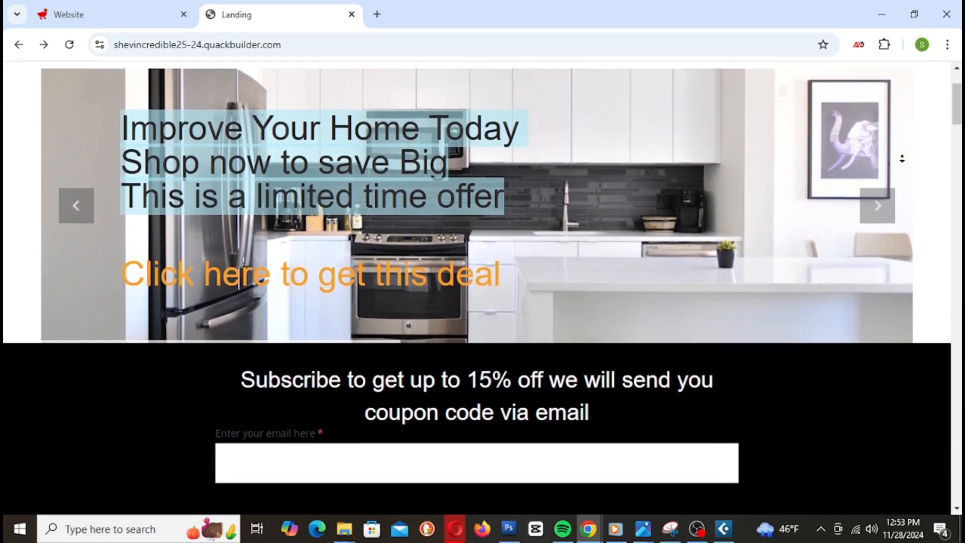
scroll(902, 158, down, 2)
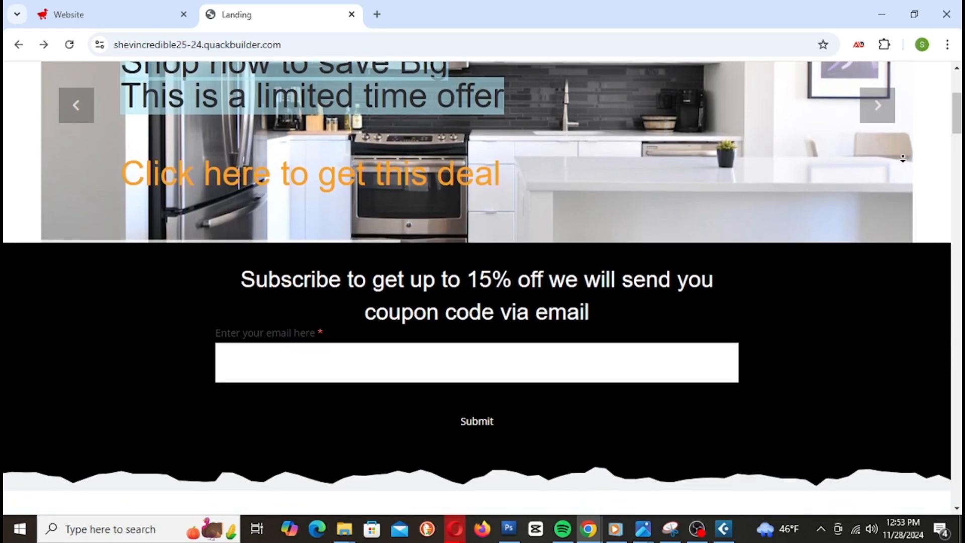
scroll(903, 159, down, 2)
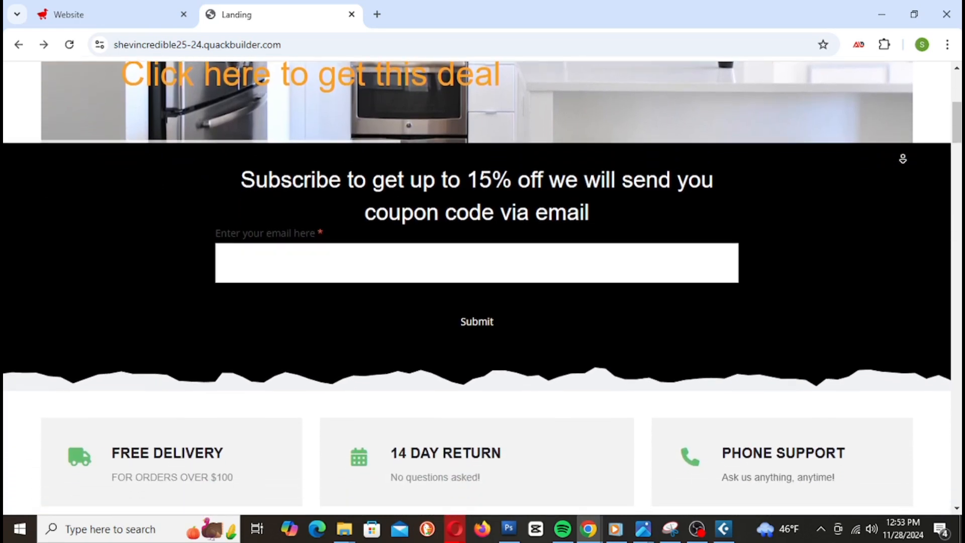
scroll(904, 159, down, 2)
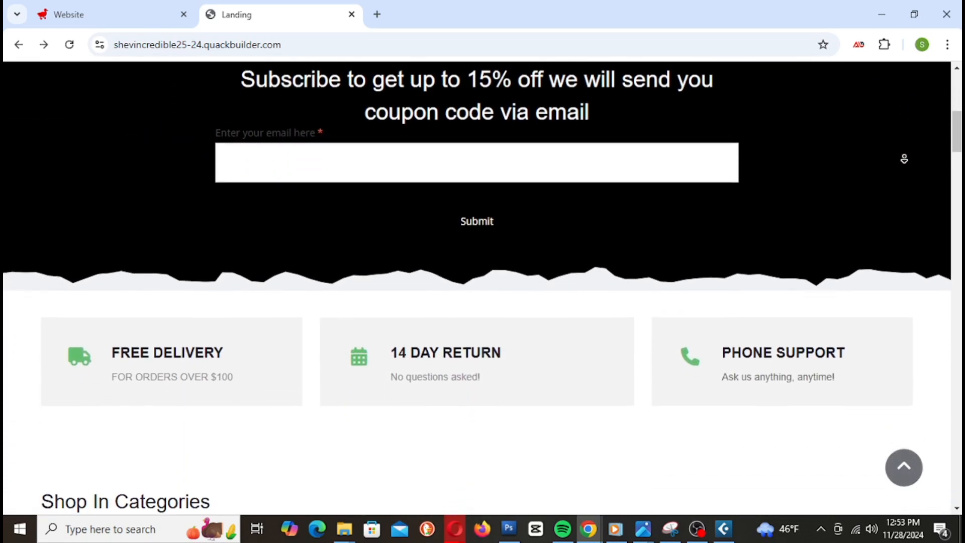
scroll(904, 159, down, 2)
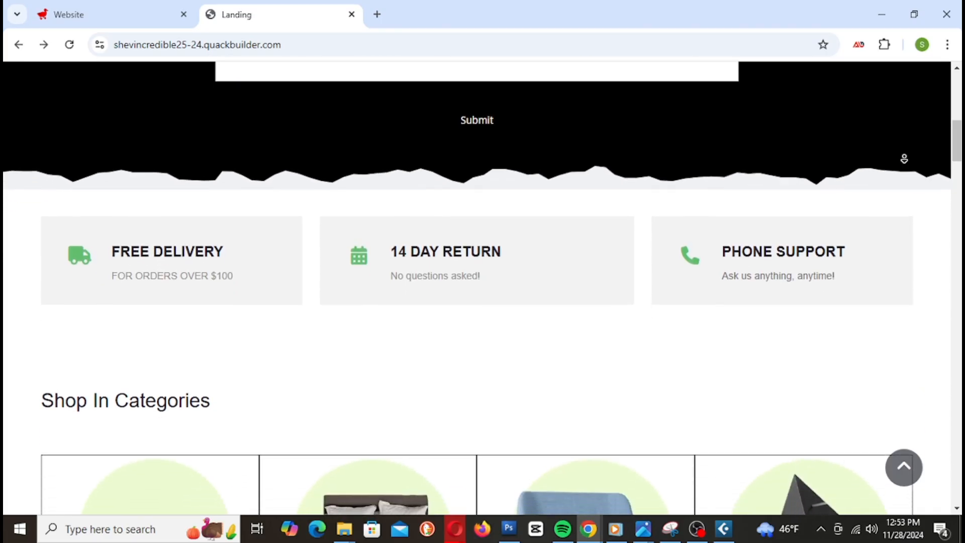
scroll(905, 158, down, 2)
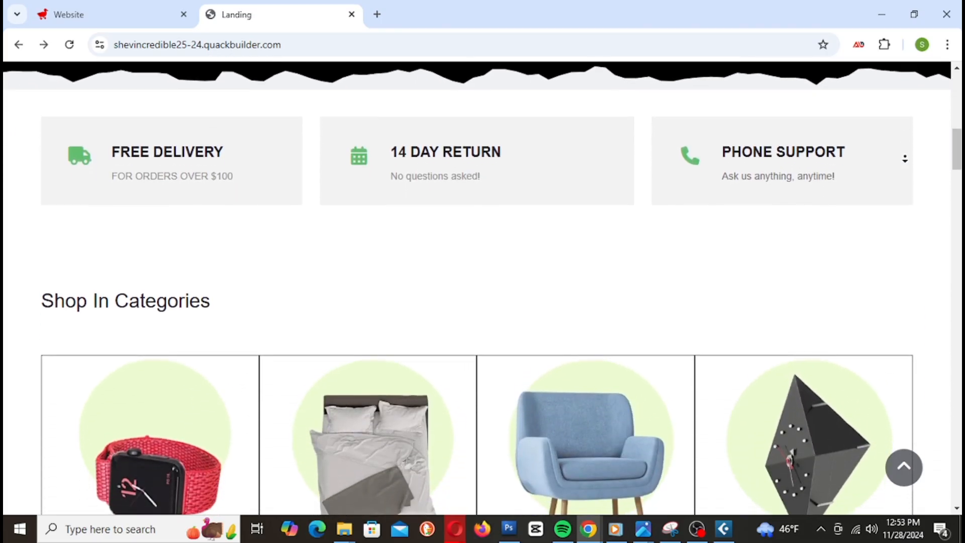
scroll(905, 159, down, 1)
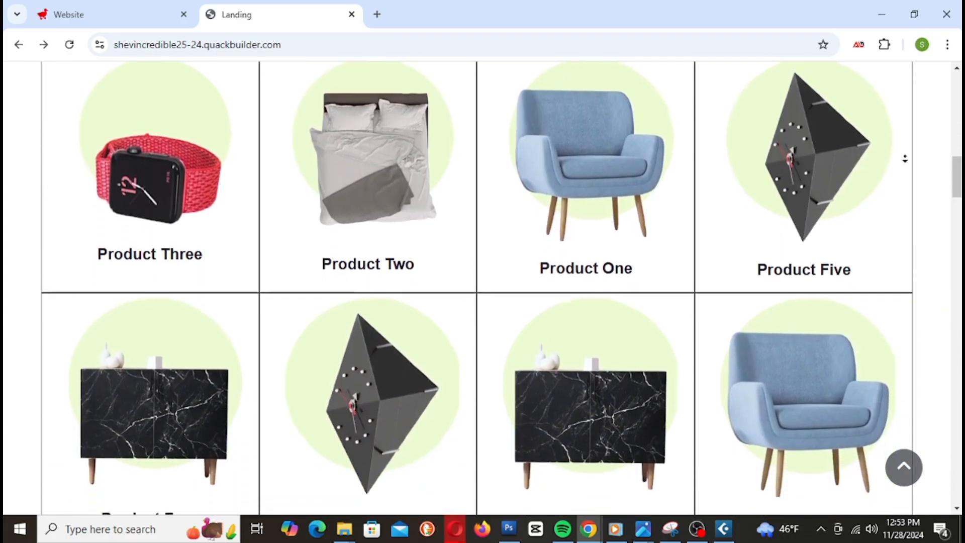
scroll(905, 159, down, 2)
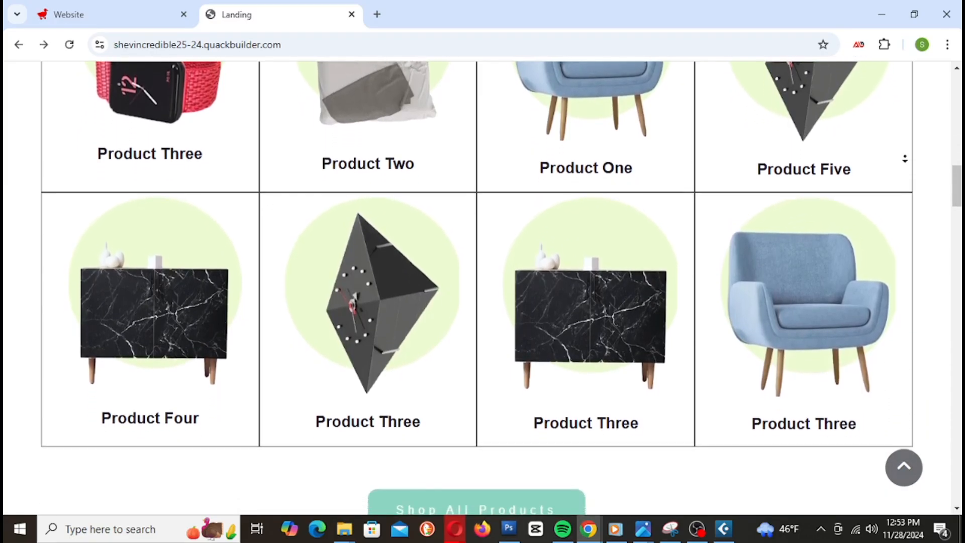
scroll(904, 158, down, 2)
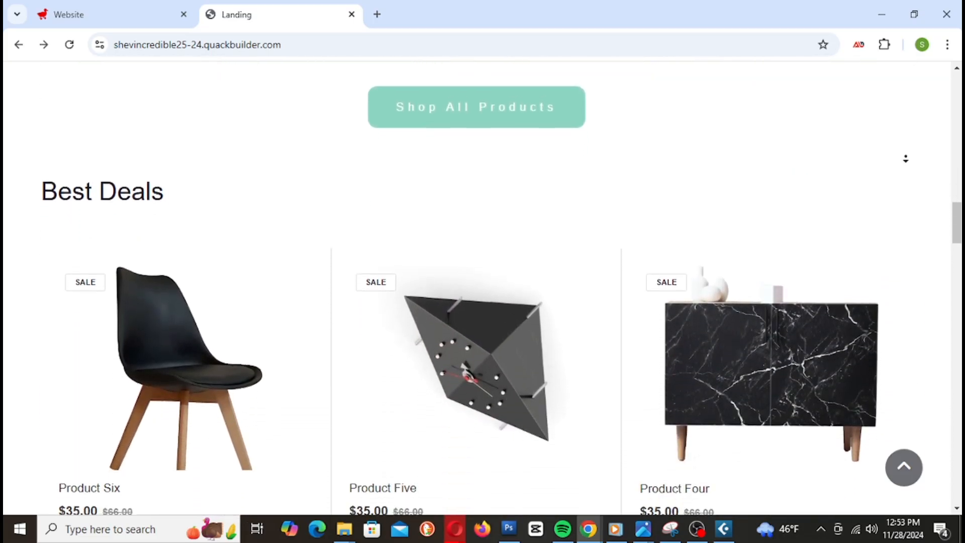
scroll(906, 158, down, 2)
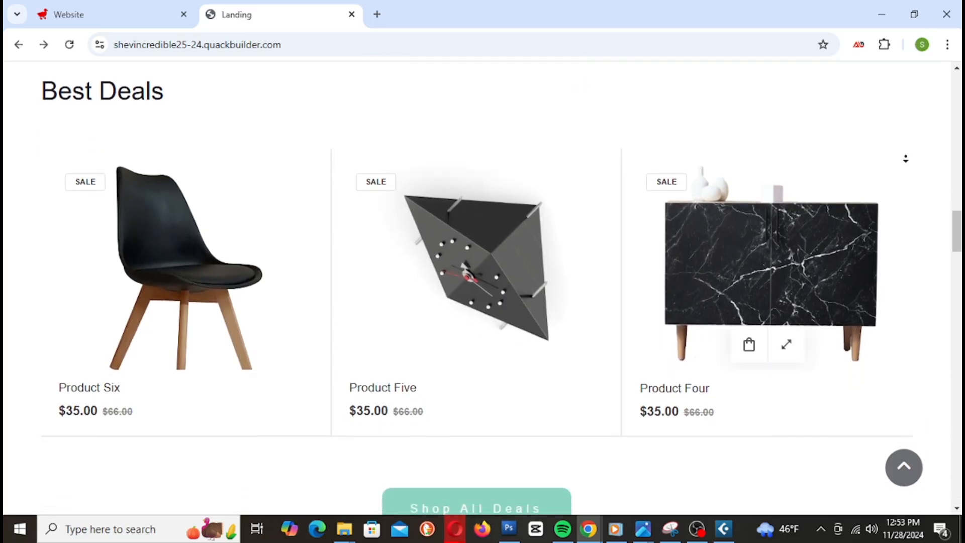
scroll(906, 159, down, 2)
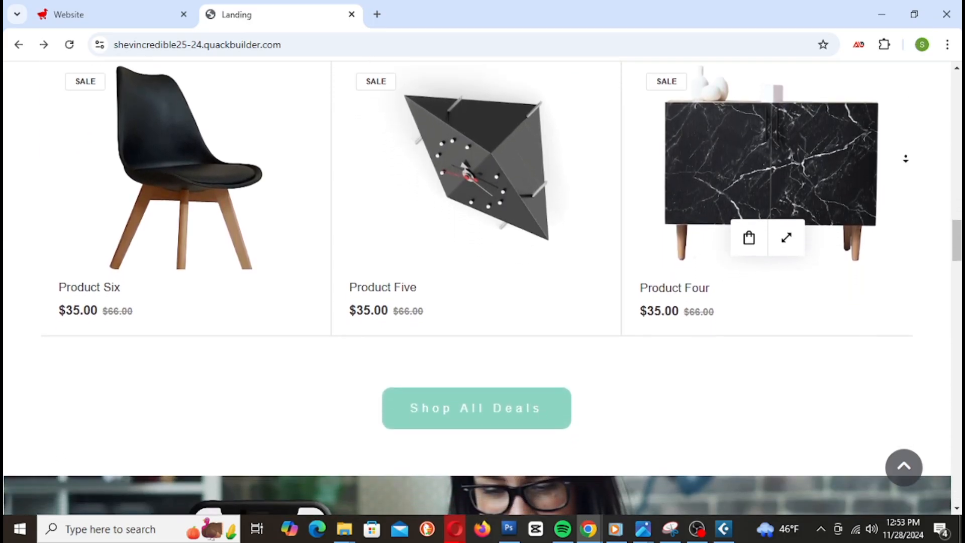
scroll(906, 159, down, 2)
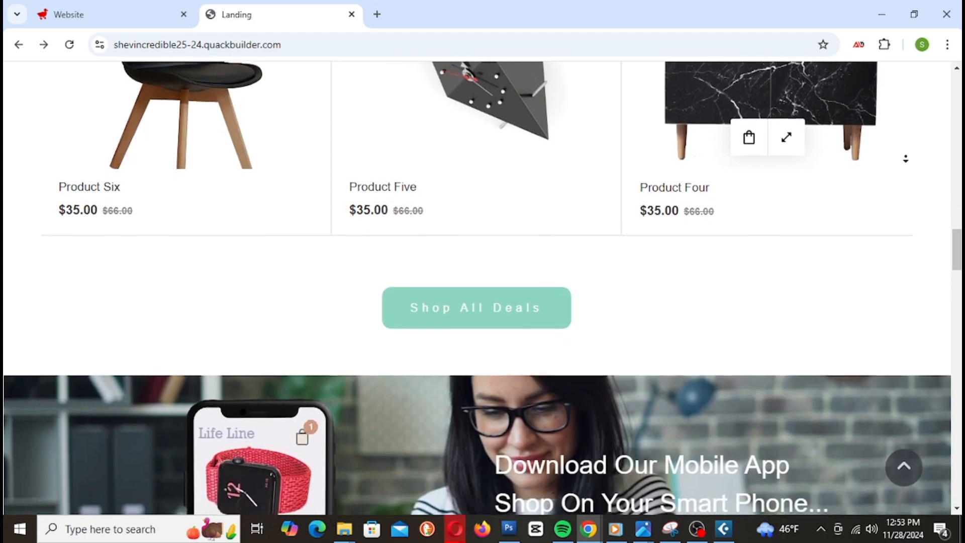
scroll(906, 159, down, 2)
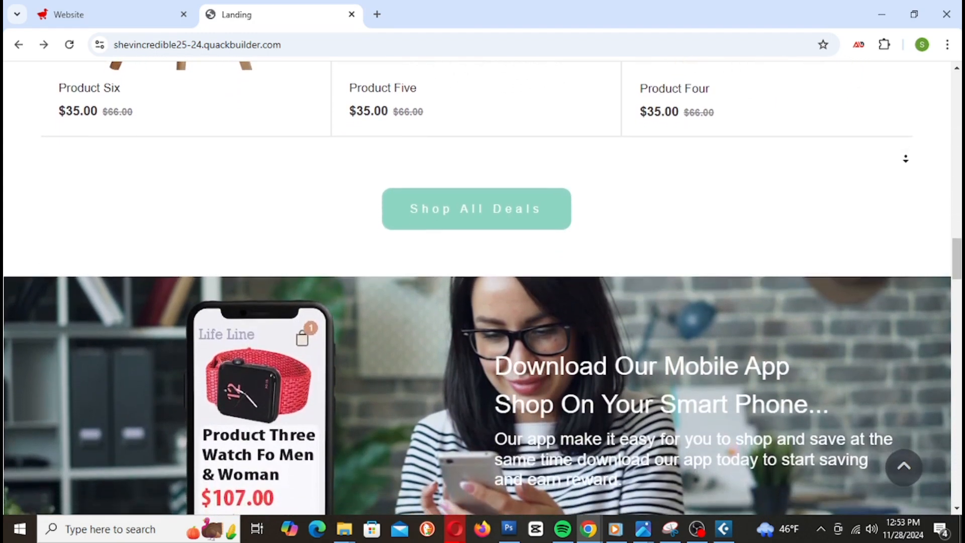
scroll(905, 158, down, 2)
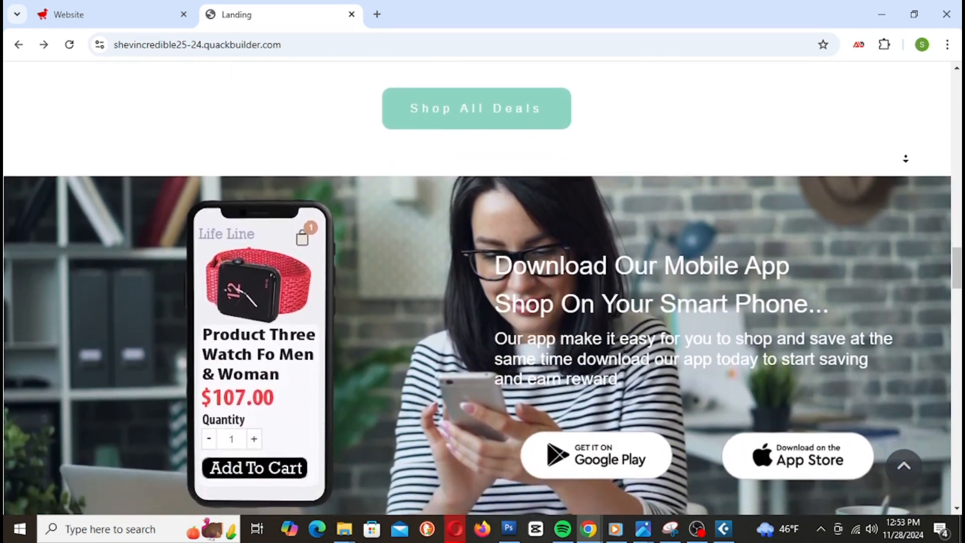
scroll(905, 159, down, 2)
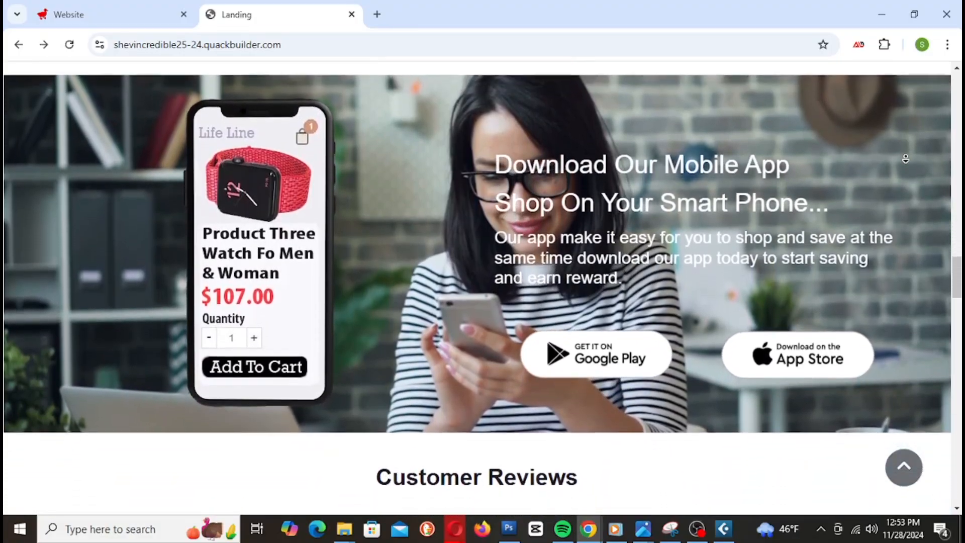
scroll(905, 159, down, 2)
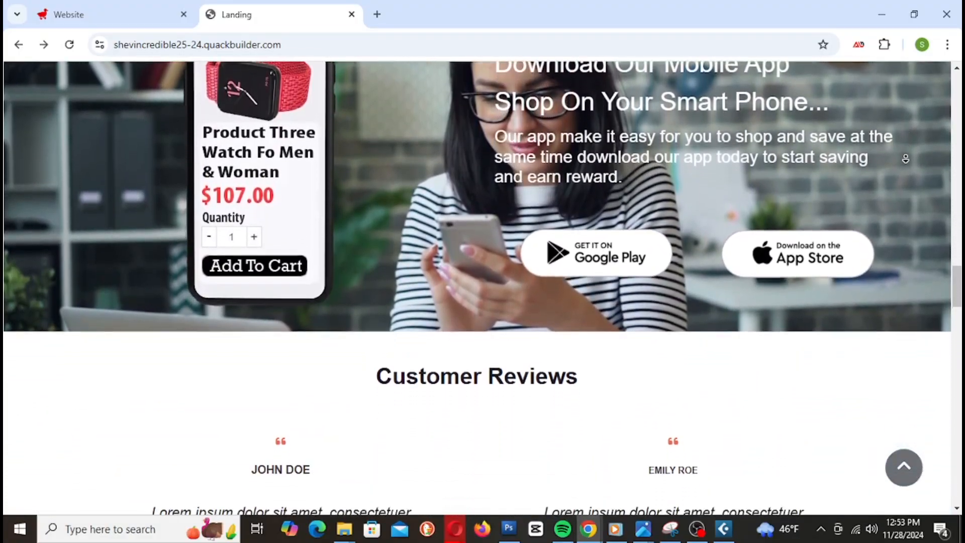
scroll(905, 159, down, 2)
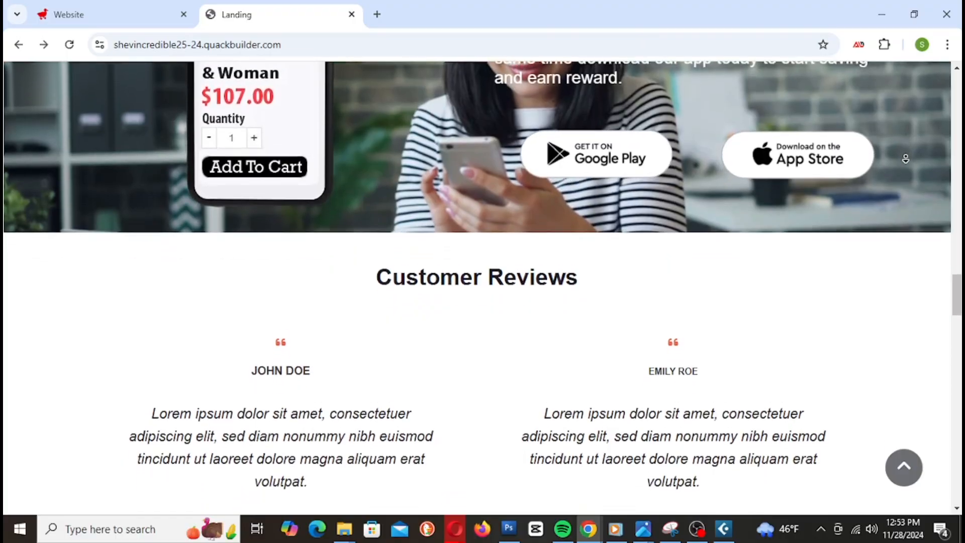
Continue past Book A Consultation to the footer's store map, payment logos and copyright.
scroll(905, 159, down, 2)
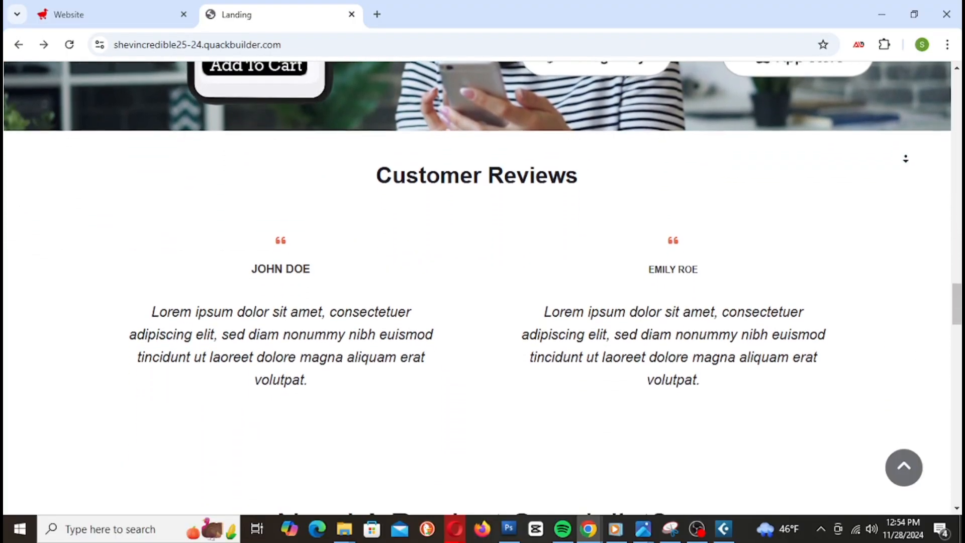
scroll(905, 159, down, 2)
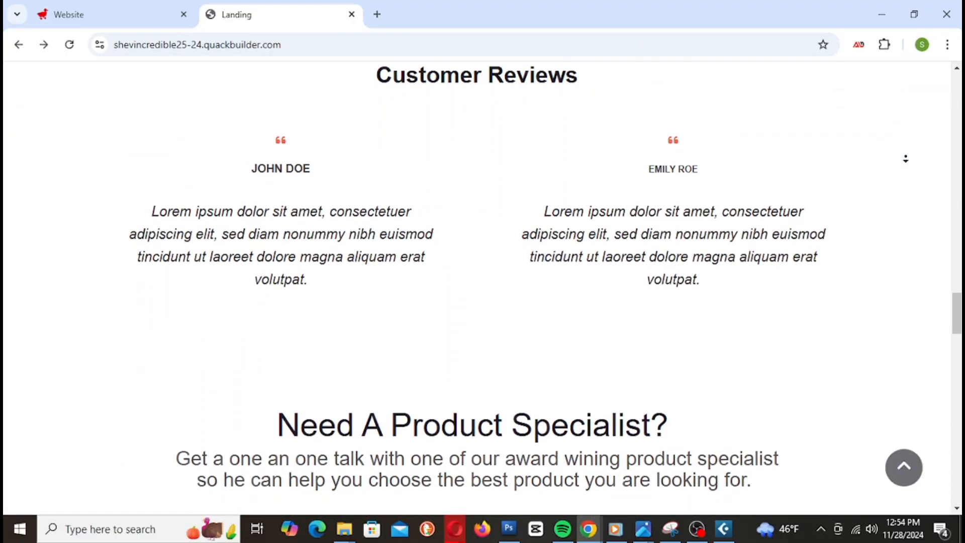
scroll(905, 159, down, 2)
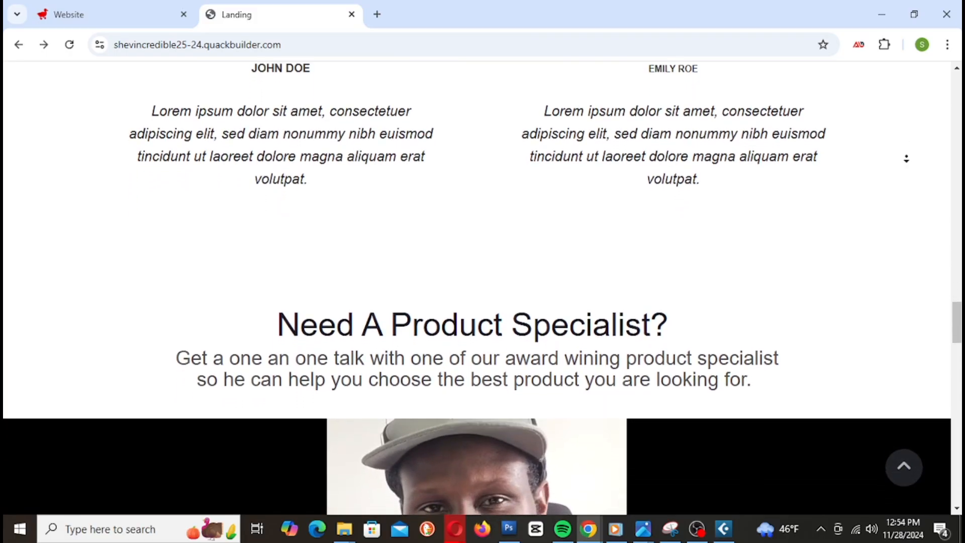
scroll(906, 159, down, 2)
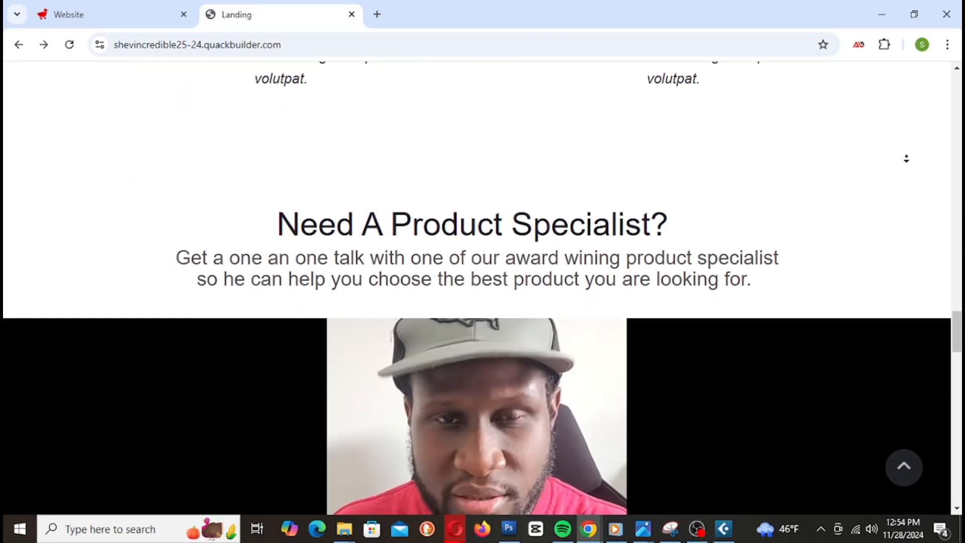
scroll(907, 159, down, 2)
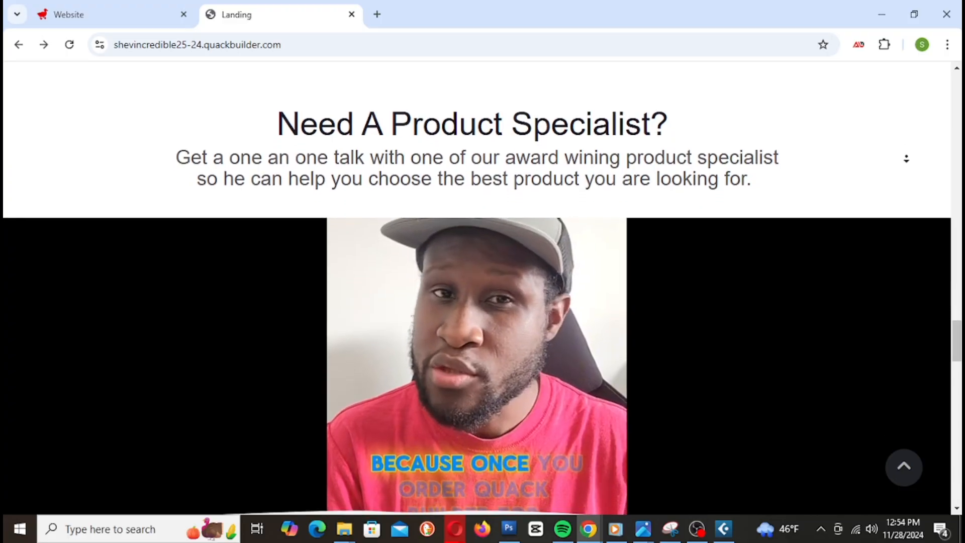
scroll(906, 159, down, 2)
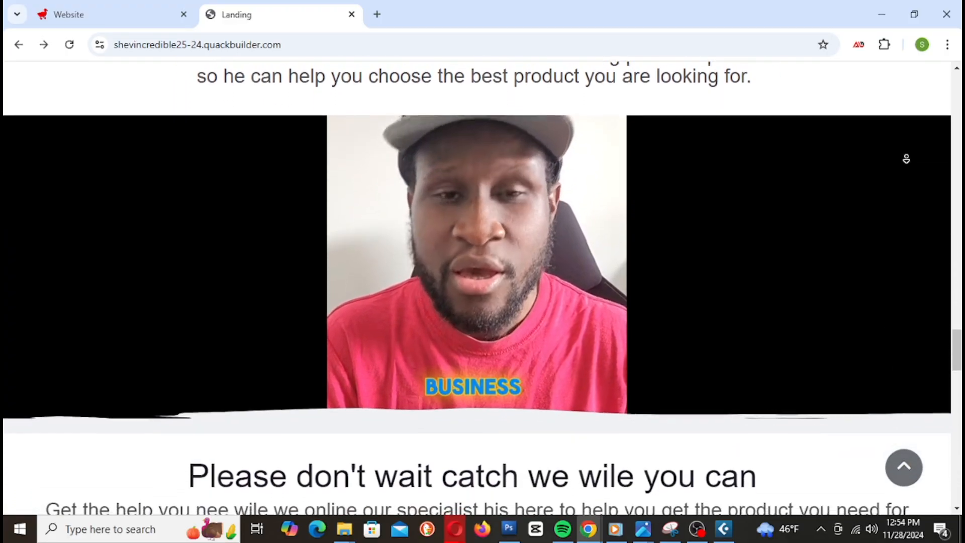
scroll(906, 159, down, 2)
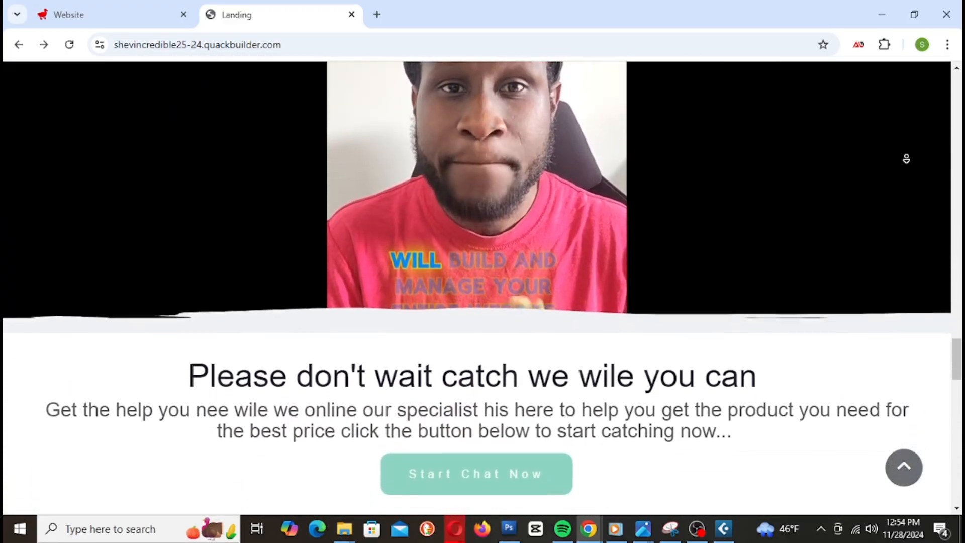
scroll(906, 159, down, 2)
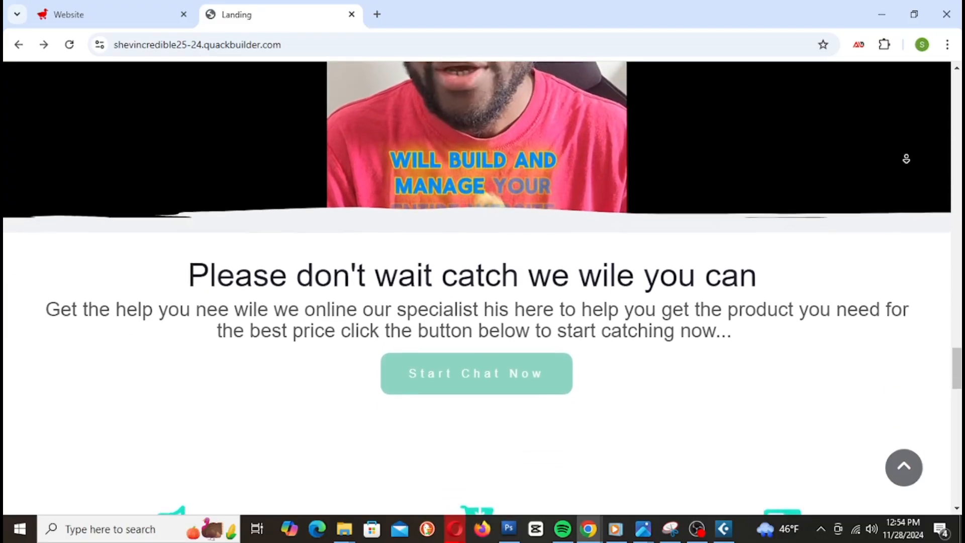
scroll(906, 158, down, 2)
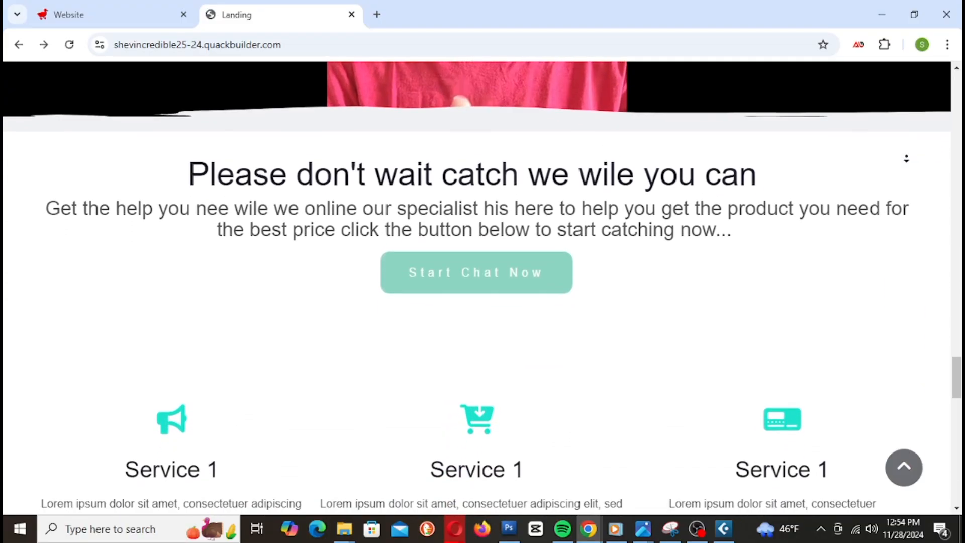
scroll(906, 158, down, 2)
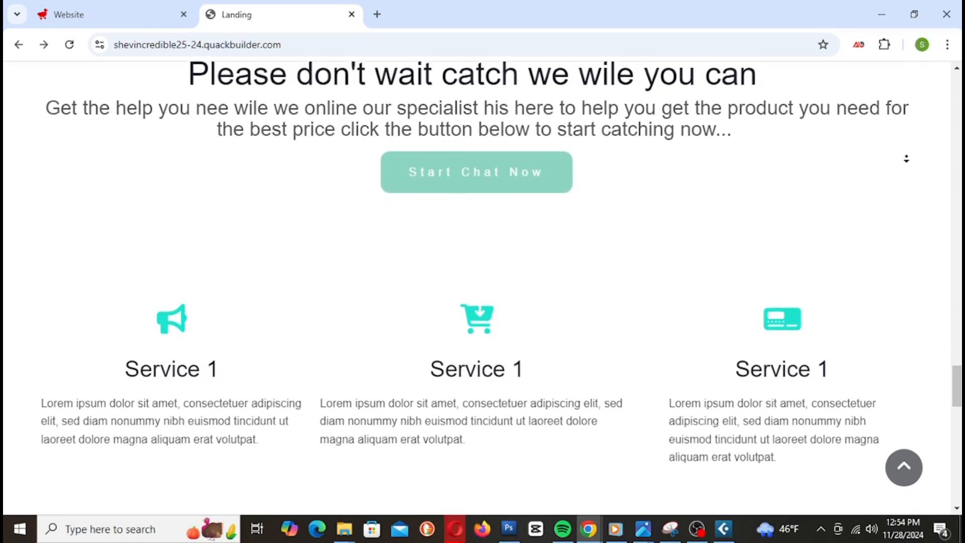
scroll(906, 159, down, 2)
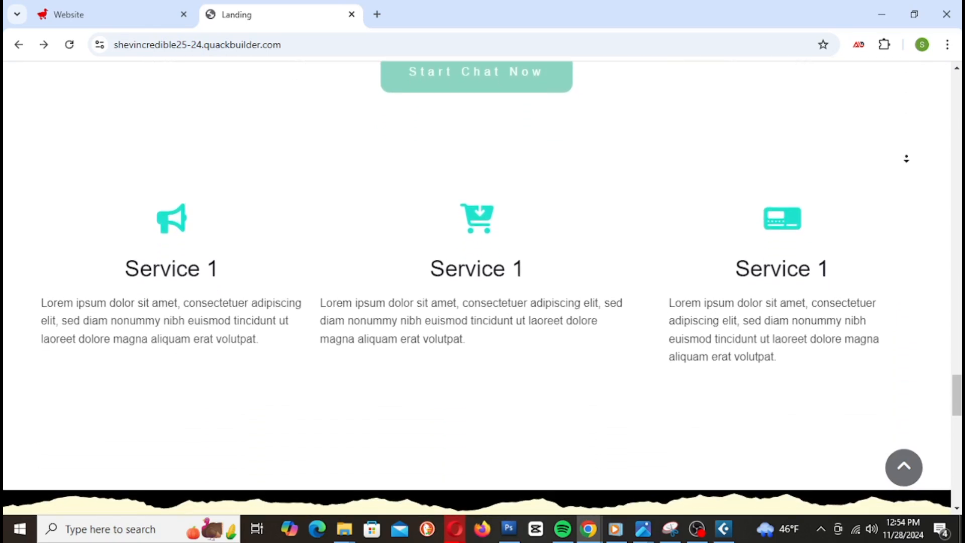
scroll(907, 159, down, 2)
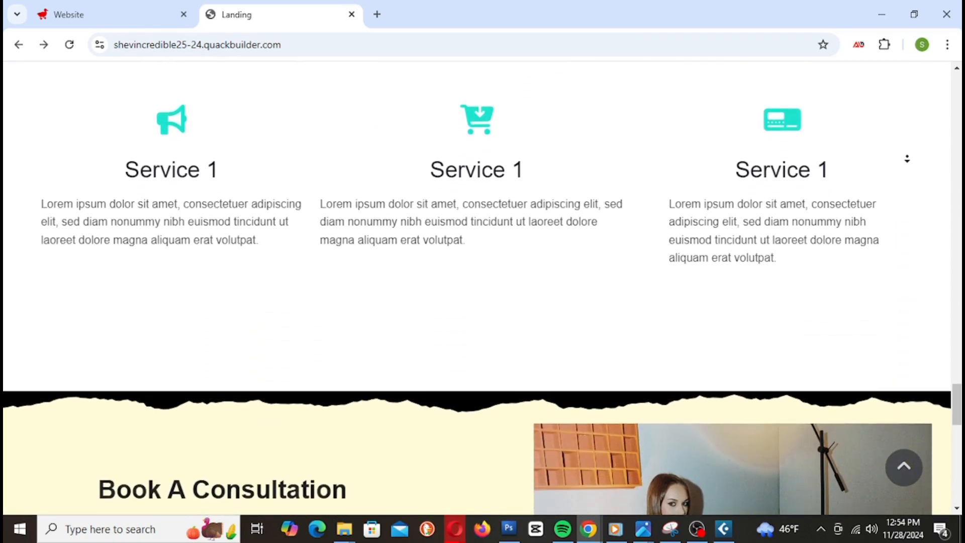
scroll(907, 159, down, 2)
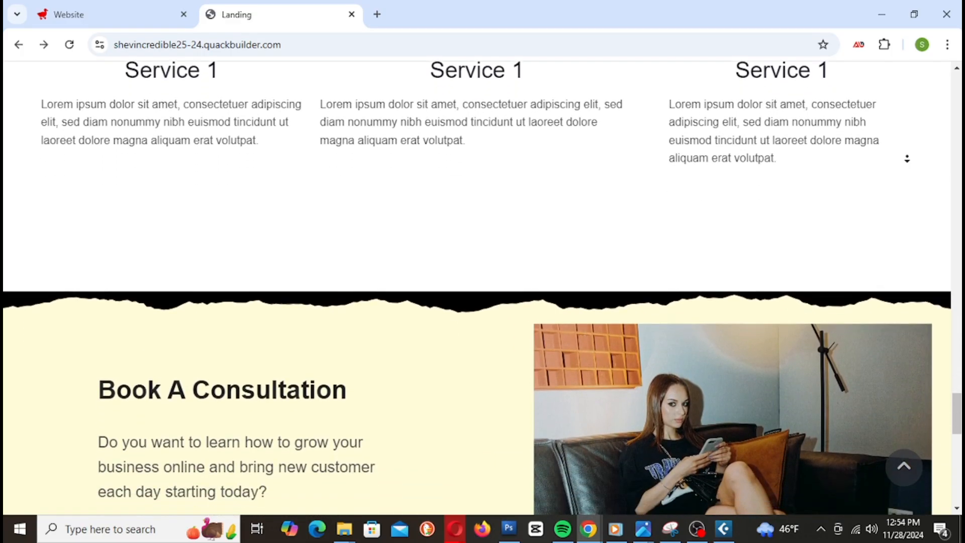
scroll(907, 159, down, 2)
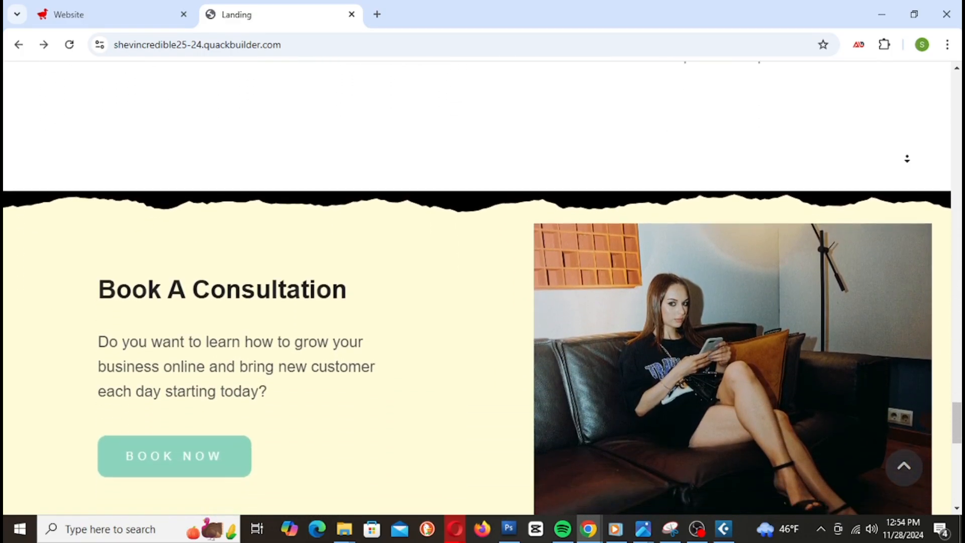
scroll(908, 159, down, 2)
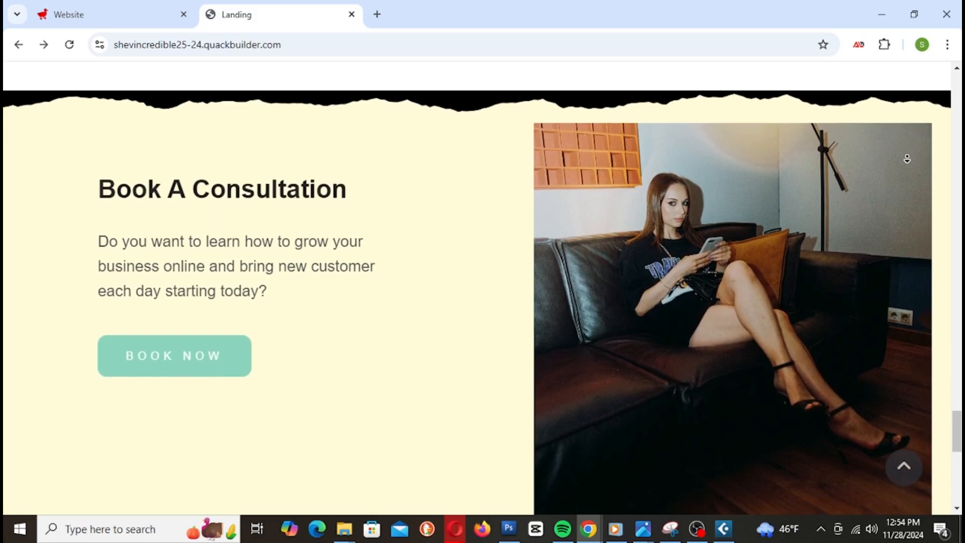
scroll(908, 159, down, 2)
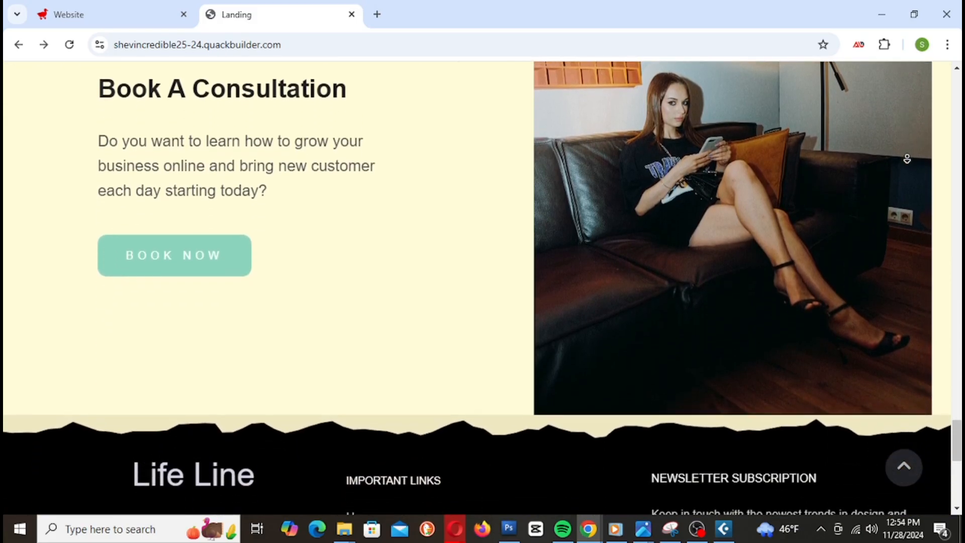
scroll(908, 158, down, 2)
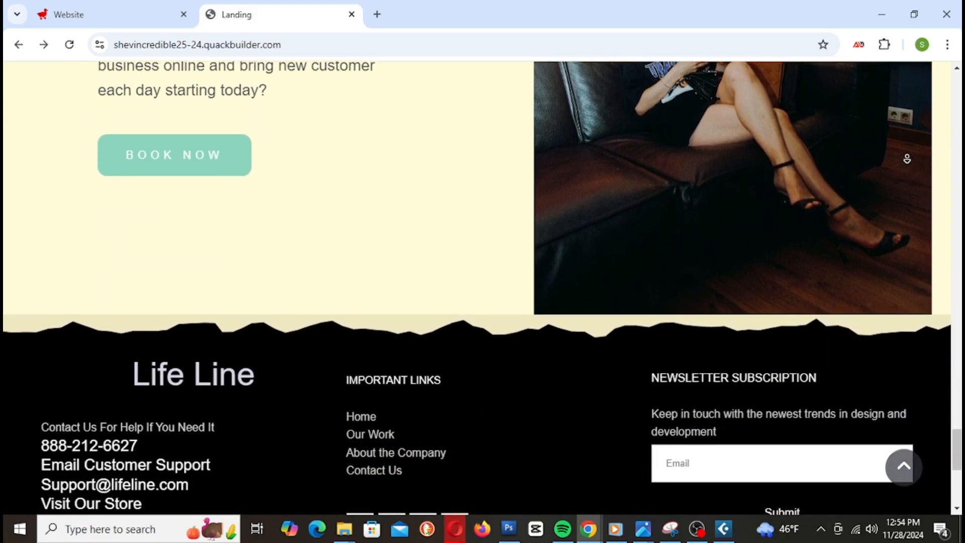
scroll(907, 159, down, 2)
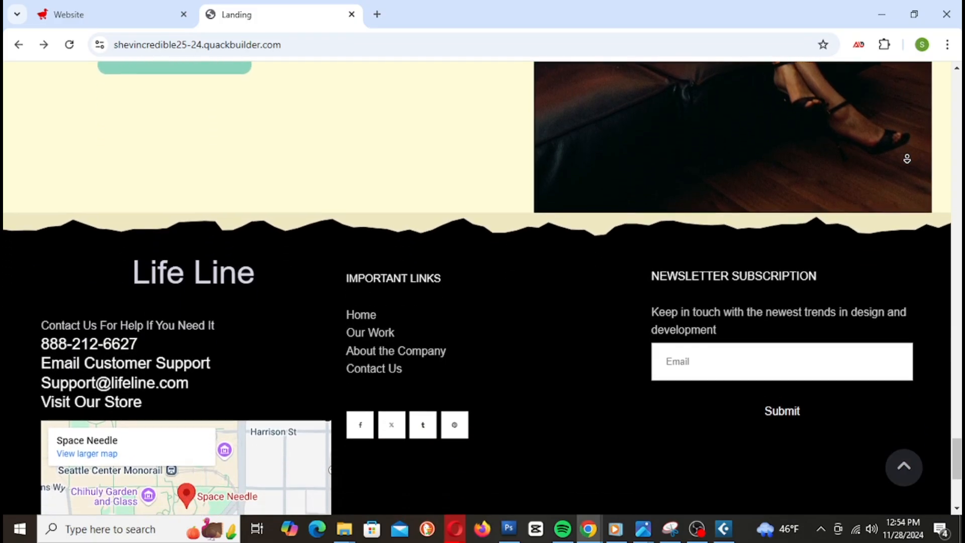
scroll(908, 159, down, 2)
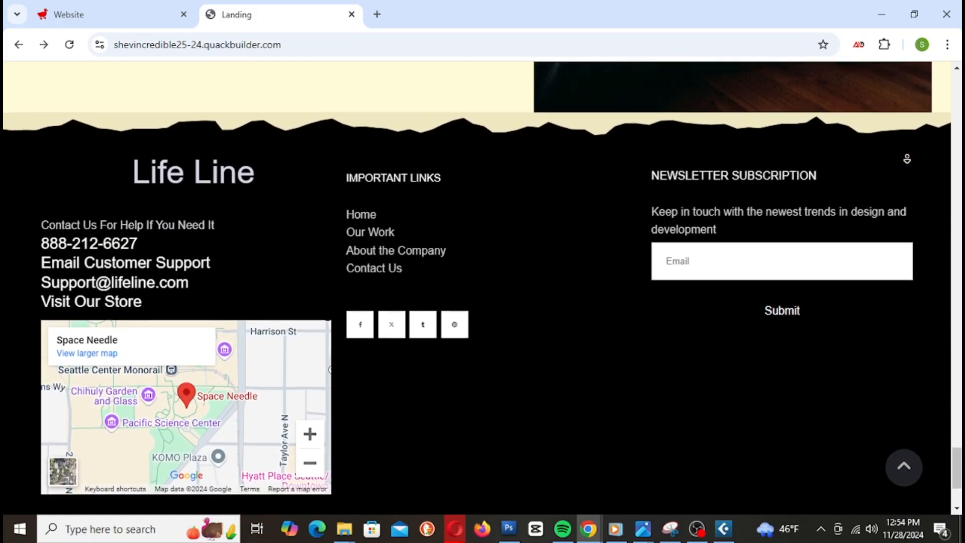
scroll(907, 158, down, 2)
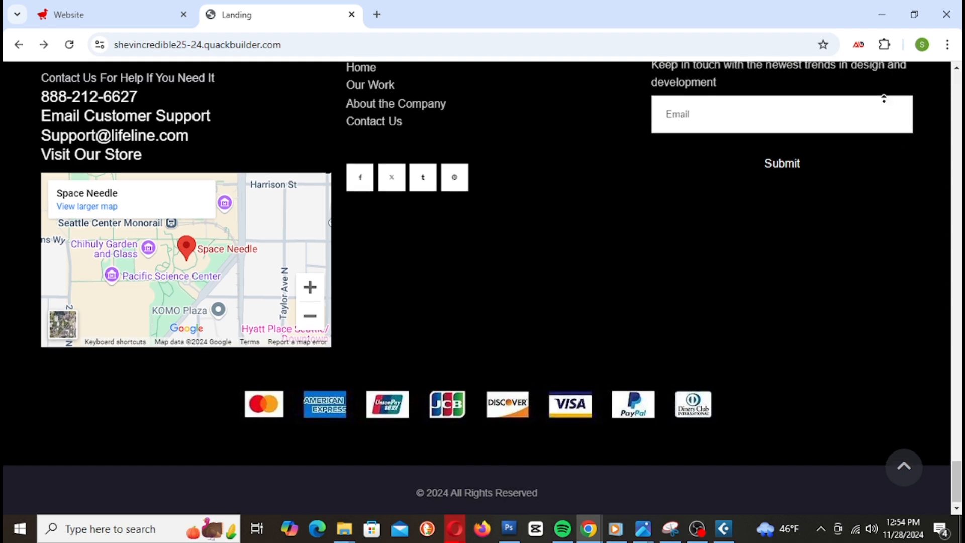
scroll(882, 93, up, 6)
Scroll up to the header area with the game-console deal slideshow and 15%-off coupon block.
scroll(871, 97, up, 6)
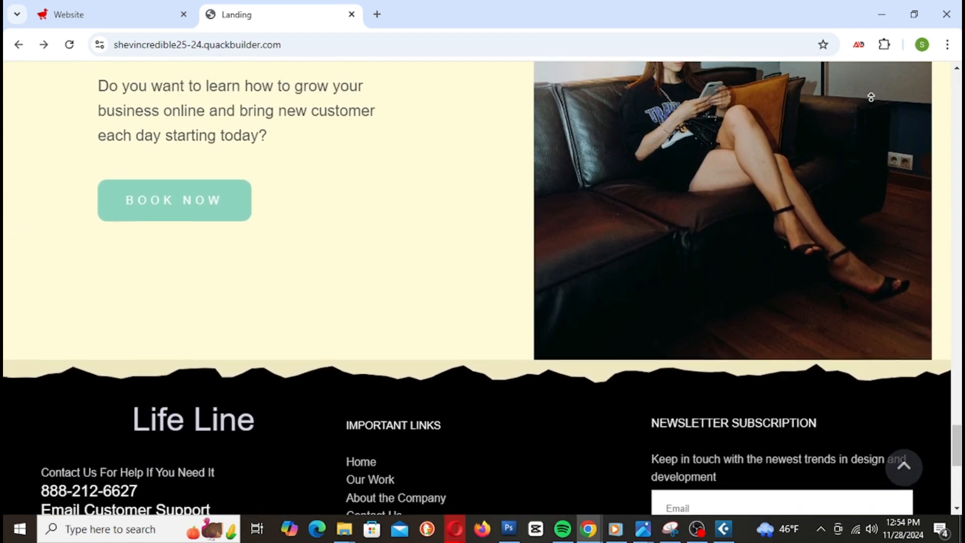
scroll(872, 97, up, 6)
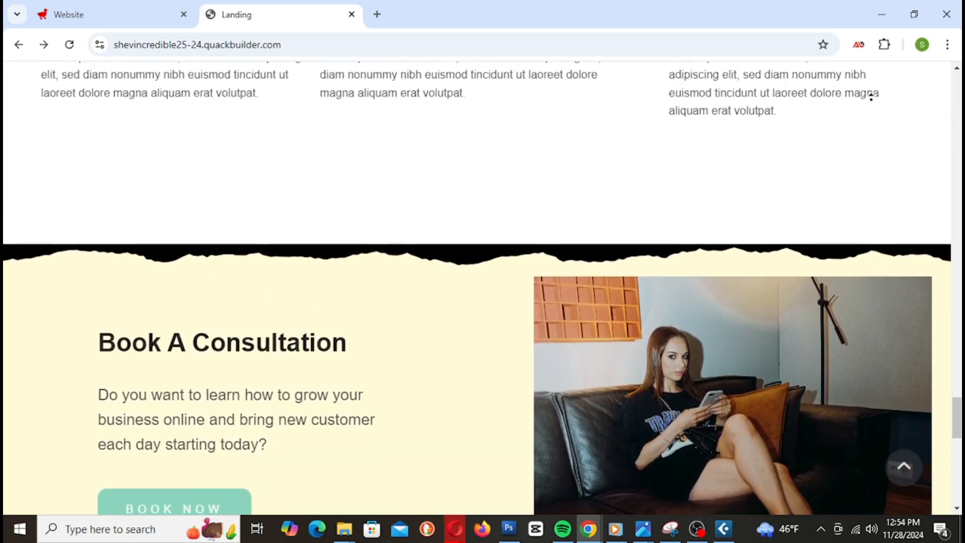
scroll(871, 97, up, 6)
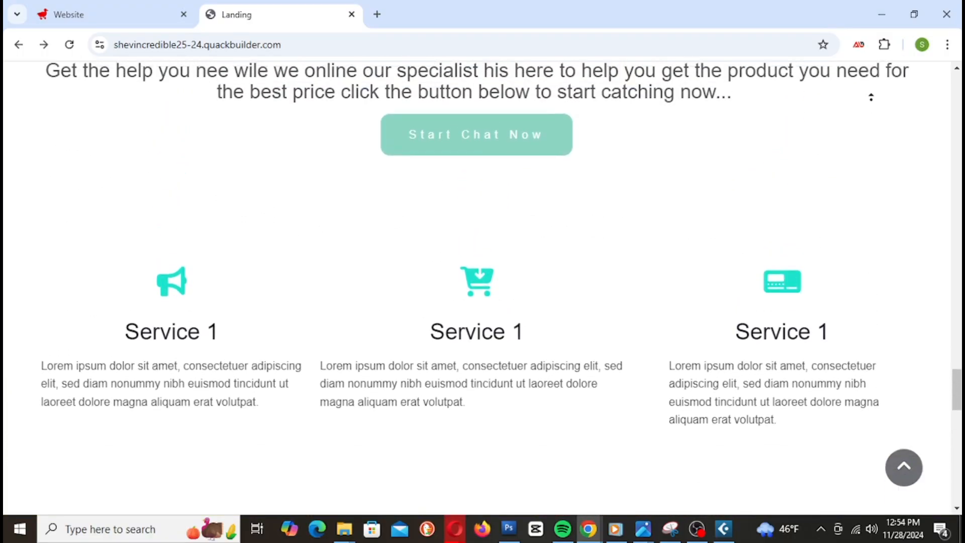
scroll(872, 97, up, 6)
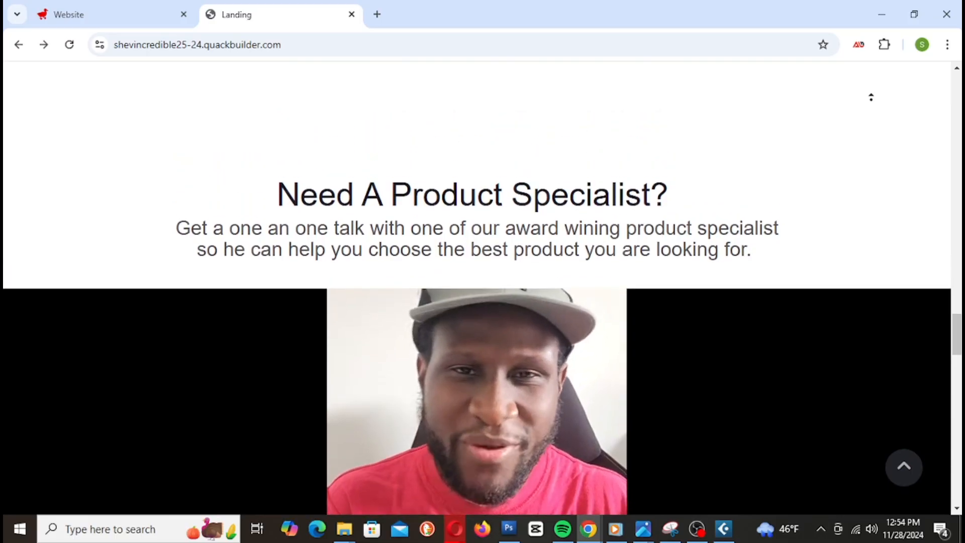
scroll(871, 97, up, 3)
scroll(871, 96, up, 6)
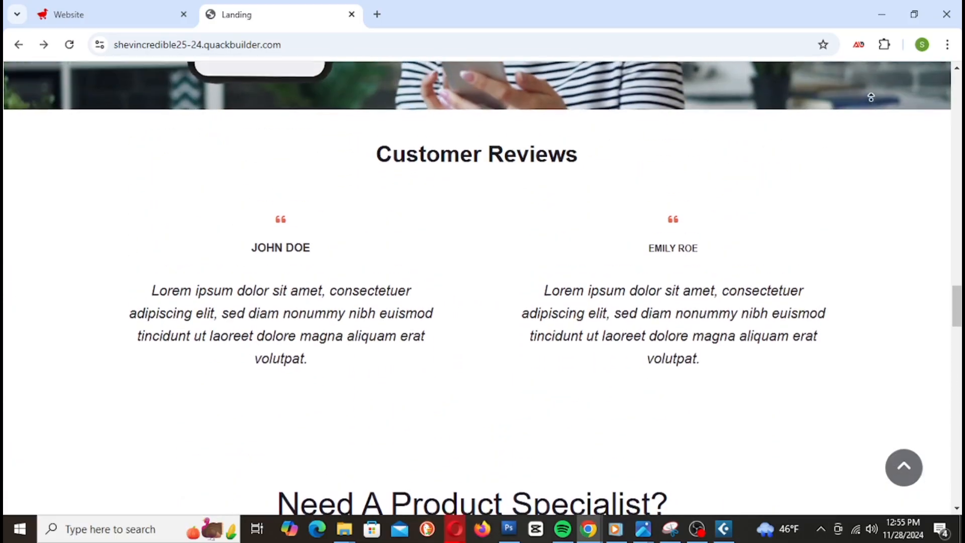
scroll(871, 96, up, 6)
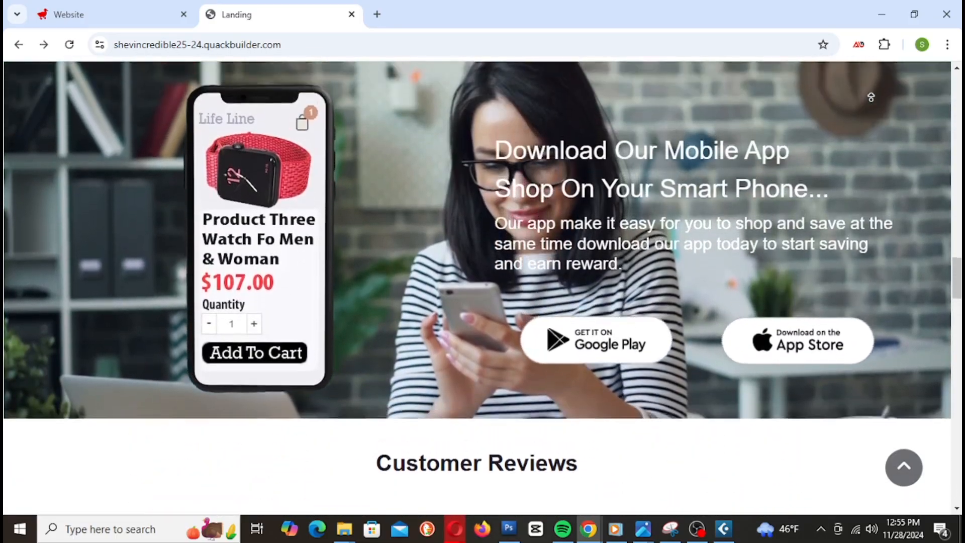
scroll(871, 96, up, 6)
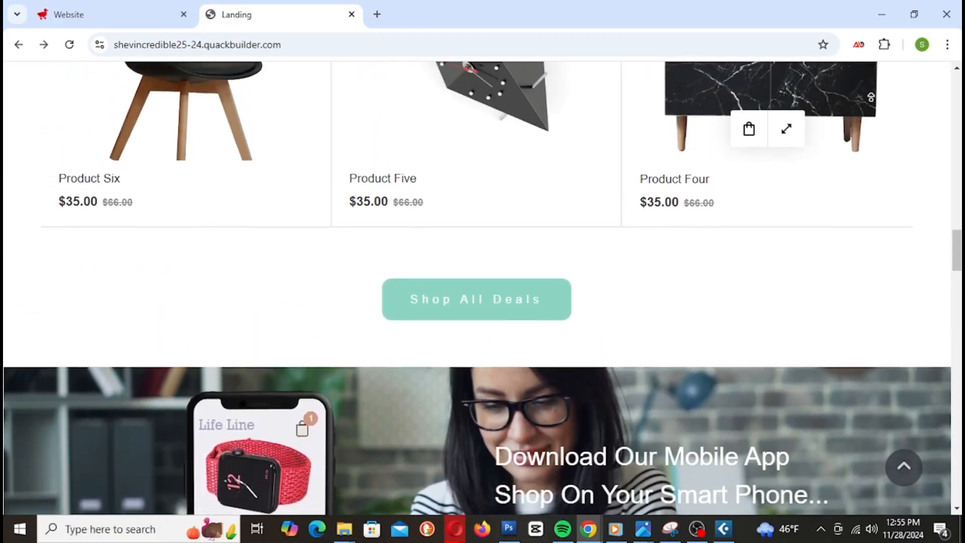
scroll(871, 97, up, 6)
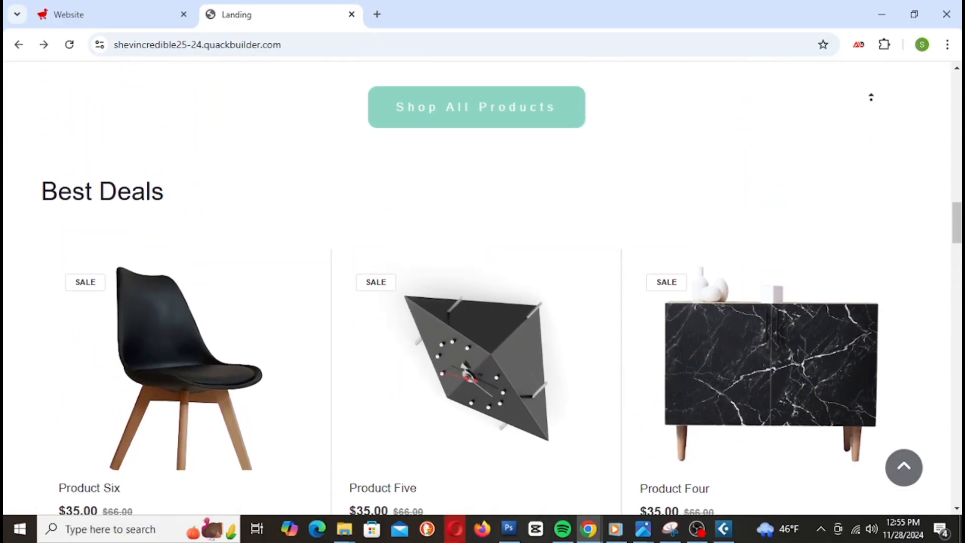
scroll(871, 96, up, 6)
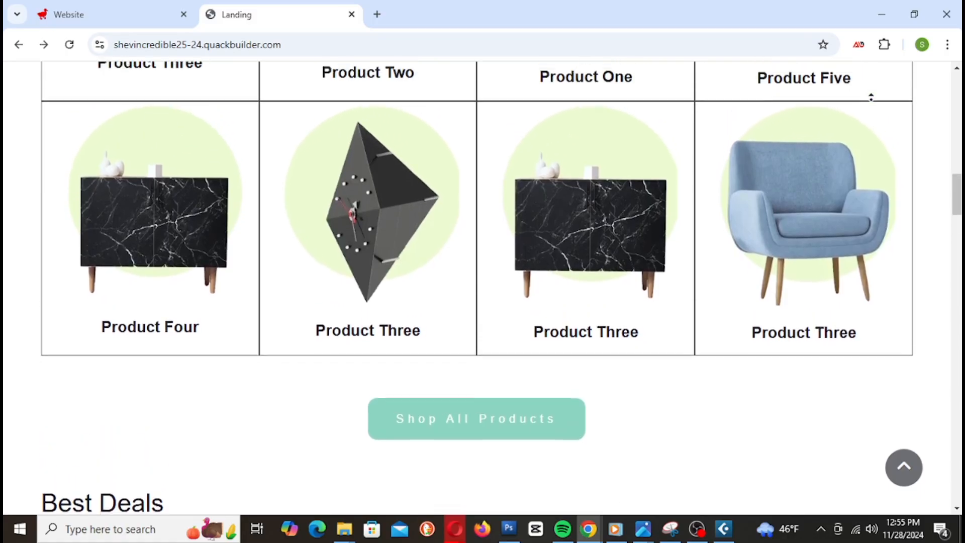
scroll(871, 97, up, 6)
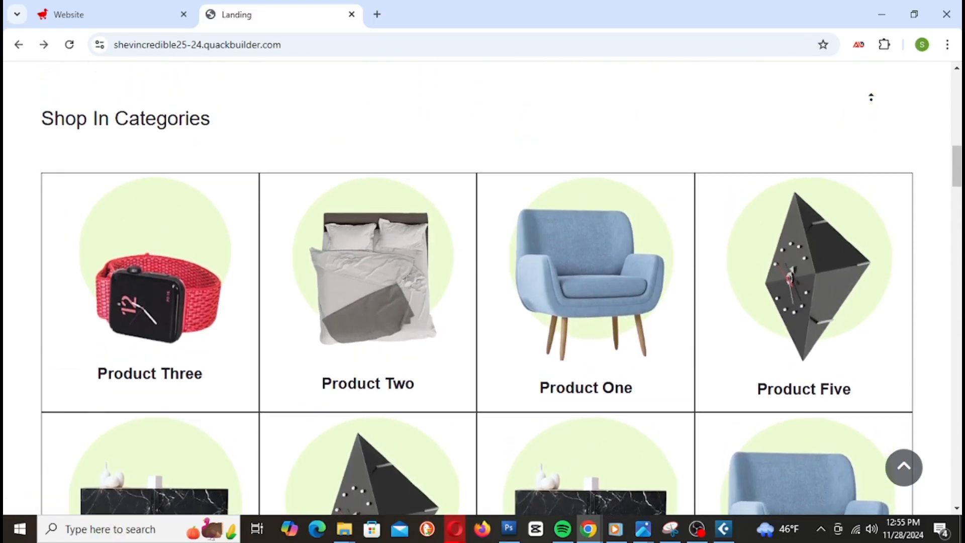
scroll(871, 97, up, 6)
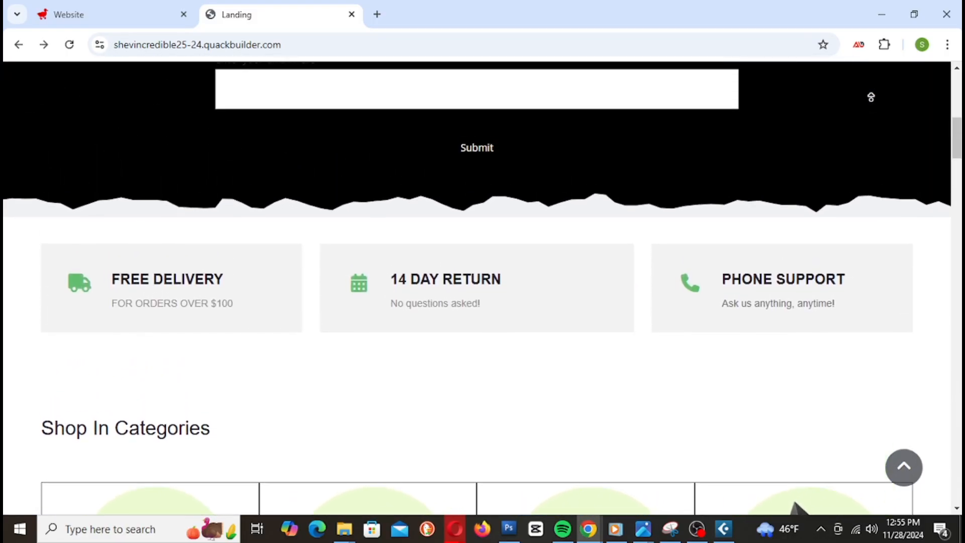
scroll(871, 96, up, 5)
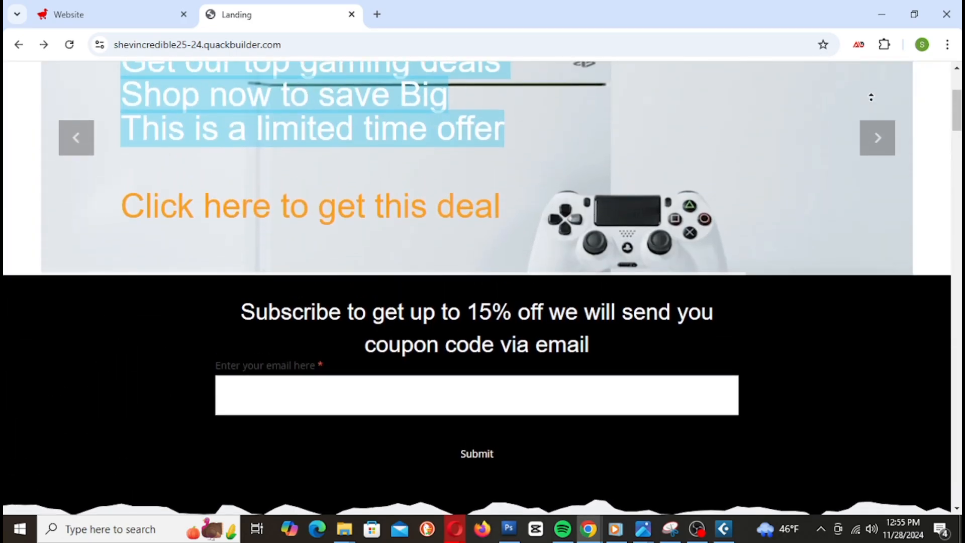